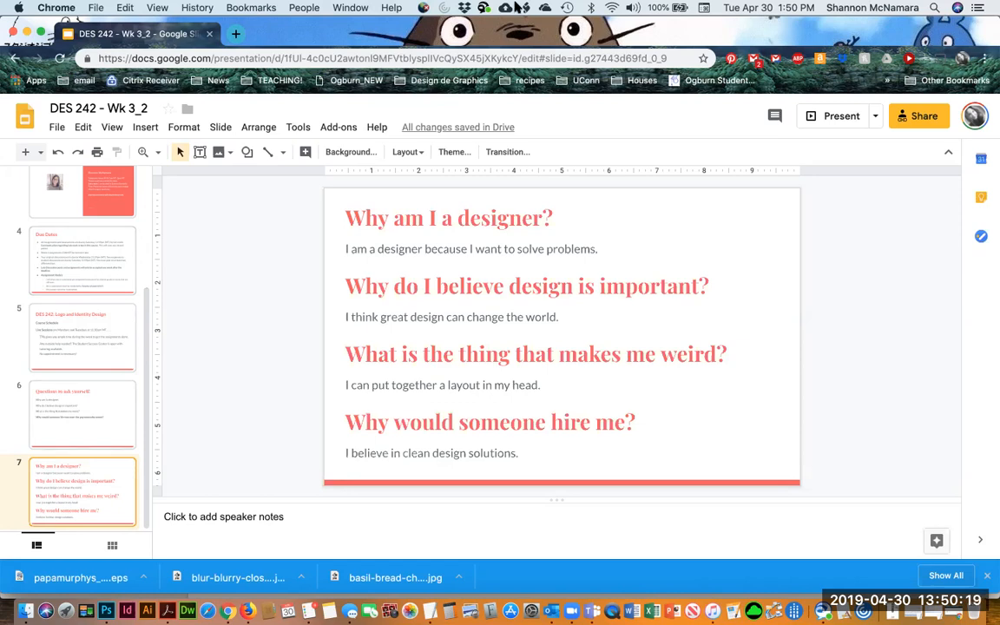
Switch to the shared iPad screen and open the Adobe Sketch app from the Photoshop/Design folder
{"action": "left_click", "coordinate": [571, 610]}
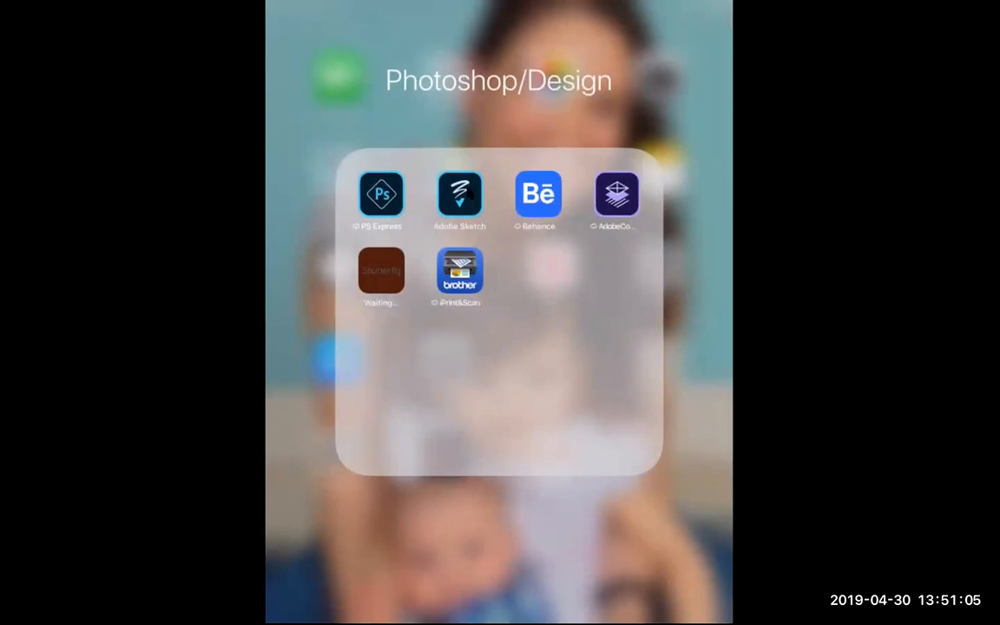
{"action": "left_click", "coordinate": [470, 194]}
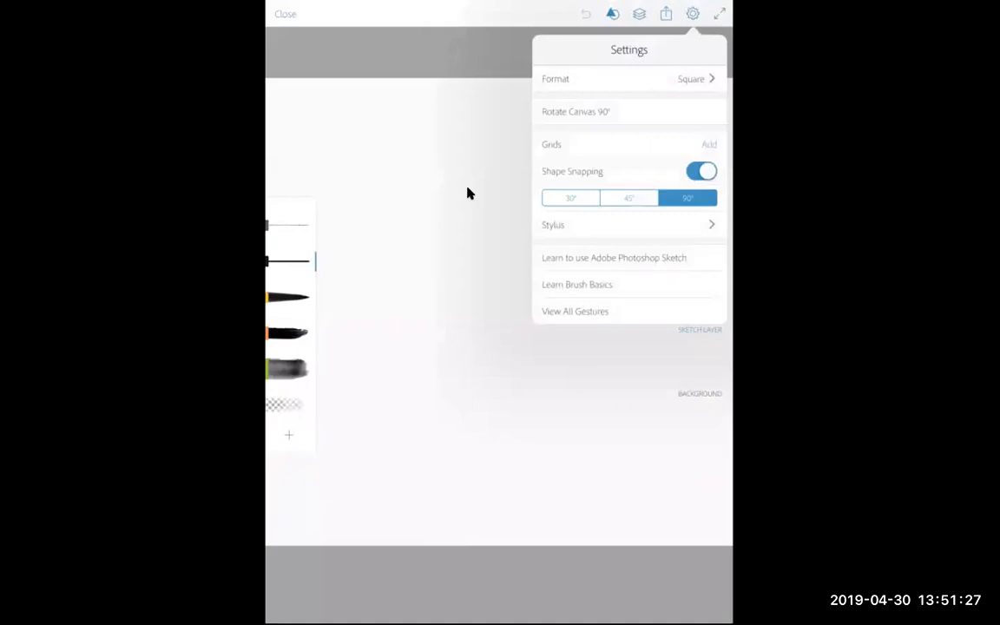
{"action": "left_click", "coordinate": [469, 192]}
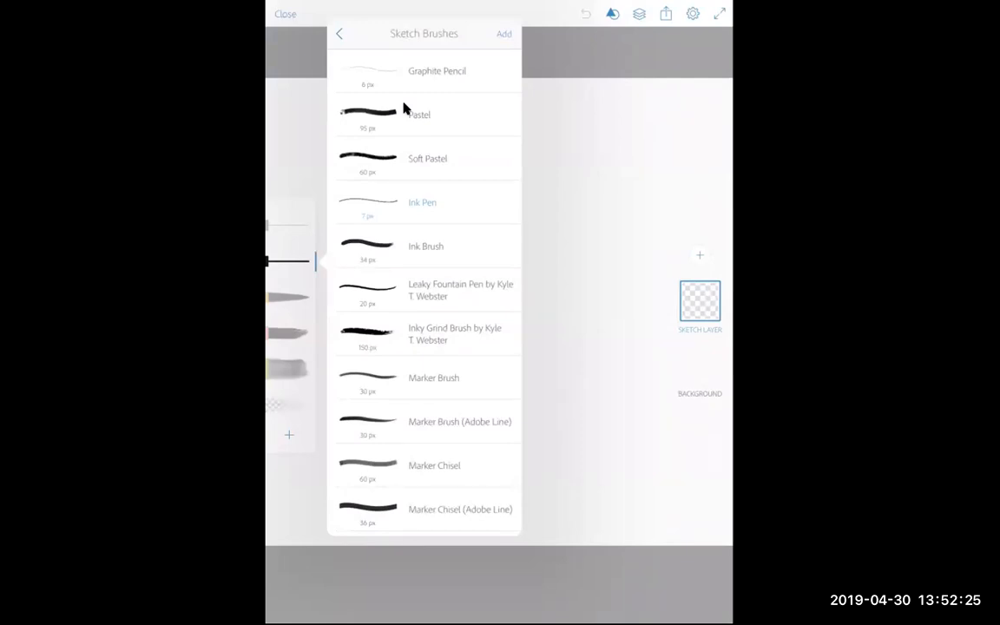
Browse the brush libraries list and return to the Sketch Brushes list
{"action": "left_click", "coordinate": [404, 108]}
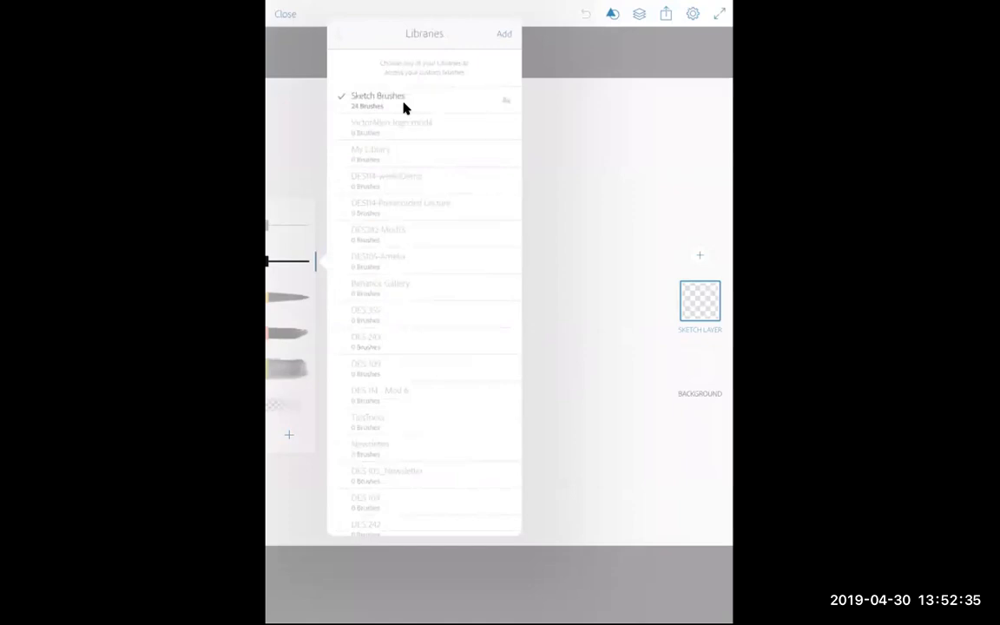
{"action": "left_click", "coordinate": [404, 103]}
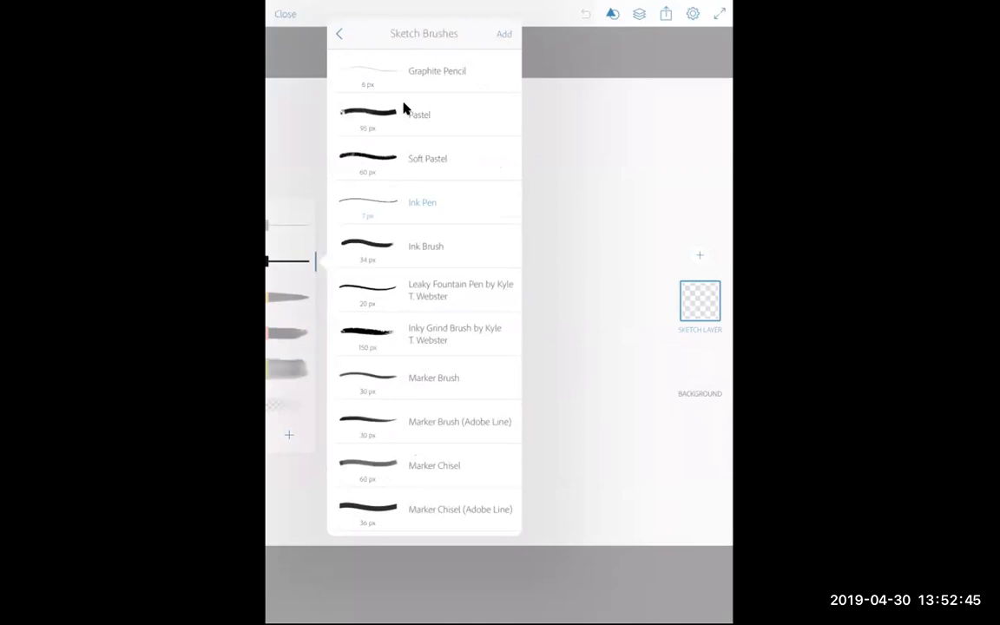
{"action": "left_click", "coordinate": [404, 109]}
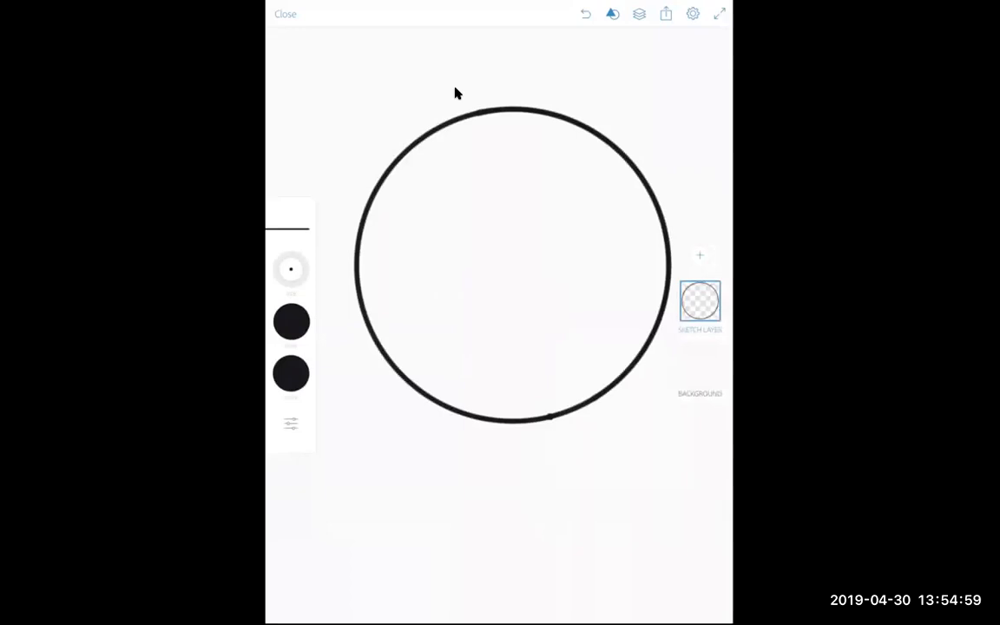
Sketch a small face with eyes, nose and mouth inside the large circle
{"action": "mouse_move", "coordinate": [548, 179]}
{"action": "left_mouse_down"}
{"action": "mouse_move", "coordinate": [449, 232]}
{"action": "mouse_move", "coordinate": [448, 270]}
{"action": "mouse_move", "coordinate": [512, 306]}
{"action": "mouse_move", "coordinate": [556, 295]}
{"action": "mouse_move", "coordinate": [532, 178]}
{"action": "left_mouse_up"}
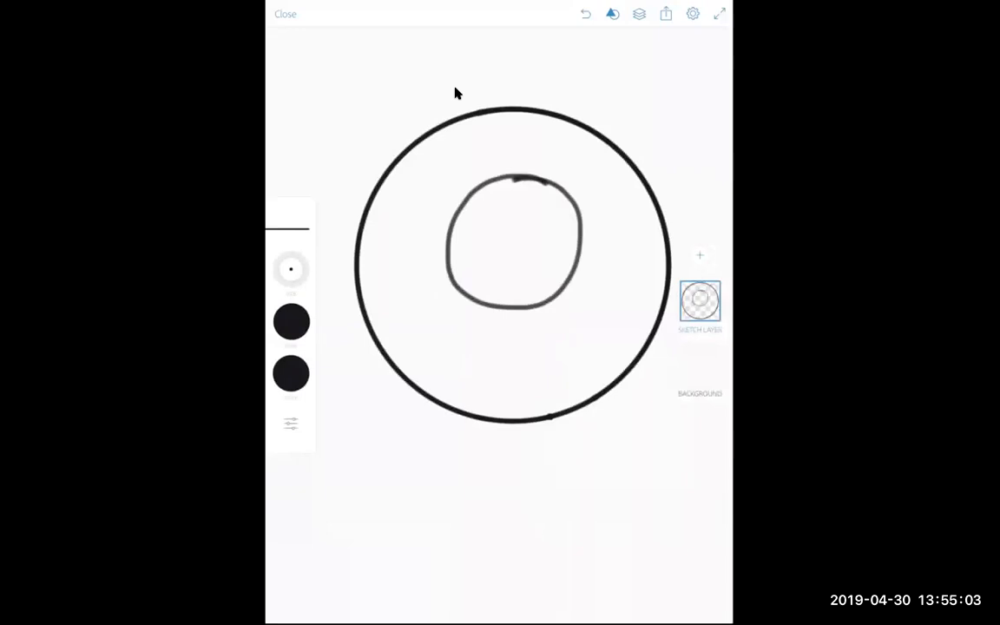
{"action": "mouse_move", "coordinate": [487, 269]}
{"action": "left_mouse_down"}
{"action": "mouse_move", "coordinate": [542, 255]}
{"action": "mouse_move", "coordinate": [515, 273]}
{"action": "mouse_move", "coordinate": [526, 253]}
{"action": "mouse_move", "coordinate": [528, 270]}
{"action": "mouse_move", "coordinate": [523, 259]}
{"action": "mouse_move", "coordinate": [552, 249]}
{"action": "mouse_move", "coordinate": [490, 268]}
{"action": "mouse_move", "coordinate": [557, 247]}
{"action": "left_mouse_up"}
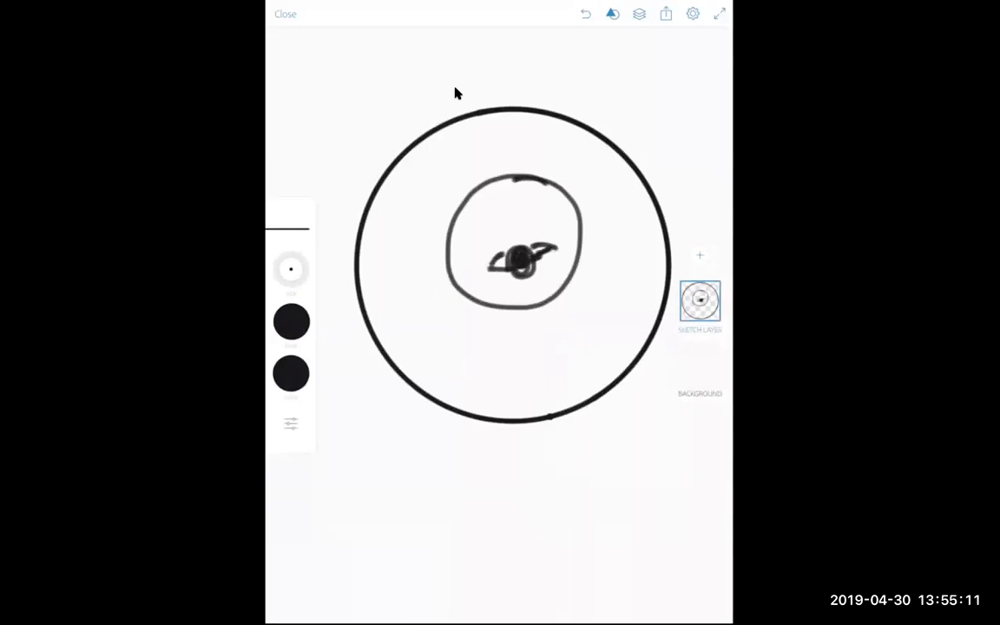
{"action": "left_click_drag", "start_coordinate": [487, 216], "coordinate": [545, 201]}
{"action": "left_click_drag", "start_coordinate": [511, 233], "coordinate": [525, 235]}
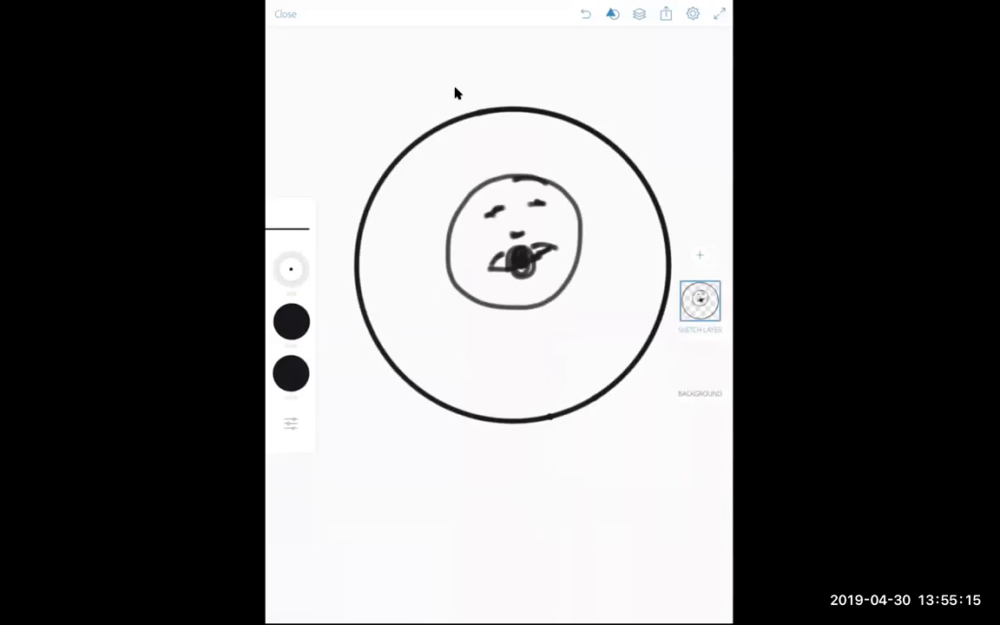
Set the Ink Pen's pressure-dynamics size to -64% and close the brush settings
{"action": "left_click", "coordinate": [291, 424]}
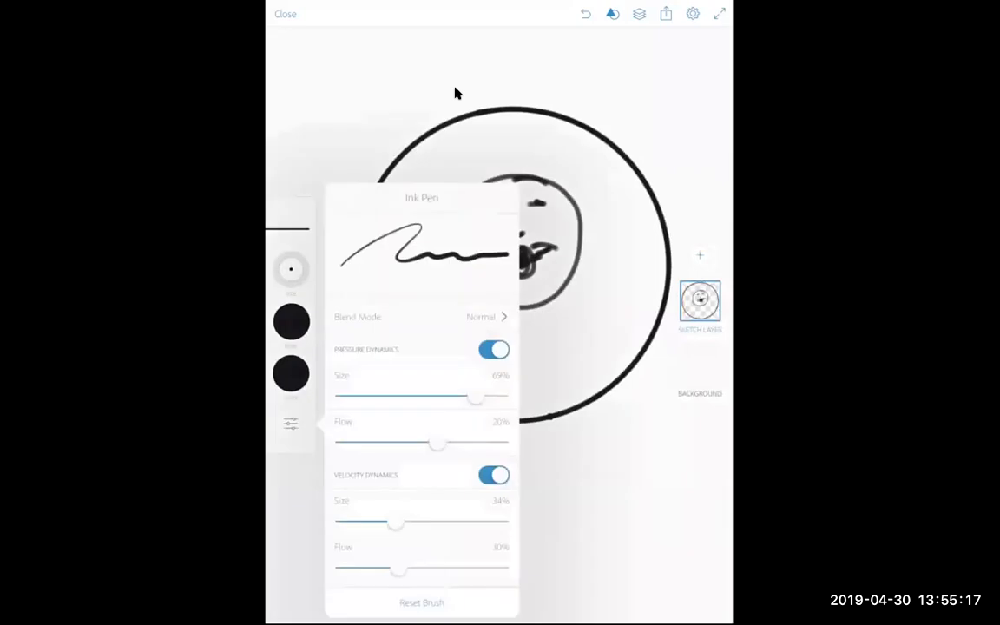
{"action": "left_click_drag", "start_coordinate": [476, 396], "coordinate": [370, 396]}
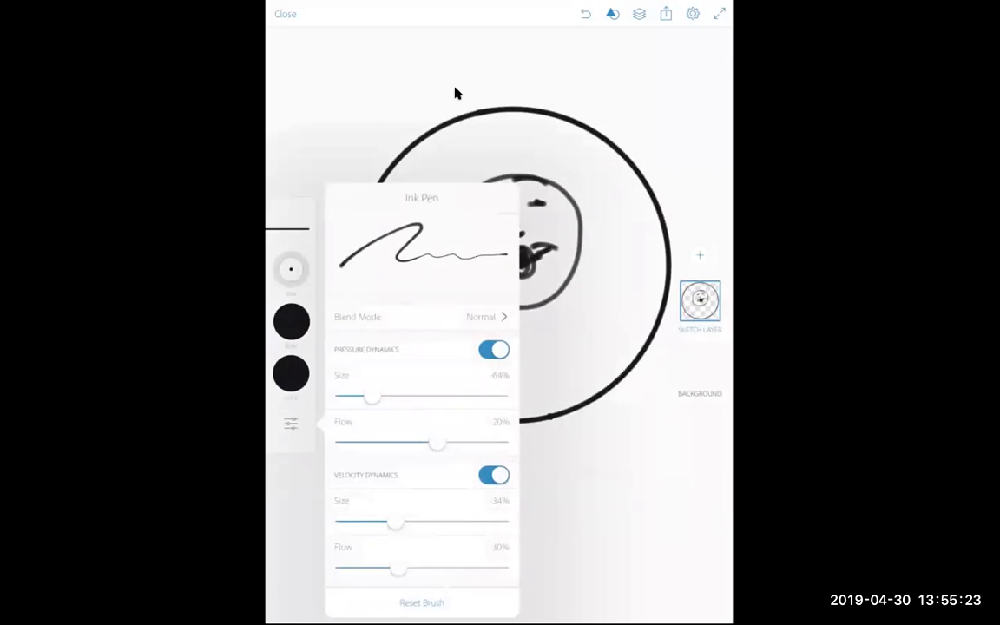
{"action": "left_click", "coordinate": [290, 424]}
{"action": "mouse_move", "coordinate": [508, 174]}
{"action": "left_mouse_down"}
{"action": "mouse_move", "coordinate": [469, 187]}
{"action": "mouse_move", "coordinate": [449, 260]}
{"action": "left_mouse_up"}
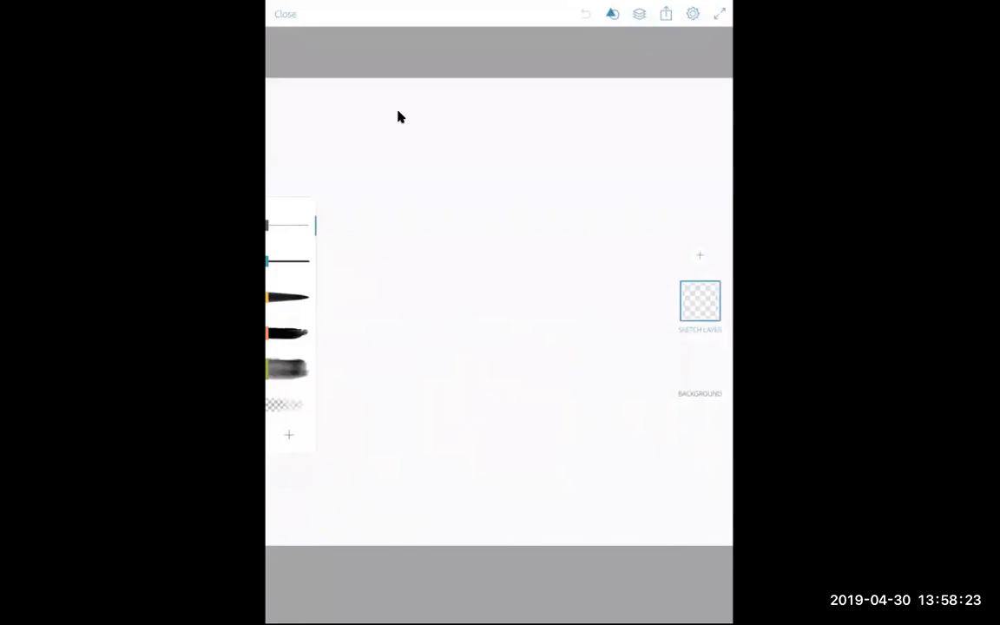
Sketch loose overlapping circles with the pencil on the blank canvas
{"action": "mouse_move", "coordinate": [421, 295]}
{"action": "left_mouse_down"}
{"action": "mouse_move", "coordinate": [405, 235]}
{"action": "mouse_move", "coordinate": [469, 148]}
{"action": "mouse_move", "coordinate": [630, 241]}
{"action": "mouse_move", "coordinate": [601, 379]}
{"action": "mouse_move", "coordinate": [430, 178]}
{"action": "mouse_move", "coordinate": [647, 287]}
{"action": "mouse_move", "coordinate": [382, 312]}
{"action": "mouse_move", "coordinate": [521, 143]}
{"action": "mouse_move", "coordinate": [656, 278]}
{"action": "mouse_move", "coordinate": [395, 170]}
{"action": "mouse_move", "coordinate": [371, 304]}
{"action": "left_mouse_up"}
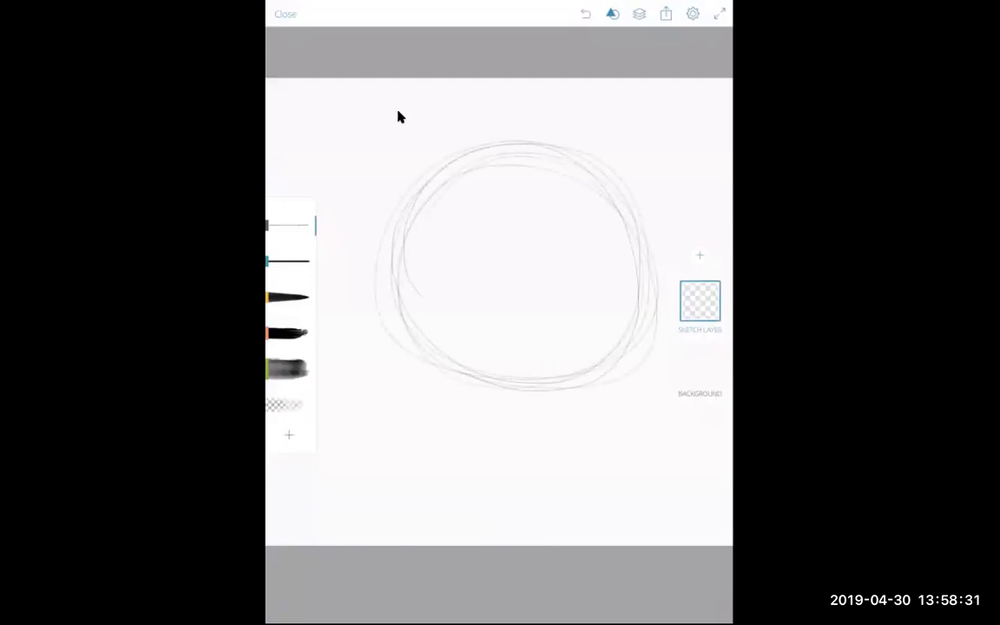
Switch to the Ink Pen brush and draw lettering strokes inside the circles, then open the first project
{"action": "left_click", "coordinate": [291, 260]}
{"action": "mouse_move", "coordinate": [460, 146]}
{"action": "left_mouse_down"}
{"action": "mouse_move", "coordinate": [521, 141]}
{"action": "mouse_move", "coordinate": [573, 154]}
{"action": "left_mouse_up"}
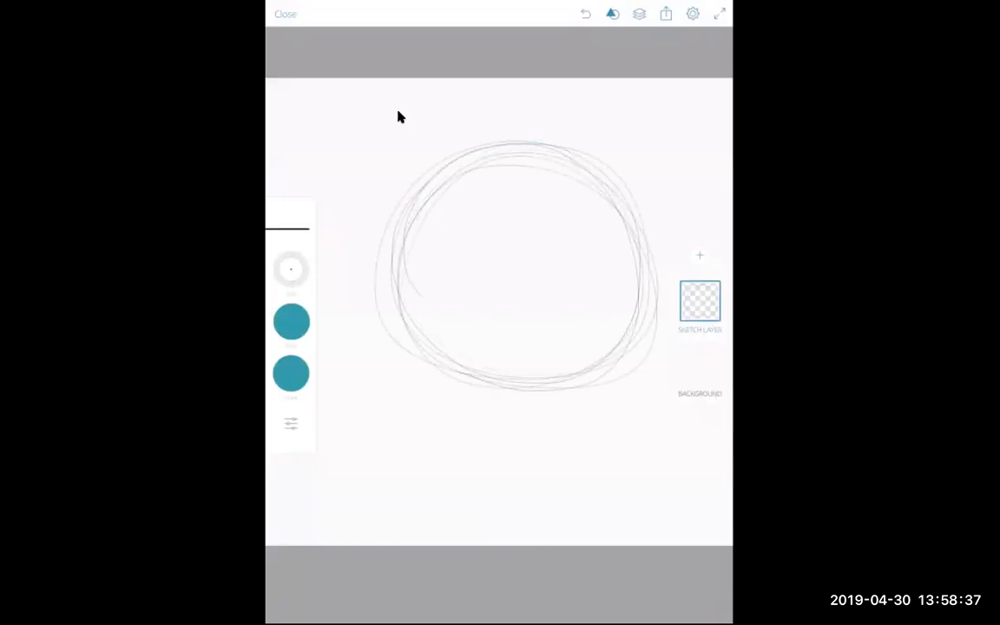
{"action": "left_click", "coordinate": [343, 278]}
{"action": "mouse_move", "coordinate": [595, 171]}
{"action": "left_mouse_down"}
{"action": "mouse_move", "coordinate": [395, 268]}
{"action": "mouse_move", "coordinate": [626, 358]}
{"action": "mouse_move", "coordinate": [649, 213]}
{"action": "mouse_move", "coordinate": [530, 159]}
{"action": "mouse_move", "coordinate": [400, 260]}
{"action": "left_mouse_up"}
{"action": "left_click_drag", "start_coordinate": [408, 199], "coordinate": [452, 365]}
{"action": "mouse_move", "coordinate": [521, 382]}
{"action": "left_mouse_down"}
{"action": "mouse_move", "coordinate": [608, 174]}
{"action": "mouse_move", "coordinate": [373, 278]}
{"action": "mouse_move", "coordinate": [599, 209]}
{"action": "left_mouse_up"}
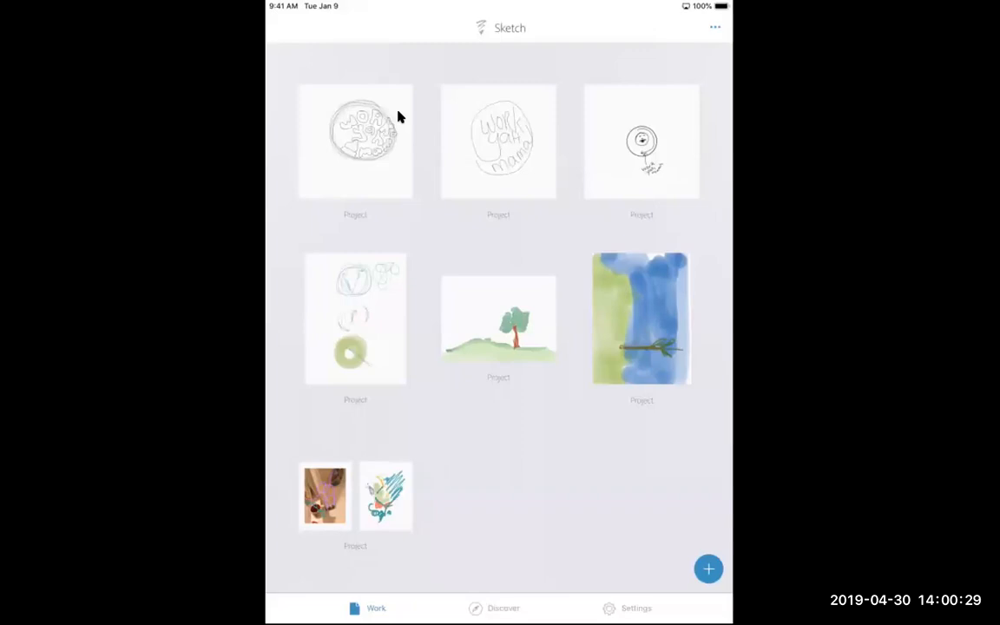
{"action": "left_click", "coordinate": [398, 116]}
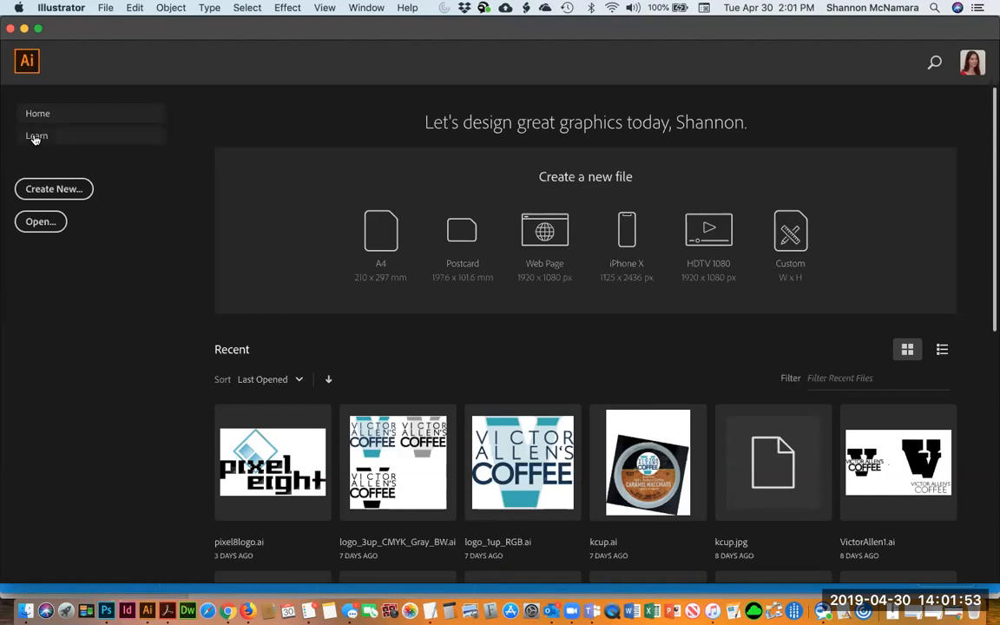
Open Project - Sketch 1.psd from Creative Cloud Files, converting layers to objects, and fit the artboard in view
{"action": "left_click", "coordinate": [36, 224]}
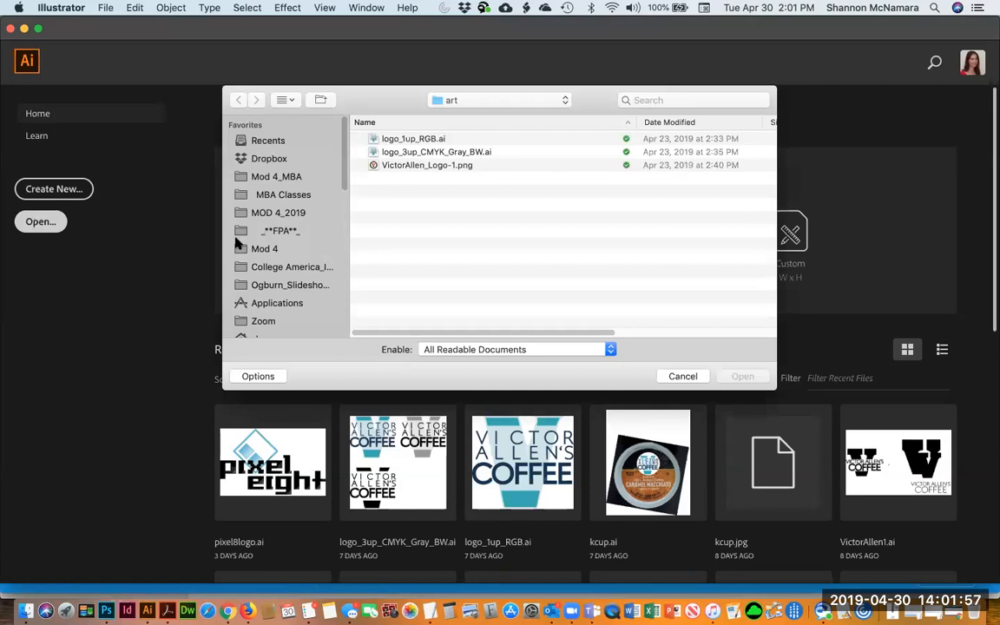
{"action": "scroll", "coordinate": [283, 287], "scroll_direction": "down", "scroll_amount": 3}
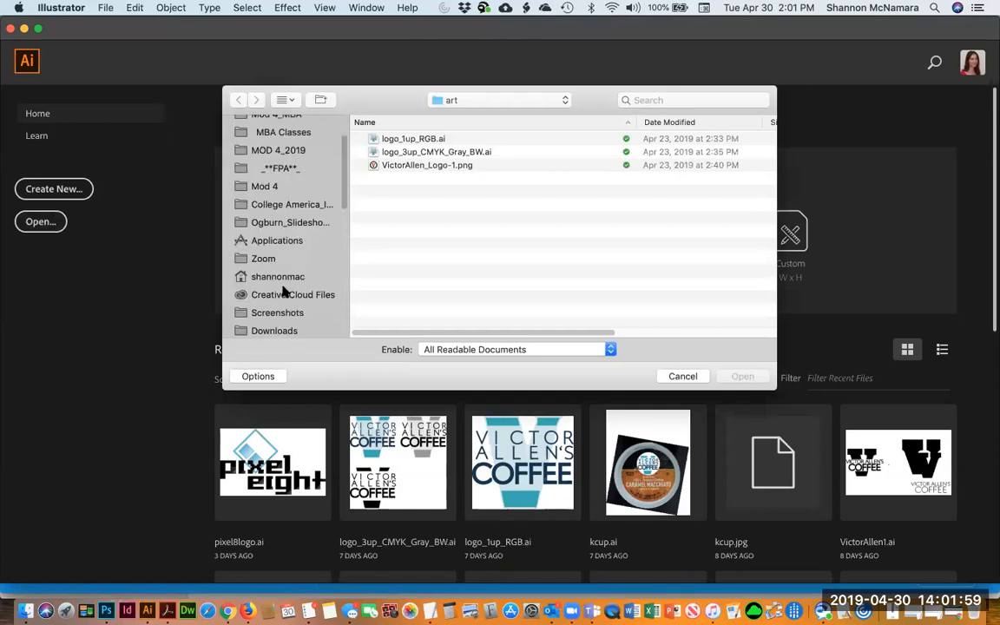
{"action": "left_click", "coordinate": [283, 292]}
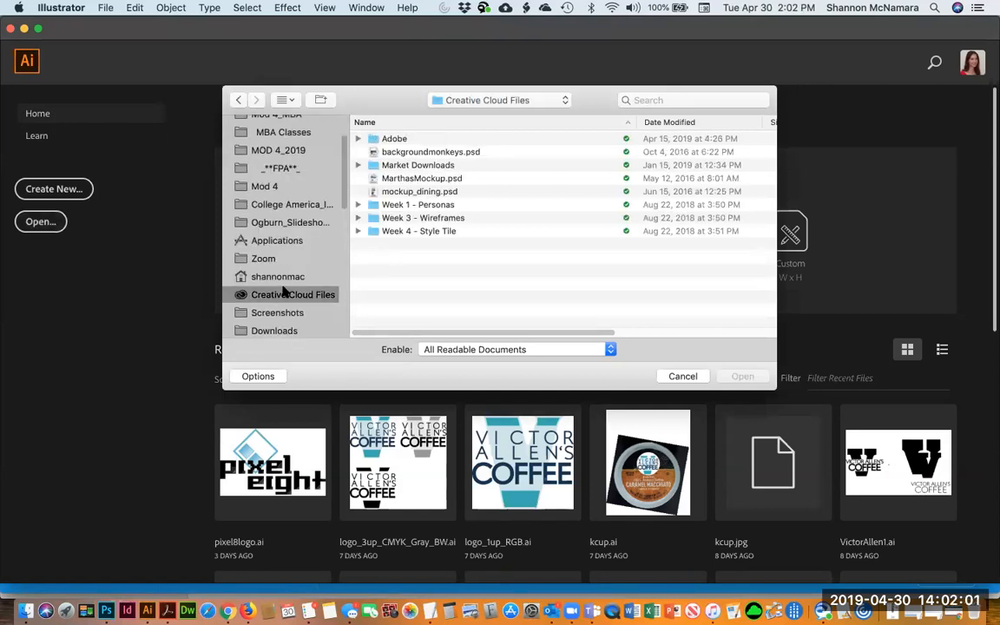
{"action": "double_click", "coordinate": [386, 140]}
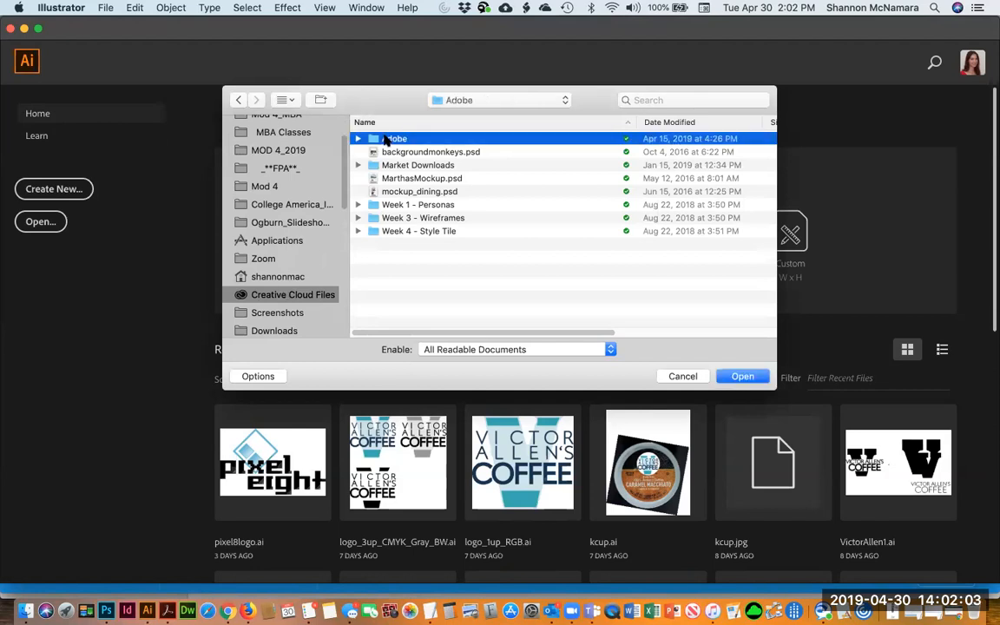
{"action": "left_click", "coordinate": [240, 100]}
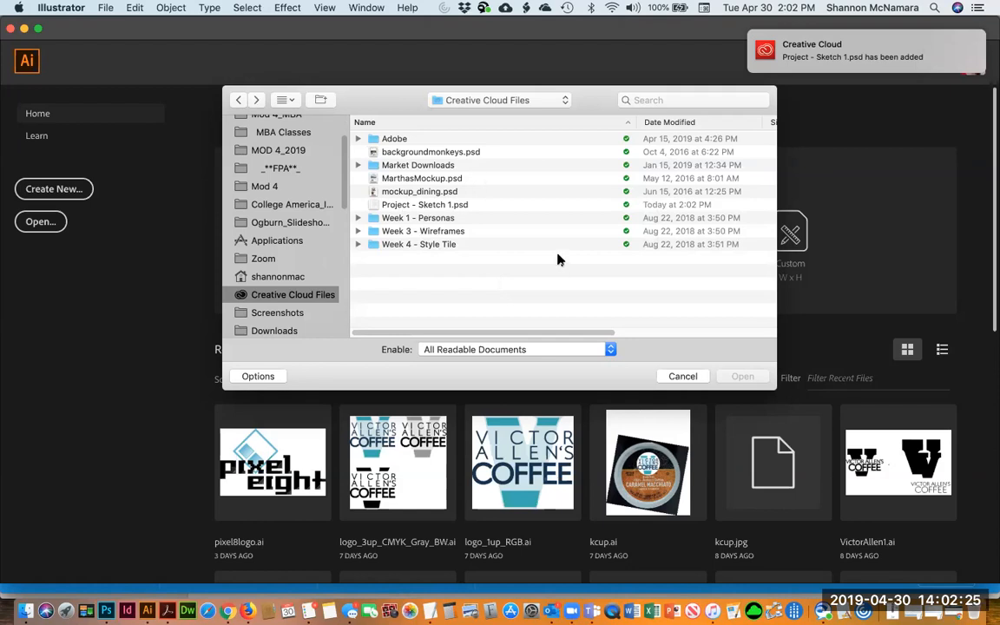
{"action": "left_click", "coordinate": [417, 204]}
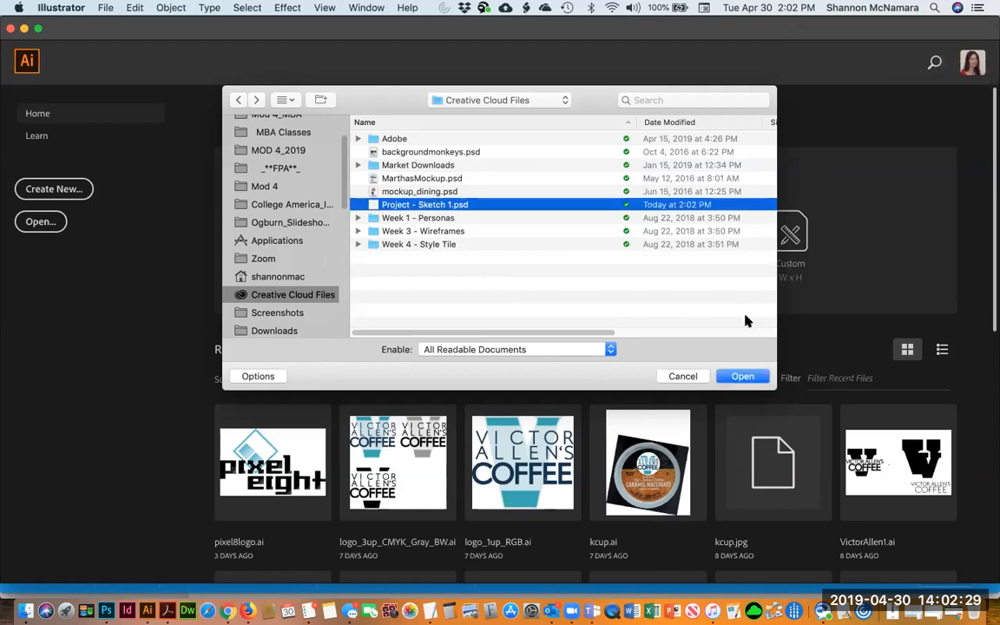
{"action": "left_click", "coordinate": [743, 376]}
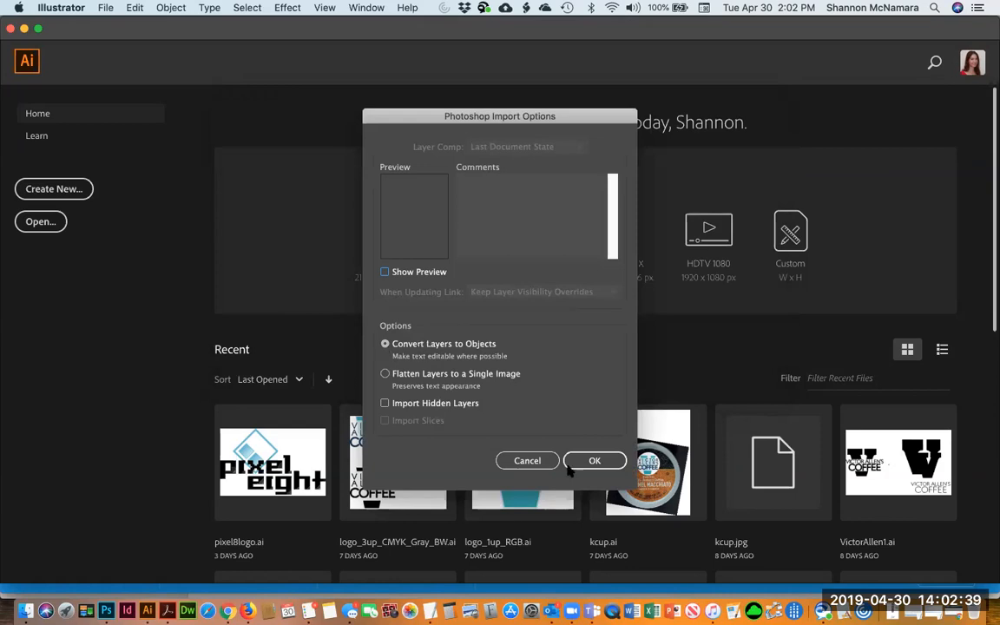
{"action": "left_click", "coordinate": [595, 459]}
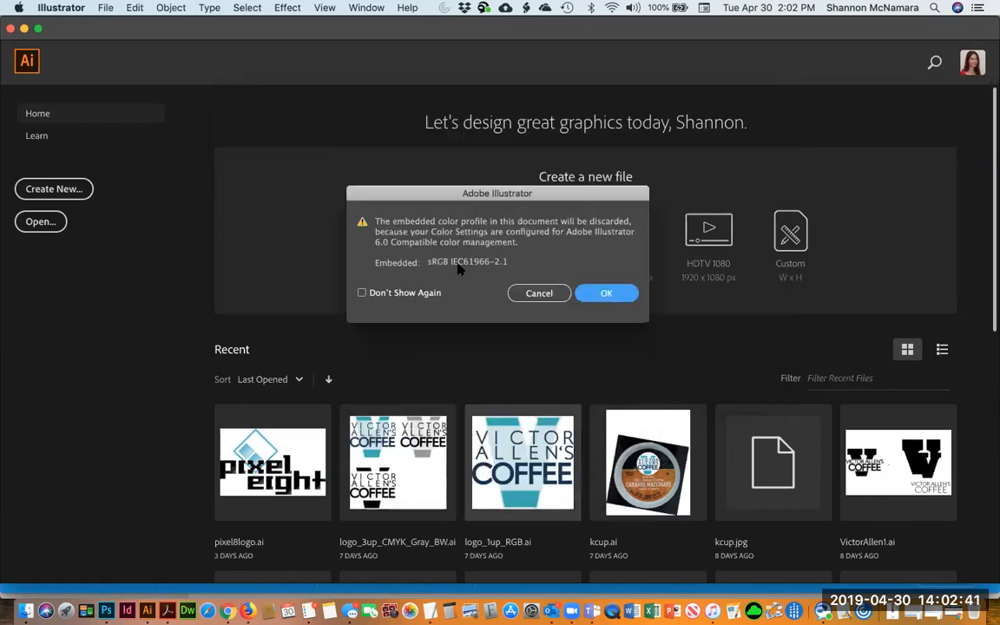
{"action": "left_click", "coordinate": [613, 296]}
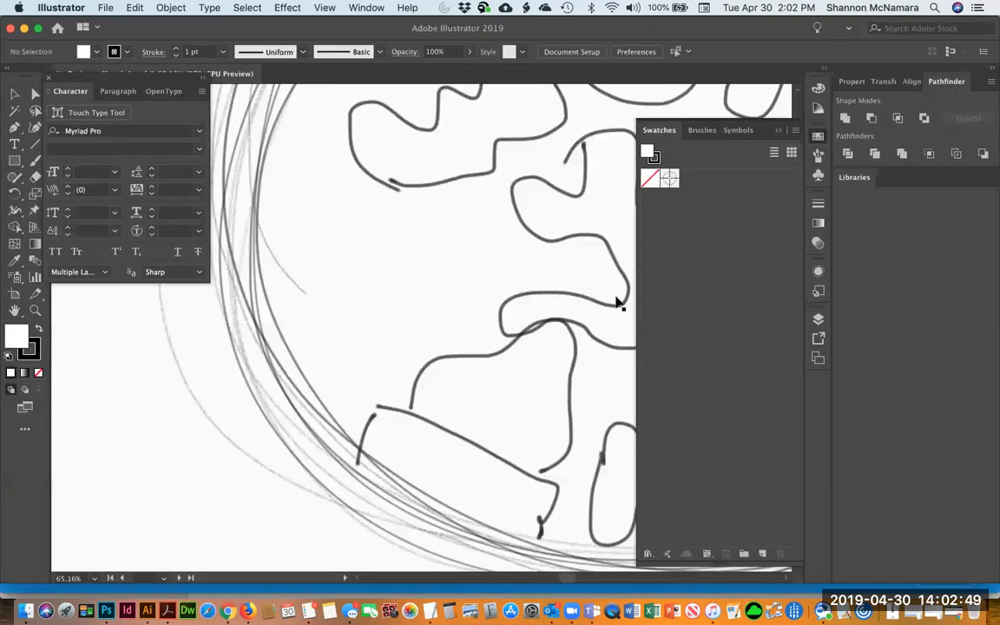
{"action": "key", "text": "super+0"}
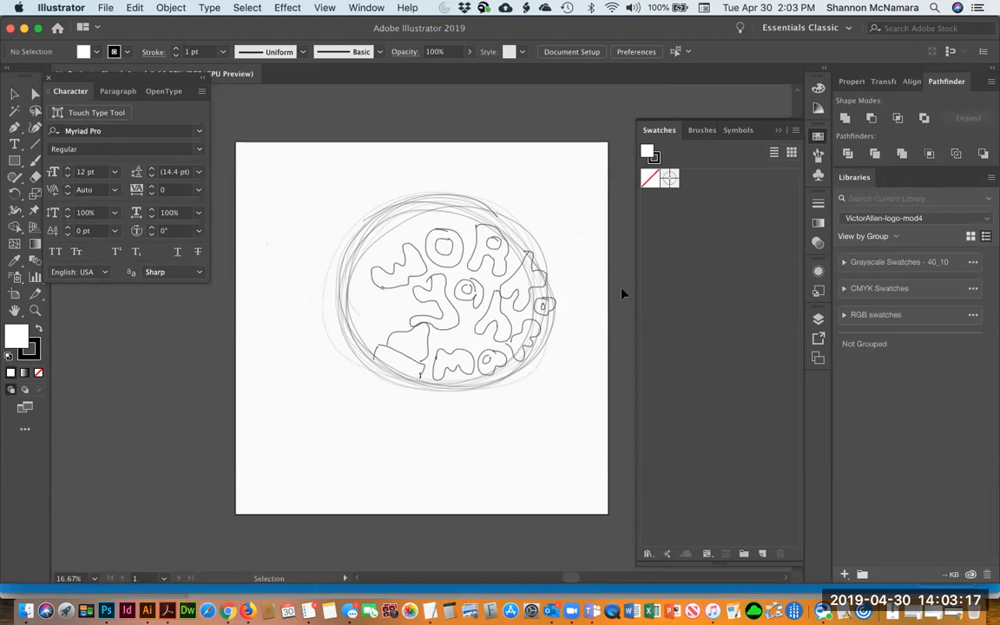
Lock the Sketch Layer and add a new layer above it
{"action": "left_click", "coordinate": [415, 223]}
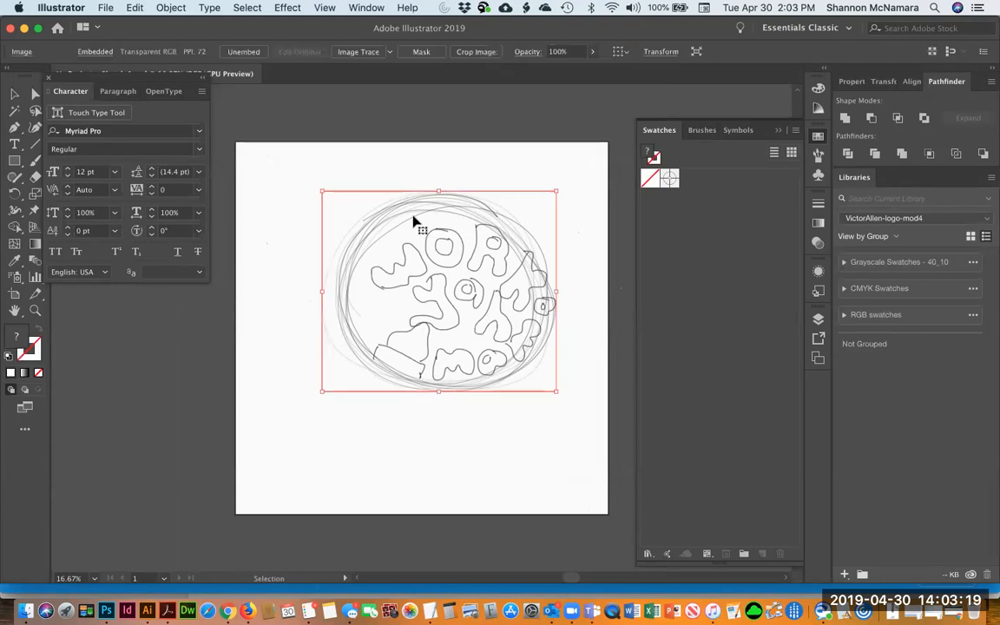
{"action": "left_click", "coordinate": [444, 165]}
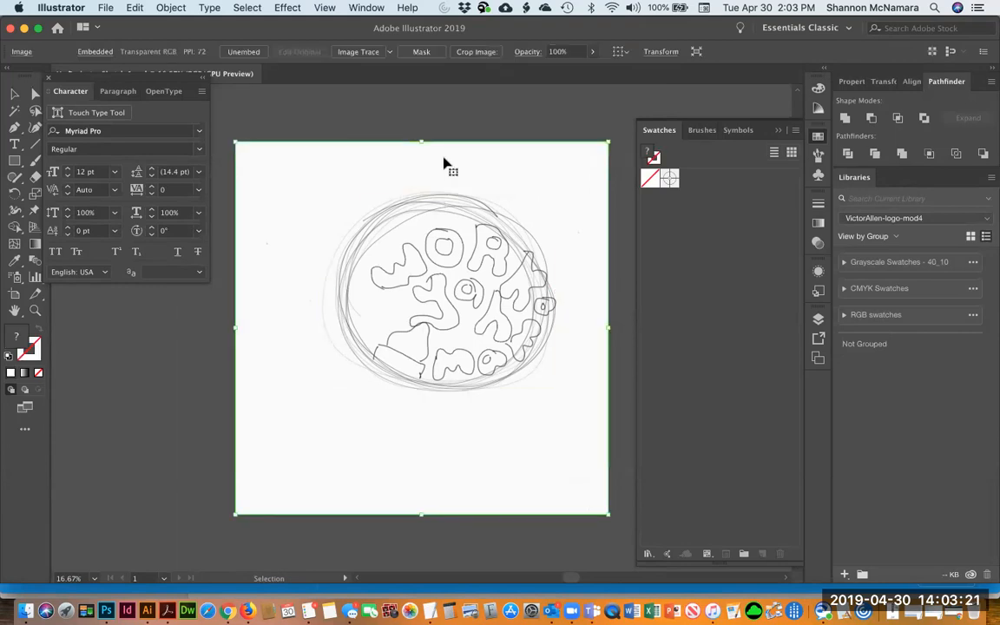
{"action": "left_click", "coordinate": [343, 122]}
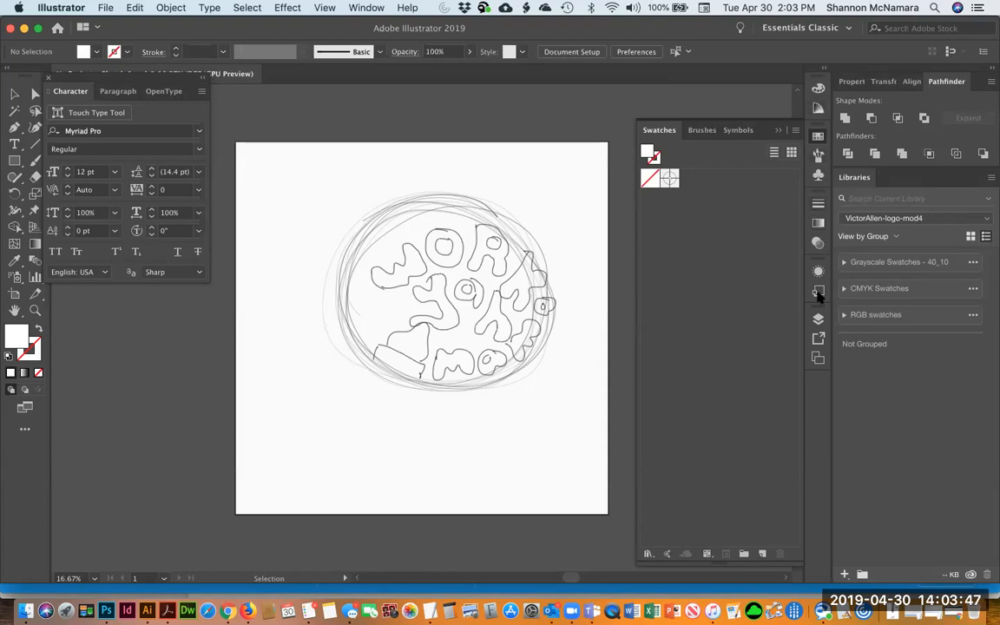
{"action": "left_click", "coordinate": [818, 319]}
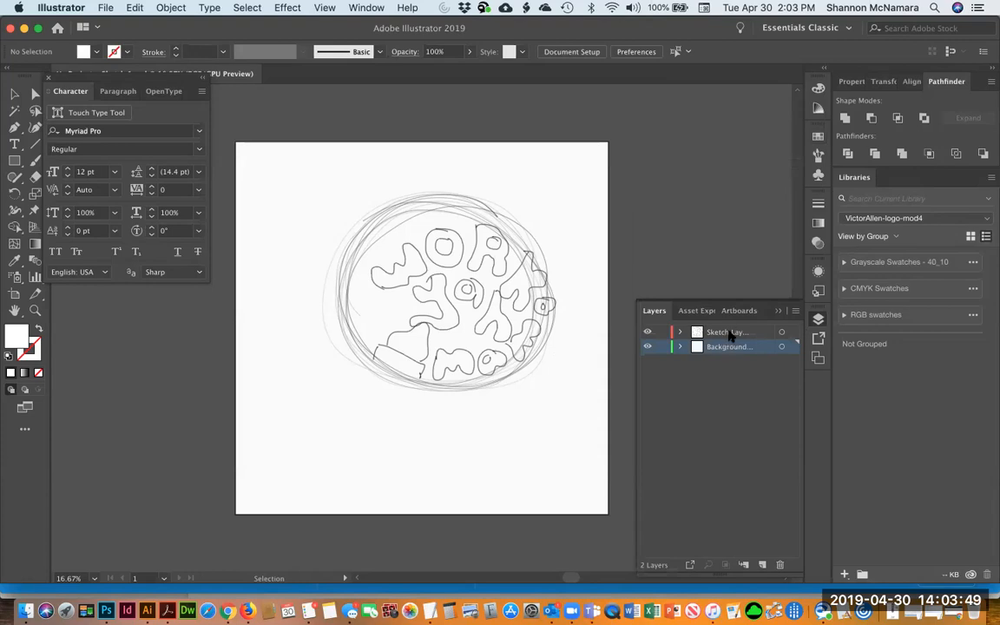
{"action": "left_click", "coordinate": [686, 333]}
{"action": "left_click", "coordinate": [761, 565]}
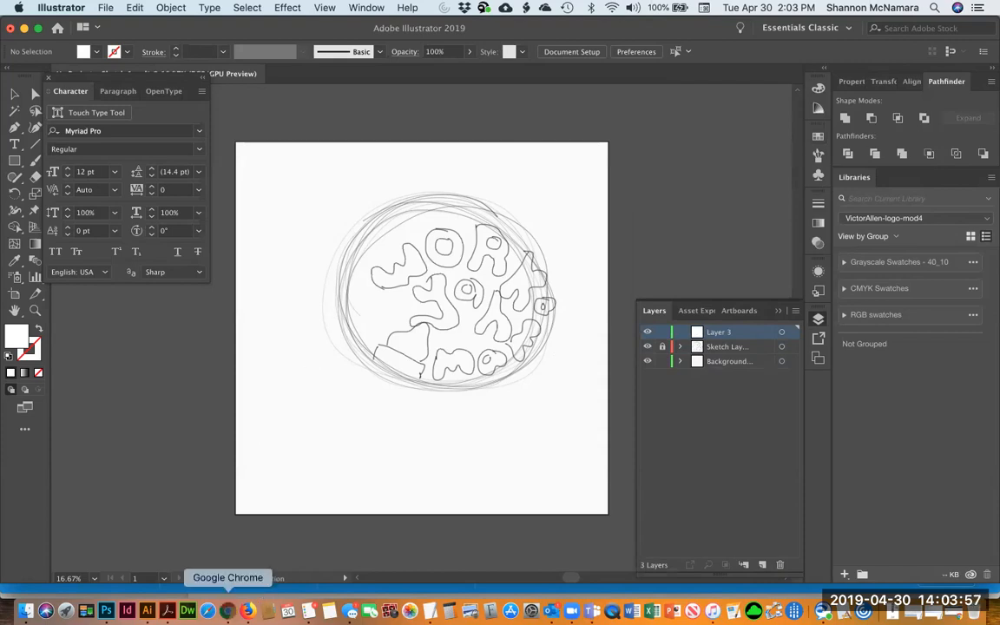
Switch to Chrome and open pexels.com in a new tab
{"action": "left_click", "coordinate": [227, 611]}
{"action": "left_click", "coordinate": [237, 36]}
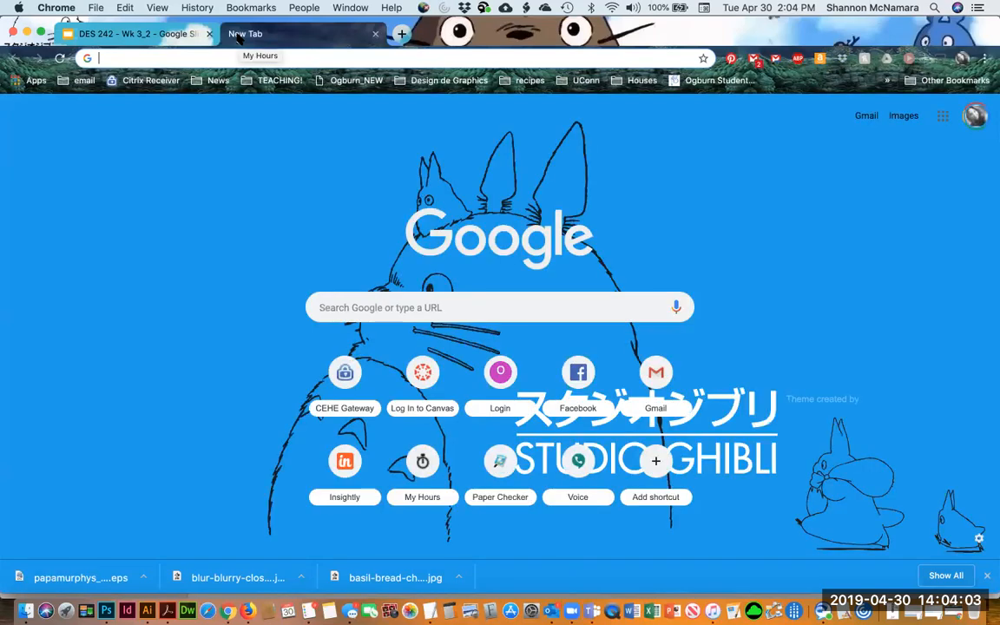
{"action": "type", "text": "pexels.com"}
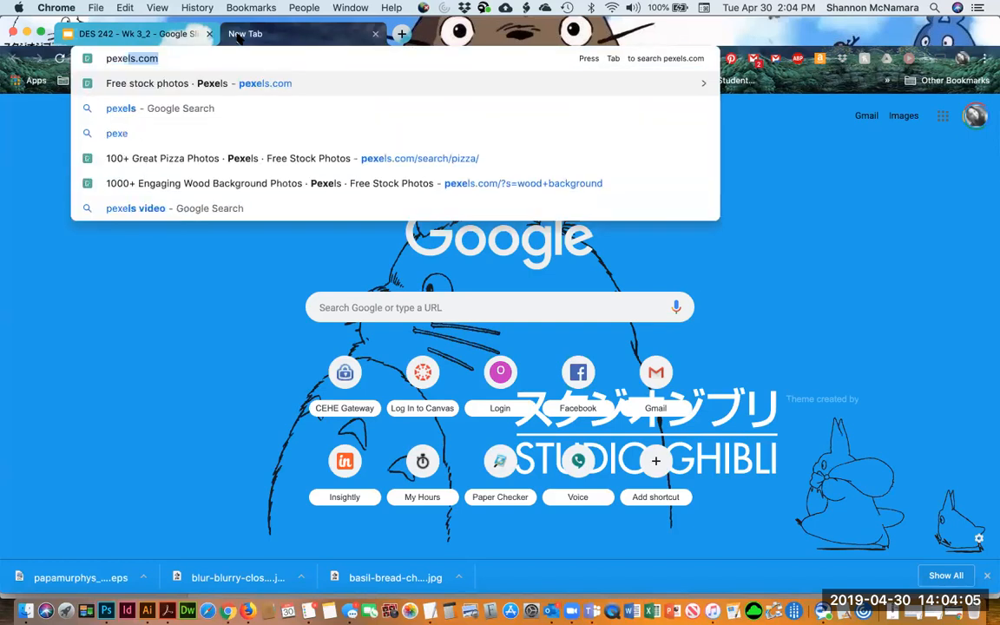
{"action": "key", "text": "Return"}
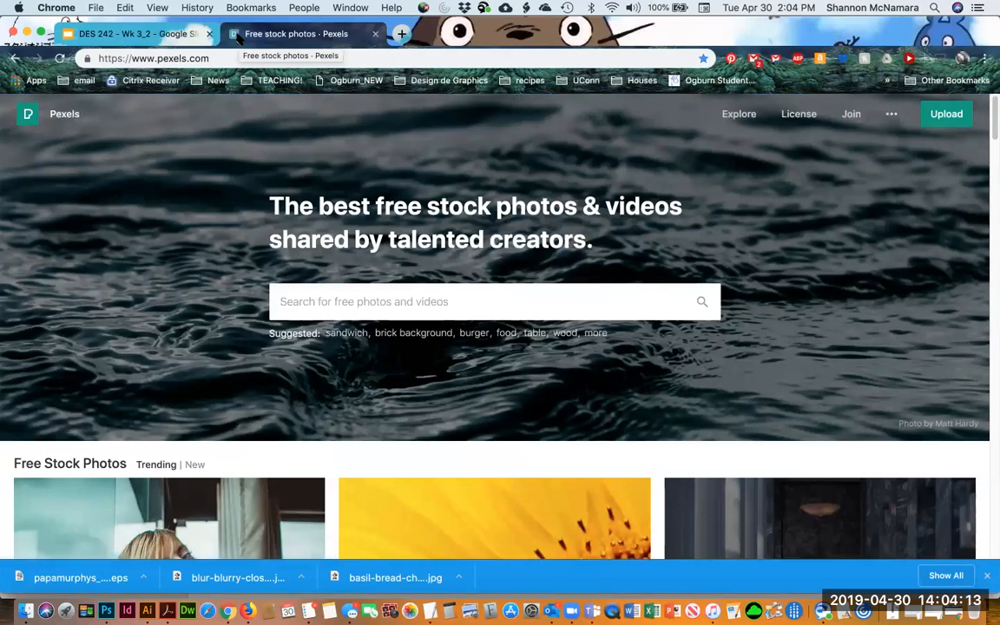
Search Pexels for "baby bottle" photos
{"action": "type", "text": "baby bottle"}
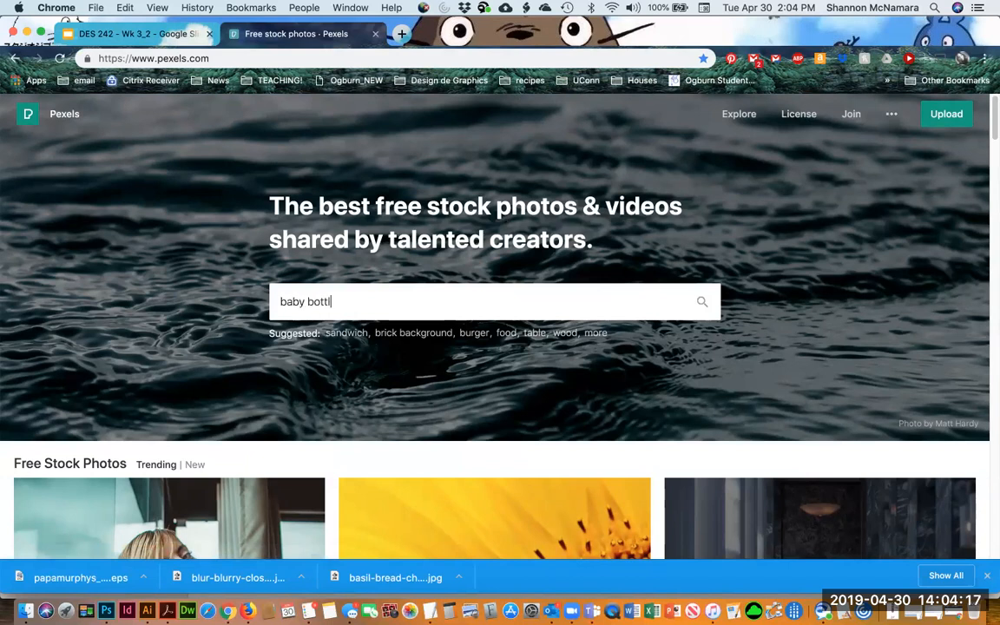
{"action": "key", "text": "Return"}
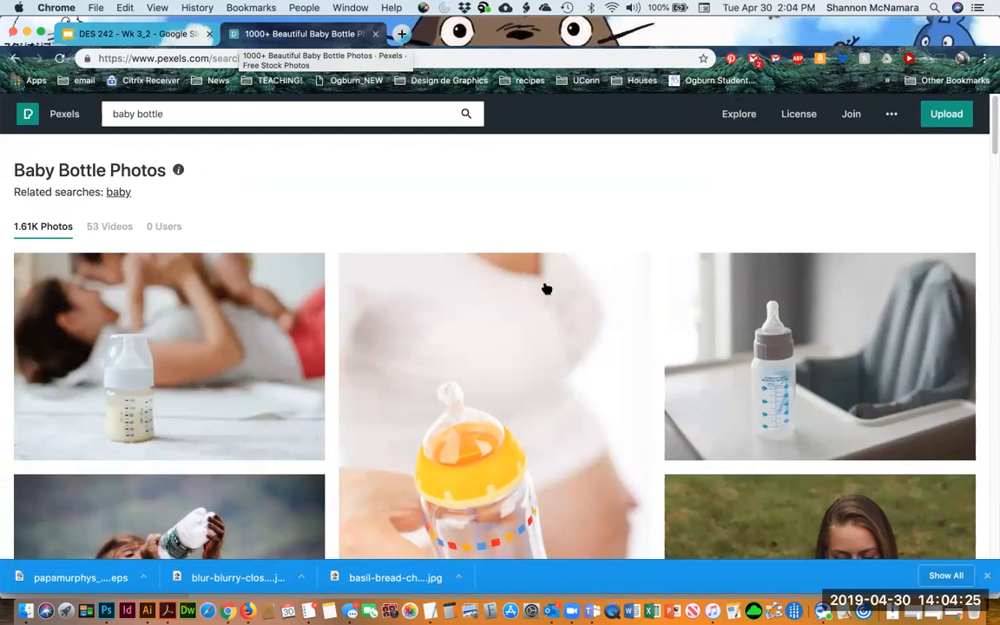
Download the photo of a hand holding a baby bottle against a pregnant belly, dismissing the promo popup and photo viewer
{"action": "scroll", "coordinate": [534, 329], "scroll_direction": "down", "scroll_amount": 3}
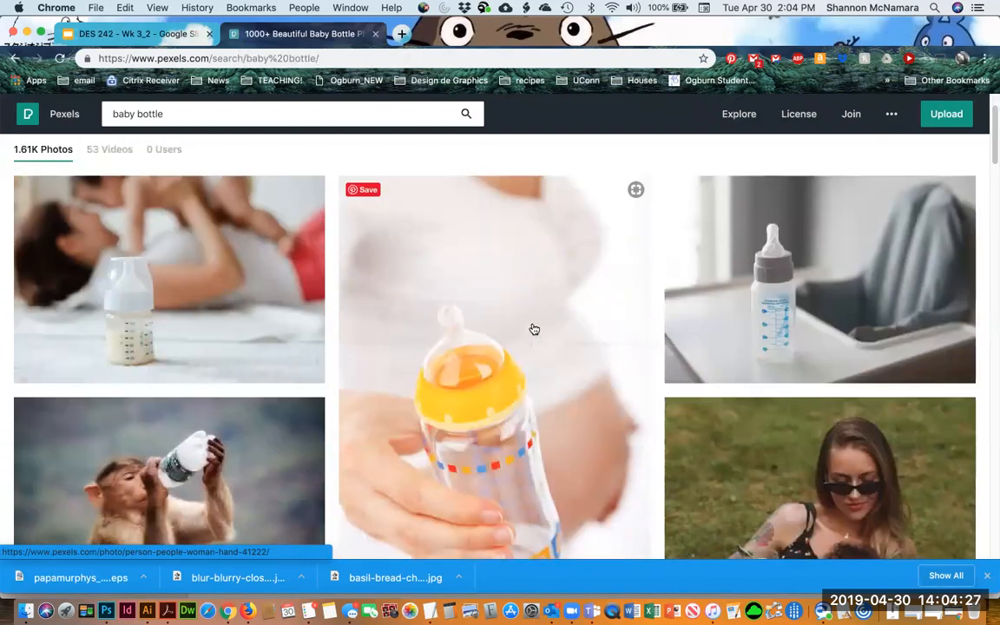
{"action": "scroll", "coordinate": [534, 329], "scroll_direction": "down", "scroll_amount": 5}
{"action": "scroll", "coordinate": [534, 330], "scroll_direction": "up", "scroll_amount": 8}
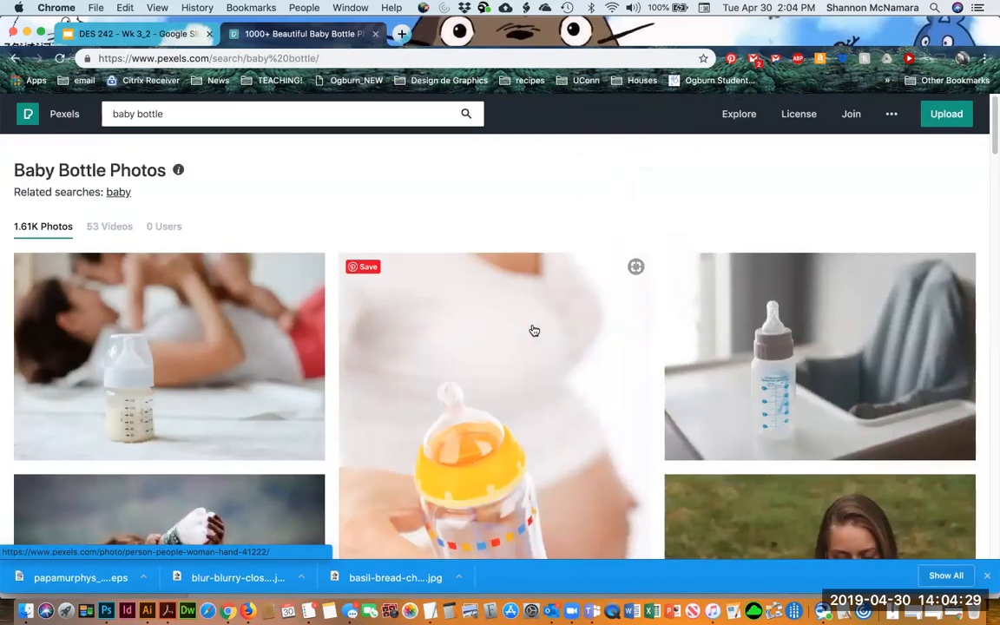
{"action": "scroll", "coordinate": [457, 454], "scroll_direction": "down", "scroll_amount": 1}
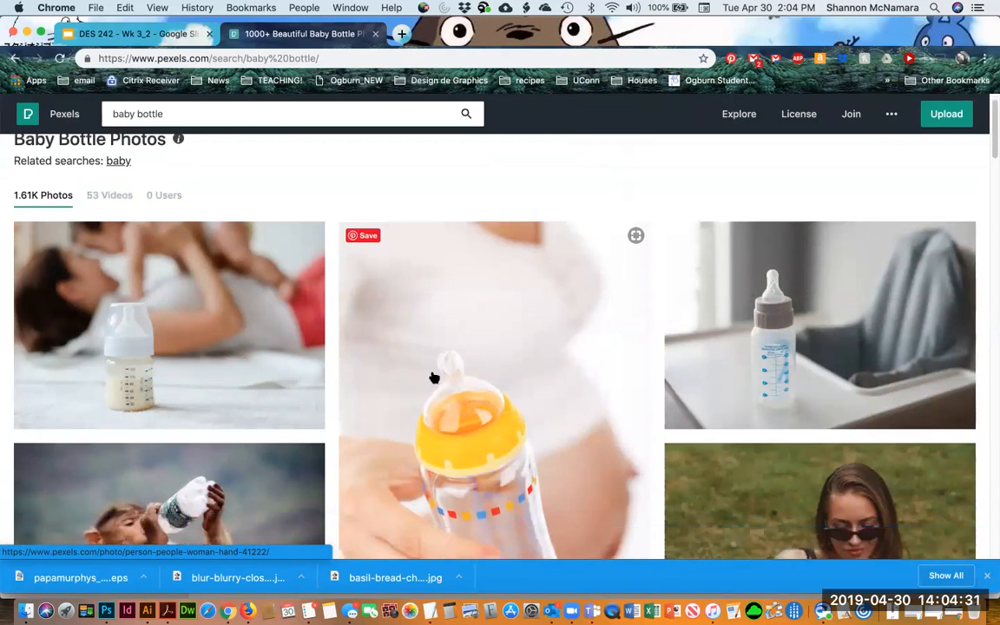
{"action": "left_click", "coordinate": [452, 391]}
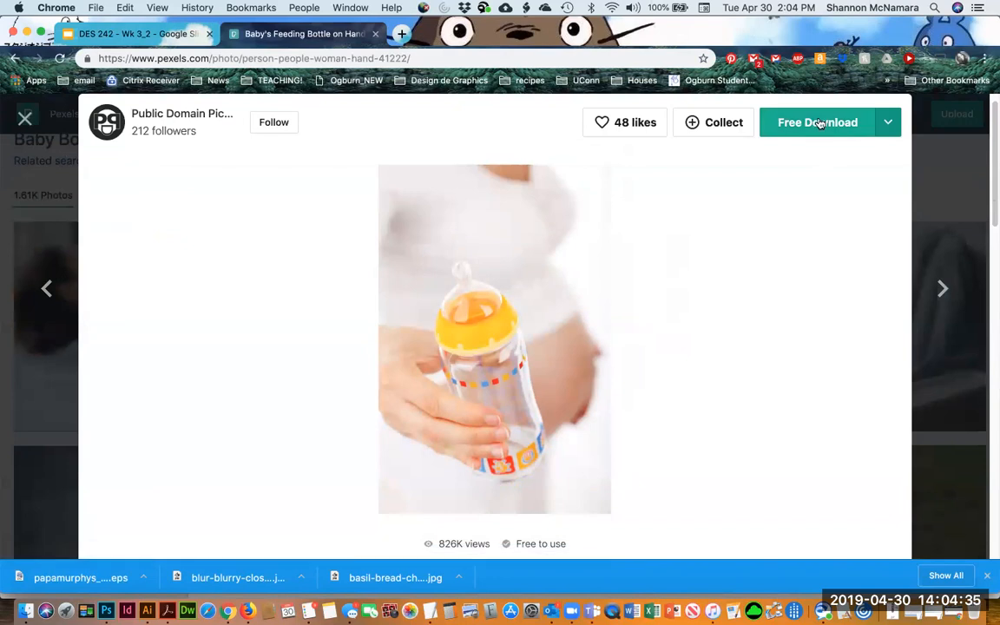
{"action": "left_click", "coordinate": [818, 122]}
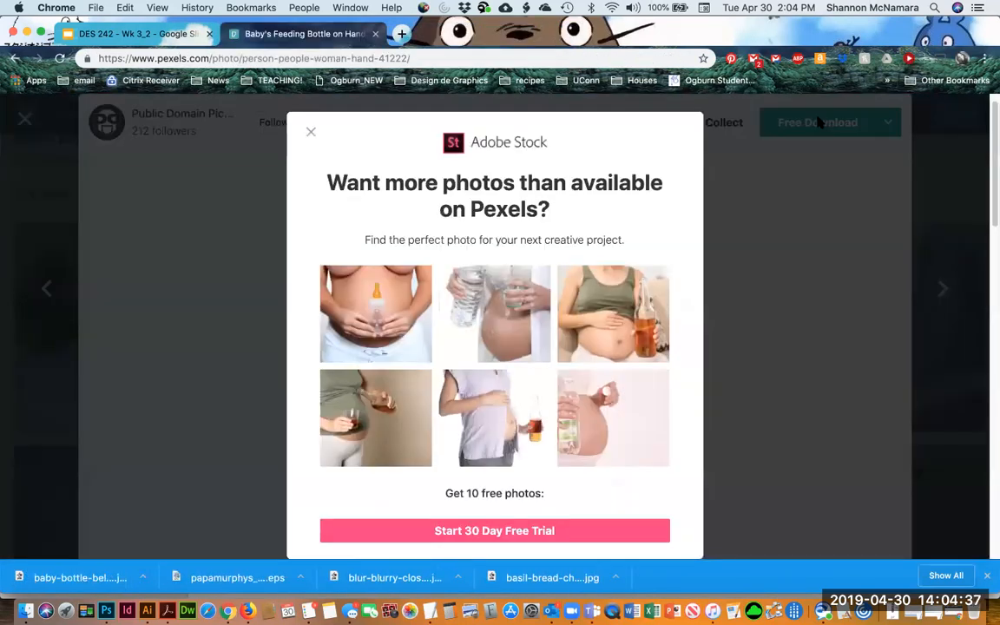
{"action": "left_click", "coordinate": [309, 133]}
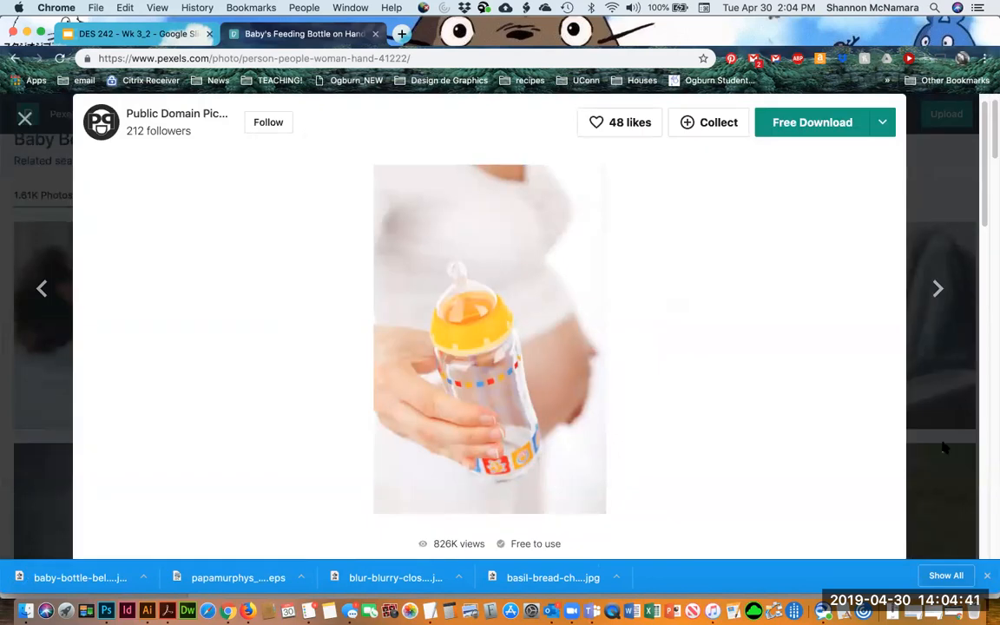
{"action": "left_click", "coordinate": [38, 171]}
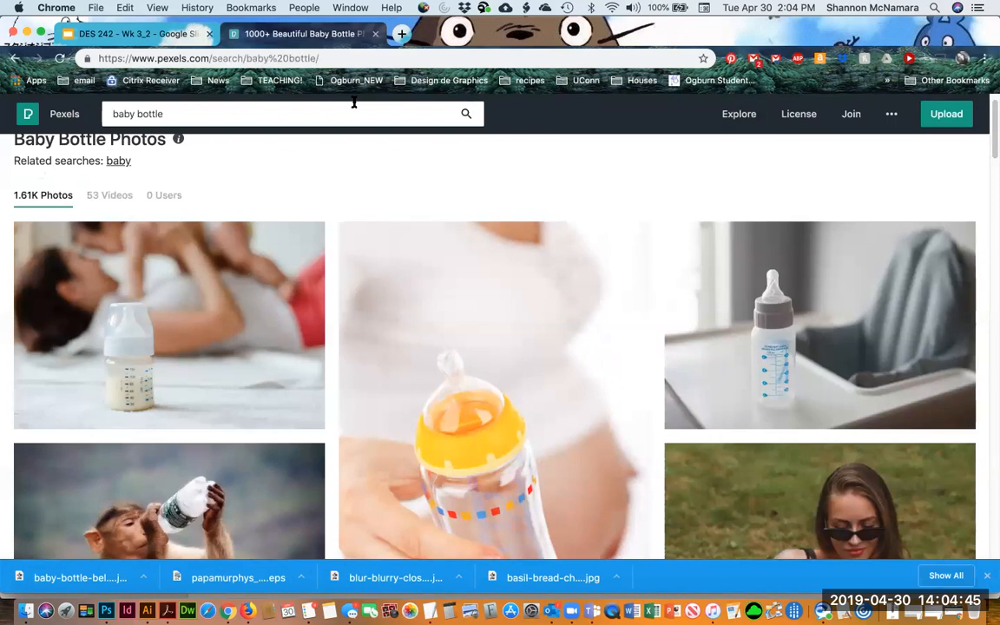
In a new tab, search Google for "font spilled ink" and download the Spilt Ink font from dafont.com
{"action": "left_click", "coordinate": [402, 34]}
{"action": "type", "text": "font spilled"}
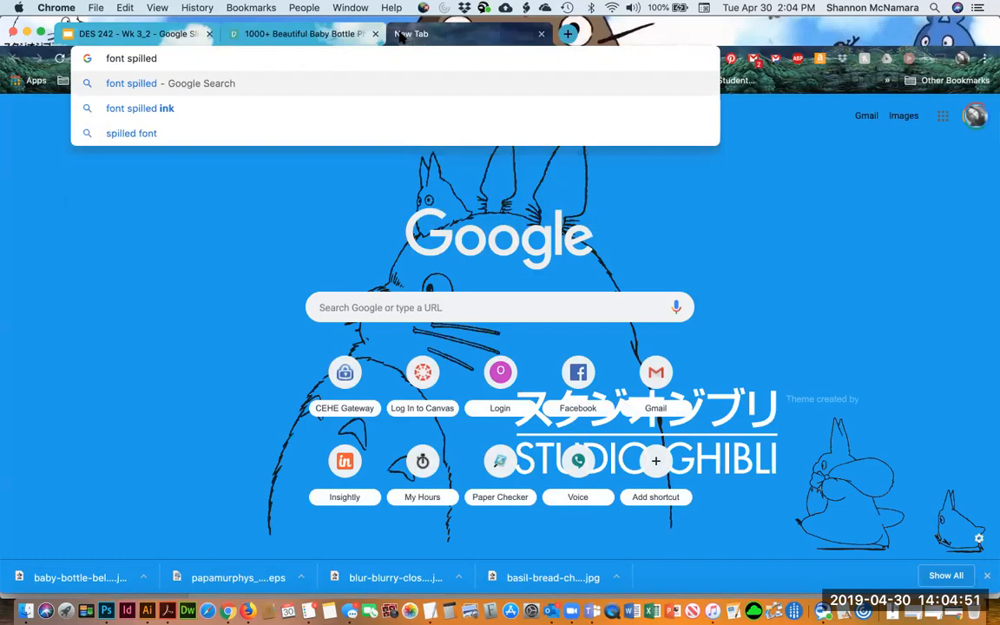
{"action": "left_click", "coordinate": [134, 108]}
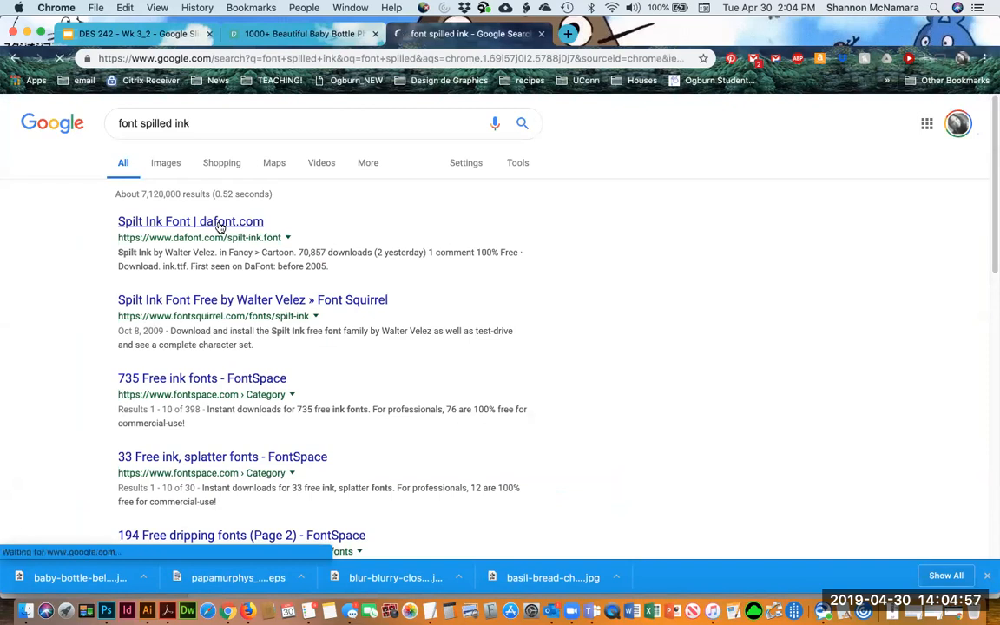
{"action": "left_click", "coordinate": [220, 224]}
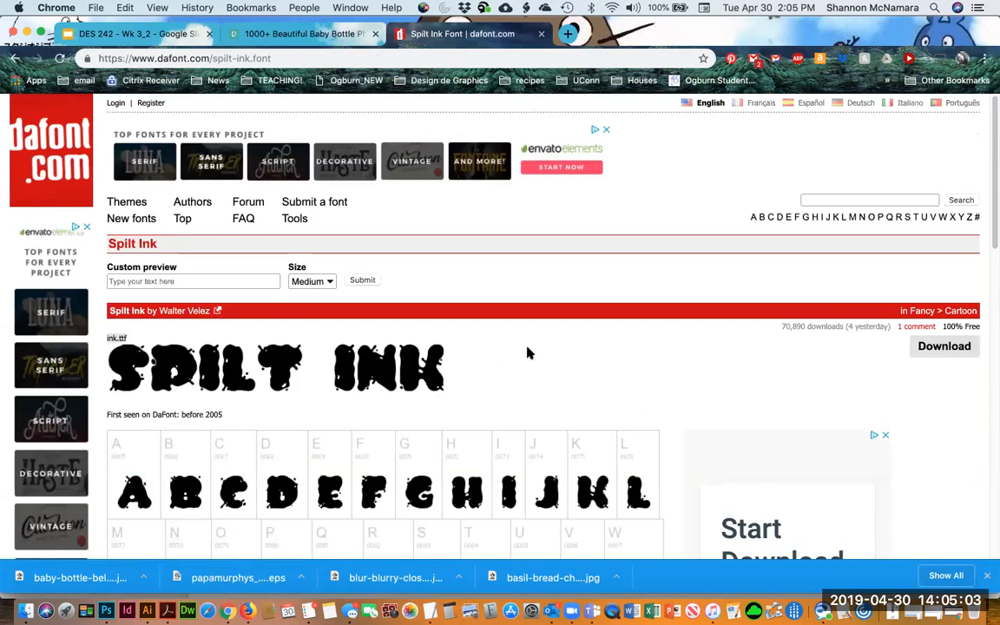
{"action": "left_click", "coordinate": [934, 347]}
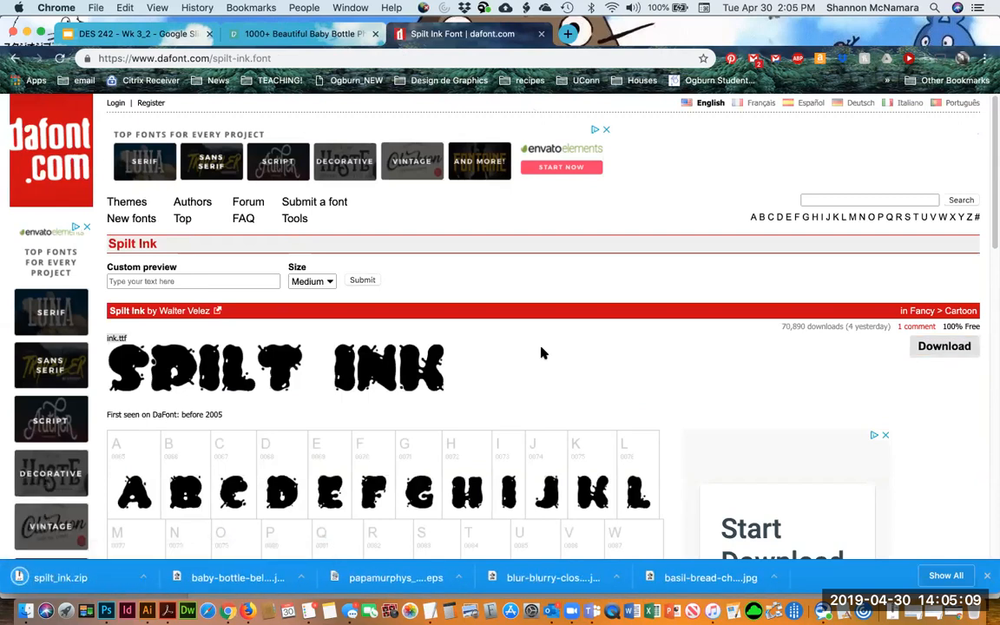
In Finder, create a new folder named WorkYahMamaLogo inside Mod 4 > DES 242 > Week 3
{"action": "left_click", "coordinate": [26, 610]}
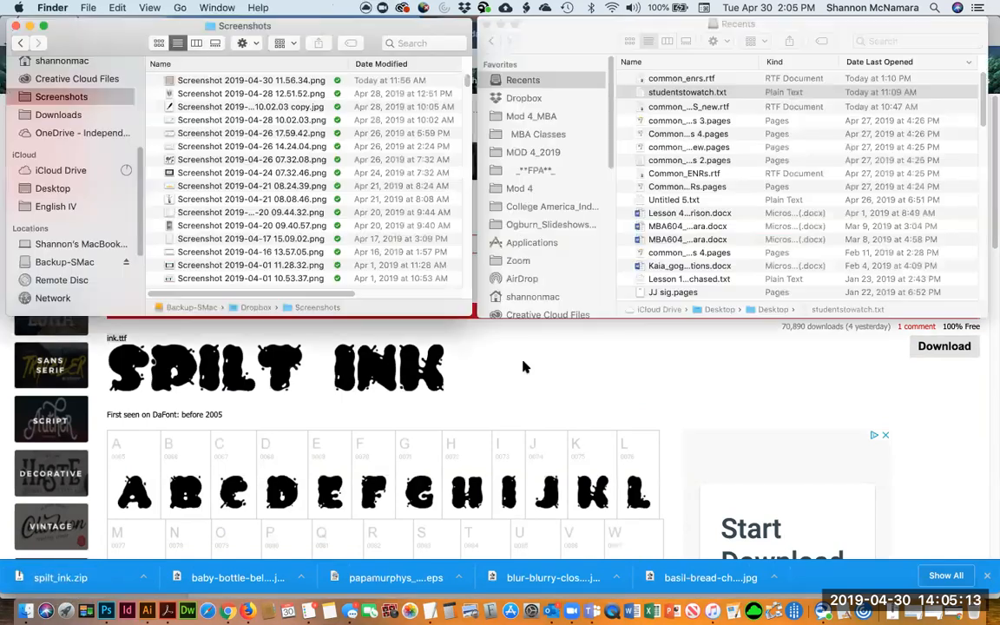
{"action": "scroll", "coordinate": [39, 156], "scroll_direction": "up", "scroll_amount": 5}
{"action": "scroll", "coordinate": [52, 260], "scroll_direction": "down", "scroll_amount": 2}
{"action": "scroll", "coordinate": [41, 270], "scroll_direction": "down", "scroll_amount": 5}
{"action": "left_click", "coordinate": [59, 121]}
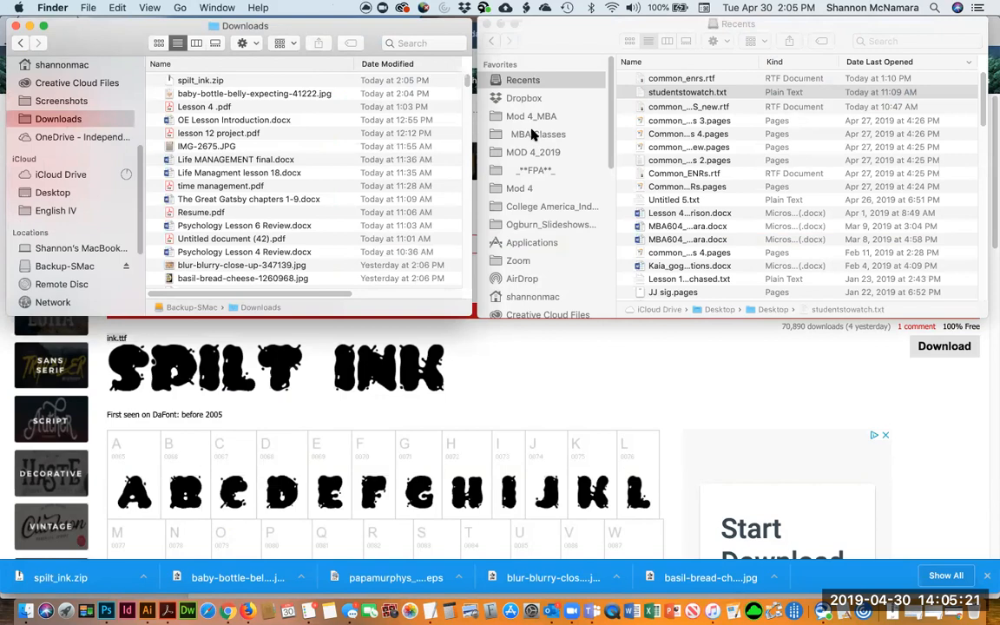
{"action": "left_click", "coordinate": [521, 188]}
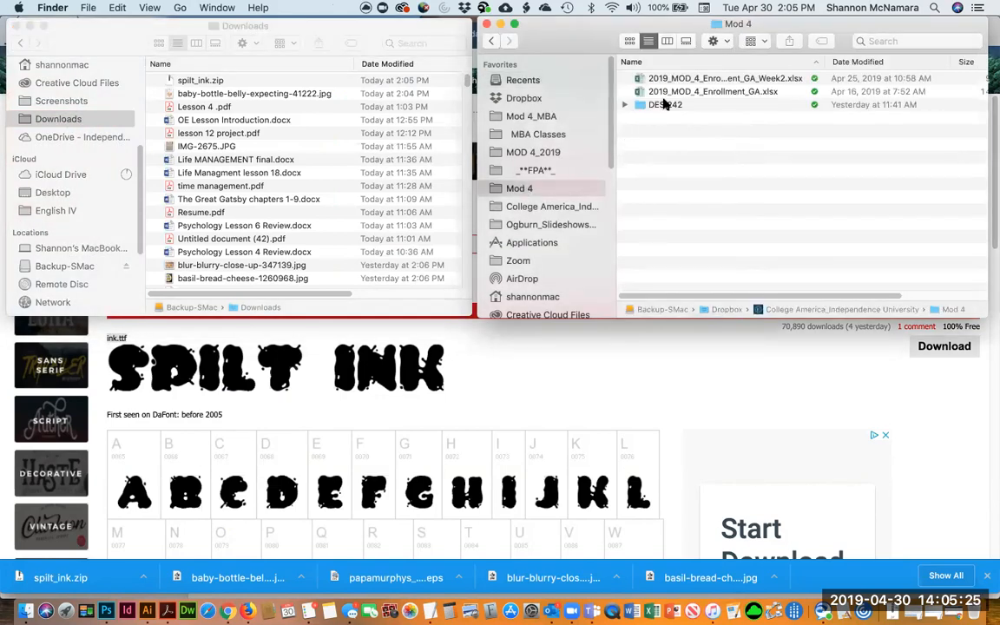
{"action": "double_click", "coordinate": [664, 104]}
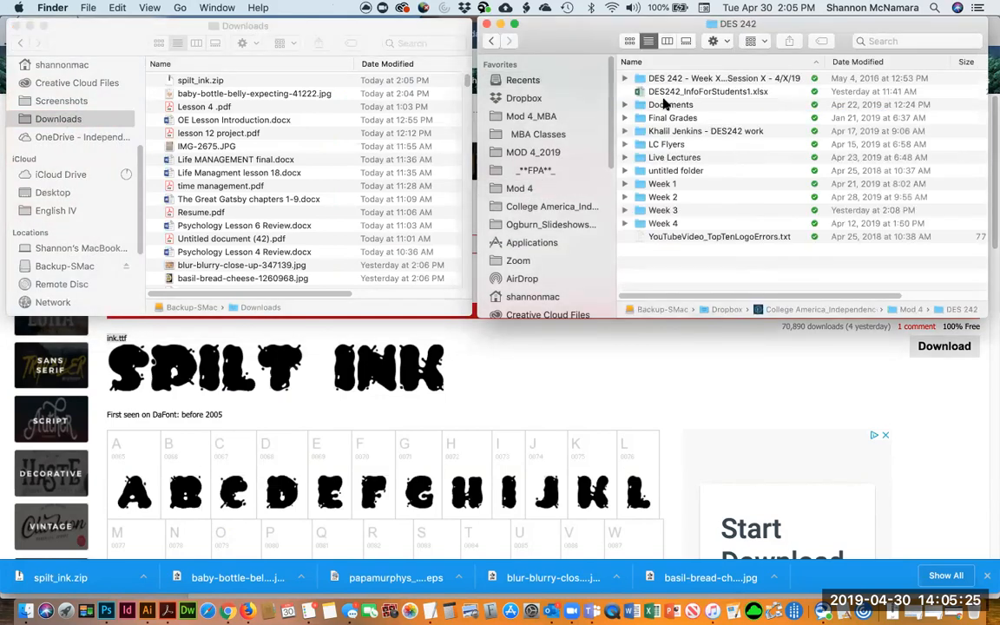
{"action": "double_click", "coordinate": [663, 211]}
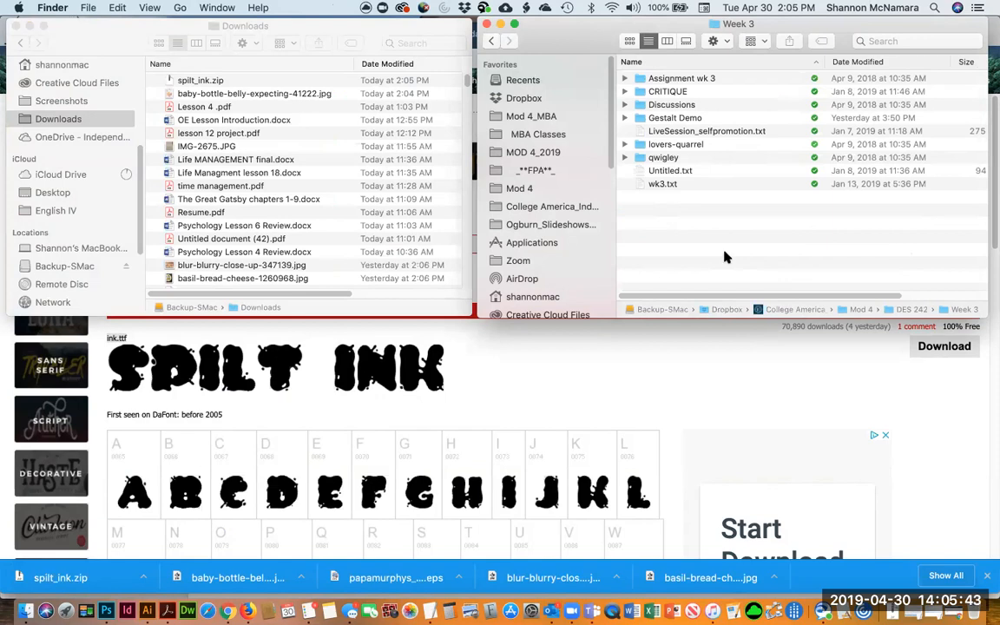
{"action": "key", "text": "super+shift+n"}
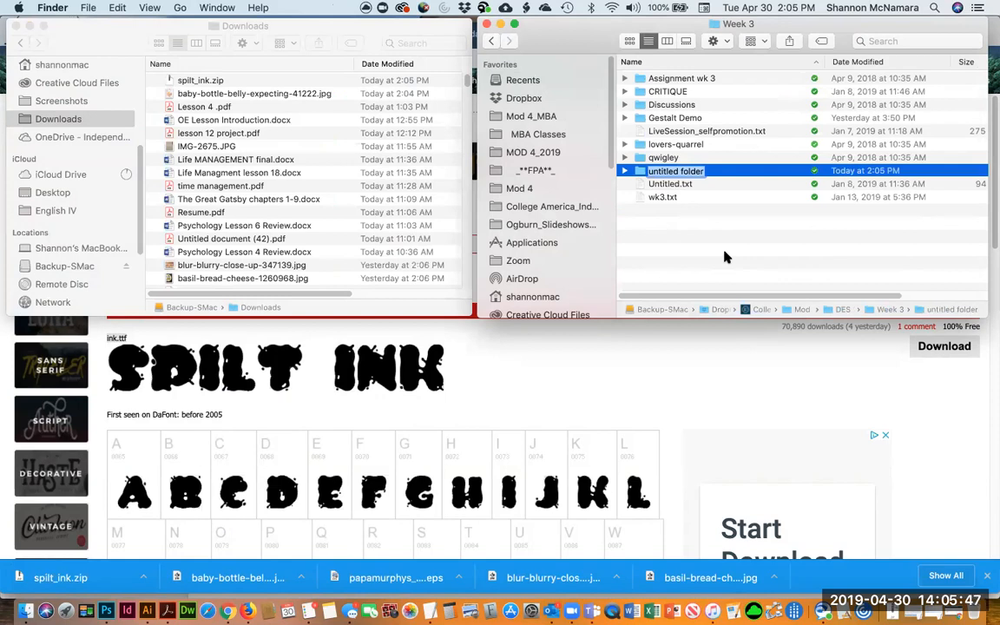
{"action": "type", "text": "WorkYahMamaLogo"}
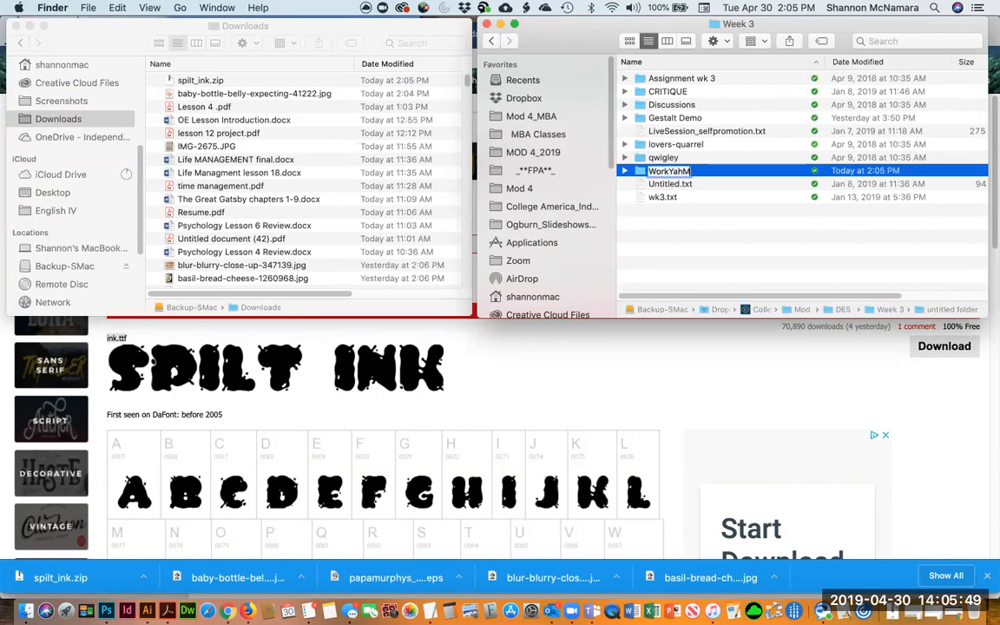
{"action": "key", "text": "Return"}
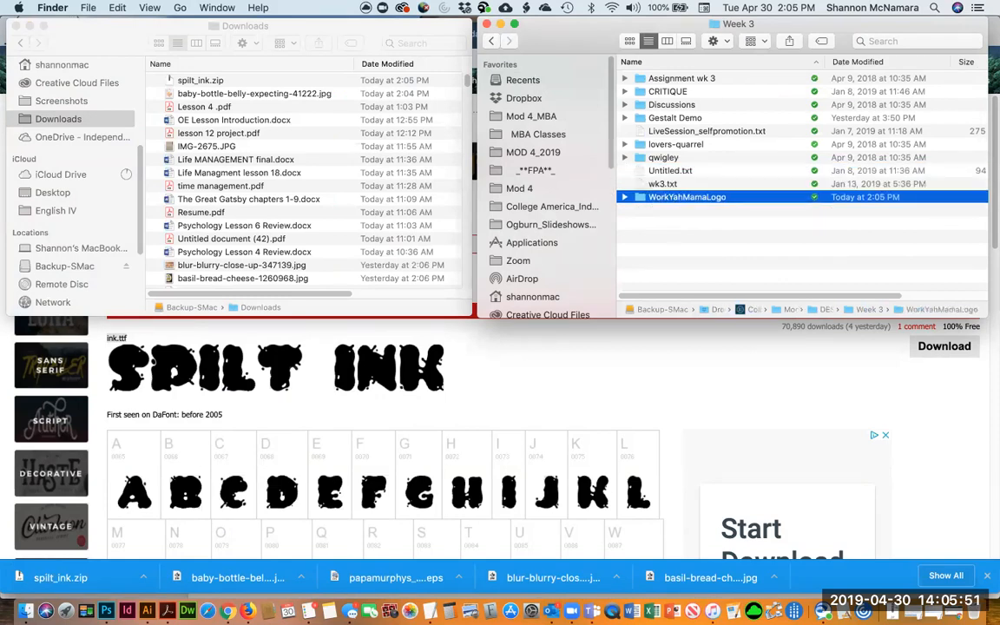
Move the baby bottle photo and the unzipped ink.ttf font from Downloads into the WorkYahMamaLogo folder
{"action": "key", "text": "super+Down"}
{"action": "left_click_drag", "start_coordinate": [255, 90], "coordinate": [773, 193]}
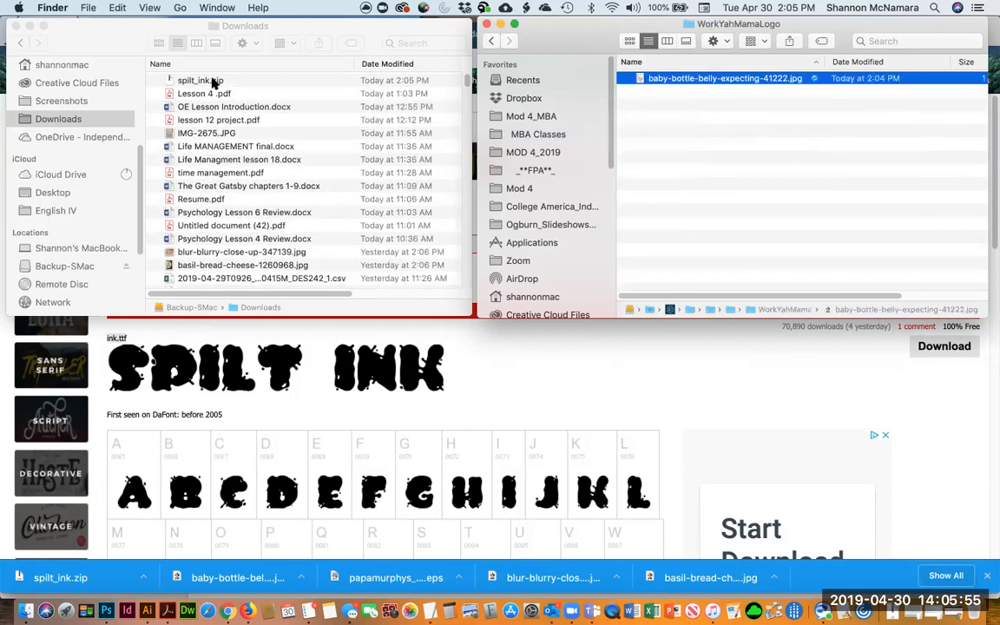
{"action": "double_click", "coordinate": [212, 82]}
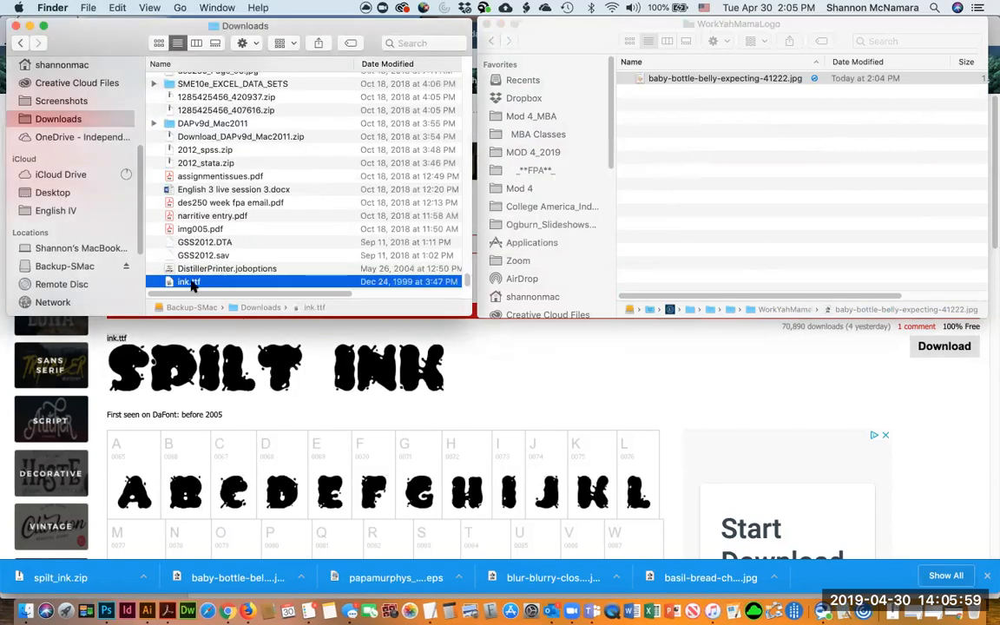
{"action": "mouse_move", "coordinate": [719, 212]}
{"action": "left_mouse_down"}
{"action": "mouse_move", "coordinate": [781, 177]}
{"action": "mouse_move", "coordinate": [686, 139]}
{"action": "left_mouse_up"}
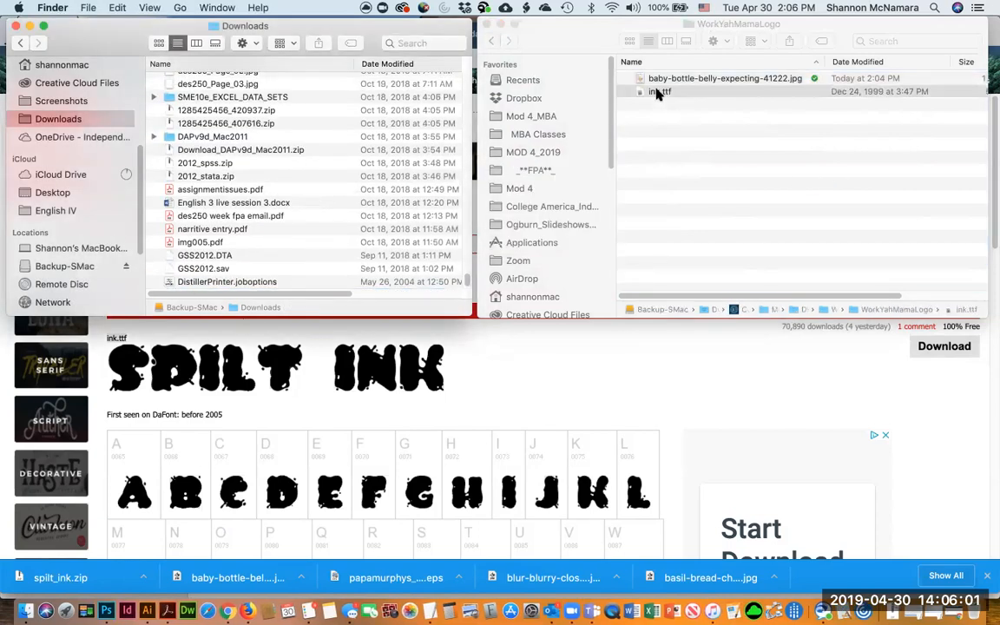
Install the Spilt Ink font from ink.ttf and quit Font Book
{"action": "left_click", "coordinate": [657, 92]}
{"action": "double_click", "coordinate": [657, 92]}
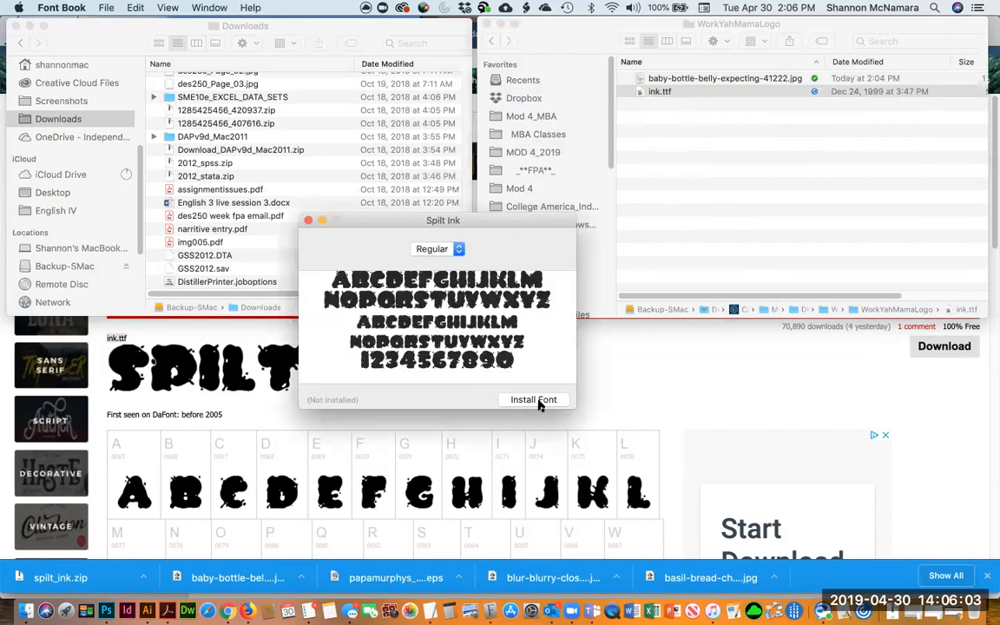
{"action": "left_click", "coordinate": [543, 400]}
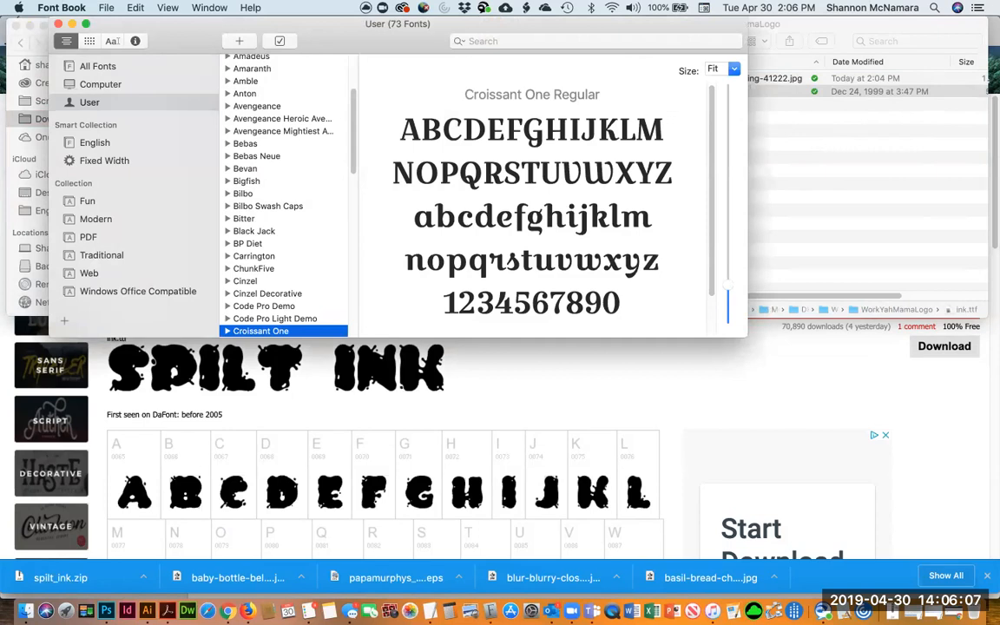
{"action": "left_click", "coordinate": [573, 612]}
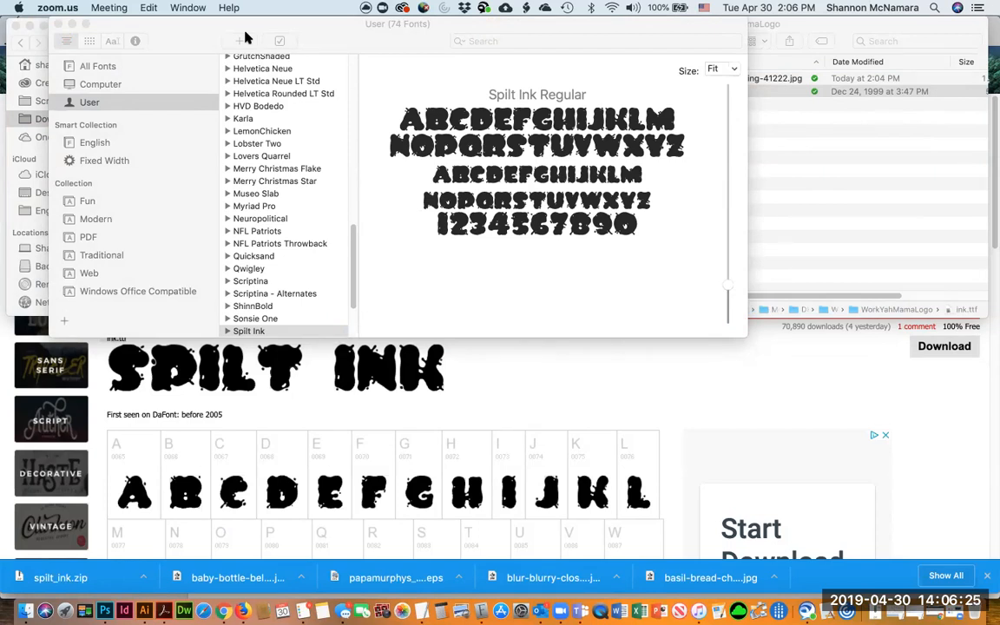
{"action": "left_click", "coordinate": [245, 38]}
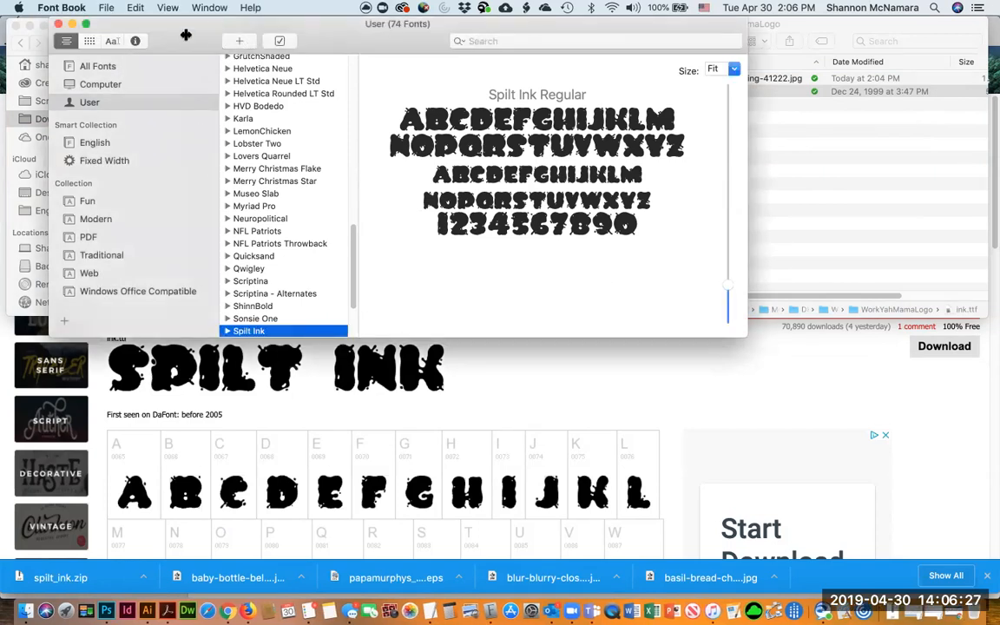
{"action": "key", "text": "super+q"}
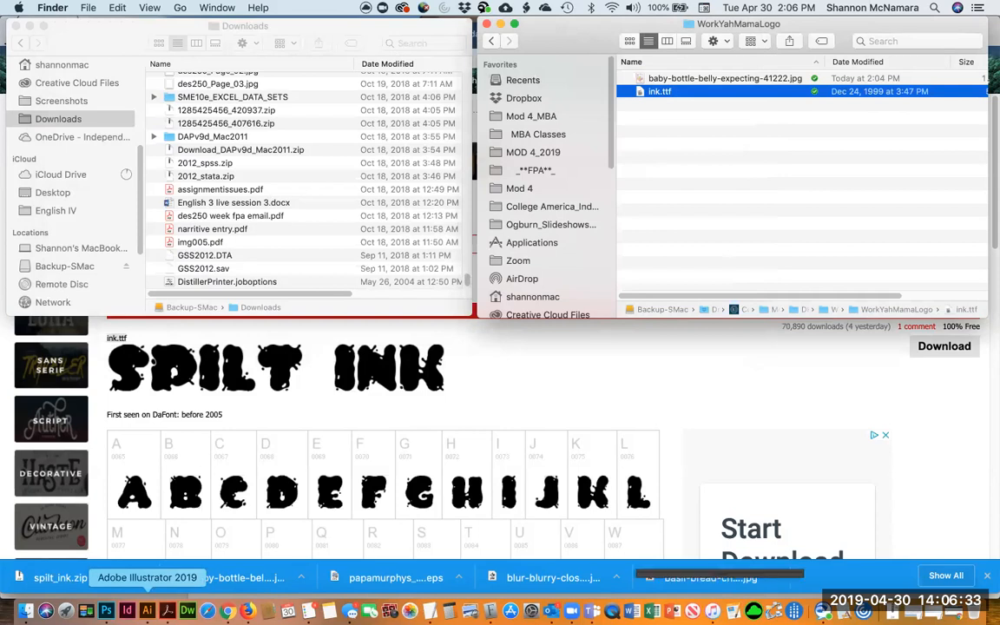
Switch to Illustrator and add a new layer above the Background layer
{"action": "left_click", "coordinate": [147, 612]}
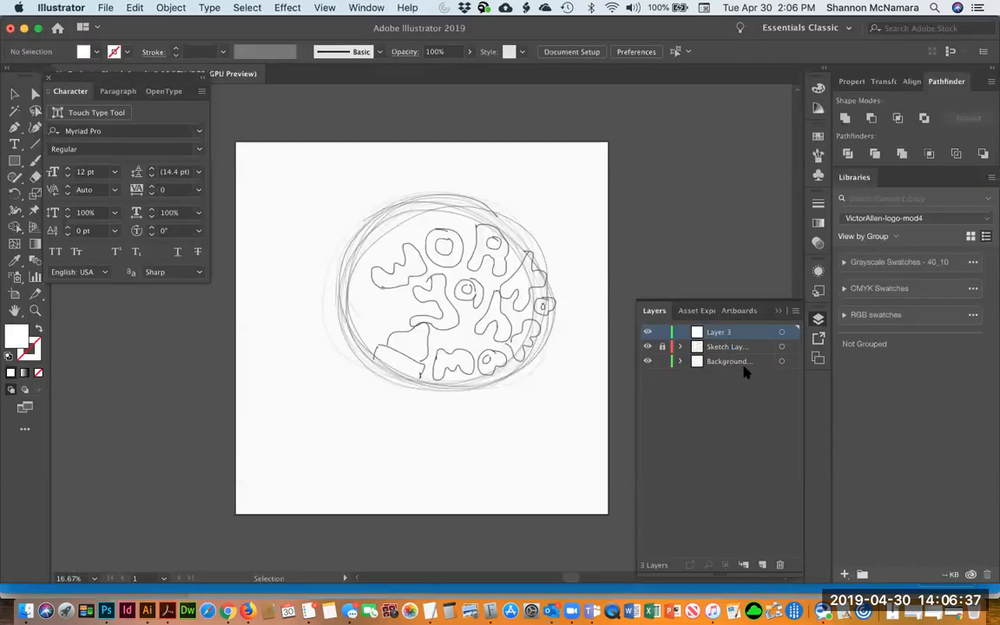
{"action": "left_click", "coordinate": [738, 362]}
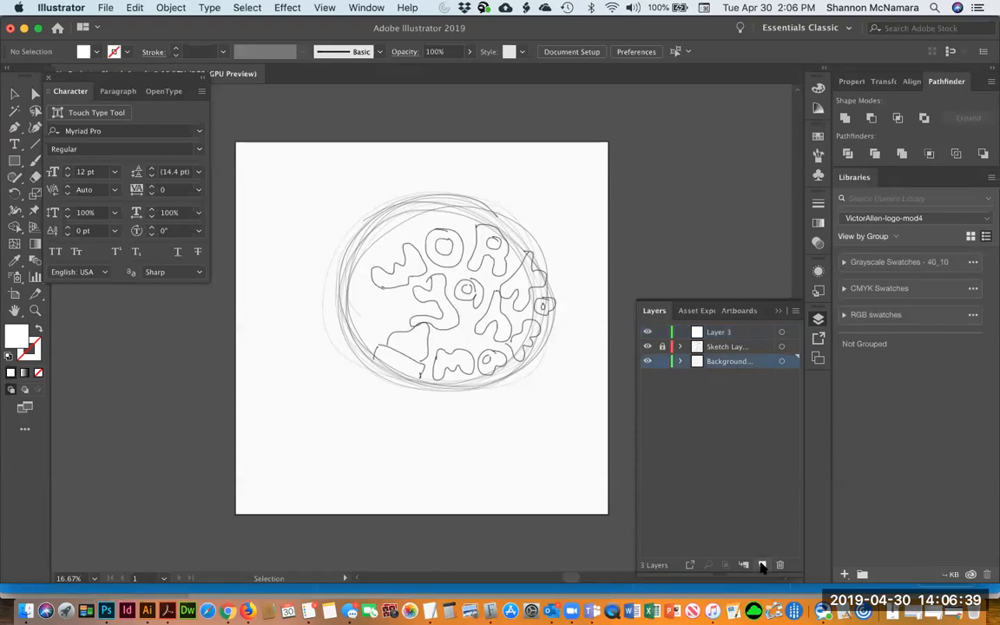
{"action": "left_click", "coordinate": [762, 566]}
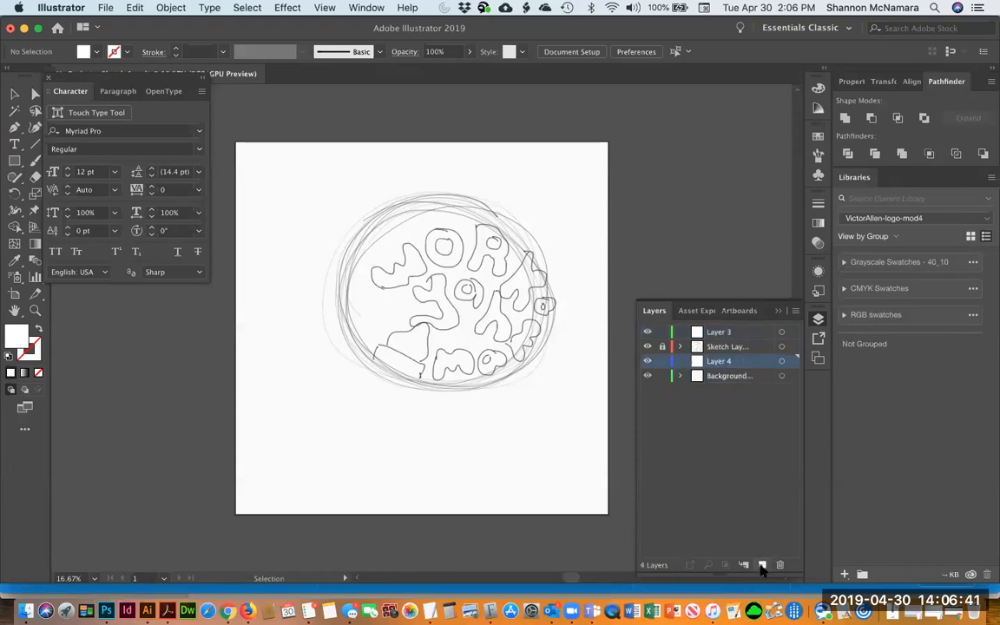
Place the baby-bottle-belly-expecting-41222.jpg photo from the WorkYahMamaLogo folder onto the artboard's upper left
{"action": "left_click", "coordinate": [105, 8]}
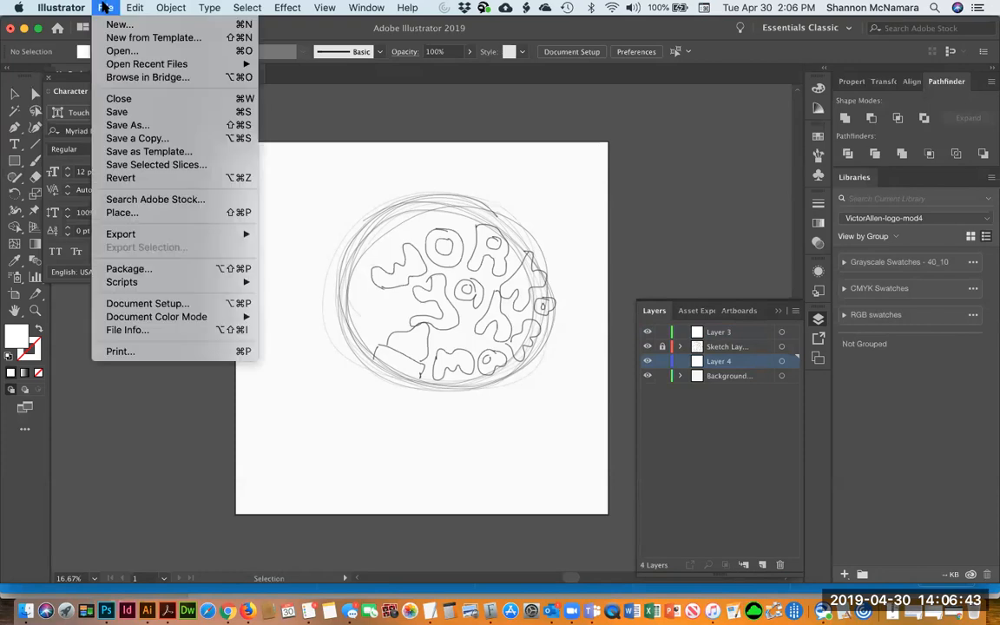
{"action": "left_click", "coordinate": [134, 213]}
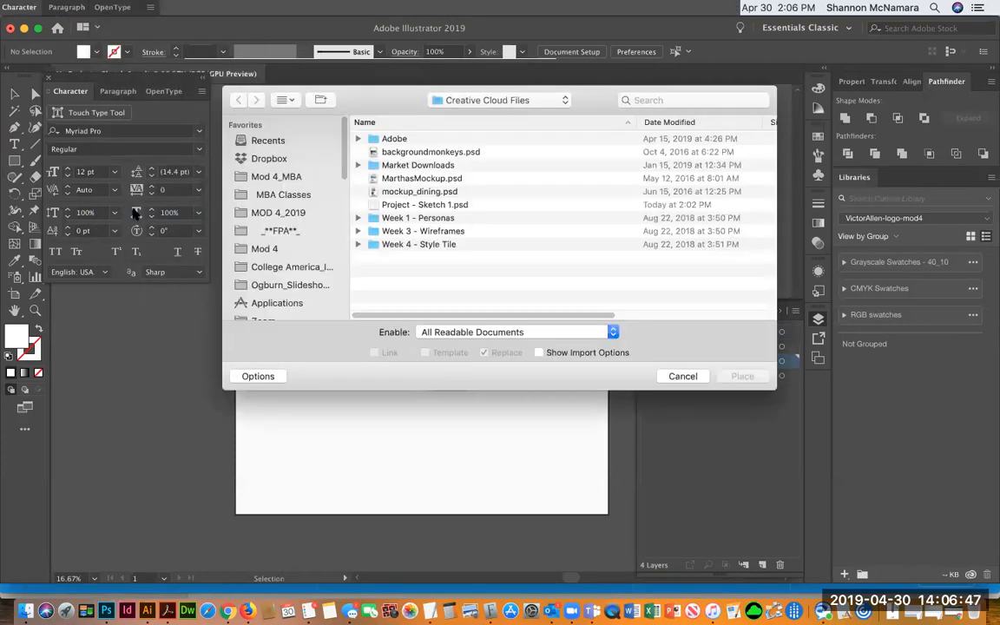
{"action": "left_click", "coordinate": [280, 250]}
{"action": "left_click", "coordinate": [390, 166]}
{"action": "double_click", "coordinate": [390, 167]}
{"action": "double_click", "coordinate": [398, 265]}
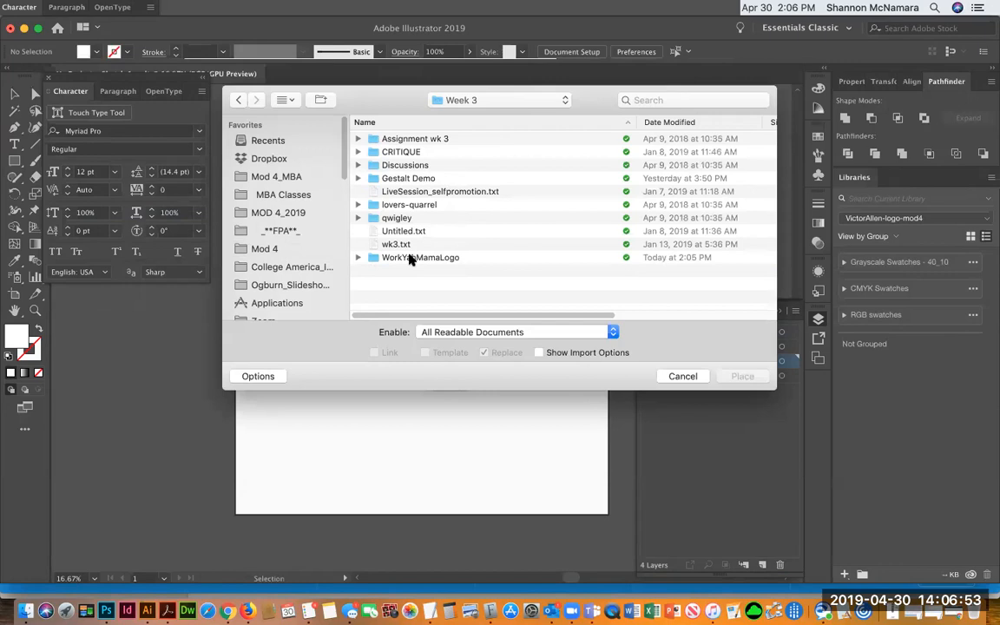
{"action": "double_click", "coordinate": [408, 259]}
{"action": "left_click", "coordinate": [442, 138]}
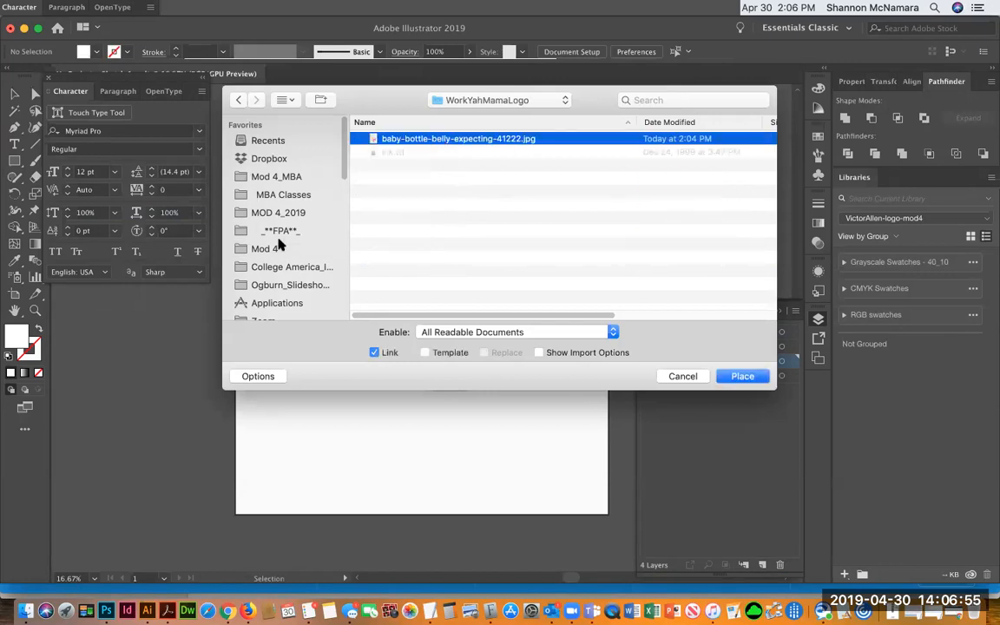
{"action": "left_click", "coordinate": [742, 376]}
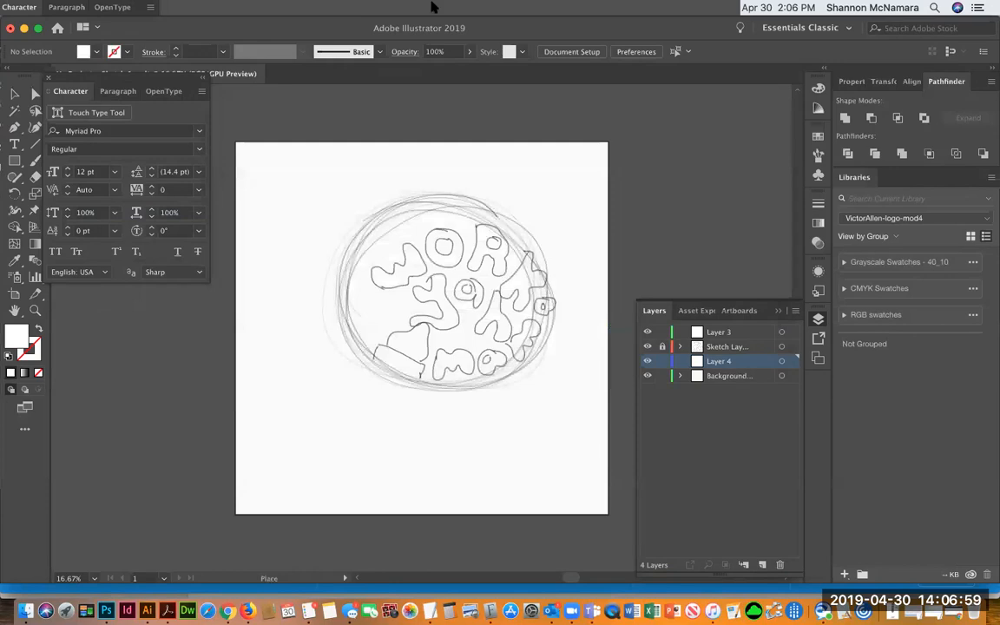
{"action": "left_click_drag", "start_coordinate": [252, 156], "coordinate": [476, 418]}
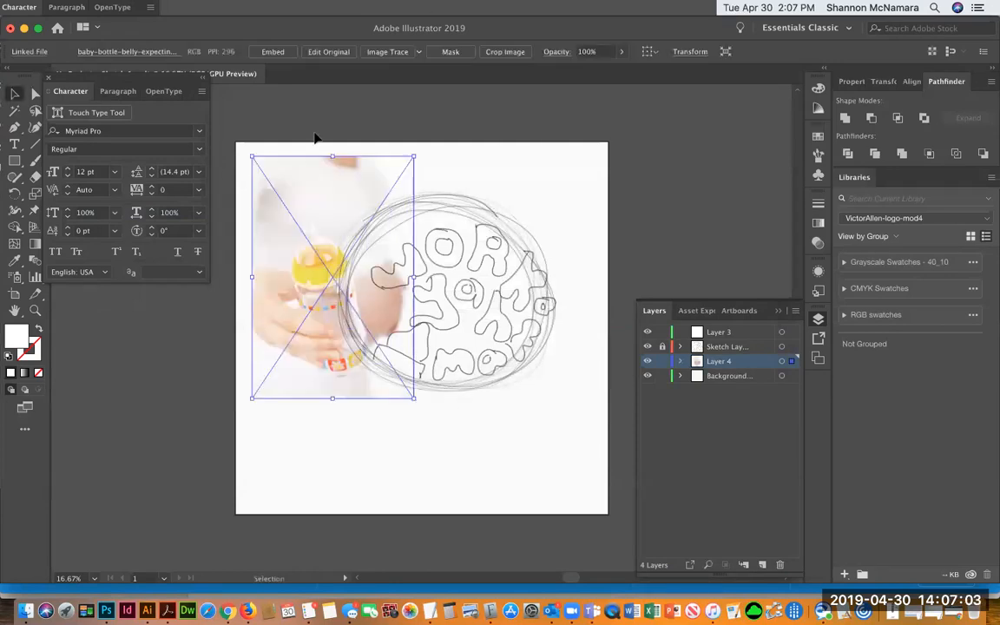
Rotate, scale and move the photo so the bottle sits beneath the sketched logo circle
{"action": "left_click_drag", "start_coordinate": [417, 150], "coordinate": [521, 197]}
{"action": "key", "text": "Delete"}
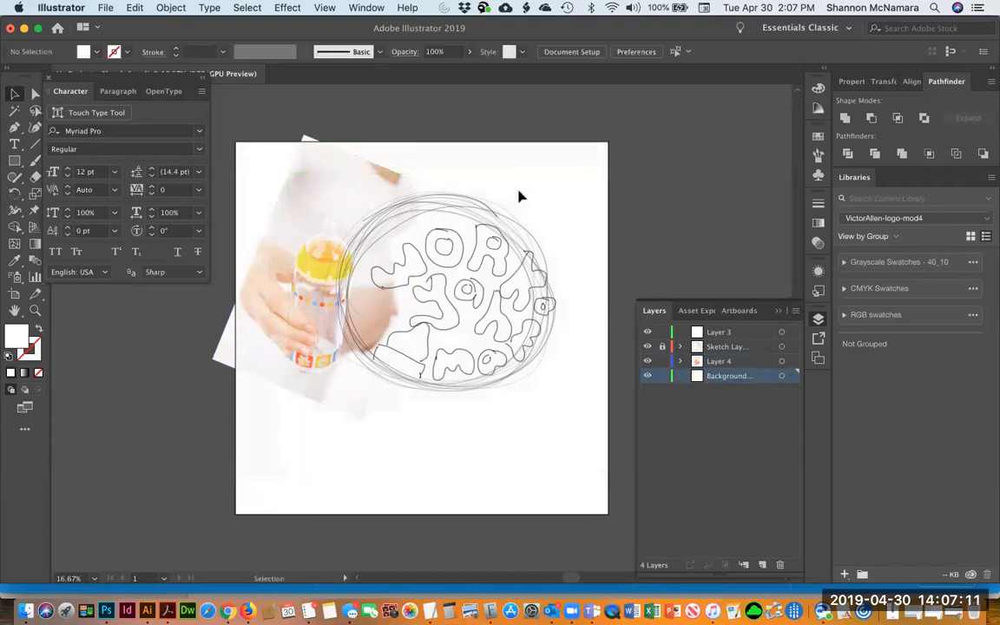
{"action": "left_click", "coordinate": [328, 210]}
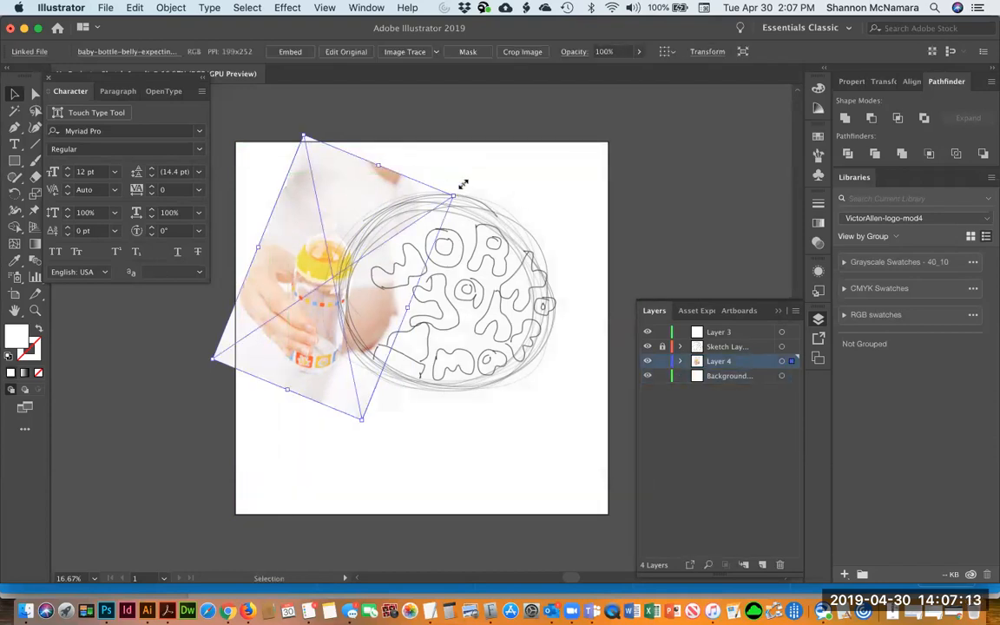
{"action": "key", "text": "e"}
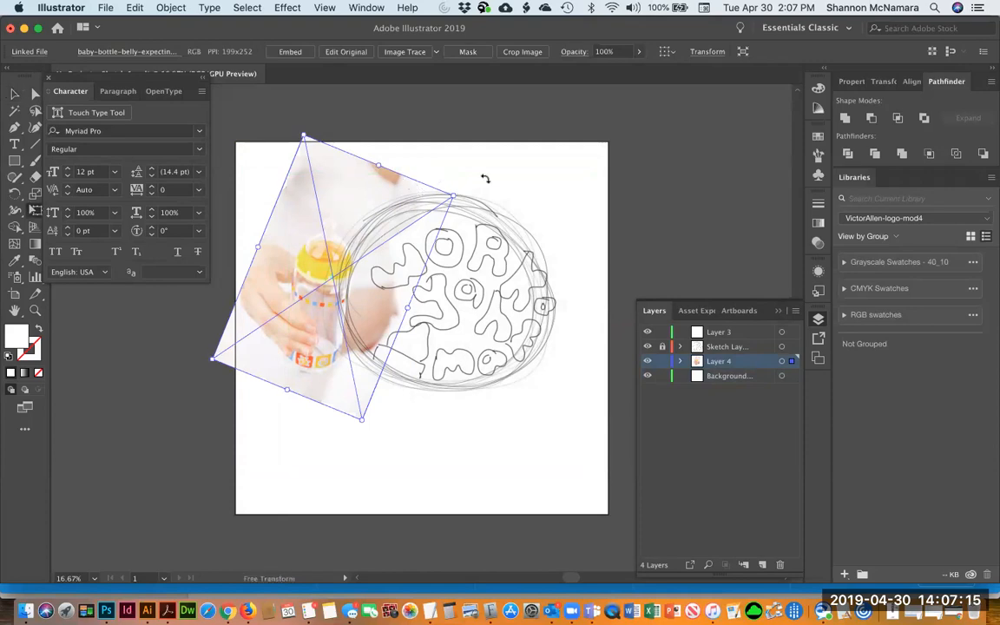
{"action": "left_click_drag", "start_coordinate": [484, 178], "coordinate": [505, 219]}
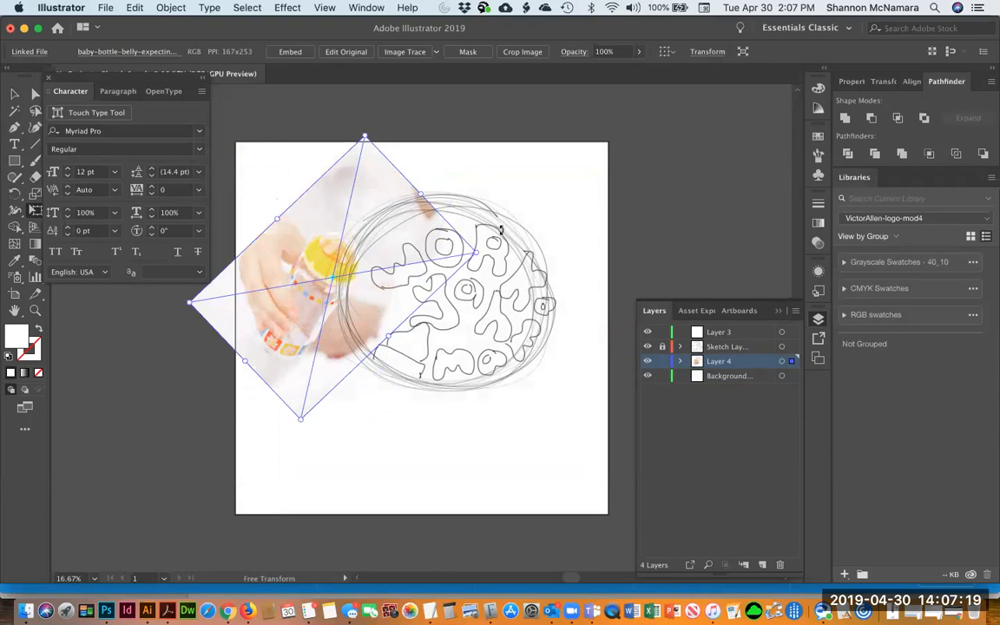
{"action": "left_click_drag", "start_coordinate": [516, 261], "coordinate": [452, 143]}
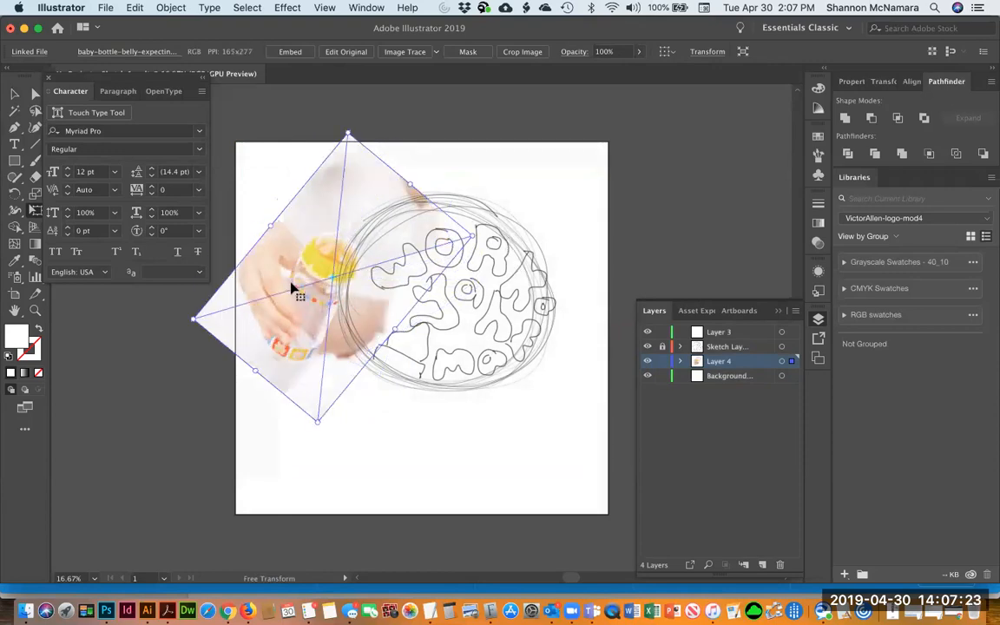
{"action": "key", "text": "v"}
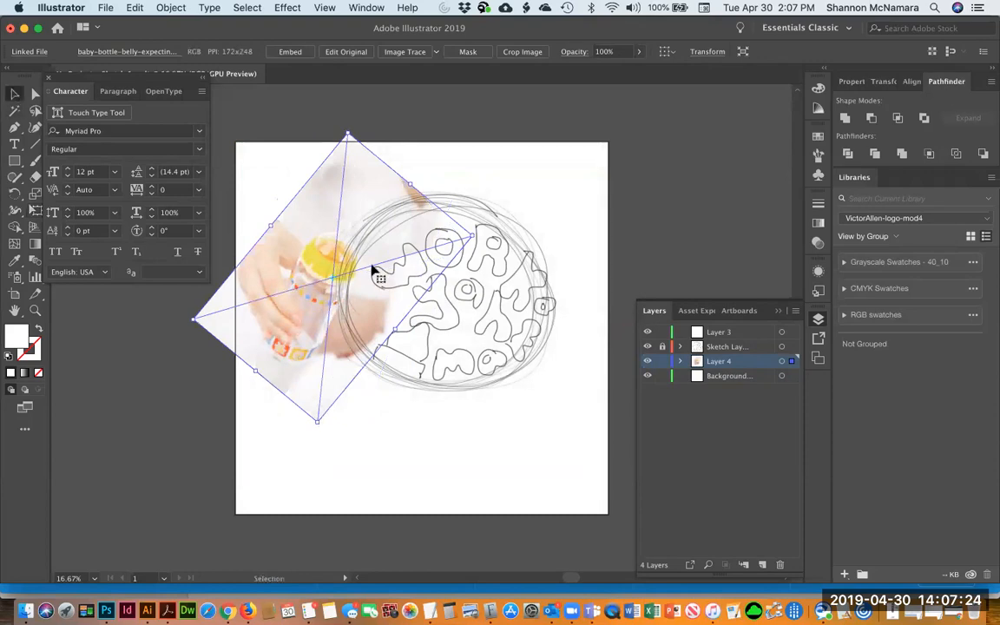
{"action": "left_click", "coordinate": [451, 158]}
{"action": "left_click_drag", "start_coordinate": [326, 253], "coordinate": [405, 346]}
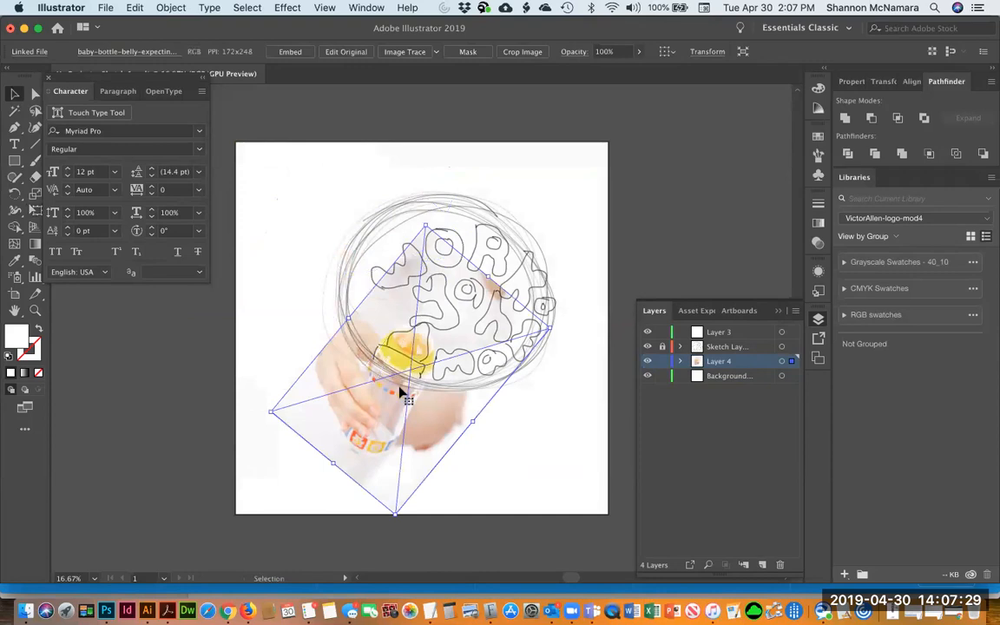
{"action": "left_click_drag", "start_coordinate": [384, 404], "coordinate": [385, 415]}
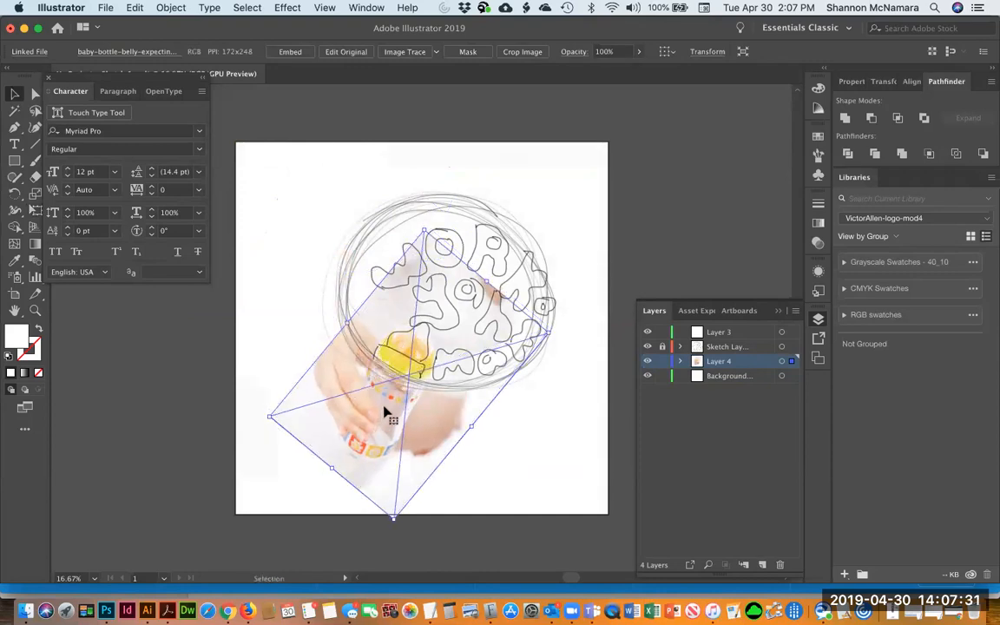
{"action": "left_click", "coordinate": [501, 111]}
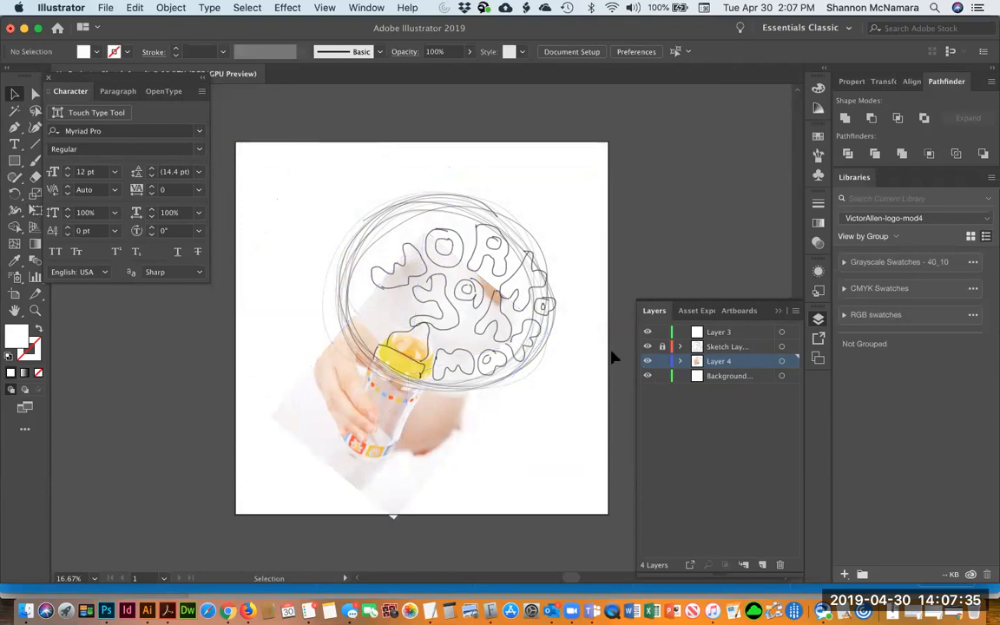
Lock the photo's layer, target Layer 3, and set the type font to Spilt Ink
{"action": "left_click", "coordinate": [738, 334]}
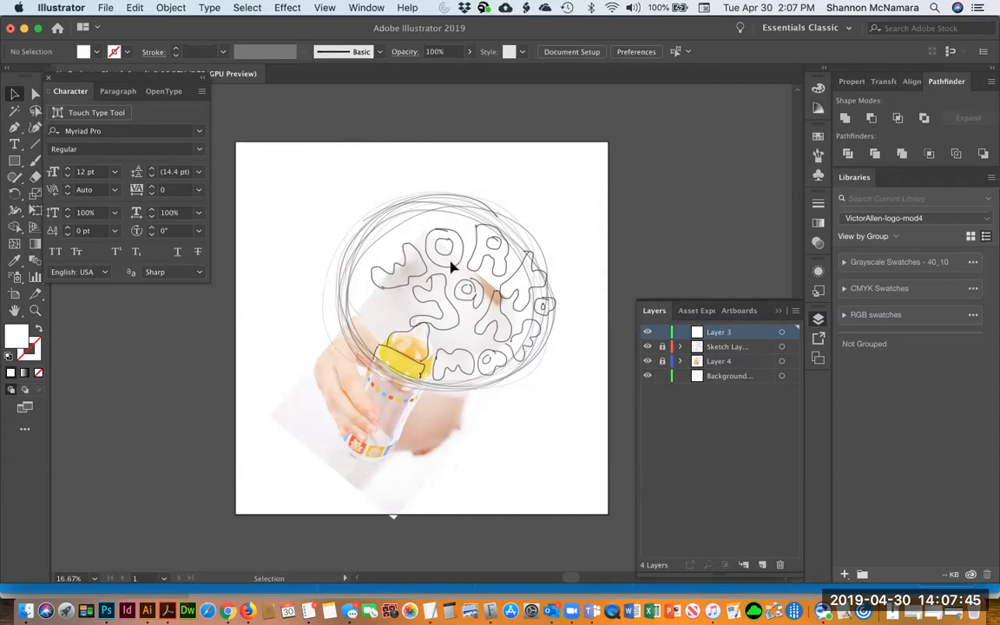
{"action": "key", "text": "t"}
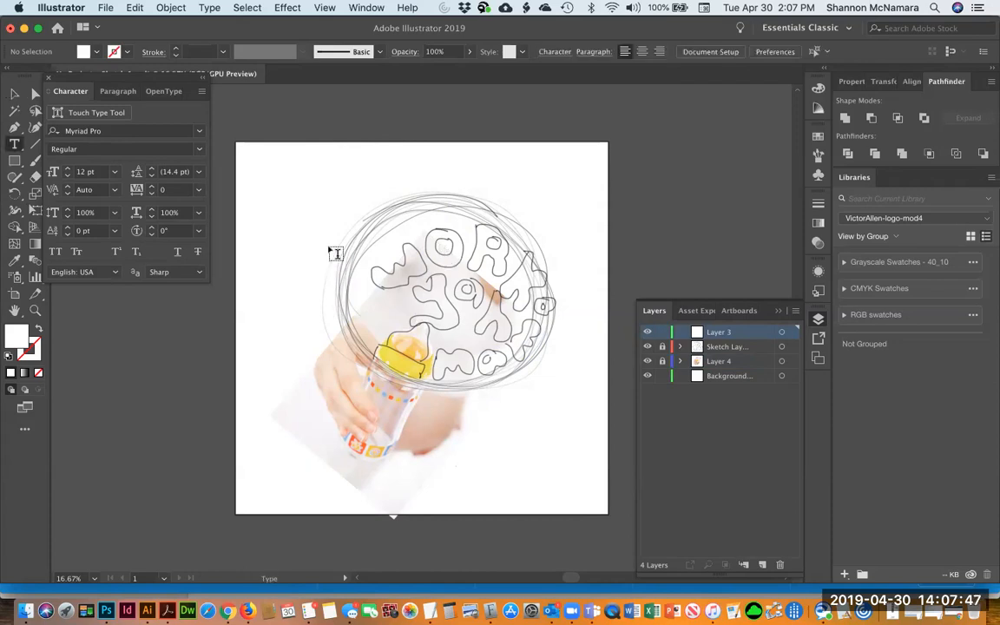
{"action": "left_click", "coordinate": [270, 177]}
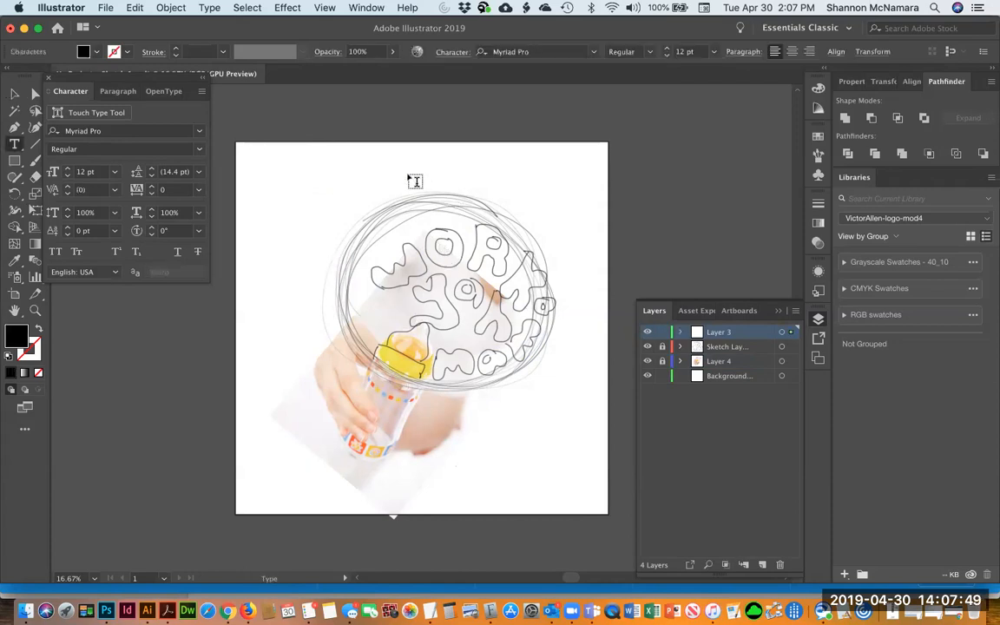
{"action": "left_click", "coordinate": [106, 130]}
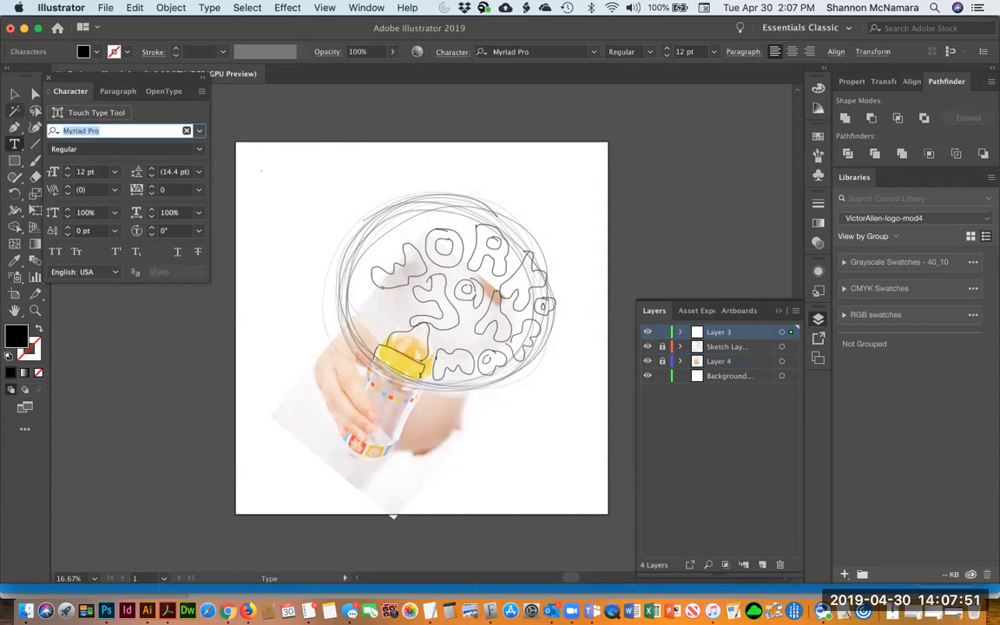
{"action": "type", "text": "ink"}
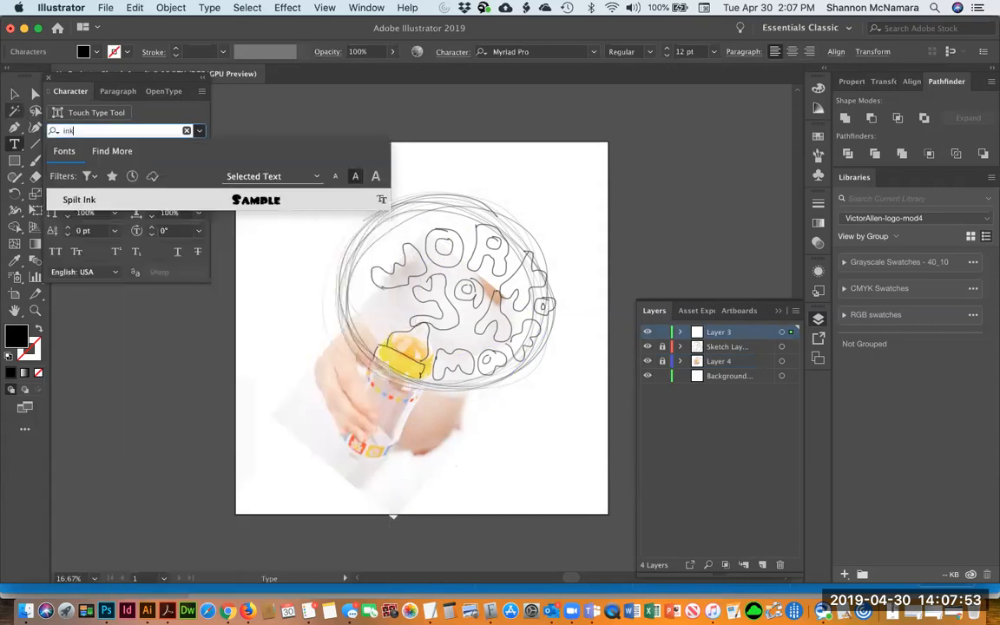
{"action": "left_click", "coordinate": [92, 198]}
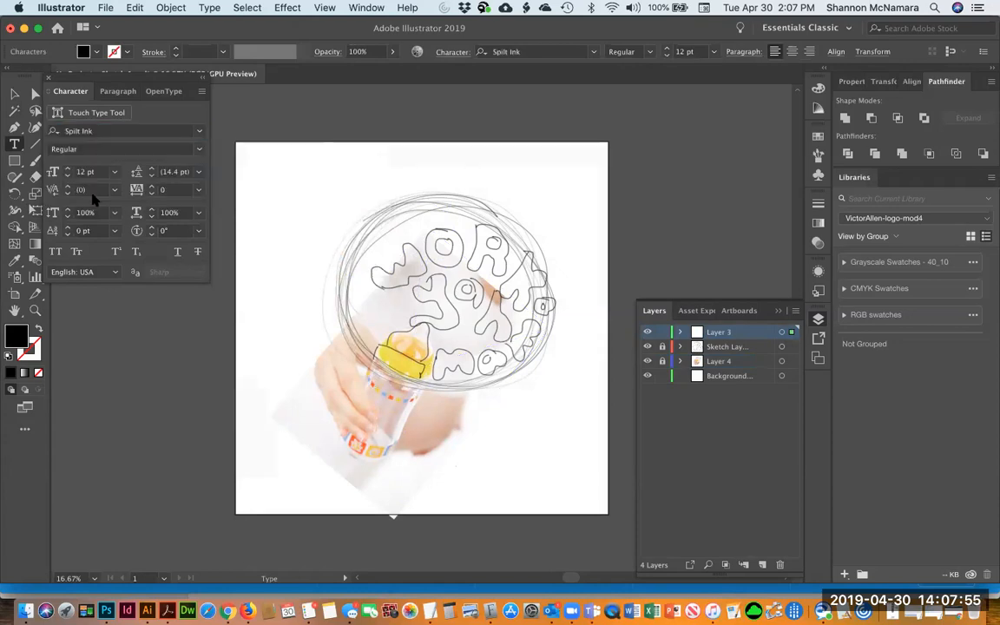
Add WORK as point text near the artboard's top and enlarge it to 164 pt
{"action": "key", "text": "super+shift+a"}
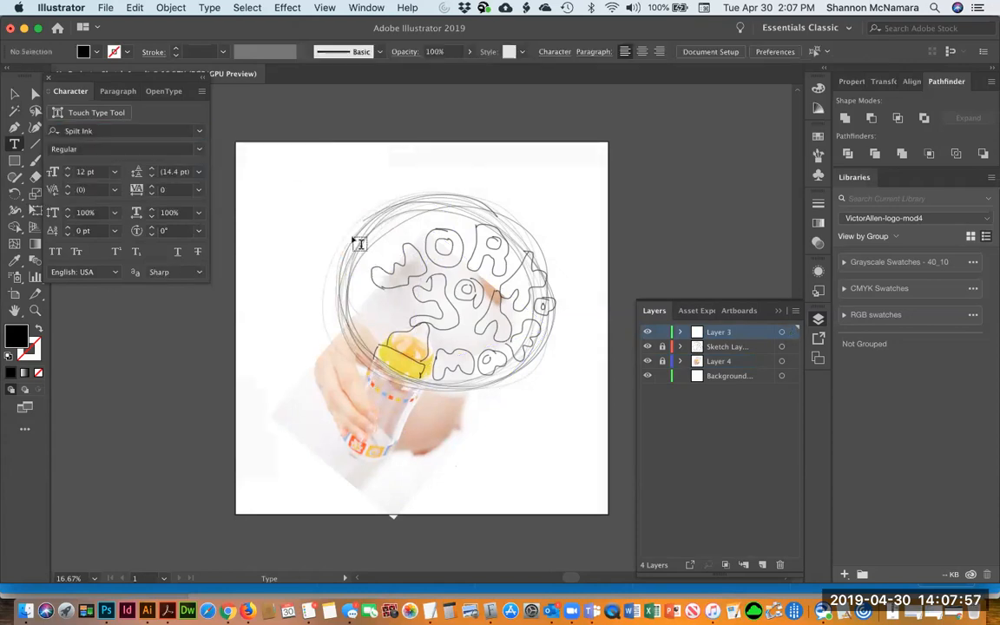
{"action": "key", "text": "k"}
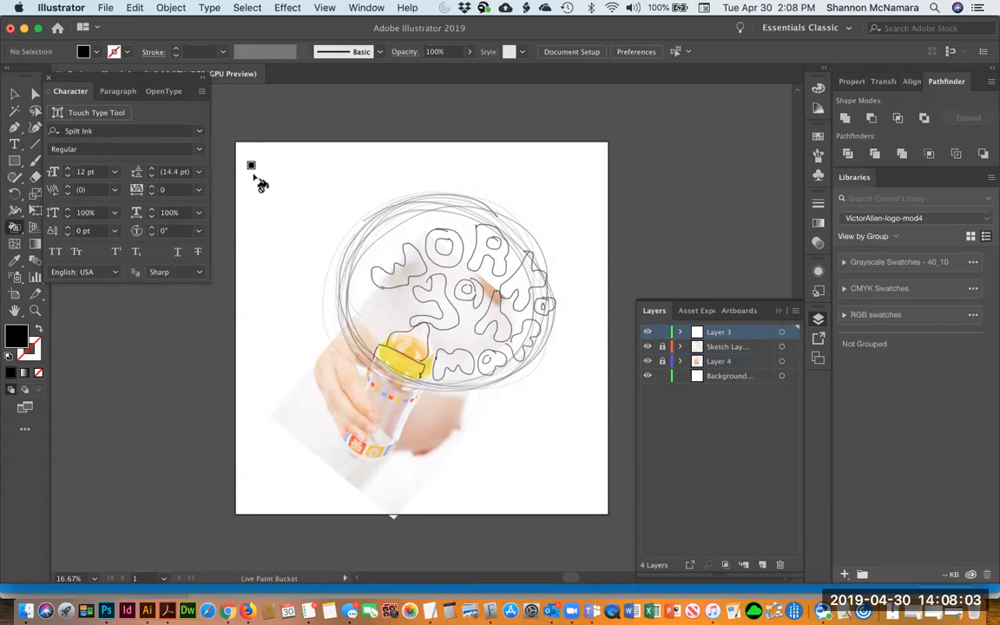
{"action": "key", "text": "t"}
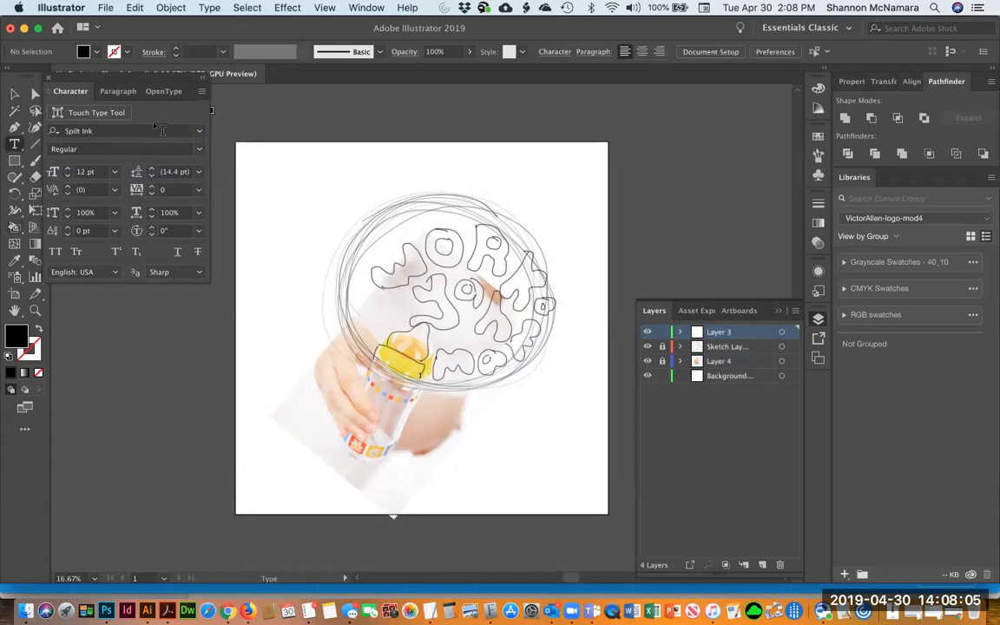
{"action": "left_click", "coordinate": [278, 182]}
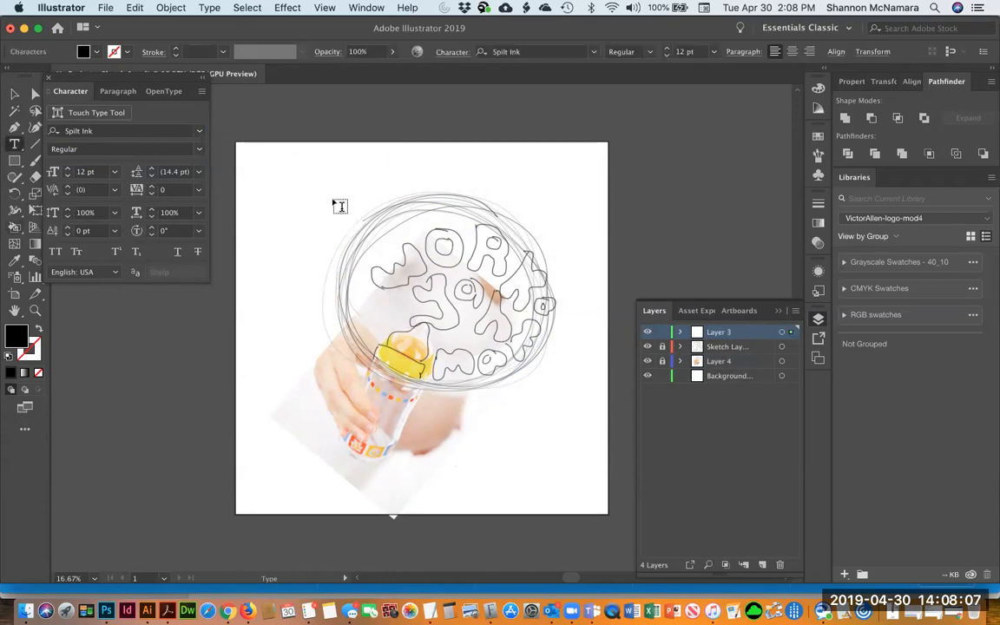
{"action": "key", "text": "Escape"}
{"action": "key", "text": "super+shift+period"}
{"action": "key", "text": "super+shift+period"}
{"action": "key", "text": "super+shift+period"}
{"action": "key", "text": "super+shift+period"}
{"action": "key", "text": "super+shift+period"}
{"action": "key", "text": "super+shift+period"}
{"action": "key", "text": "super+shift+period"}
{"action": "key", "text": "super+shift+period"}
{"action": "key", "text": "super+shift+period"}
{"action": "key", "text": "super+shift+period"}
{"action": "key", "text": "super+shift+period"}
{"action": "key", "text": "super+shift+period"}
{"action": "key", "text": "super+shift+period"}
{"action": "key", "text": "super+shift+period"}
{"action": "key", "text": "super+shift+period"}
{"action": "key", "text": "super+shift+period"}
{"action": "key", "text": "super+shift+period"}
{"action": "key", "text": "super+shift+period"}
{"action": "key", "text": "super+shift+period"}
{"action": "key", "text": "super+shift+period"}
{"action": "key", "text": "super+shift+period"}
{"action": "key", "text": "super+shift+period"}
{"action": "key", "text": "super+shift+period"}
{"action": "key", "text": "super+shift+period"}
{"action": "key", "text": "super+shift+period"}
{"action": "key", "text": "super+shift+period"}
{"action": "key", "text": "super+shift+period"}
{"action": "key", "text": "super+shift+period"}
{"action": "key", "text": "super+shift+period"}
{"action": "key", "text": "super+shift+period"}
{"action": "key", "text": "super+shift+period"}
{"action": "key", "text": "super+shift+period"}
{"action": "key", "text": "super+shift+period"}
{"action": "key", "text": "super+shift+period"}
{"action": "key", "text": "super+shift+period"}
{"action": "key", "text": "super+shift+period"}
{"action": "key", "text": "super+shift+period"}
{"action": "key", "text": "super+shift+period"}
{"action": "key", "text": "super+shift+period"}
{"action": "key", "text": "super+shift+period"}
{"action": "key", "text": "super+shift+period"}
{"action": "key", "text": "super+shift+period"}
{"action": "key", "text": "super+shift+period"}
{"action": "key", "text": "super+shift+period"}
{"action": "key", "text": "super+shift+period"}
{"action": "key", "text": "super+shift+period"}
{"action": "key", "text": "super+shift+period"}
{"action": "key", "text": "super+shift+period"}
{"action": "key", "text": "super+shift+period"}
{"action": "key", "text": "super+shift+period"}
{"action": "key", "text": "super+shift+period"}
{"action": "key", "text": "super+shift+period"}
{"action": "key", "text": "super+shift+period"}
{"action": "key", "text": "super+shift+period"}
{"action": "key", "text": "super+shift+period"}
{"action": "key", "text": "super+shift+period"}
{"action": "key", "text": "super+shift+period"}
{"action": "key", "text": "super+shift+period"}
{"action": "key", "text": "super+shift+period"}
{"action": "key", "text": "super+shift+period"}
{"action": "key", "text": "super+shift+period"}
{"action": "key", "text": "super+shift+period"}
{"action": "key", "text": "super+shift+period"}
{"action": "key", "text": "super+shift+period"}
{"action": "key", "text": "super+shift+period"}
{"action": "key", "text": "super+shift+period"}
{"action": "left_click", "coordinate": [15, 95]}
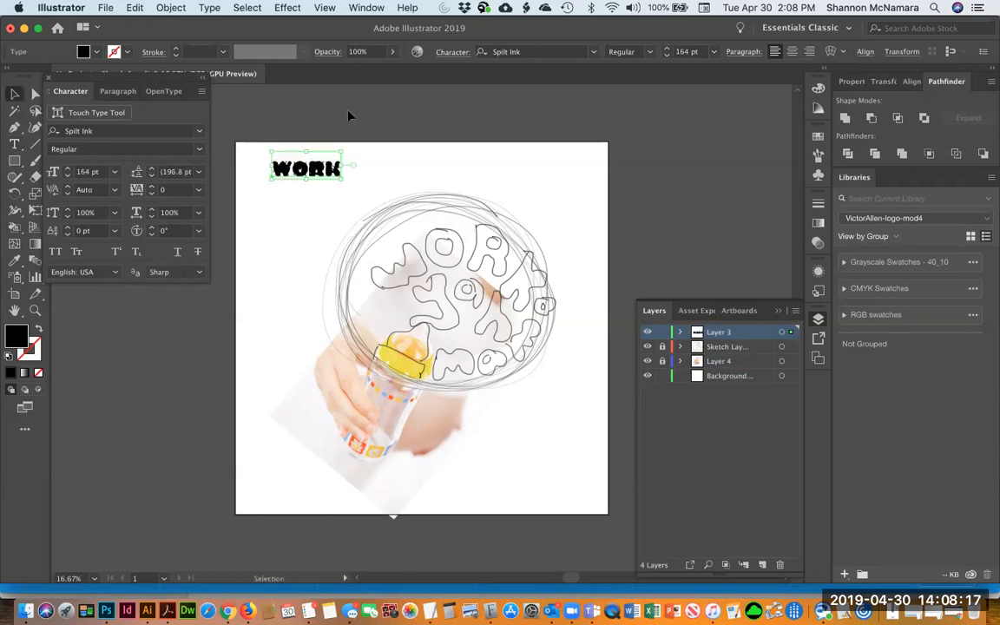
Move the WORK text to the top centre of the artboard
{"action": "left_click", "coordinate": [346, 113]}
{"action": "mouse_move", "coordinate": [291, 156]}
{"action": "left_mouse_down"}
{"action": "mouse_move", "coordinate": [423, 249]}
{"action": "mouse_move", "coordinate": [429, 267]}
{"action": "mouse_move", "coordinate": [363, 142]}
{"action": "left_mouse_up"}
{"action": "left_click", "coordinate": [423, 171]}
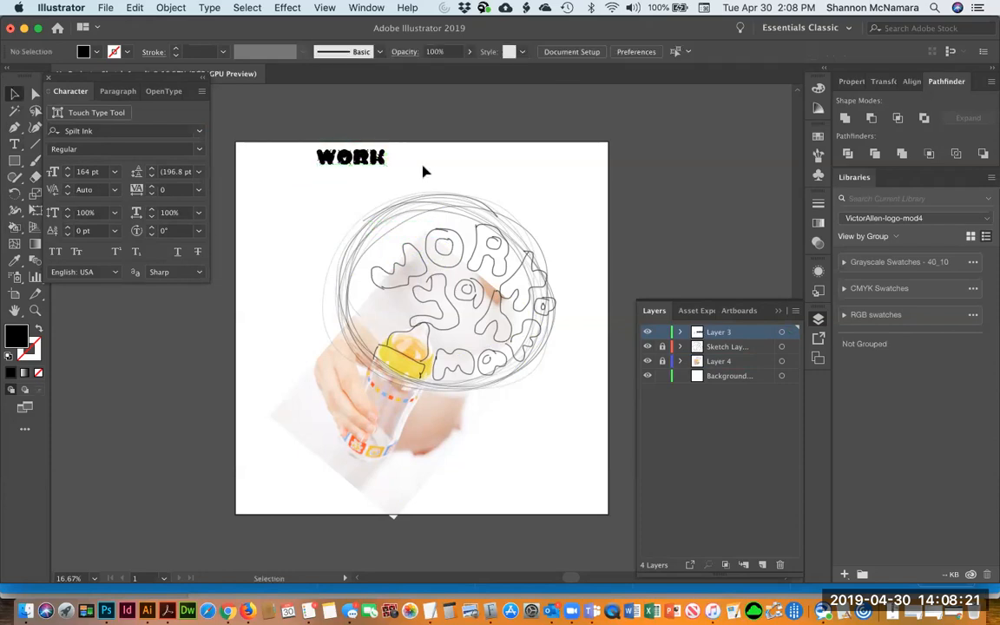
Draw a curved Pen path arcing over the sketched WORK letters and give it no fill
{"action": "left_click", "coordinate": [14, 127]}
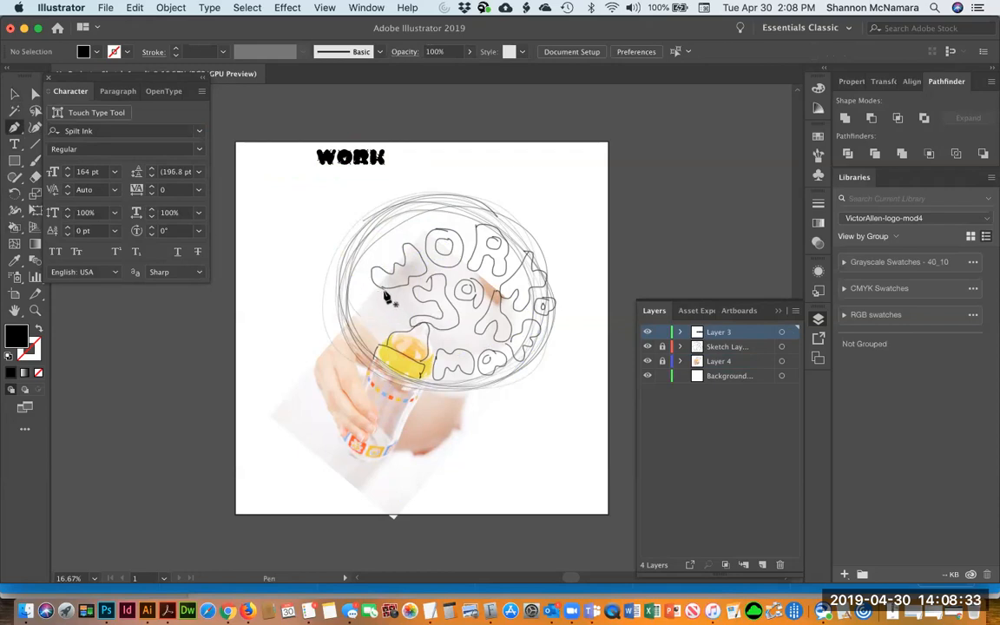
{"action": "left_click_drag", "start_coordinate": [391, 298], "coordinate": [477, 271]}
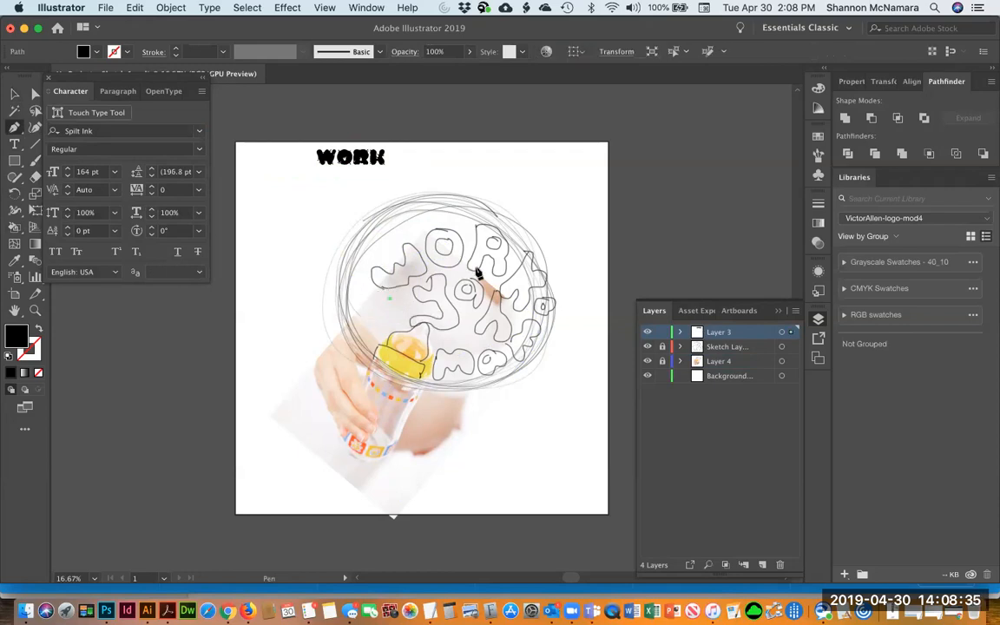
{"action": "left_click_drag", "start_coordinate": [534, 314], "coordinate": [541, 344]}
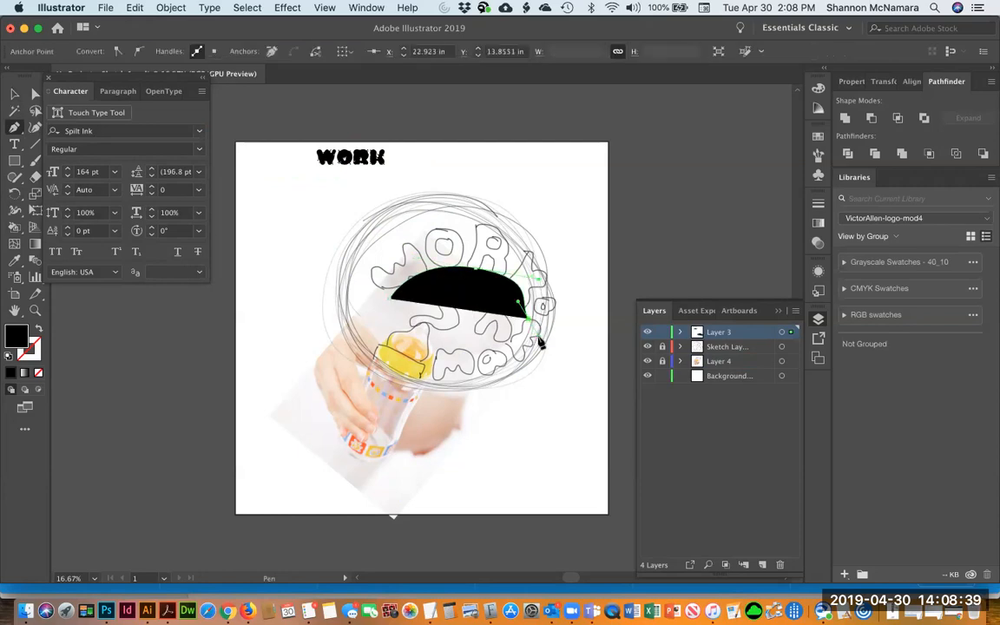
{"action": "left_click", "coordinate": [37, 331]}
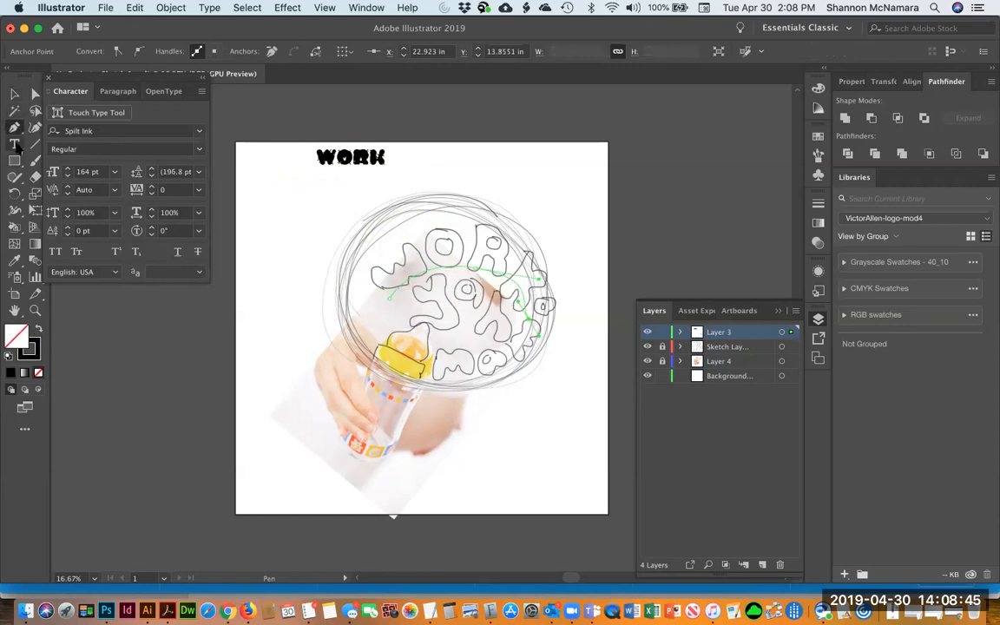
Set WORK along the curved path with the Type on a Path tool and enlarge it to 330 pt
{"action": "left_click", "coordinate": [15, 145]}
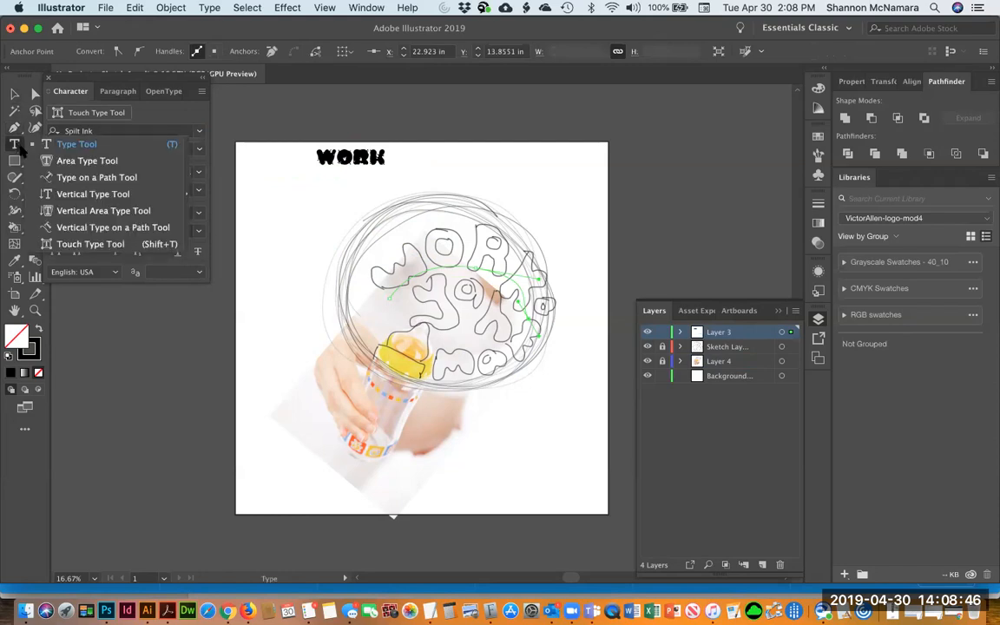
{"action": "left_click", "coordinate": [65, 178]}
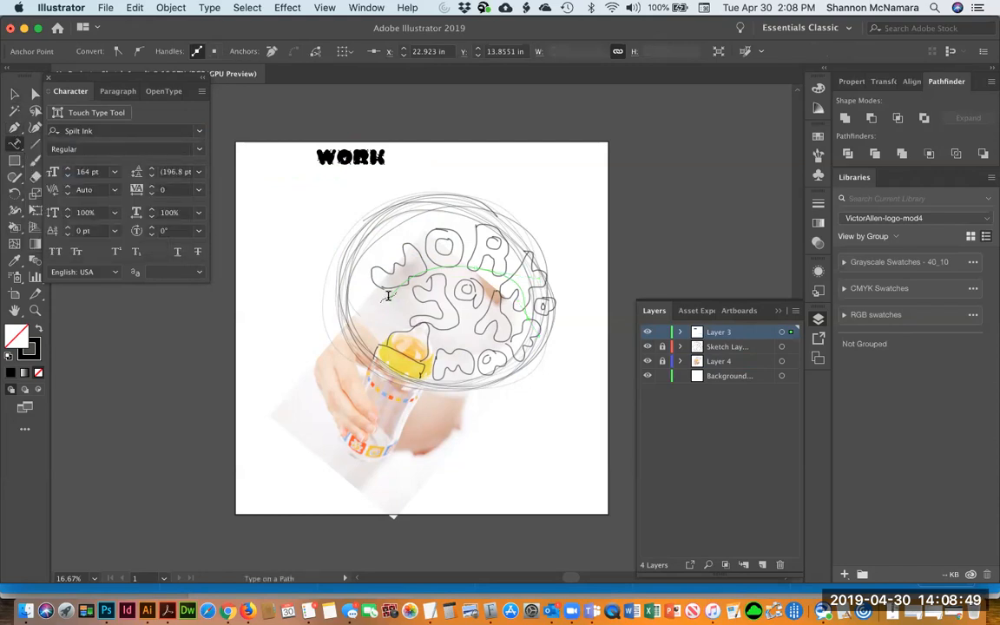
{"action": "left_click", "coordinate": [385, 289]}
{"action": "type", "text": "WORK"}
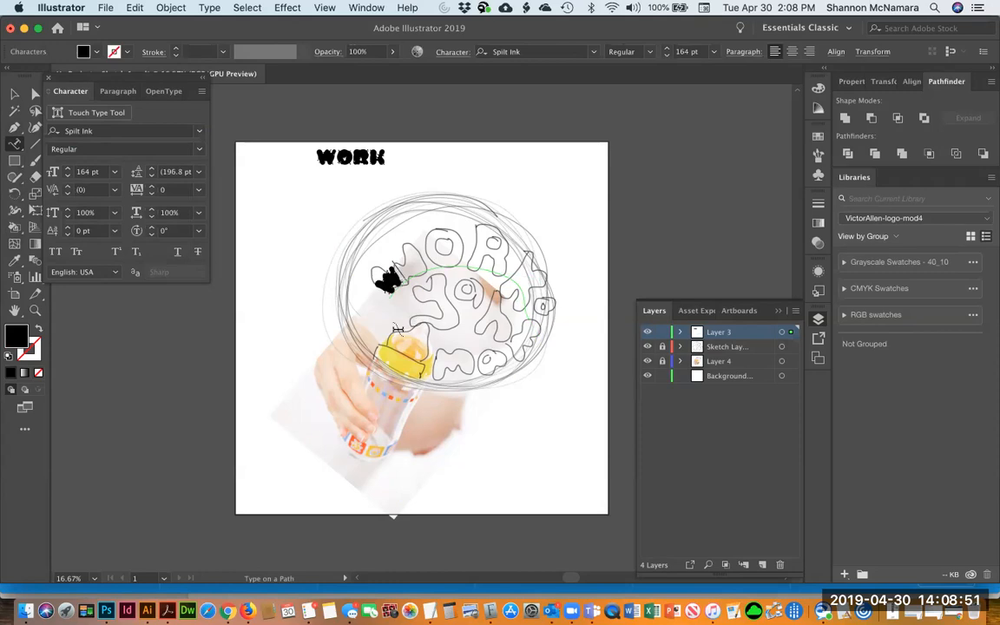
{"action": "key", "text": "super+shift+period"}
{"action": "key", "text": "super+shift+period"}
{"action": "key", "text": "super+shift+period"}
{"action": "key", "text": "super+shift+period"}
{"action": "key", "text": "super+shift+period"}
{"action": "key", "text": "super+shift+period"}
{"action": "key", "text": "super+shift+period"}
{"action": "key", "text": "super+shift+period"}
{"action": "key", "text": "super+shift+period"}
{"action": "key", "text": "super+shift+period"}
{"action": "key", "text": "super+shift+period"}
{"action": "key", "text": "super+shift+period"}
{"action": "key", "text": "super+shift+period"}
{"action": "key", "text": "super+shift+period"}
{"action": "key", "text": "super+shift+period"}
{"action": "key", "text": "super+shift+period"}
{"action": "key", "text": "super+shift+period"}
{"action": "key", "text": "super+shift+period"}
{"action": "key", "text": "super+shift+period"}
{"action": "key", "text": "super+shift+period"}
{"action": "key", "text": "super+shift+period"}
{"action": "key", "text": "super+shift+period"}
{"action": "key", "text": "super+shift+period"}
{"action": "key", "text": "super+shift+period"}
{"action": "key", "text": "super+shift+period"}
{"action": "key", "text": "super+shift+period"}
{"action": "key", "text": "super+shift+period"}
{"action": "key", "text": "super+shift+period"}
{"action": "key", "text": "super+shift+period"}
{"action": "key", "text": "super+shift+period"}
{"action": "key", "text": "super+shift+period"}
{"action": "key", "text": "super+shift+period"}
{"action": "key", "text": "super+shift+period"}
{"action": "key", "text": "super+shift+period"}
{"action": "key", "text": "super+shift+period"}
{"action": "key", "text": "super+shift+period"}
{"action": "key", "text": "super+shift+period"}
{"action": "key", "text": "super+shift+period"}
{"action": "key", "text": "super+shift+period"}
{"action": "key", "text": "super+shift+period"}
{"action": "key", "text": "super+shift+period"}
{"action": "key", "text": "super+shift+period"}
{"action": "key", "text": "super+shift+period"}
{"action": "key", "text": "super+shift+period"}
{"action": "key", "text": "super+shift+period"}
{"action": "key", "text": "super+shift+period"}
{"action": "key", "text": "super+shift+period"}
{"action": "key", "text": "super+shift+period"}
{"action": "key", "text": "super+shift+period"}
{"action": "key", "text": "super+shift+period"}
{"action": "key", "text": "super+shift+period"}
{"action": "key", "text": "super+shift+period"}
{"action": "key", "text": "super+shift+period"}
{"action": "key", "text": "super+shift+period"}
{"action": "key", "text": "super+shift+period"}
{"action": "key", "text": "super+shift+period"}
{"action": "key", "text": "super+shift+period"}
{"action": "key", "text": "super+shift+period"}
{"action": "key", "text": "super+shift+period"}
{"action": "key", "text": "super+shift+period"}
{"action": "key", "text": "super+shift+period"}
{"action": "key", "text": "super+shift+period"}
{"action": "key", "text": "super+shift+period"}
{"action": "key", "text": "super+shift+period"}
{"action": "key", "text": "super+shift+period"}
{"action": "key", "text": "super+shift+period"}
{"action": "key", "text": "super+shift+period"}
{"action": "key", "text": "super+shift+period"}
{"action": "key", "text": "super+shift+period"}
{"action": "key", "text": "super+shift+period"}
{"action": "key", "text": "super+shift+period"}
{"action": "key", "text": "super+shift+period"}
{"action": "key", "text": "super+shift+period"}
{"action": "key", "text": "super+shift+period"}
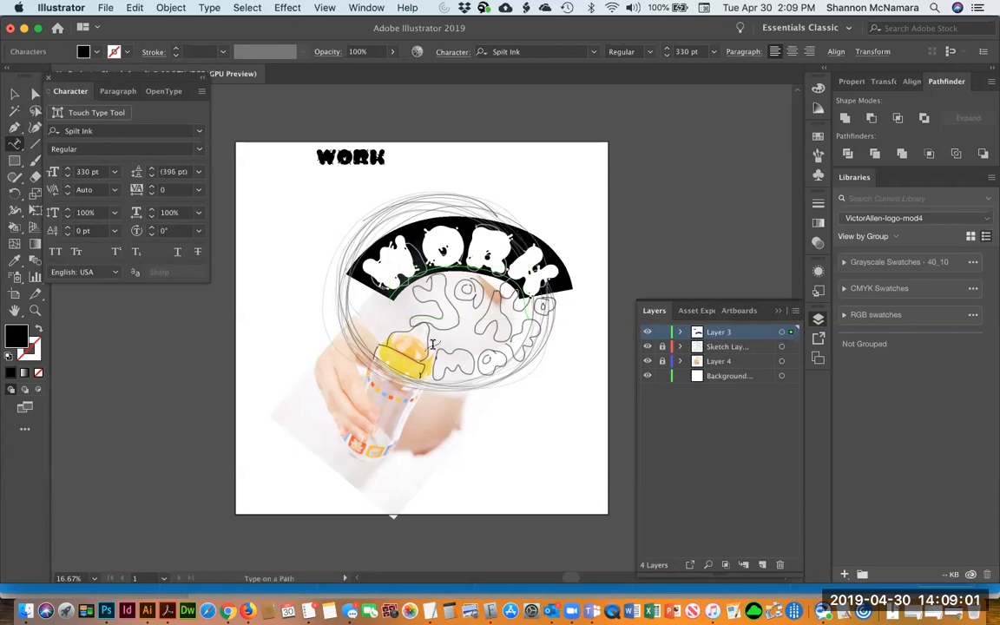
Adjust the WORK type along the curved path so the letters sit over the sketched lettering
{"action": "left_click", "coordinate": [35, 92]}
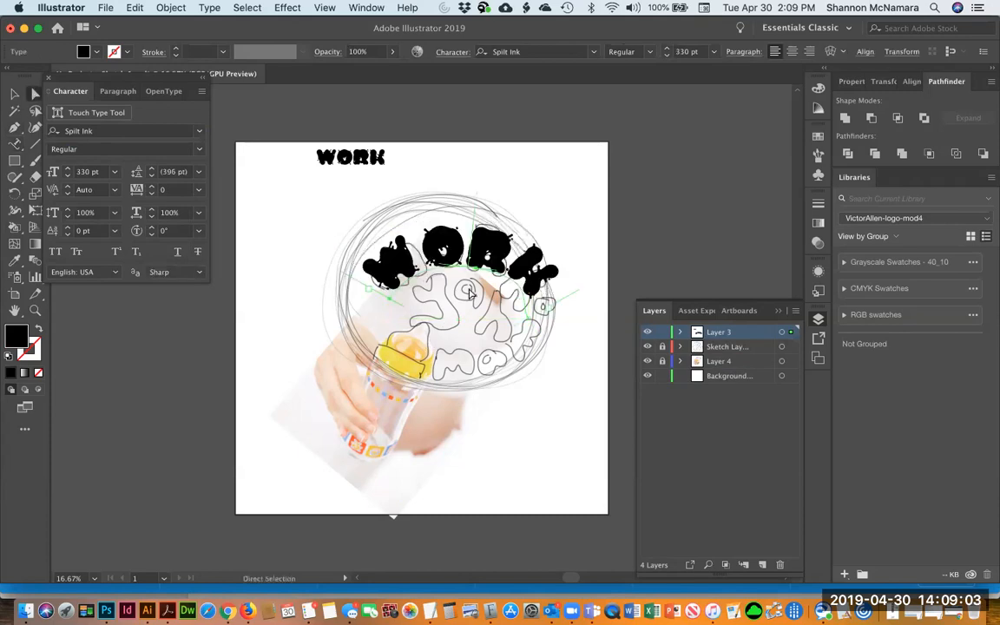
{"action": "left_click_drag", "start_coordinate": [477, 275], "coordinate": [455, 245]}
{"action": "left_click_drag", "start_coordinate": [533, 271], "coordinate": [522, 263]}
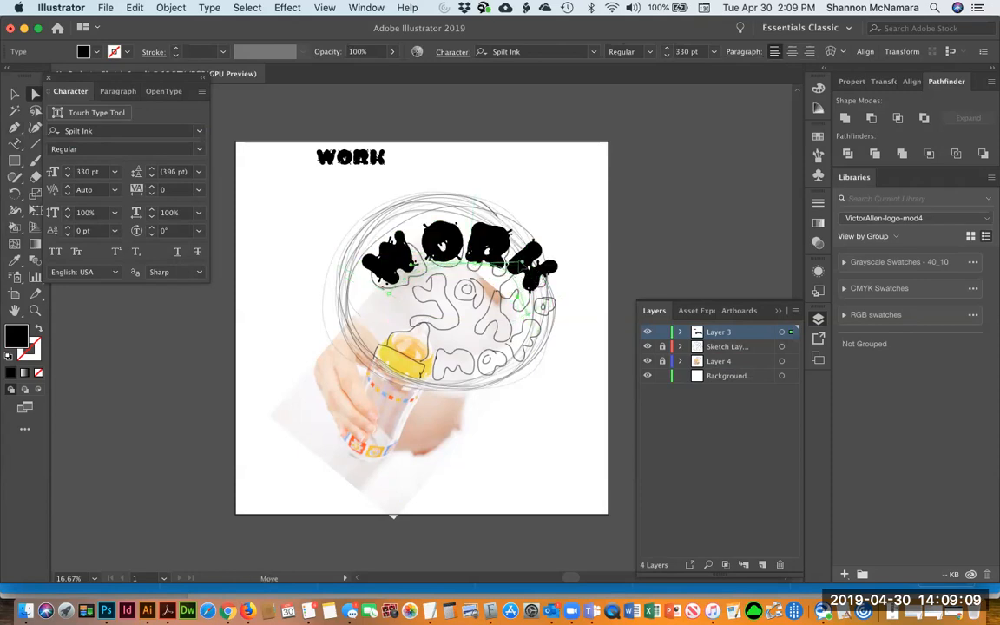
{"action": "left_click_drag", "start_coordinate": [471, 243], "coordinate": [470, 268]}
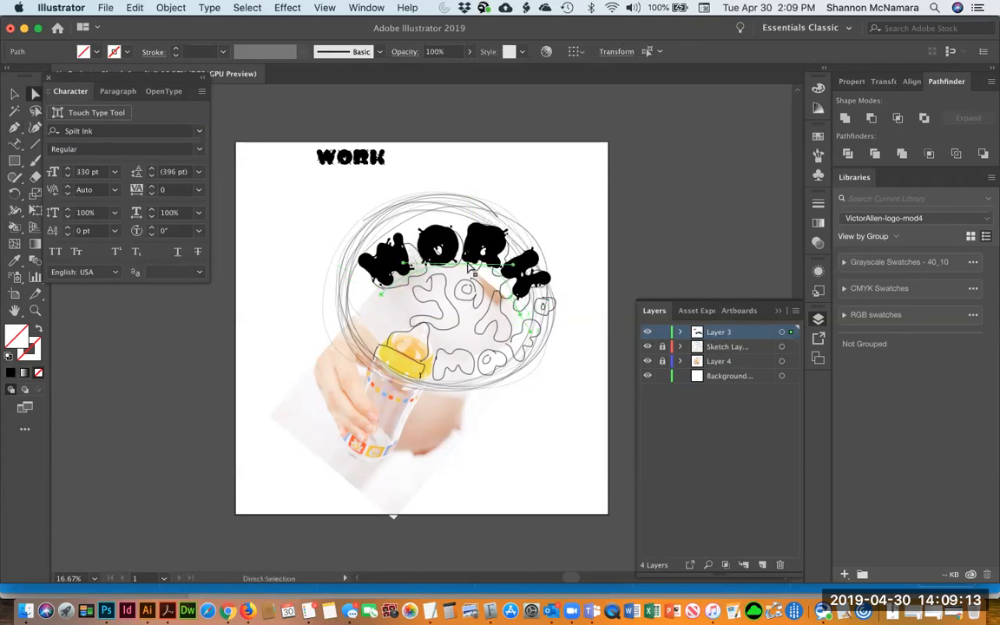
Convert the curved WORK text to outlines and move the original WORK point text off the artboard
{"action": "left_click", "coordinate": [413, 216]}
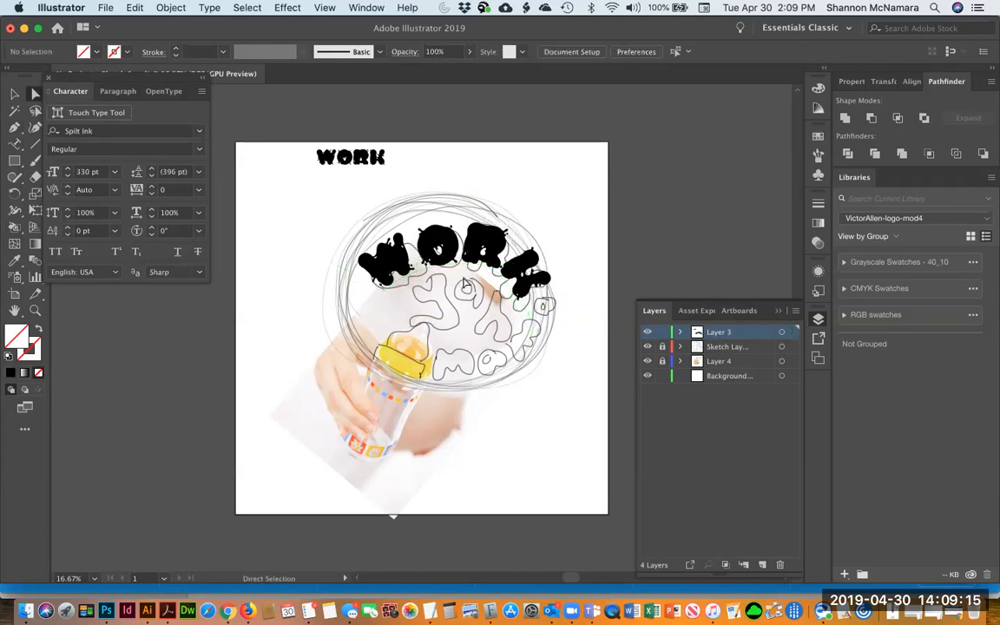
{"action": "left_click", "coordinate": [466, 272]}
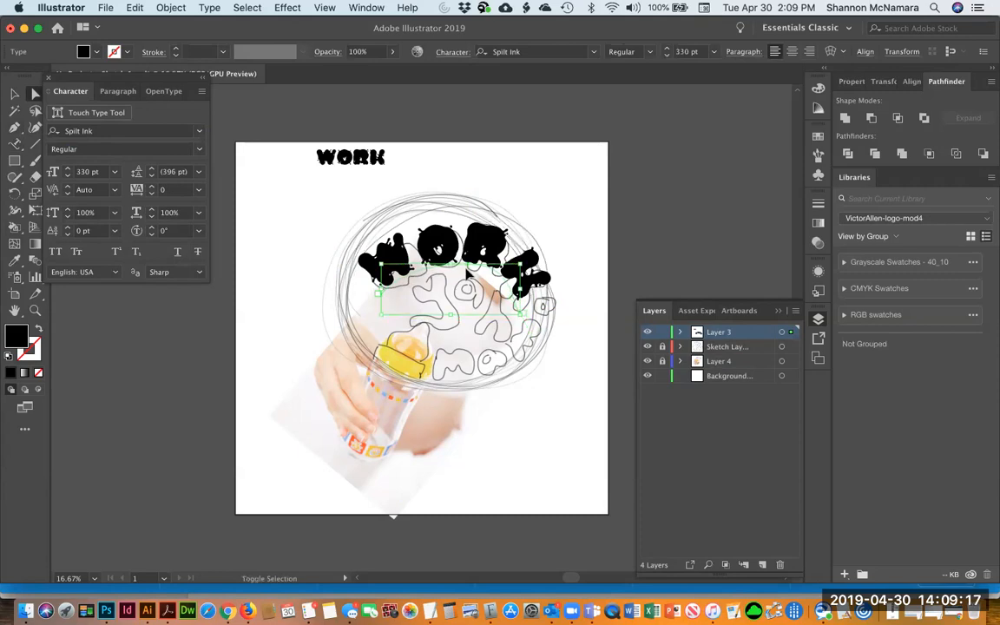
{"action": "key", "text": "super+shift+o"}
{"action": "left_click_drag", "start_coordinate": [352, 160], "coordinate": [721, 154]}
Reposition the outlined W, O and R letters individually to follow the sketched letters
{"action": "left_click", "coordinate": [467, 254]}
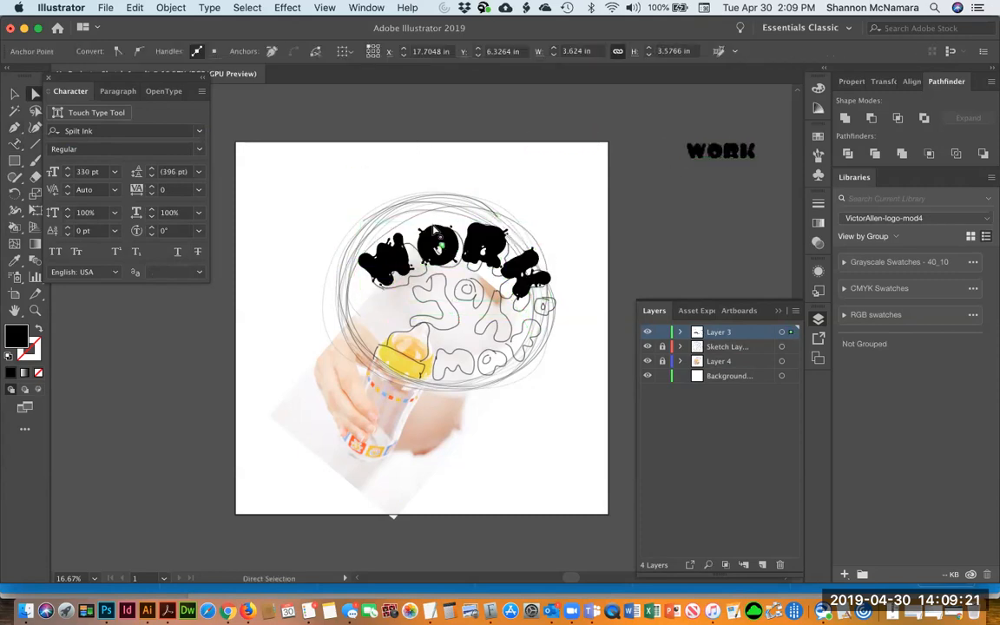
{"action": "left_click", "coordinate": [439, 246]}
{"action": "left_click", "coordinate": [15, 93]}
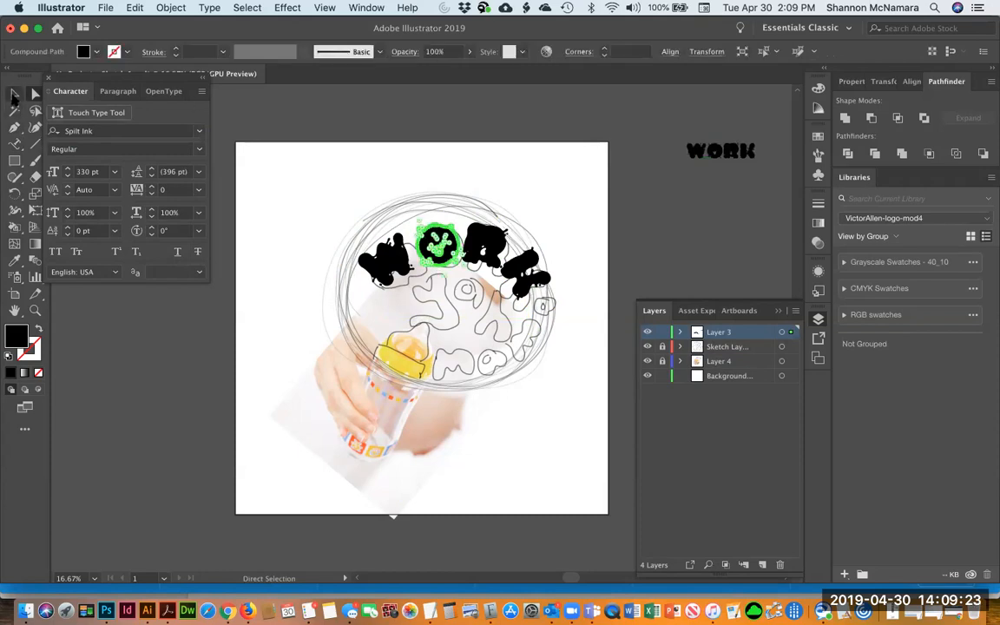
{"action": "left_click", "coordinate": [482, 166]}
{"action": "left_click", "coordinate": [445, 243]}
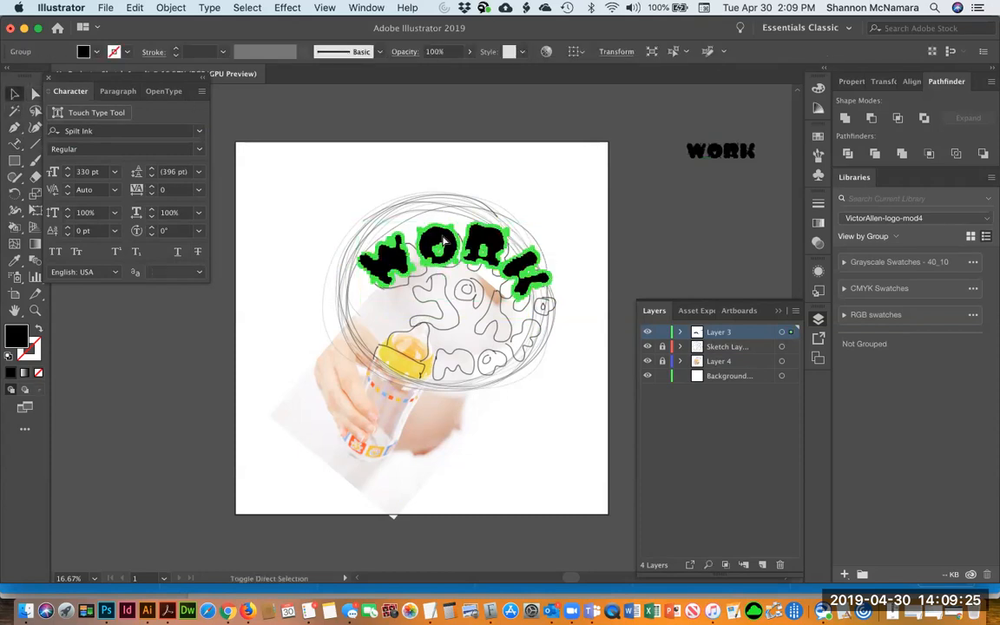
{"action": "left_click", "coordinate": [453, 183]}
{"action": "left_click_drag", "start_coordinate": [319, 200], "coordinate": [565, 369]}
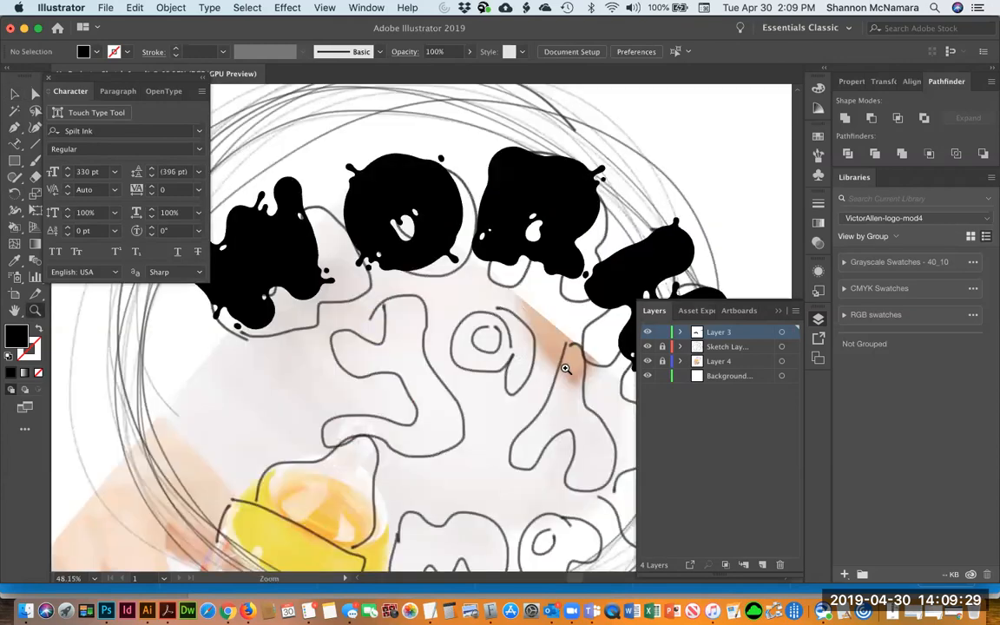
{"action": "key", "text": "v"}
{"action": "left_click", "coordinate": [356, 199]}
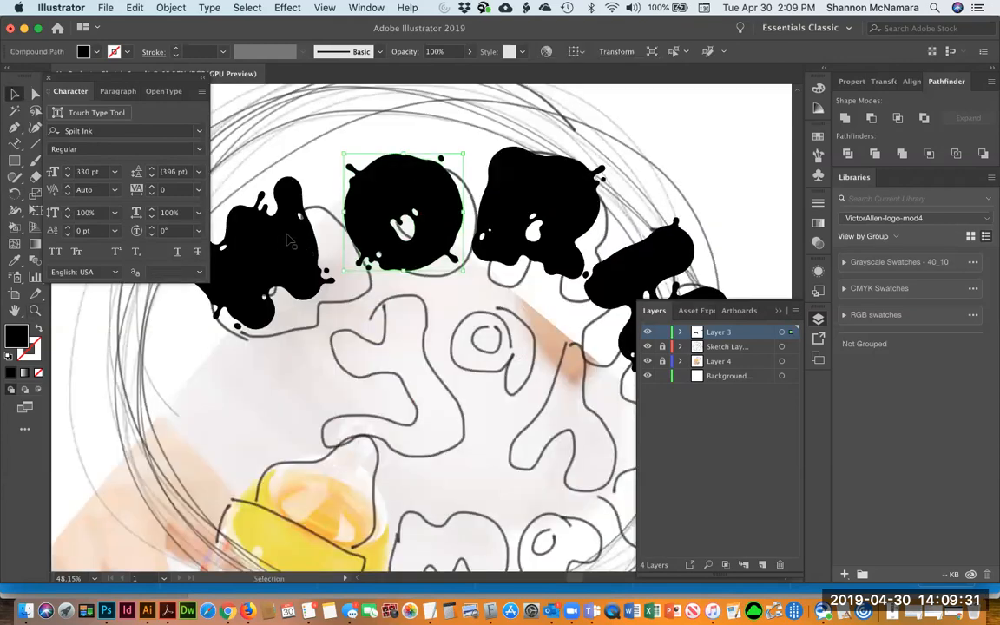
{"action": "left_click_drag", "start_coordinate": [288, 249], "coordinate": [305, 271]}
{"action": "left_click_drag", "start_coordinate": [399, 200], "coordinate": [387, 191]}
{"action": "left_click_drag", "start_coordinate": [543, 209], "coordinate": [514, 234]}
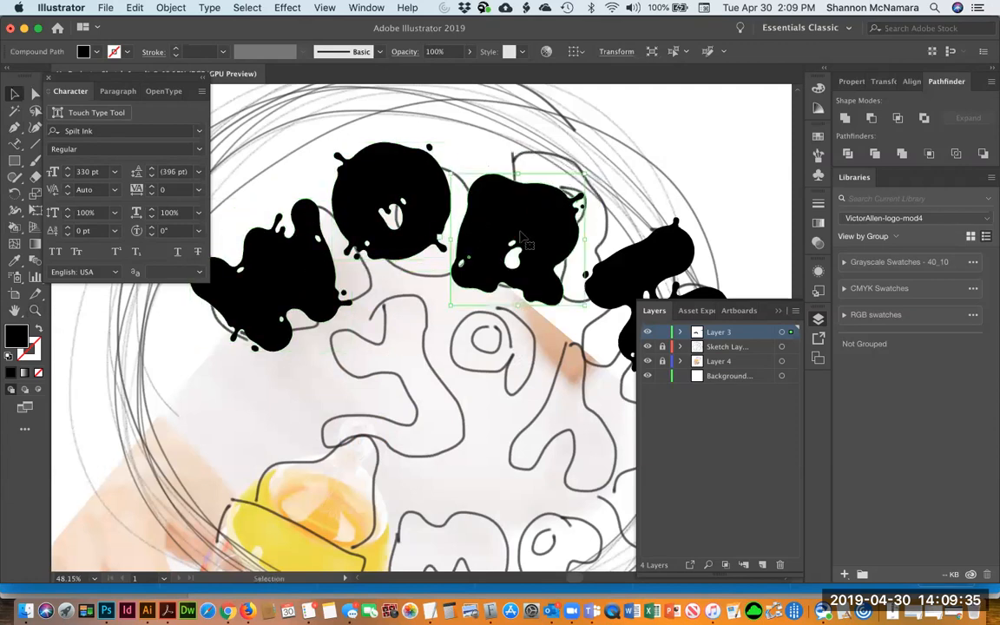
Rotate the outlined K slightly with Free Transform
{"action": "key", "text": "space"}
{"action": "left_click_drag", "start_coordinate": [592, 232], "coordinate": [522, 212]}
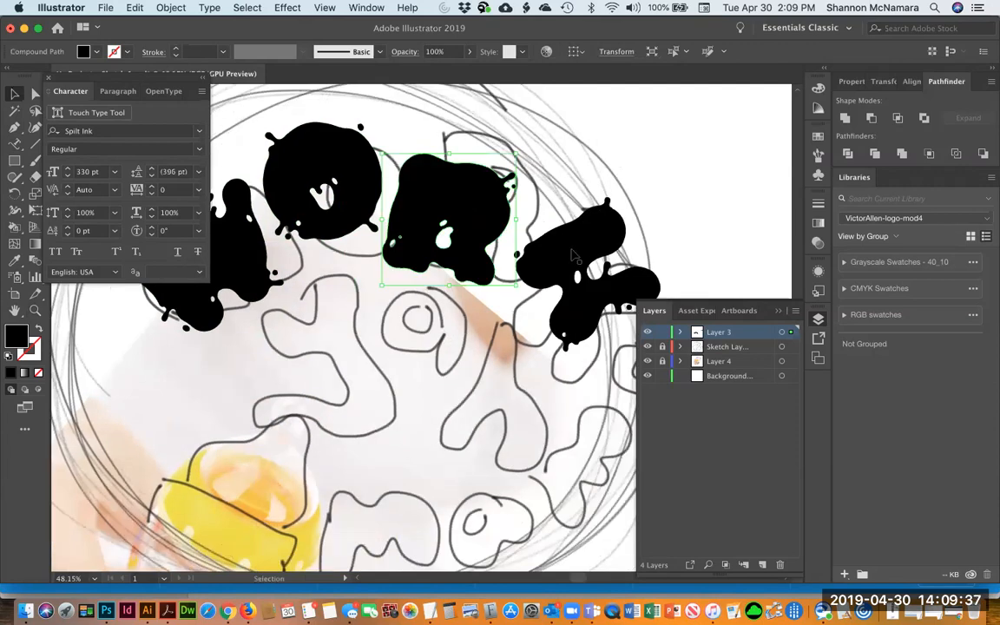
{"action": "left_click", "coordinate": [580, 230]}
{"action": "key", "text": "space"}
{"action": "left_click_drag", "start_coordinate": [688, 226], "coordinate": [519, 235]}
{"action": "key", "text": "e"}
{"action": "left_click_drag", "start_coordinate": [650, 234], "coordinate": [649, 223]}
Fine-tune the positions of the outlined W, O and R letters along the arc
{"action": "key", "text": "v"}
{"action": "left_click", "coordinate": [465, 203]}
{"action": "key", "text": "space"}
{"action": "left_click_drag", "start_coordinate": [422, 194], "coordinate": [615, 236]}
{"action": "left_click", "coordinate": [300, 317]}
{"action": "left_click_drag", "start_coordinate": [217, 371], "coordinate": [191, 393]}
{"action": "left_click", "coordinate": [469, 262]}
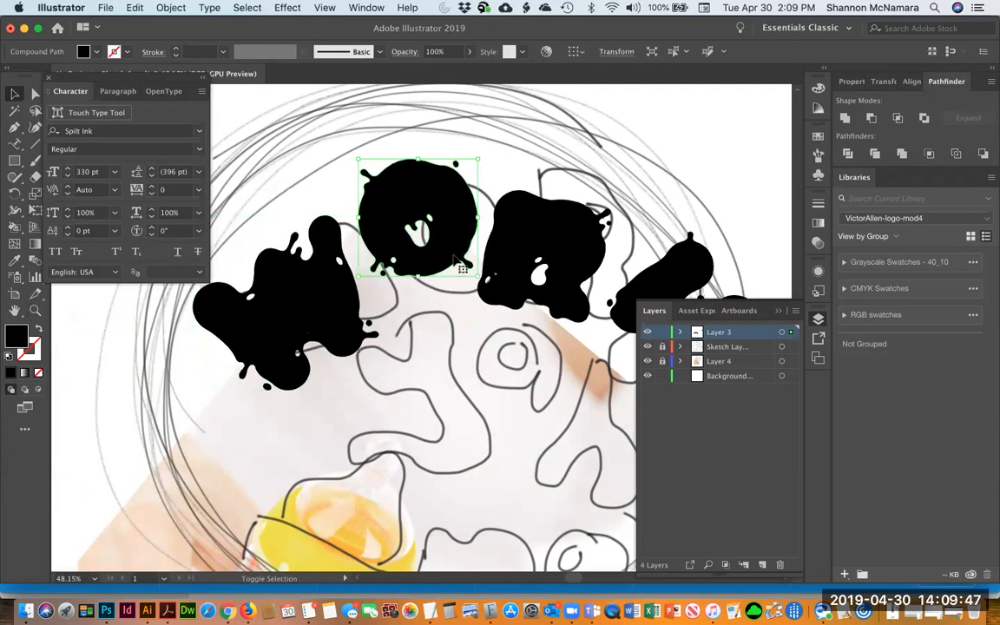
{"action": "left_click_drag", "start_coordinate": [454, 257], "coordinate": [446, 270]}
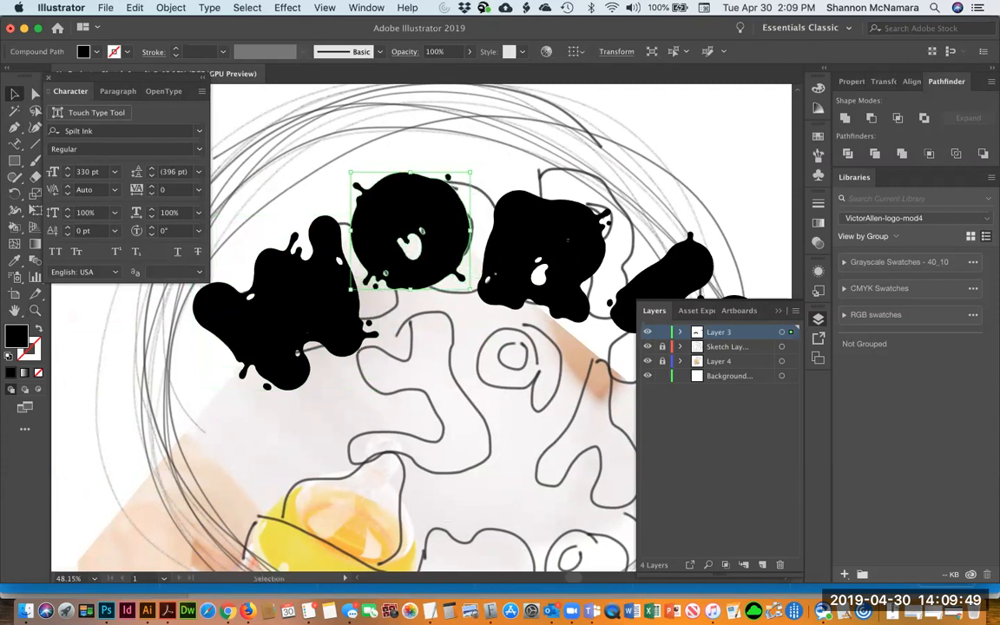
{"action": "left_click_drag", "start_coordinate": [564, 242], "coordinate": [557, 252]}
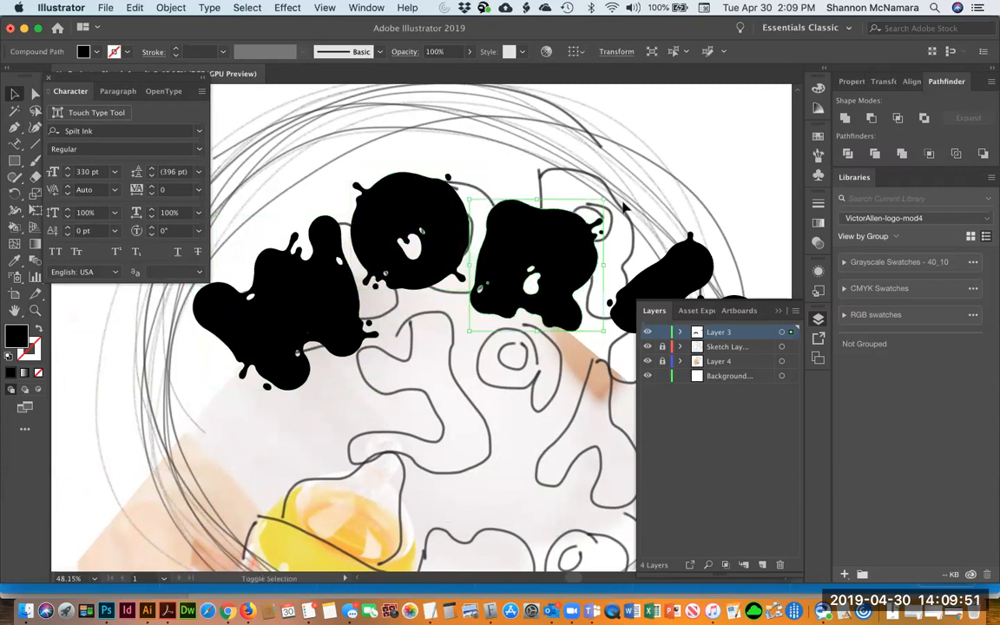
{"action": "left_click_drag", "start_coordinate": [602, 198], "coordinate": [630, 186]}
{"action": "left_click", "coordinate": [681, 161]}
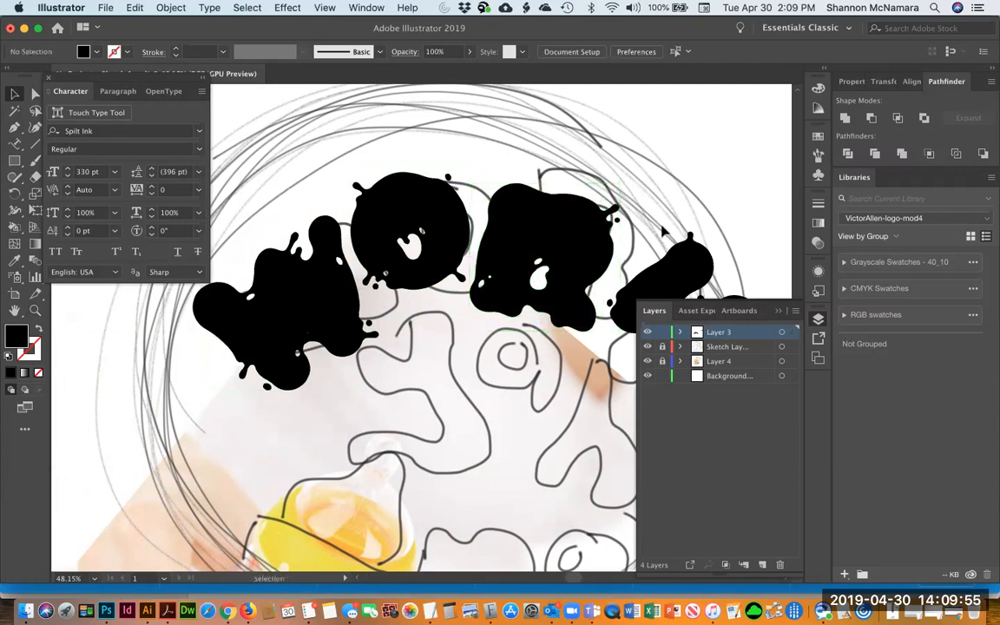
Nudge the outlined K into place beside the R
{"action": "left_click_drag", "start_coordinate": [513, 204], "coordinate": [369, 187]}
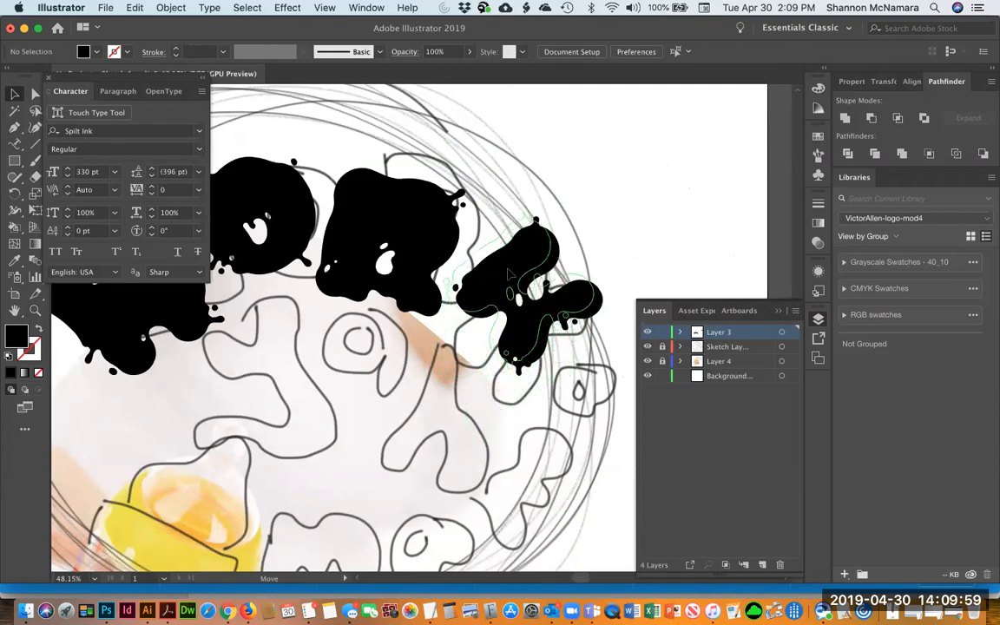
{"action": "left_click_drag", "start_coordinate": [507, 271], "coordinate": [506, 272]}
{"action": "left_click", "coordinate": [591, 201]}
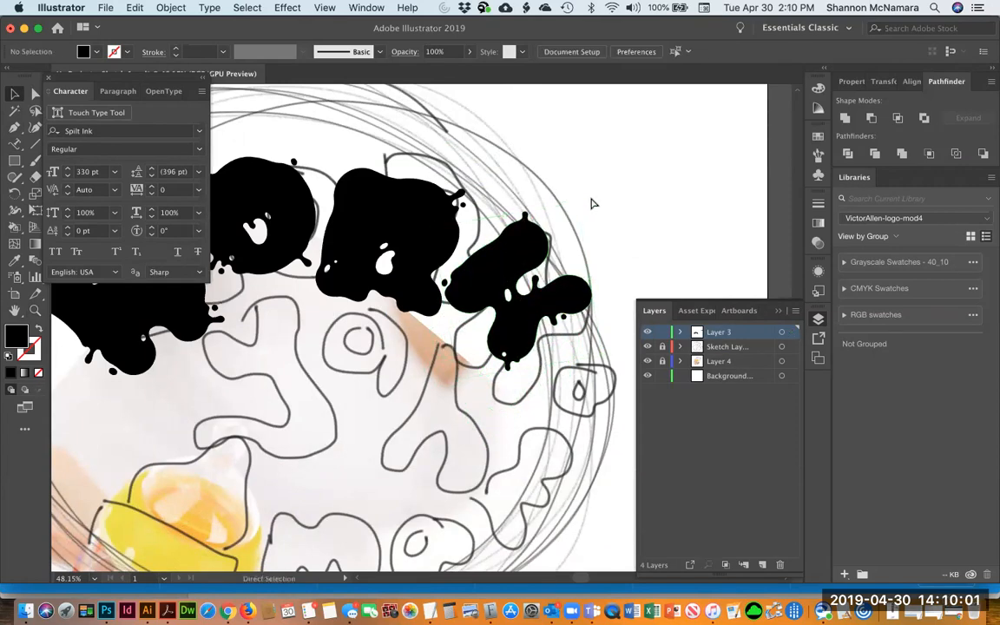
{"action": "key", "text": "super+minus"}
{"action": "key", "text": "super+minus"}
{"action": "left_click_drag", "start_coordinate": [400, 245], "coordinate": [479, 187]}
Draw a circle about 17 in across around the sketched logo with the Ellipse tool
{"action": "left_click", "coordinate": [14, 161]}
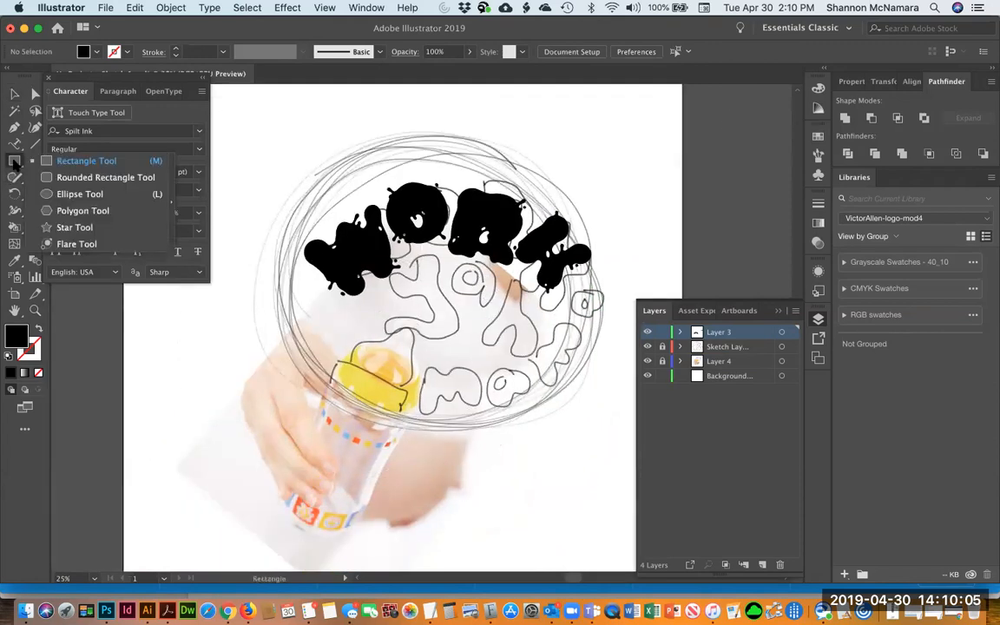
{"action": "left_click", "coordinate": [48, 193]}
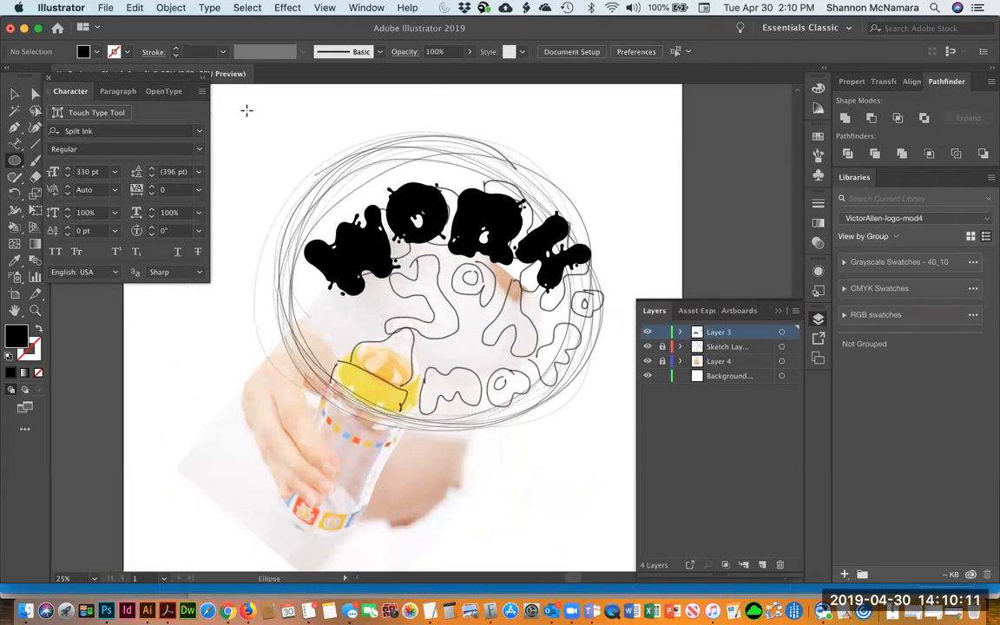
{"action": "key", "text": "super+r"}
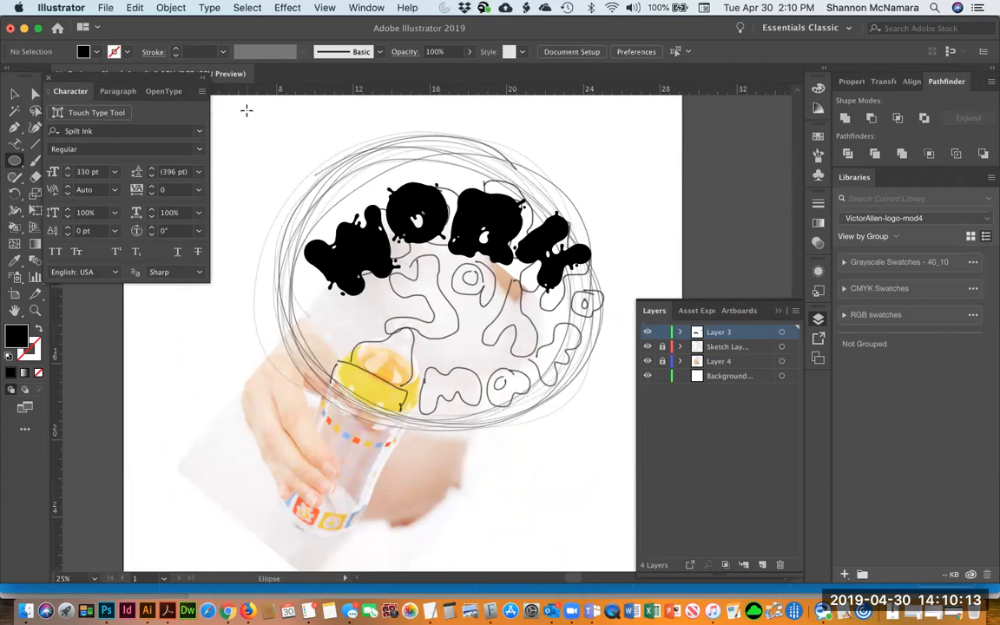
{"action": "left_click_drag", "start_coordinate": [249, 119], "coordinate": [587, 457]}
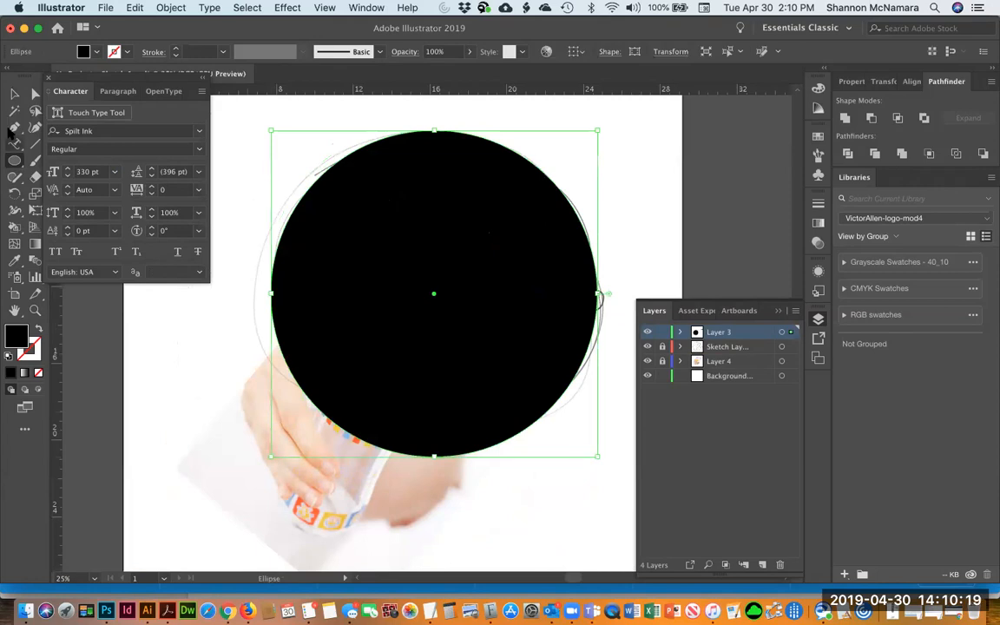
Give the circle no fill, a red stroke and a 14 pt stroke weight
{"action": "left_click", "coordinate": [14, 95]}
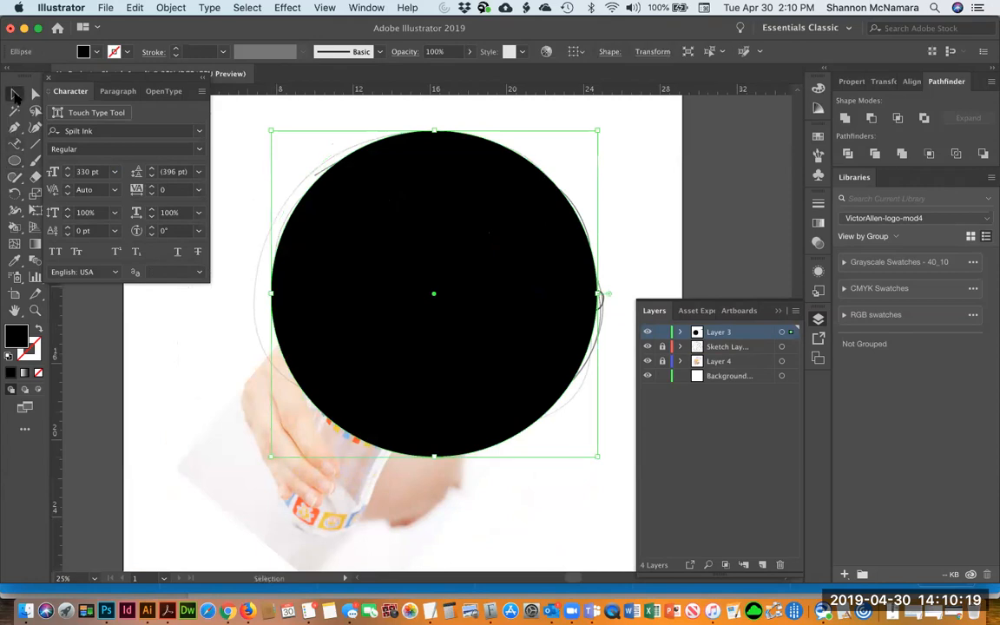
{"action": "left_click", "coordinate": [40, 330]}
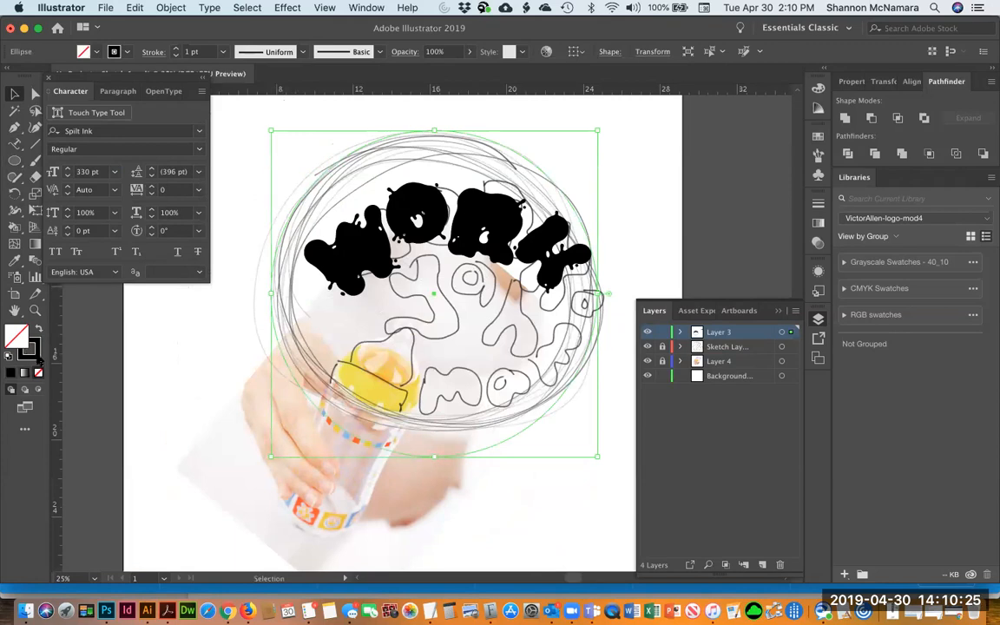
{"action": "left_click", "coordinate": [35, 353]}
{"action": "left_click", "coordinate": [784, 154]}
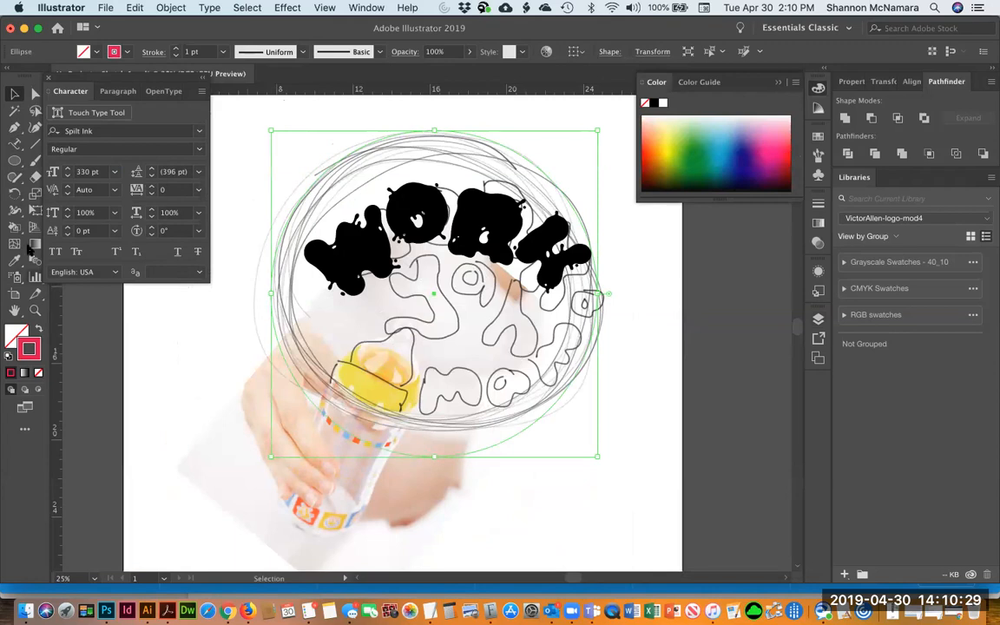
{"action": "left_click", "coordinate": [175, 48]}
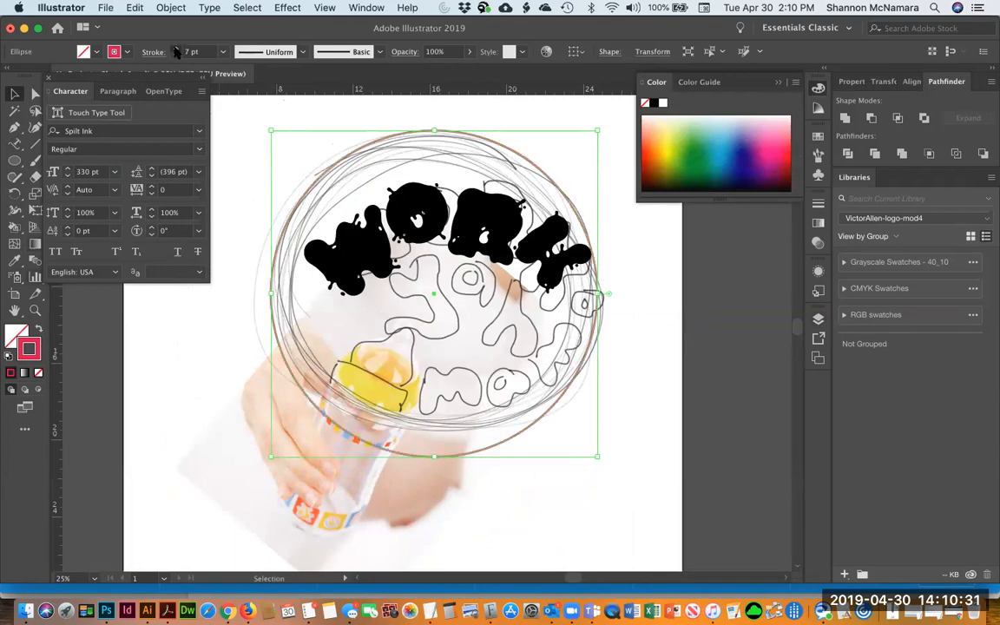
{"action": "left_click", "coordinate": [175, 48]}
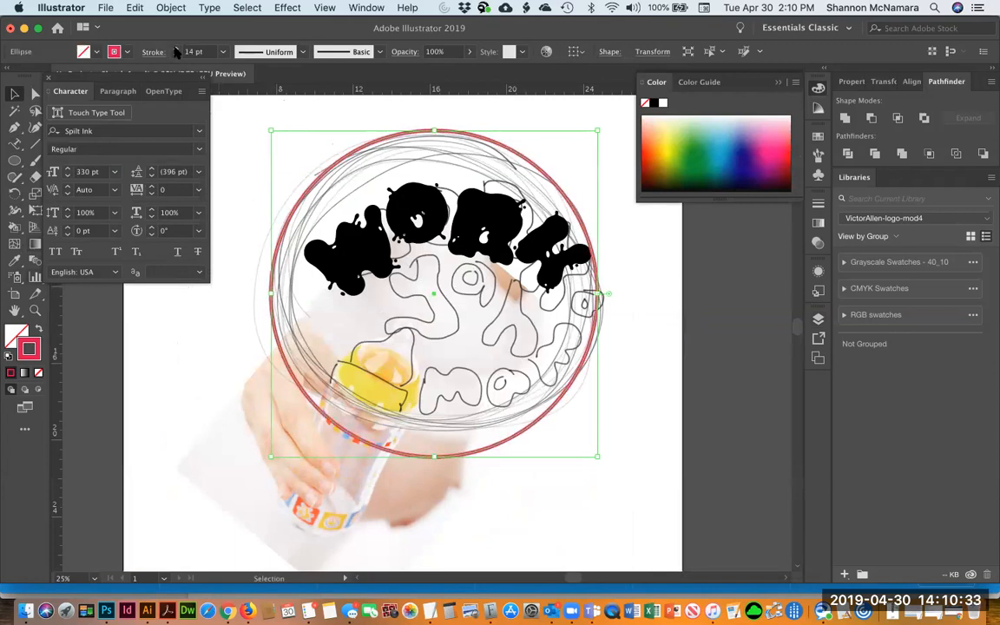
Resize the red circle to enclose the sketched logo
{"action": "left_click", "coordinate": [376, 111]}
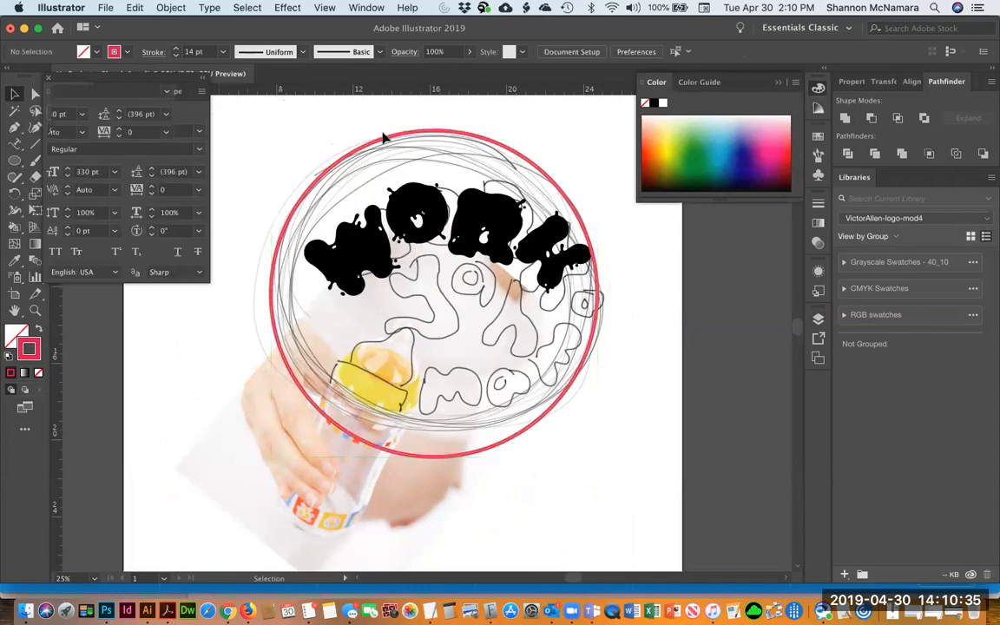
{"action": "left_click", "coordinate": [560, 181]}
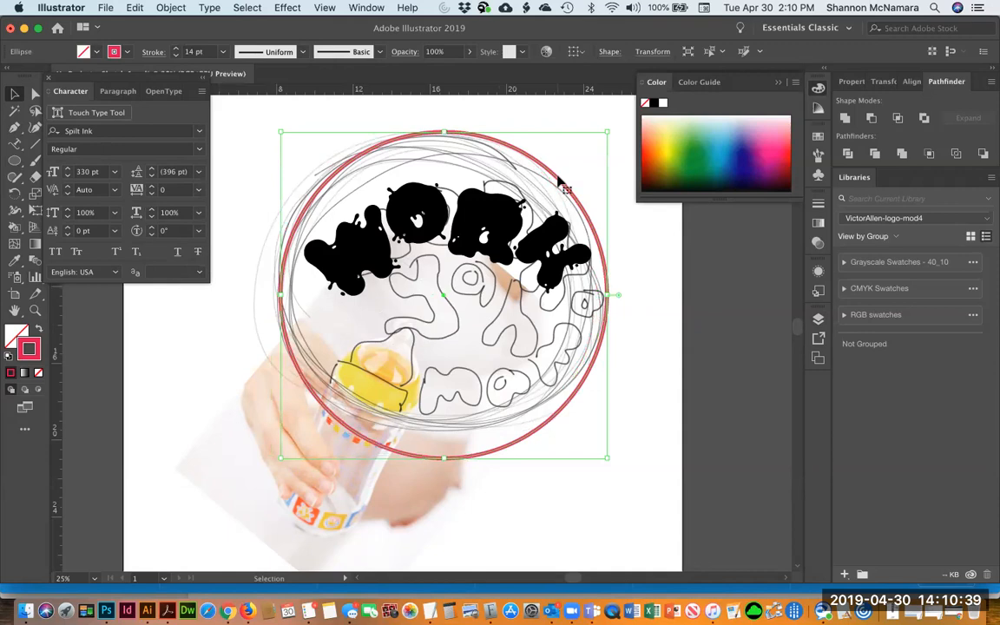
{"action": "left_click_drag", "start_coordinate": [608, 133], "coordinate": [600, 138]}
{"action": "left_click_drag", "start_coordinate": [278, 461], "coordinate": [287, 450]}
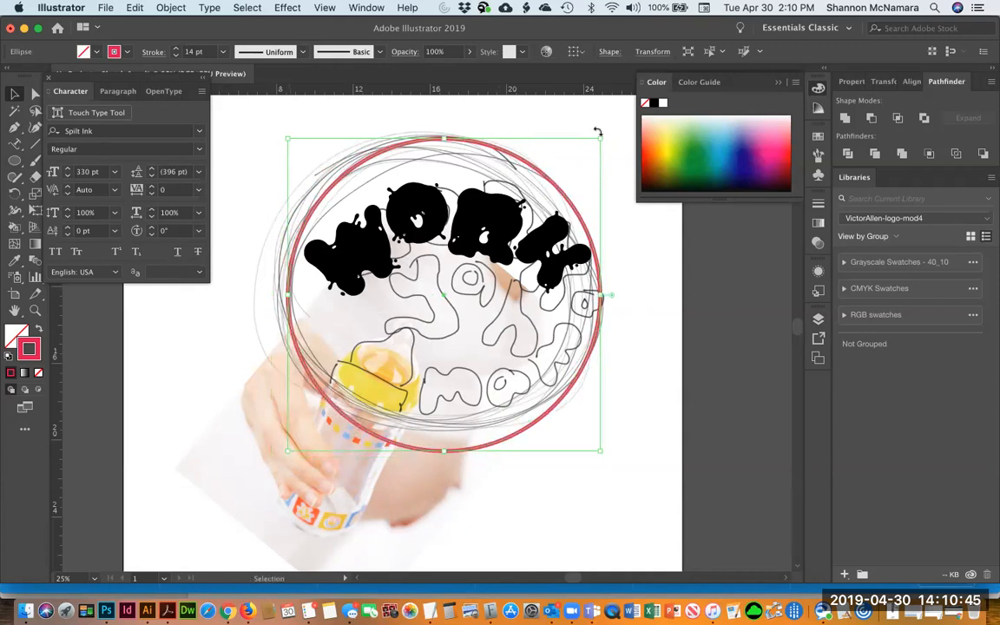
{"action": "left_click_drag", "start_coordinate": [600, 138], "coordinate": [610, 128]}
{"action": "left_click_drag", "start_coordinate": [287, 451], "coordinate": [284, 454]}
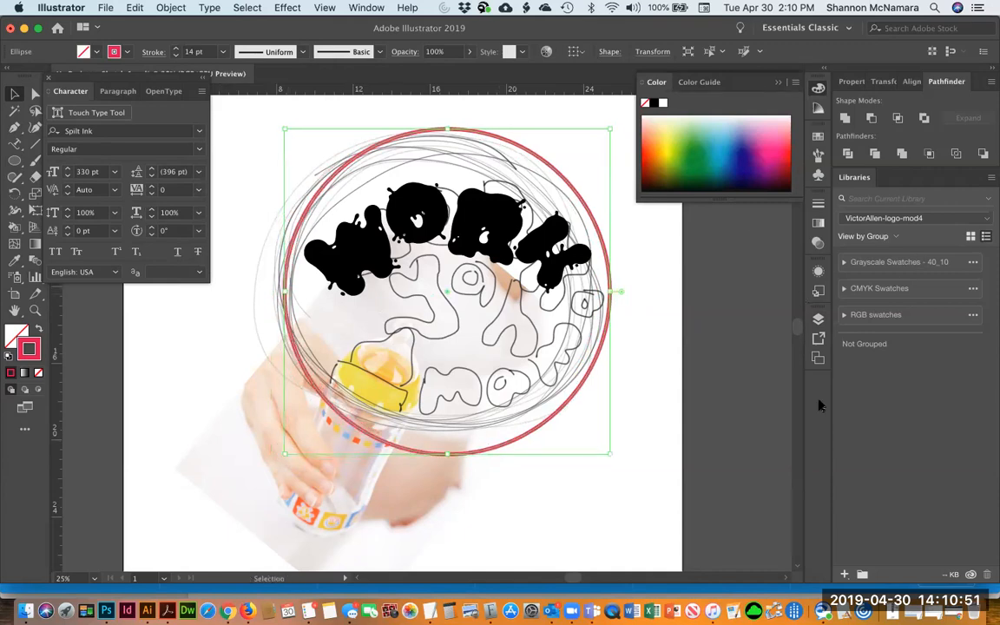
Hide the Sketch layer
{"action": "left_click", "coordinate": [818, 318]}
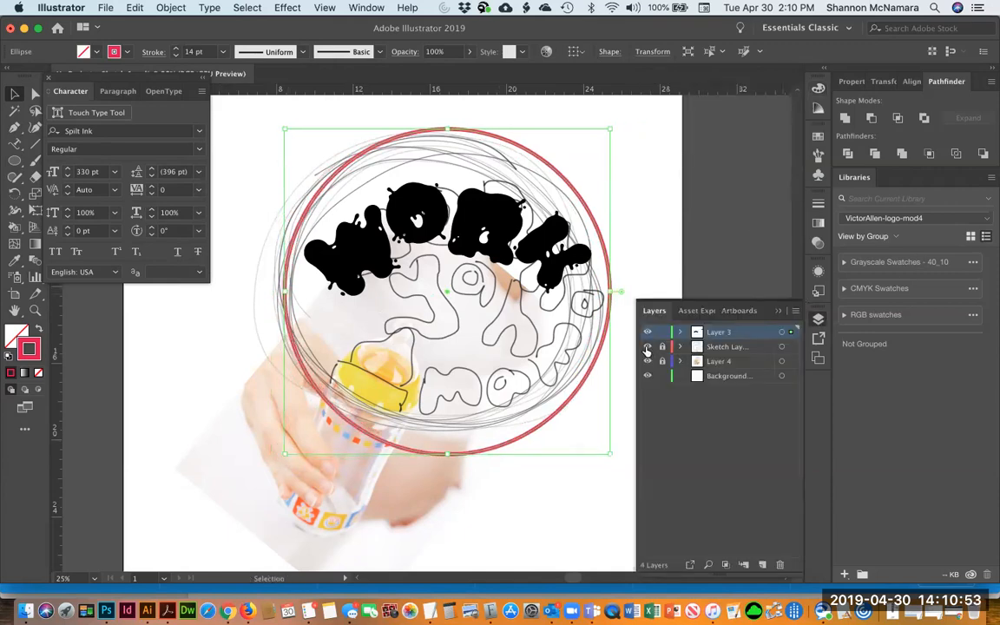
{"action": "left_click", "coordinate": [647, 347]}
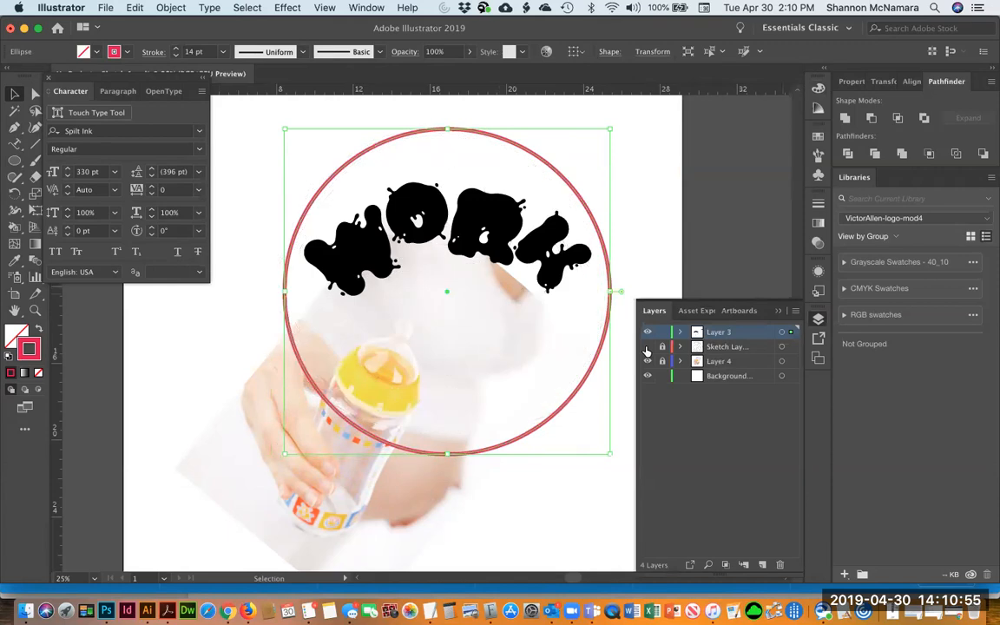
{"action": "left_click", "coordinate": [647, 348]}
{"action": "left_click", "coordinate": [647, 348]}
{"action": "left_click", "coordinate": [657, 195]}
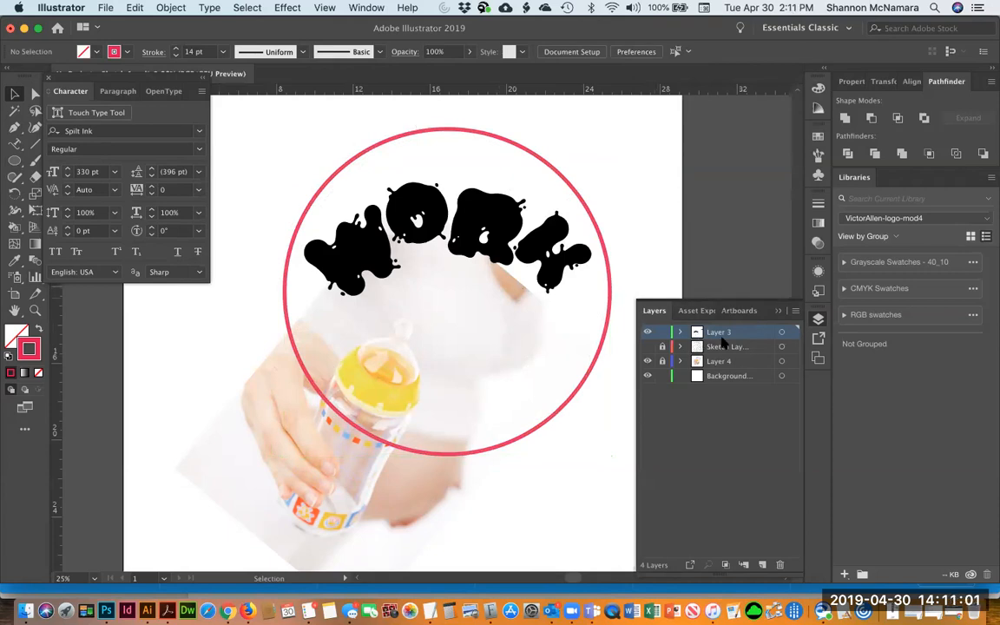
Delete the red circle
{"action": "left_click", "coordinate": [476, 133]}
{"action": "key", "text": "Delete"}
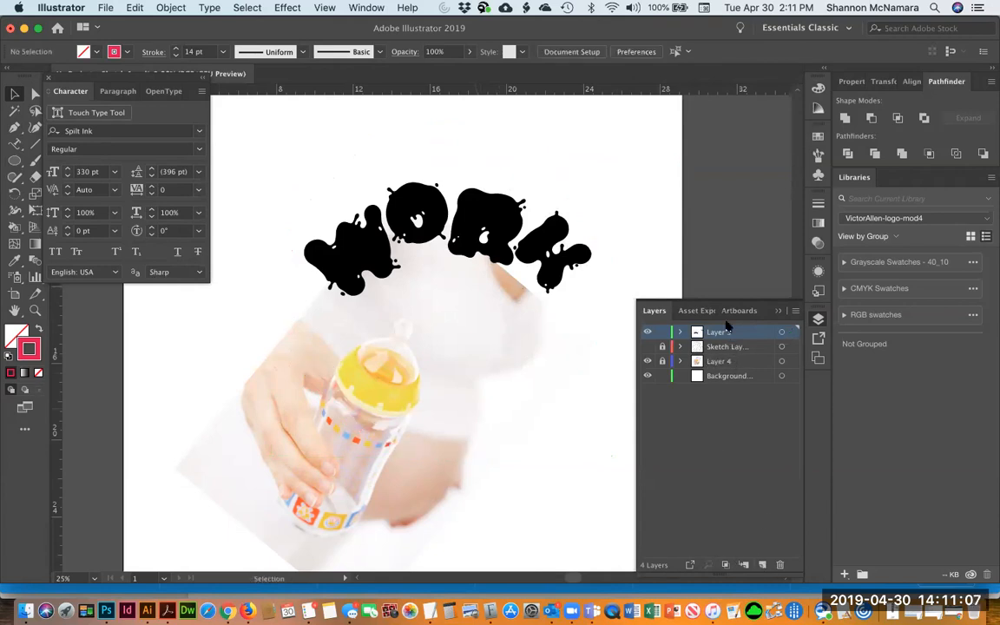
Create a new layer and paste the red circle in place on it
{"action": "left_click", "coordinate": [762, 566]}
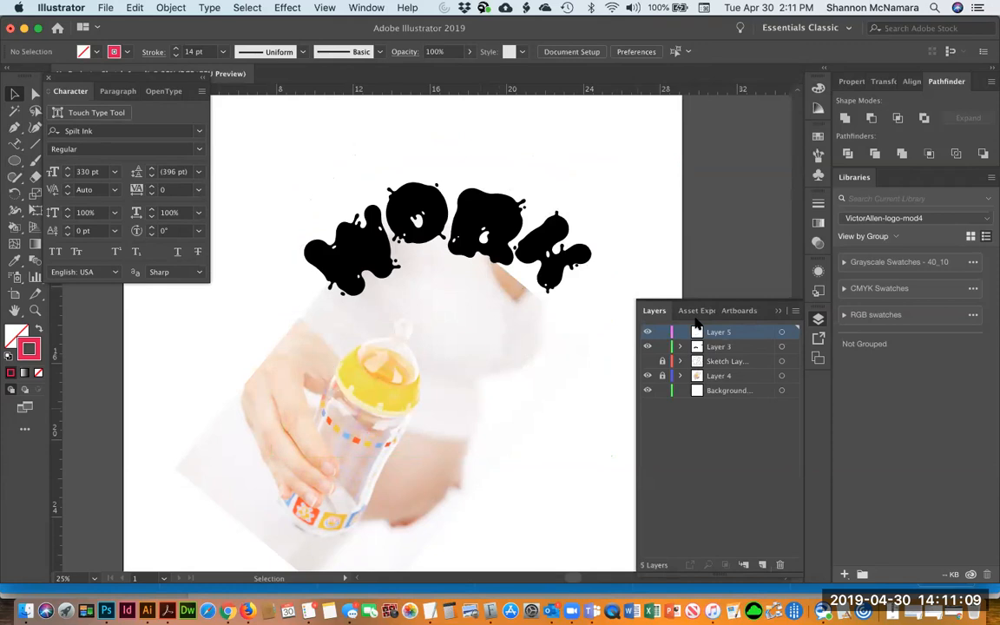
{"action": "right_click", "coordinate": [489, 124]}
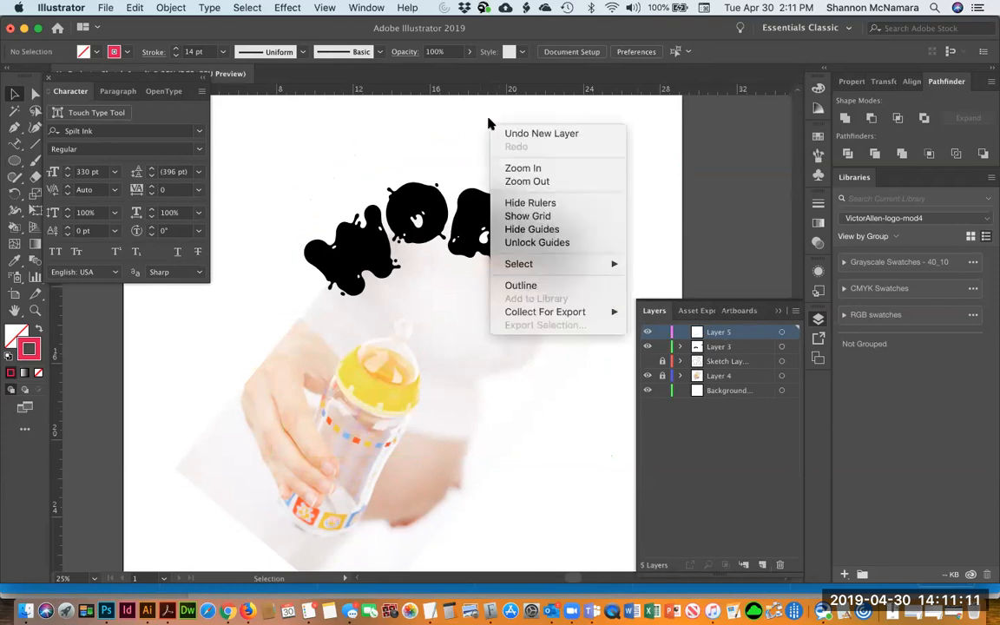
{"action": "left_click", "coordinate": [429, 114]}
{"action": "left_click", "coordinate": [136, 8]}
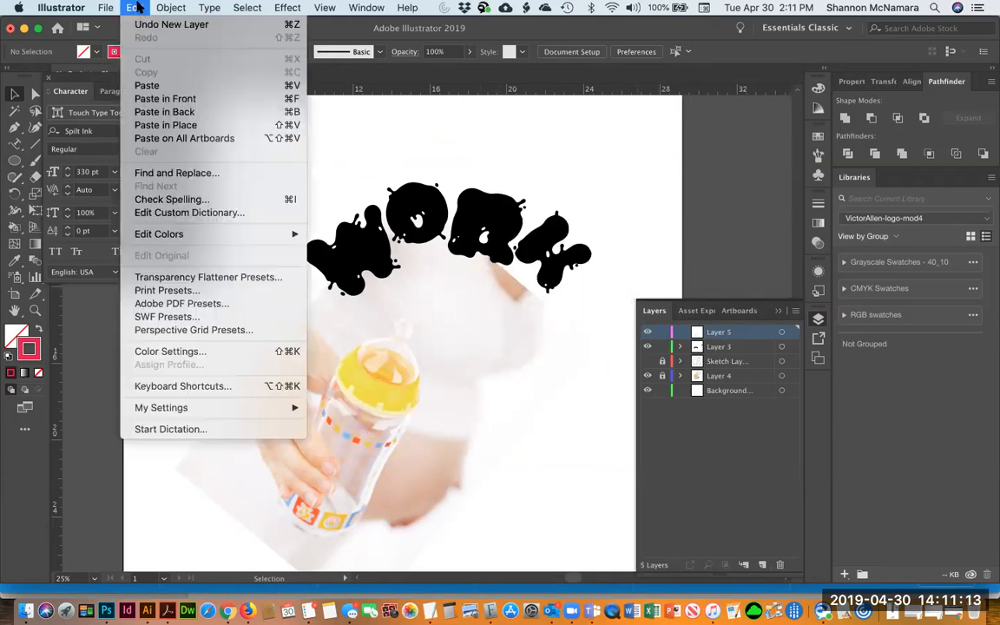
{"action": "left_click", "coordinate": [162, 126]}
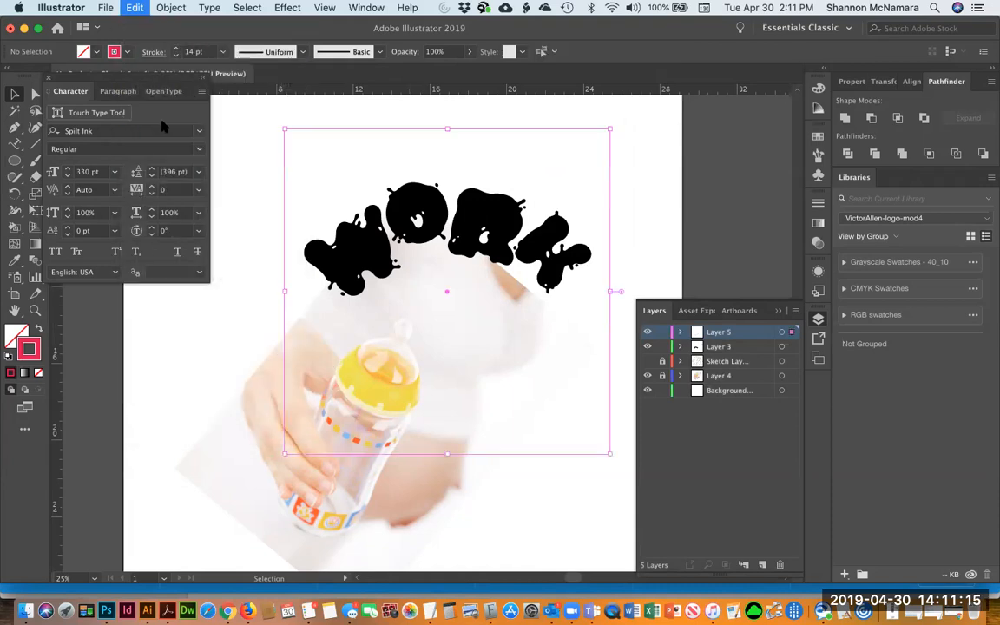
Lock the new circle layer and rename Layer 3 as WORKING
{"action": "left_click", "coordinate": [662, 331]}
{"action": "left_click", "coordinate": [718, 346]}
{"action": "double_click", "coordinate": [719, 348]}
{"action": "type", "text": "WORKING"}
{"action": "key", "text": "Return"}
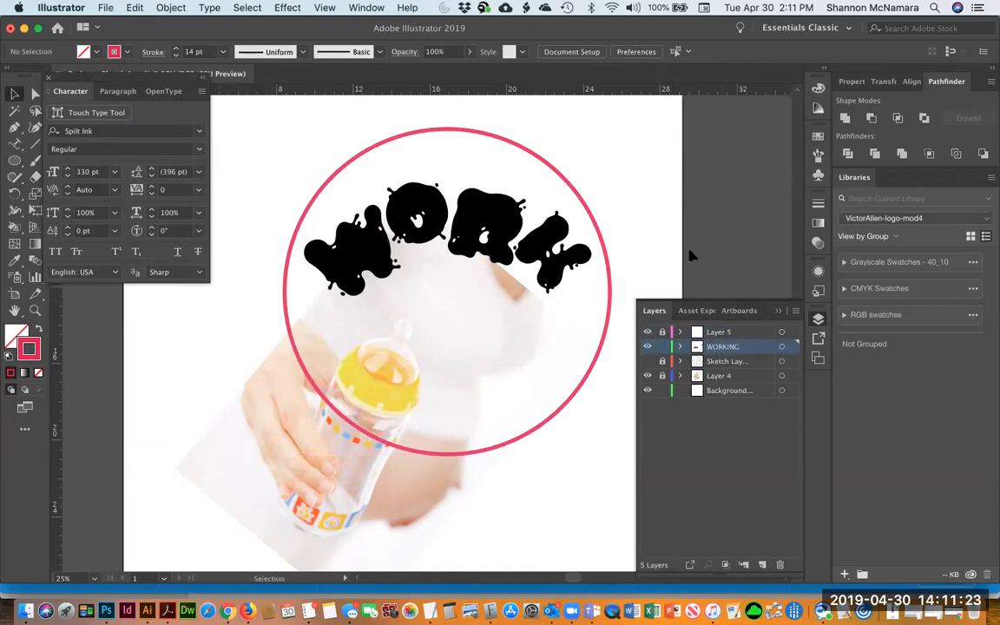
Reposition the W, O, R and K letters and rotate the K to follow the circle's upper arc
{"action": "left_click", "coordinate": [339, 217]}
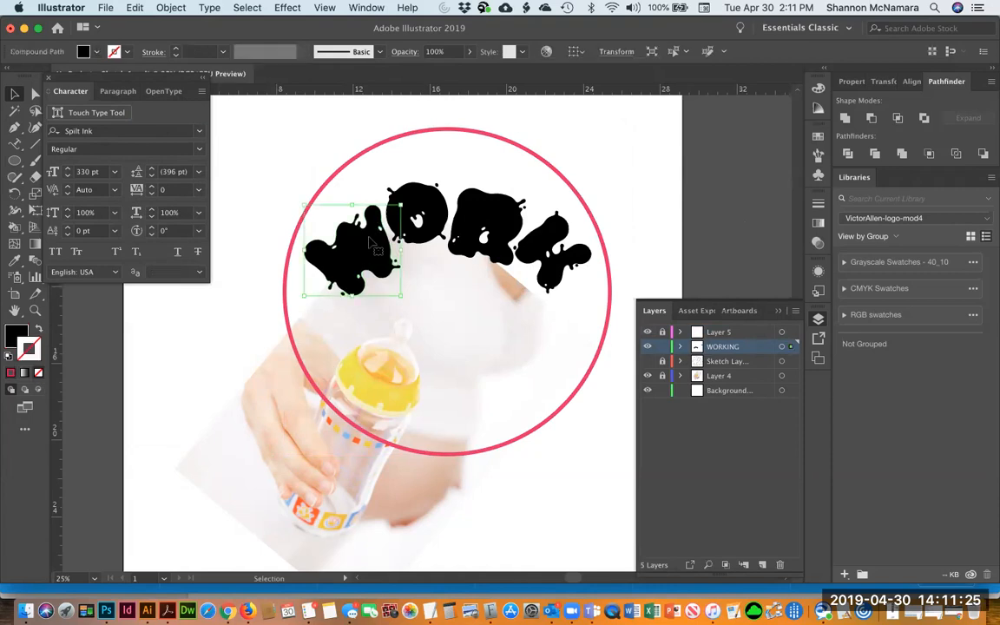
{"action": "left_click_drag", "start_coordinate": [363, 235], "coordinate": [359, 229]}
{"action": "left_click_drag", "start_coordinate": [424, 190], "coordinate": [408, 155]}
{"action": "left_click_drag", "start_coordinate": [441, 217], "coordinate": [452, 228]}
{"action": "left_click", "coordinate": [496, 218]}
{"action": "left_click_drag", "start_coordinate": [496, 185], "coordinate": [606, 271]}
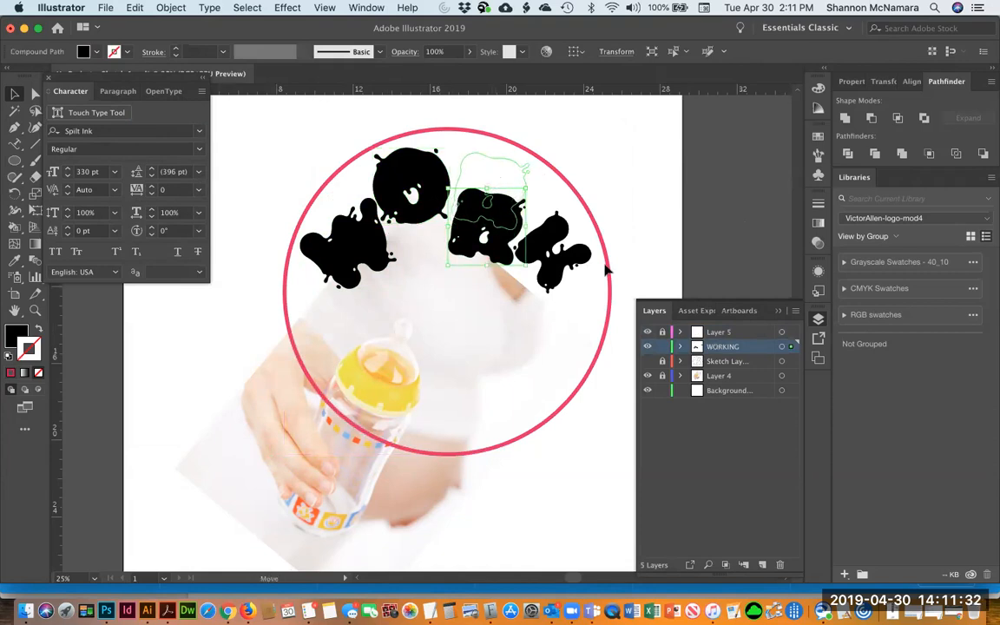
{"action": "left_click", "coordinate": [549, 253]}
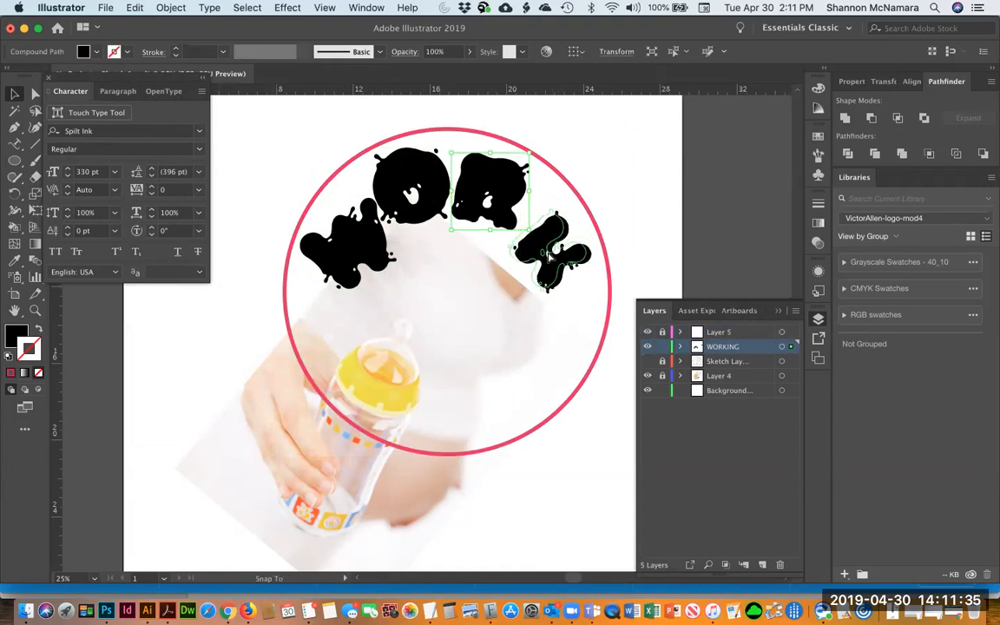
{"action": "left_click_drag", "start_coordinate": [614, 230], "coordinate": [632, 158]}
{"action": "key", "text": "v"}
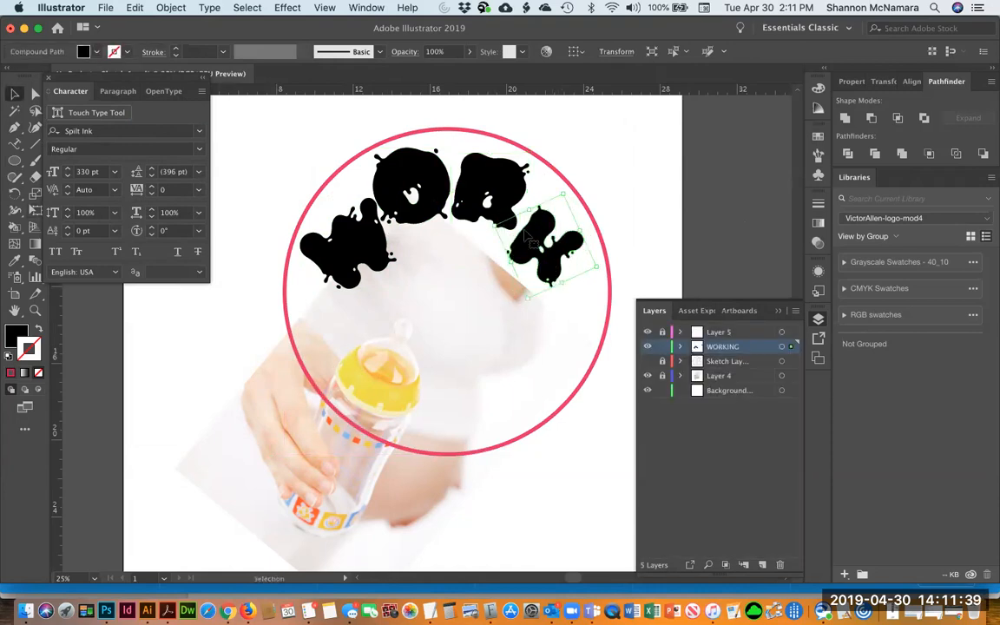
{"action": "left_click", "coordinate": [633, 157]}
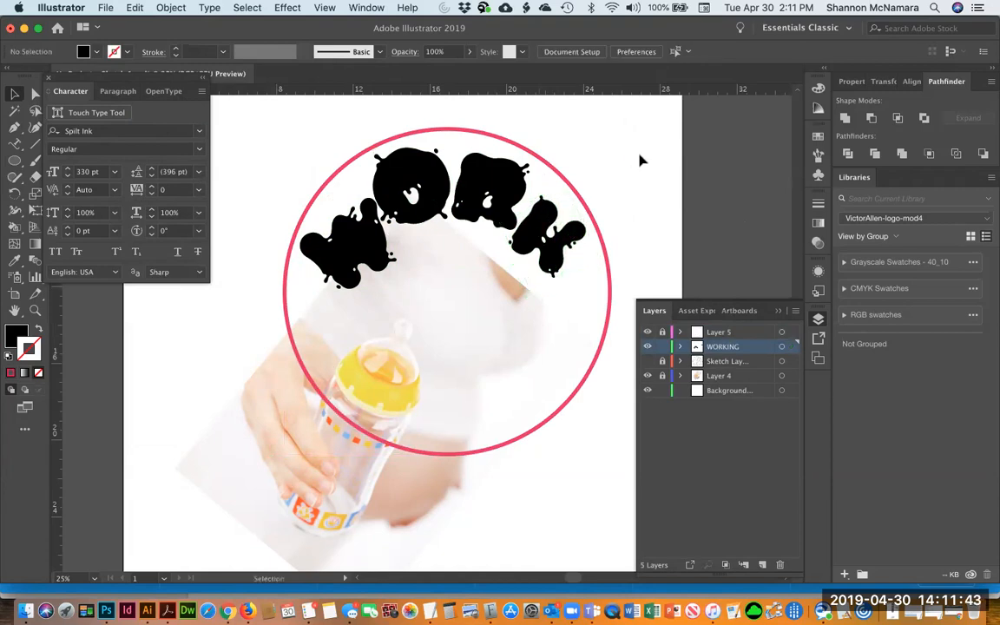
Type "YAH!" as a new Spilt Ink text object above the artboard's circle
{"action": "left_click_drag", "start_coordinate": [13, 144], "coordinate": [64, 148]}
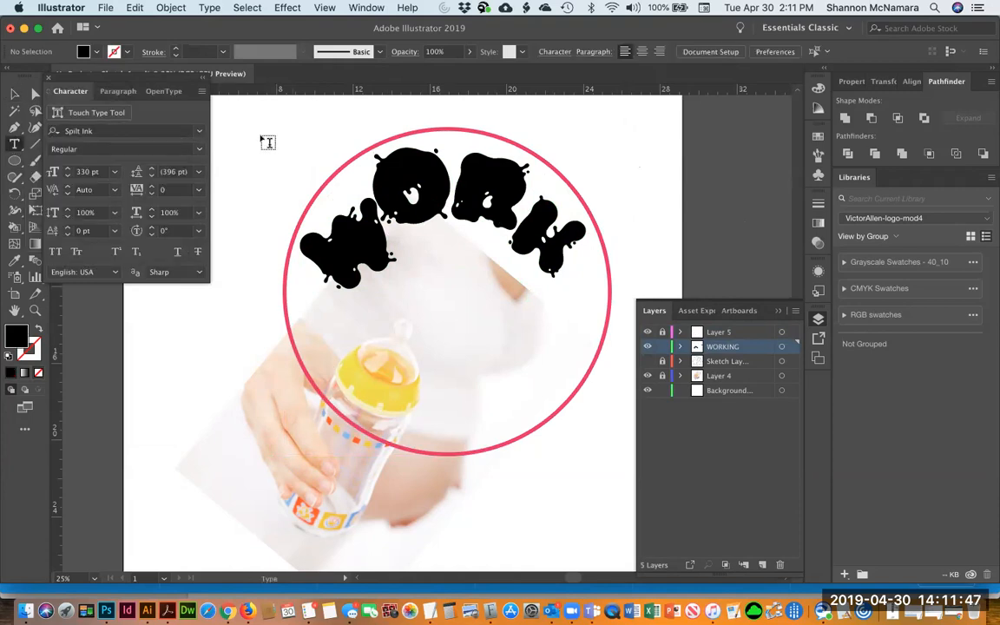
{"action": "left_click", "coordinate": [241, 133]}
{"action": "type", "text": "Y"}
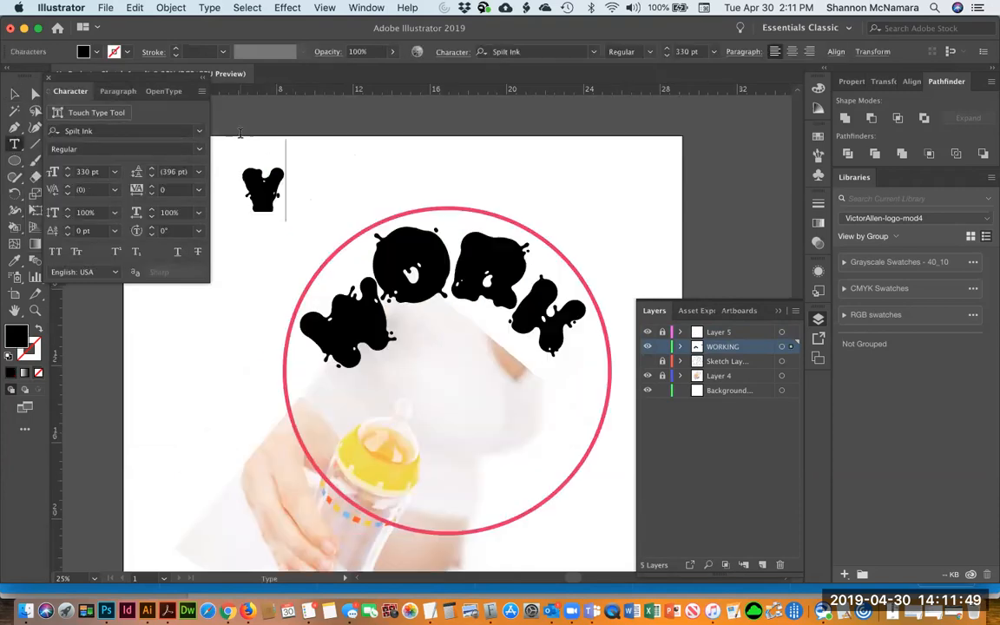
{"action": "type", "text": "AH"}
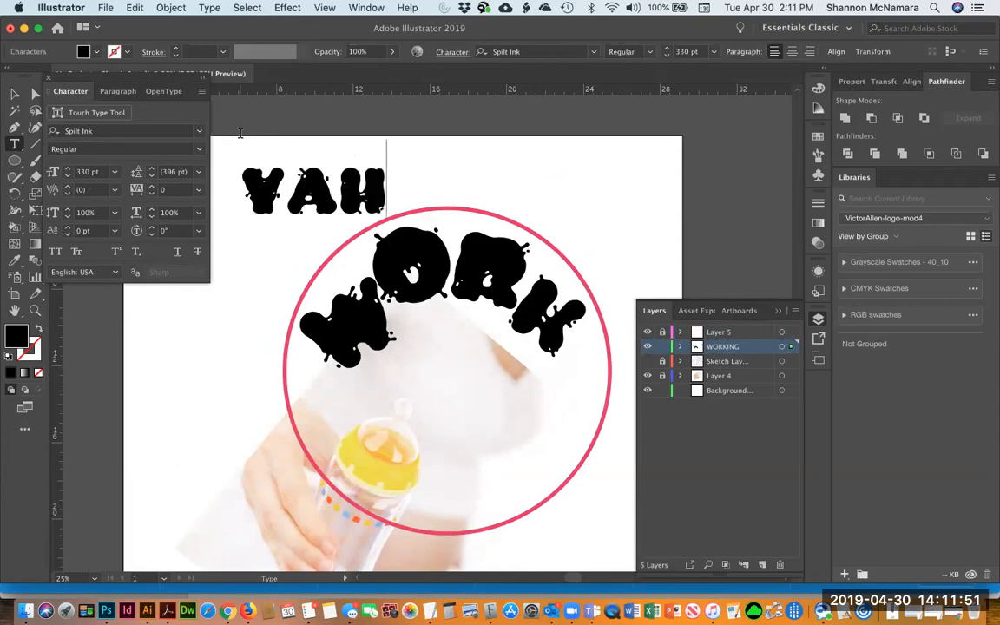
{"action": "type", "text": "!"}
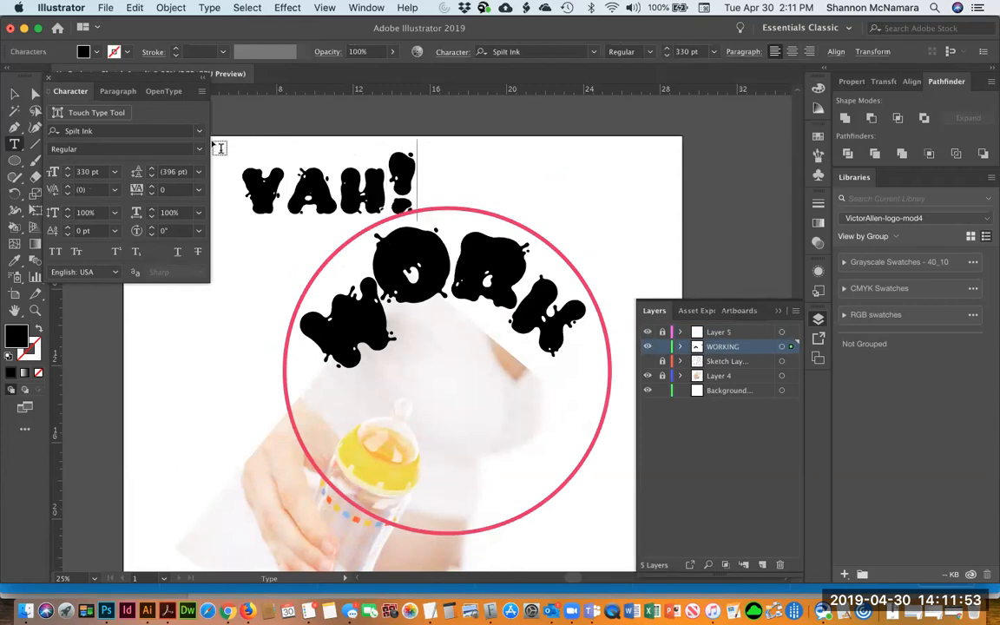
Select the YAH! text, move it to the artboard's upper right, and create outlines from it
{"action": "left_click", "coordinate": [14, 93]}
{"action": "key", "text": "super+shift+a"}
{"action": "left_click", "coordinate": [328, 127]}
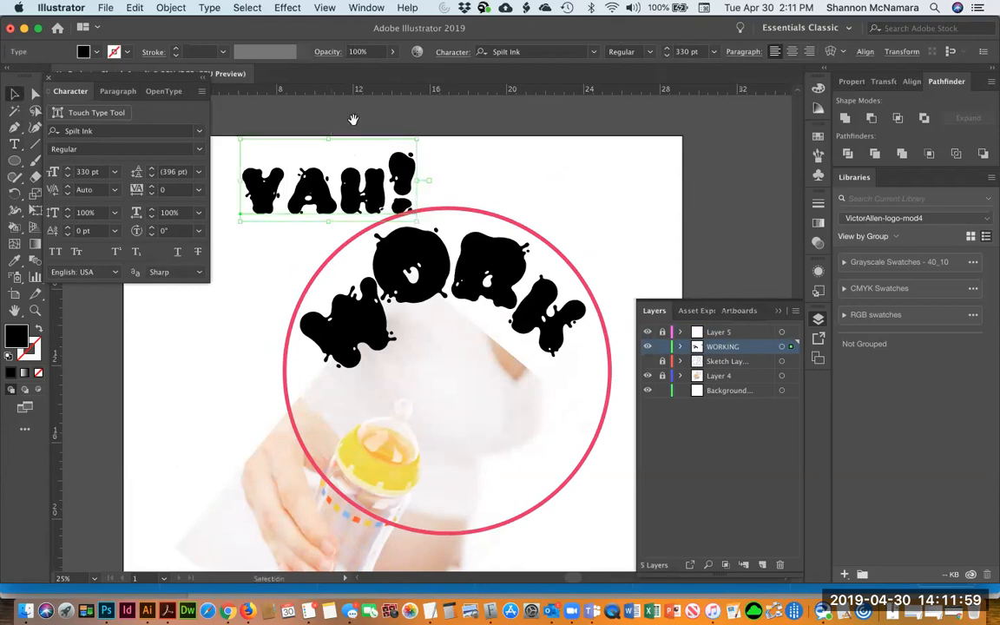
{"action": "left_click_drag", "start_coordinate": [365, 173], "coordinate": [448, 224]}
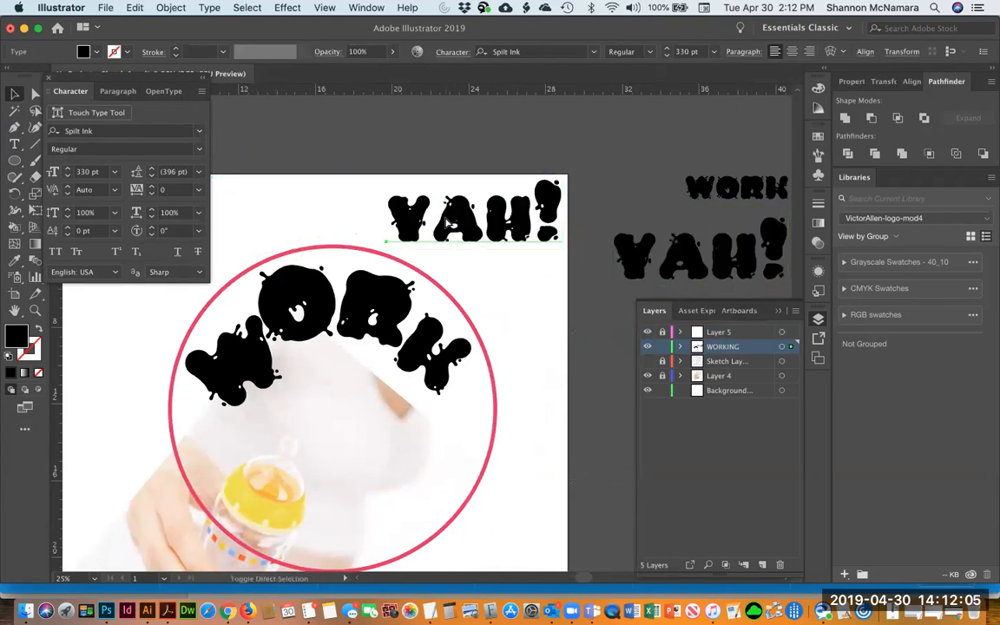
{"action": "key", "text": "super+shift+o"}
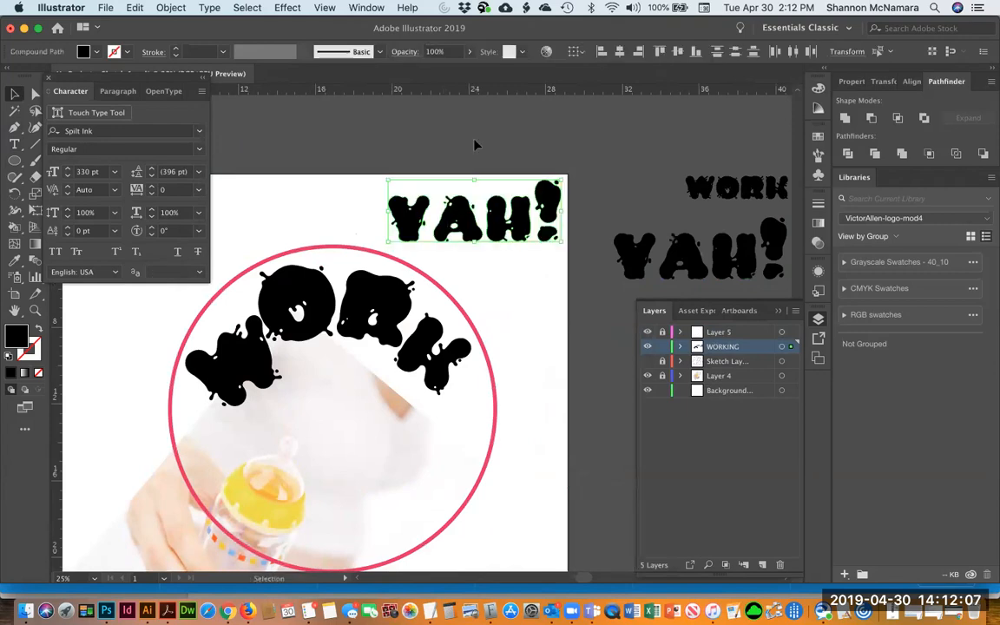
Move the outlined Y into the circle beneath the O
{"action": "left_click", "coordinate": [476, 148]}
{"action": "left_click_drag", "start_coordinate": [437, 197], "coordinate": [565, 171]}
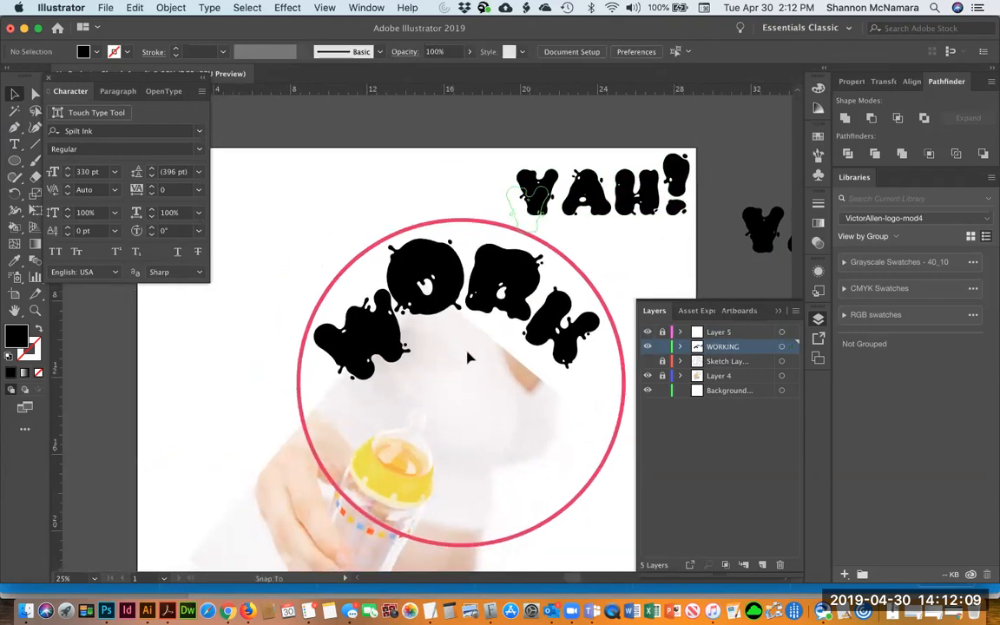
{"action": "left_click_drag", "start_coordinate": [434, 347], "coordinate": [499, 420]}
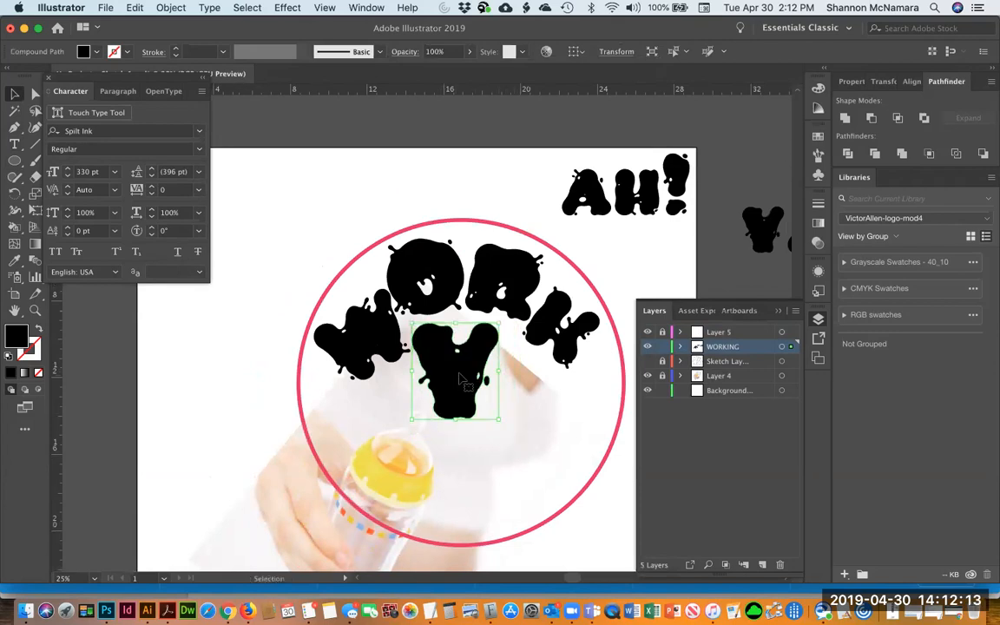
Rotate the W, nudge it upward and reshape it with Free Transform
{"action": "left_click", "coordinate": [354, 327]}
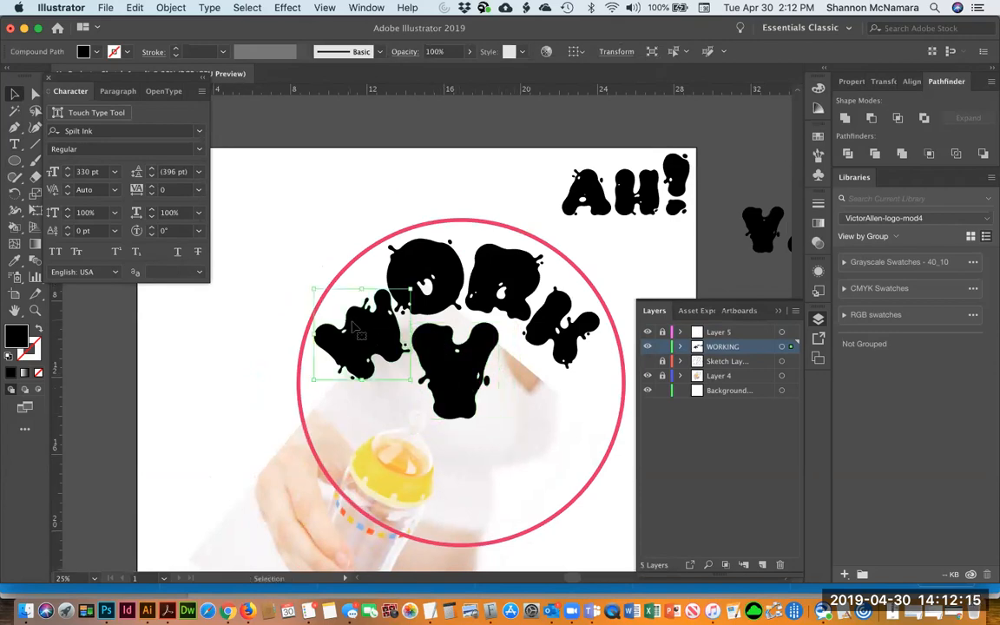
{"action": "mouse_move", "coordinate": [355, 323]}
{"action": "left_mouse_down"}
{"action": "mouse_move", "coordinate": [322, 292]}
{"action": "mouse_move", "coordinate": [352, 320]}
{"action": "left_mouse_up"}
{"action": "key", "text": "r"}
{"action": "left_click_drag", "start_coordinate": [451, 291], "coordinate": [371, 333]}
{"action": "key", "text": "v"}
{"action": "key", "text": "Up"}
{"action": "key", "text": "Up"}
{"action": "key", "text": "Up"}
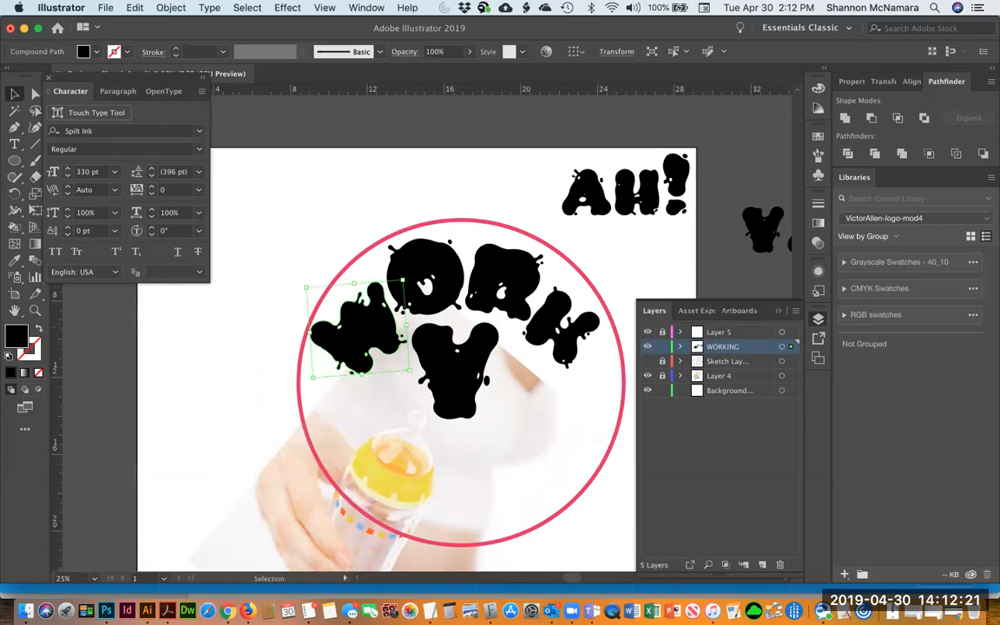
{"action": "key", "text": "e"}
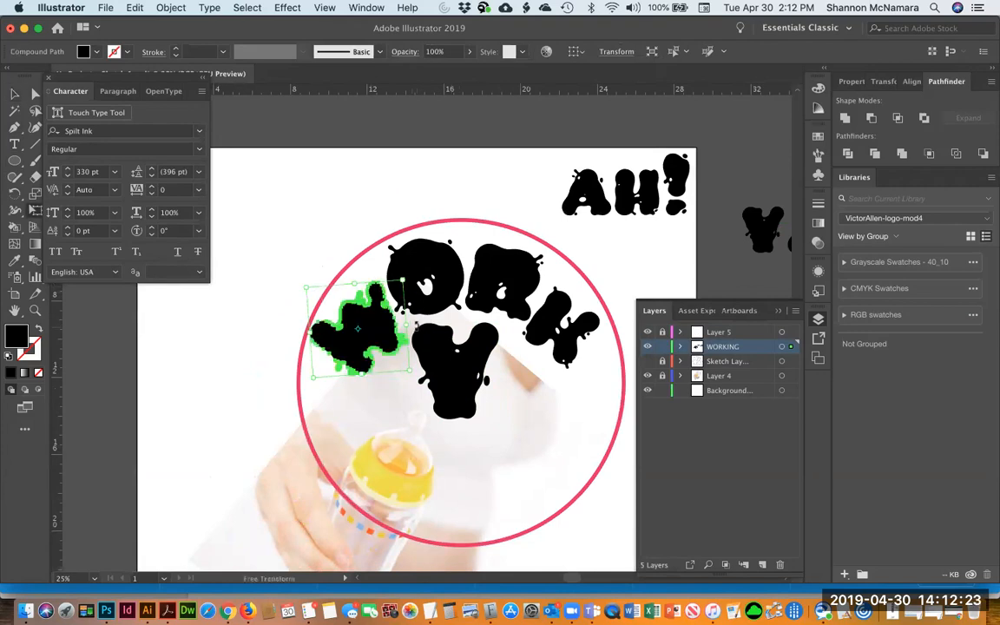
{"action": "left_click_drag", "start_coordinate": [417, 327], "coordinate": [416, 321]}
{"action": "key", "text": "v"}
{"action": "key", "text": "super+shift+a"}
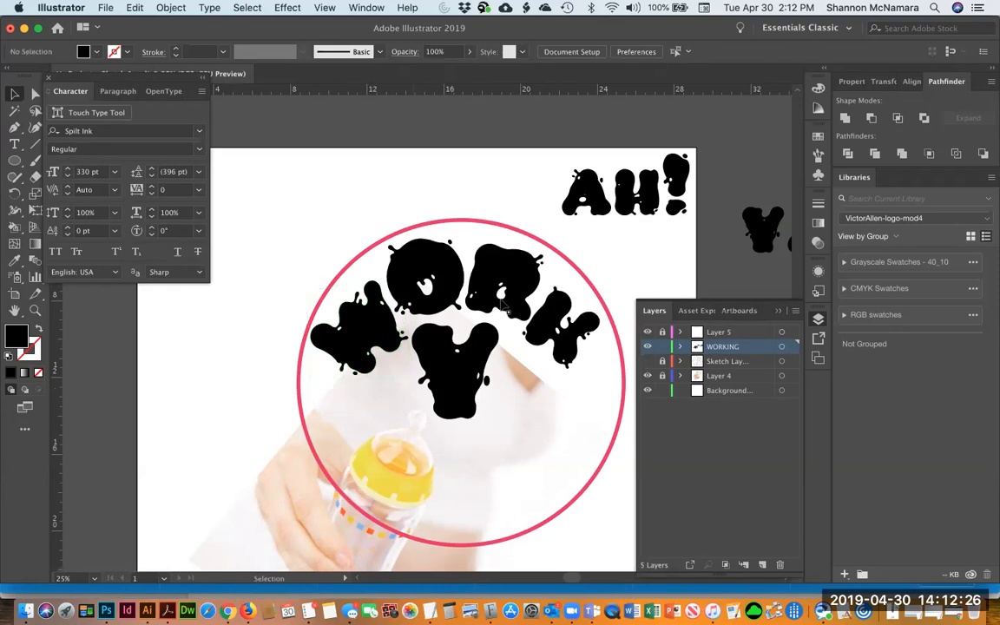
Move the A, H and exclamation mark into the circle beside the Y
{"action": "left_click", "coordinate": [469, 357]}
{"action": "left_click_drag", "start_coordinate": [589, 191], "coordinate": [521, 380]}
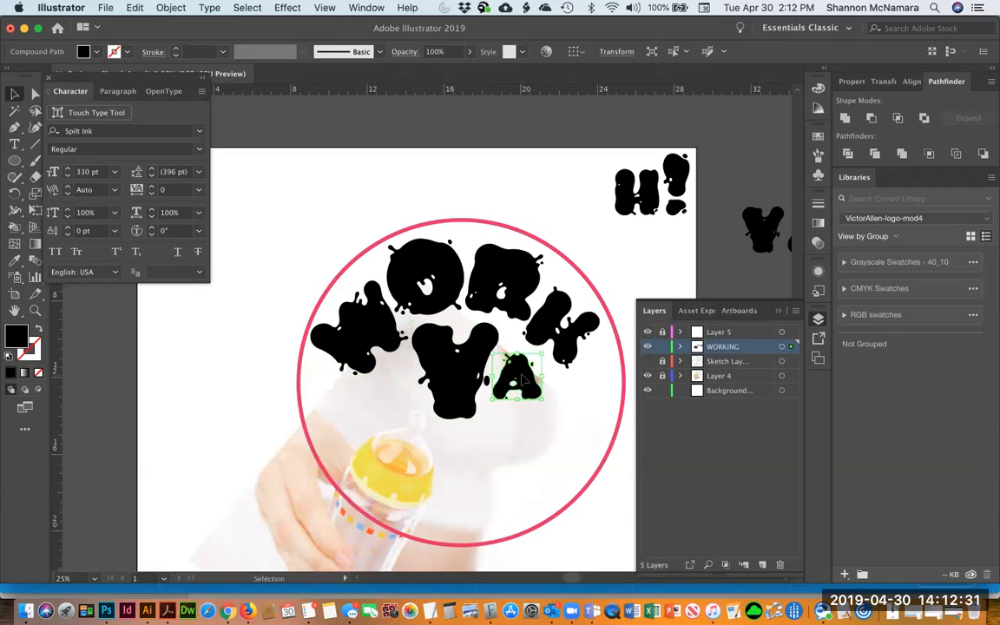
{"action": "left_click_drag", "start_coordinate": [640, 200], "coordinate": [573, 402]}
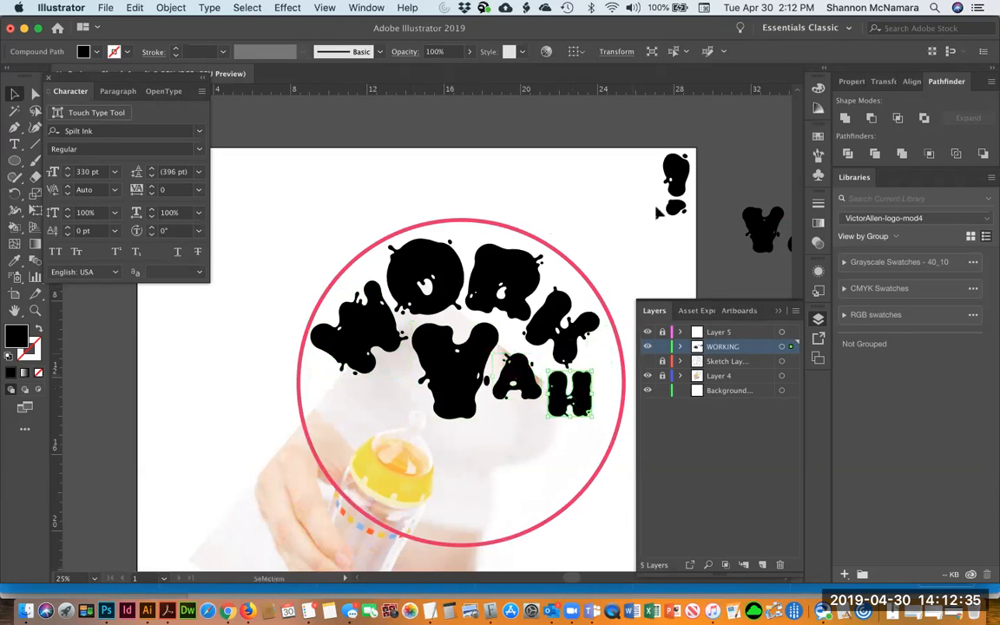
{"action": "left_click_drag", "start_coordinate": [680, 167], "coordinate": [616, 348]}
{"action": "scroll", "coordinate": [574, 418], "scroll_direction": "right", "scroll_amount": 3}
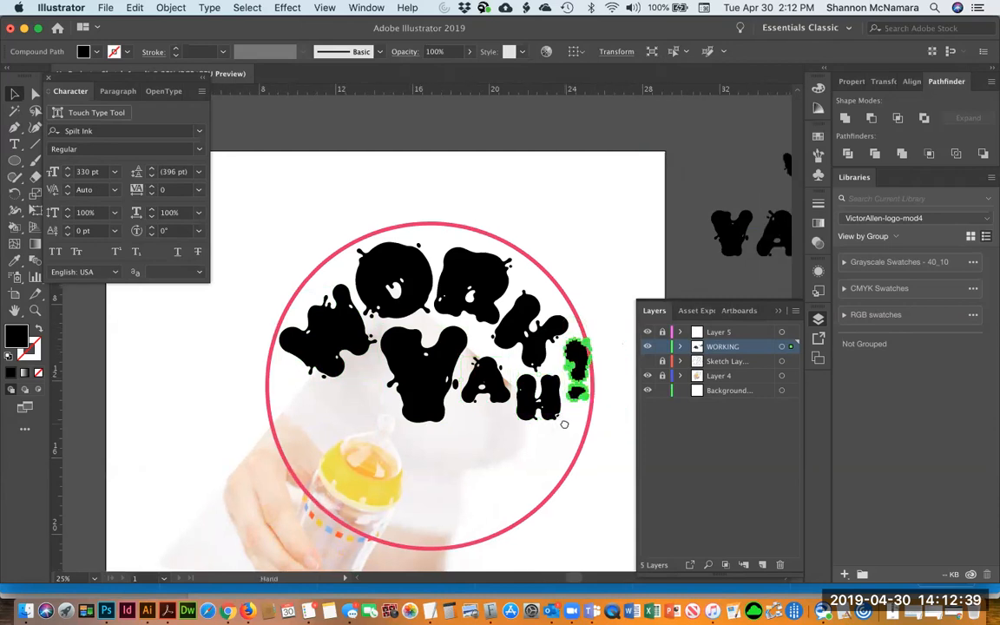
Fine-tune the positions and rotations of the O, R and K along the arc
{"action": "left_click", "coordinate": [392, 265]}
{"action": "left_click_drag", "start_coordinate": [393, 264], "coordinate": [386, 258]}
{"action": "left_click_drag", "start_coordinate": [488, 280], "coordinate": [483, 271]}
{"action": "left_click_drag", "start_coordinate": [530, 322], "coordinate": [530, 304]}
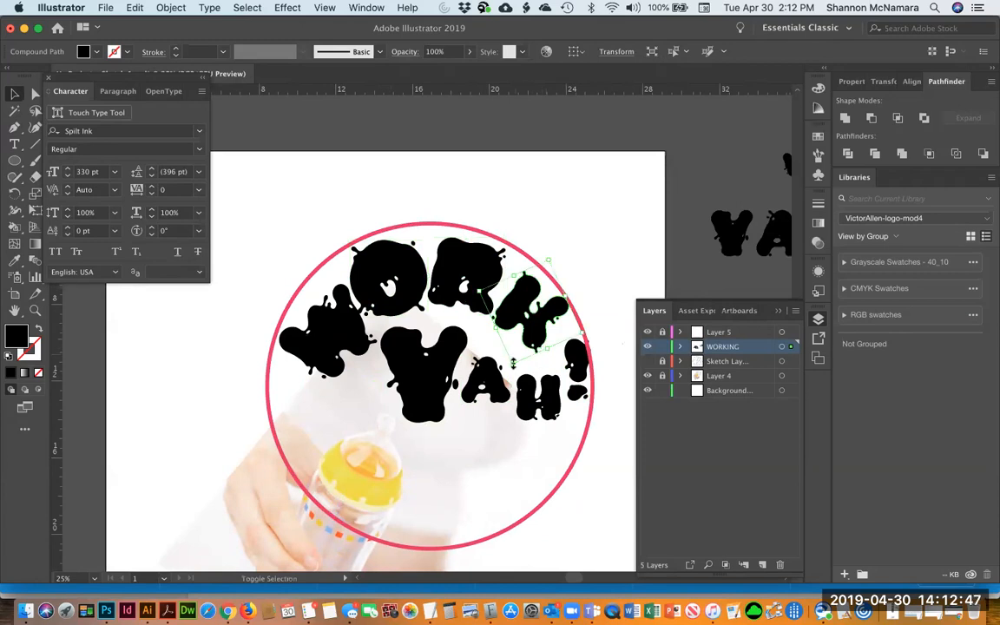
{"action": "left_click_drag", "start_coordinate": [516, 351], "coordinate": [521, 343]}
{"action": "left_click_drag", "start_coordinate": [521, 300], "coordinate": [514, 296]}
{"action": "left_click", "coordinate": [485, 280]}
{"action": "left_click_drag", "start_coordinate": [506, 238], "coordinate": [501, 243]}
{"action": "left_click", "coordinate": [549, 306]}
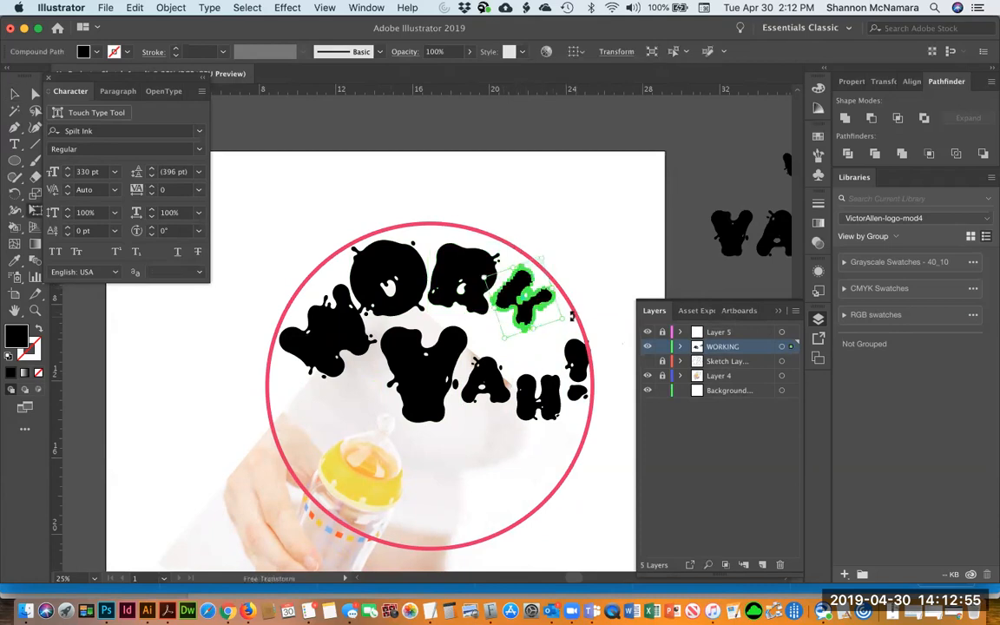
{"action": "left_click", "coordinate": [471, 328]}
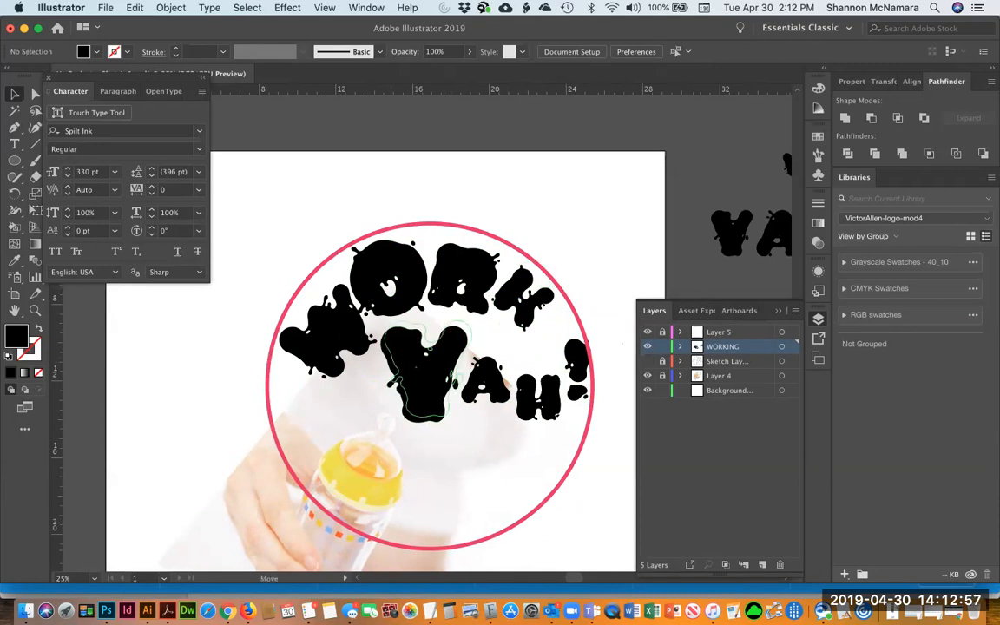
Tighten the spacing of the A, H and exclamation mark next to the Y
{"action": "left_click", "coordinate": [438, 343]}
{"action": "left_click_drag", "start_coordinate": [491, 367], "coordinate": [490, 365]}
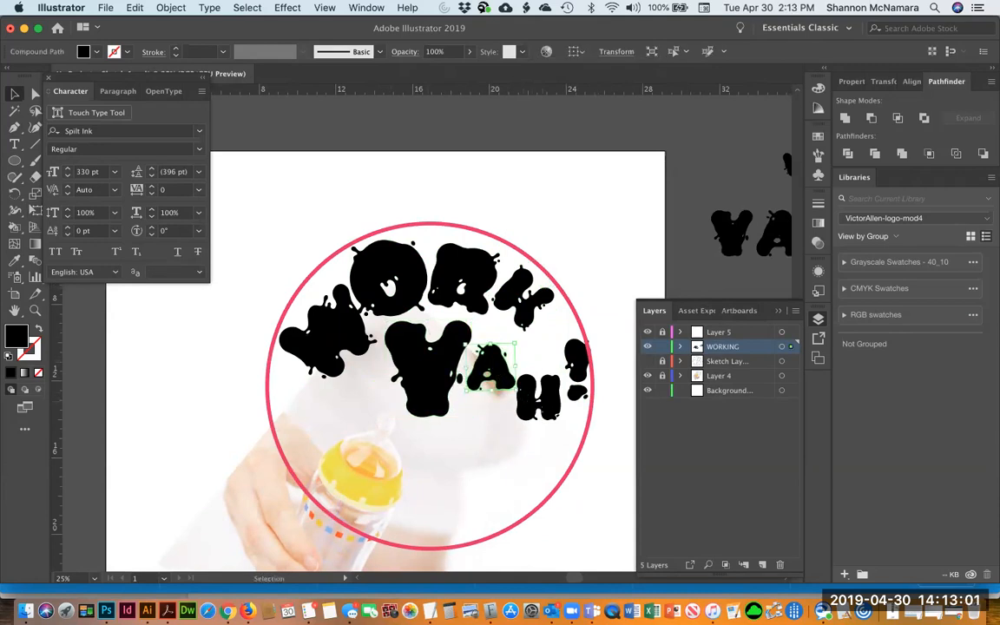
{"action": "left_click", "coordinate": [576, 243]}
{"action": "left_click_drag", "start_coordinate": [530, 373], "coordinate": [522, 363]}
{"action": "left_click_drag", "start_coordinate": [579, 387], "coordinate": [567, 410]}
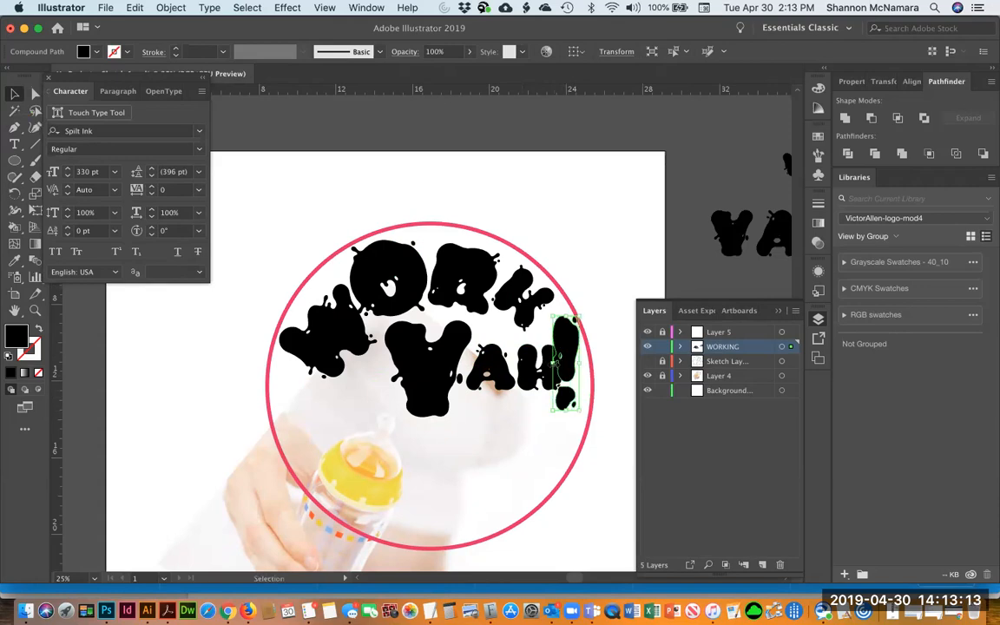
{"action": "left_click", "coordinate": [489, 367]}
{"action": "left_click_drag", "start_coordinate": [489, 362], "coordinate": [517, 381]}
Widen the exclamation mark and shorten it from the top to fit beside the H
{"action": "left_click", "coordinate": [527, 371]}
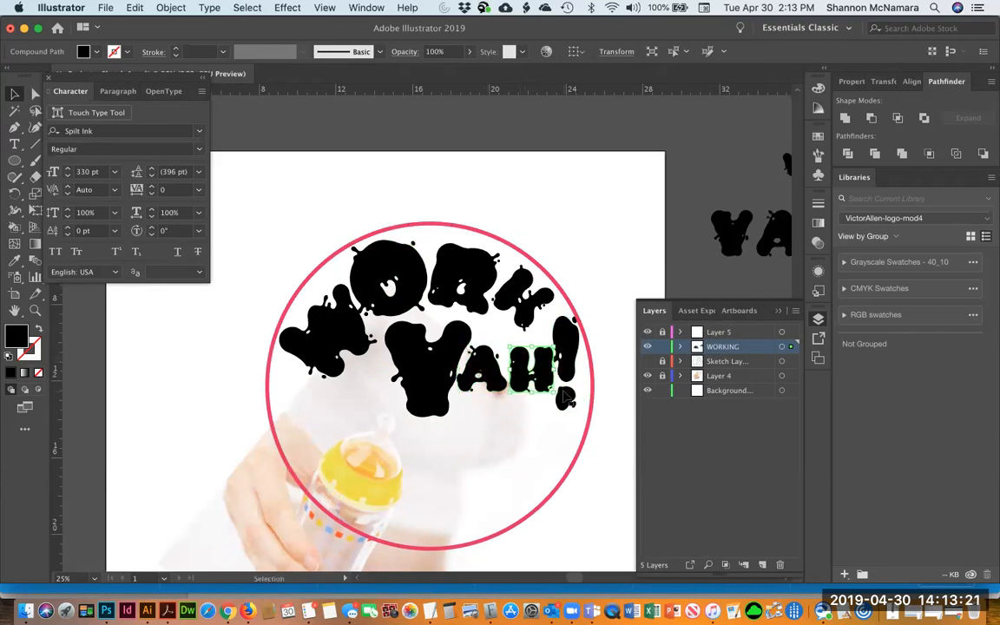
{"action": "left_click", "coordinate": [571, 375]}
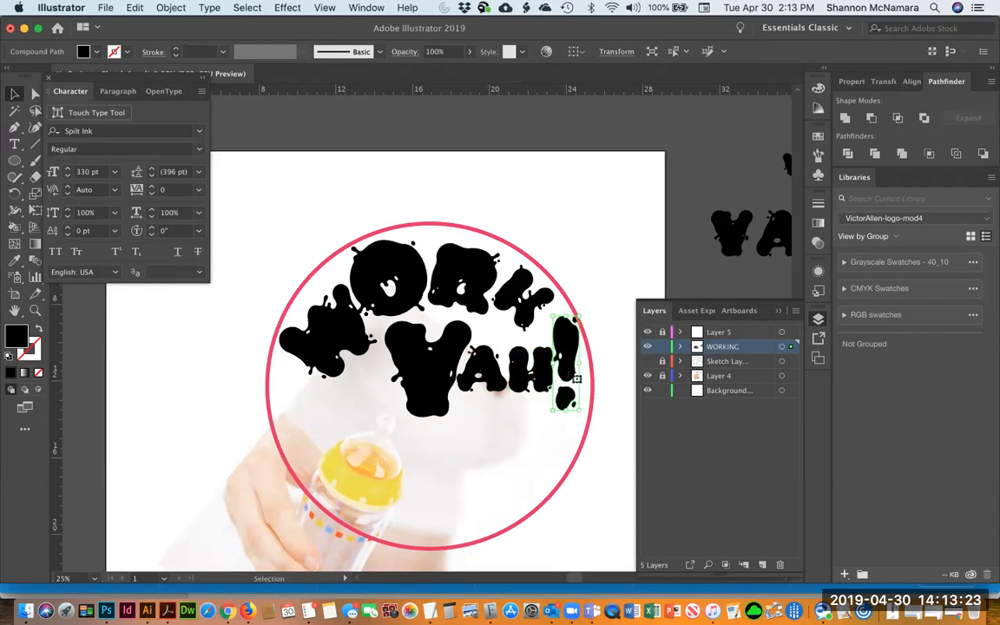
{"action": "left_click_drag", "start_coordinate": [580, 362], "coordinate": [585, 362]}
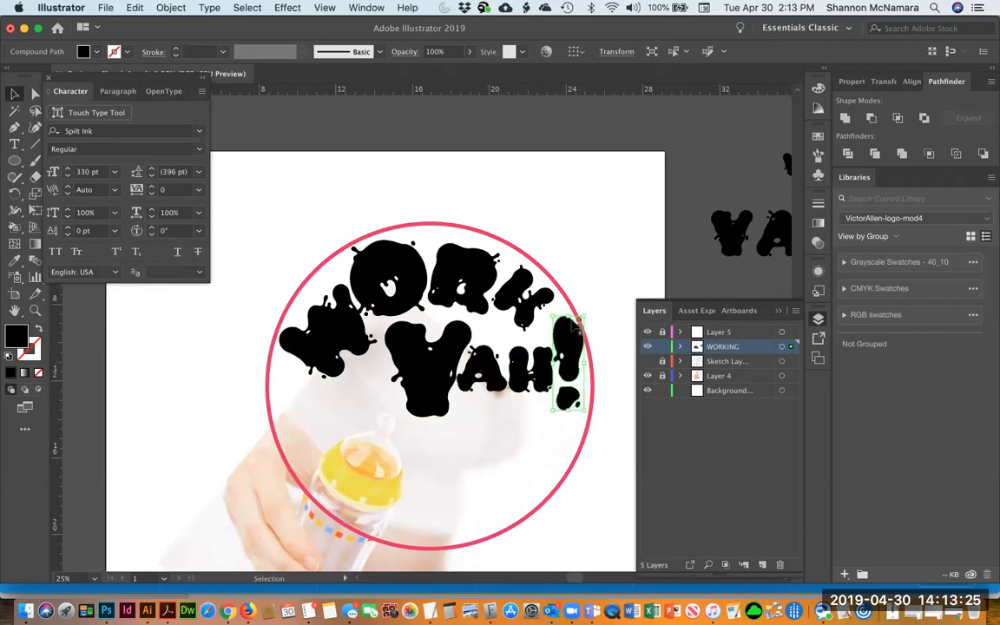
{"action": "left_click_drag", "start_coordinate": [569, 315], "coordinate": [569, 335]}
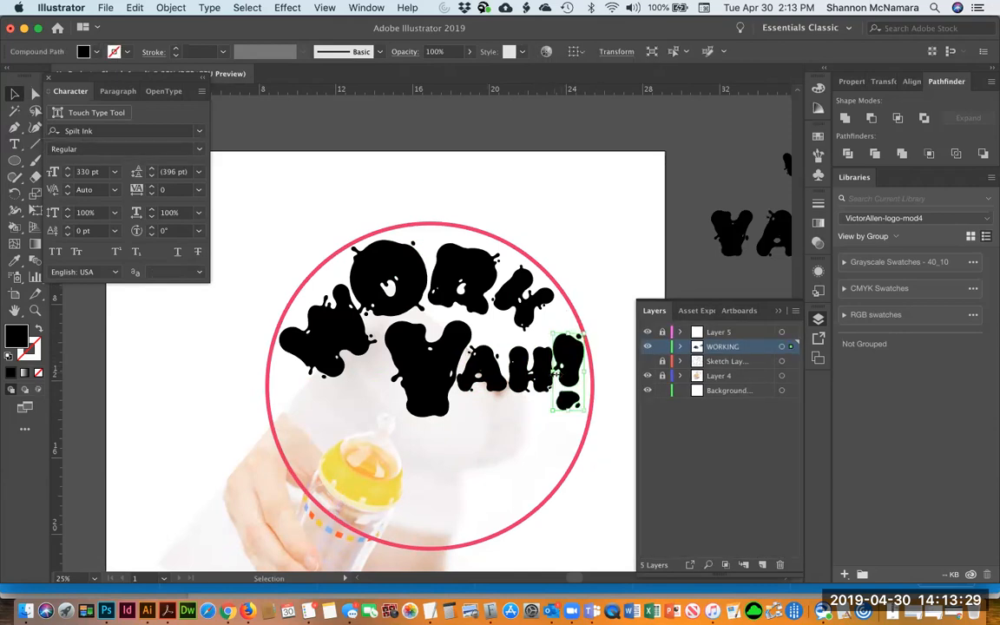
Examine the outlines of the Y and A letters up close in outline view
{"action": "left_click", "coordinate": [598, 356]}
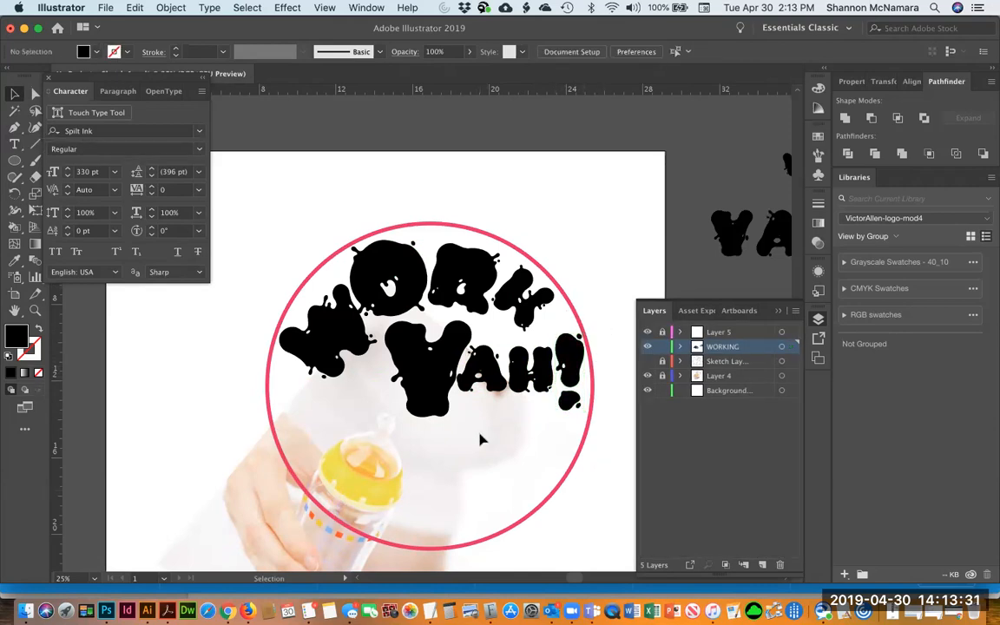
{"action": "key", "text": "z"}
{"action": "left_click_drag", "start_coordinate": [551, 466], "coordinate": [550, 466]}
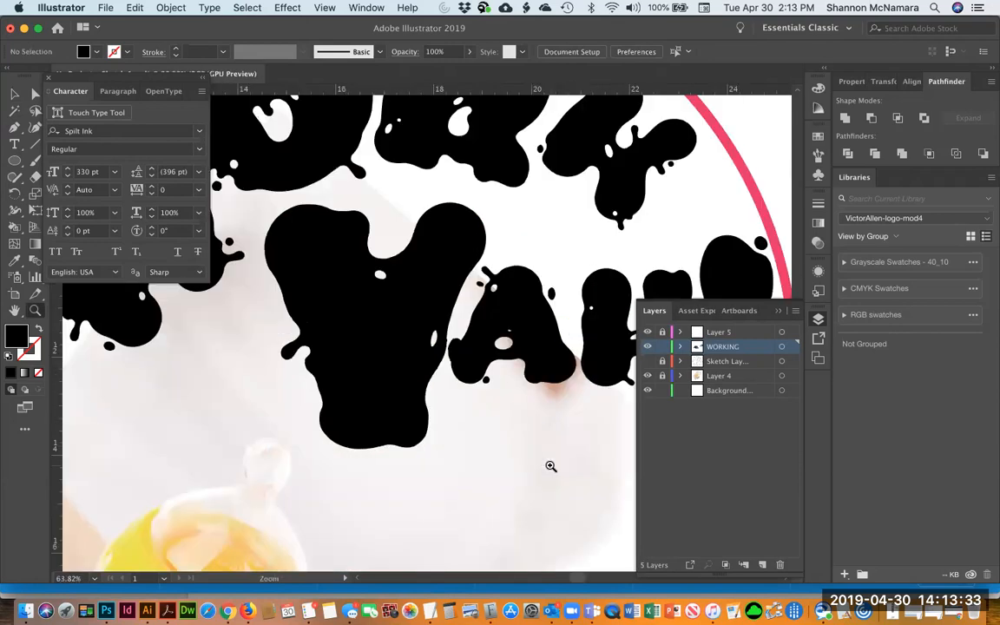
{"action": "key", "text": "super+y"}
{"action": "key", "text": "a"}
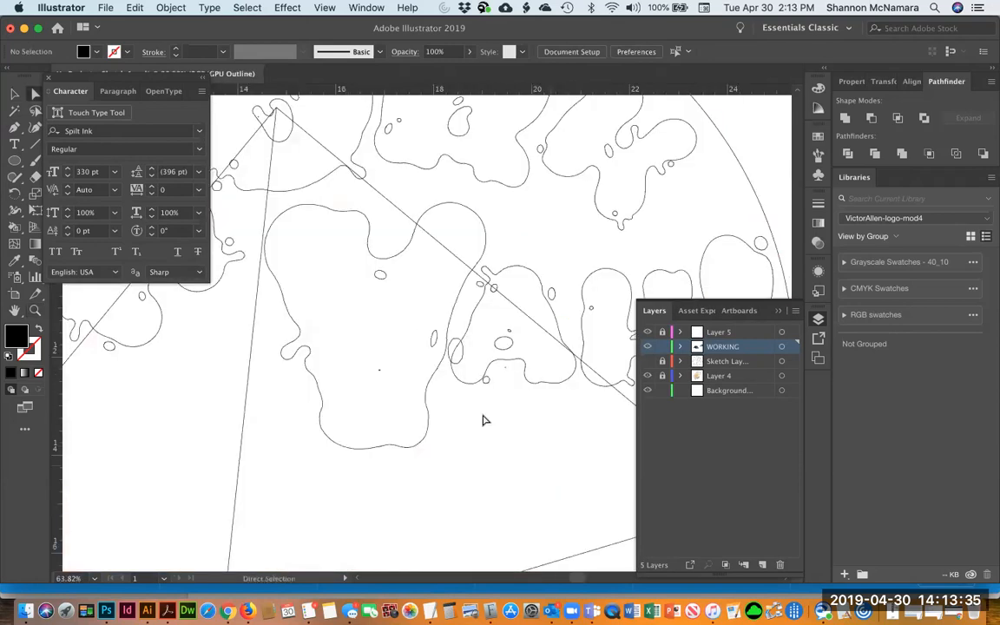
{"action": "left_click", "coordinate": [455, 346]}
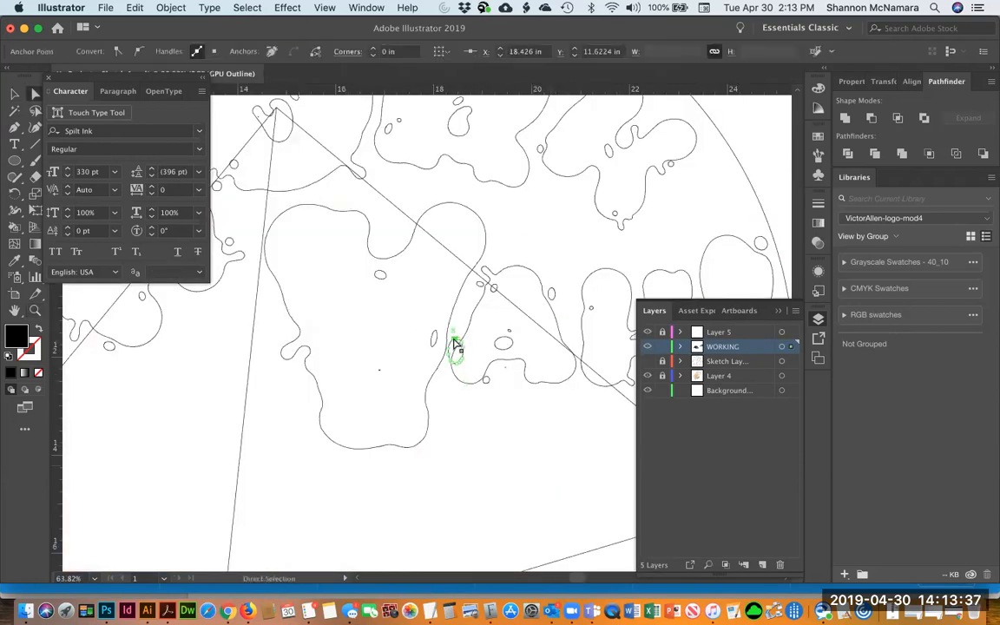
{"action": "key", "text": "v"}
{"action": "left_click", "coordinate": [443, 398]}
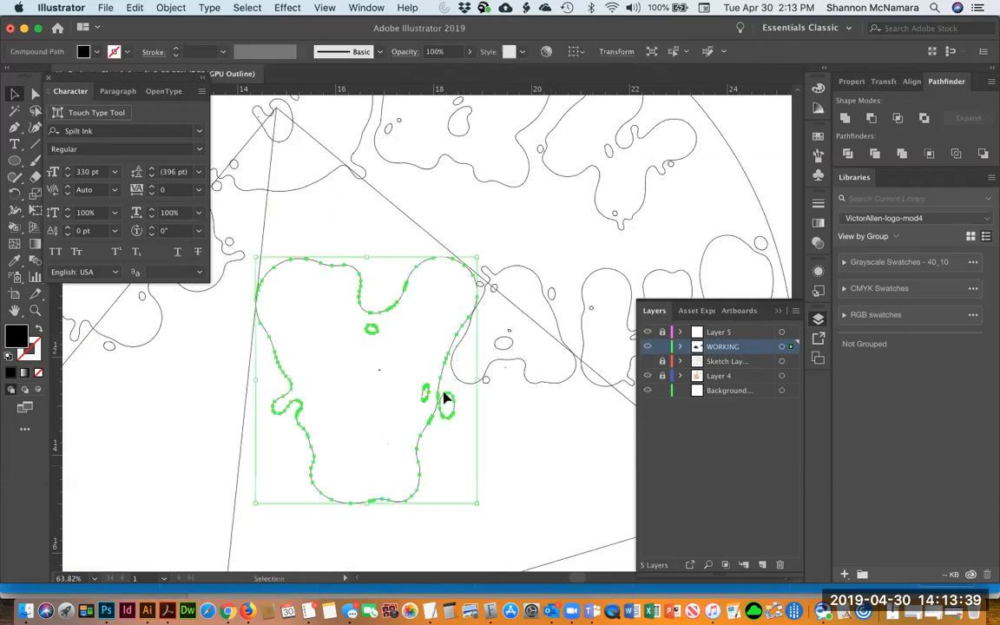
{"action": "left_click", "coordinate": [514, 419]}
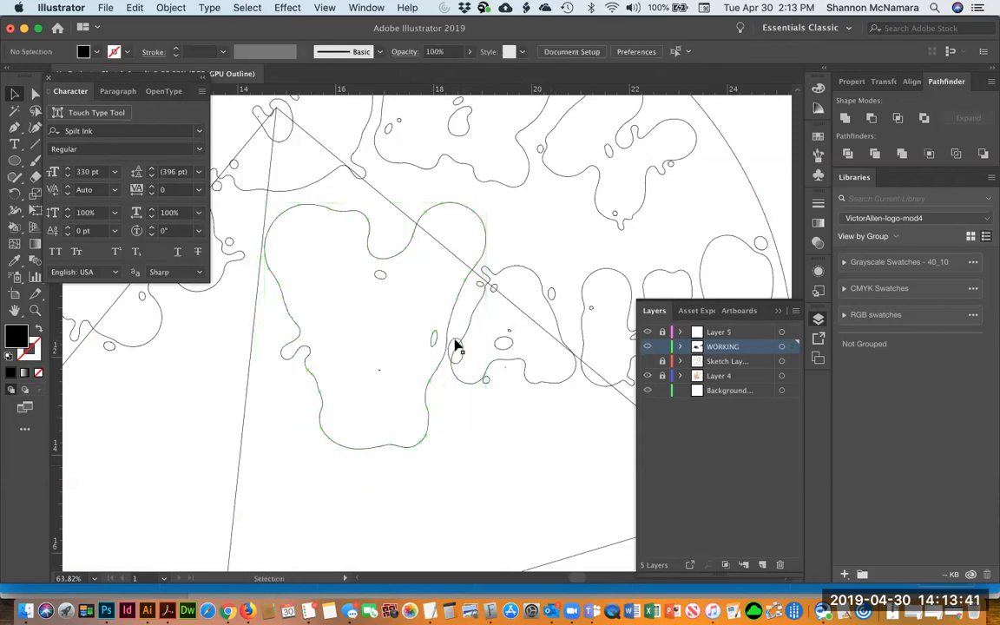
{"action": "left_click", "coordinate": [458, 345]}
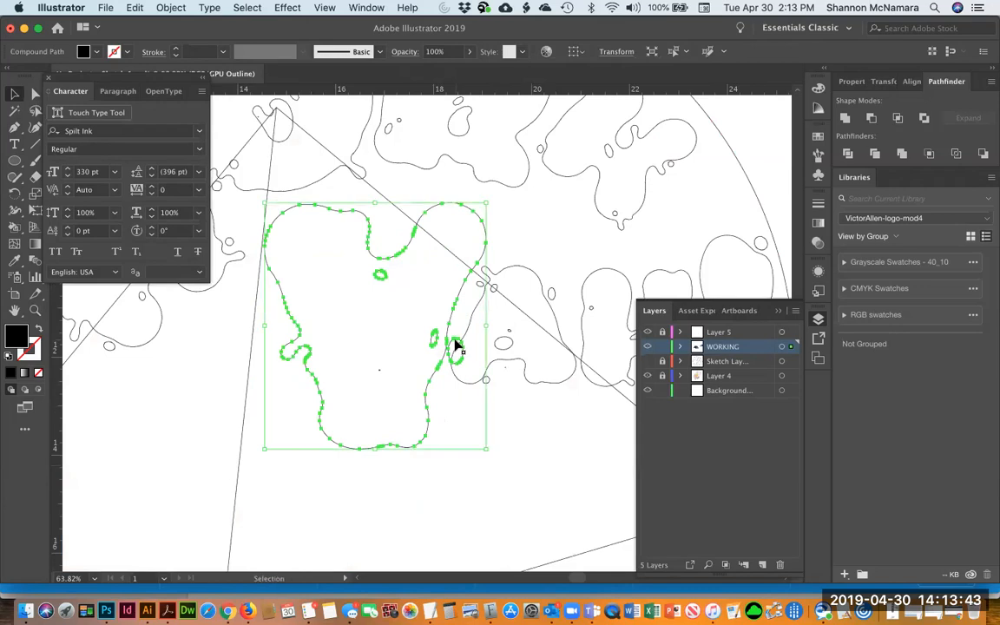
{"action": "left_click", "coordinate": [469, 308]}
{"action": "left_click", "coordinate": [449, 350]}
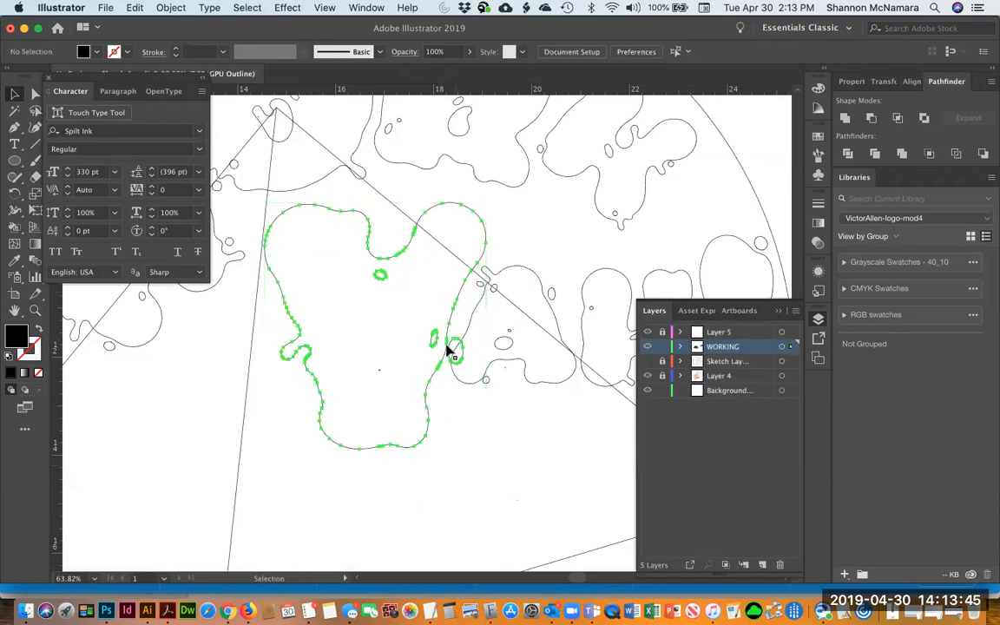
{"action": "left_click", "coordinate": [500, 368]}
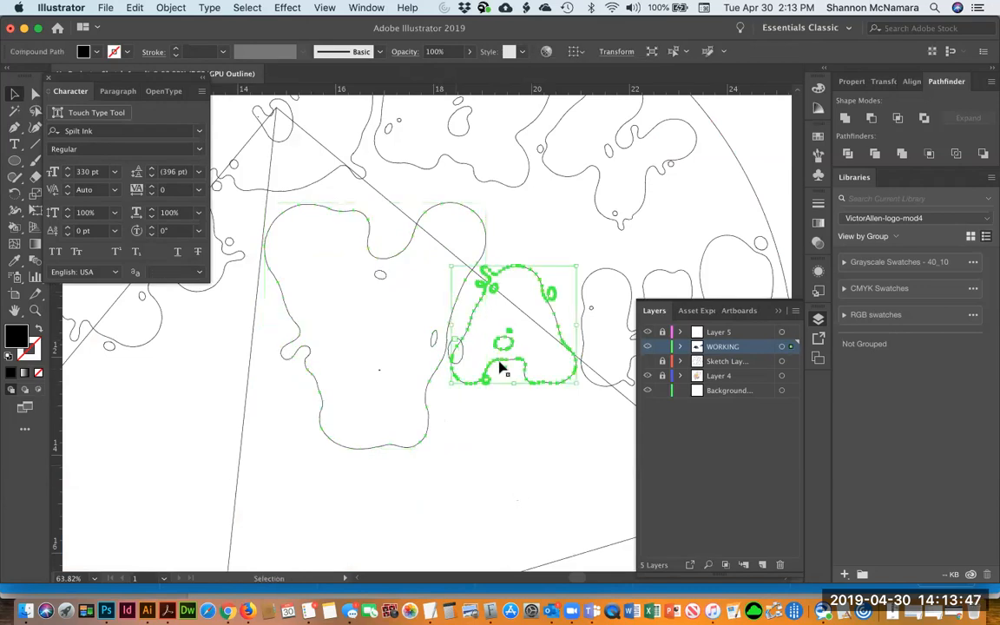
{"action": "left_click", "coordinate": [608, 278]}
{"action": "key", "text": "a"}
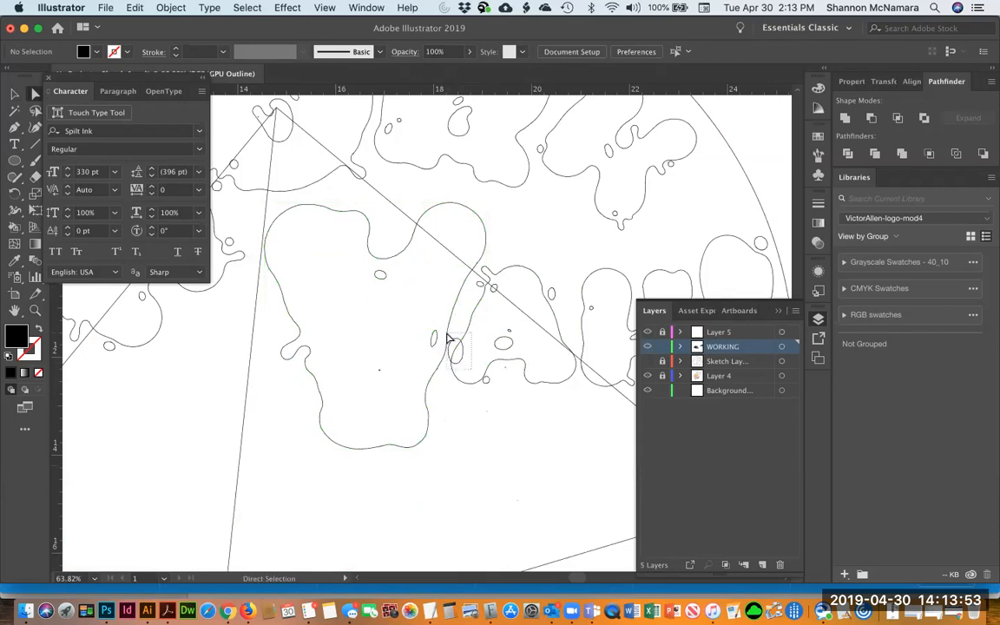
{"action": "left_click", "coordinate": [448, 339]}
{"action": "left_click", "coordinate": [478, 369]}
{"action": "key", "text": "z"}
{"action": "left_click_drag", "start_coordinate": [402, 290], "coordinate": [499, 379]}
Delete the stray ink droplet overlapping the A's left edge
{"action": "key", "text": "a"}
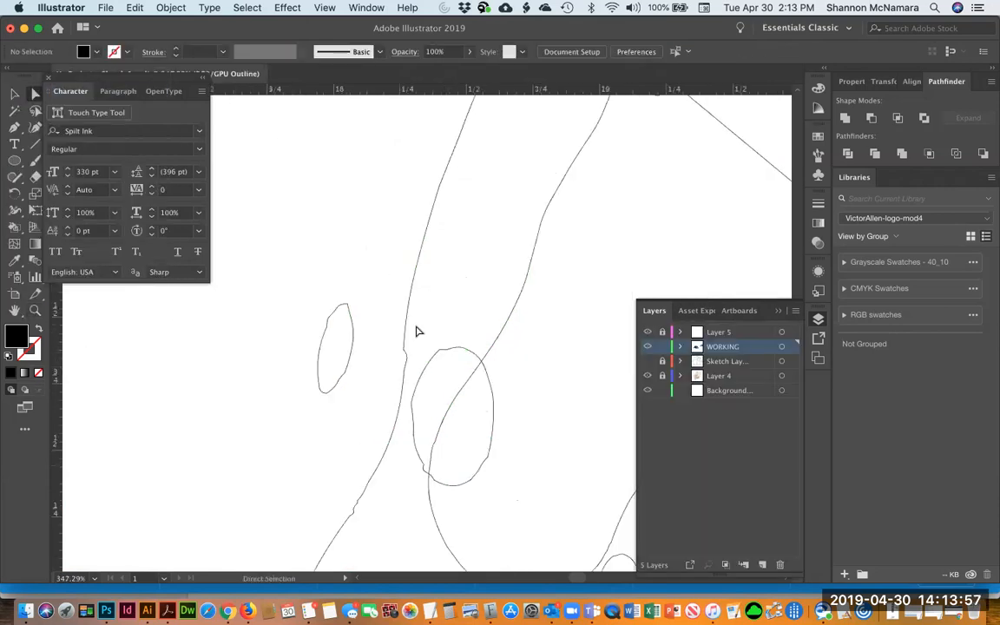
{"action": "left_click", "coordinate": [434, 361]}
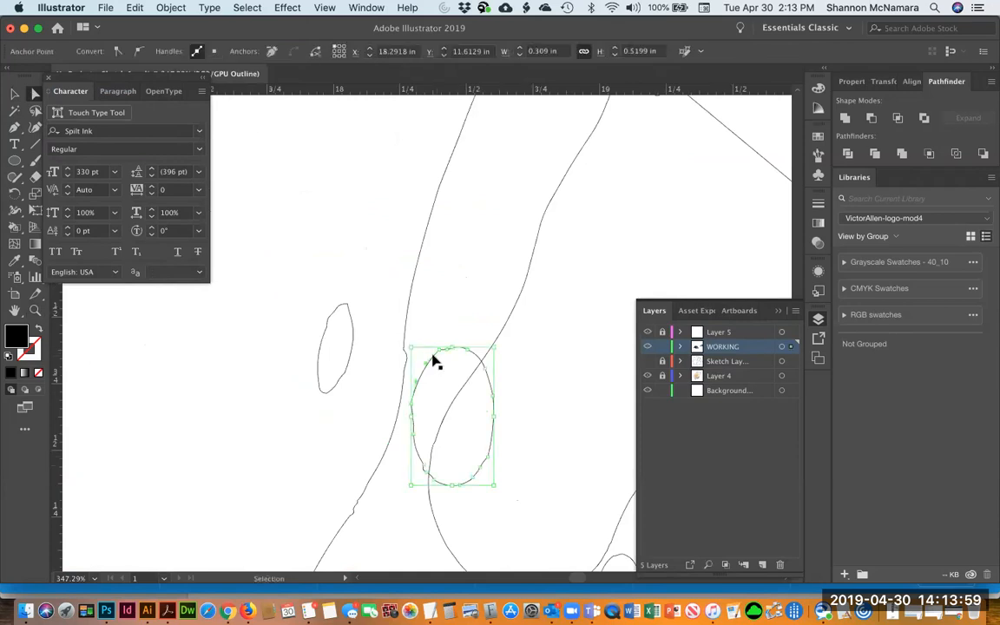
{"action": "key", "text": "a"}
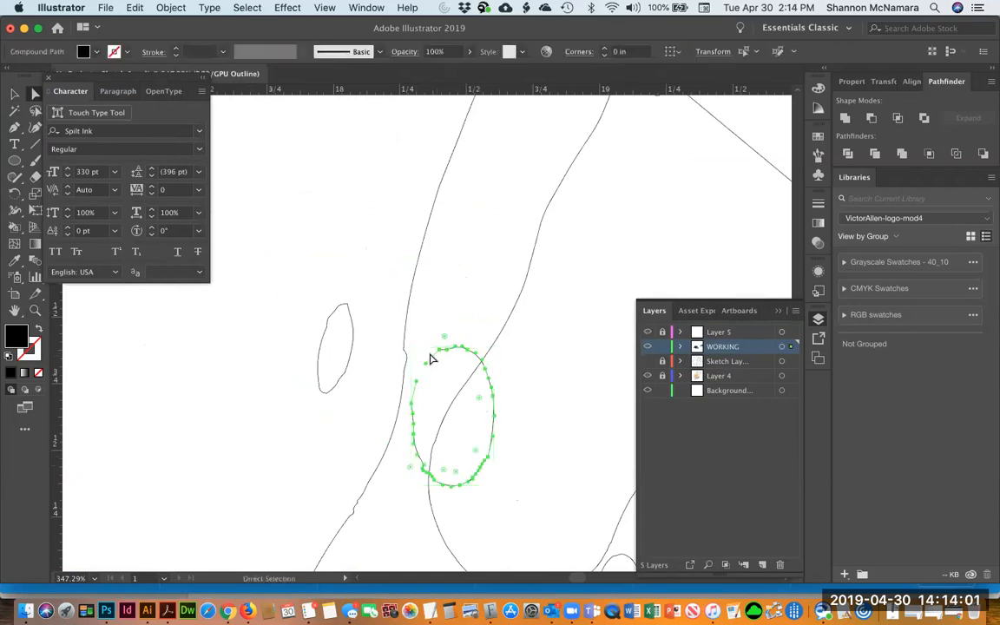
{"action": "left_click", "coordinate": [429, 329]}
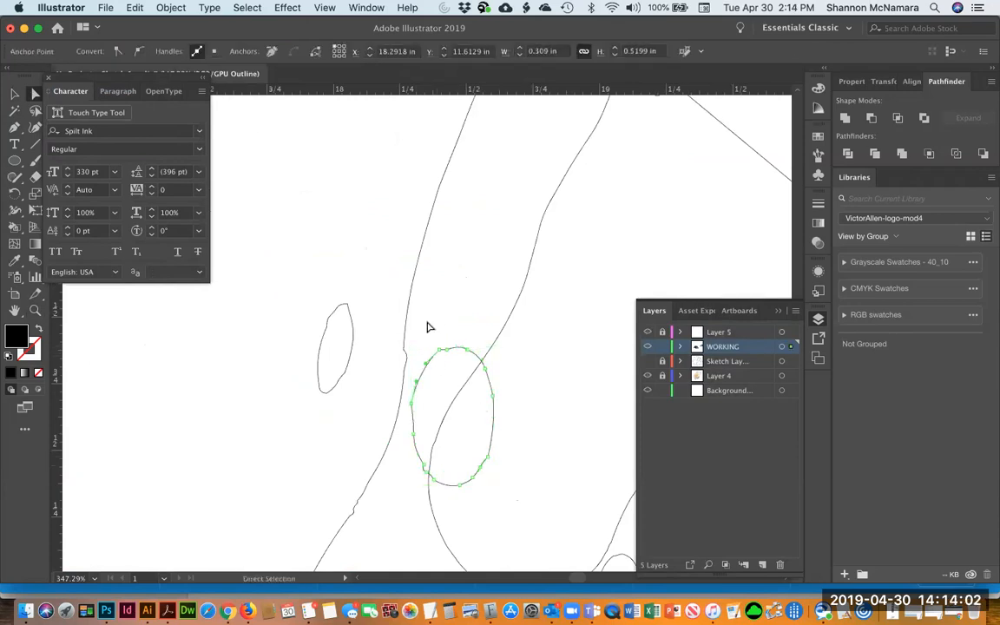
{"action": "left_click", "coordinate": [405, 365]}
{"action": "left_click", "coordinate": [414, 401]}
{"action": "left_click", "coordinate": [412, 405]}
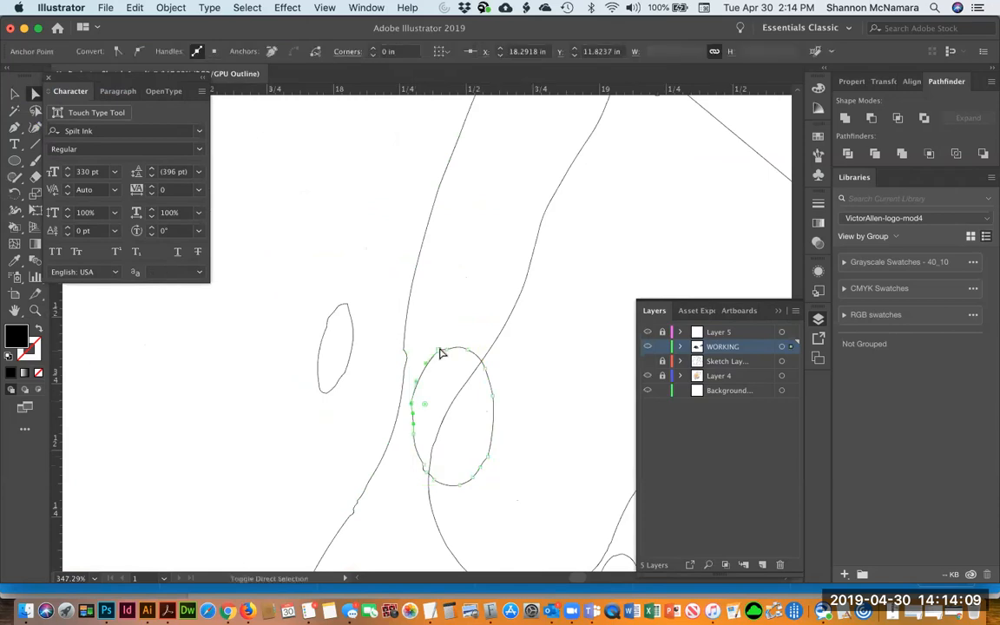
{"action": "left_click", "coordinate": [440, 350], "text": "shift"}
{"action": "left_click", "coordinate": [448, 350], "text": "shift"}
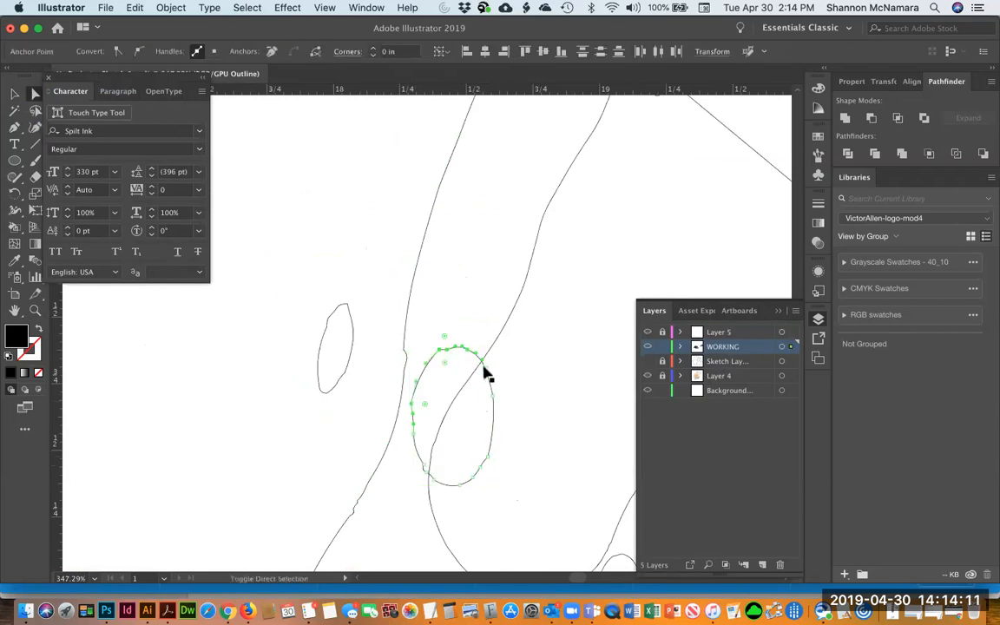
{"action": "left_click", "coordinate": [494, 402], "text": "shift"}
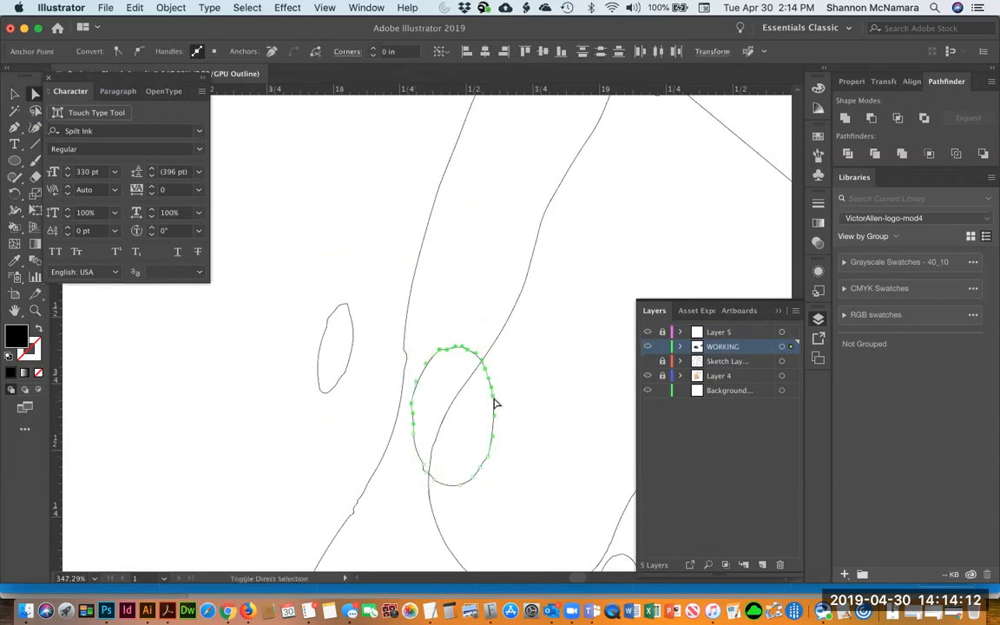
{"action": "left_click", "coordinate": [476, 478], "text": "shift"}
{"action": "left_click", "coordinate": [460, 486], "text": "shift"}
{"action": "left_click", "coordinate": [451, 486], "text": "shift"}
{"action": "left_click", "coordinate": [443, 484], "text": "shift"}
{"action": "left_click", "coordinate": [435, 481], "text": "shift"}
{"action": "left_click", "coordinate": [414, 440], "text": "shift"}
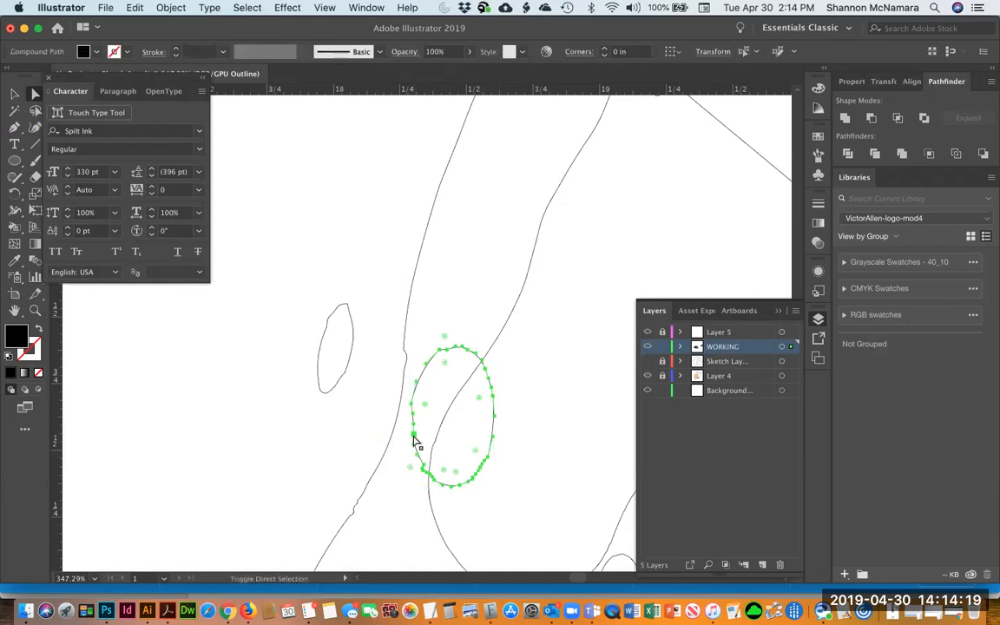
{"action": "key", "text": "Delete"}
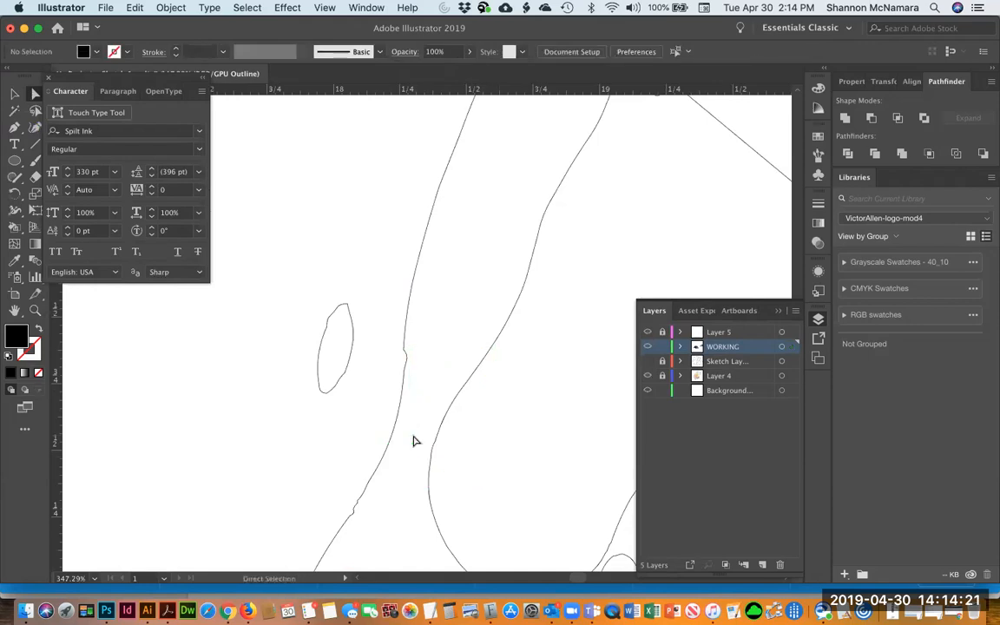
Undo the droplet deletion and move the droplet below the A's lower left
{"action": "key", "text": "super+1"}
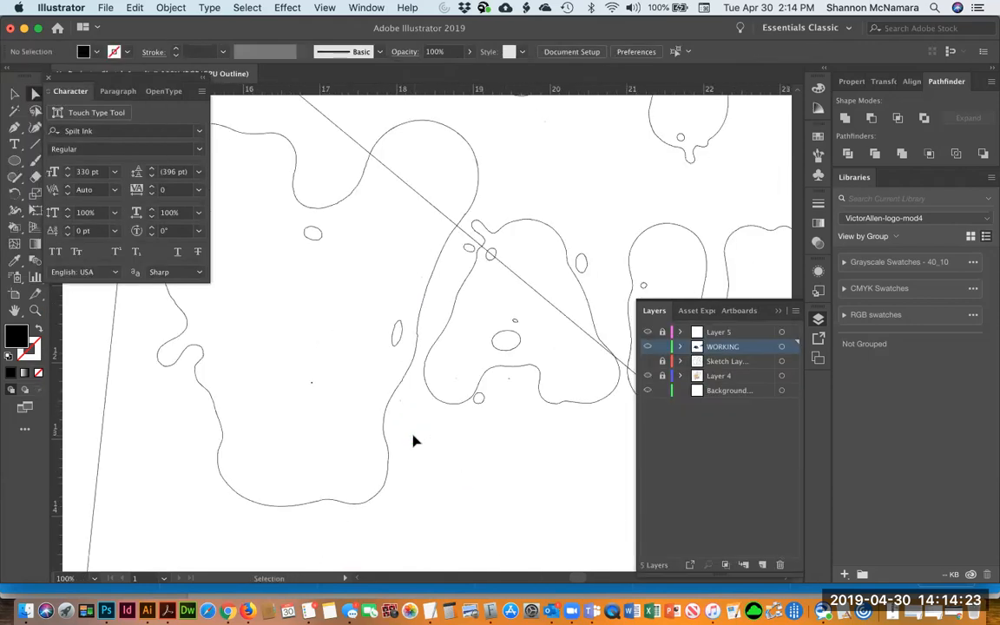
{"action": "key", "text": "super+z"}
{"action": "key", "text": "v"}
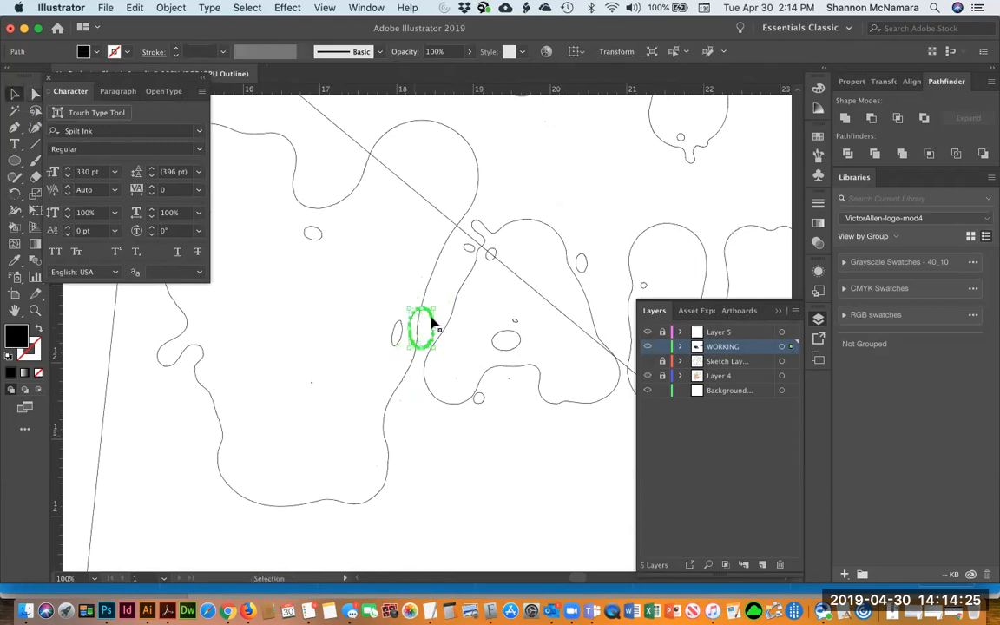
{"action": "left_click_drag", "start_coordinate": [431, 321], "coordinate": [355, 418]}
Move the H slightly upward inside the circle
{"action": "left_click", "coordinate": [460, 427]}
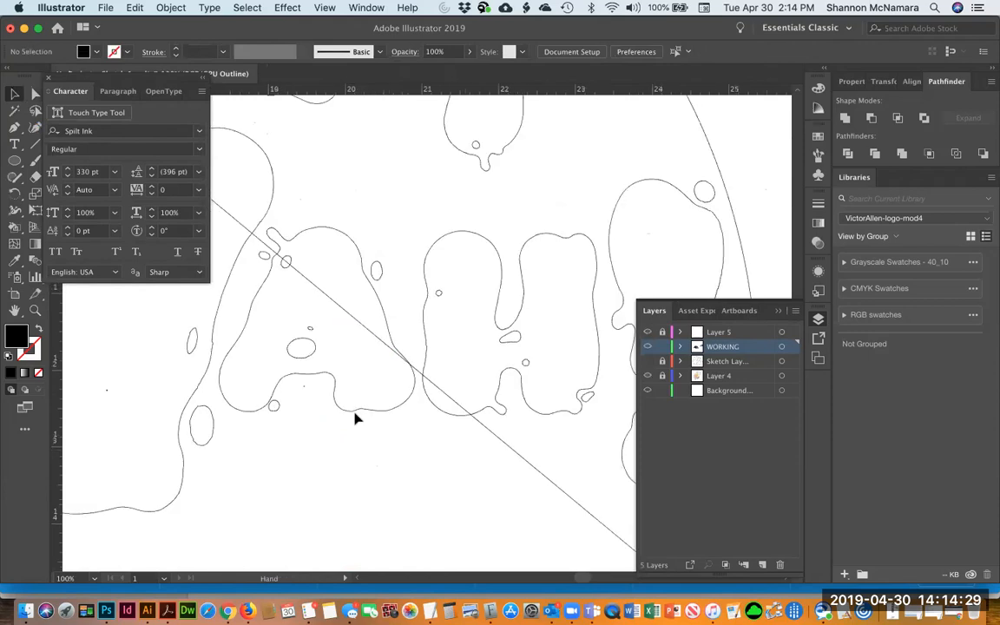
{"action": "left_click", "coordinate": [355, 418]}
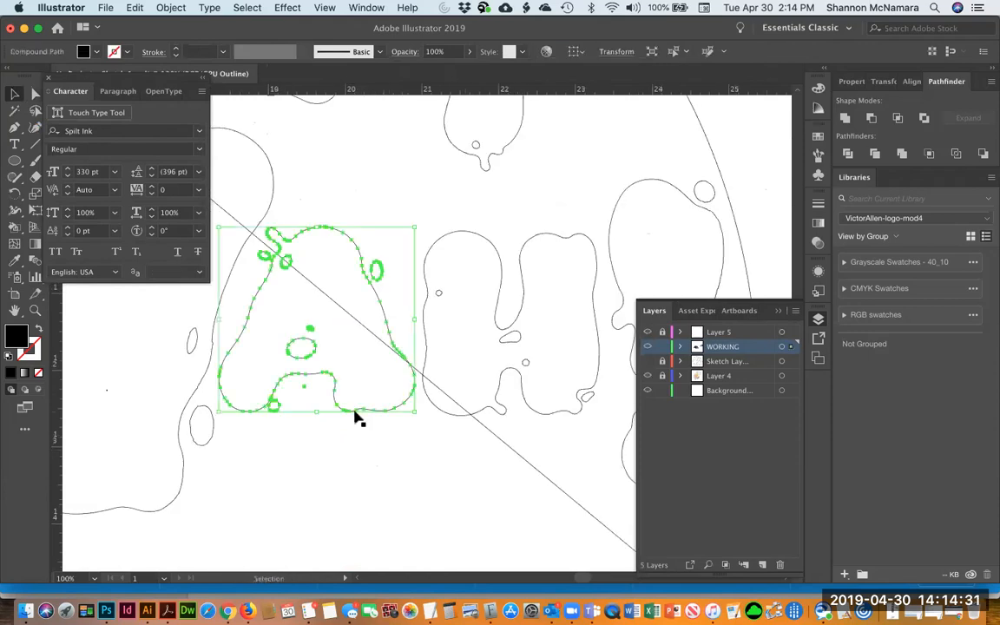
{"action": "key", "text": "super+minus"}
{"action": "key", "text": "super+minus"}
{"action": "key", "text": "super+minus"}
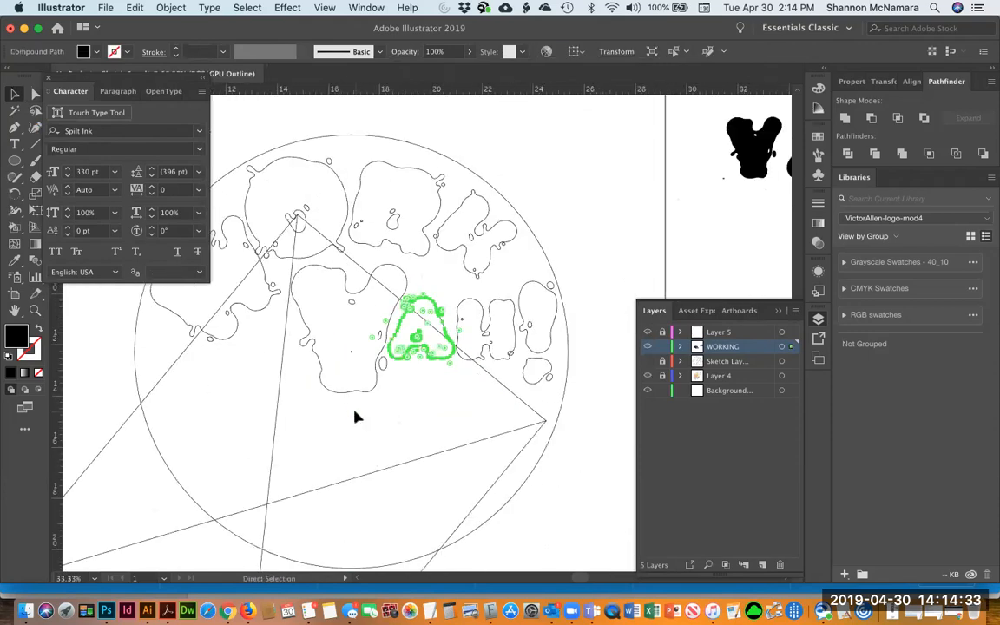
{"action": "left_click_drag", "start_coordinate": [375, 411], "coordinate": [438, 400]}
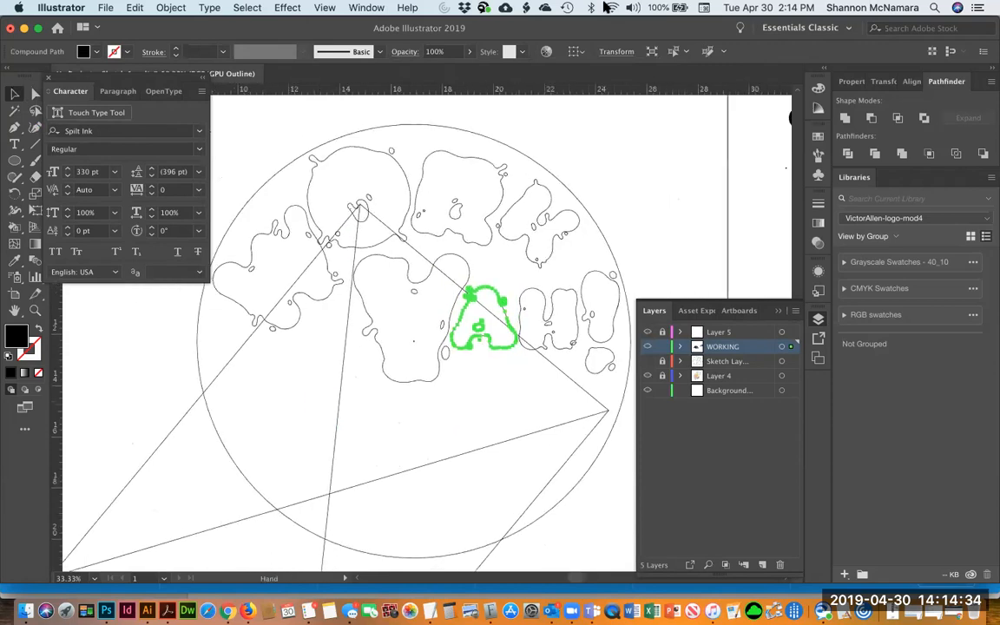
{"action": "left_click", "coordinate": [592, 187]}
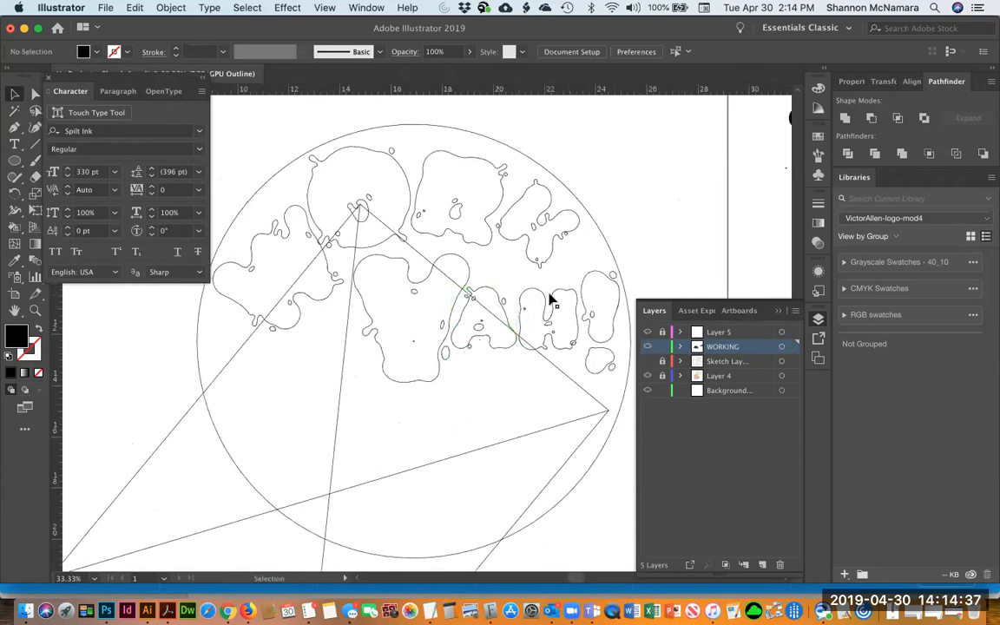
{"action": "left_click", "coordinate": [536, 293]}
{"action": "left_click_drag", "start_coordinate": [548, 291], "coordinate": [549, 274]}
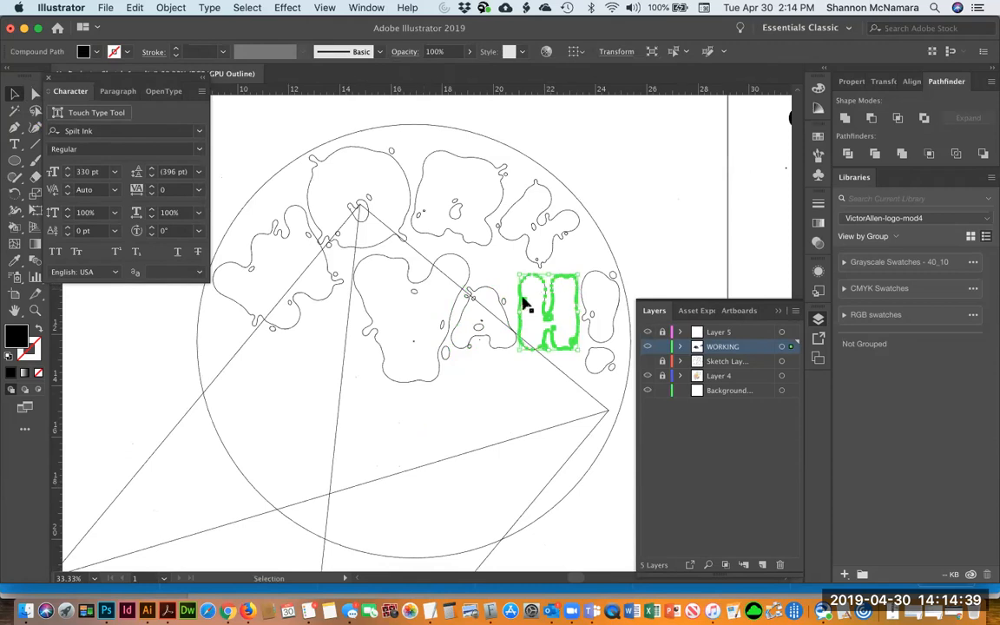
{"action": "left_click", "coordinate": [611, 208]}
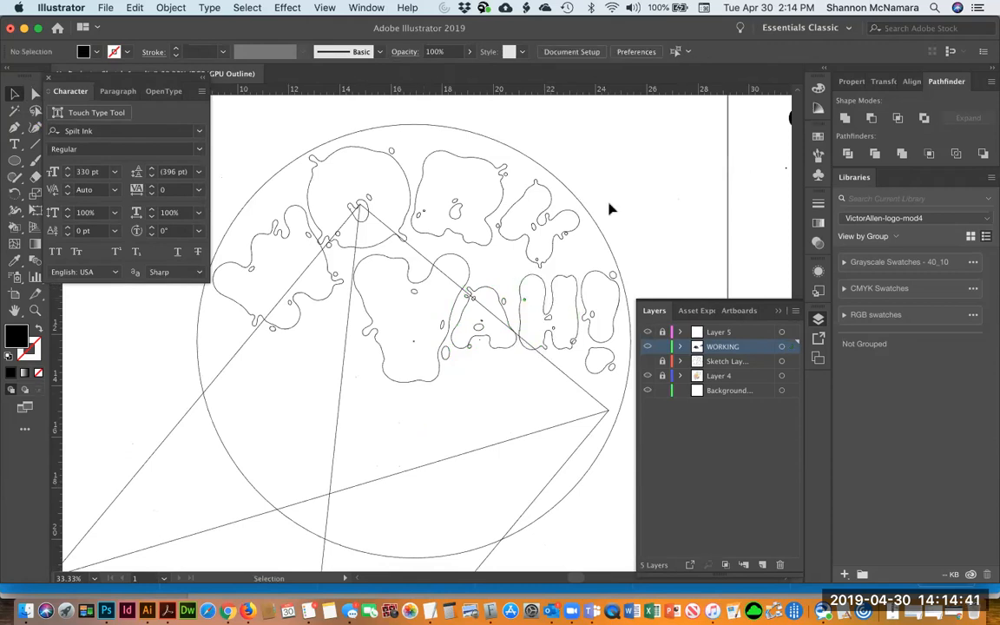
Nudge the anchor points of the H's upper left corner up and to the left
{"action": "key", "text": "z"}
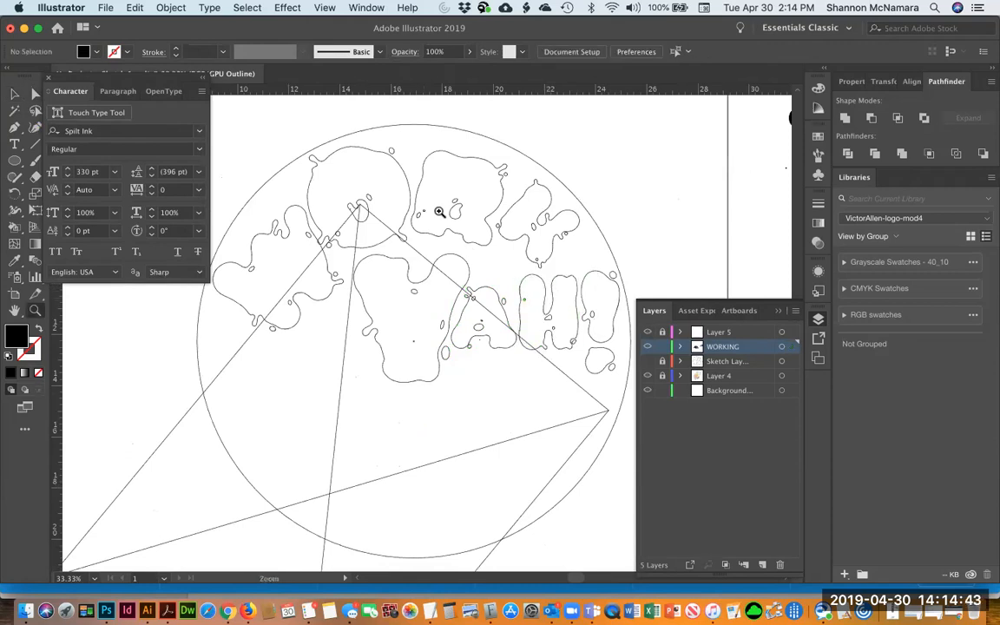
{"action": "left_click_drag", "start_coordinate": [547, 339], "coordinate": [588, 401]}
{"action": "key", "text": "a"}
{"action": "left_click", "coordinate": [441, 260]}
{"action": "left_click", "coordinate": [414, 235]}
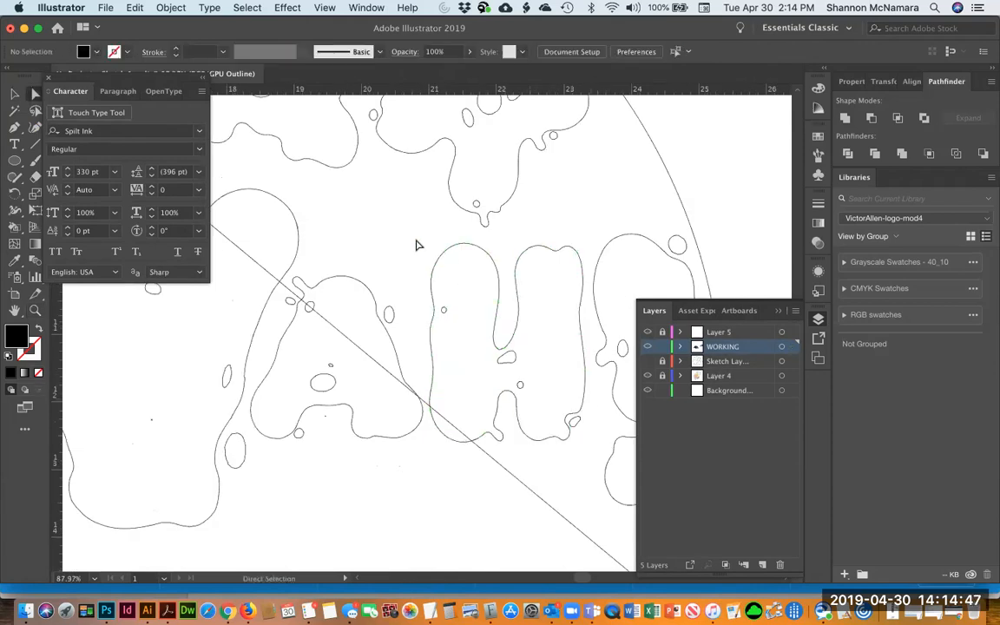
{"action": "left_click", "coordinate": [441, 255]}
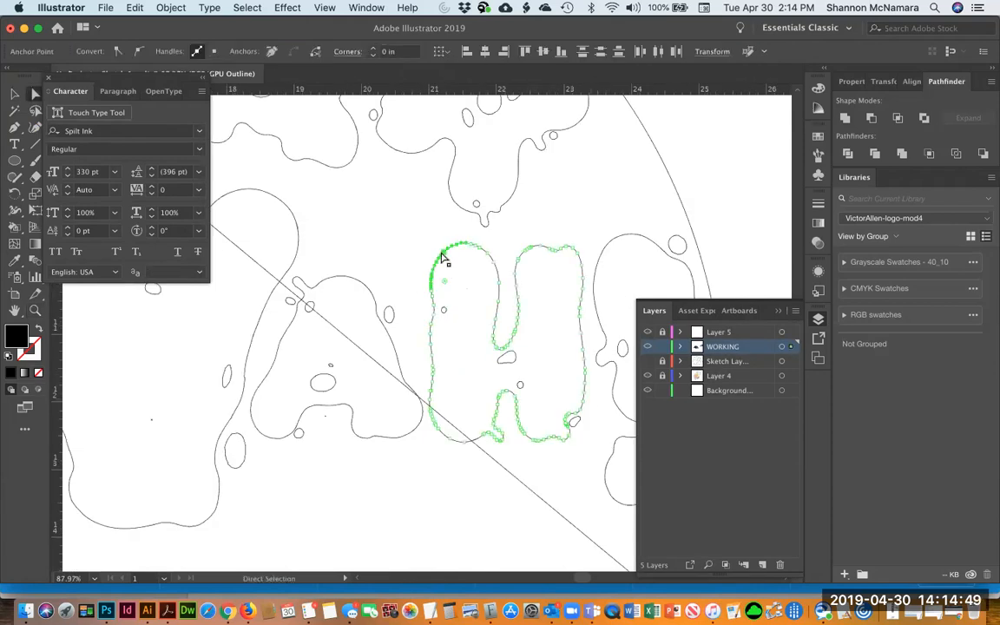
{"action": "key", "text": "Left"}
{"action": "key", "text": "Up"}
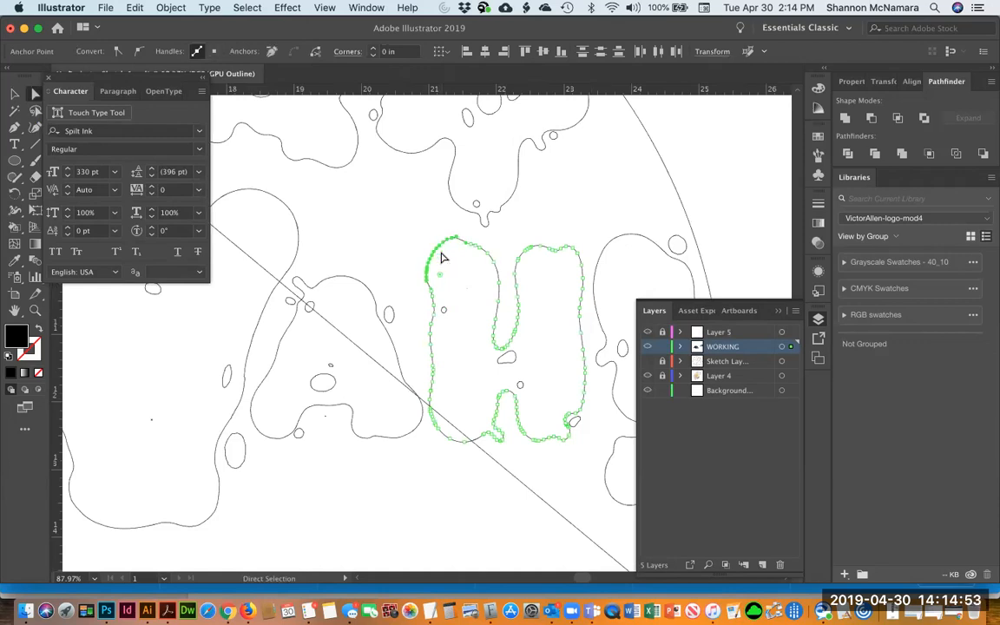
{"action": "key", "text": "Left"}
{"action": "left_click", "coordinate": [519, 476]}
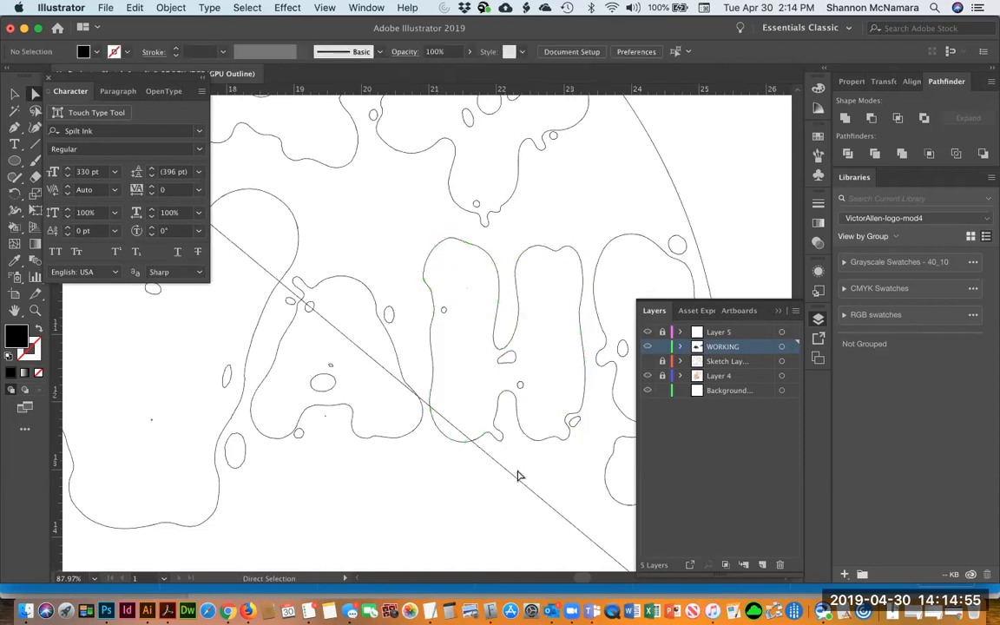
Move the loose ink droplet up into the gap between the tops of the A and H
{"action": "scroll", "coordinate": [500, 388], "scroll_direction": "left", "scroll_amount": 5}
{"action": "key", "text": "v"}
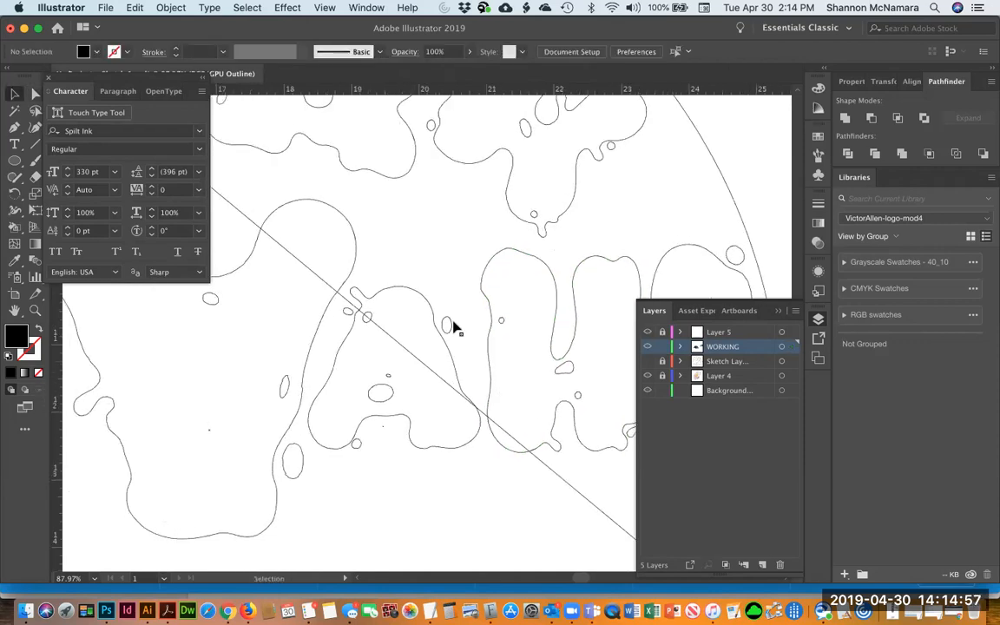
{"action": "left_click", "coordinate": [448, 327]}
{"action": "left_click", "coordinate": [294, 461]}
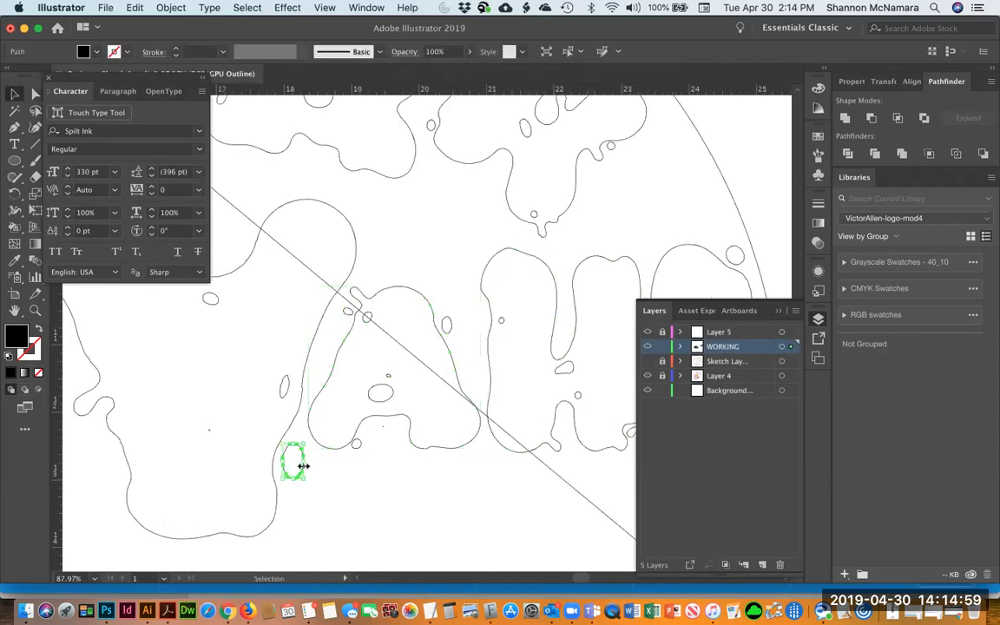
{"action": "left_click_drag", "start_coordinate": [287, 455], "coordinate": [468, 282]}
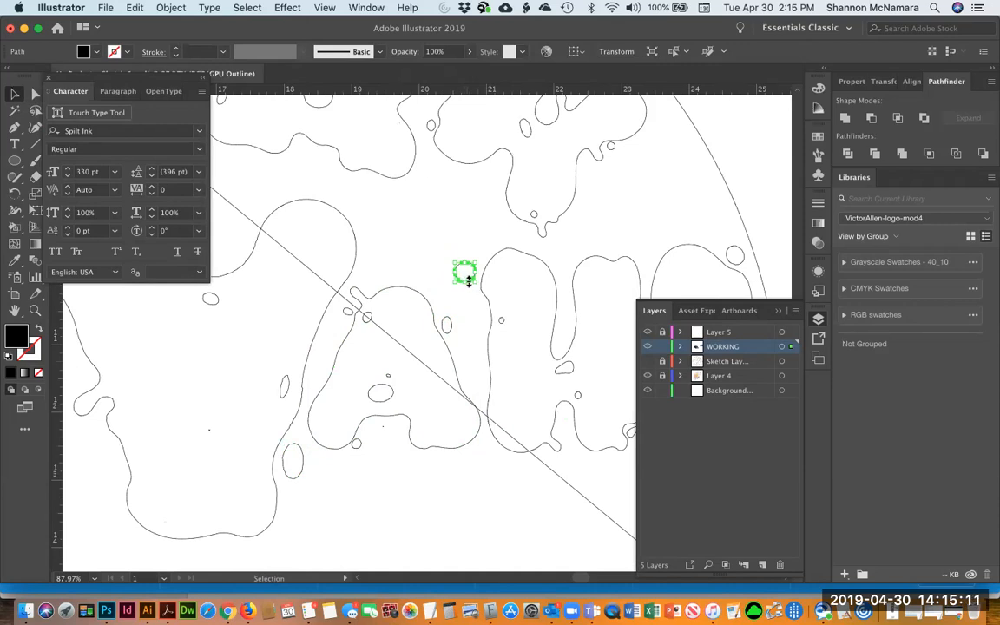
Duplicate the YAH! text line into the circle beneath the existing lettering and retype it as MAMA
{"action": "left_click", "coordinate": [474, 247]}
{"action": "scroll", "coordinate": [396, 358], "scroll_direction": "right", "scroll_amount": 5}
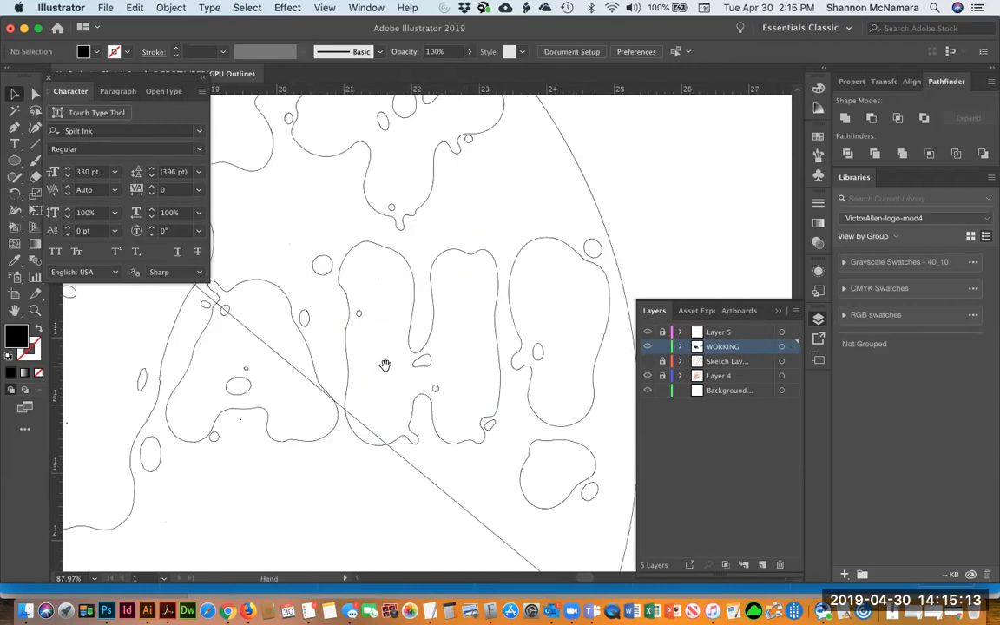
{"action": "left_click_drag", "start_coordinate": [458, 423], "coordinate": [540, 395]}
{"action": "key", "text": "super+minus"}
{"action": "key", "text": "super+minus"}
{"action": "key", "text": "super+minus"}
{"action": "key", "text": "super+minus"}
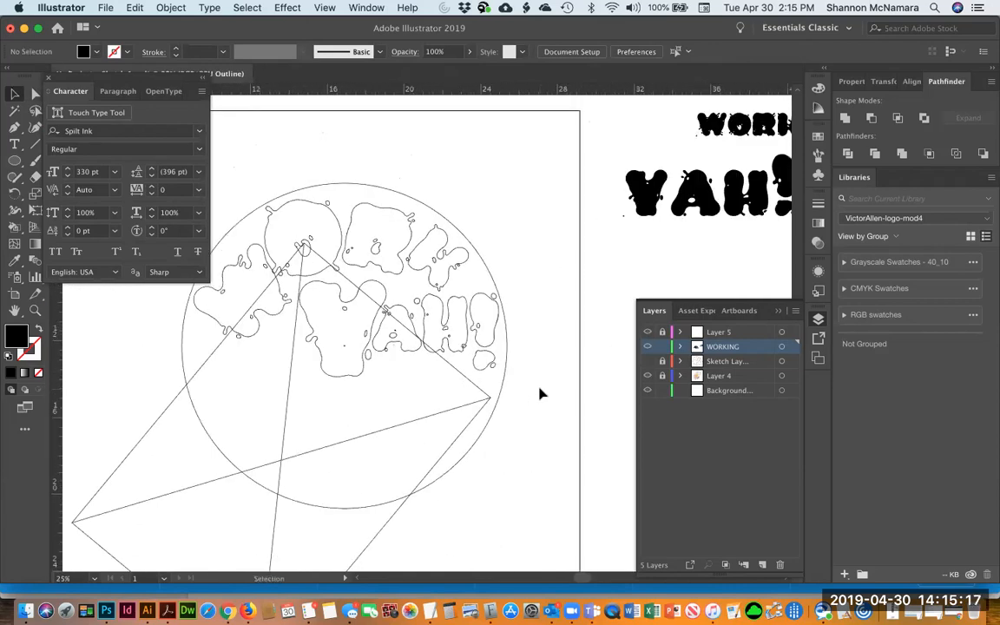
{"action": "key", "text": "super+y"}
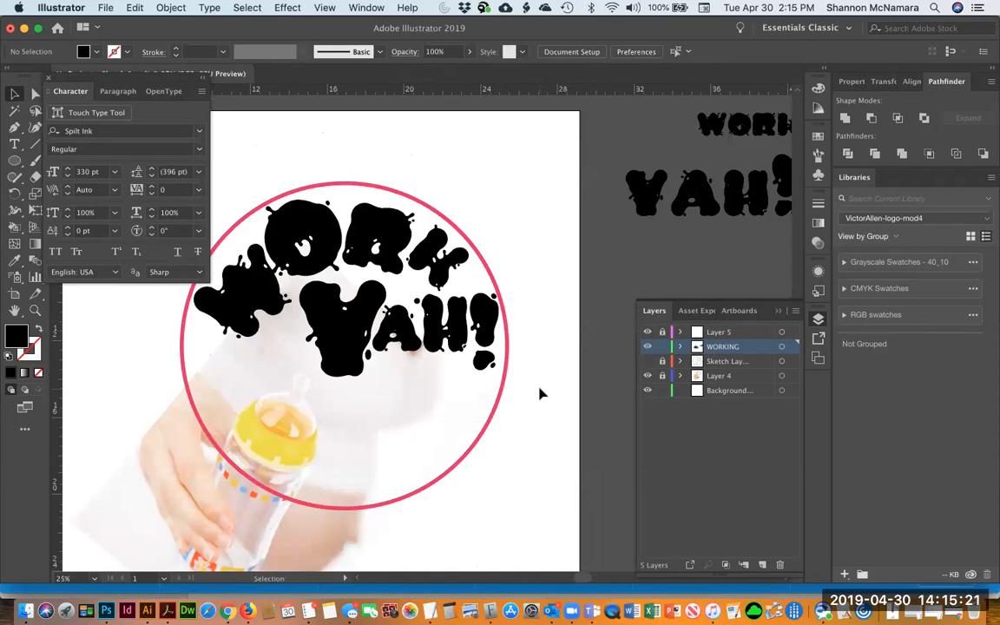
{"action": "left_click", "coordinate": [705, 193]}
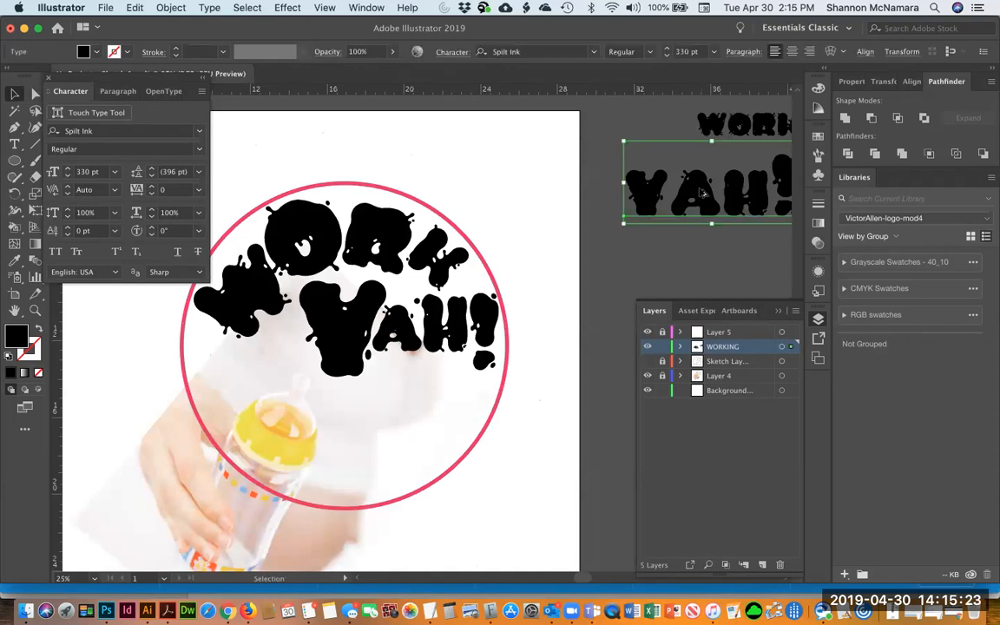
{"action": "left_click_drag", "start_coordinate": [705, 184], "coordinate": [284, 406]}
{"action": "key", "text": "t"}
{"action": "triple_click", "coordinate": [284, 400]}
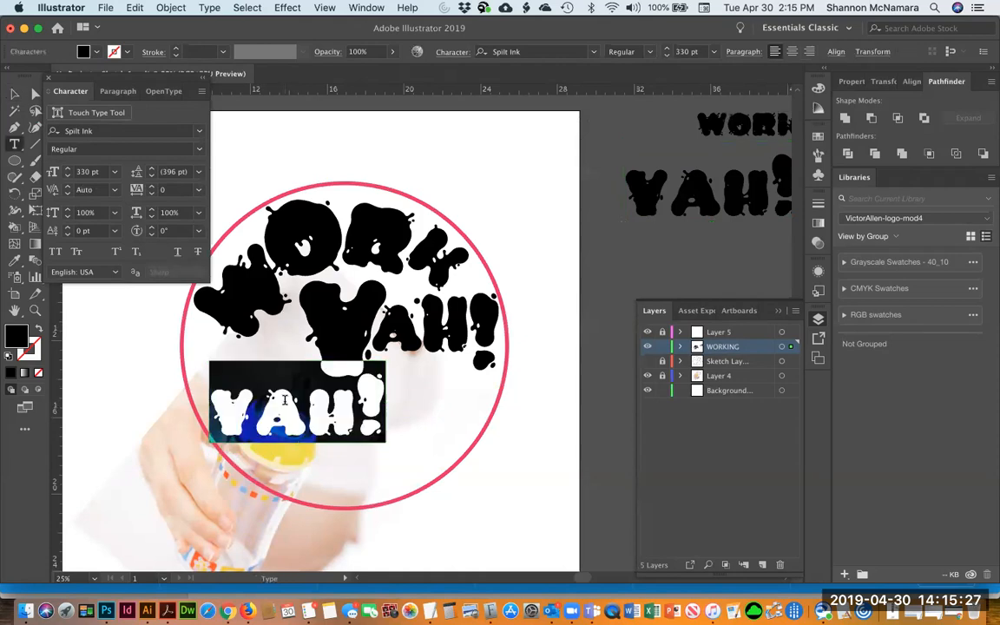
{"action": "type", "text": "MAMA"}
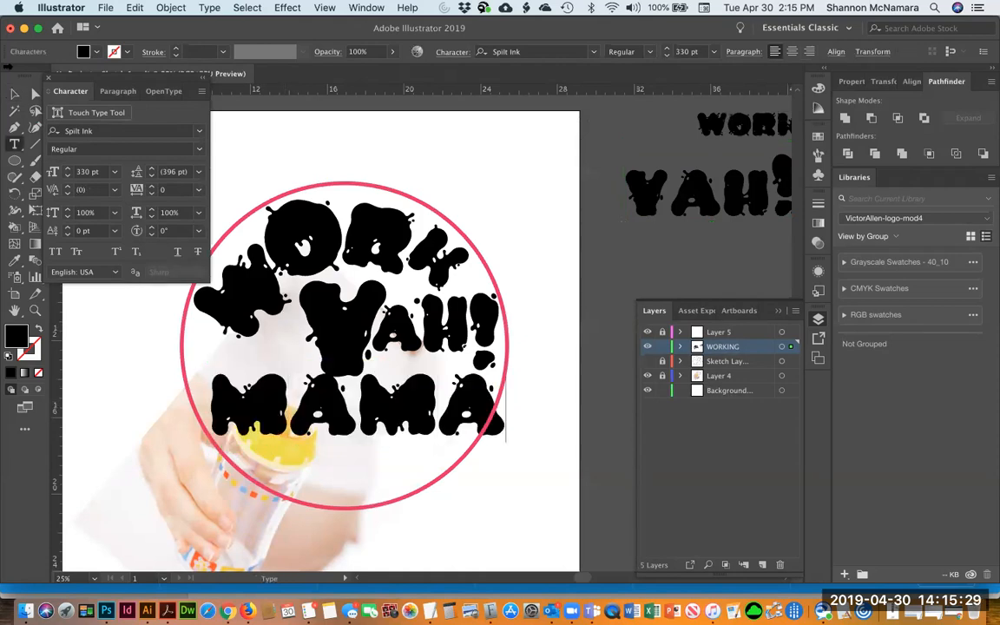
Copy the MAMA line out onto the pasteboard as a spare, then reselect the MAMA inside the circle
{"action": "left_click", "coordinate": [16, 93]}
{"action": "left_click_drag", "start_coordinate": [418, 420], "coordinate": [672, 205]}
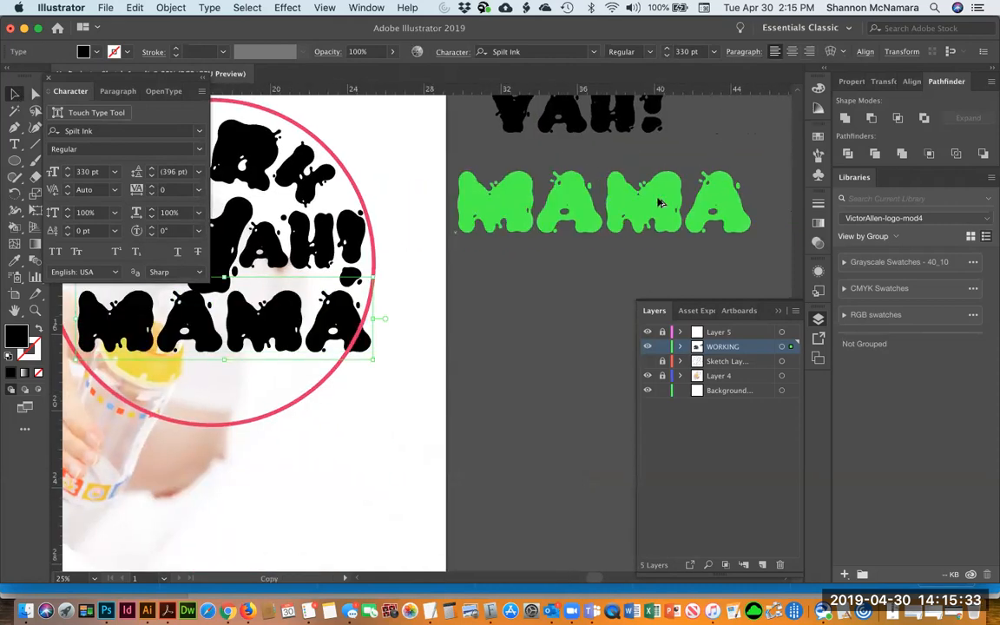
{"action": "scroll", "coordinate": [535, 384], "scroll_direction": "left", "scroll_amount": 10}
{"action": "left_click", "coordinate": [533, 337]}
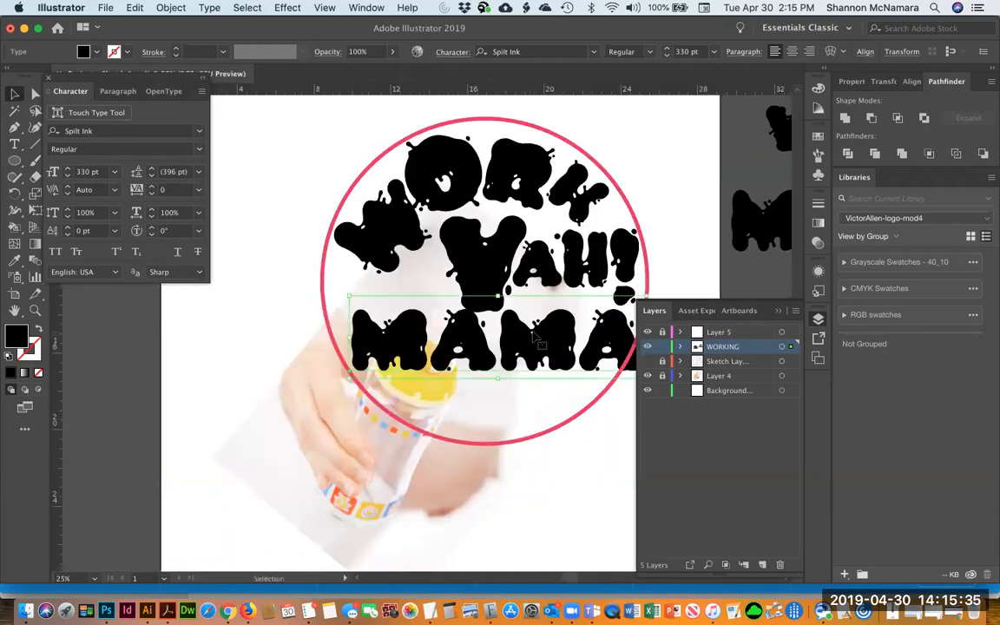
{"action": "left_click_drag", "start_coordinate": [610, 500], "coordinate": [473, 503]}
{"action": "left_click", "coordinate": [473, 504]}
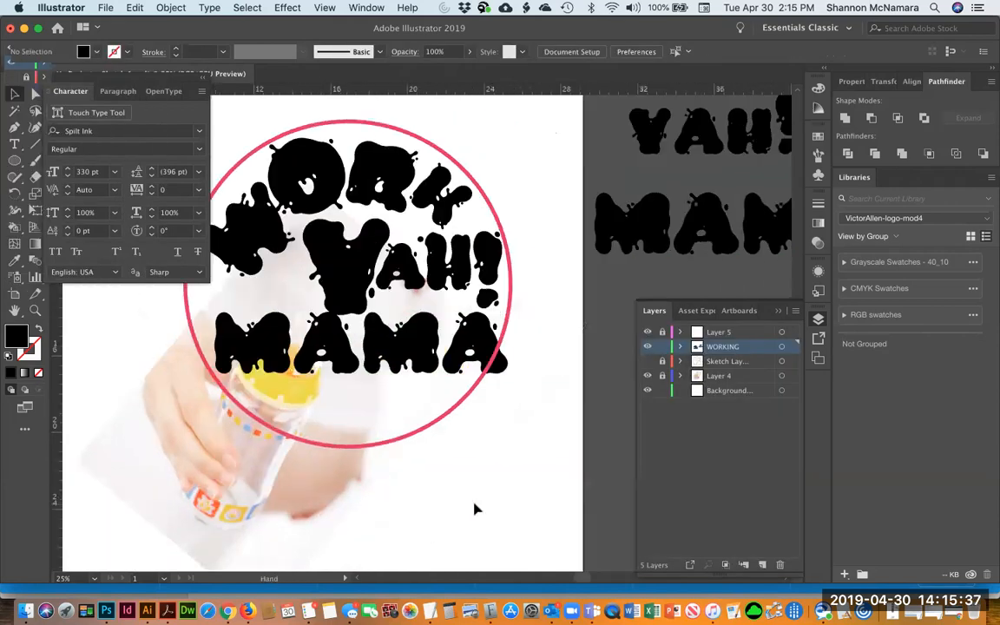
Pull the MAMA letters apart, moving the first M, the first A and the second M to separate spots in the circle
{"action": "left_click_drag", "start_coordinate": [249, 341], "coordinate": [227, 307]}
{"action": "key", "text": "super+shift+a"}
{"action": "left_click_drag", "start_coordinate": [314, 327], "coordinate": [361, 376]}
{"action": "left_click_drag", "start_coordinate": [413, 324], "coordinate": [461, 343]}
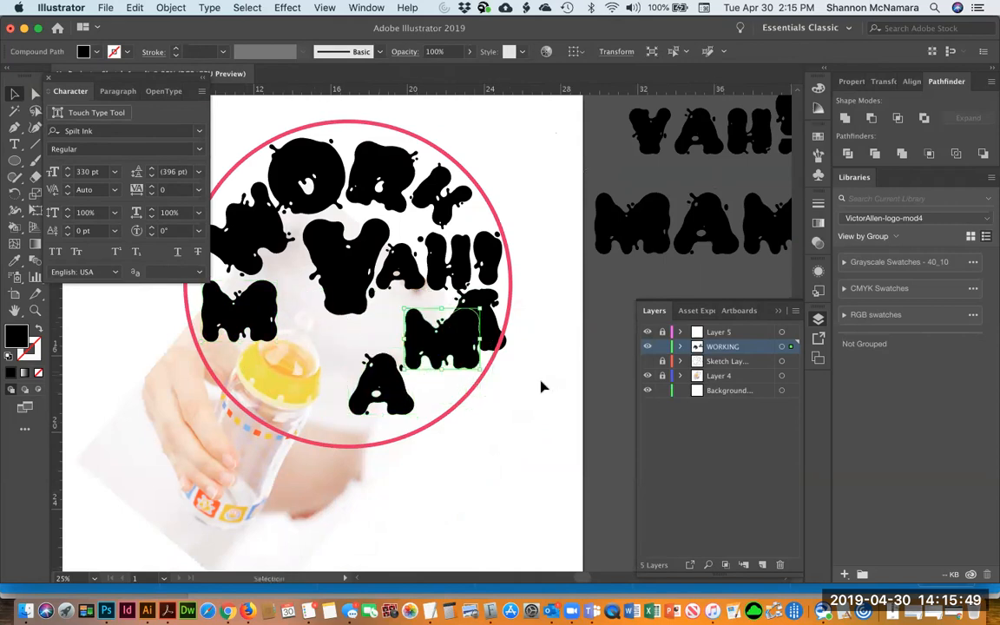
{"action": "left_click_drag", "start_coordinate": [242, 307], "coordinate": [352, 347]}
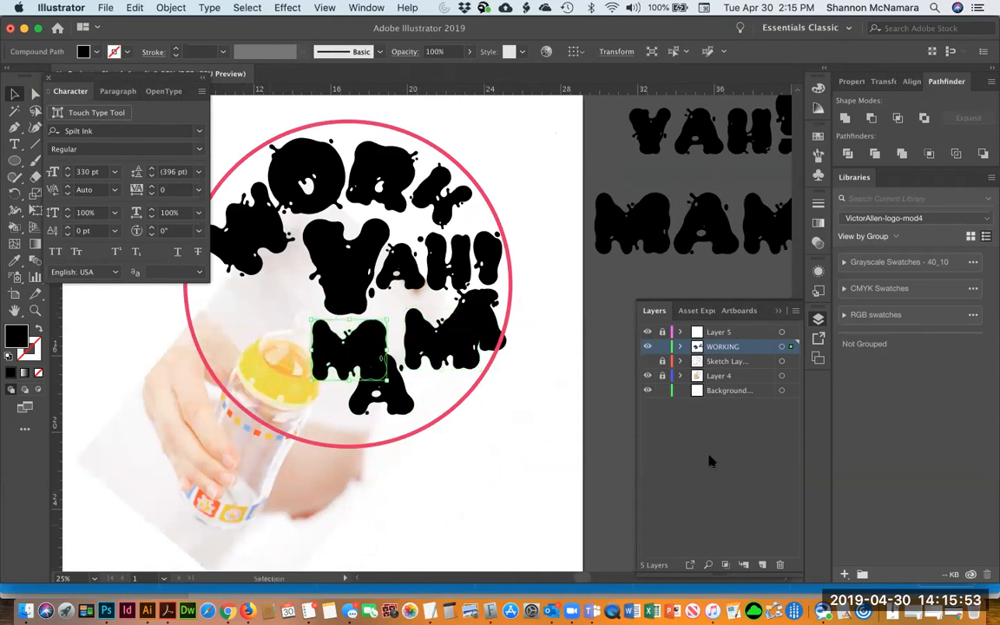
Select the baby bottle photo on Layer 4 and reposition and free-transform it behind the lettering
{"action": "left_click", "coordinate": [710, 379]}
{"action": "left_click", "coordinate": [662, 379]}
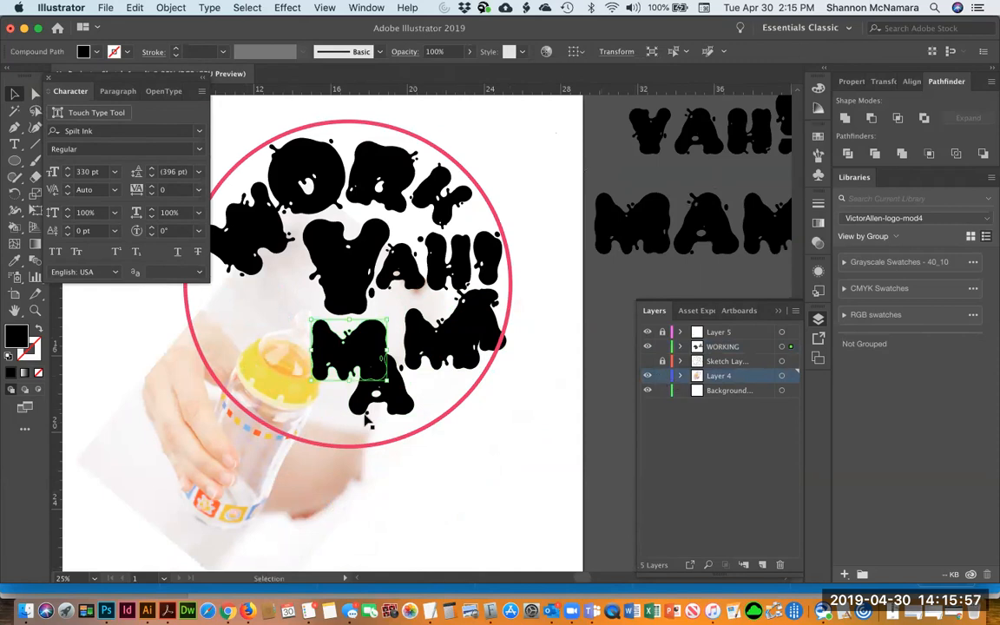
{"action": "left_click", "coordinate": [216, 476]}
{"action": "mouse_move", "coordinate": [223, 470]}
{"action": "left_mouse_down"}
{"action": "mouse_move", "coordinate": [207, 449]}
{"action": "mouse_move", "coordinate": [217, 477]}
{"action": "mouse_move", "coordinate": [239, 472]}
{"action": "left_mouse_up"}
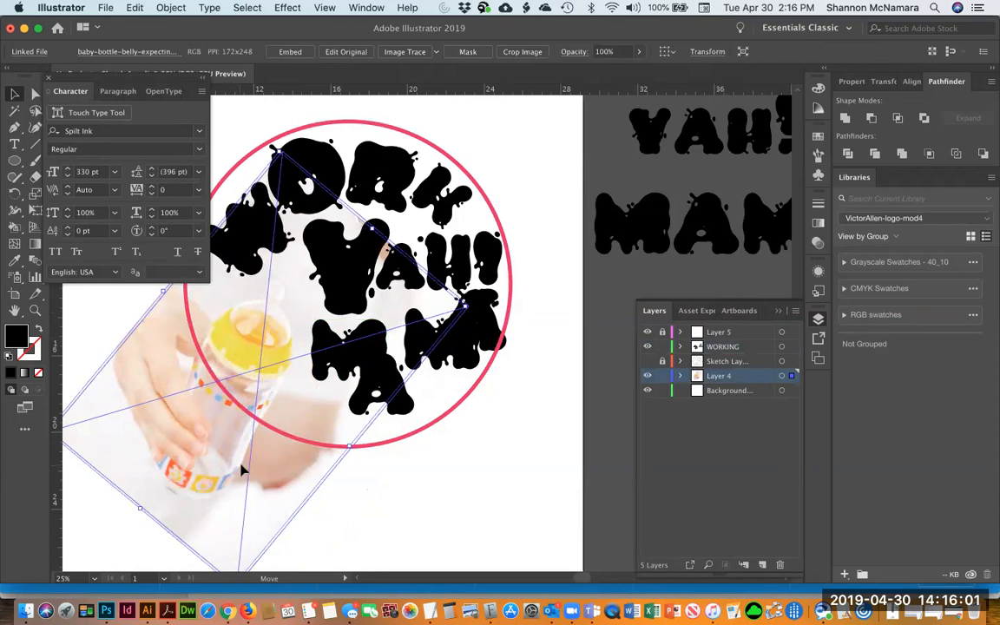
{"action": "key", "text": "e"}
{"action": "left_click_drag", "start_coordinate": [510, 271], "coordinate": [518, 297]}
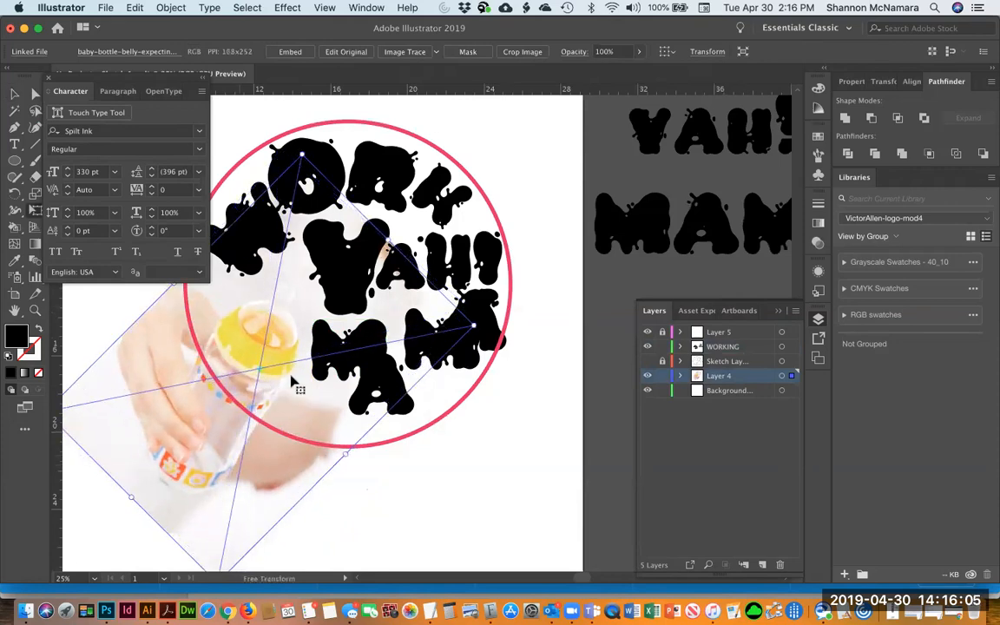
{"action": "mouse_move", "coordinate": [208, 427]}
{"action": "left_mouse_down"}
{"action": "mouse_move", "coordinate": [212, 417]}
{"action": "mouse_move", "coordinate": [202, 423]}
{"action": "left_mouse_up"}
{"action": "left_click_drag", "start_coordinate": [491, 314], "coordinate": [482, 356]}
{"action": "key", "text": "v"}
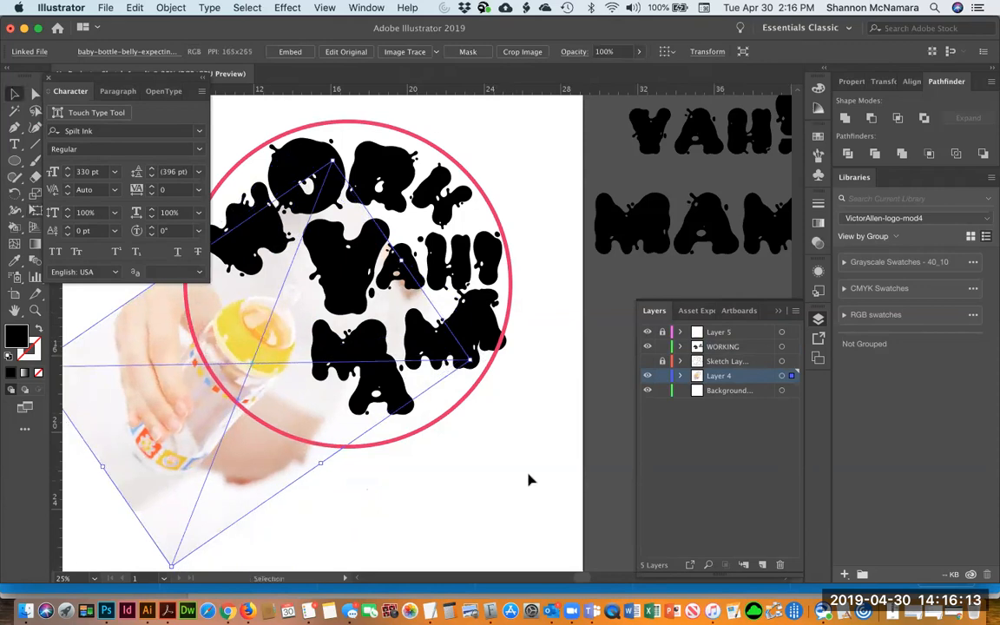
Nudge the first M and the first A into position just below YAH!
{"action": "left_click", "coordinate": [529, 477]}
{"action": "left_click", "coordinate": [327, 339]}
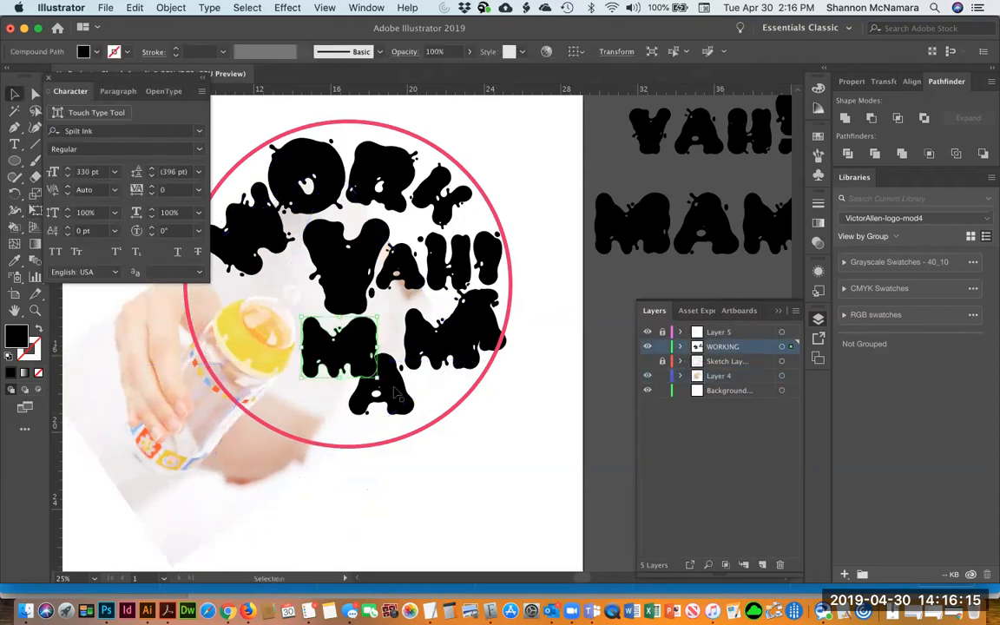
{"action": "mouse_move", "coordinate": [344, 356]}
{"action": "left_mouse_down"}
{"action": "mouse_move", "coordinate": [332, 401]}
{"action": "mouse_move", "coordinate": [336, 358]}
{"action": "left_mouse_up"}
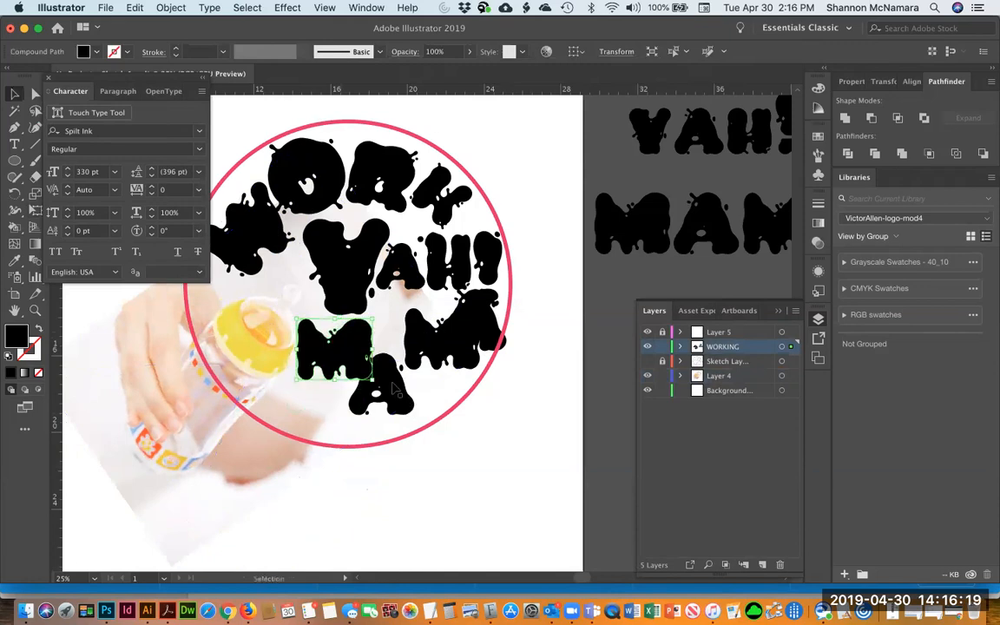
{"action": "left_click_drag", "start_coordinate": [395, 390], "coordinate": [414, 406]}
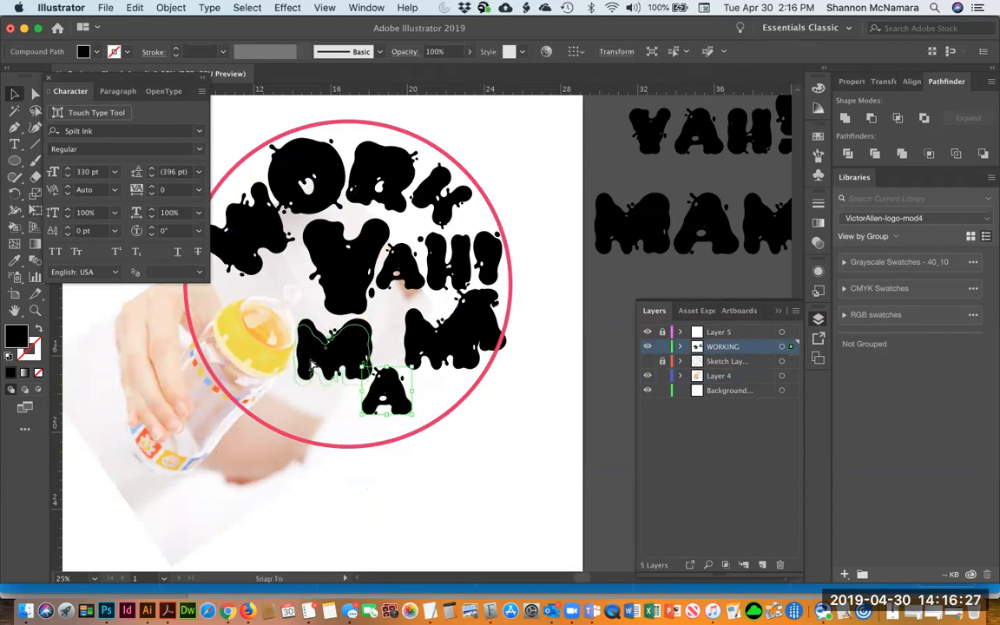
{"action": "left_click", "coordinate": [317, 356]}
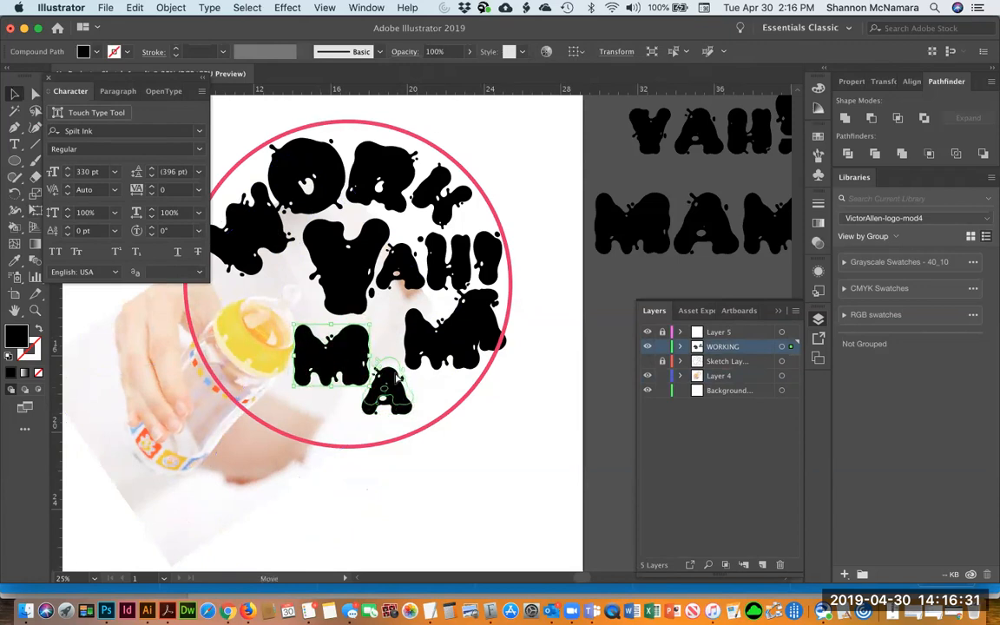
{"action": "left_click_drag", "start_coordinate": [396, 379], "coordinate": [392, 382]}
Move the second M and last A out of the circle, then bring the M back up beside the first A
{"action": "left_click_drag", "start_coordinate": [438, 344], "coordinate": [469, 515]}
{"action": "left_click_drag", "start_coordinate": [473, 325], "coordinate": [522, 427]}
{"action": "left_click", "coordinate": [391, 369]}
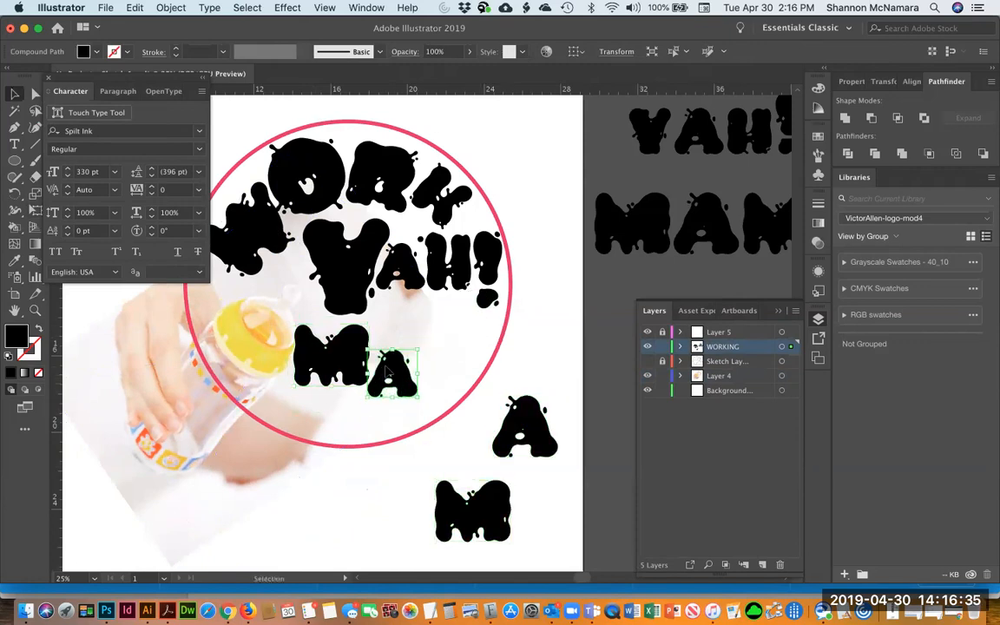
{"action": "left_click", "coordinate": [490, 514]}
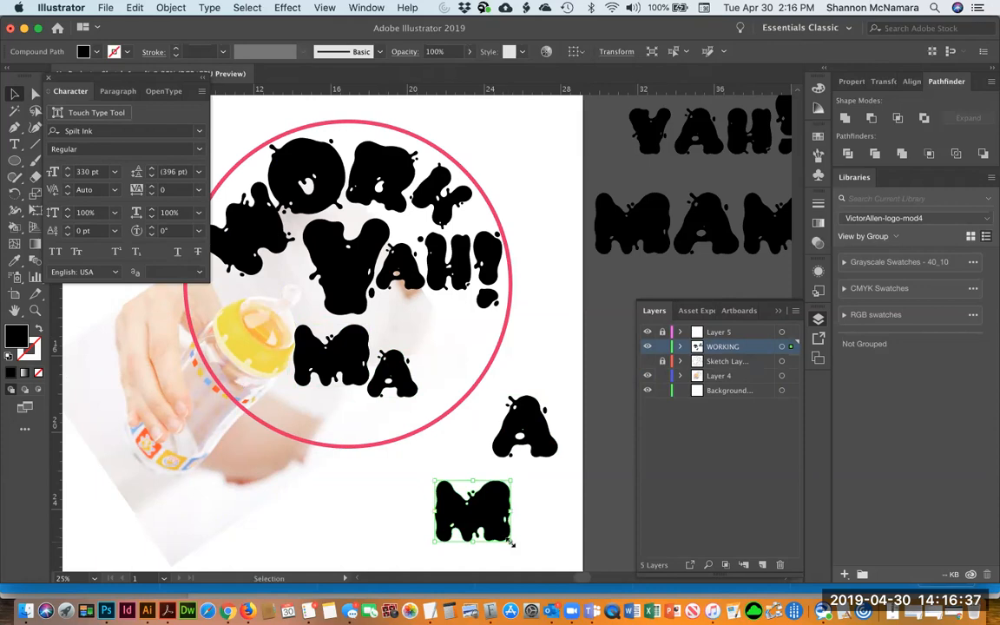
{"action": "left_click_drag", "start_coordinate": [497, 519], "coordinate": [464, 354]}
Duplicate the A, rearrange the M and A letters across the circle's lower half, and delete the spare A
{"action": "left_click", "coordinate": [391, 369]}
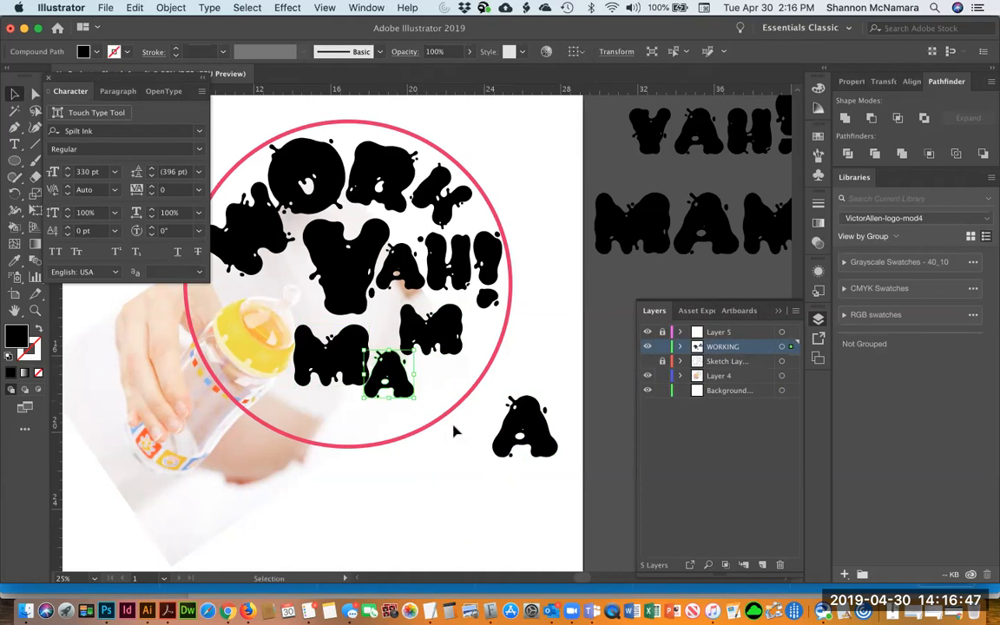
{"action": "left_click", "coordinate": [524, 420]}
{"action": "left_click_drag", "start_coordinate": [390, 372], "coordinate": [480, 351]}
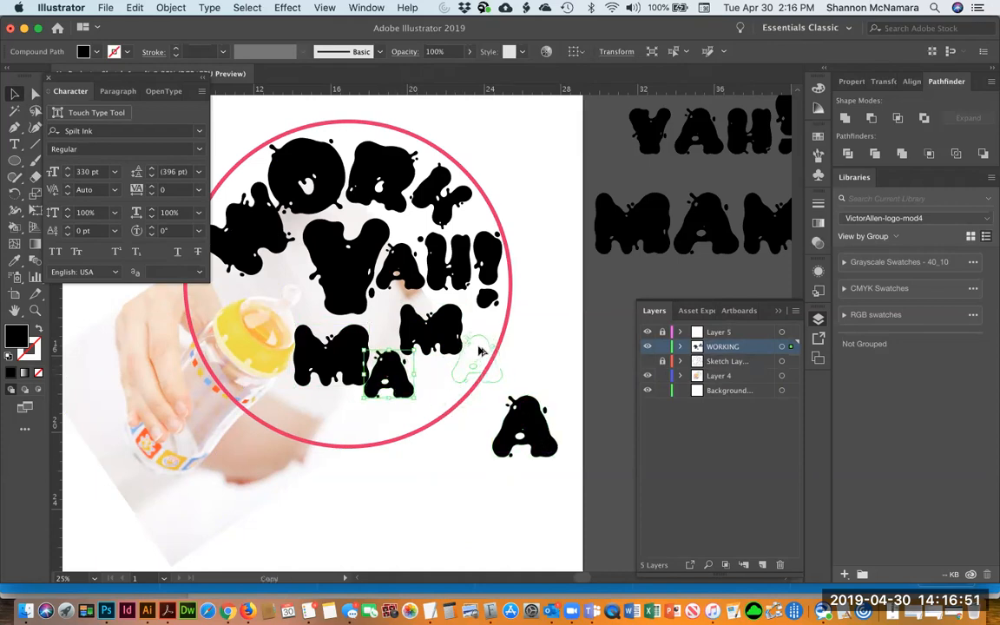
{"action": "left_click", "coordinate": [317, 343]}
{"action": "mouse_move", "coordinate": [328, 350]}
{"action": "left_mouse_down"}
{"action": "mouse_move", "coordinate": [311, 338]}
{"action": "mouse_move", "coordinate": [320, 343]}
{"action": "left_mouse_up"}
{"action": "left_click", "coordinate": [404, 375]}
{"action": "left_click_drag", "start_coordinate": [397, 373], "coordinate": [418, 458]}
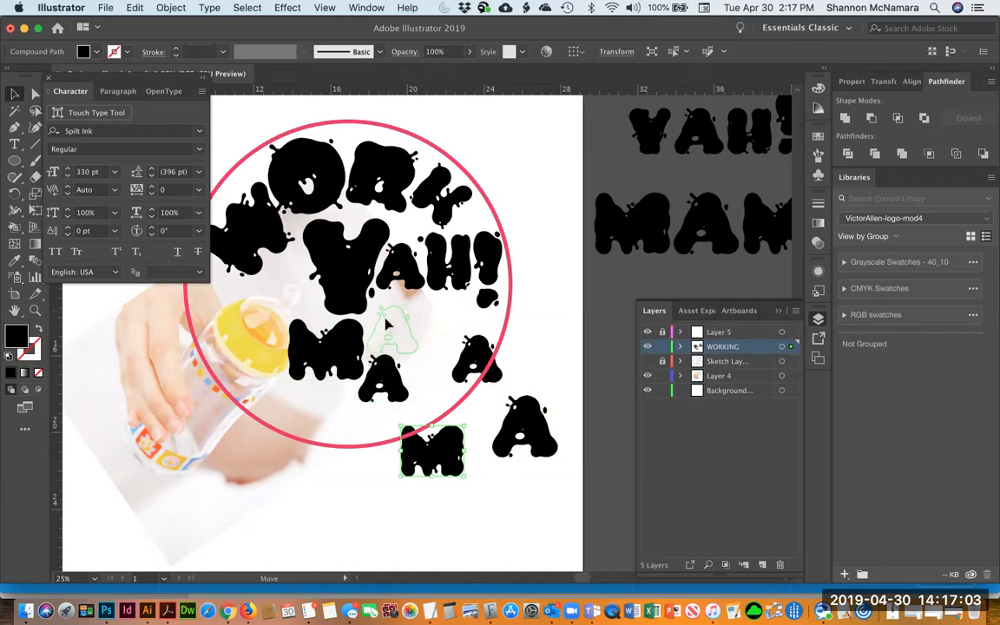
{"action": "left_click_drag", "start_coordinate": [400, 326], "coordinate": [455, 343]}
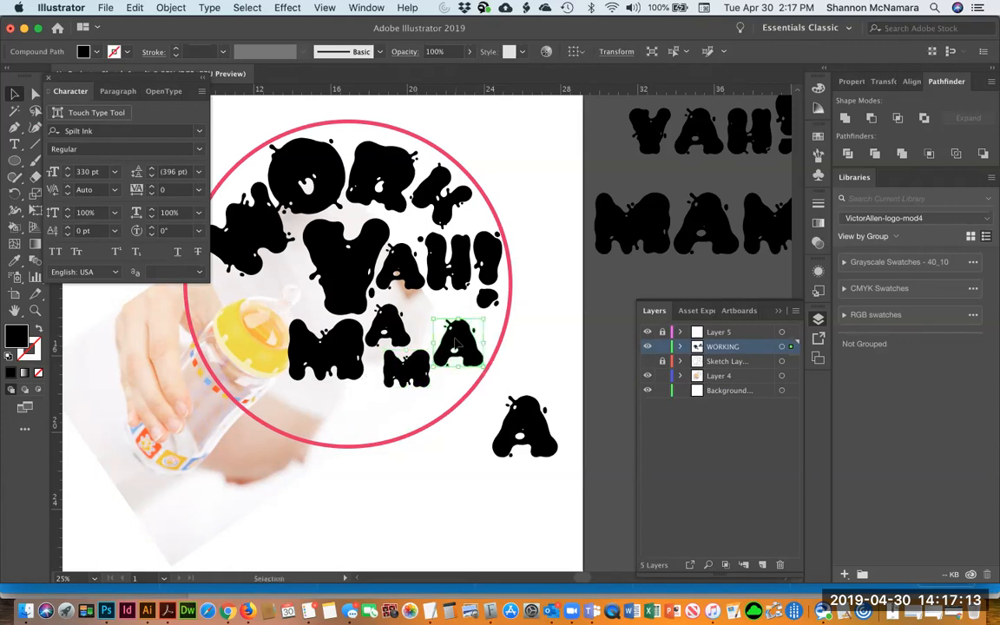
{"action": "left_click_drag", "start_coordinate": [513, 313], "coordinate": [494, 296]}
{"action": "left_click_drag", "start_coordinate": [449, 343], "coordinate": [441, 343]}
{"action": "left_click", "coordinate": [531, 369]}
{"action": "left_click", "coordinate": [525, 426]}
{"action": "key", "text": "Delete"}
Arrange the M, A, M letters along the circle's lower edge and rotate the second M to follow the curve
{"action": "left_click_drag", "start_coordinate": [513, 426], "coordinate": [543, 455]}
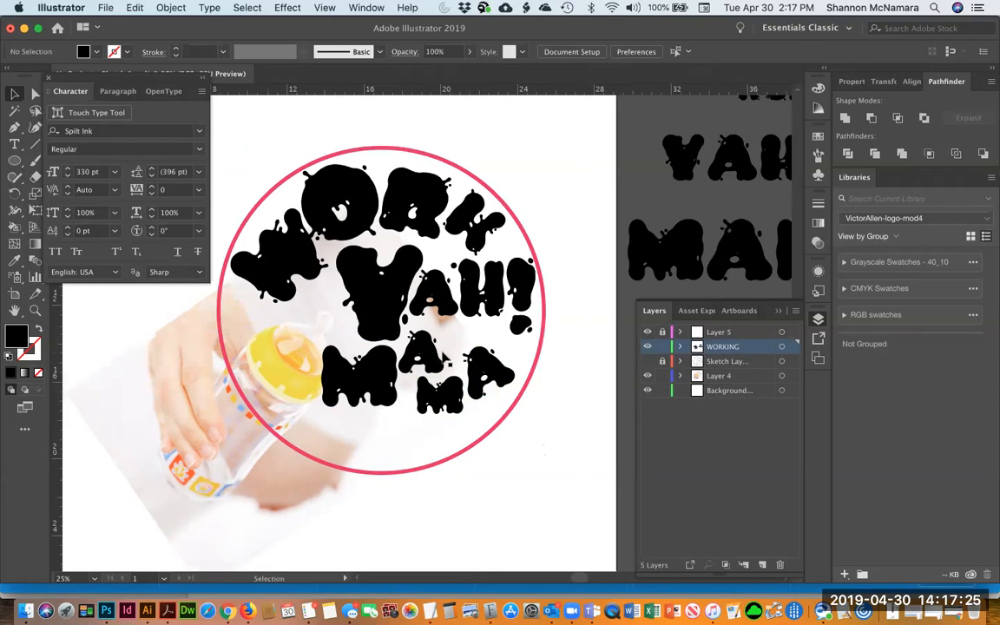
{"action": "left_click_drag", "start_coordinate": [423, 356], "coordinate": [388, 425]}
{"action": "left_click_drag", "start_coordinate": [339, 382], "coordinate": [318, 392]}
{"action": "key", "text": "e"}
{"action": "left_click_drag", "start_coordinate": [408, 387], "coordinate": [441, 421]}
{"action": "key", "text": "v"}
{"action": "key", "text": "e"}
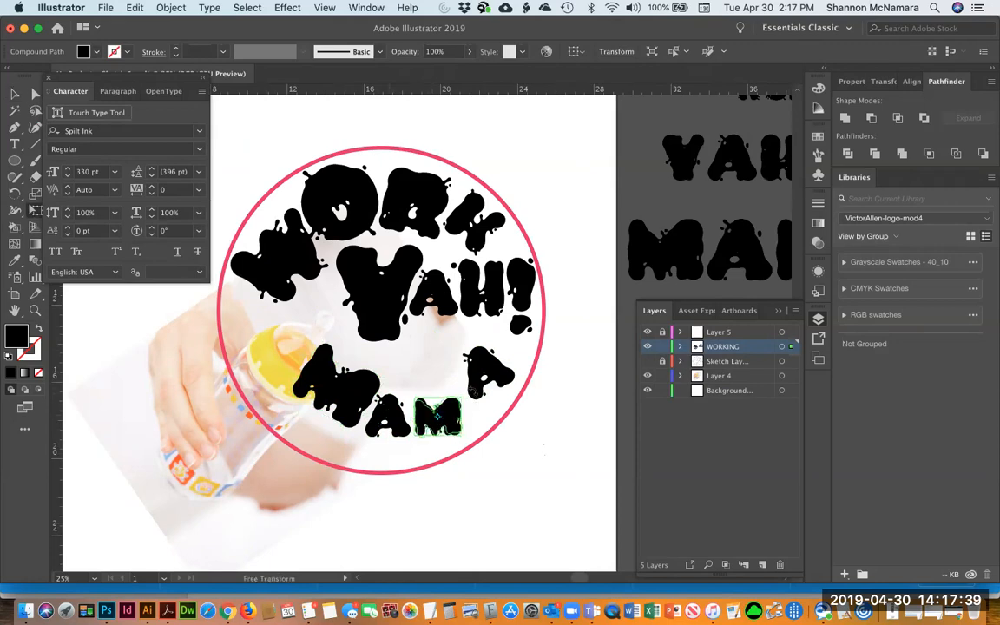
{"action": "key", "text": "v"}
{"action": "left_click_drag", "start_coordinate": [434, 415], "coordinate": [424, 410]}
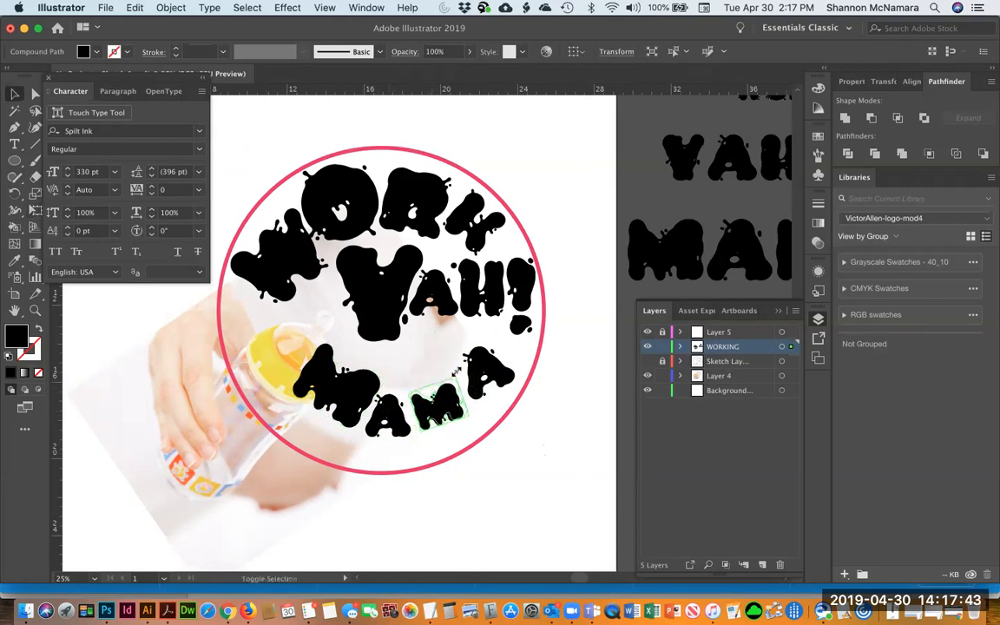
Rotate the final A to follow the circle's curve and nudge it into place
{"action": "left_click", "coordinate": [493, 372]}
{"action": "key", "text": "e"}
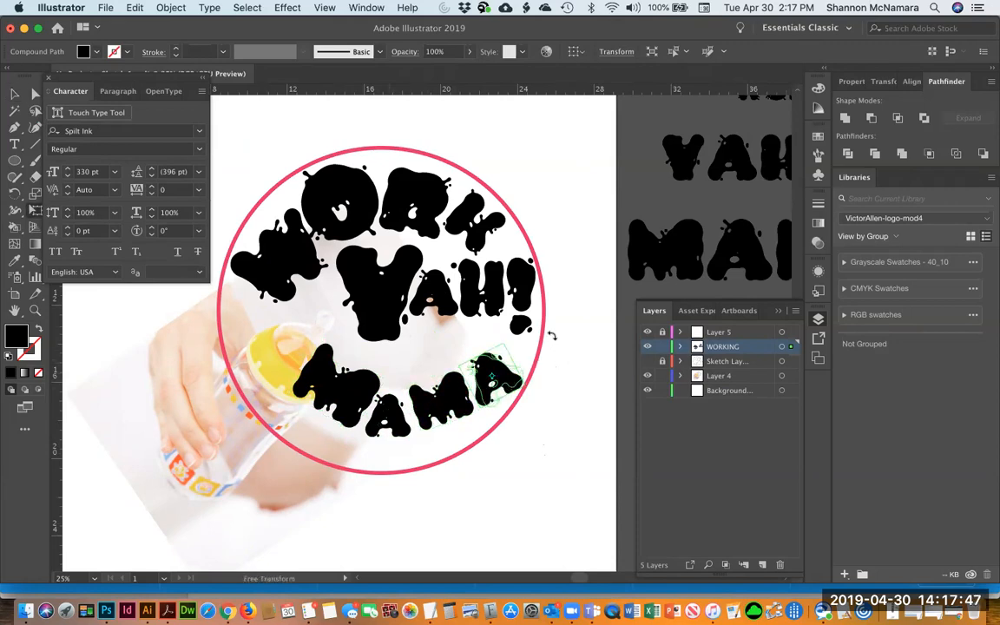
{"action": "left_click_drag", "start_coordinate": [550, 329], "coordinate": [551, 328]}
{"action": "key", "text": "v"}
{"action": "left_click_drag", "start_coordinate": [483, 379], "coordinate": [479, 377]}
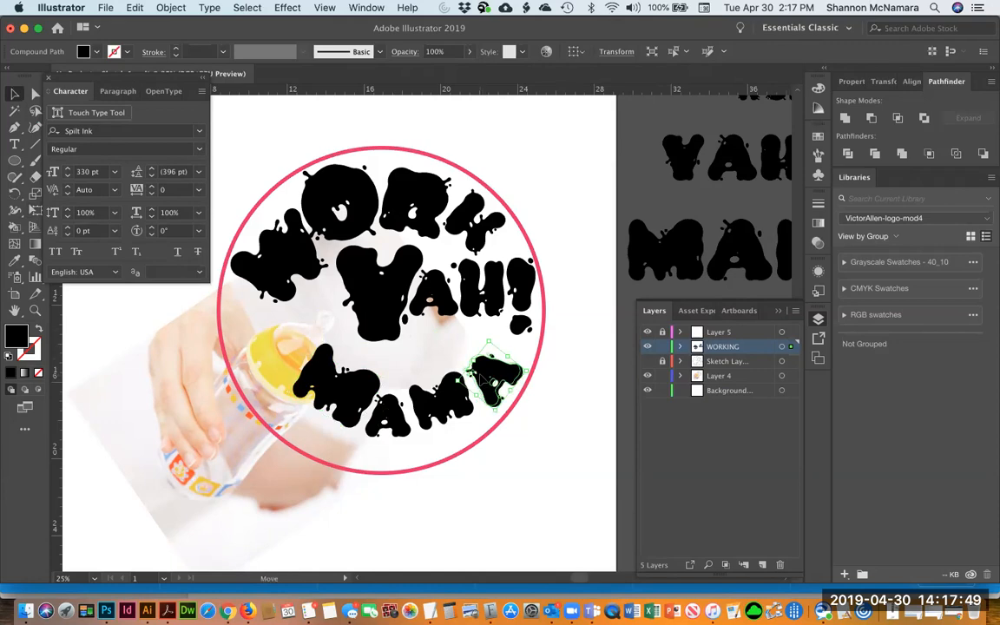
Select all four MAMA letters, move them down and nudge them right inside the circle
{"action": "left_click", "coordinate": [336, 402], "text": "shift"}
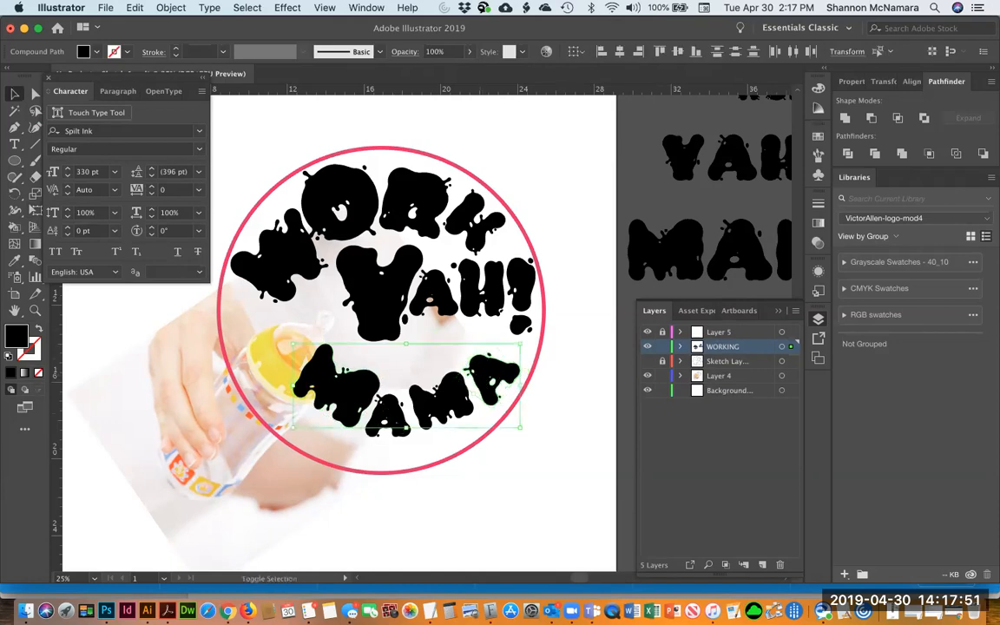
{"action": "left_click_drag", "start_coordinate": [448, 399], "coordinate": [442, 424]}
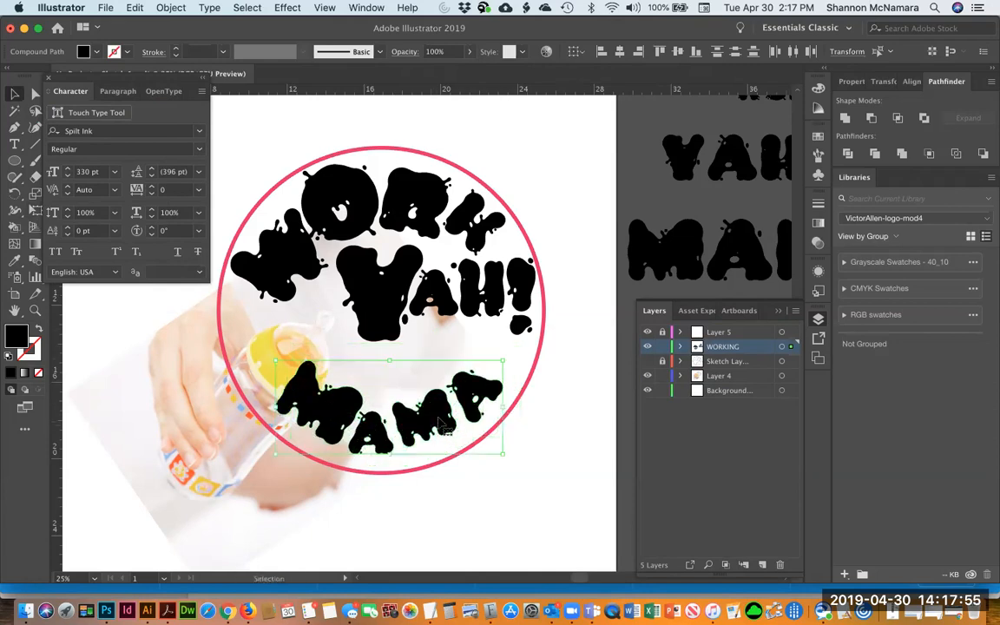
{"action": "key", "text": "Right"}
{"action": "key", "text": "Right"}
{"action": "key", "text": "Right"}
{"action": "key", "text": "Right"}
{"action": "key", "text": "Right"}
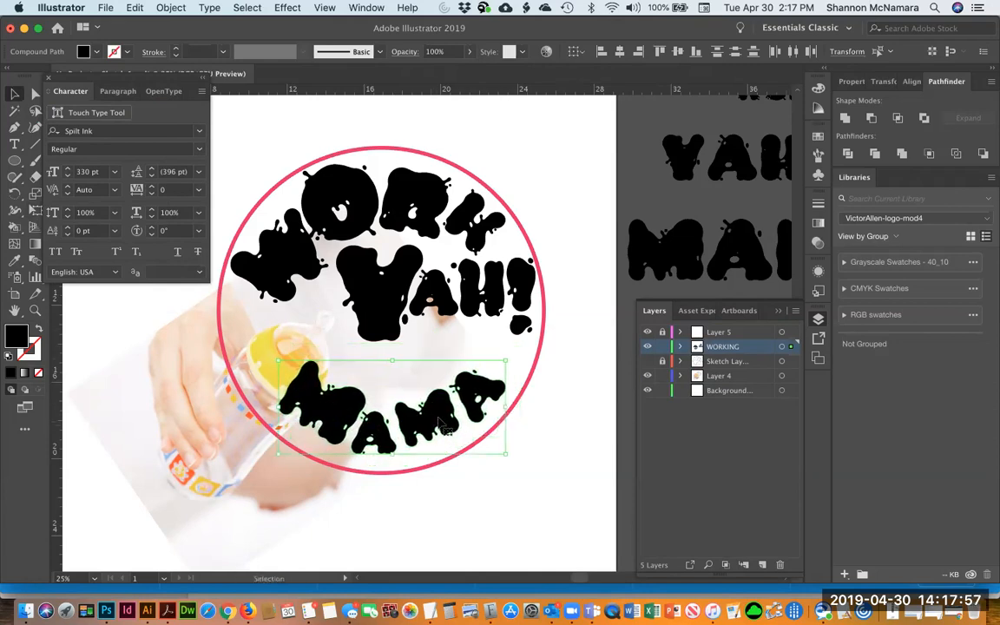
{"action": "key", "text": "Right"}
{"action": "key", "text": "Right"}
{"action": "key", "text": "Right"}
{"action": "key", "text": "Right"}
{"action": "key", "text": "Right"}
{"action": "key", "text": "Right"}
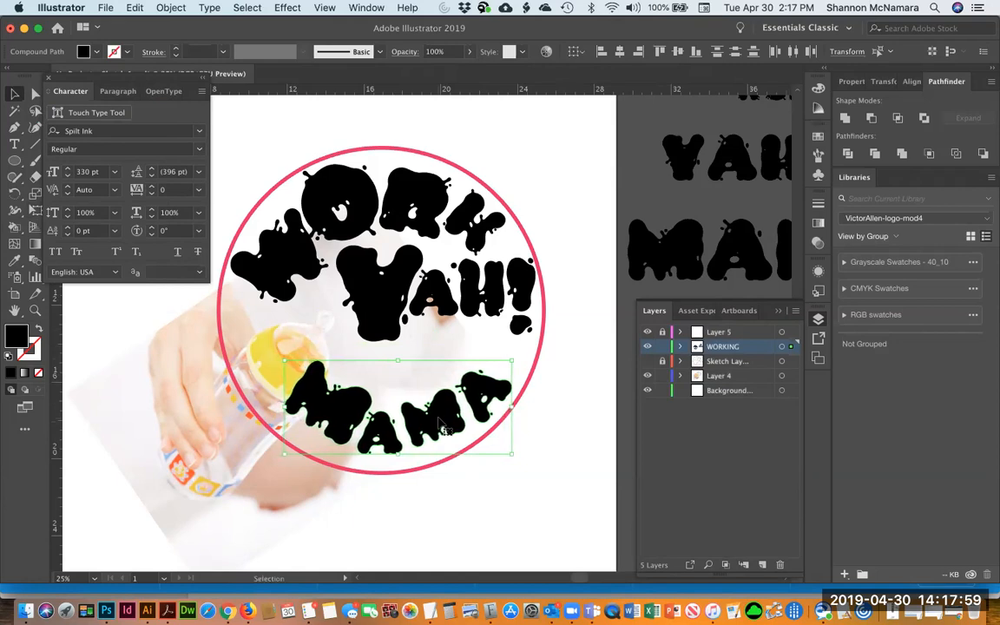
{"action": "key", "text": "Right"}
{"action": "key", "text": "Right"}
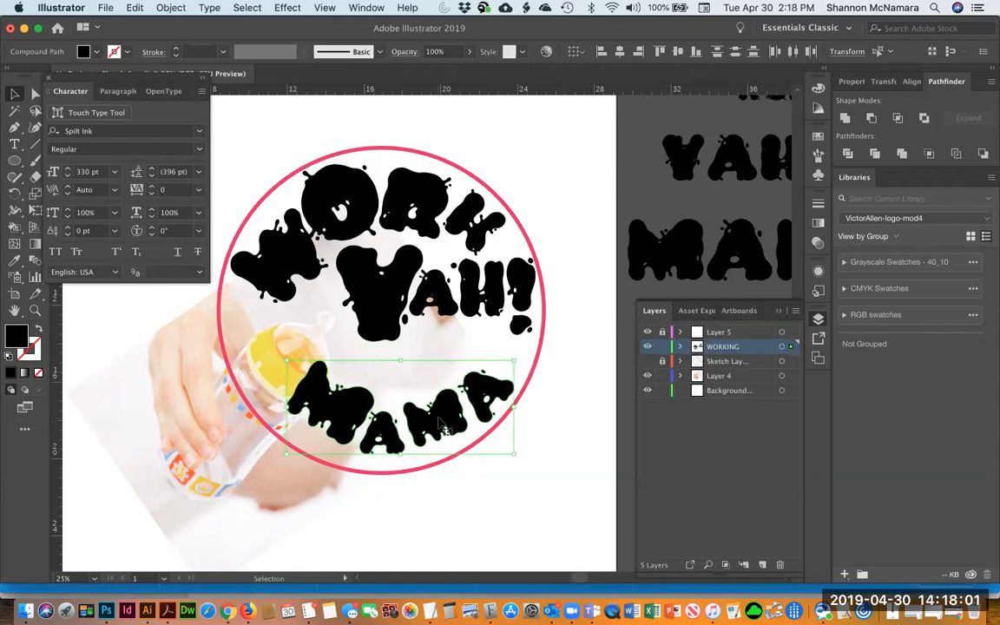
Move the first A of MAMA down along the circle's lower edge
{"action": "left_click", "coordinate": [522, 518]}
{"action": "left_click", "coordinate": [351, 452]}
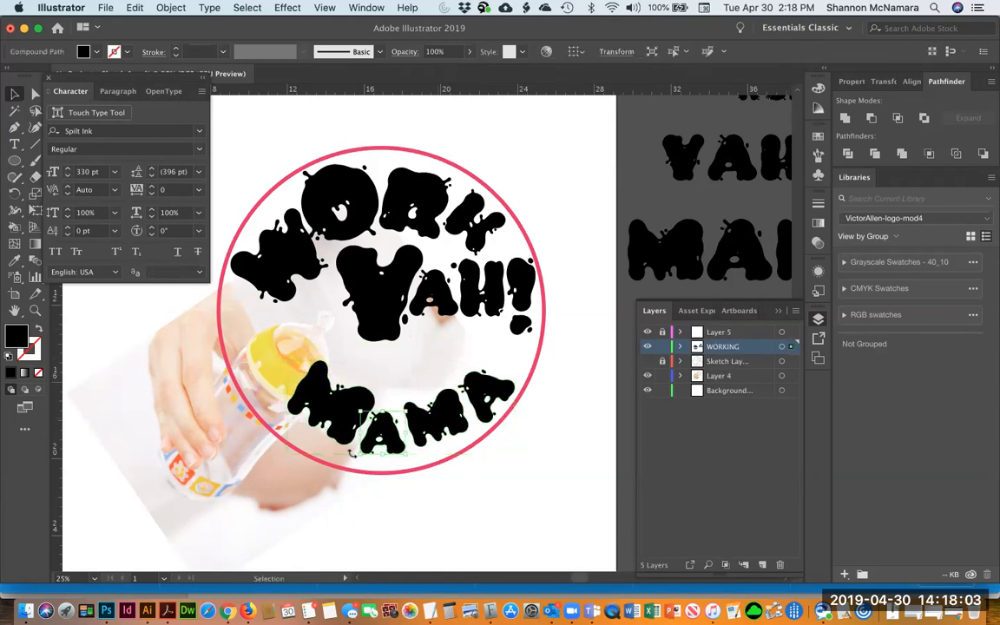
{"action": "left_click_drag", "start_coordinate": [346, 469], "coordinate": [395, 450]}
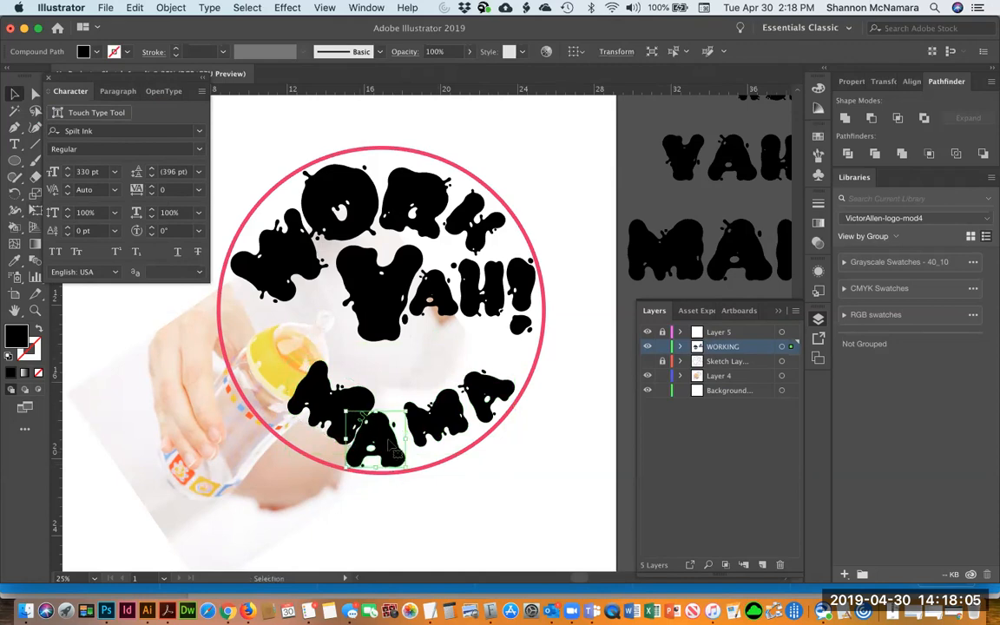
{"action": "left_click_drag", "start_coordinate": [375, 441], "coordinate": [384, 439]}
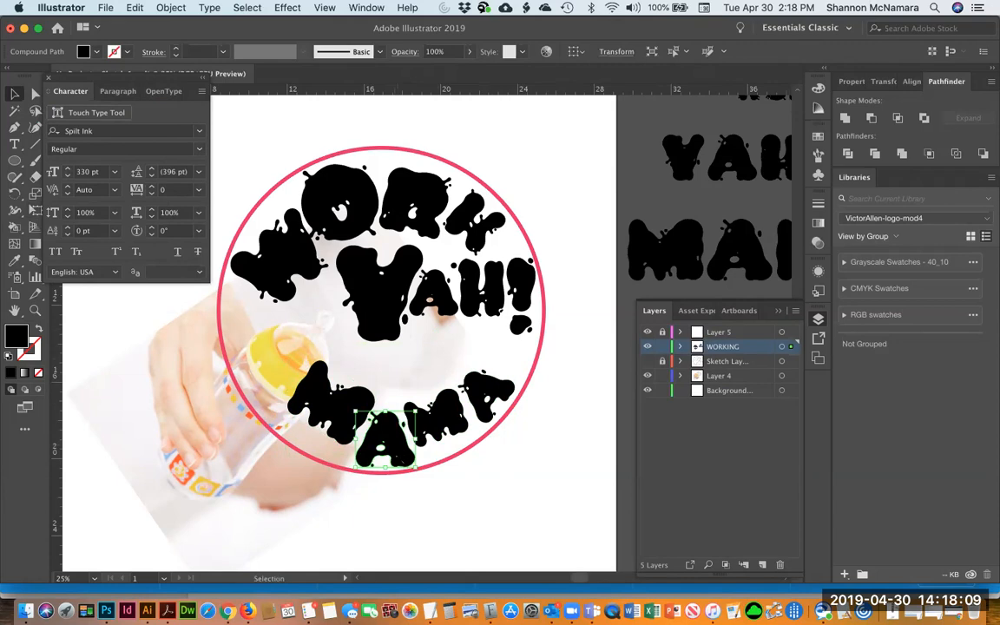
Rotate the second M of MAMA to follow the circle's curve
{"action": "left_click", "coordinate": [461, 434]}
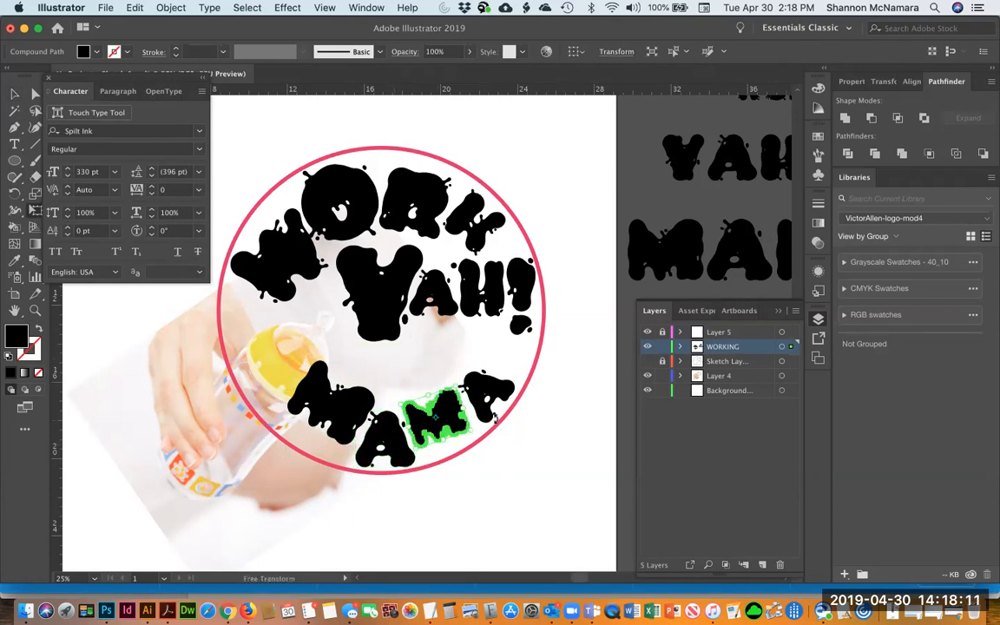
{"action": "key", "text": "super"}
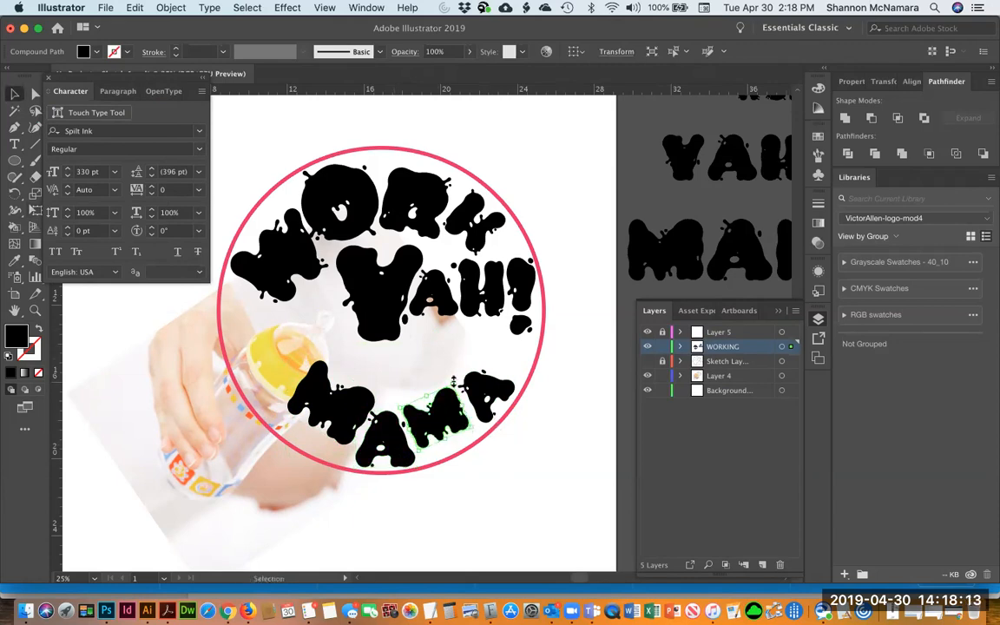
{"action": "mouse_move", "coordinate": [458, 320]}
{"action": "left_mouse_down"}
{"action": "mouse_move", "coordinate": [461, 304]}
{"action": "mouse_move", "coordinate": [413, 380]}
{"action": "mouse_move", "coordinate": [452, 337]}
{"action": "left_mouse_up"}
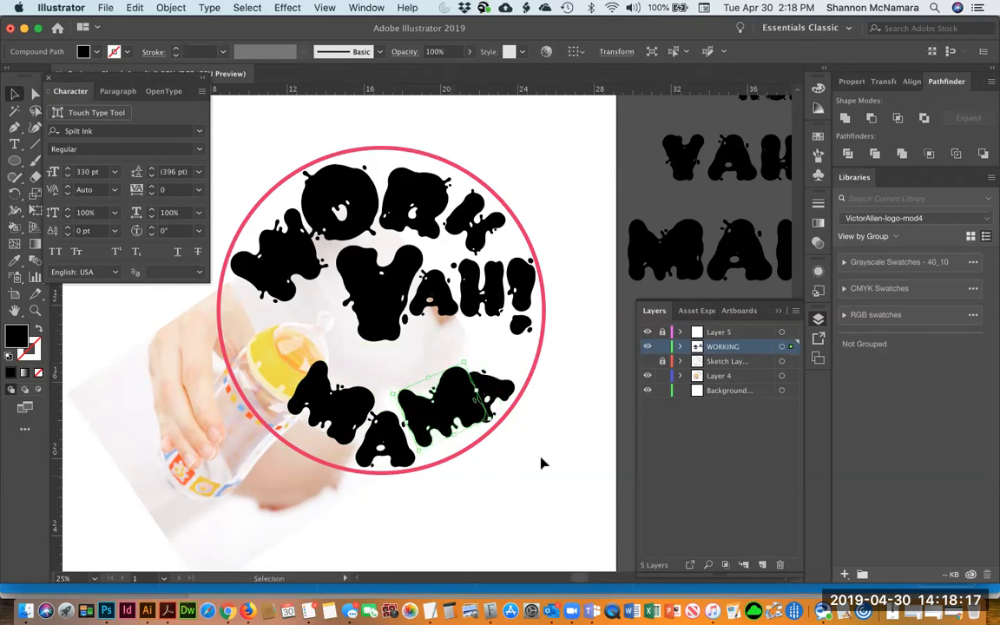
{"action": "left_click", "coordinate": [543, 461]}
Move the final A up along the circle's right edge and tilt it slightly
{"action": "left_click_drag", "start_coordinate": [502, 389], "coordinate": [495, 327]}
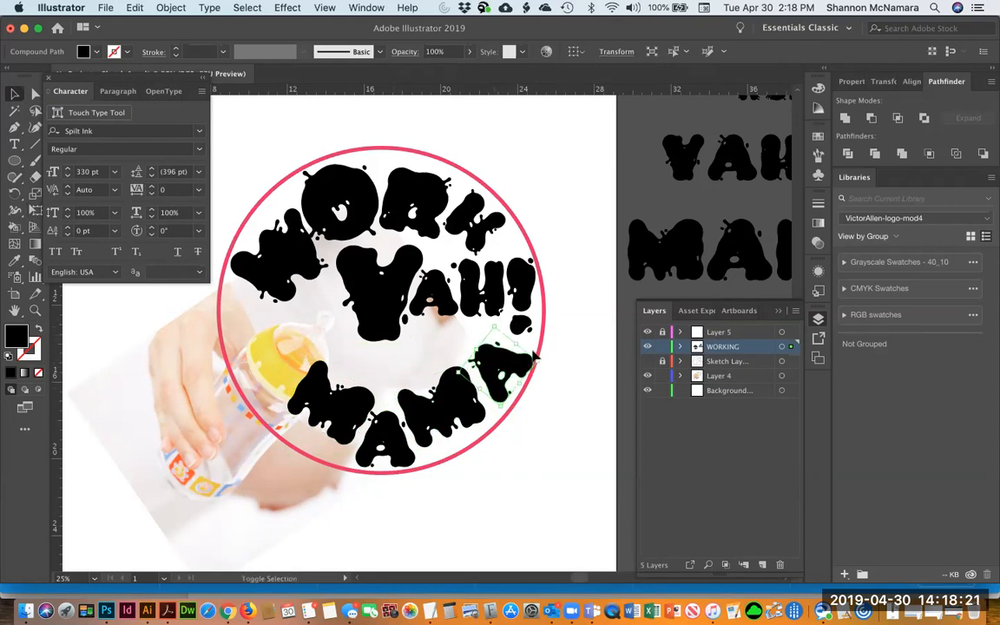
{"action": "left_click_drag", "start_coordinate": [553, 358], "coordinate": [554, 353]}
{"action": "key", "text": "v"}
{"action": "left_click", "coordinate": [543, 440]}
Reposition the small ink droplets around the V of YAH!
{"action": "left_click", "coordinate": [375, 314]}
{"action": "left_click_drag", "start_coordinate": [336, 341], "coordinate": [321, 358]}
{"action": "left_click", "coordinate": [405, 320]}
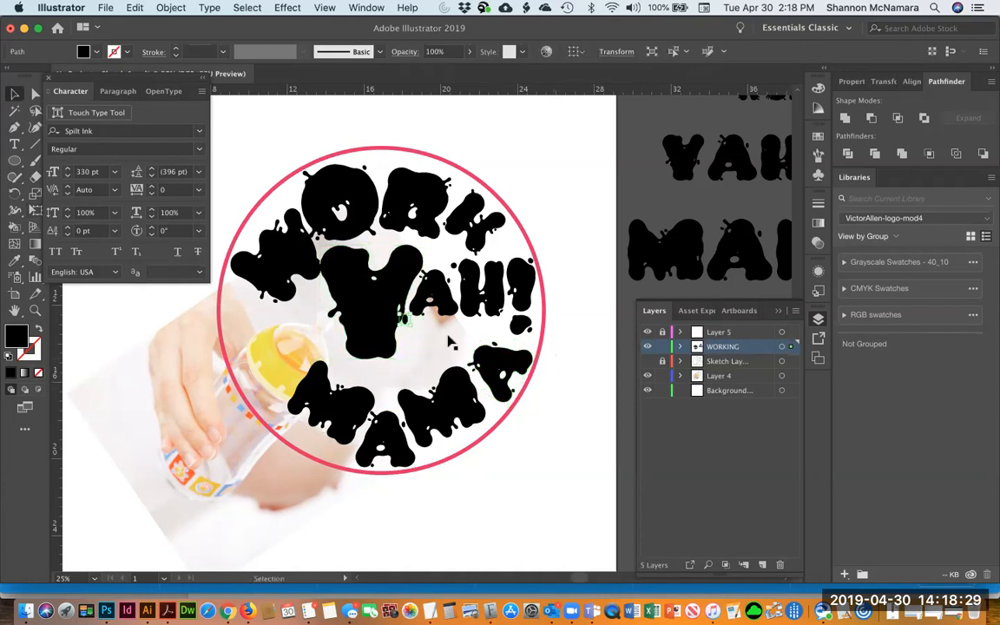
{"action": "left_click", "coordinate": [371, 286]}
{"action": "left_click_drag", "start_coordinate": [319, 244], "coordinate": [324, 249]}
{"action": "left_click", "coordinate": [523, 548]}
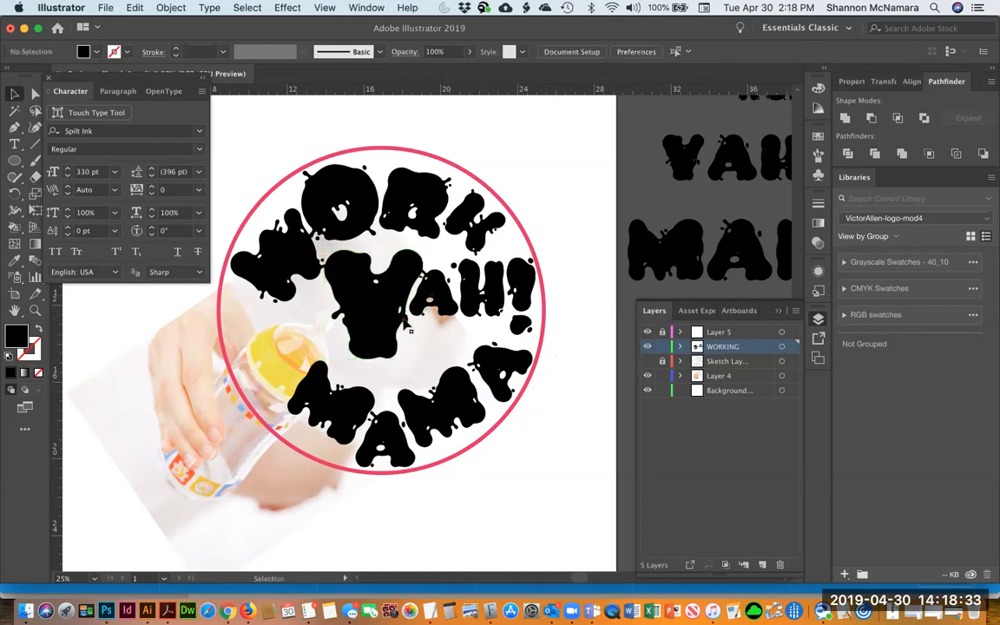
{"action": "left_click", "coordinate": [405, 333]}
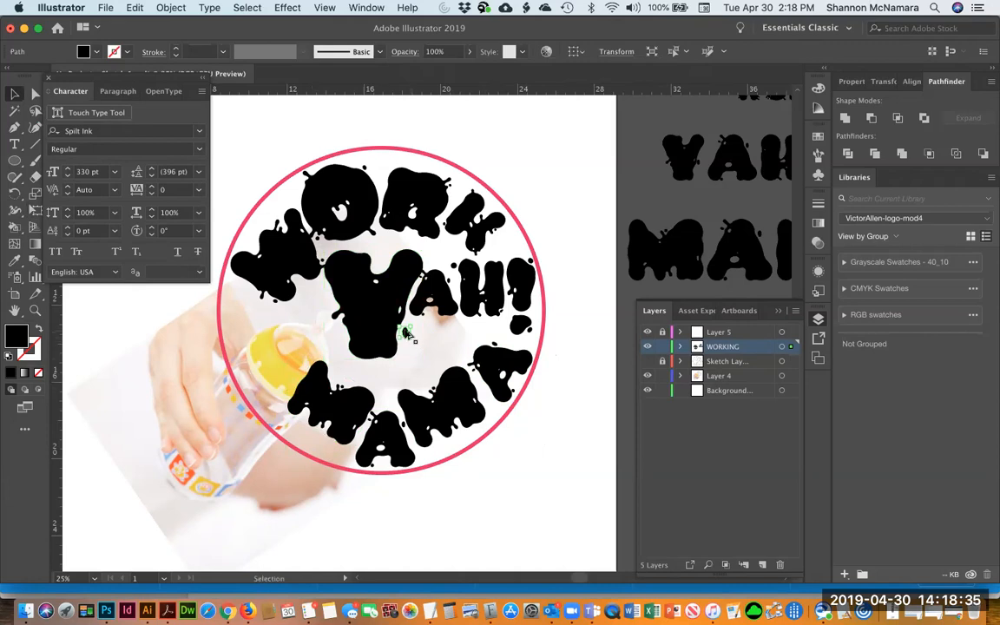
{"action": "left_click_drag", "start_coordinate": [403, 349], "coordinate": [339, 344]}
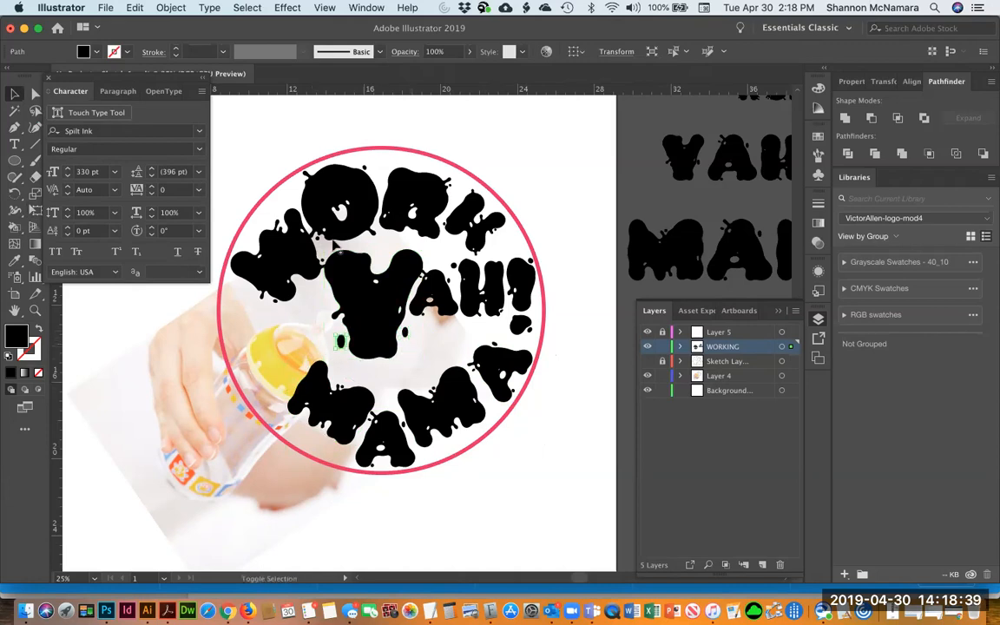
{"action": "left_click", "coordinate": [434, 291]}
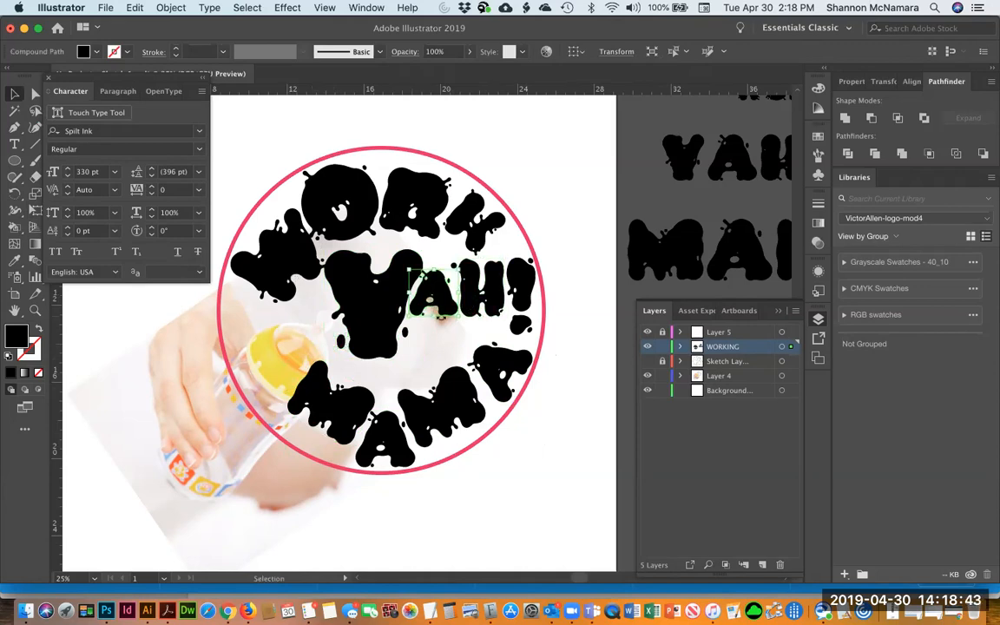
{"action": "left_click", "coordinate": [566, 391]}
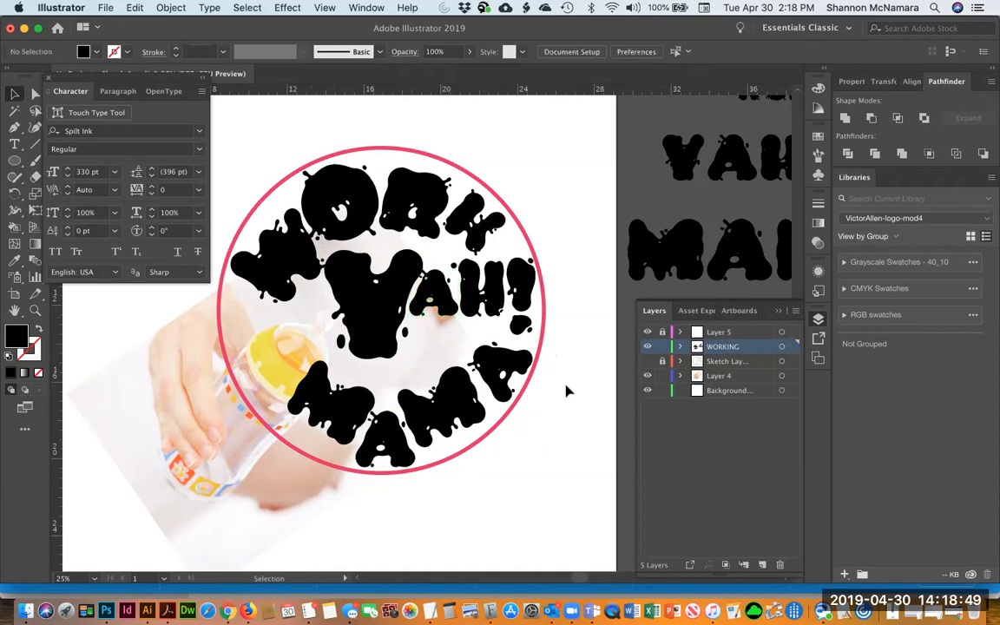
Try stretching the exclamation mark taller and undo the change
{"action": "left_click", "coordinate": [520, 295]}
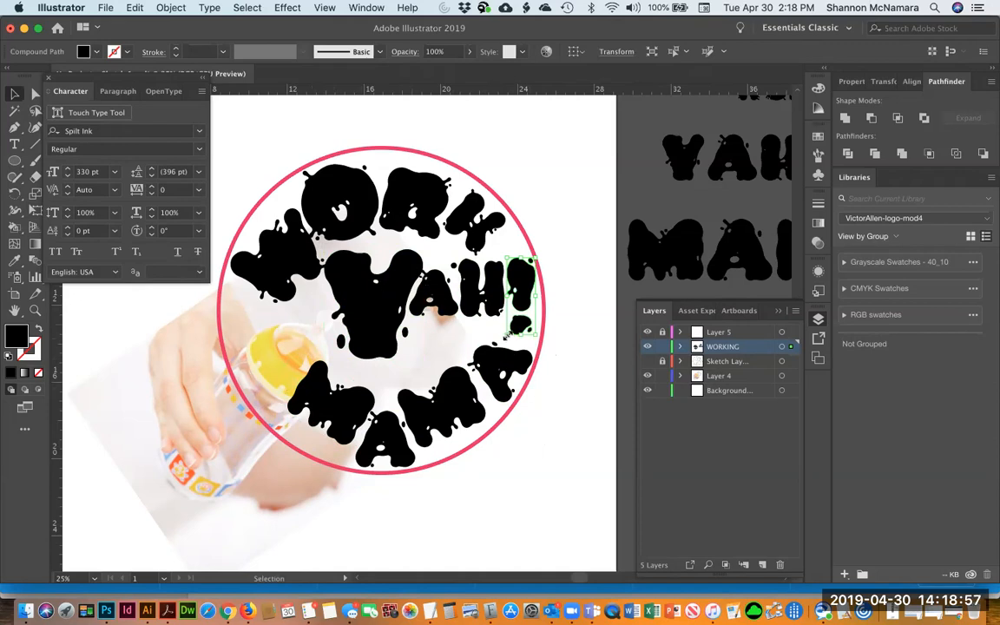
{"action": "left_click_drag", "start_coordinate": [521, 337], "coordinate": [519, 349]}
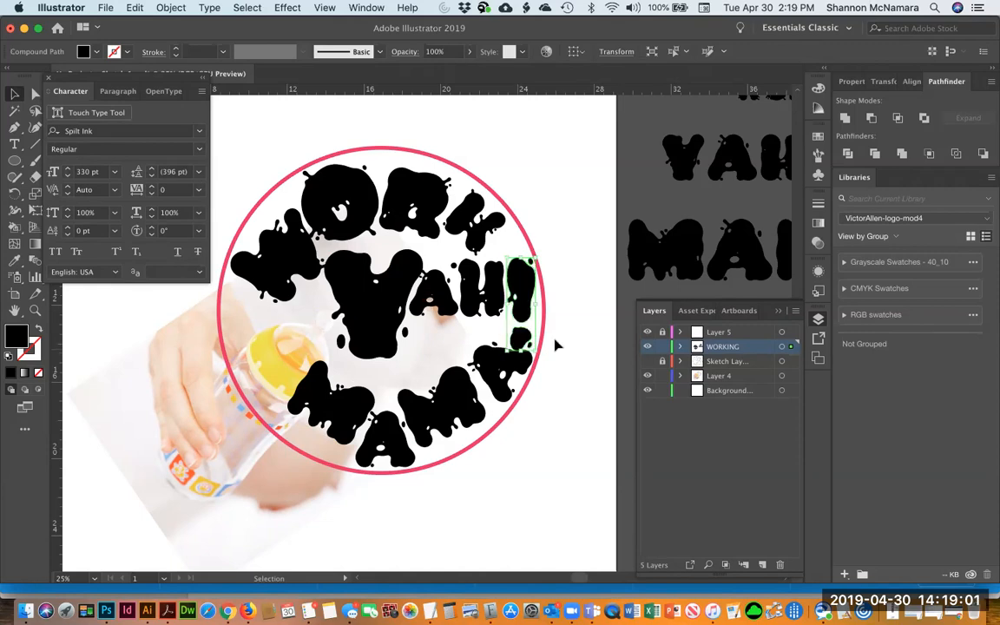
{"action": "left_click", "coordinate": [549, 378]}
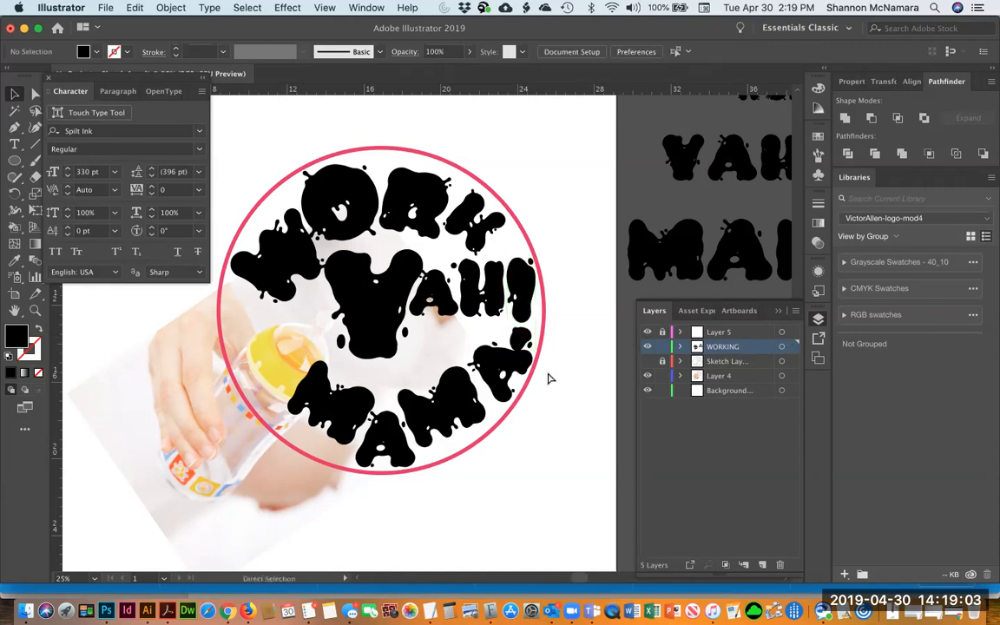
{"action": "key", "text": "super+z"}
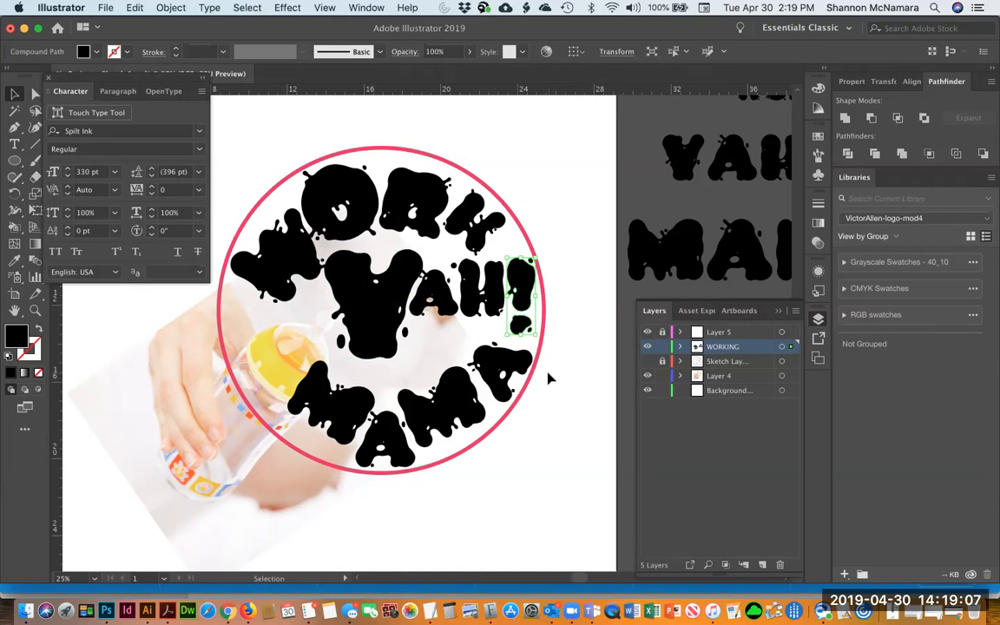
Move the final A of MAMA and rotate it to sit along the circle's edge
{"action": "left_click", "coordinate": [460, 369]}
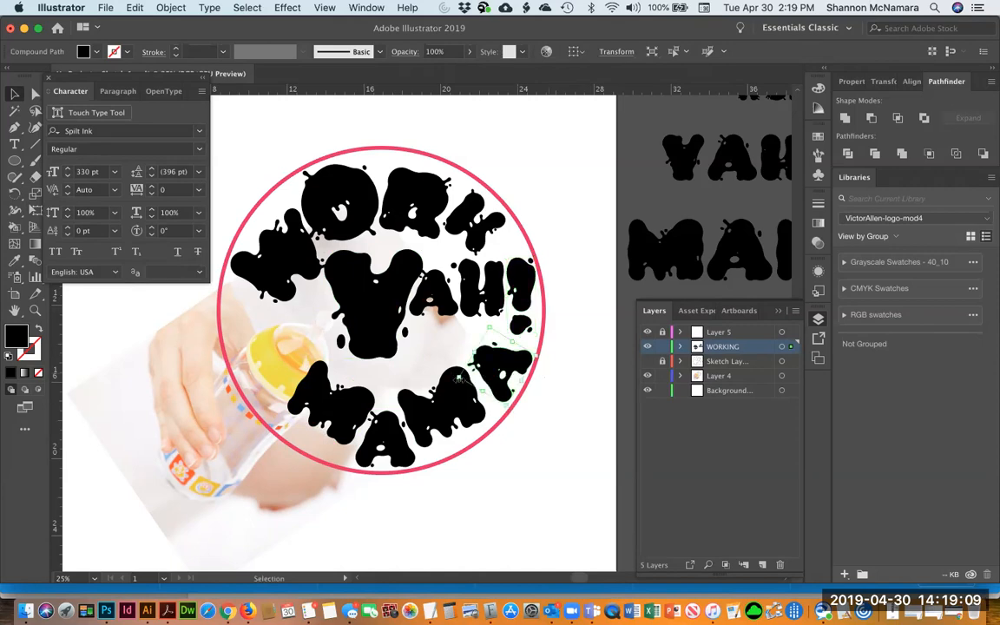
{"action": "left_click_drag", "start_coordinate": [458, 378], "coordinate": [448, 381]}
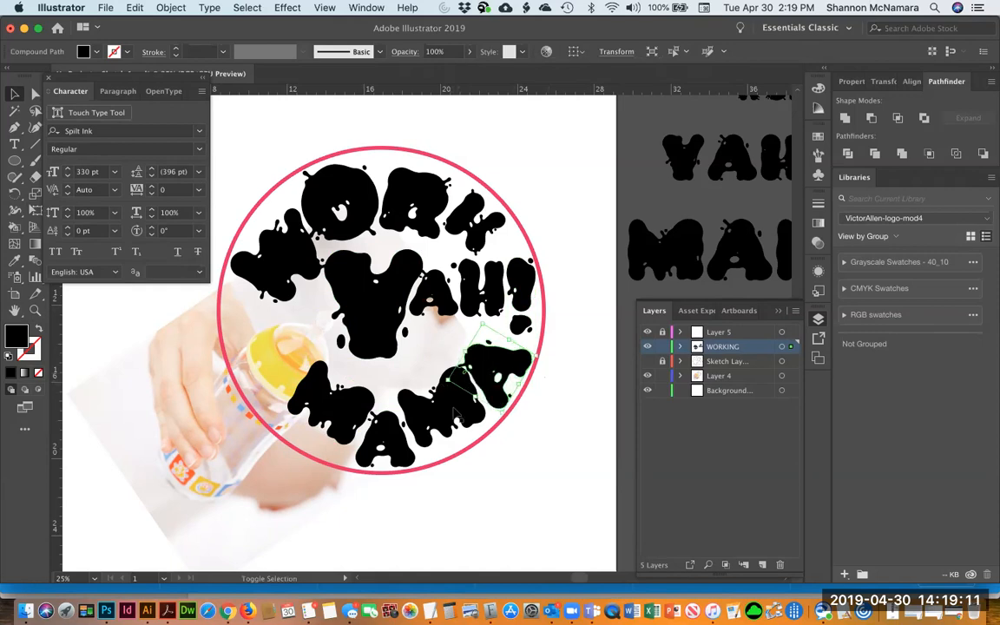
{"action": "left_click", "coordinate": [522, 455]}
{"action": "left_click", "coordinate": [470, 421]}
{"action": "left_click", "coordinate": [518, 363]}
{"action": "left_click_drag", "start_coordinate": [563, 346], "coordinate": [560, 340]}
{"action": "left_click", "coordinate": [575, 420]}
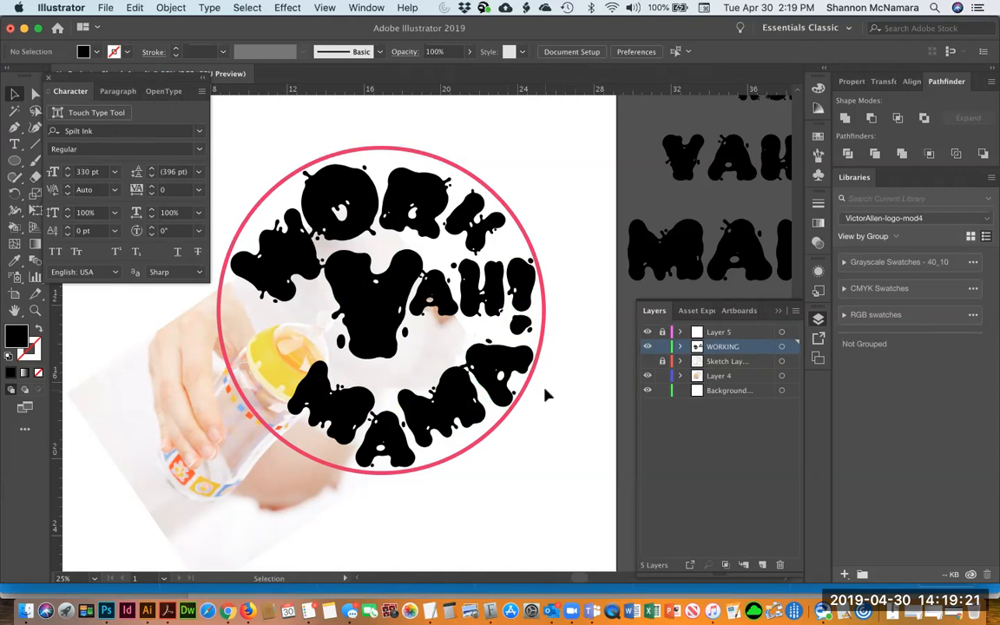
Free-transform the baby bottle photo, reshaping its corners to fill the area behind the circle
{"action": "left_click", "coordinate": [186, 448]}
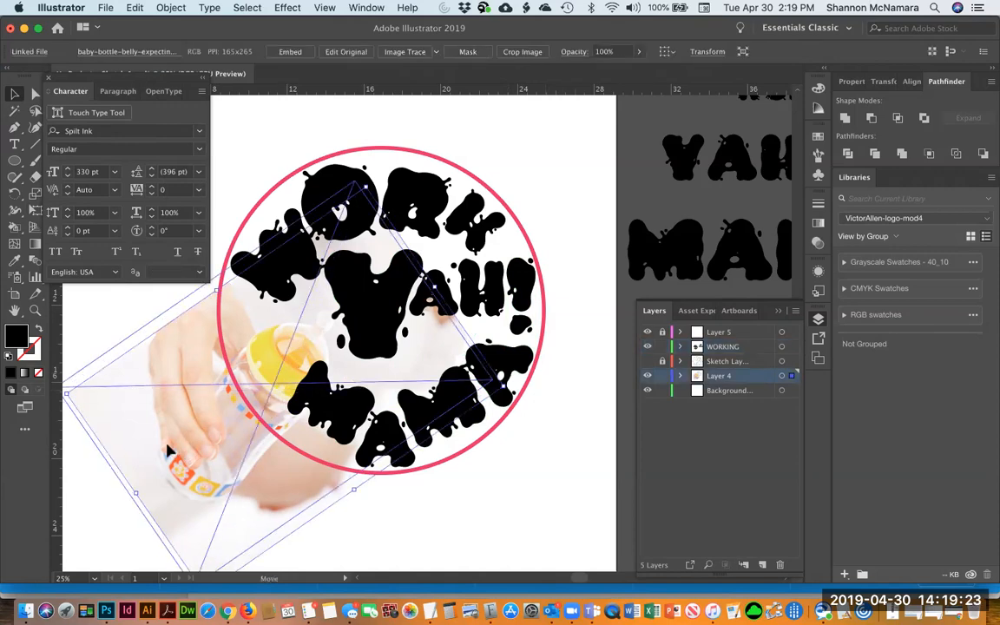
{"action": "key", "text": "e"}
{"action": "left_click_drag", "start_coordinate": [540, 418], "coordinate": [520, 435]}
{"action": "left_click_drag", "start_coordinate": [202, 445], "coordinate": [199, 443]}
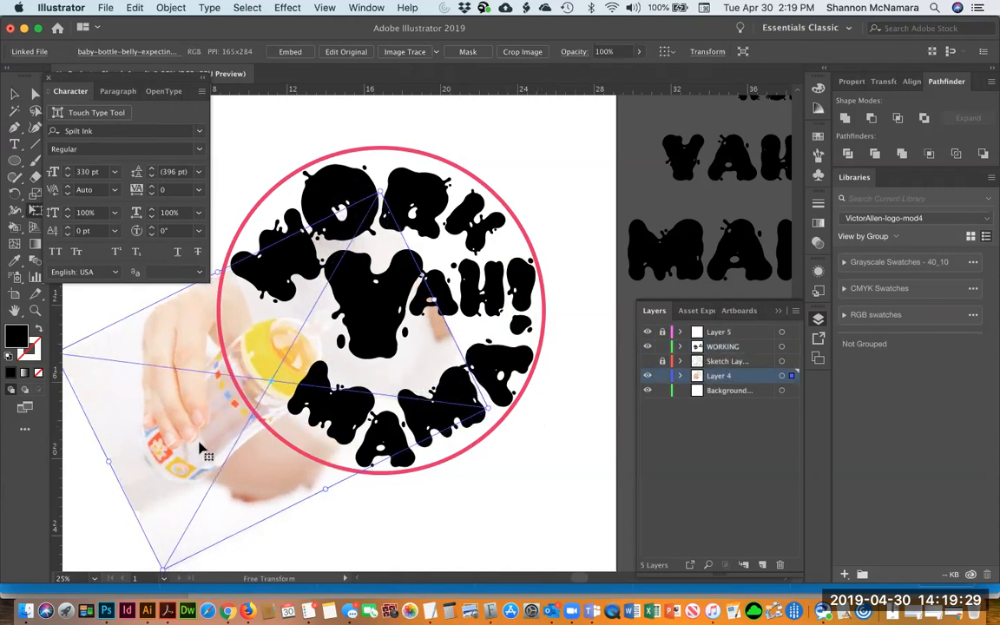
{"action": "left_click_drag", "start_coordinate": [527, 415], "coordinate": [525, 427]}
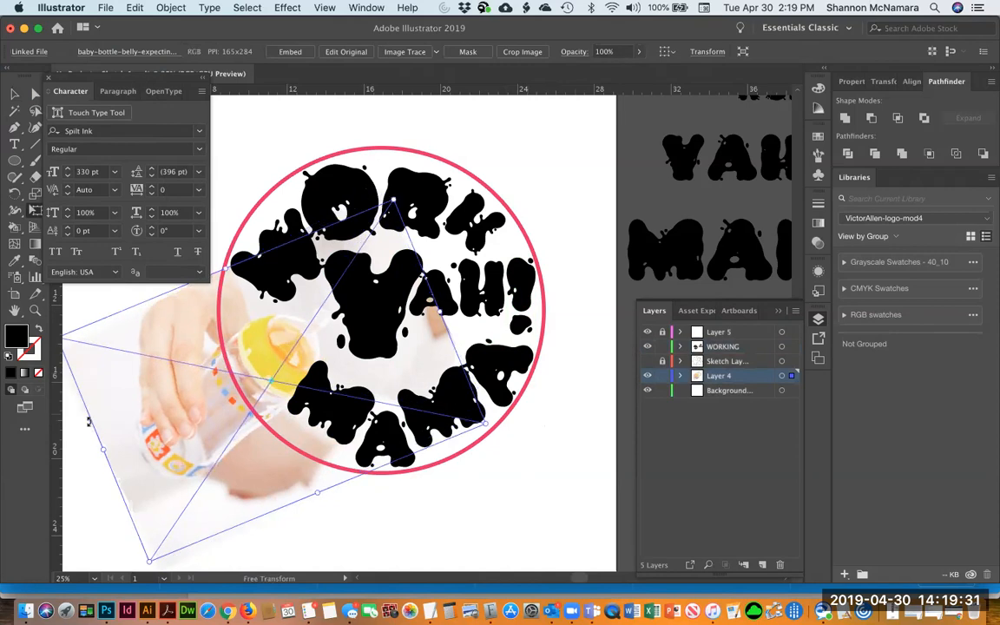
{"action": "left_click_drag", "start_coordinate": [200, 423], "coordinate": [192, 418]}
{"action": "left_click_drag", "start_coordinate": [430, 455], "coordinate": [492, 459]}
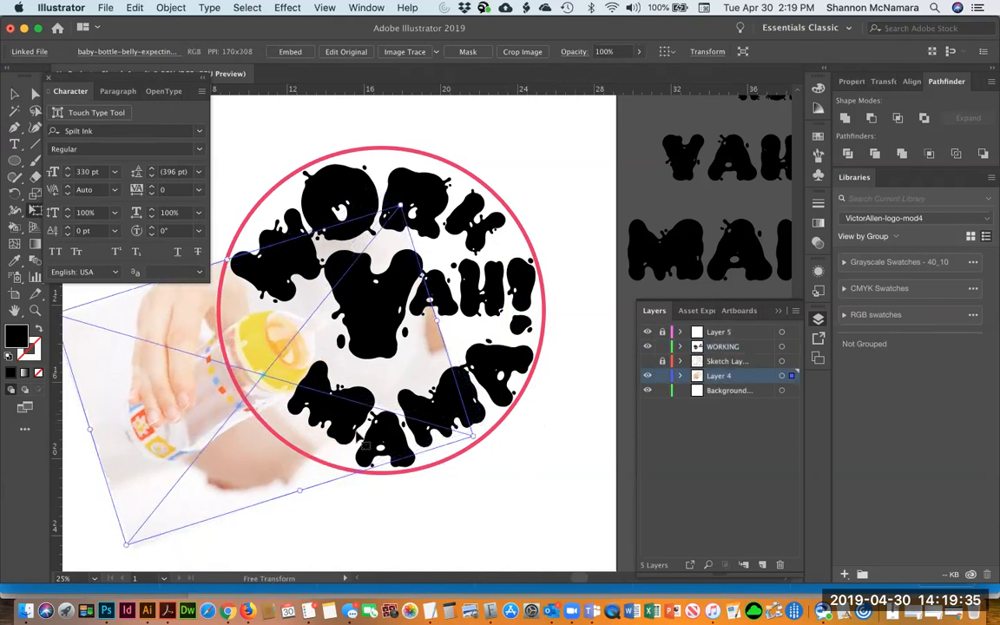
{"action": "left_click_drag", "start_coordinate": [205, 431], "coordinate": [199, 428]}
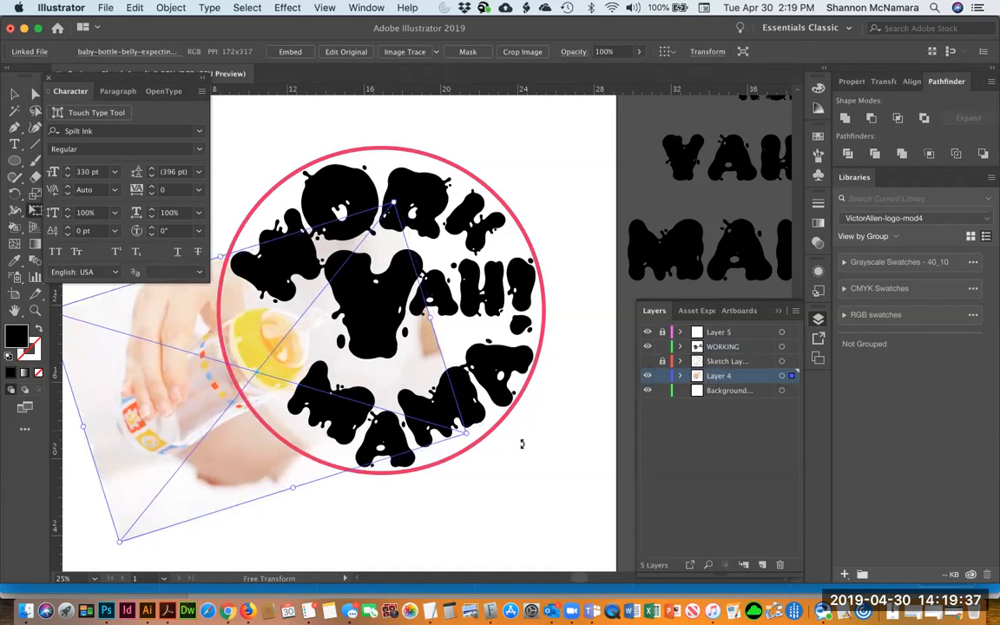
{"action": "left_click_drag", "start_coordinate": [522, 448], "coordinate": [519, 457]}
{"action": "left_click_drag", "start_coordinate": [184, 374], "coordinate": [185, 381]}
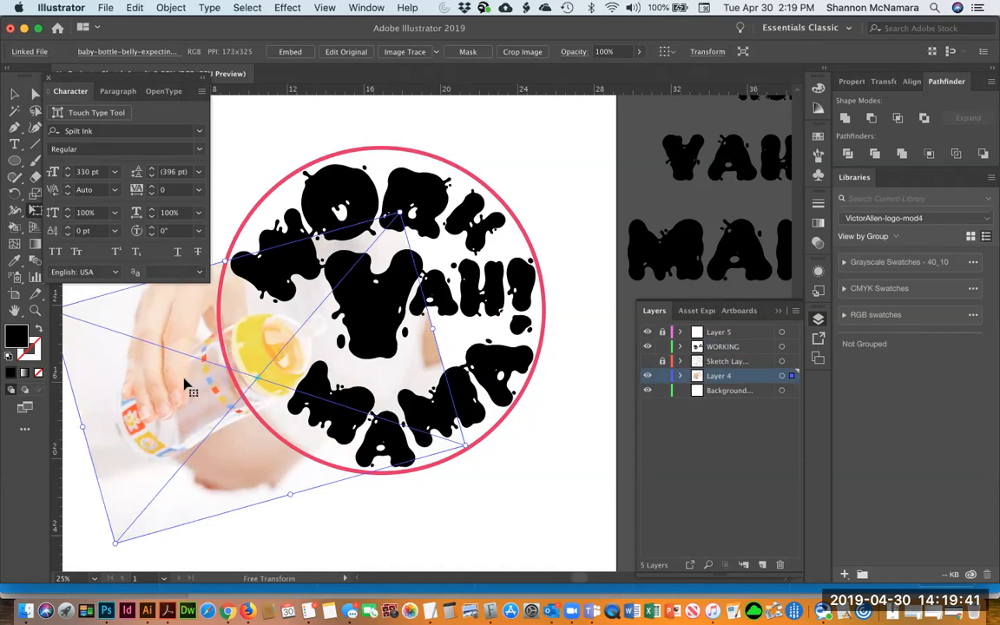
Nudge the photo left and up and adjust its lower corner
{"action": "key", "text": "Left"}
{"action": "key", "text": "Left"}
{"action": "key", "text": "Up"}
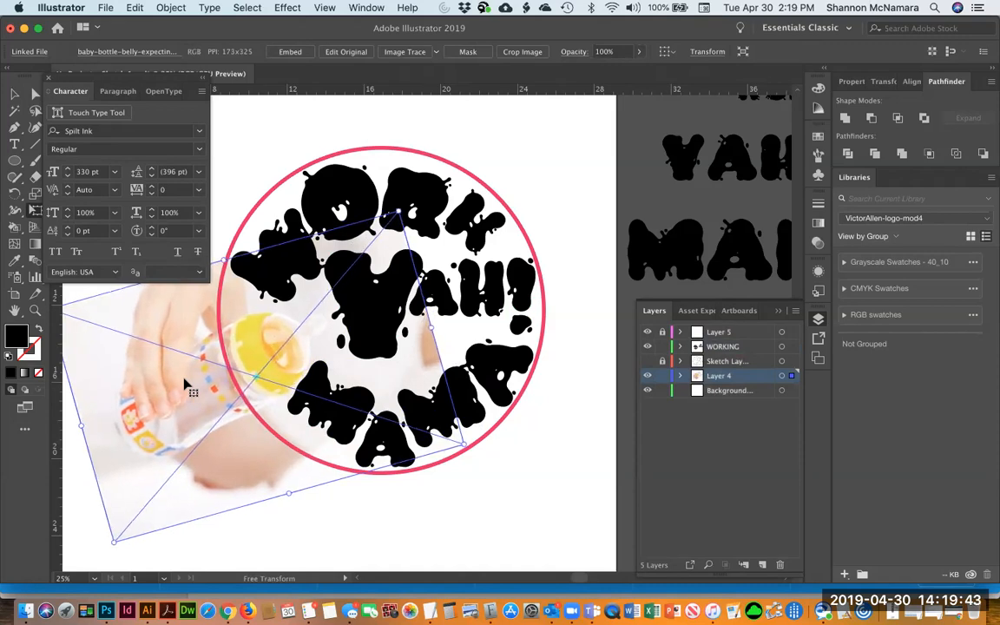
{"action": "key", "text": "Up"}
{"action": "key", "text": "Up"}
{"action": "key", "text": "Up"}
{"action": "key", "text": "Up"}
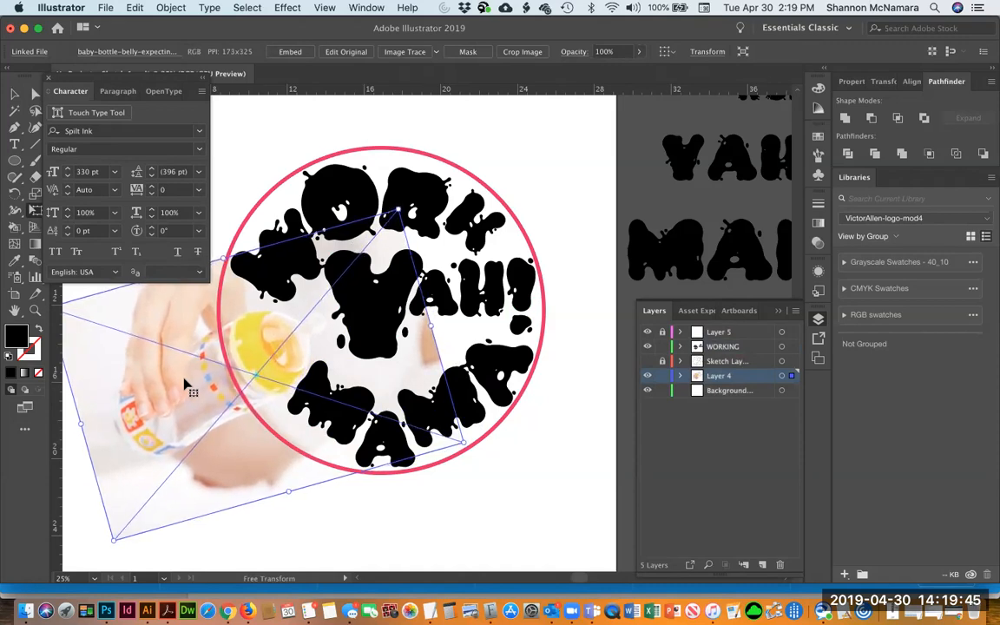
{"action": "left_click_drag", "start_coordinate": [499, 483], "coordinate": [496, 489]}
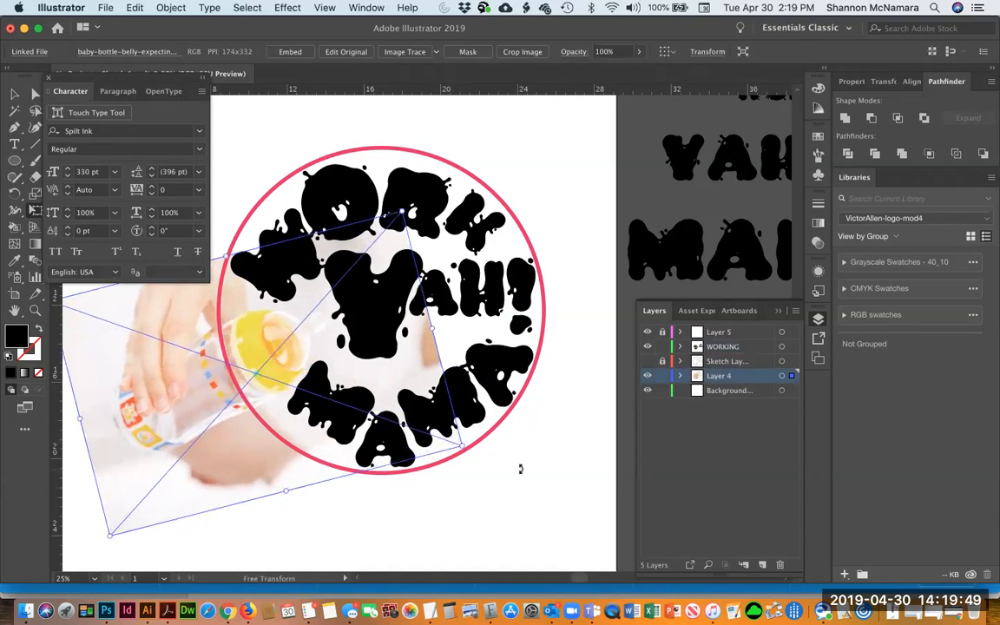
Rotate the second M of MAMA slightly to better follow the circle's lower curve
{"action": "key", "text": "v"}
{"action": "left_click", "coordinate": [420, 488]}
{"action": "left_click_drag", "start_coordinate": [418, 488], "coordinate": [495, 497]}
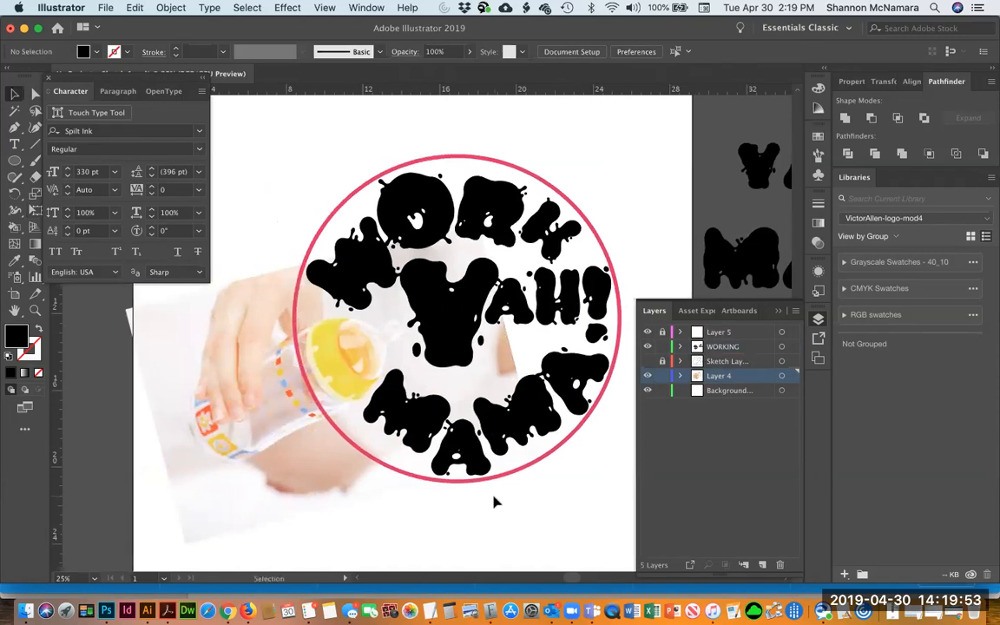
{"action": "left_click", "coordinate": [491, 427]}
{"action": "key", "text": "e"}
{"action": "left_click_drag", "start_coordinate": [462, 491], "coordinate": [470, 497]}
{"action": "key", "text": "v"}
{"action": "left_click", "coordinate": [539, 474]}
{"action": "left_click", "coordinate": [587, 369]}
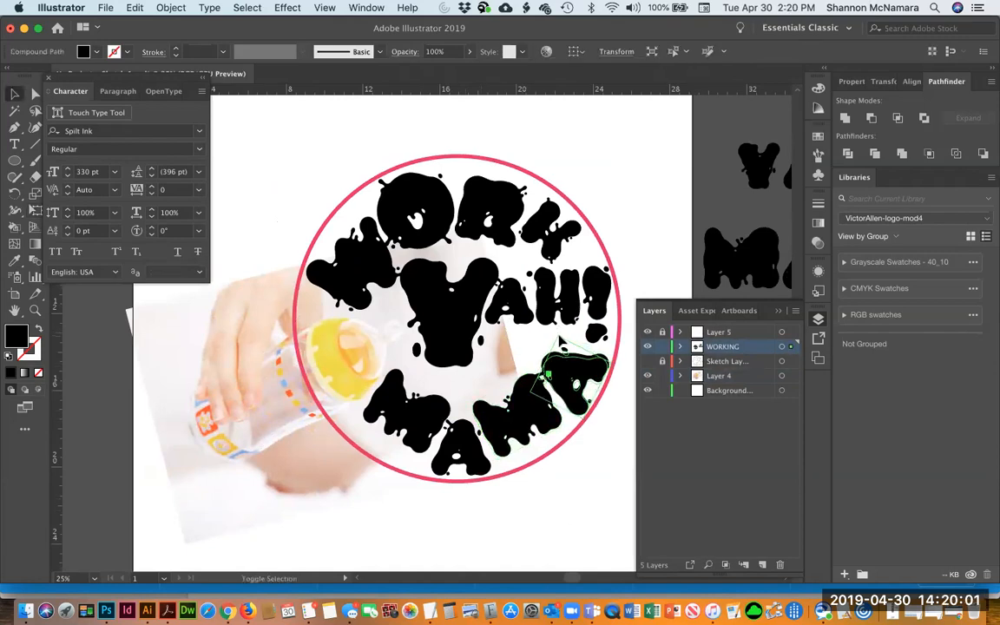
{"action": "left_click", "coordinate": [501, 434]}
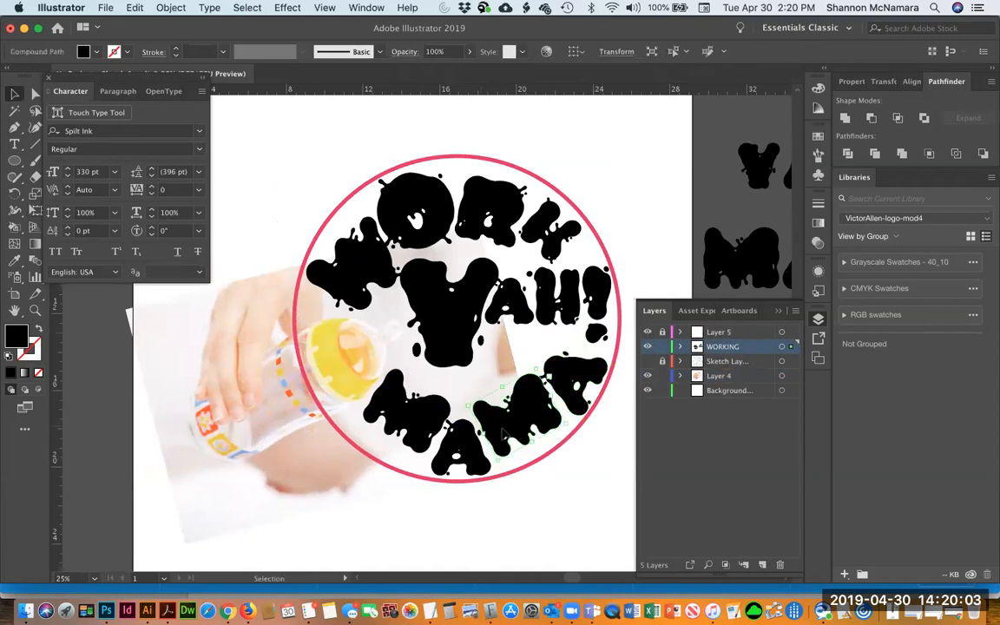
{"action": "left_click", "coordinate": [567, 499]}
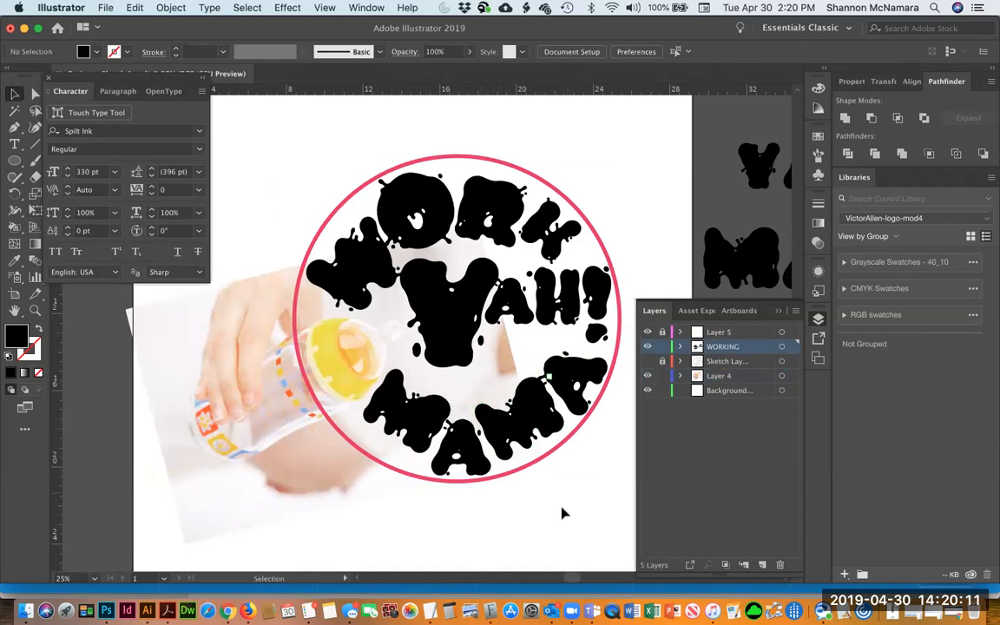
Start a new text object beside the circle, try several characters, and set the text's font to Spilt Ink
{"action": "scroll", "coordinate": [383, 495], "scroll_direction": "right", "scroll_amount": 5}
{"action": "key", "text": "t"}
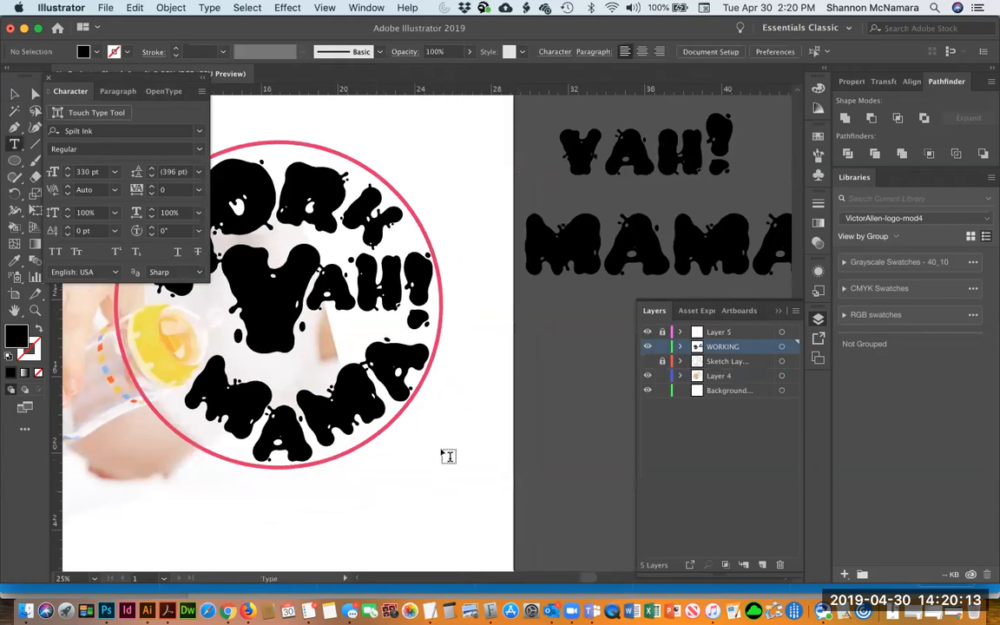
{"action": "type", "text": "."}
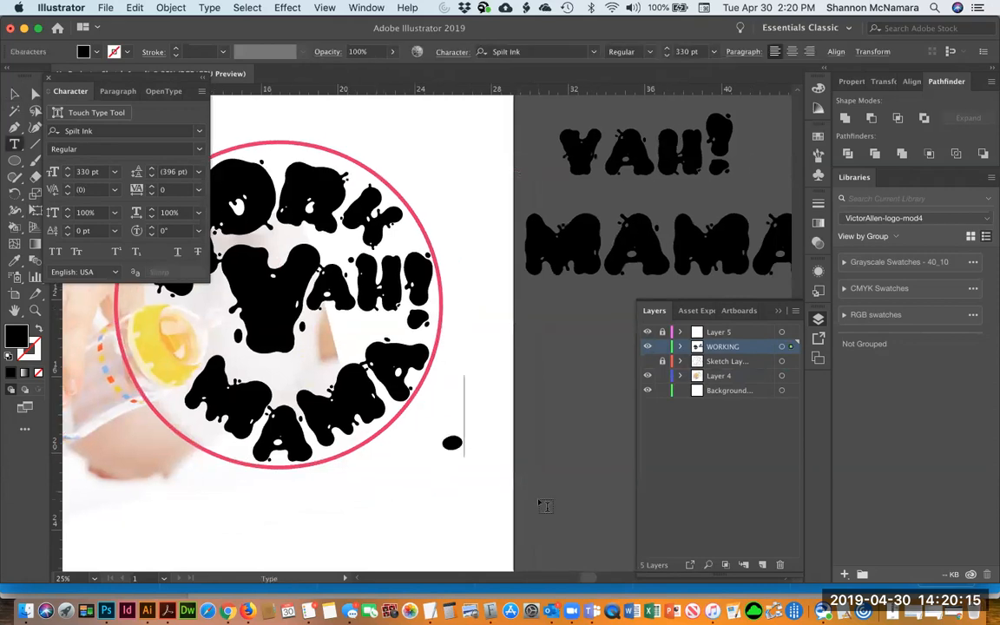
{"action": "key", "text": "BackSpace"}
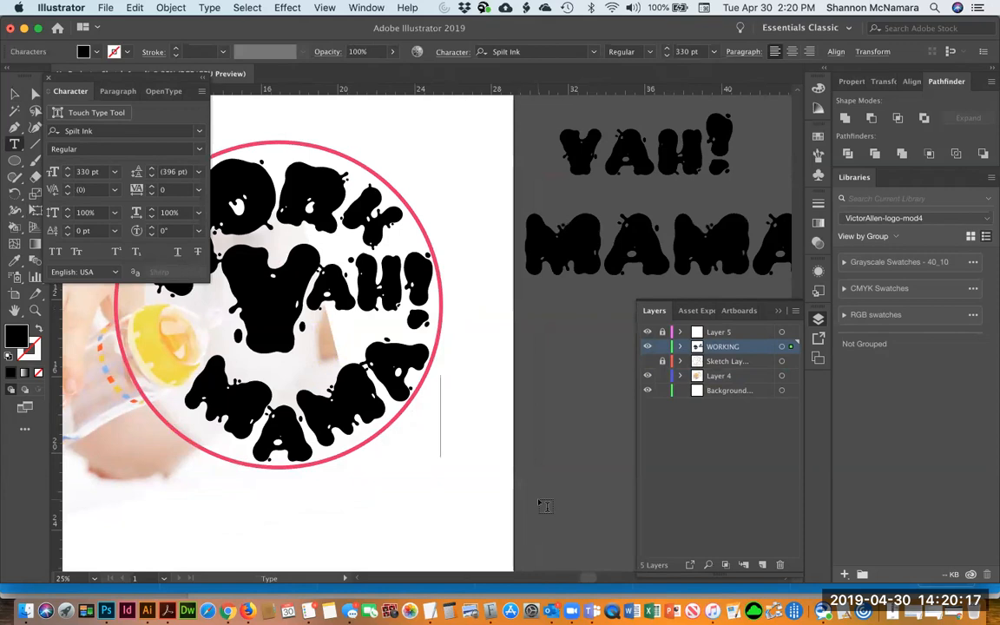
{"action": "type", "text": "*"}
{"action": "key", "text": "BackSpace"}
{"action": "type", "text": "12476"}
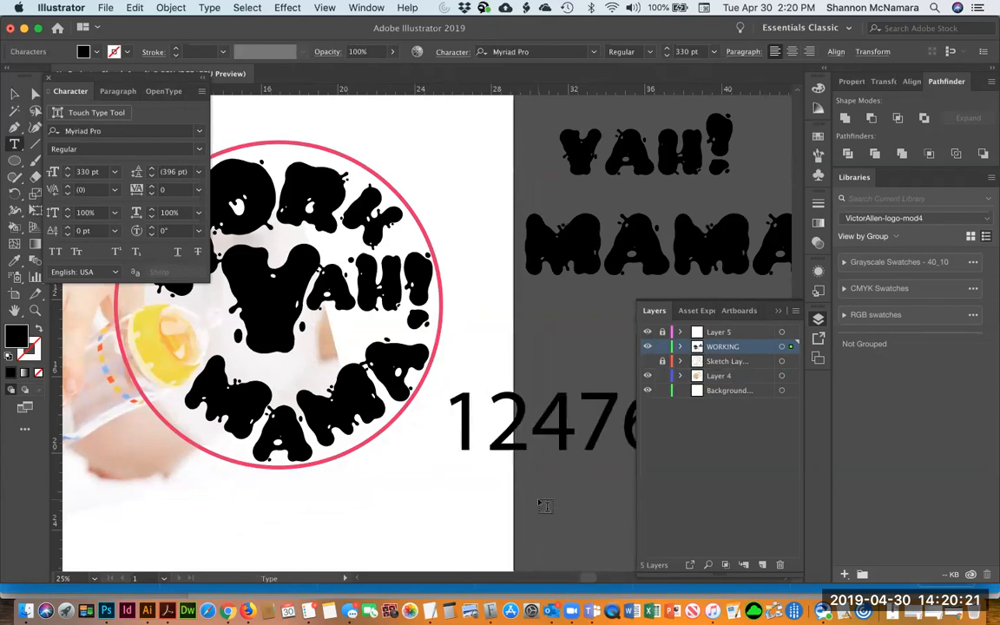
{"action": "key", "text": "super+a"}
{"action": "left_click", "coordinate": [105, 131]}
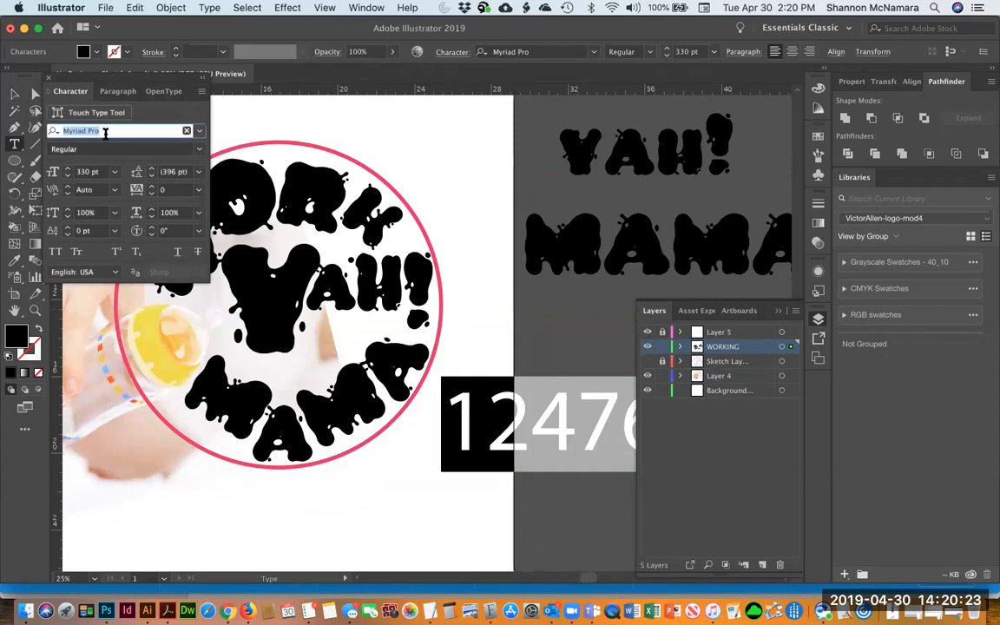
{"action": "type", "text": "ink"}
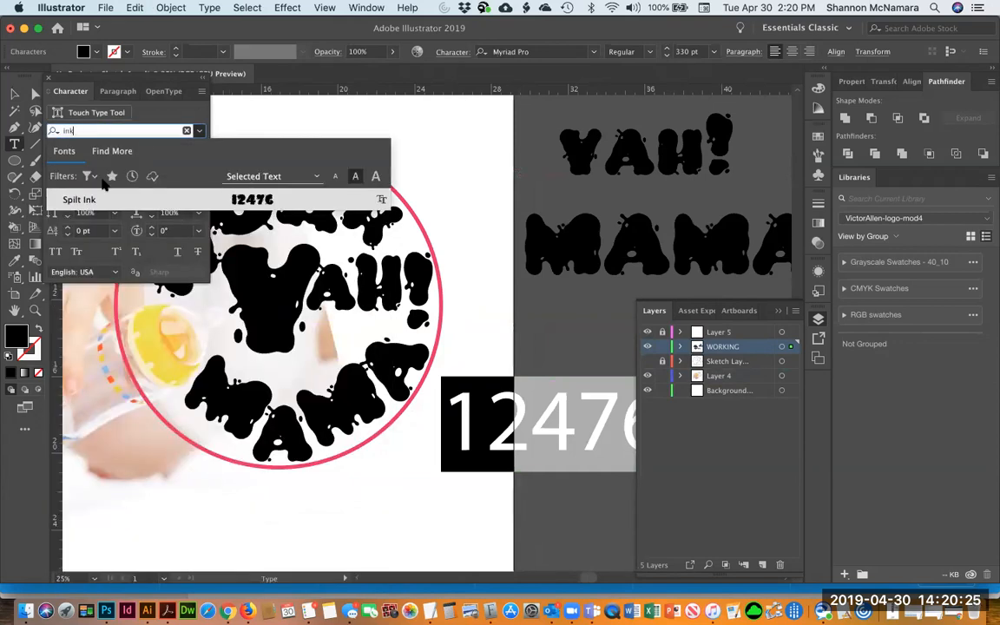
{"action": "left_click", "coordinate": [87, 199]}
{"action": "type", "text": "."}
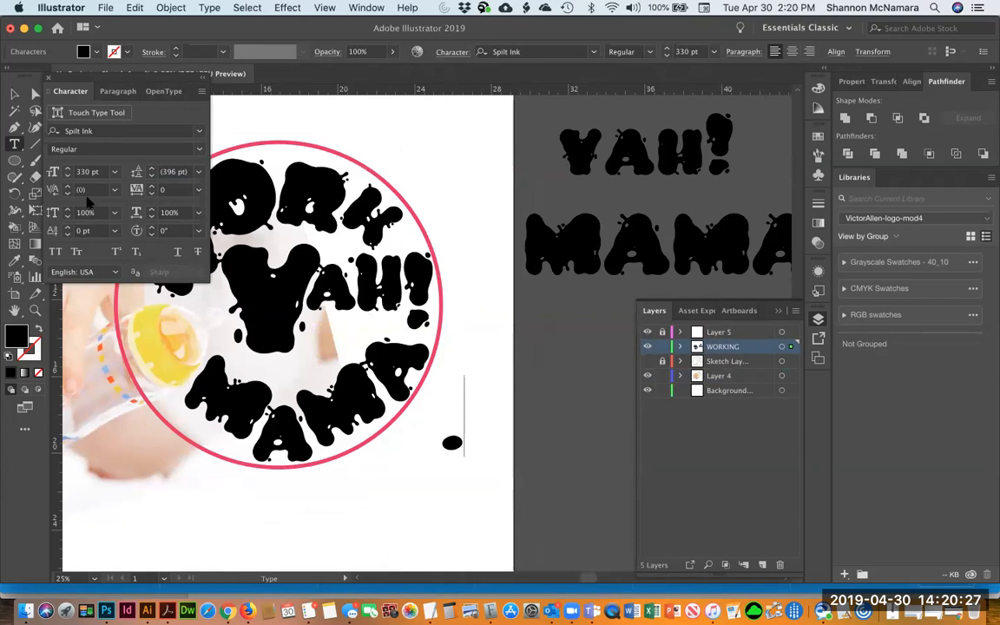
{"action": "type", "text": "#"}
Type test characters such as aksdfj; and reapply the Spilt Ink font to them
{"action": "key", "text": "BackSpace"}
{"action": "key", "text": "shift+Left"}
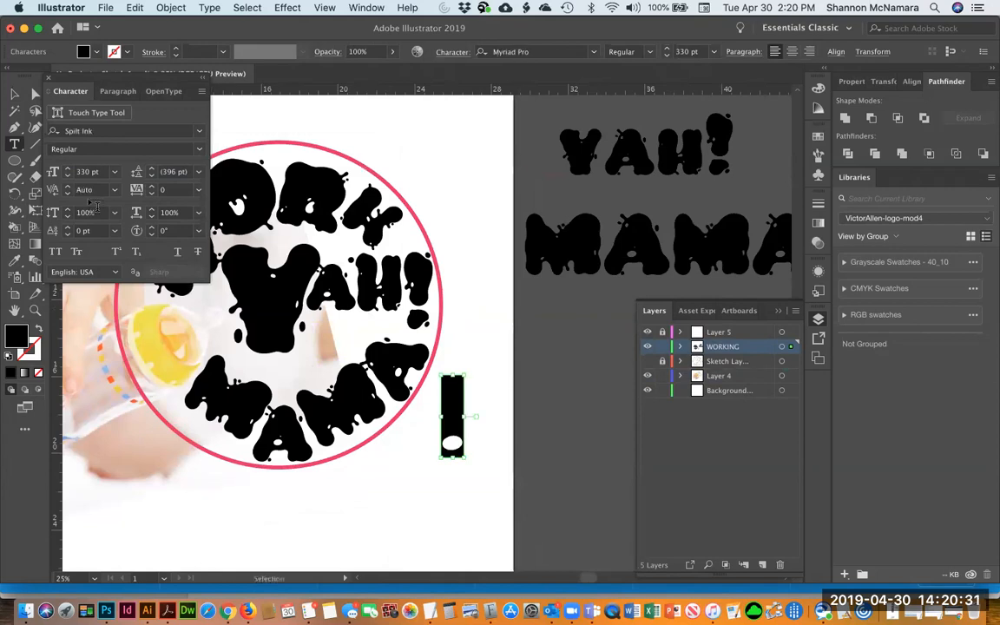
{"action": "type", "text": "#"}
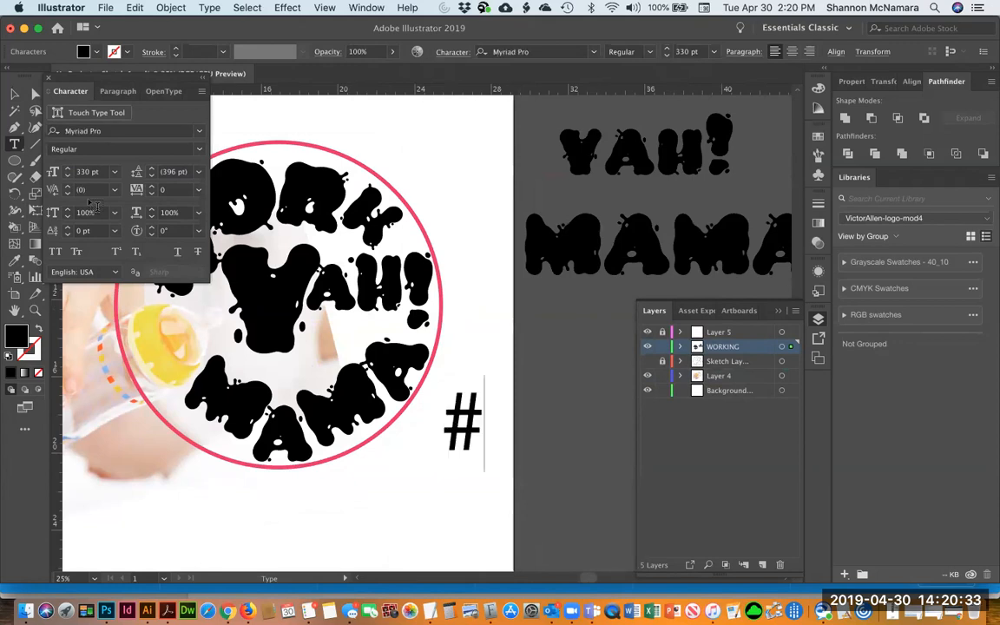
{"action": "key", "text": "super+z"}
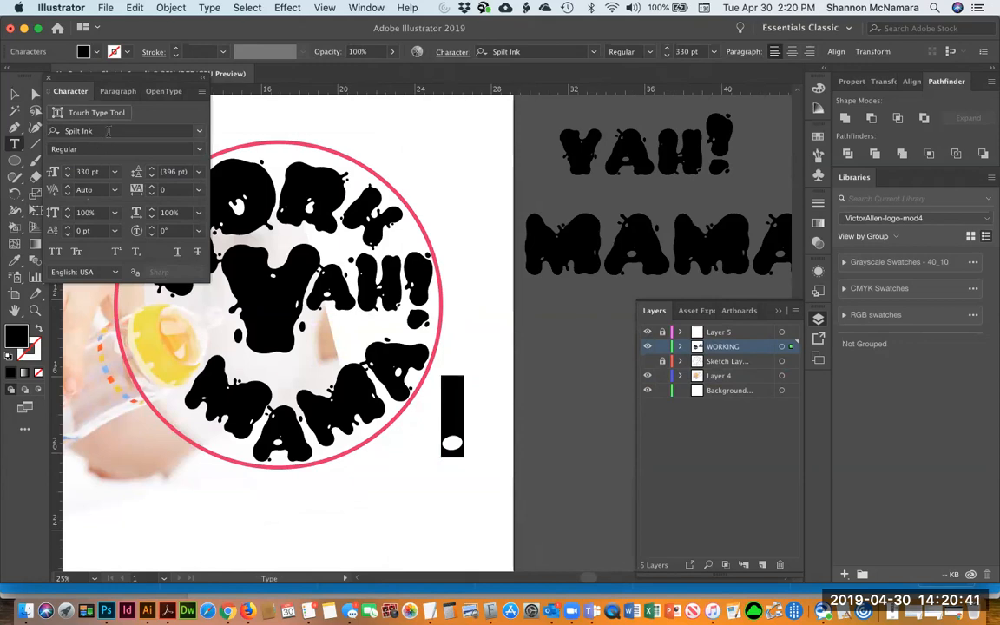
{"action": "type", "text": ")"}
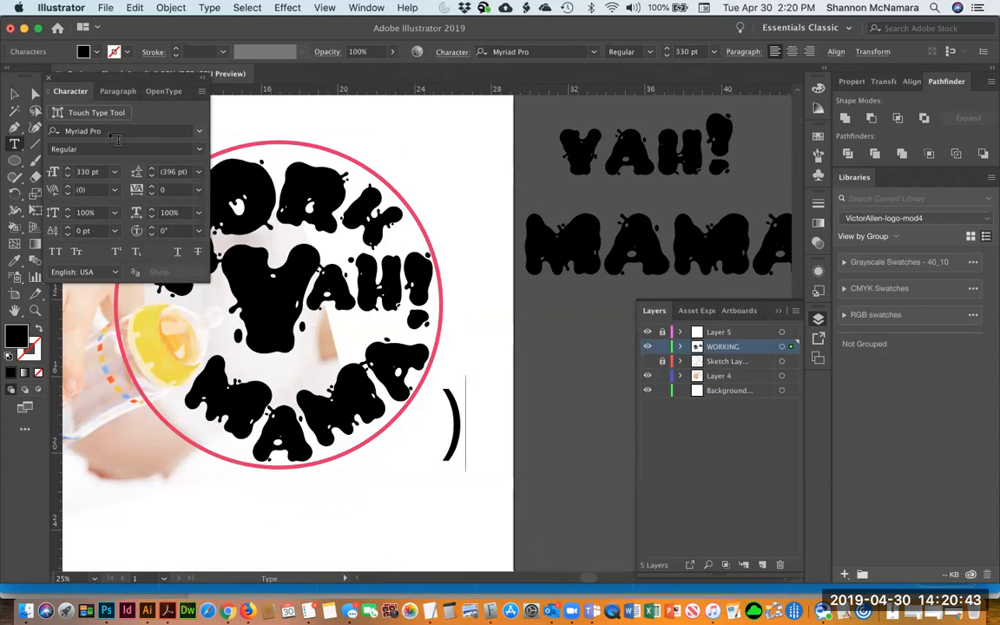
{"action": "key", "text": "BackSpace"}
{"action": "type", "text": "aksdfj;"}
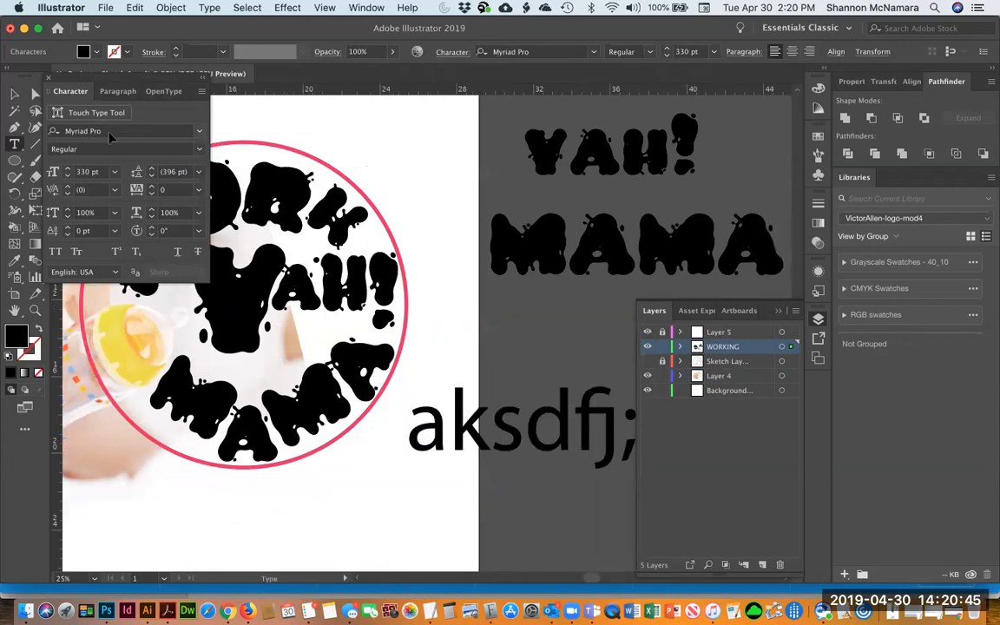
{"action": "key", "text": "super+a"}
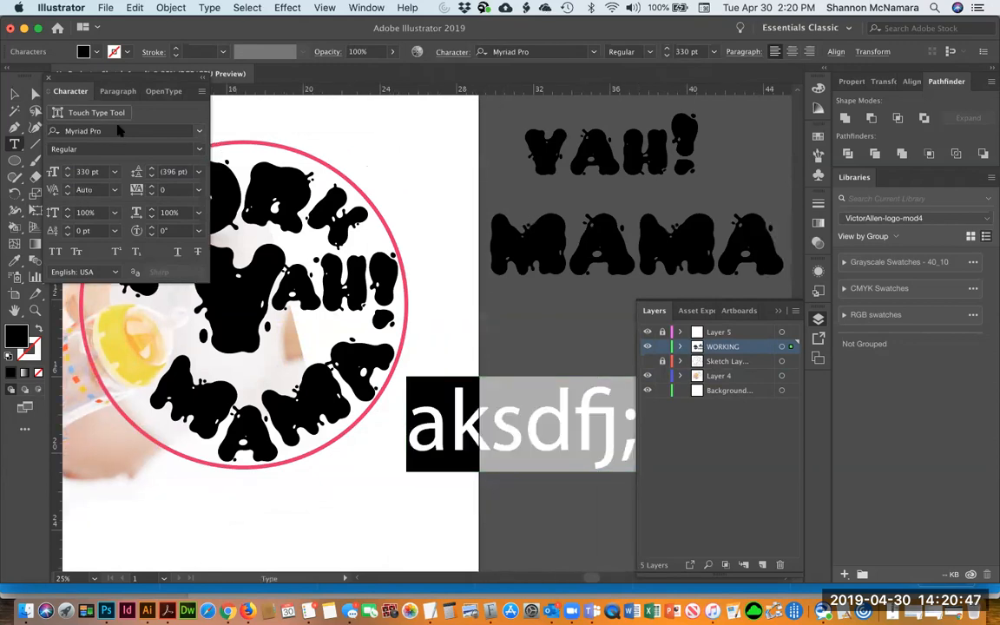
{"action": "left_click", "coordinate": [56, 130]}
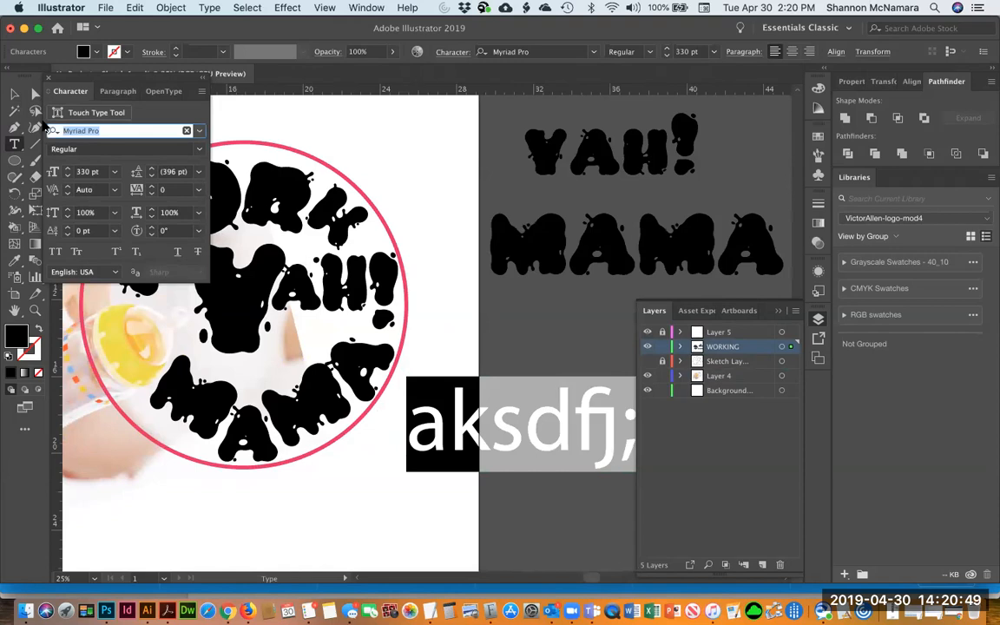
{"action": "type", "text": "spl"}
{"action": "key", "text": "BackSpace"}
{"action": "key", "text": "Return"}
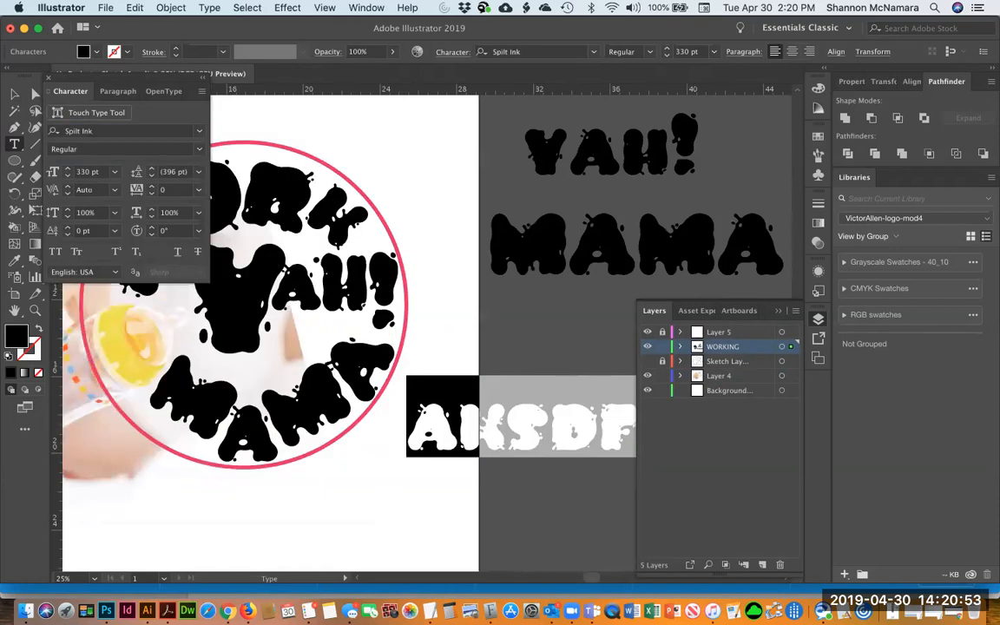
Replace the test text with a single Spilt Ink question mark and leave text editing
{"action": "key", "text": "Right"}
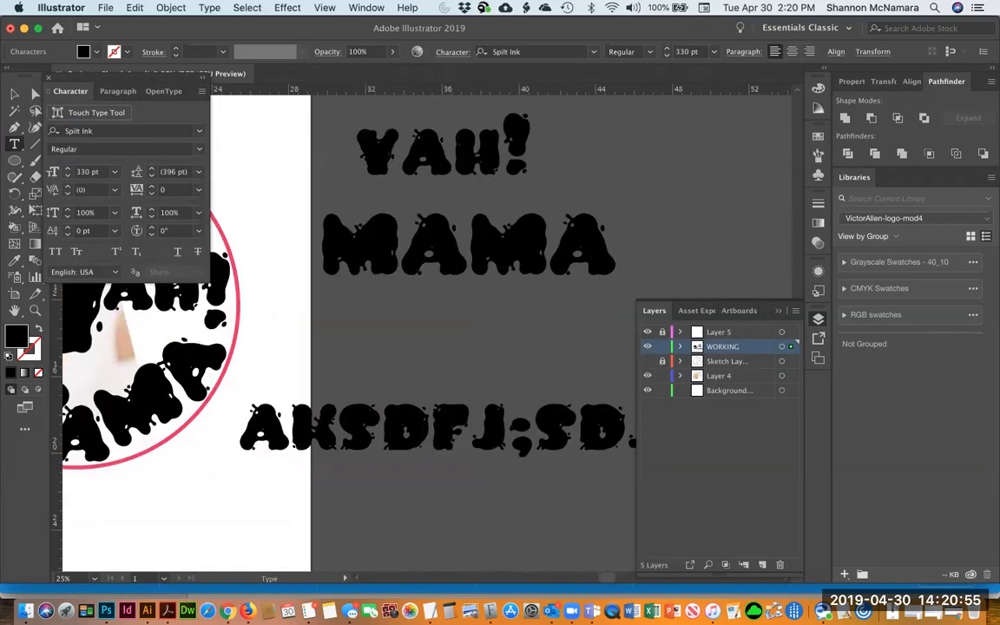
{"action": "key", "text": "Right"}
{"action": "key", "text": "shift+Left"}
{"action": "key", "text": "shift+Left"}
{"action": "key", "text": "super+a"}
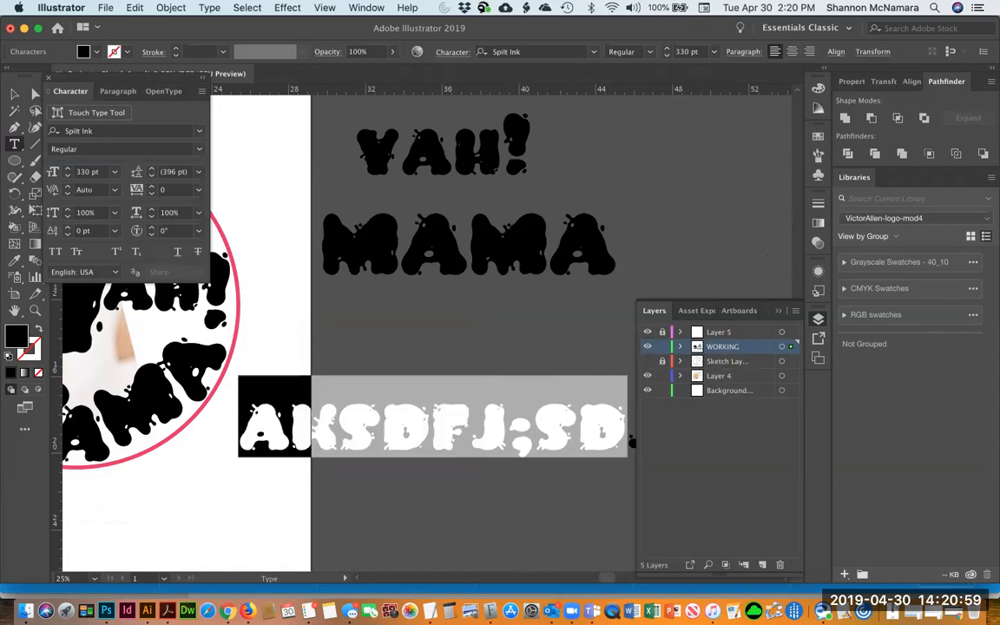
{"action": "type", "text": "JK"}
{"action": "key", "text": "Left"}
{"action": "key", "text": "shift+Left"}
{"action": "key", "text": "shift+Right"}
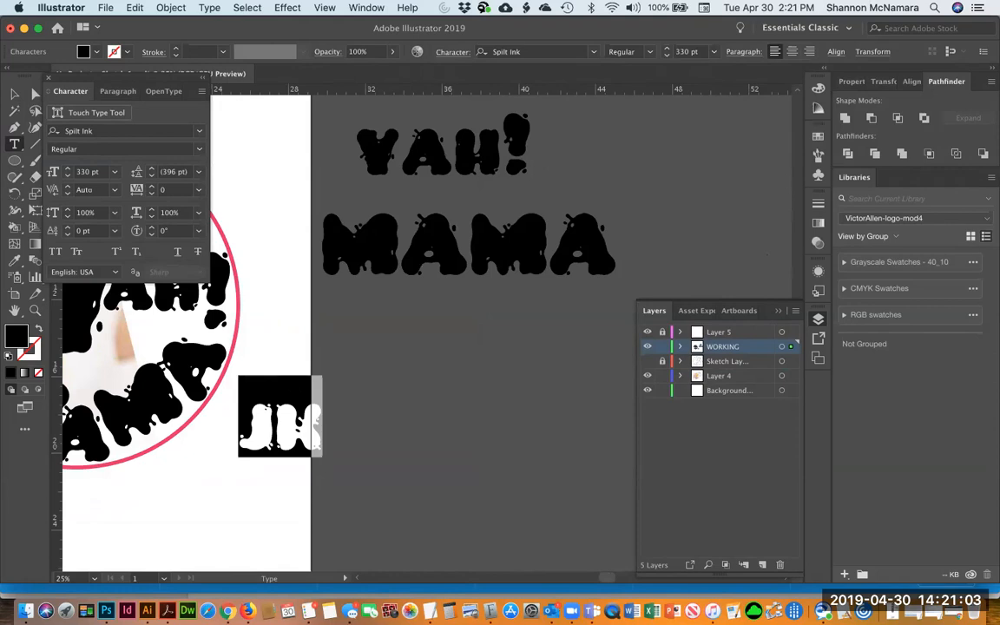
{"action": "type", "text": "?"}
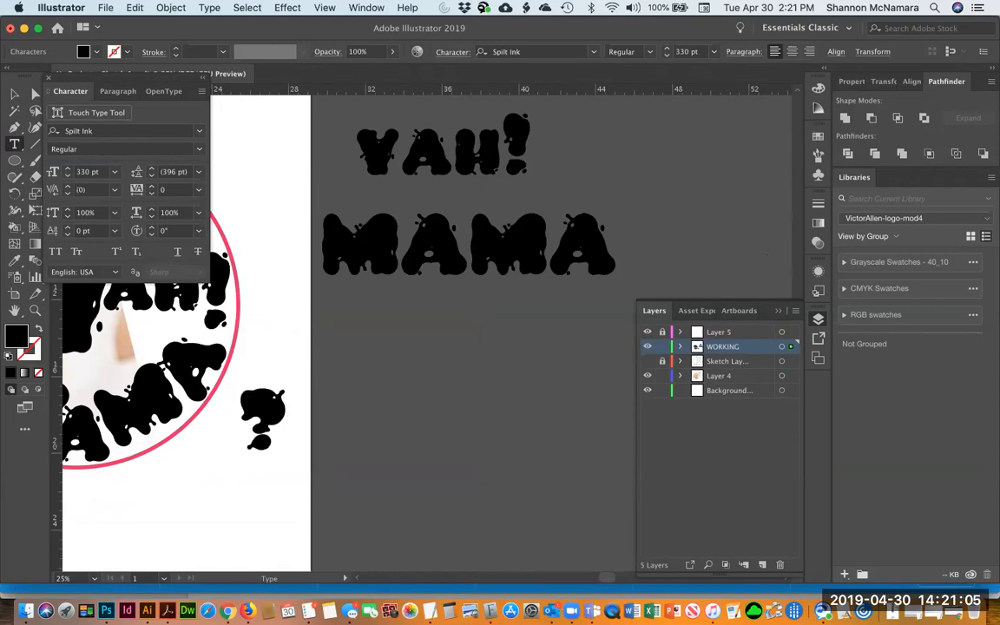
{"action": "key", "text": "Escape"}
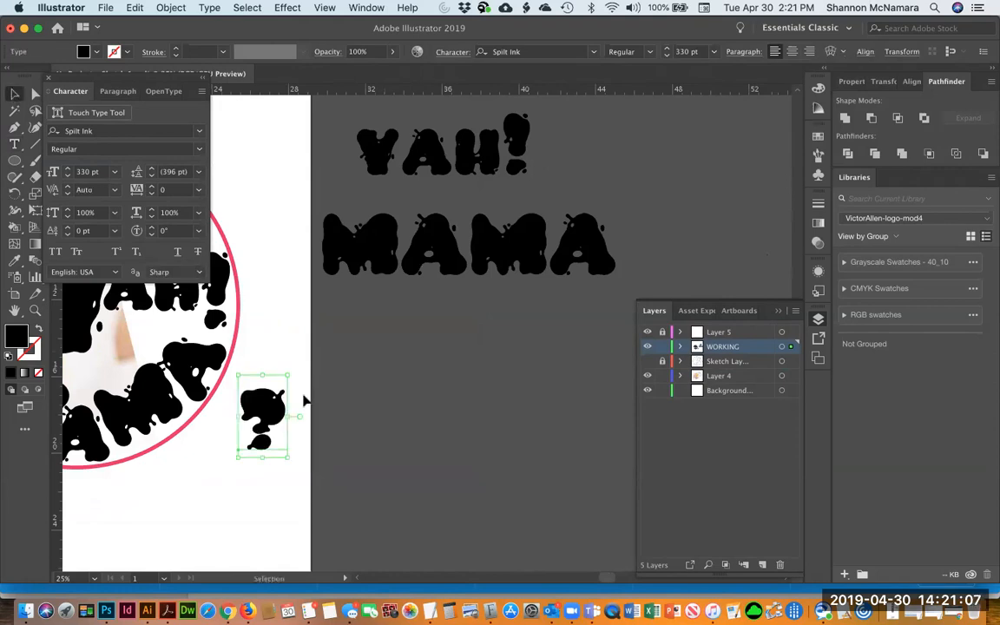
Convert the question mark text to outlines
{"action": "left_click", "coordinate": [306, 400]}
{"action": "left_click_drag", "start_coordinate": [310, 364], "coordinate": [641, 344]}
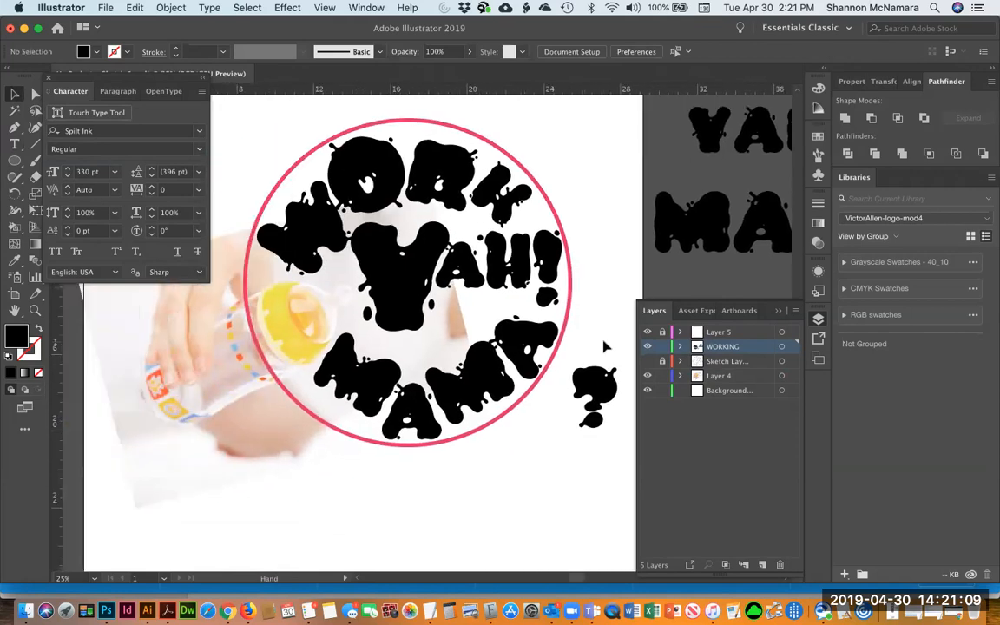
{"action": "key", "text": "a"}
{"action": "left_click", "coordinate": [583, 386]}
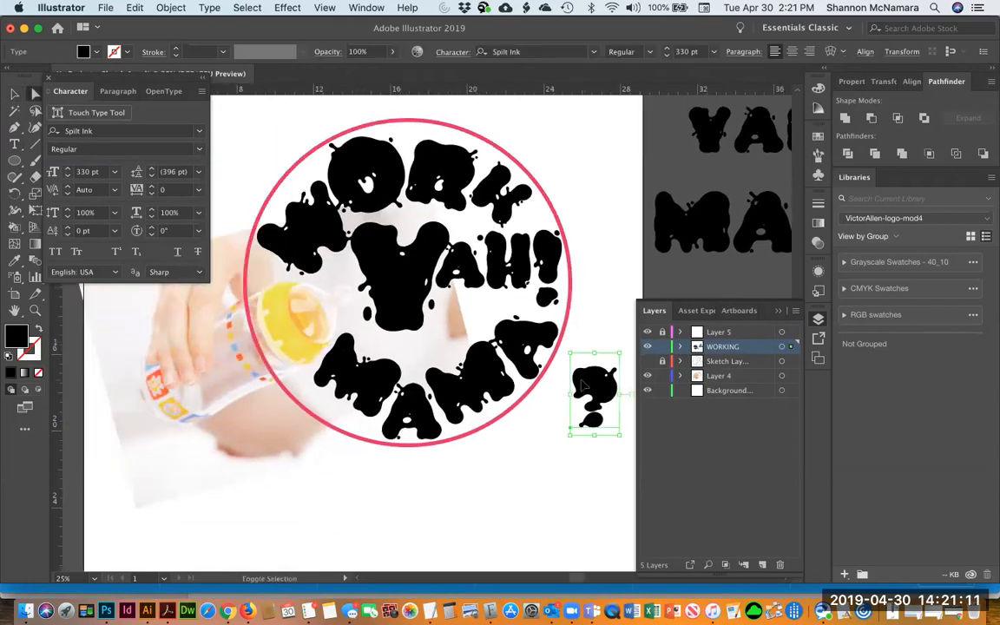
{"action": "key", "text": "super+shift+i"}
{"action": "key", "text": "super+shift+i"}
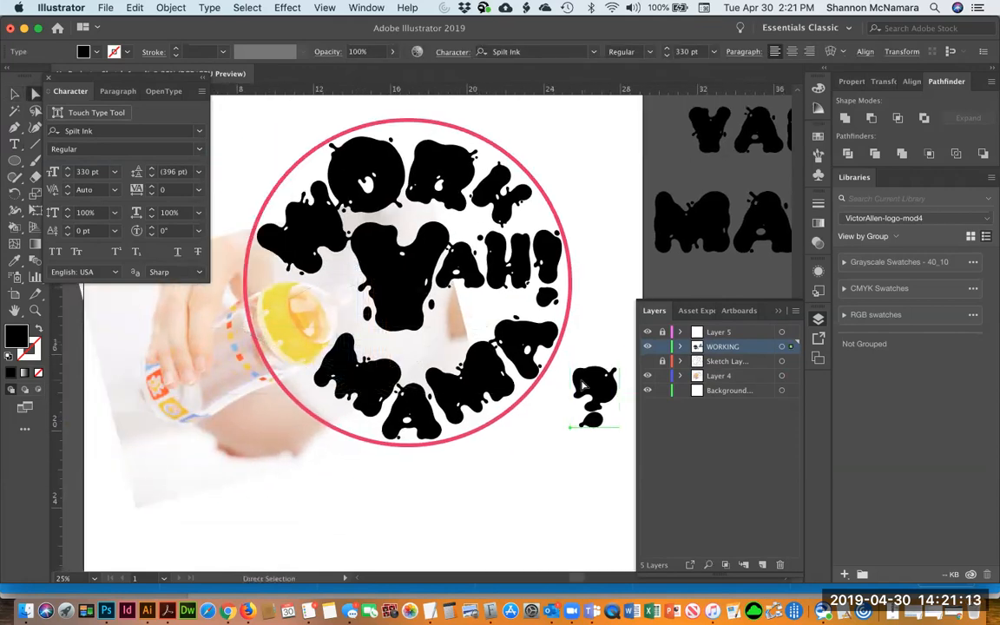
{"action": "key", "text": "super+shift+o"}
{"action": "left_click", "coordinate": [600, 328]}
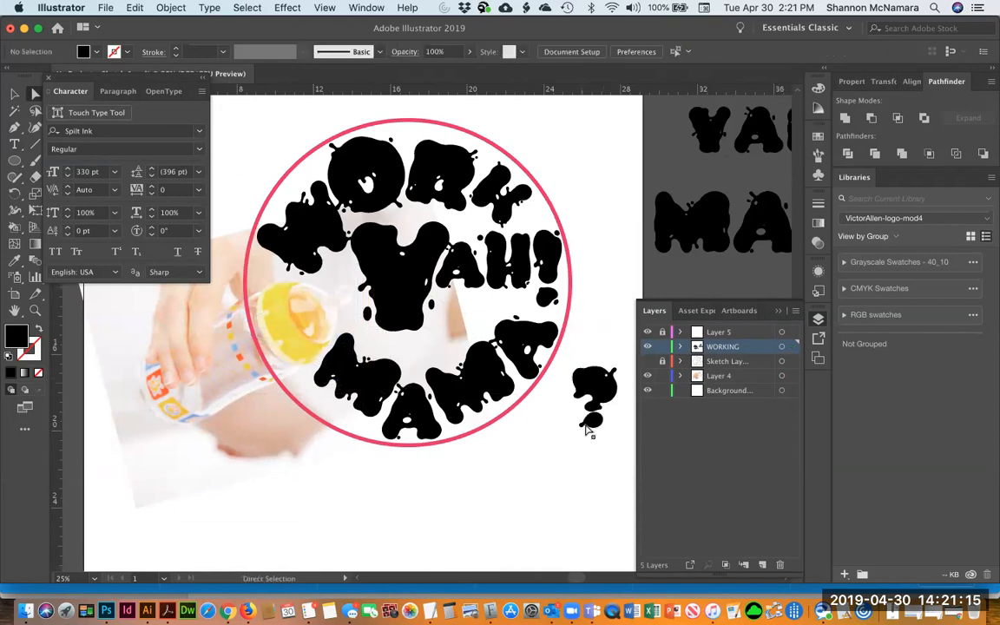
Select the outlined question mark's parts and zoom in on it
{"action": "left_click", "coordinate": [593, 422]}
{"action": "left_click", "coordinate": [595, 422]}
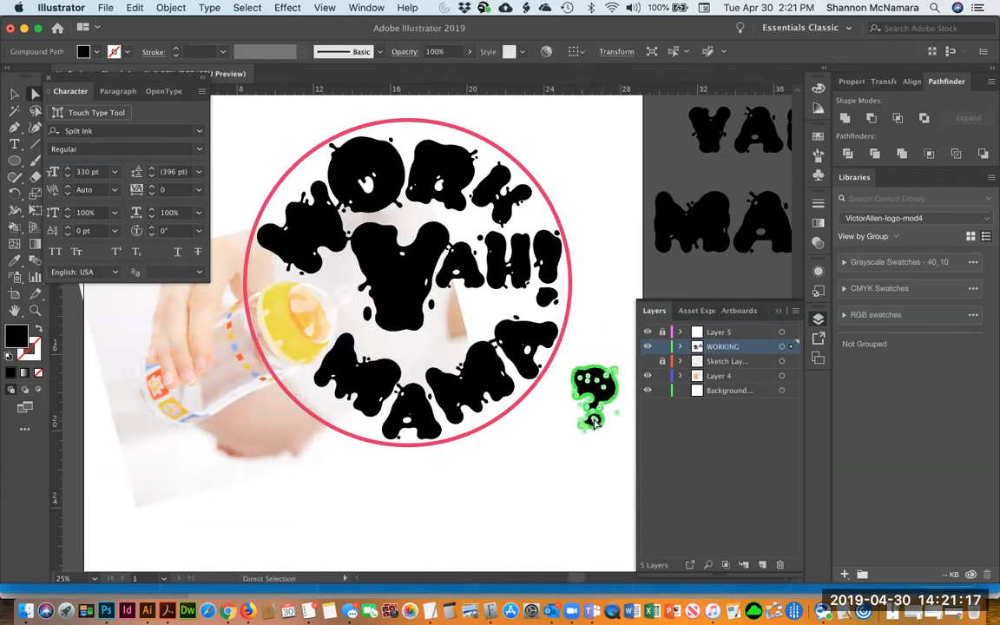
{"action": "left_click", "coordinate": [583, 473]}
{"action": "left_click", "coordinate": [594, 417]}
{"action": "left_click", "coordinate": [588, 428]}
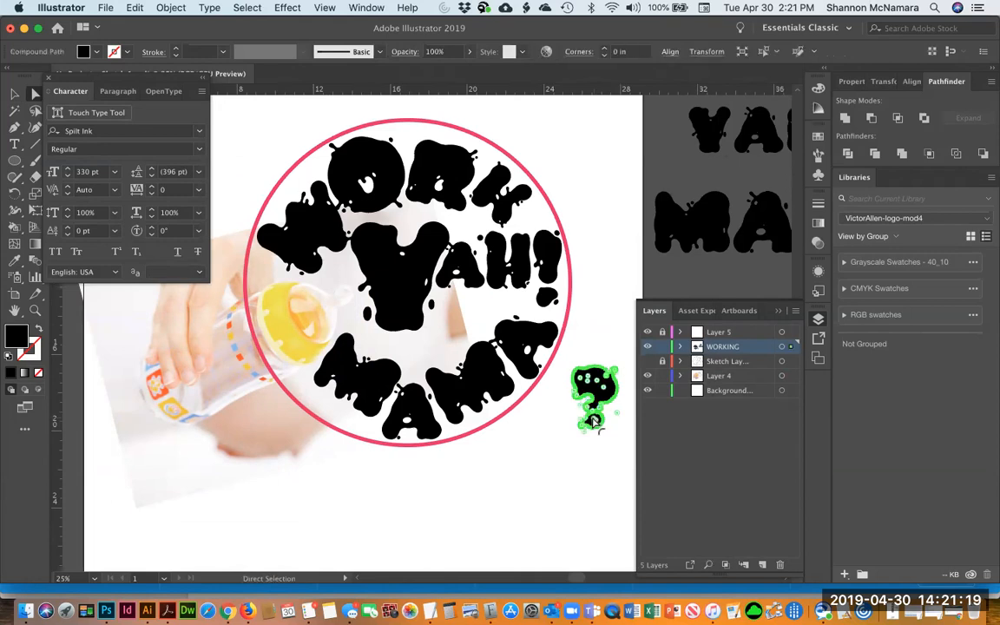
{"action": "left_click", "coordinate": [586, 441]}
{"action": "key", "text": "z"}
{"action": "left_click_drag", "start_coordinate": [598, 424], "coordinate": [618, 452]}
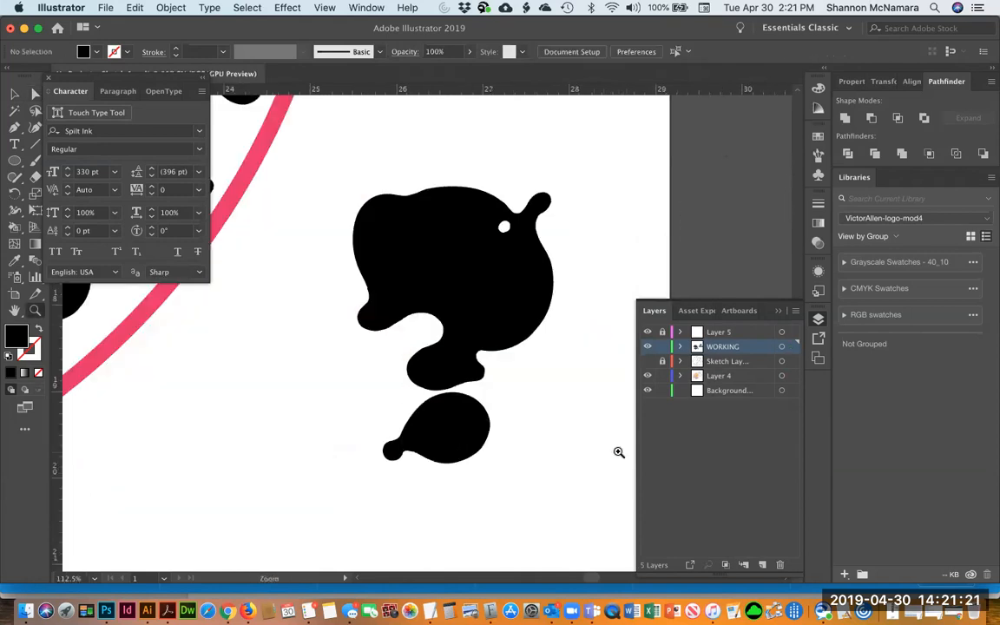
Try deleting the question mark's upper part, then undo it
{"action": "key", "text": "a"}
{"action": "left_click_drag", "start_coordinate": [306, 148], "coordinate": [585, 396]}
{"action": "key", "text": "v"}
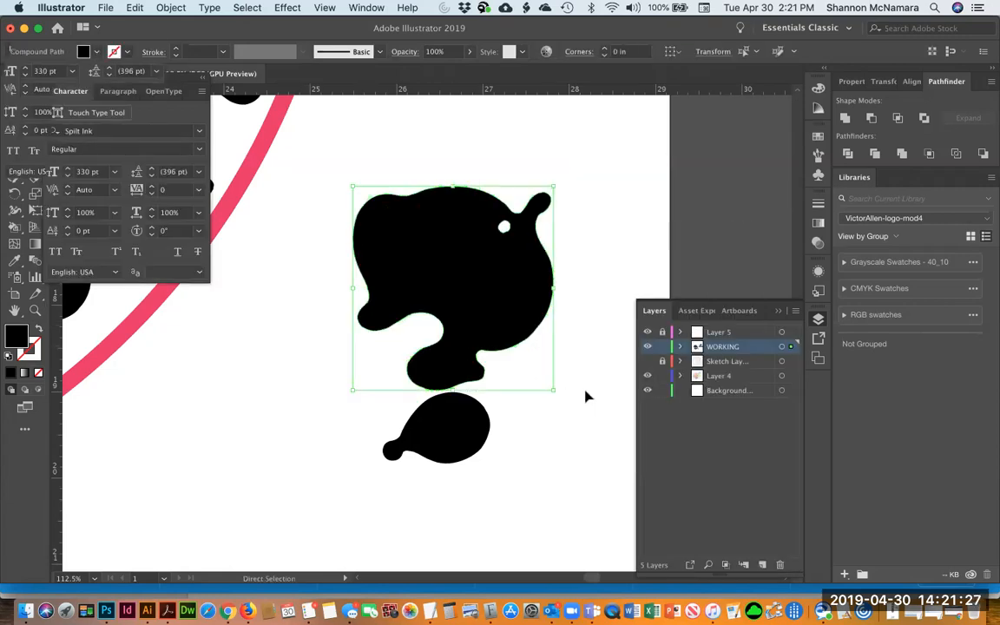
{"action": "key", "text": "Delete"}
{"action": "key", "text": "ctrl+z"}
{"action": "key", "text": "ctrl+z"}
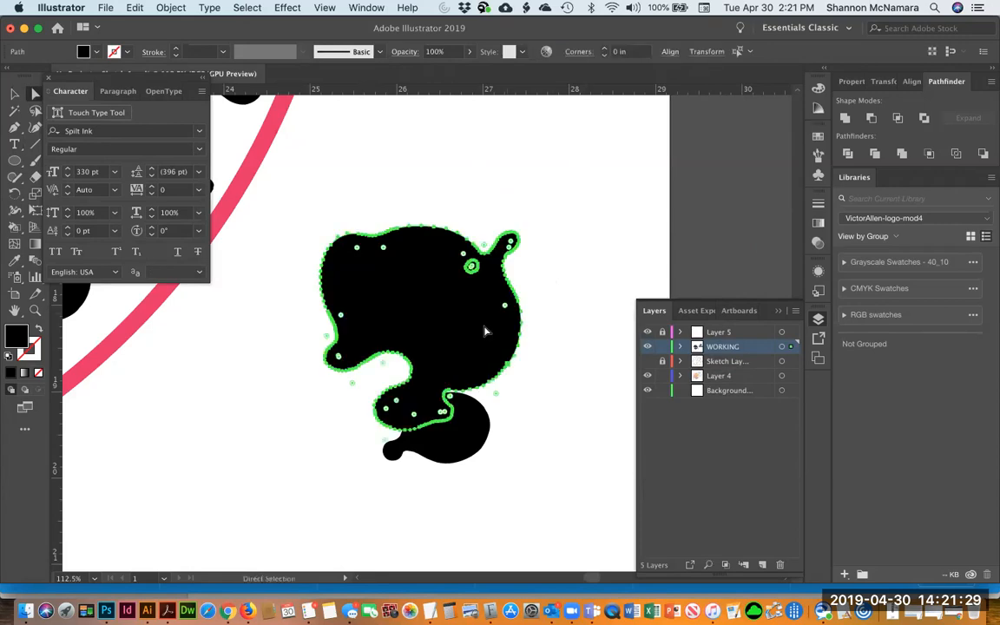
{"action": "key", "text": "ctrl+shift+z"}
Select the question mark's dot and move it into the circle as an extra ink drop
{"action": "key", "text": "a"}
{"action": "left_click", "coordinate": [329, 402]}
{"action": "scroll", "coordinate": [330, 402], "scroll_direction": "left", "scroll_amount": 5}
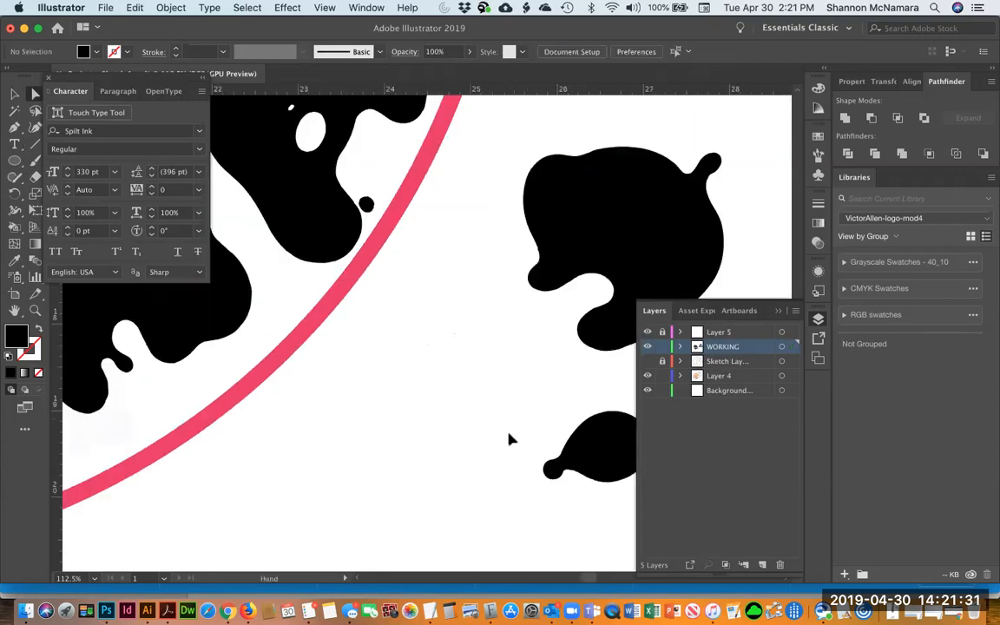
{"action": "key", "text": "v"}
{"action": "key", "text": "ctrl+z"}
{"action": "scroll", "coordinate": [413, 439], "scroll_direction": "down", "scroll_amount": 3}
{"action": "key", "text": "ctrl+minus"}
{"action": "key", "text": "ctrl+minus"}
{"action": "key", "text": "ctrl+minus"}
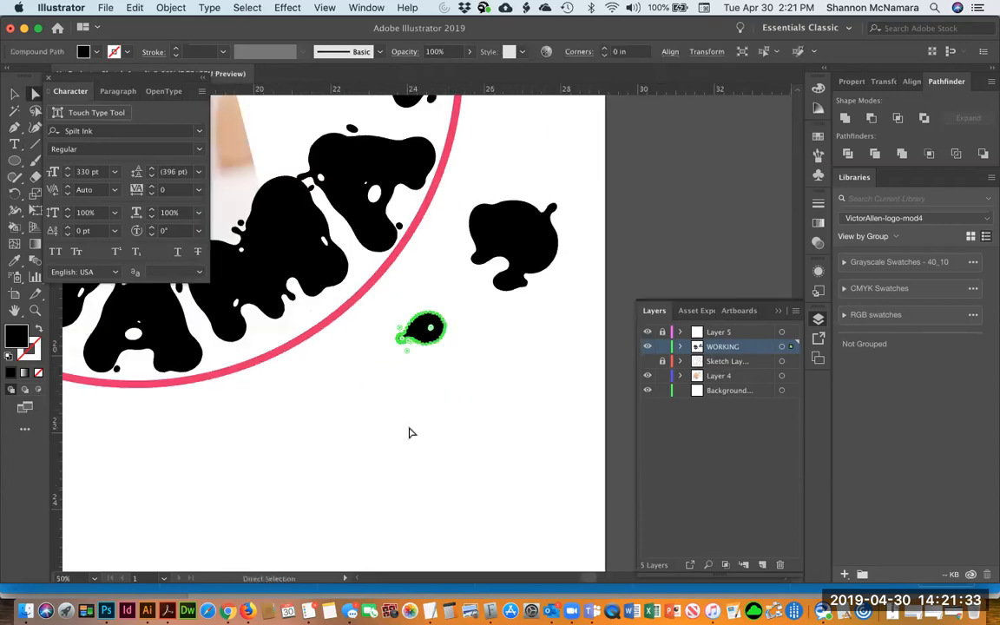
{"action": "left_click_drag", "start_coordinate": [404, 301], "coordinate": [603, 444]}
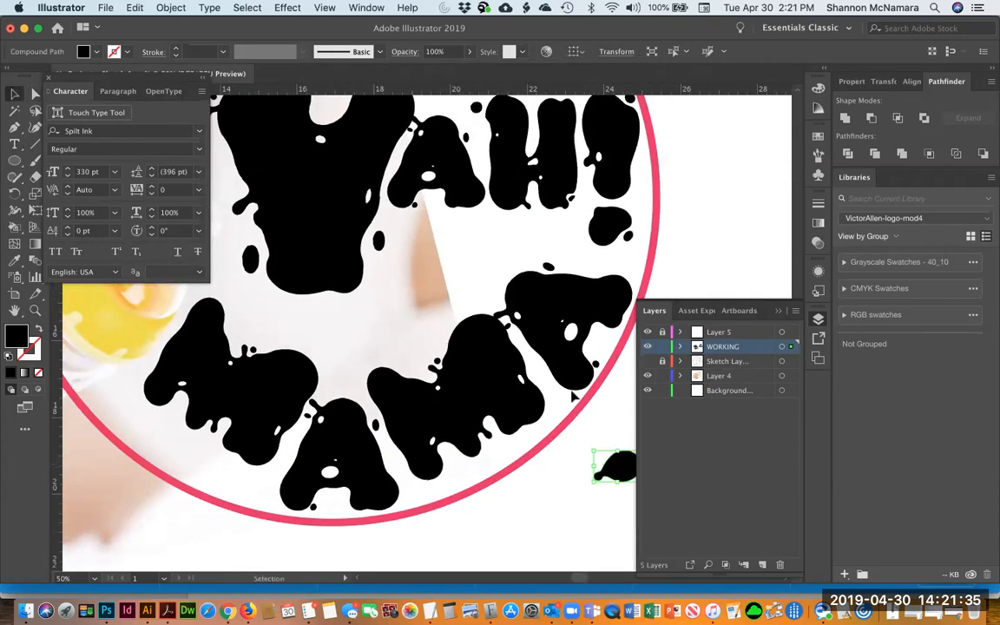
{"action": "mouse_move", "coordinate": [385, 315]}
{"action": "left_mouse_down"}
{"action": "mouse_move", "coordinate": [375, 328]}
{"action": "mouse_move", "coordinate": [346, 313]}
{"action": "left_mouse_up"}
Free-transform the question mark's upper part, rotating it and placing it inside the circle below YAH!
{"action": "scroll", "coordinate": [417, 365], "scroll_direction": "right", "scroll_amount": 5}
{"action": "left_click", "coordinate": [503, 432]}
{"action": "key", "text": "e"}
{"action": "left_click_drag", "start_coordinate": [469, 497], "coordinate": [590, 519]}
{"action": "scroll", "coordinate": [363, 327], "scroll_direction": "left", "scroll_amount": 3}
{"action": "left_click_drag", "start_coordinate": [363, 328], "coordinate": [328, 323]}
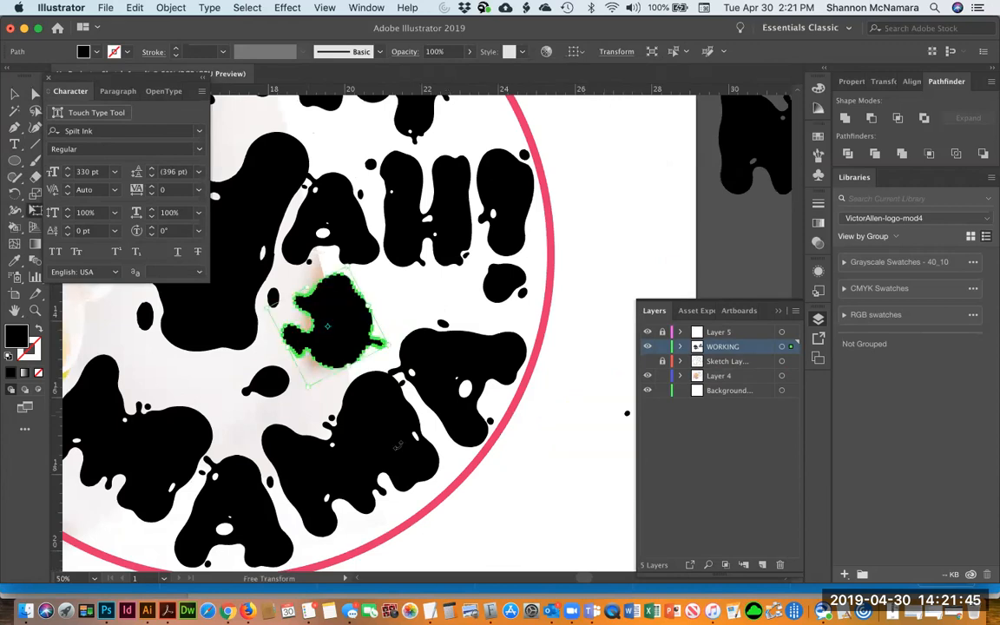
Nudge the small ink drop beside the question-mark splatter slightly downward
{"action": "key", "text": "v"}
{"action": "left_click", "coordinate": [577, 456]}
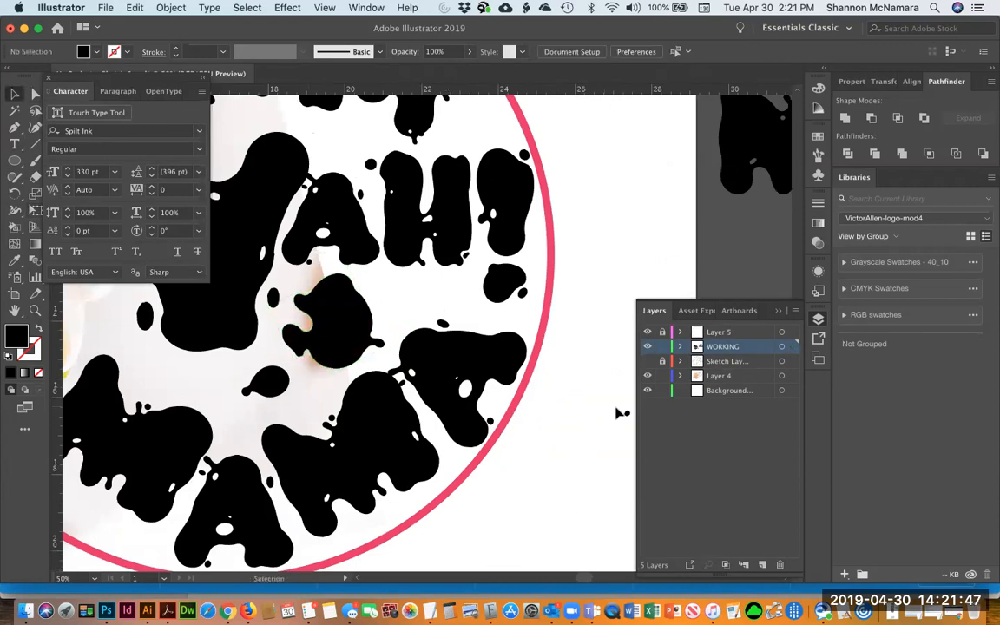
{"action": "left_click", "coordinate": [398, 299]}
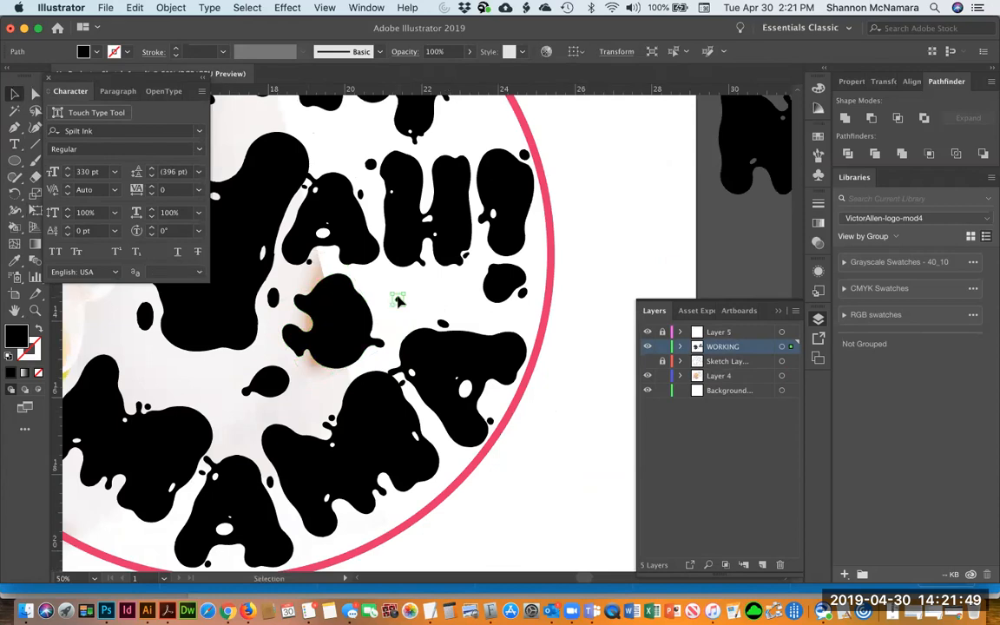
{"action": "left_click_drag", "start_coordinate": [399, 301], "coordinate": [400, 306]}
{"action": "left_click", "coordinate": [529, 524]}
{"action": "key", "text": "super+0"}
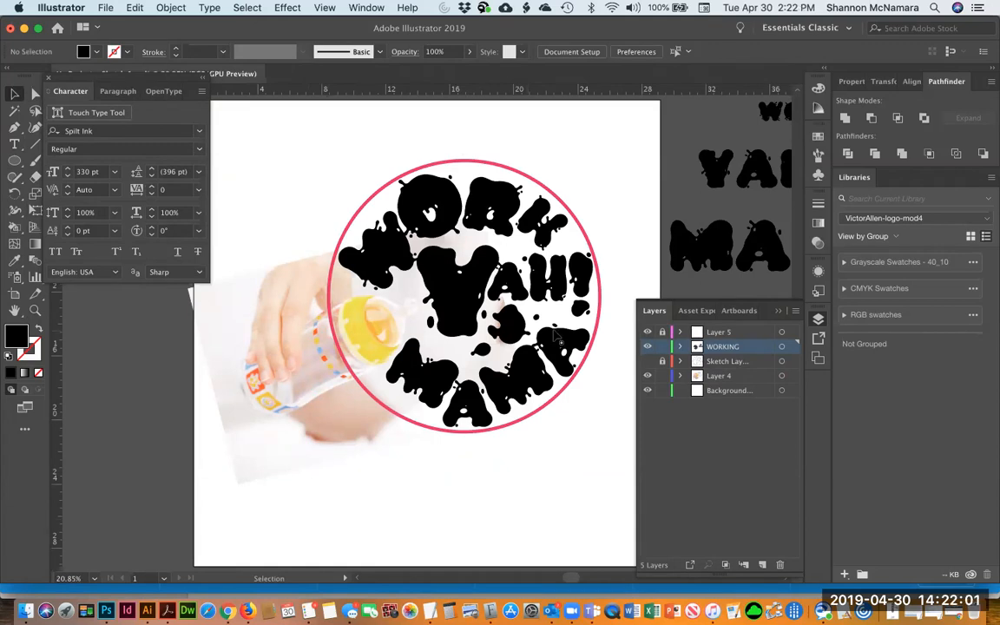
Select all artwork and nudge it slightly to the left
{"action": "key", "text": "a"}
{"action": "key", "text": "v"}
{"action": "key", "text": "super+a"}
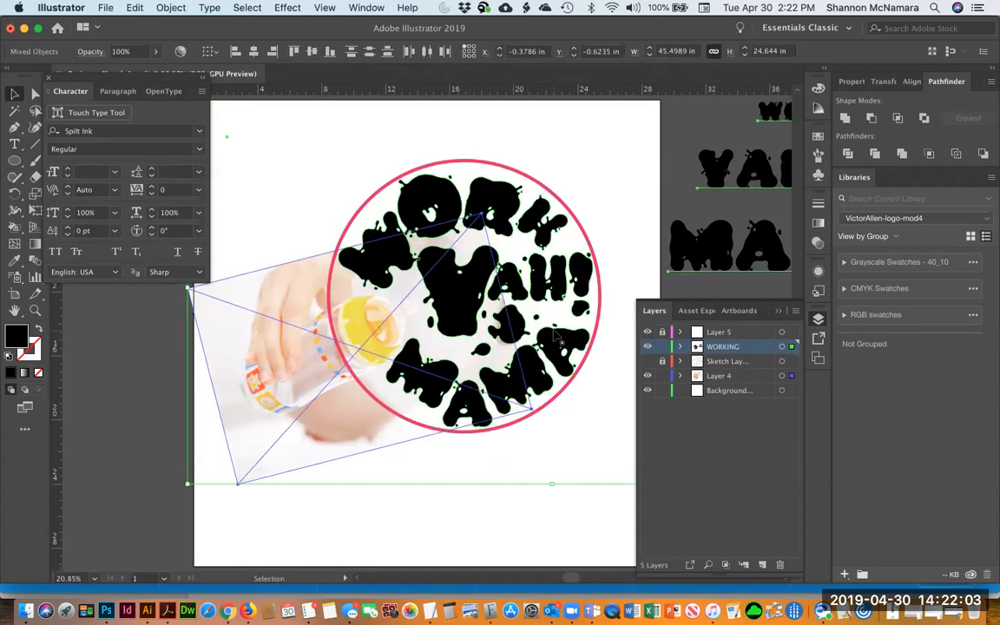
{"action": "key", "text": "Left"}
{"action": "key", "text": "Left"}
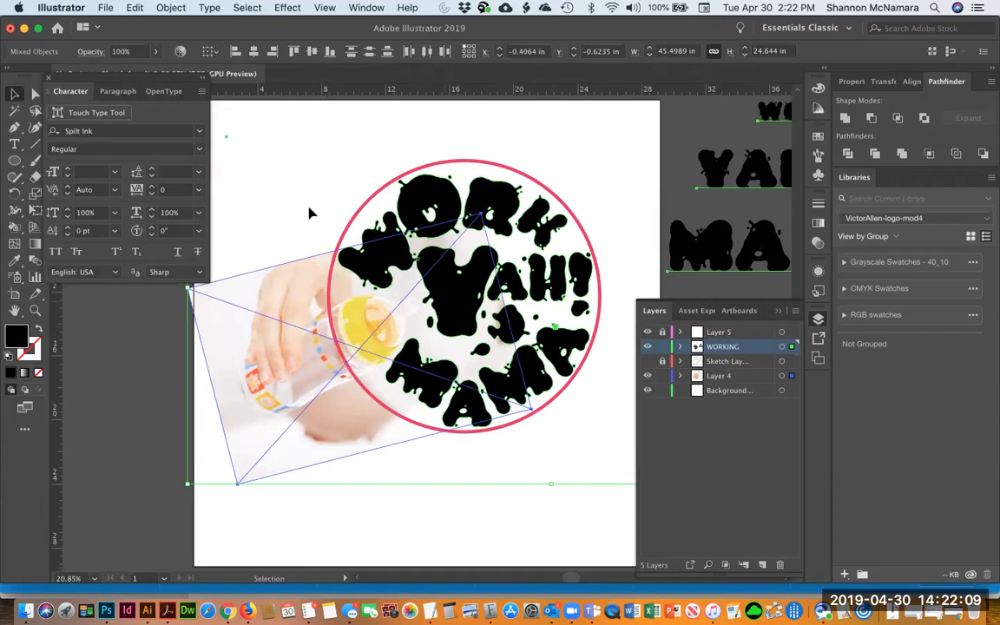
{"action": "left_click", "coordinate": [300, 152]}
{"action": "mouse_move", "coordinate": [109, 80]}
{"action": "left_mouse_down"}
{"action": "mouse_move", "coordinate": [119, 119]}
{"action": "mouse_move", "coordinate": [135, 100]}
{"action": "left_mouse_up"}
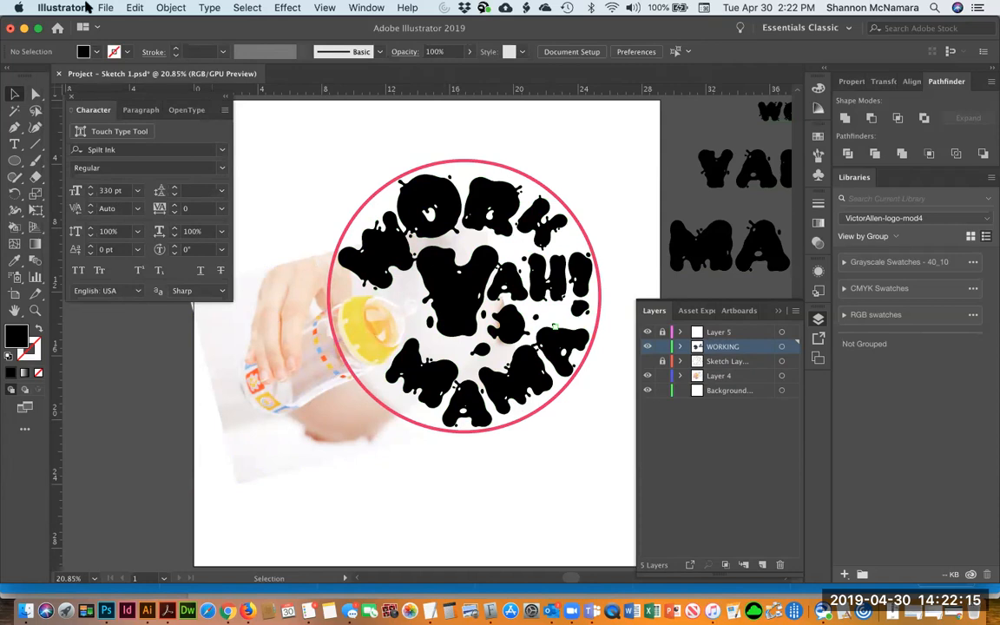
Reposition the W splatter pieces slightly inside the circle's left edge
{"action": "left_click", "coordinate": [351, 264]}
{"action": "left_click_drag", "start_coordinate": [344, 296], "coordinate": [349, 289]}
{"action": "left_click", "coordinate": [288, 165]}
{"action": "left_click", "coordinate": [383, 270]}
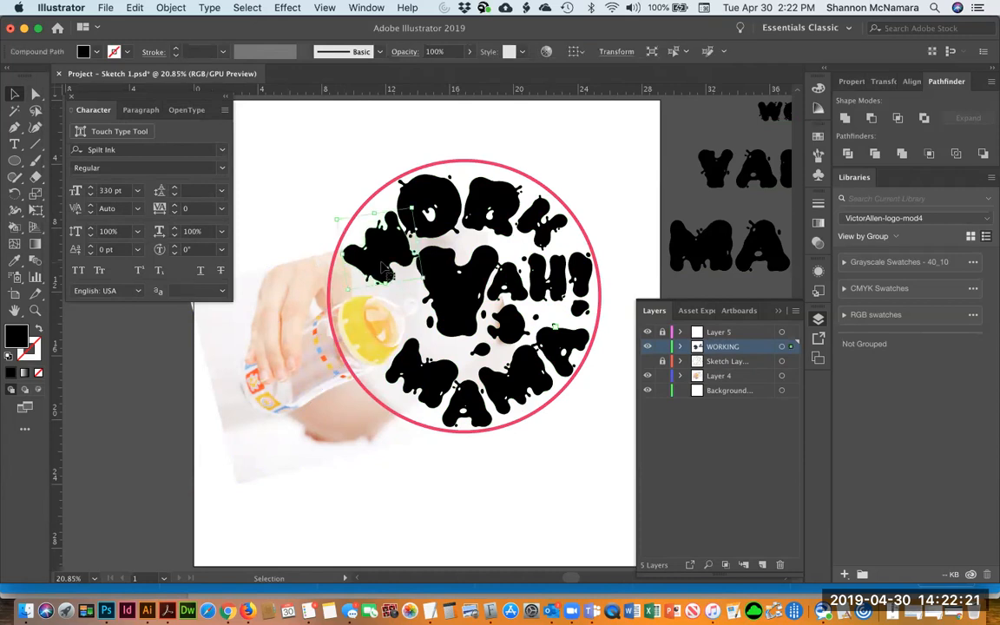
{"action": "left_click_drag", "start_coordinate": [401, 254], "coordinate": [402, 252]}
{"action": "key", "text": "super+y"}
{"action": "left_click", "coordinate": [319, 223]}
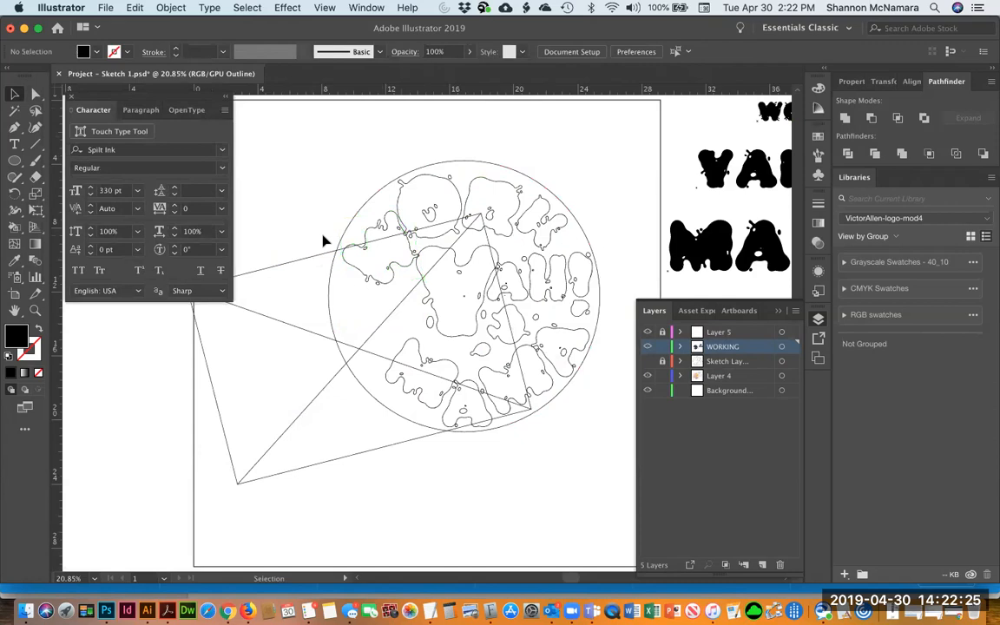
Save the document as workYahMamaL.ai in the WorkYahMamaLogo folder with the default Illustrator options
{"action": "left_click", "coordinate": [105, 7]}
{"action": "mouse_move", "coordinate": [134, 7]}
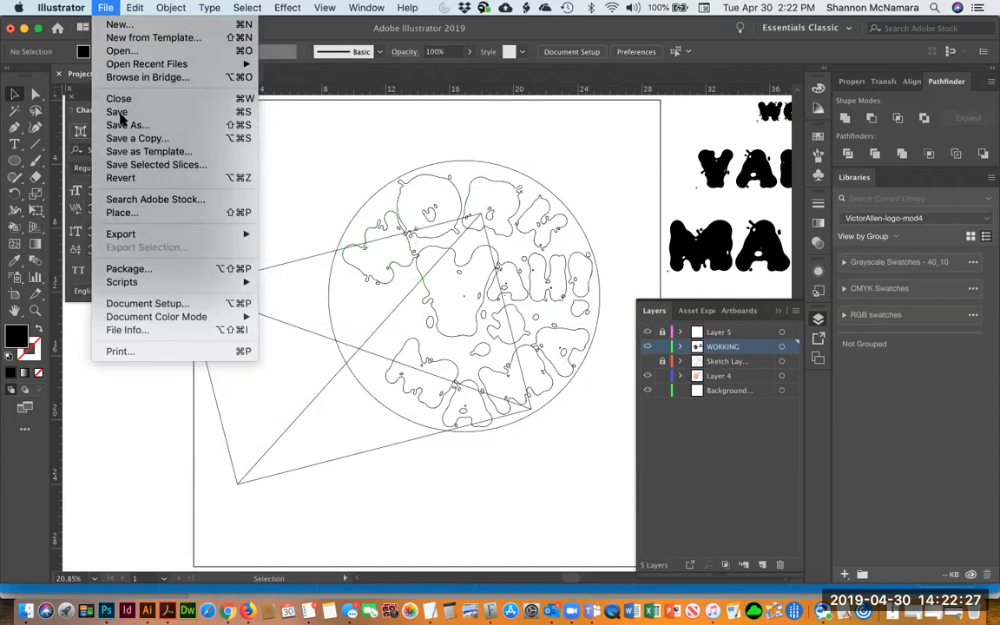
{"action": "left_click", "coordinate": [111, 125]}
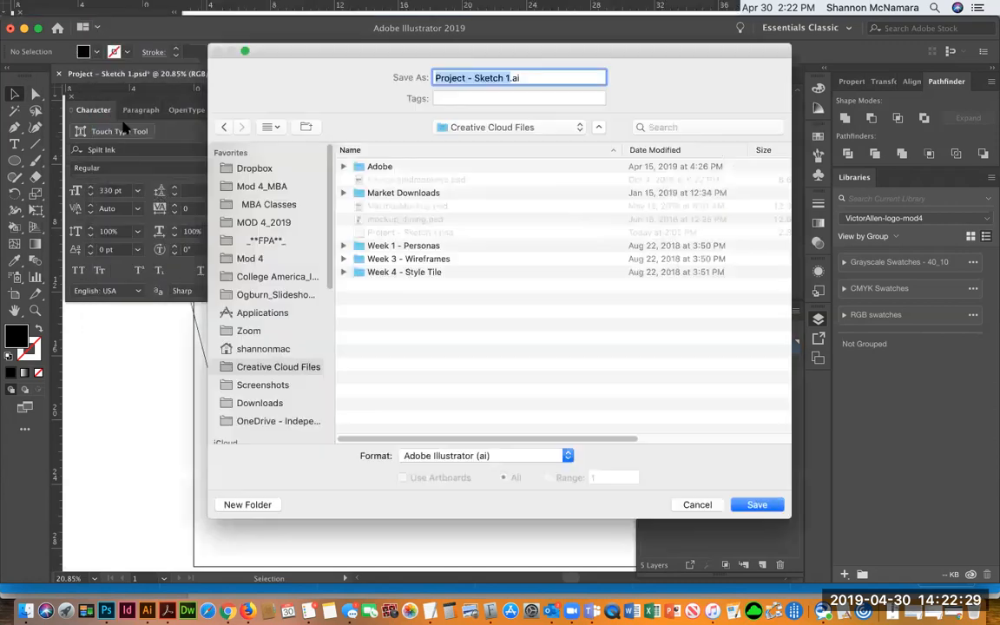
{"action": "type", "text": "workYahMama"}
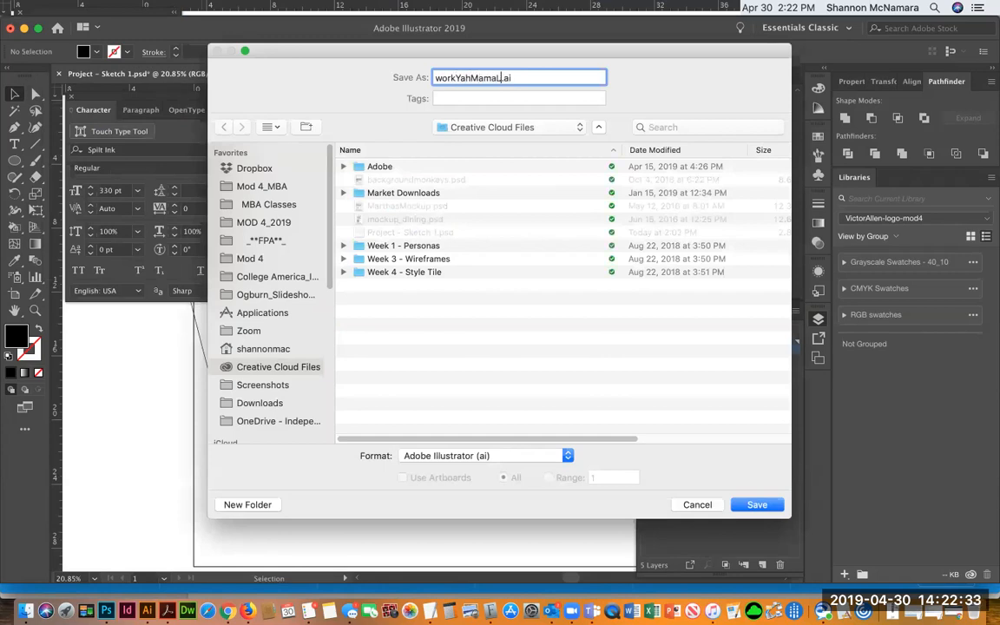
{"action": "type", "text": "L"}
{"action": "left_click", "coordinate": [487, 128]}
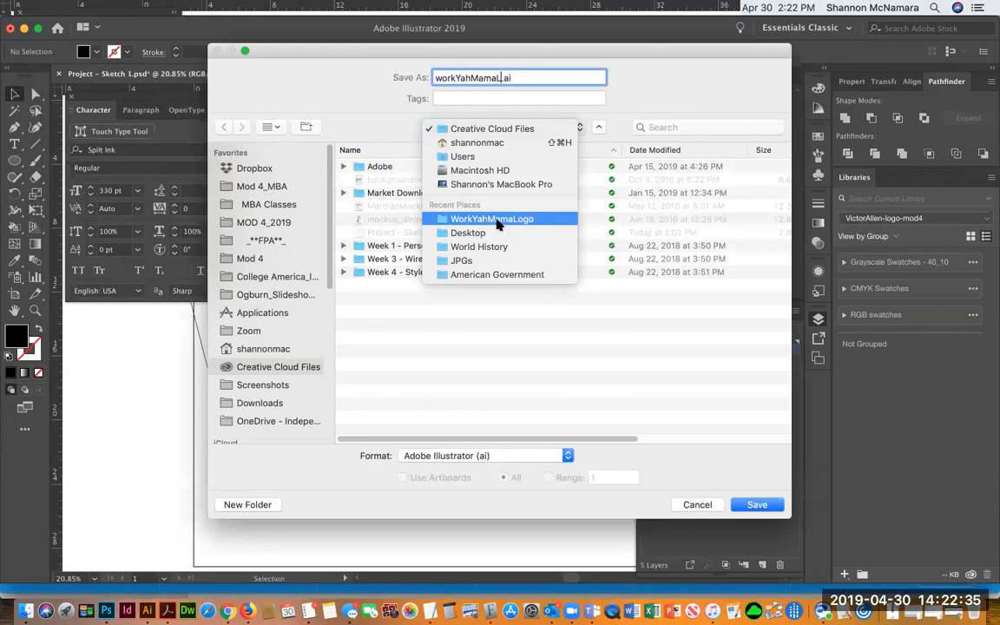
{"action": "left_click", "coordinate": [500, 221]}
{"action": "left_click", "coordinate": [755, 504]}
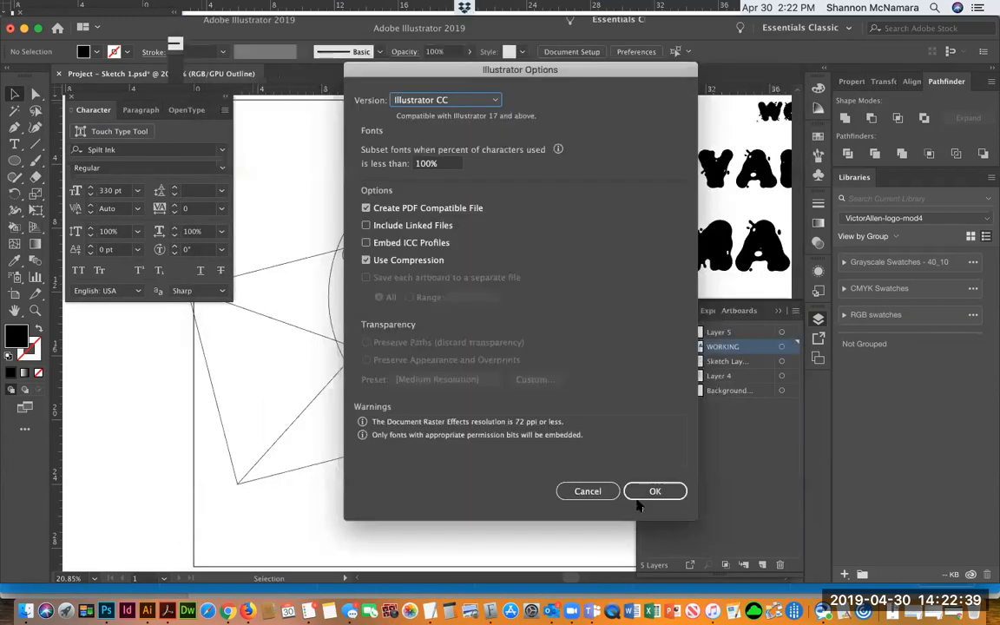
{"action": "left_click", "coordinate": [647, 492]}
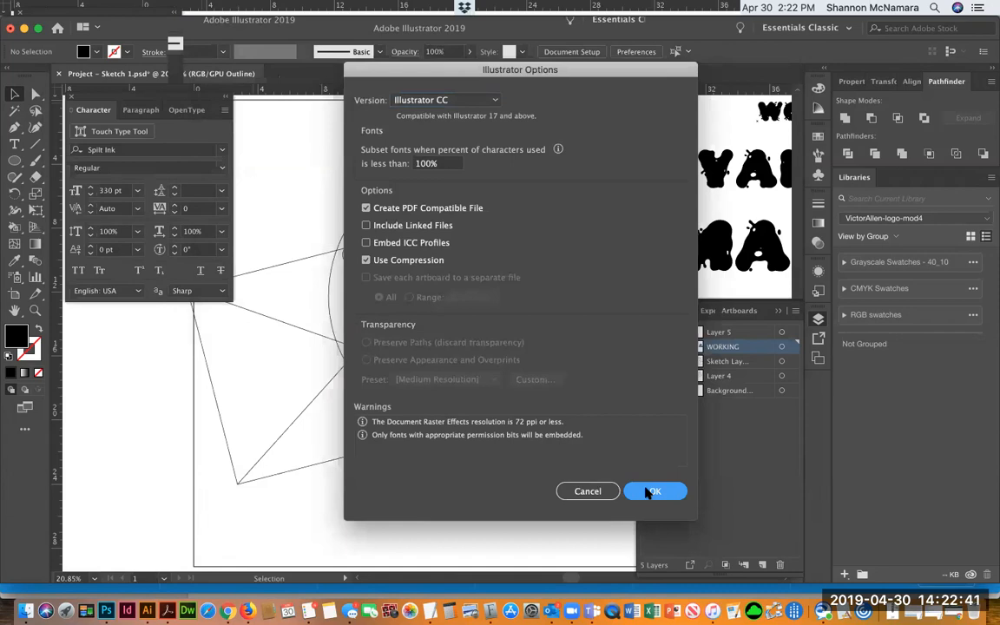
{"action": "left_click", "coordinate": [653, 491]}
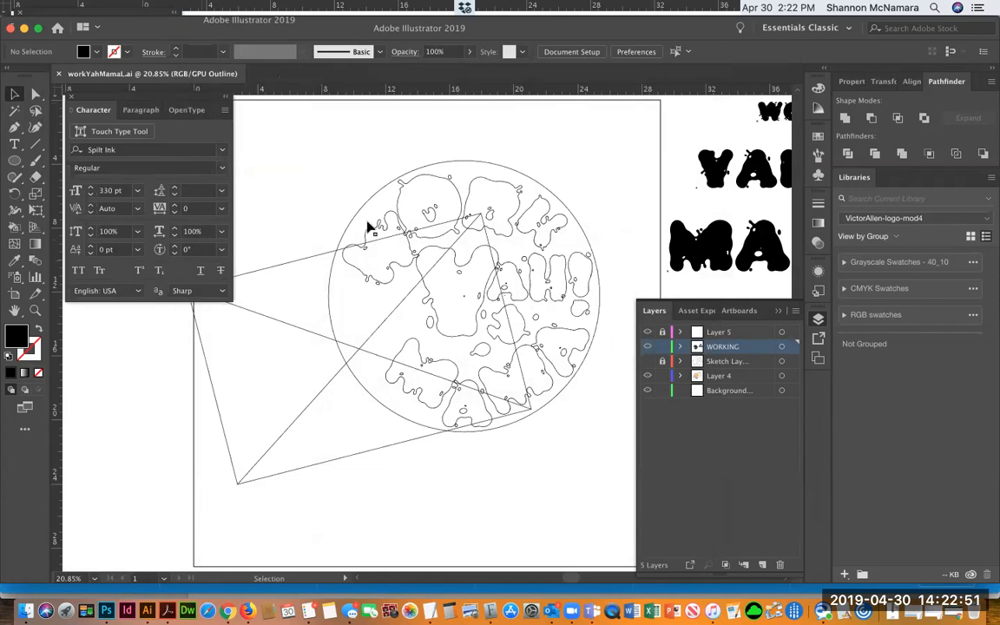
Nudge the W splatter slightly downward where it meets the O splatter
{"action": "key", "text": "super+y"}
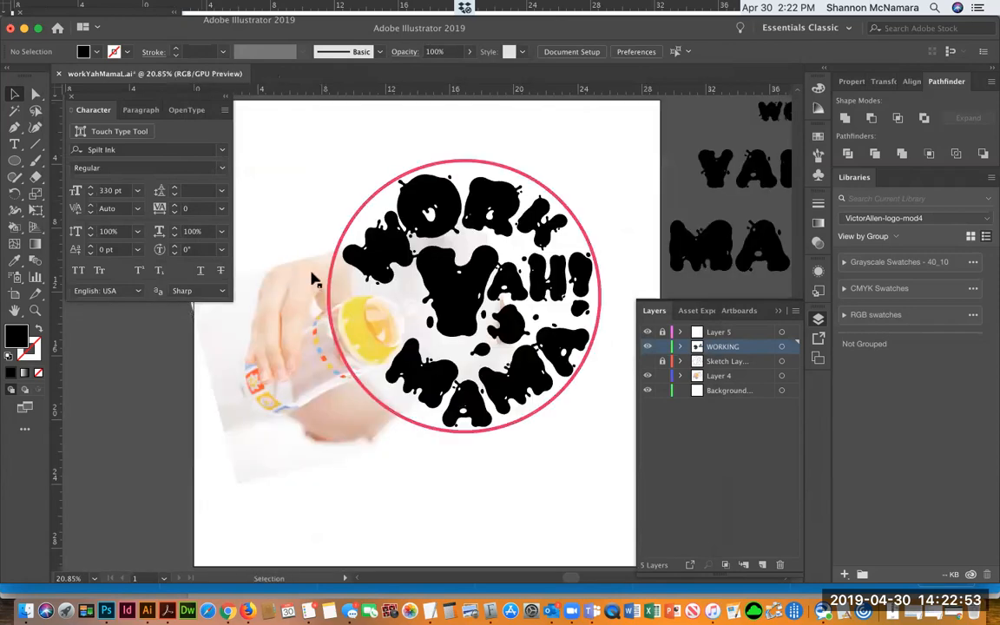
{"action": "key", "text": "z"}
{"action": "left_click_drag", "start_coordinate": [304, 138], "coordinate": [478, 306]}
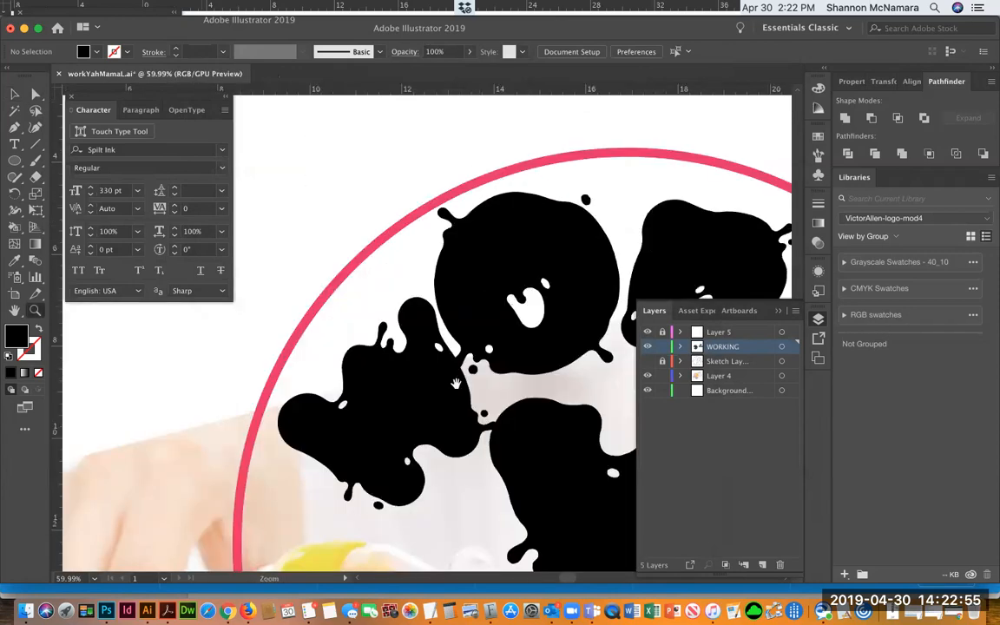
{"action": "scroll", "coordinate": [451, 304], "scroll_direction": "down", "scroll_amount": 2}
{"action": "key", "text": "super+y"}
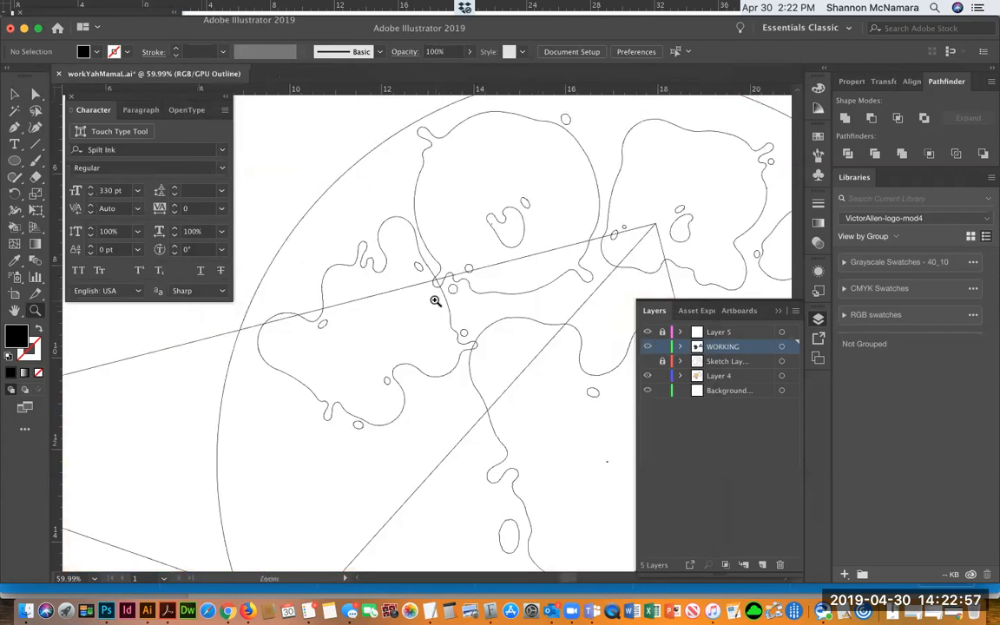
{"action": "key", "text": "v"}
{"action": "left_click", "coordinate": [334, 272]}
{"action": "left_click_drag", "start_coordinate": [334, 272], "coordinate": [334, 283]}
{"action": "key", "text": "super+shift+a"}
Drag anchor points on the splatter's lower-left curve outward to reshape its outline near the O
{"action": "key", "text": "a"}
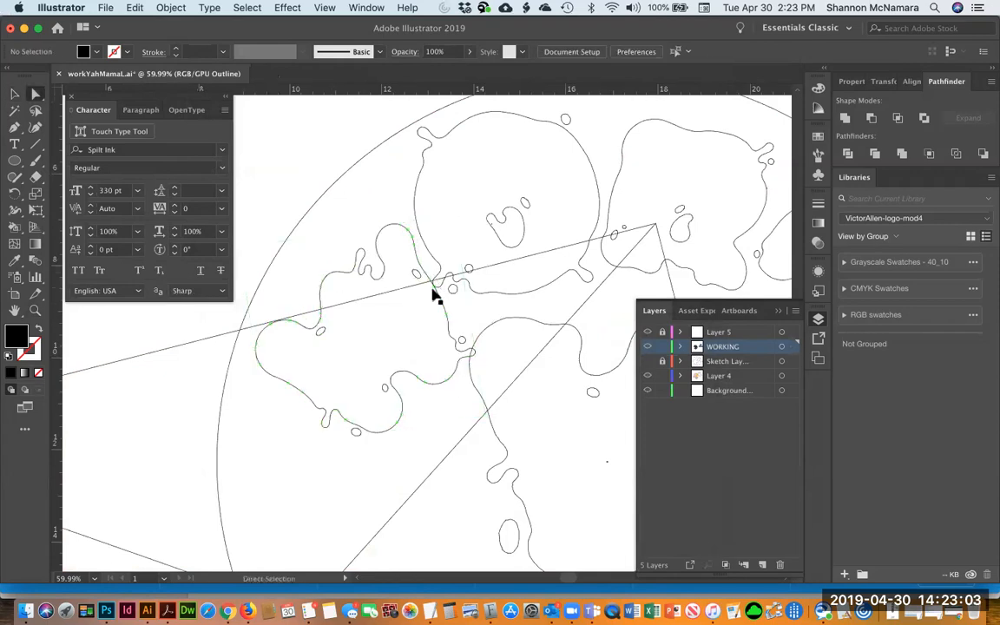
{"action": "left_click", "coordinate": [438, 284]}
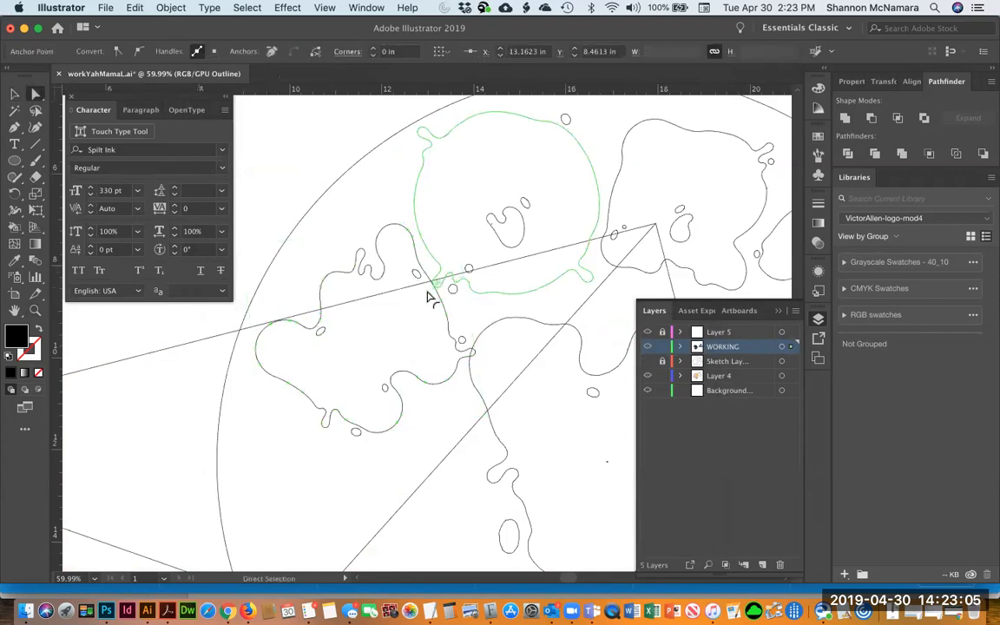
{"action": "left_click", "coordinate": [464, 314]}
{"action": "key", "text": "z"}
{"action": "left_click_drag", "start_coordinate": [401, 253], "coordinate": [475, 316]}
{"action": "key", "text": "a"}
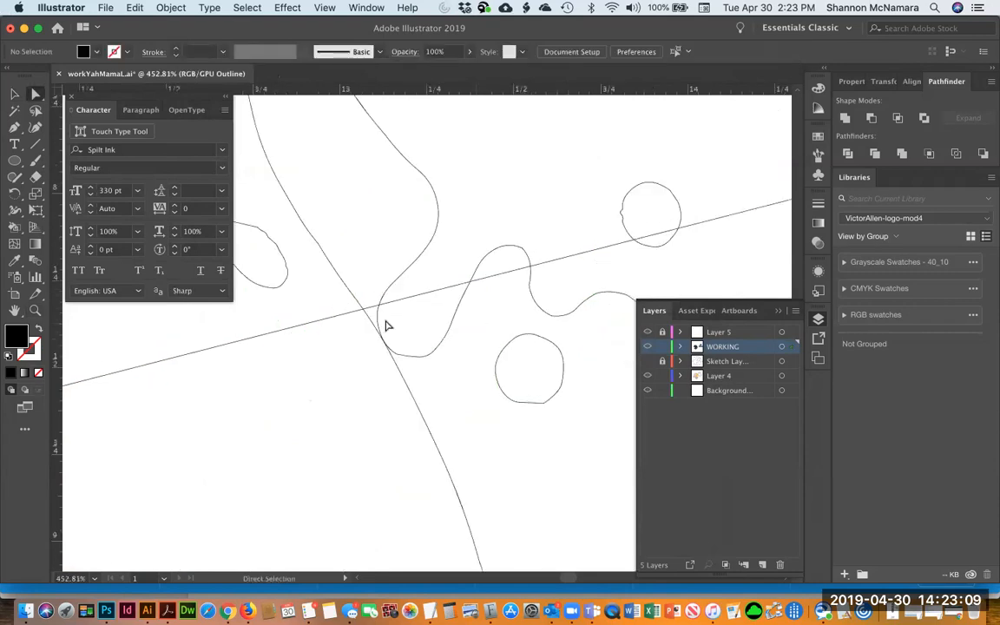
{"action": "left_click", "coordinate": [380, 325]}
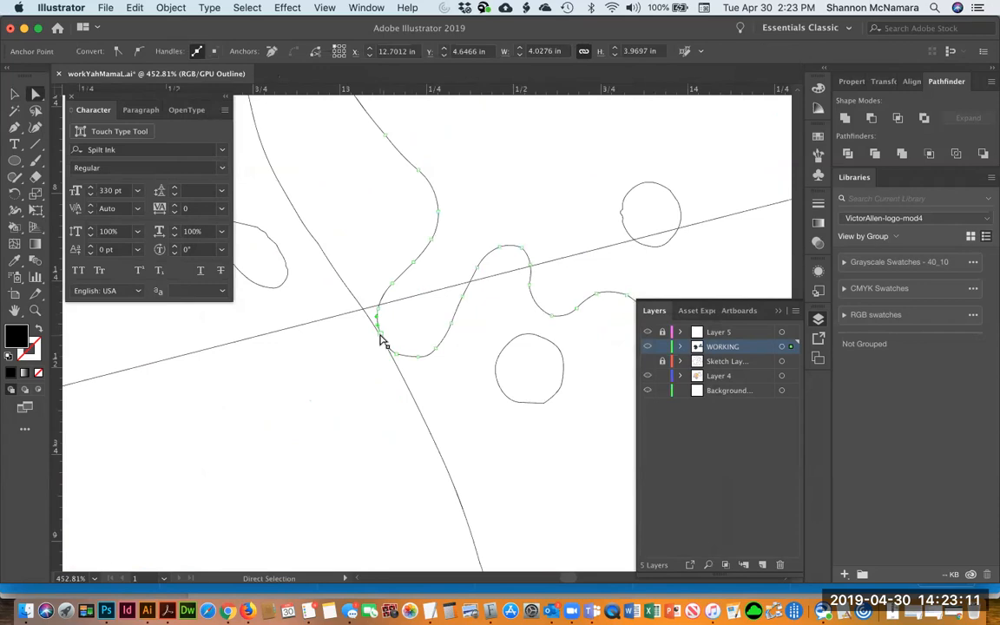
{"action": "left_click", "coordinate": [381, 335]}
{"action": "left_click", "coordinate": [396, 355], "text": "shift"}
{"action": "left_click", "coordinate": [417, 357], "text": "shift"}
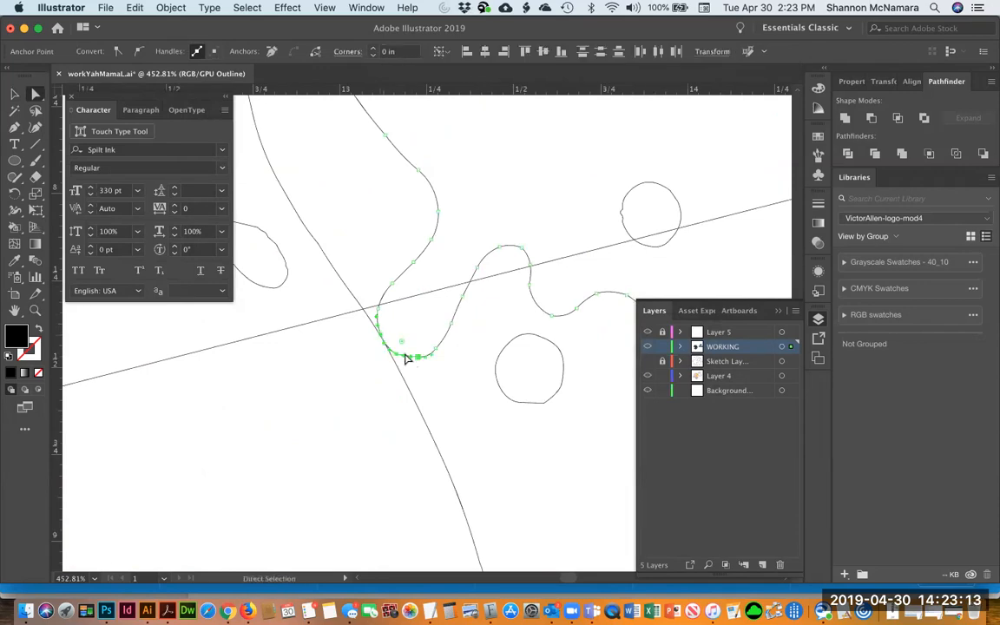
{"action": "left_click_drag", "start_coordinate": [390, 353], "coordinate": [352, 371]}
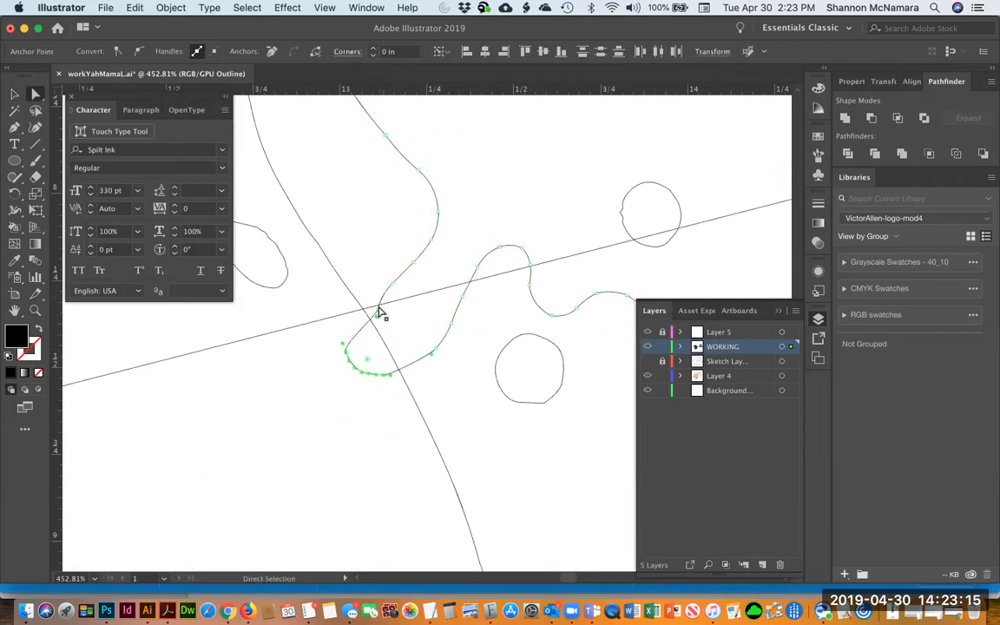
{"action": "left_click_drag", "start_coordinate": [378, 308], "coordinate": [360, 297]}
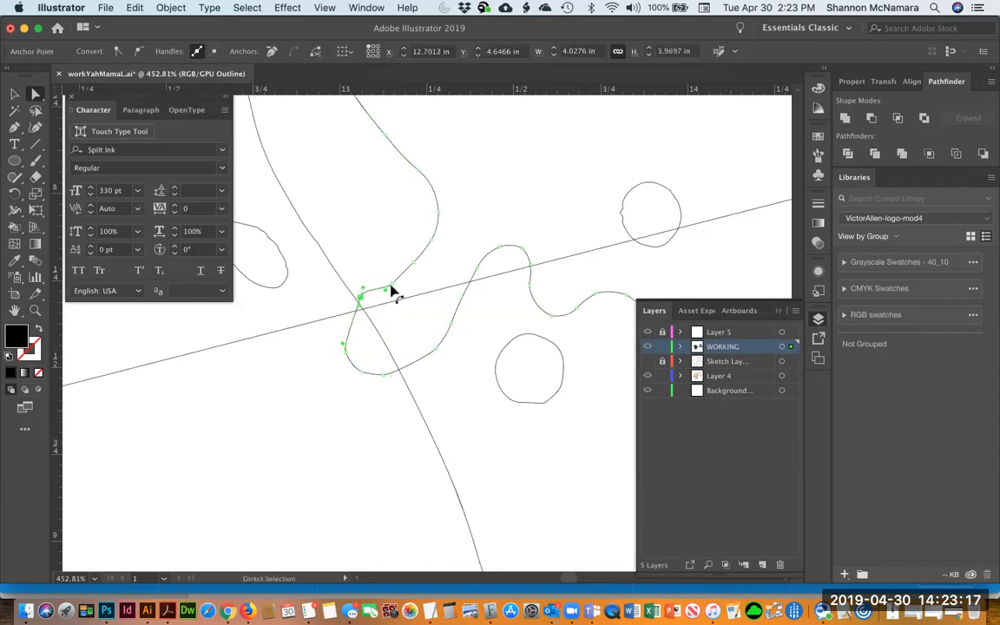
{"action": "left_click", "coordinate": [440, 355]}
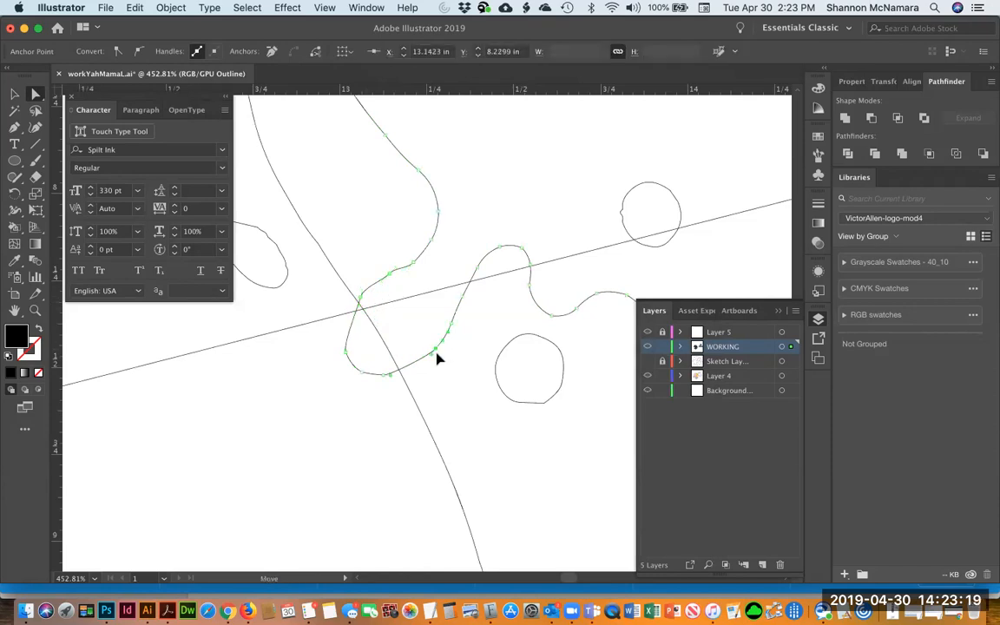
{"action": "left_click", "coordinate": [452, 402]}
{"action": "key", "text": "super+y"}
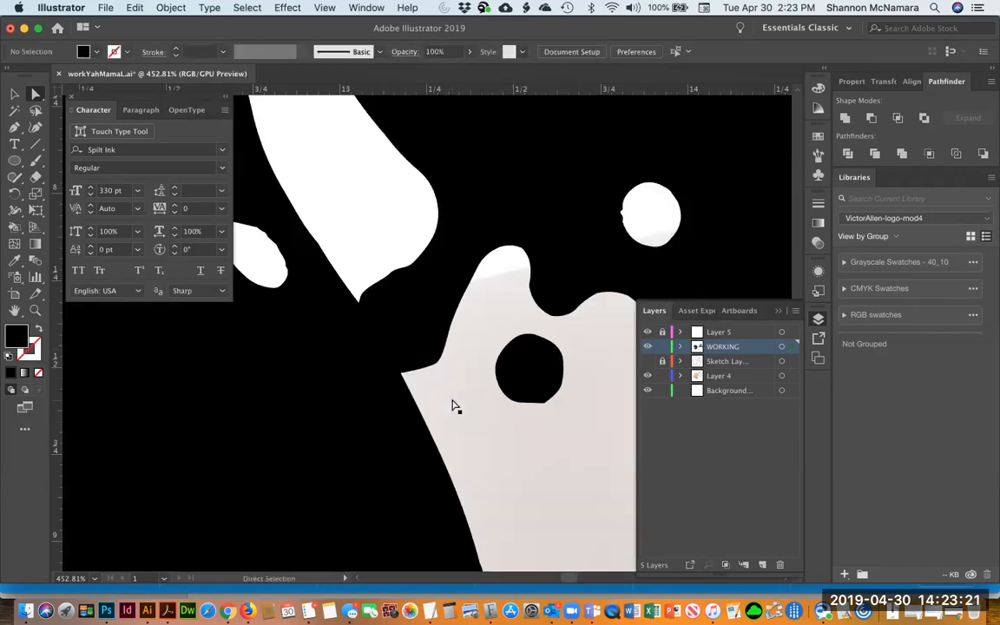
Save the document
{"action": "key", "text": "super+0"}
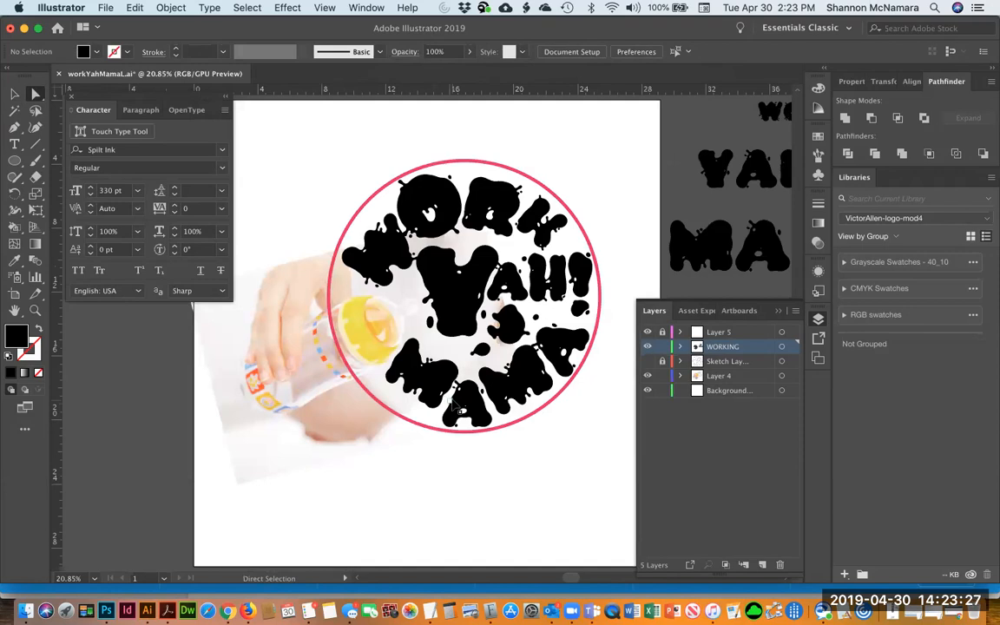
{"action": "key", "text": "v"}
{"action": "key", "text": "super+s"}
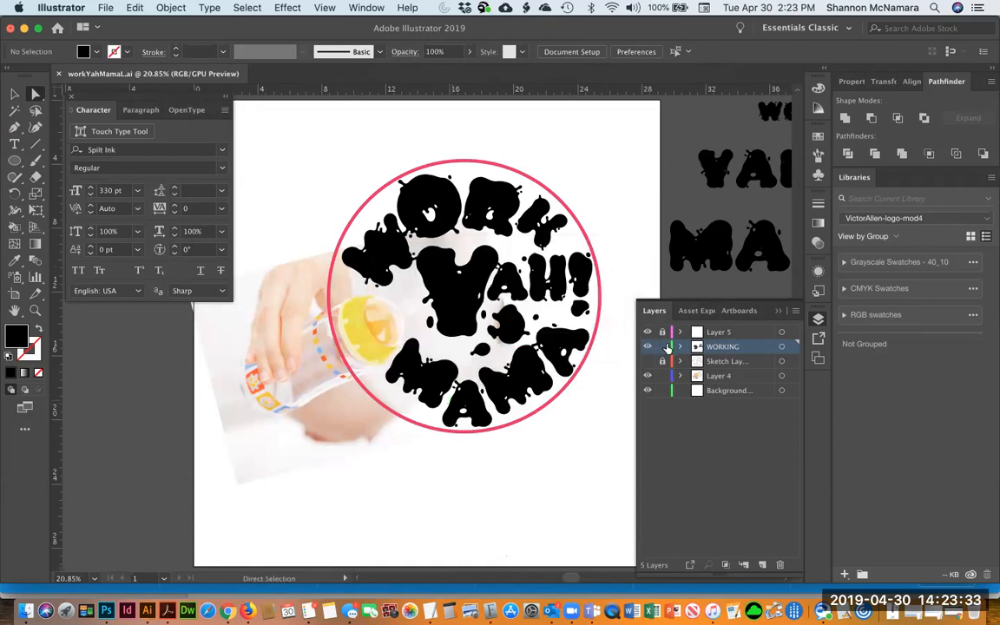
Lock the WORKING layer and add a new layer above it
{"action": "left_click", "coordinate": [662, 346]}
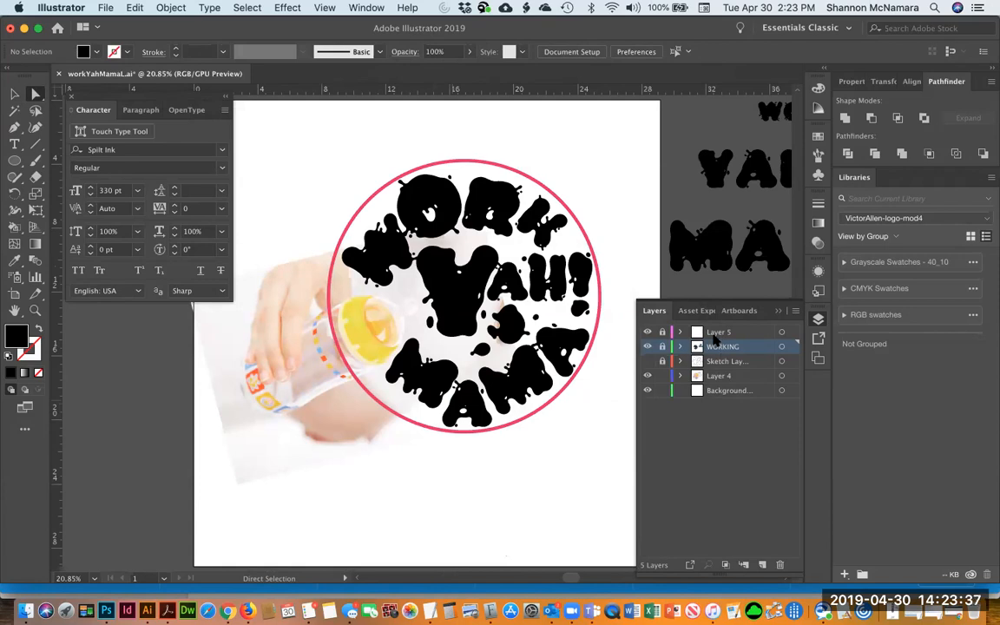
{"action": "left_click", "coordinate": [761, 565]}
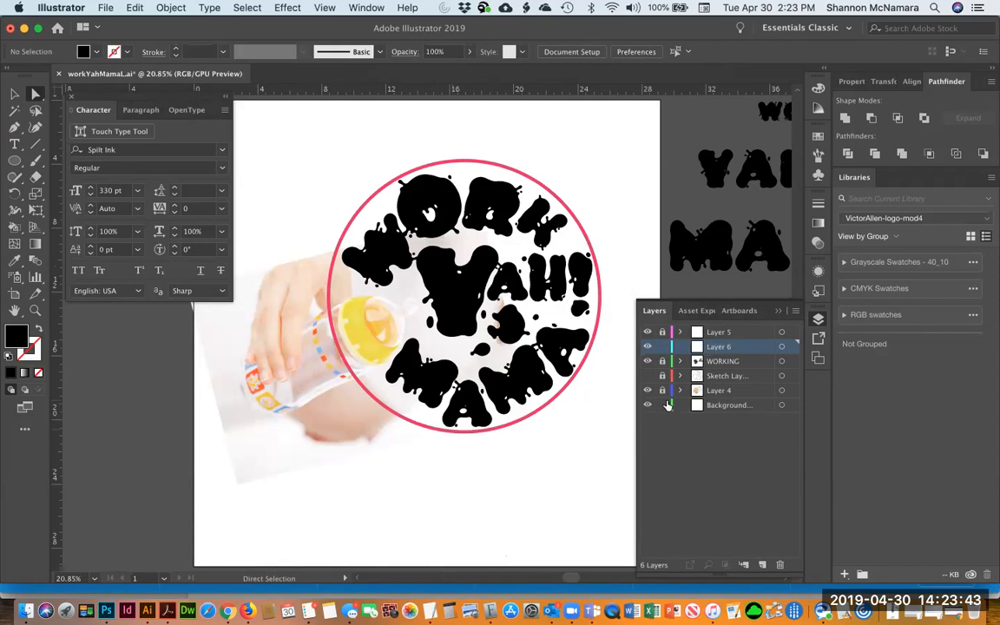
Hide the WORKING layer and rename it WORKING - TYPE
{"action": "key", "text": "z"}
{"action": "left_click_drag", "start_coordinate": [284, 233], "coordinate": [513, 421]}
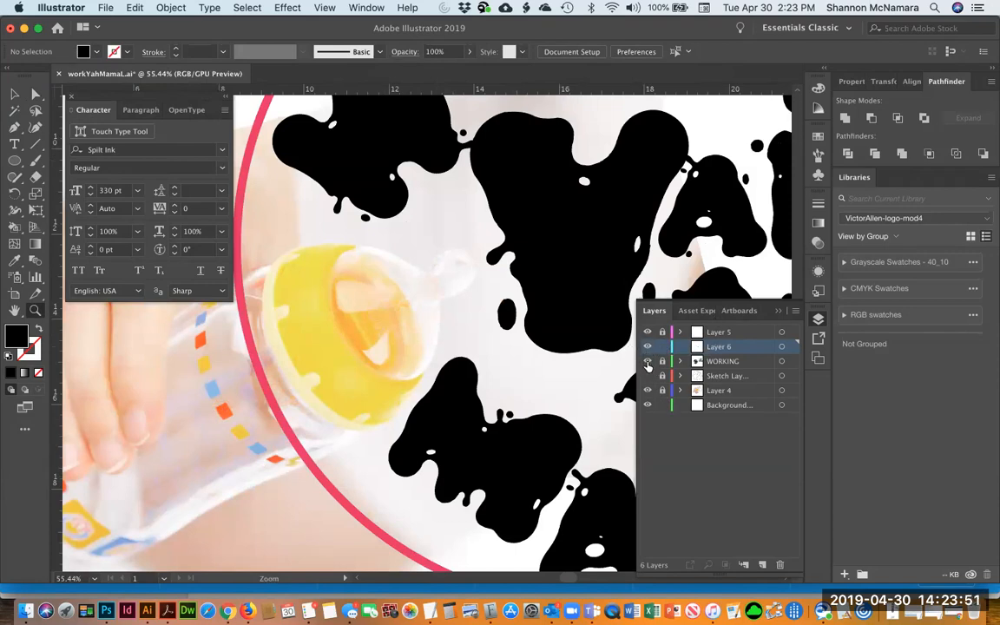
{"action": "left_click", "coordinate": [647, 361]}
{"action": "double_click", "coordinate": [728, 361]}
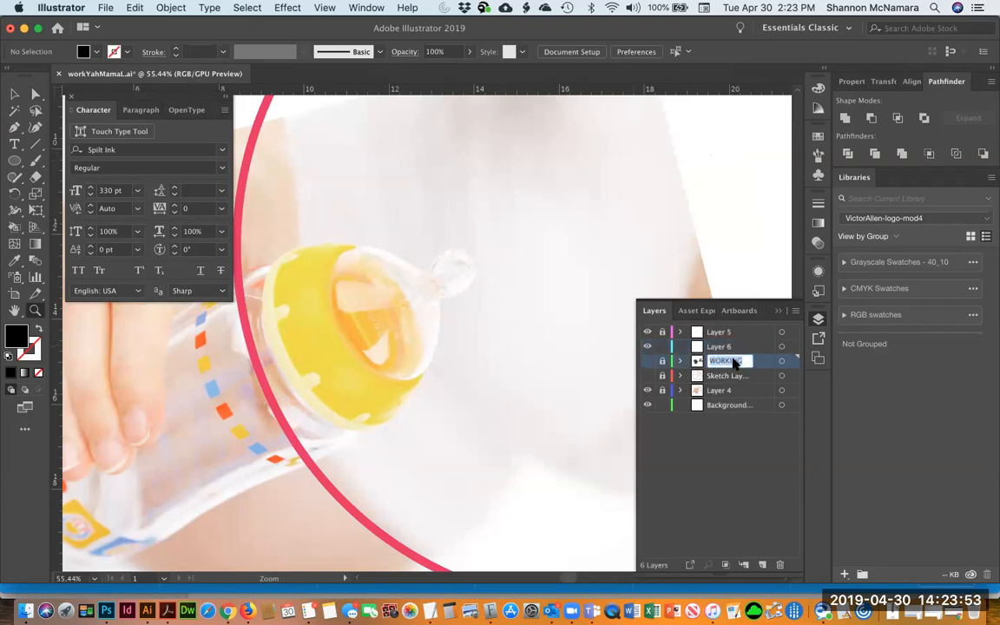
{"action": "key", "text": "Right"}
{"action": "type", "text": "- TYPE"}
{"action": "key", "text": "Return"}
Rename the new layer BOTTLE
{"action": "double_click", "coordinate": [721, 346]}
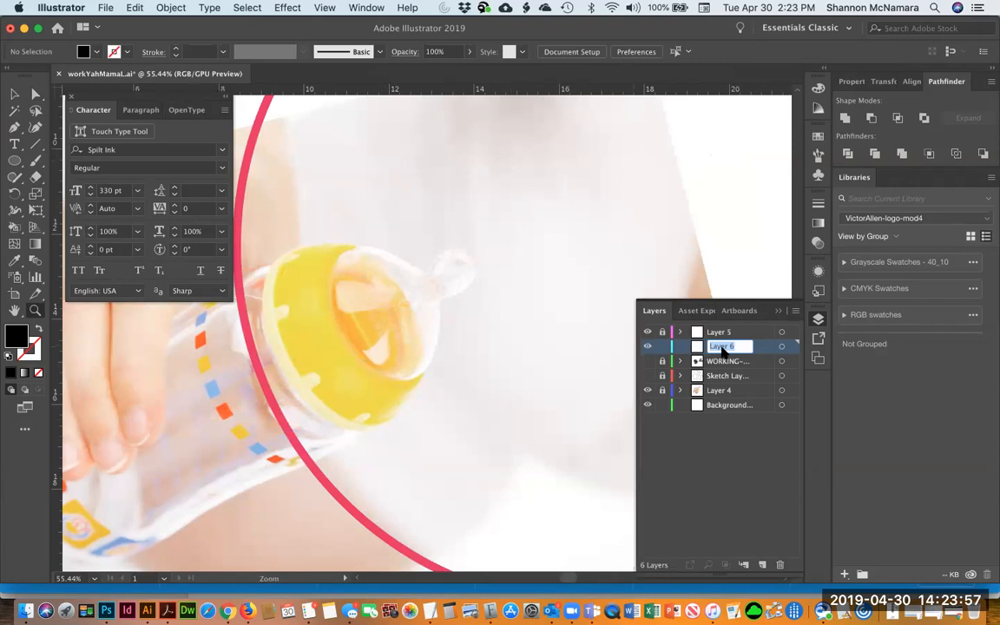
{"action": "type", "text": "BOTTLE"}
{"action": "key", "text": "Return"}
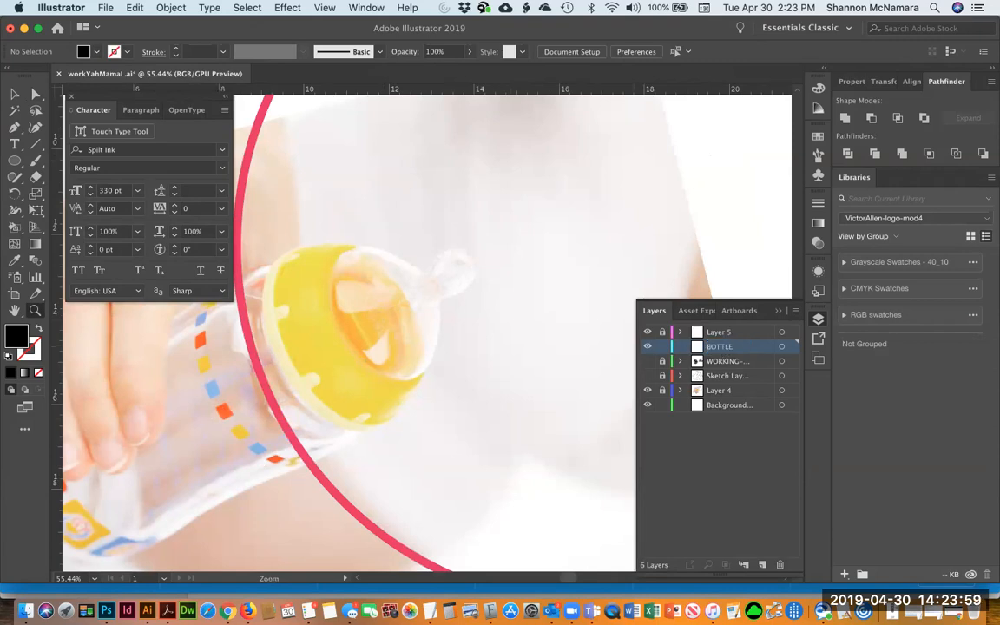
Rename Layer 5 as SIZE and toggle its visibility off and back on
{"action": "double_click", "coordinate": [717, 332]}
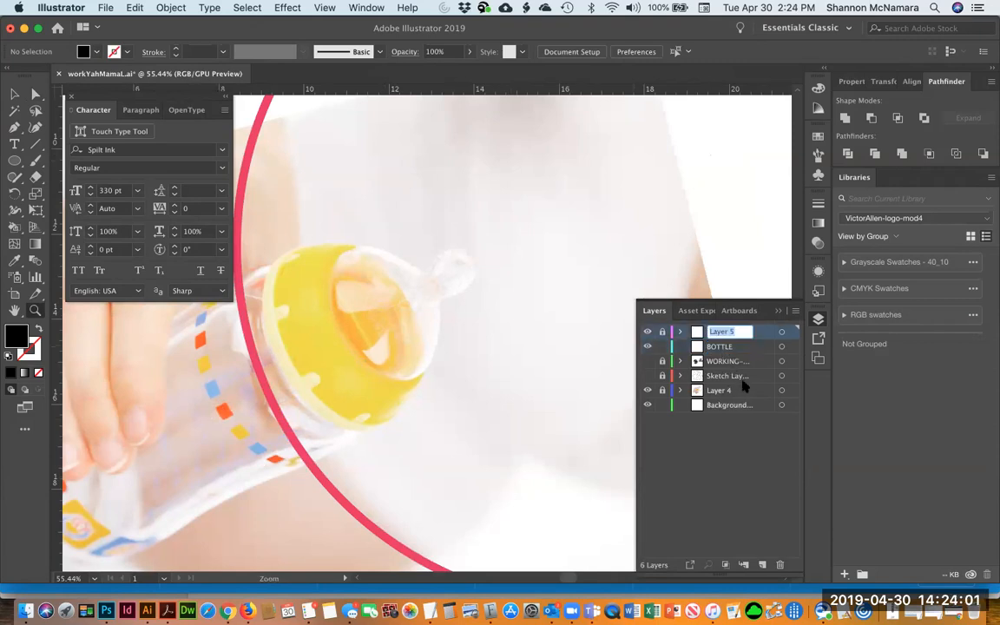
{"action": "type", "text": "SIZE"}
{"action": "key", "text": "Return"}
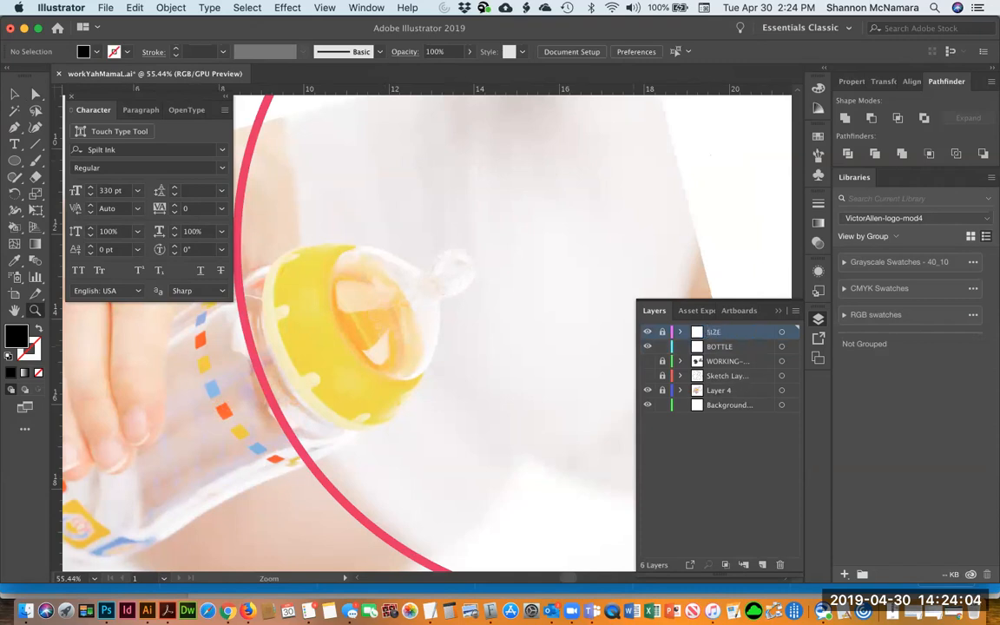
{"action": "left_click", "coordinate": [648, 332]}
{"action": "left_click", "coordinate": [648, 332]}
{"action": "scroll", "coordinate": [431, 335], "scroll_direction": "left", "scroll_amount": 5}
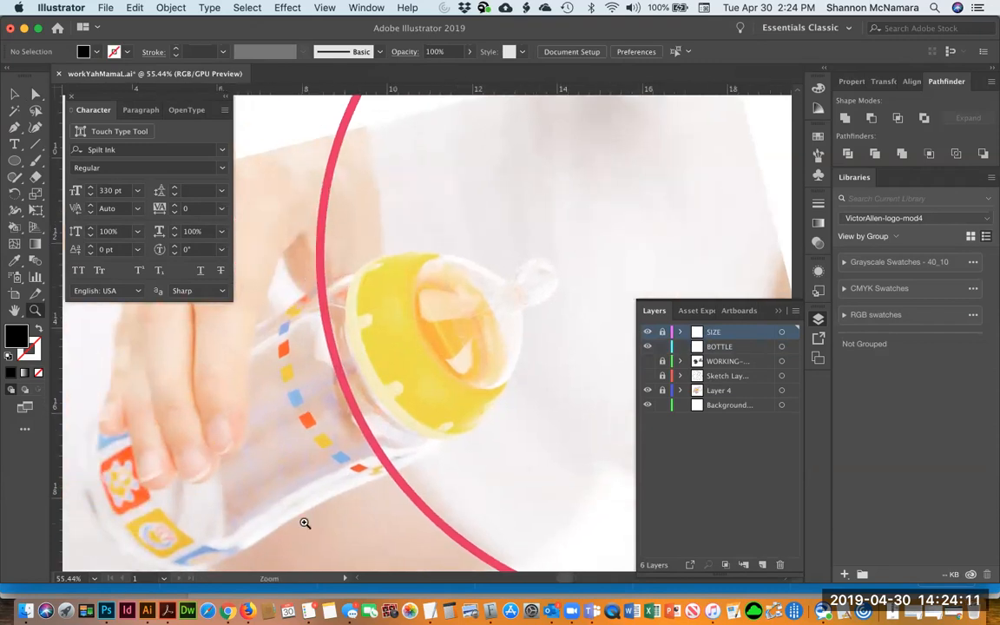
Make the BOTTLE layer active and set the drawing colours to no fill with a magenta stroke
{"action": "key", "text": "p"}
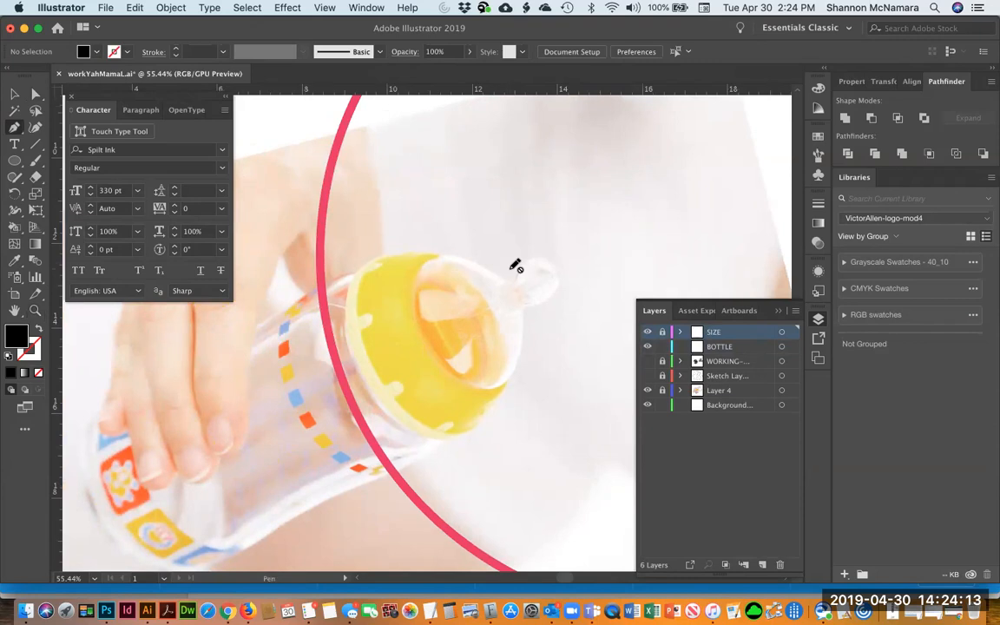
{"action": "left_click", "coordinate": [14, 127]}
{"action": "left_click", "coordinate": [53, 128]}
{"action": "left_click", "coordinate": [712, 347]}
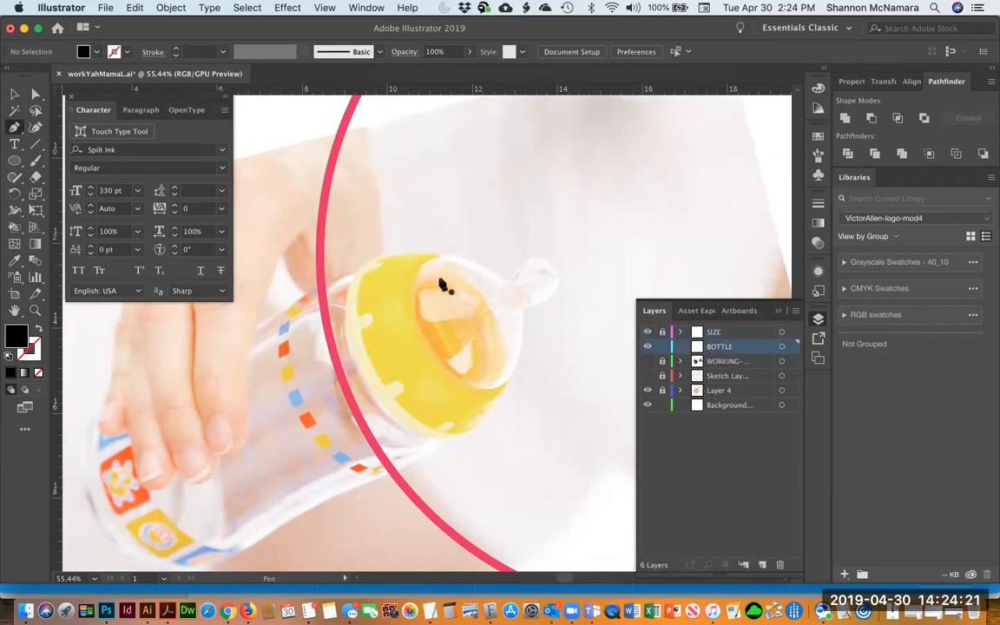
{"action": "scroll", "coordinate": [365, 304], "scroll_direction": "right", "scroll_amount": 3}
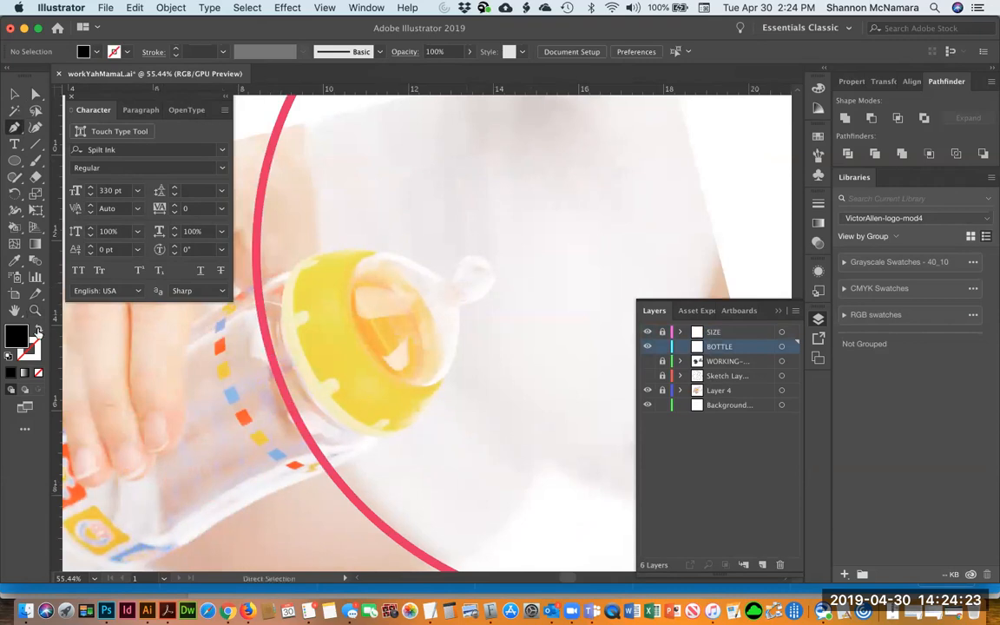
{"action": "key", "text": "shift+x"}
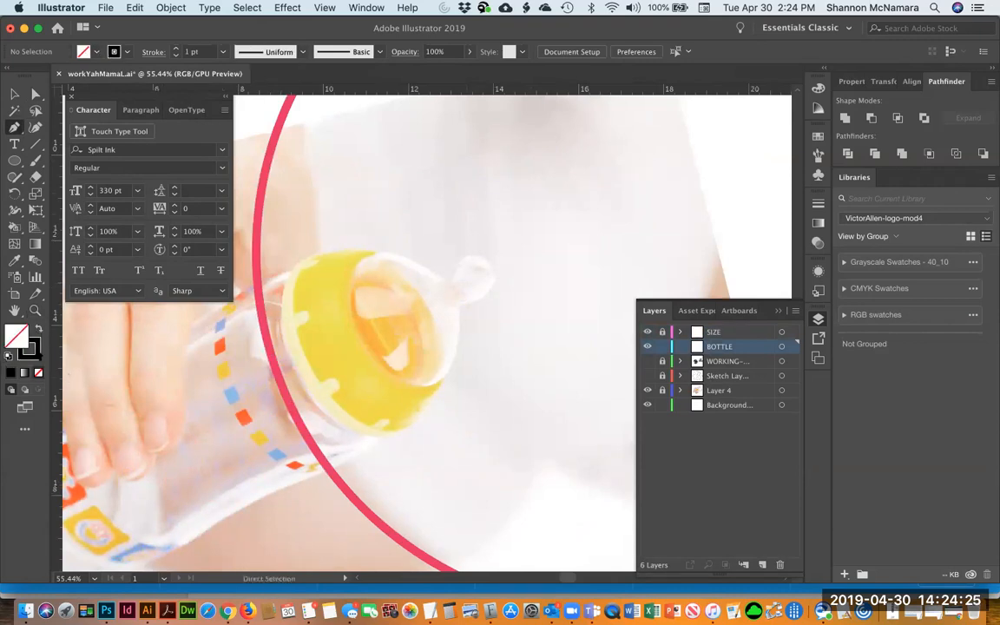
{"action": "left_click", "coordinate": [37, 355]}
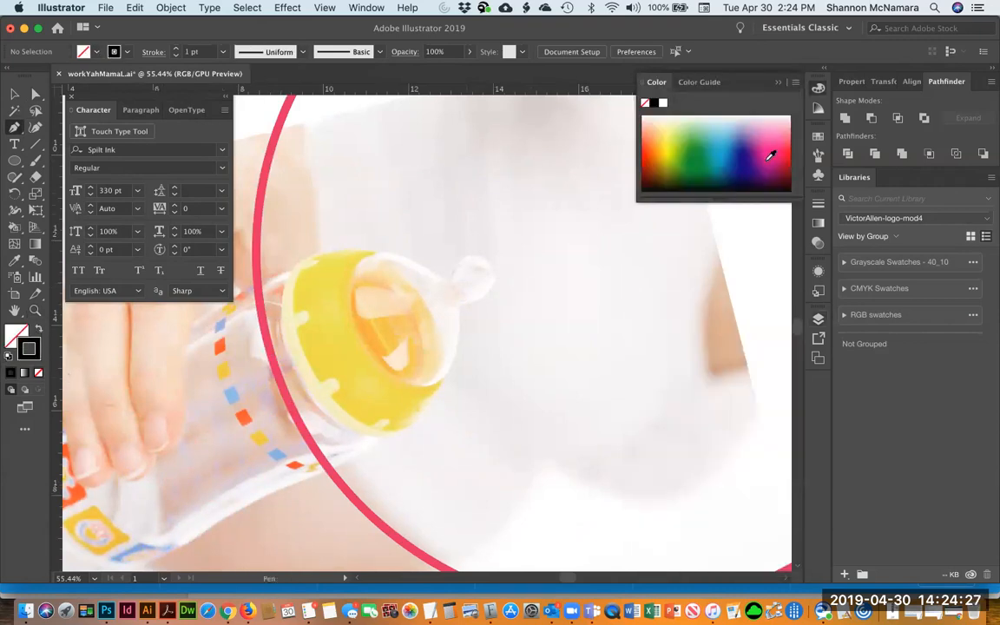
{"action": "left_click", "coordinate": [770, 155]}
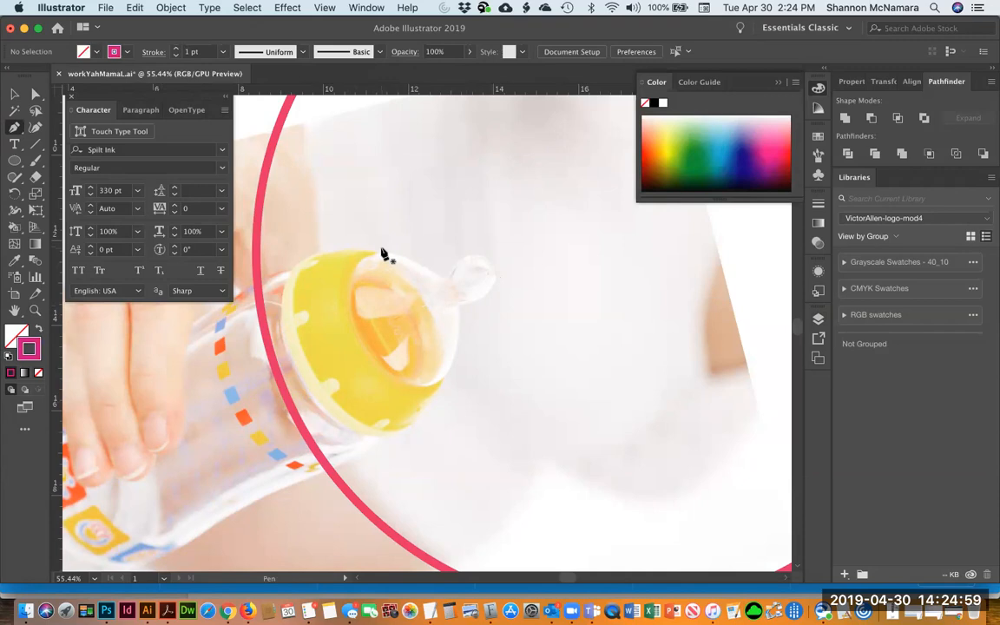
Try tracing the outline of the bottle's cap and nipple with the Pencil tool
{"action": "key", "text": "super"}
{"action": "left_click", "coordinate": [38, 161]}
{"action": "left_click", "coordinate": [16, 129]}
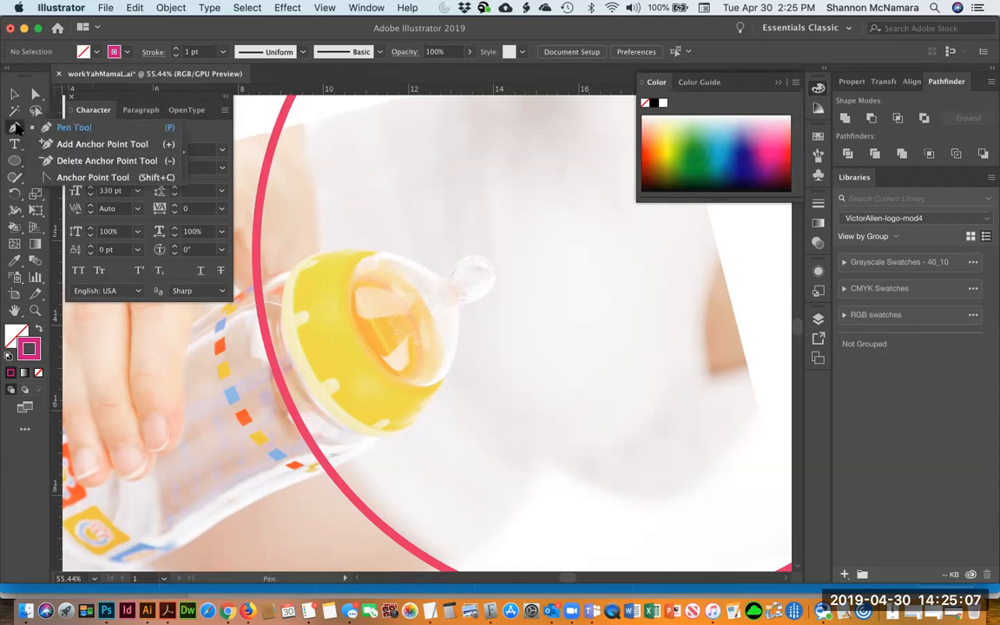
{"action": "left_click", "coordinate": [22, 69]}
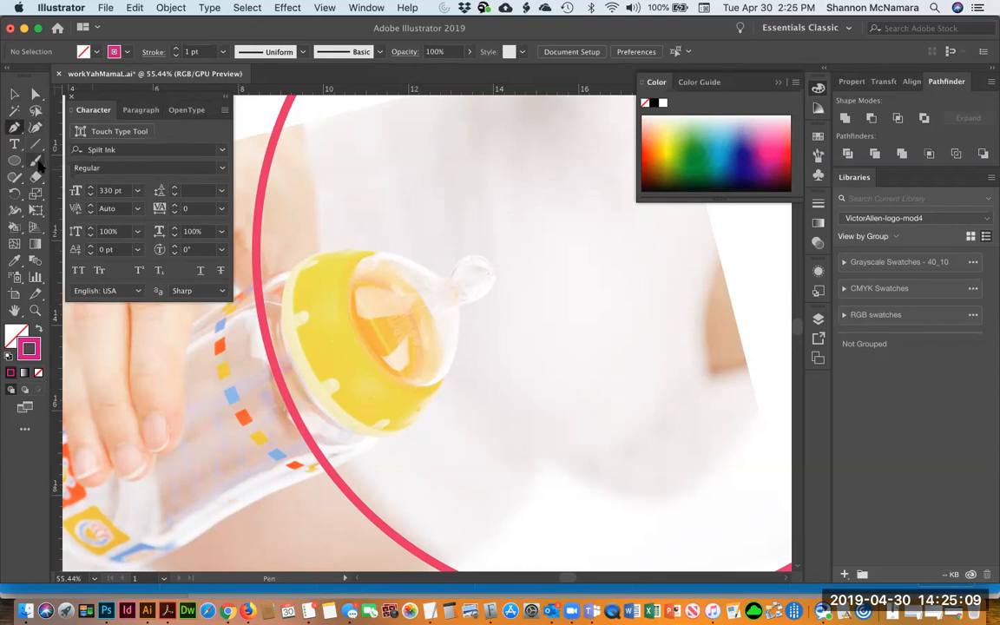
{"action": "left_click", "coordinate": [37, 146]}
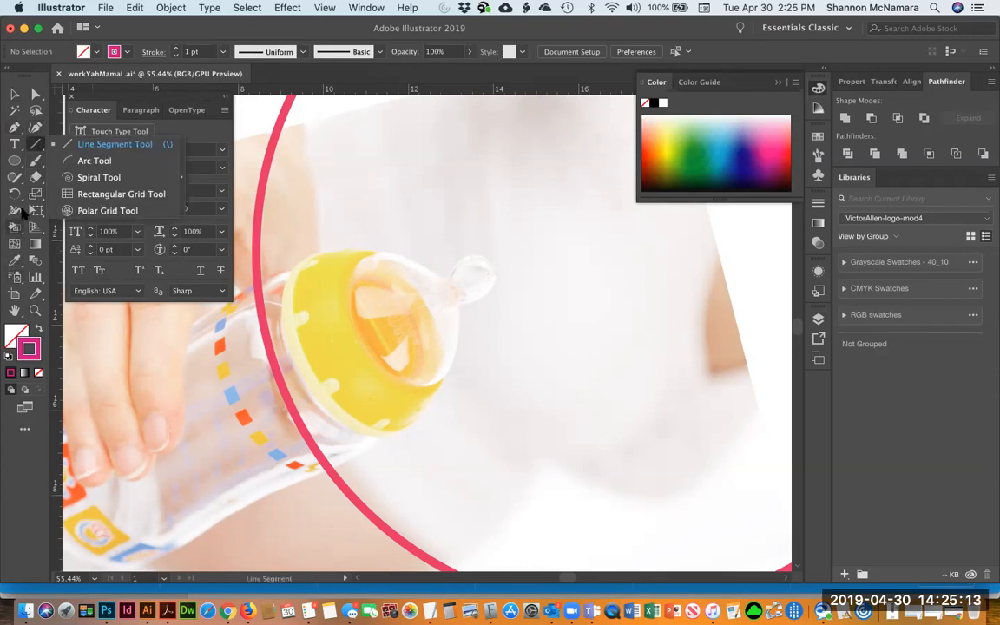
{"action": "left_click", "coordinate": [33, 165]}
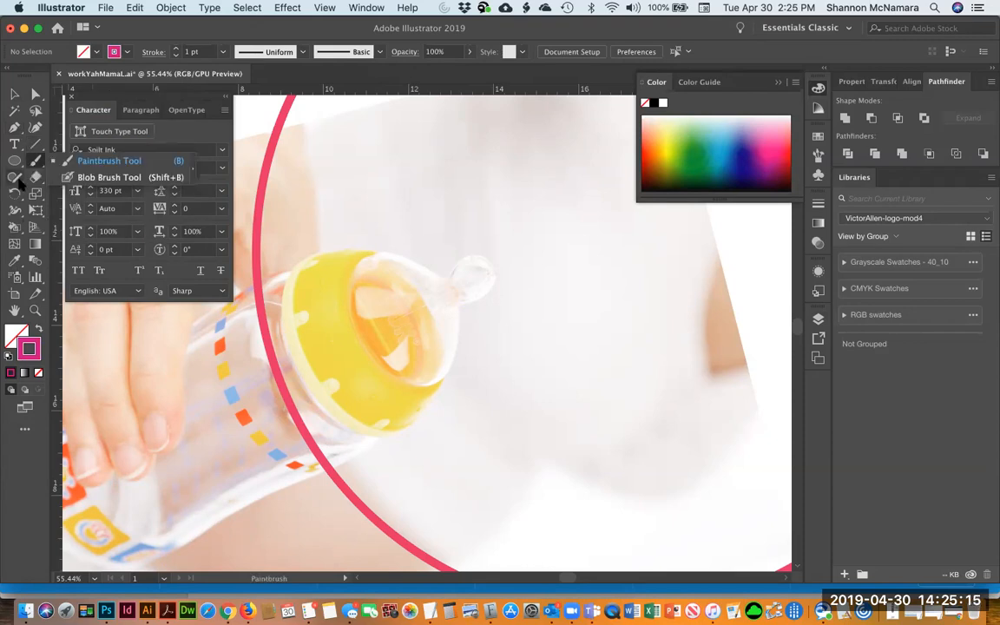
{"action": "left_click", "coordinate": [18, 181]}
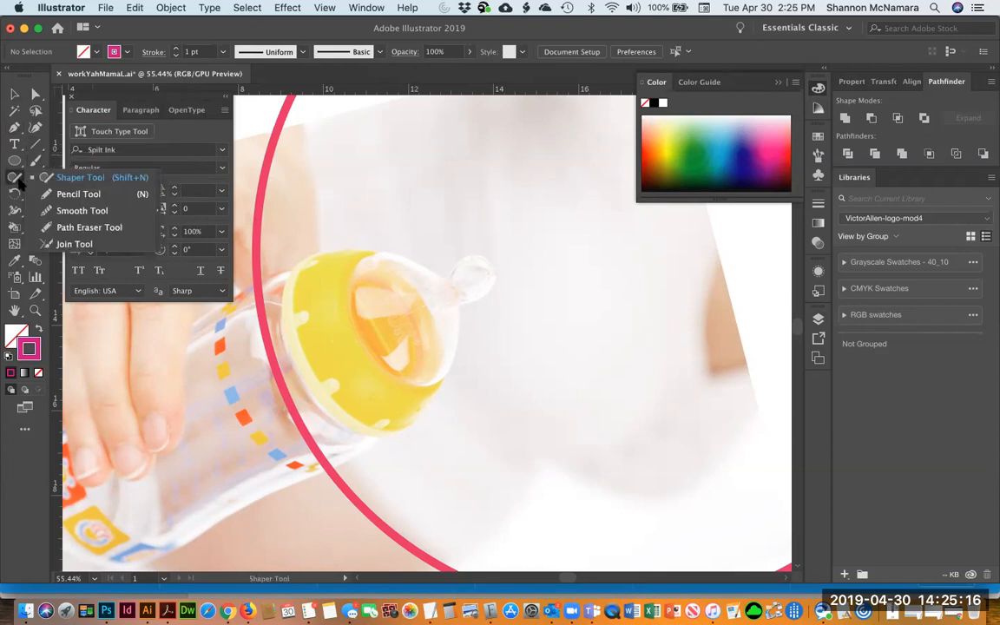
{"action": "left_click", "coordinate": [76, 194]}
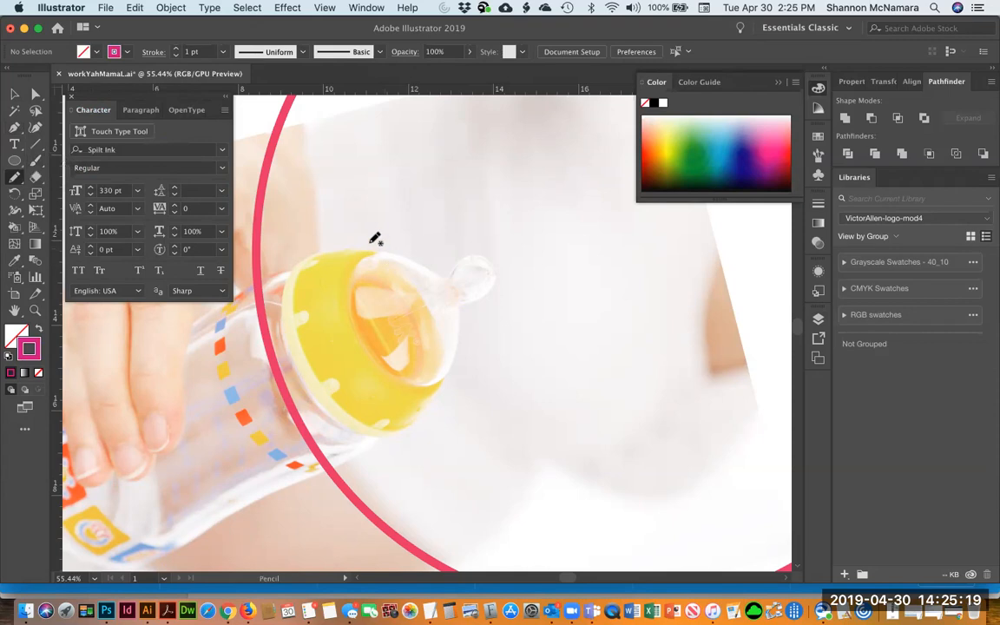
{"action": "mouse_move", "coordinate": [370, 255]}
{"action": "left_mouse_down"}
{"action": "mouse_move", "coordinate": [424, 259]}
{"action": "mouse_move", "coordinate": [450, 280]}
{"action": "mouse_move", "coordinate": [451, 270]}
{"action": "mouse_move", "coordinate": [496, 266]}
{"action": "mouse_move", "coordinate": [494, 294]}
{"action": "mouse_move", "coordinate": [459, 302]}
{"action": "mouse_move", "coordinate": [456, 351]}
{"action": "mouse_move", "coordinate": [425, 387]}
{"action": "mouse_move", "coordinate": [366, 352]}
{"action": "mouse_move", "coordinate": [349, 321]}
{"action": "mouse_move", "coordinate": [380, 252]}
{"action": "left_mouse_up"}
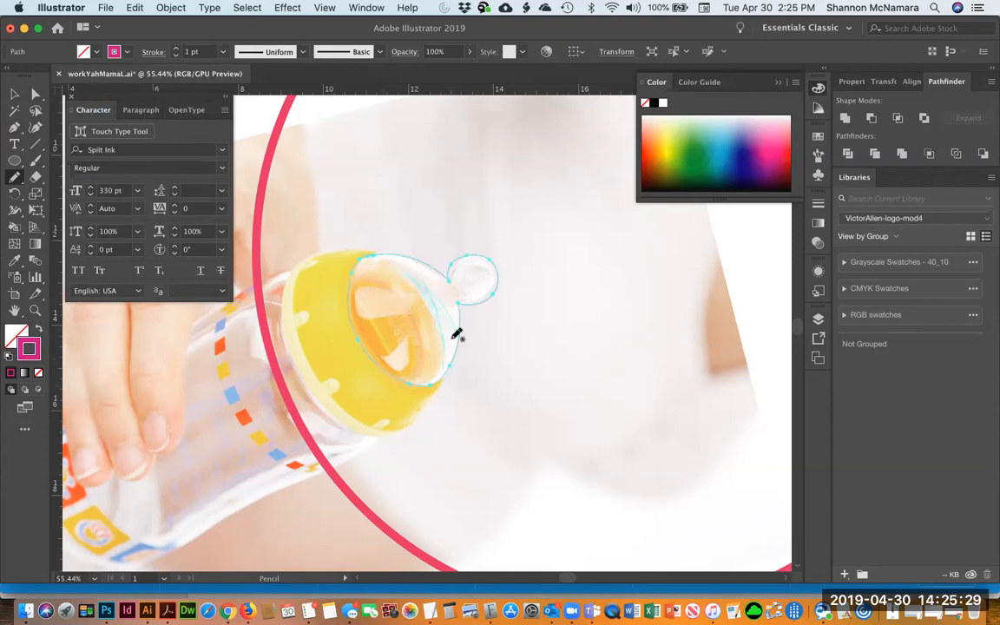
{"action": "mouse_move", "coordinate": [437, 281]}
{"action": "left_mouse_down"}
{"action": "mouse_move", "coordinate": [457, 351]}
{"action": "mouse_move", "coordinate": [474, 300]}
{"action": "left_mouse_up"}
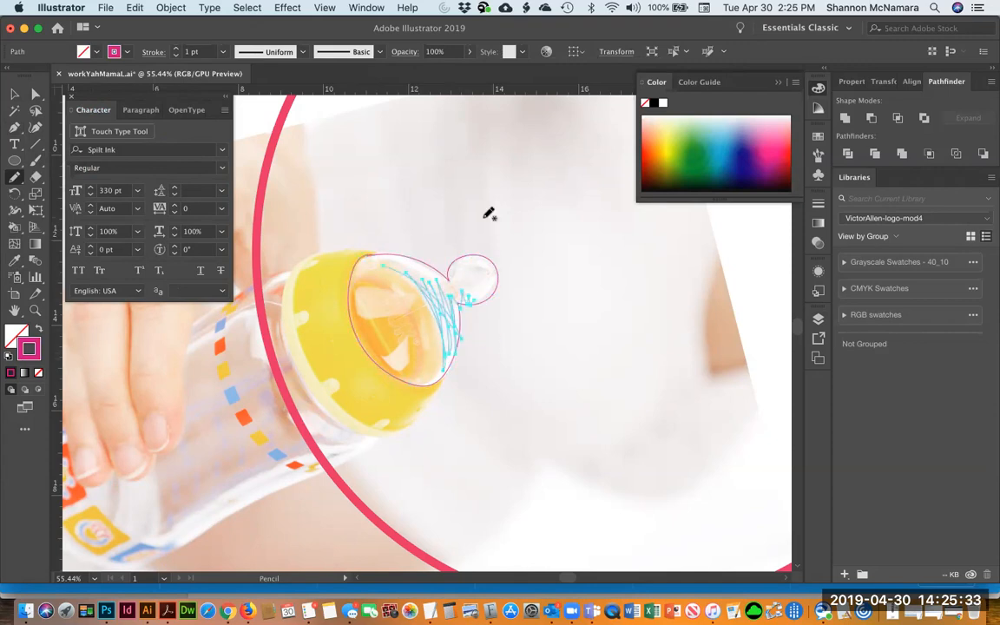
Delete the pencil-traced paths around the bottle's cap
{"action": "key", "text": "Delete"}
{"action": "key", "text": "v"}
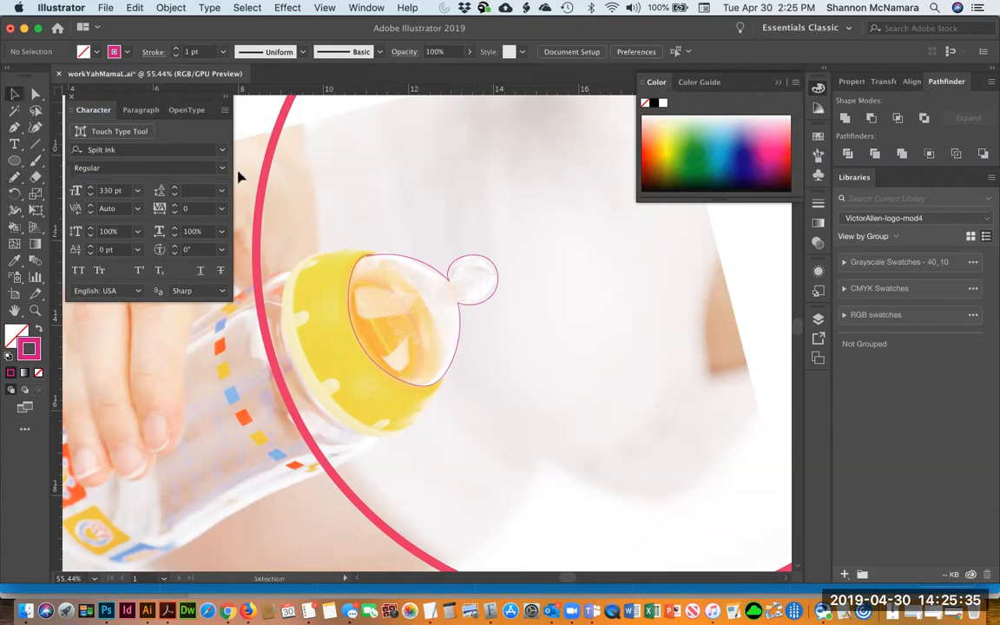
{"action": "left_click", "coordinate": [461, 262]}
{"action": "key", "text": "Delete"}
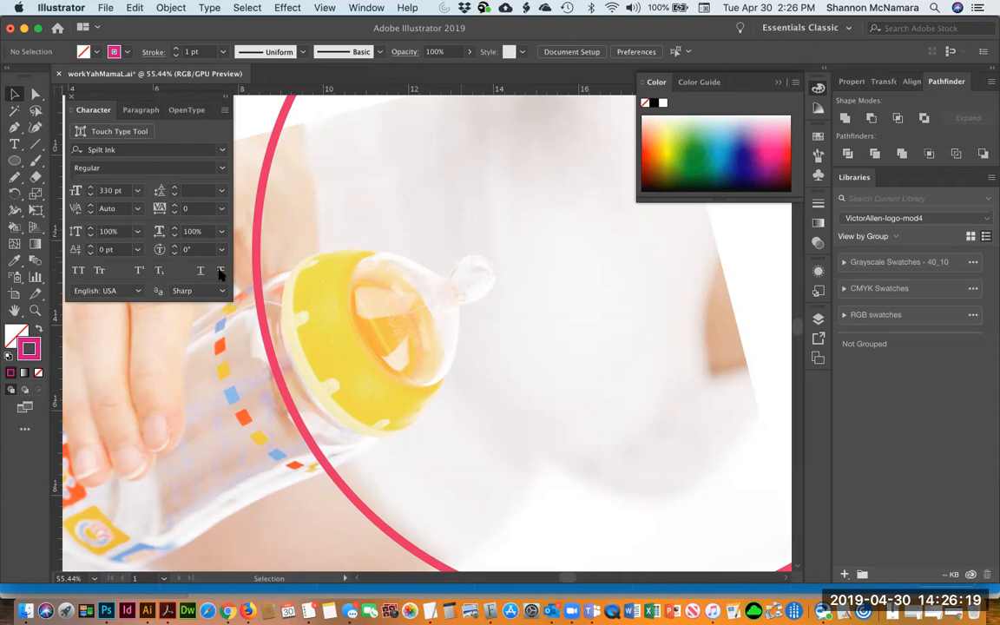
Draw a closed Pen path around the bottle's nipple and cap, adjusting one curve handle
{"action": "key", "text": "p"}
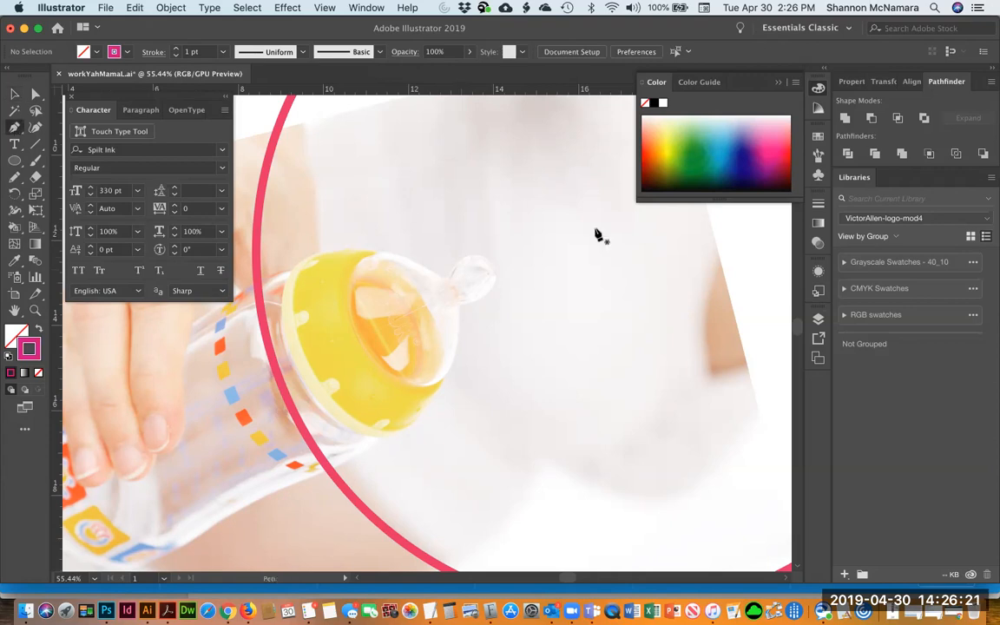
{"action": "left_click", "coordinate": [446, 278]}
{"action": "left_click_drag", "start_coordinate": [495, 274], "coordinate": [513, 307]}
{"action": "left_click", "coordinate": [458, 307]}
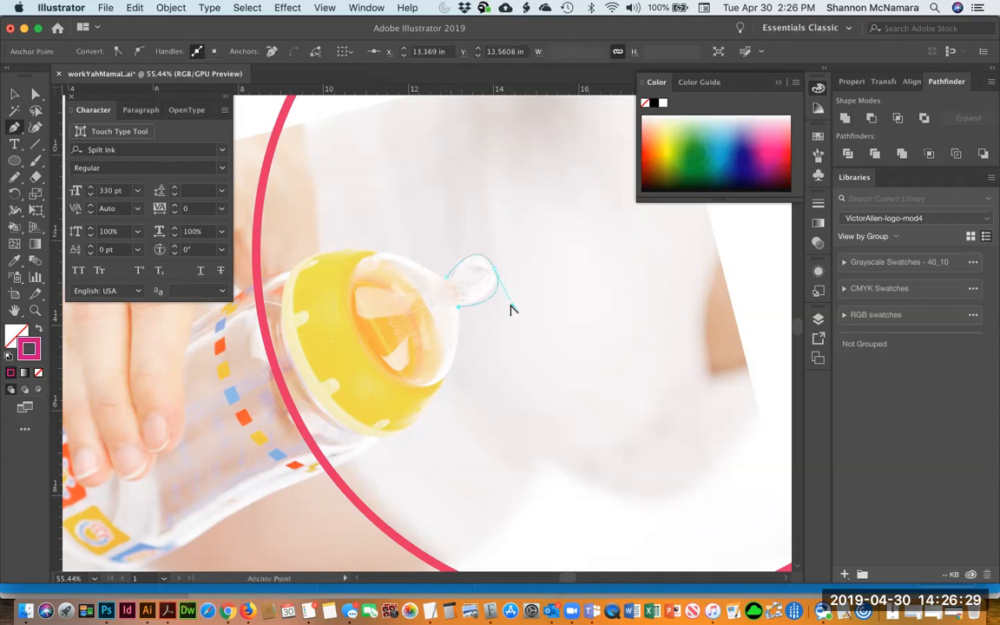
{"action": "left_click_drag", "start_coordinate": [510, 304], "coordinate": [512, 305]}
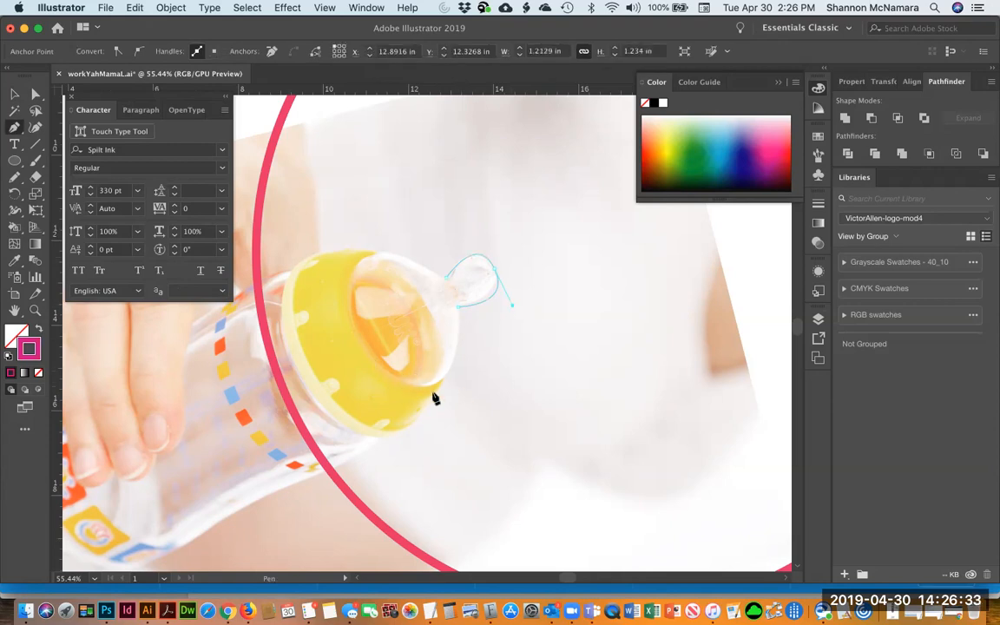
{"action": "left_click_drag", "start_coordinate": [354, 332], "coordinate": [243, 201]}
{"action": "left_click", "coordinate": [446, 278]}
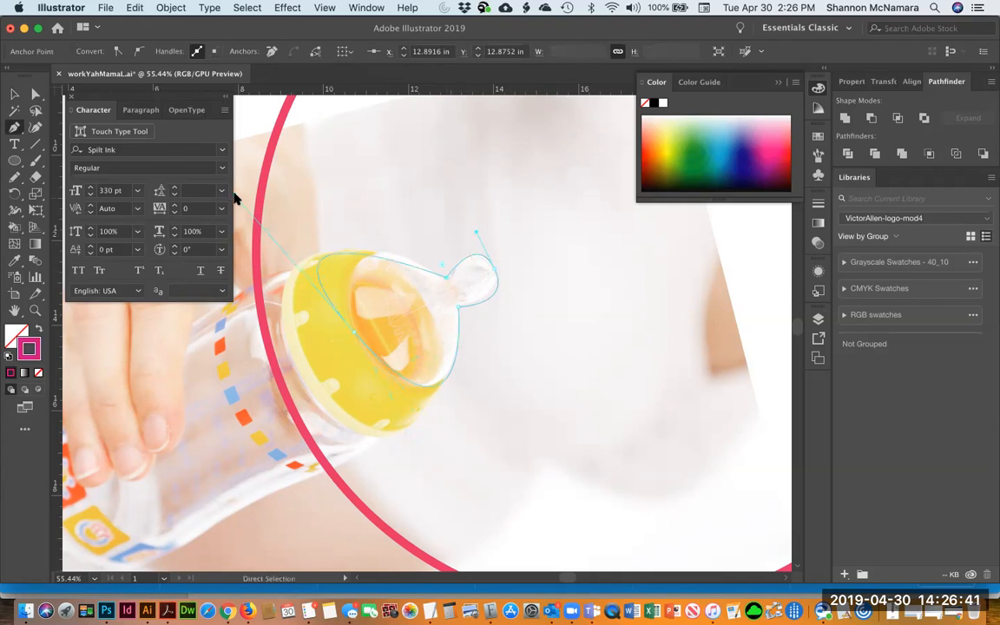
{"action": "key", "text": "alt"}
{"action": "left_click_drag", "start_coordinate": [238, 192], "coordinate": [323, 199]}
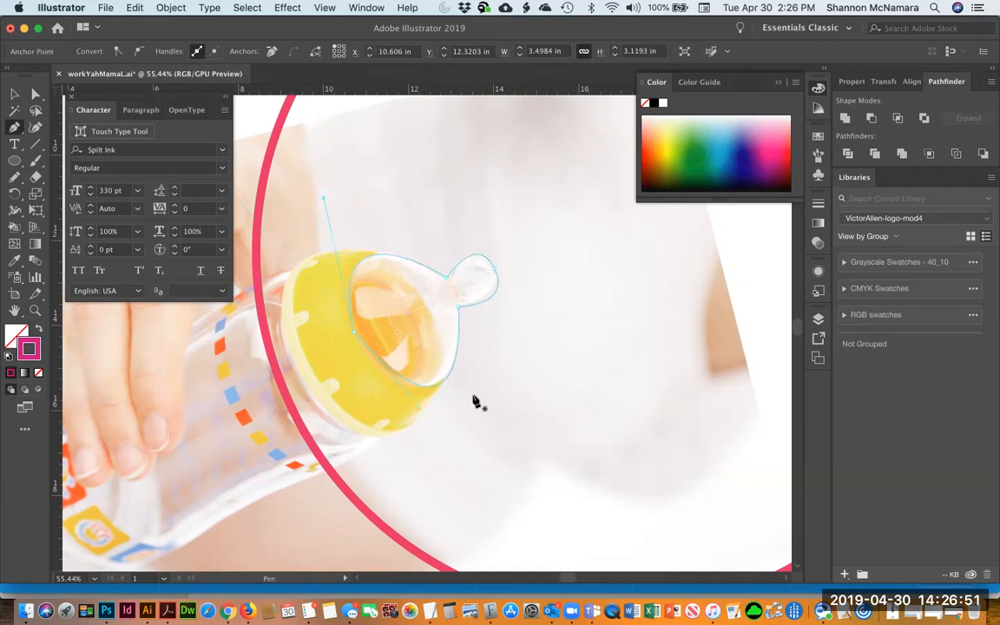
Try moving an anchor on the bottle path close up, then undo the move
{"action": "key", "text": "z"}
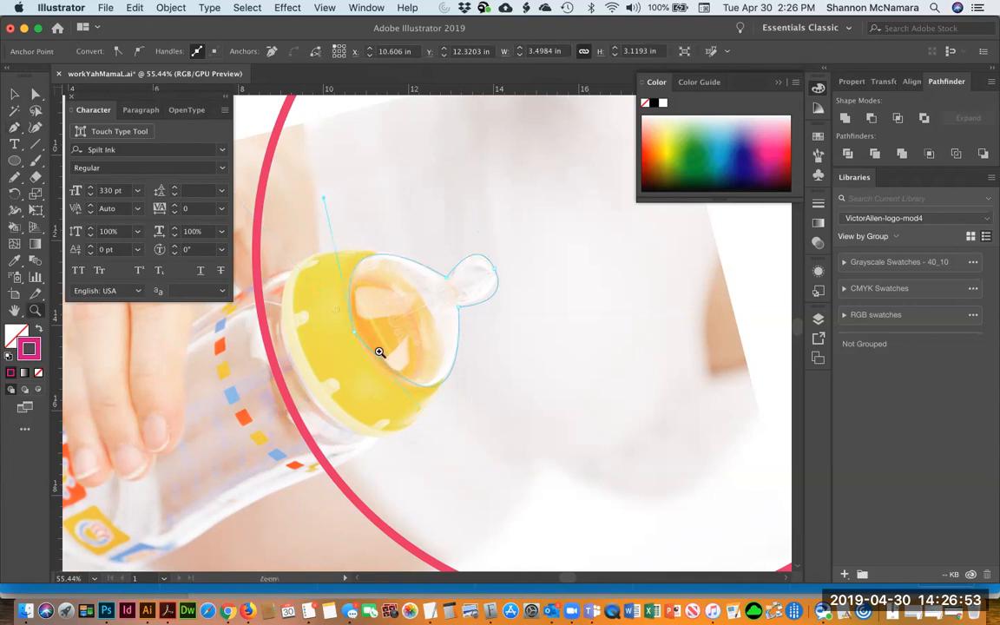
{"action": "left_click_drag", "start_coordinate": [382, 355], "coordinate": [428, 355]}
{"action": "key", "text": "a"}
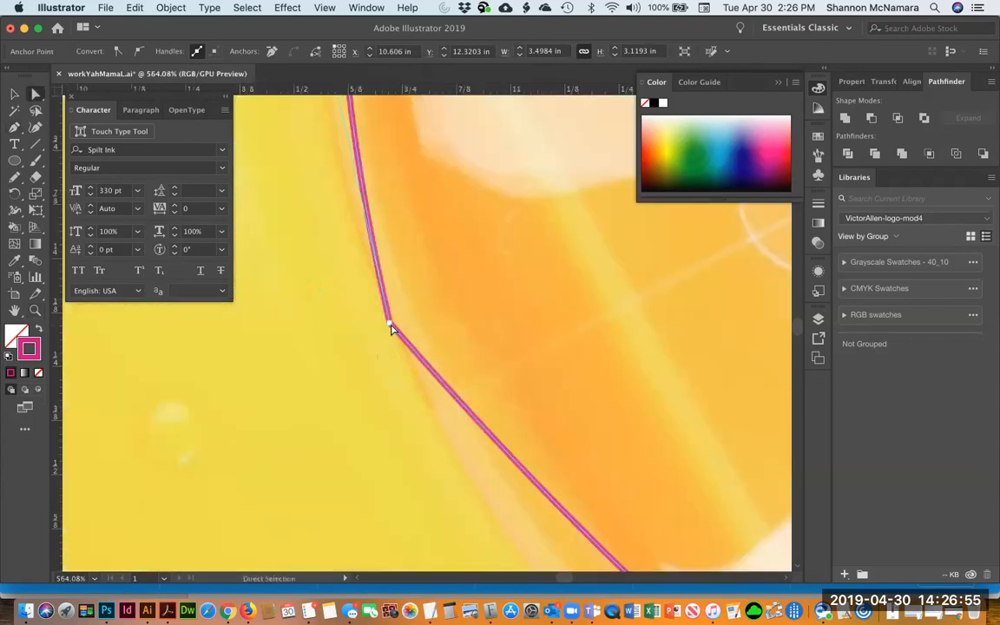
{"action": "left_click", "coordinate": [389, 324]}
{"action": "left_click_drag", "start_coordinate": [402, 320], "coordinate": [395, 416]}
{"action": "key", "text": "super+z"}
{"action": "key", "text": "super+1"}
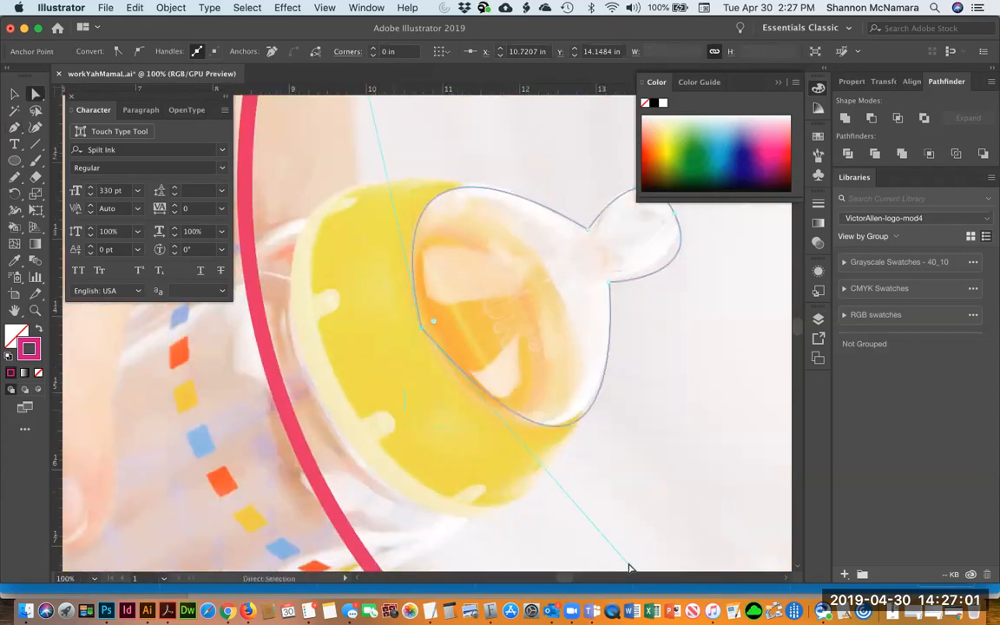
{"action": "key", "text": "super+minus"}
{"action": "key", "text": "super+minus"}
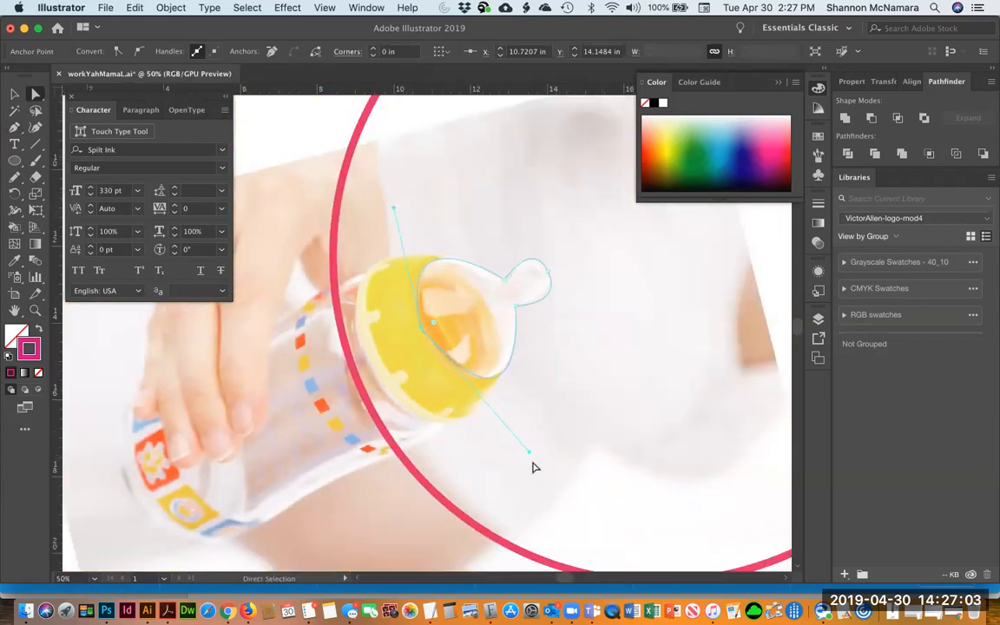
Delete the Pen path drawn around the bottle's cap
{"action": "left_click_drag", "start_coordinate": [527, 452], "coordinate": [508, 461]}
{"action": "key", "text": "Delete"}
{"action": "key", "text": "Delete"}
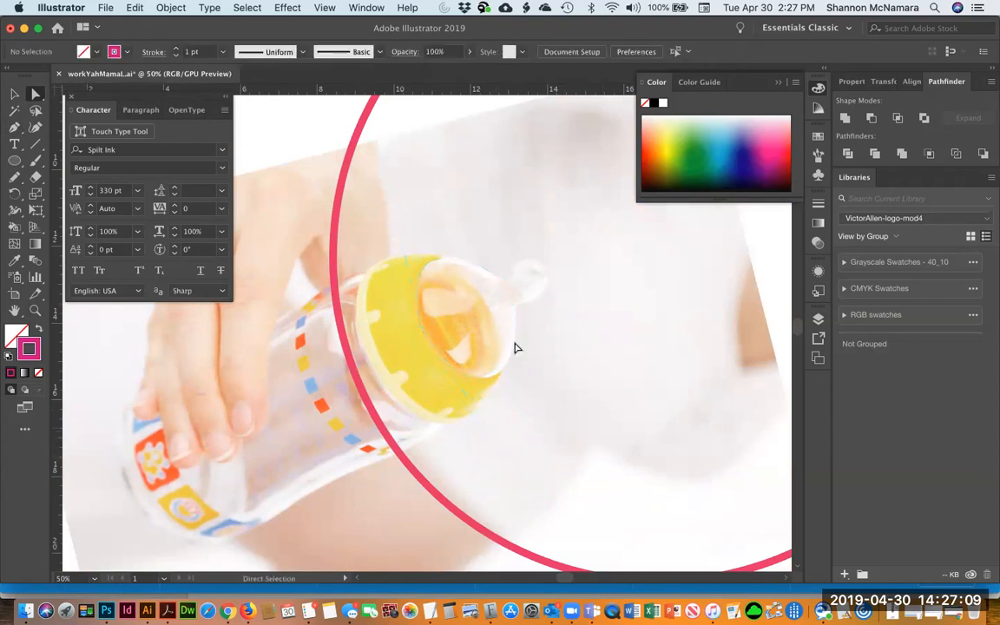
Set the stroke colour to dark blue and draw a closed Pen path around the bottle's clear nipple collar
{"action": "key", "text": "z"}
{"action": "left_click_drag", "start_coordinate": [492, 348], "coordinate": [562, 413]}
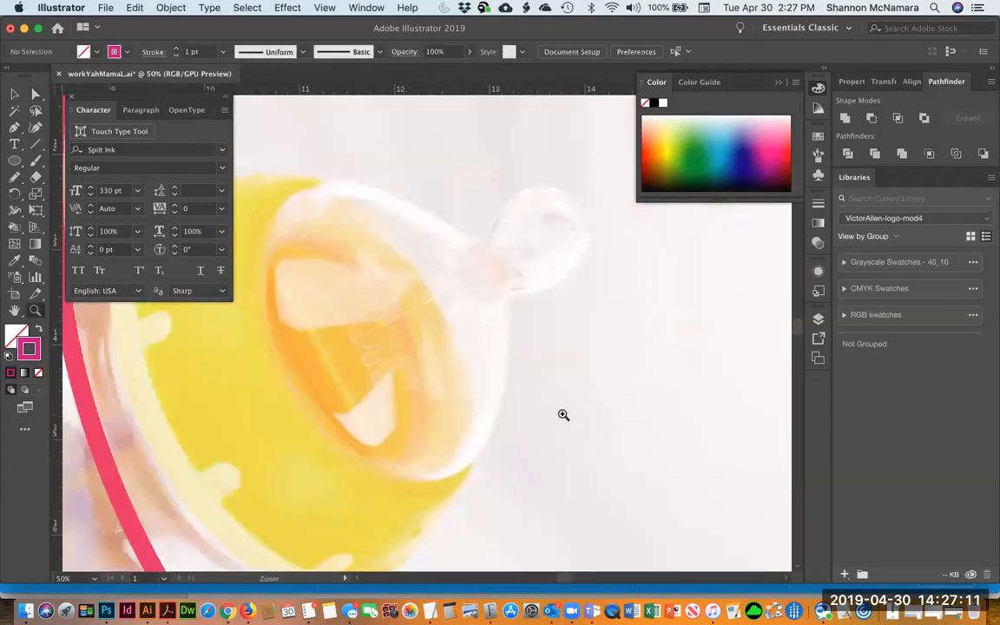
{"action": "scroll", "coordinate": [398, 362], "scroll_direction": "up", "scroll_amount": 2}
{"action": "key", "text": "p"}
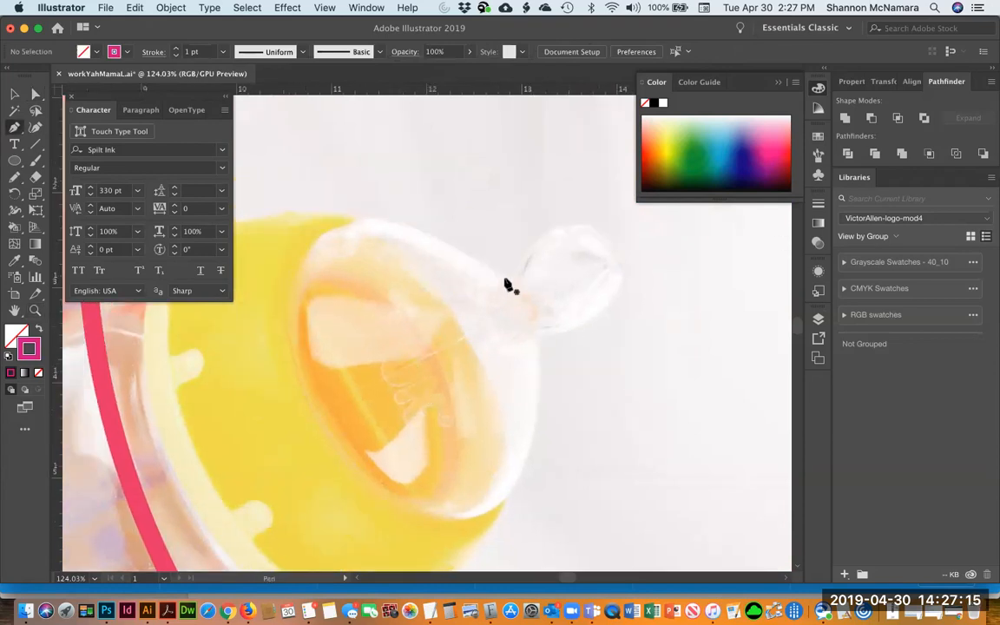
{"action": "left_click", "coordinate": [747, 159]}
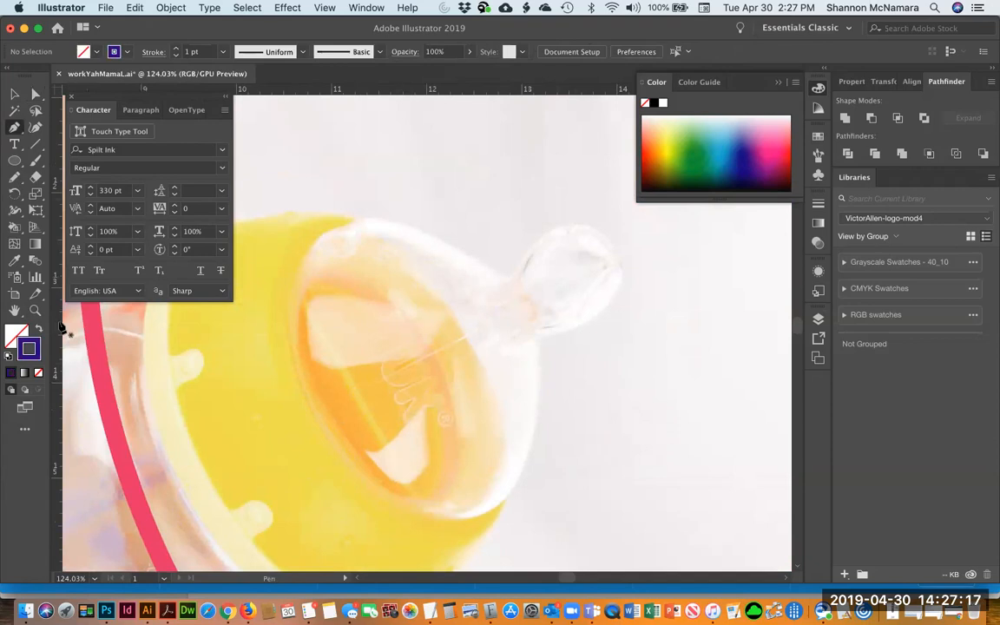
{"action": "left_click", "coordinate": [507, 276]}
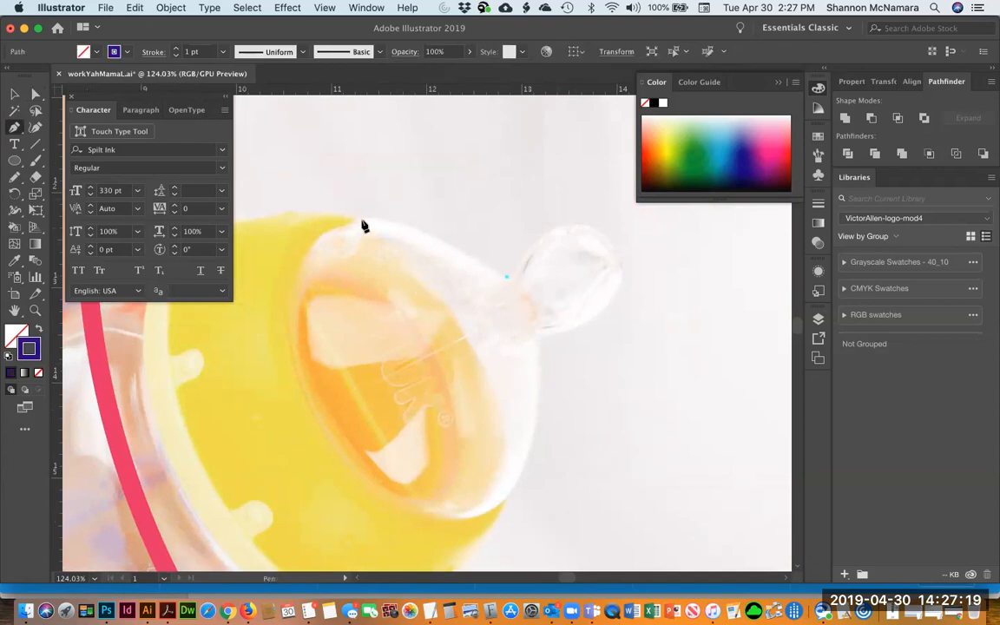
{"action": "left_click_drag", "start_coordinate": [361, 220], "coordinate": [276, 214]}
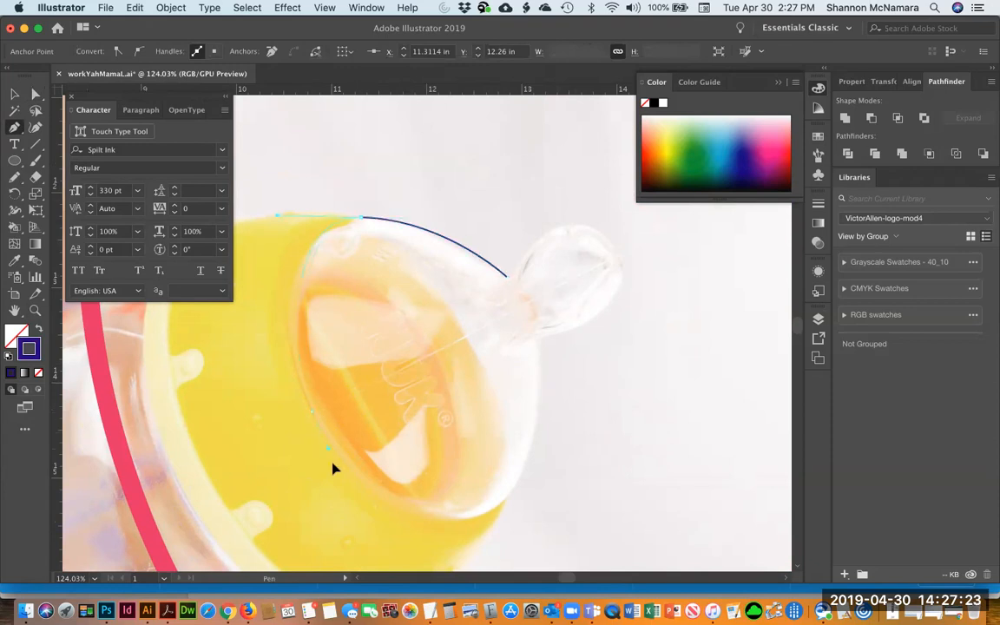
{"action": "left_click_drag", "start_coordinate": [345, 490], "coordinate": [347, 494]}
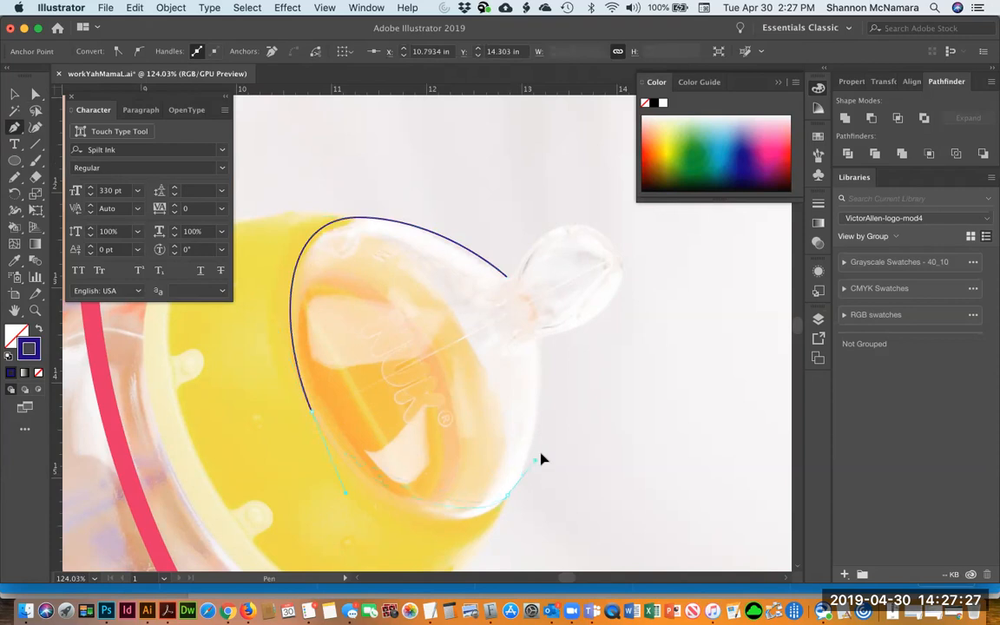
{"action": "left_click_drag", "start_coordinate": [558, 439], "coordinate": [556, 436]}
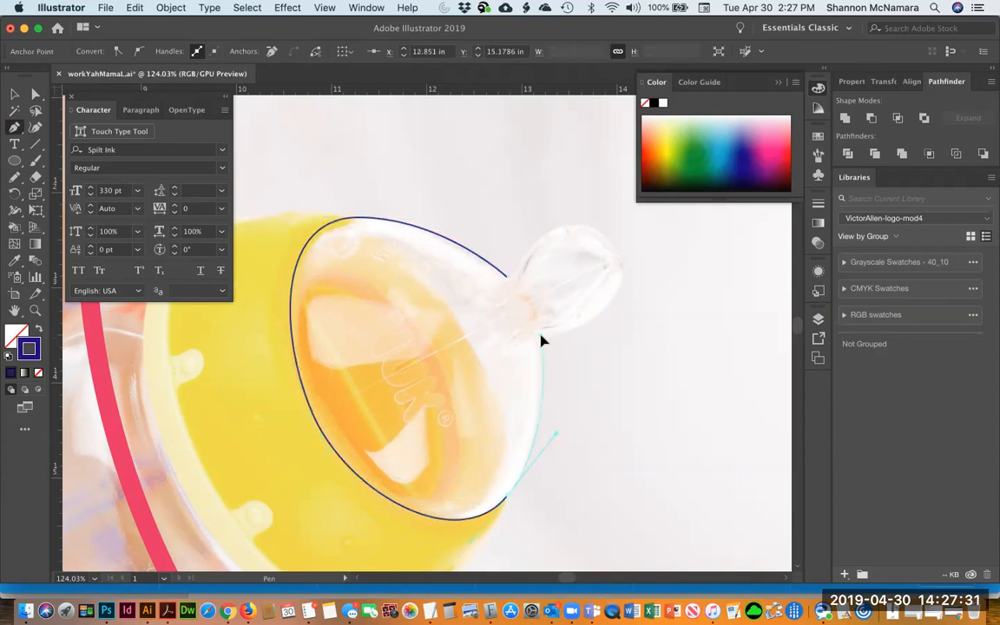
{"action": "left_click", "coordinate": [541, 337]}
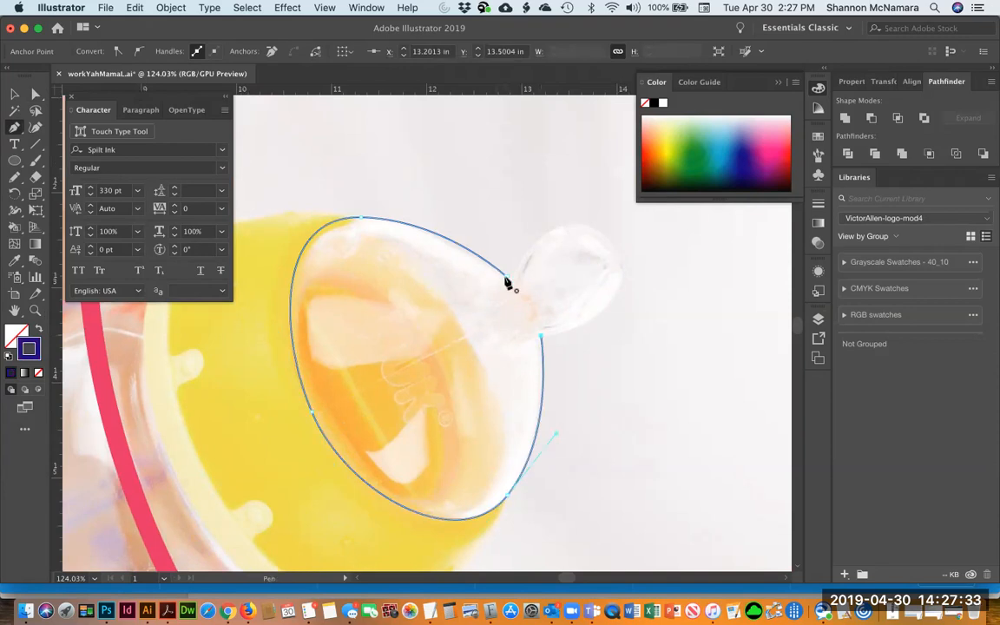
{"action": "left_click_drag", "start_coordinate": [507, 279], "coordinate": [468, 253]}
{"action": "key", "text": "v"}
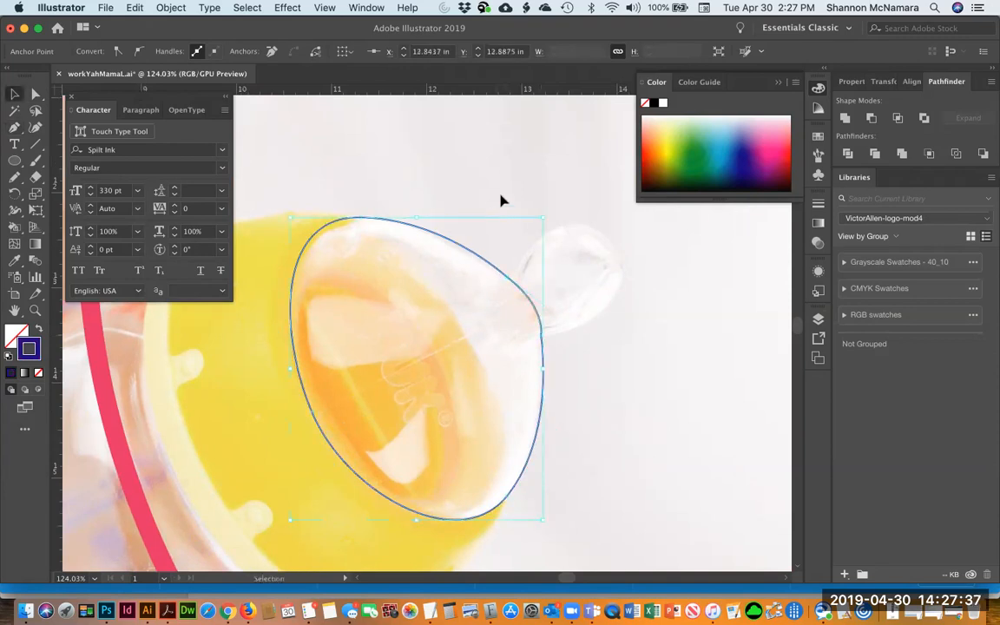
{"action": "left_click", "coordinate": [500, 201]}
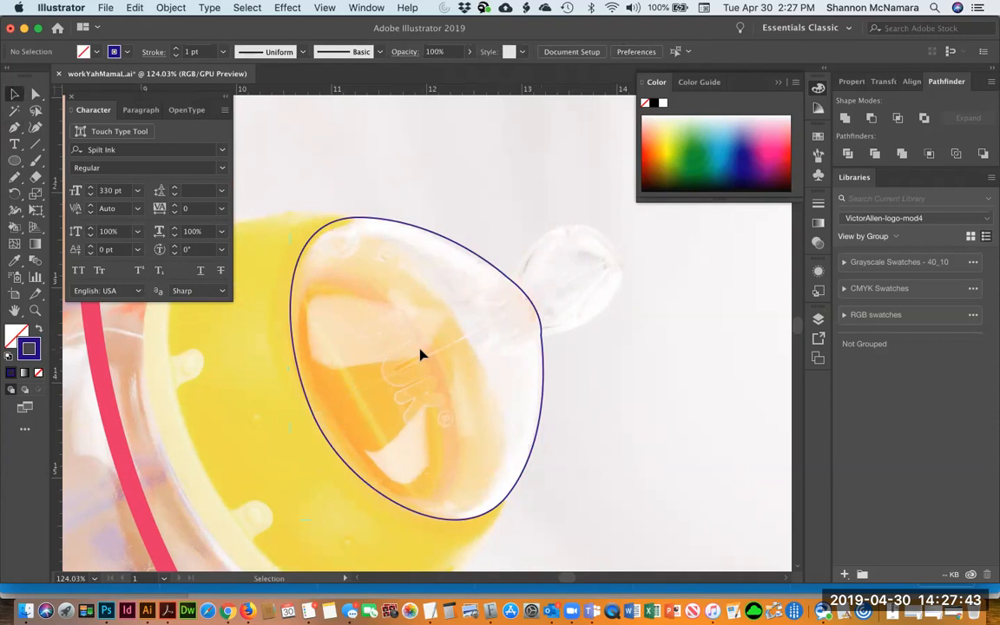
Draw a closed Pen path around the nipple tip, overlapping the collar outline
{"action": "left_click_drag", "start_coordinate": [420, 355], "coordinate": [483, 392]}
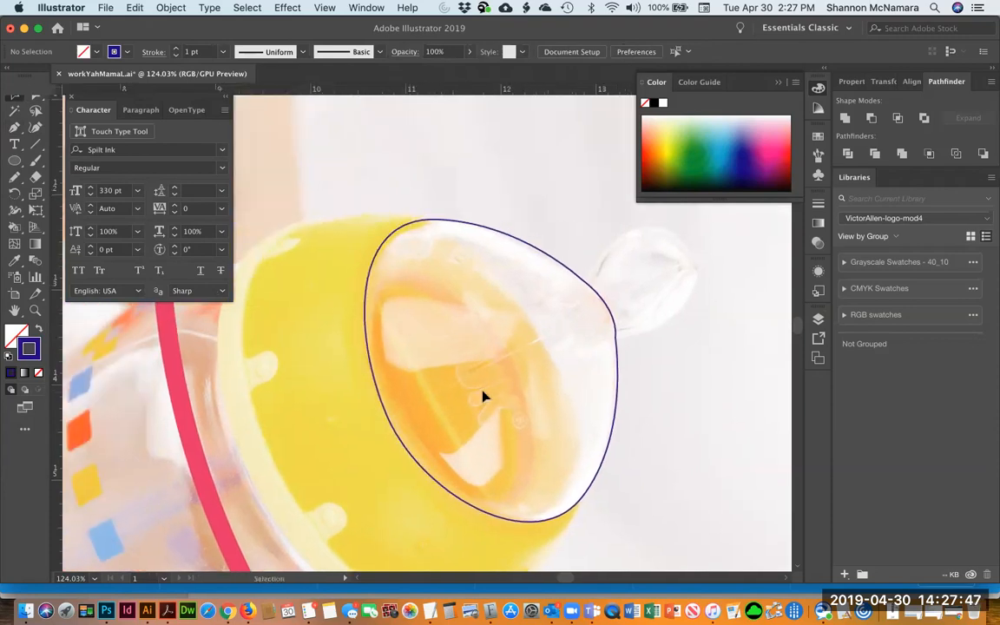
{"action": "key", "text": "p"}
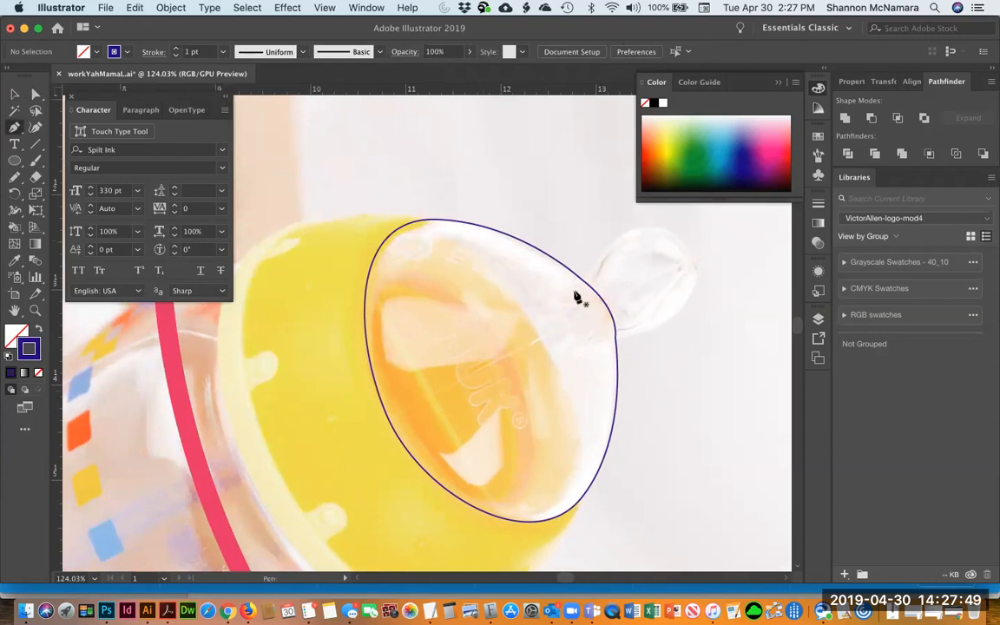
{"action": "left_click", "coordinate": [504, 256]}
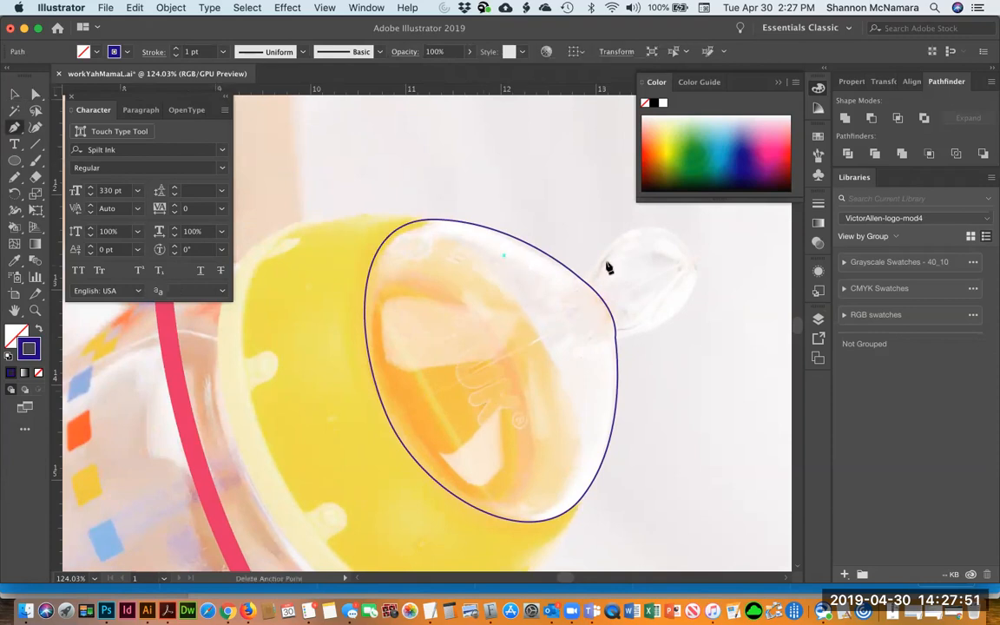
{"action": "left_click_drag", "start_coordinate": [594, 268], "coordinate": [630, 234]}
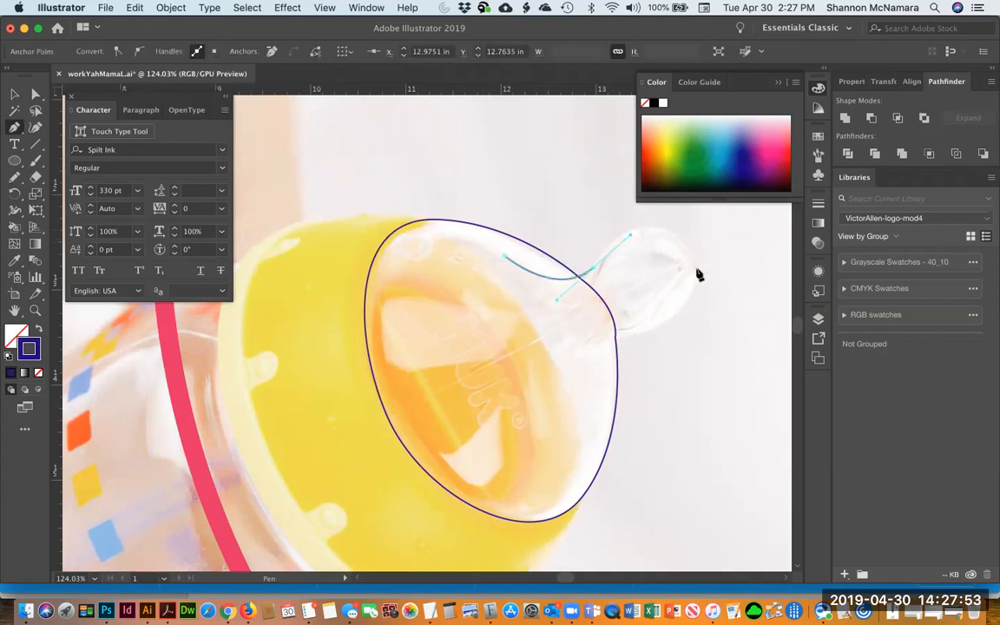
{"action": "left_click_drag", "start_coordinate": [692, 255], "coordinate": [730, 304]}
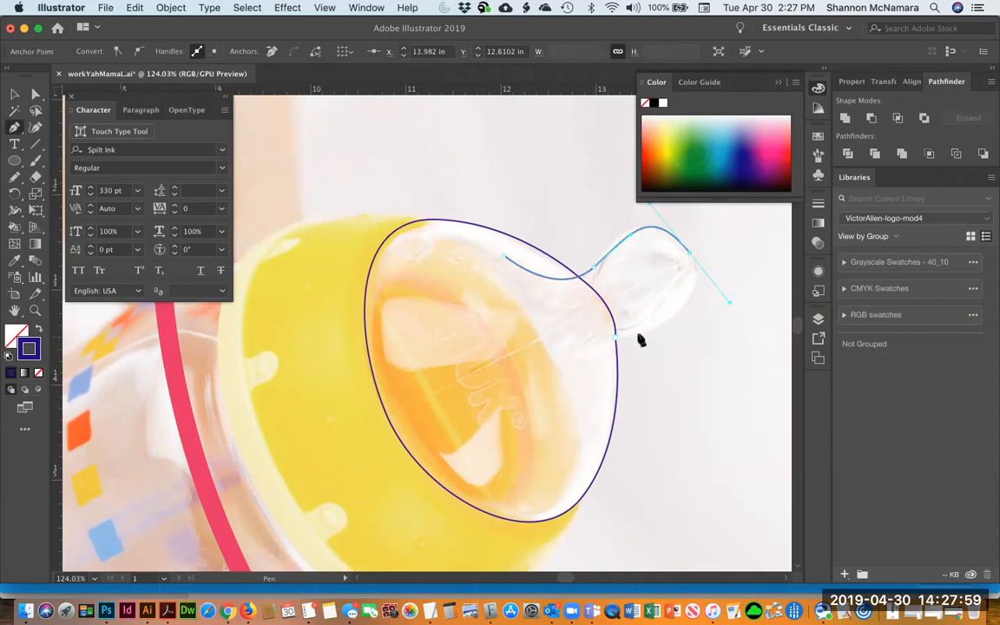
{"action": "left_click_drag", "start_coordinate": [626, 339], "coordinate": [605, 338]}
{"action": "mouse_move", "coordinate": [583, 405]}
{"action": "left_mouse_down"}
{"action": "mouse_move", "coordinate": [599, 430]}
{"action": "mouse_move", "coordinate": [581, 413]}
{"action": "left_mouse_up"}
{"action": "left_click", "coordinate": [503, 257]}
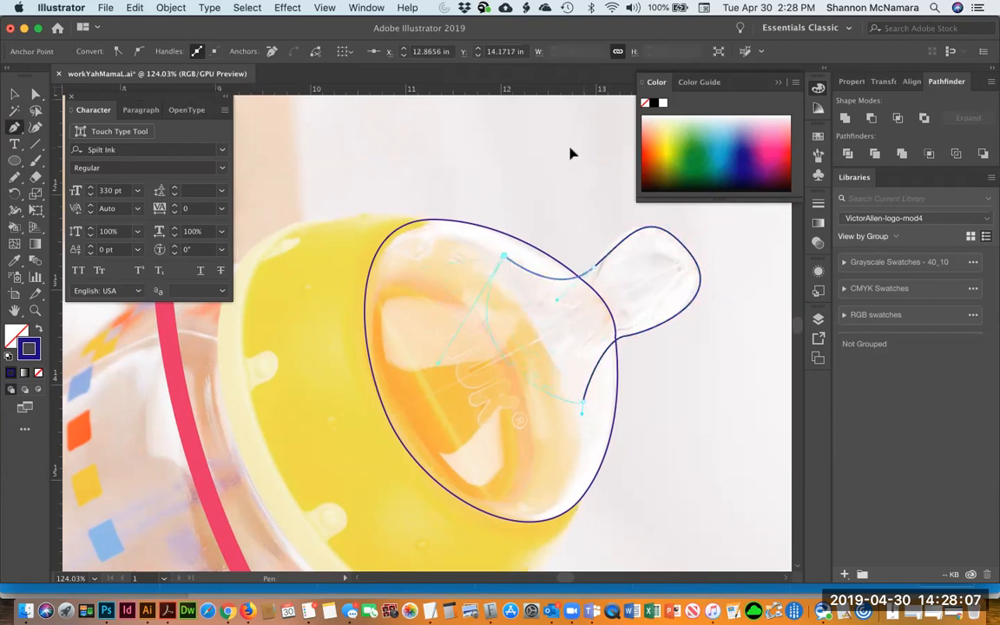
{"action": "key", "text": "v"}
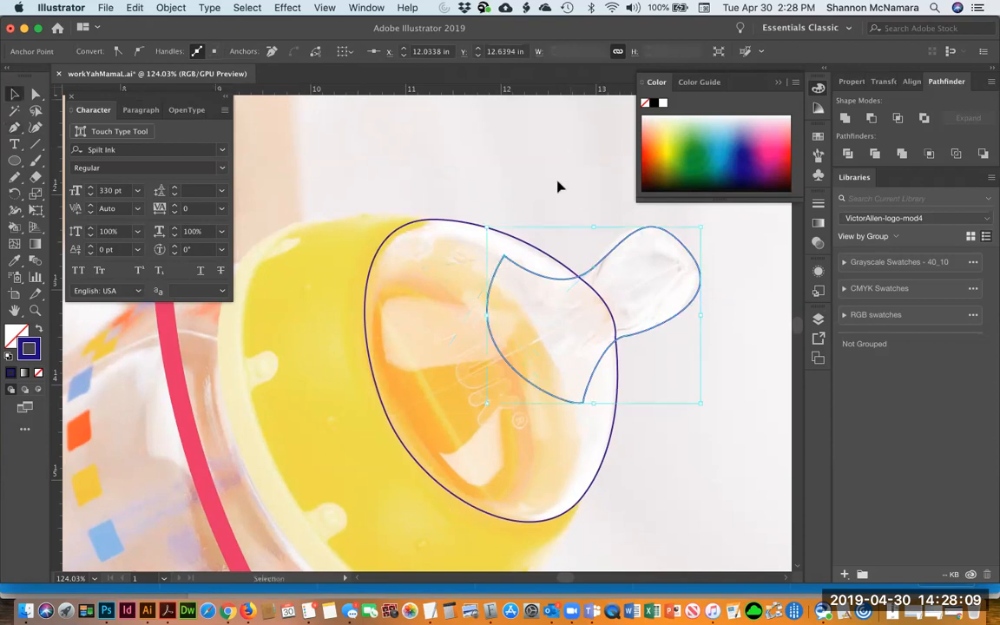
{"action": "left_click", "coordinate": [558, 188]}
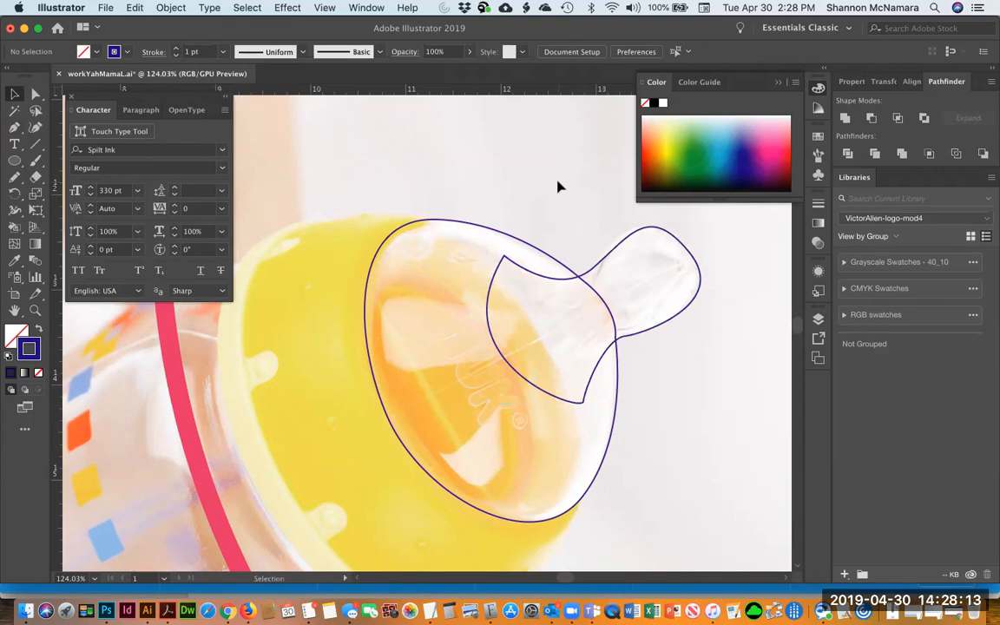
Draw a closed Pen path tracing the outer rim of the yellow bottle cap
{"action": "scroll", "coordinate": [537, 338], "scroll_direction": "down", "scroll_amount": 2}
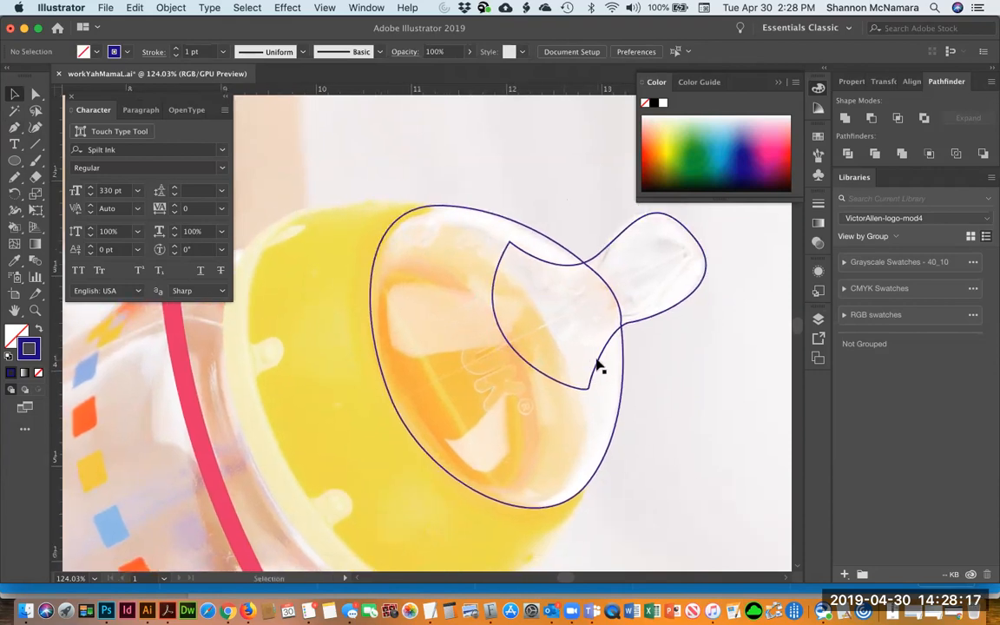
{"action": "key", "text": "p"}
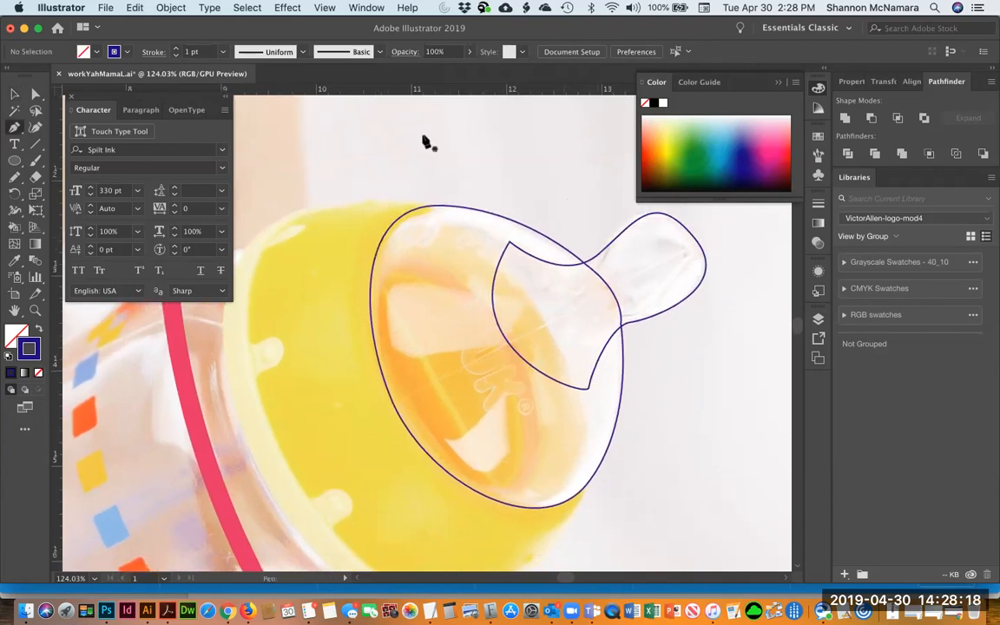
{"action": "left_click", "coordinate": [427, 209]}
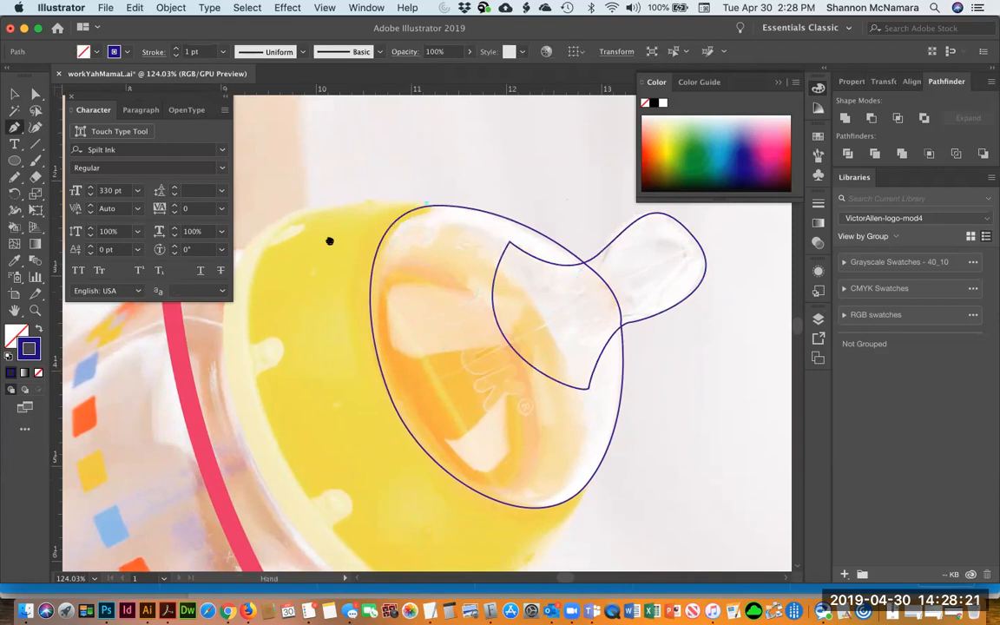
{"action": "scroll", "coordinate": [332, 235], "scroll_direction": "down", "scroll_amount": 3}
{"action": "scroll", "coordinate": [332, 235], "scroll_direction": "left", "scroll_amount": 2}
{"action": "left_click_drag", "start_coordinate": [303, 173], "coordinate": [249, 241]}
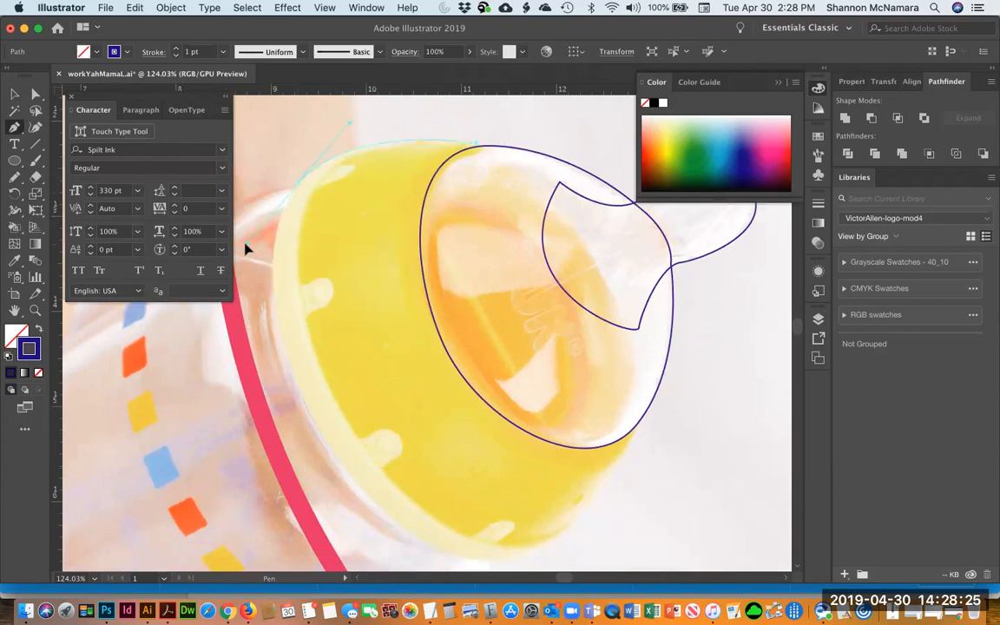
{"action": "key", "text": "space"}
{"action": "left_click_drag", "start_coordinate": [482, 504], "coordinate": [481, 469]}
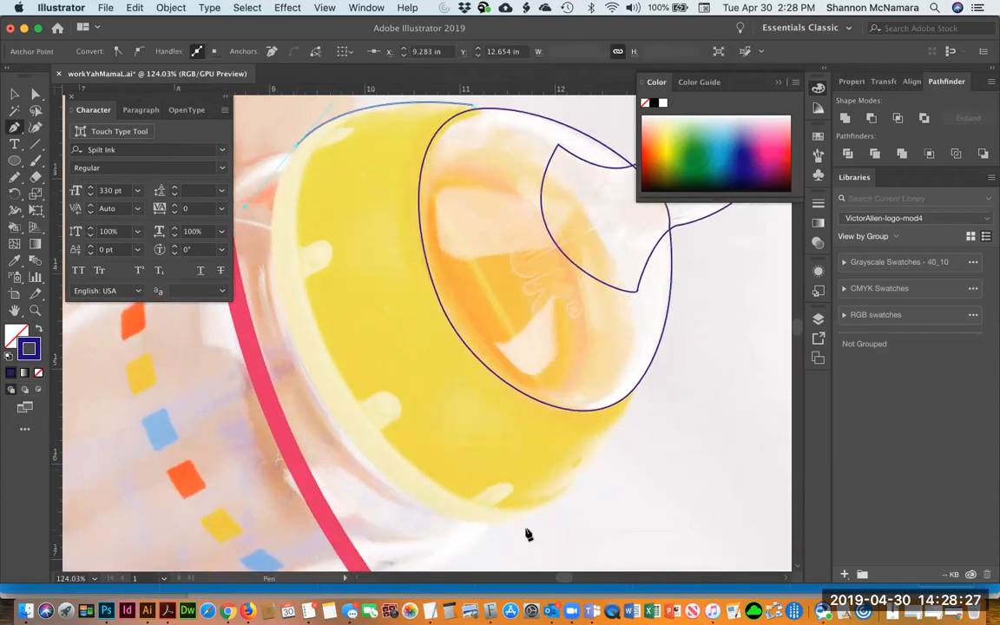
{"action": "left_click_drag", "start_coordinate": [571, 482], "coordinate": [695, 400]}
{"action": "left_click_drag", "start_coordinate": [246, 420], "coordinate": [473, 444]}
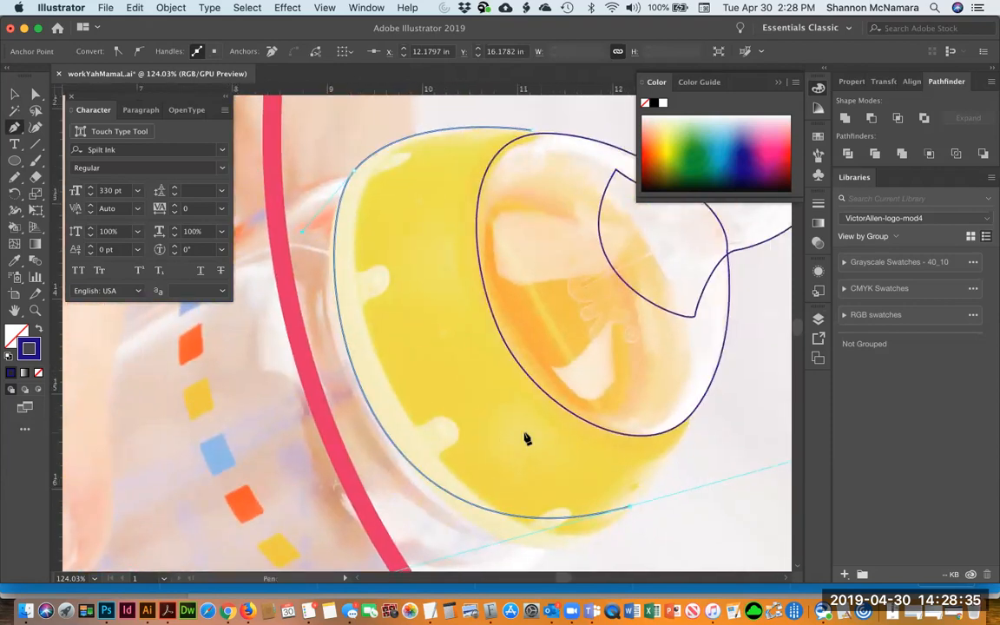
{"action": "key", "text": "super+minus"}
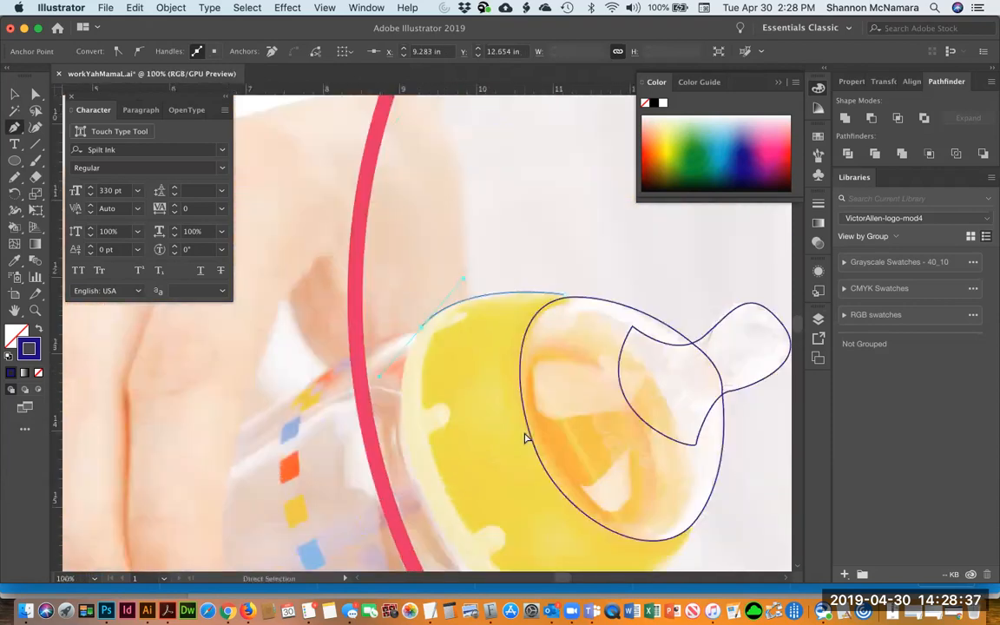
{"action": "key", "text": "super+minus"}
{"action": "key", "text": "super+minus"}
{"action": "scroll", "coordinate": [521, 382], "scroll_direction": "down", "scroll_amount": 2}
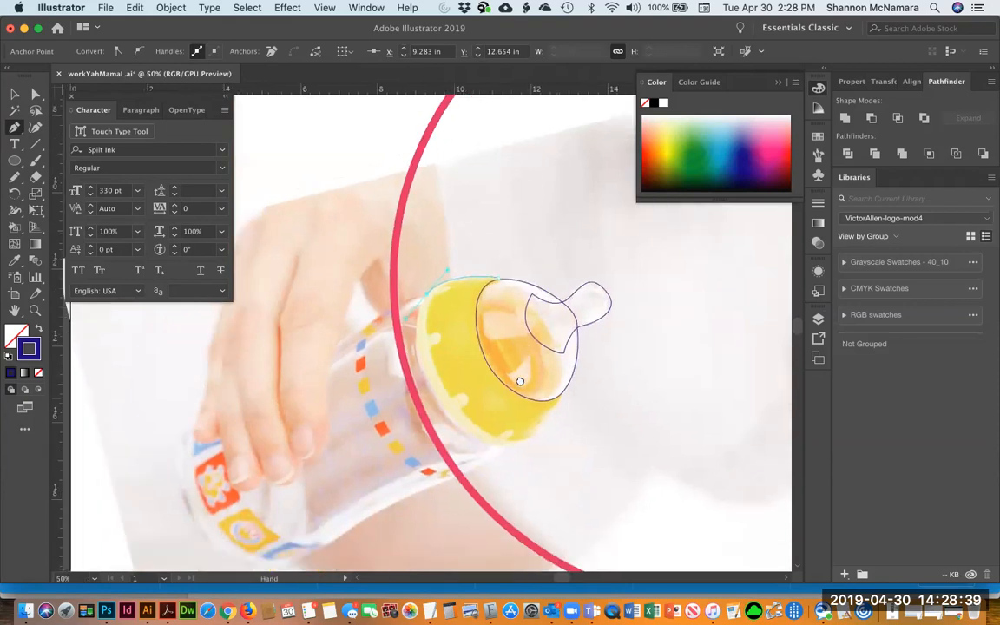
{"action": "left_click_drag", "start_coordinate": [527, 430], "coordinate": [612, 381]}
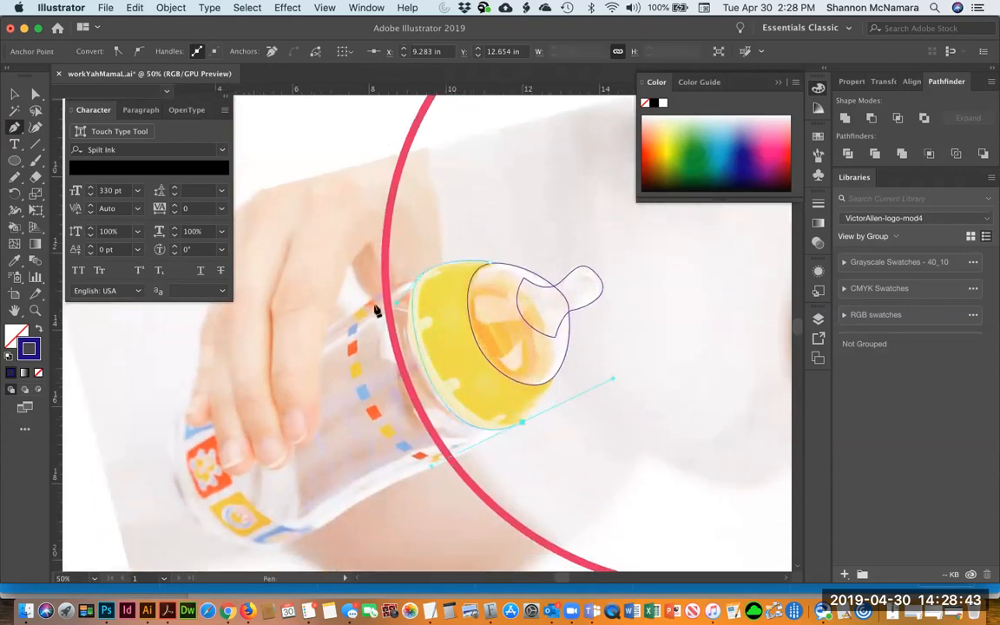
{"action": "left_click_drag", "start_coordinate": [399, 304], "coordinate": [386, 305]}
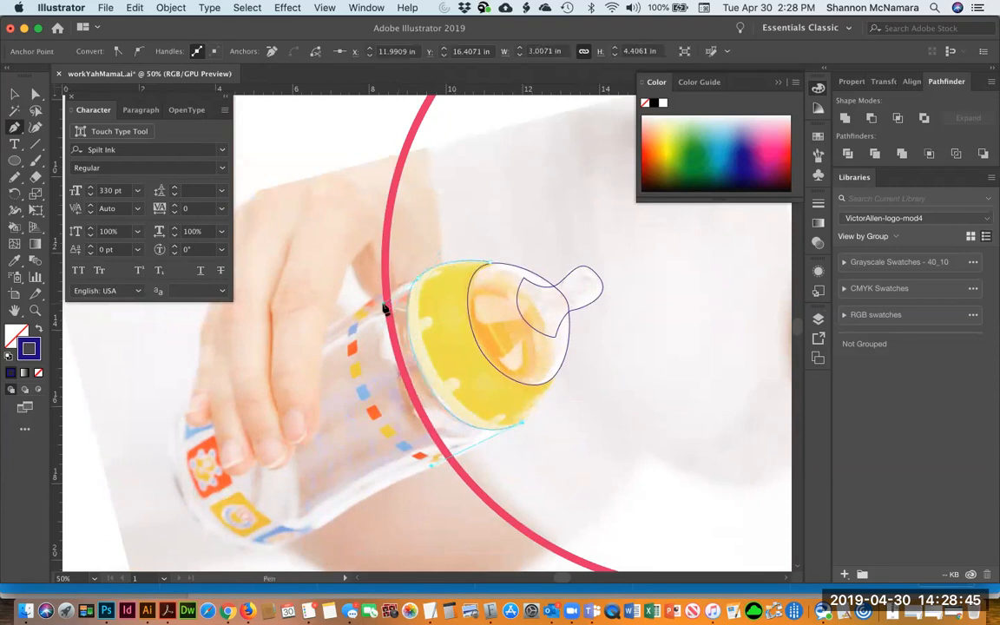
{"action": "left_click", "coordinate": [489, 265]}
{"action": "left_click_drag", "start_coordinate": [424, 324], "coordinate": [554, 391]}
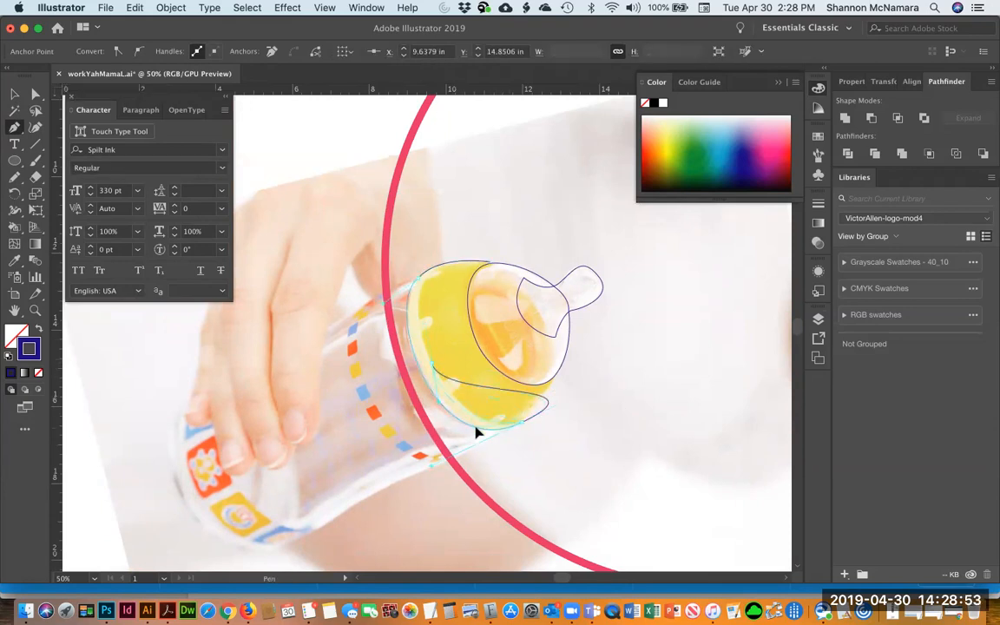
{"action": "left_click_drag", "start_coordinate": [480, 433], "coordinate": [486, 426]}
{"action": "left_click_drag", "start_coordinate": [490, 262], "coordinate": [593, 278]}
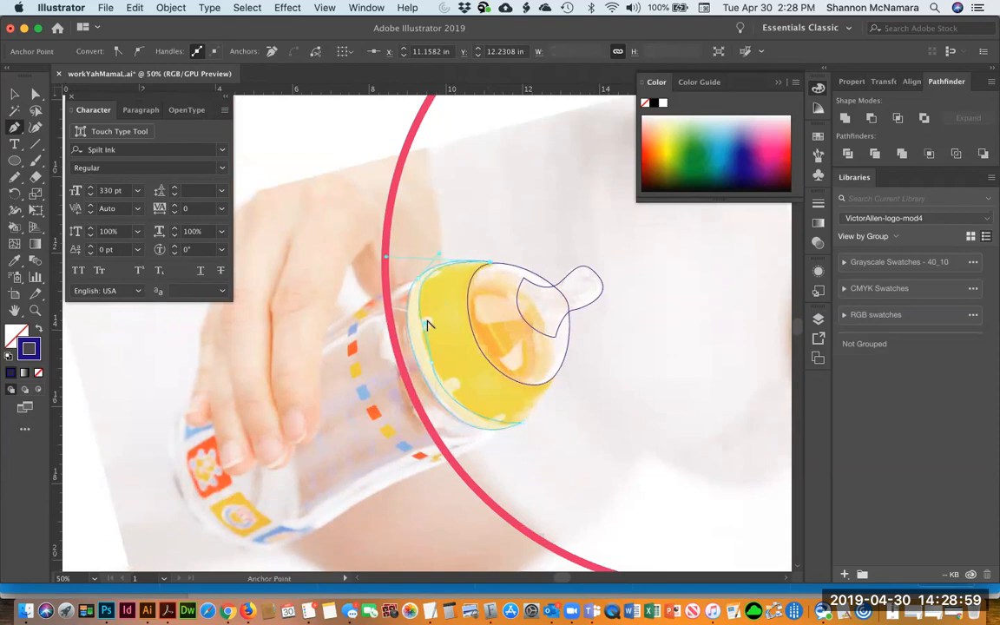
{"action": "left_click_drag", "start_coordinate": [422, 324], "coordinate": [419, 327]}
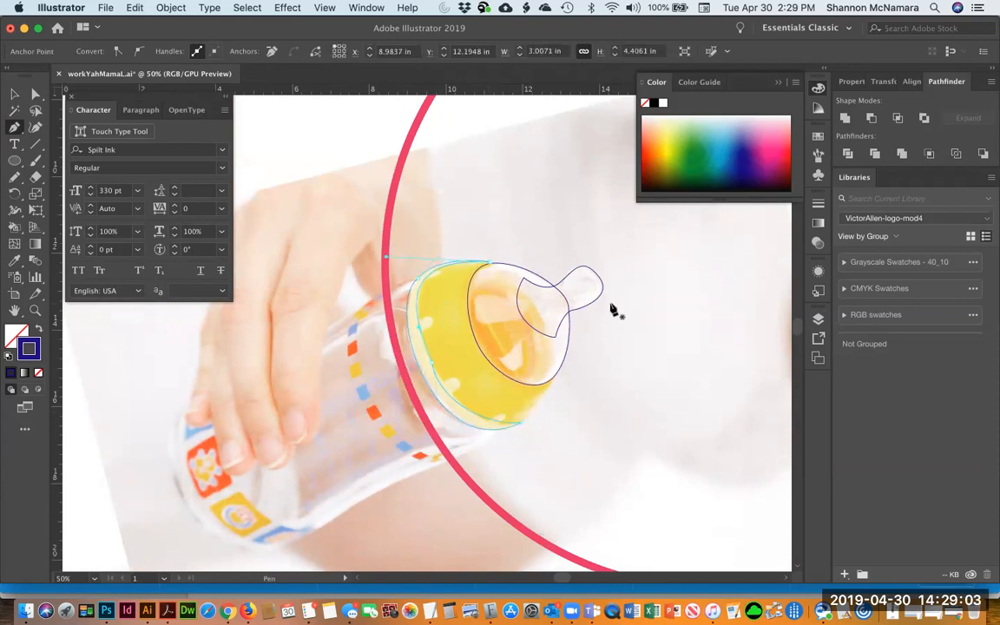
{"action": "key", "text": "v"}
{"action": "left_click", "coordinate": [527, 219]}
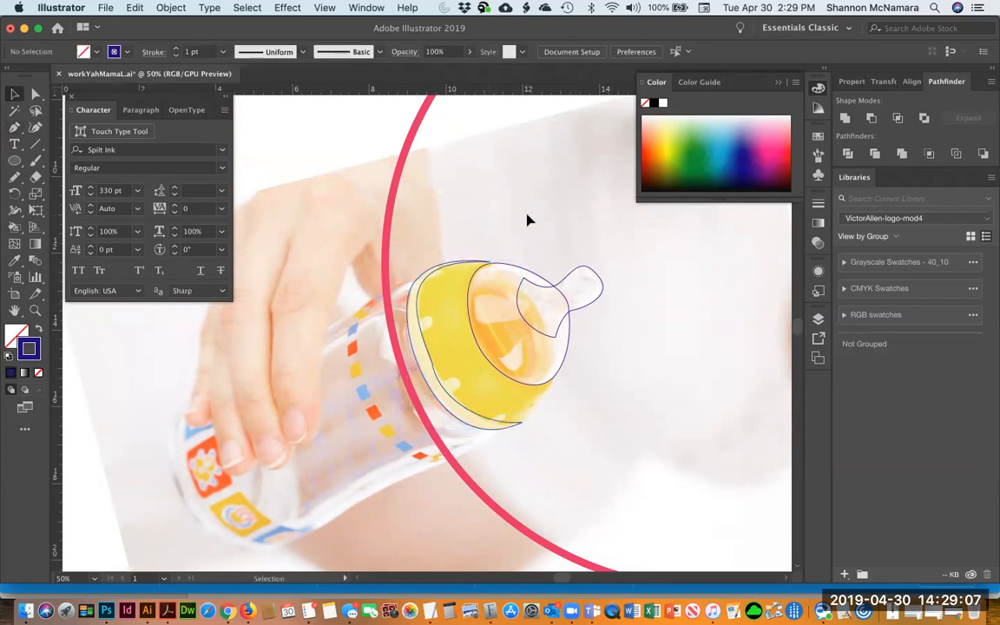
Swap the cap-rim path's fill and stroke so it becomes a solid dark blue shape
{"action": "left_click", "coordinate": [423, 345]}
{"action": "key", "text": "shift+x"}
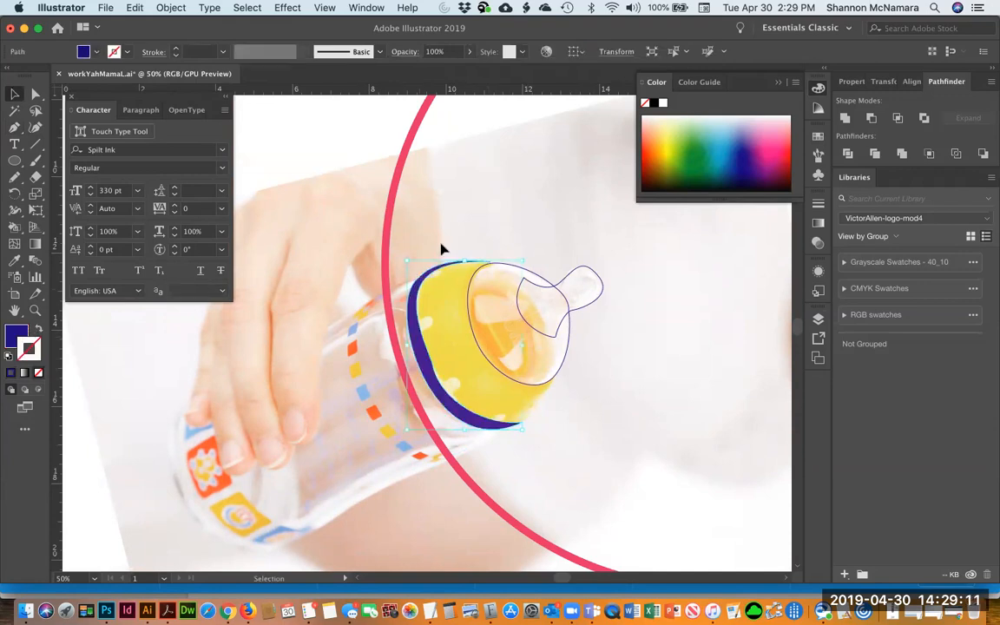
{"action": "left_click", "coordinate": [484, 234]}
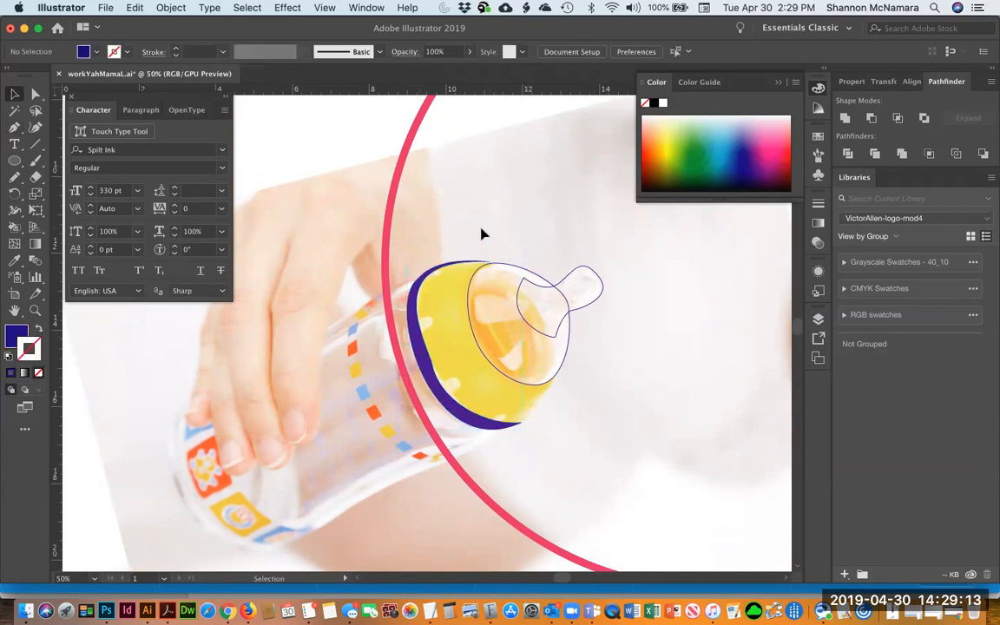
Draw a closed Pen path around the inner band of the nipple collar, inside the cap rim
{"action": "left_click", "coordinate": [527, 276]}
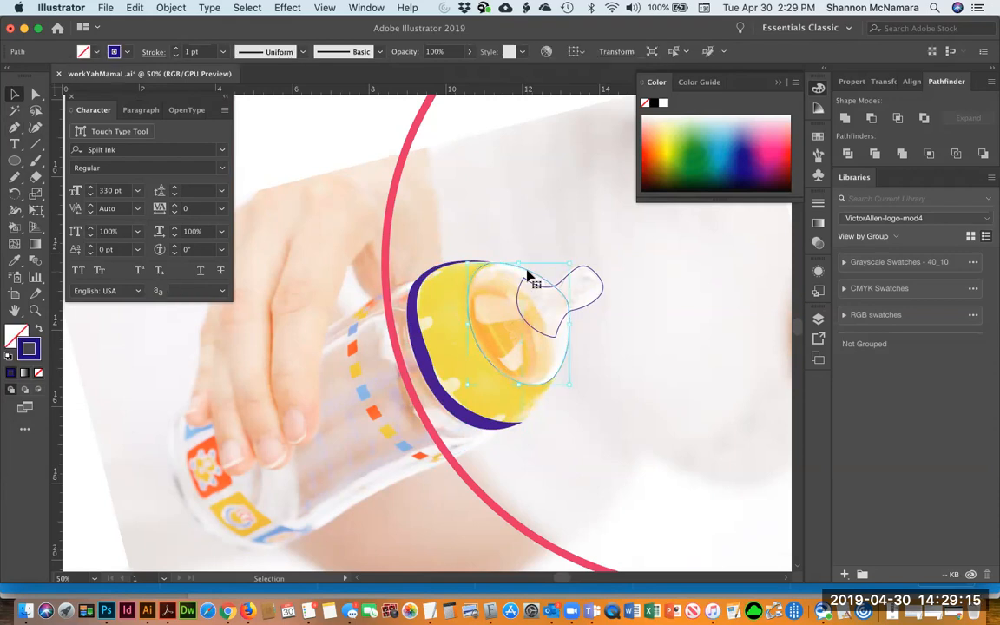
{"action": "key", "text": "super+shift+a"}
{"action": "key", "text": "p"}
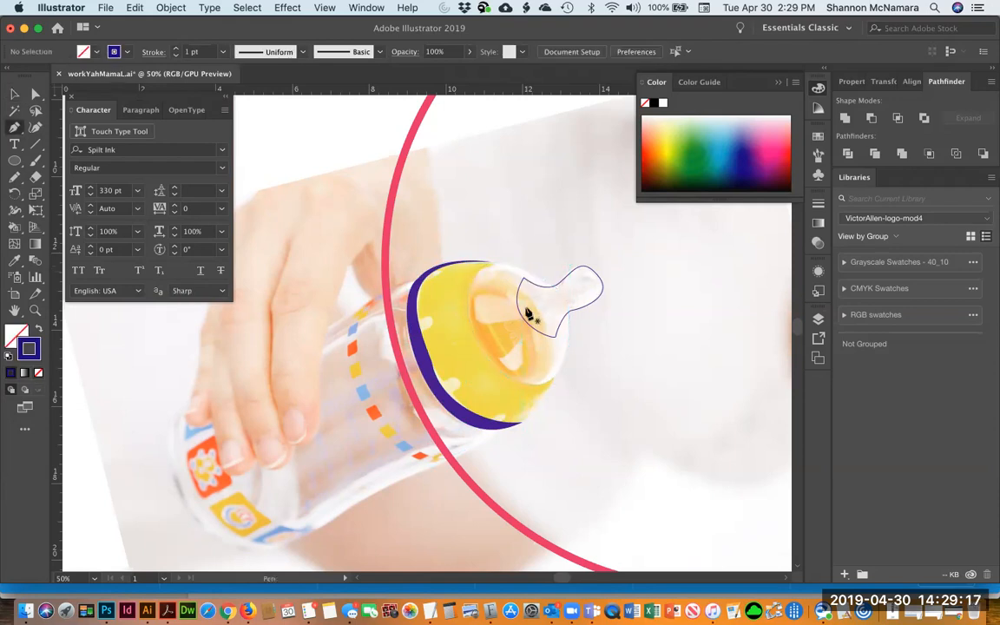
{"action": "left_click", "coordinate": [548, 285]}
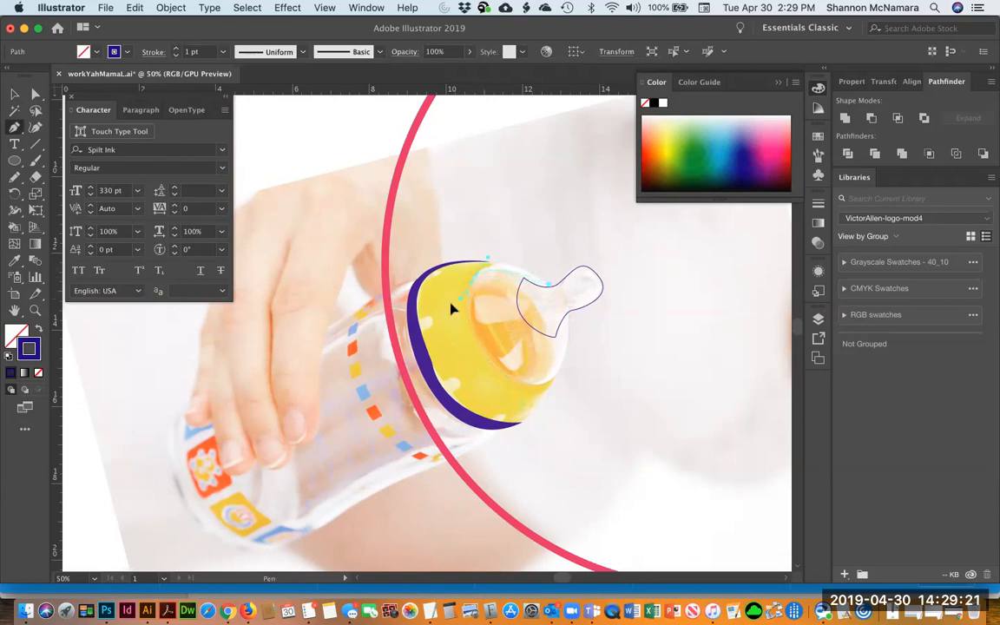
{"action": "left_click_drag", "start_coordinate": [500, 344], "coordinate": [560, 378]}
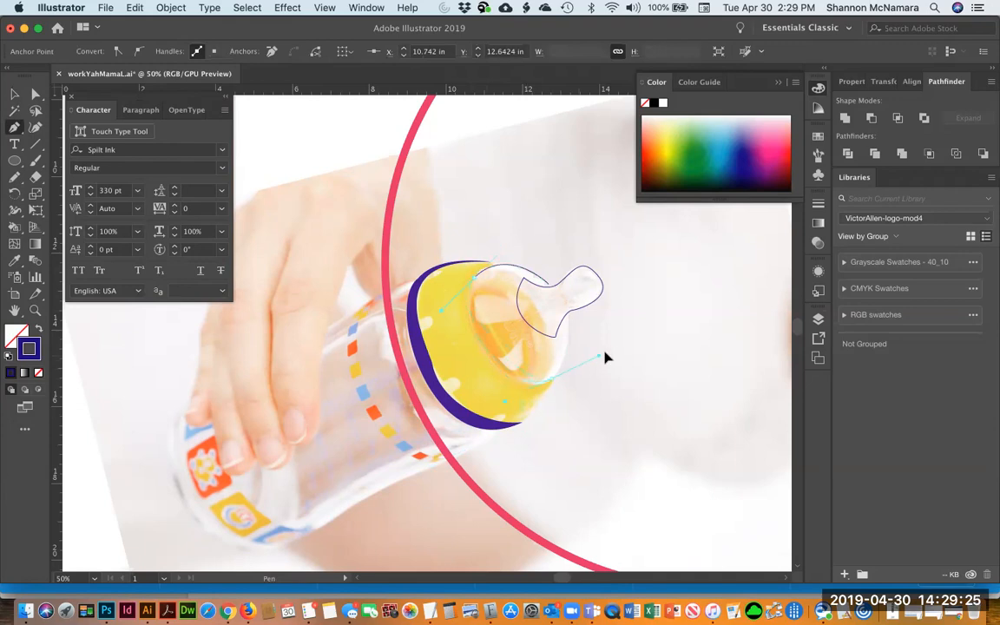
{"action": "left_click_drag", "start_coordinate": [608, 354], "coordinate": [451, 353]}
{"action": "key", "text": "alt"}
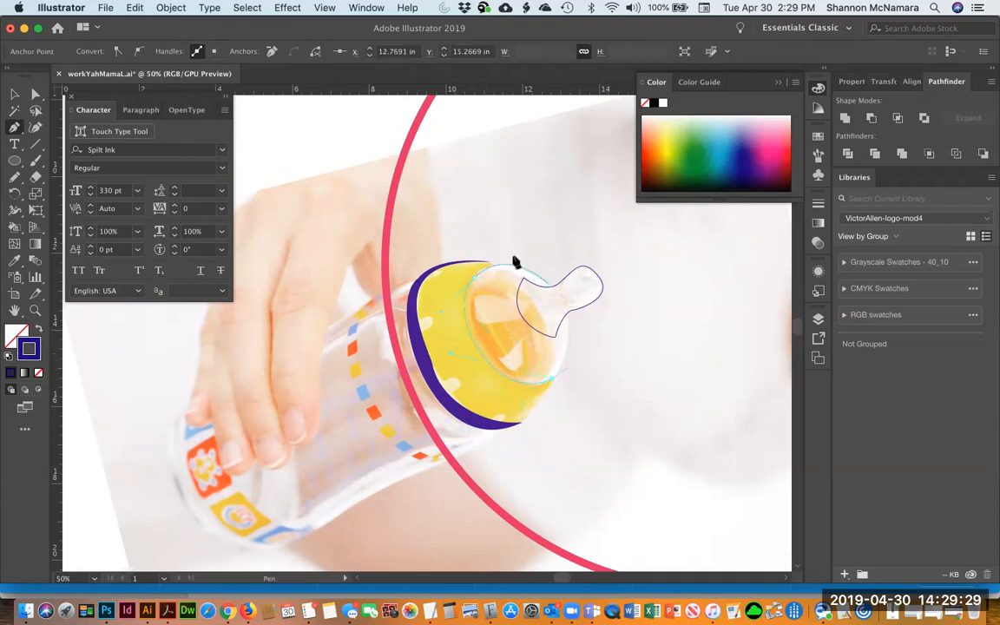
{"action": "left_click", "coordinate": [548, 285]}
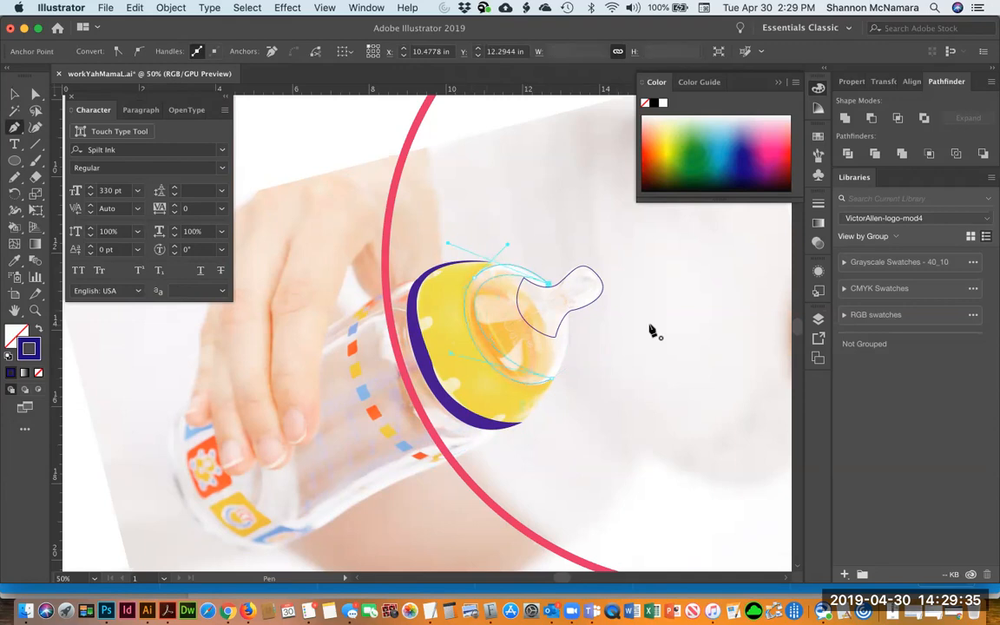
Swap fill and stroke on the collar-band path and the nipple path so both become solid dark blue shapes
{"action": "key", "text": "v"}
{"action": "key", "text": "shift+x"}
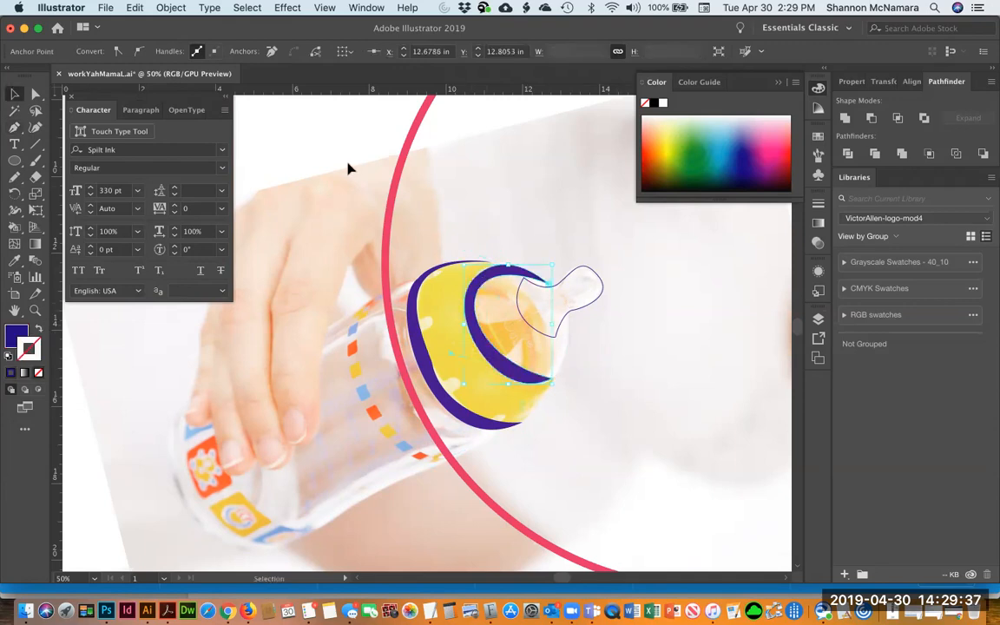
{"action": "left_click", "coordinate": [349, 167]}
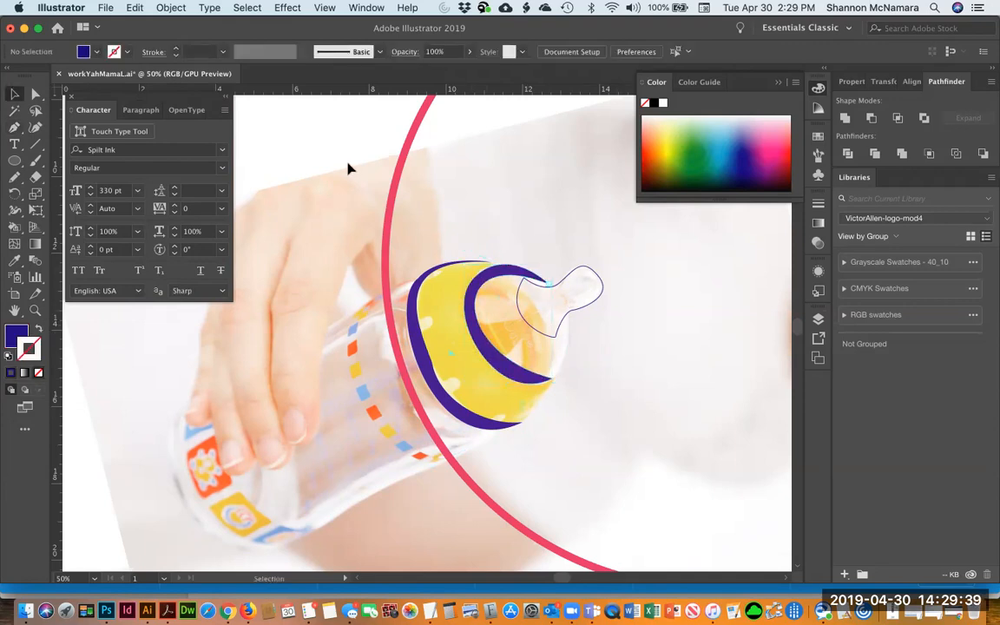
{"action": "left_click", "coordinate": [570, 283]}
{"action": "left_click", "coordinate": [40, 327]}
{"action": "left_click", "coordinate": [524, 210]}
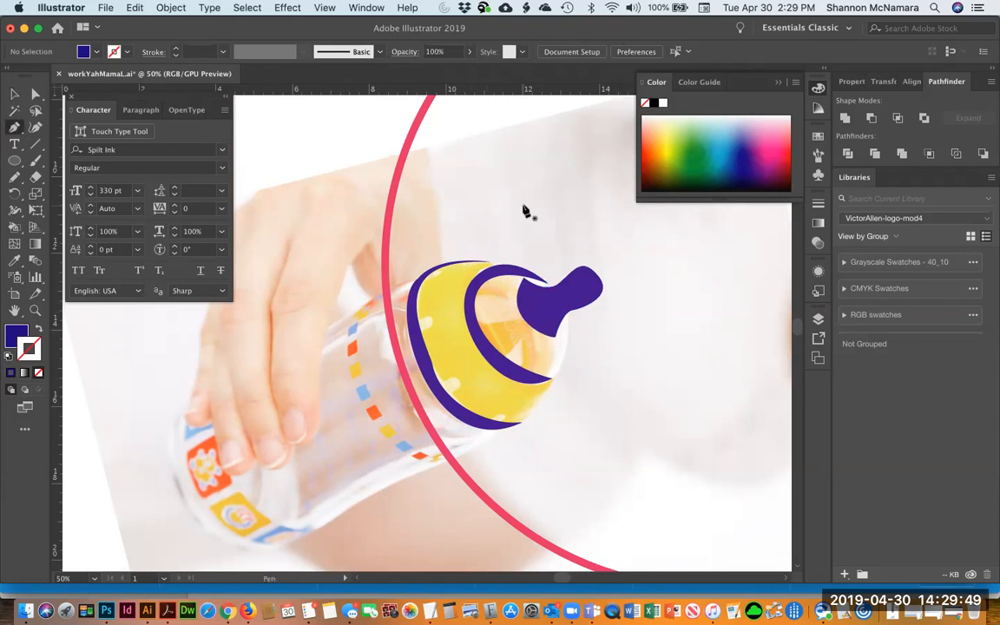
Draw a closed Pen sliver along the bottle's shoulder edge, extending left from the cap rim
{"action": "left_click", "coordinate": [417, 278]}
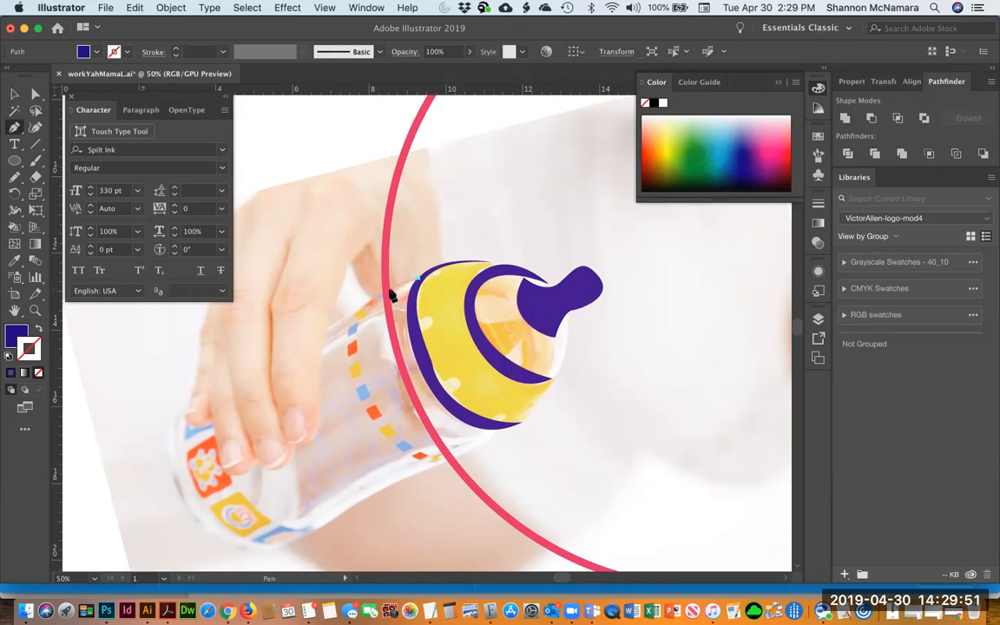
{"action": "left_click", "coordinate": [384, 297]}
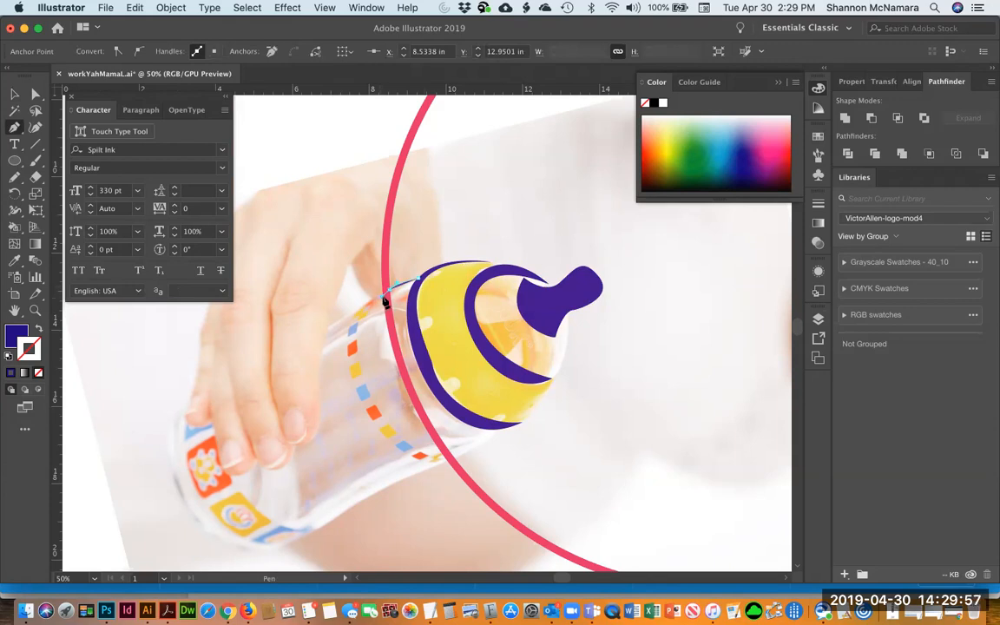
{"action": "left_click", "coordinate": [328, 330]}
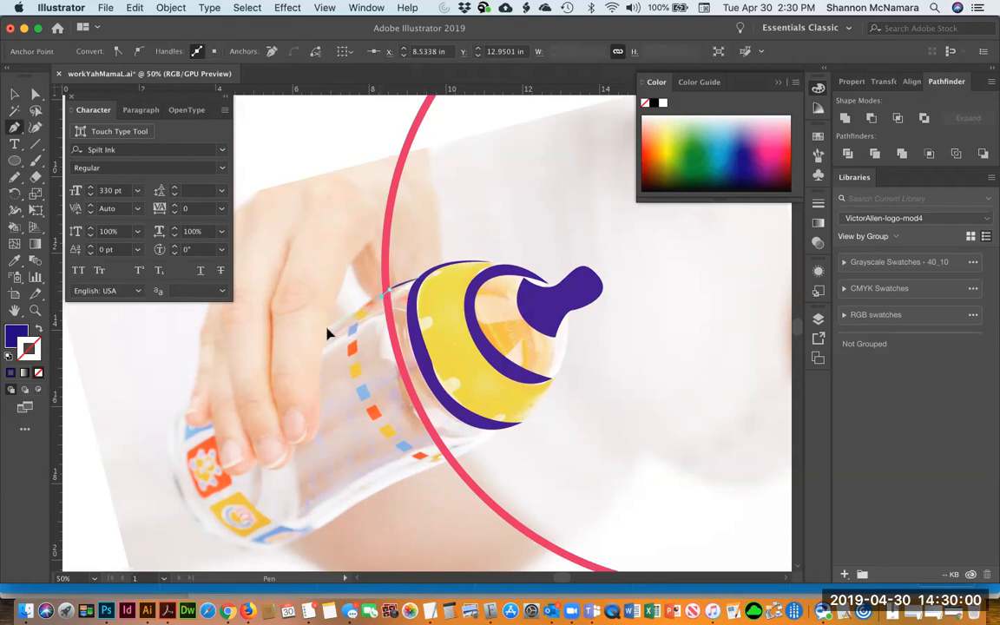
{"action": "left_click", "coordinate": [419, 283]}
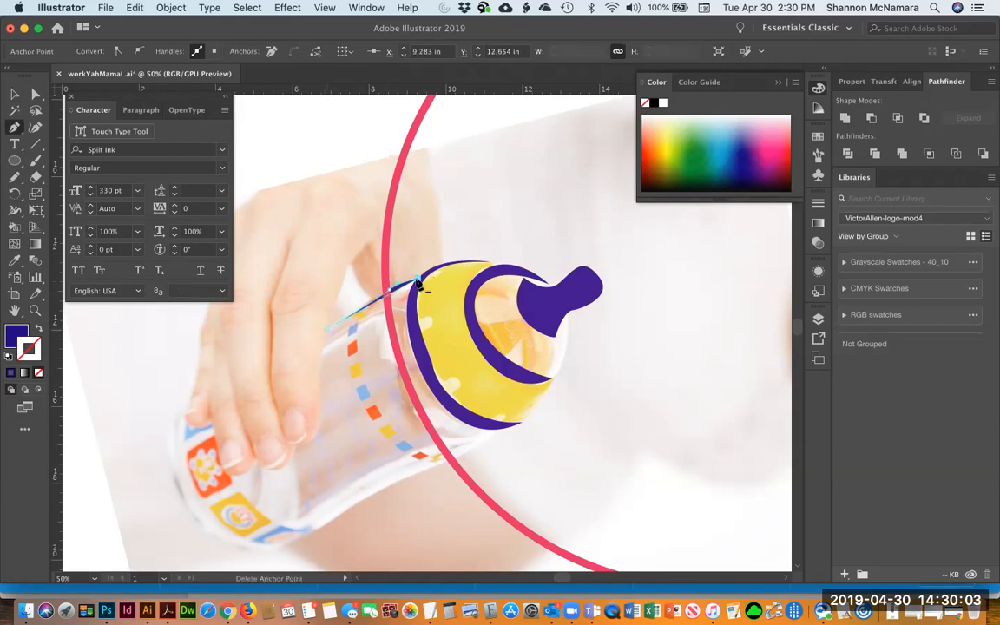
{"action": "key", "text": "v"}
{"action": "left_click", "coordinate": [417, 235]}
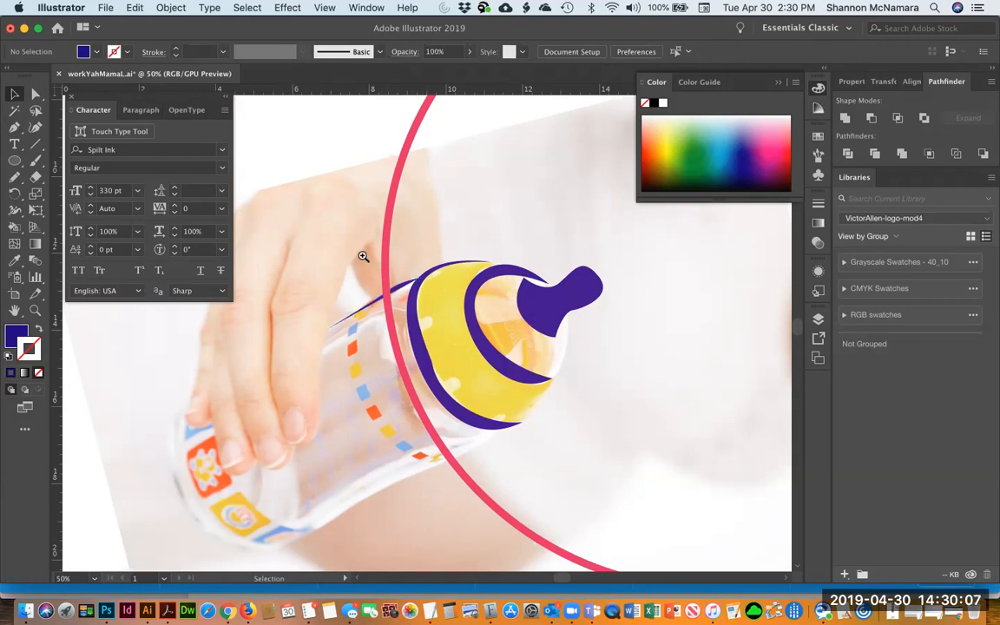
Zoom in and move the sliver's inner corner point up along the cap rim, then fit the artboard in view
{"action": "key", "text": "z"}
{"action": "left_click_drag", "start_coordinate": [458, 301], "coordinate": [460, 311]}
{"action": "key", "text": "a"}
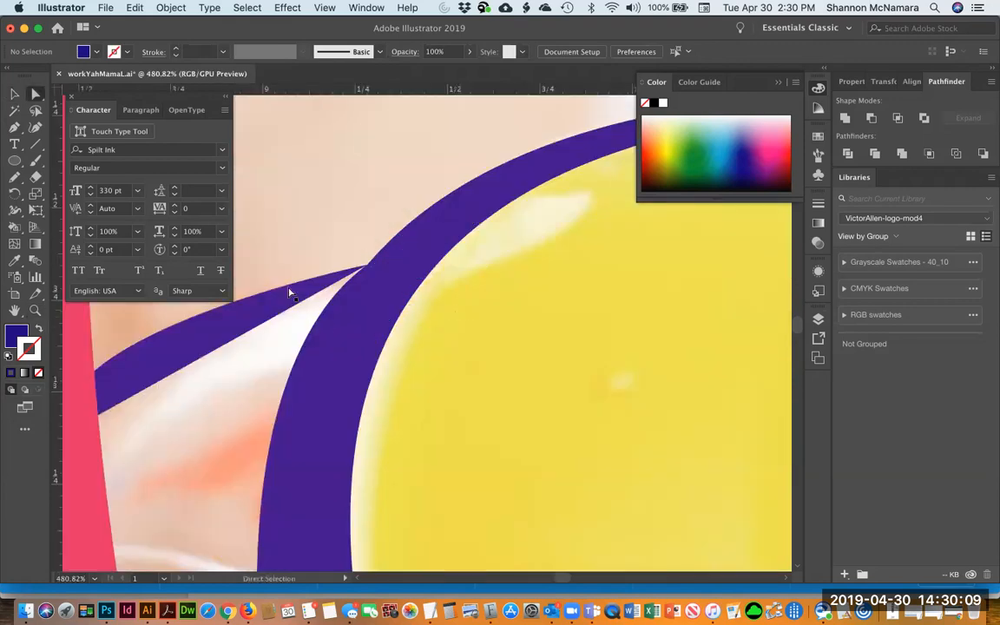
{"action": "left_click", "coordinate": [365, 270]}
{"action": "left_click_drag", "start_coordinate": [366, 270], "coordinate": [446, 234]}
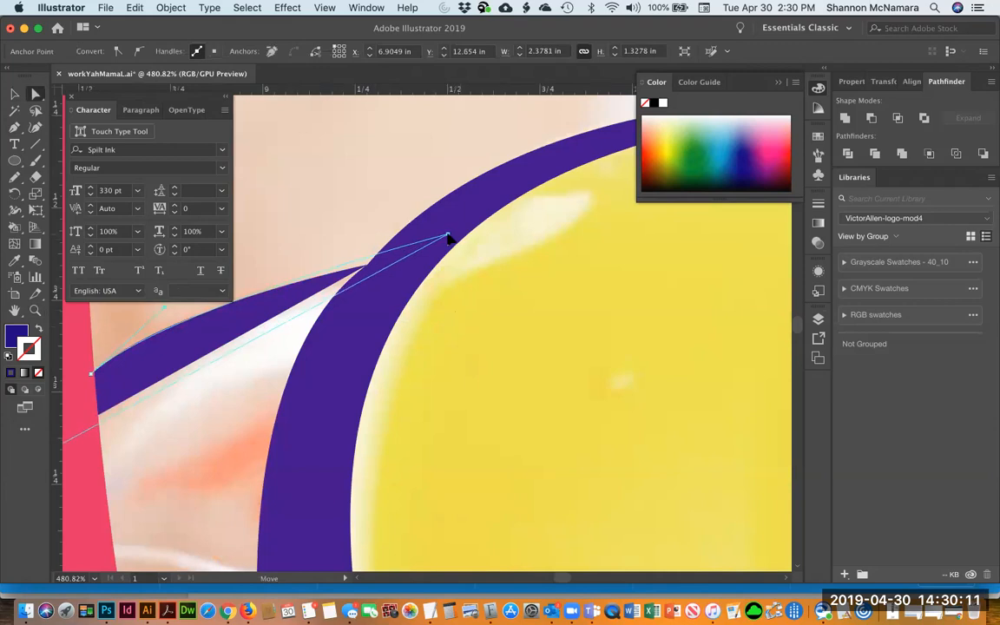
{"action": "left_click", "coordinate": [341, 175]}
{"action": "key", "text": "super+0"}
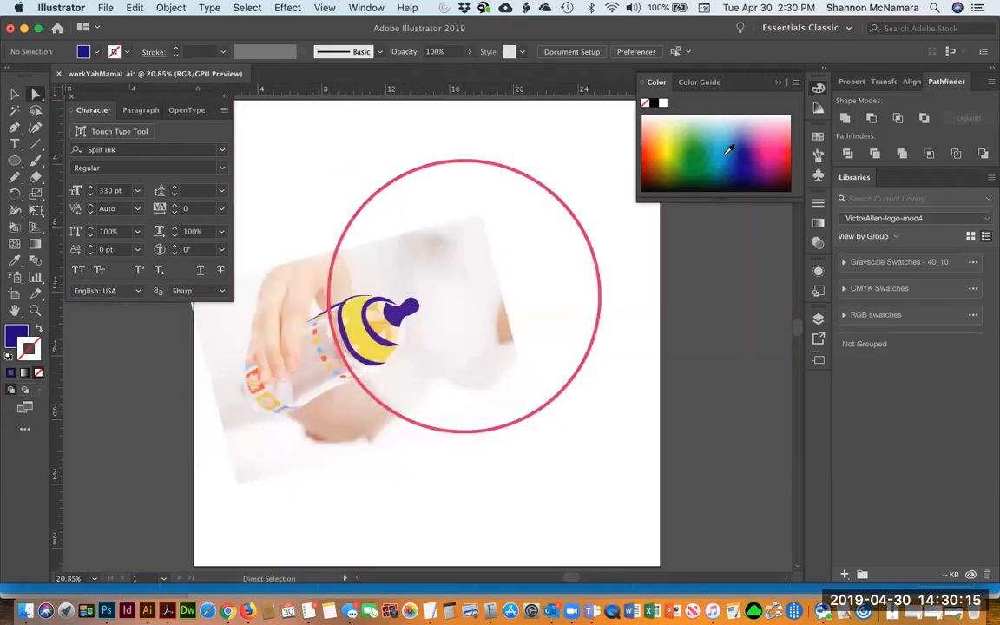
Hide and reshow the photo layer to preview the tracing, then delete the solid nipple shape
{"action": "left_click", "coordinate": [818, 317]}
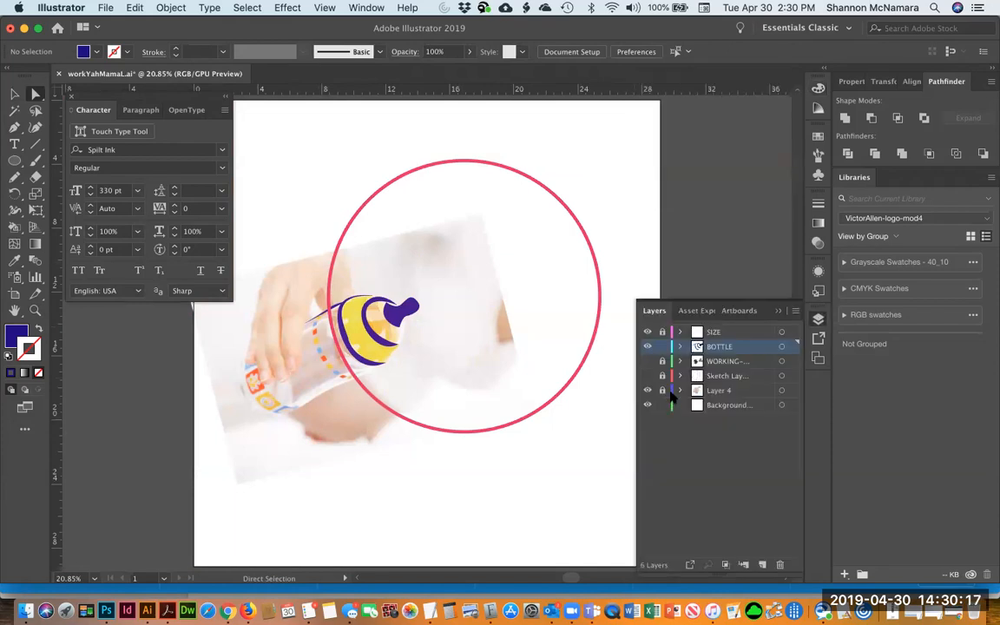
{"action": "left_click", "coordinate": [648, 391]}
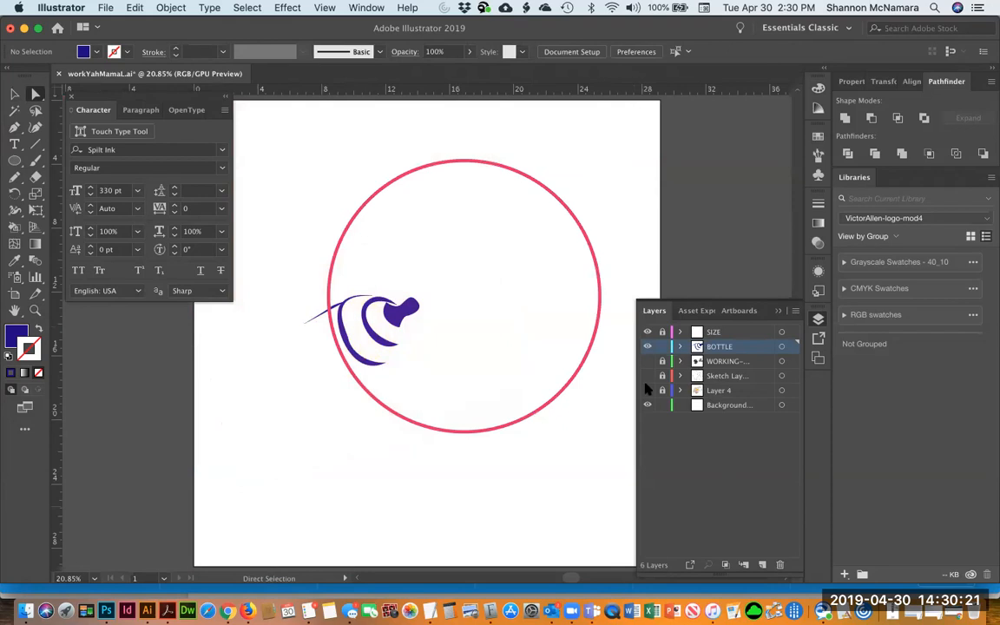
{"action": "left_click", "coordinate": [647, 391]}
{"action": "left_click", "coordinate": [397, 316]}
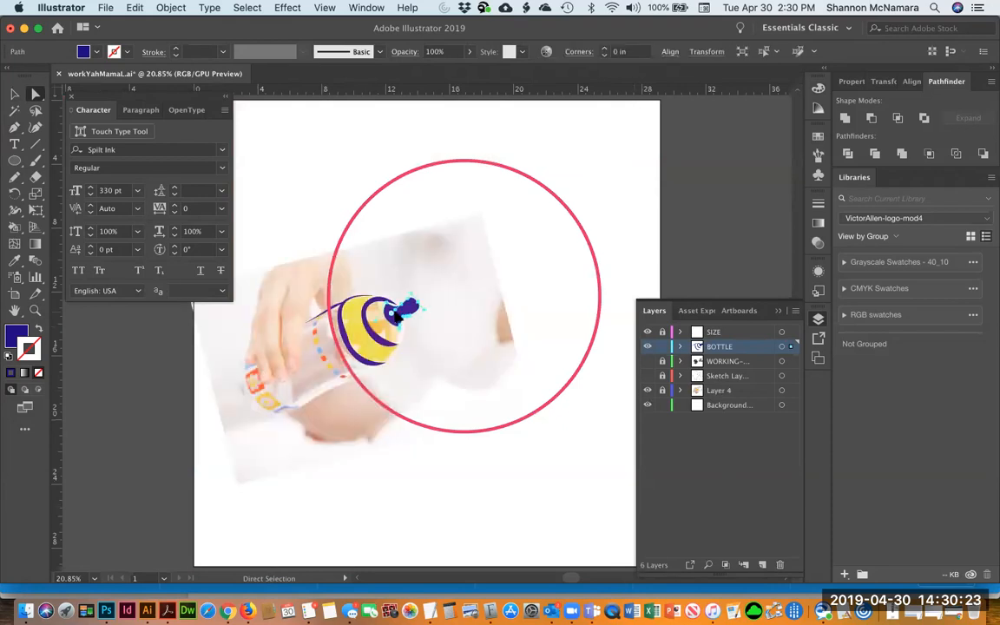
{"action": "key", "text": "Delete"}
Delete two anchor points from the inner edge of the dark blue cap-rim shape
{"action": "key", "text": "z"}
{"action": "left_click_drag", "start_coordinate": [300, 265], "coordinate": [434, 444]}
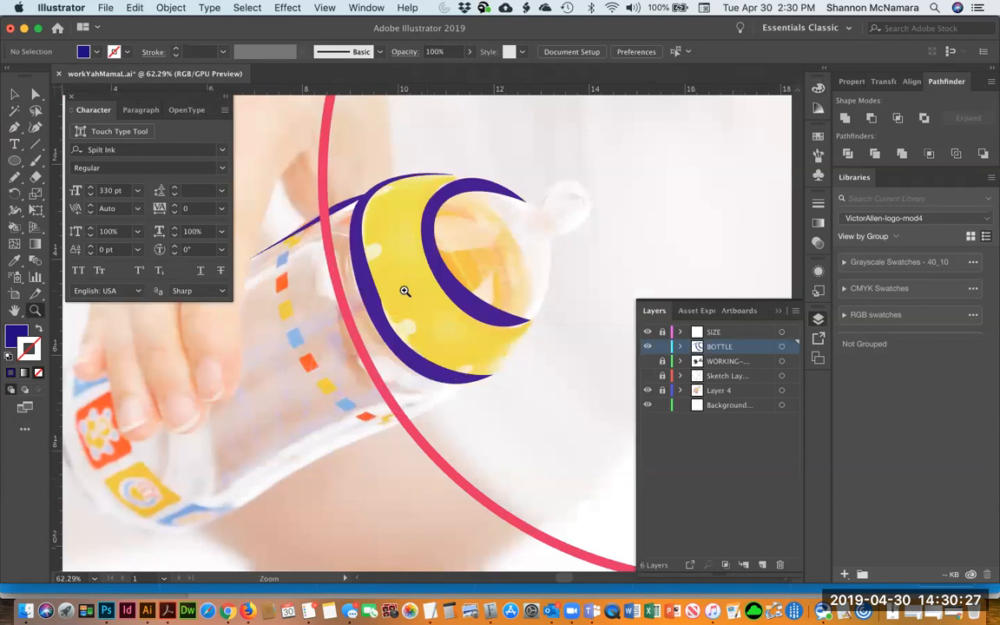
{"action": "key", "text": "a"}
{"action": "left_click", "coordinate": [351, 276]}
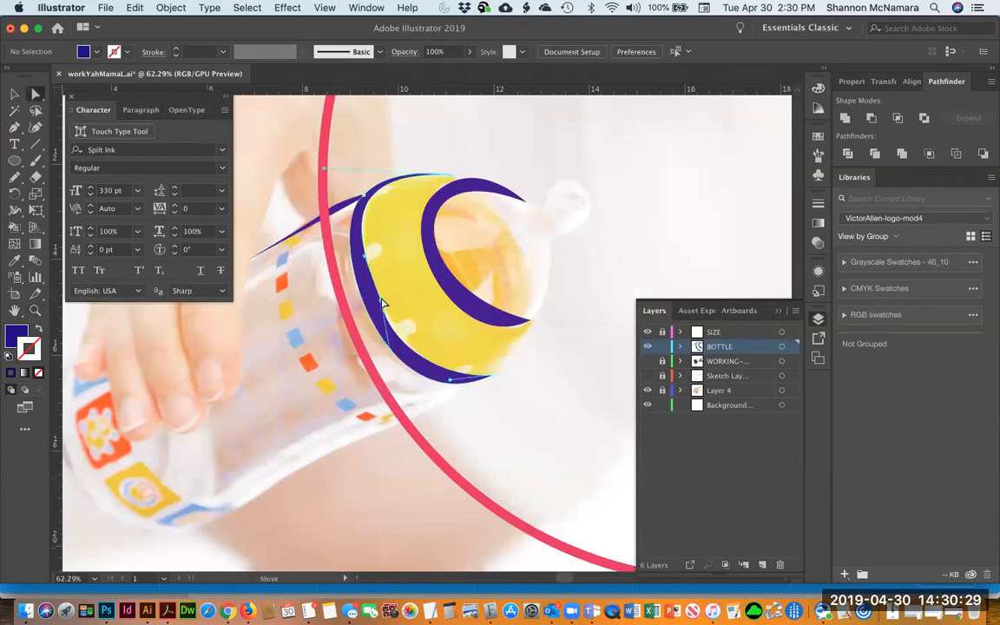
{"action": "left_click_drag", "start_coordinate": [393, 352], "coordinate": [405, 354]}
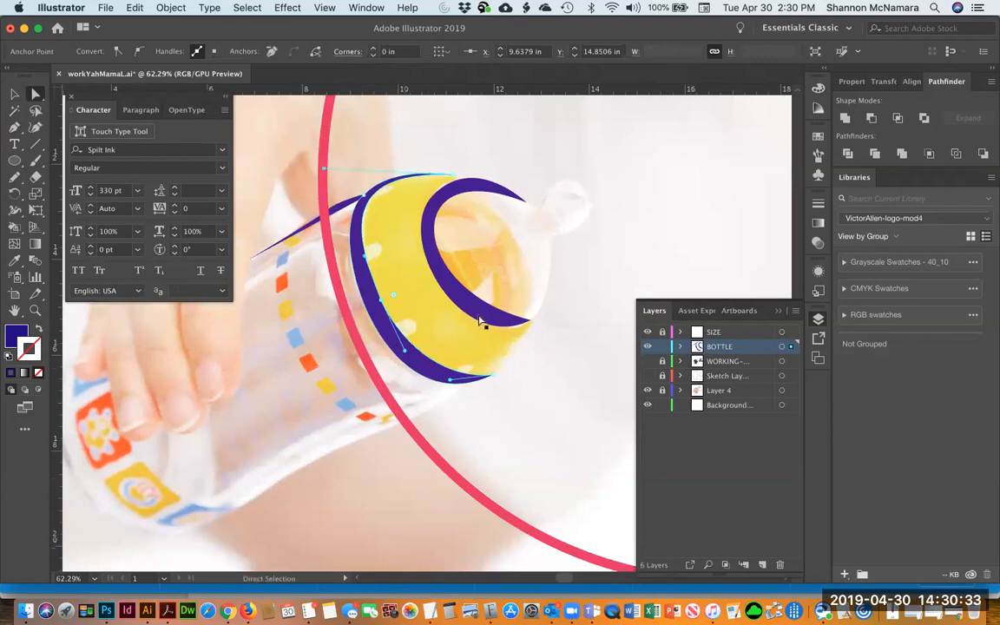
{"action": "left_click", "coordinate": [404, 347]}
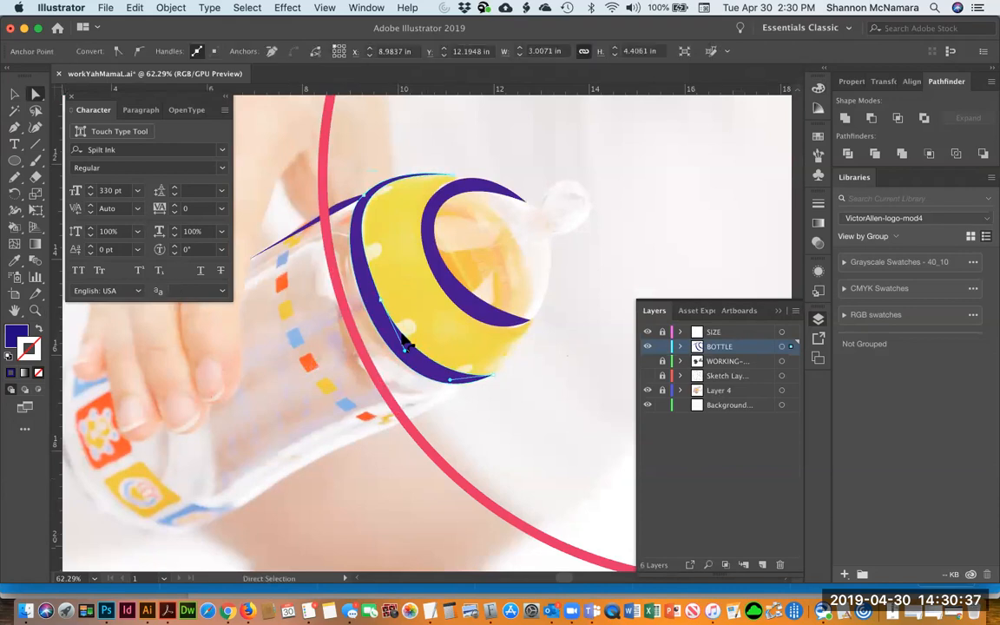
{"action": "key", "text": "Delete"}
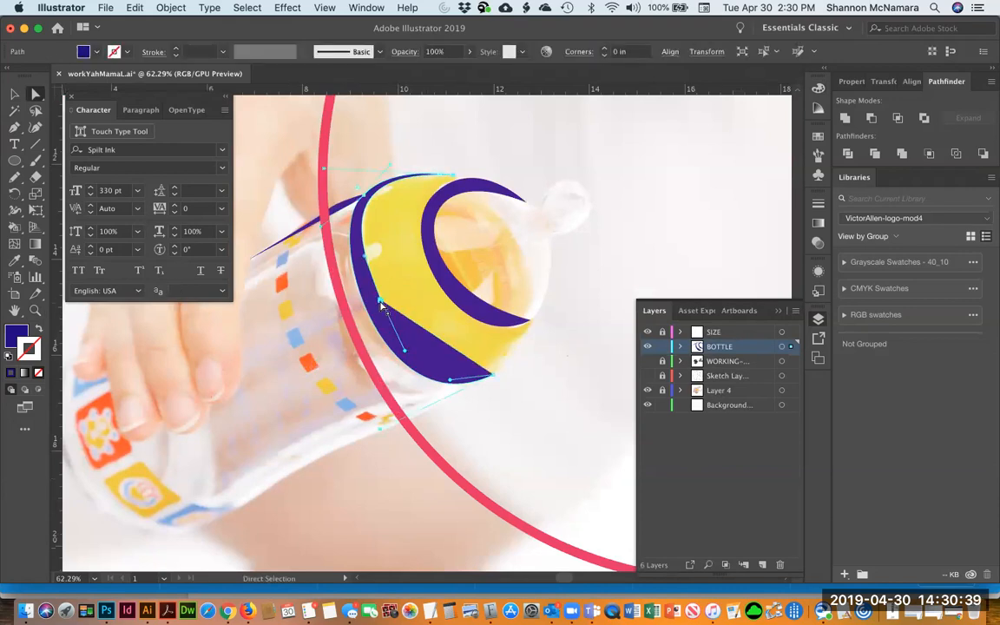
{"action": "left_click", "coordinate": [381, 303]}
{"action": "key", "text": "Delete"}
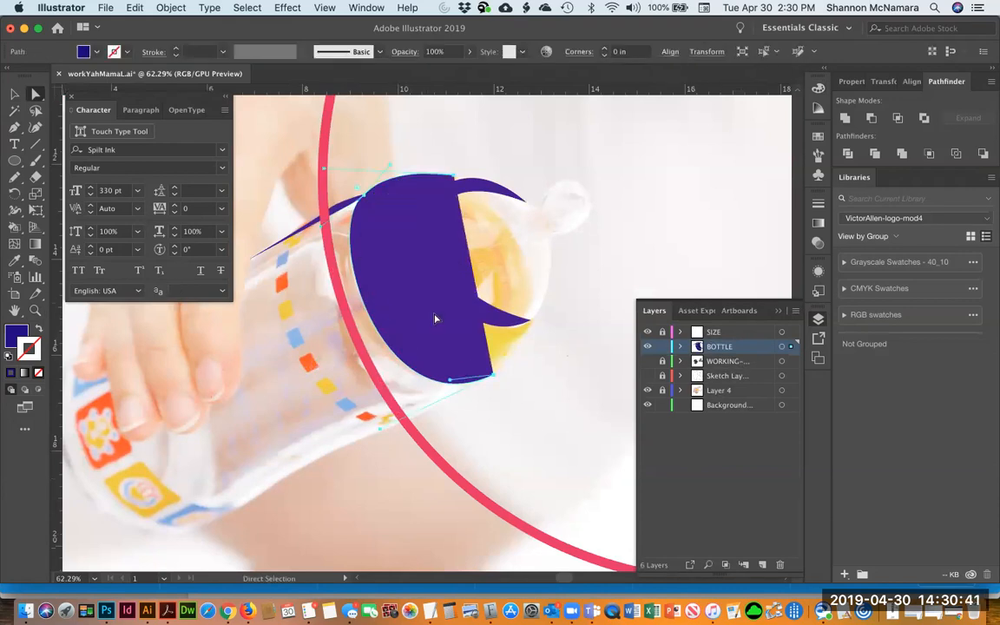
{"action": "left_click", "coordinate": [554, 408]}
Continue the cap-rim path with the Pen tool, redrawing its inner curve along the yellow cap's edge
{"action": "key", "text": "p"}
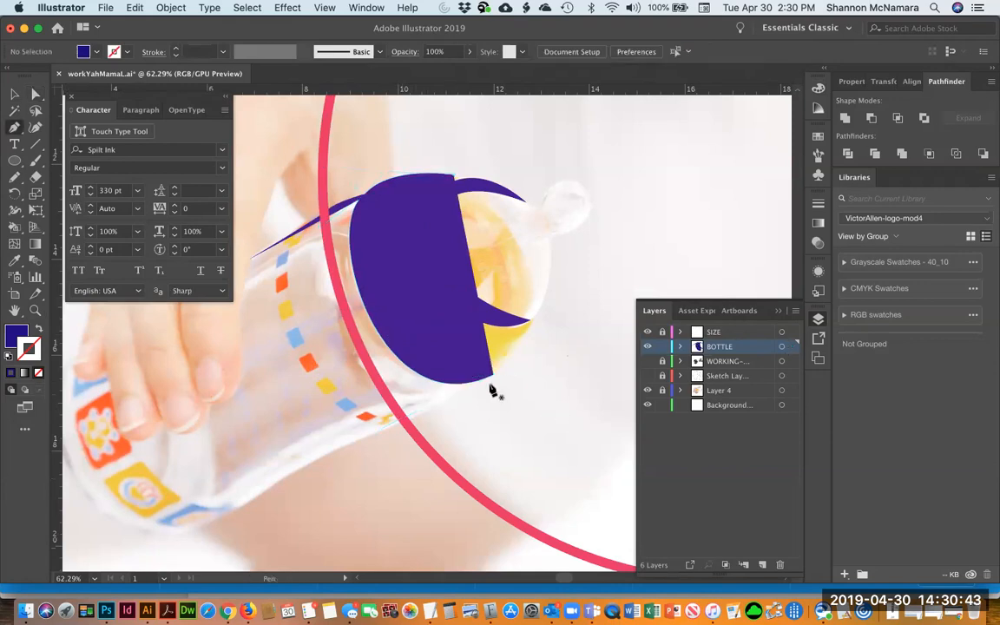
{"action": "left_click", "coordinate": [493, 374]}
{"action": "left_click_drag", "start_coordinate": [454, 175], "coordinate": [651, 98]}
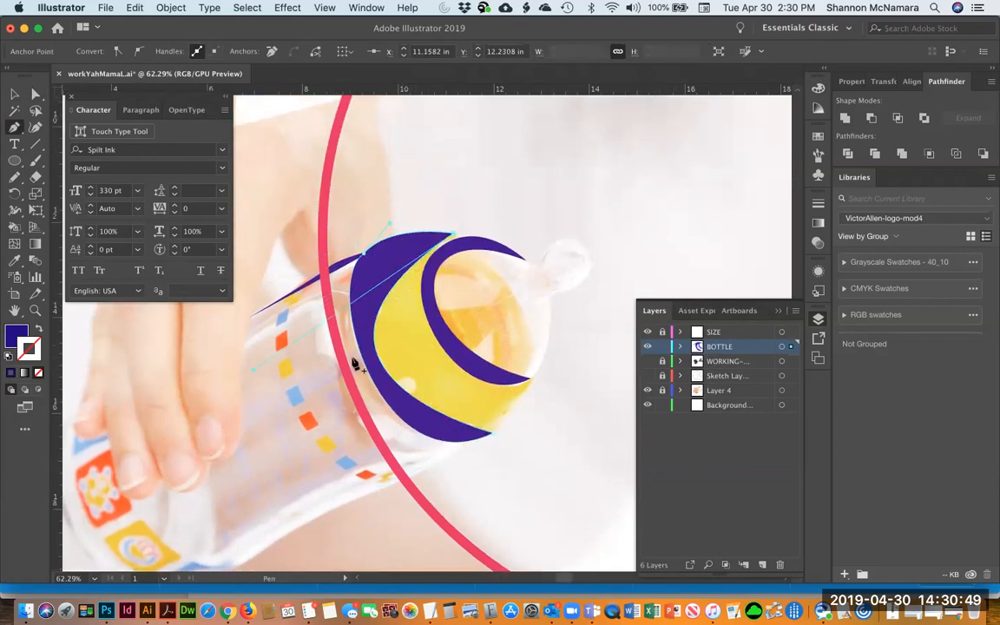
{"action": "left_click_drag", "start_coordinate": [255, 374], "coordinate": [204, 260]}
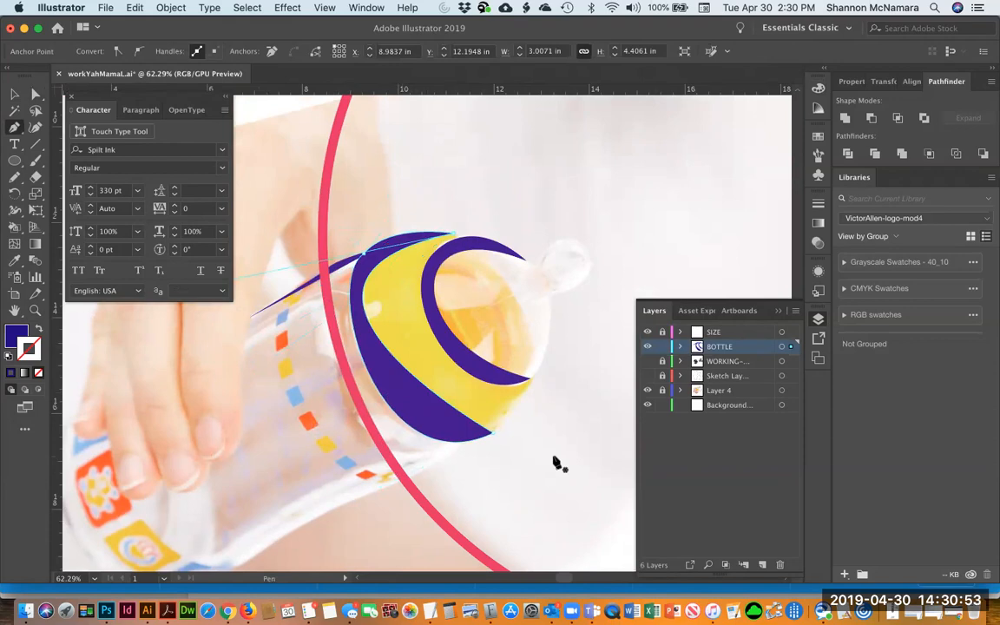
{"action": "key", "text": "Delete"}
{"action": "key", "text": "Delete"}
{"action": "left_click", "coordinate": [459, 238]}
{"action": "left_click_drag", "start_coordinate": [374, 380], "coordinate": [445, 544]}
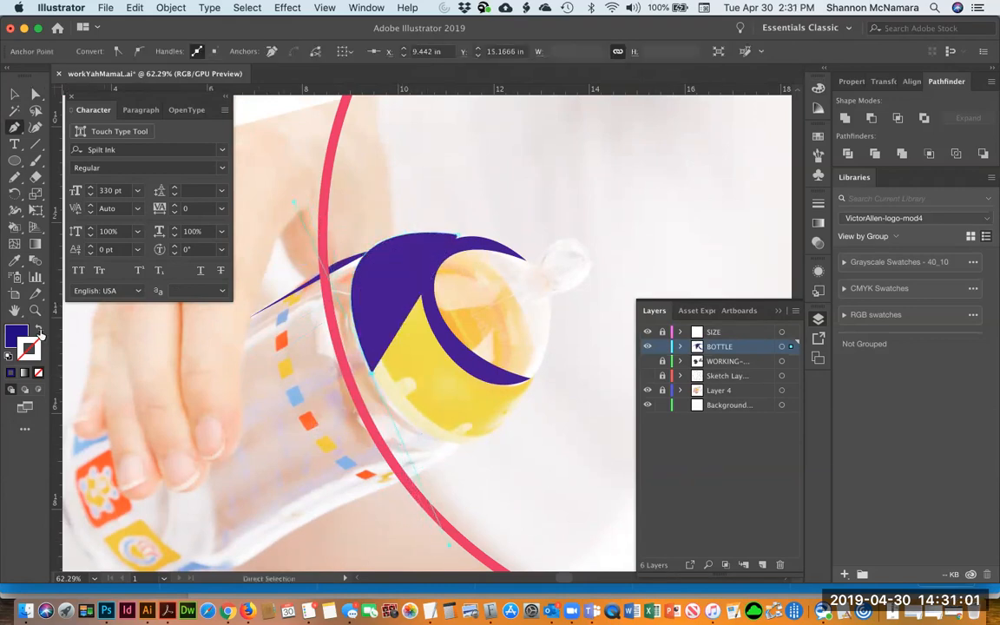
Finish and close the reshaped cap-rim path in outline view, then swap it back to a solid dark blue fill
{"action": "key", "text": "shift+x"}
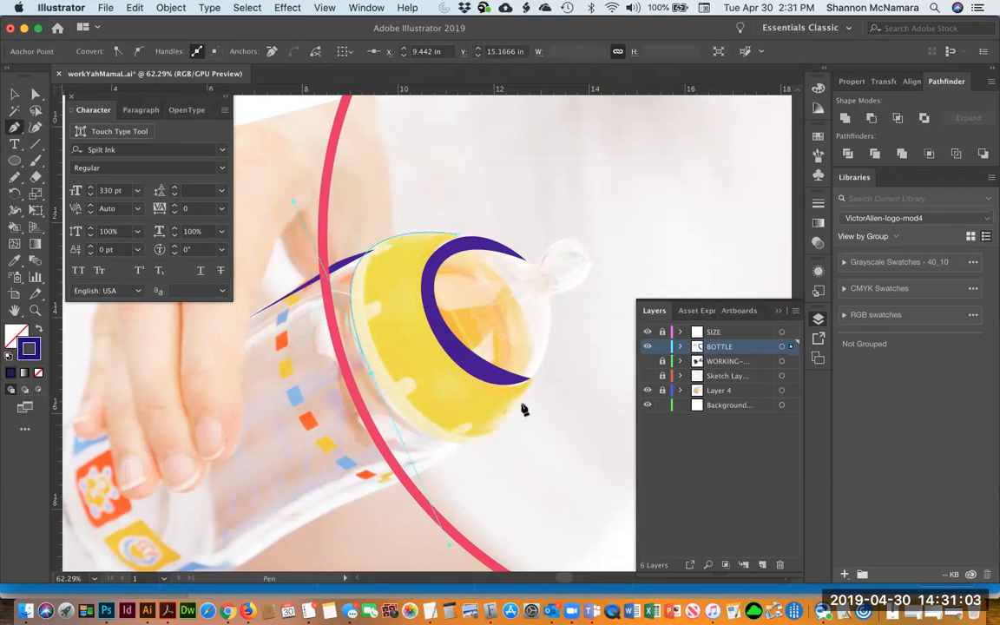
{"action": "left_click_drag", "start_coordinate": [526, 391], "coordinate": [526, 391]}
{"action": "left_click_drag", "start_coordinate": [449, 545], "coordinate": [458, 519]}
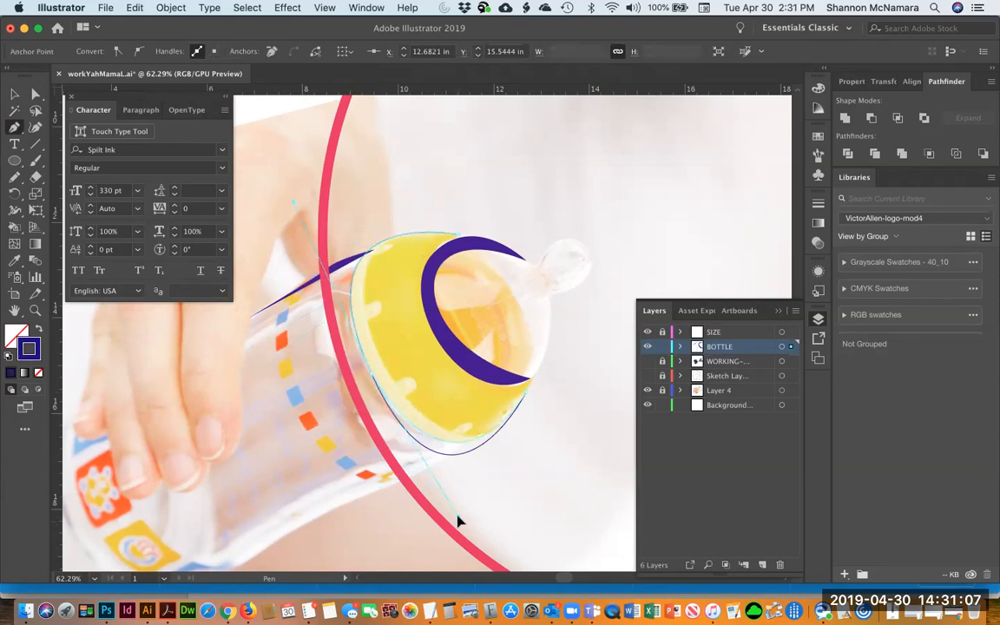
{"action": "left_click", "coordinate": [380, 350], "text": "super"}
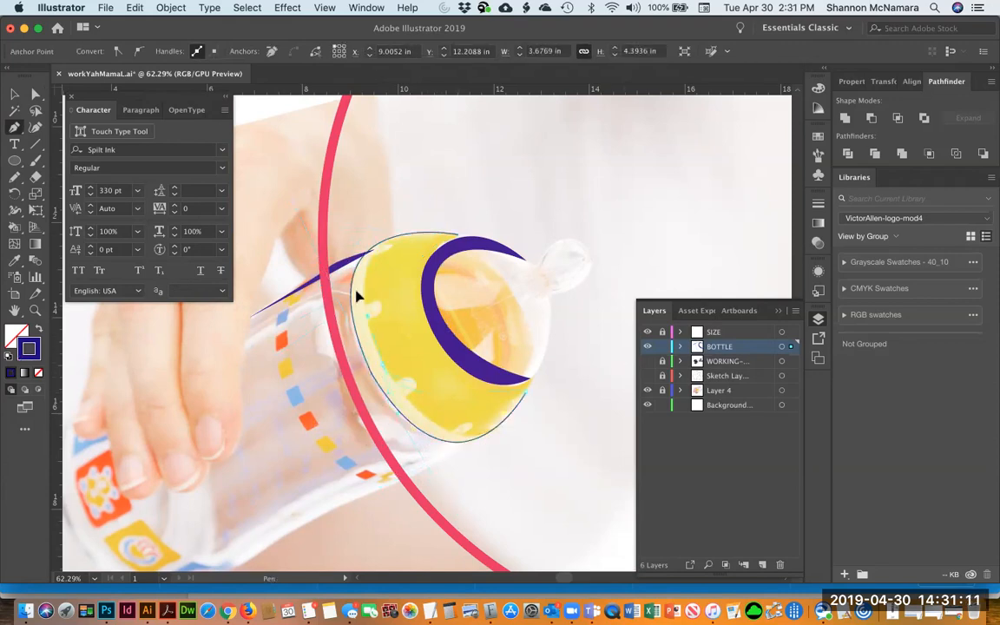
{"action": "left_click", "coordinate": [458, 236], "text": "super"}
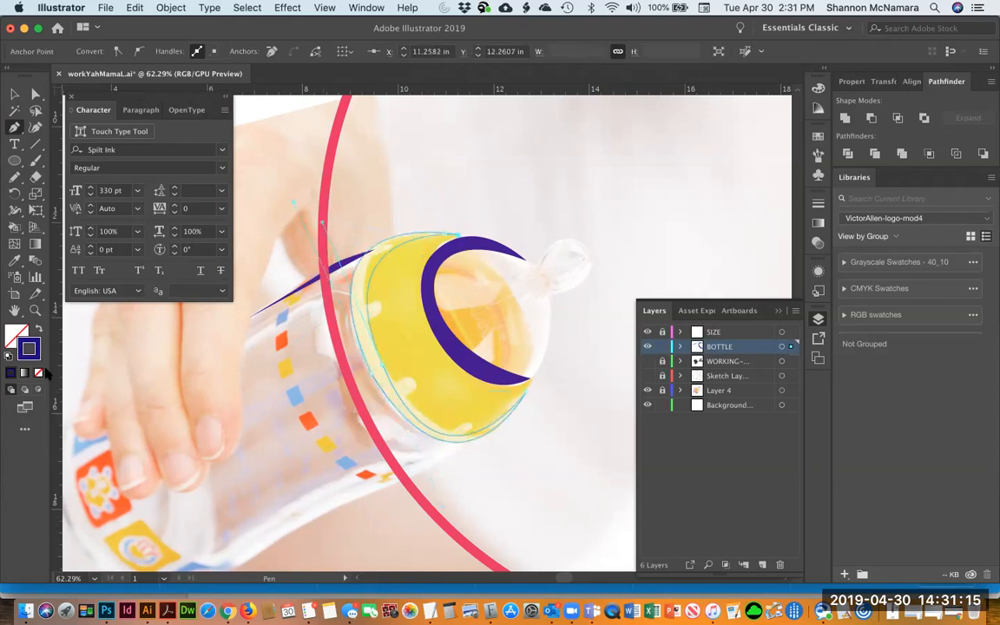
{"action": "left_click", "coordinate": [38, 331]}
{"action": "key", "text": "v"}
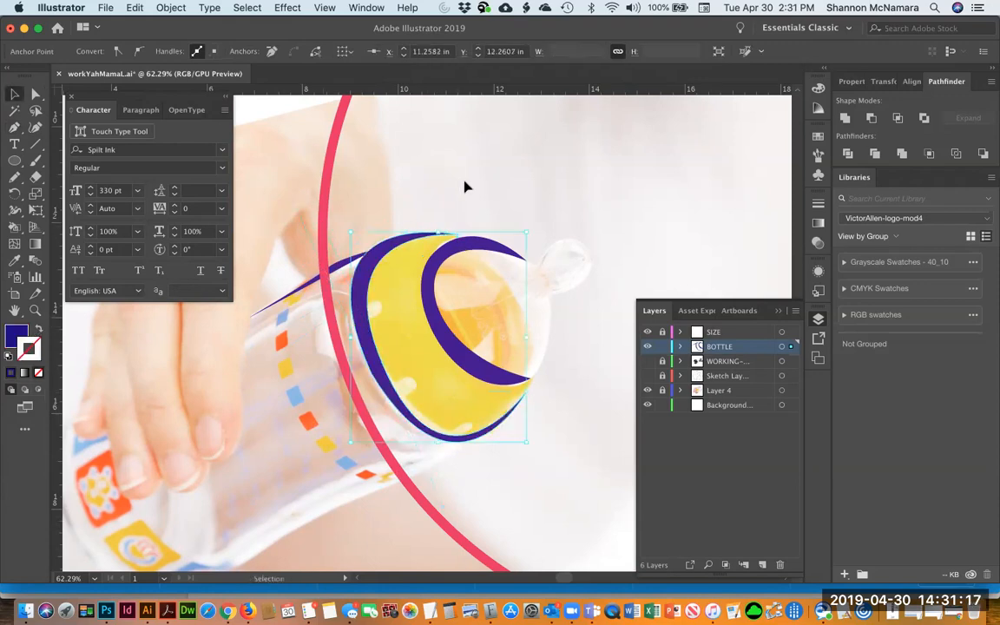
Trace the bottle nipple as a new outlined shape with the Pen tool, following the photo's nipple and neck
{"action": "left_click", "coordinate": [465, 187]}
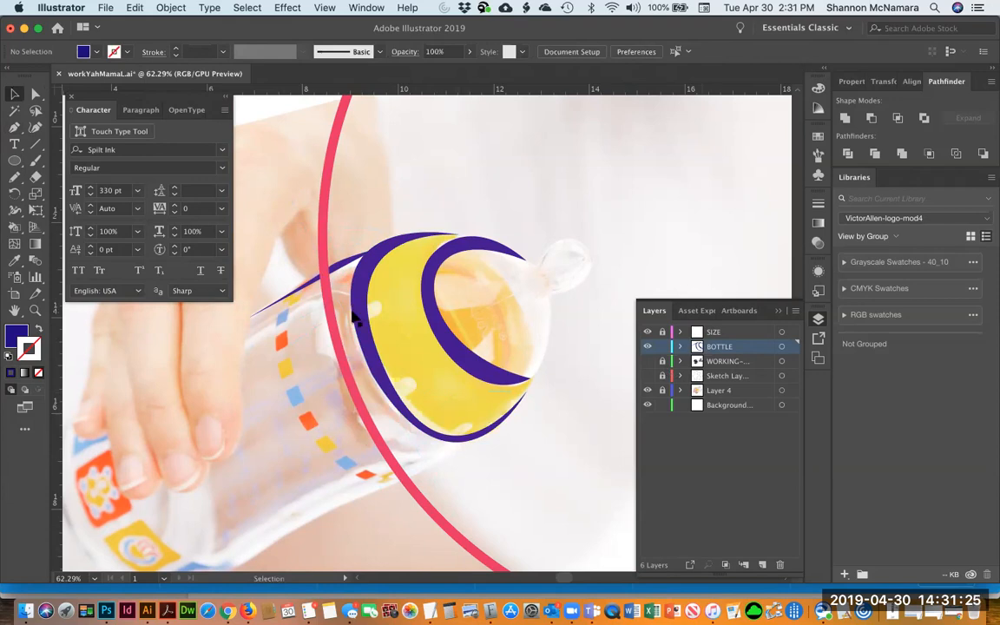
{"action": "key", "text": "p"}
{"action": "left_click", "coordinate": [541, 257]}
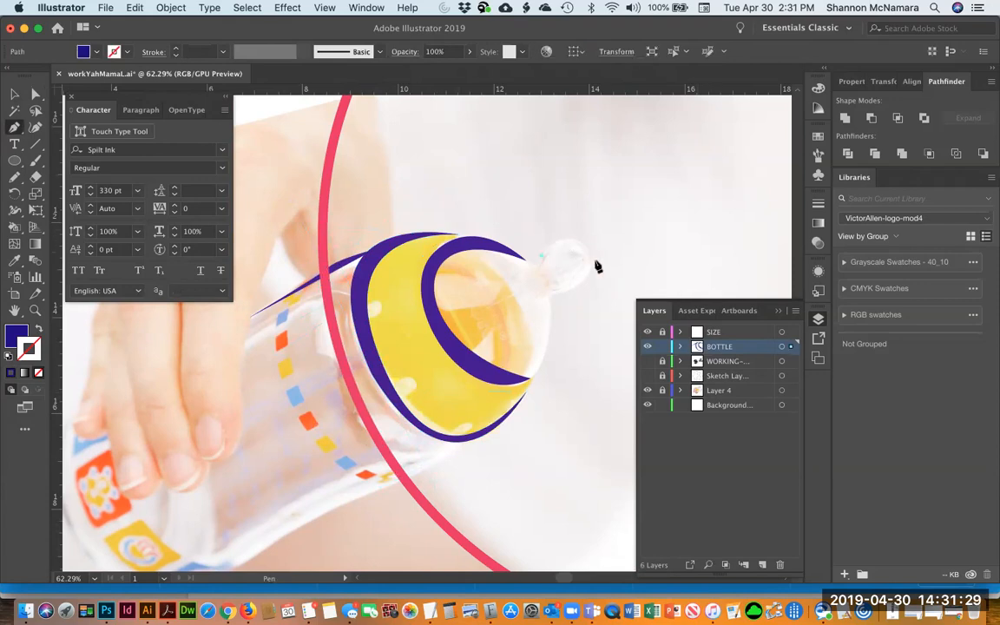
{"action": "left_click_drag", "start_coordinate": [590, 254], "coordinate": [606, 297]}
{"action": "key", "text": "shift+x"}
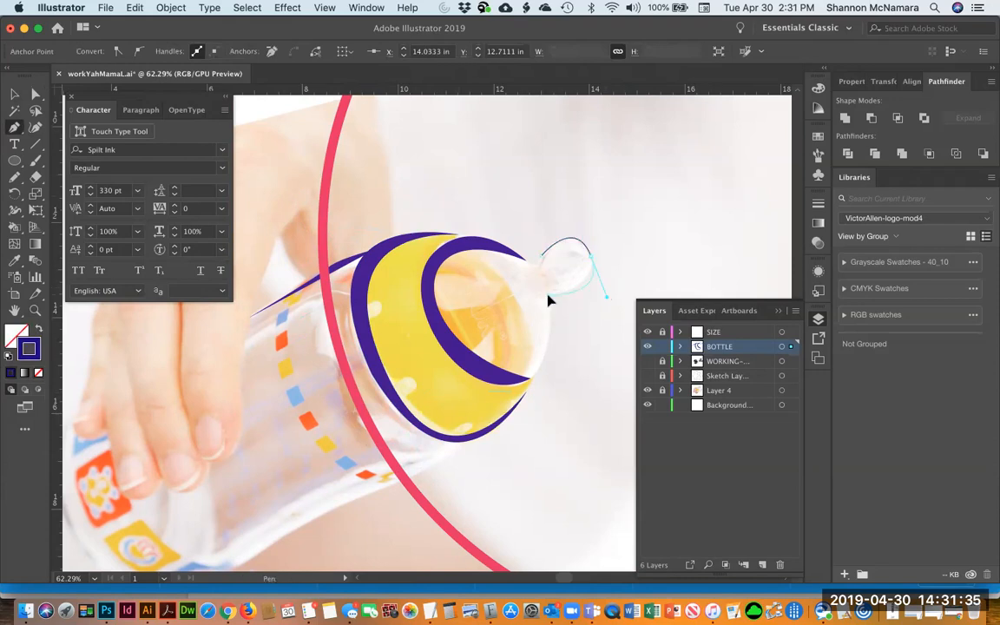
{"action": "left_click_drag", "start_coordinate": [550, 300], "coordinate": [552, 345]}
{"action": "left_click", "coordinate": [527, 384]}
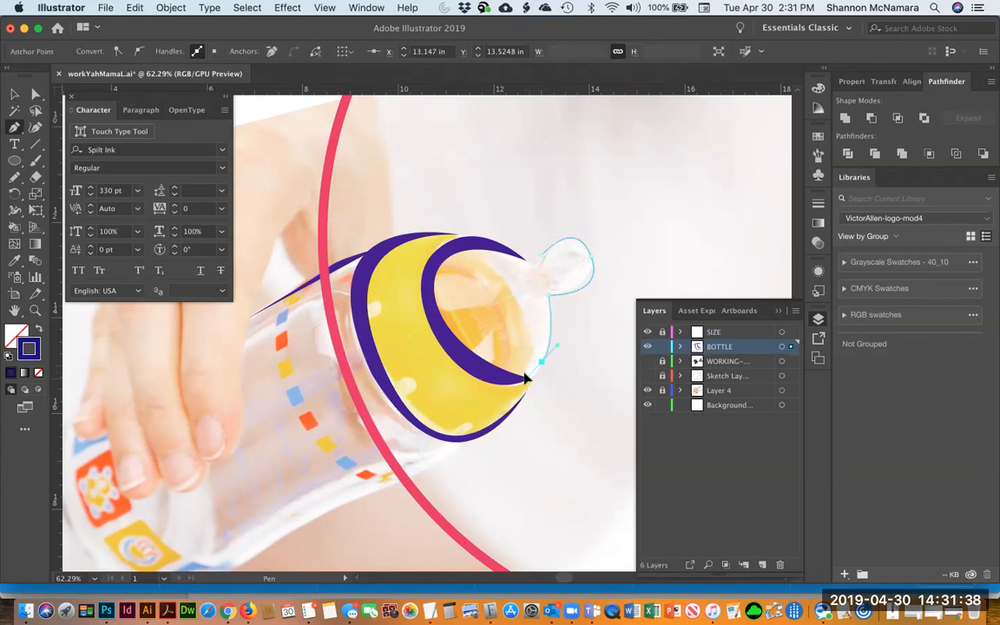
{"action": "left_click", "coordinate": [540, 299], "text": "super"}
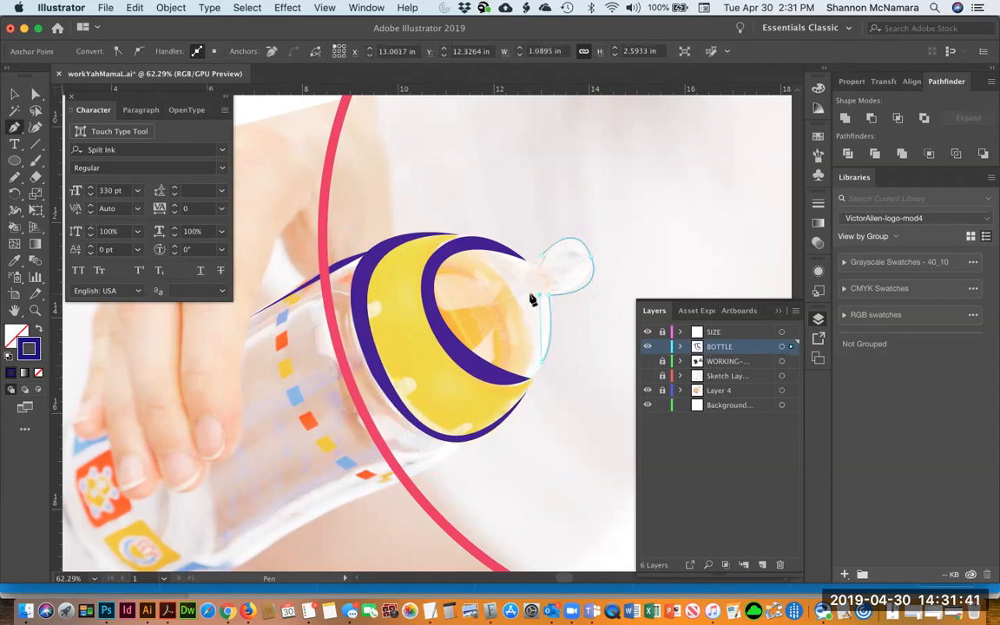
{"action": "left_click", "coordinate": [533, 296], "text": "super"}
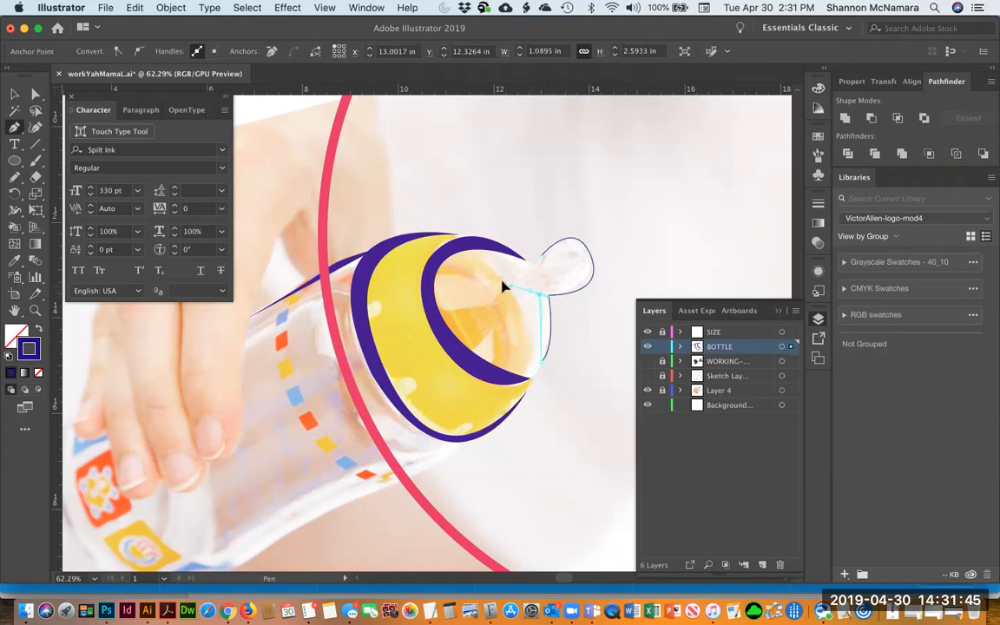
Reconnect and reshape the nipple path's points and curves along the nipple's outline
{"action": "left_click", "coordinate": [543, 323], "text": "super"}
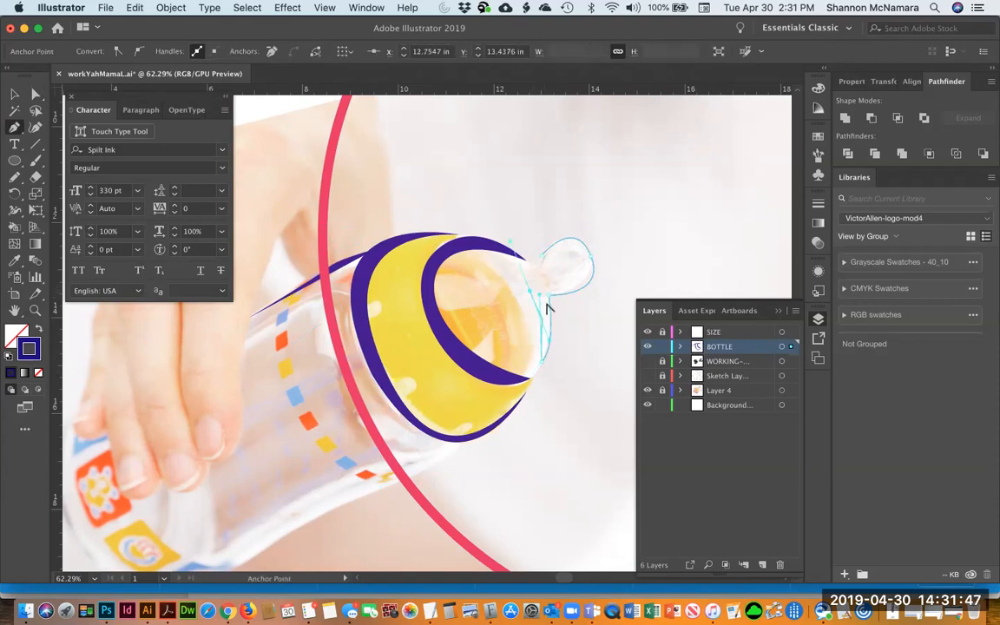
{"action": "left_click", "coordinate": [538, 299], "text": "super"}
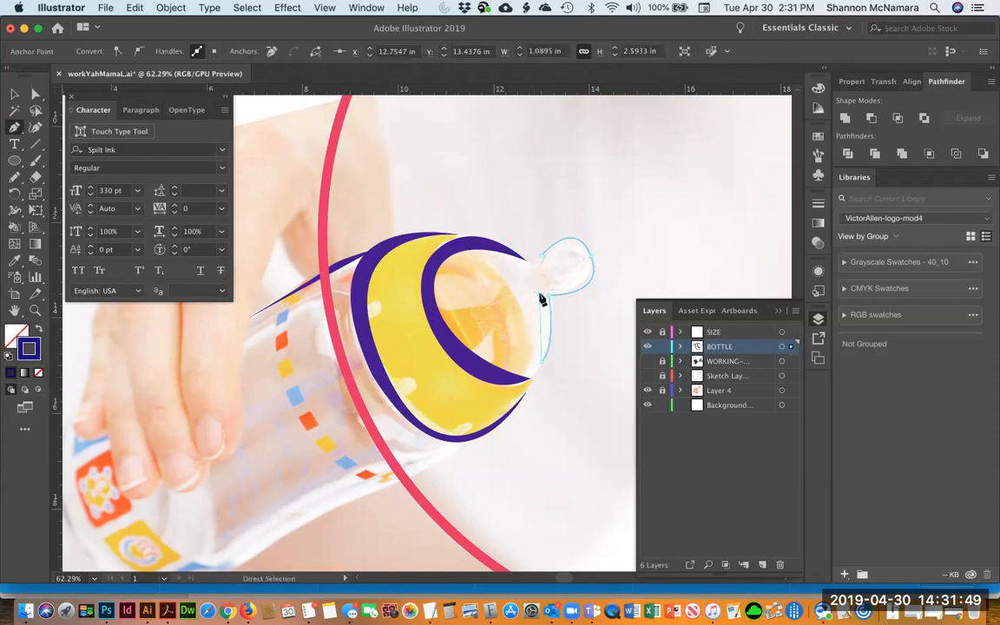
{"action": "left_click", "coordinate": [542, 322], "text": "super"}
{"action": "left_click", "coordinate": [540, 297], "text": "super"}
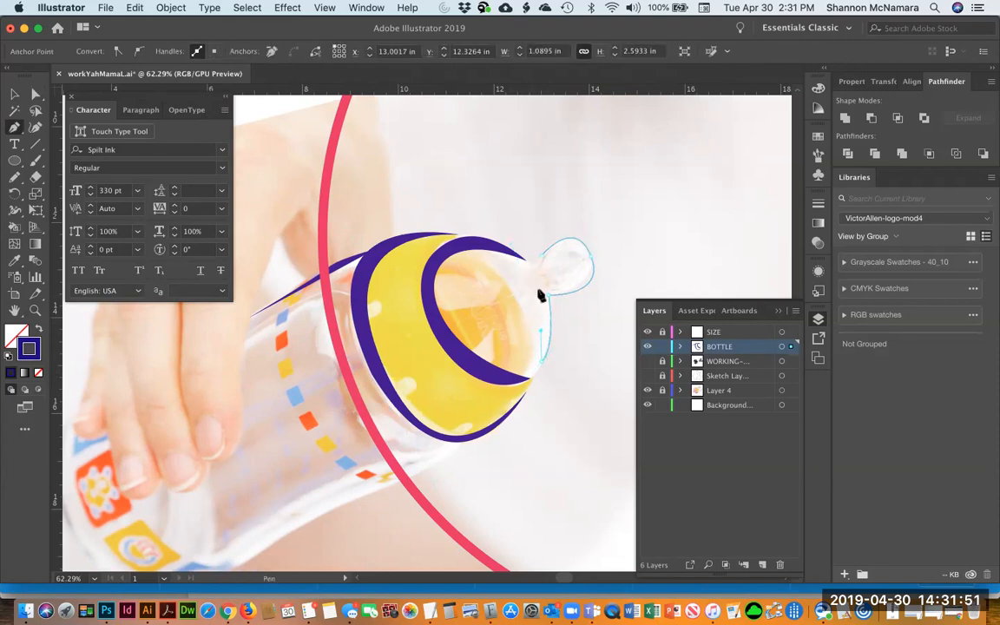
{"action": "left_click", "coordinate": [531, 298], "text": "super"}
{"action": "left_click", "coordinate": [544, 341], "text": "super"}
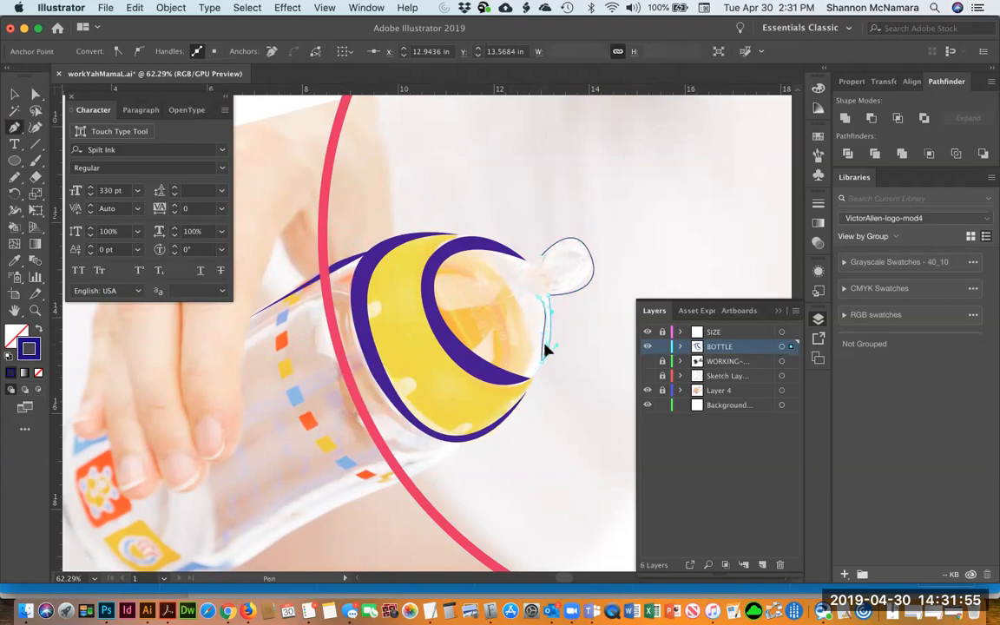
{"action": "left_click", "coordinate": [546, 348], "text": "super"}
{"action": "left_click", "coordinate": [544, 260], "text": "super"}
{"action": "left_click_drag", "start_coordinate": [542, 256], "coordinate": [481, 258]}
{"action": "left_click_drag", "start_coordinate": [569, 285], "coordinate": [599, 293]}
Adjust the anchor at the nipple's base where it meets the cap
{"action": "key", "text": "a"}
{"action": "left_click", "coordinate": [448, 210]}
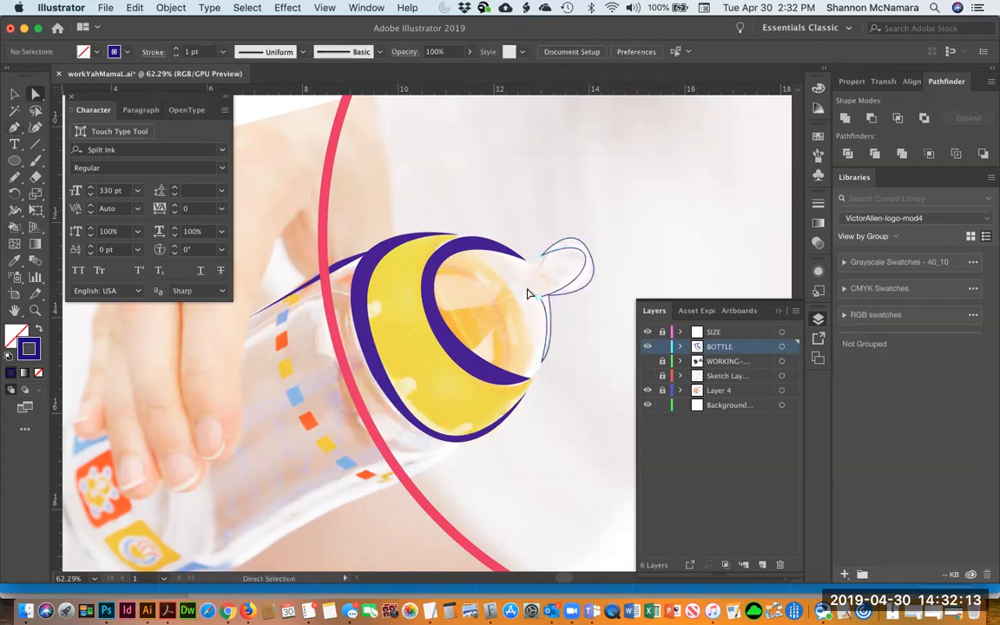
{"action": "left_click", "coordinate": [540, 298]}
{"action": "left_click_drag", "start_coordinate": [540, 303], "coordinate": [539, 297]}
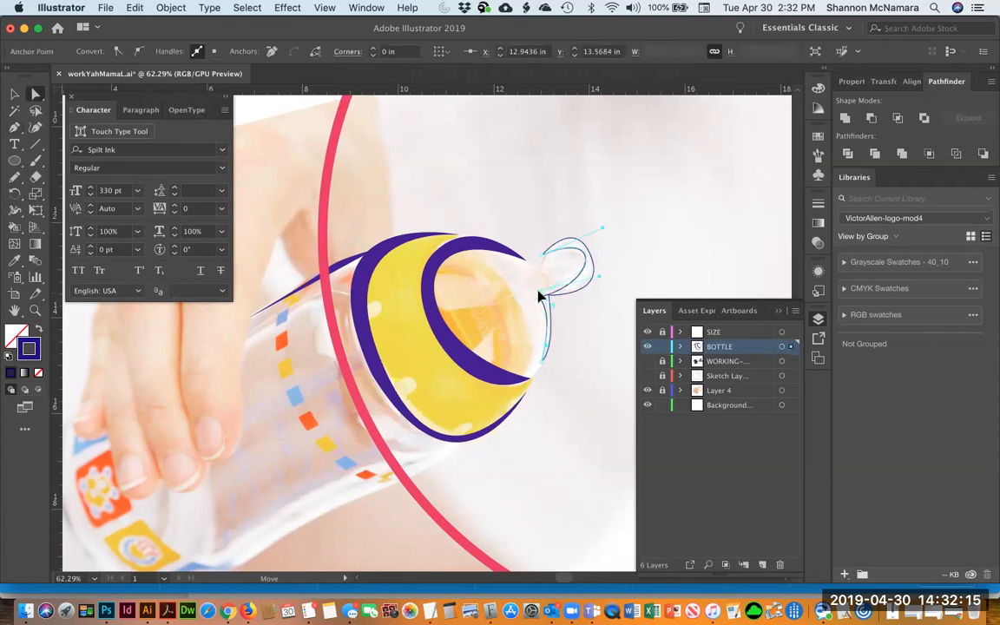
{"action": "left_click", "coordinate": [587, 328]}
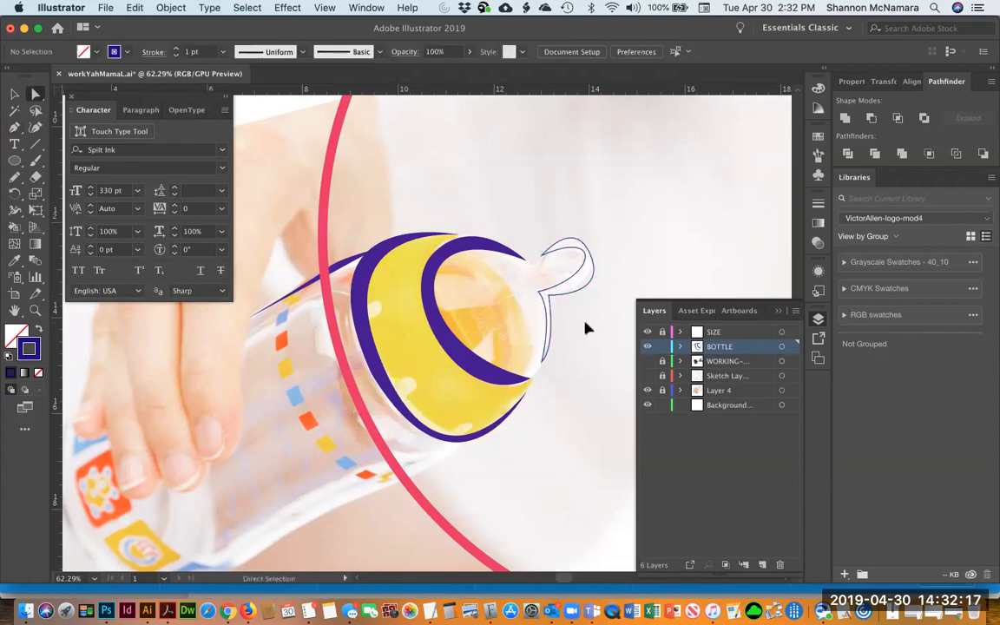
Select the nipple path and swap it to a solid dark blue fill
{"action": "key", "text": "v"}
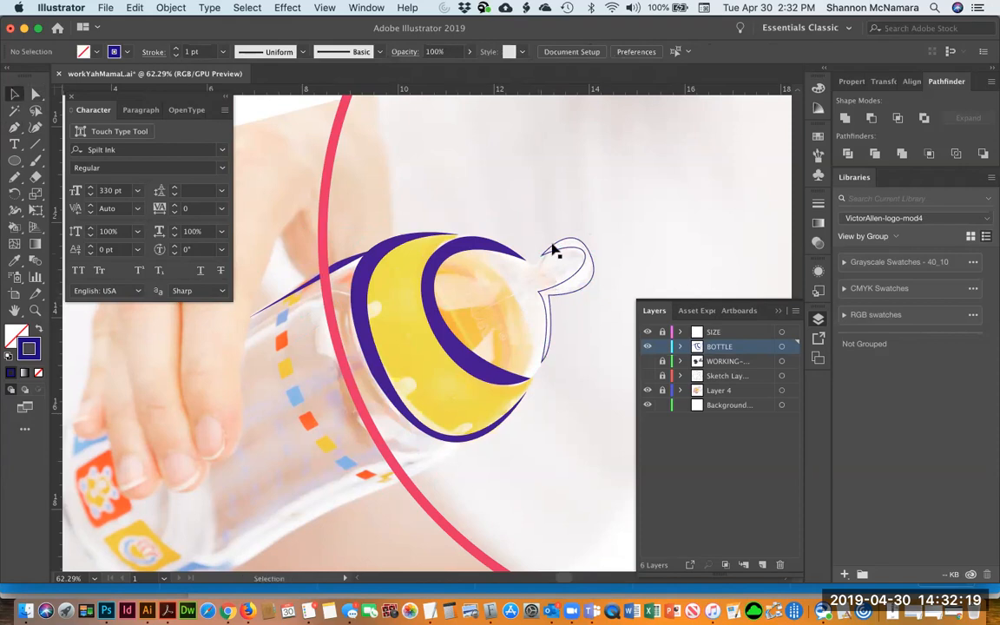
{"action": "left_click", "coordinate": [553, 251]}
{"action": "left_click", "coordinate": [39, 331]}
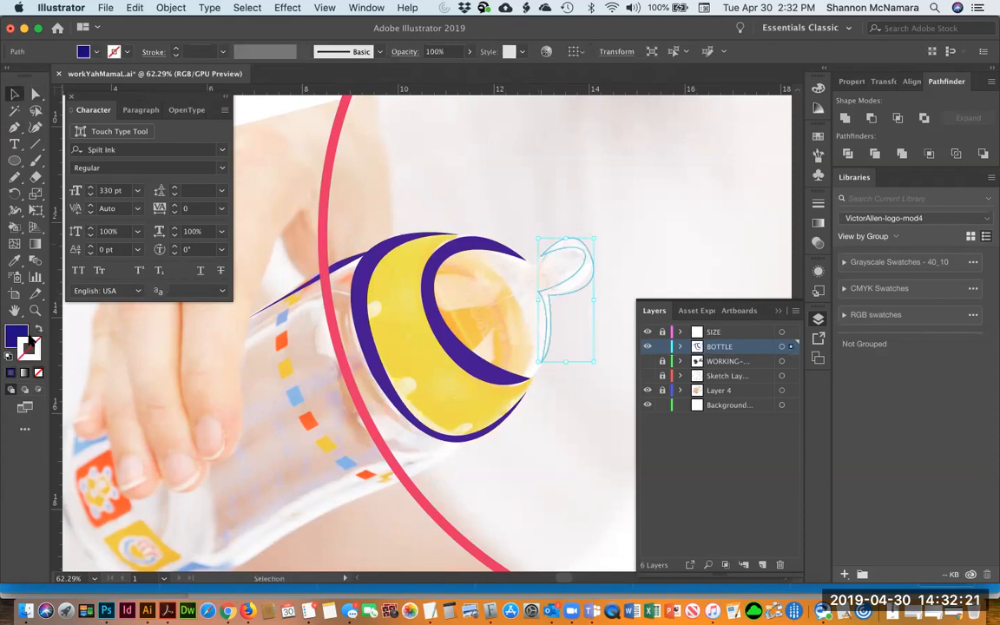
Select all the bottle shapes and recolor them black
{"action": "left_click", "coordinate": [12, 337]}
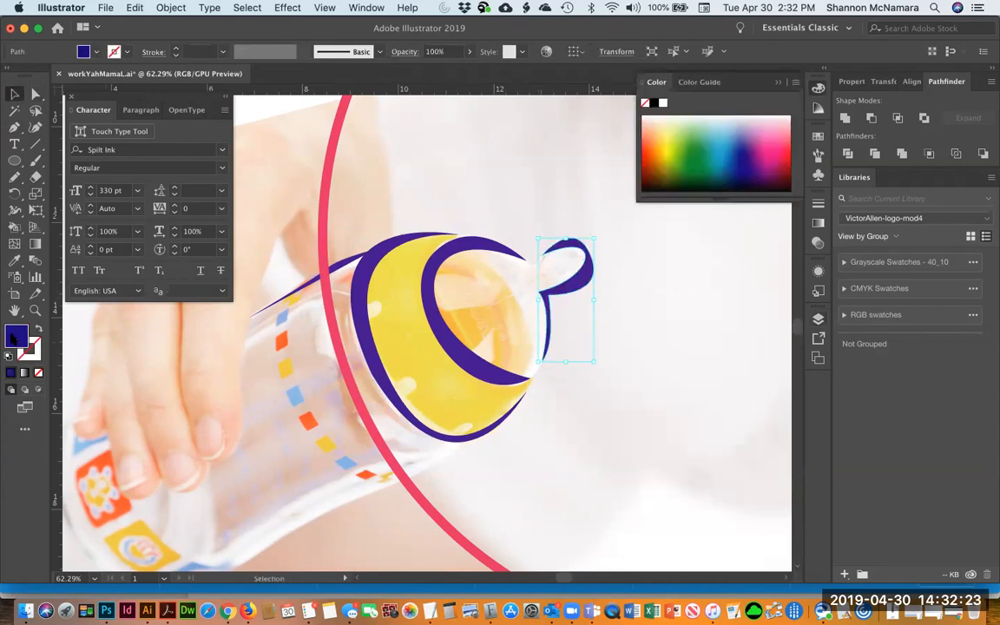
{"action": "key", "text": "super+a"}
{"action": "left_click", "coordinate": [655, 105]}
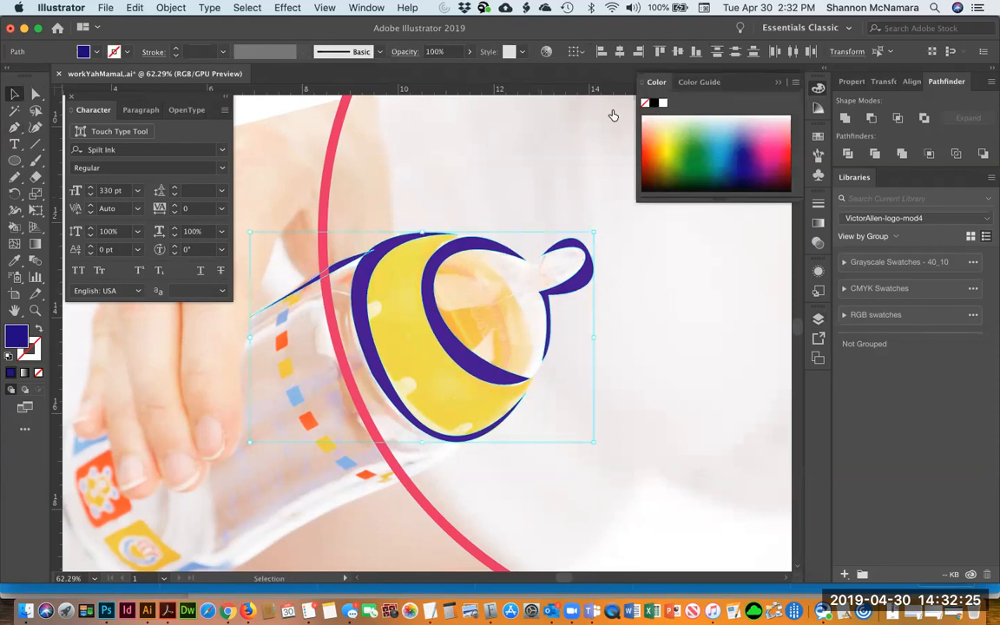
{"action": "left_click", "coordinate": [449, 156]}
Delete the thin shoulder sliver at the bottle's left edge and redraw a shorter black sliver up to the cap with the Pen tool
{"action": "left_click", "coordinate": [349, 264]}
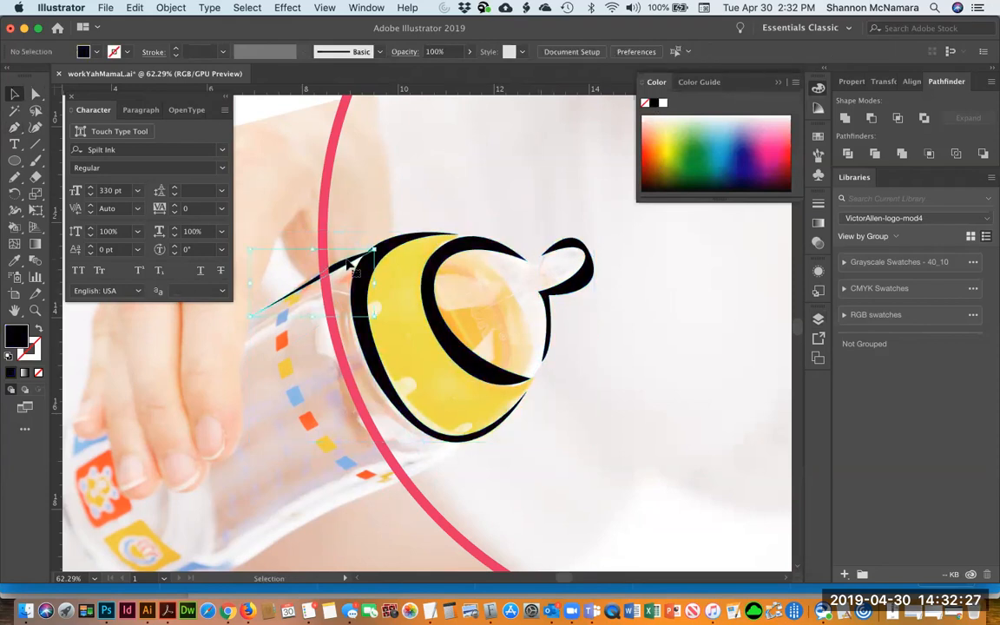
{"action": "key", "text": "Delete"}
{"action": "key", "text": "p"}
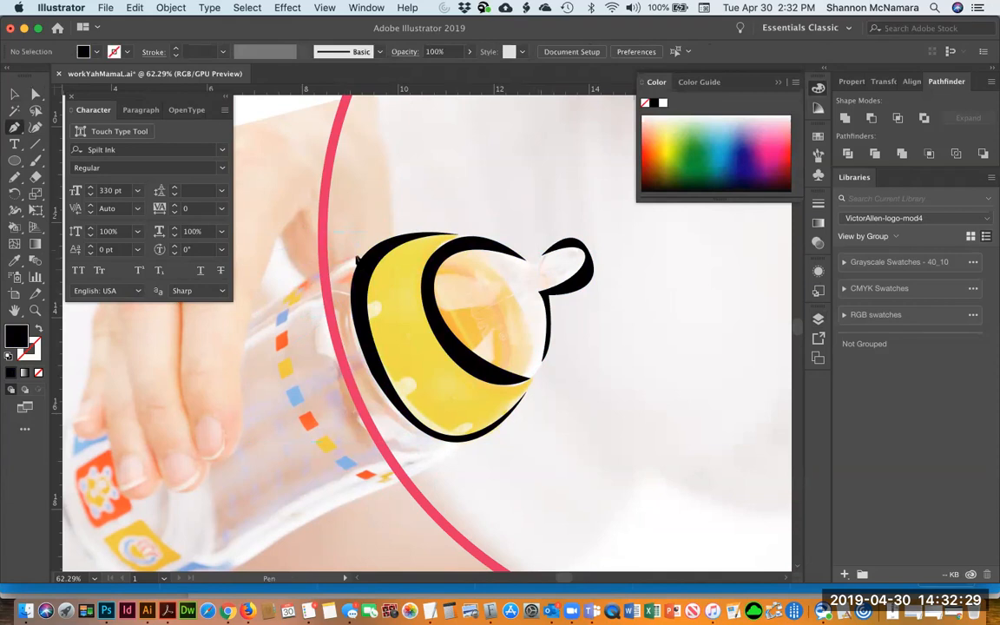
{"action": "left_click", "coordinate": [323, 272]}
{"action": "left_click_drag", "start_coordinate": [323, 270], "coordinate": [312, 279]}
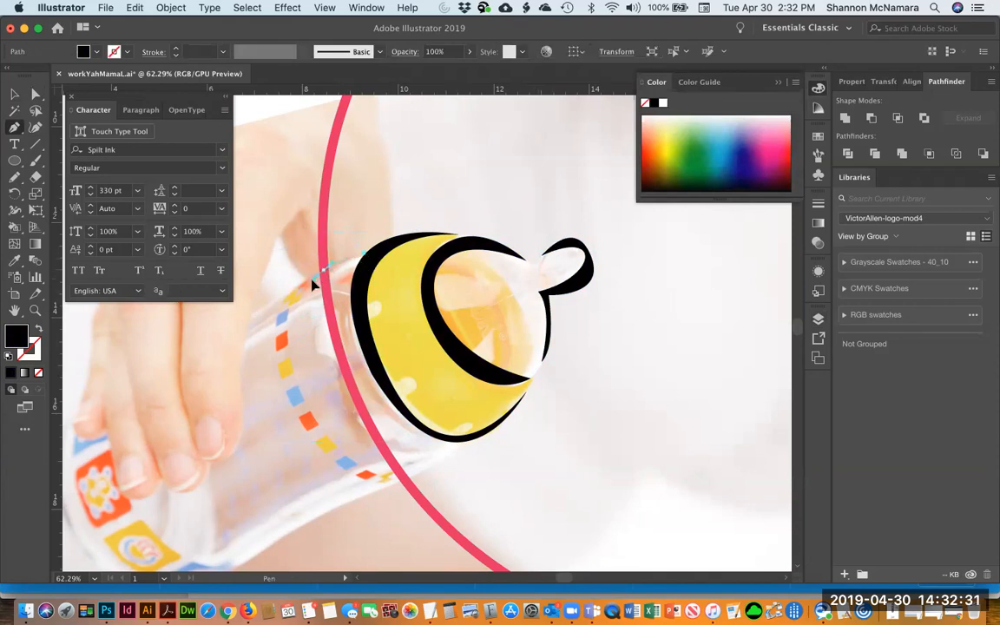
{"action": "left_click", "coordinate": [39, 328]}
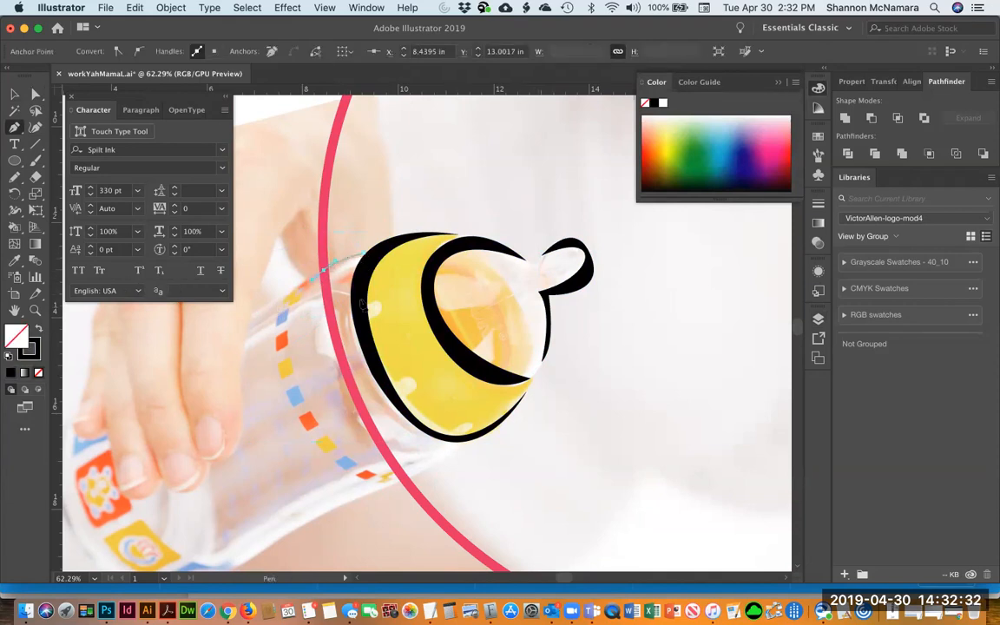
{"action": "left_click", "coordinate": [323, 281]}
{"action": "left_click", "coordinate": [325, 281], "text": "super"}
{"action": "left_click", "coordinate": [365, 255]}
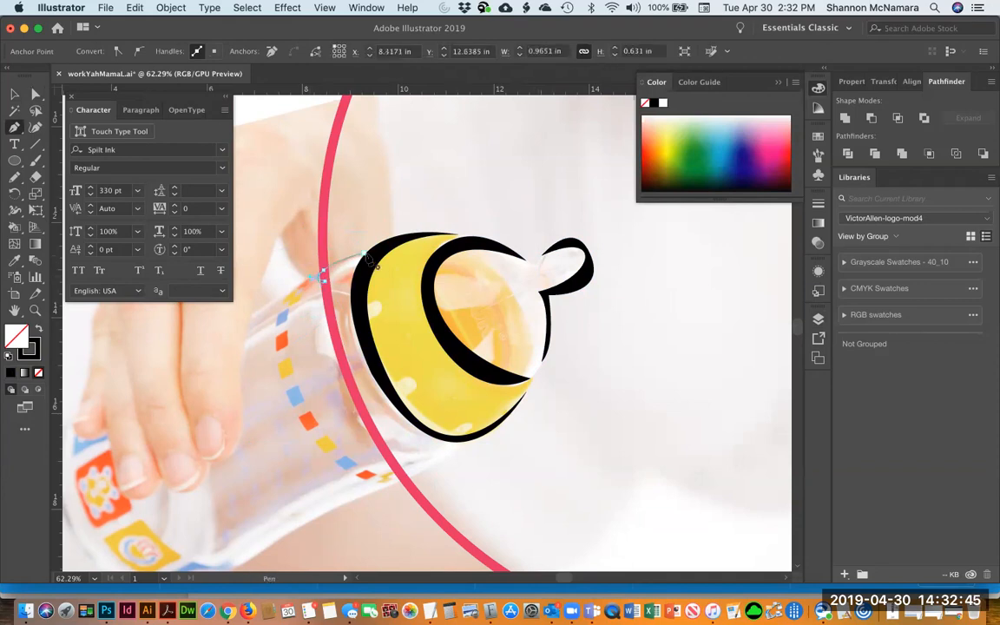
{"action": "left_click_drag", "start_coordinate": [384, 248], "coordinate": [387, 253]}
{"action": "key", "text": "v"}
{"action": "left_click", "coordinate": [39, 329]}
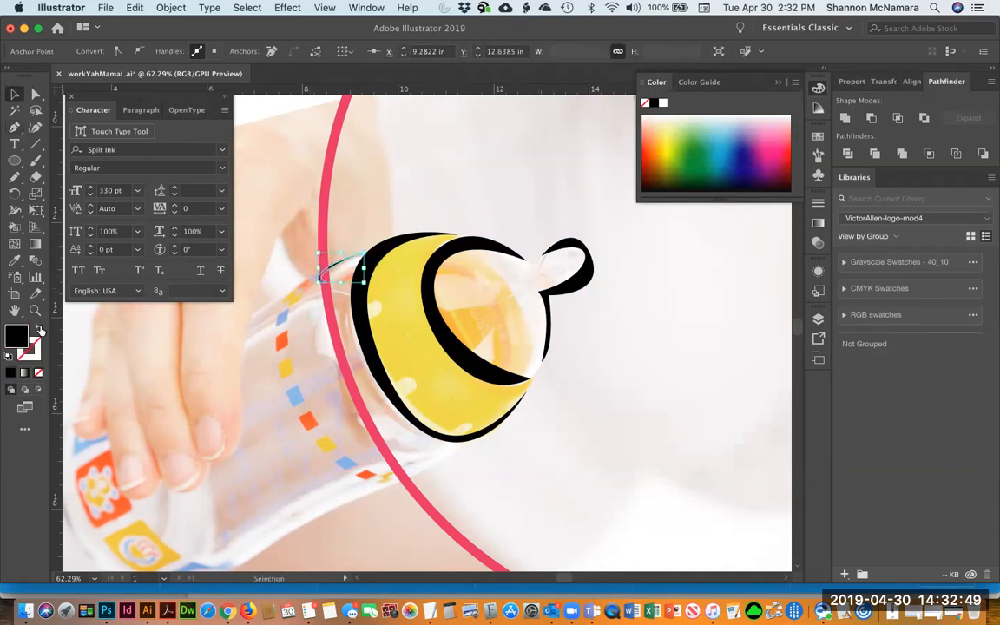
{"action": "left_click", "coordinate": [432, 178]}
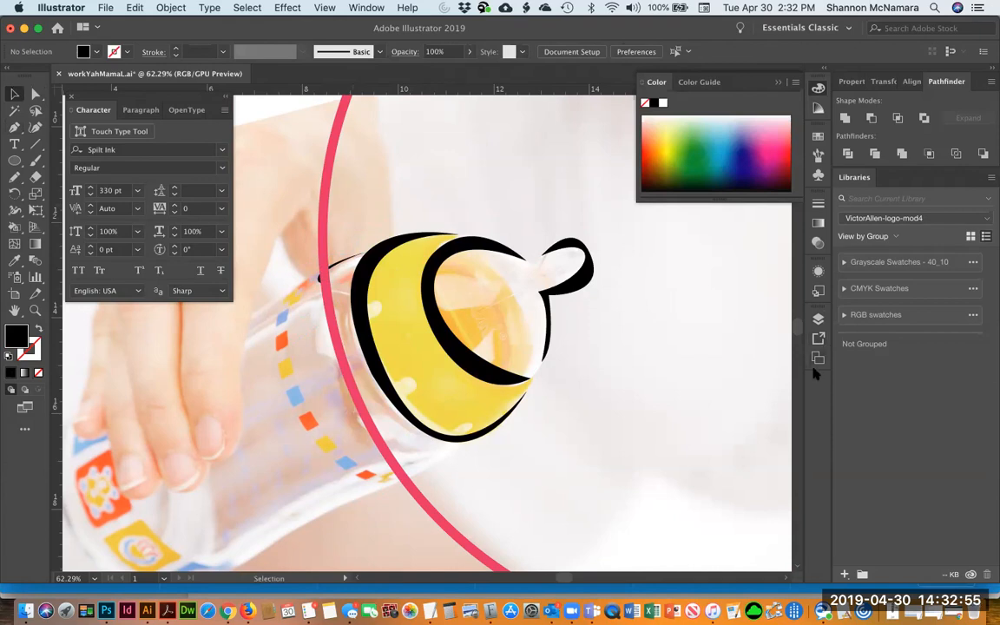
Hide the photo layer and show the WORKING and SIZE layers to preview the bottle inside the lettering, then reshow the photo
{"action": "left_click", "coordinate": [818, 318]}
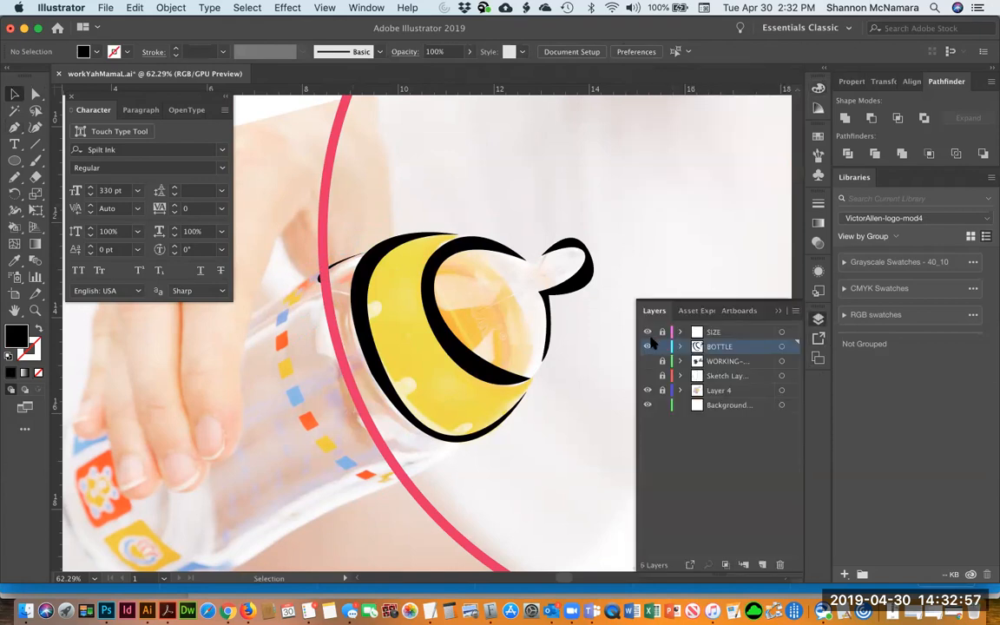
{"action": "left_click", "coordinate": [646, 393]}
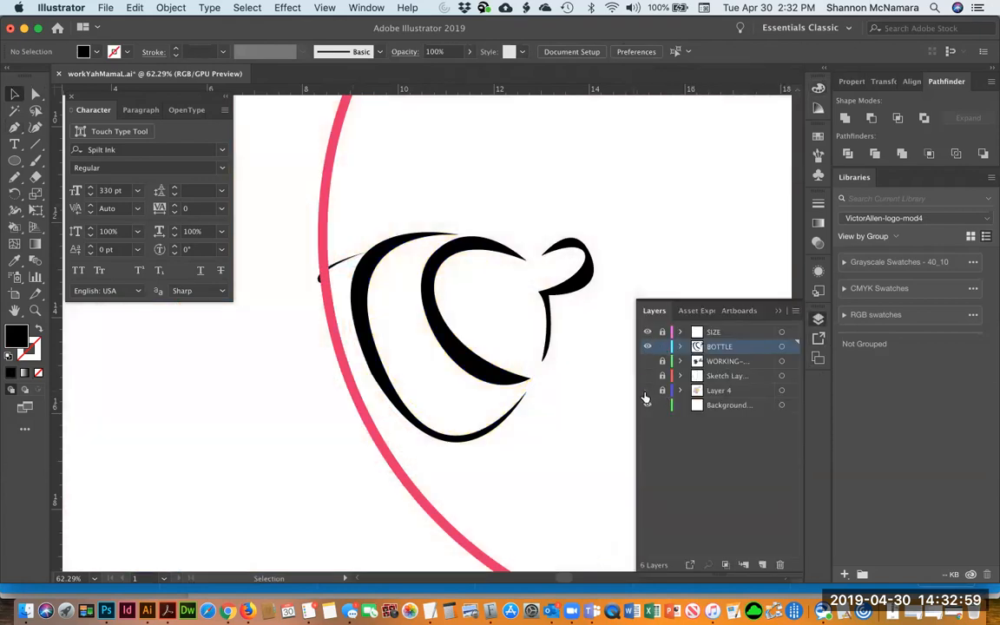
{"action": "left_click", "coordinate": [647, 361]}
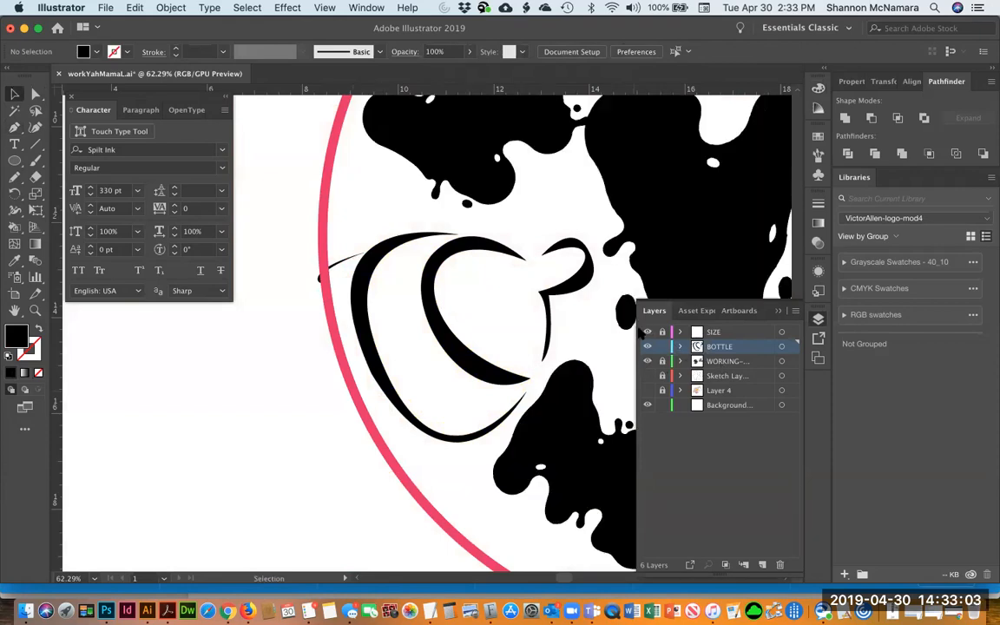
{"action": "left_click", "coordinate": [647, 333]}
{"action": "key", "text": "super+minus"}
{"action": "key", "text": "super+minus"}
{"action": "key", "text": "super+minus"}
{"action": "key", "text": "super+minus"}
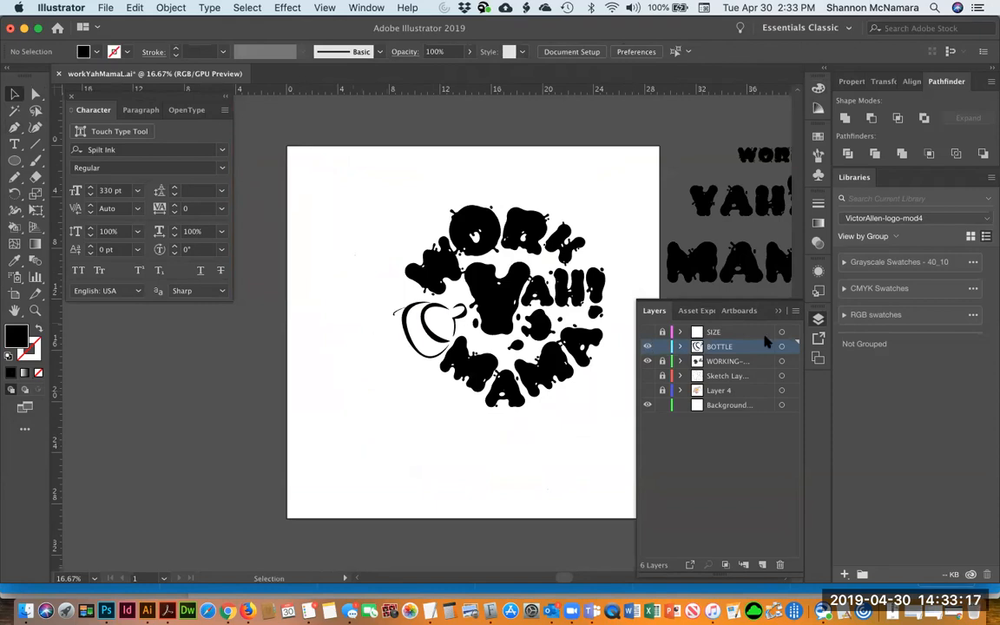
{"action": "left_click", "coordinate": [648, 333]}
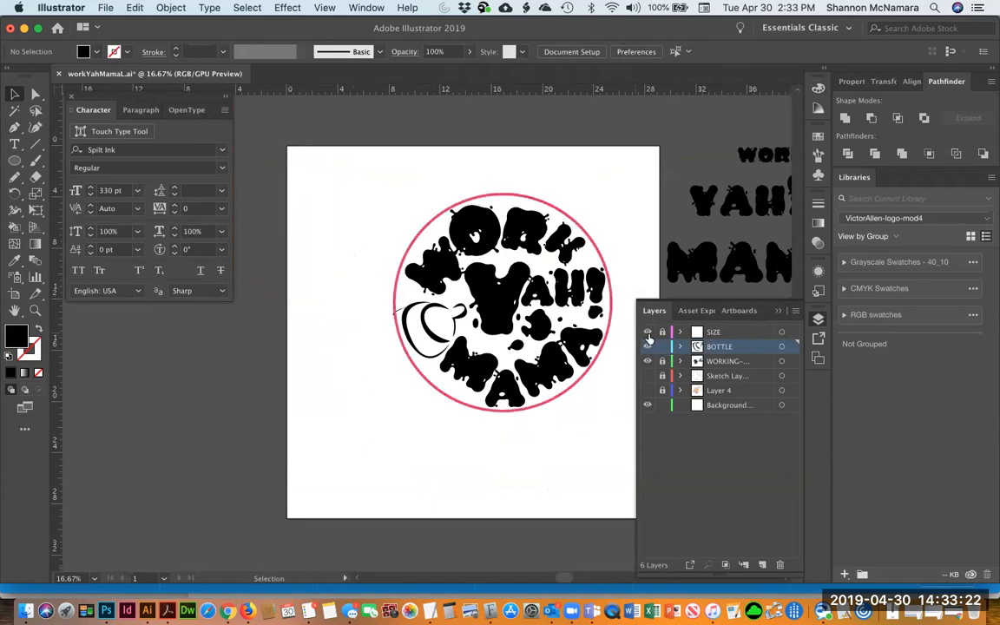
{"action": "left_click", "coordinate": [648, 392]}
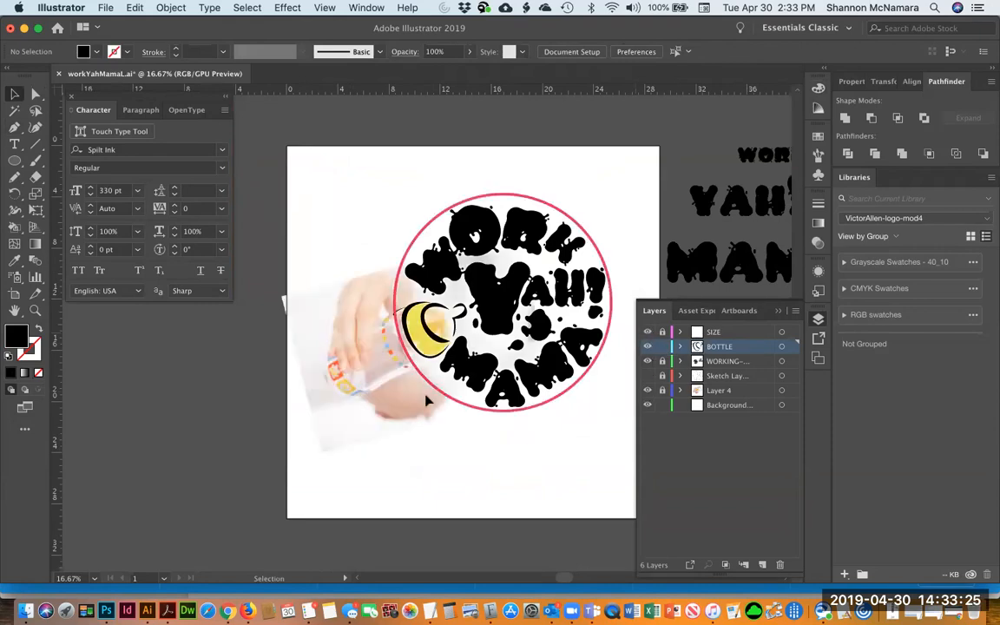
Unlock the photo layer and scale up the bottle photo from its corner
{"action": "key", "text": "z"}
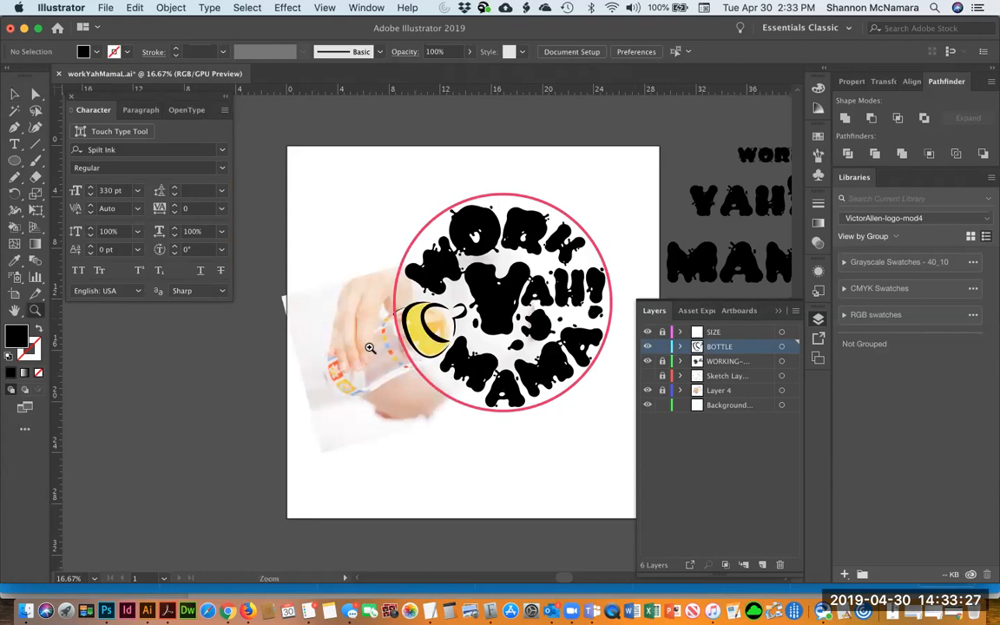
{"action": "left_click", "coordinate": [369, 350]}
{"action": "left_click_drag", "start_coordinate": [496, 293], "coordinate": [435, 264]}
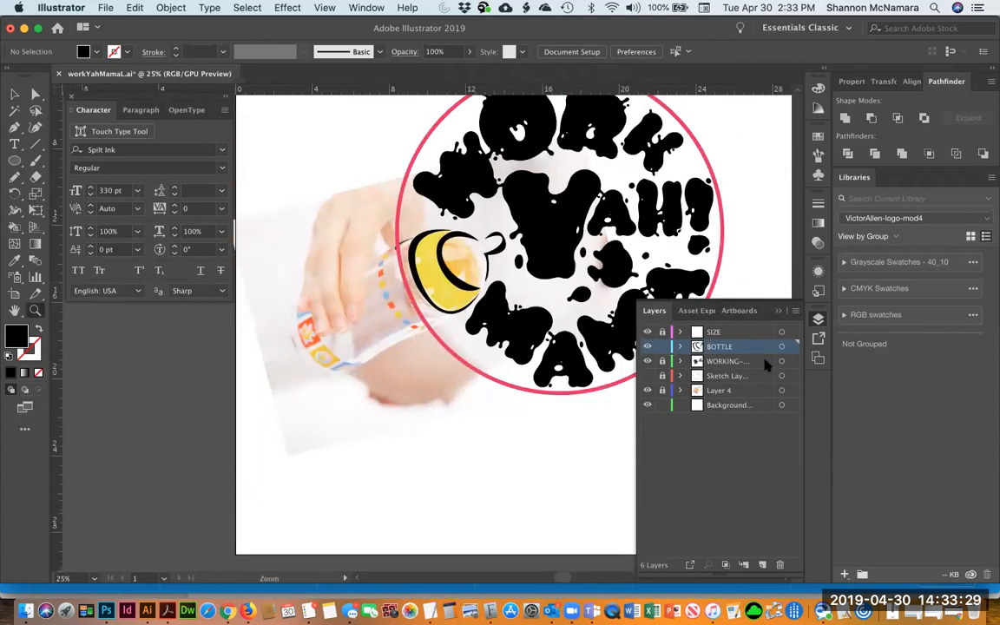
{"action": "left_click", "coordinate": [724, 392]}
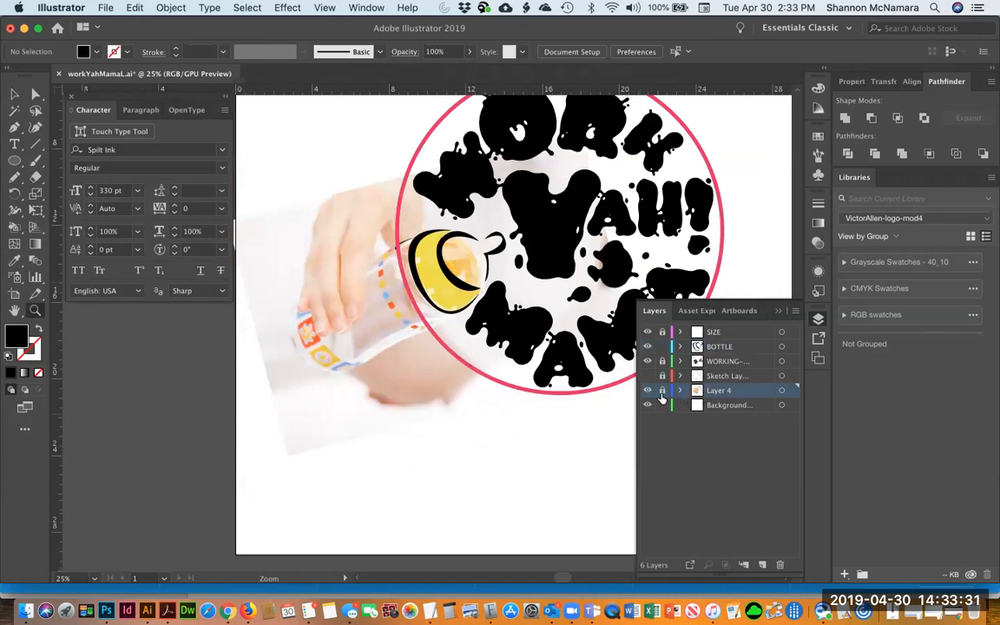
{"action": "key", "text": "v"}
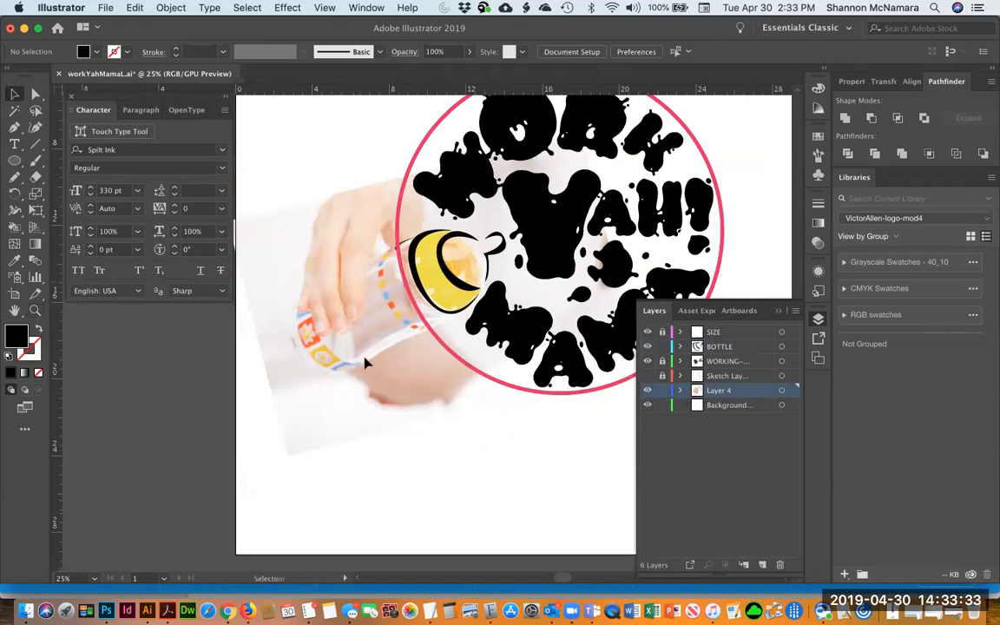
{"action": "left_click", "coordinate": [365, 364]}
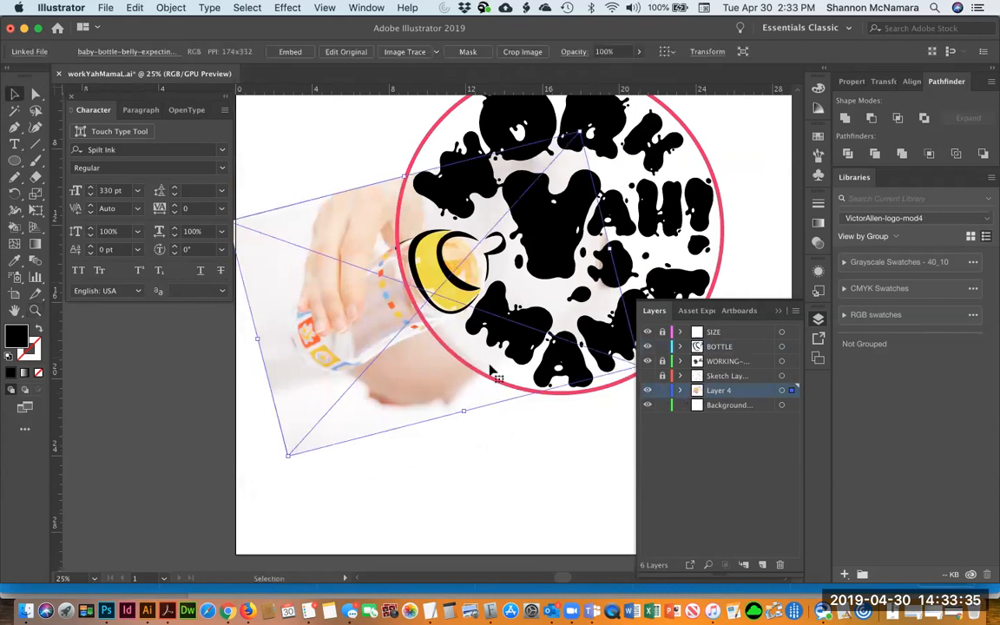
{"action": "scroll", "coordinate": [447, 339], "scroll_direction": "right", "scroll_amount": 3}
{"action": "scroll", "coordinate": [447, 339], "scroll_direction": "up", "scroll_amount": 1}
{"action": "left_click_drag", "start_coordinate": [234, 470], "coordinate": [269, 443]}
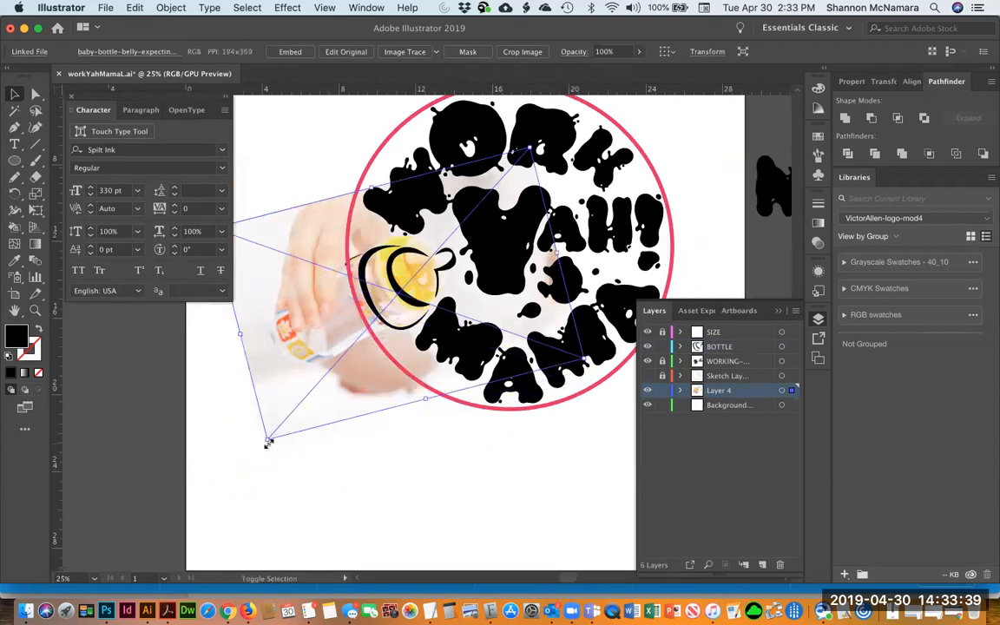
{"action": "left_click_drag", "start_coordinate": [310, 339], "coordinate": [310, 339]}
Nudge the bottle photo down and to the right
{"action": "key", "text": "Down"}
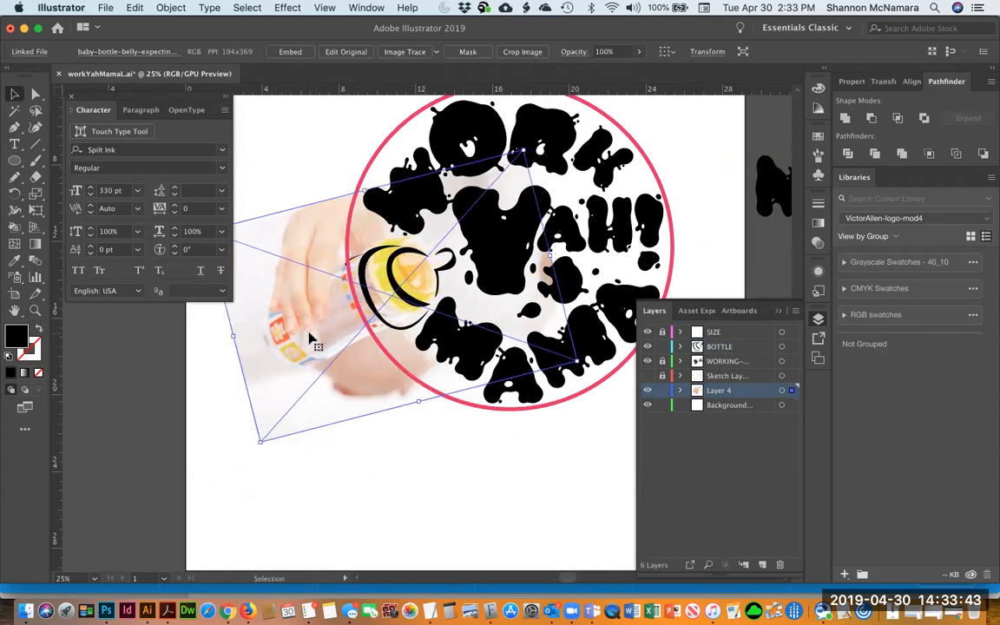
{"action": "key", "text": "Right"}
{"action": "key", "text": "Down"}
{"action": "key", "text": "Down"}
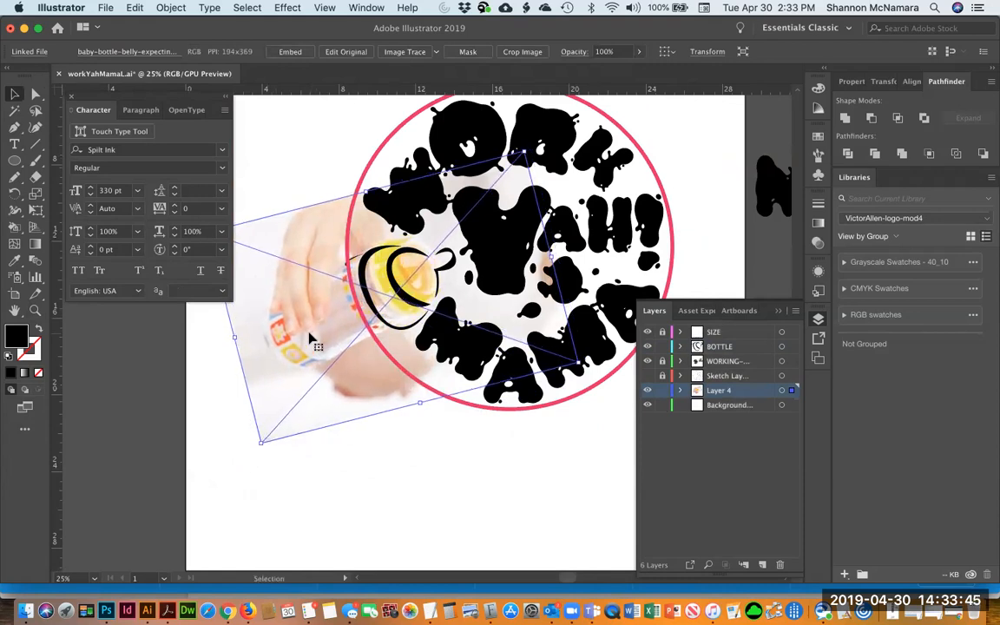
{"action": "key", "text": "Right"}
{"action": "key", "text": "Down"}
{"action": "key", "text": "Down"}
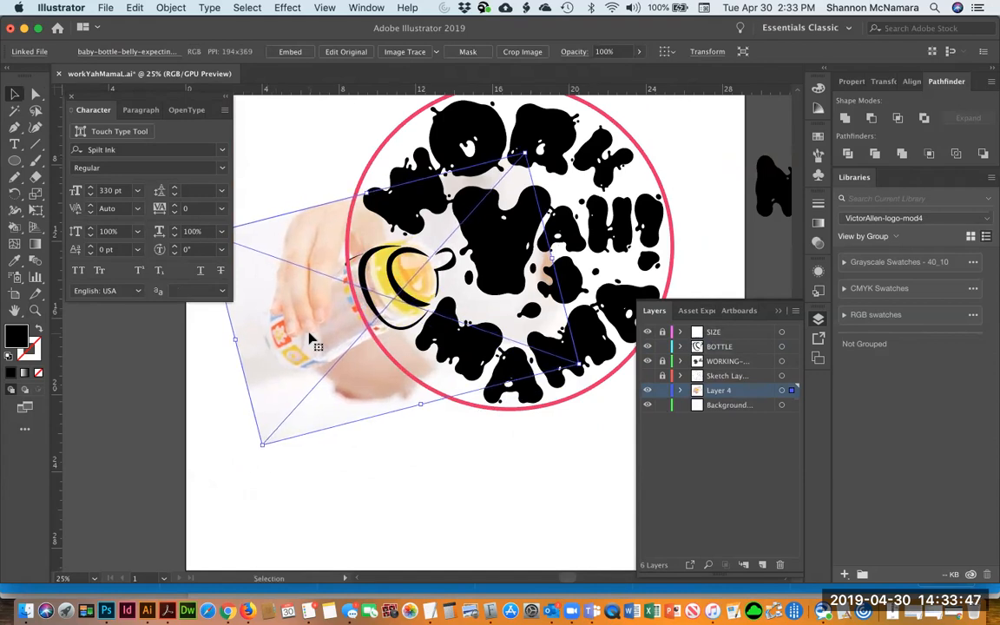
Enlarge the bottle photo slightly more, shift it into place, and relock the photo layer
{"action": "left_click_drag", "start_coordinate": [263, 445], "coordinate": [272, 436]}
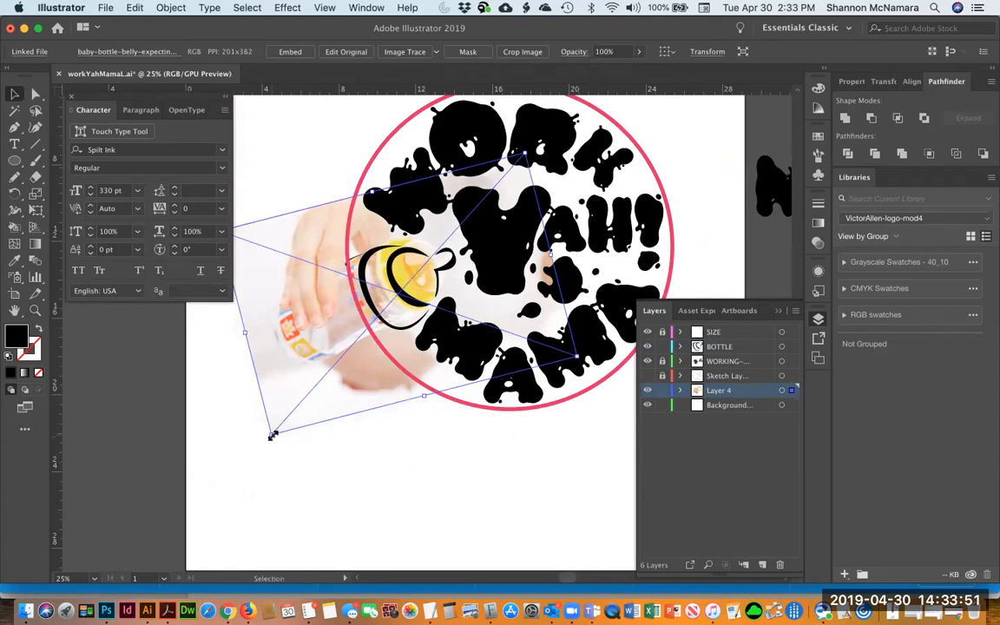
{"action": "left_click_drag", "start_coordinate": [336, 393], "coordinate": [331, 397]}
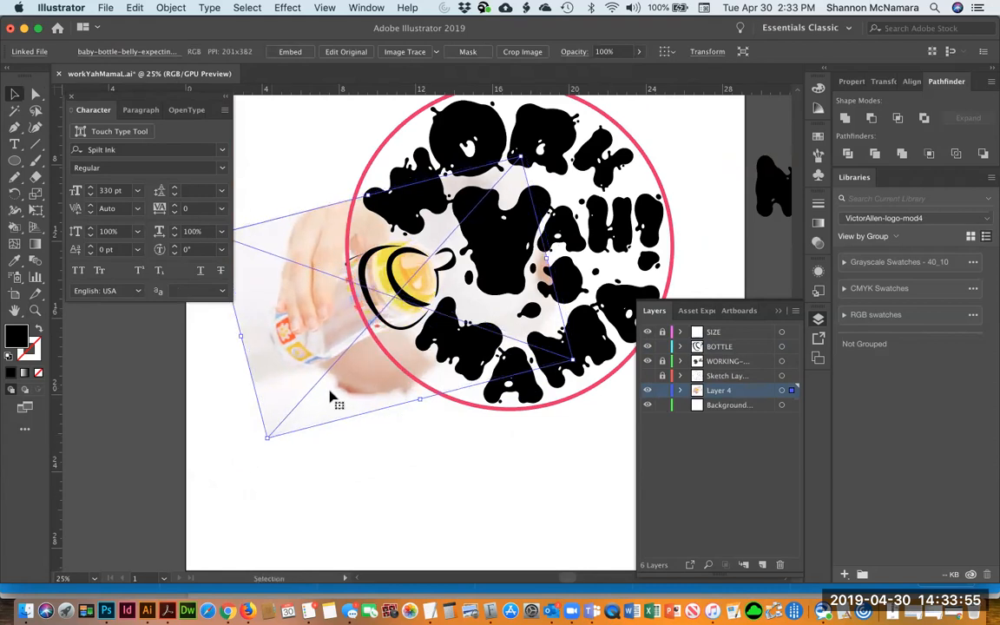
{"action": "left_click", "coordinate": [662, 391]}
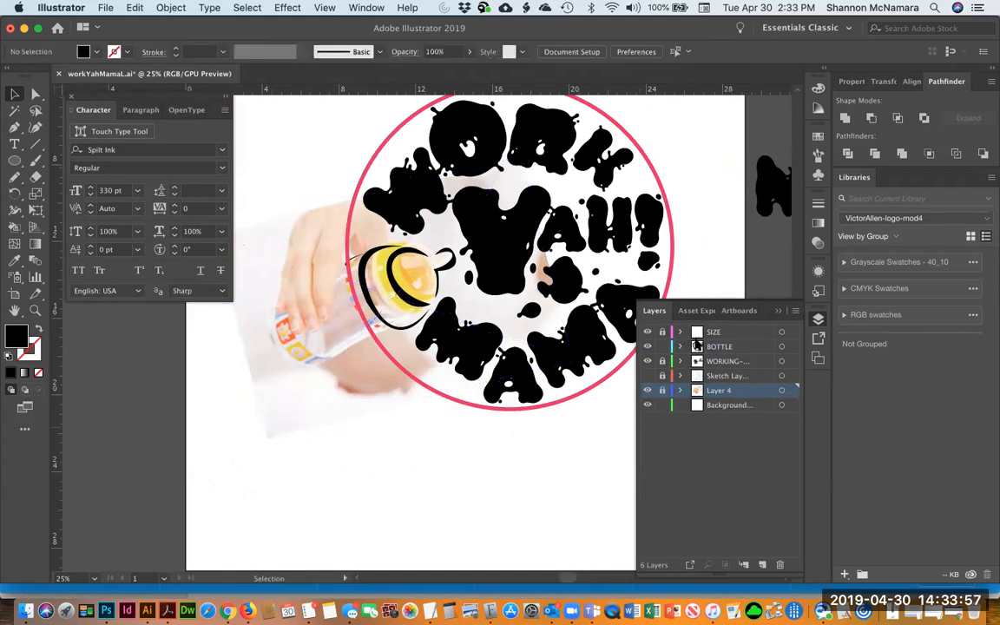
Move the traced bottle shapes to line up with the enlarged photo
{"action": "left_click", "coordinate": [378, 308]}
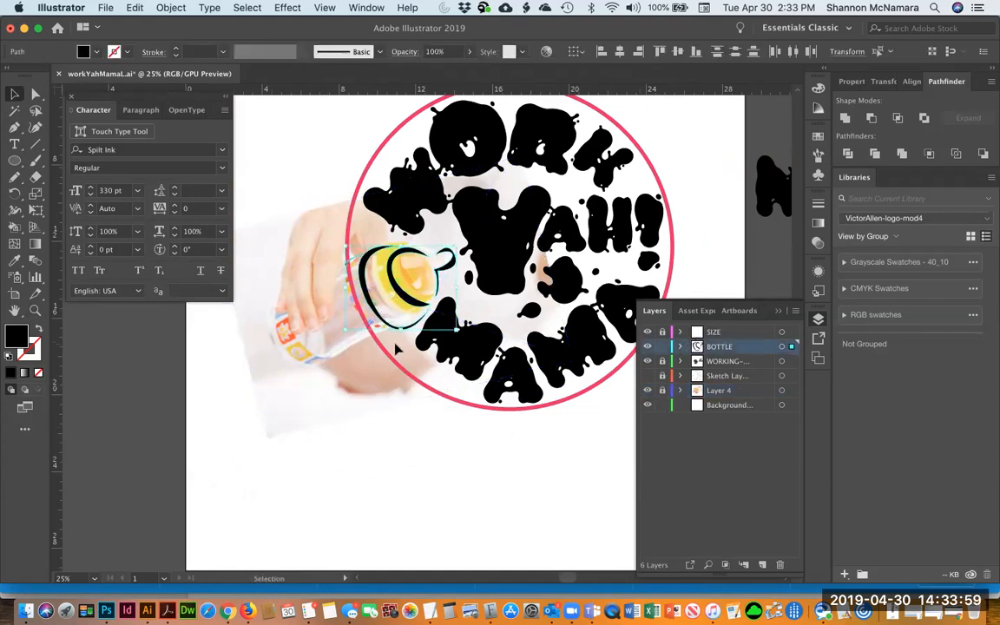
{"action": "left_click_drag", "start_coordinate": [395, 288], "coordinate": [398, 285]}
{"action": "left_click_drag", "start_coordinate": [350, 326], "coordinate": [356, 315]}
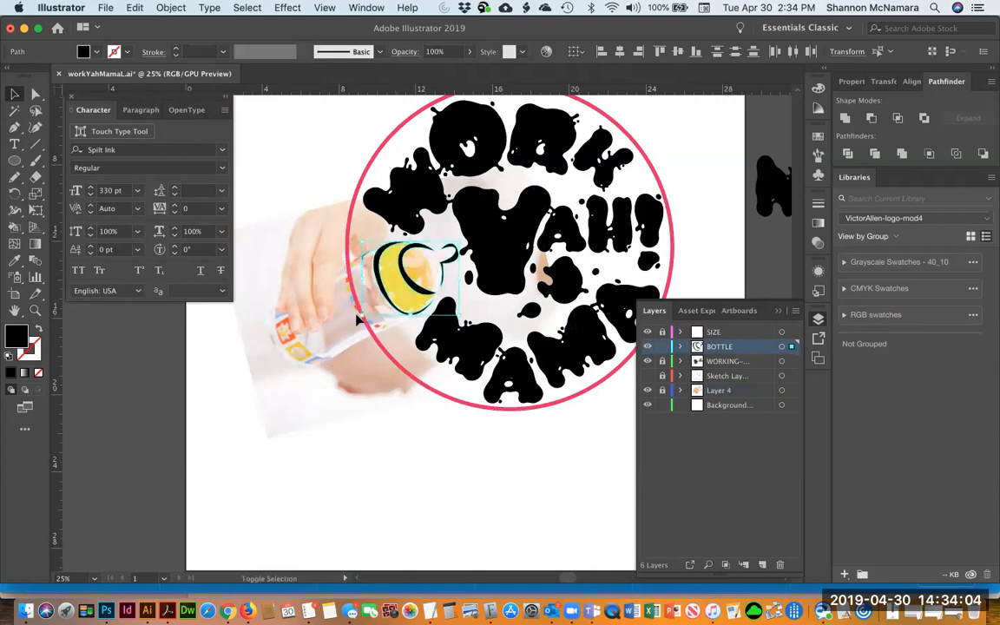
Start a Pen path along the lower shoulder edge of the bottle with no fill and black stroke
{"action": "left_click", "coordinate": [296, 363]}
{"action": "key", "text": "z"}
{"action": "left_click_drag", "start_coordinate": [321, 187], "coordinate": [463, 432]}
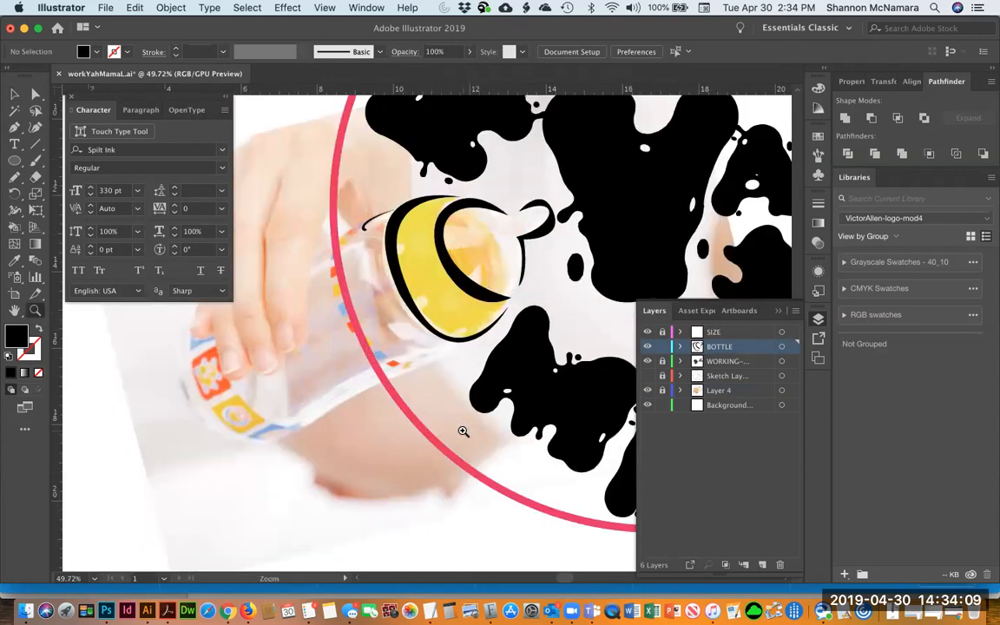
{"action": "key", "text": "p"}
{"action": "left_click", "coordinate": [415, 374]}
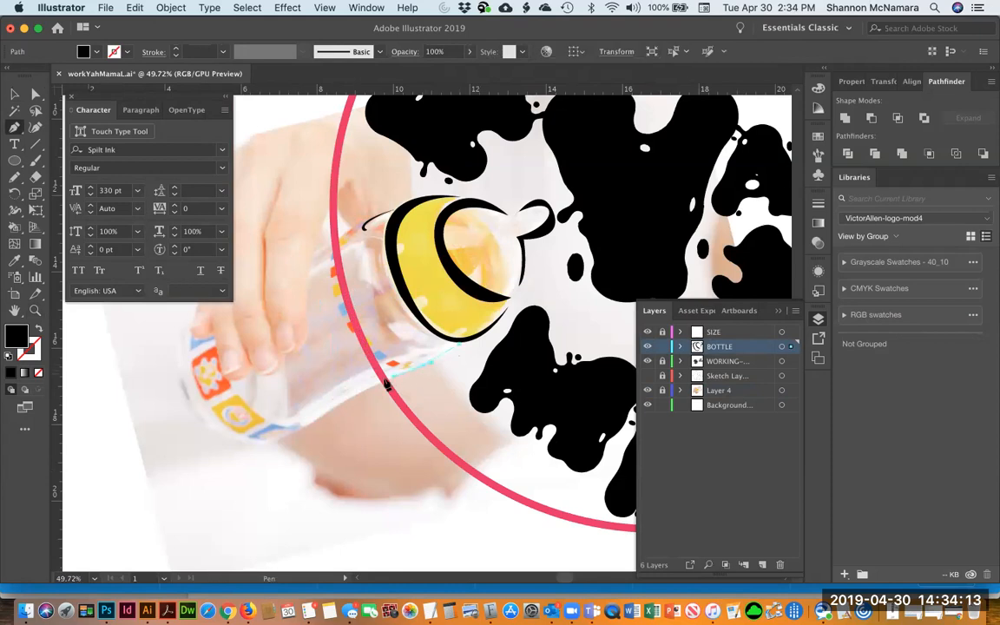
{"action": "left_click", "coordinate": [382, 382]}
{"action": "left_click", "coordinate": [38, 329]}
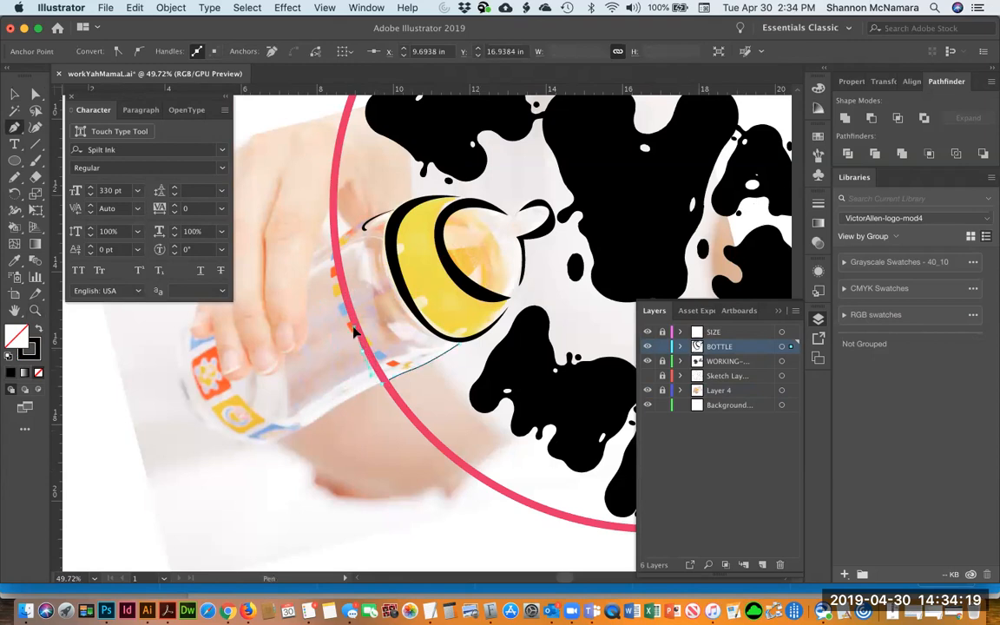
{"action": "left_click", "coordinate": [366, 352]}
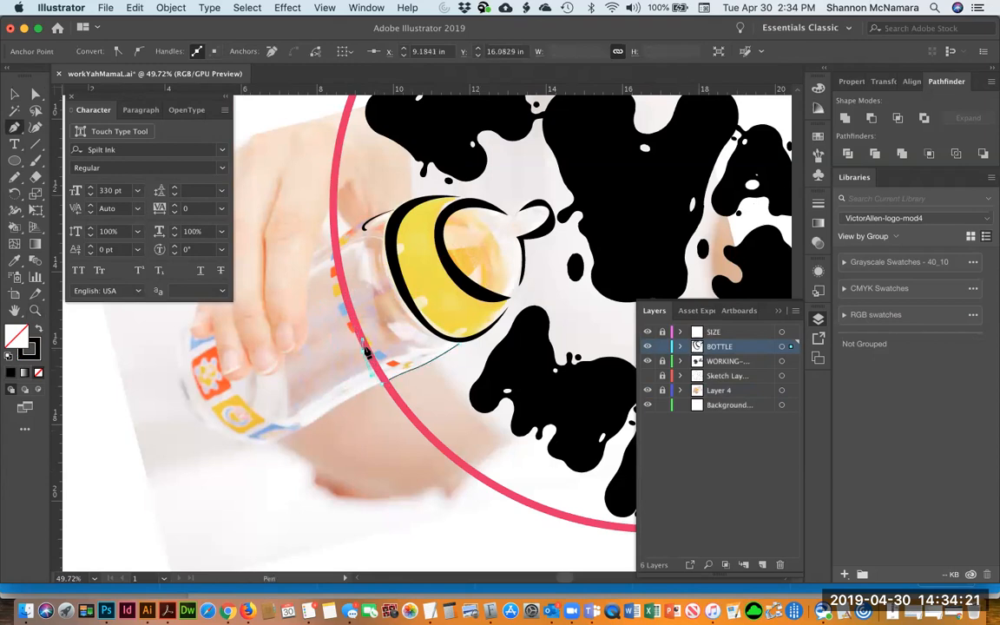
{"action": "left_click", "coordinate": [385, 384]}
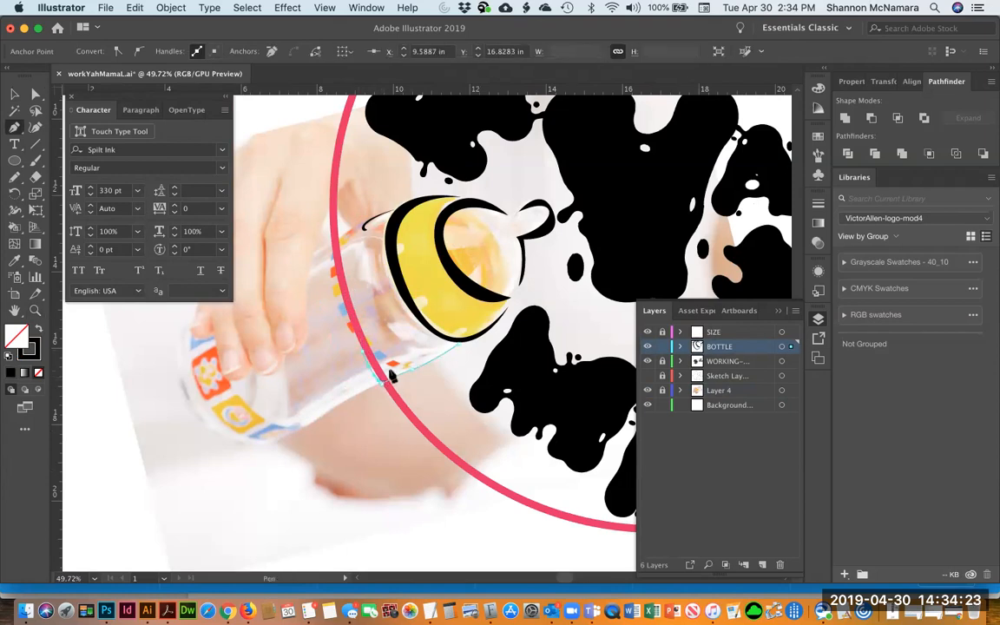
{"action": "key", "text": "super"}
{"action": "key", "text": "super+equal"}
{"action": "key", "text": "super+equal"}
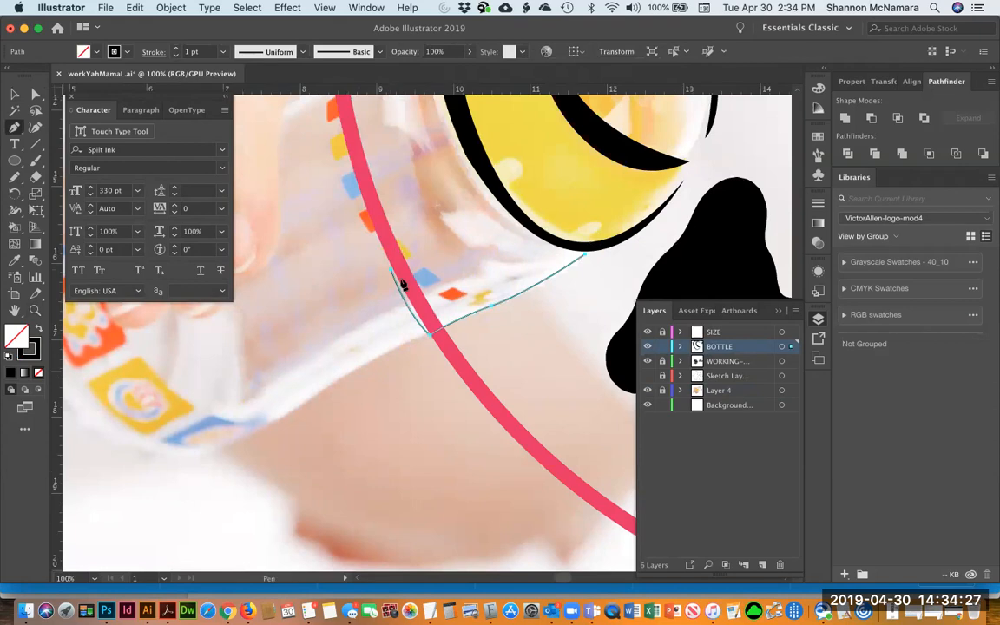
Finish the shoulder sliver path up toward the cap and fill it solid black
{"action": "left_click", "coordinate": [390, 272], "text": "super"}
{"action": "left_click_drag", "start_coordinate": [430, 328], "coordinate": [447, 320]}
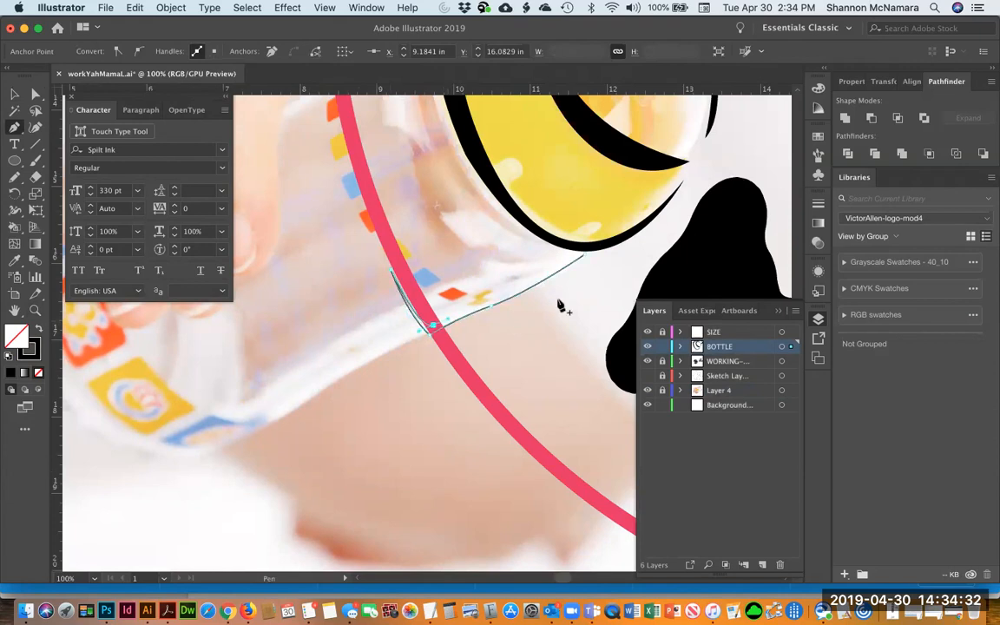
{"action": "left_click", "coordinate": [584, 258], "text": "super"}
{"action": "left_click", "coordinate": [609, 251], "text": "super"}
{"action": "key", "text": "v"}
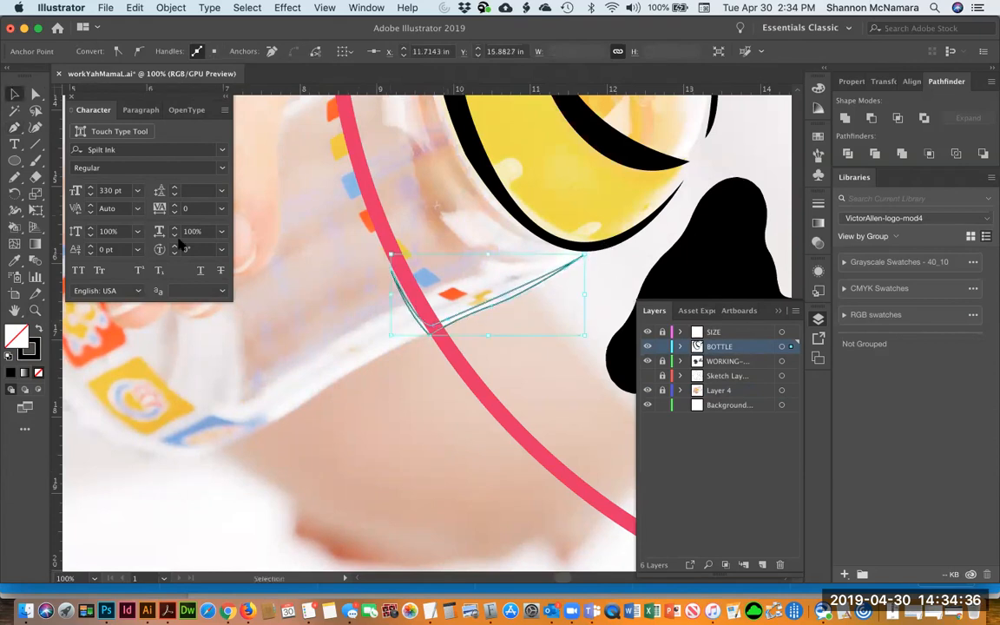
{"action": "left_click", "coordinate": [35, 328]}
{"action": "left_click", "coordinate": [338, 468]}
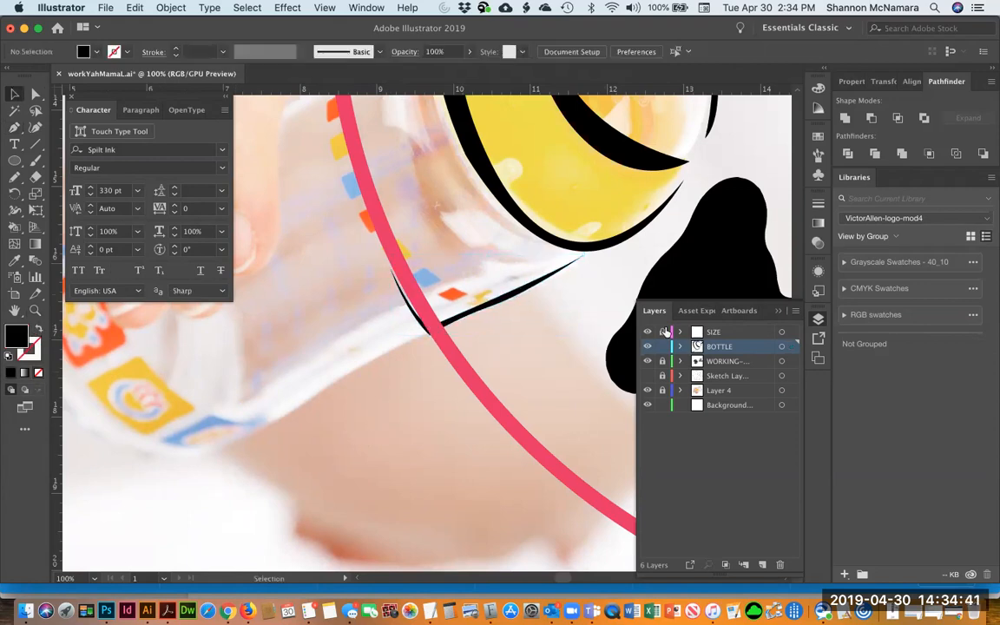
Toggle the SIZE and photo layers to preview the new shoulder sliver
{"action": "left_click", "coordinate": [647, 333]}
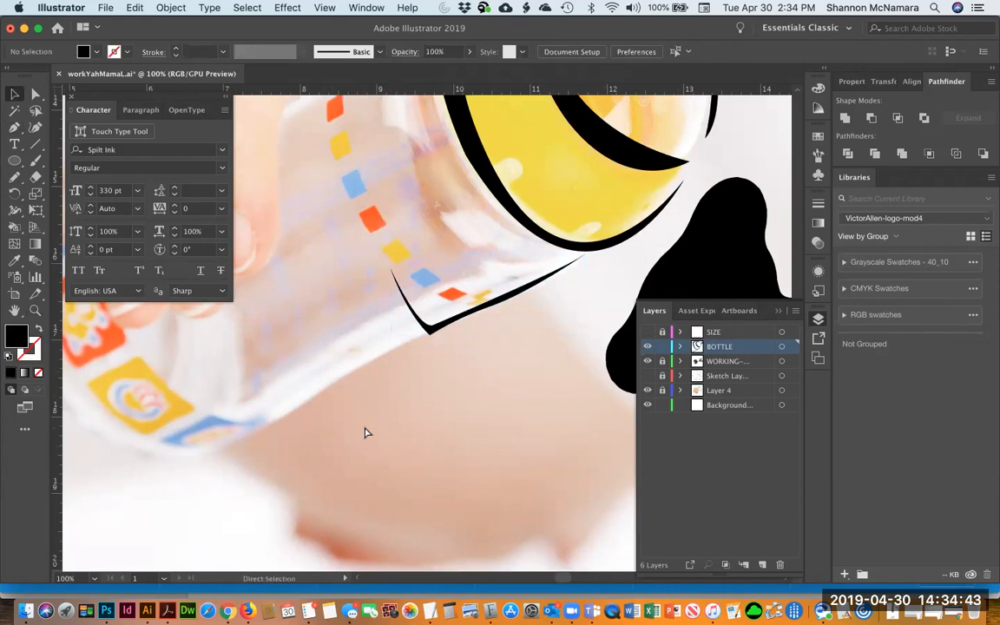
{"action": "key", "text": "super+minus"}
{"action": "key", "text": "super+minus"}
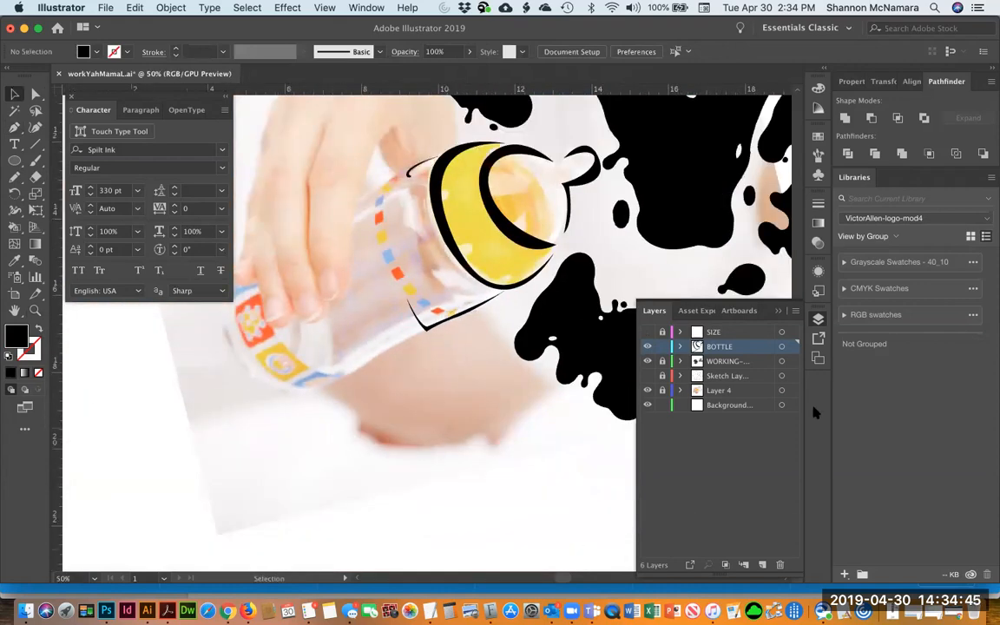
{"action": "left_click", "coordinate": [648, 392]}
{"action": "left_click", "coordinate": [647, 392]}
{"action": "key", "text": "p"}
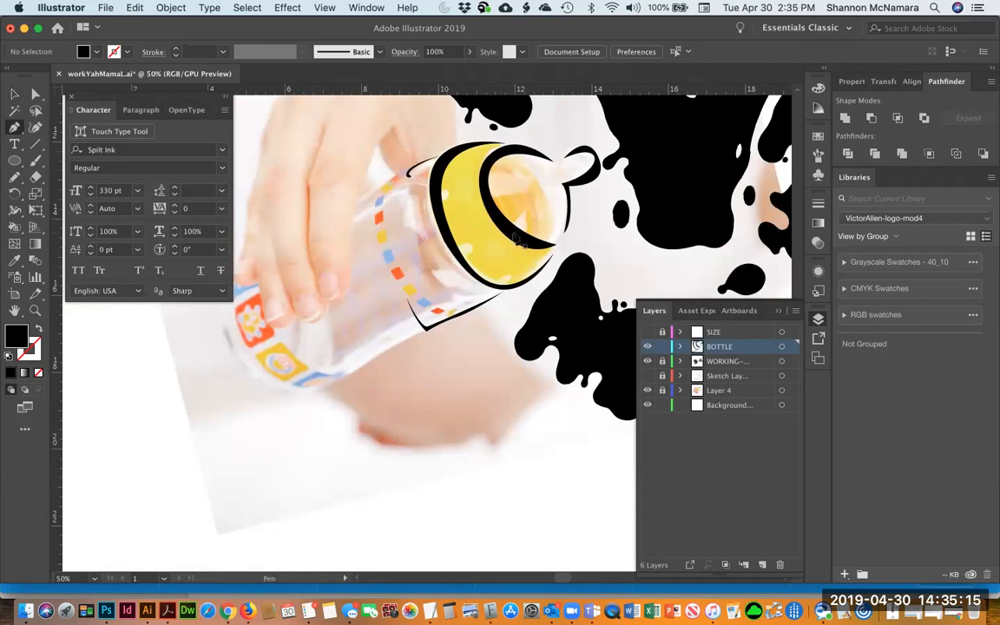
{"action": "left_click", "coordinate": [647, 332]}
Create a new layer named milk and place it below the BOTTLE layer
{"action": "left_click", "coordinate": [730, 333]}
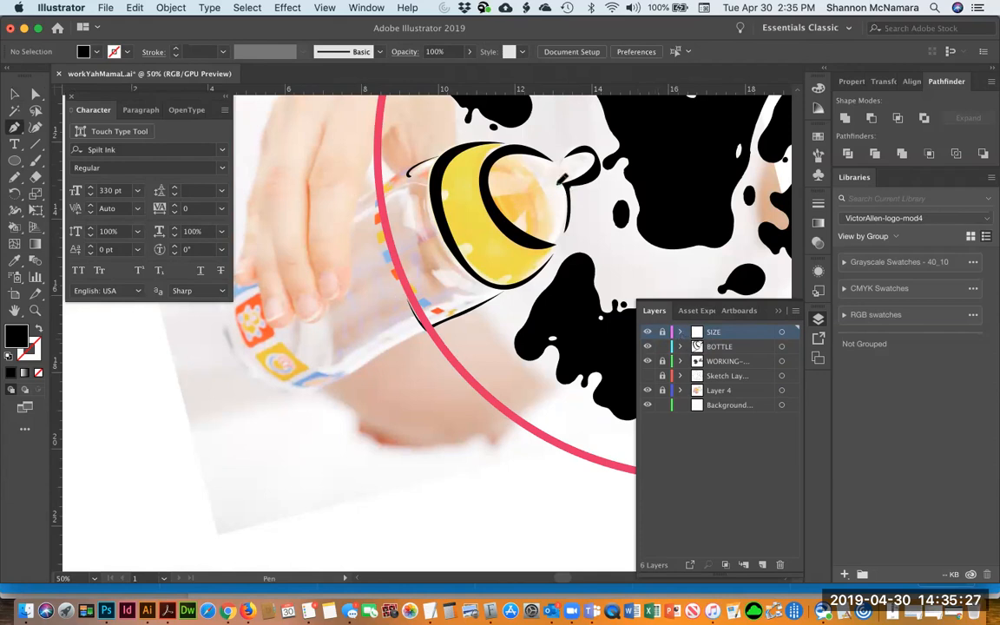
{"action": "left_click", "coordinate": [724, 348]}
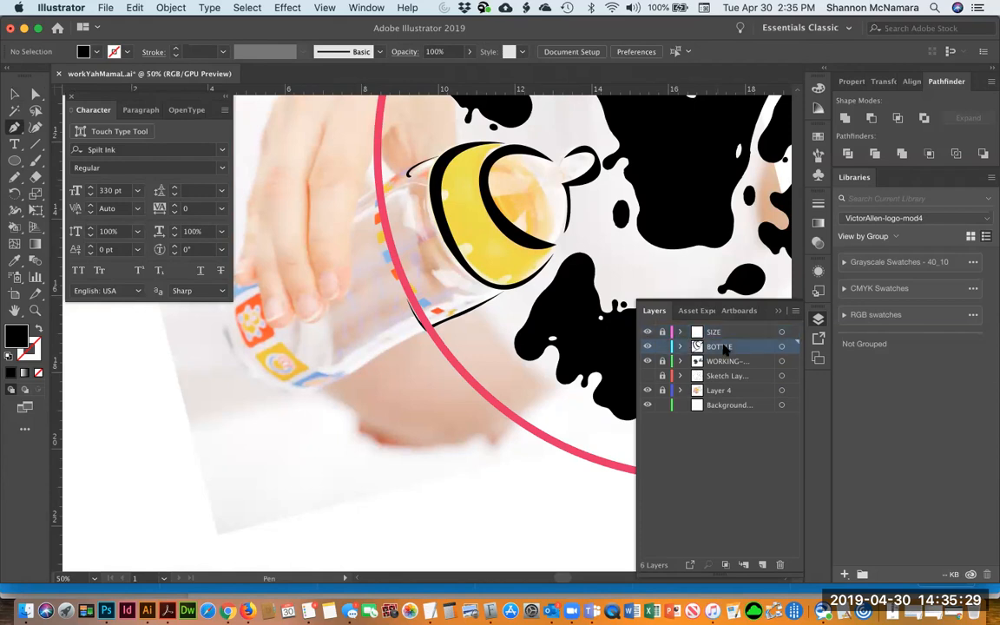
{"action": "left_click", "coordinate": [762, 565]}
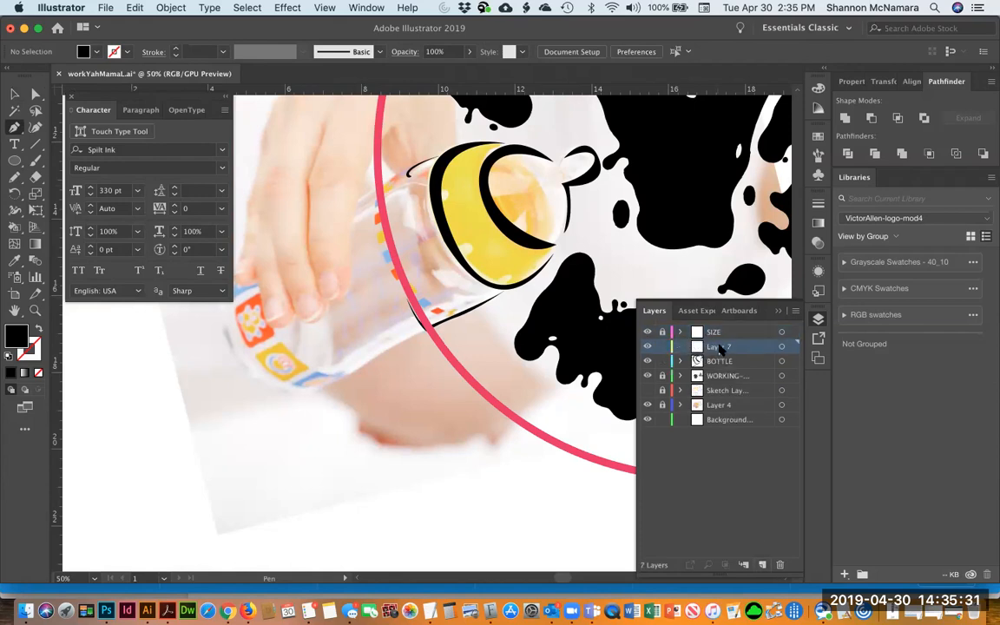
{"action": "double_click", "coordinate": [719, 346]}
{"action": "type", "text": "milk"}
{"action": "key", "text": "Return"}
{"action": "left_click_drag", "start_coordinate": [729, 358], "coordinate": [711, 368]}
{"action": "key", "text": "super+z"}
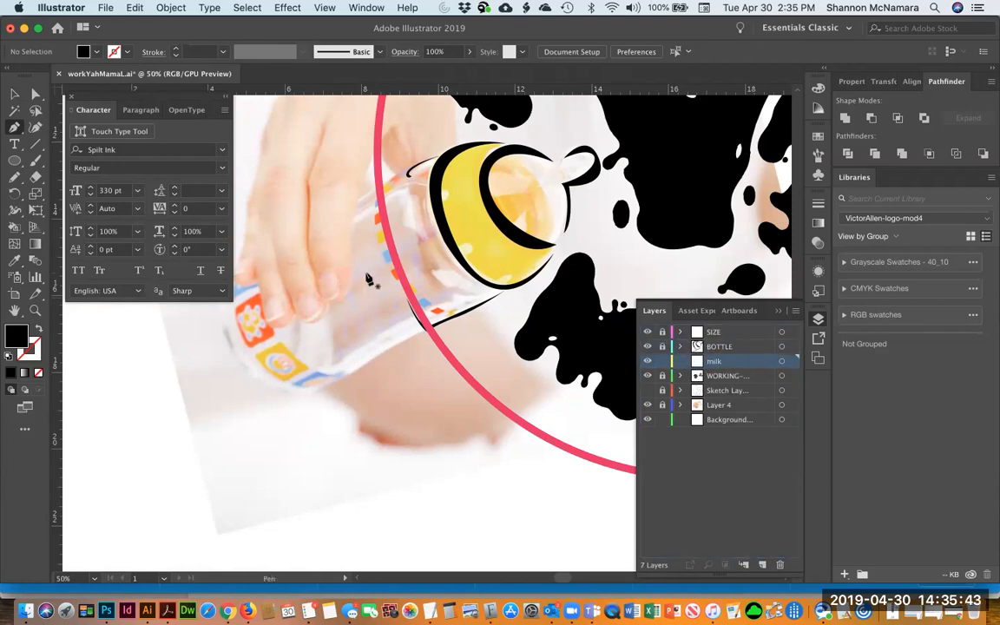
Set the fill color to a light gray tint from the Color Guide shades
{"action": "double_click", "coordinate": [22, 337]}
{"action": "left_click", "coordinate": [96, 52]}
{"action": "left_click", "coordinate": [84, 54]}
{"action": "left_click", "coordinate": [819, 223]}
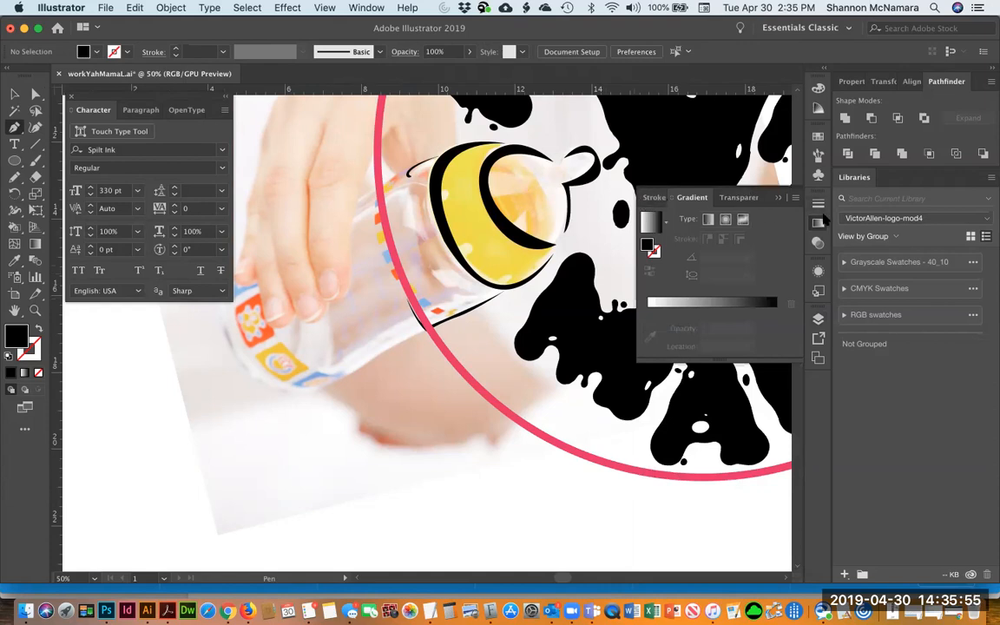
{"action": "left_click", "coordinate": [819, 136]}
{"action": "left_click", "coordinate": [818, 108]}
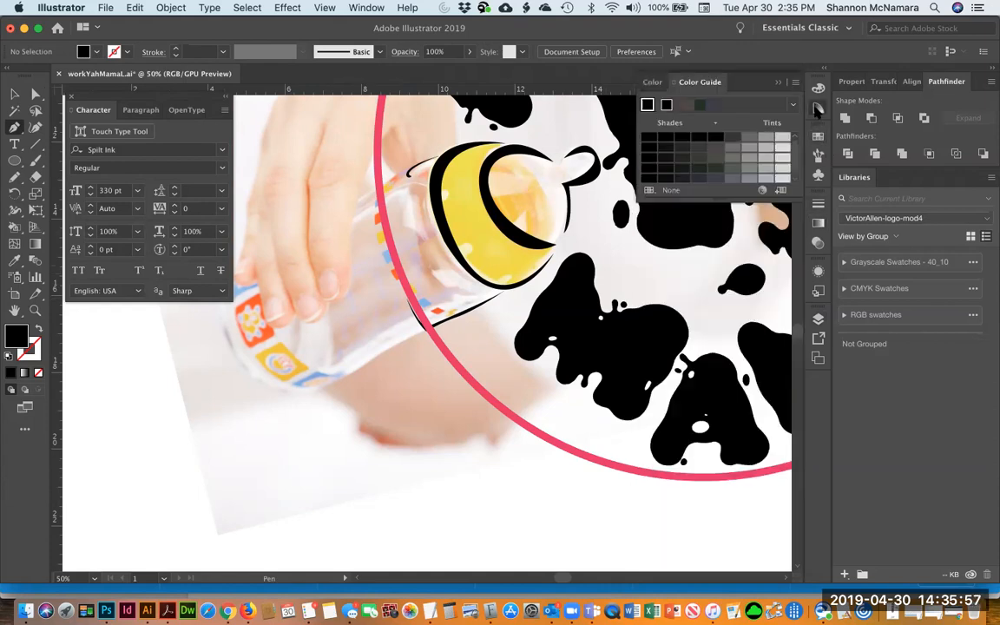
{"action": "left_click", "coordinate": [766, 137]}
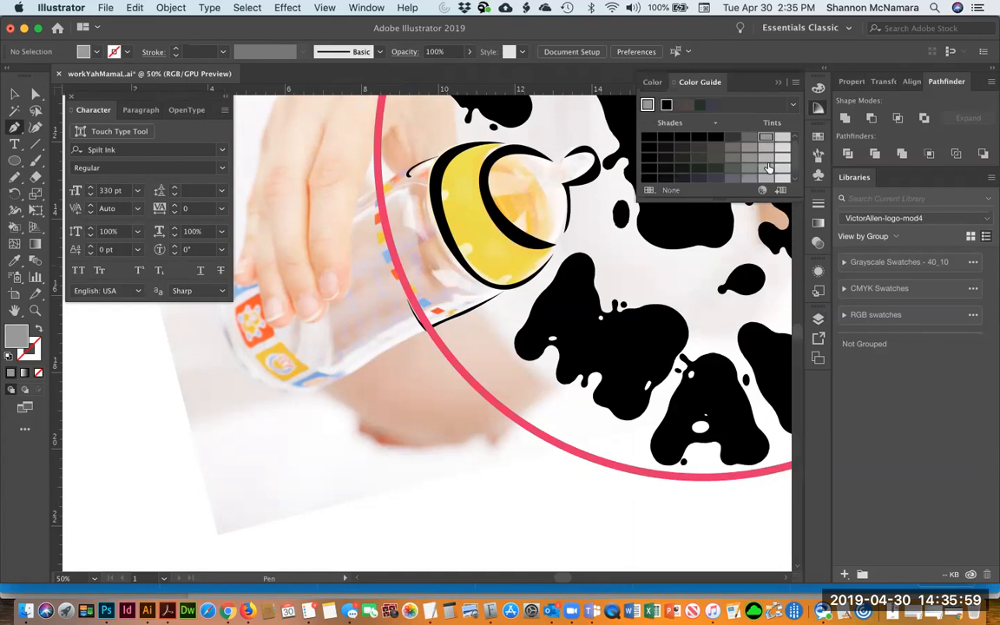
{"action": "left_click", "coordinate": [777, 83]}
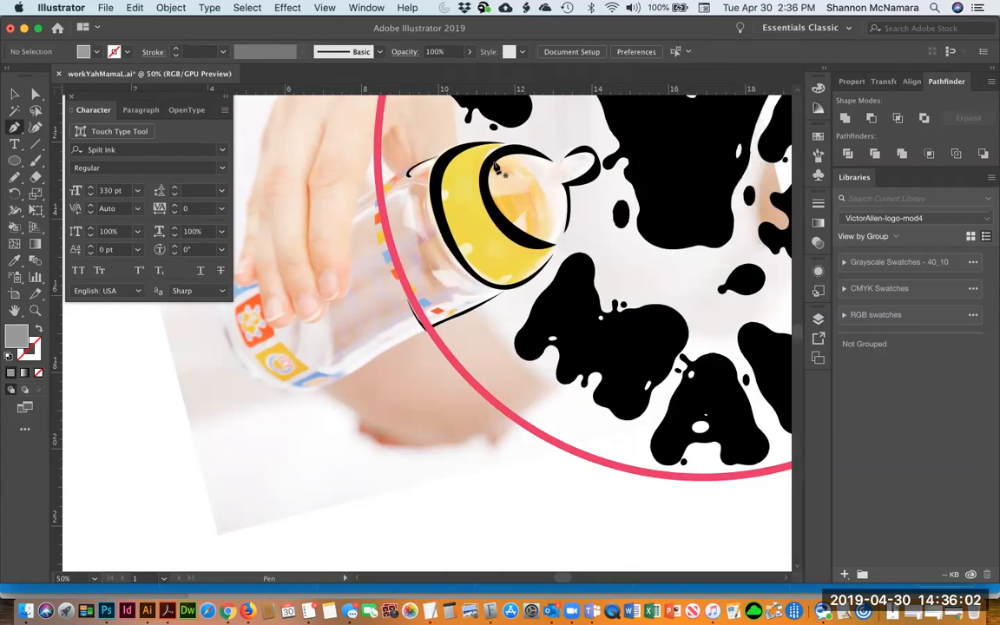
Trace the milk inside the bottle nipple as a closed Pen shape filled light gray
{"action": "left_click", "coordinate": [574, 165]}
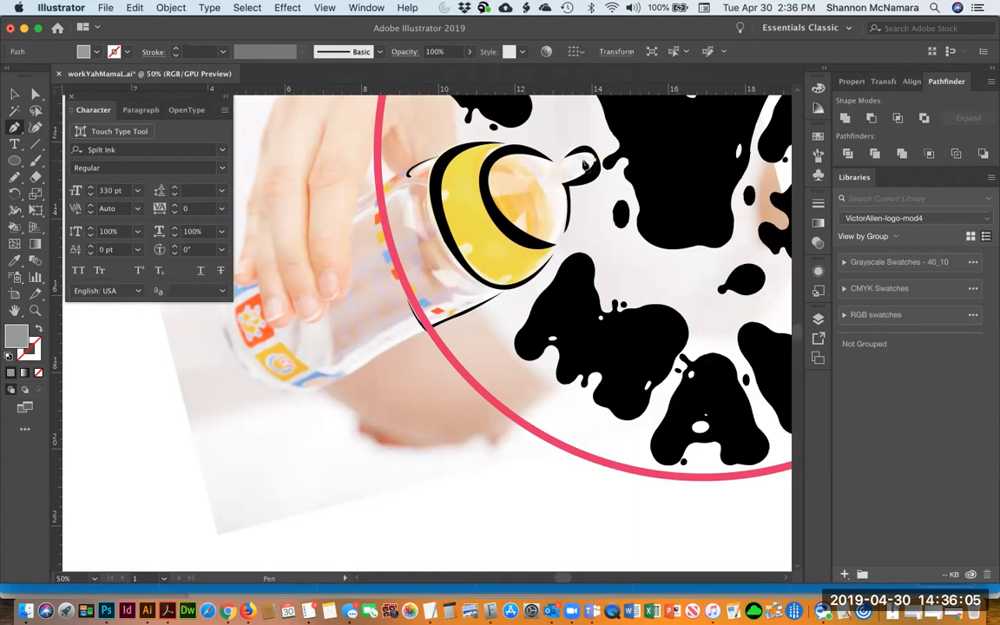
{"action": "left_click_drag", "start_coordinate": [562, 179], "coordinate": [504, 195]}
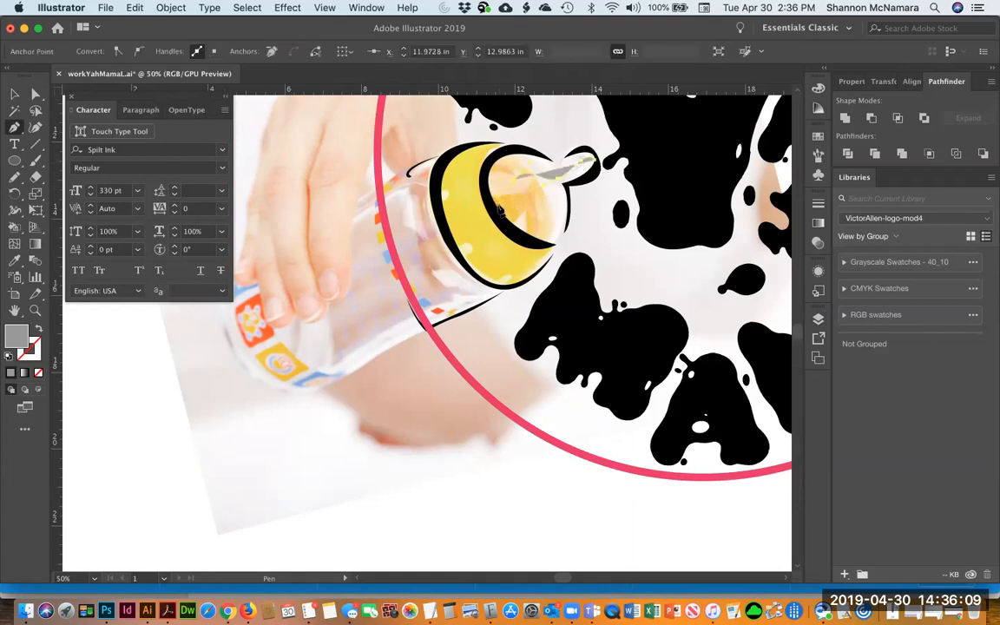
{"action": "left_click", "coordinate": [492, 207]}
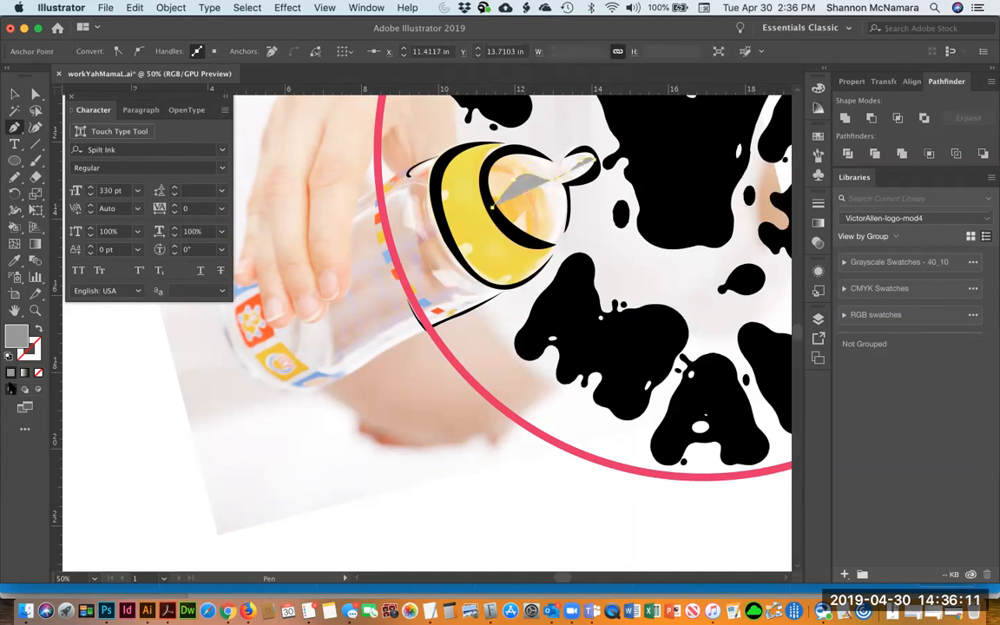
{"action": "left_click", "coordinate": [36, 329]}
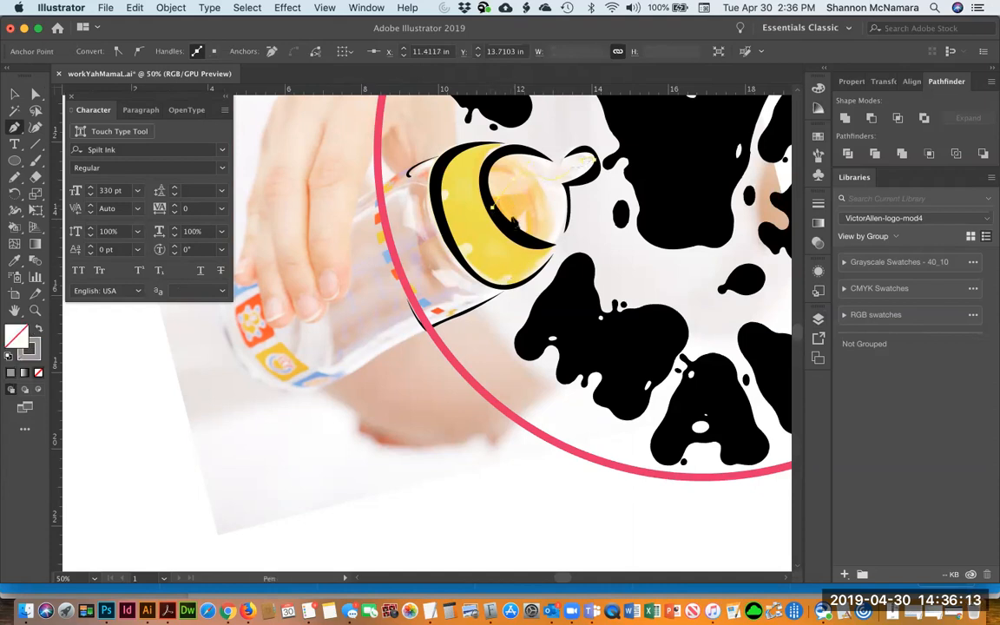
{"action": "left_click_drag", "start_coordinate": [526, 242], "coordinate": [571, 204]}
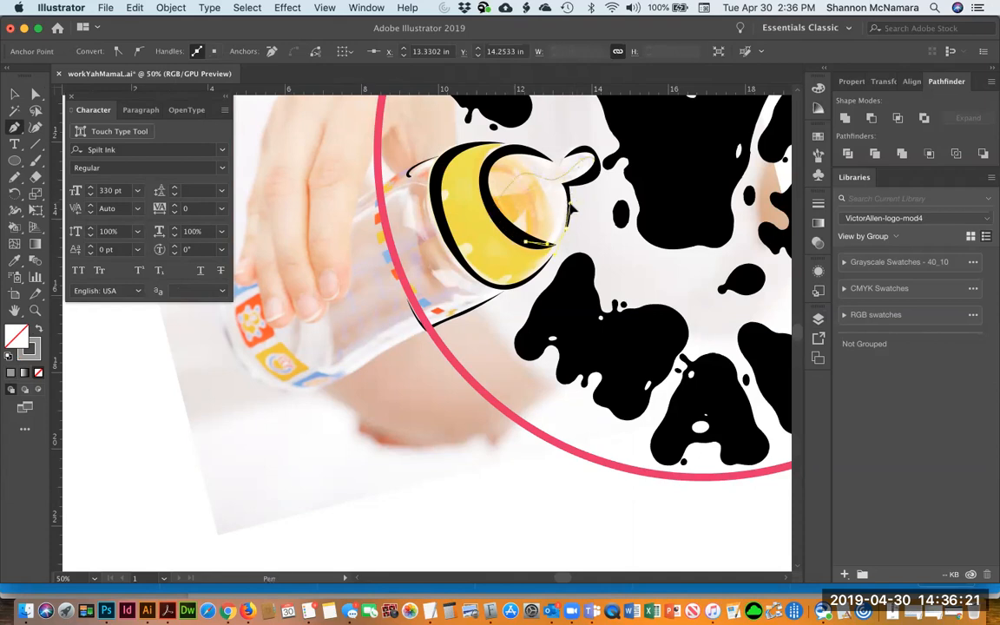
{"action": "left_click", "coordinate": [565, 184]}
{"action": "left_click", "coordinate": [565, 185]}
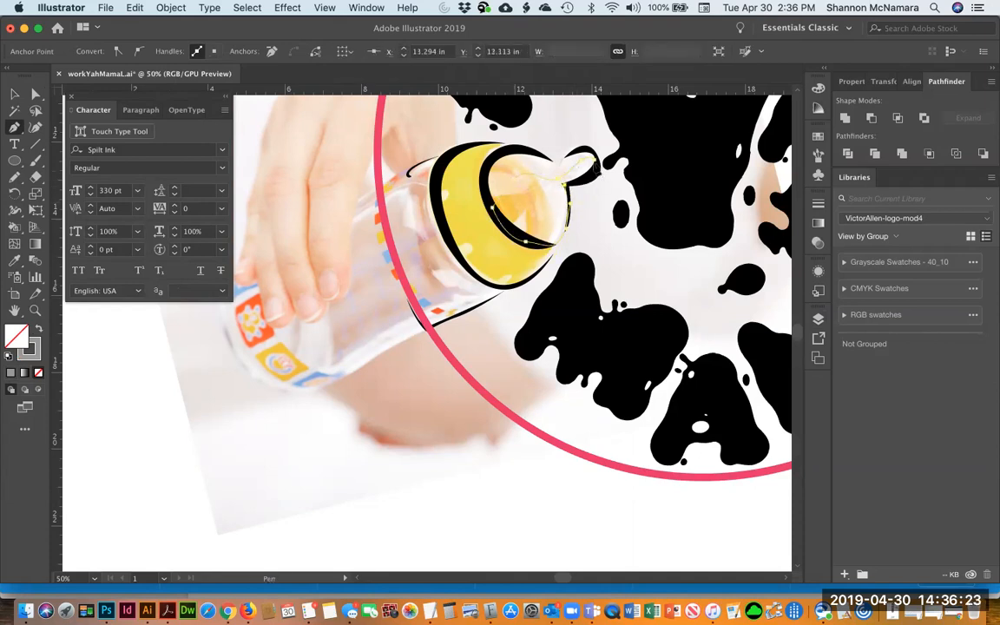
{"action": "left_click_drag", "start_coordinate": [595, 159], "coordinate": [588, 143]}
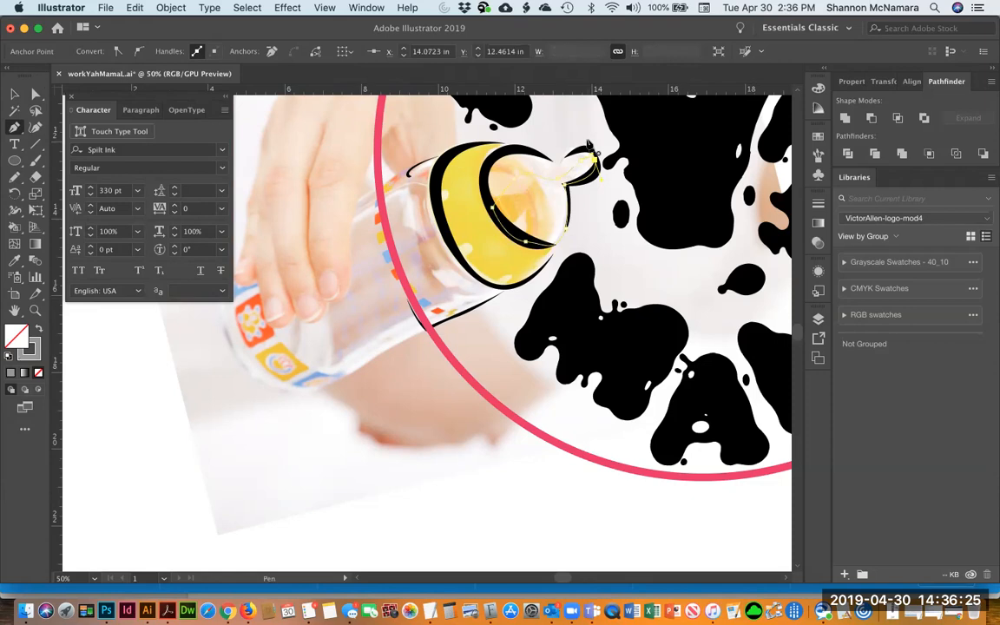
{"action": "key", "text": "v"}
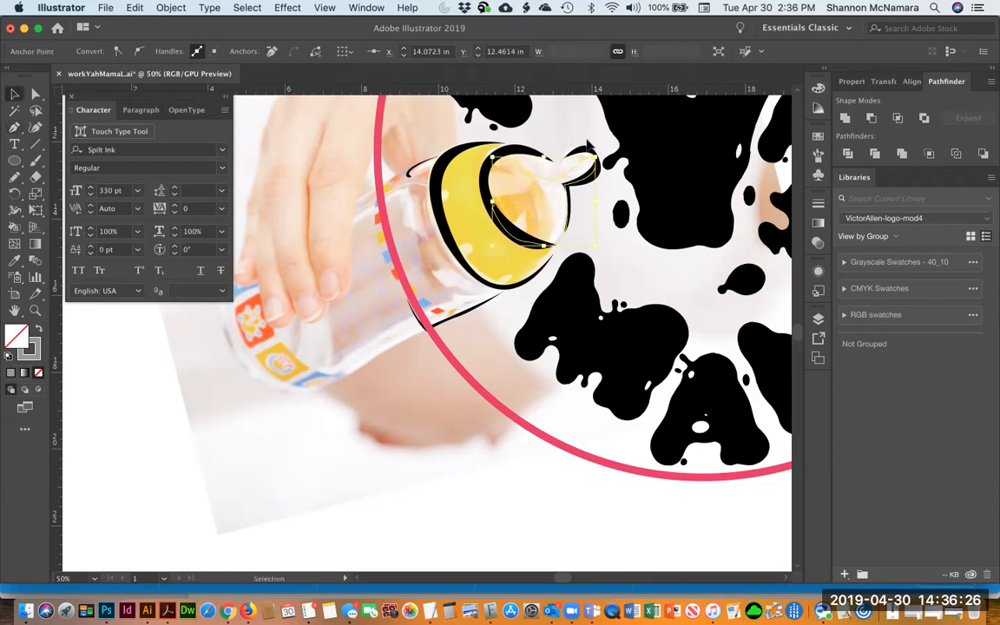
{"action": "left_click", "coordinate": [38, 328]}
{"action": "left_click", "coordinate": [94, 392]}
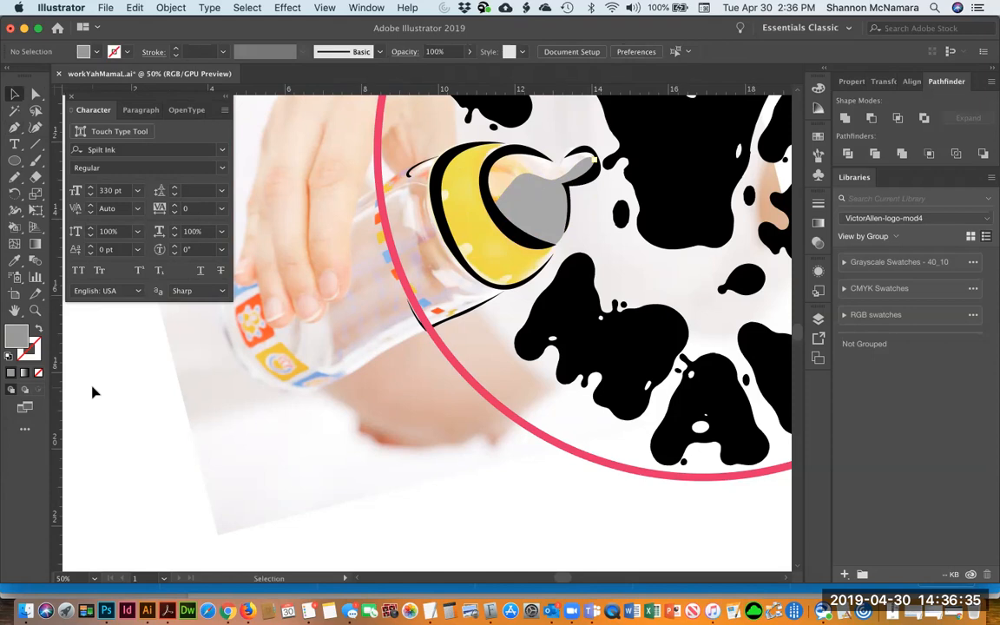
Trace the milk in the bottle body as a second closed Pen shape filled light gray
{"action": "key", "text": "p"}
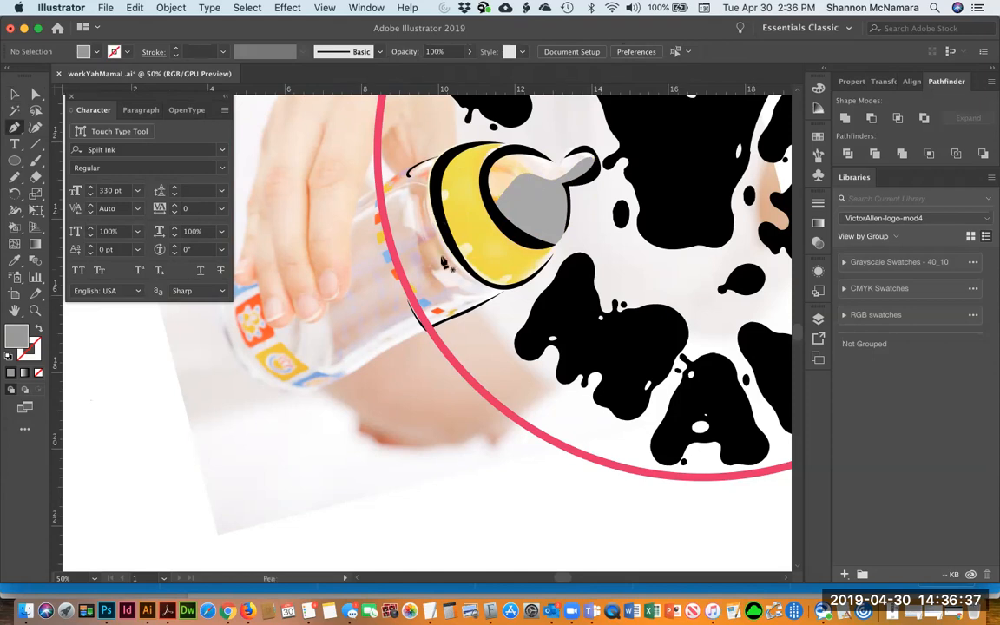
{"action": "left_click", "coordinate": [389, 190]}
{"action": "left_click_drag", "start_coordinate": [383, 192], "coordinate": [381, 196]}
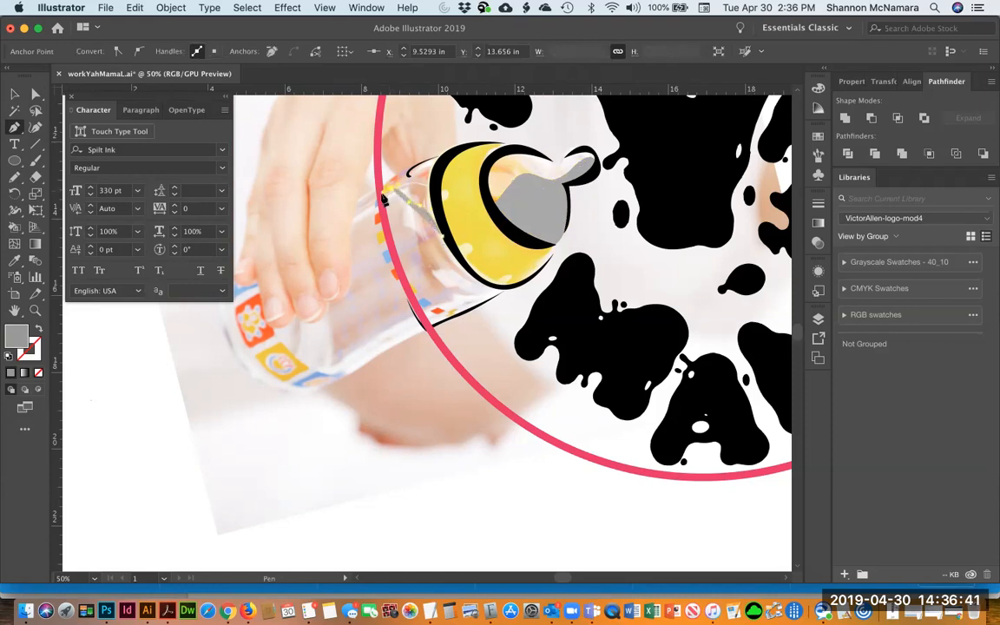
{"action": "left_click", "coordinate": [39, 330]}
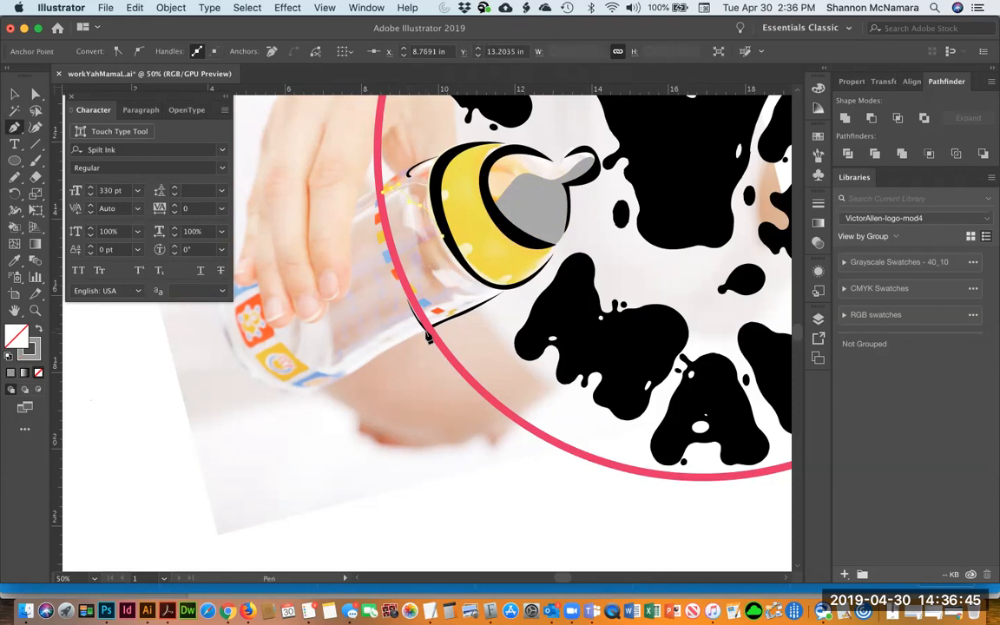
{"action": "left_click", "coordinate": [469, 391]}
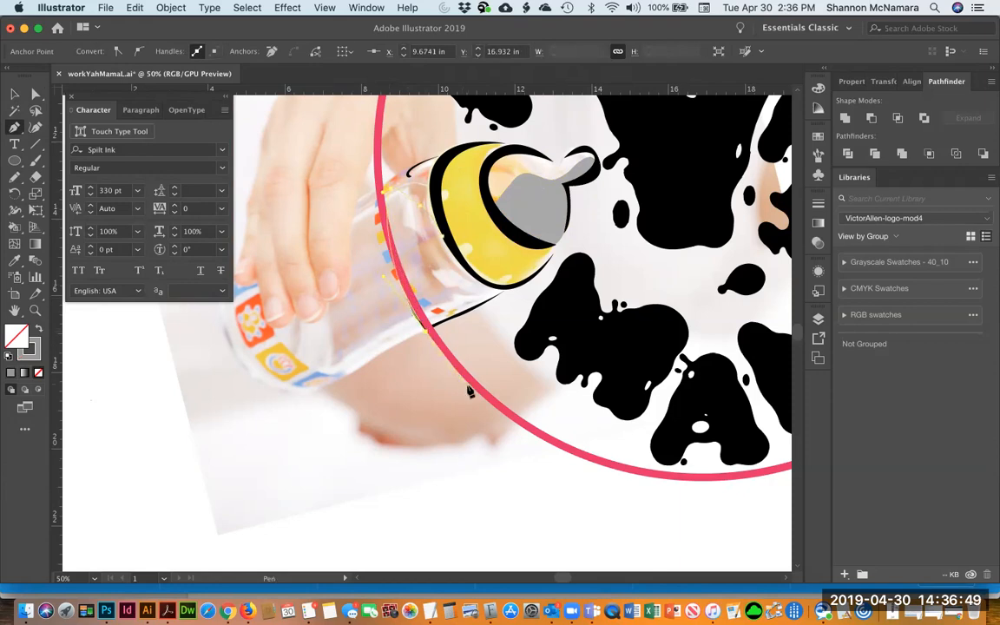
{"action": "left_click", "coordinate": [438, 326]}
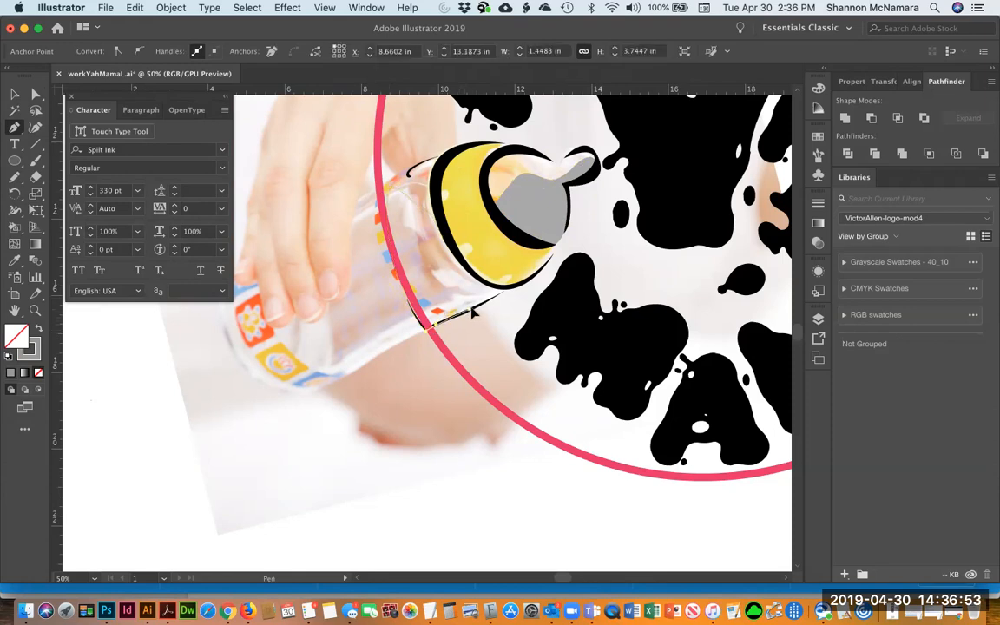
{"action": "left_click", "coordinate": [512, 294]}
{"action": "left_click", "coordinate": [508, 290]}
{"action": "left_click", "coordinate": [443, 238]}
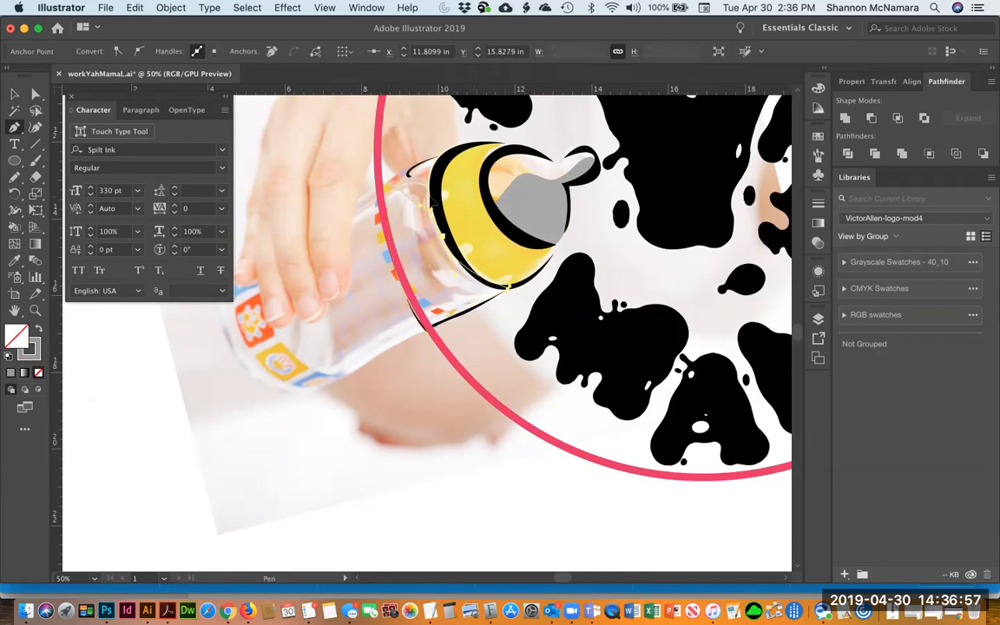
{"action": "left_click", "coordinate": [408, 179]}
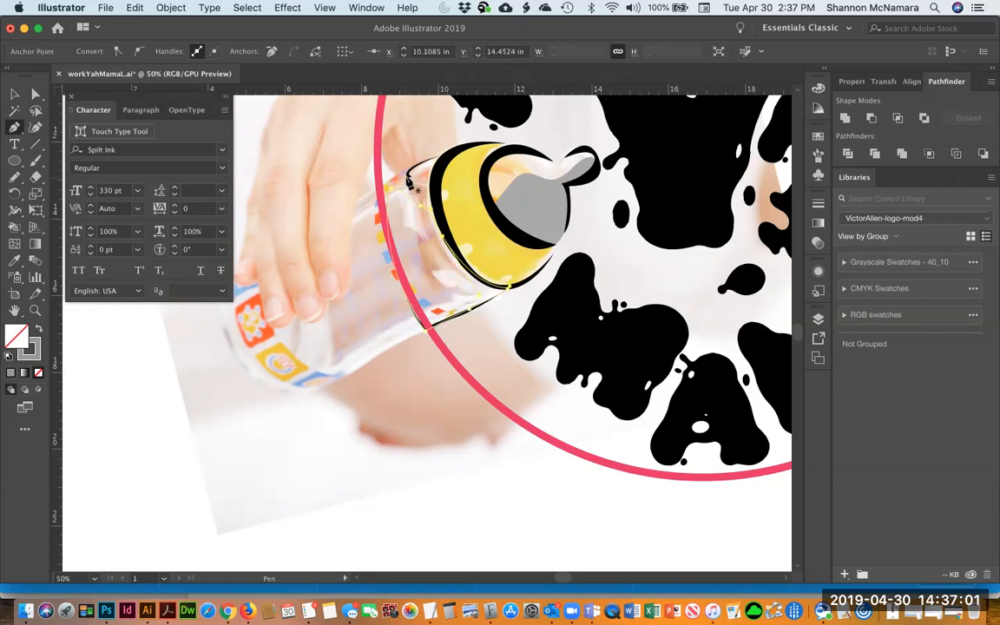
{"action": "key", "text": "v"}
{"action": "left_click", "coordinate": [39, 330]}
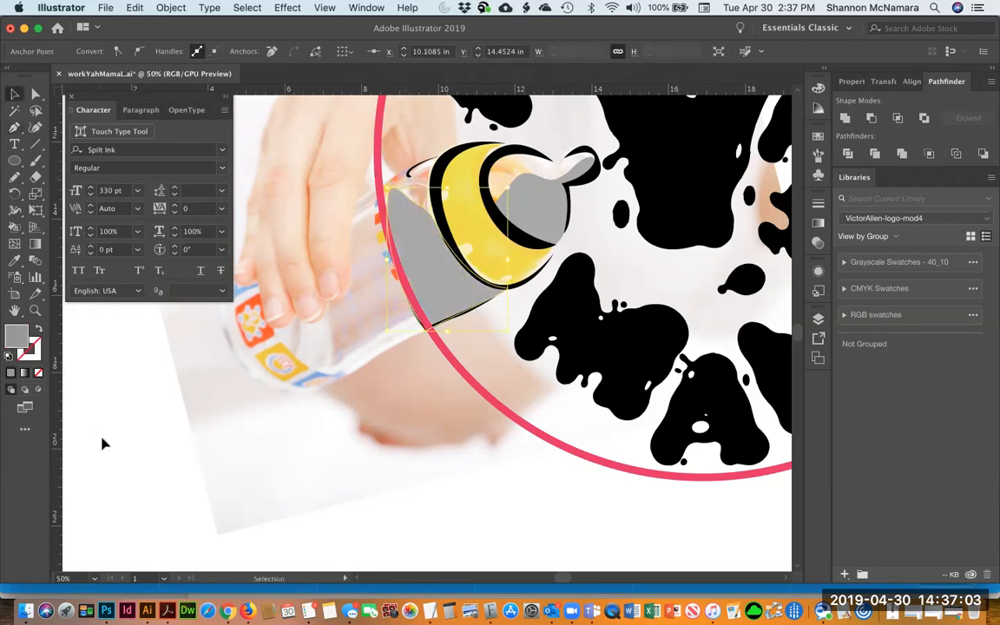
{"action": "left_click", "coordinate": [103, 444]}
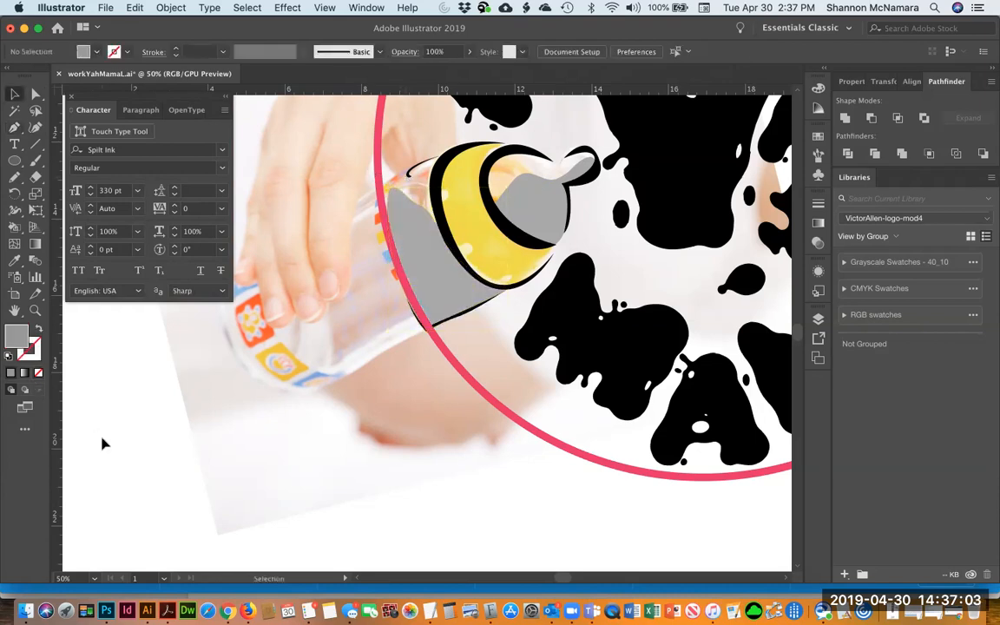
Hide the SIZE and photo layers to preview the milk shapes
{"action": "left_click", "coordinate": [818, 317]}
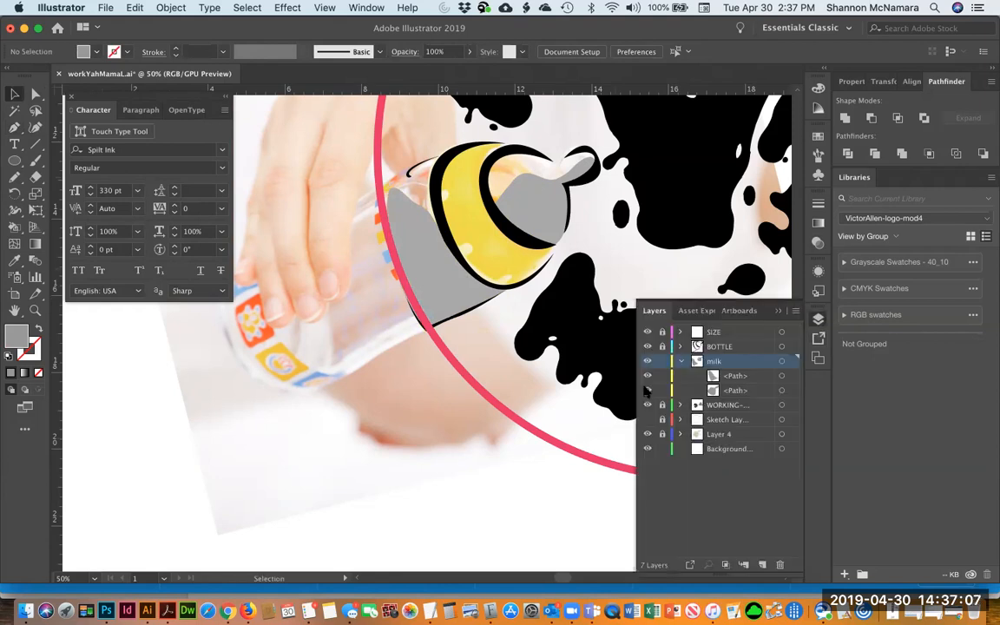
{"action": "left_click", "coordinate": [647, 332]}
{"action": "left_click", "coordinate": [647, 420]}
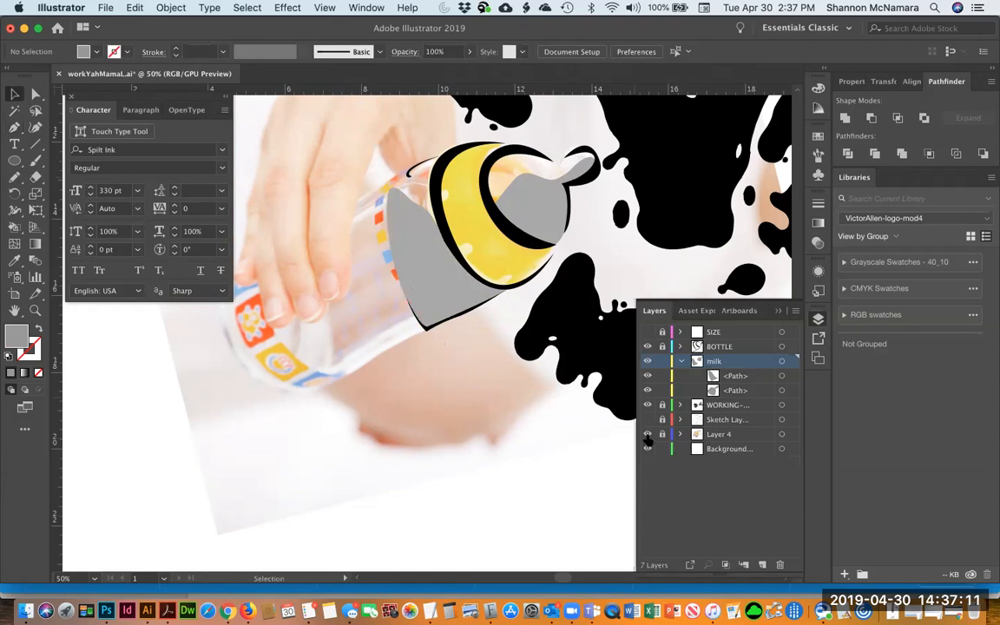
{"action": "left_click", "coordinate": [647, 434]}
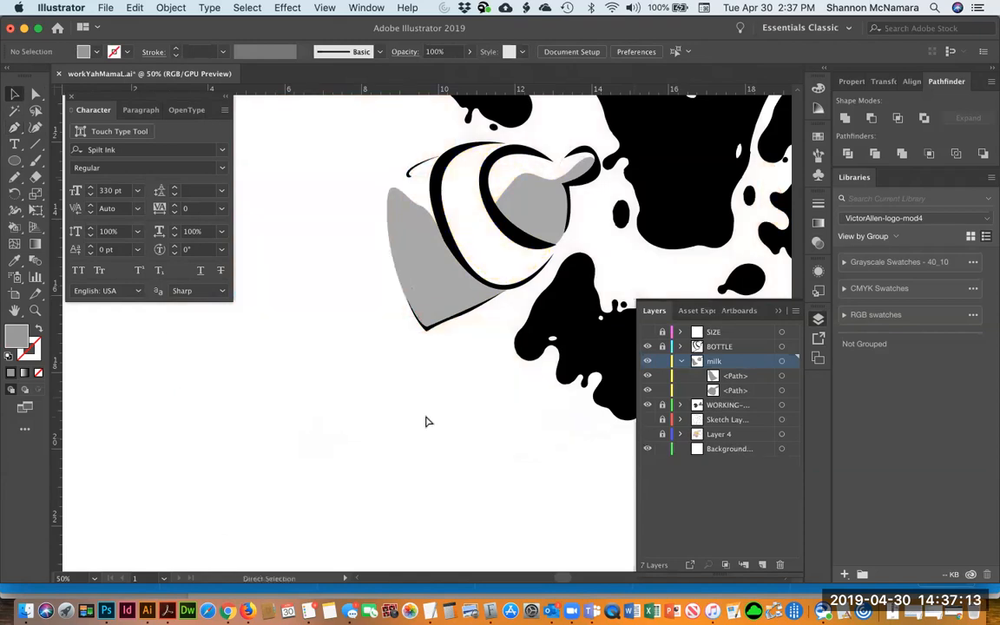
Select both milk shapes and change their fill color to black, 000000
{"action": "key", "text": "super+minus"}
{"action": "key", "text": "super+minus"}
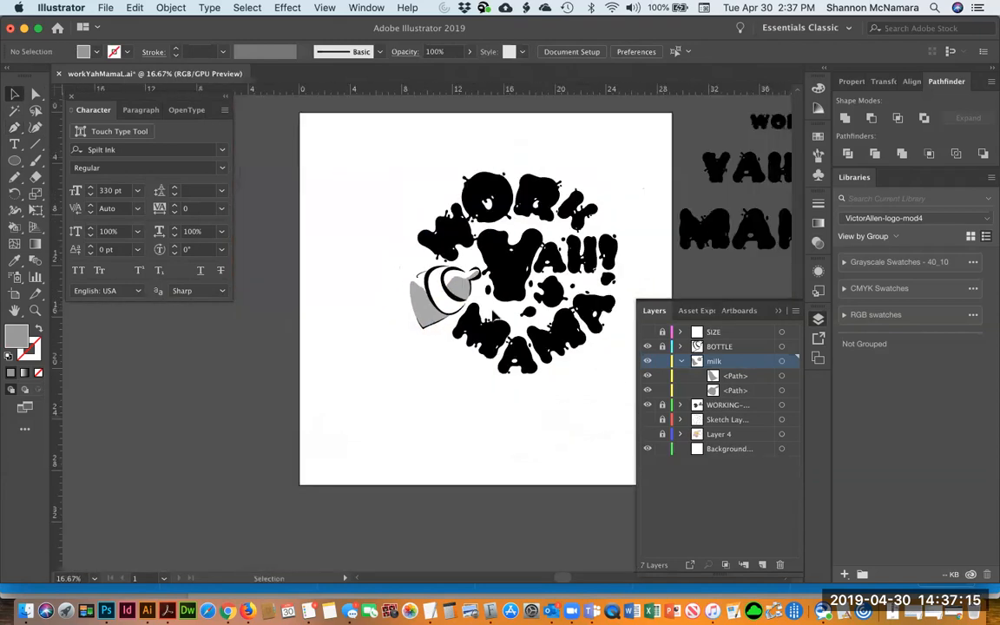
{"action": "scroll", "coordinate": [469, 371], "scroll_direction": "right", "scroll_amount": 5}
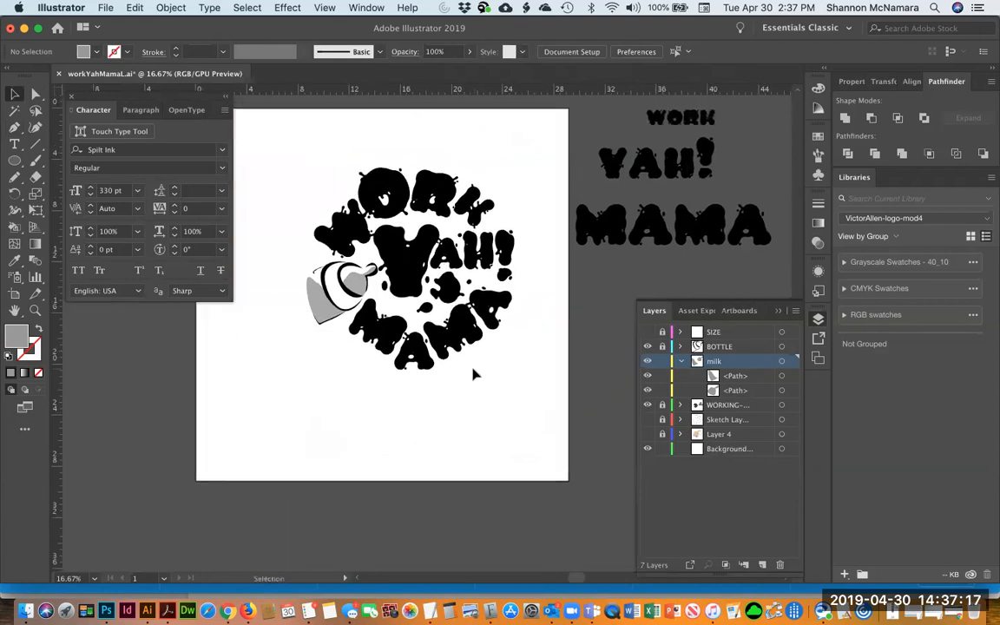
{"action": "key", "text": "z"}
{"action": "left_click_drag", "start_coordinate": [281, 167], "coordinate": [509, 371]}
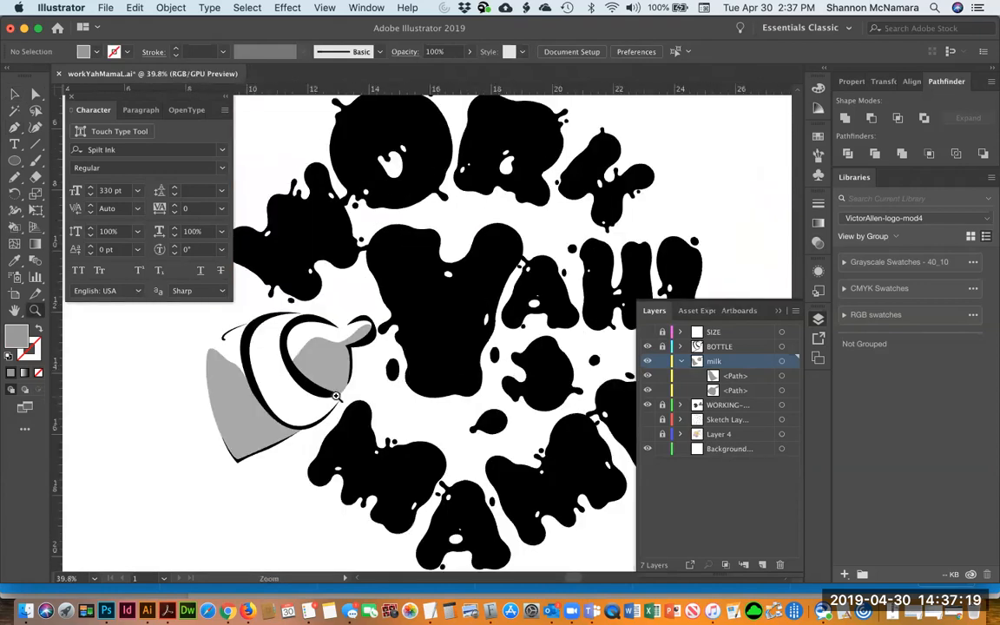
{"action": "key", "text": "v"}
{"action": "left_click", "coordinate": [325, 366]}
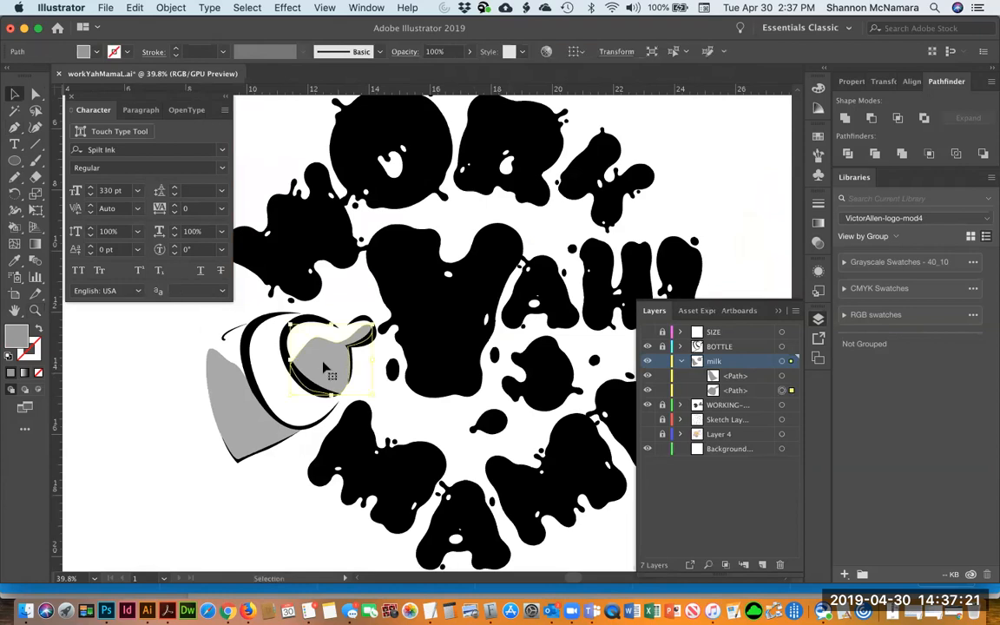
{"action": "left_click", "coordinate": [228, 386], "text": "shift"}
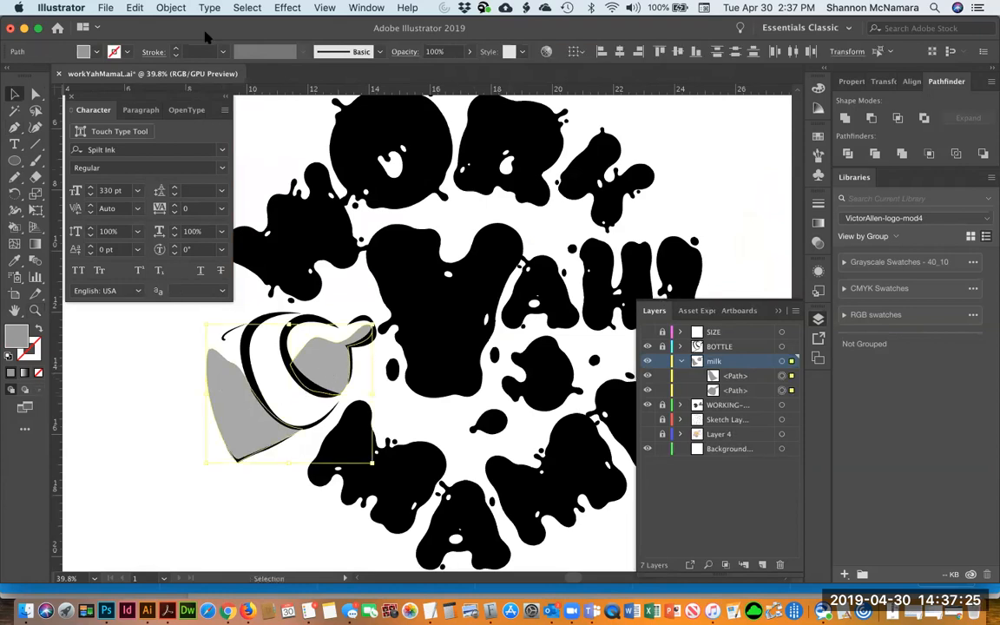
{"action": "double_click", "coordinate": [16, 337]}
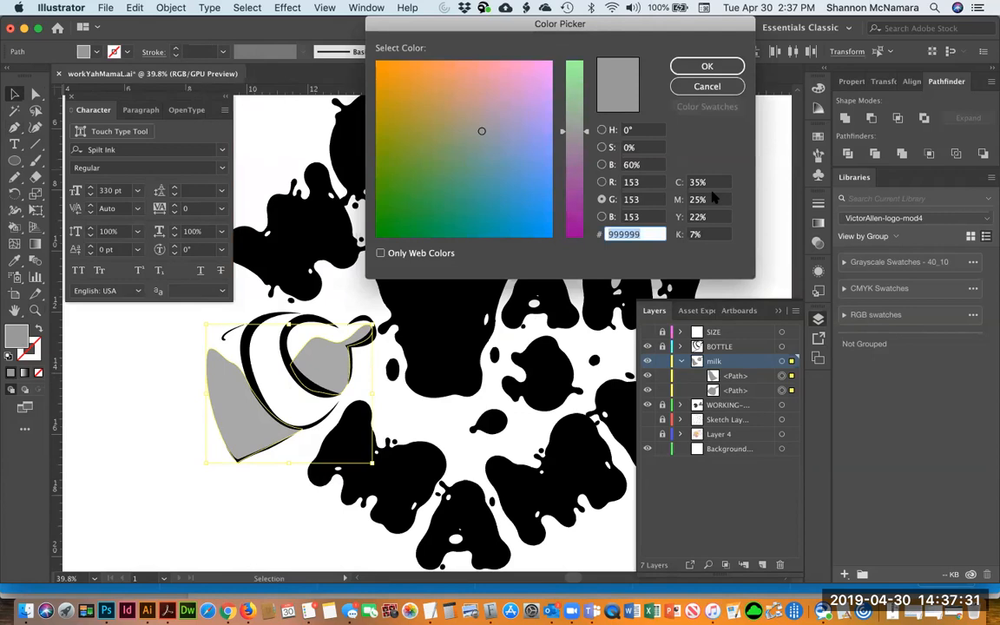
{"action": "type", "text": "000000"}
{"action": "key", "text": "Return"}
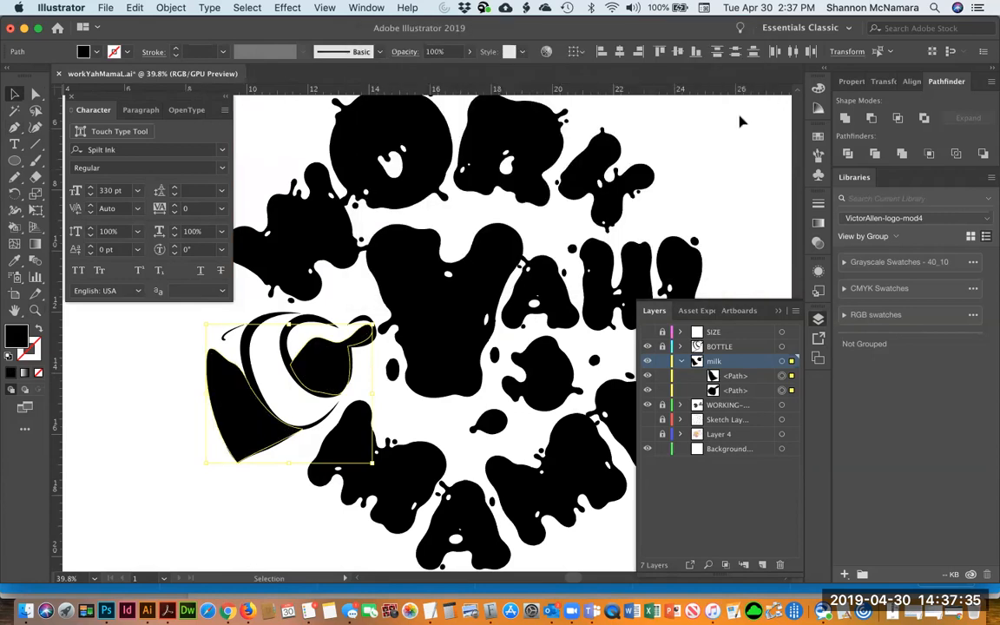
{"action": "left_click", "coordinate": [666, 109]}
Save the document
{"action": "left_click_drag", "start_coordinate": [377, 347], "coordinate": [287, 376]}
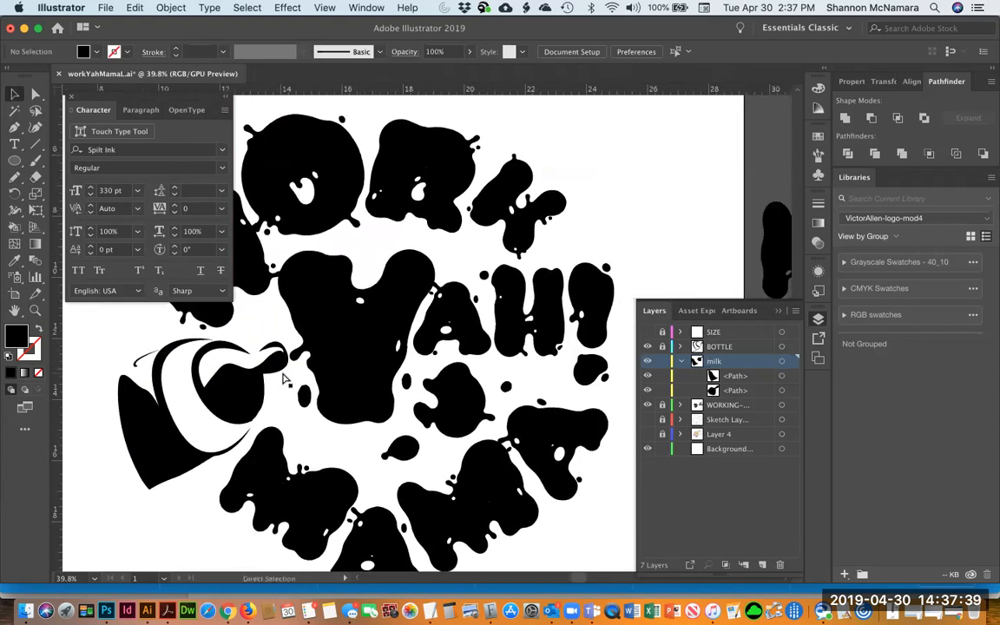
{"action": "key", "text": "super+minus"}
{"action": "key", "text": "super+minus"}
{"action": "key", "text": "super+minus"}
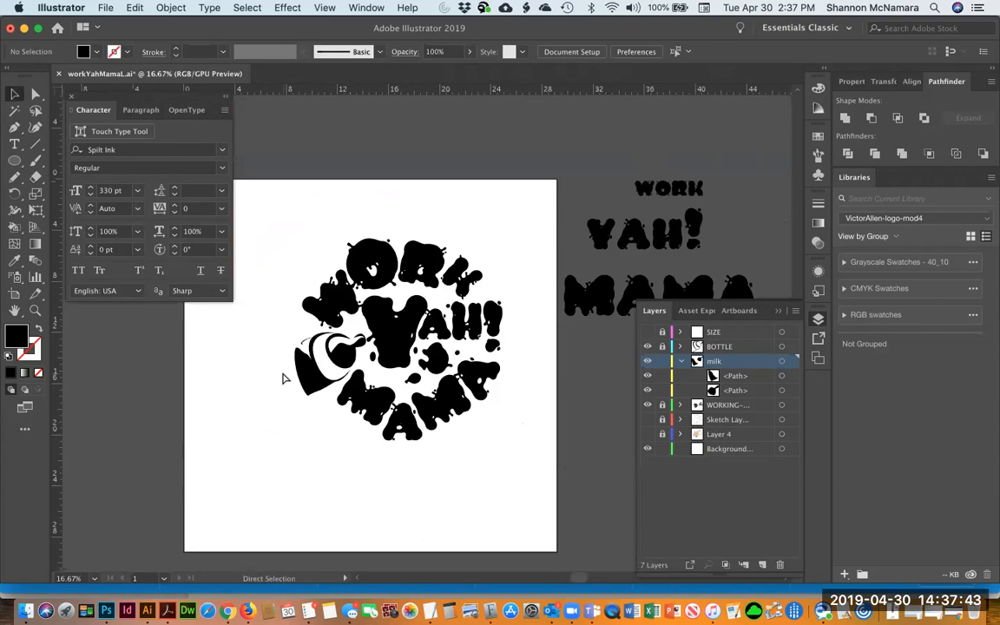
{"action": "key", "text": "super+s"}
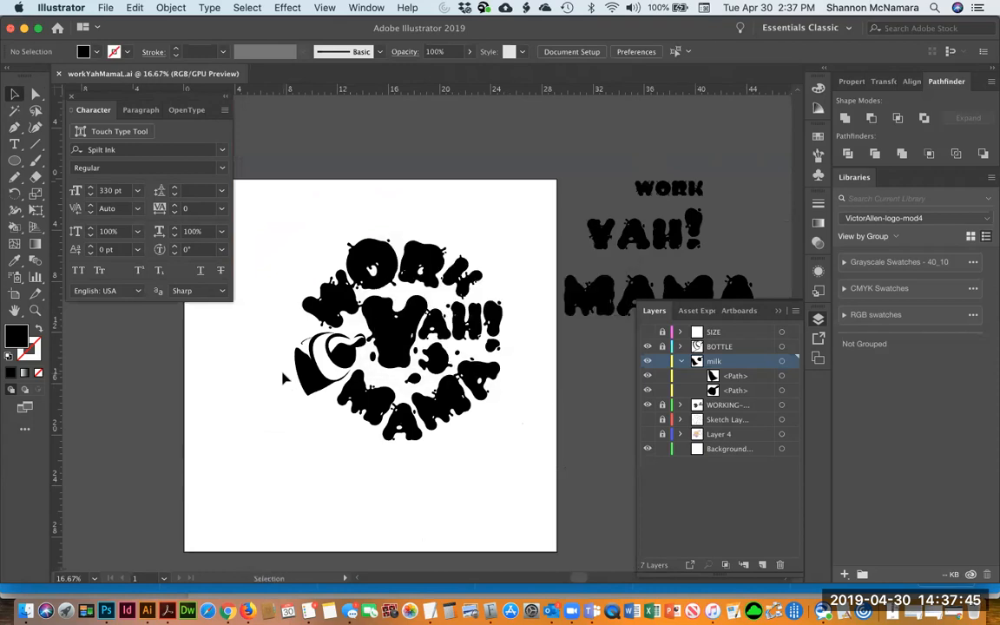
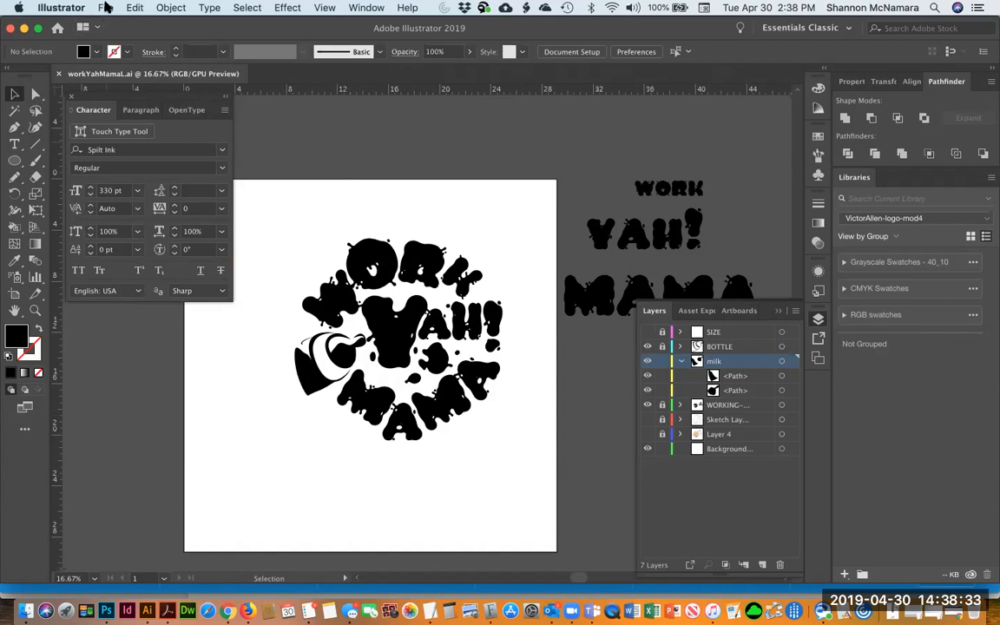
Save the document as a new copy named workYahMamaL2.ai with the default Illustrator options, and check the file in its folder
{"action": "left_click", "coordinate": [105, 7]}
{"action": "left_click", "coordinate": [132, 123]}
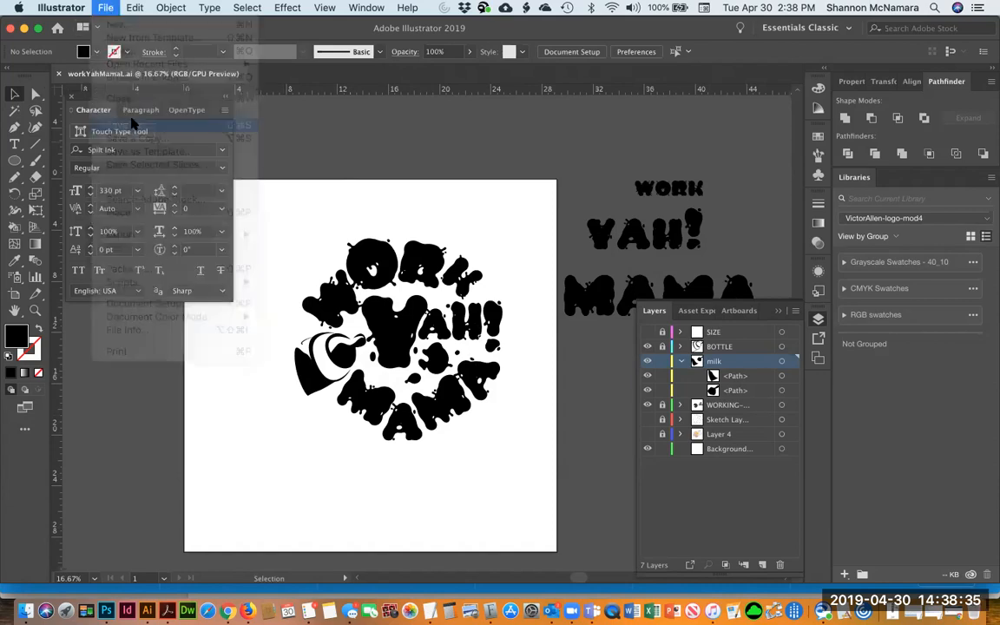
{"action": "key", "text": "Right"}
{"action": "type", "text": "2"}
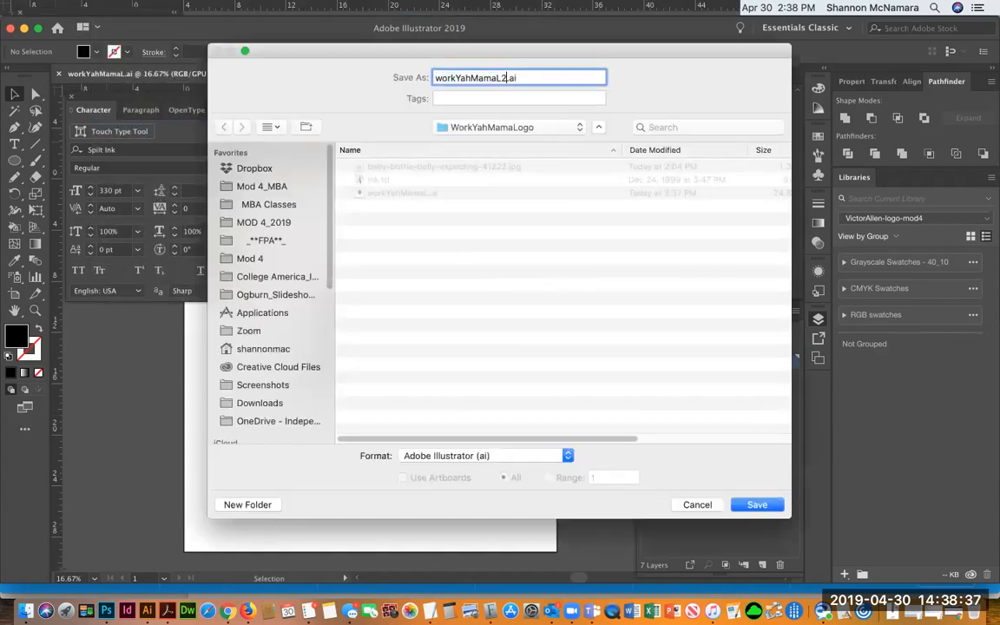
{"action": "key", "text": "Return"}
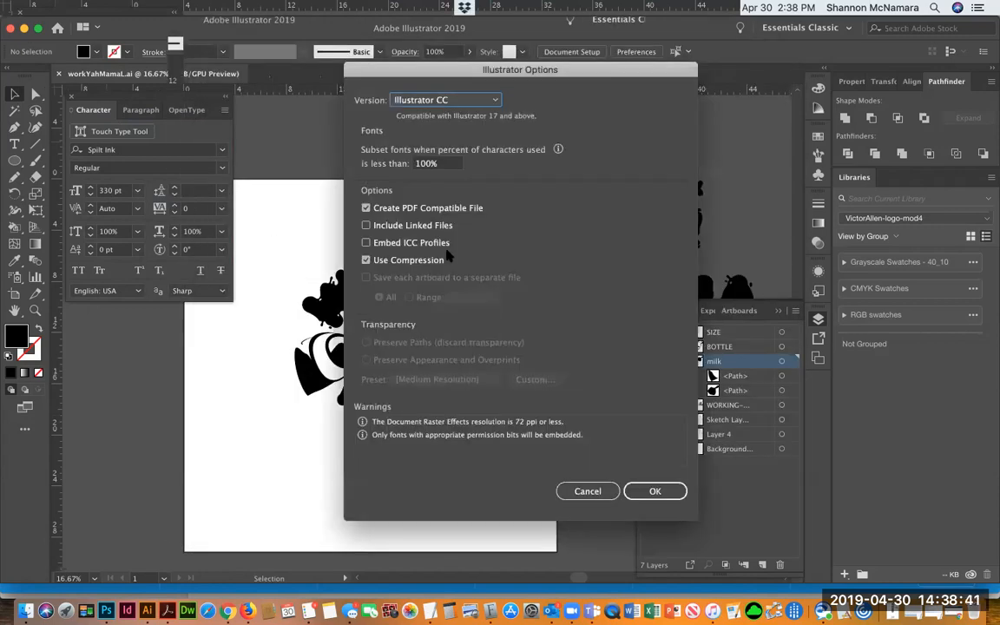
{"action": "key", "text": "Return"}
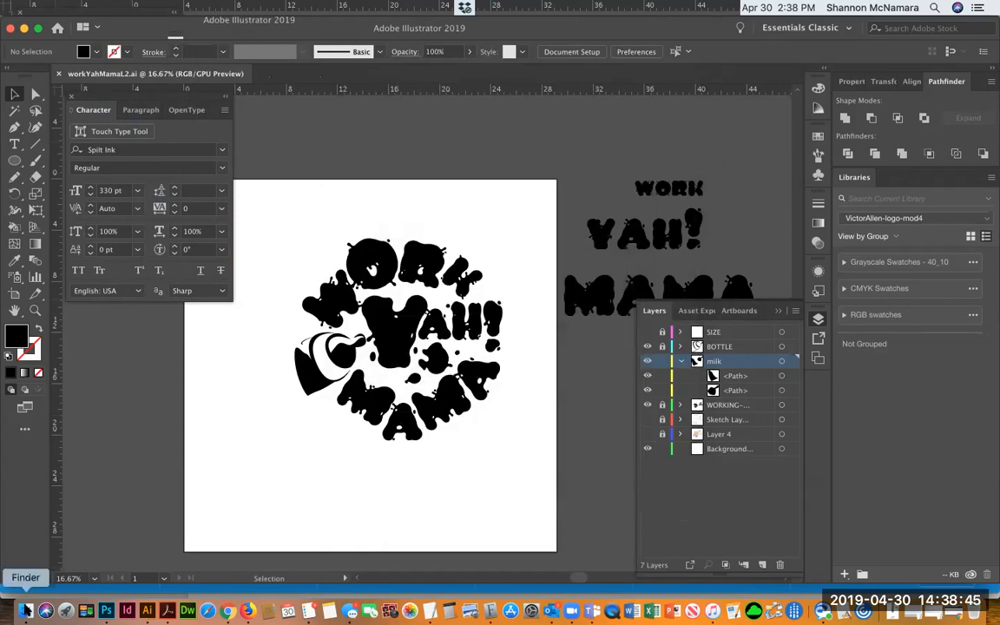
{"action": "key", "text": "super+Tab"}
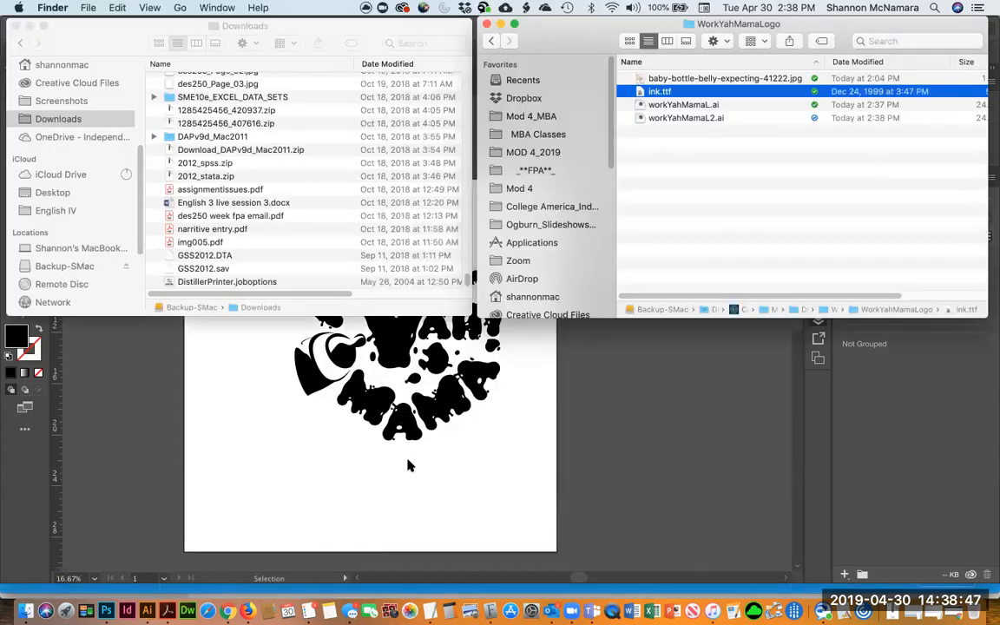
{"action": "key", "text": "super+Tab"}
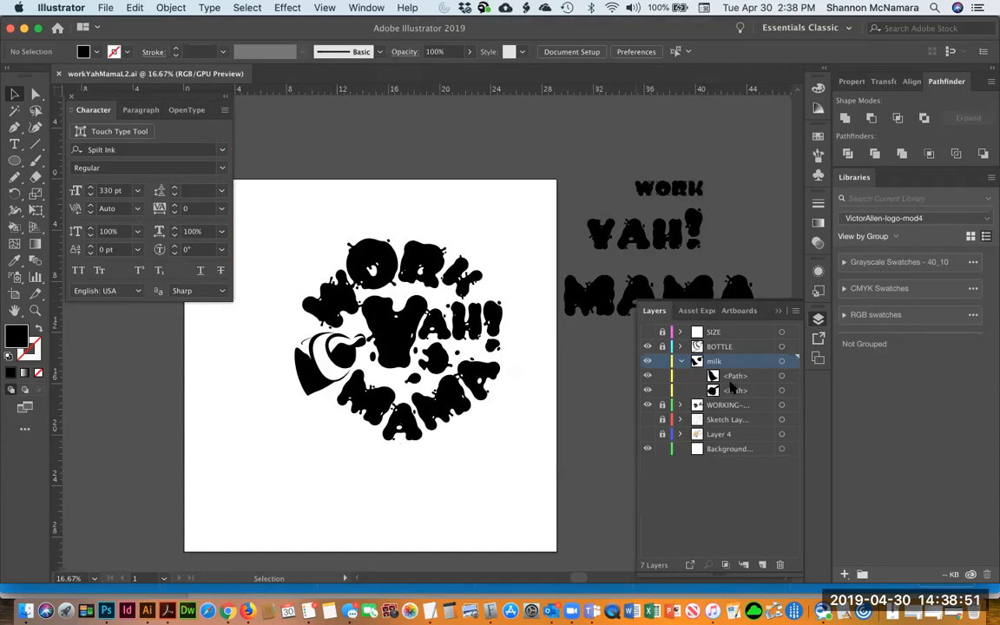
Show the SIZE layer, hide the BOTTLE and milk layers, and collapse the milk layer
{"action": "left_click", "coordinate": [648, 332]}
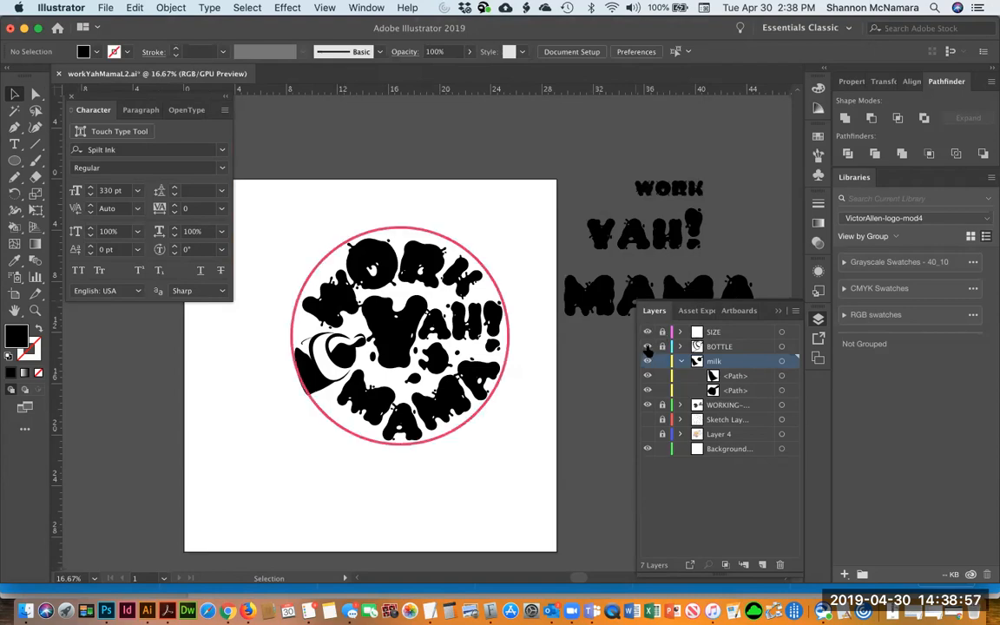
{"action": "left_click", "coordinate": [648, 347]}
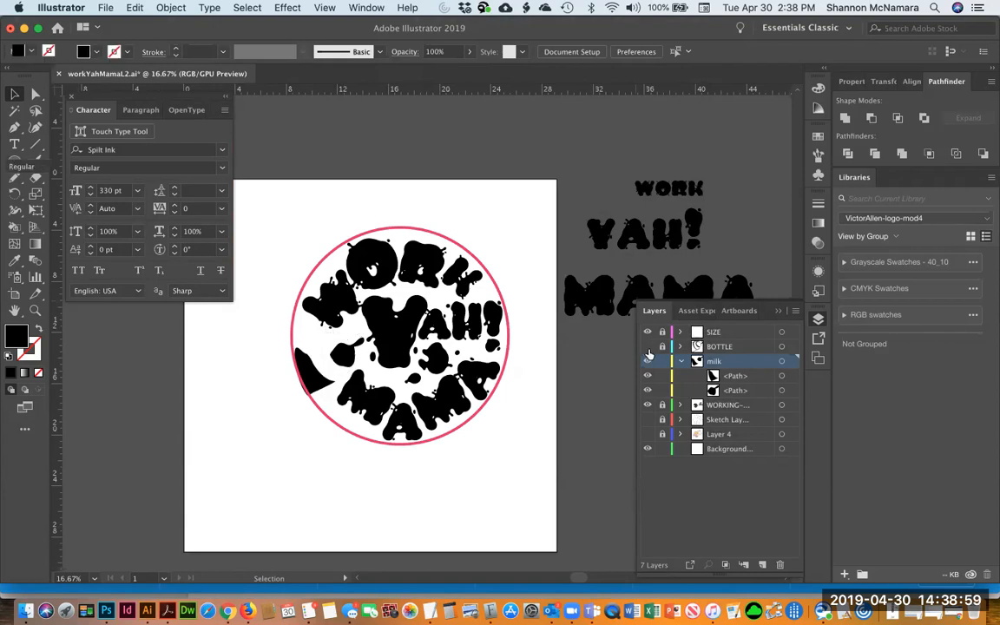
{"action": "left_click", "coordinate": [648, 362]}
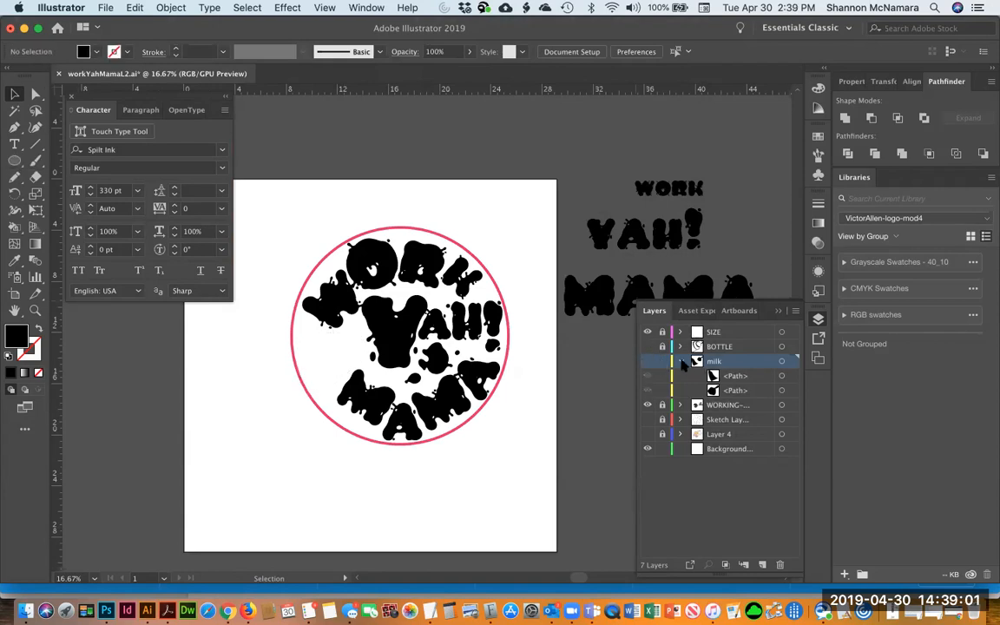
{"action": "left_click", "coordinate": [681, 361]}
{"action": "left_click", "coordinate": [647, 376]}
{"action": "left_click", "coordinate": [647, 376]}
{"action": "left_click", "coordinate": [663, 406]}
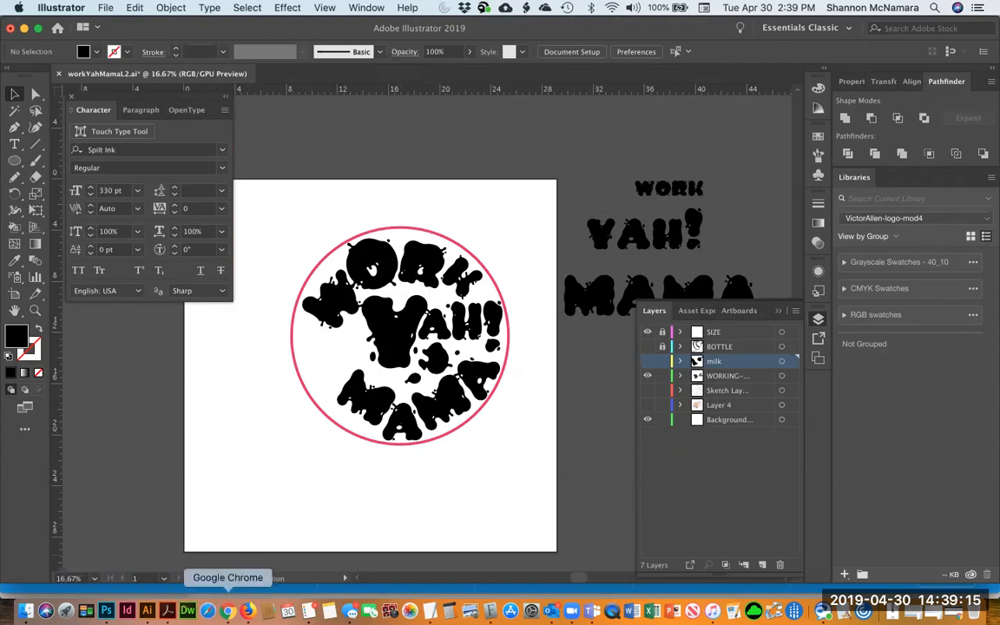
Switch to Chrome and search the Pexels photo site for baby with pacifier
{"action": "left_click", "coordinate": [228, 611]}
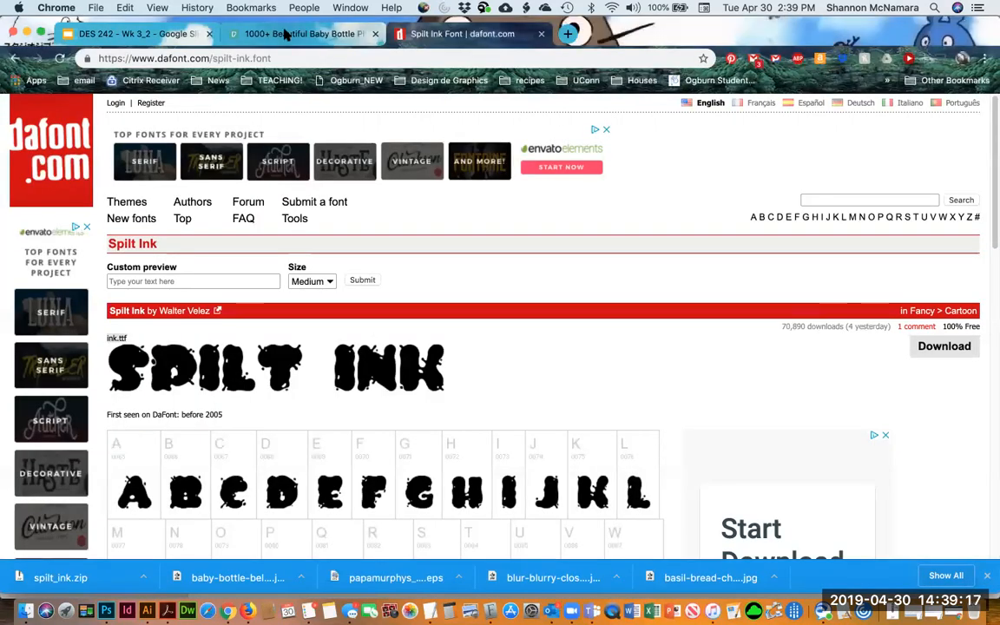
{"action": "left_click", "coordinate": [280, 33]}
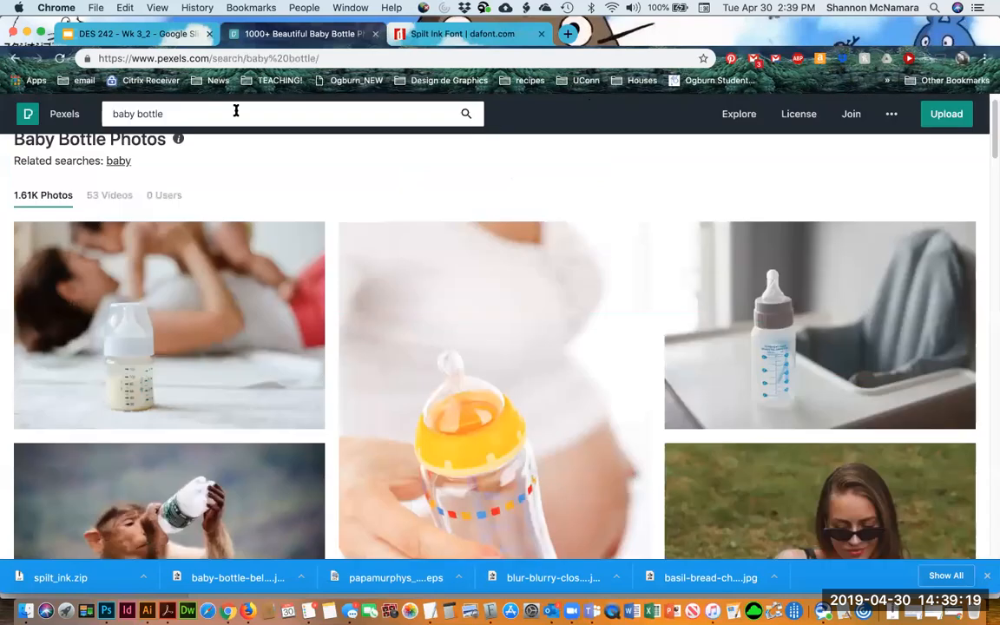
{"action": "left_click_drag", "start_coordinate": [206, 113], "coordinate": [138, 114]}
{"action": "type", "text": "with pacifier"}
{"action": "key", "text": "Return"}
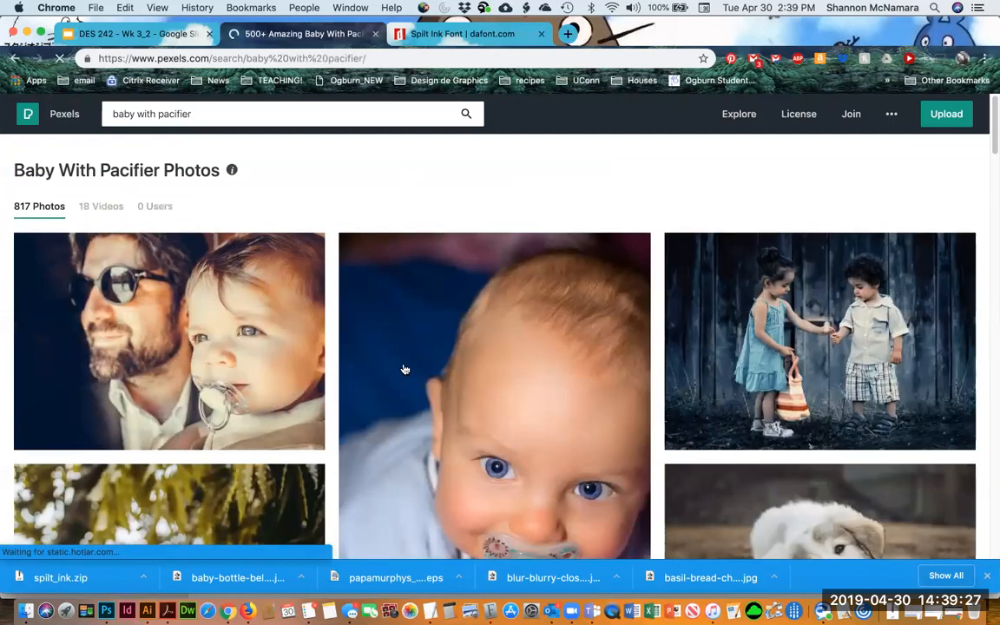
Browse the baby with pacifier photo results for a usable pacifier image
{"action": "scroll", "coordinate": [491, 370], "scroll_direction": "down", "scroll_amount": 10}
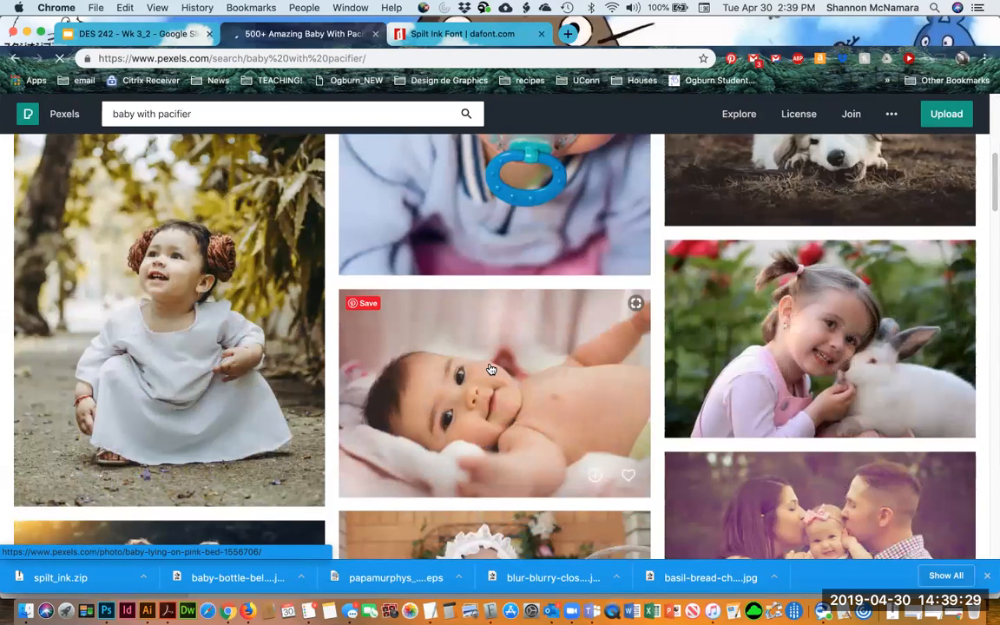
{"action": "scroll", "coordinate": [491, 370], "scroll_direction": "down", "scroll_amount": 2}
{"action": "scroll", "coordinate": [490, 370], "scroll_direction": "down", "scroll_amount": 6}
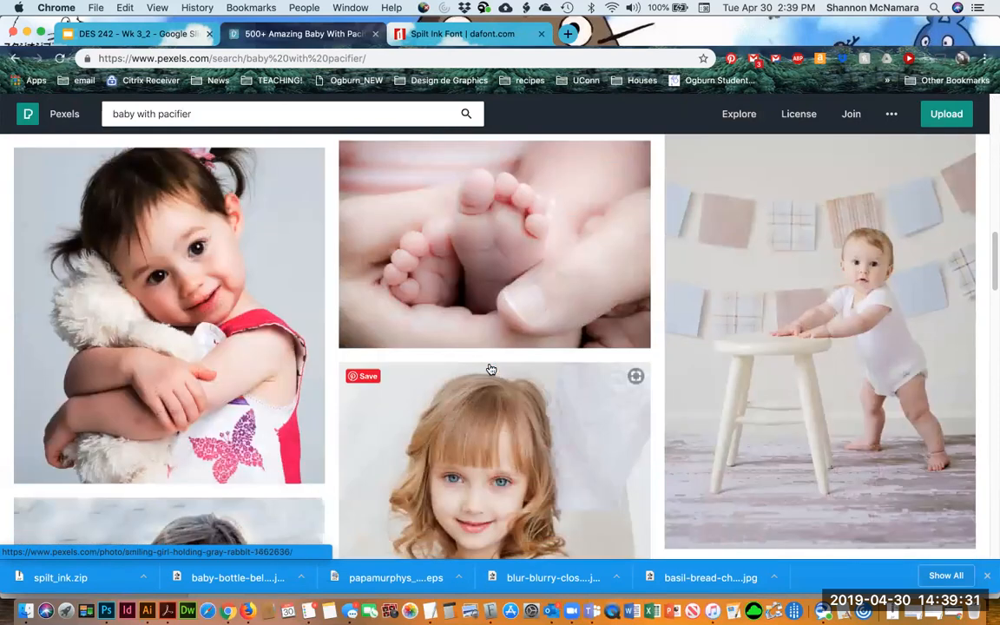
{"action": "scroll", "coordinate": [490, 370], "scroll_direction": "down", "scroll_amount": 8}
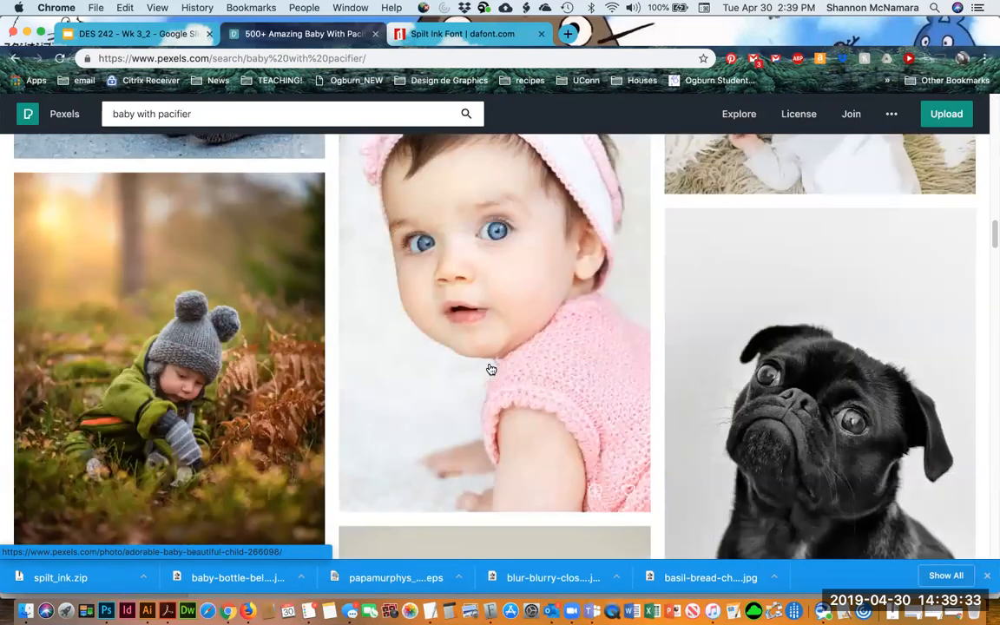
{"action": "scroll", "coordinate": [491, 370], "scroll_direction": "down", "scroll_amount": 8}
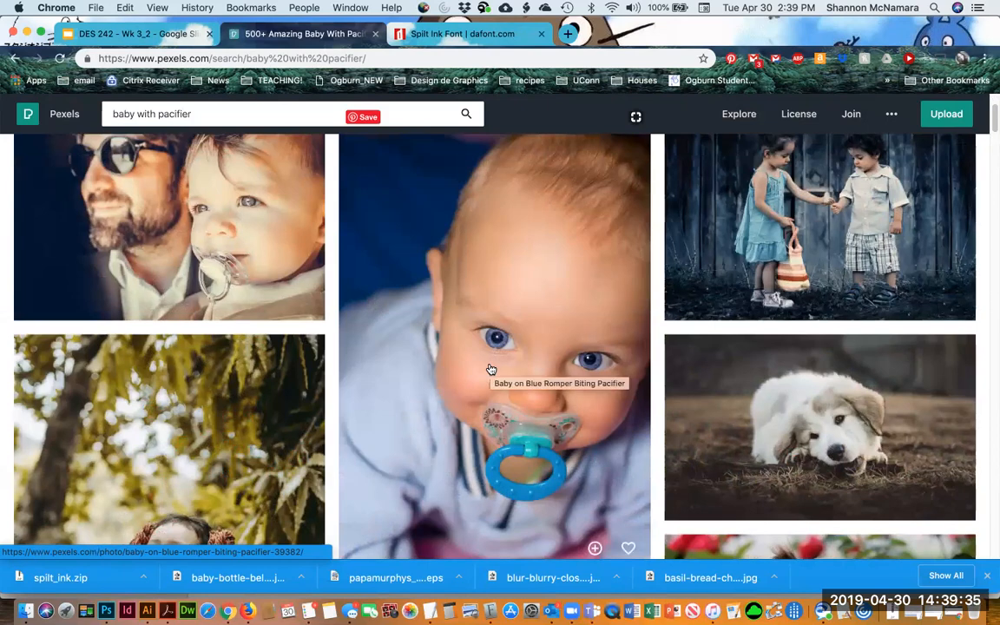
{"action": "scroll", "coordinate": [490, 370], "scroll_direction": "down", "scroll_amount": 8}
{"action": "scroll", "coordinate": [490, 370], "scroll_direction": "down", "scroll_amount": 12}
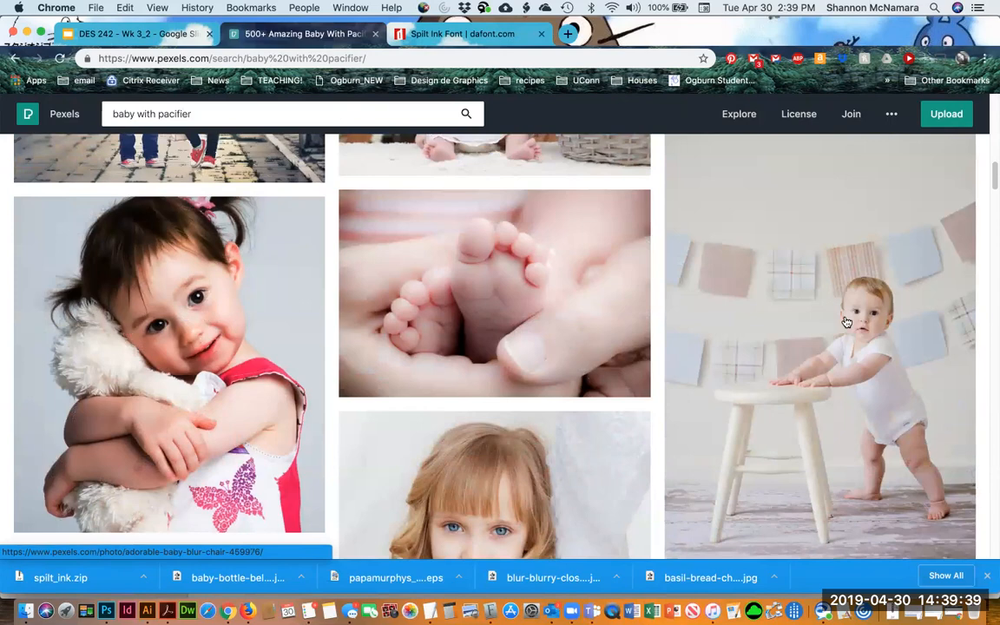
{"action": "scroll", "coordinate": [486, 442], "scroll_direction": "down", "scroll_amount": 8}
{"action": "scroll", "coordinate": [486, 443], "scroll_direction": "down", "scroll_amount": 20}
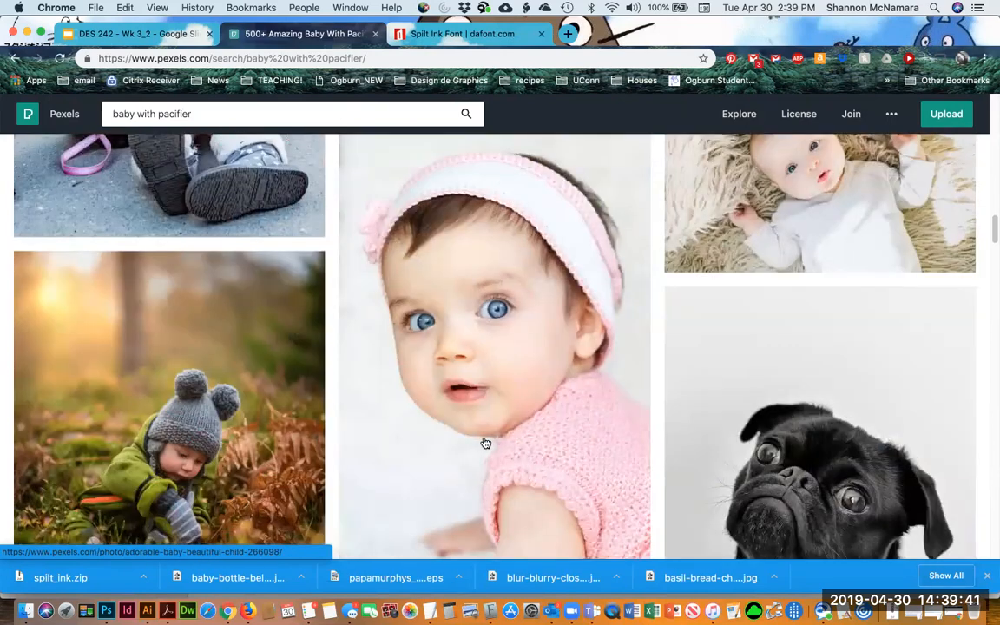
{"action": "scroll", "coordinate": [486, 443], "scroll_direction": "down", "scroll_amount": 9}
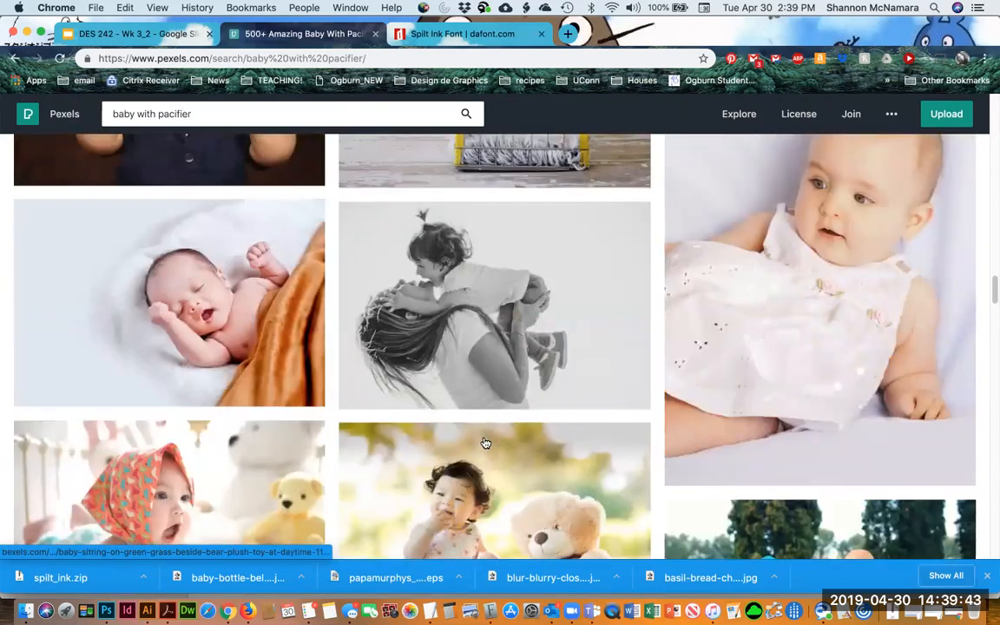
{"action": "scroll", "coordinate": [486, 443], "scroll_direction": "down", "scroll_amount": 20}
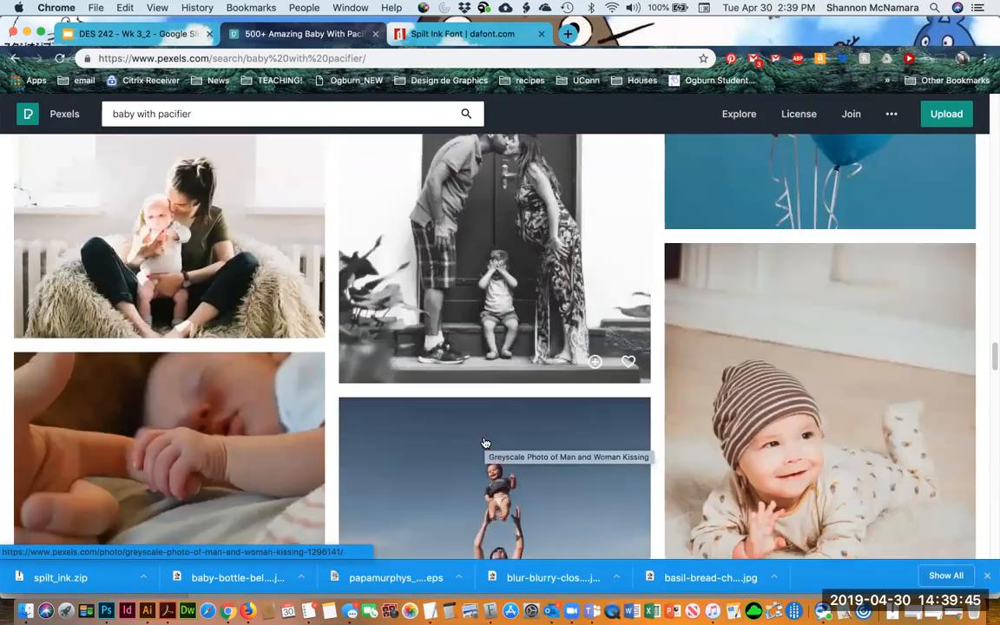
{"action": "scroll", "coordinate": [486, 443], "scroll_direction": "down", "scroll_amount": 6}
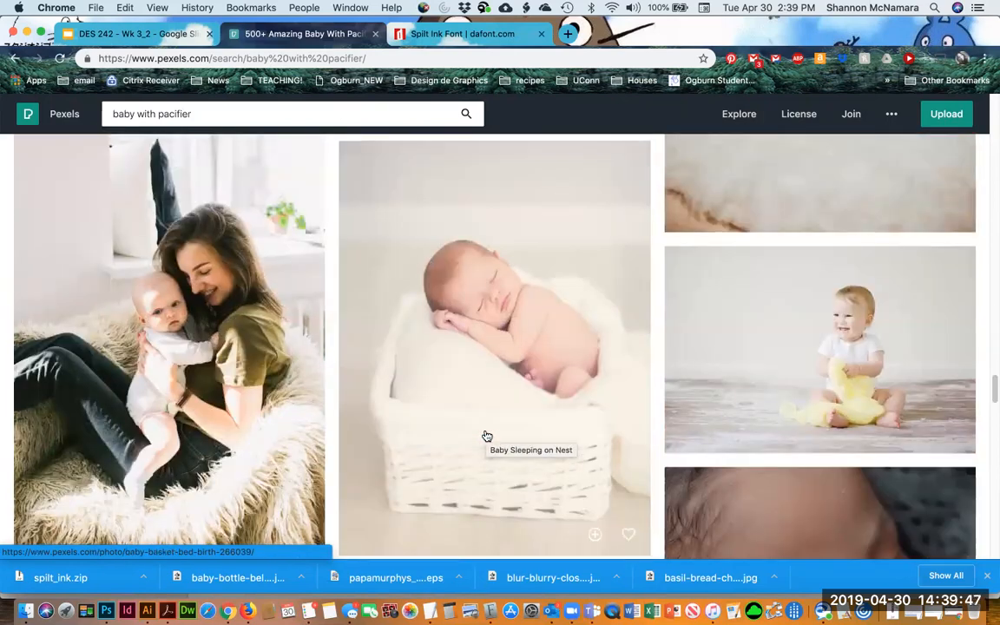
{"action": "scroll", "coordinate": [486, 436], "scroll_direction": "down", "scroll_amount": 15}
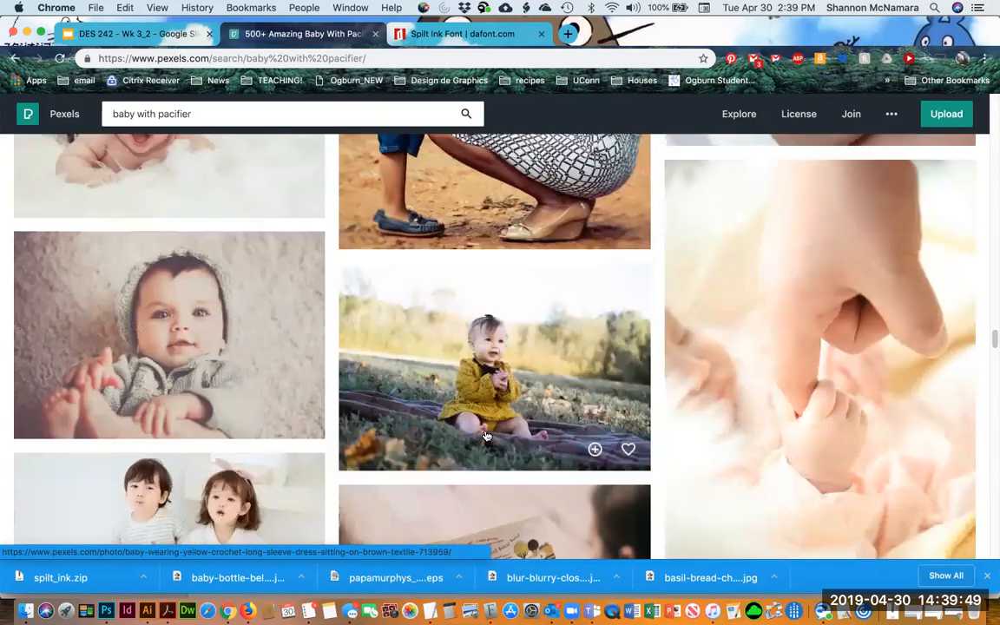
{"action": "scroll", "coordinate": [486, 436], "scroll_direction": "down", "scroll_amount": 20}
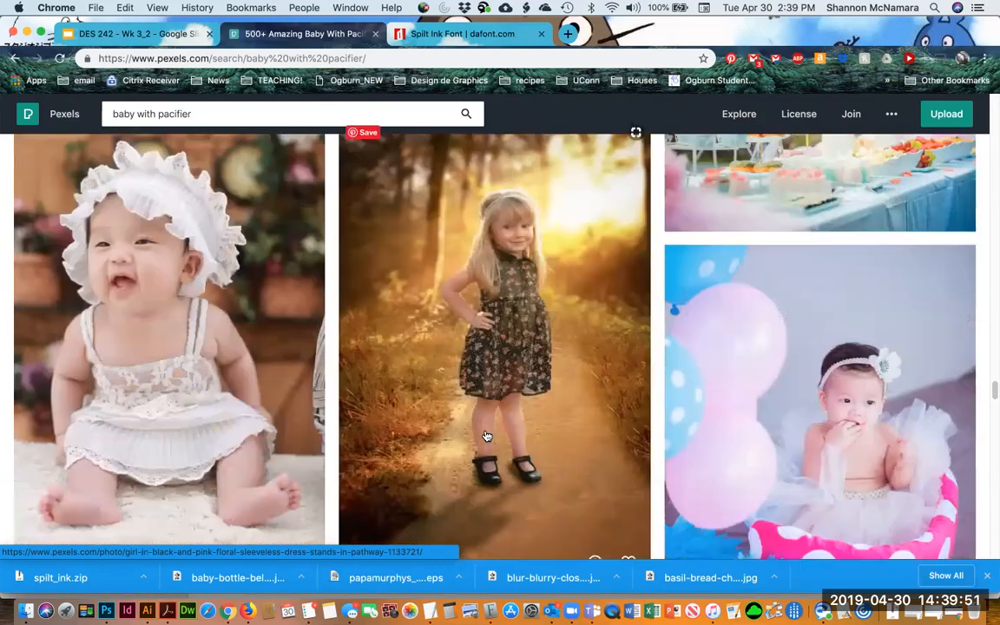
{"action": "scroll", "coordinate": [488, 431], "scroll_direction": "down", "scroll_amount": 10}
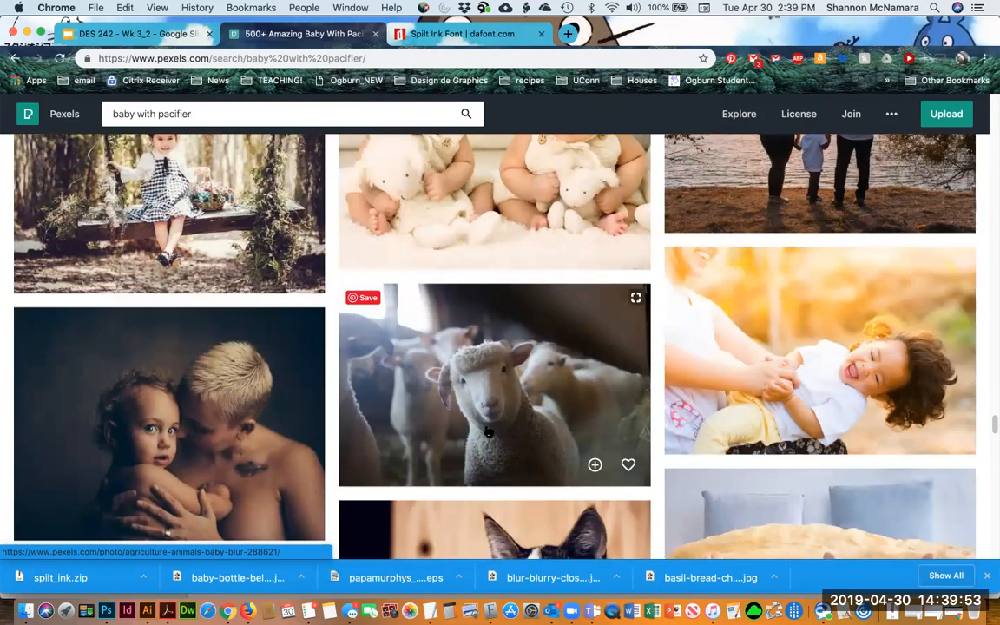
{"action": "scroll", "coordinate": [488, 431], "scroll_direction": "down", "scroll_amount": 10}
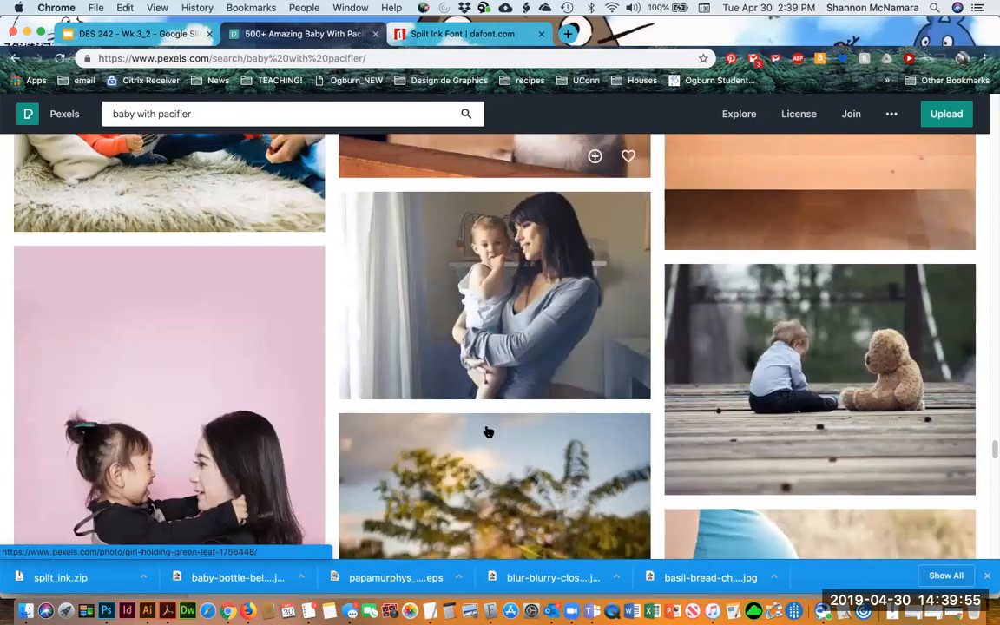
Search Pexels for pacifier and scroll through the photo results
{"action": "triple_click", "coordinate": [201, 114]}
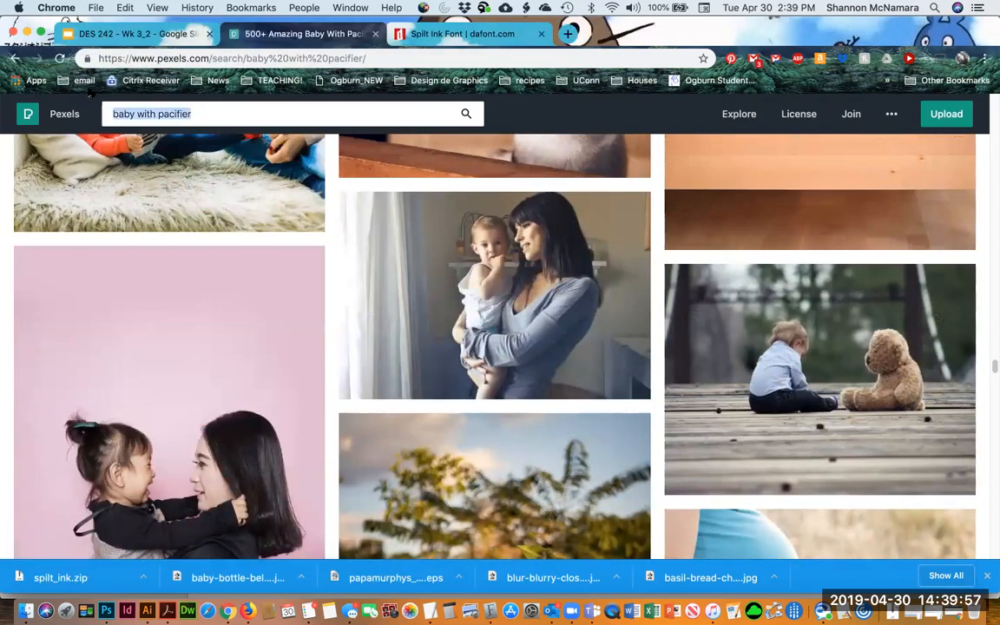
{"action": "type", "text": "pacifier"}
{"action": "key", "text": "Return"}
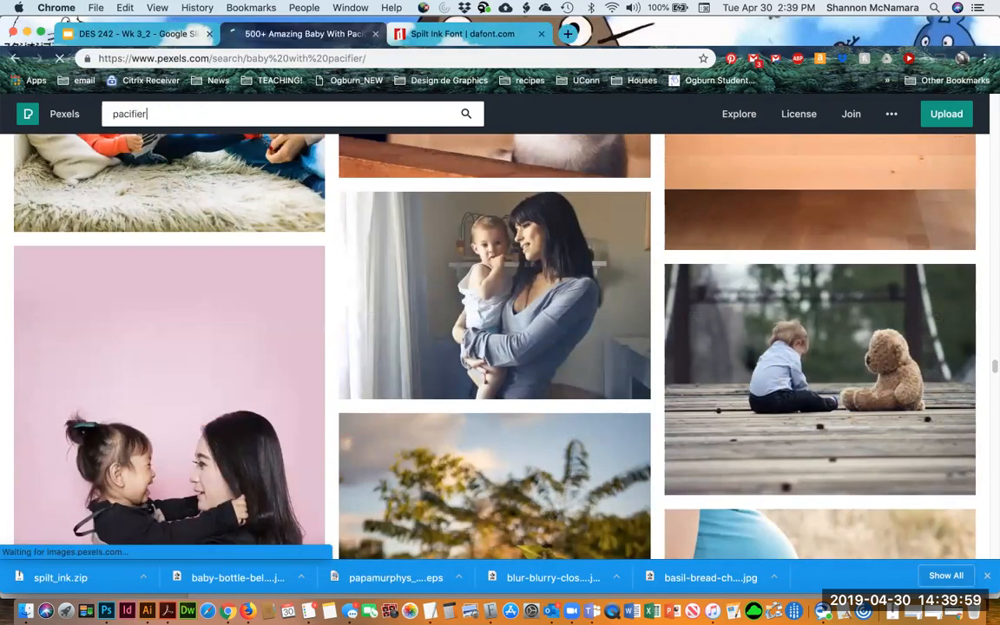
{"action": "scroll", "coordinate": [411, 334], "scroll_direction": "down", "scroll_amount": 5}
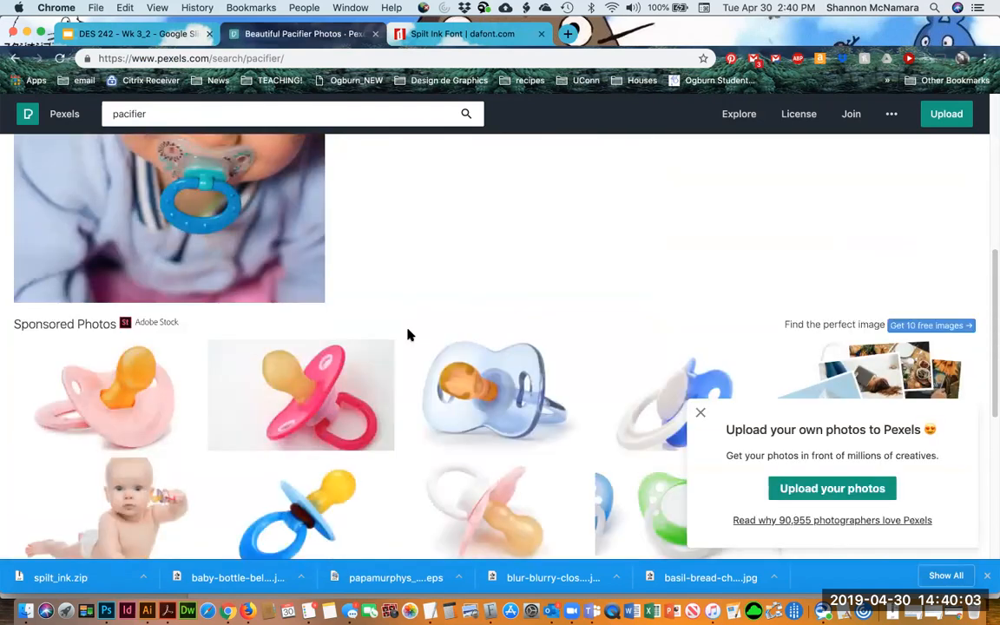
{"action": "scroll", "coordinate": [411, 334], "scroll_direction": "down", "scroll_amount": 3}
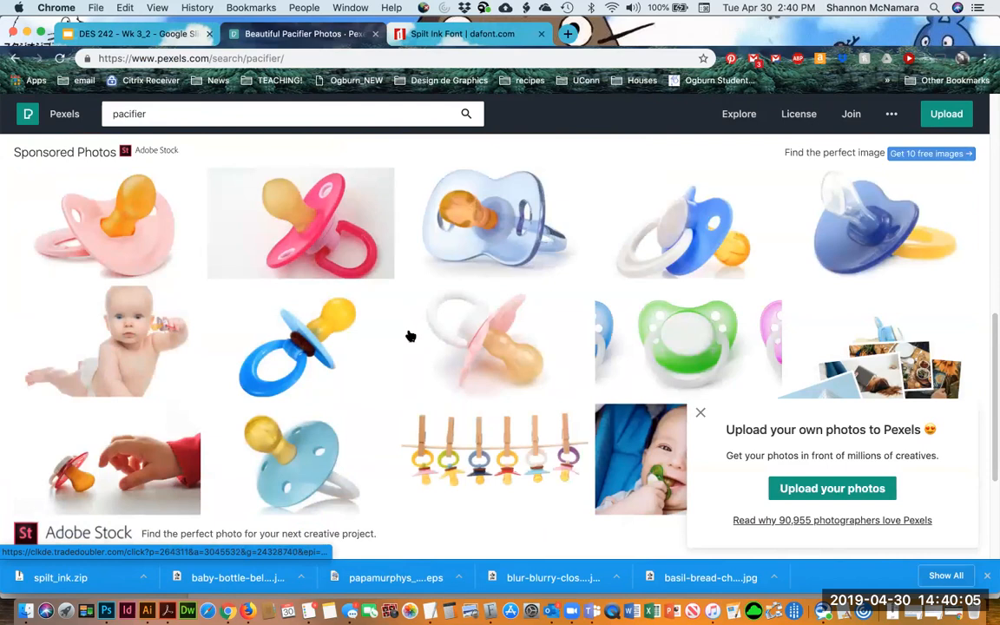
Open a sponsored pacifier image on Adobe Stock and capture a screenshot of the blue pacifier preview
{"action": "left_click", "coordinate": [685, 334]}
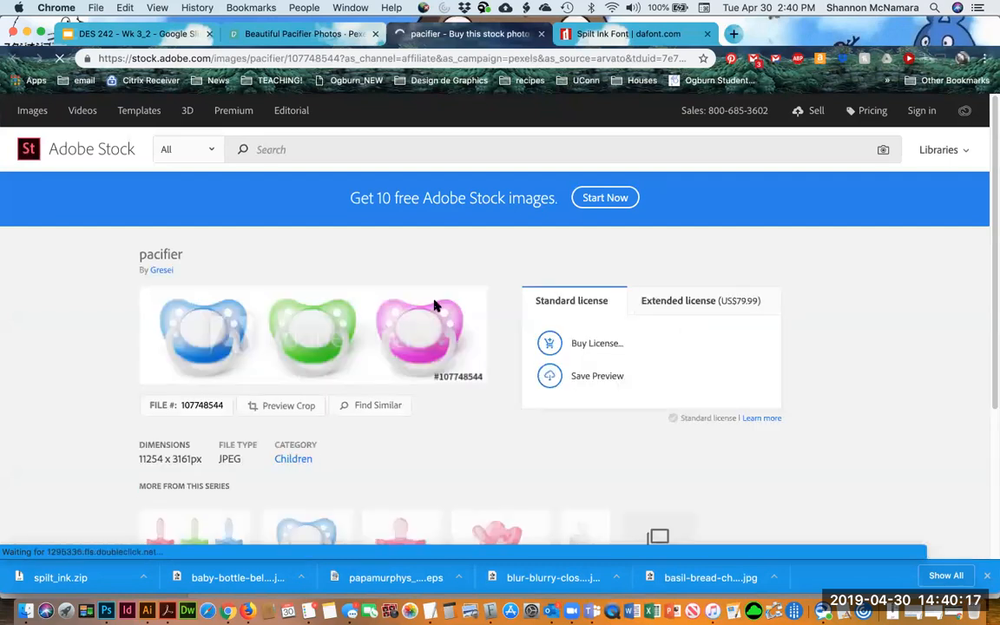
{"action": "scroll", "coordinate": [516, 440], "scroll_direction": "down", "scroll_amount": 2}
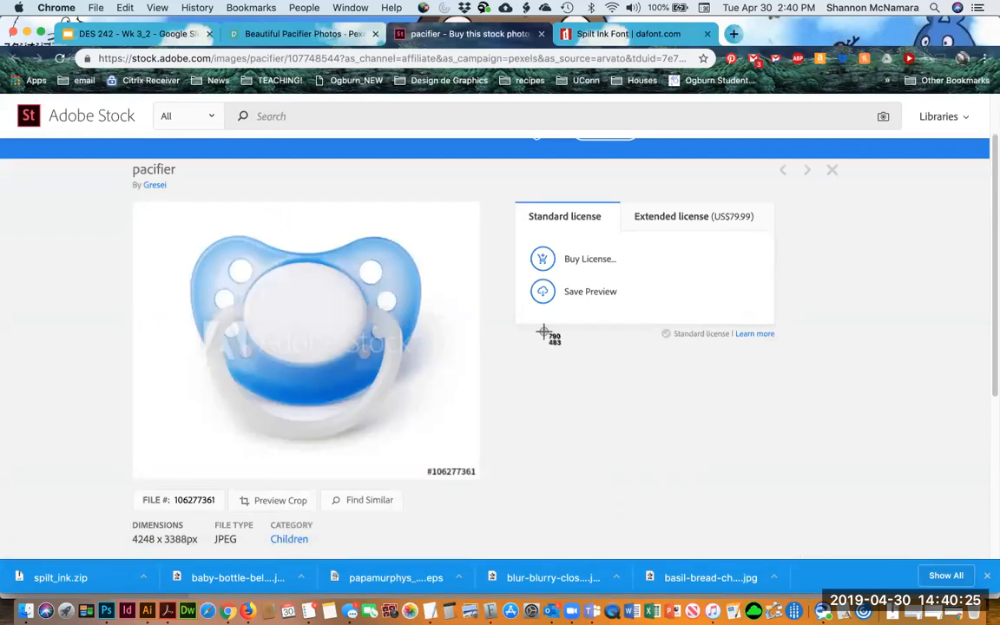
{"action": "left_click_drag", "start_coordinate": [169, 217], "coordinate": [442, 461]}
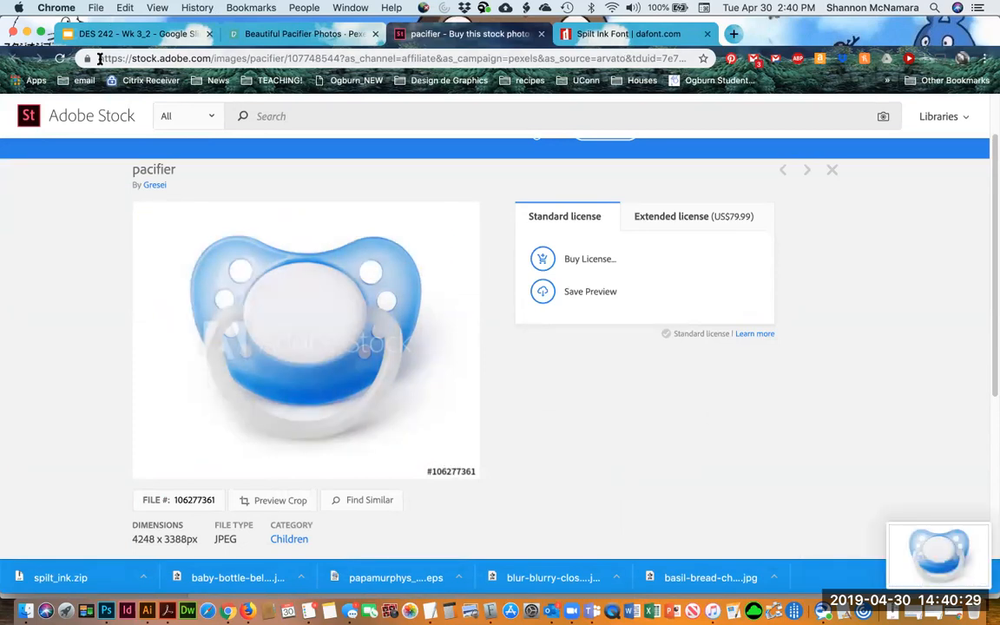
Return to the Pexels tab and search its photos for baby
{"action": "left_click", "coordinate": [319, 35]}
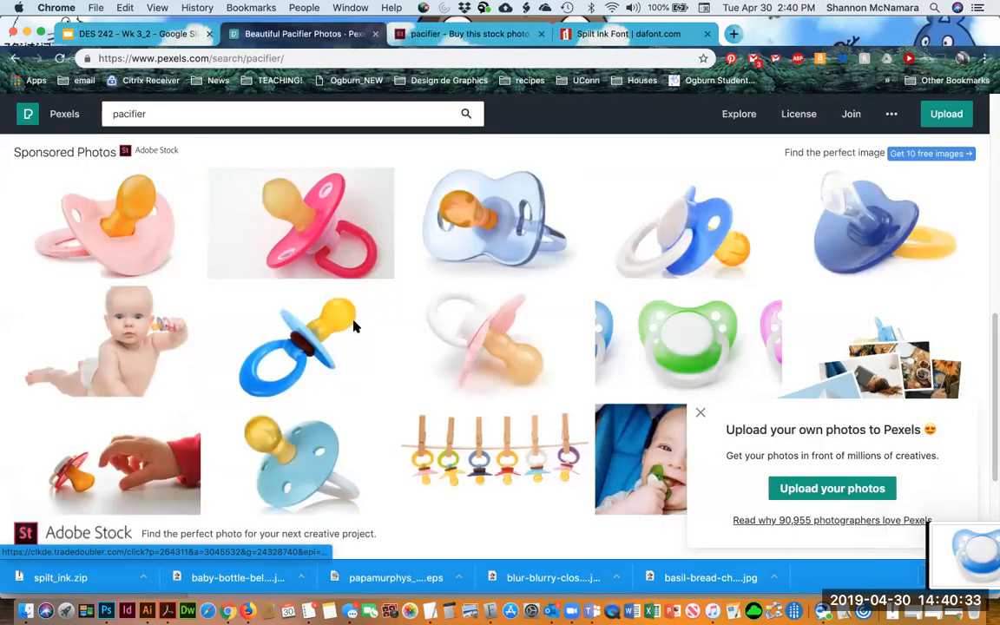
{"action": "scroll", "coordinate": [352, 330], "scroll_direction": "up", "scroll_amount": 5}
{"action": "double_click", "coordinate": [128, 113]}
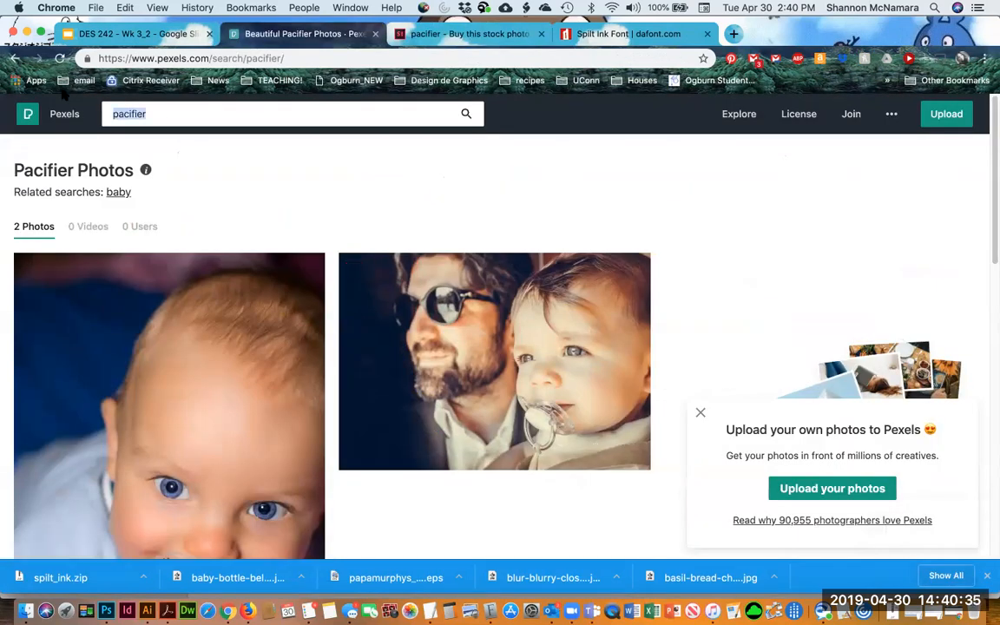
{"action": "type", "text": "baby"}
{"action": "key", "text": "Return"}
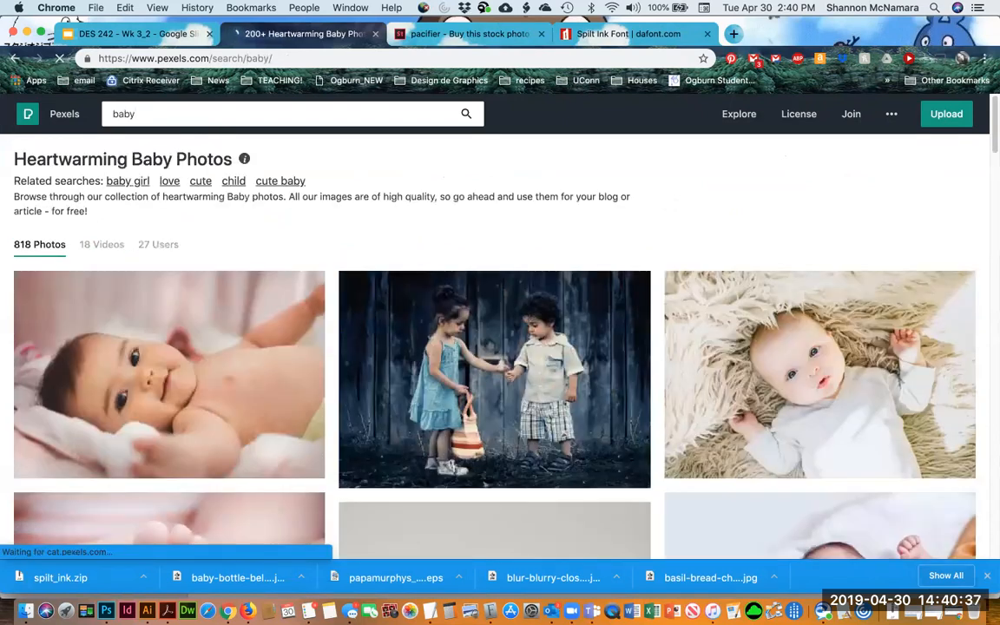
Browse the baby photo results for a usable reference image
{"action": "scroll", "coordinate": [513, 417], "scroll_direction": "down", "scroll_amount": 3}
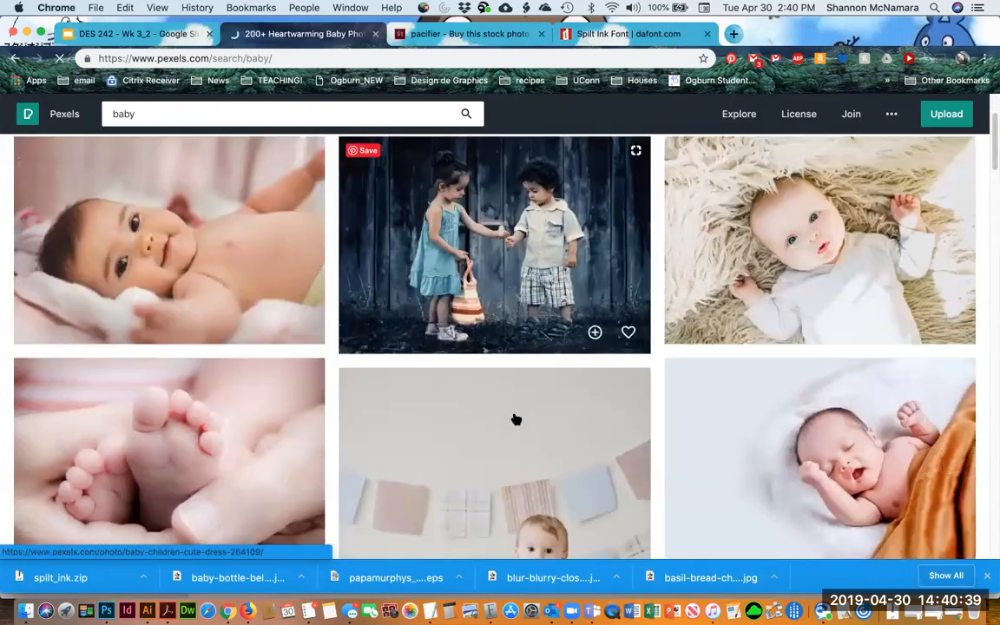
{"action": "scroll", "coordinate": [515, 420], "scroll_direction": "down", "scroll_amount": 5}
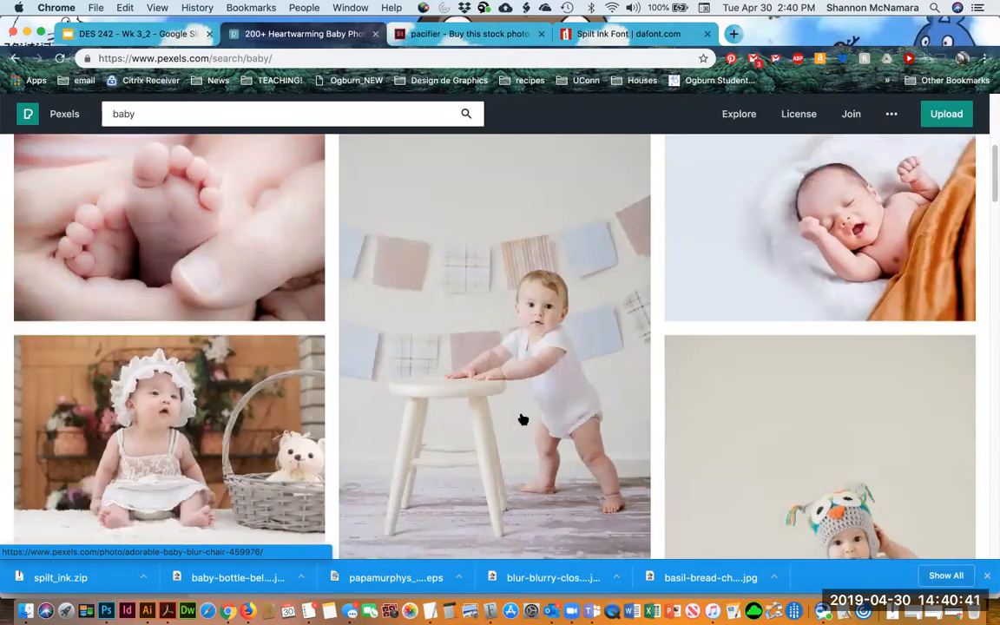
{"action": "scroll", "coordinate": [524, 420], "scroll_direction": "down", "scroll_amount": 5}
{"action": "scroll", "coordinate": [524, 421], "scroll_direction": "up", "scroll_amount": 4}
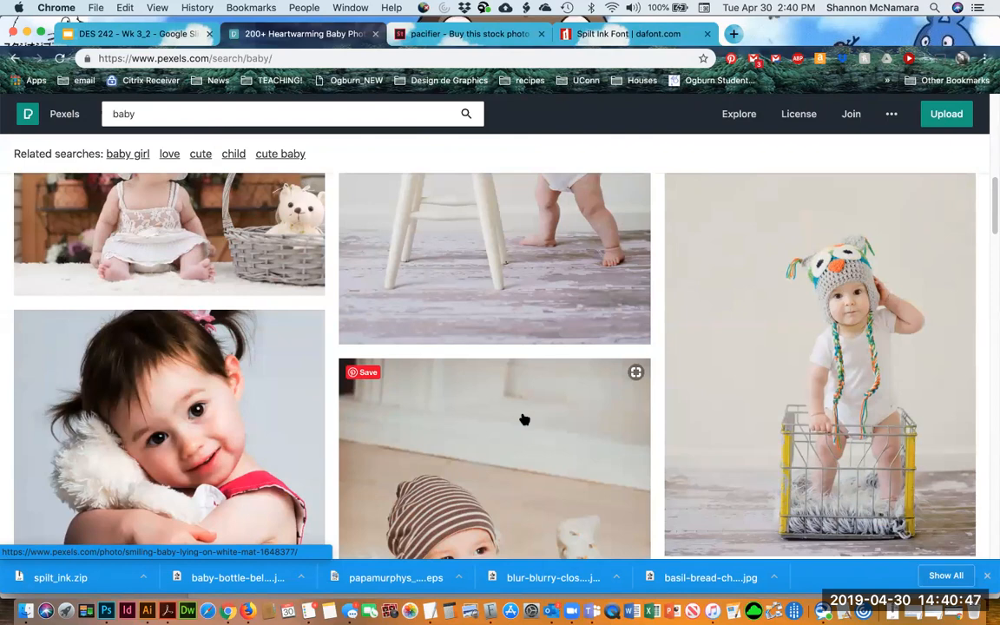
{"action": "scroll", "coordinate": [525, 420], "scroll_direction": "down", "scroll_amount": 5}
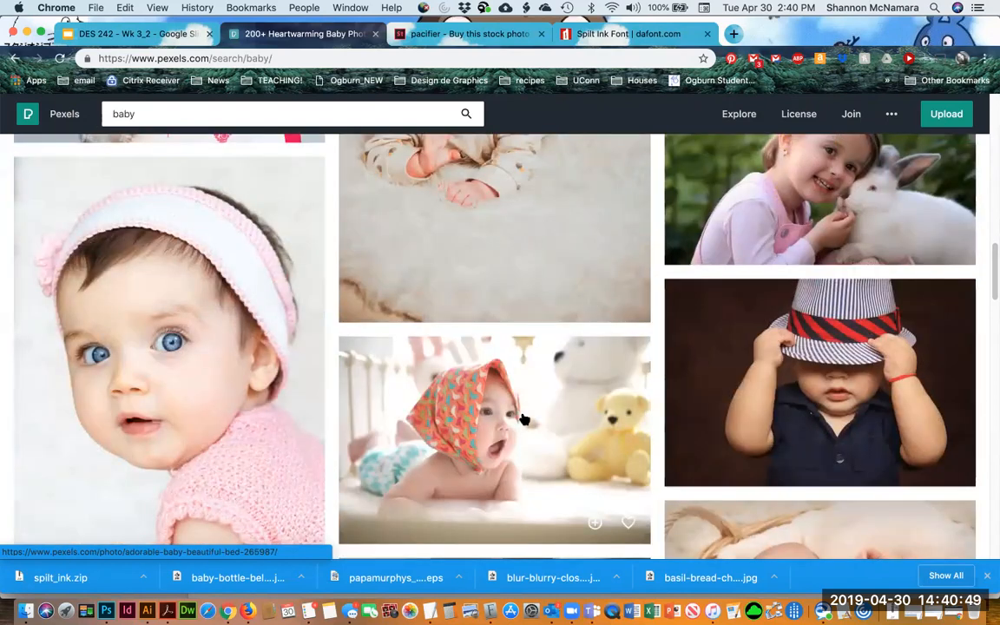
{"action": "scroll", "coordinate": [524, 420], "scroll_direction": "down", "scroll_amount": 6}
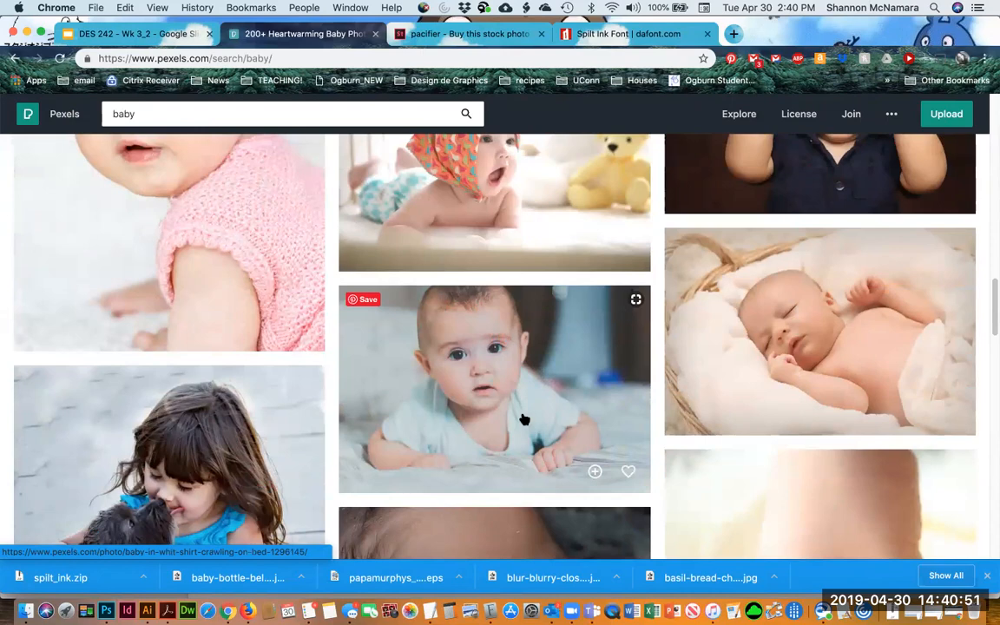
{"action": "scroll", "coordinate": [524, 420], "scroll_direction": "down", "scroll_amount": 4}
{"action": "scroll", "coordinate": [524, 420], "scroll_direction": "up", "scroll_amount": 15}
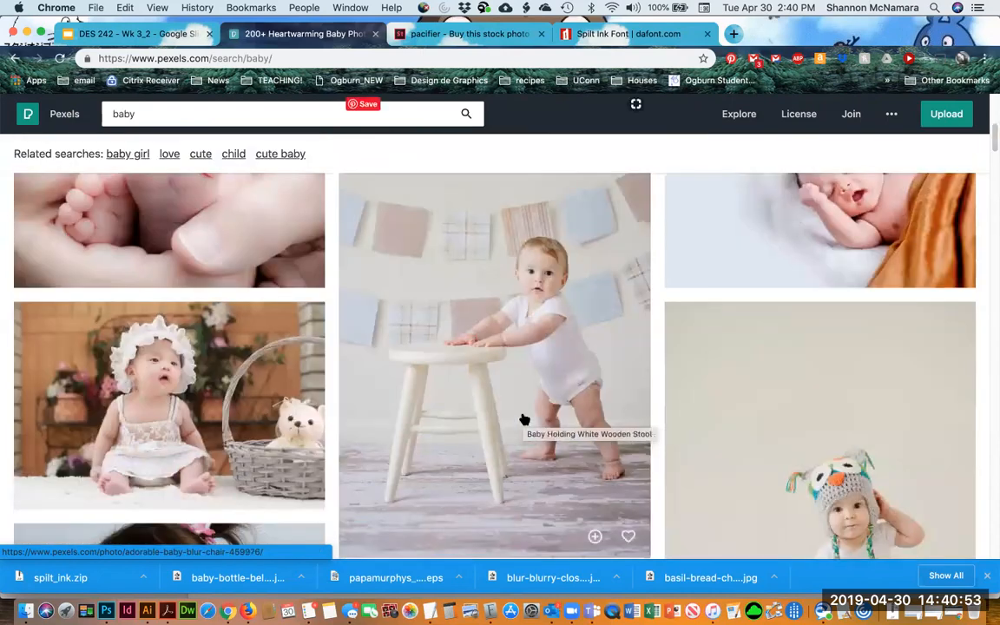
{"action": "scroll", "coordinate": [525, 420], "scroll_direction": "up", "scroll_amount": 5}
{"action": "scroll", "coordinate": [524, 420], "scroll_direction": "down", "scroll_amount": 5}
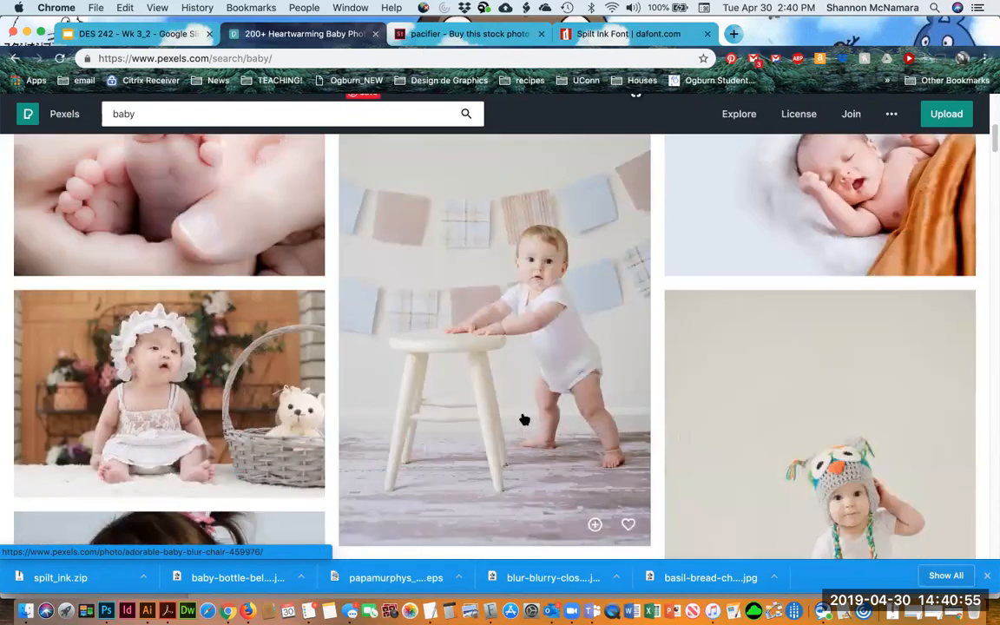
{"action": "scroll", "coordinate": [524, 420], "scroll_direction": "down", "scroll_amount": 5}
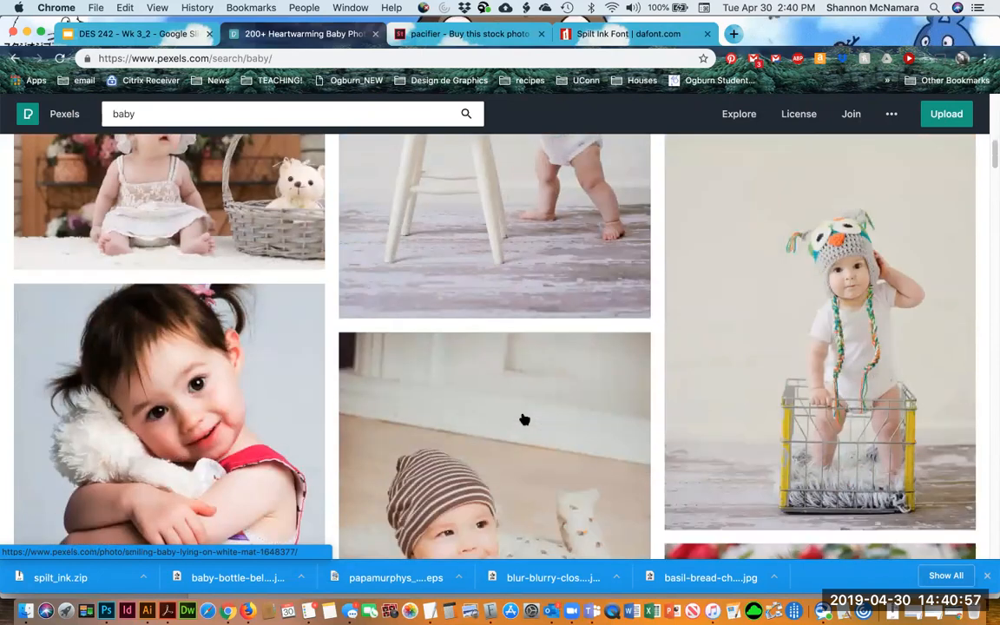
{"action": "scroll", "coordinate": [525, 420], "scroll_direction": "down", "scroll_amount": 6}
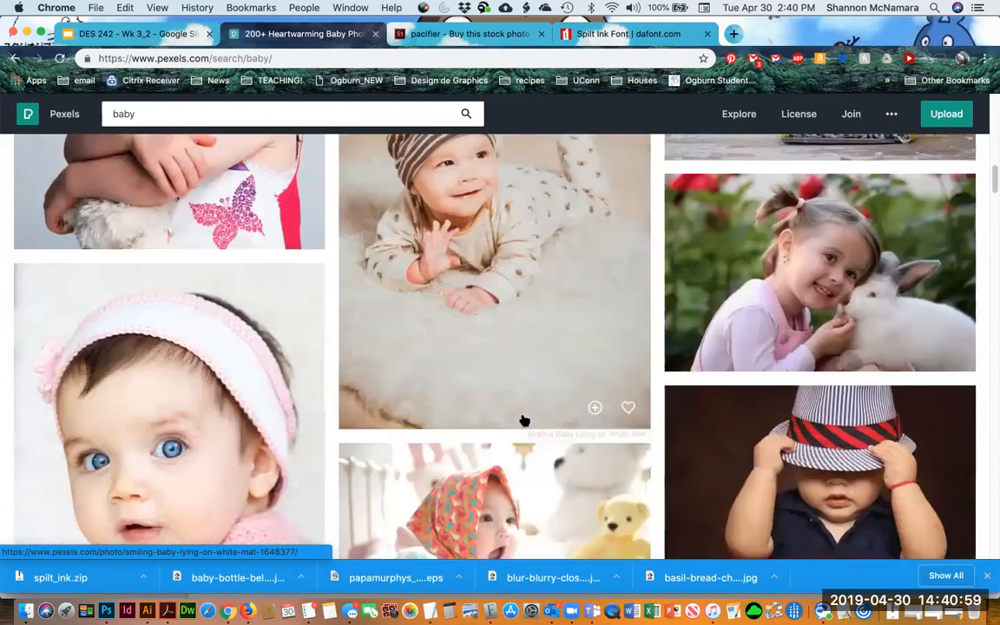
{"action": "scroll", "coordinate": [524, 420], "scroll_direction": "down", "scroll_amount": 15}
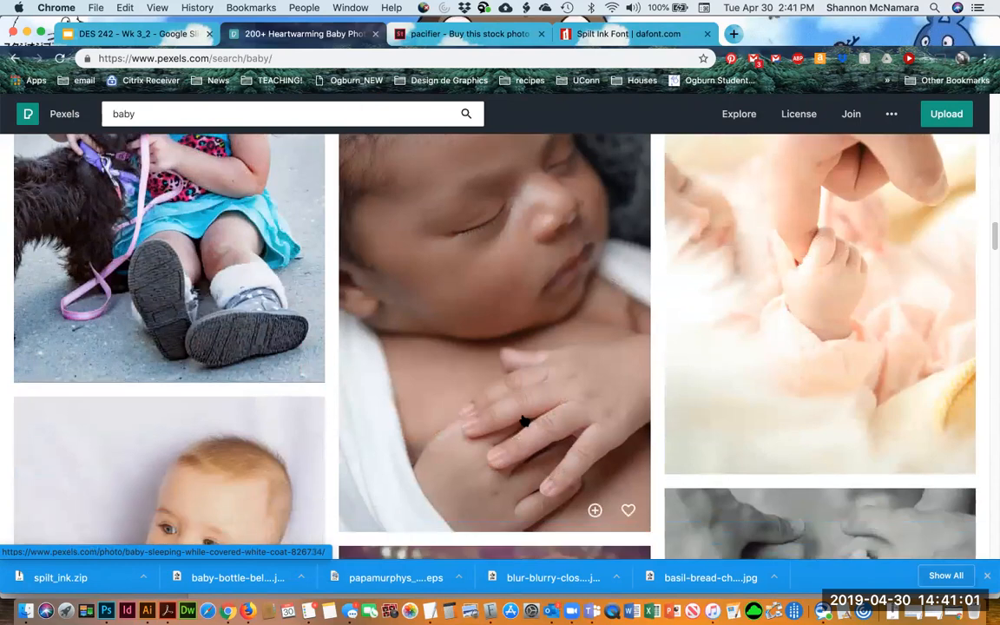
{"action": "scroll", "coordinate": [523, 419], "scroll_direction": "down", "scroll_amount": 6}
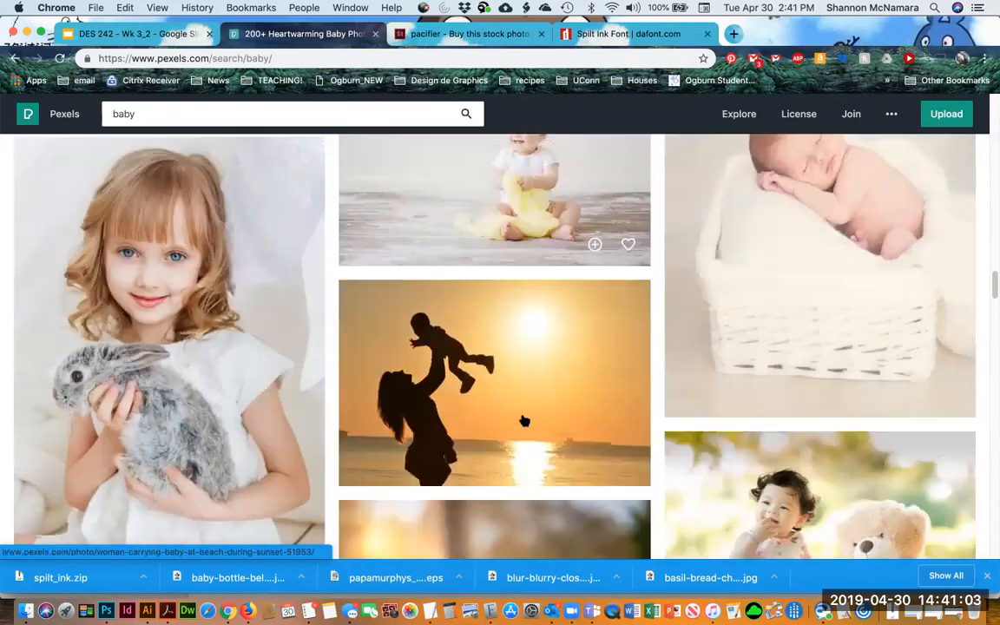
{"action": "scroll", "coordinate": [524, 421], "scroll_direction": "down", "scroll_amount": 5}
{"action": "scroll", "coordinate": [525, 420], "scroll_direction": "down", "scroll_amount": 10}
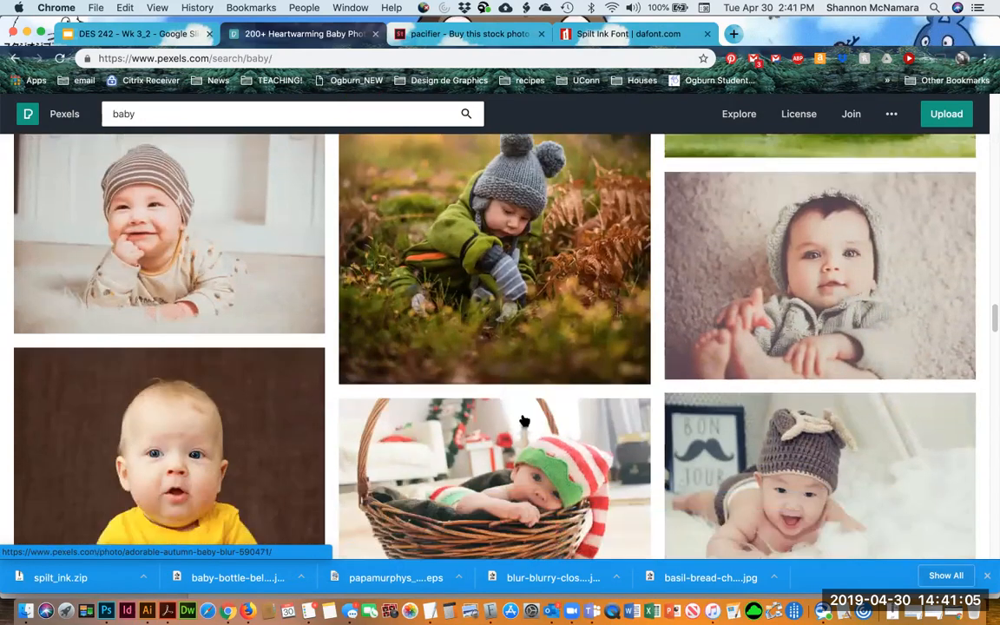
{"action": "scroll", "coordinate": [524, 421], "scroll_direction": "down", "scroll_amount": 10}
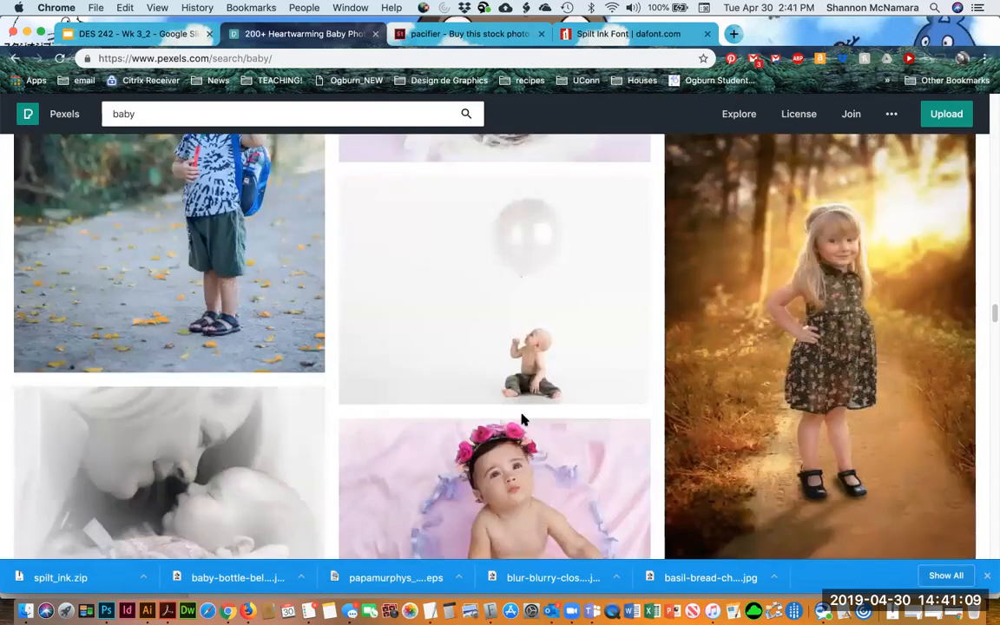
{"action": "scroll", "coordinate": [523, 421], "scroll_direction": "down", "scroll_amount": 10}
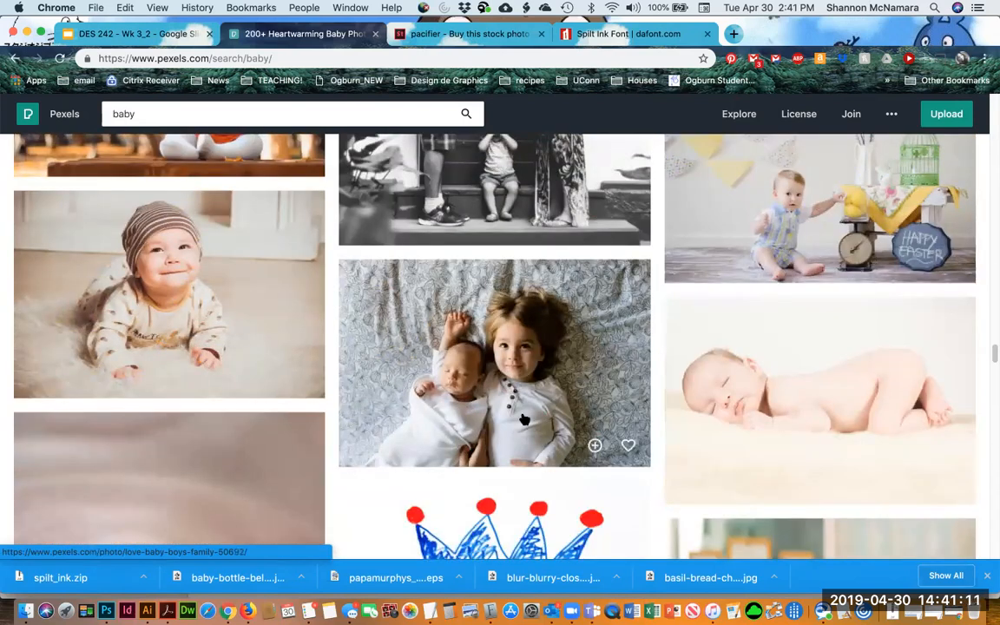
{"action": "scroll", "coordinate": [524, 420], "scroll_direction": "down", "scroll_amount": 5}
{"action": "scroll", "coordinate": [524, 420], "scroll_direction": "down", "scroll_amount": 2}
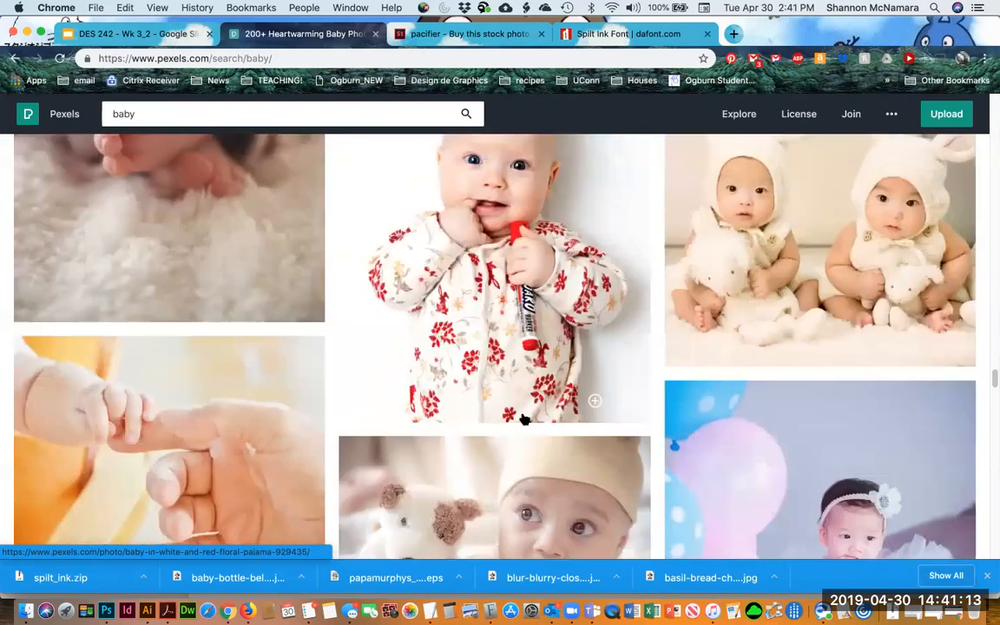
{"action": "scroll", "coordinate": [524, 420], "scroll_direction": "down", "scroll_amount": 2}
{"action": "scroll", "coordinate": [524, 420], "scroll_direction": "down", "scroll_amount": 15}
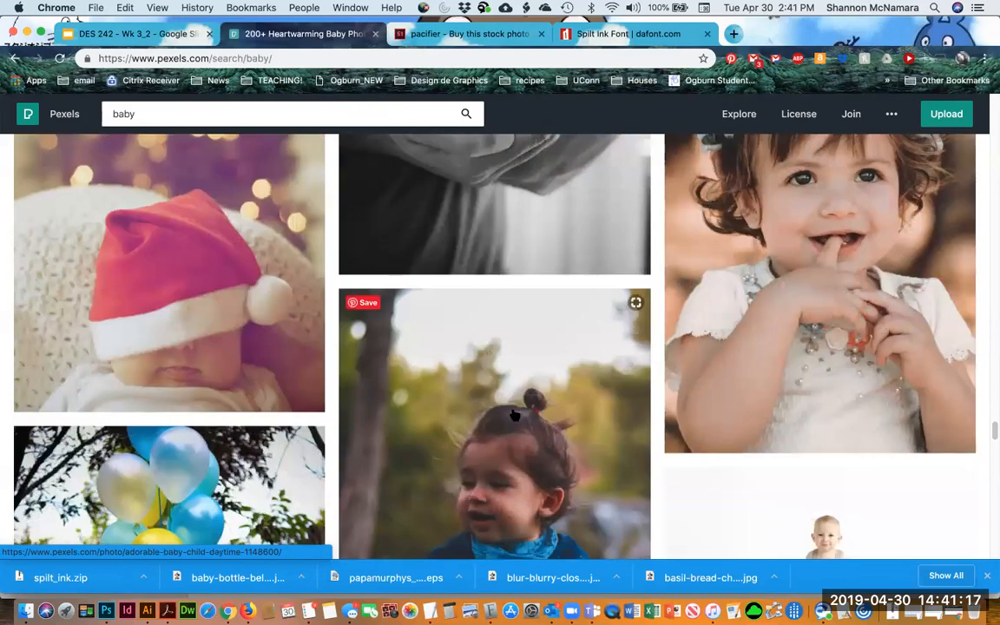
Switch to Photoshop, copy the Layer 10 baby photo from TwoMonths.psd, and close that file
{"action": "left_click", "coordinate": [127, 611]}
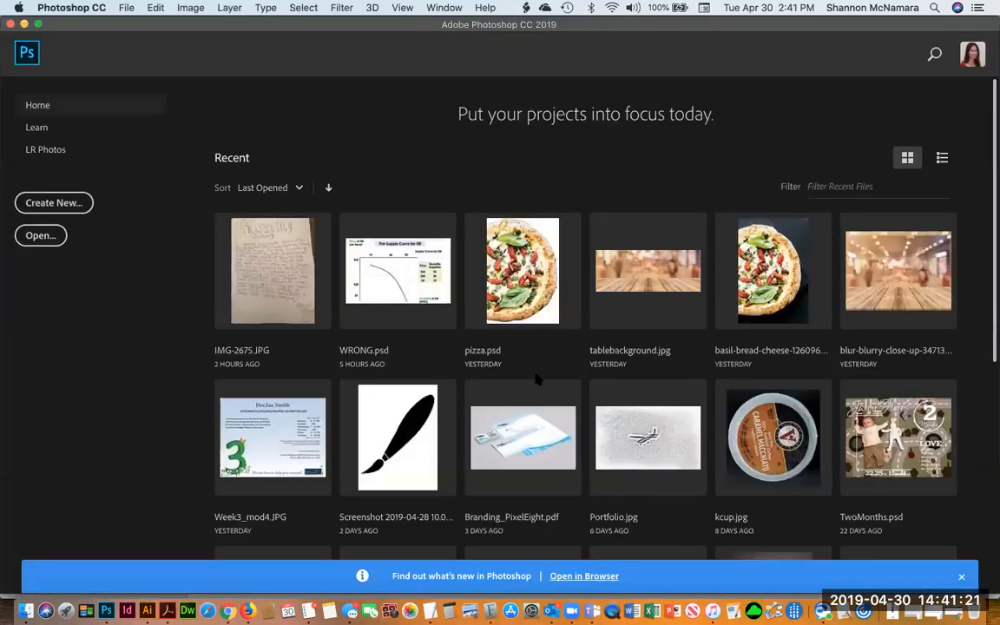
{"action": "scroll", "coordinate": [842, 378], "scroll_direction": "down", "scroll_amount": 3}
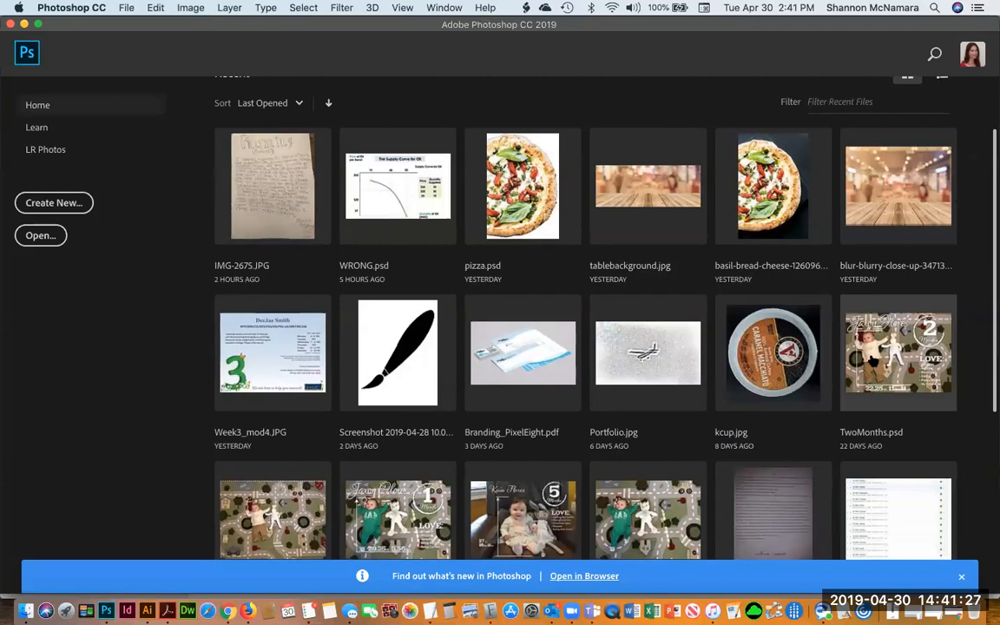
{"action": "left_click", "coordinate": [907, 369]}
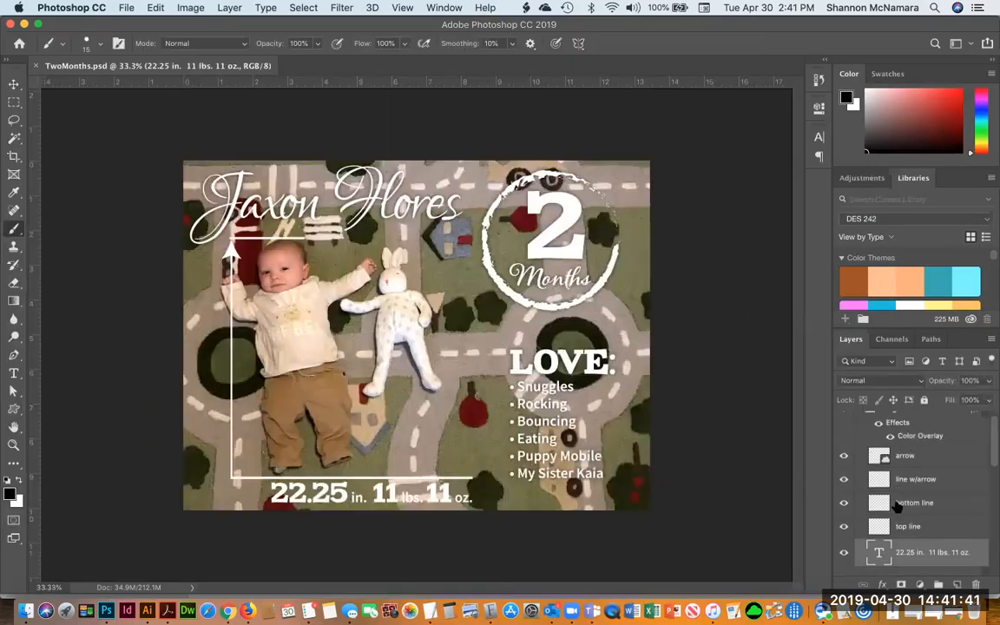
{"action": "scroll", "coordinate": [898, 508], "scroll_direction": "down", "scroll_amount": 10}
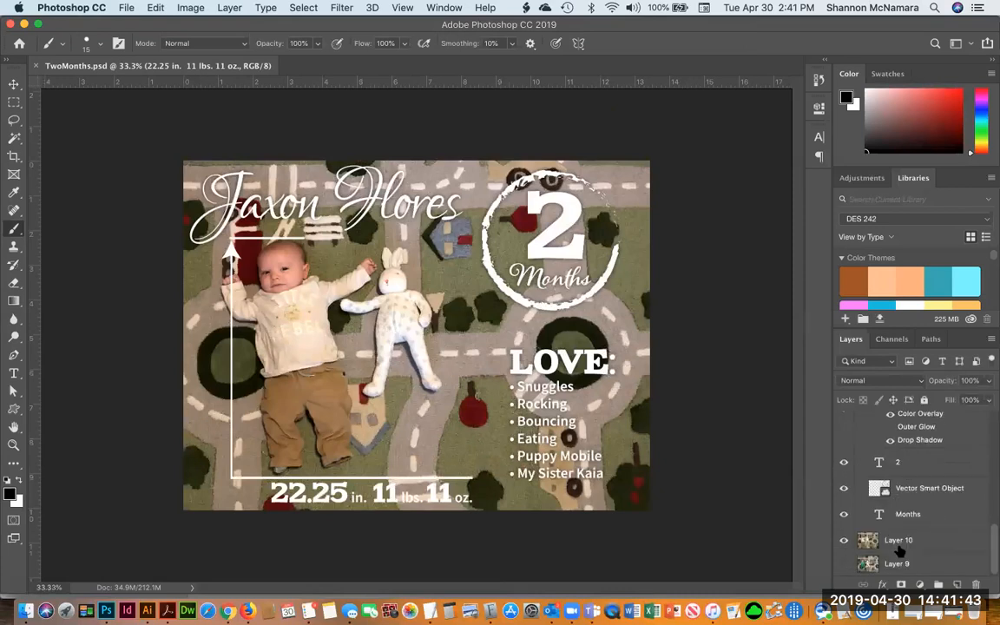
{"action": "left_click", "coordinate": [899, 542]}
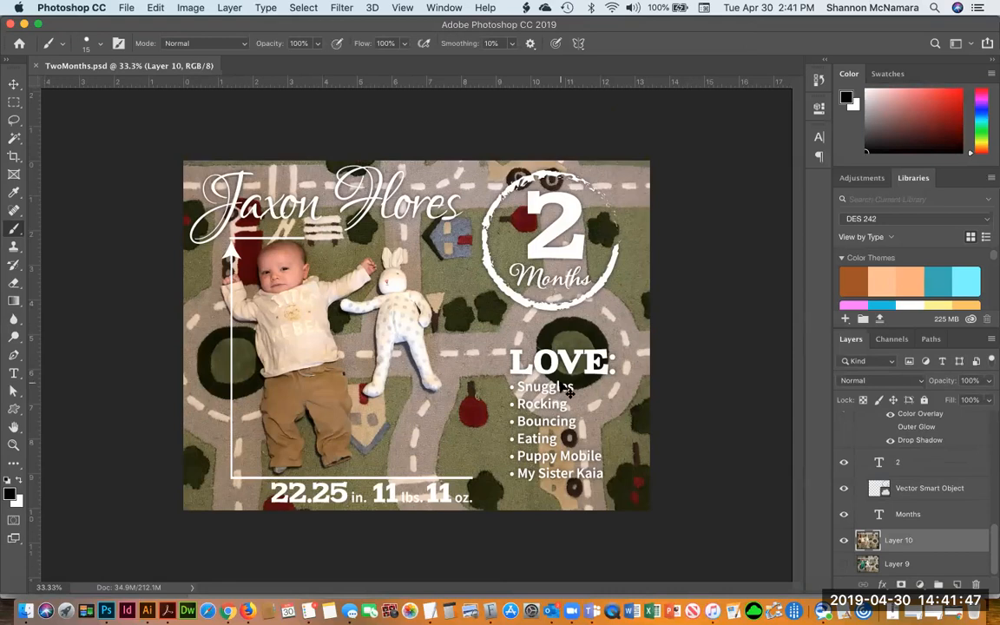
{"action": "key", "text": "super+w"}
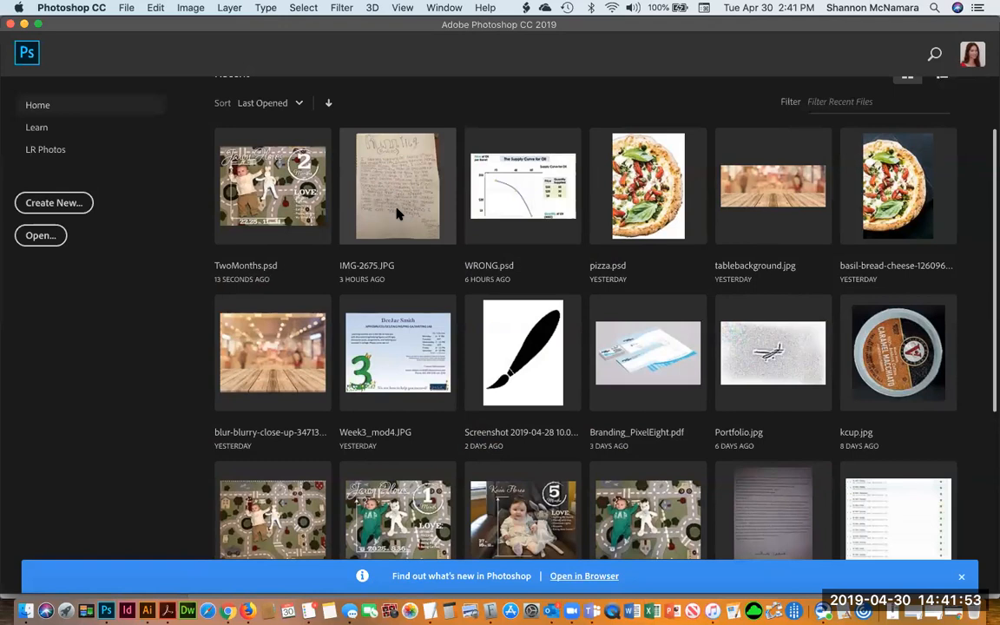
Create a new clipboard-sized document of 4031 x 3024 px at 300 ppi and paste the baby photo into it
{"action": "key", "text": "super+n"}
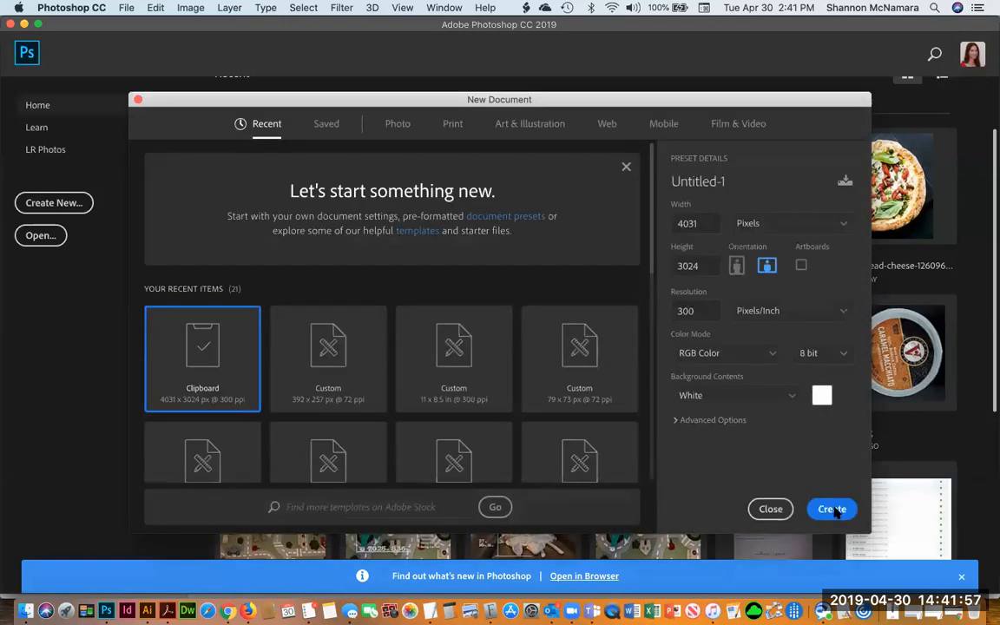
{"action": "left_click", "coordinate": [831, 510]}
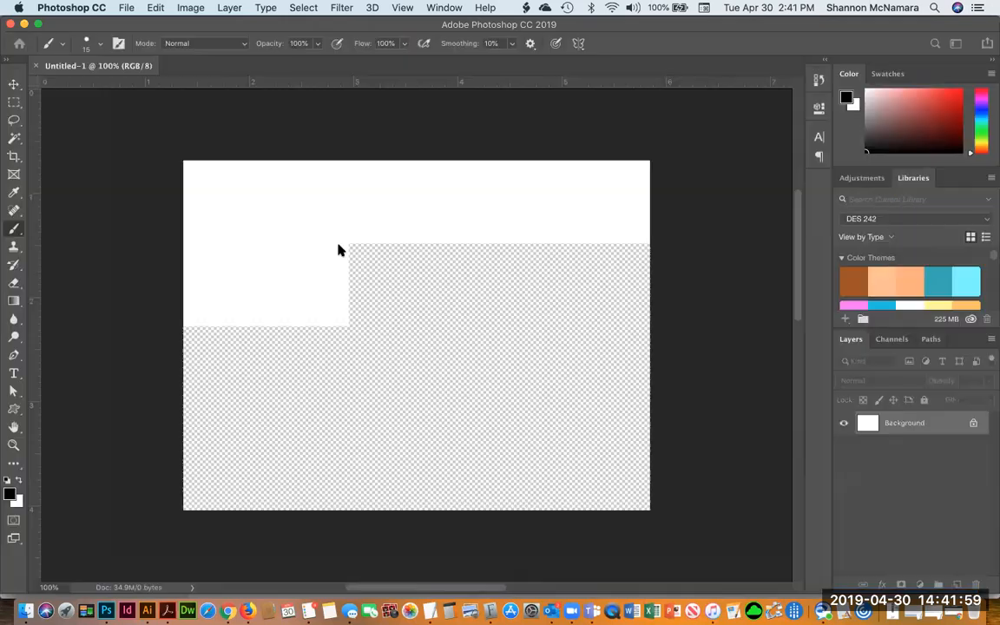
{"action": "key", "text": "super+v"}
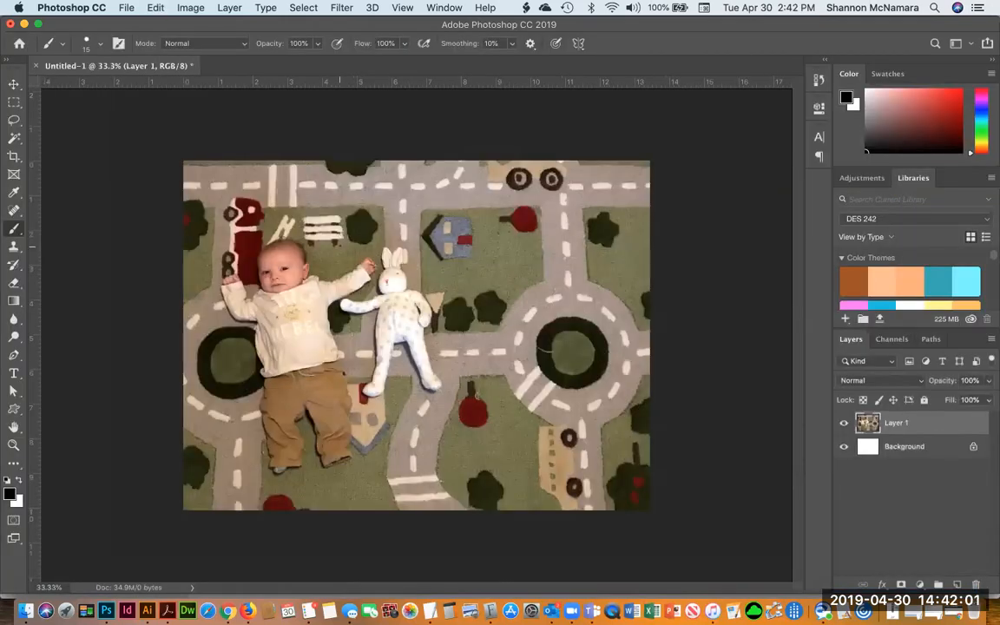
Open the pacifier screenshot 2019-04-30 14.40.33.png from the Screenshots folder, sorted by date modified
{"action": "key", "text": "z"}
{"action": "left_click", "coordinate": [348, 336]}
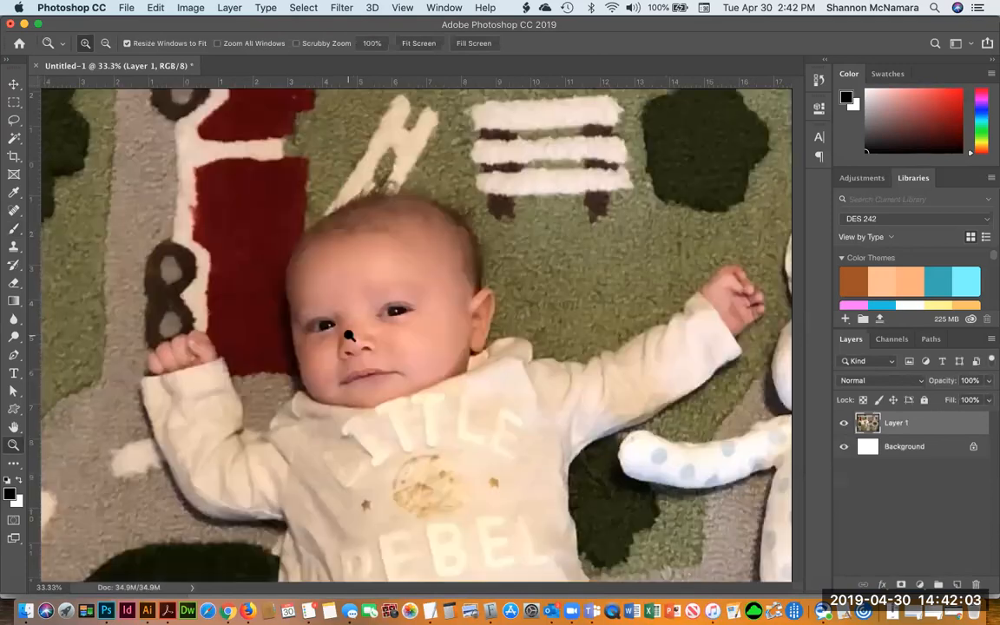
{"action": "key", "text": "super+s"}
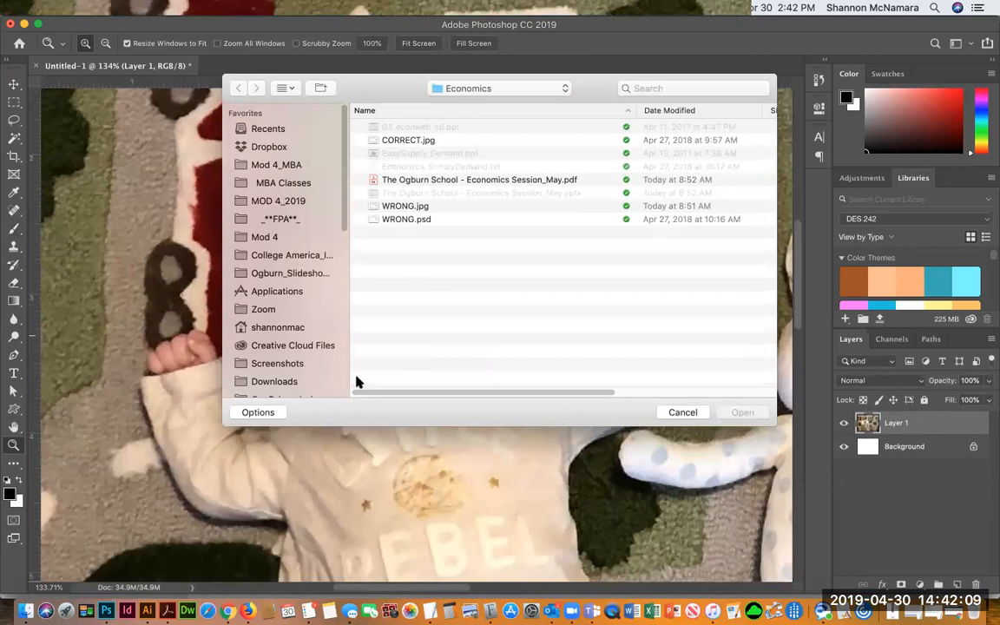
{"action": "left_click", "coordinate": [289, 366]}
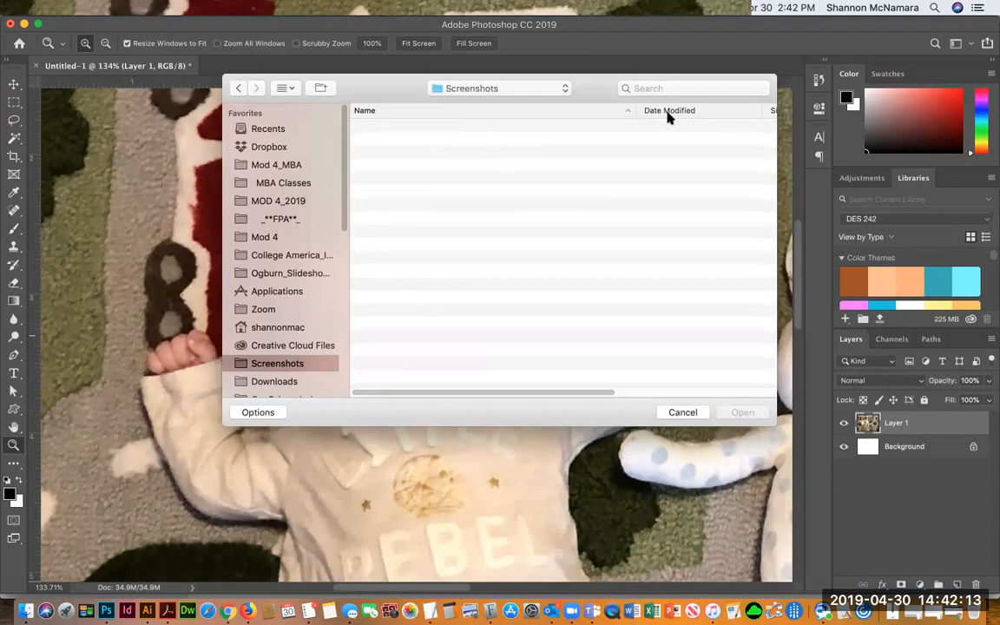
{"action": "left_click", "coordinate": [668, 112]}
{"action": "left_click", "coordinate": [466, 128]}
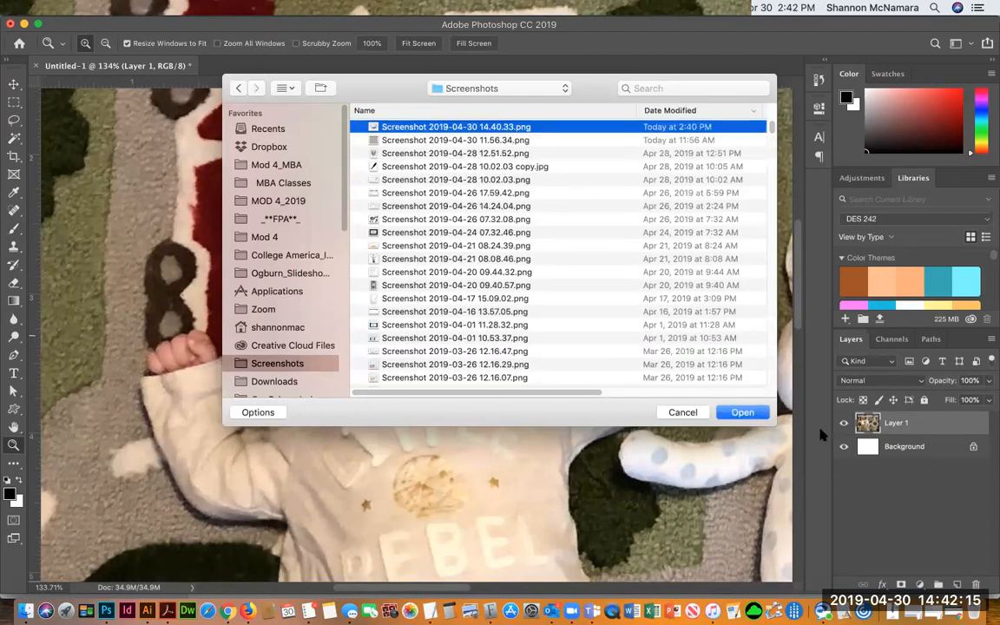
{"action": "left_click", "coordinate": [744, 413]}
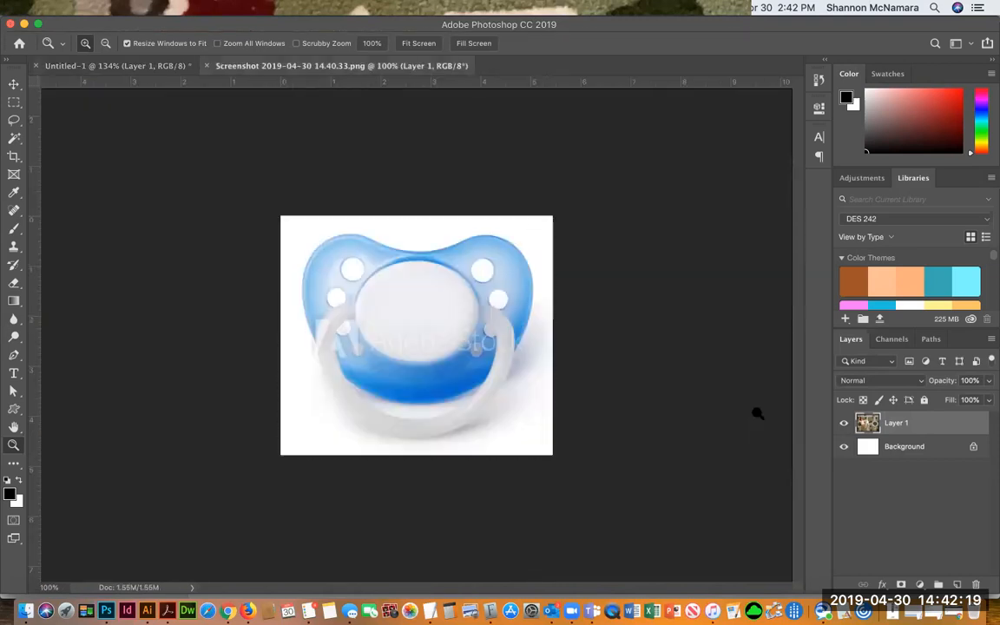
Copy the entire pacifier image, close its file, and paste it into Untitled-1 as a new layer
{"action": "key", "text": "super+a"}
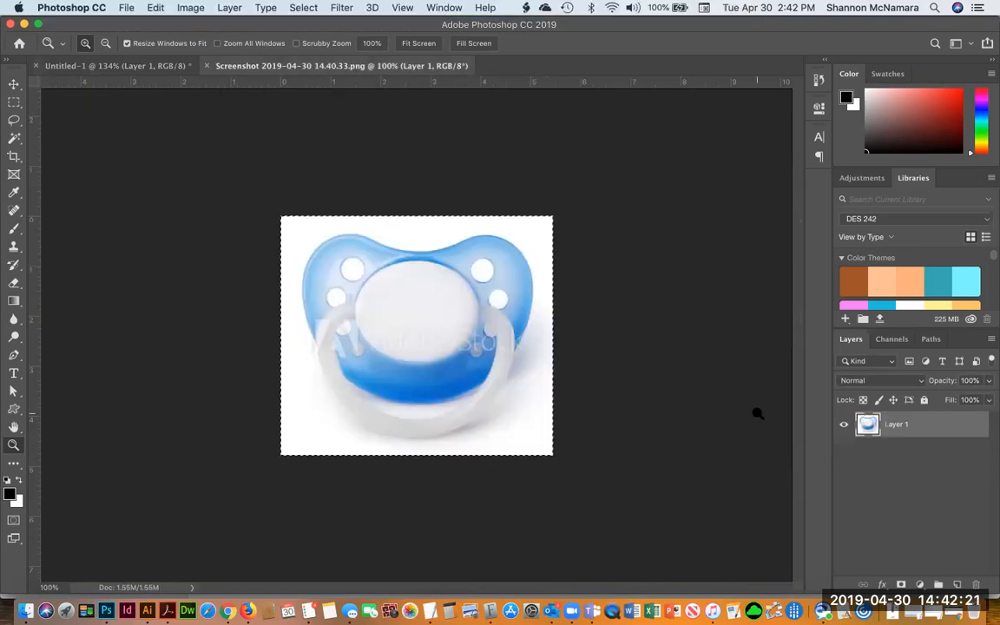
{"action": "key", "text": "super+w"}
{"action": "key", "text": "super+v"}
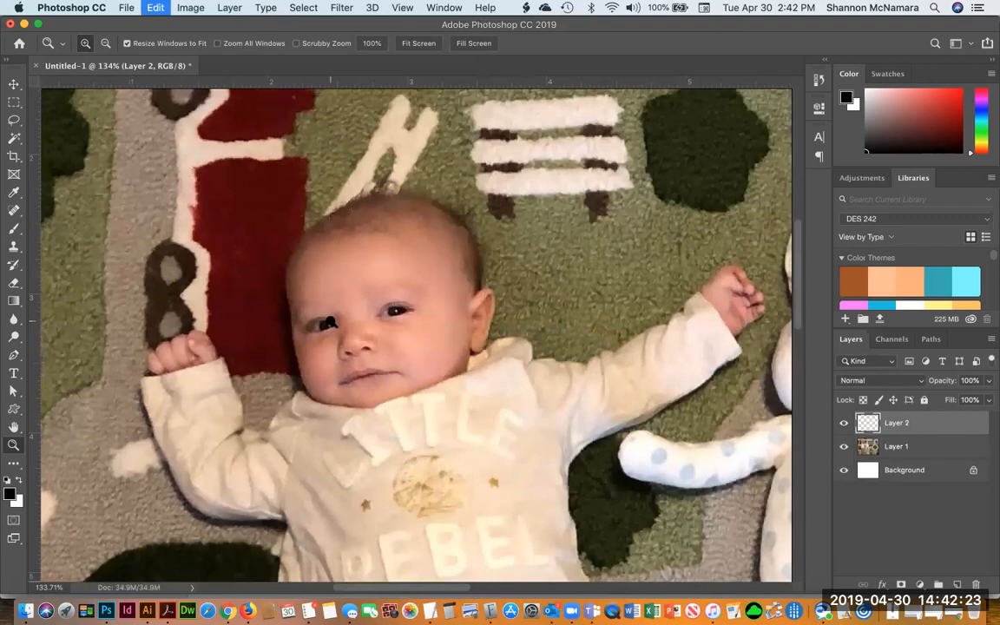
{"action": "key", "text": "w"}
{"action": "left_click", "coordinate": [402, 212]}
{"action": "left_click", "coordinate": [580, 339], "text": "shift"}
{"action": "left_click", "coordinate": [562, 385], "text": "shift"}
{"action": "left_click", "coordinate": [554, 374], "text": "shift"}
{"action": "left_click", "coordinate": [521, 429], "text": "shift"}
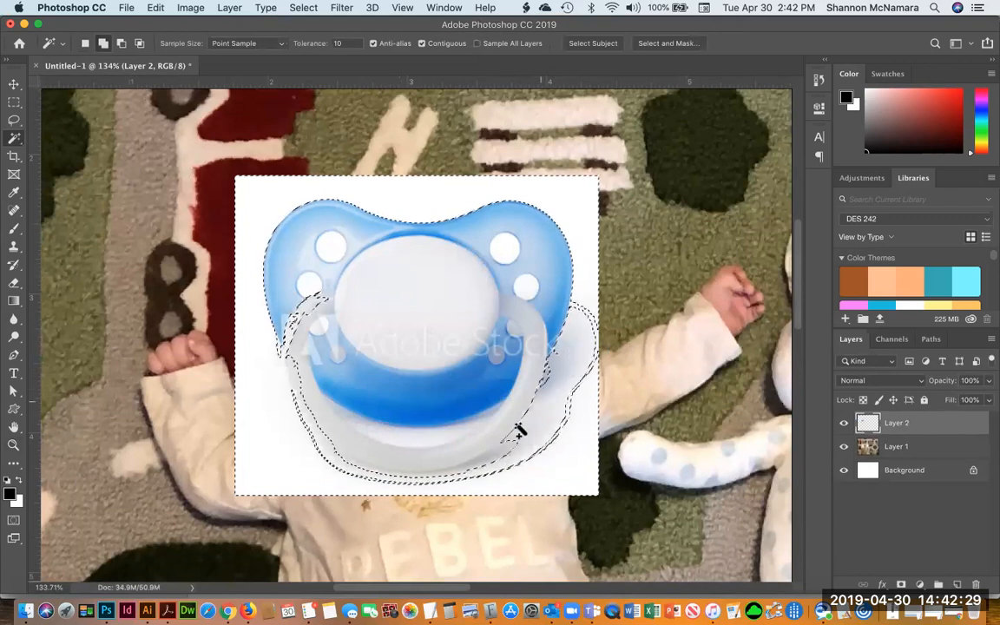
{"action": "left_click", "coordinate": [505, 452], "text": "shift"}
{"action": "left_click", "coordinate": [475, 468], "text": "shift"}
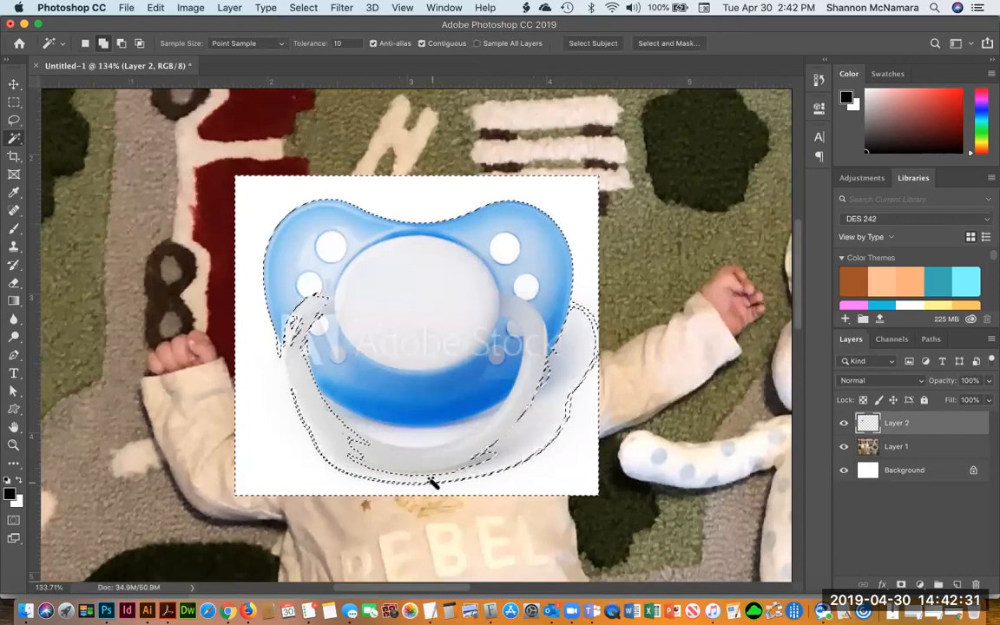
{"action": "key", "text": "super+d"}
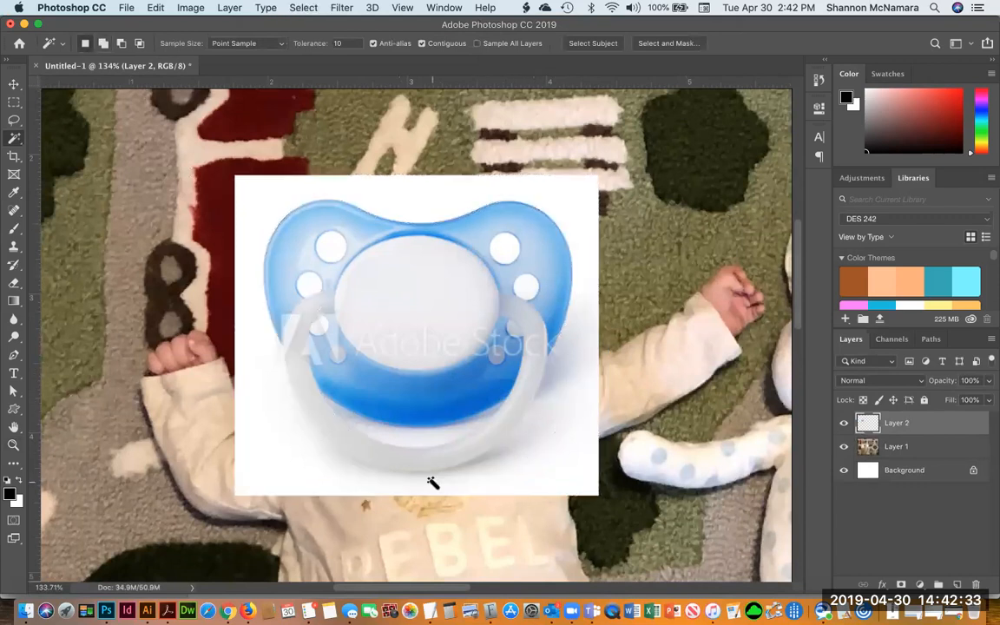
Enter Quick Mask mode and paint a brush outline around the pacifier's edge
{"action": "key", "text": "e"}
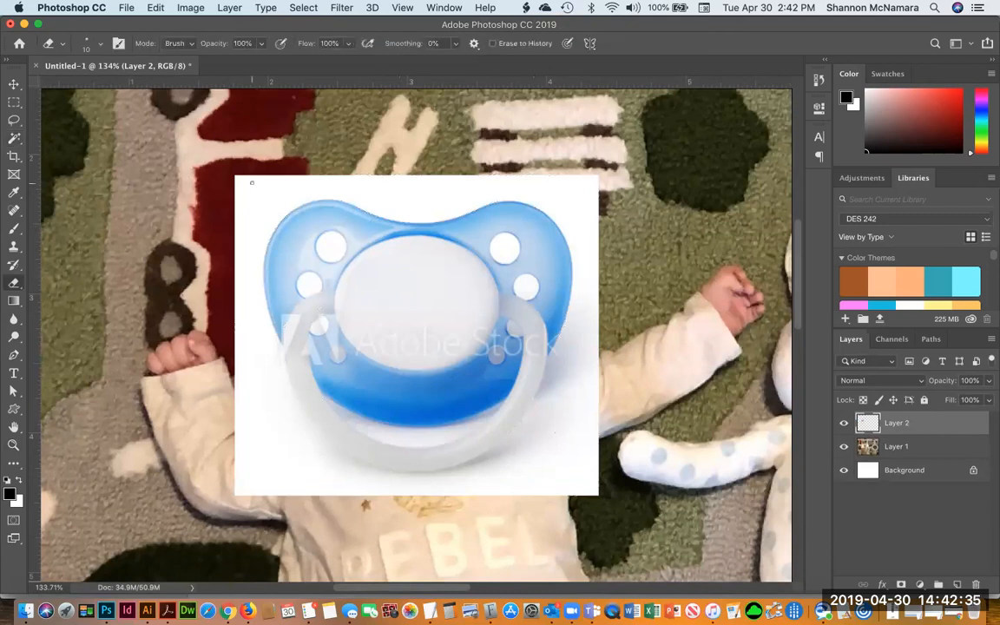
{"action": "key", "text": "q"}
{"action": "key", "text": "b"}
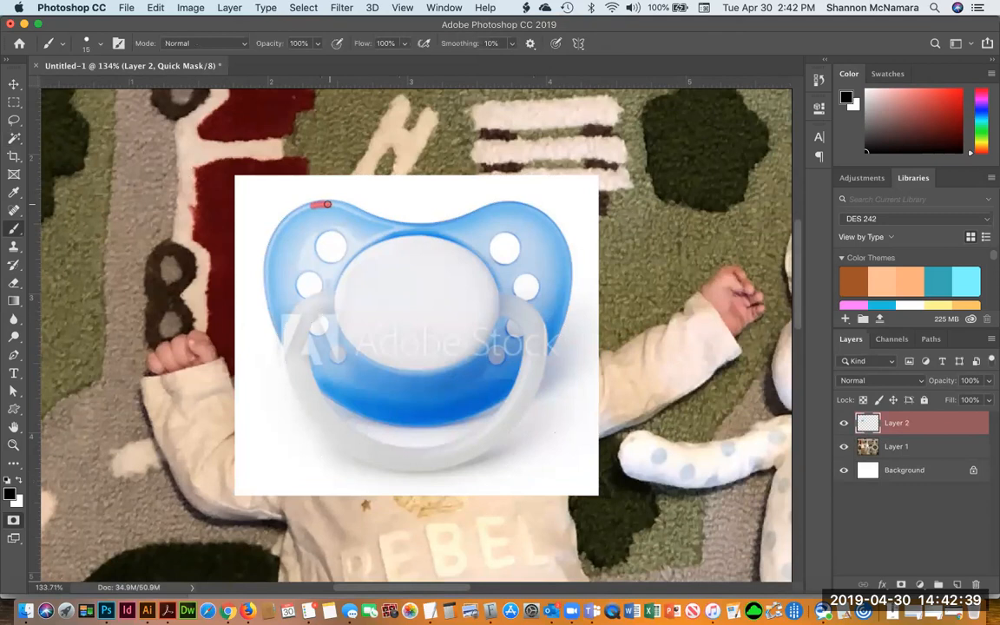
{"action": "left_click_drag", "start_coordinate": [321, 203], "coordinate": [328, 203]}
{"action": "mouse_move", "coordinate": [314, 204]}
{"action": "left_mouse_down"}
{"action": "mouse_move", "coordinate": [279, 224]}
{"action": "mouse_move", "coordinate": [267, 248]}
{"action": "mouse_move", "coordinate": [272, 319]}
{"action": "left_mouse_up"}
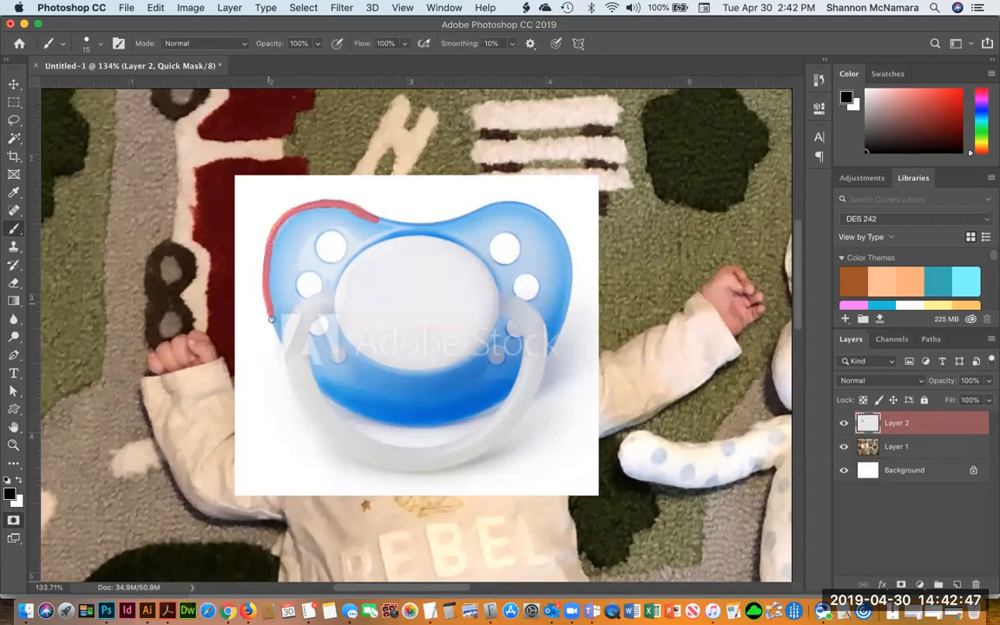
{"action": "mouse_move", "coordinate": [286, 358]}
{"action": "left_mouse_down"}
{"action": "mouse_move", "coordinate": [296, 361]}
{"action": "mouse_move", "coordinate": [287, 372]}
{"action": "mouse_move", "coordinate": [305, 428]}
{"action": "mouse_move", "coordinate": [356, 463]}
{"action": "mouse_move", "coordinate": [396, 471]}
{"action": "mouse_move", "coordinate": [472, 462]}
{"action": "mouse_move", "coordinate": [528, 406]}
{"action": "mouse_move", "coordinate": [560, 337]}
{"action": "mouse_move", "coordinate": [565, 236]}
{"action": "mouse_move", "coordinate": [549, 218]}
{"action": "mouse_move", "coordinate": [498, 203]}
{"action": "mouse_move", "coordinate": [440, 222]}
{"action": "mouse_move", "coordinate": [374, 219]}
{"action": "left_mouse_up"}
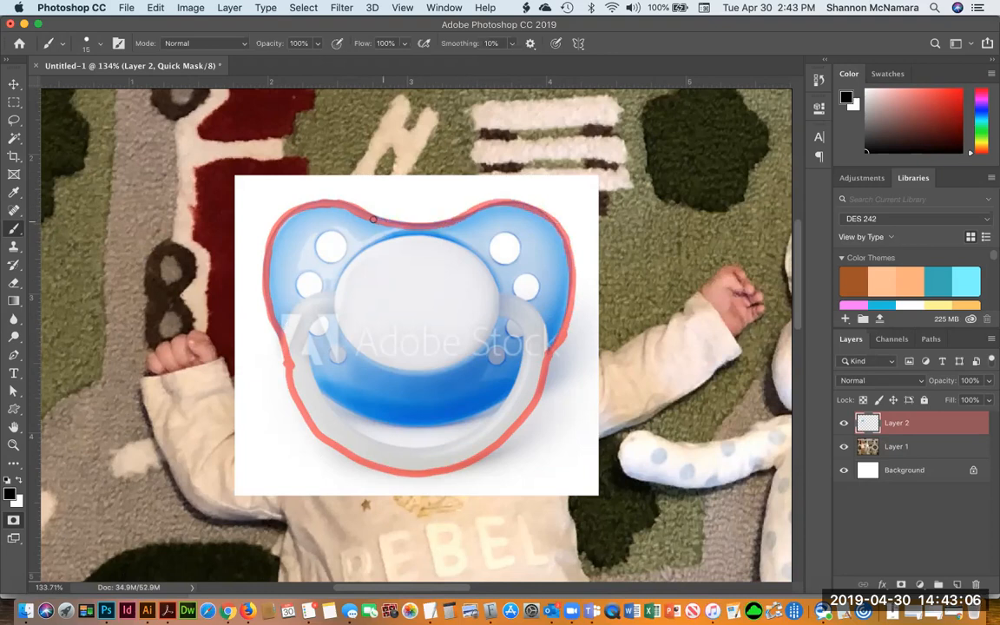
Select the pacifier area inside the painted outline and expand the selection by 3 pixels
{"action": "key", "text": "w"}
{"action": "left_click", "coordinate": [313, 304]}
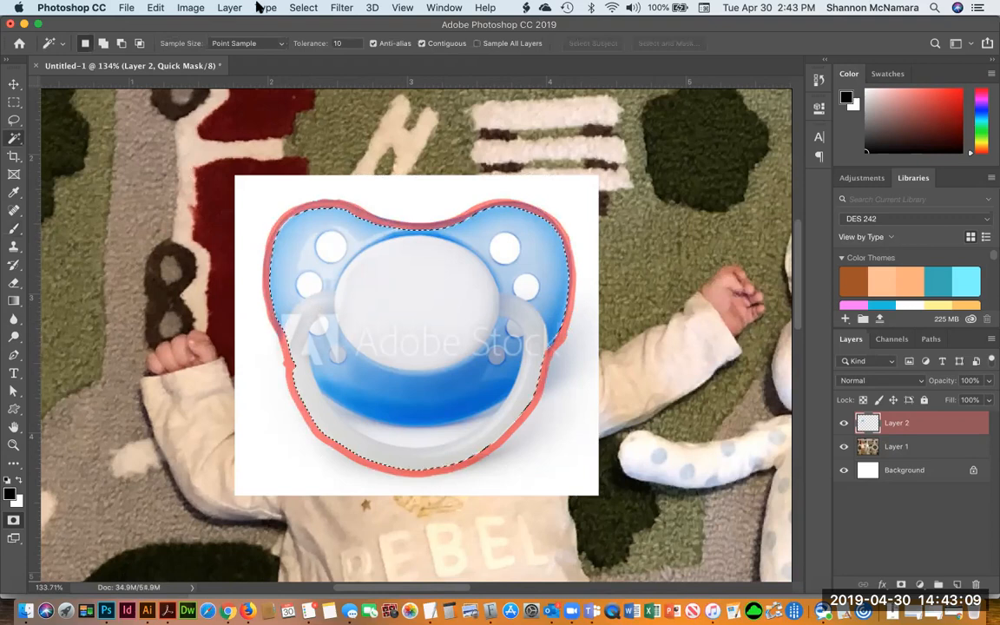
{"action": "left_click", "coordinate": [187, 8]}
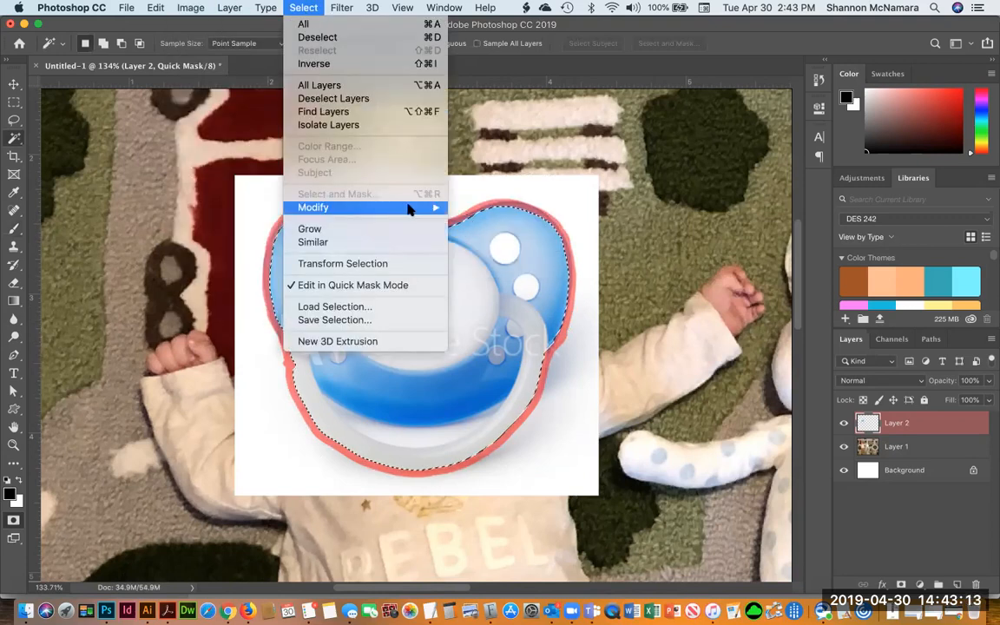
{"action": "mouse_move", "coordinate": [408, 208]}
{"action": "left_click", "coordinate": [473, 233]}
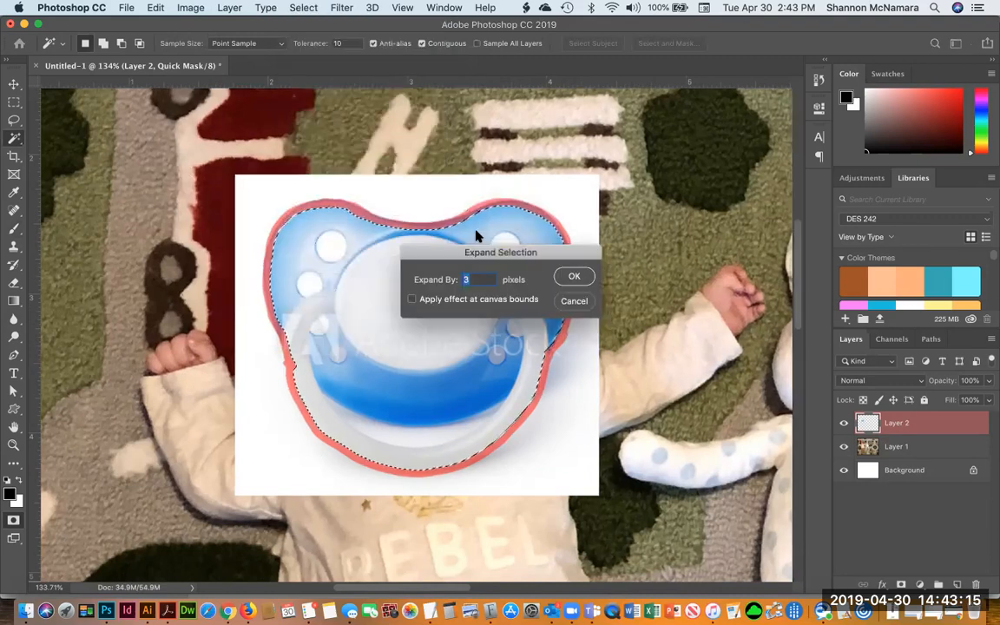
{"action": "key", "text": "Return"}
Fill the selected quick-mask area with black at 100% opacity, deselect, and exit Quick Mask mode
{"action": "left_click", "coordinate": [157, 9]}
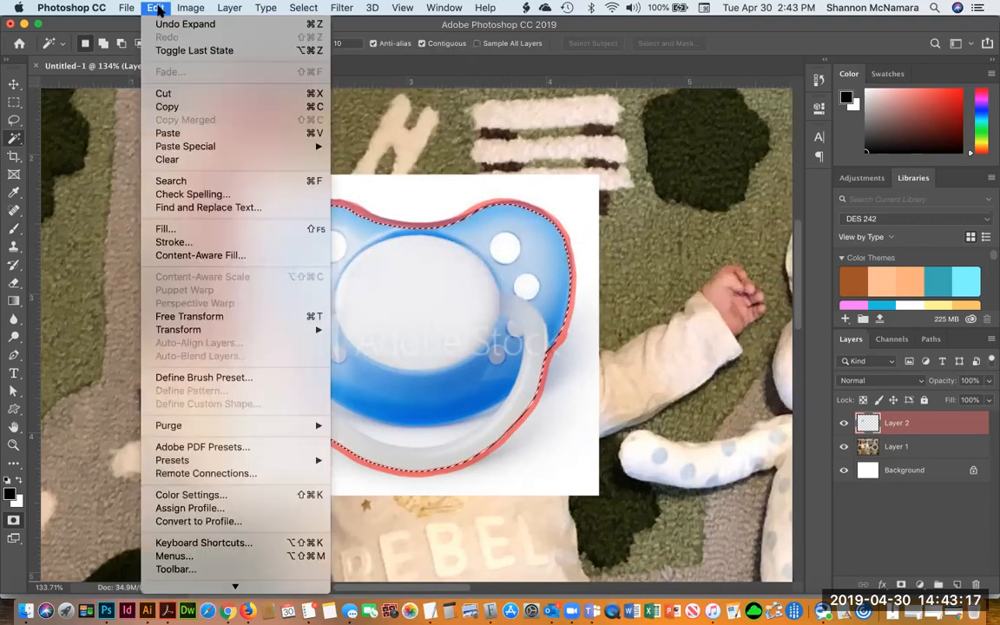
{"action": "left_click", "coordinate": [177, 230]}
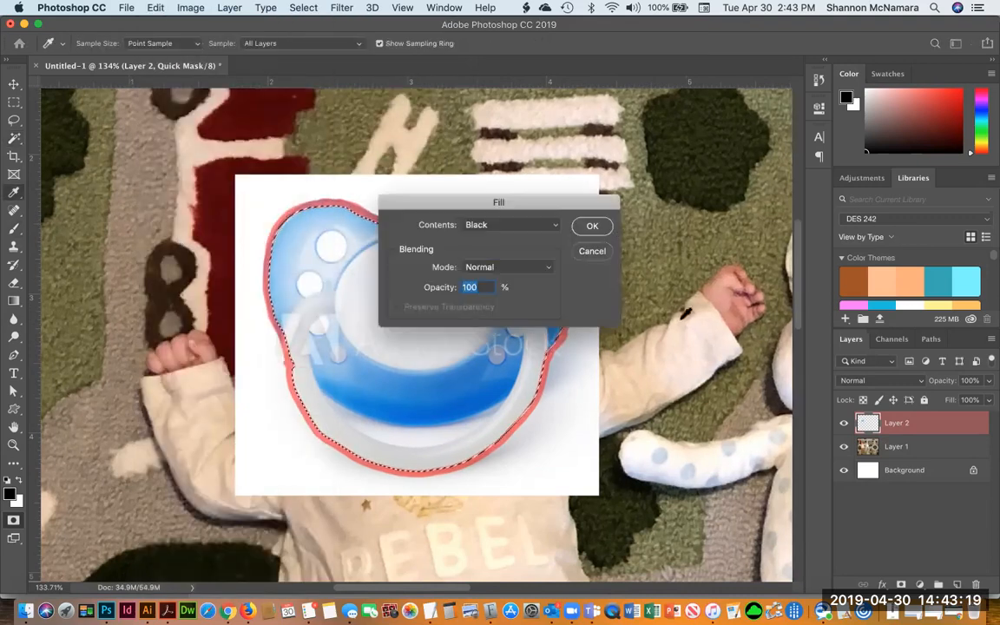
{"action": "left_click", "coordinate": [592, 226]}
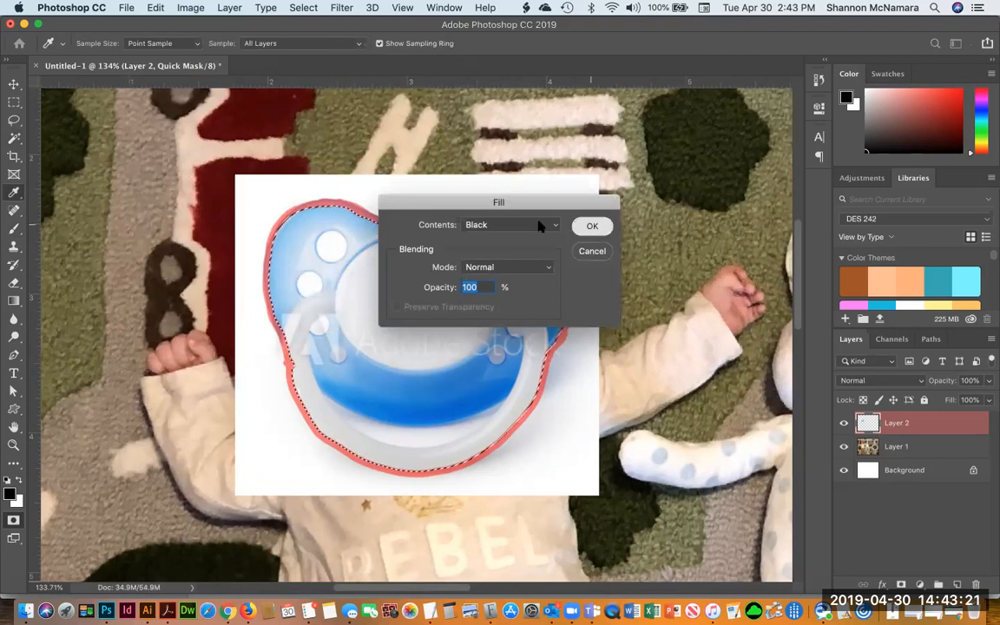
{"action": "key", "text": "super+d"}
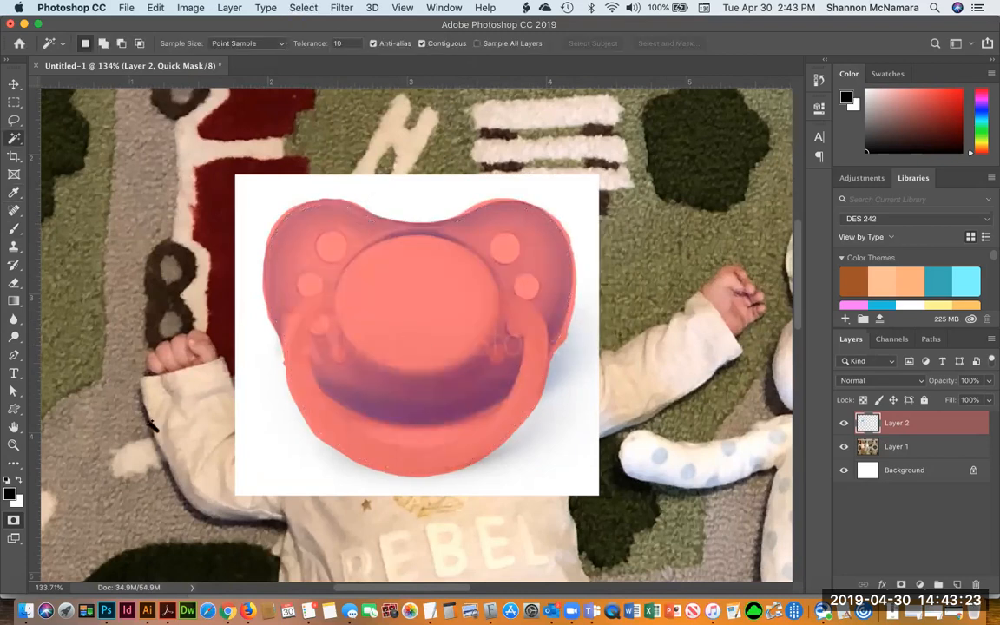
{"action": "key", "text": "q"}
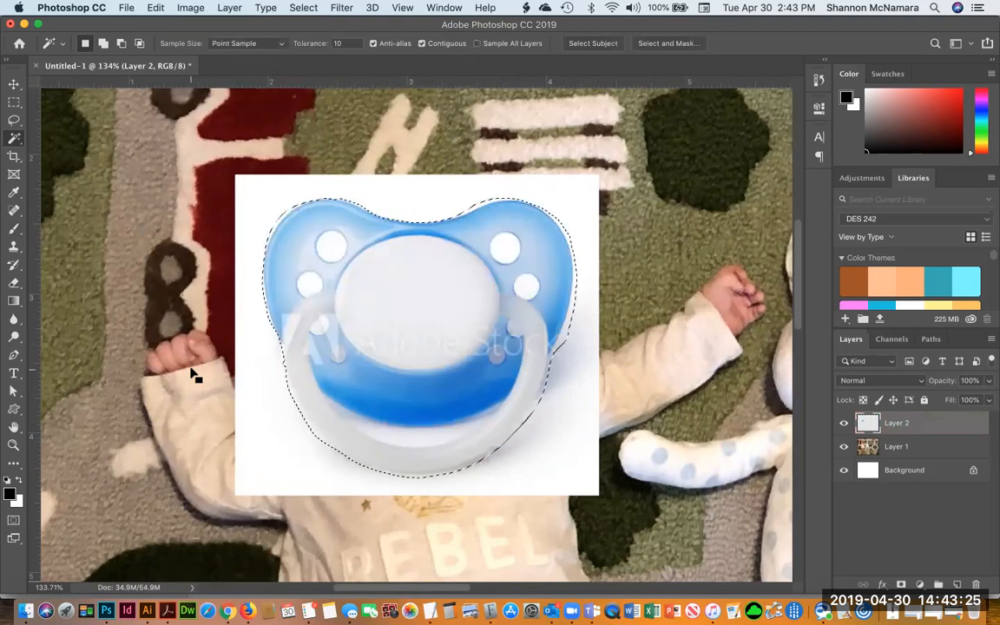
Invert the pacifier selection, delete the white background around it, and deselect
{"action": "key", "text": "Delete"}
{"action": "key", "text": "super+z"}
{"action": "key", "text": "super+shift+i"}
{"action": "key", "text": "Delete"}
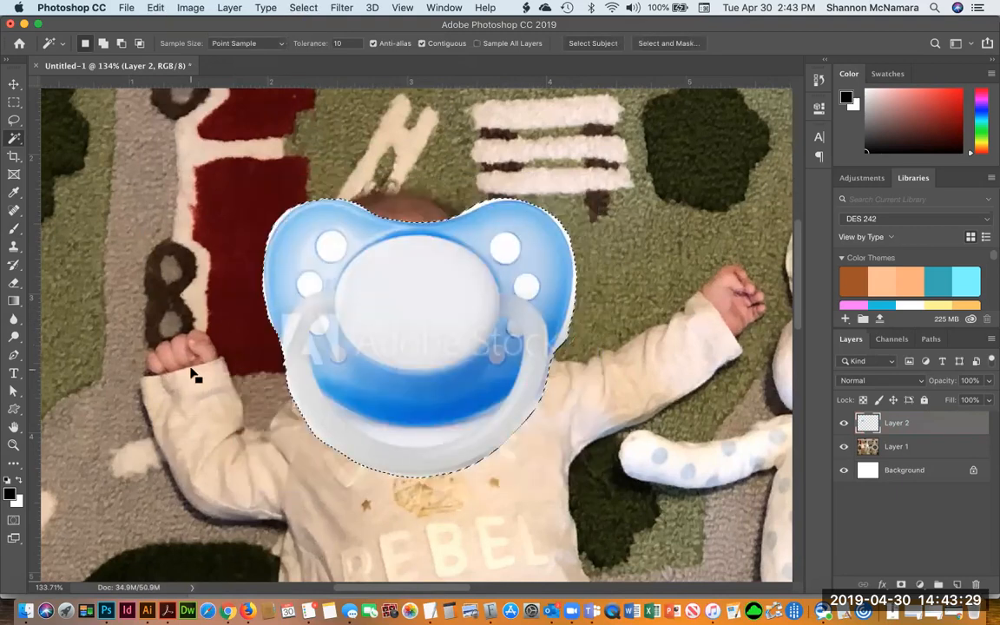
{"action": "key", "text": "super+d"}
Scale the pacifier down to about 26%, rotate it about -14°, and place it over the baby's mouth
{"action": "key", "text": "super+t"}
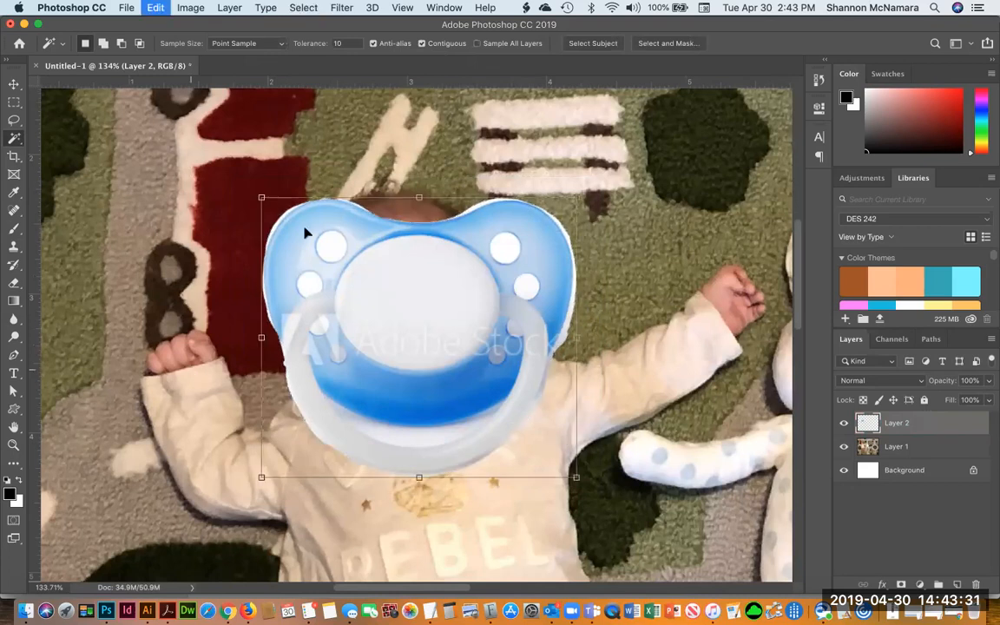
{"action": "left_click_drag", "start_coordinate": [577, 198], "coordinate": [326, 382]}
{"action": "key", "text": "super+z"}
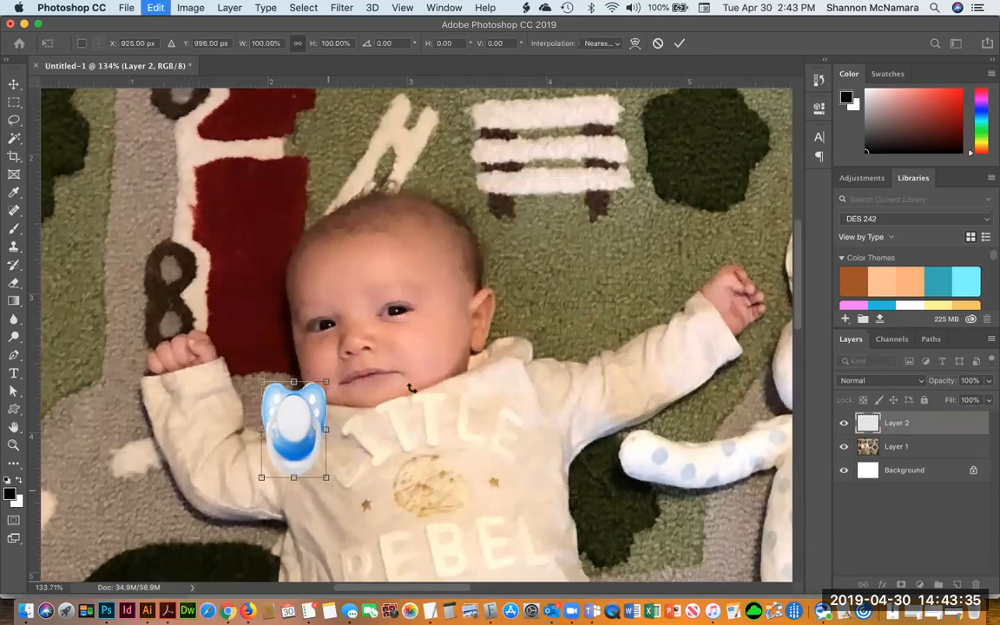
{"action": "left_click_drag", "start_coordinate": [577, 198], "coordinate": [323, 382]}
{"action": "left_click_drag", "start_coordinate": [298, 441], "coordinate": [366, 392]}
{"action": "left_click_drag", "start_coordinate": [439, 431], "coordinate": [451, 399]}
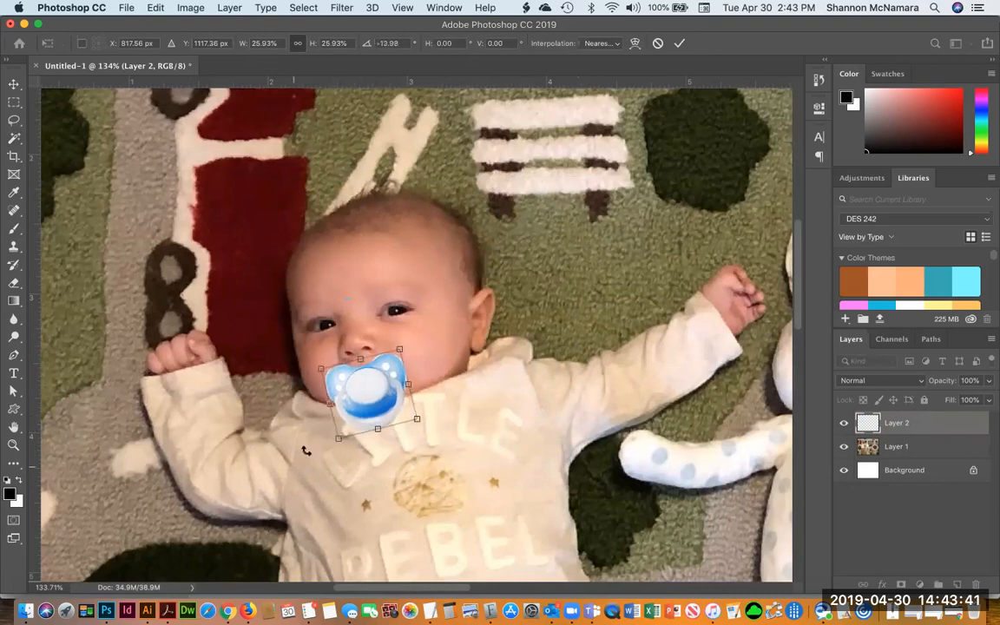
{"action": "left_click_drag", "start_coordinate": [337, 438], "coordinate": [404, 400]}
{"action": "key", "text": "Return"}
Draw a tilted crop box around the baby's head and shoulders with the Crop tool
{"action": "key", "text": "w"}
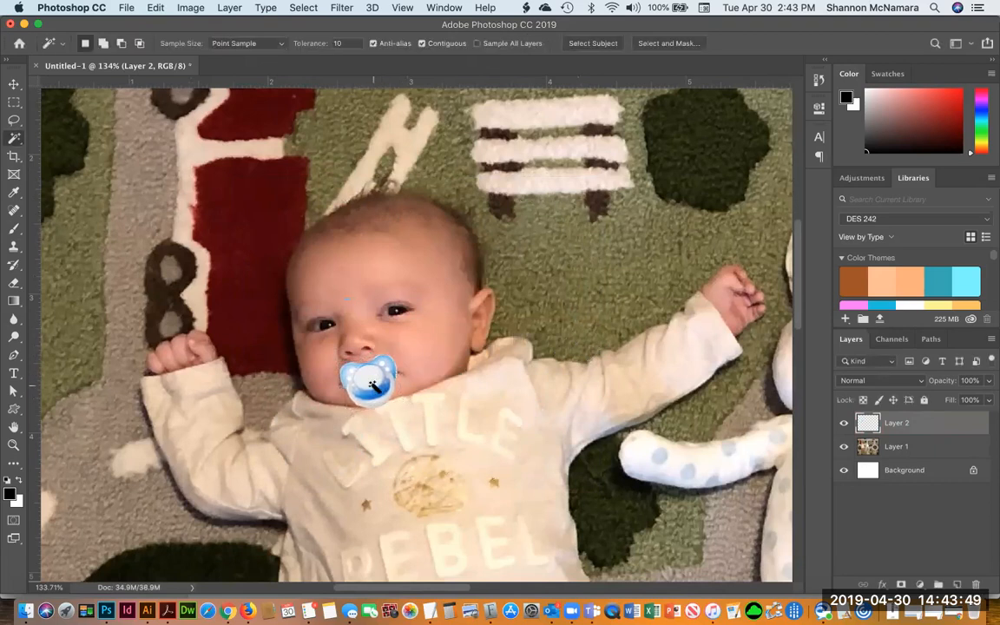
{"action": "key", "text": "c"}
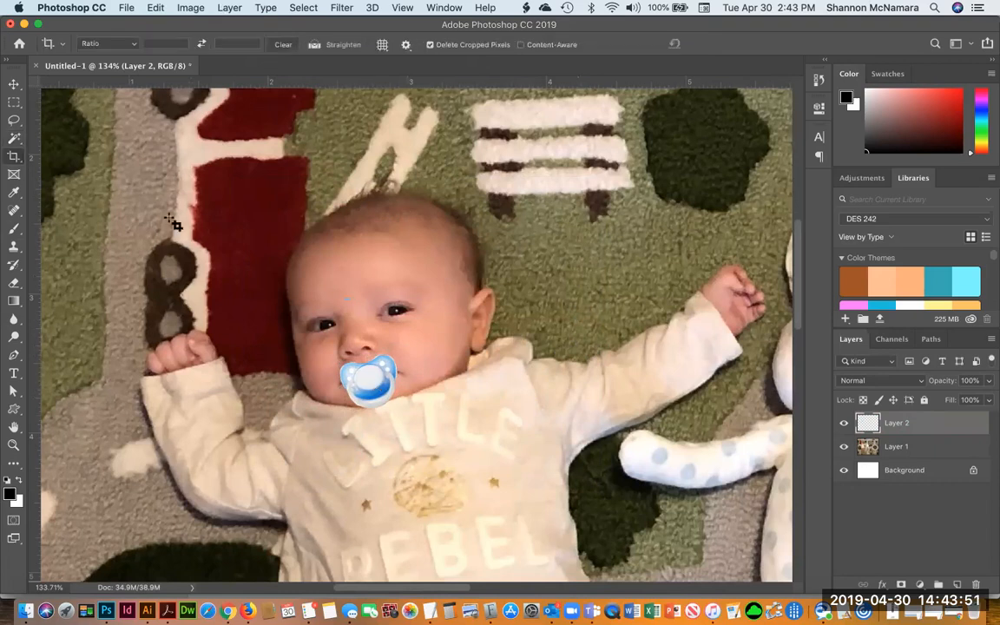
{"action": "left_click_drag", "start_coordinate": [193, 162], "coordinate": [557, 465]}
{"action": "left_click_drag", "start_coordinate": [632, 451], "coordinate": [658, 405]}
{"action": "left_click_drag", "start_coordinate": [240, 488], "coordinate": [253, 452]}
{"action": "left_click_drag", "start_coordinate": [521, 141], "coordinate": [511, 157]}
{"action": "left_click_drag", "start_coordinate": [361, 176], "coordinate": [357, 162]}
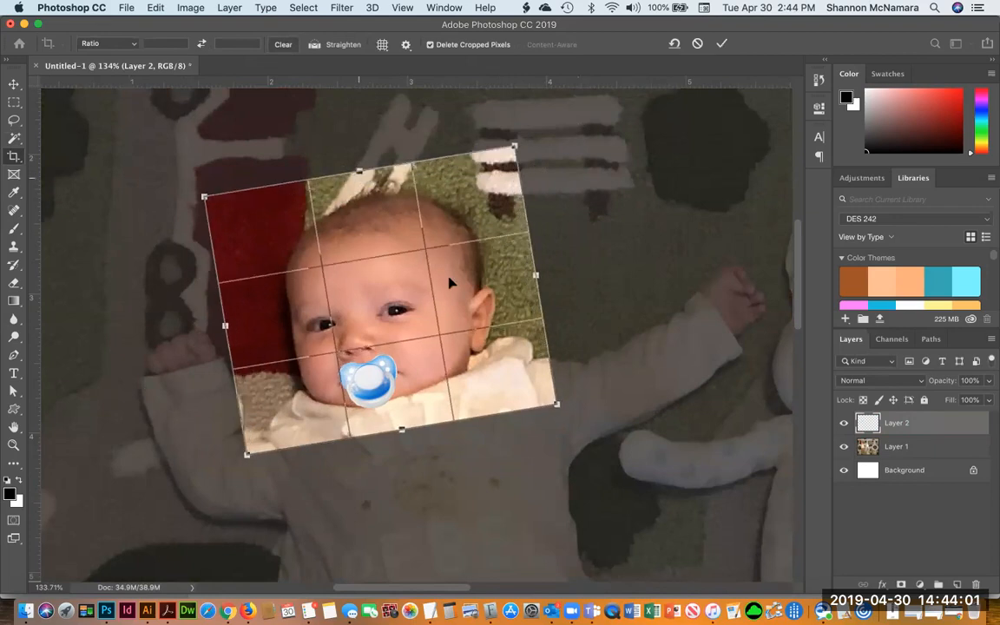
Switch the crop to a free ratio and nudge the crop box's top edge down slightly
{"action": "left_click", "coordinate": [121, 43]}
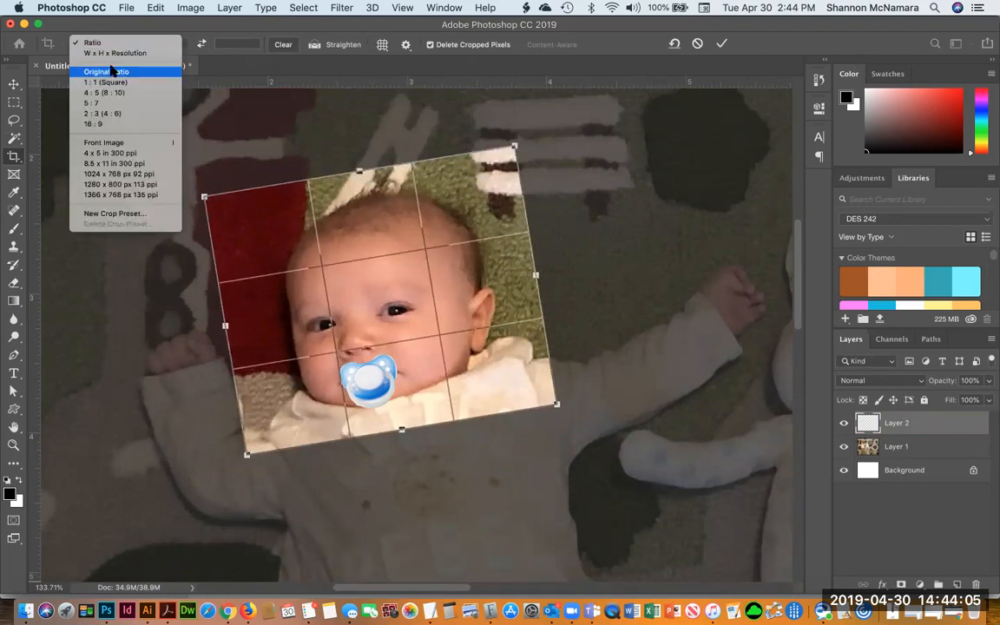
{"action": "left_click", "coordinate": [95, 41]}
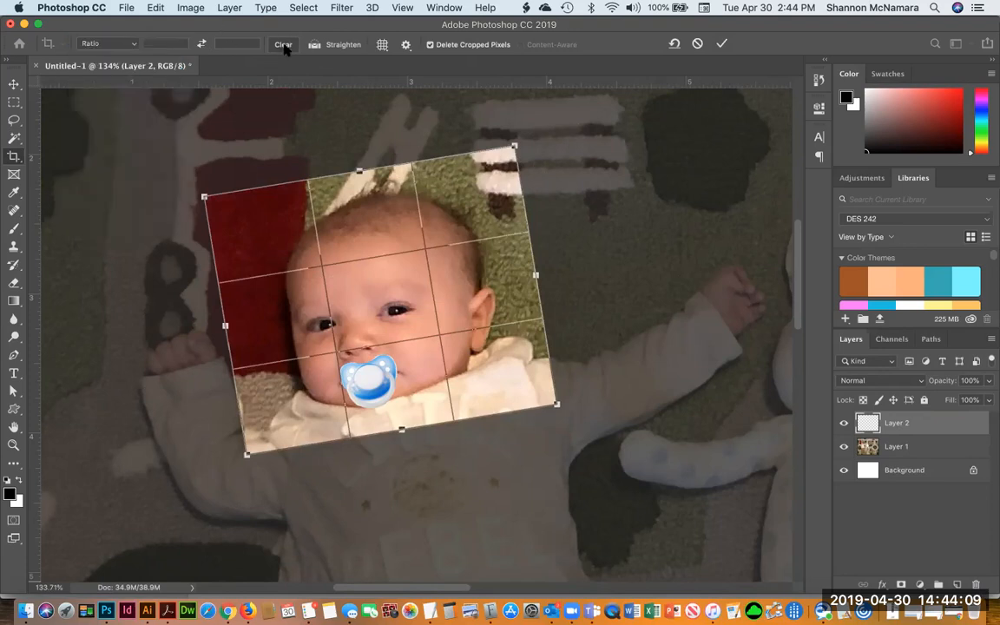
{"action": "mouse_move", "coordinate": [360, 172]}
{"action": "left_mouse_down"}
{"action": "mouse_move", "coordinate": [356, 164]}
{"action": "mouse_move", "coordinate": [347, 178]}
{"action": "mouse_move", "coordinate": [360, 184]}
{"action": "left_mouse_up"}
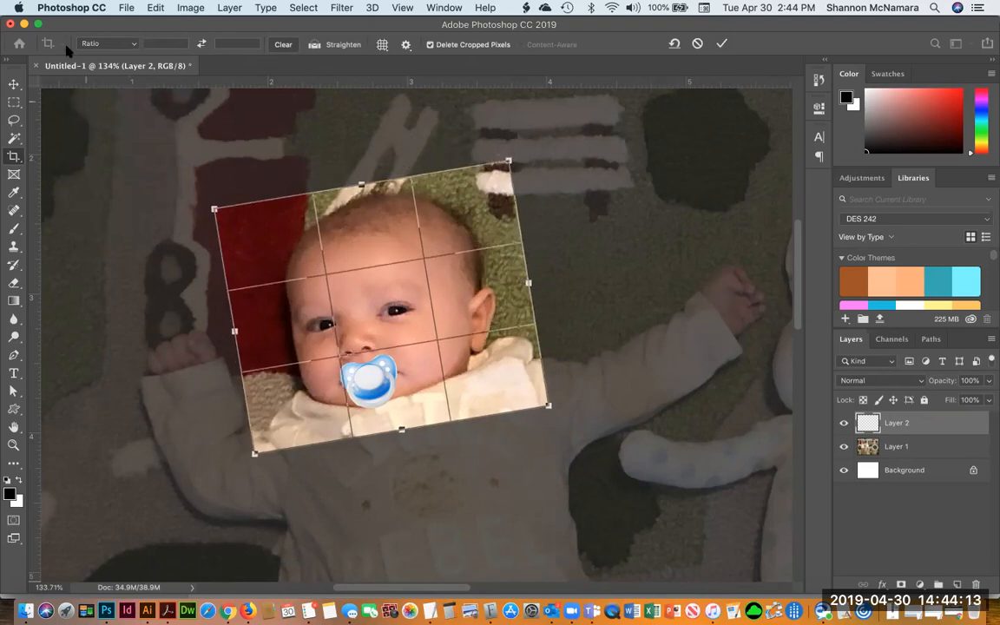
{"action": "left_click", "coordinate": [406, 46]}
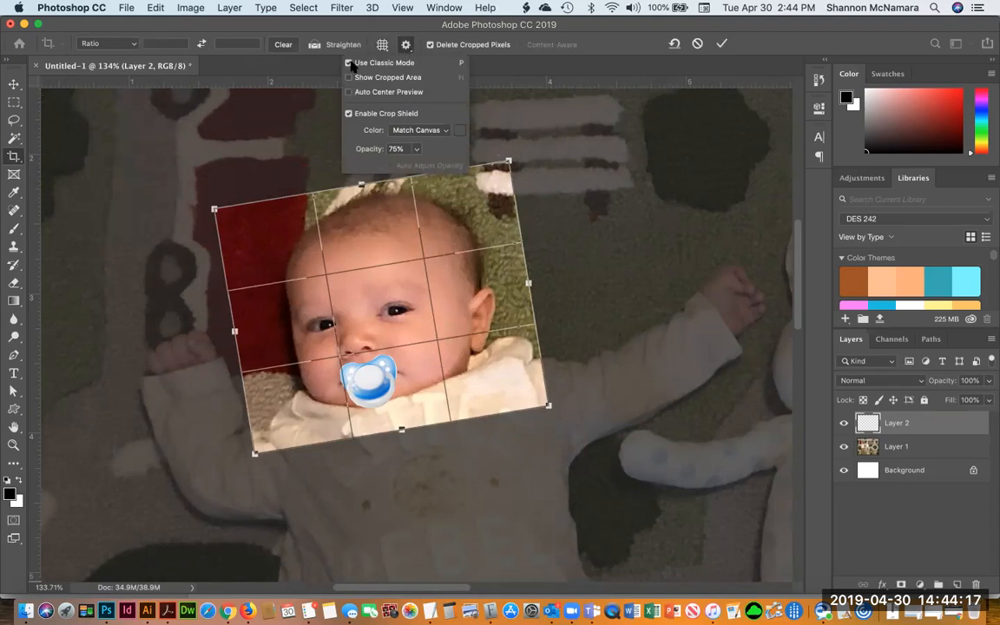
{"action": "left_click", "coordinate": [283, 26]}
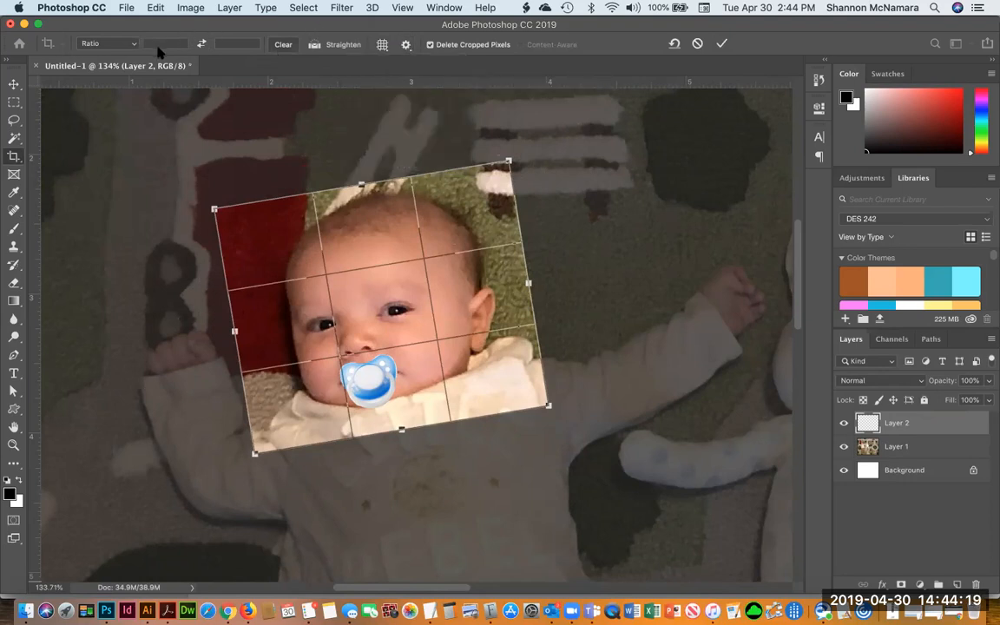
{"action": "left_click", "coordinate": [127, 44]}
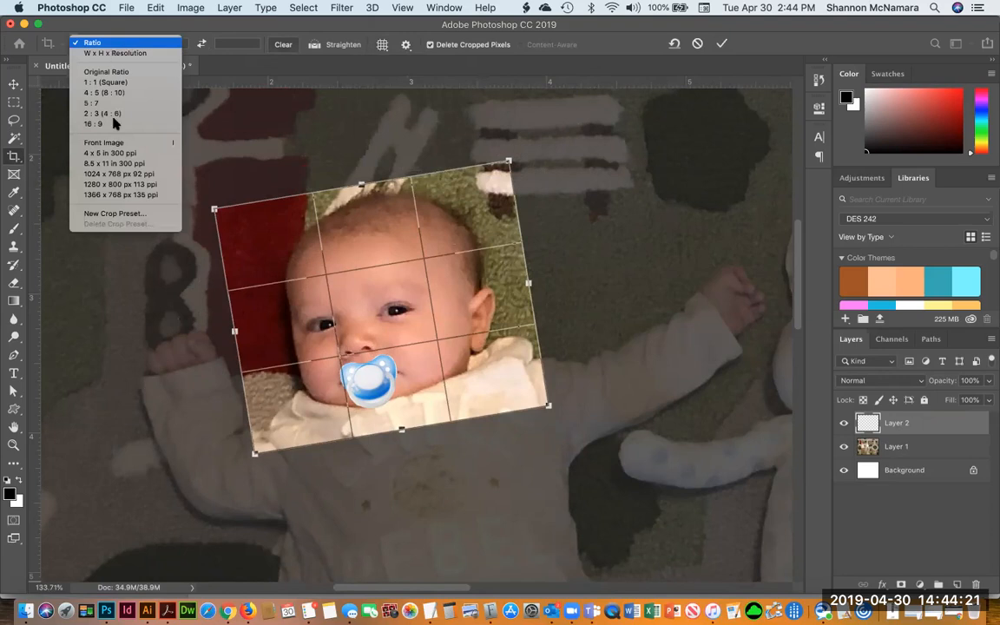
{"action": "left_click", "coordinate": [103, 42]}
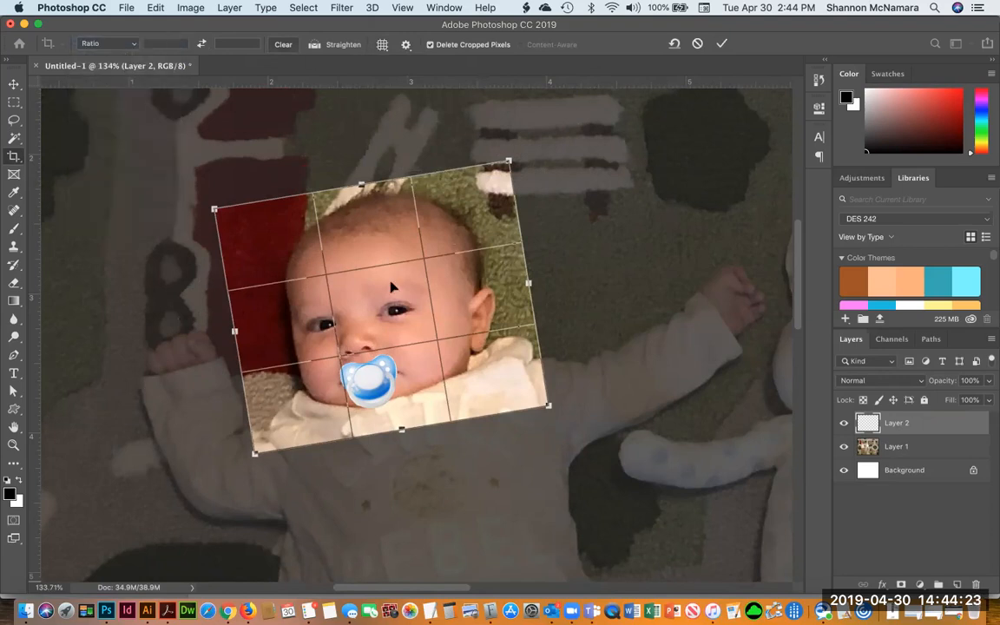
{"action": "left_click_drag", "start_coordinate": [365, 184], "coordinate": [363, 182]}
Apply the Front Image crop preset to the crop box, then return the crop to a free ratio
{"action": "left_click", "coordinate": [113, 42]}
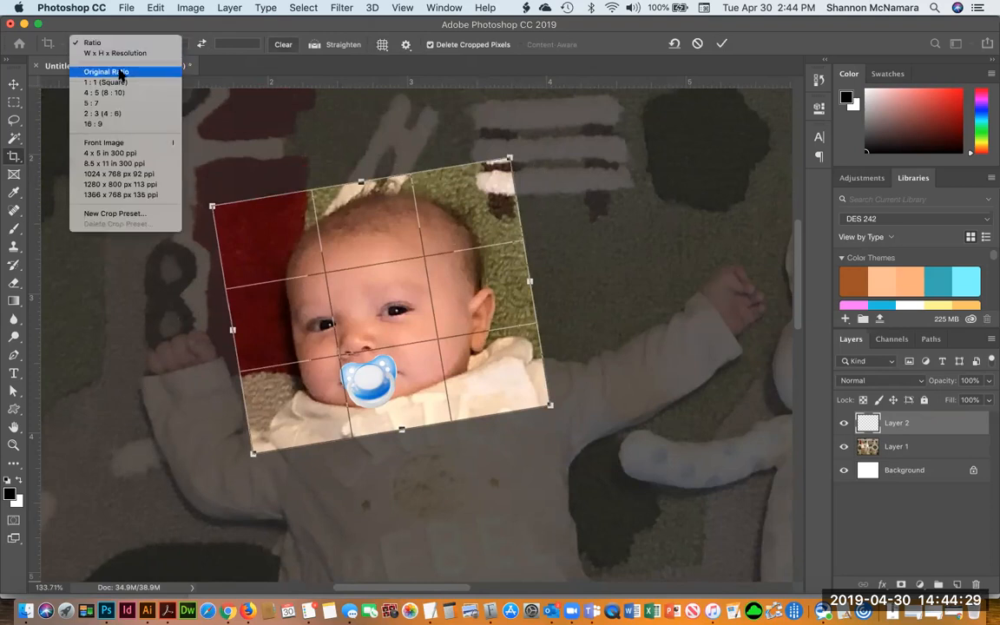
{"action": "left_click", "coordinate": [104, 144]}
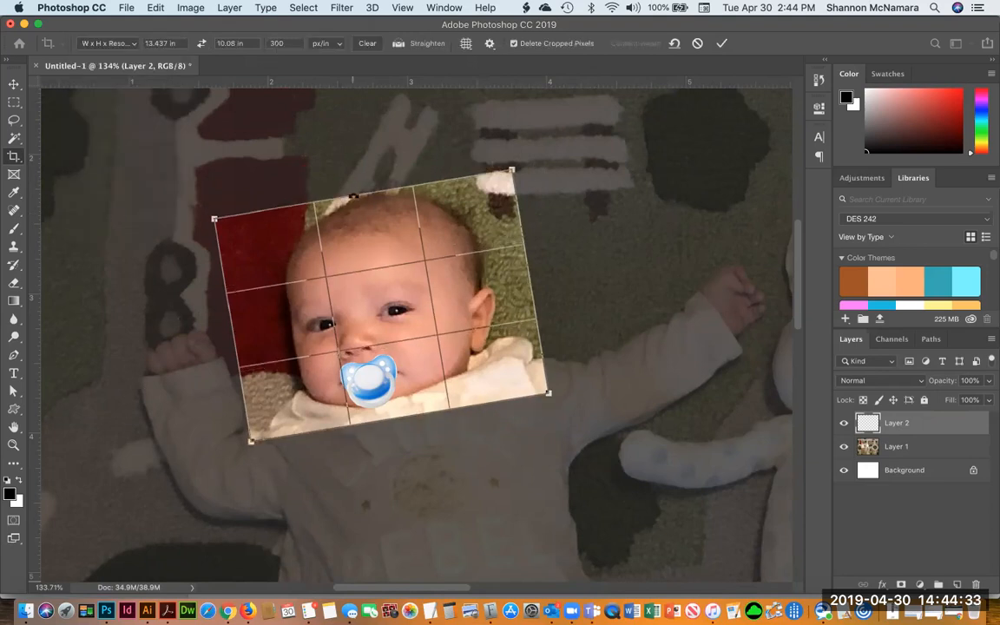
{"action": "left_click", "coordinate": [128, 46]}
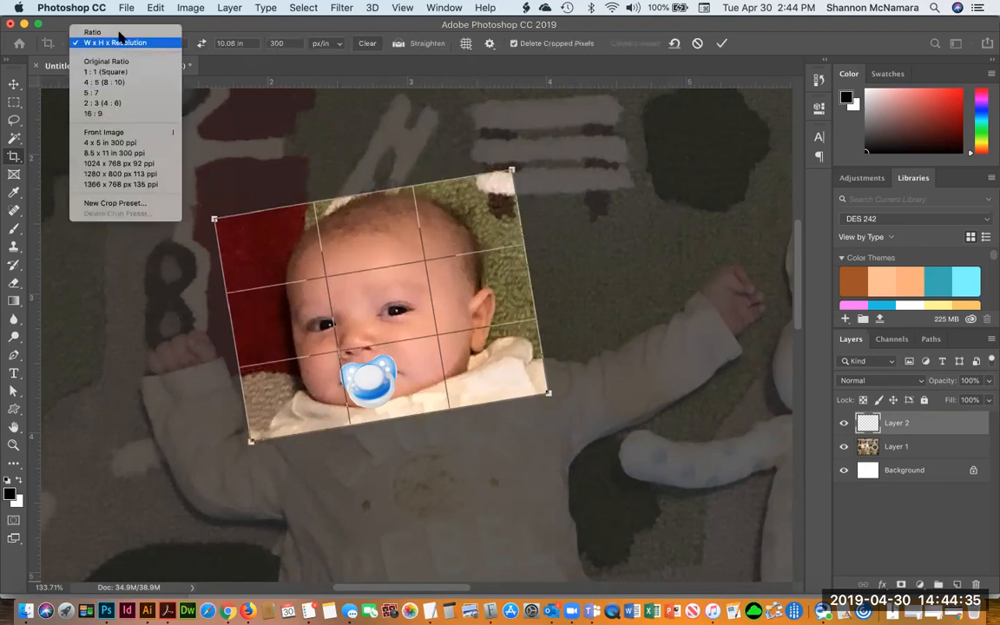
{"action": "left_click", "coordinate": [91, 29]}
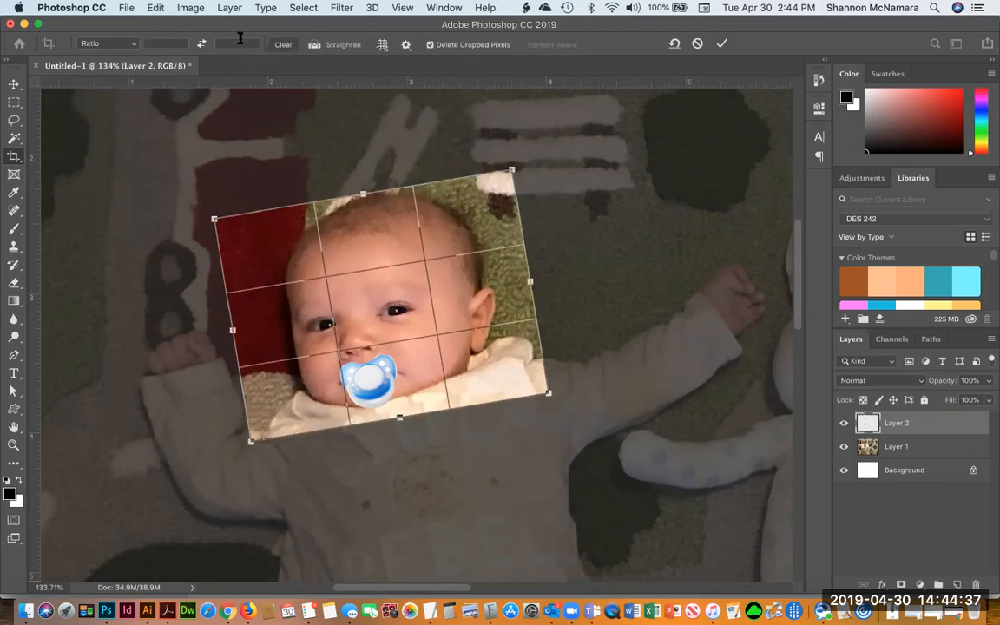
{"action": "left_click", "coordinate": [382, 44]}
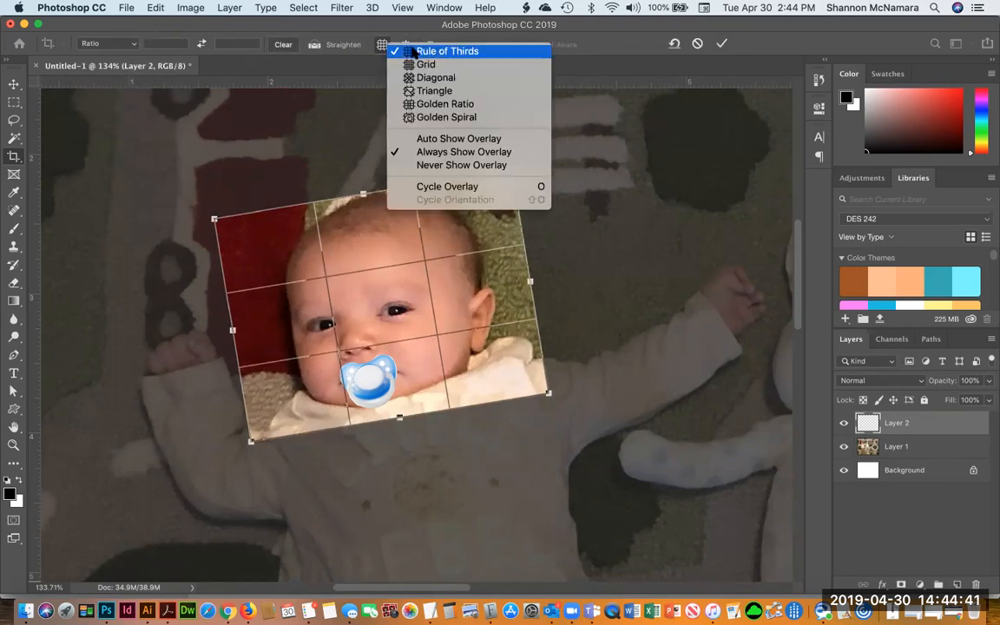
{"action": "left_click", "coordinate": [405, 44]}
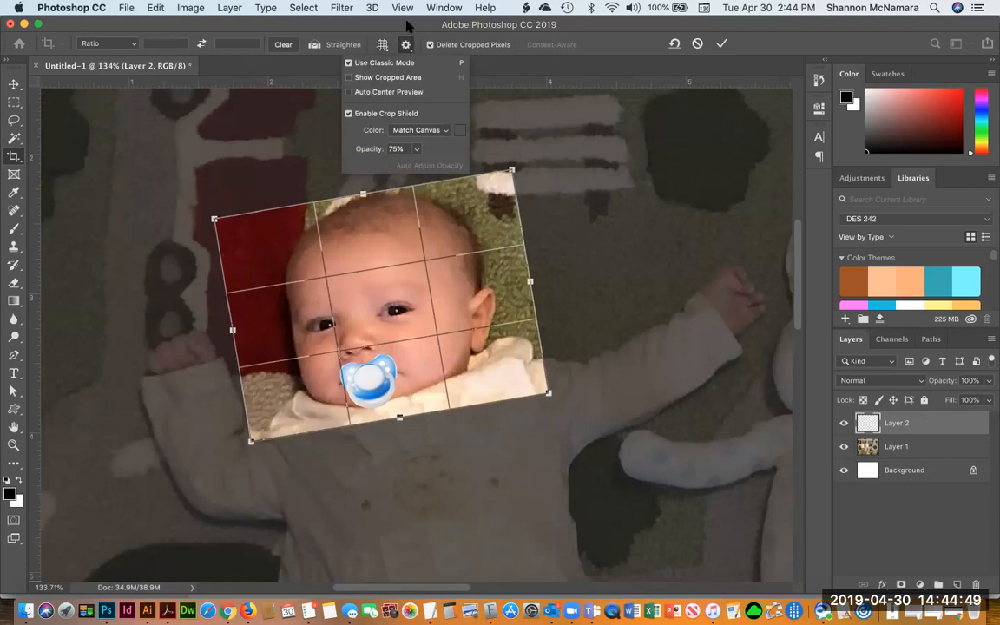
Resize and rotate the crop box around the baby's head and shoulders, then commit the crop
{"action": "left_click_drag", "start_coordinate": [364, 185], "coordinate": [365, 174]}
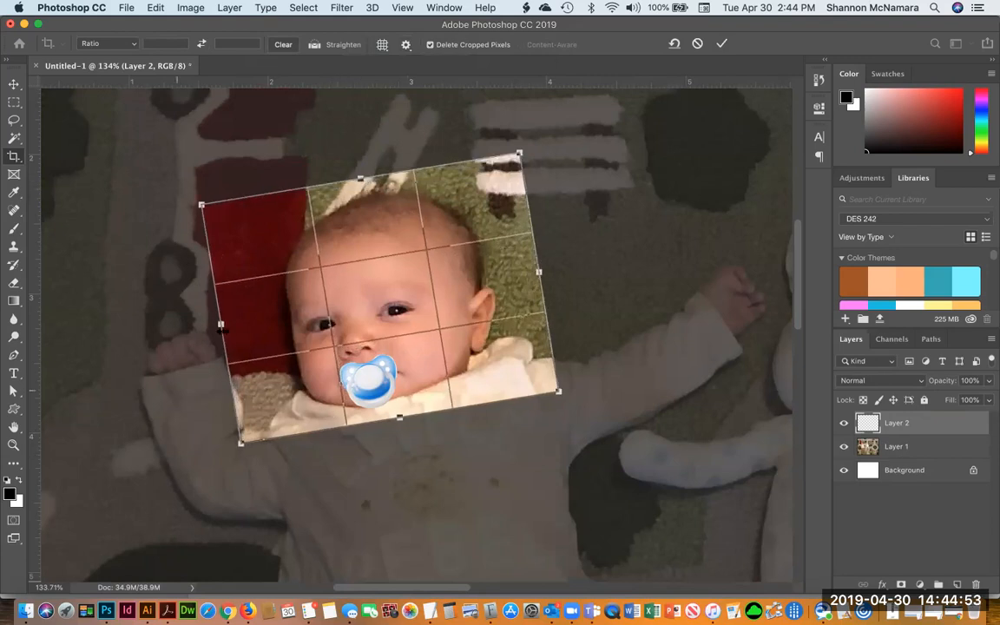
{"action": "left_click_drag", "start_coordinate": [221, 324], "coordinate": [241, 320]}
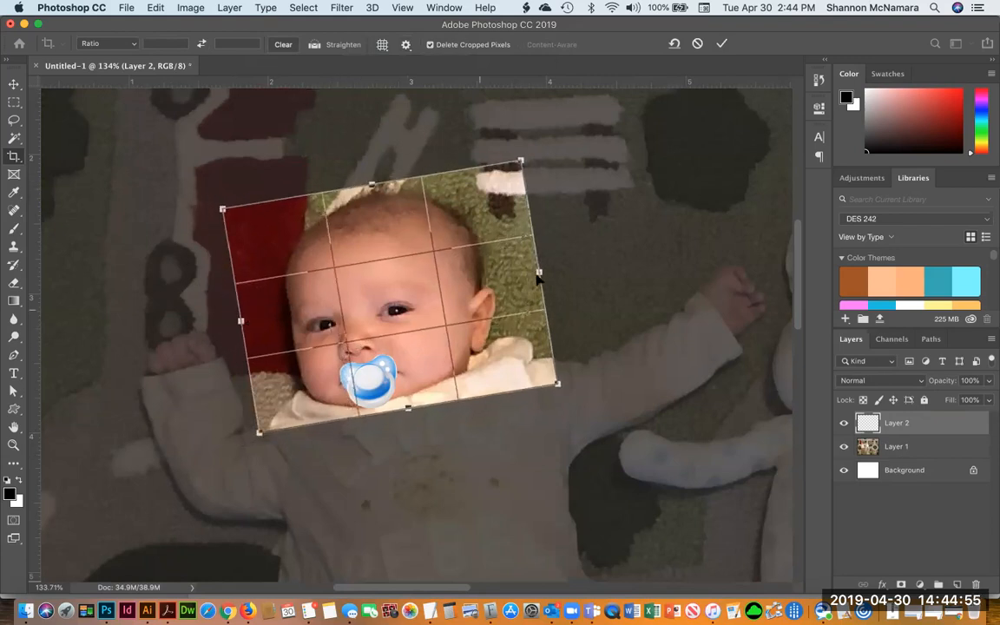
{"action": "left_click_drag", "start_coordinate": [539, 272], "coordinate": [529, 274]}
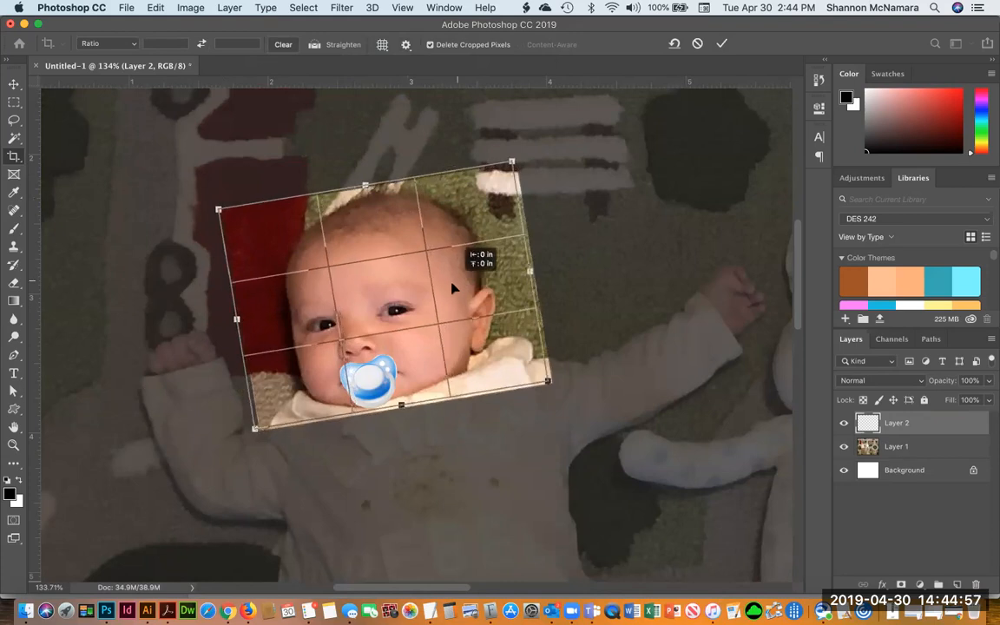
{"action": "left_click_drag", "start_coordinate": [549, 390], "coordinate": [517, 401]}
{"action": "left_click_drag", "start_coordinate": [362, 189], "coordinate": [364, 163]}
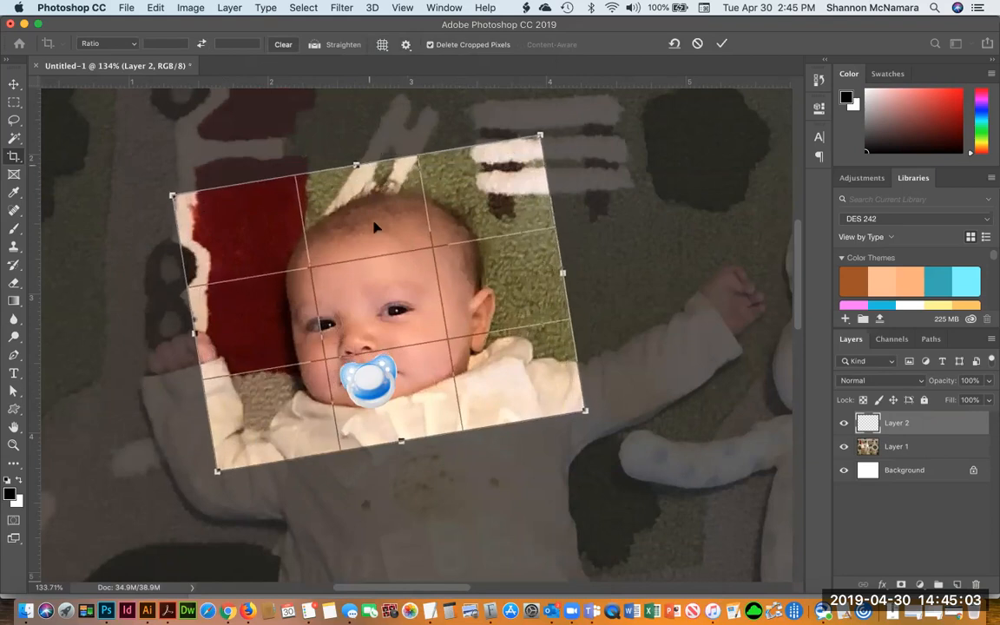
{"action": "left_click_drag", "start_coordinate": [386, 262], "coordinate": [387, 260]}
{"action": "key", "text": "Return"}
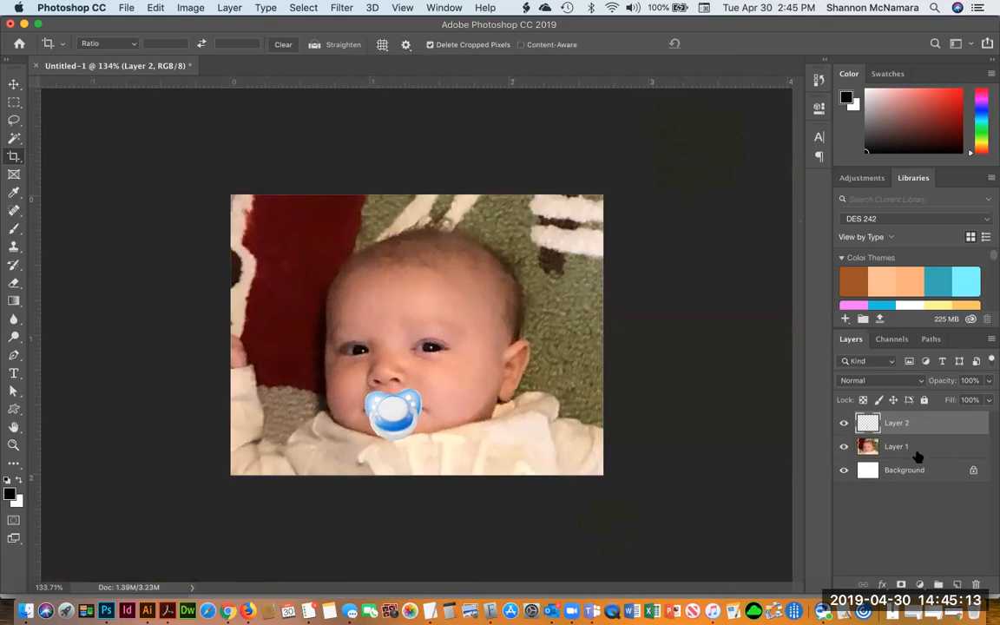
Try the Find Edges filter on the baby photo layer, then undo it
{"action": "left_click", "coordinate": [862, 448]}
{"action": "left_click", "coordinate": [338, 8]}
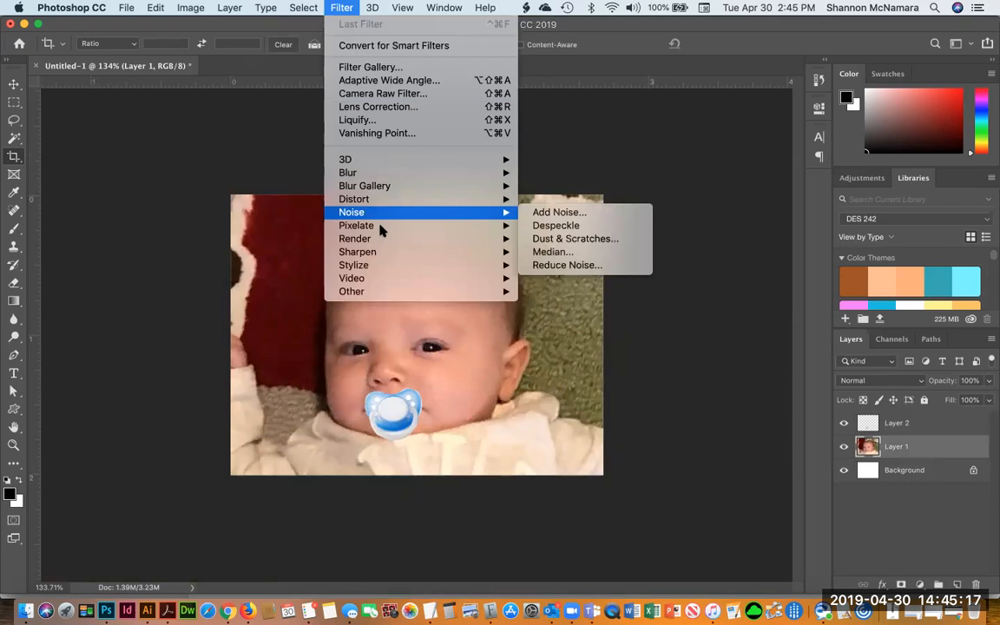
{"action": "mouse_move", "coordinate": [363, 201]}
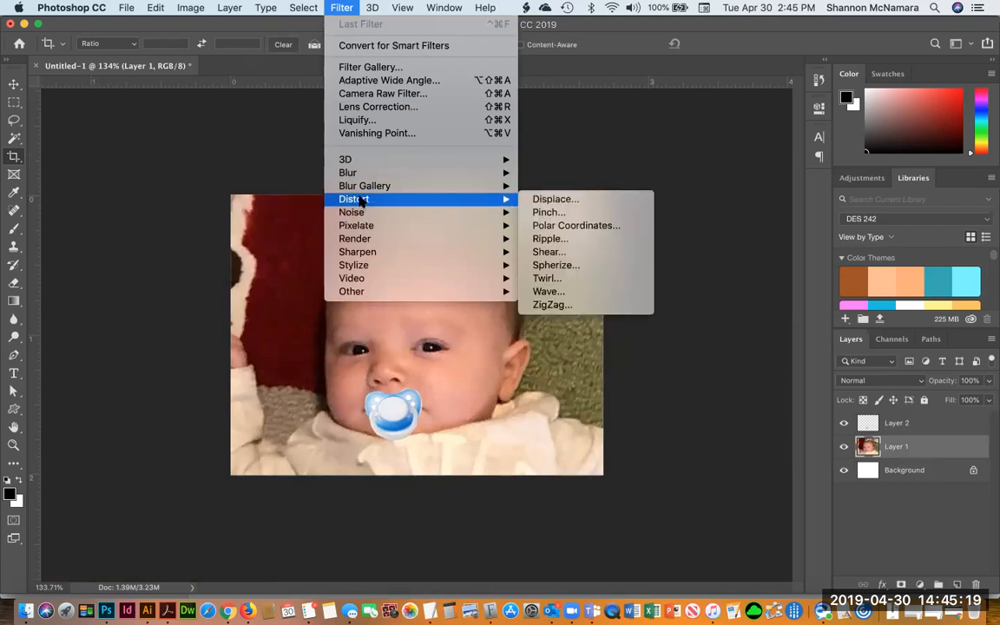
{"action": "mouse_move", "coordinate": [365, 269]}
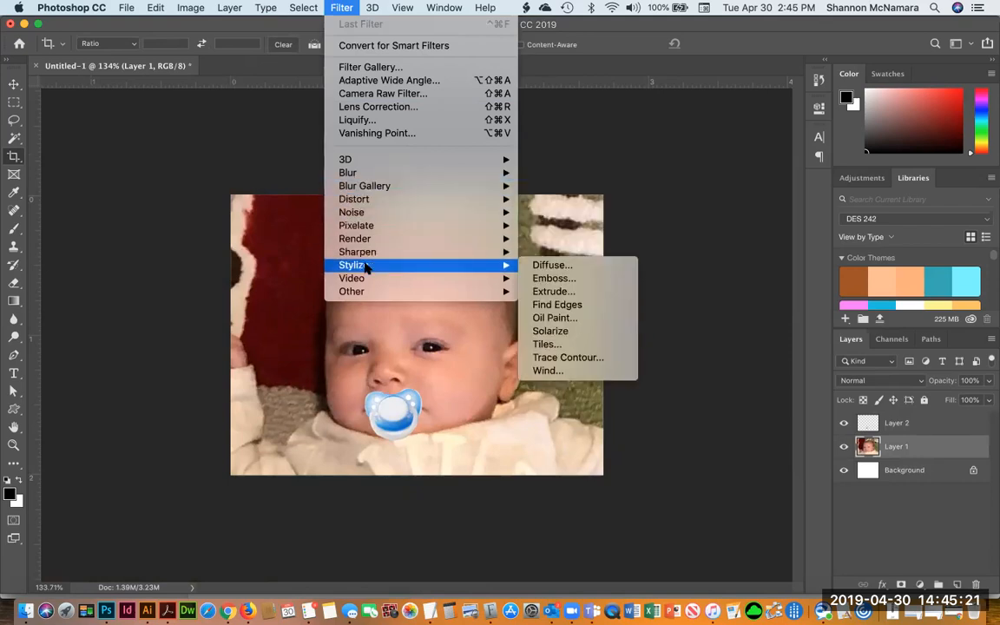
{"action": "left_click", "coordinate": [563, 307]}
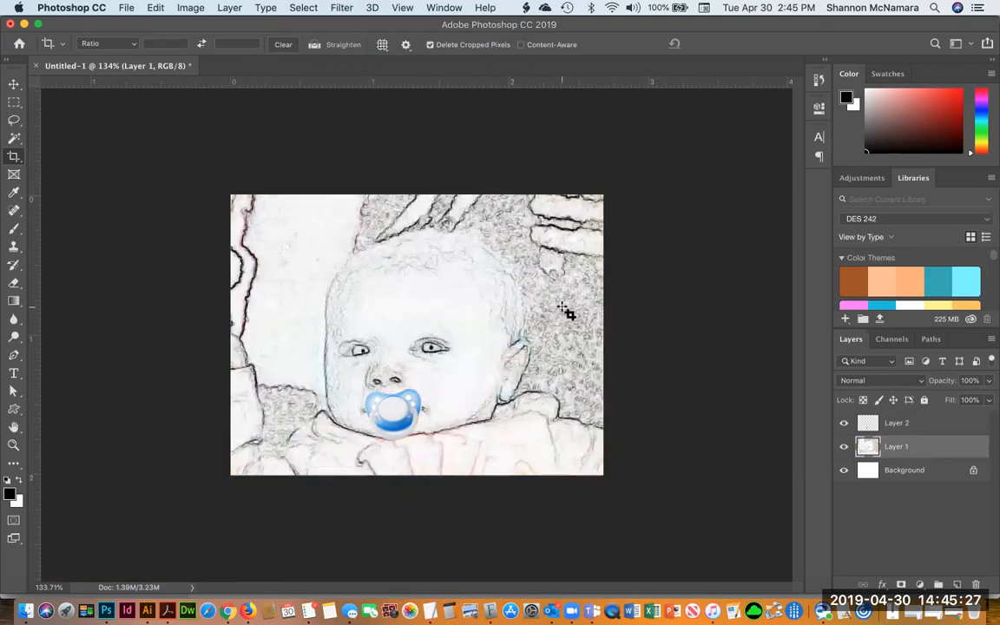
{"action": "key", "text": "super+z"}
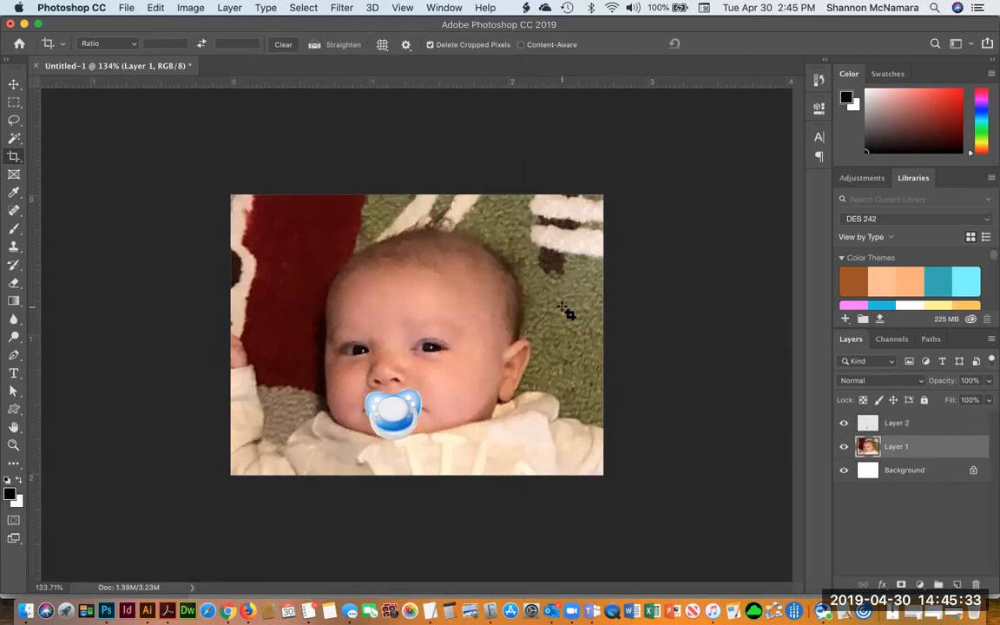
Free-transform the pacifier to about 114% width and 90% height, keeping it over the baby's mouth
{"action": "left_click", "coordinate": [894, 423]}
{"action": "key", "text": "super+t"}
{"action": "left_click_drag", "start_coordinate": [365, 440], "coordinate": [357, 443]}
{"action": "left_click_drag", "start_coordinate": [423, 442], "coordinate": [398, 440]}
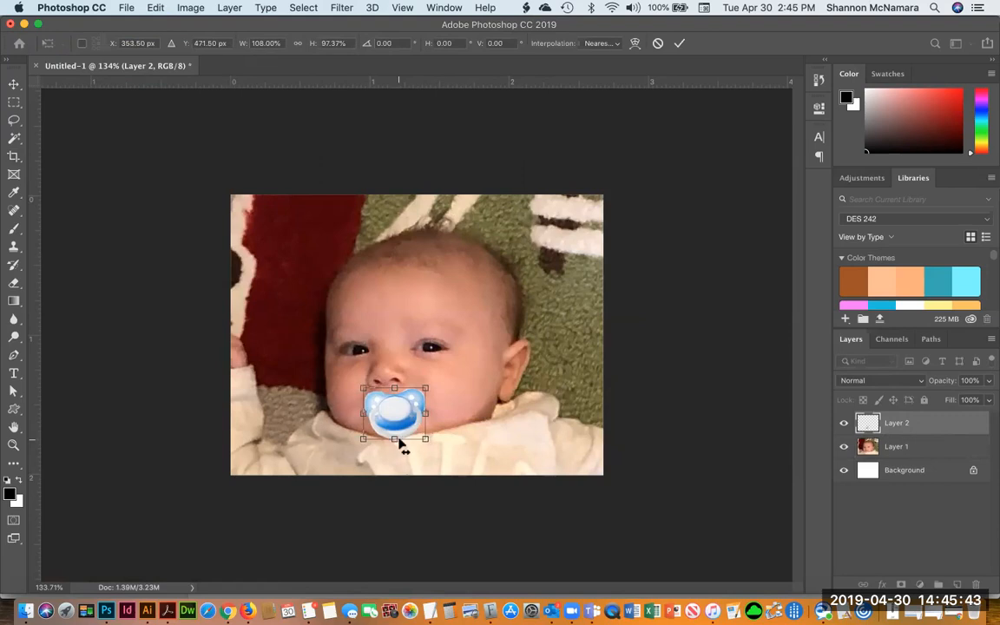
{"action": "left_click_drag", "start_coordinate": [394, 434], "coordinate": [394, 431]}
{"action": "left_click_drag", "start_coordinate": [429, 389], "coordinate": [396, 408]}
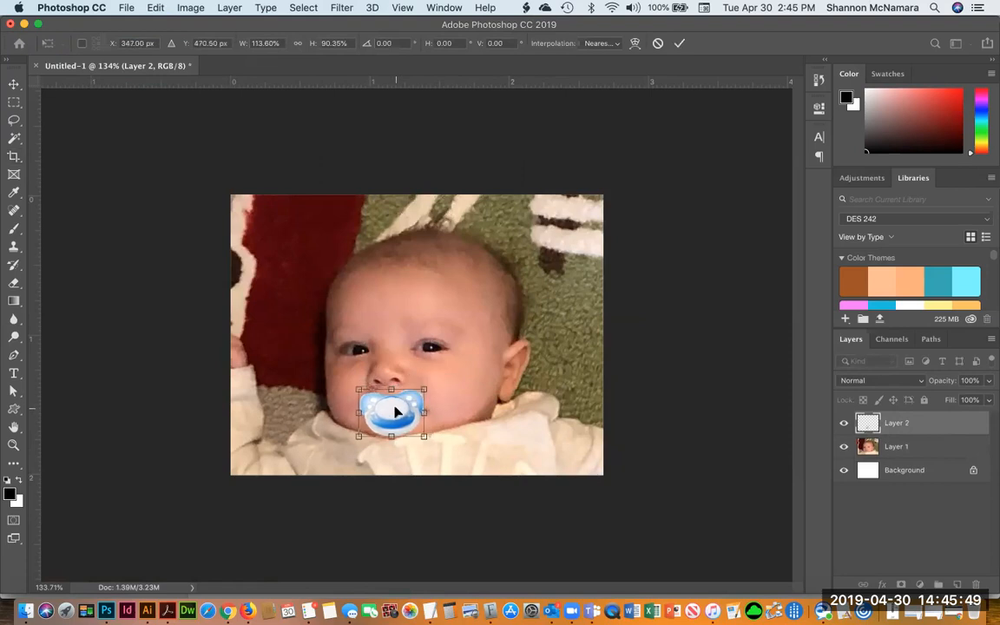
{"action": "key", "text": "Return"}
{"action": "key", "text": "c"}
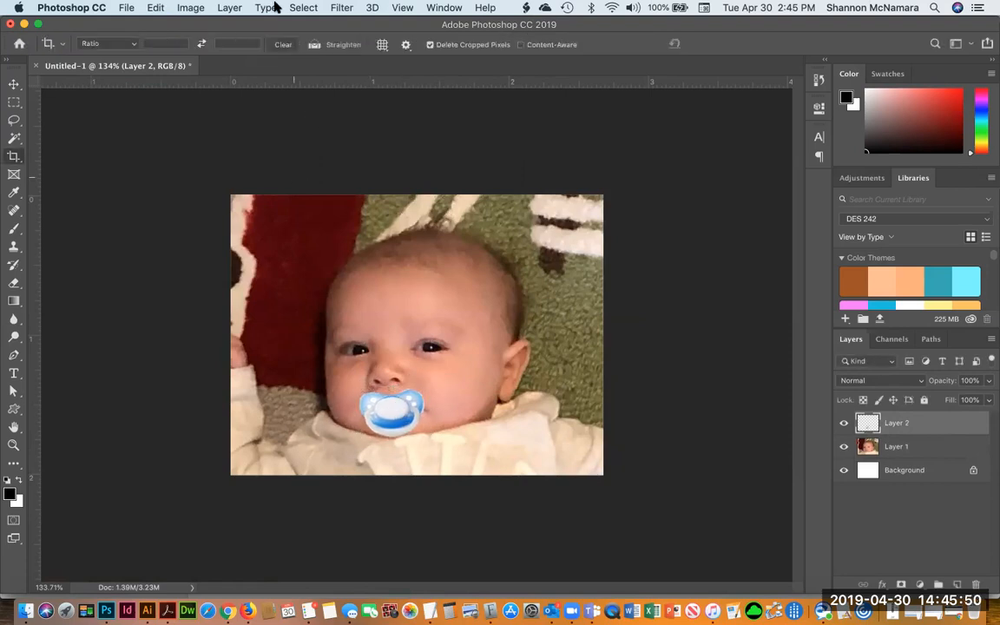
{"action": "left_click", "coordinate": [339, 7]}
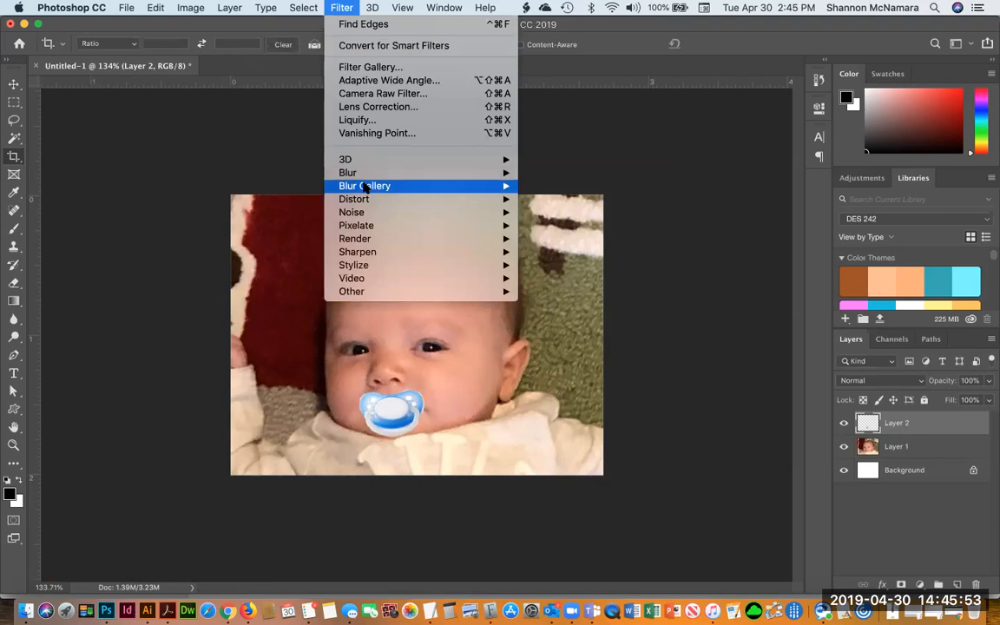
{"action": "mouse_move", "coordinate": [367, 201]}
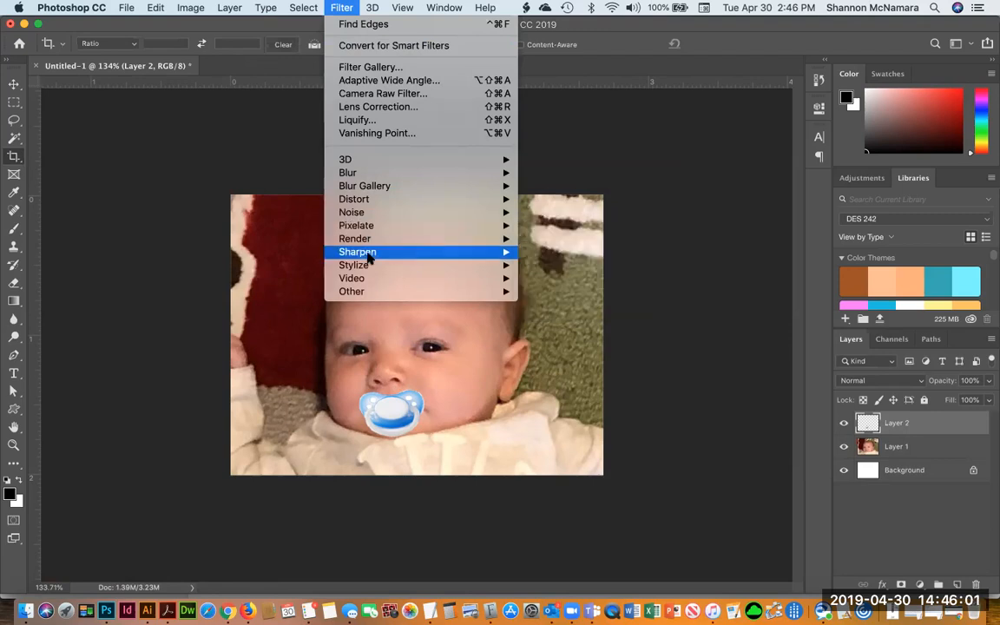
{"action": "mouse_move", "coordinate": [368, 273]}
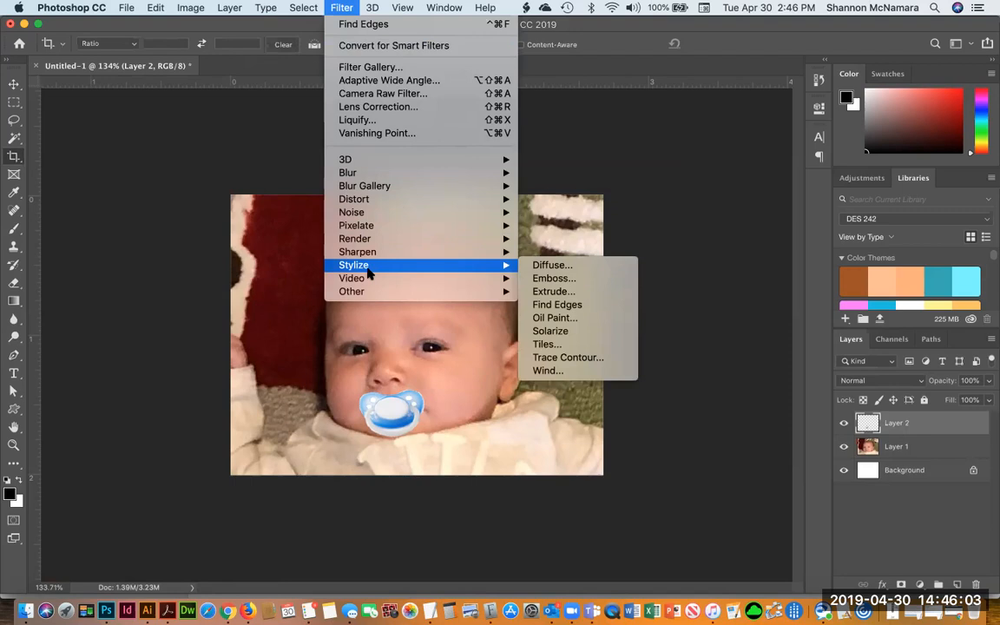
{"action": "left_click", "coordinate": [567, 319]}
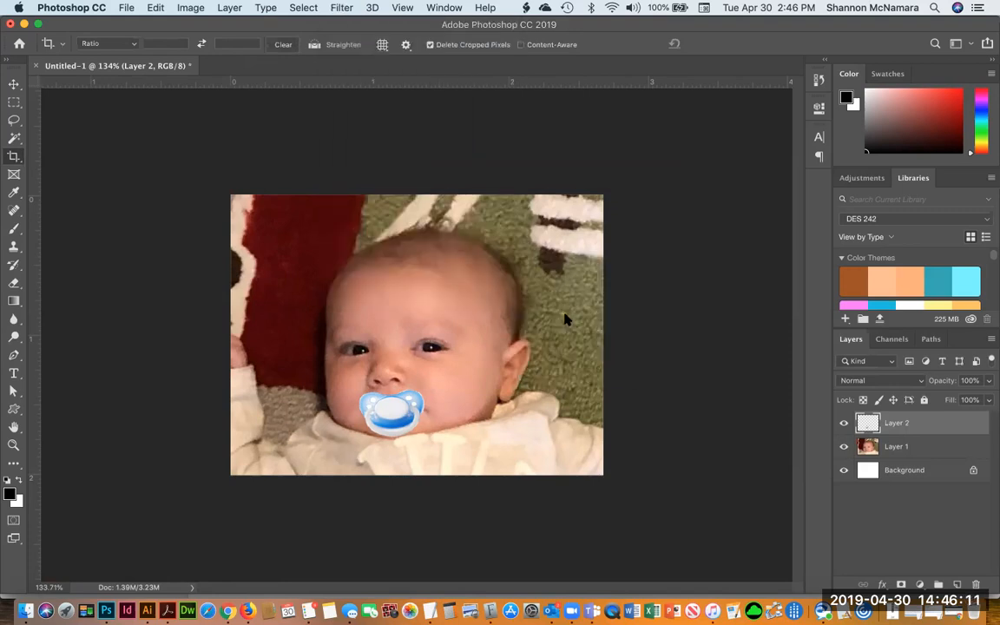
{"action": "left_click_drag", "start_coordinate": [476, 59], "coordinate": [638, 67]}
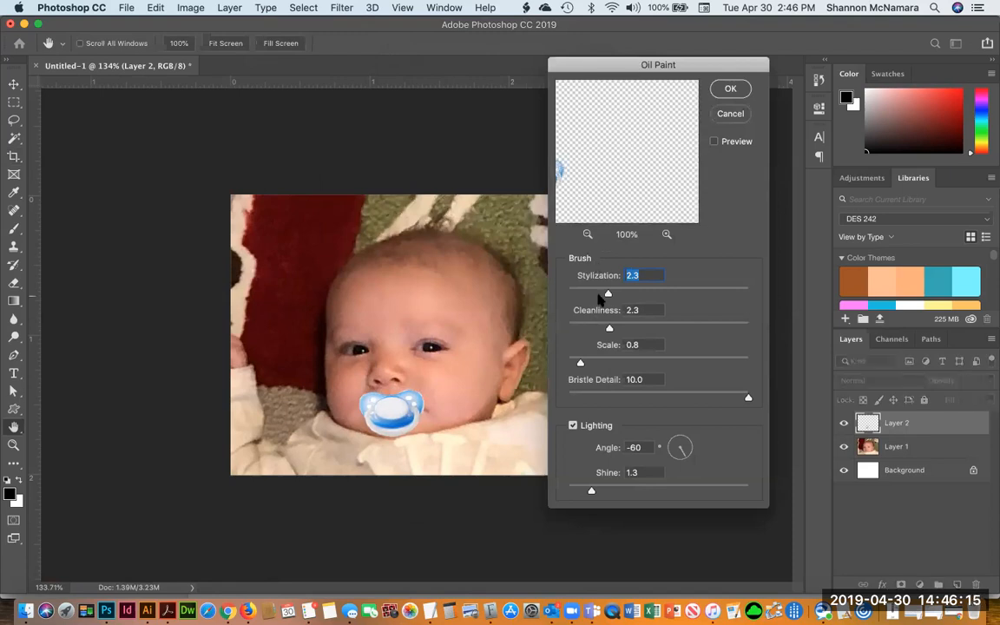
{"action": "left_click_drag", "start_coordinate": [559, 174], "coordinate": [654, 158]}
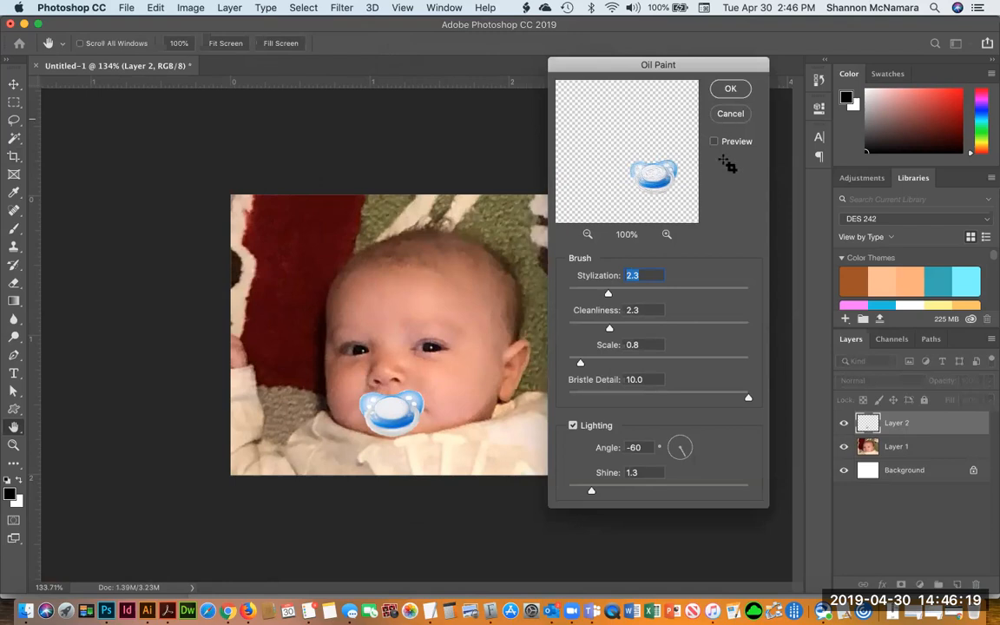
{"action": "key", "text": "Escape"}
Group the pacifier and photo layers, then merge them into a single layer
{"action": "left_click", "coordinate": [903, 447], "text": "shift"}
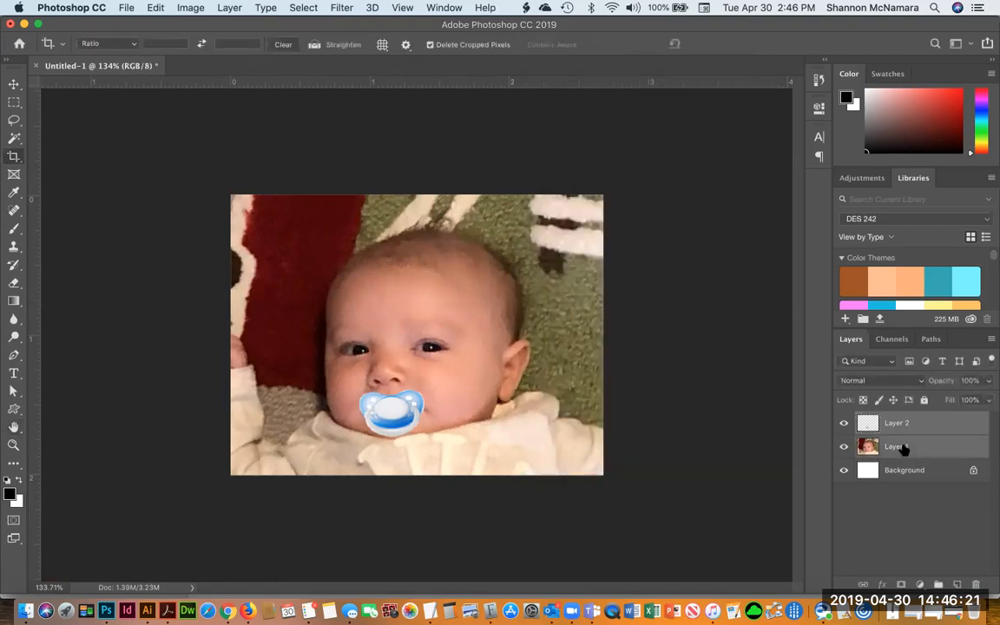
{"action": "key", "text": "super+g"}
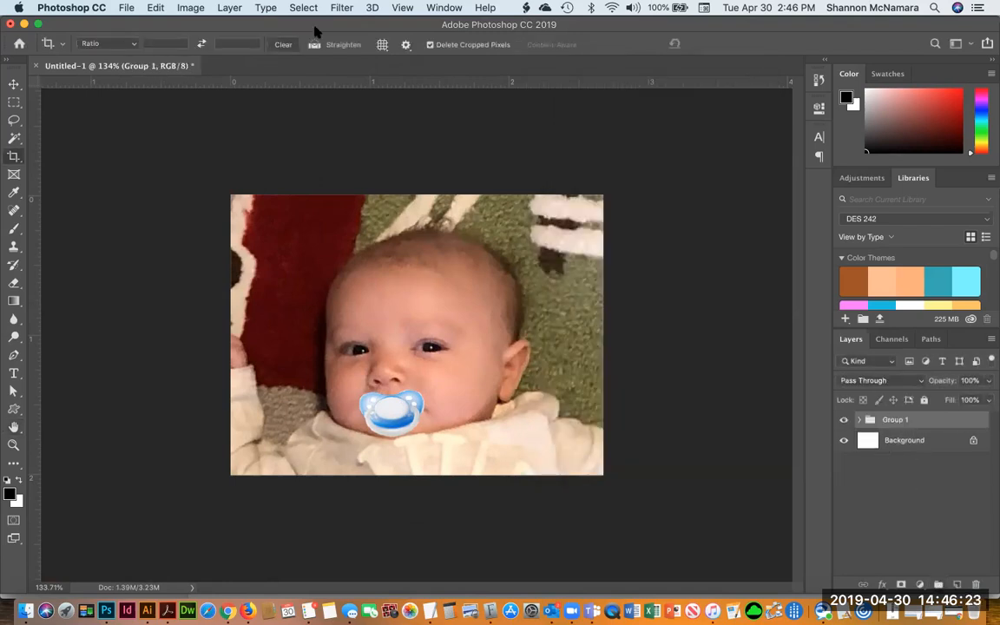
{"action": "left_click", "coordinate": [339, 8]}
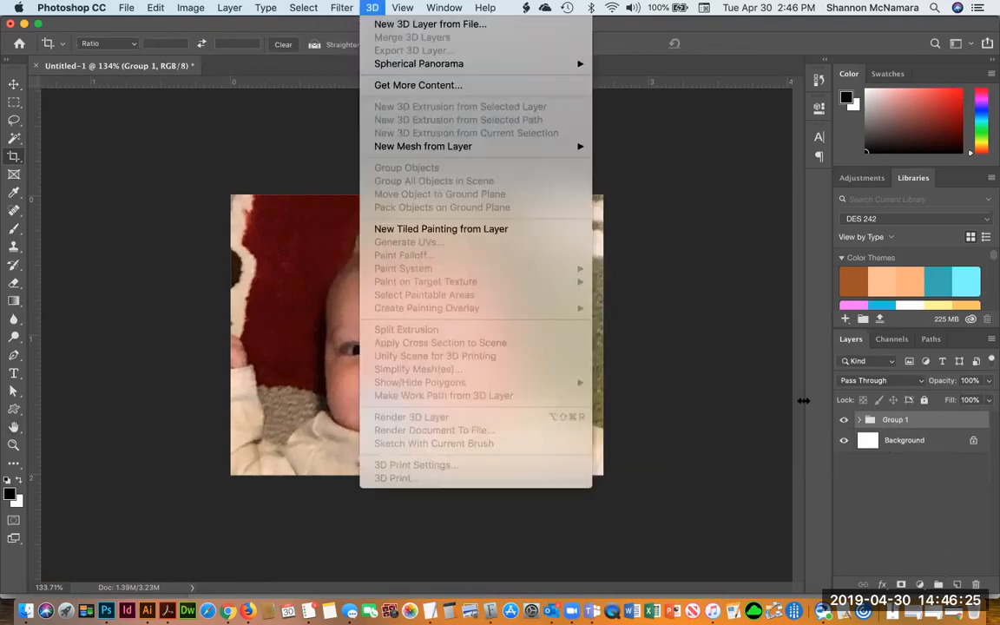
{"action": "left_click", "coordinate": [859, 420]}
{"action": "left_click", "coordinate": [861, 421]}
{"action": "left_click", "coordinate": [903, 443]}
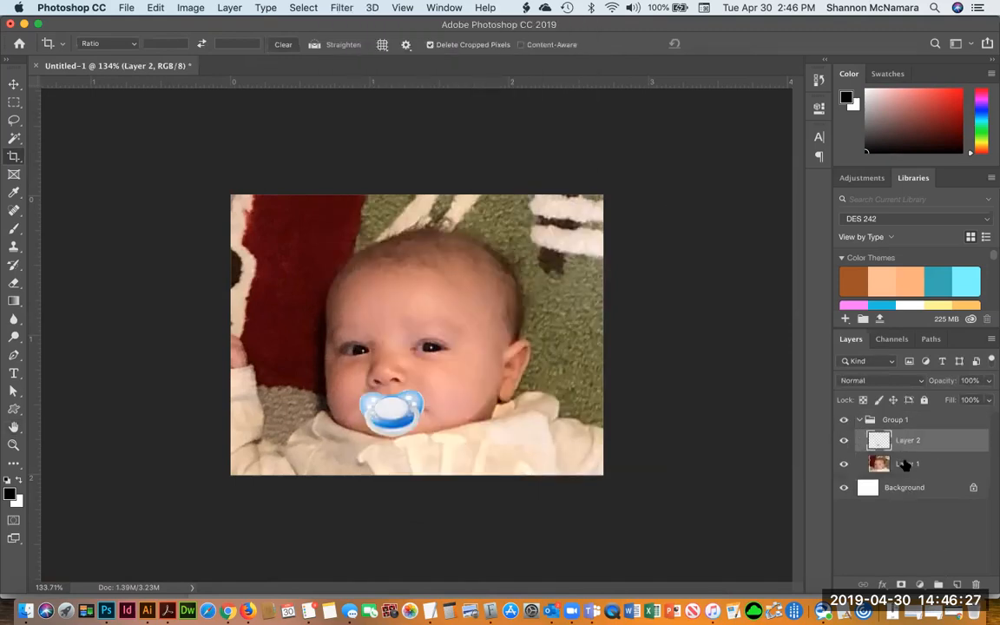
{"action": "left_click", "coordinate": [906, 465], "text": "shift"}
{"action": "key", "text": "super+e"}
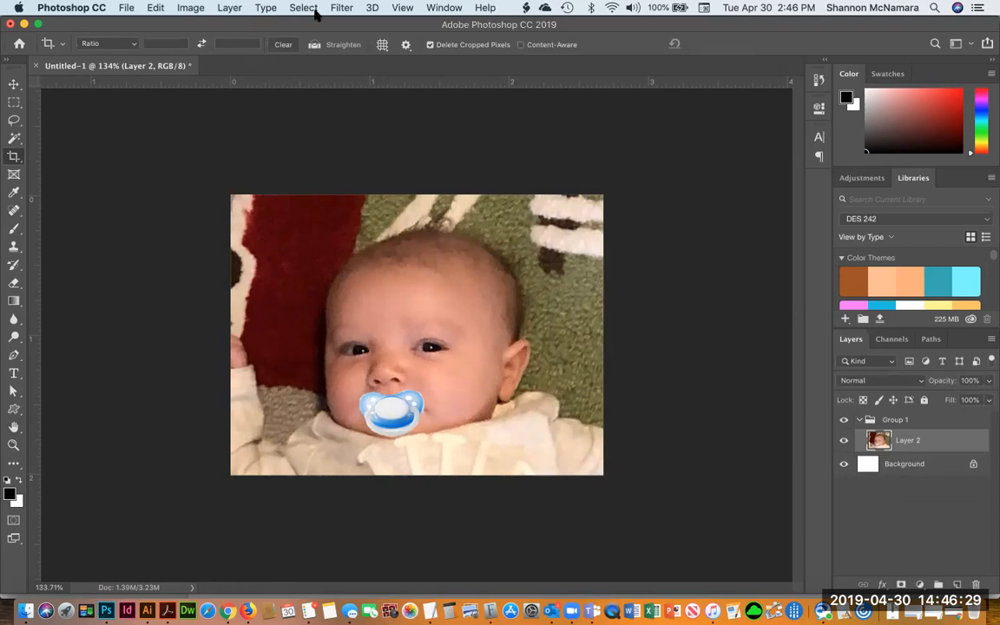
Apply Oil Paint to the merged layer with Stylization 2.6, Cleanliness 10.0, Scale 3.6 and Bristle Detail 6.7
{"action": "left_click", "coordinate": [340, 7]}
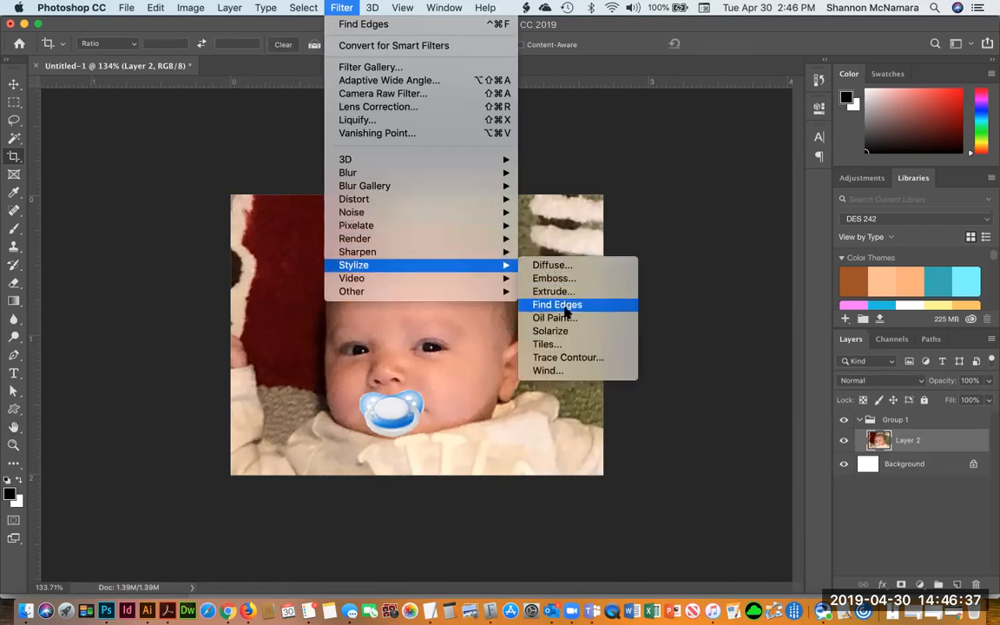
{"action": "left_click", "coordinate": [566, 318]}
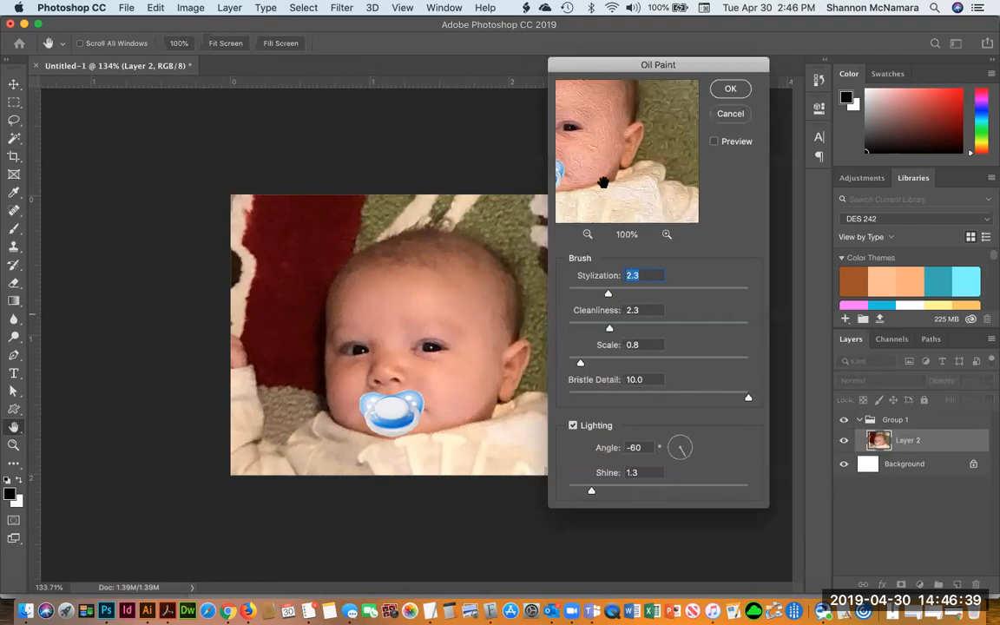
{"action": "left_click_drag", "start_coordinate": [635, 142], "coordinate": [639, 160]}
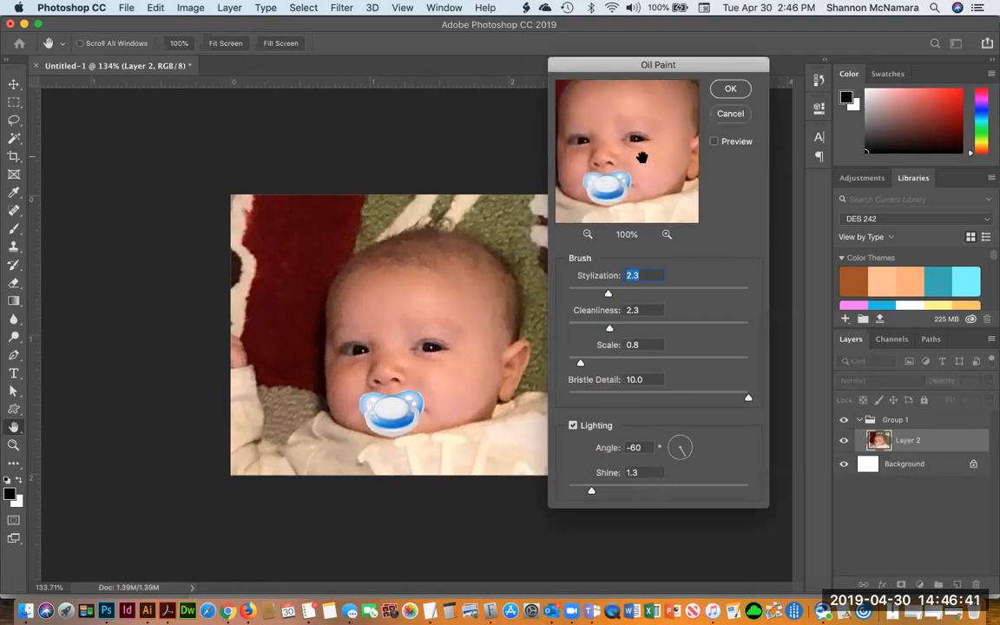
{"action": "left_click_drag", "start_coordinate": [613, 333], "coordinate": [728, 328]}
{"action": "left_click_drag", "start_coordinate": [615, 328], "coordinate": [763, 345]}
{"action": "left_click_drag", "start_coordinate": [577, 366], "coordinate": [631, 365]}
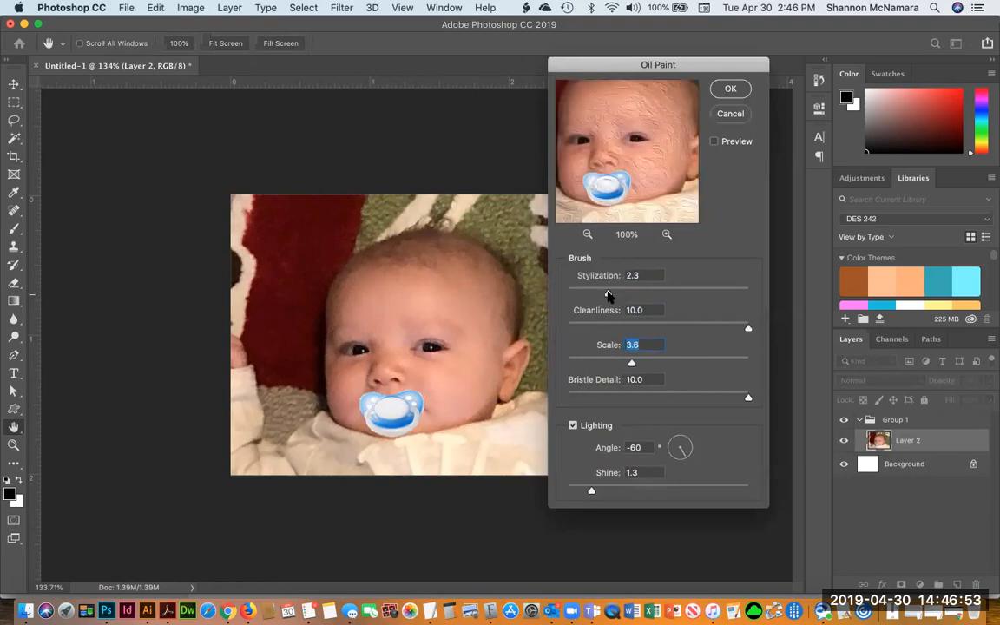
{"action": "left_click_drag", "start_coordinate": [607, 293], "coordinate": [614, 293]}
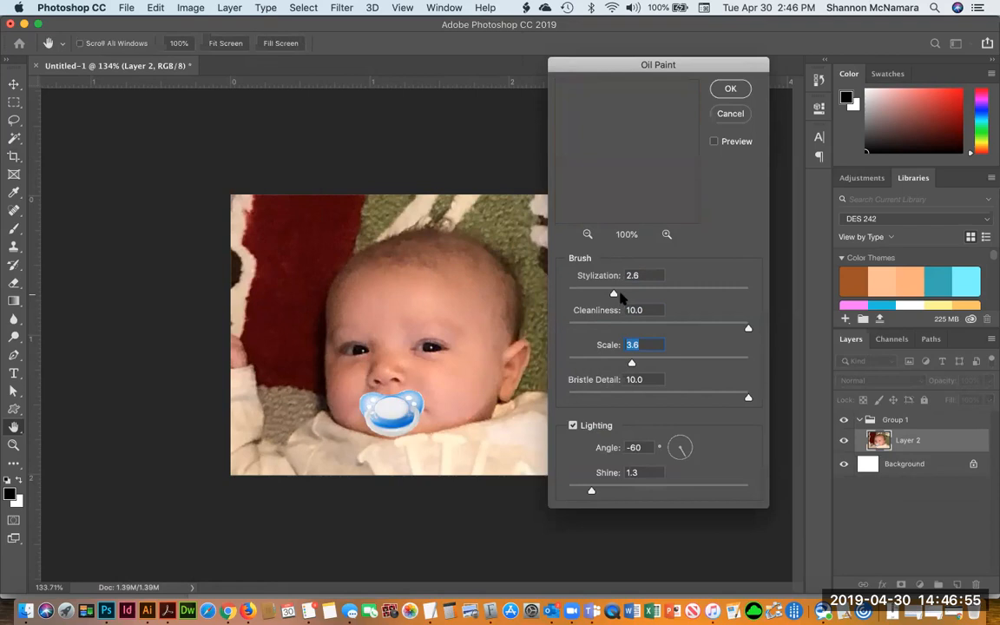
{"action": "left_click", "coordinate": [615, 293]}
{"action": "left_click_drag", "start_coordinate": [747, 399], "coordinate": [694, 398]}
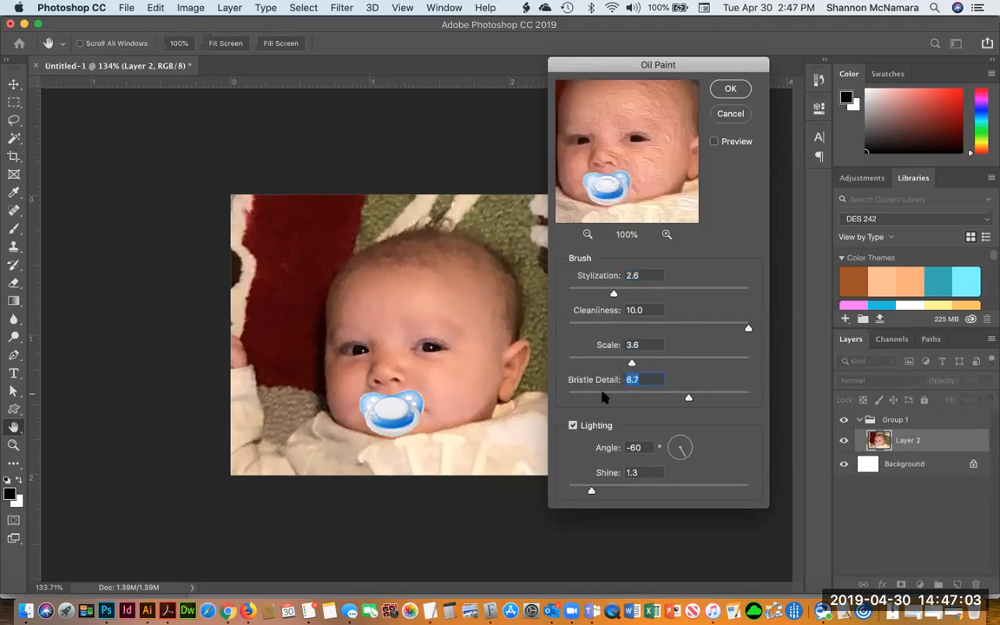
{"action": "left_click", "coordinate": [730, 88]}
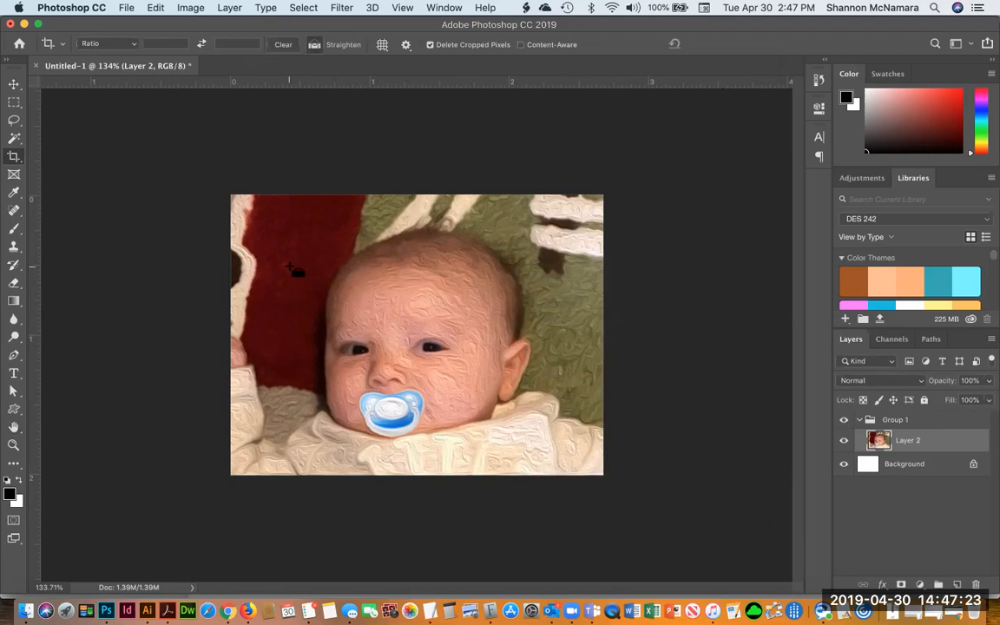
Select the whole oil-painted image and switch to Illustrator's workYahMamaL2 logo document
{"action": "key", "text": "super+a"}
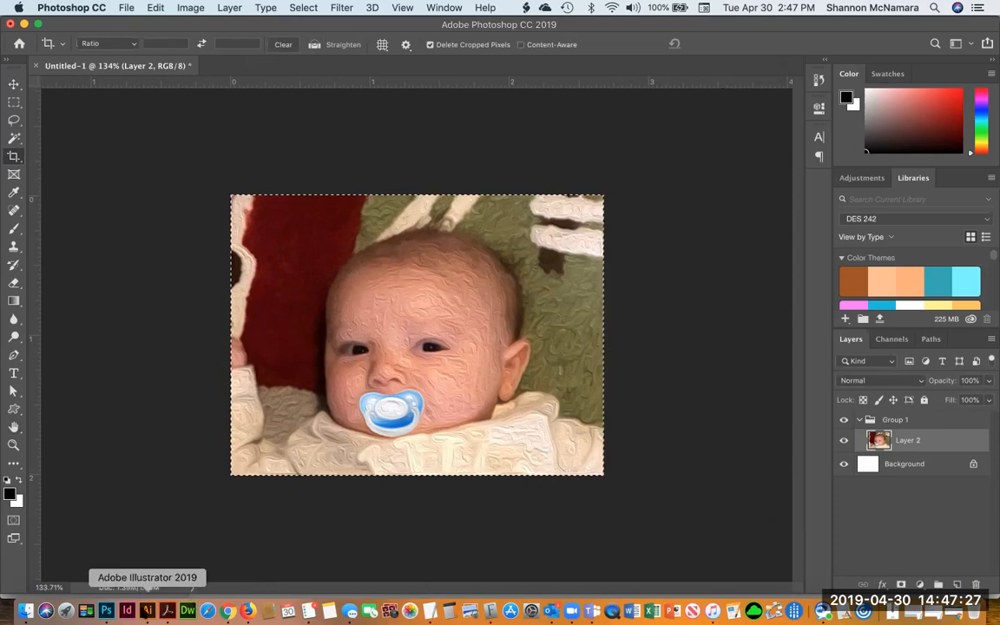
{"action": "left_click", "coordinate": [146, 611]}
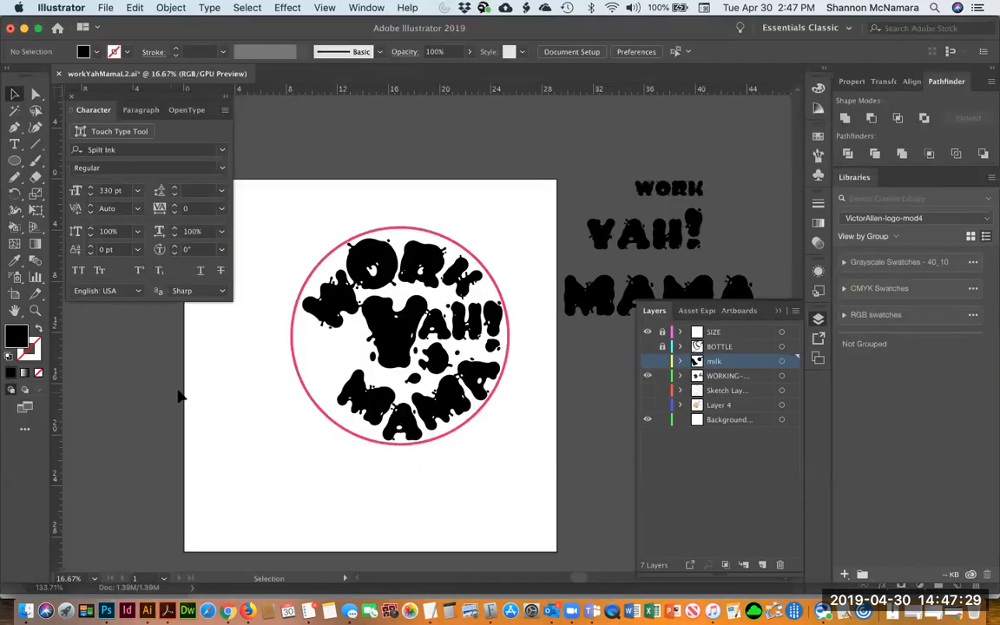
Unlock the BOTTLE layer in the logo document
{"action": "left_click_drag", "start_coordinate": [546, 407], "coordinate": [605, 383]}
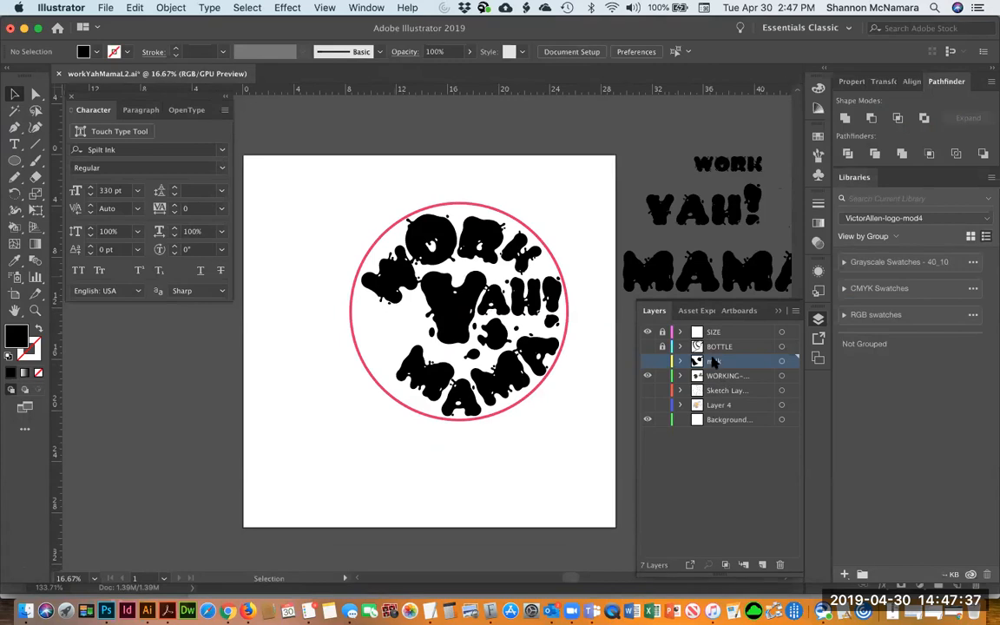
{"action": "left_click", "coordinate": [671, 348]}
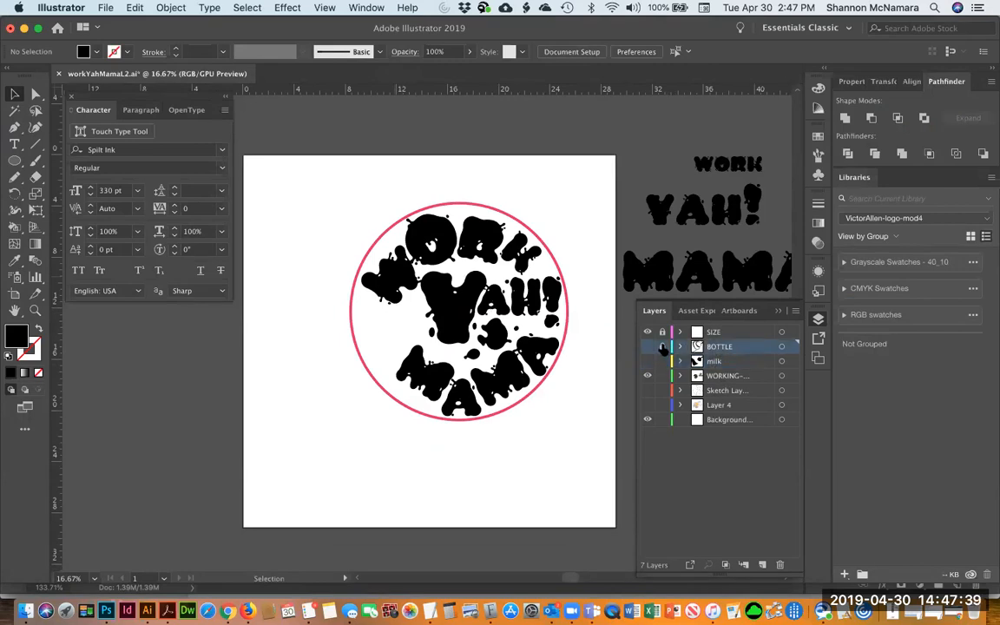
Delete the BOTTLE, milk, Sketch Layer and Layer 4 layers from the logo document
{"action": "left_click", "coordinate": [720, 363], "text": "super"}
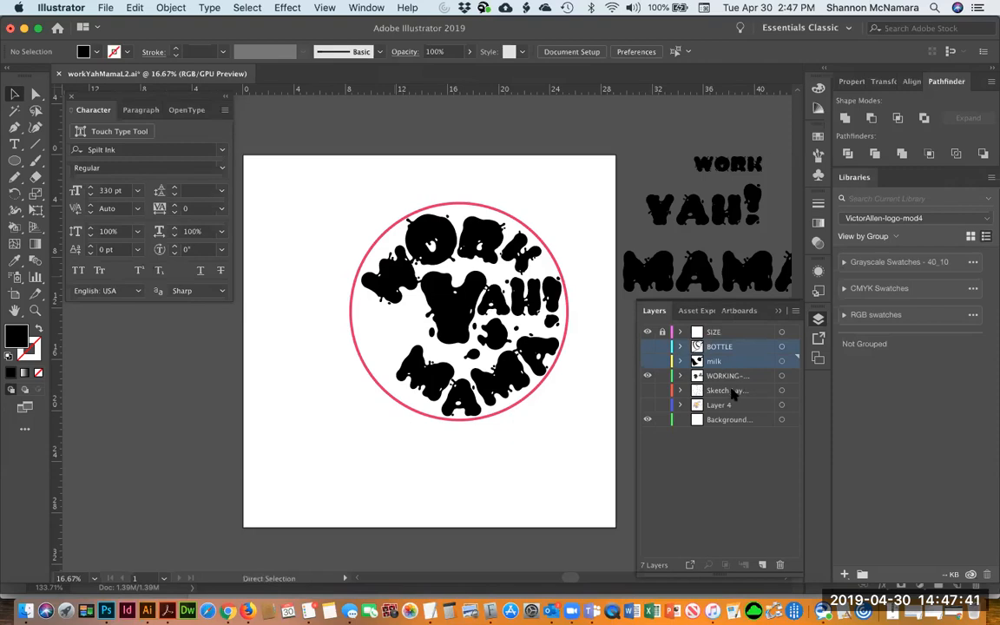
{"action": "left_click", "coordinate": [732, 394], "text": "super"}
{"action": "left_click", "coordinate": [726, 405], "text": "super"}
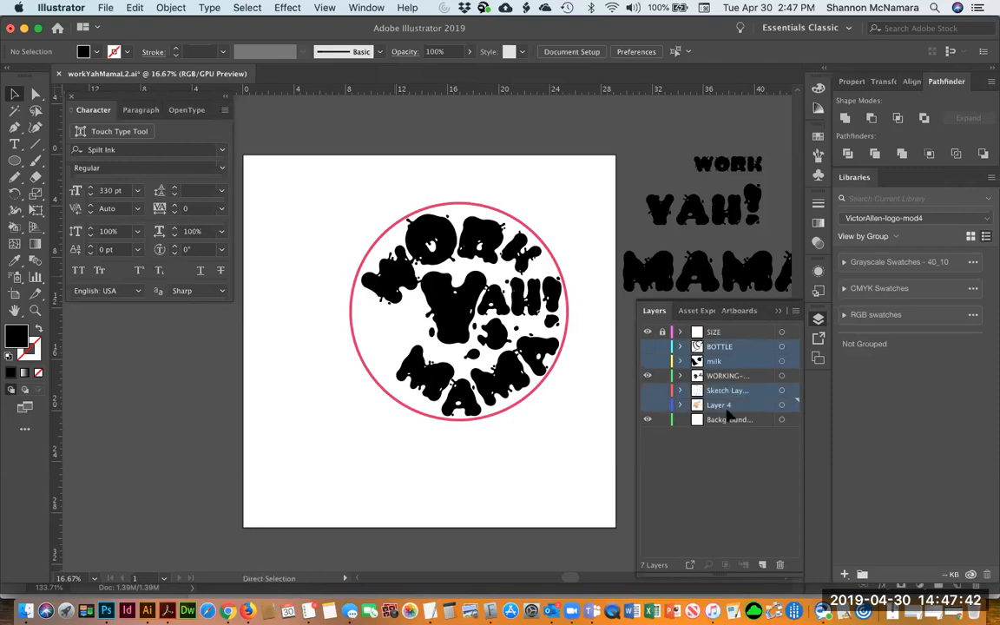
{"action": "left_click", "coordinate": [780, 565]}
{"action": "left_click", "coordinate": [610, 326]}
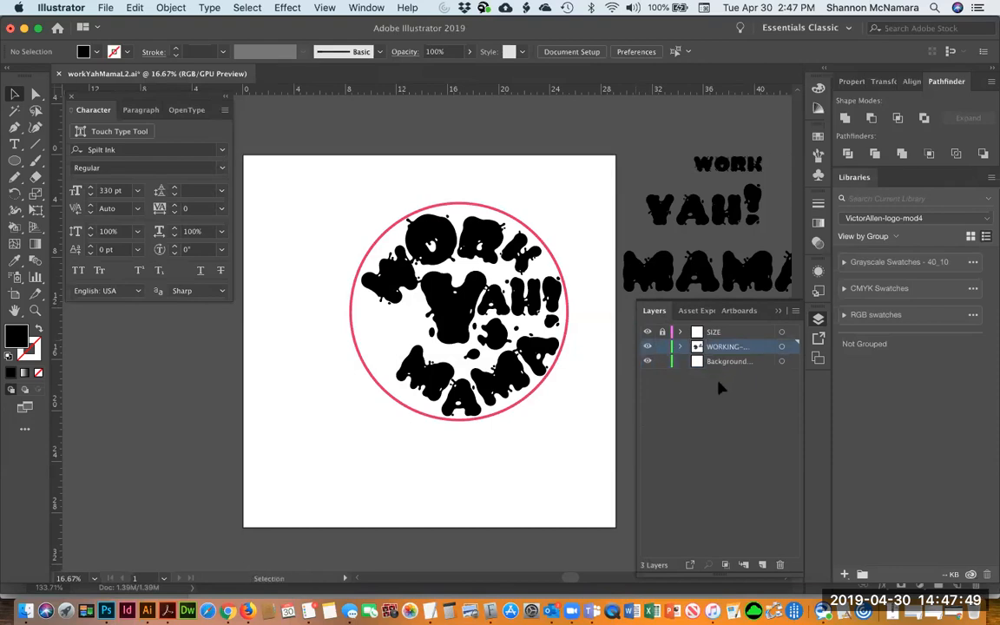
Paste the oil-painted baby photo onto its own layer, enlarge it within the red circle, and hide the WORKING layer
{"action": "key", "text": "super+v"}
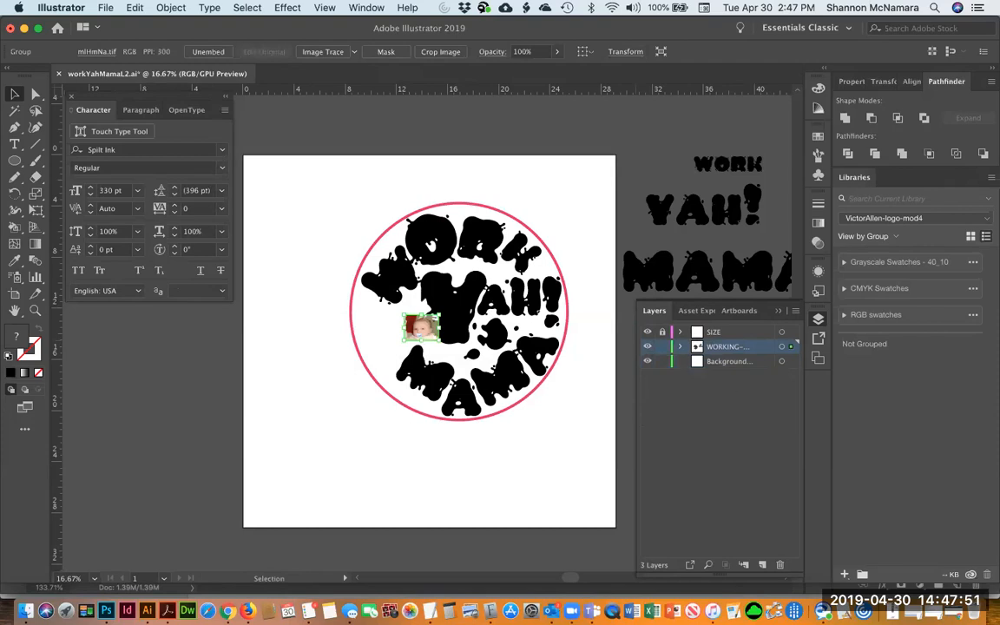
{"action": "left_click_drag", "start_coordinate": [439, 340], "coordinate": [595, 444]}
{"action": "left_click_drag", "start_coordinate": [540, 430], "coordinate": [511, 371]}
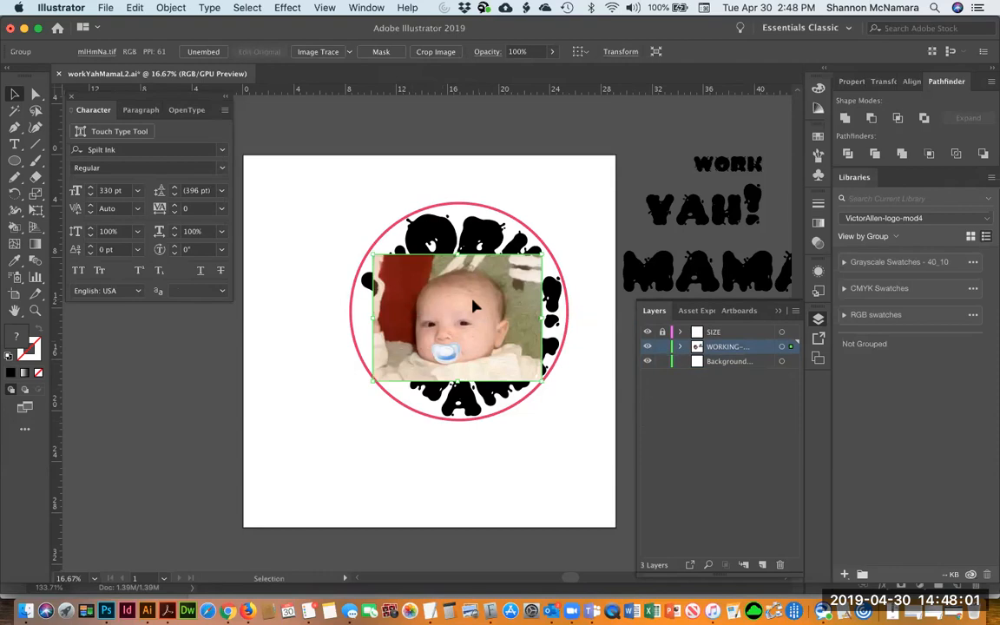
{"action": "key", "text": "BackSpace"}
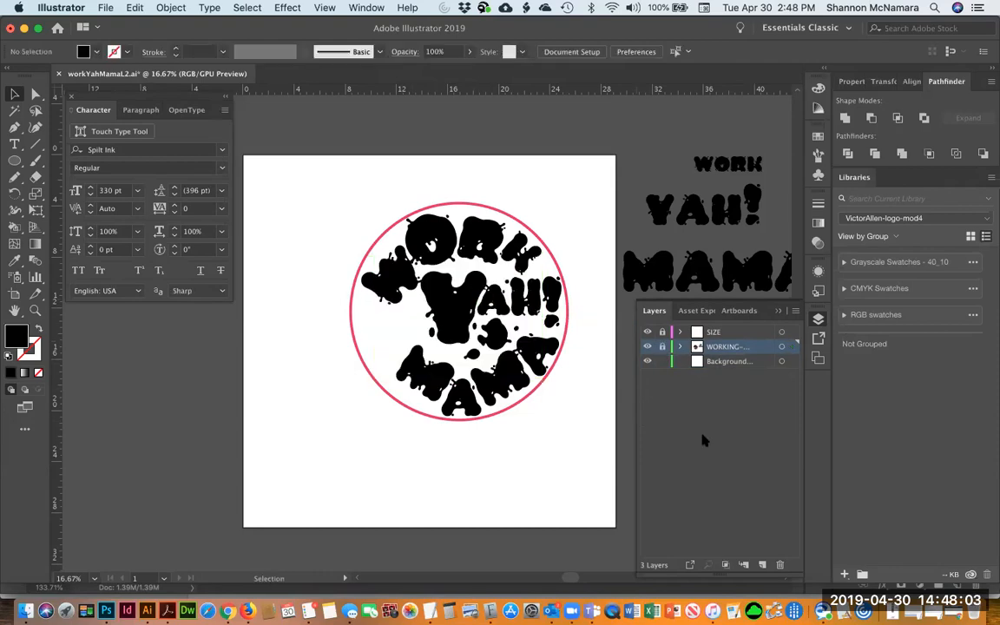
{"action": "key", "text": "ctrl+z"}
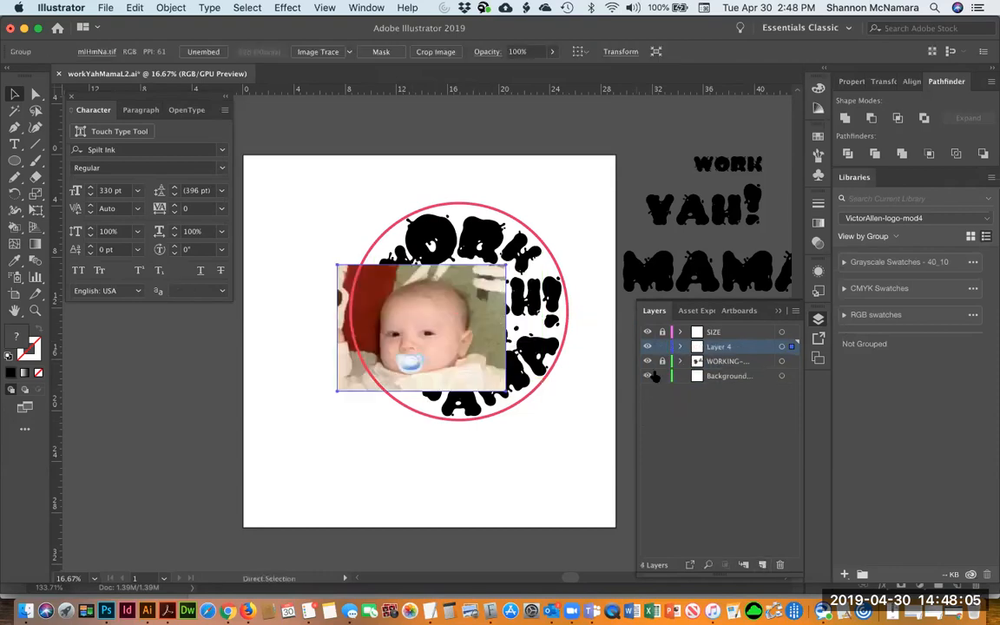
{"action": "left_click_drag", "start_coordinate": [474, 308], "coordinate": [466, 302]}
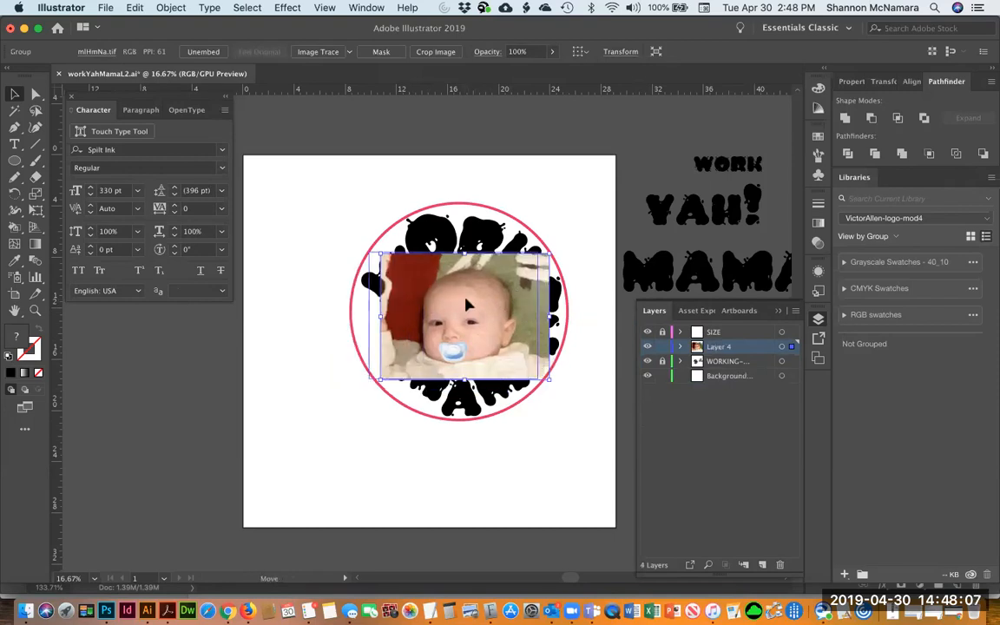
{"action": "left_click", "coordinate": [647, 361]}
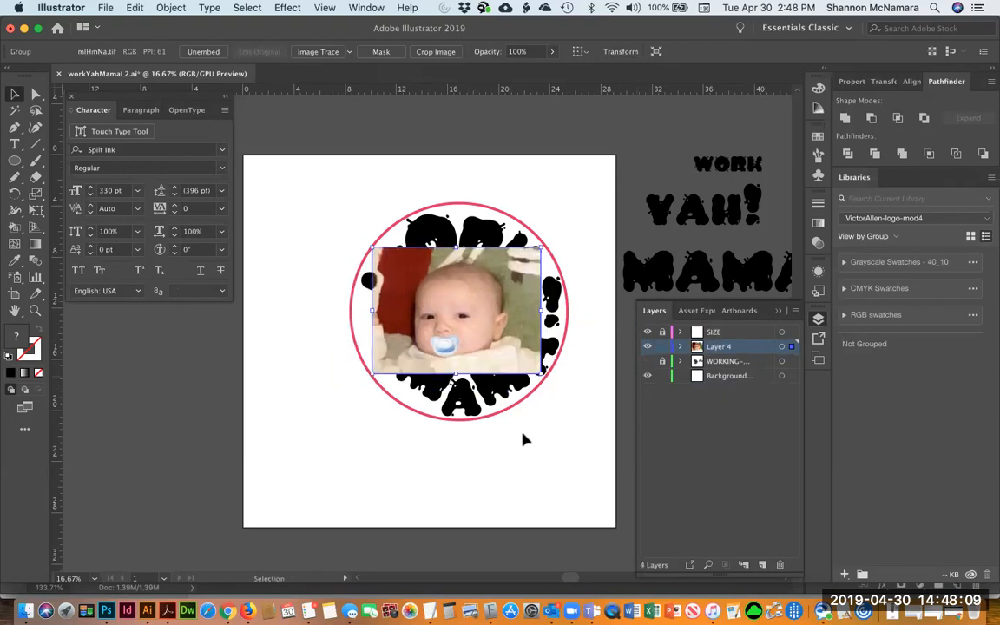
Zoom in on the baby's face and set the Pen tool to a black stroke with no fill, opening the Color panel
{"action": "left_click", "coordinate": [492, 479]}
{"action": "key", "text": "z"}
{"action": "left_click_drag", "start_coordinate": [377, 250], "coordinate": [527, 394]}
{"action": "left_click_drag", "start_coordinate": [463, 346], "coordinate": [476, 328]}
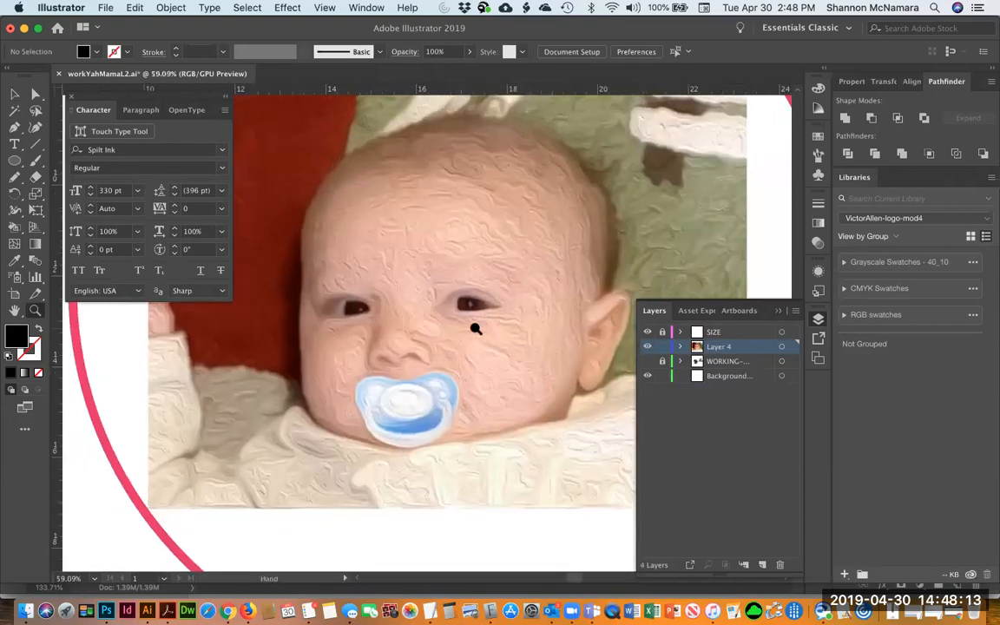
{"action": "key", "text": "p"}
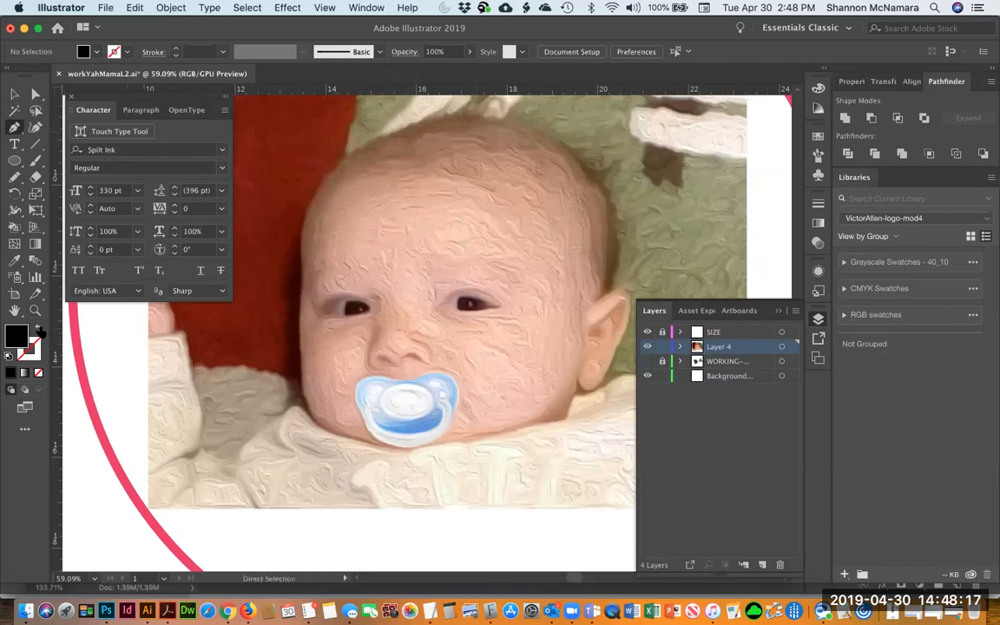
{"action": "left_click", "coordinate": [38, 328]}
{"action": "key", "text": "F6"}
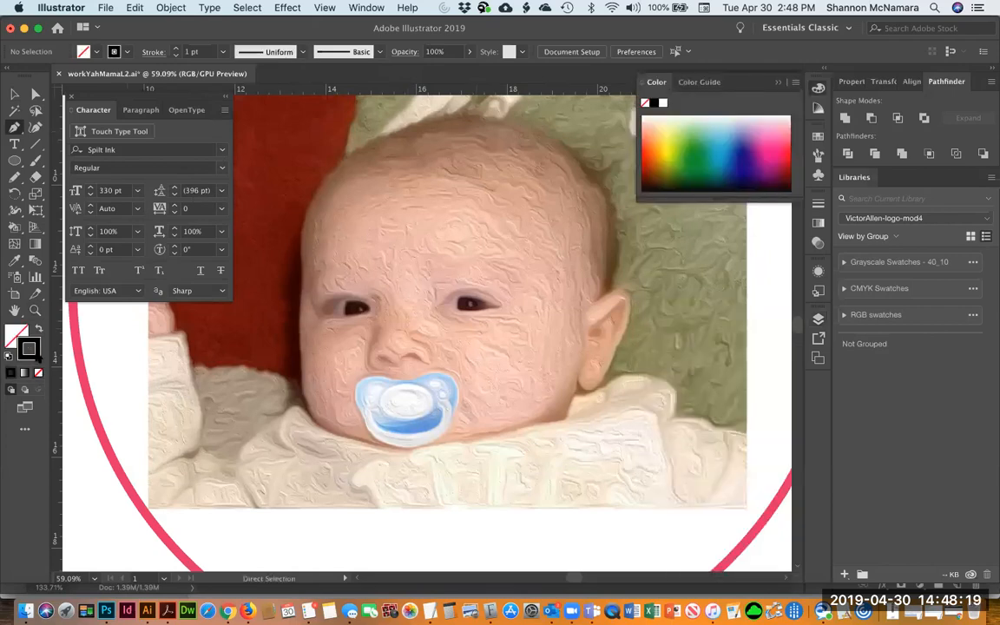
Try tracing the top of the baby's head with the Pen tool
{"action": "left_click", "coordinate": [314, 200]}
{"action": "left_click_drag", "start_coordinate": [343, 162], "coordinate": [372, 148]}
{"action": "left_click_drag", "start_coordinate": [593, 177], "coordinate": [620, 208]}
{"action": "left_click_drag", "start_coordinate": [716, 288], "coordinate": [732, 290]}
{"action": "left_click_drag", "start_coordinate": [606, 297], "coordinate": [638, 211]}
{"action": "left_click", "coordinate": [596, 304]}
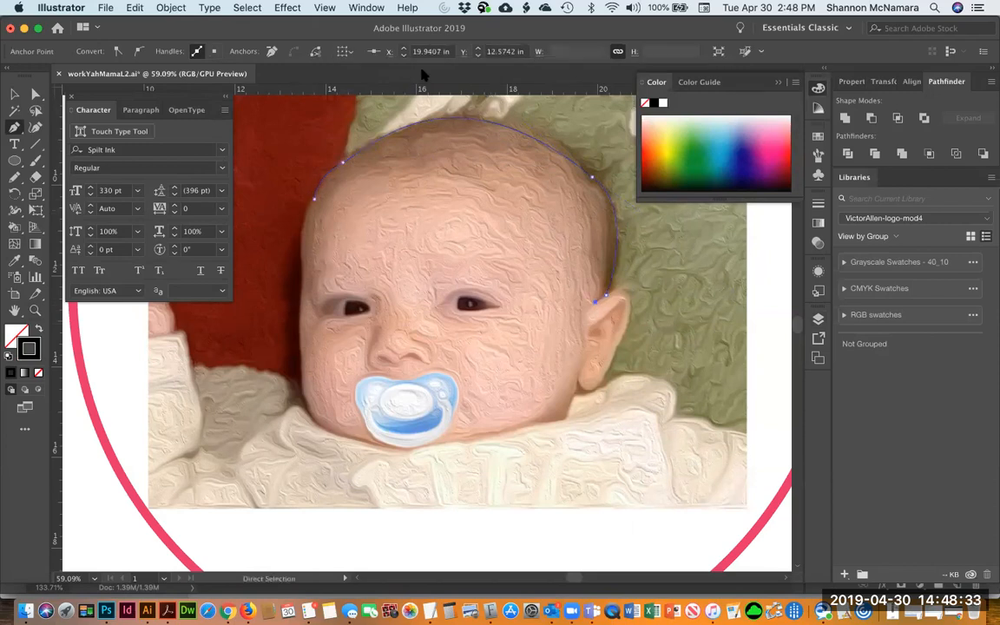
{"action": "key", "text": "super+shift+a"}
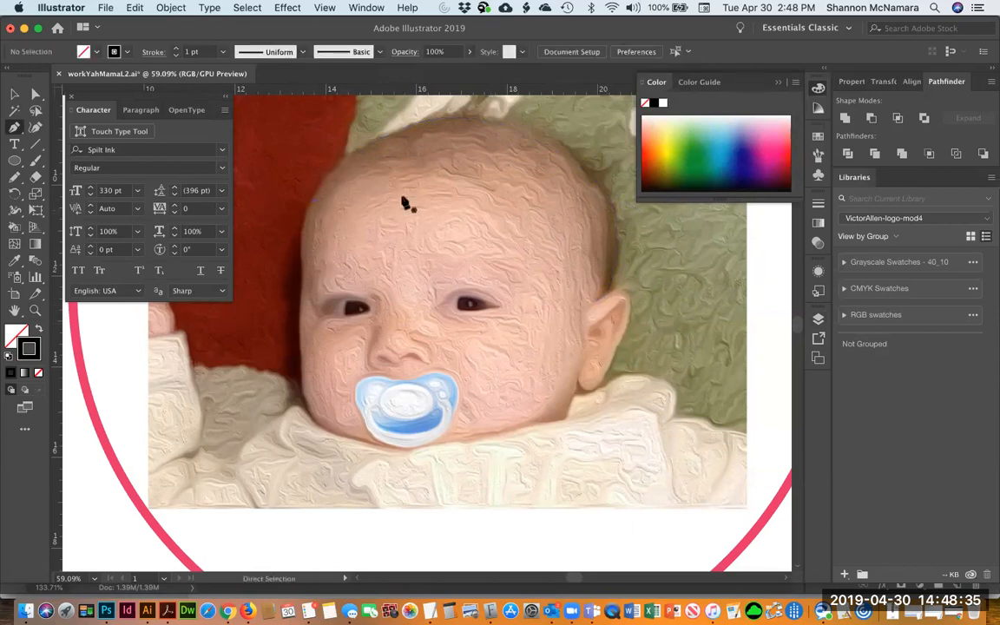
Draw a closed hair shape across the top of the baby's head with the Pen tool and fill it black
{"action": "left_click", "coordinate": [301, 250]}
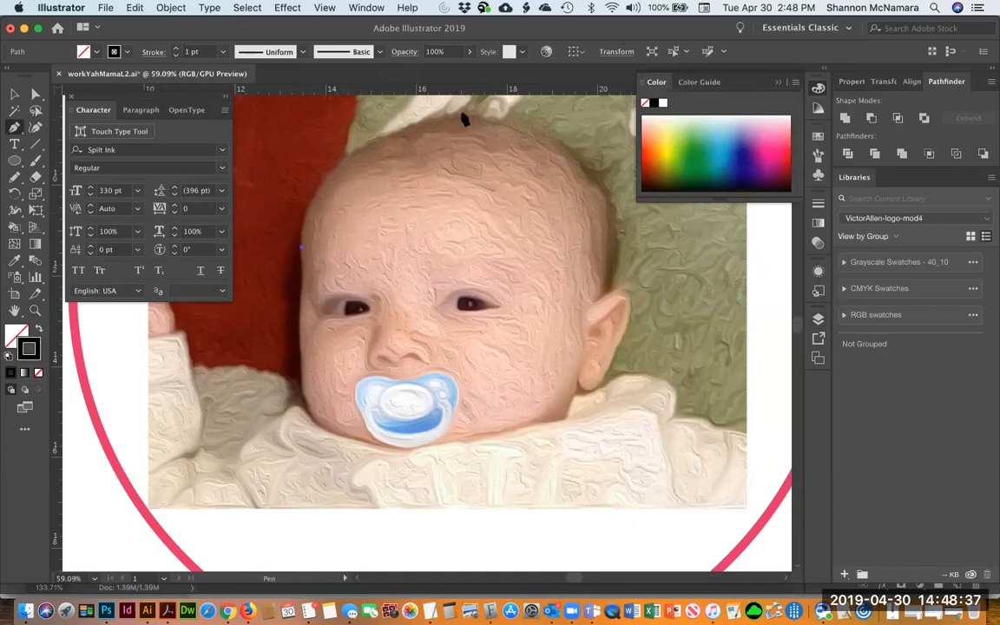
{"action": "left_click_drag", "start_coordinate": [473, 122], "coordinate": [626, 111]}
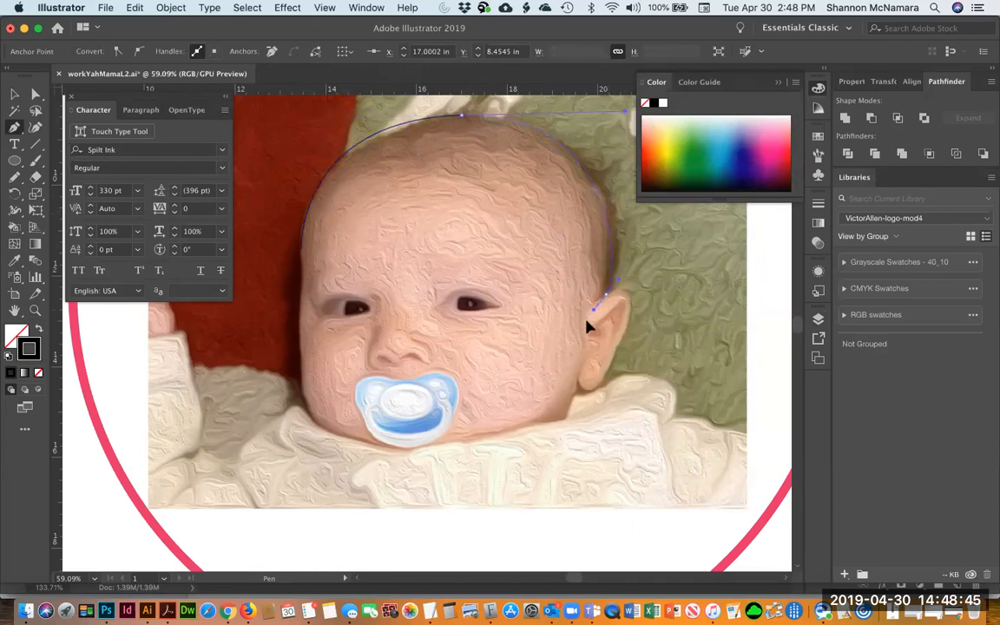
{"action": "left_click_drag", "start_coordinate": [596, 325], "coordinate": [597, 325]}
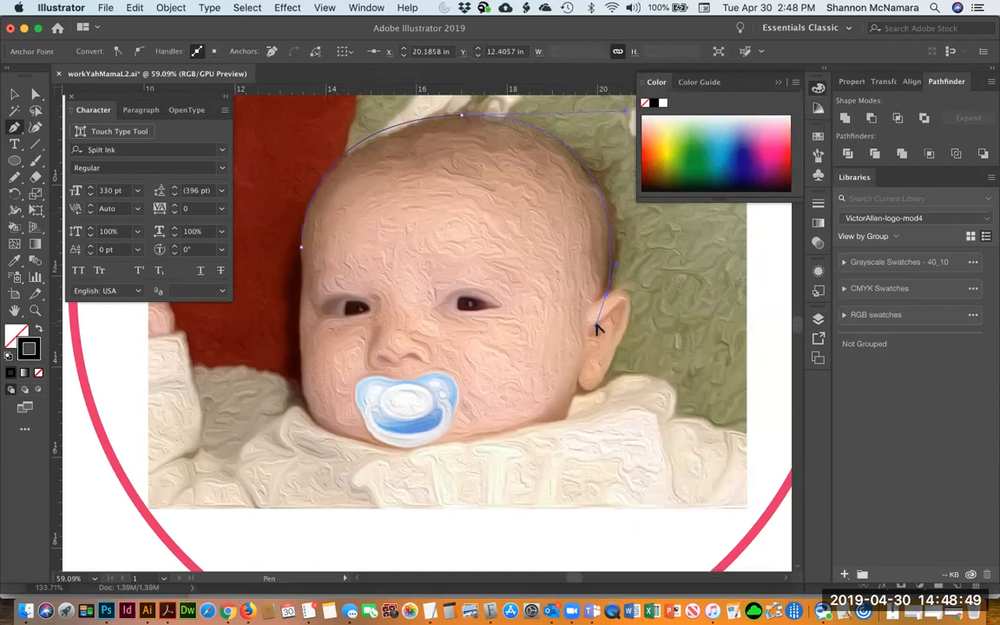
{"action": "left_click", "coordinate": [595, 301]}
{"action": "left_click", "coordinate": [556, 158]}
{"action": "left_click_drag", "start_coordinate": [514, 139], "coordinate": [468, 171]}
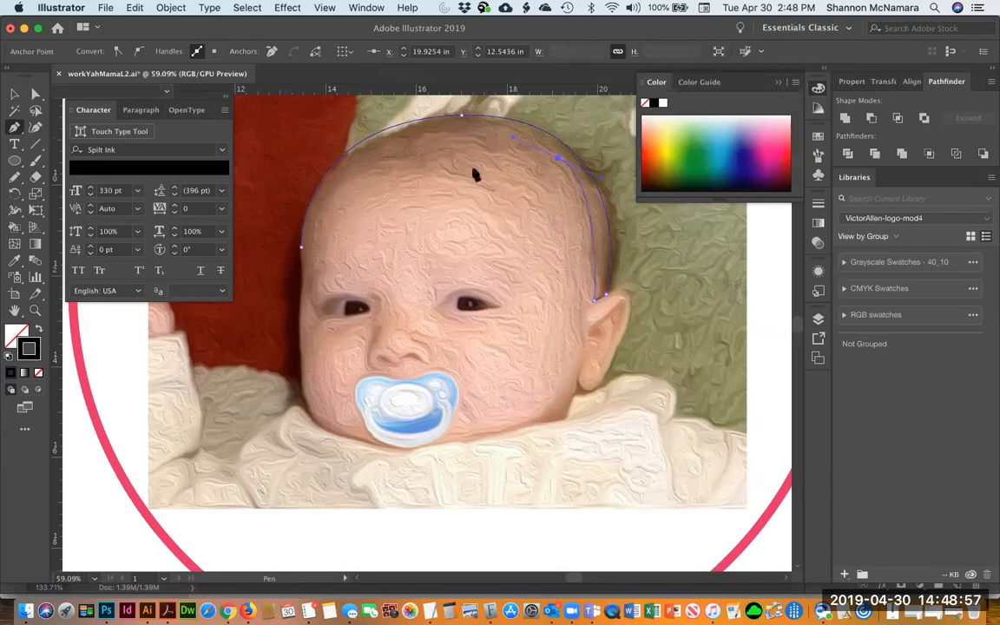
{"action": "left_click", "coordinate": [431, 176]}
{"action": "left_click", "coordinate": [339, 179]}
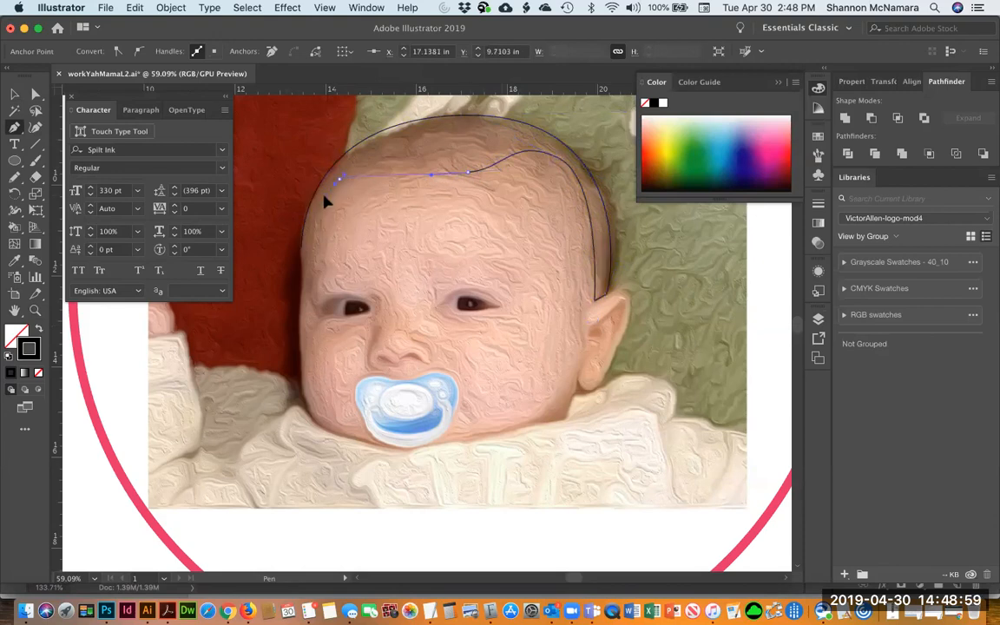
{"action": "left_click", "coordinate": [299, 247]}
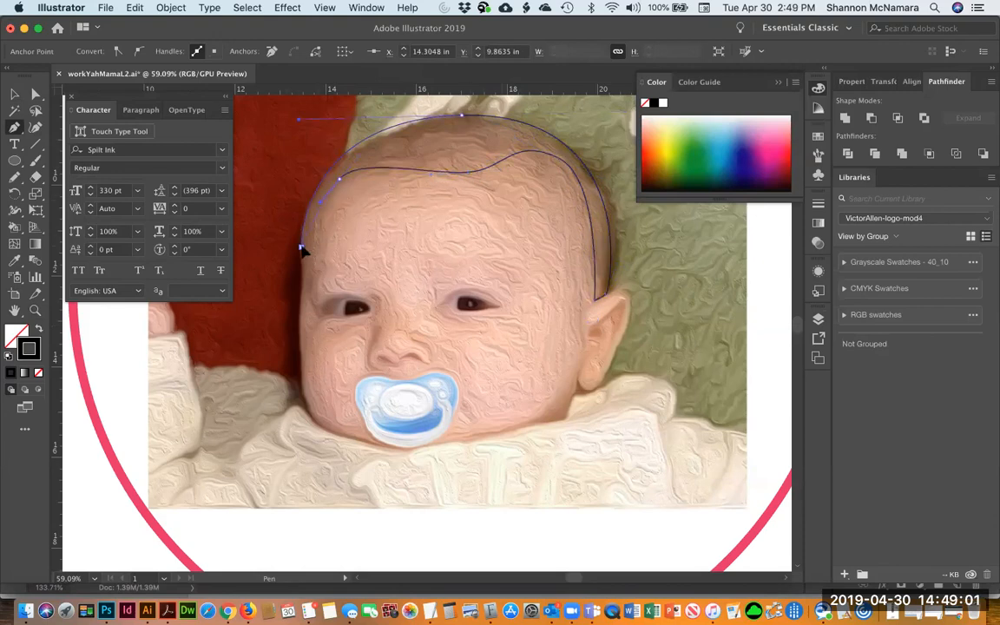
{"action": "left_click", "coordinate": [39, 329]}
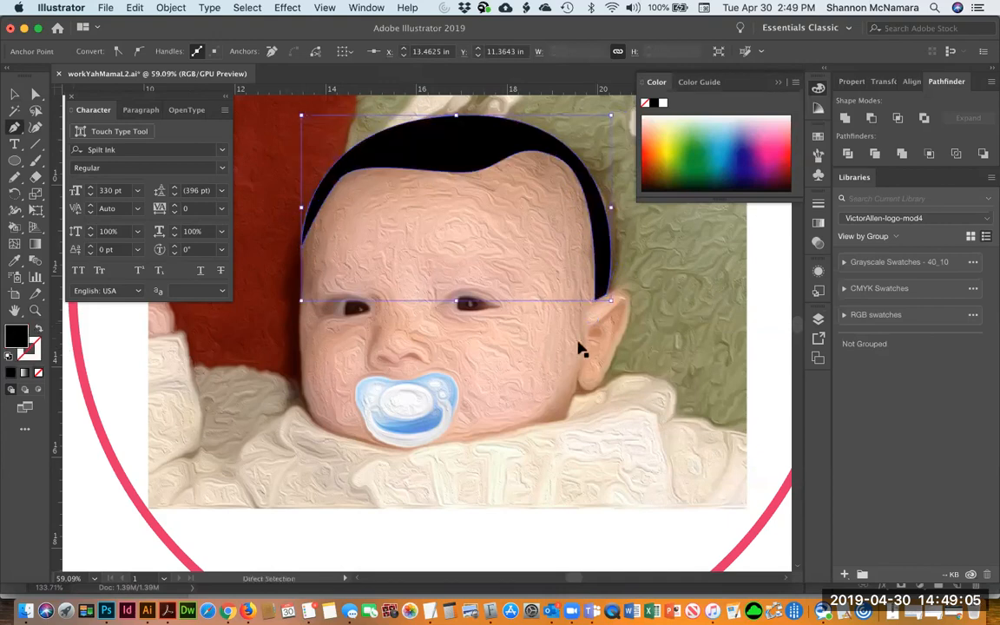
Switch the hair shape back to a black outline with no fill
{"action": "key", "text": "v"}
{"action": "left_click", "coordinate": [718, 306]}
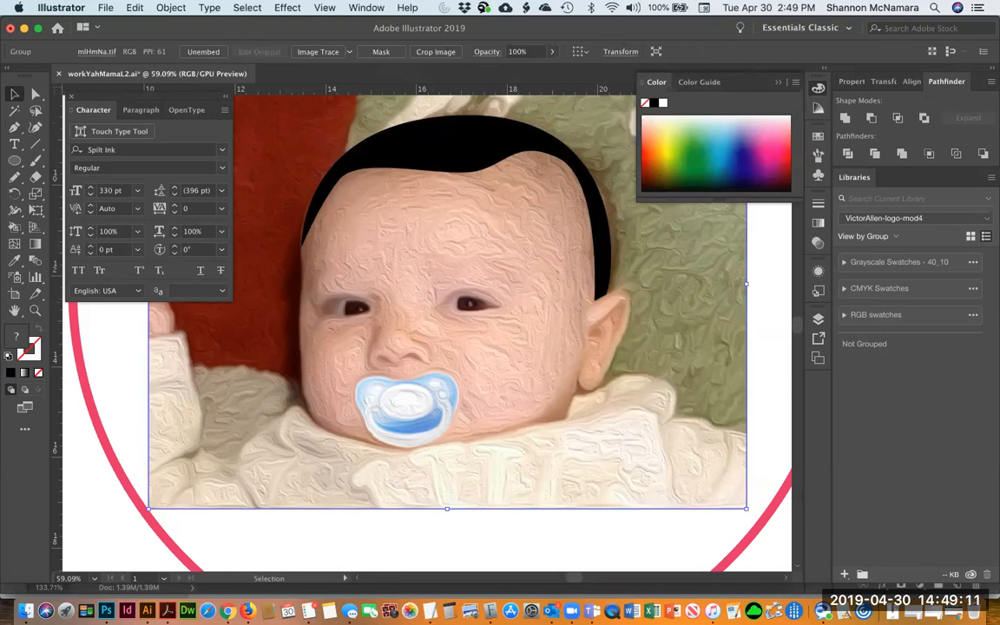
{"action": "left_click", "coordinate": [460, 139]}
{"action": "left_click", "coordinate": [38, 330]}
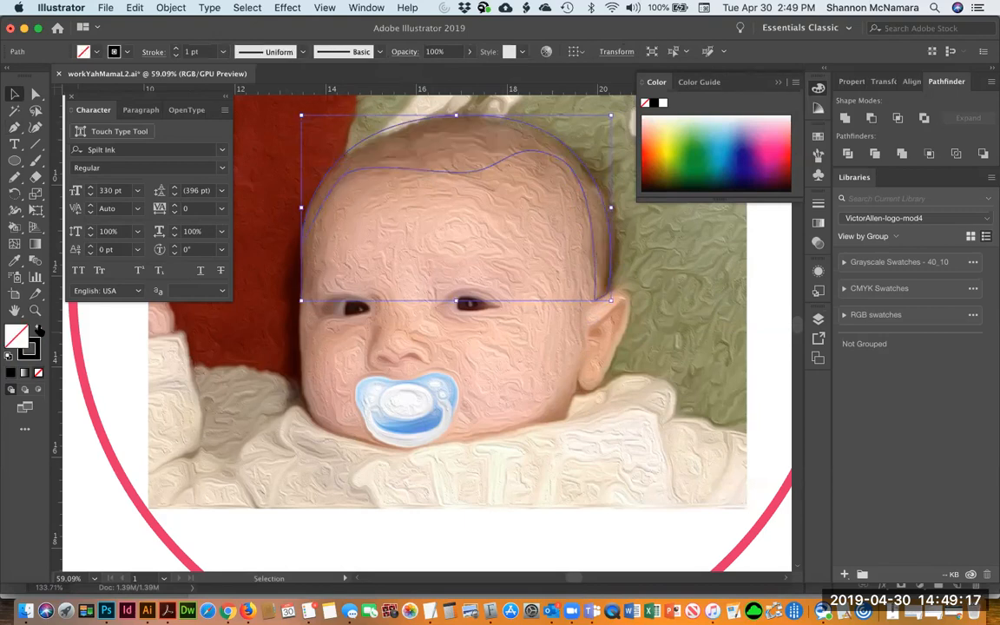
{"action": "left_click", "coordinate": [647, 302]}
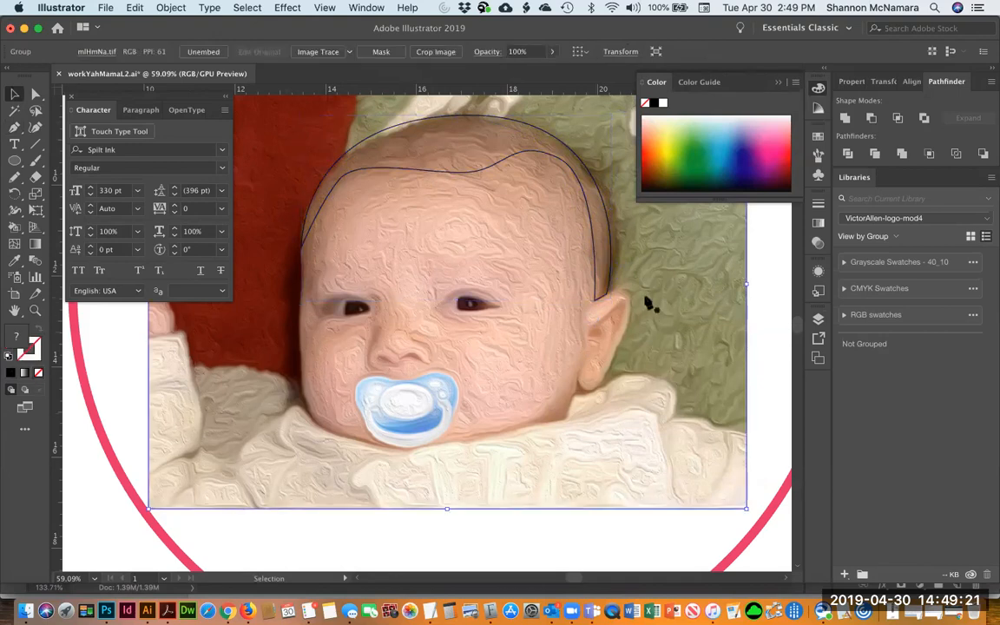
Start a black-stroked Pen path along the outer edge of the baby's right ear
{"action": "key", "text": "z"}
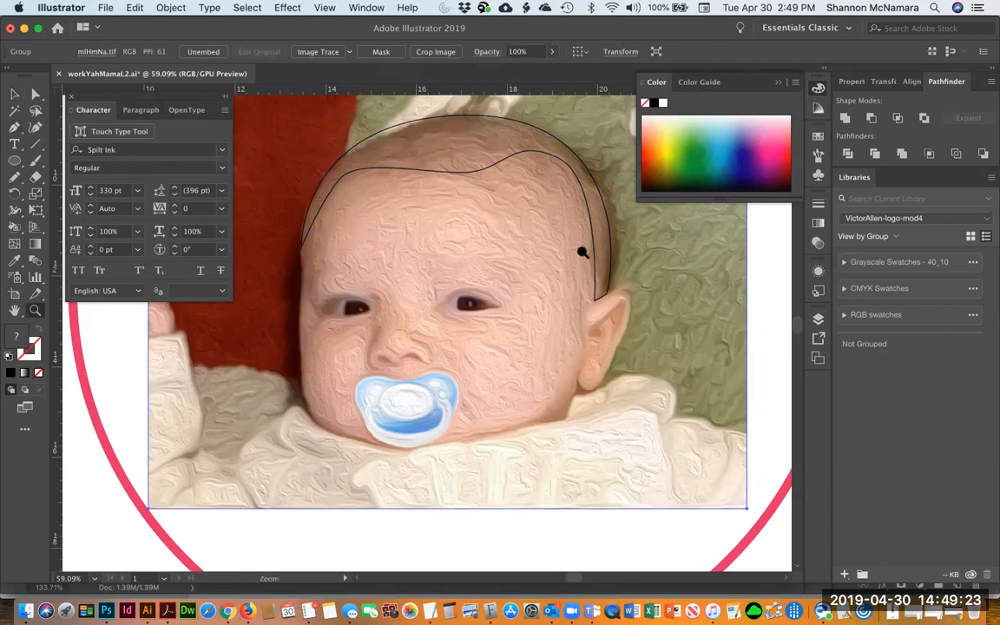
{"action": "left_click", "coordinate": [661, 417]}
{"action": "key", "text": "p"}
{"action": "left_click", "coordinate": [393, 201]}
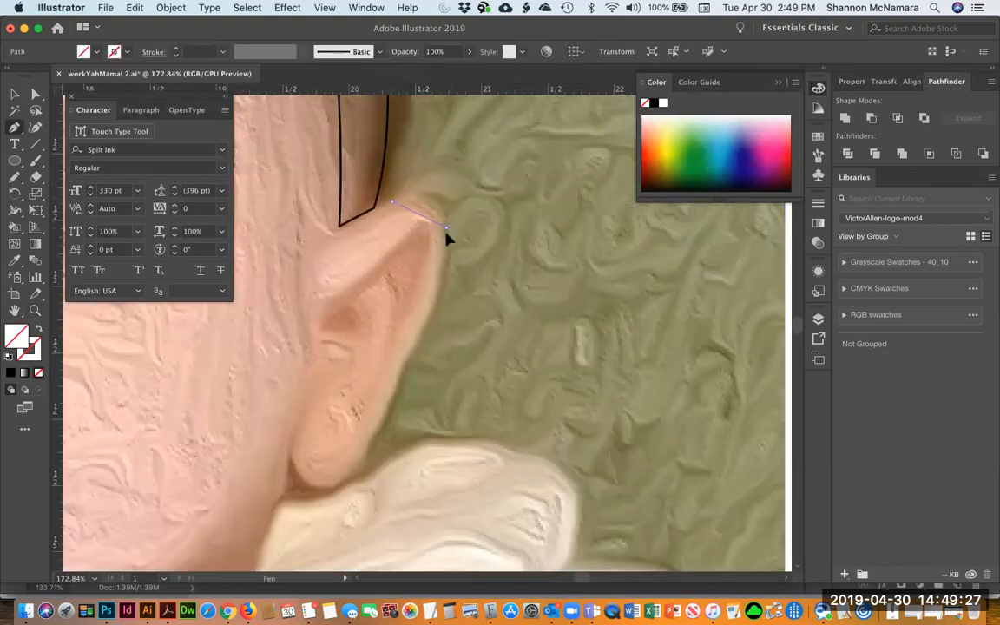
{"action": "left_click_drag", "start_coordinate": [447, 280], "coordinate": [446, 279]}
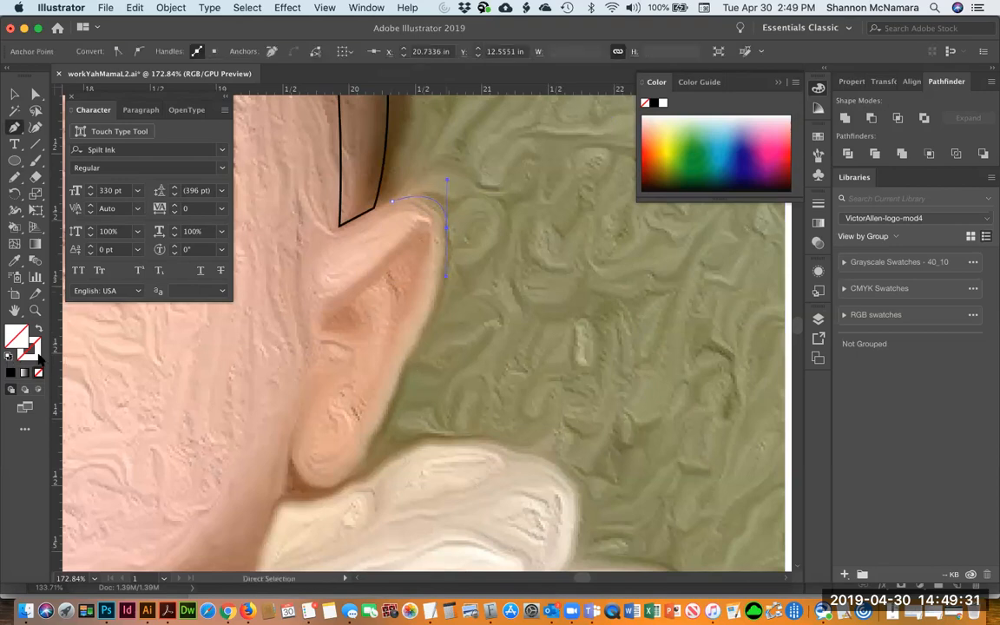
{"action": "left_click", "coordinate": [11, 373]}
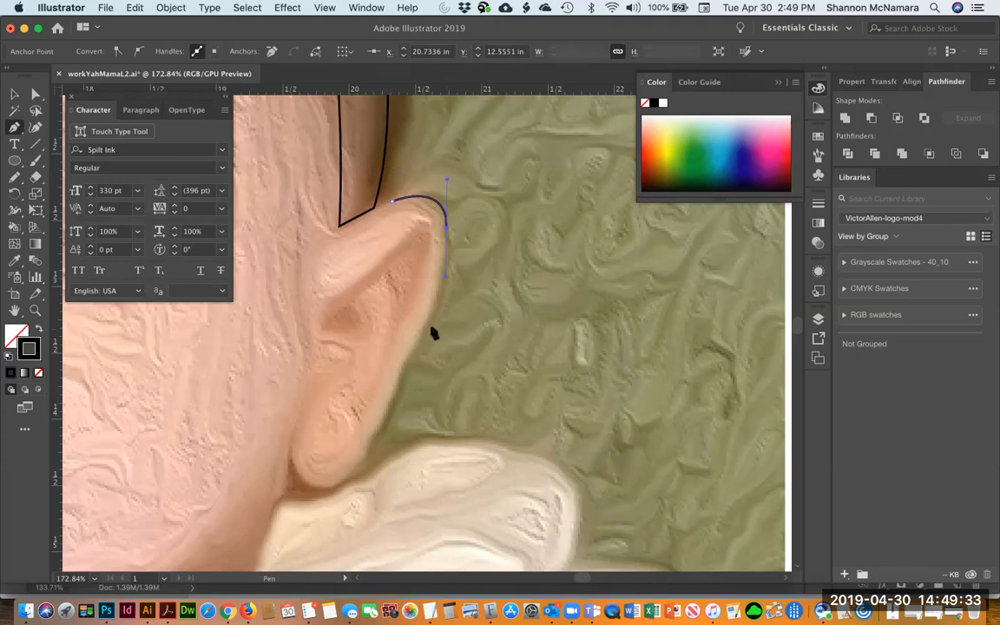
{"action": "left_click_drag", "start_coordinate": [402, 363], "coordinate": [399, 378]}
{"action": "left_click_drag", "start_coordinate": [373, 435], "coordinate": [291, 429]}
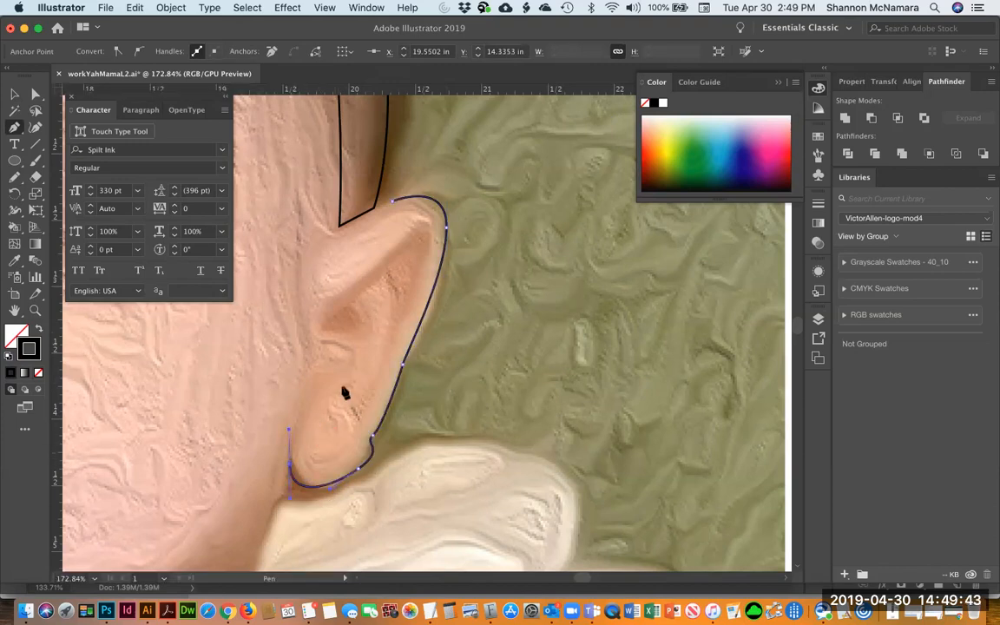
Complete the ear outline as a closed path back to its starting point and fill it black
{"action": "left_click_drag", "start_coordinate": [334, 374], "coordinate": [356, 383]}
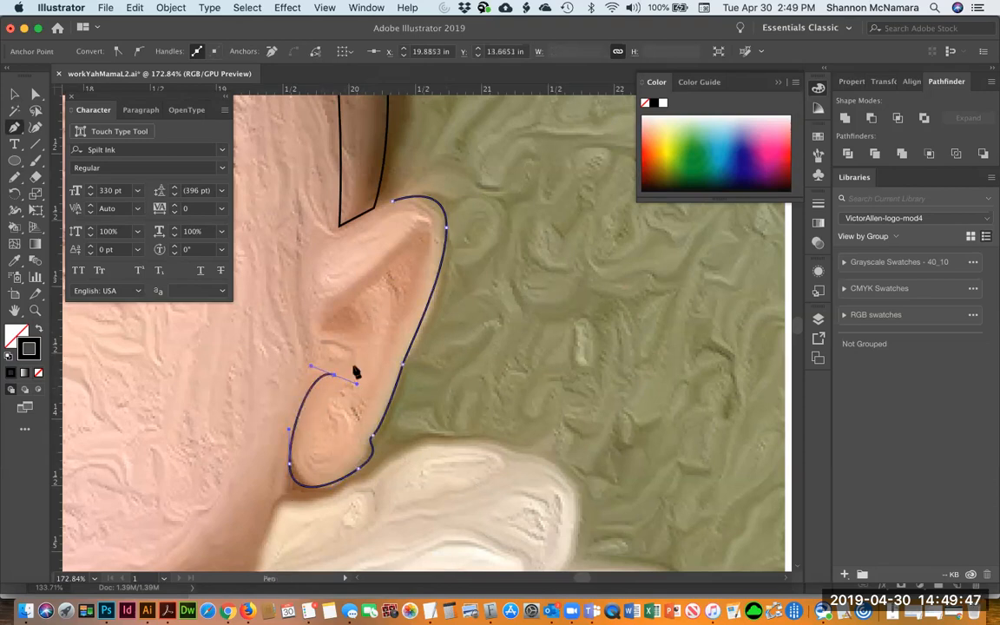
{"action": "left_click_drag", "start_coordinate": [357, 383], "coordinate": [326, 379]}
{"action": "left_click_drag", "start_coordinate": [300, 474], "coordinate": [323, 496]}
{"action": "left_click_drag", "start_coordinate": [358, 463], "coordinate": [366, 430]}
{"action": "left_click_drag", "start_coordinate": [396, 362], "coordinate": [408, 343]}
{"action": "left_click_drag", "start_coordinate": [427, 225], "coordinate": [400, 250]}
{"action": "left_click_drag", "start_coordinate": [347, 296], "coordinate": [318, 281]}
{"action": "left_click_drag", "start_coordinate": [359, 227], "coordinate": [397, 207]}
{"action": "left_click", "coordinate": [394, 207]}
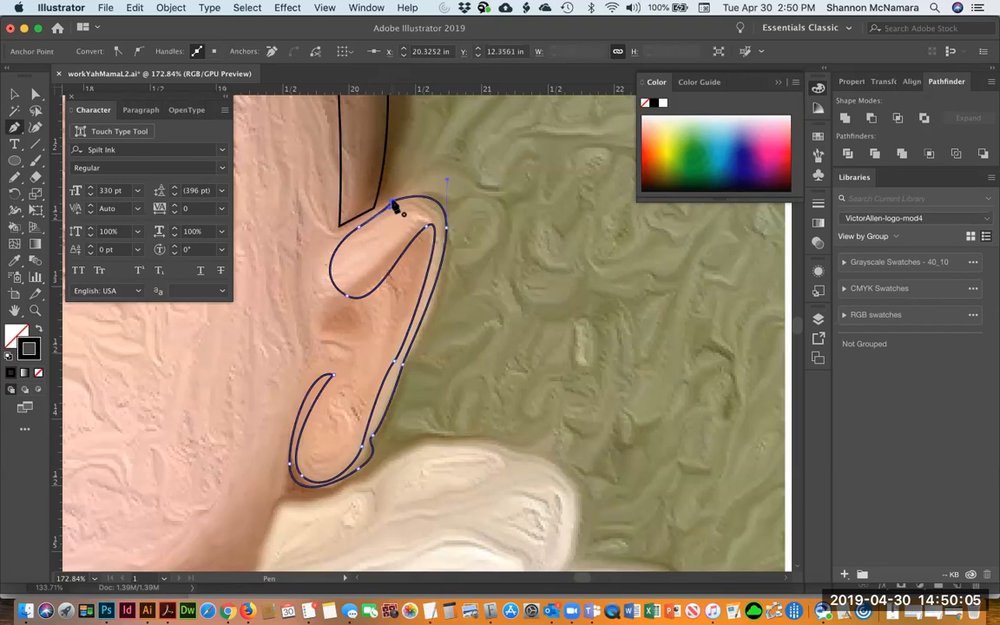
{"action": "left_click", "coordinate": [14, 94]}
{"action": "left_click", "coordinate": [40, 330]}
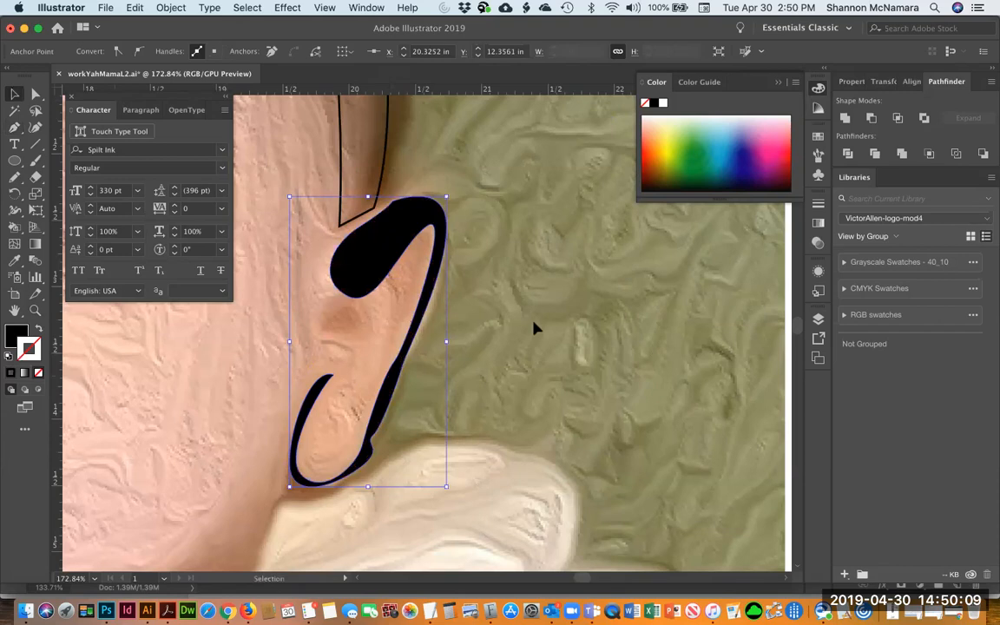
Fill the hair shape over the baby's head black again
{"action": "left_click", "coordinate": [517, 341]}
{"action": "key", "text": "space"}
{"action": "left_click_drag", "start_coordinate": [263, 348], "coordinate": [578, 448]}
{"action": "left_click_drag", "start_coordinate": [351, 302], "coordinate": [683, 342]}
{"action": "left_click_drag", "start_coordinate": [271, 269], "coordinate": [389, 434]}
{"action": "left_click", "coordinate": [406, 127]}
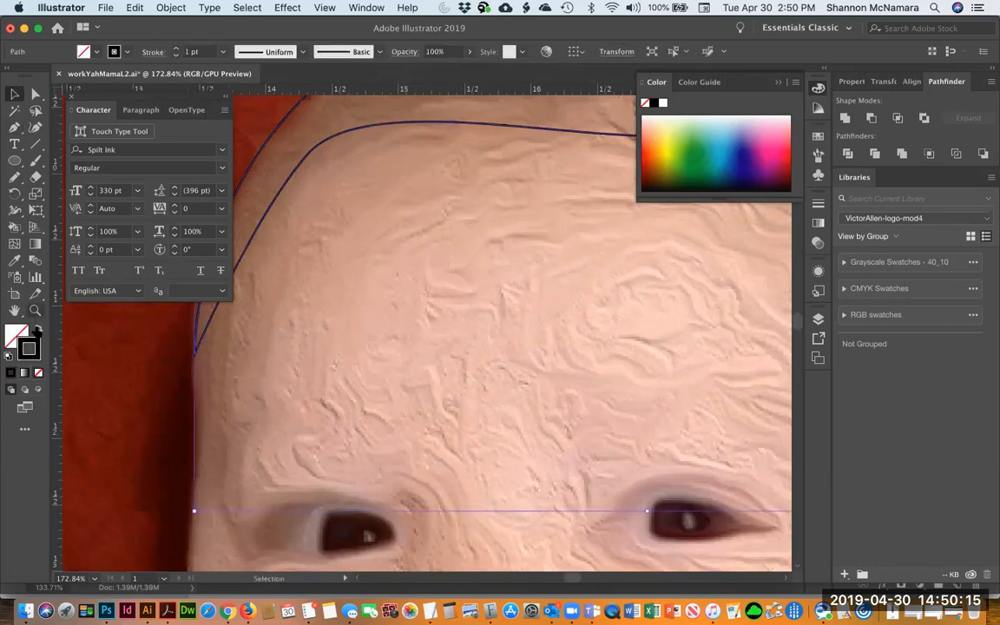
{"action": "left_click", "coordinate": [39, 329]}
{"action": "left_click", "coordinate": [457, 488]}
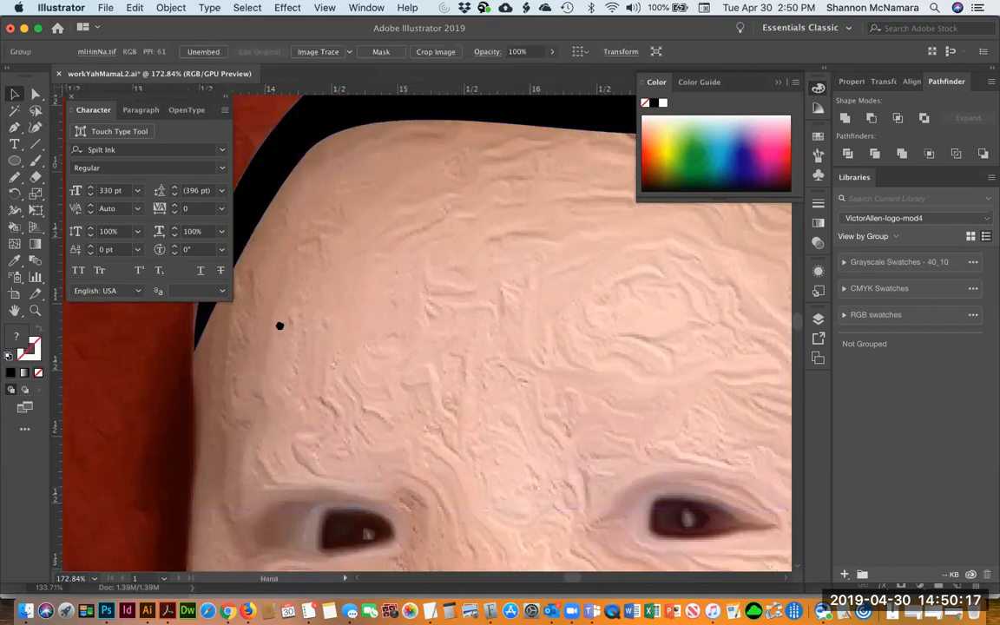
{"action": "scroll", "coordinate": [279, 329], "scroll_direction": "down", "scroll_amount": 5}
{"action": "key", "text": "super+minus"}
{"action": "key", "text": "super+minus"}
{"action": "key", "text": "super+minus"}
{"action": "key", "text": "v"}
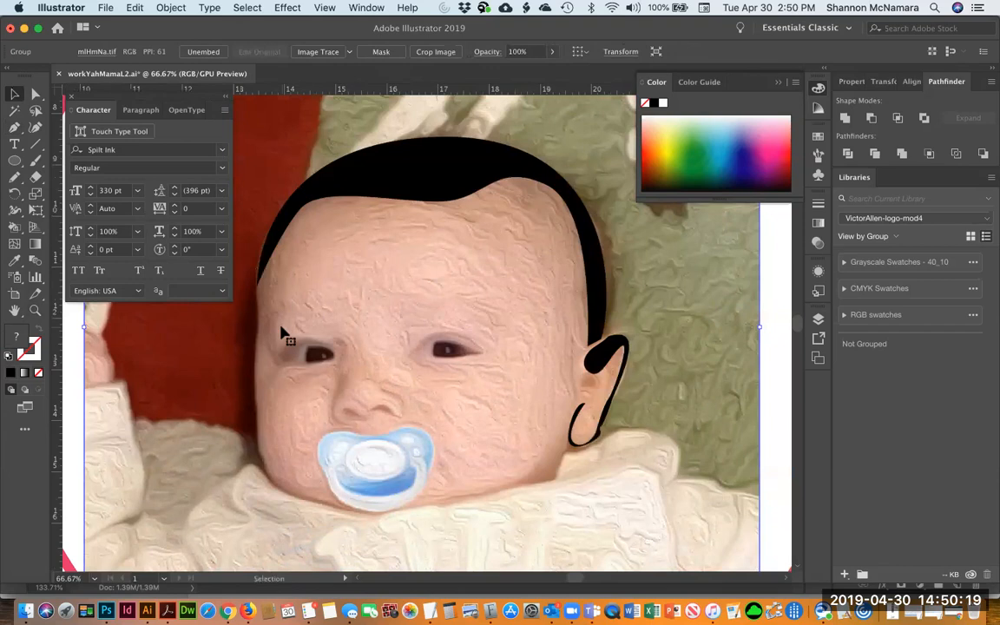
Move the hair and ear shapes onto a new layer above the photo layer, pasting them in place
{"action": "left_click", "coordinate": [819, 320]}
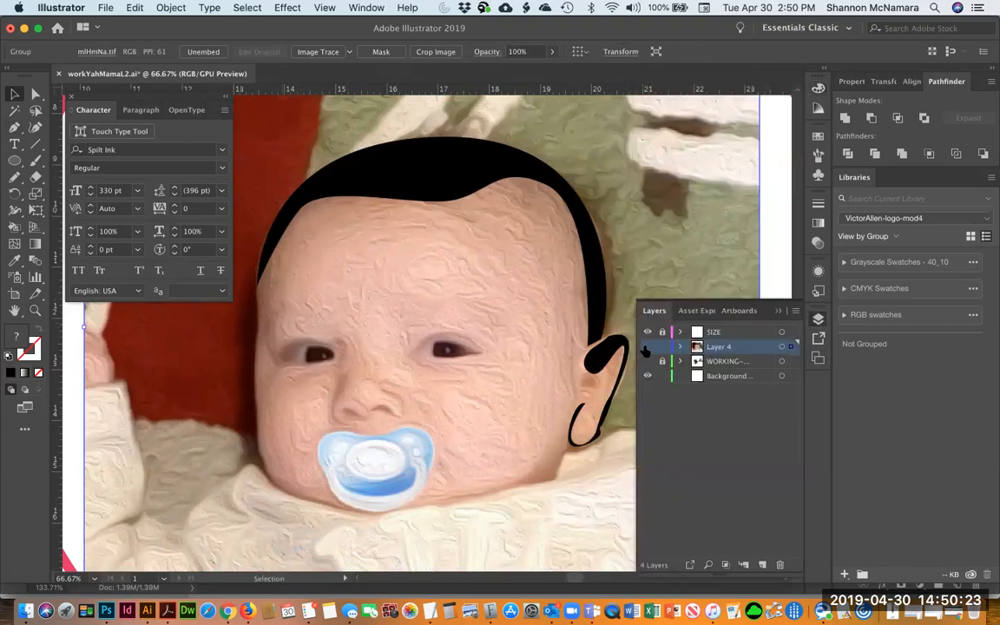
{"action": "left_click", "coordinate": [646, 347]}
{"action": "left_click", "coordinate": [647, 348]}
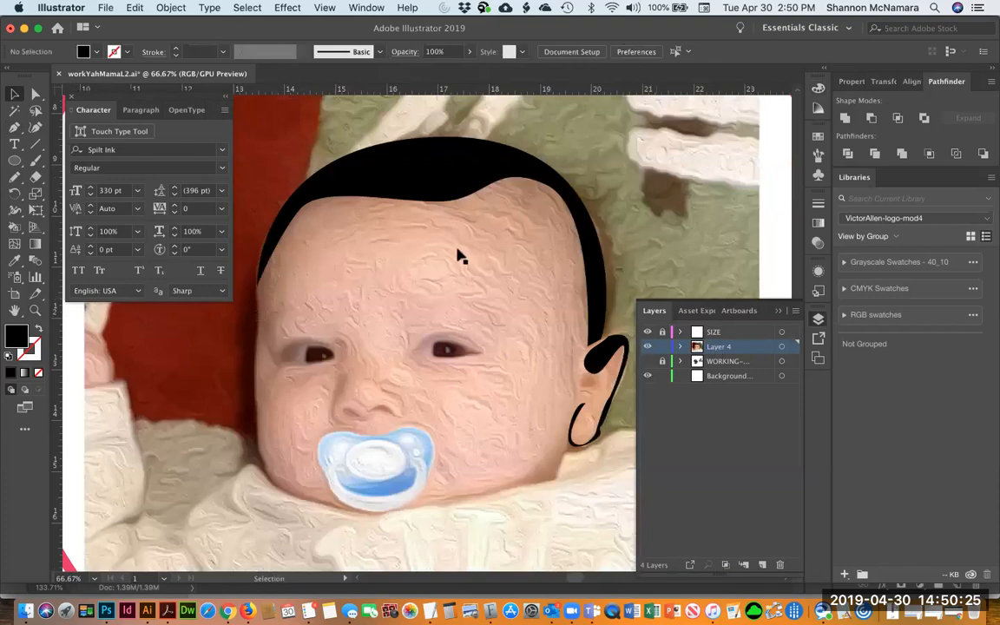
{"action": "left_click", "coordinate": [446, 167]}
{"action": "left_click", "coordinate": [602, 363], "text": "shift"}
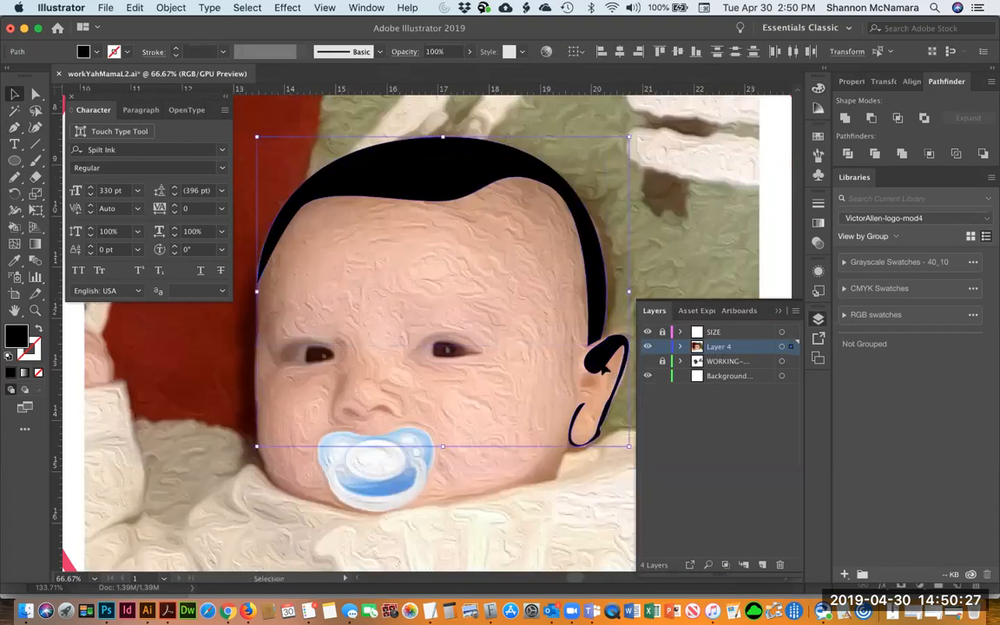
{"action": "key", "text": "Delete"}
{"action": "left_click", "coordinate": [763, 565]}
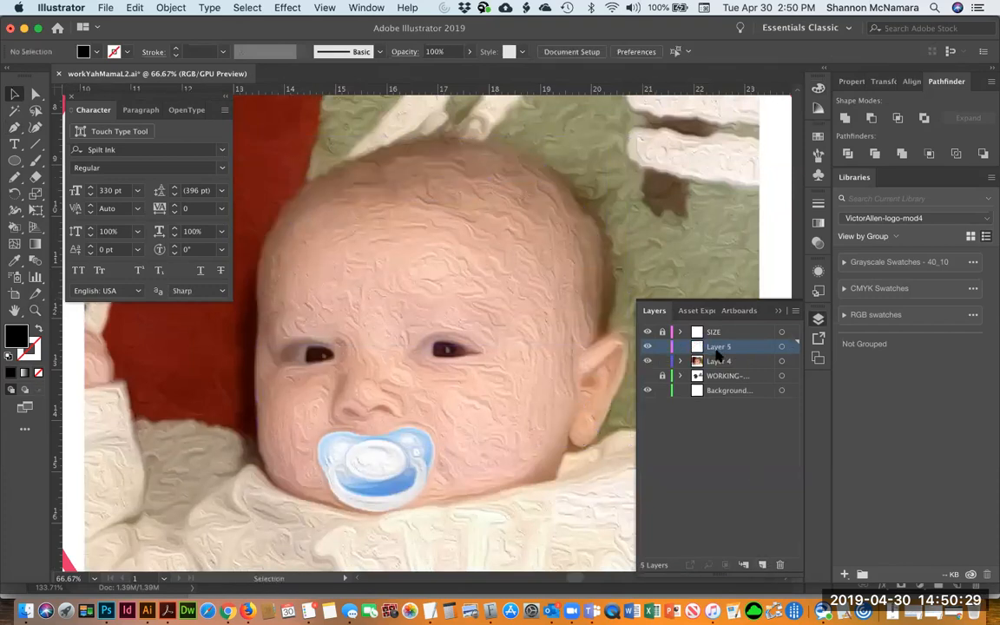
{"action": "left_click", "coordinate": [139, 7]}
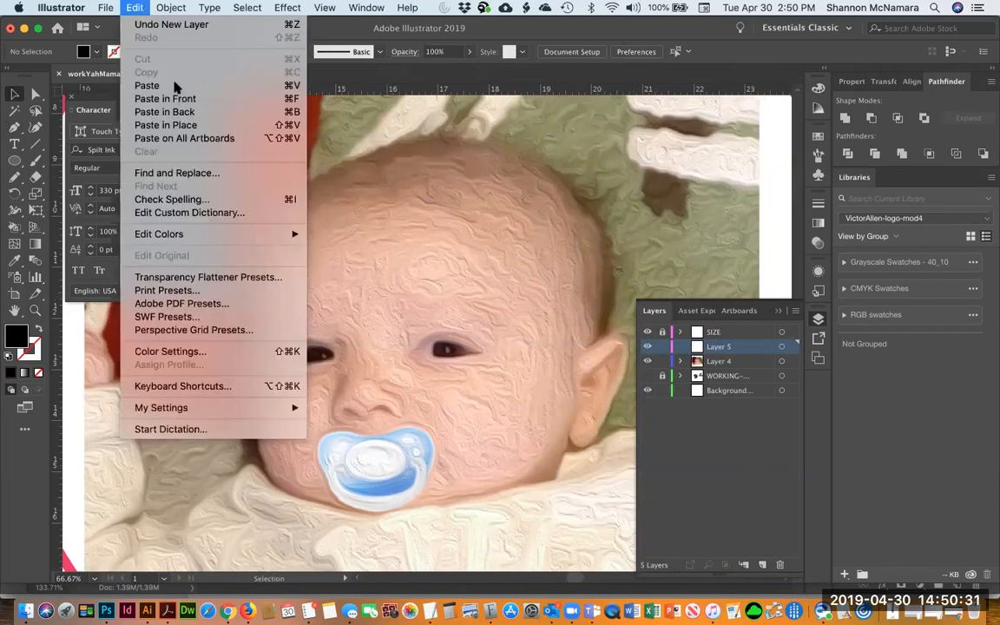
{"action": "left_click", "coordinate": [189, 125]}
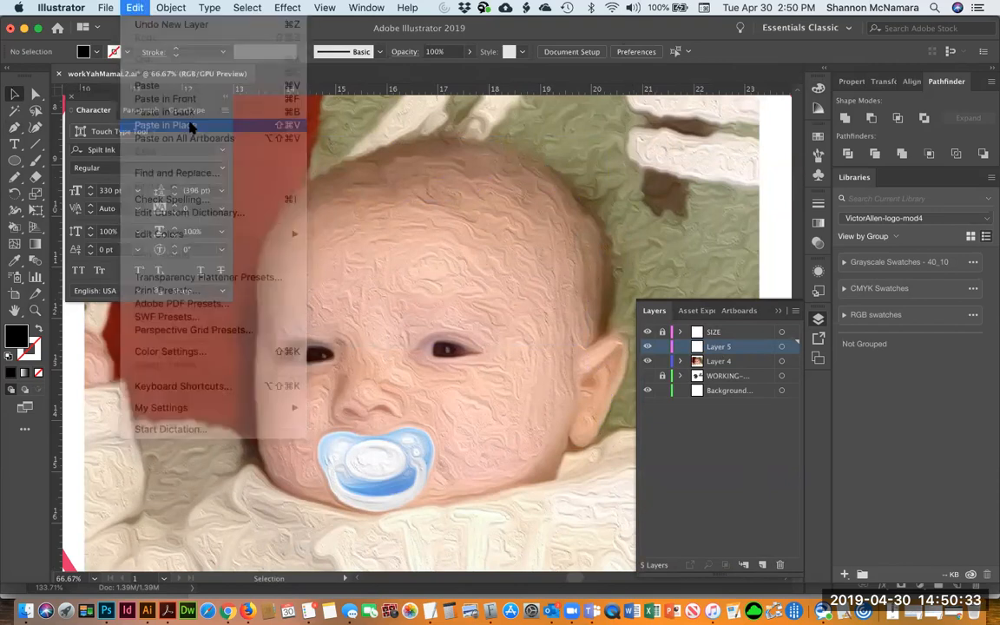
Hide the photo layer to inspect the hair and ear shapes alone, then show it again
{"action": "left_click", "coordinate": [647, 361]}
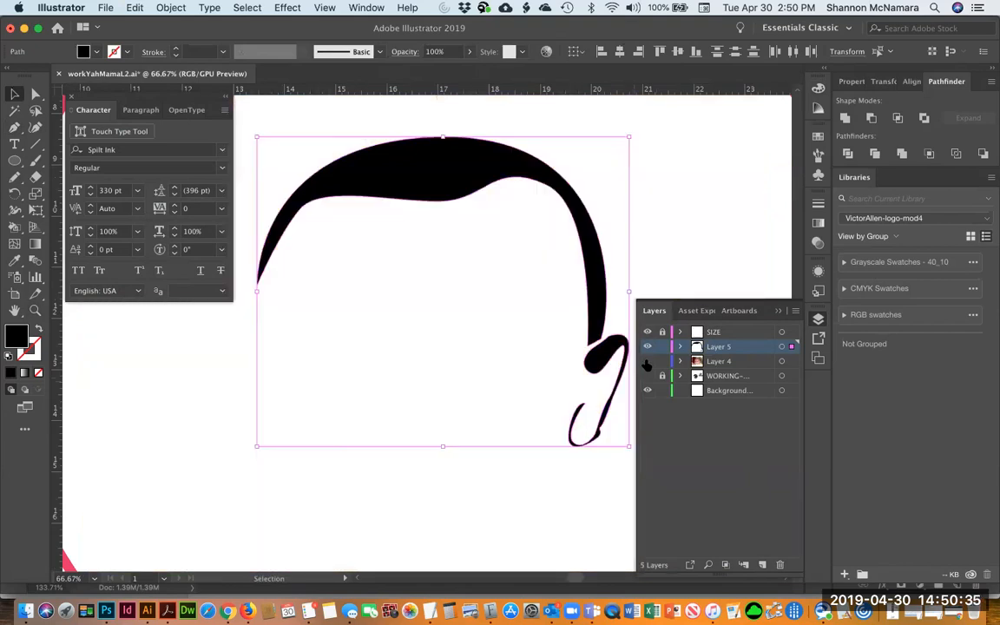
{"action": "left_click", "coordinate": [654, 250]}
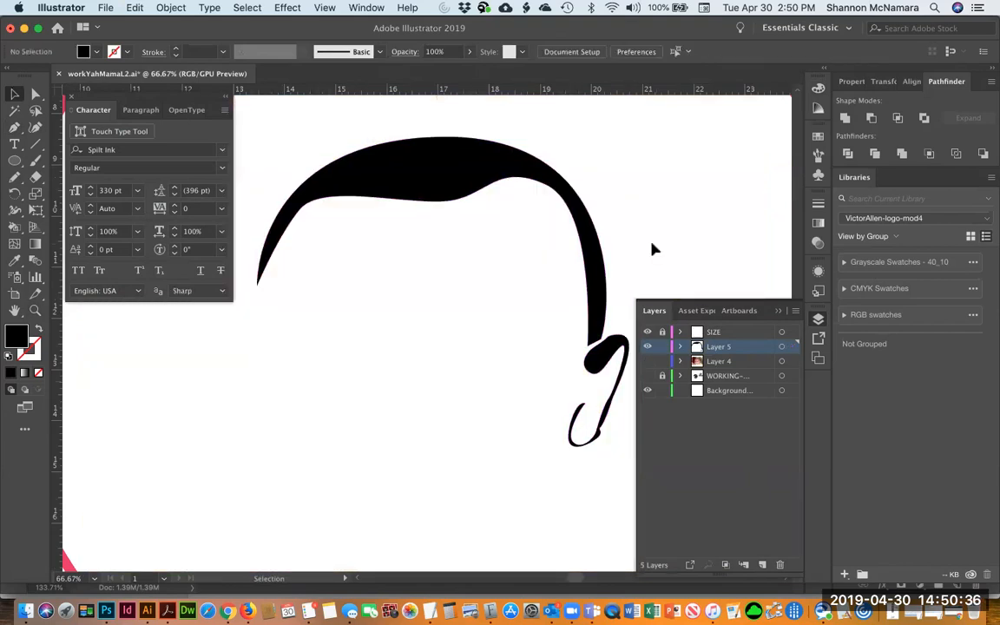
{"action": "left_click", "coordinate": [647, 361]}
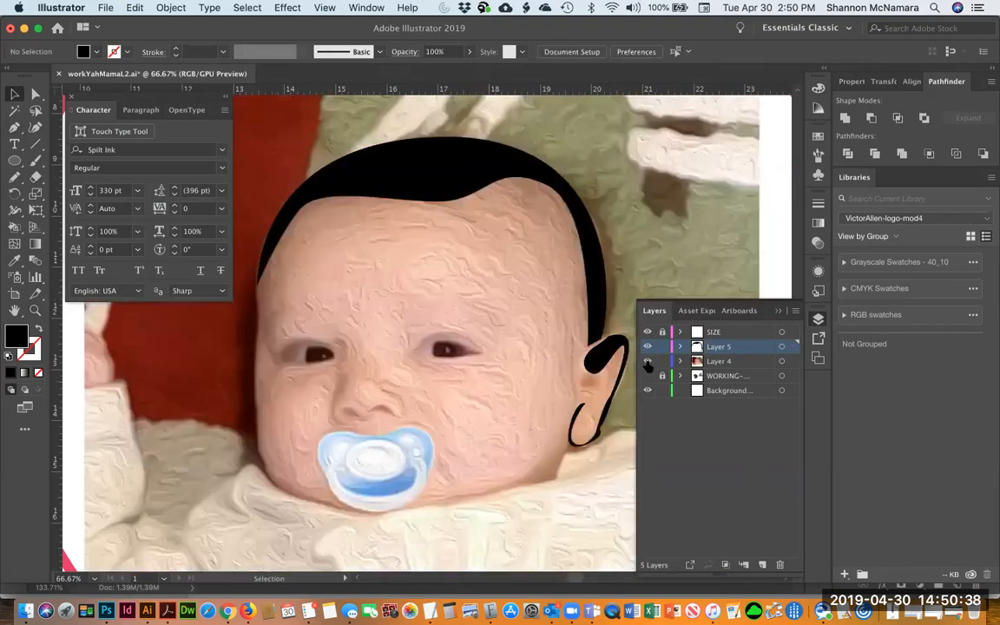
{"action": "left_click", "coordinate": [631, 287]}
Try to trace the upper eyelid of the baby's left eye with a black-stroked Pen path
{"action": "key", "text": "p"}
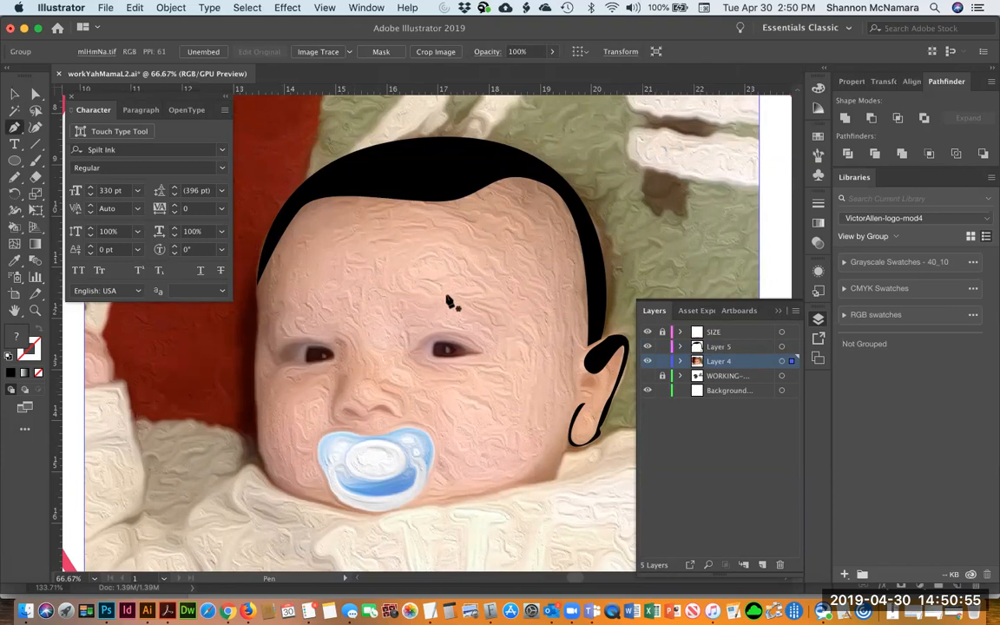
{"action": "left_click", "coordinate": [416, 345]}
{"action": "left_click_drag", "start_coordinate": [495, 343], "coordinate": [518, 348]}
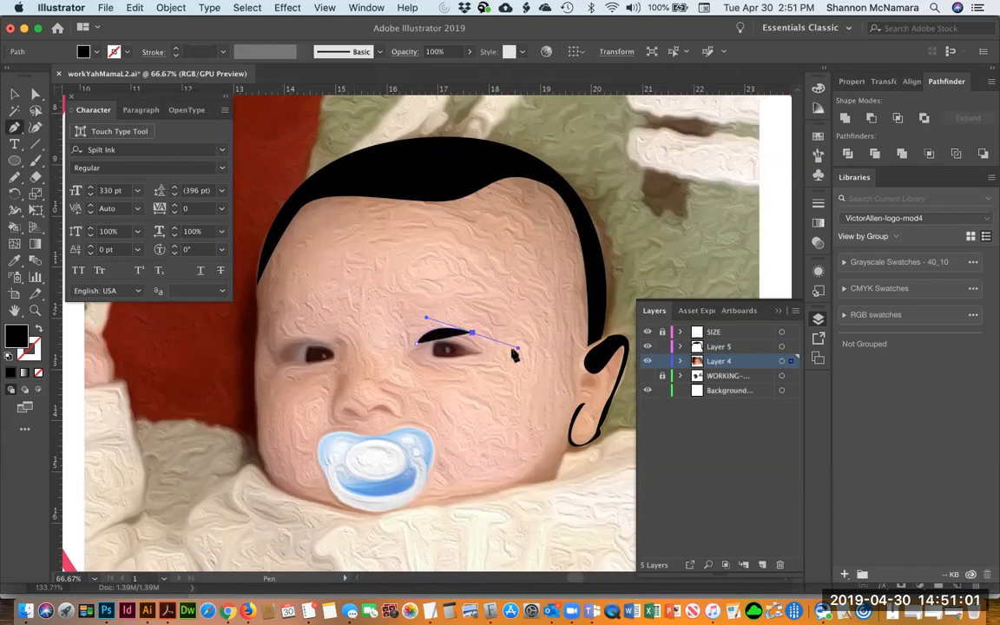
{"action": "key", "text": "super"}
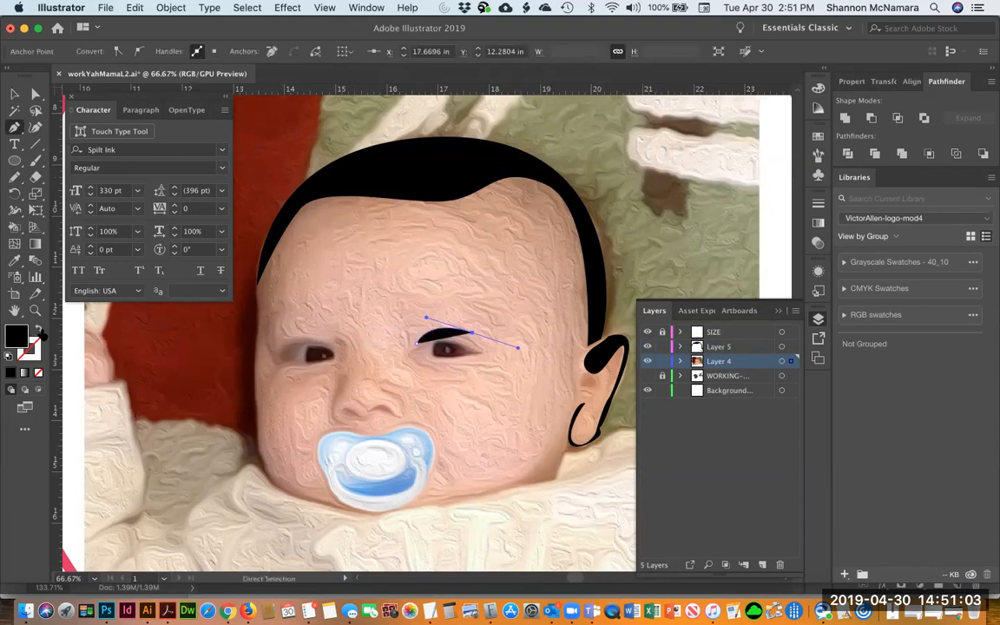
{"action": "left_click", "coordinate": [39, 331]}
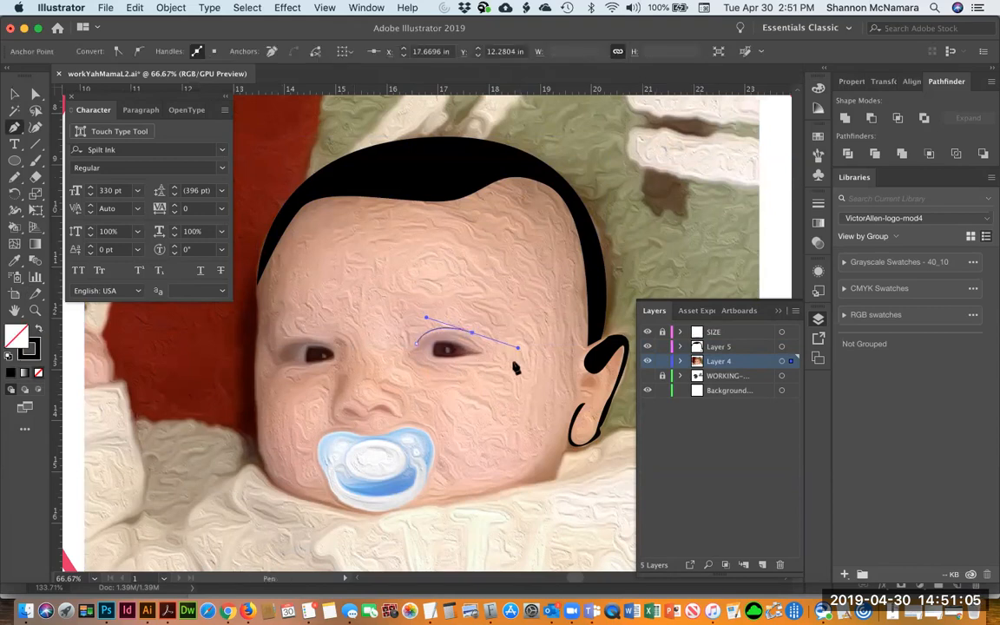
{"action": "left_click_drag", "start_coordinate": [514, 348], "coordinate": [529, 343]}
{"action": "left_click_drag", "start_coordinate": [417, 345], "coordinate": [418, 349]}
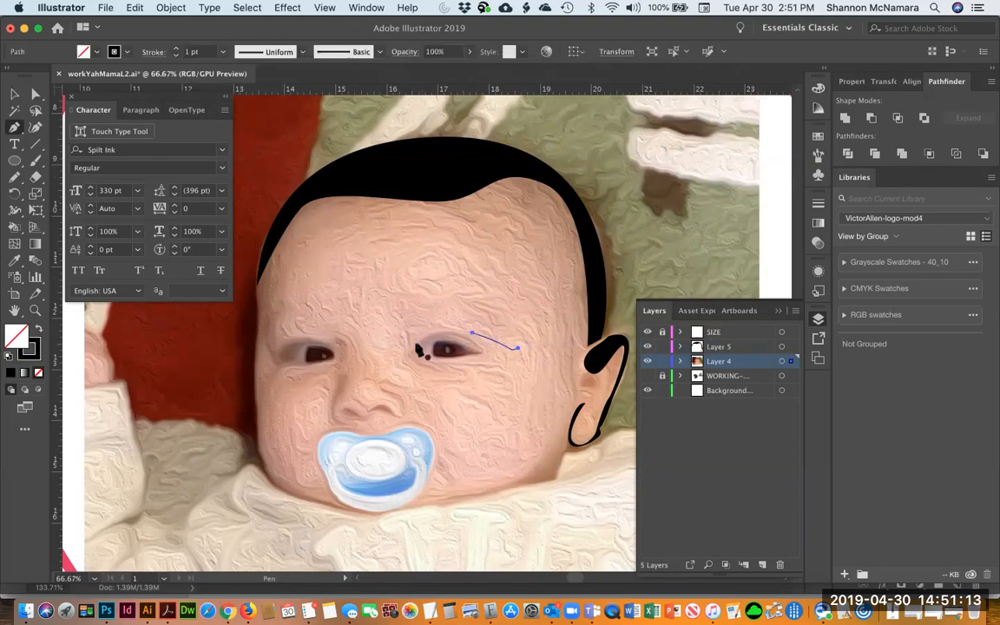
{"action": "key", "text": "super+shift+a"}
Zoom in on the eye and draw a closed curved Pen shape over the upper eyelid, filled black
{"action": "key", "text": "z"}
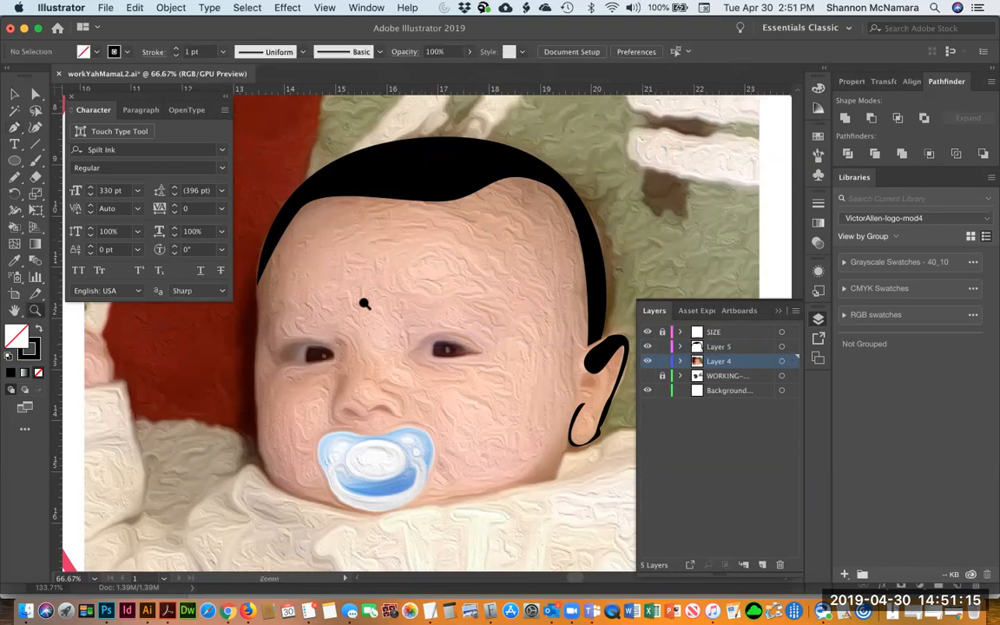
{"action": "left_click_drag", "start_coordinate": [362, 301], "coordinate": [504, 419]}
{"action": "key", "text": "p"}
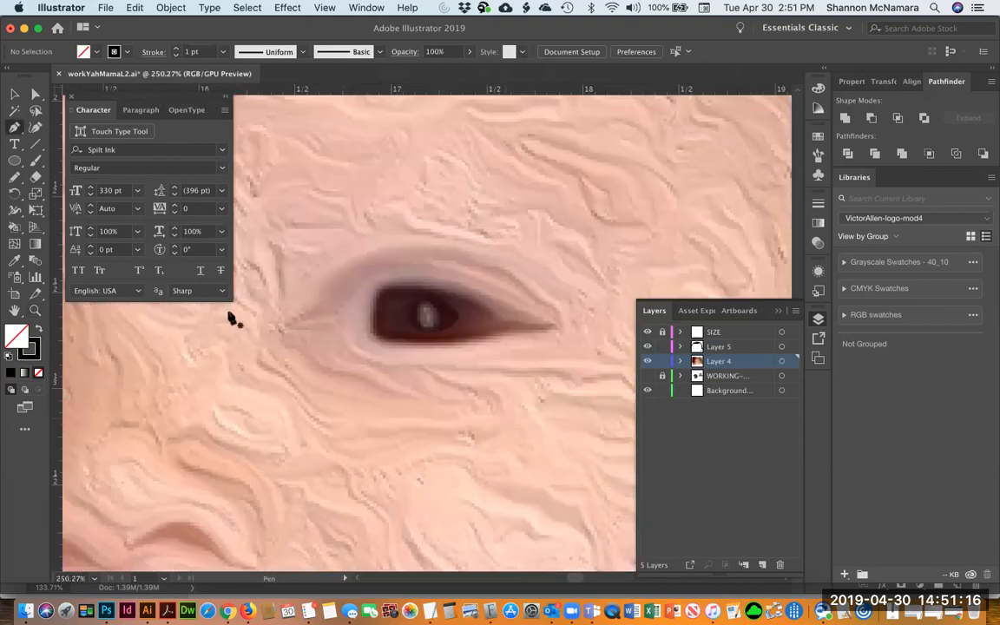
{"action": "left_click", "coordinate": [289, 314]}
{"action": "left_click_drag", "start_coordinate": [422, 241], "coordinate": [532, 252]}
{"action": "left_click_drag", "start_coordinate": [565, 332], "coordinate": [598, 336]}
{"action": "left_click", "coordinate": [566, 331]}
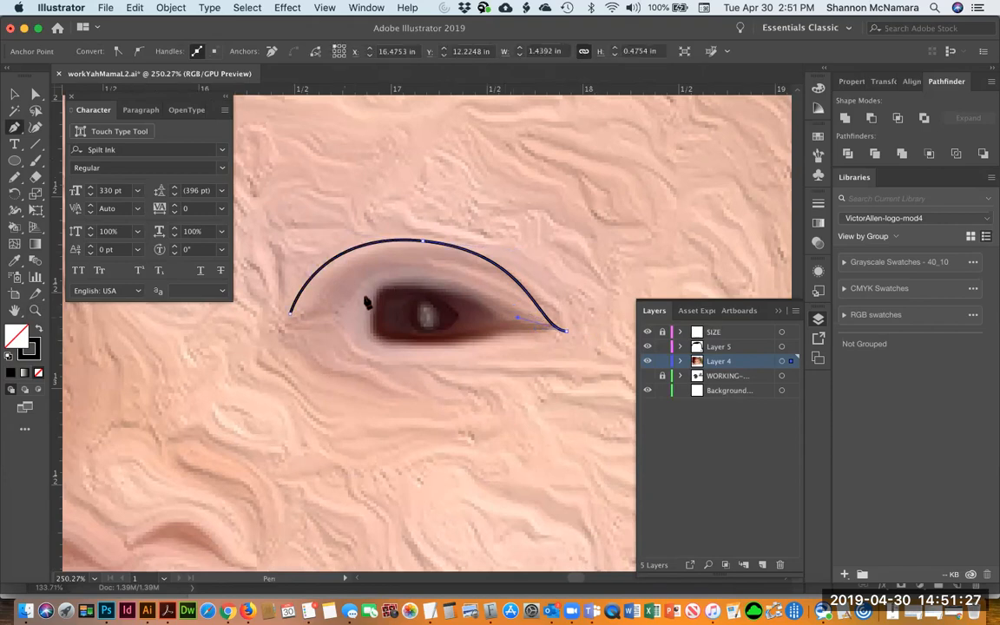
{"action": "left_click_drag", "start_coordinate": [382, 292], "coordinate": [353, 317]}
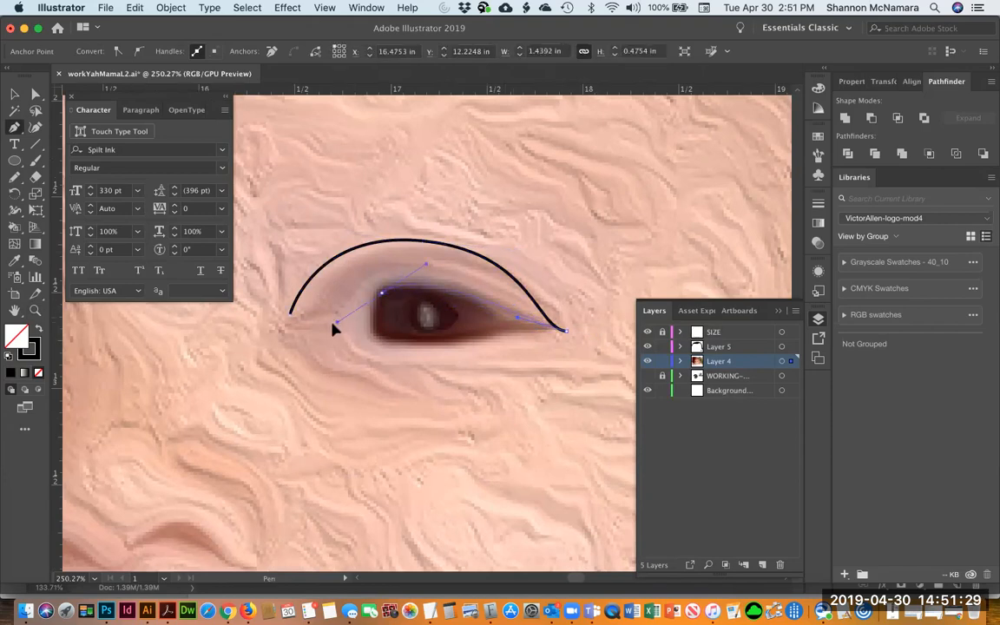
{"action": "left_click", "coordinate": [290, 313]}
{"action": "left_click_drag", "start_coordinate": [290, 310], "coordinate": [286, 283]}
{"action": "key", "text": "v"}
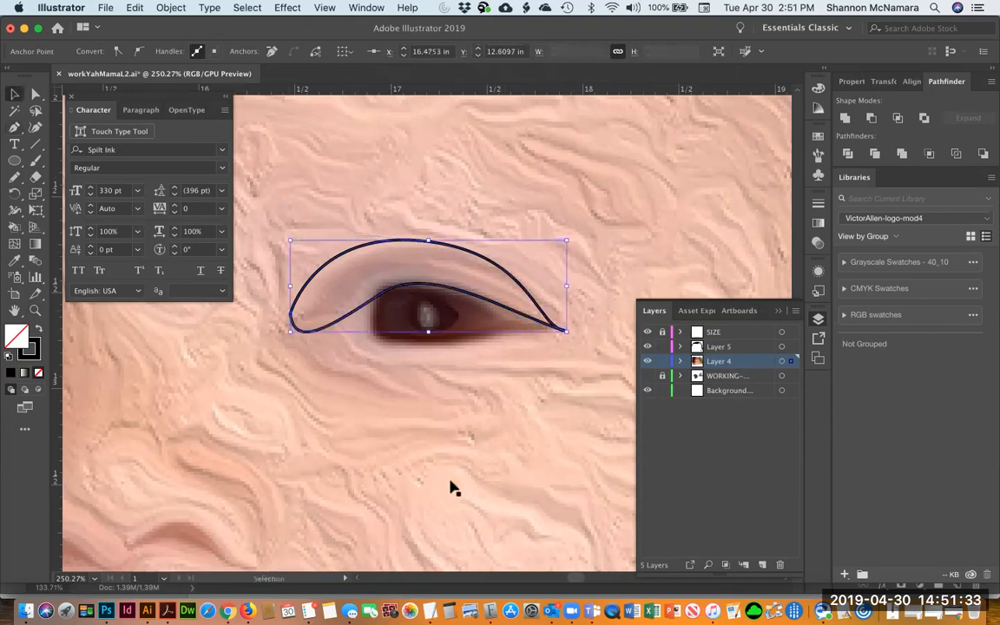
{"action": "key", "text": "shift+x"}
{"action": "left_click", "coordinate": [425, 443]}
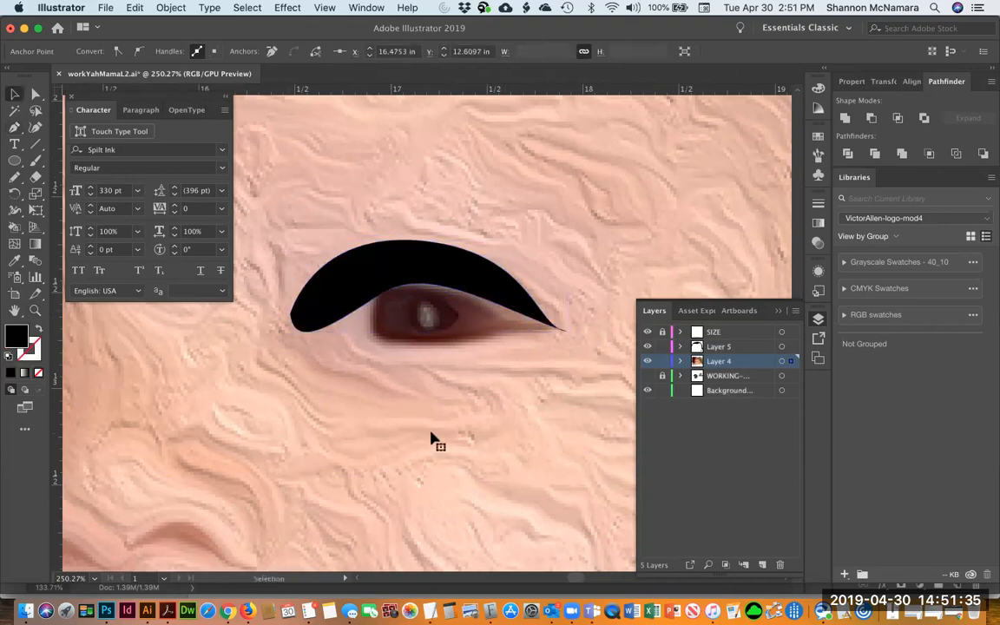
Draw a thin Pen shape along the lower edge of the eye, then delete it
{"action": "key", "text": "p"}
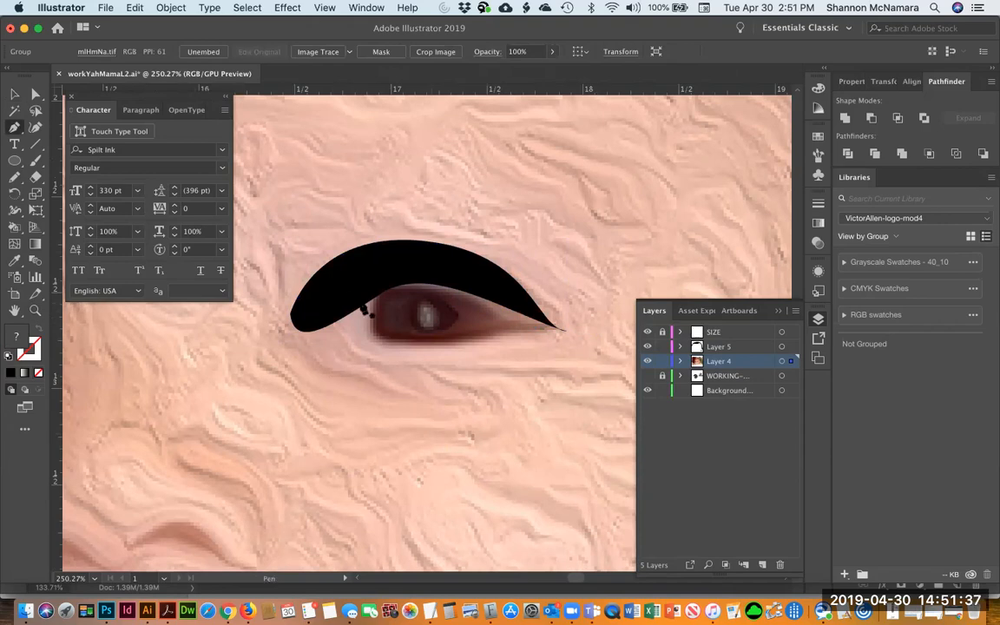
{"action": "left_click", "coordinate": [525, 330], "text": "super"}
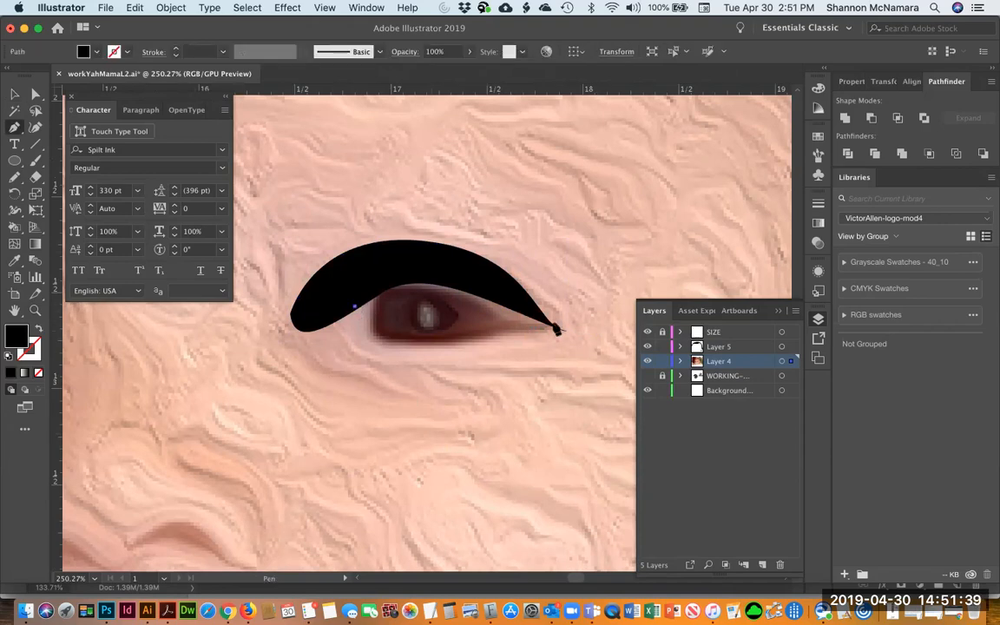
{"action": "left_click_drag", "start_coordinate": [553, 327], "coordinate": [465, 331]}
{"action": "key", "text": "alt"}
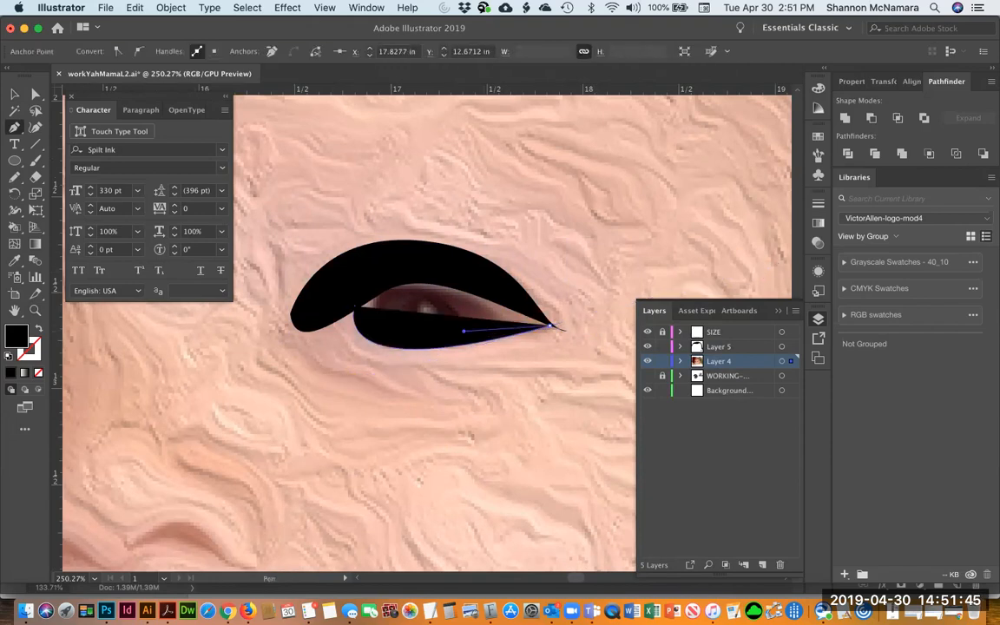
{"action": "left_click_drag", "start_coordinate": [354, 306], "coordinate": [335, 232]}
{"action": "left_click_drag", "start_coordinate": [374, 379], "coordinate": [383, 372]}
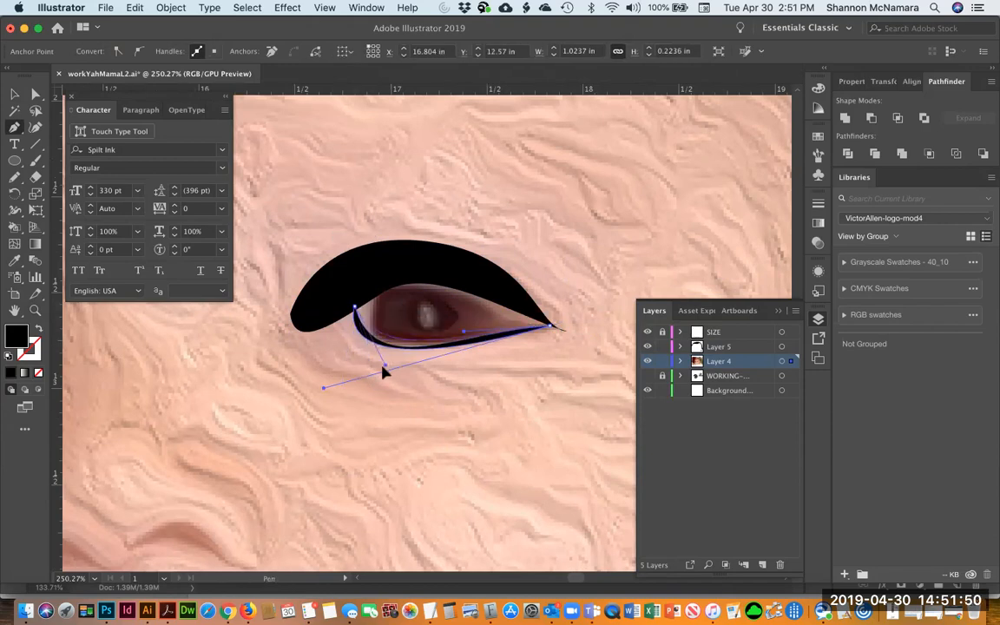
{"action": "left_click", "coordinate": [464, 425], "text": "super"}
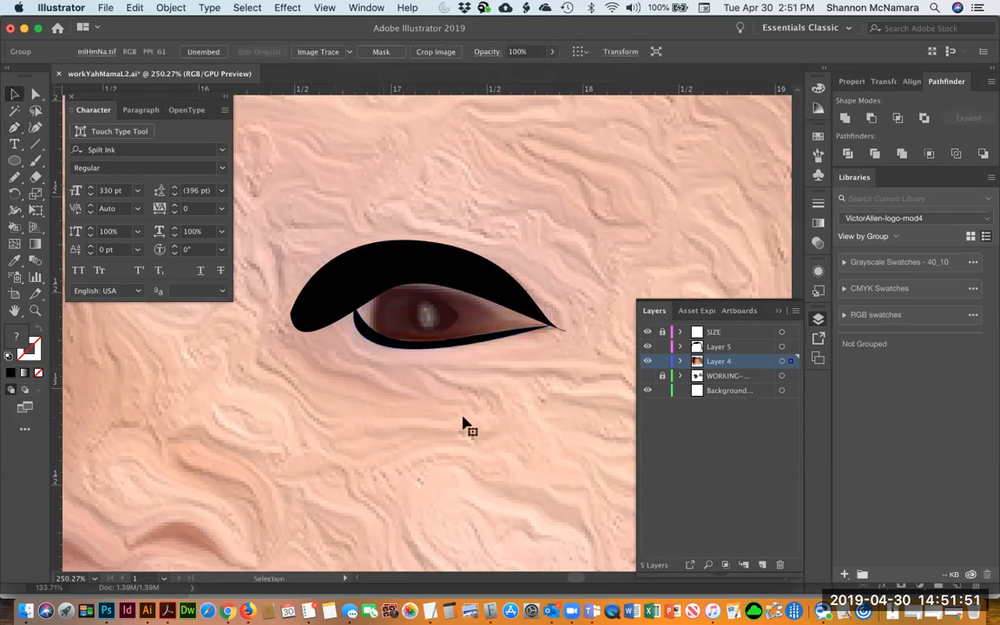
{"action": "left_click", "coordinate": [387, 343]}
{"action": "key", "text": "Delete"}
Add a curved Pen shape extending the black eyelid down over the top of the eye
{"action": "key", "text": "p"}
{"action": "left_click", "coordinate": [375, 284]}
{"action": "left_click_drag", "start_coordinate": [493, 306], "coordinate": [610, 228]}
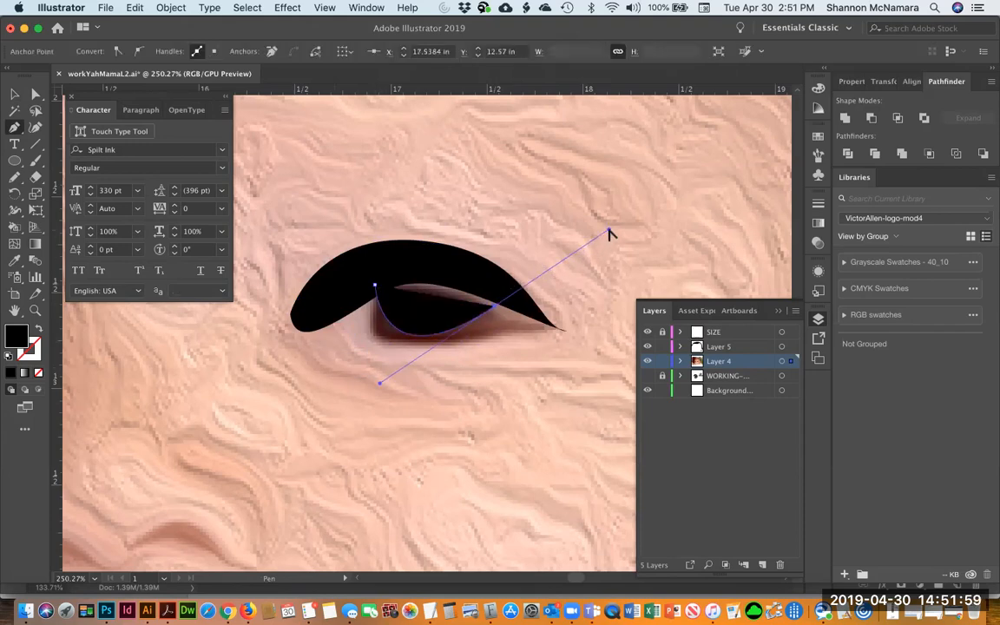
{"action": "left_click_drag", "start_coordinate": [493, 306], "coordinate": [513, 230]}
{"action": "left_click_drag", "start_coordinate": [375, 284], "coordinate": [395, 280]}
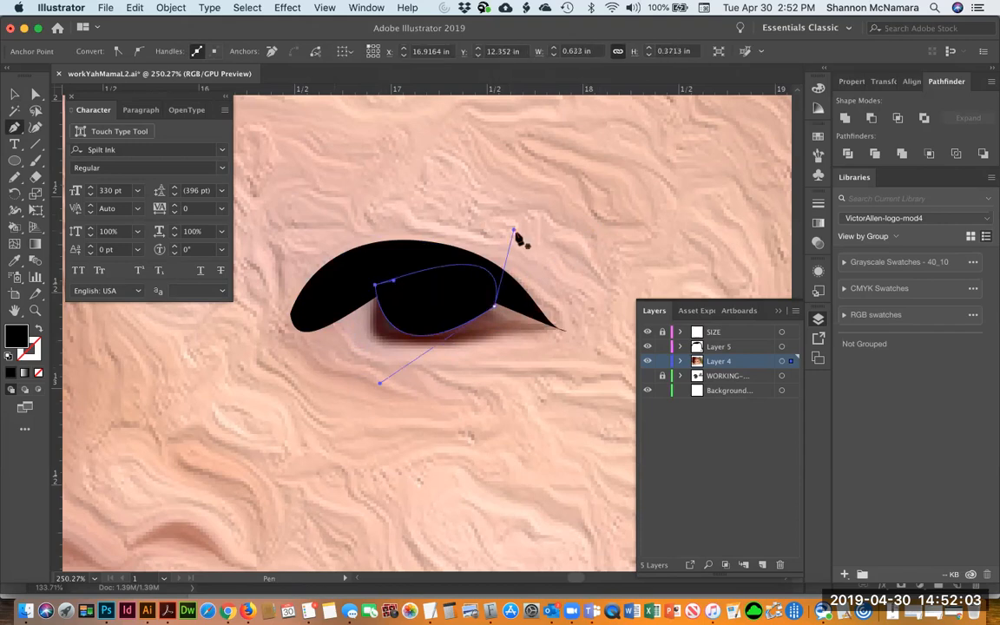
{"action": "key", "text": "v"}
{"action": "left_click", "coordinate": [618, 210]}
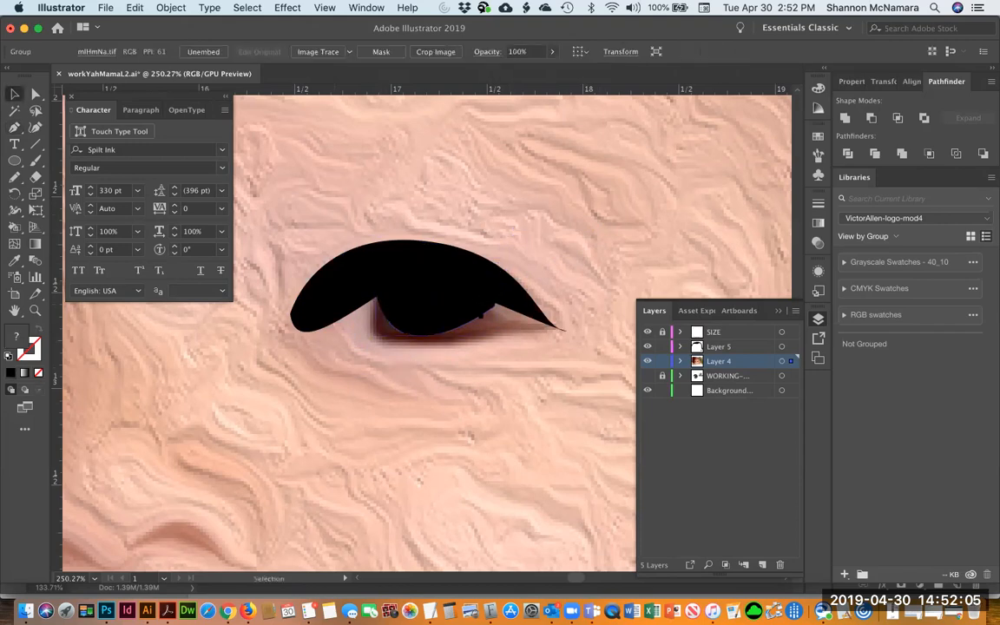
{"action": "key", "text": "a"}
{"action": "left_click", "coordinate": [498, 306]}
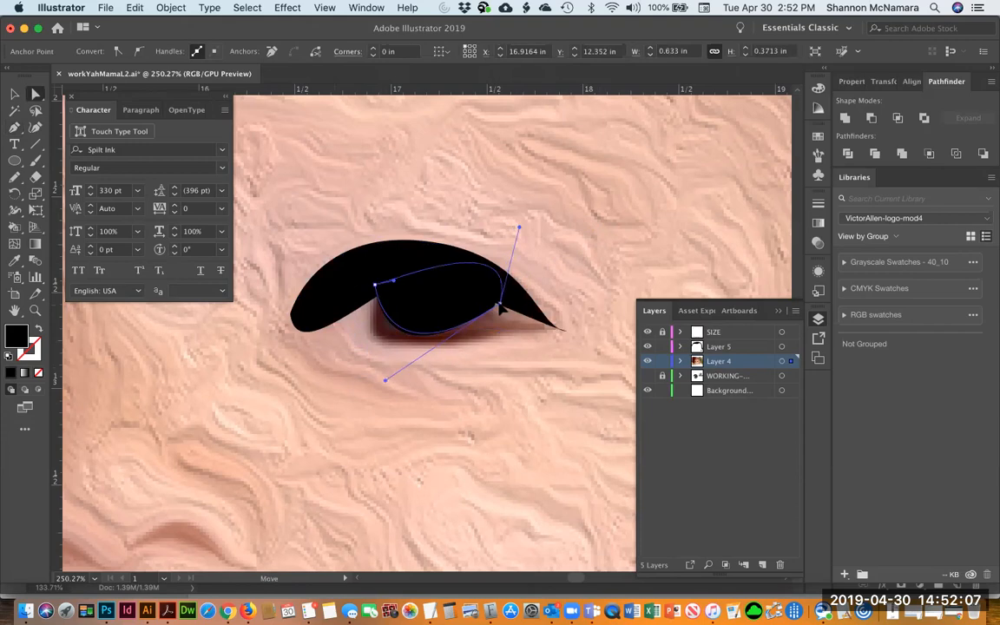
{"action": "left_click", "coordinate": [515, 351]}
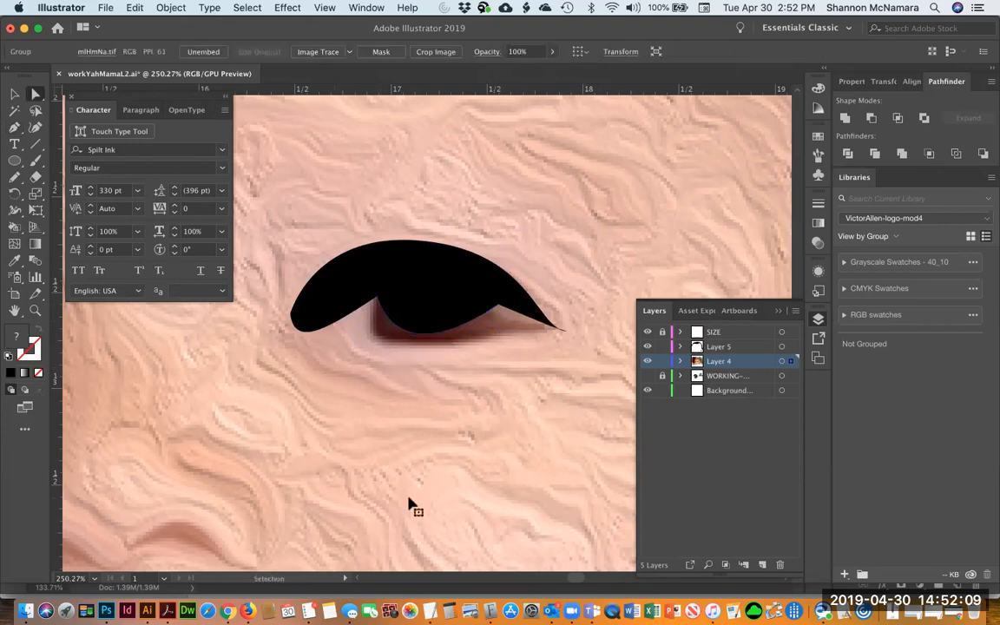
Zoom out, toggle the photo layer to check the shapes, and delete the eyelid shape
{"action": "key", "text": "super+minus"}
{"action": "key", "text": "super+minus"}
{"action": "key", "text": "super+minus"}
{"action": "key", "text": "super+minus"}
{"action": "key", "text": "super+minus"}
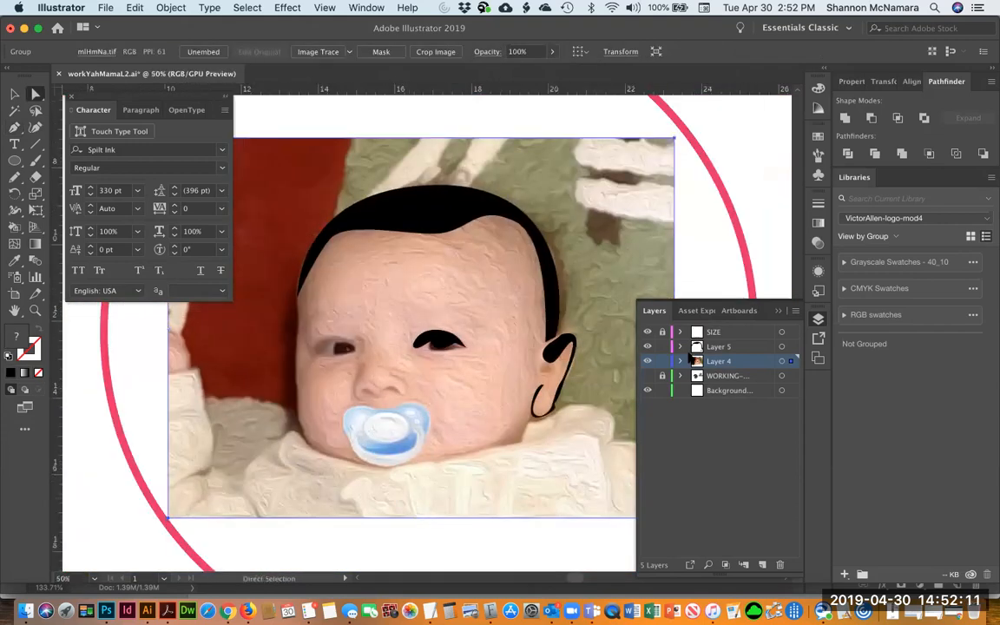
{"action": "left_click", "coordinate": [647, 361]}
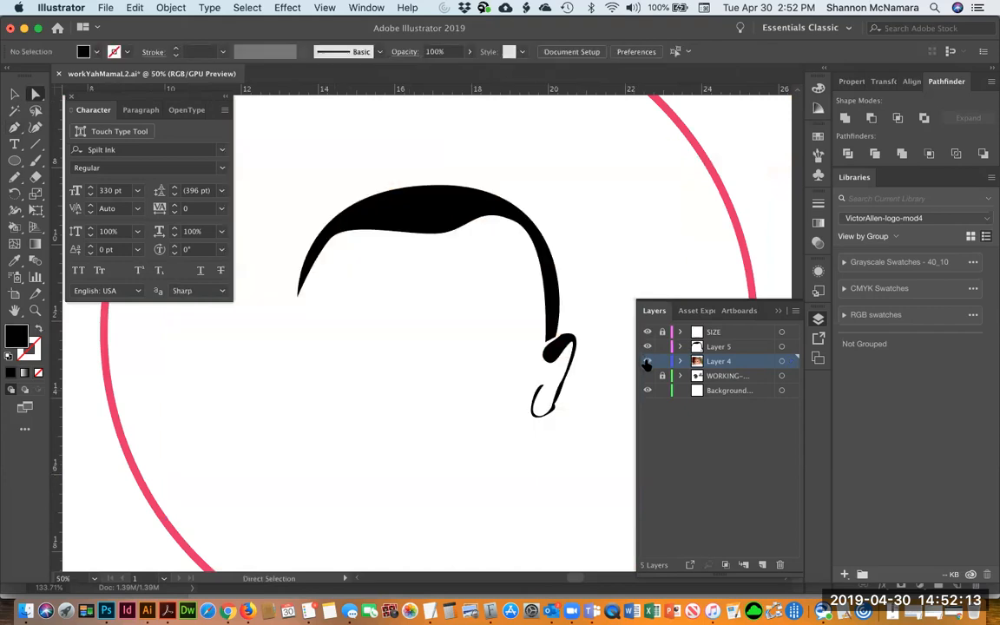
{"action": "left_click", "coordinate": [647, 361]}
{"action": "key", "text": "v"}
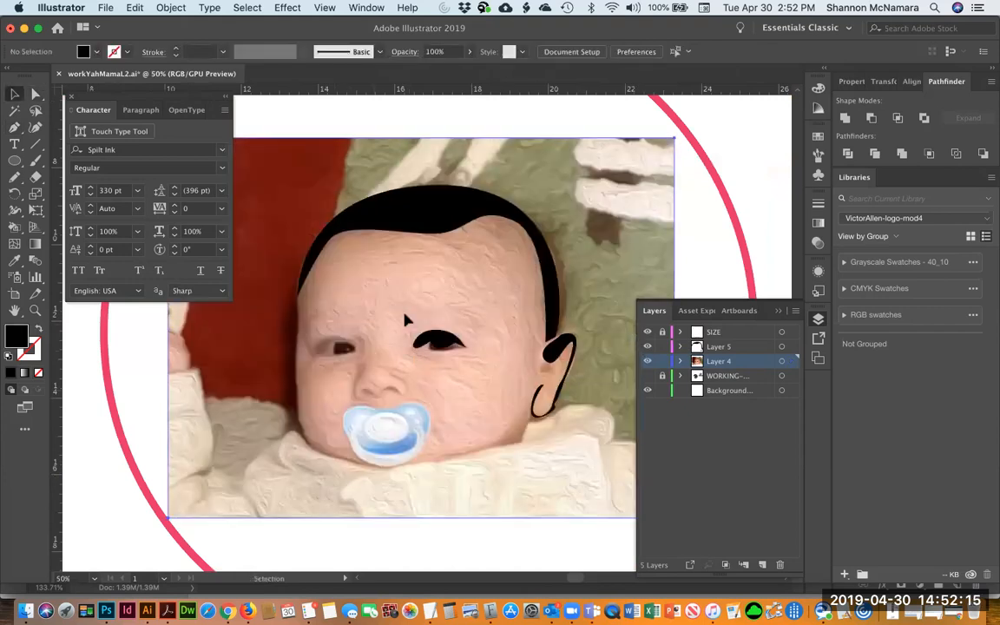
{"action": "left_click", "coordinate": [465, 363]}
{"action": "left_click", "coordinate": [439, 342]}
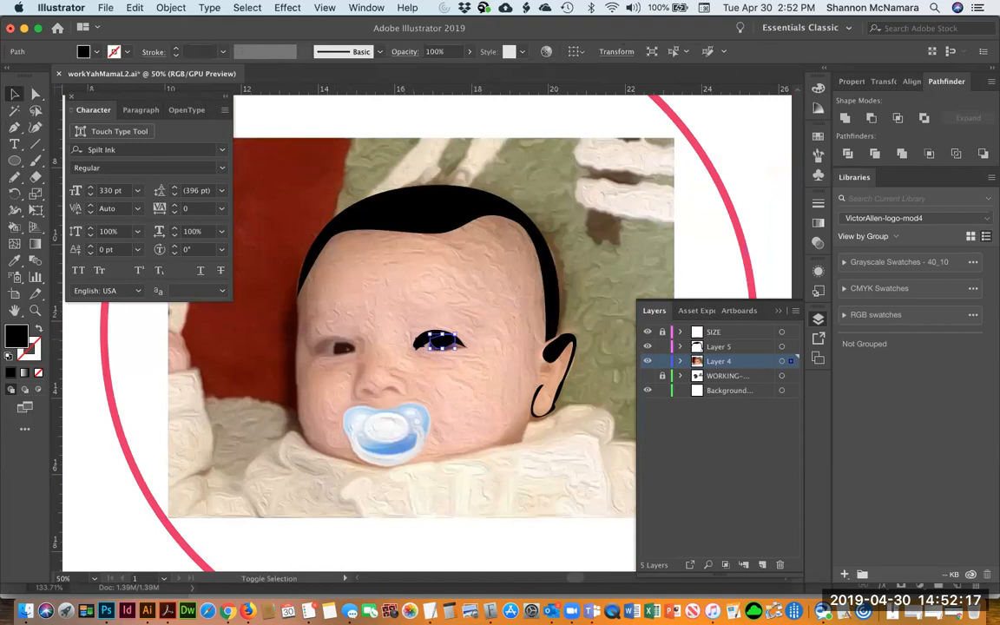
{"action": "key", "text": "Delete"}
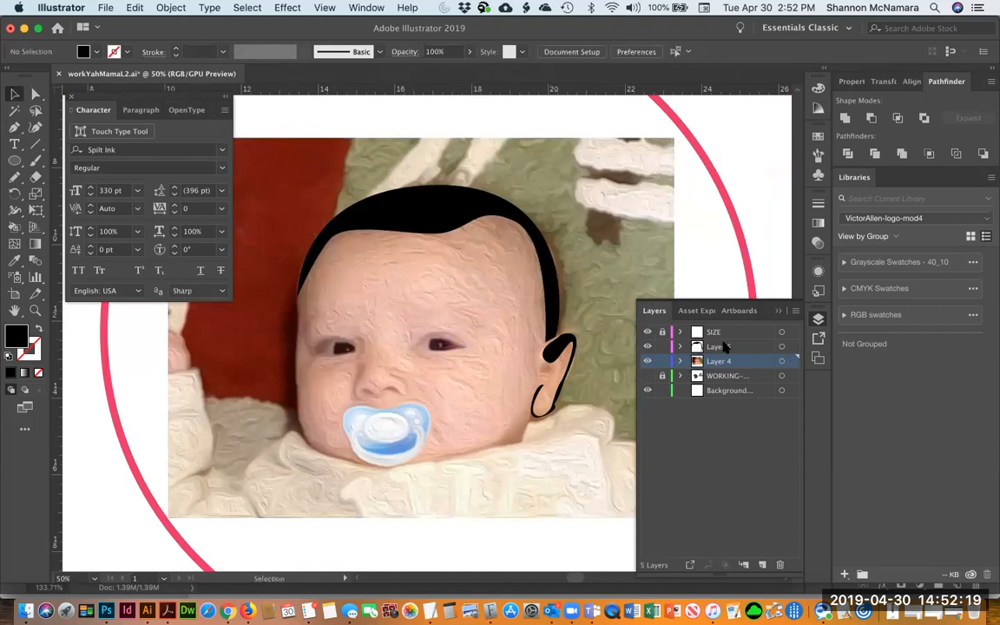
Lock the photo layer, switch to Layer 5 and paste the eyelid shape back in place behind the other artwork
{"action": "left_click", "coordinate": [662, 361]}
{"action": "left_click", "coordinate": [718, 347]}
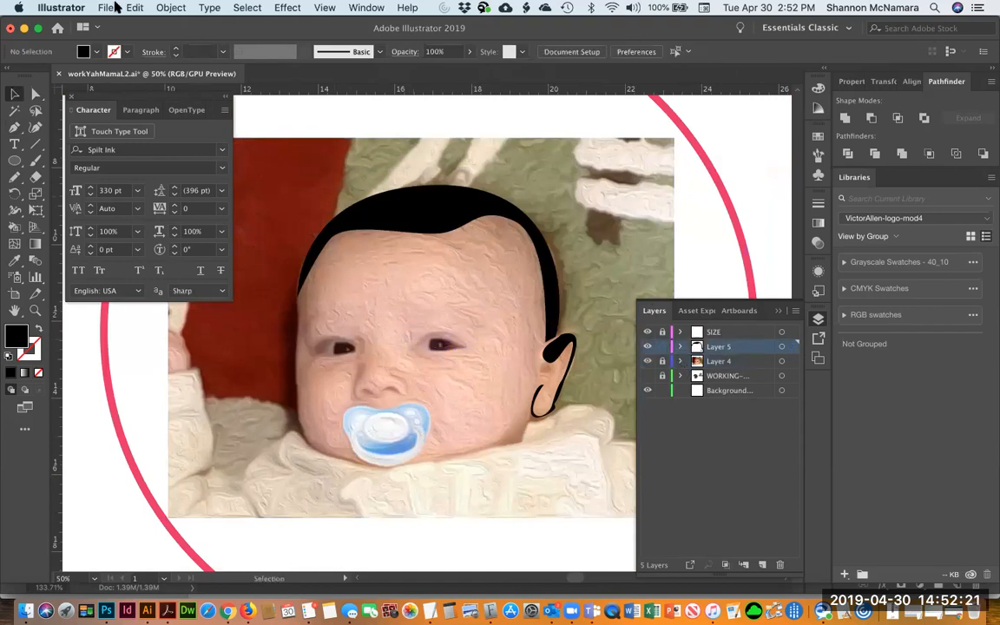
{"action": "left_click", "coordinate": [133, 8]}
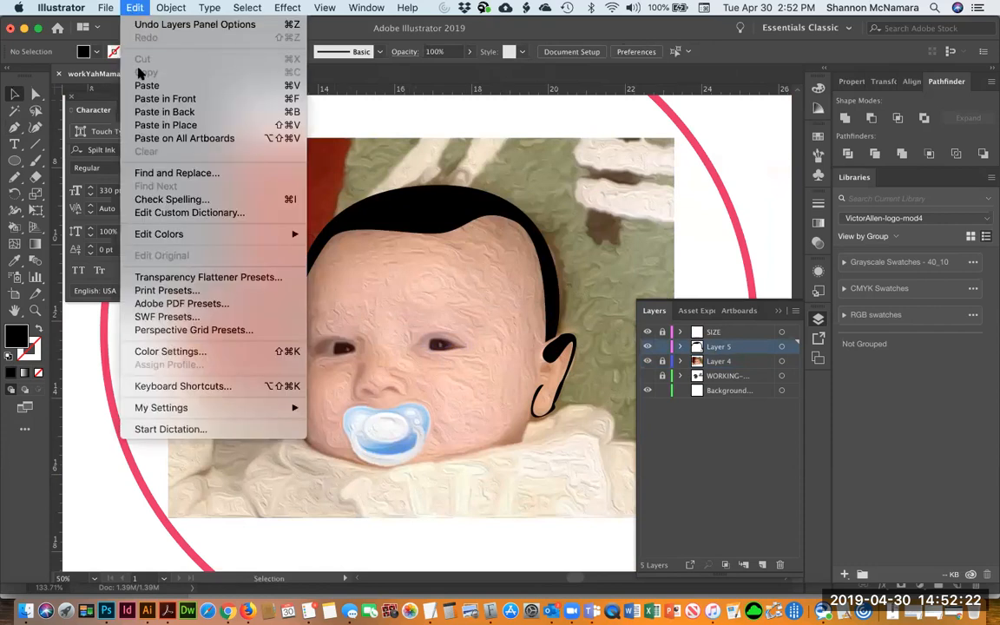
{"action": "left_click", "coordinate": [152, 114]}
{"action": "left_click", "coordinate": [686, 247]}
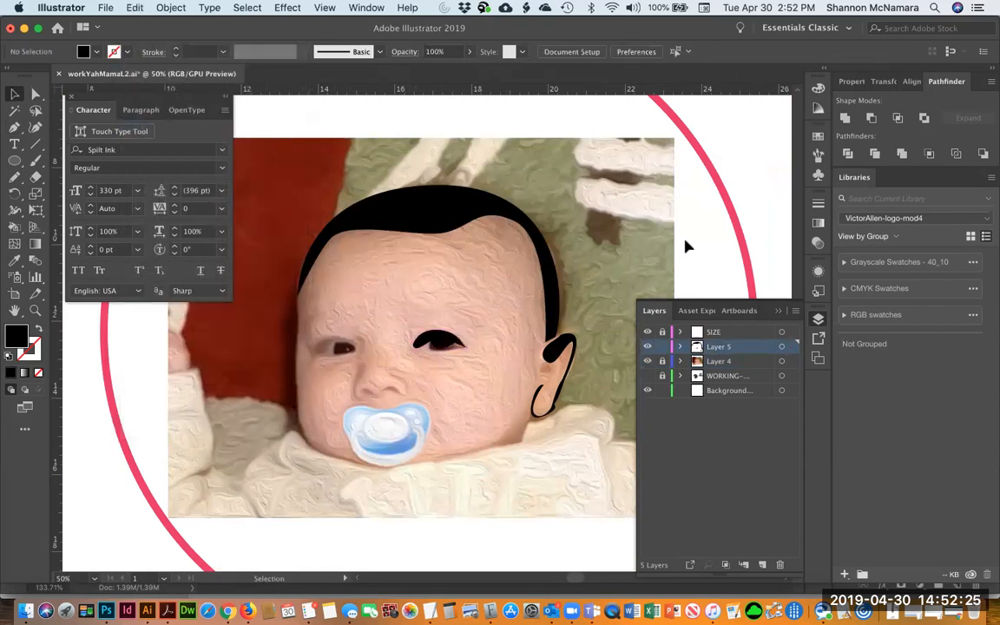
Toggle the photo layer's visibility repeatedly to compare the traced shapes against the photo
{"action": "left_click", "coordinate": [647, 362]}
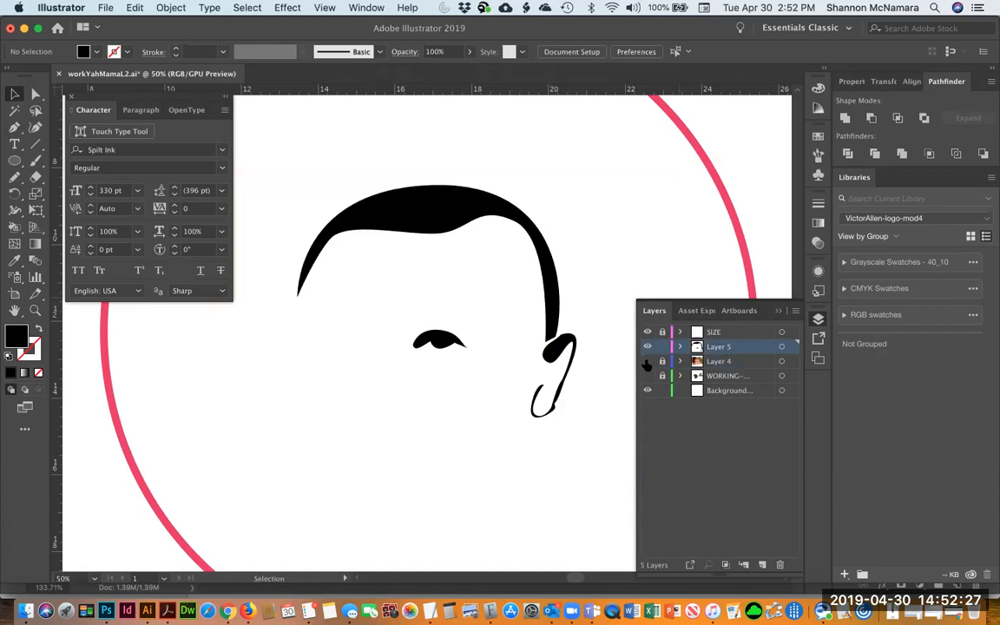
{"action": "left_click", "coordinate": [647, 362]}
{"action": "left_click", "coordinate": [647, 362]}
{"action": "left_click", "coordinate": [647, 362]}
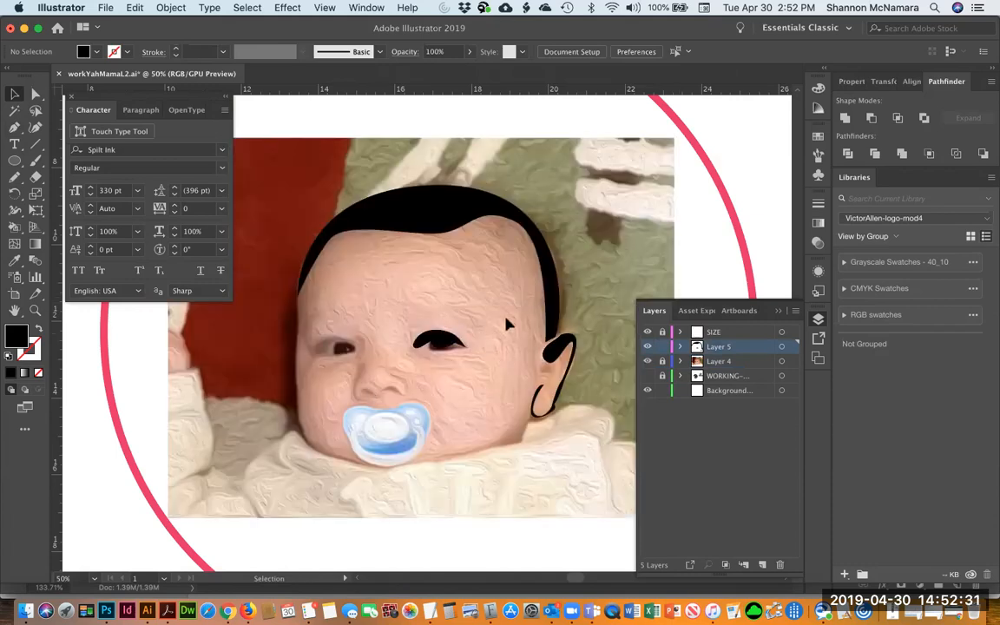
Set a black stroke with no fill and start a Pen path down the side of the nose
{"action": "key", "text": "p"}
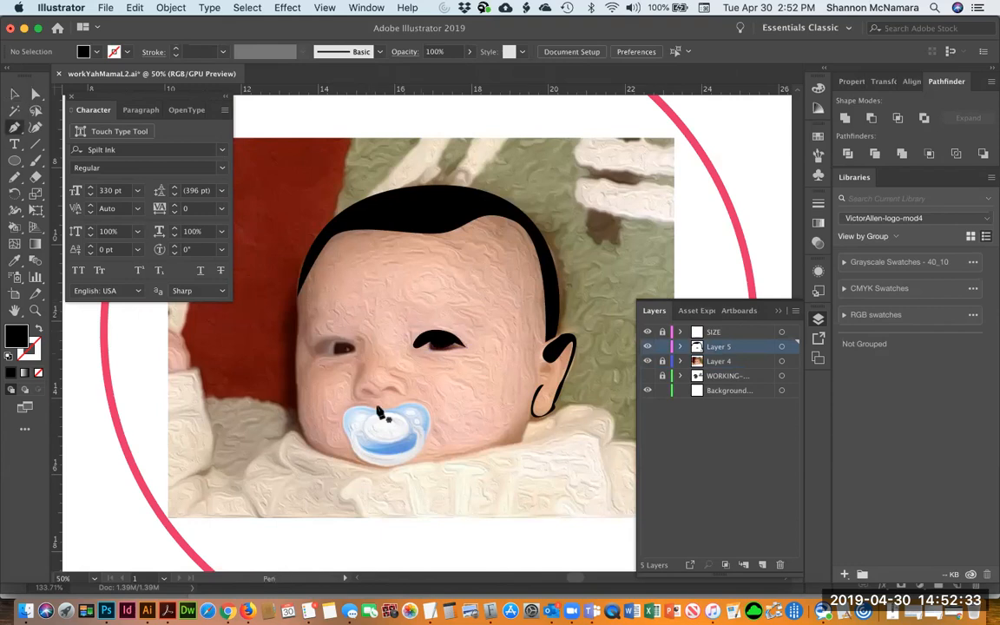
{"action": "left_click", "coordinate": [360, 339]}
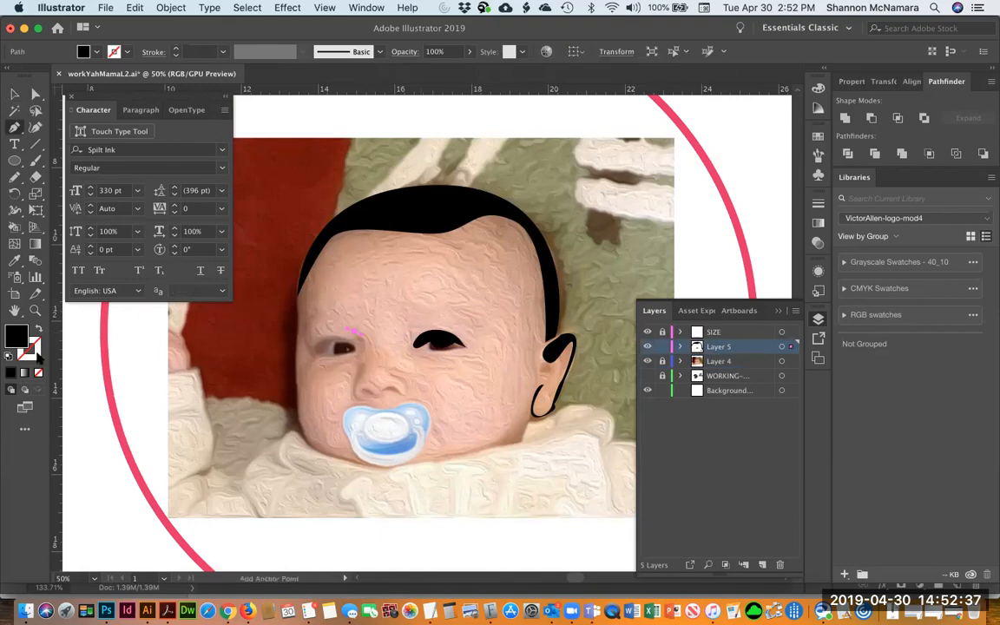
{"action": "left_click", "coordinate": [38, 330]}
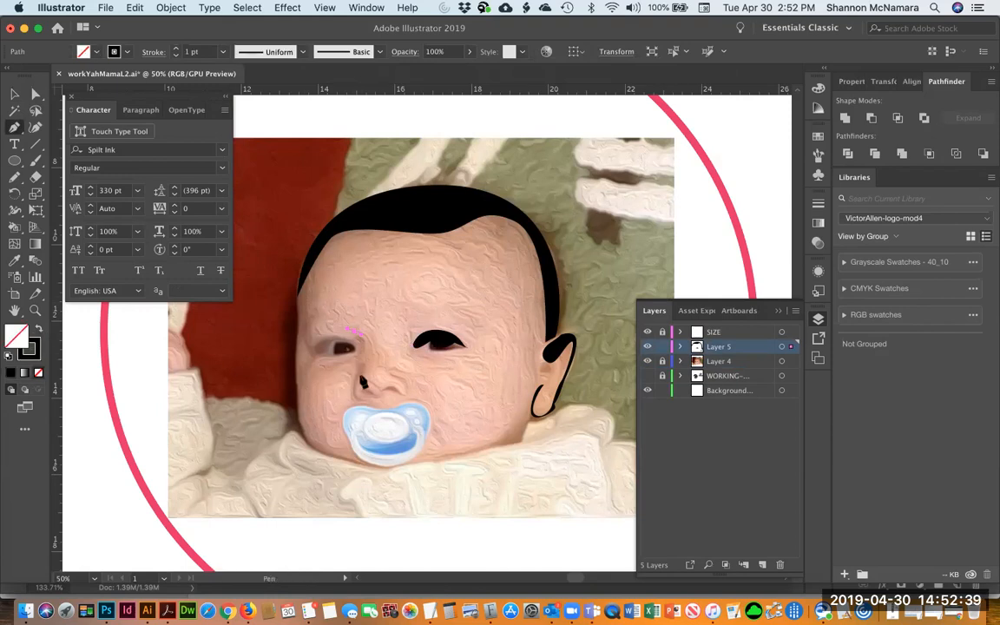
{"action": "left_click_drag", "start_coordinate": [359, 370], "coordinate": [361, 413]}
{"action": "key", "text": "z"}
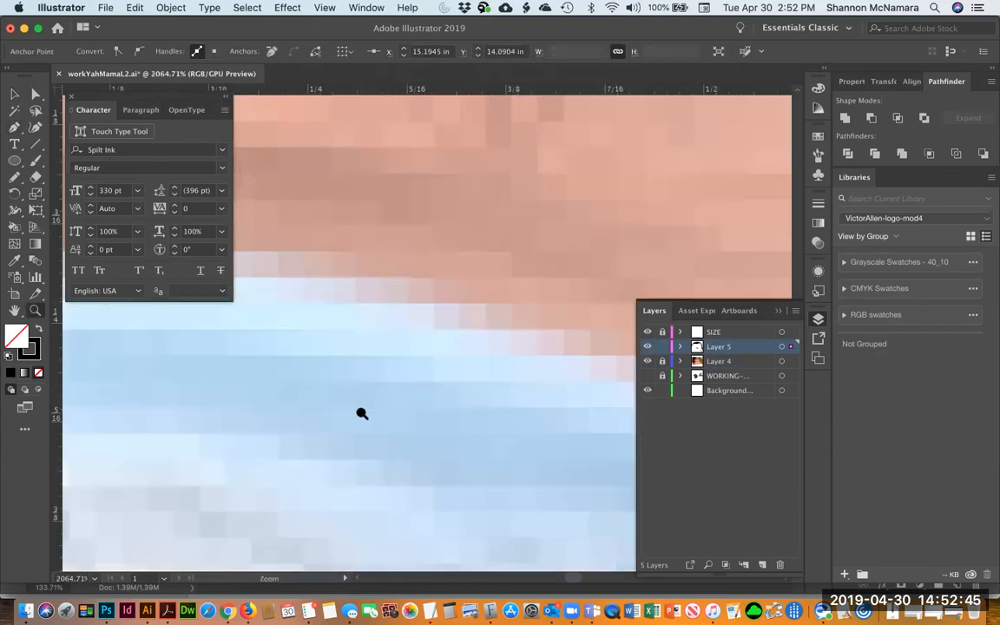
{"action": "key", "text": "super+0"}
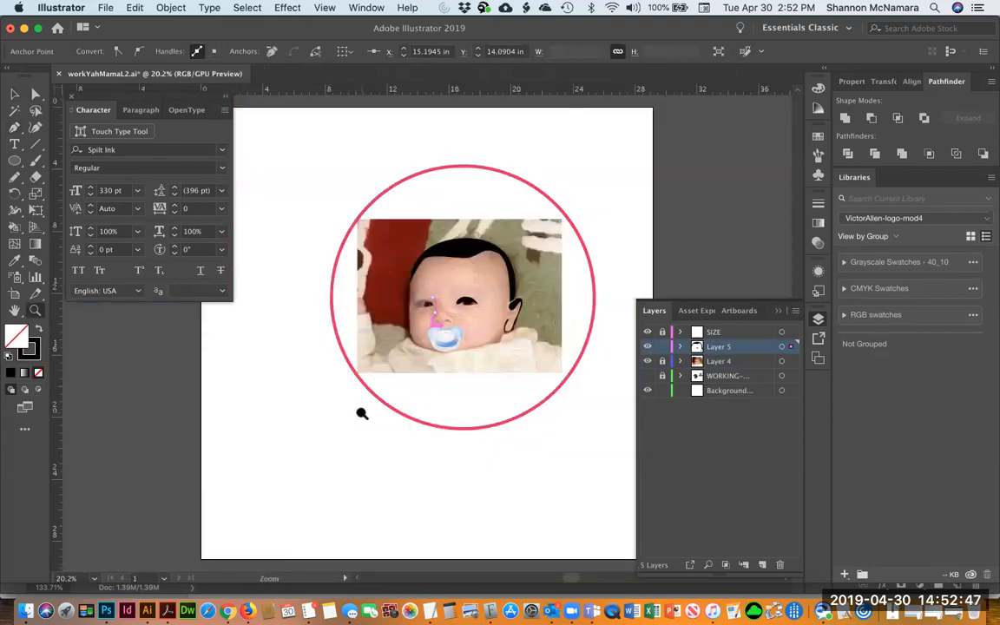
{"action": "left_click_drag", "start_coordinate": [416, 315], "coordinate": [461, 349]}
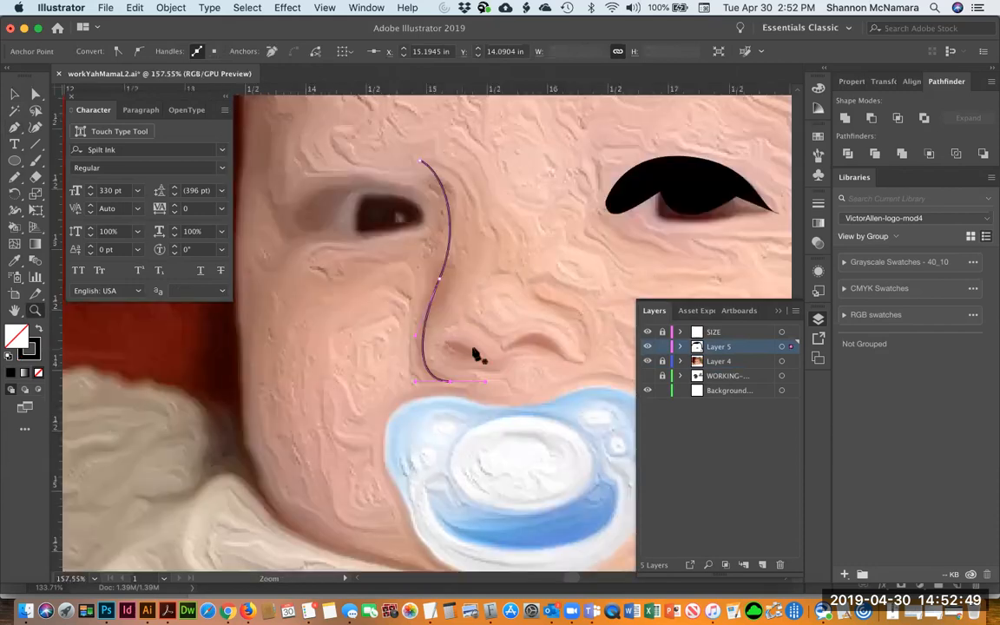
Extend the nose path back up into a narrow outline, reshape its top curves, then delete it
{"action": "key", "text": "p"}
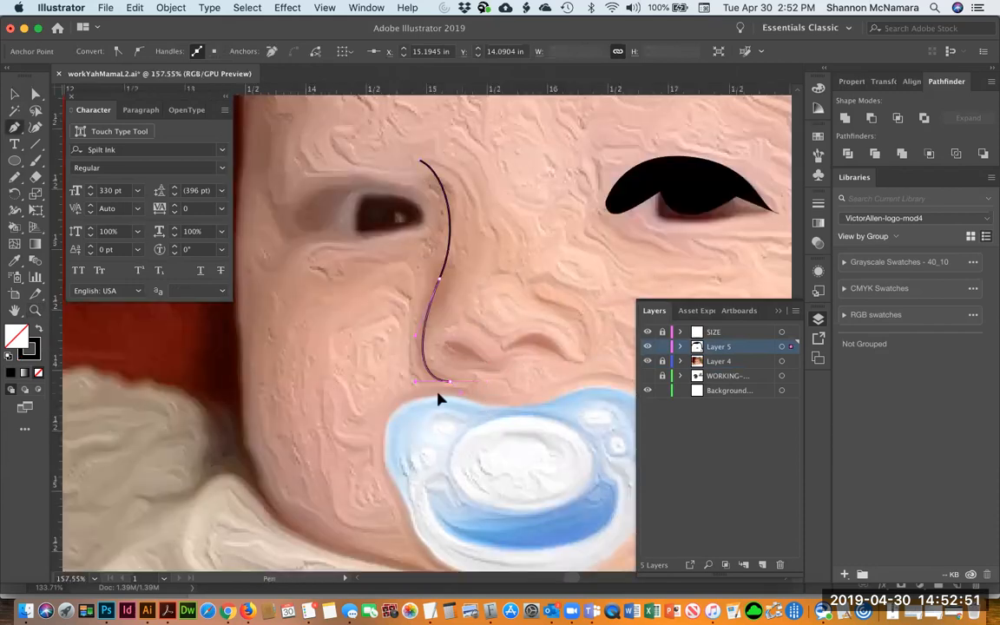
{"action": "left_click", "coordinate": [450, 381]}
{"action": "left_click", "coordinate": [431, 281]}
{"action": "left_click", "coordinate": [419, 162]}
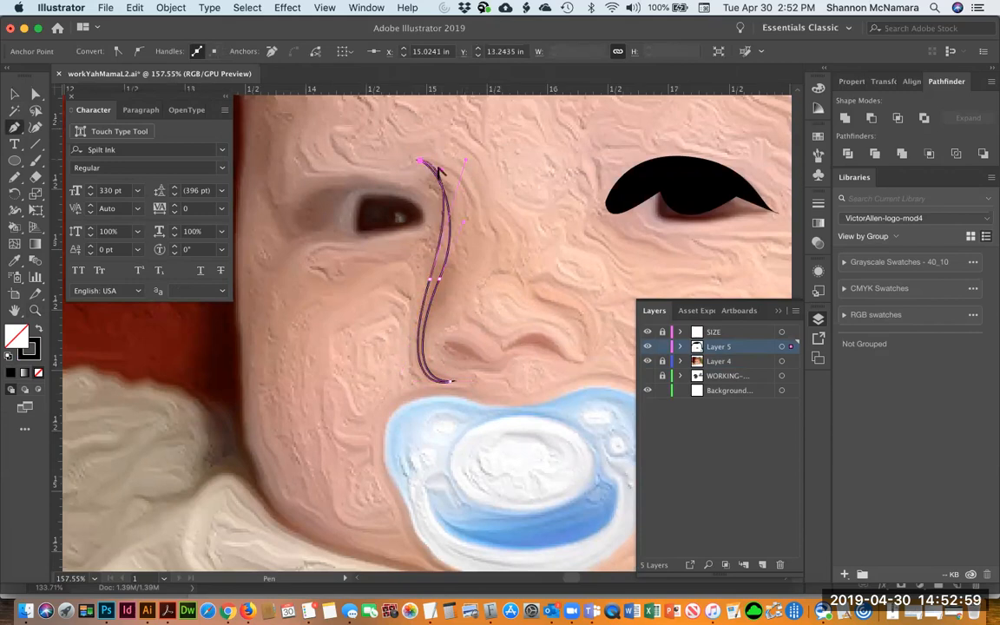
{"action": "mouse_move", "coordinate": [437, 172]}
{"action": "left_mouse_down"}
{"action": "mouse_move", "coordinate": [424, 170]}
{"action": "mouse_move", "coordinate": [432, 180]}
{"action": "left_mouse_up"}
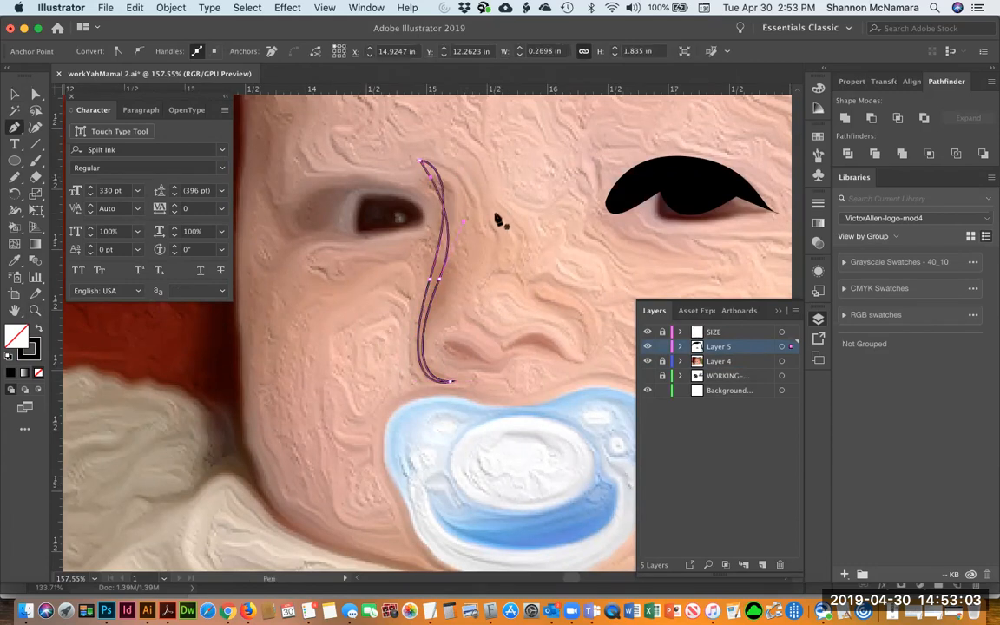
{"action": "left_click_drag", "start_coordinate": [463, 225], "coordinate": [449, 215]}
{"action": "key", "text": "super+z"}
{"action": "left_click", "coordinate": [426, 166]}
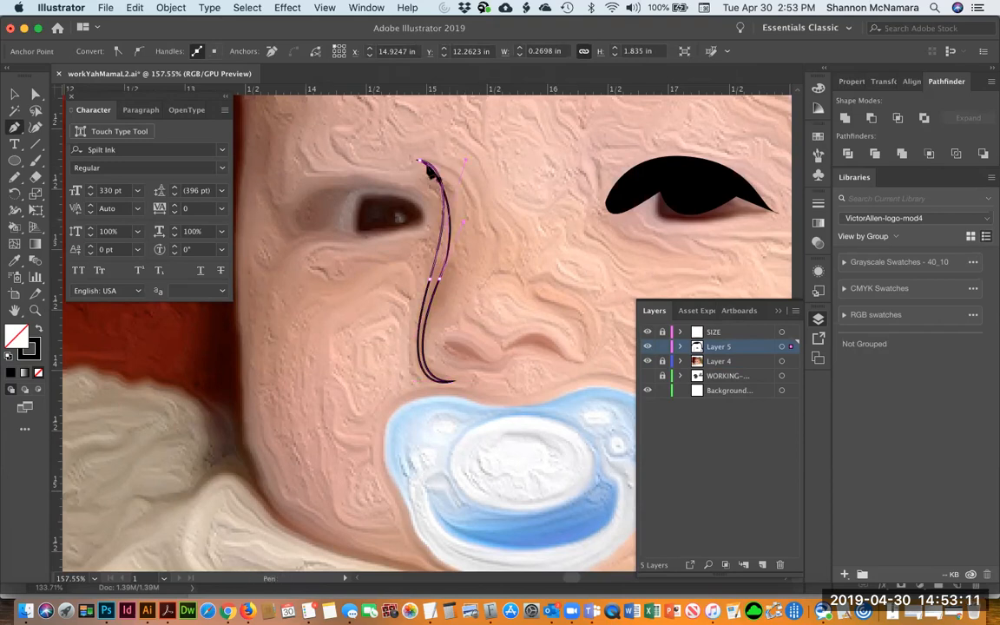
{"action": "key", "text": "super+z"}
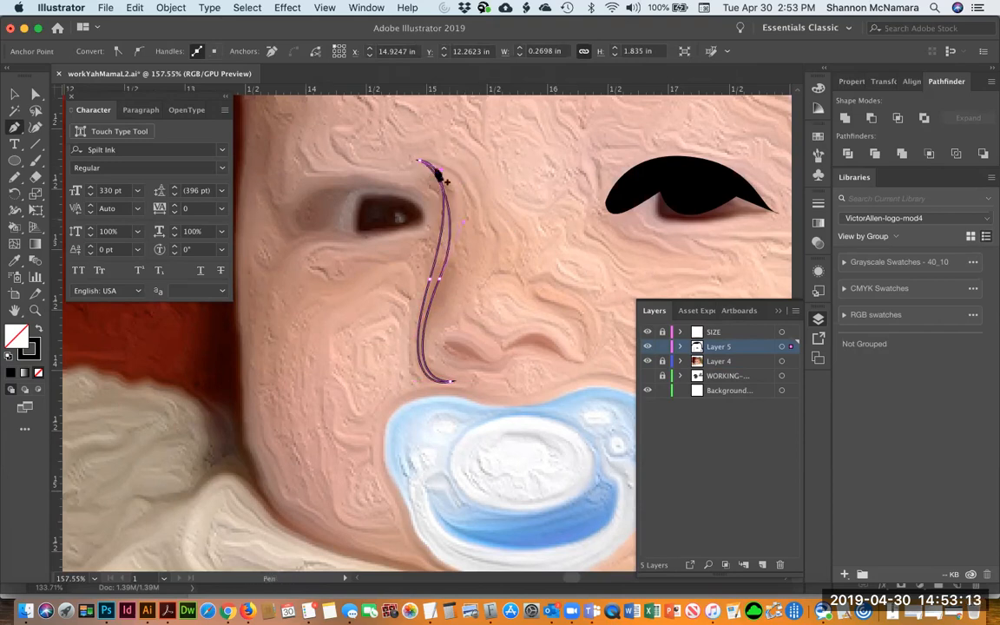
{"action": "left_click", "coordinate": [420, 162], "text": "super"}
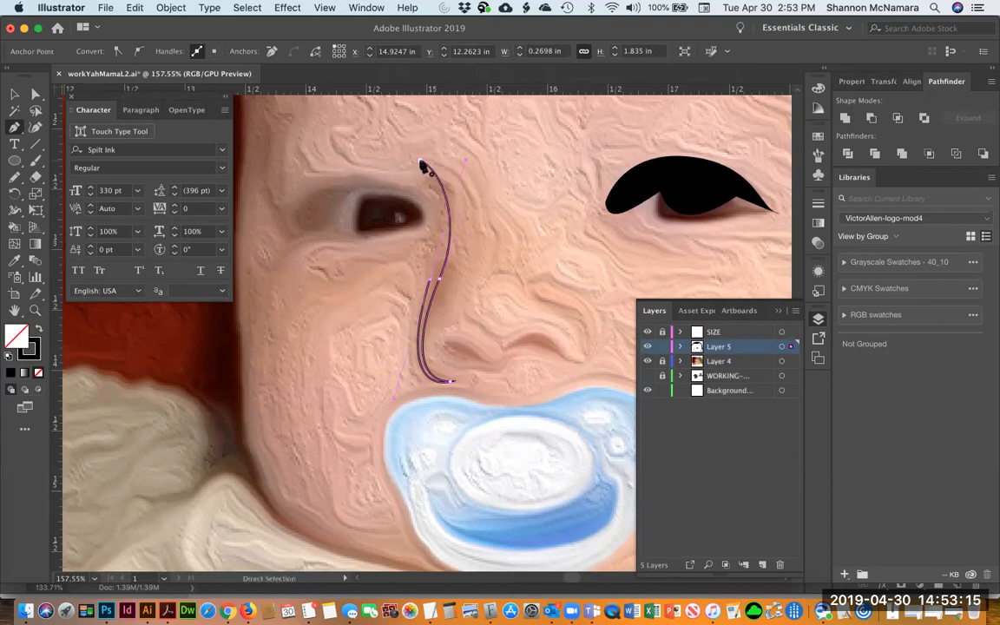
{"action": "mouse_move", "coordinate": [421, 161]}
{"action": "left_mouse_down", "text": "alt"}
{"action": "mouse_move", "coordinate": [443, 169]}
{"action": "mouse_move", "coordinate": [433, 172]}
{"action": "left_mouse_up", "text": "alt"}
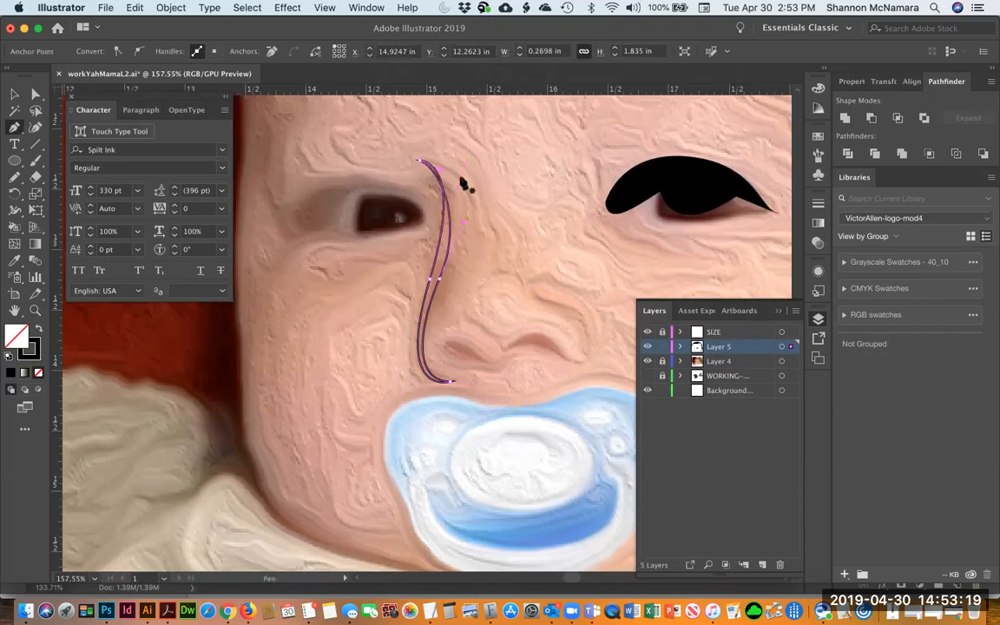
{"action": "key", "text": "super+z"}
{"action": "key", "text": "super+z"}
{"action": "key", "text": "super+z"}
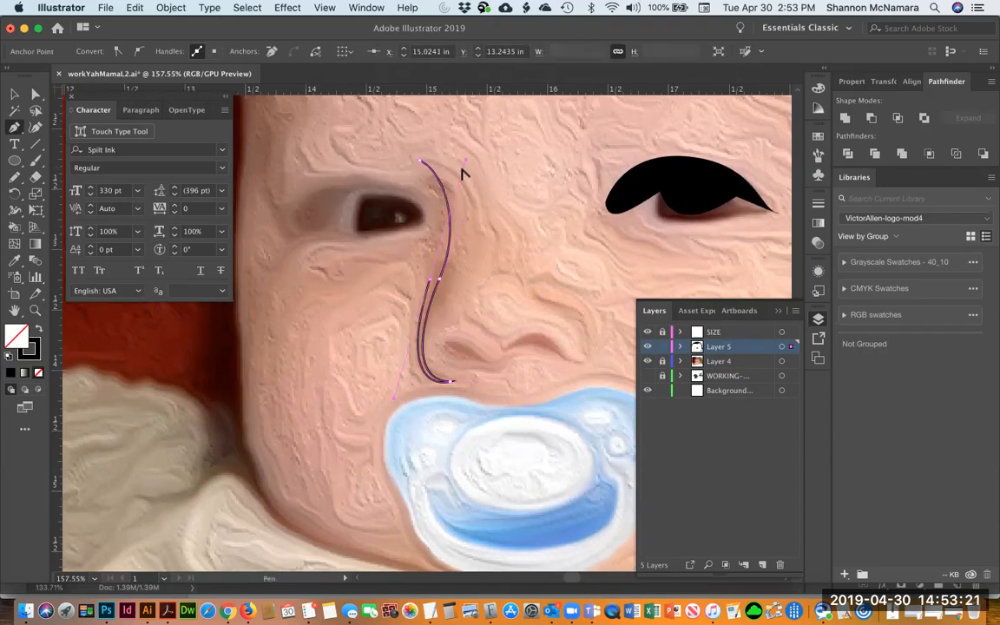
{"action": "left_click_drag", "start_coordinate": [466, 161], "coordinate": [443, 244], "text": "super"}
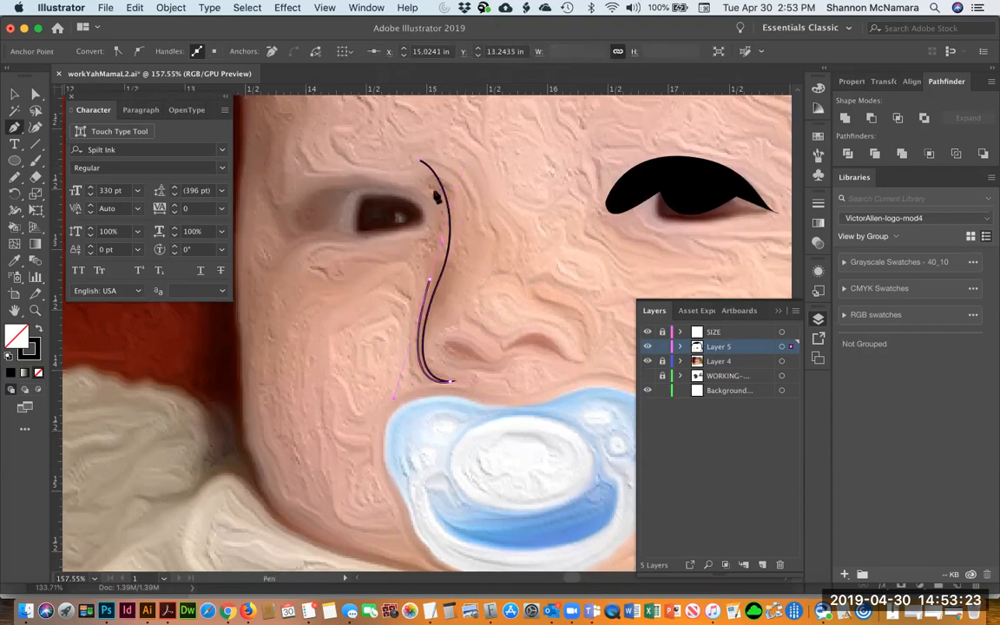
{"action": "left_click", "coordinate": [420, 163]}
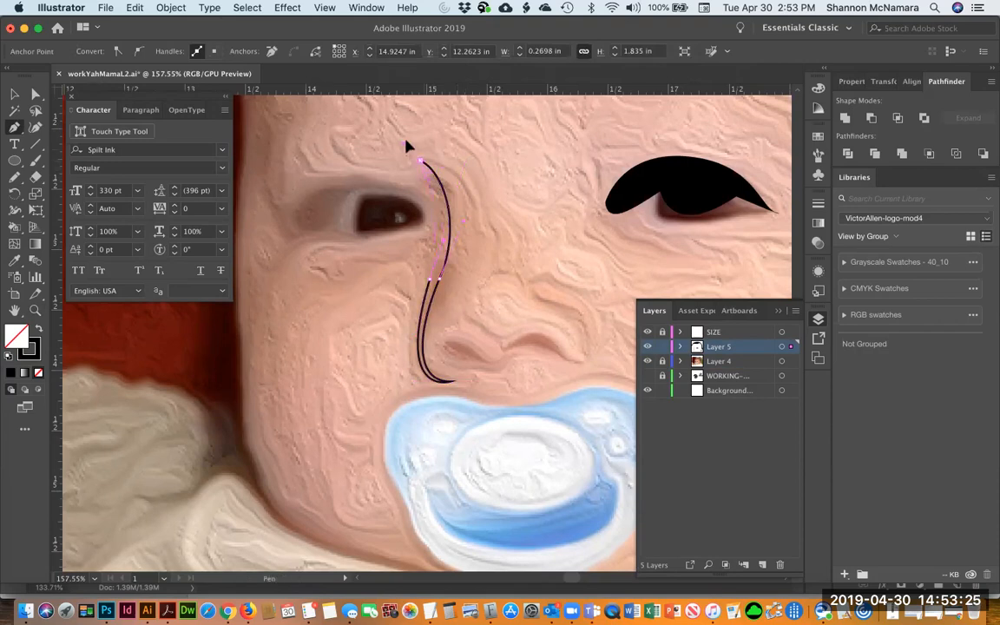
{"action": "left_click_drag", "start_coordinate": [409, 143], "coordinate": [409, 143]}
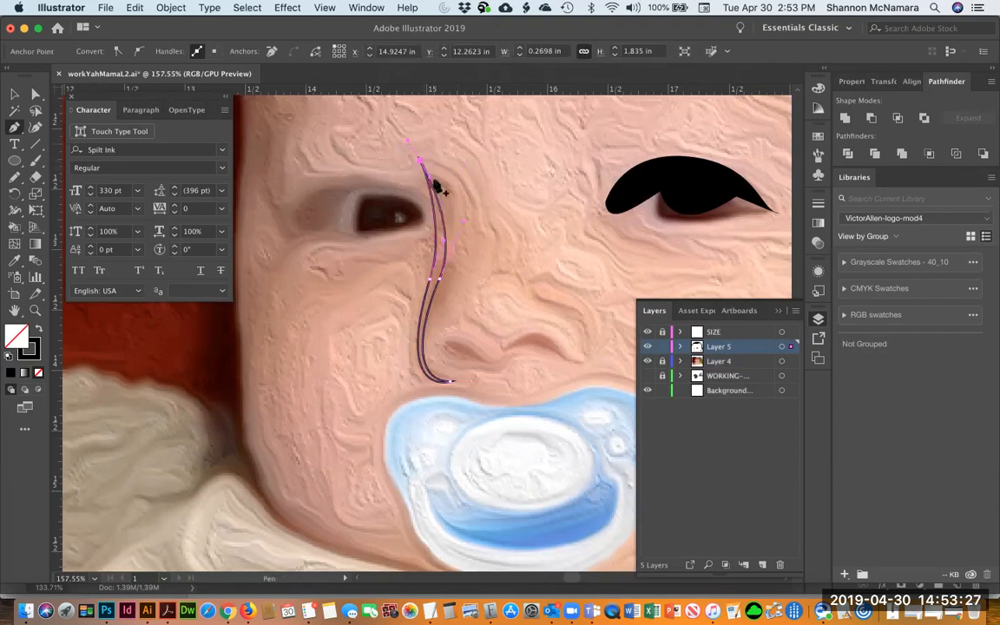
{"action": "left_click_drag", "start_coordinate": [450, 179], "coordinate": [442, 206]}
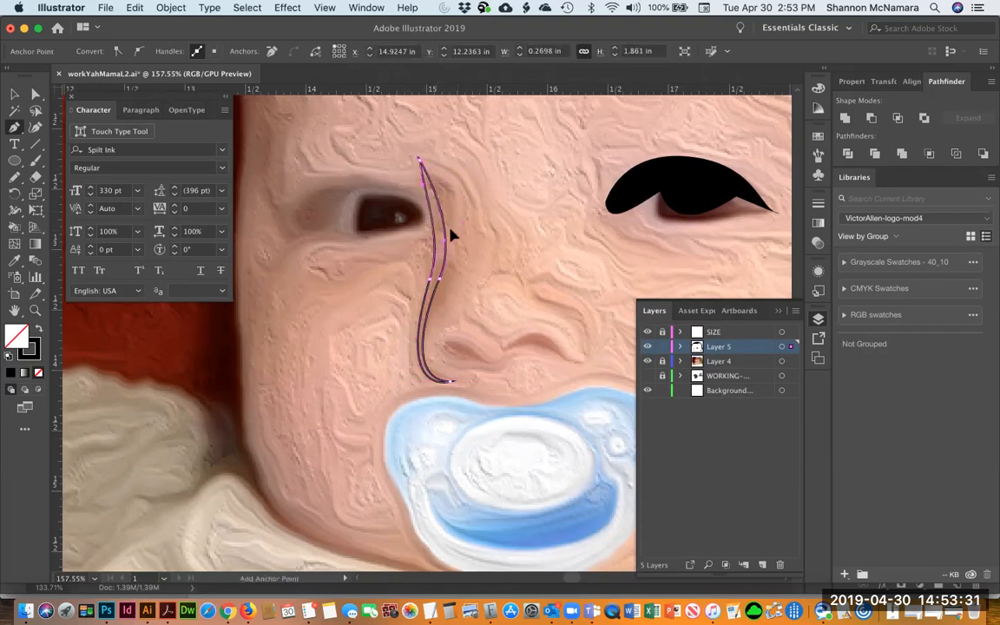
{"action": "key", "text": "Delete"}
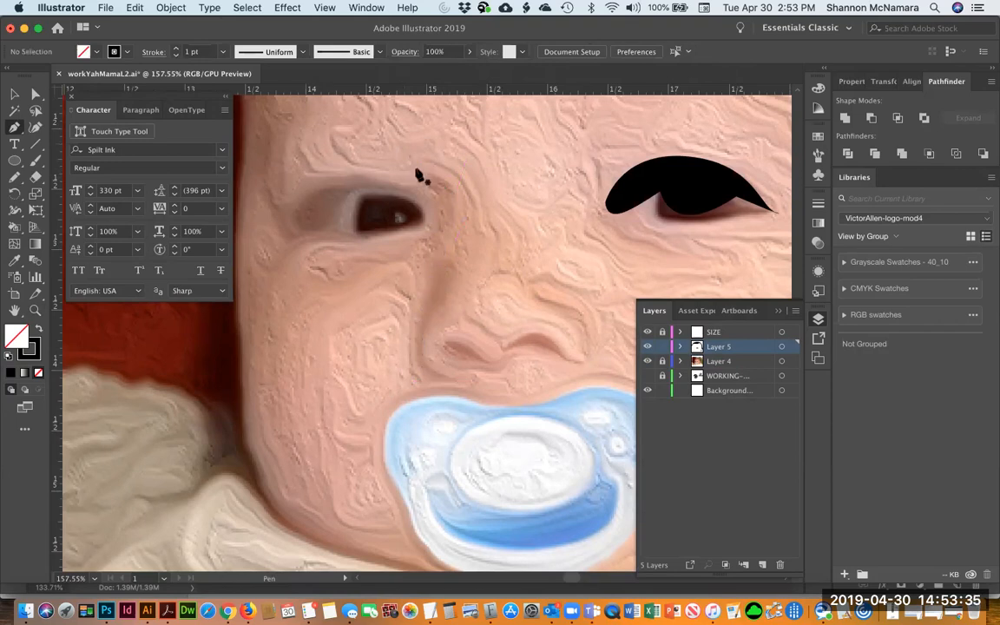
Draw a closed Pen outline looping around the inner eye corner and down the side of the nose to its base
{"action": "left_click", "coordinate": [373, 187]}
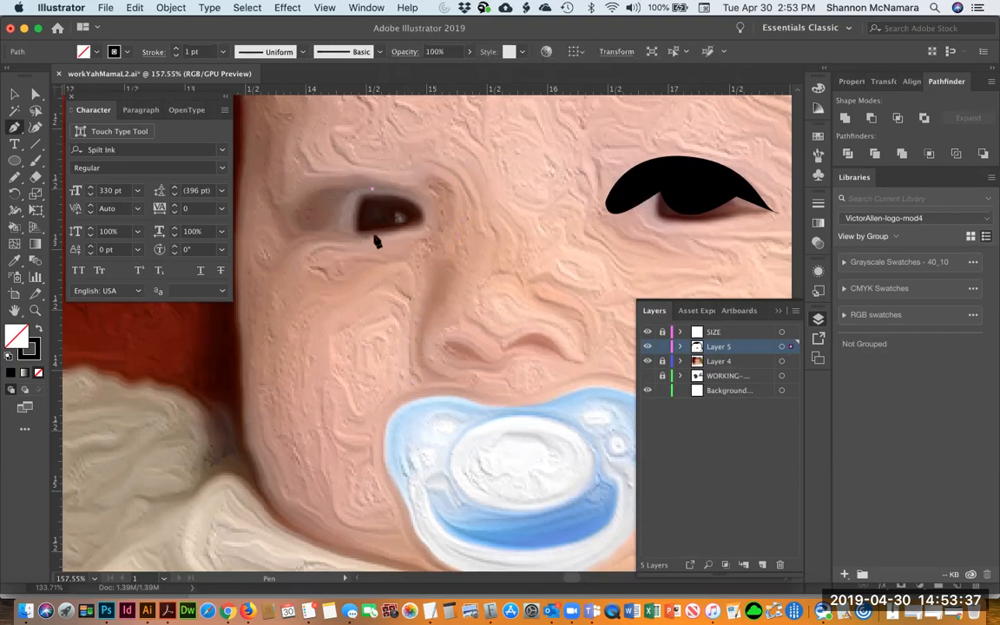
{"action": "left_click", "coordinate": [357, 235]}
{"action": "left_click_drag", "start_coordinate": [378, 253], "coordinate": [379, 278]}
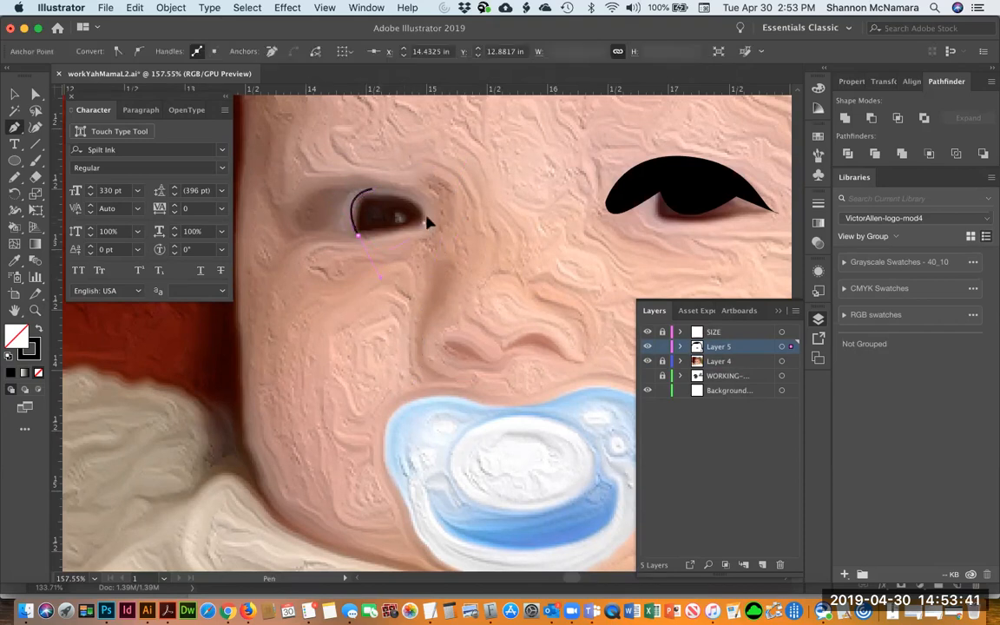
{"action": "left_click_drag", "start_coordinate": [434, 222], "coordinate": [449, 251]}
{"action": "left_click_drag", "start_coordinate": [419, 361], "coordinate": [451, 389]}
{"action": "left_click", "coordinate": [426, 387]}
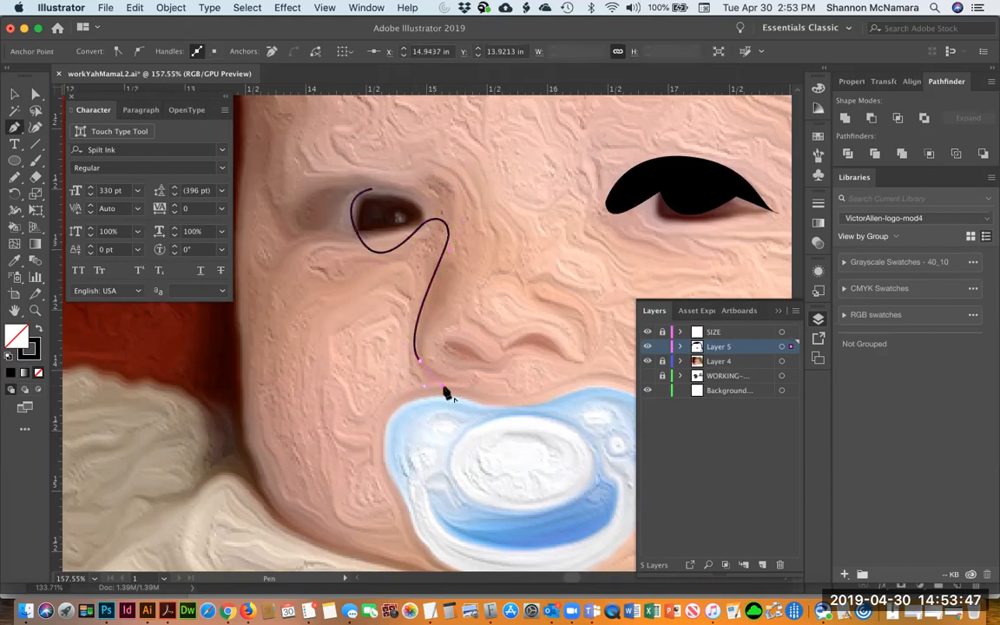
{"action": "left_click", "coordinate": [453, 382]}
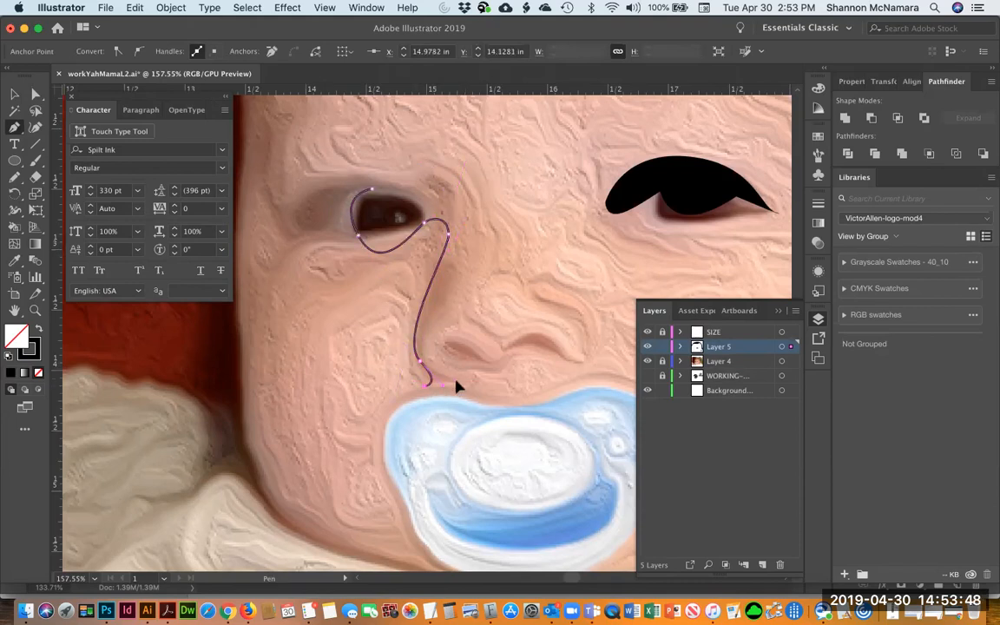
{"action": "left_click", "coordinate": [473, 261], "text": "super"}
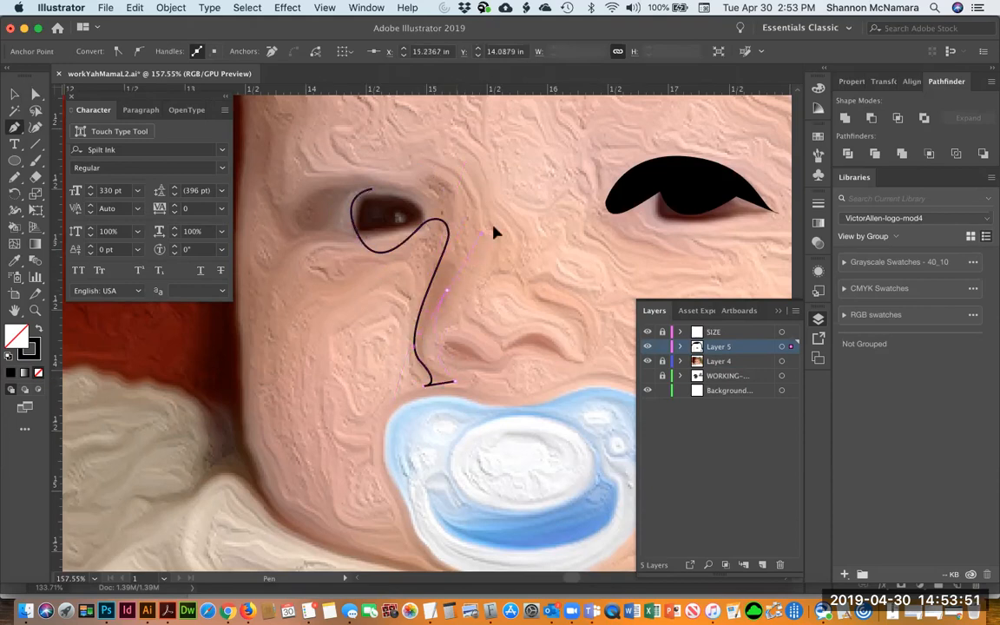
{"action": "left_click", "coordinate": [443, 224], "text": "super"}
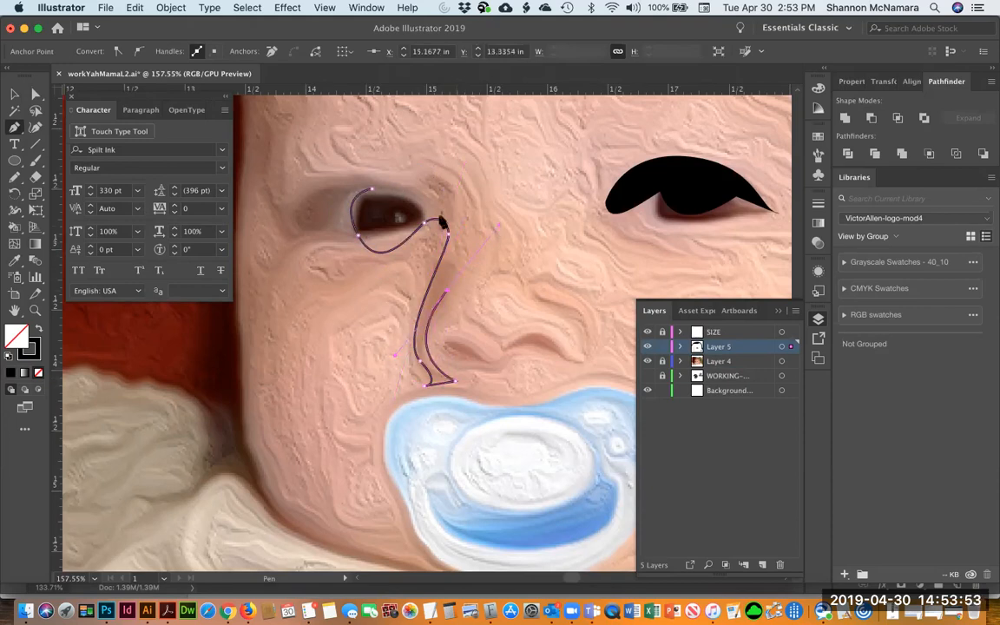
{"action": "left_click", "coordinate": [424, 174], "text": "super"}
{"action": "left_click_drag", "start_coordinate": [425, 177], "coordinate": [405, 179]}
{"action": "left_click", "coordinate": [372, 189]}
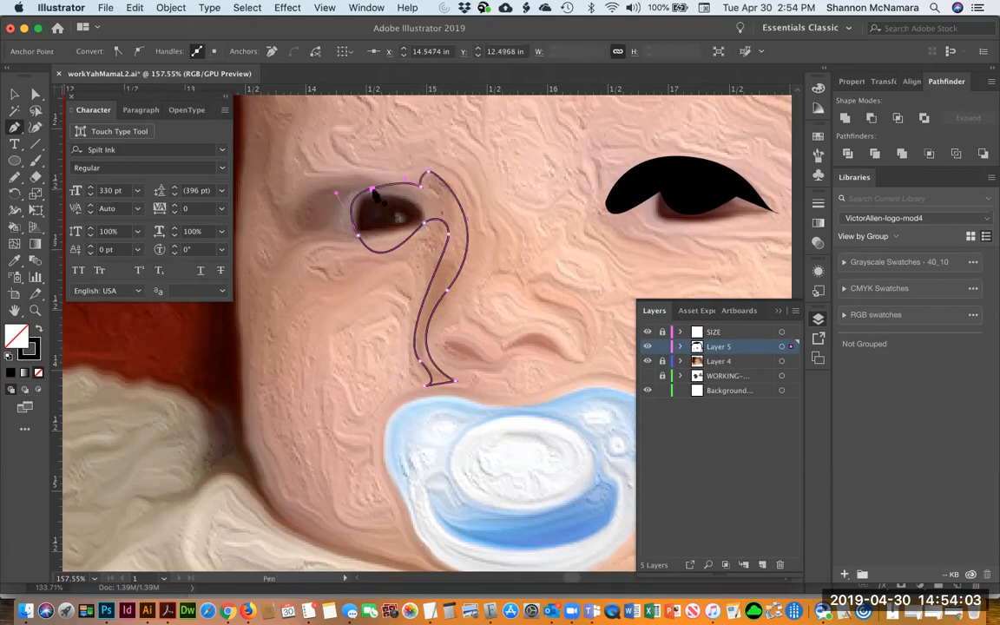
Delete the outline's anchor point above the inner corner of the eye
{"action": "left_click", "coordinate": [35, 94]}
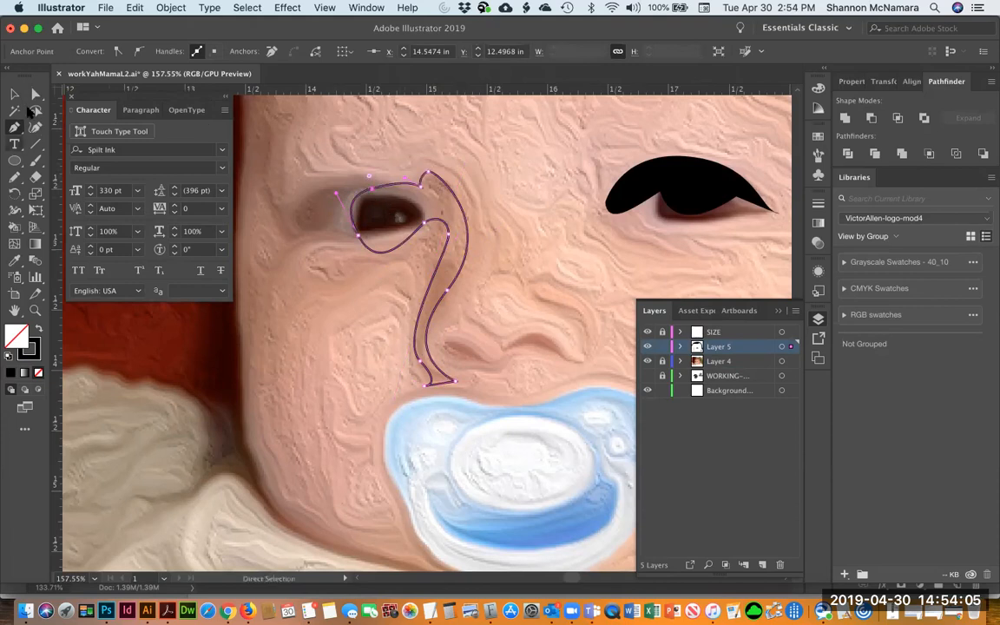
{"action": "left_click", "coordinate": [373, 190]}
{"action": "left_click", "coordinate": [371, 187]}
{"action": "key", "text": "BackSpace"}
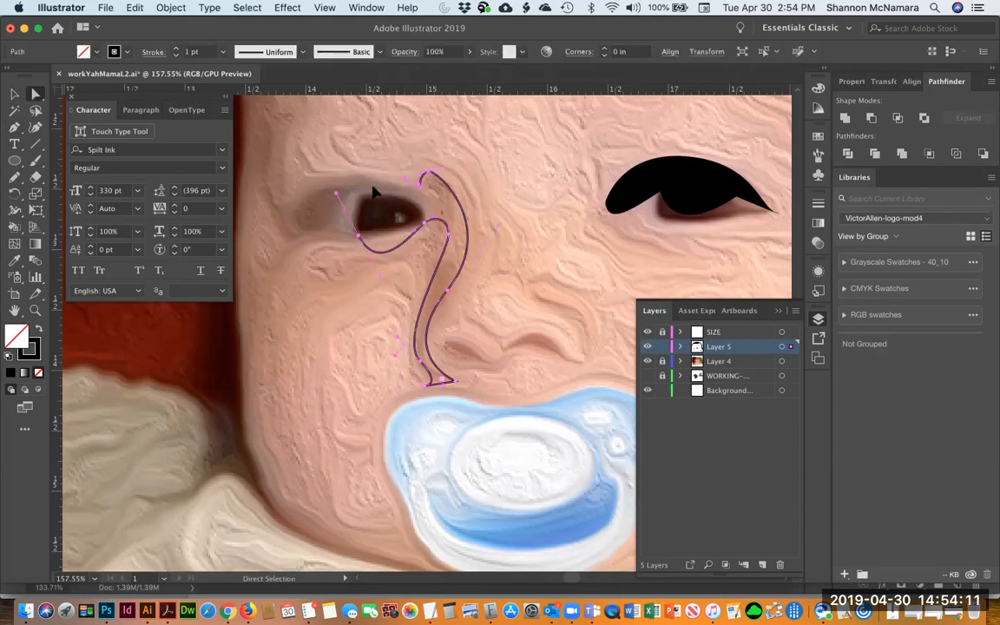
Reconnect the open outline with a new Pen curve around the inner eye corner and adjust its handles
{"action": "key", "text": "p"}
{"action": "left_click", "coordinate": [356, 239]}
{"action": "left_click_drag", "start_coordinate": [357, 238], "coordinate": [391, 313]}
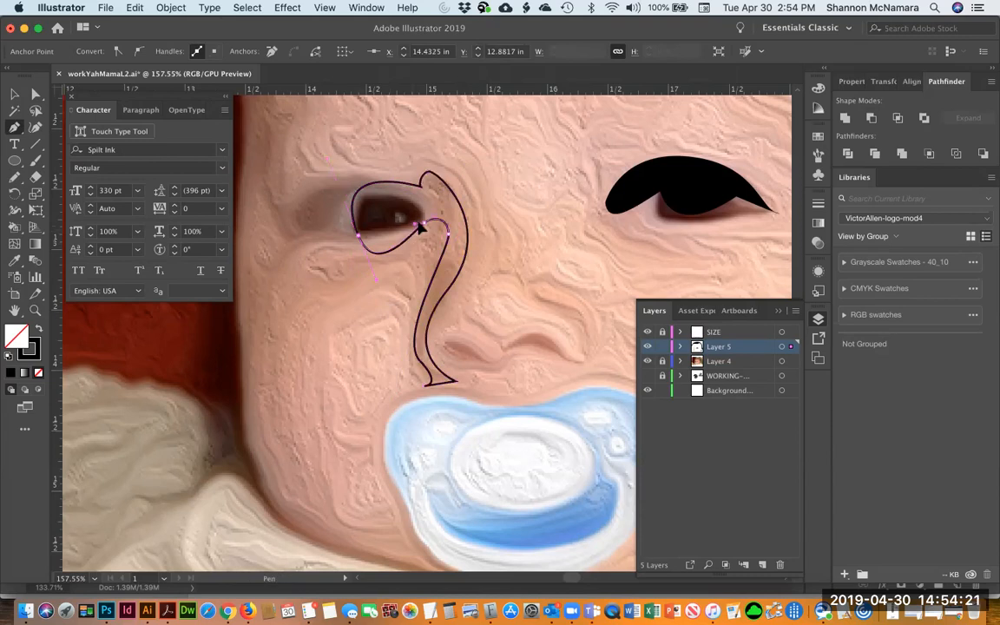
{"action": "left_click_drag", "start_coordinate": [407, 223], "coordinate": [415, 223]}
{"action": "left_click_drag", "start_coordinate": [376, 280], "coordinate": [389, 262]}
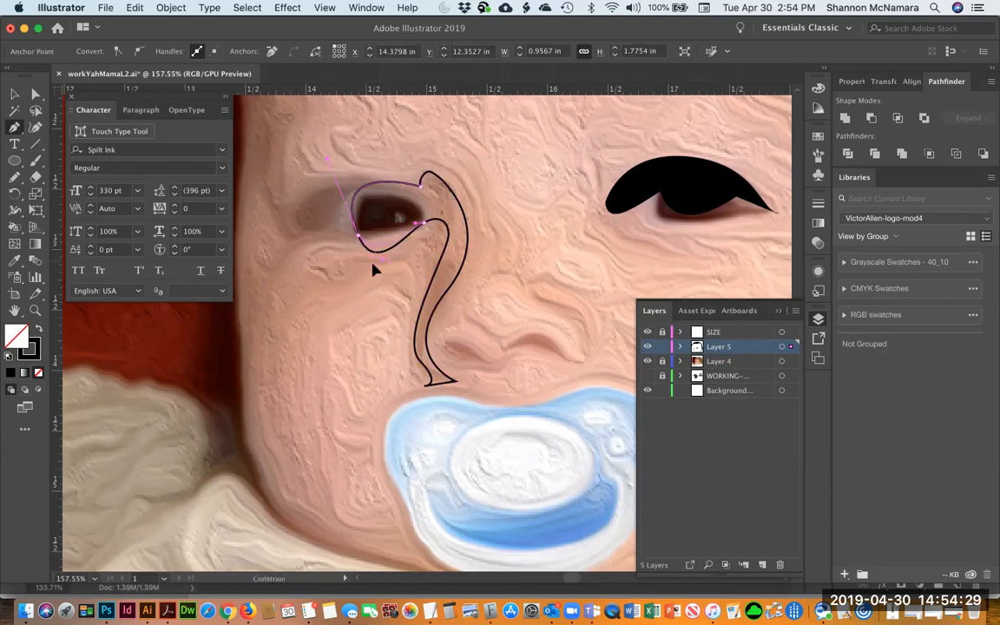
{"action": "left_click_drag", "start_coordinate": [373, 270], "coordinate": [377, 274]}
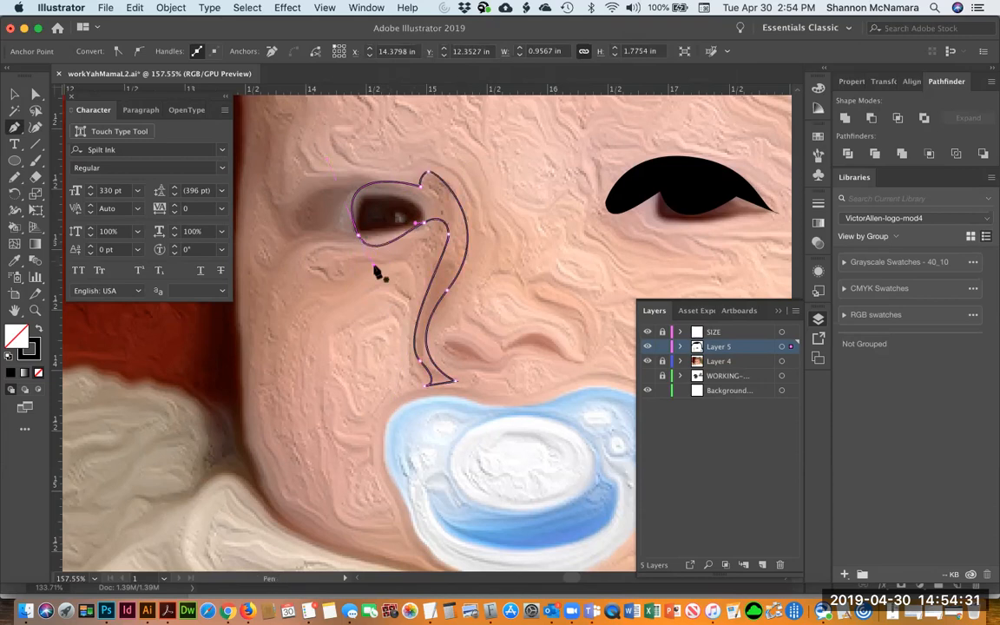
{"action": "key", "text": "v"}
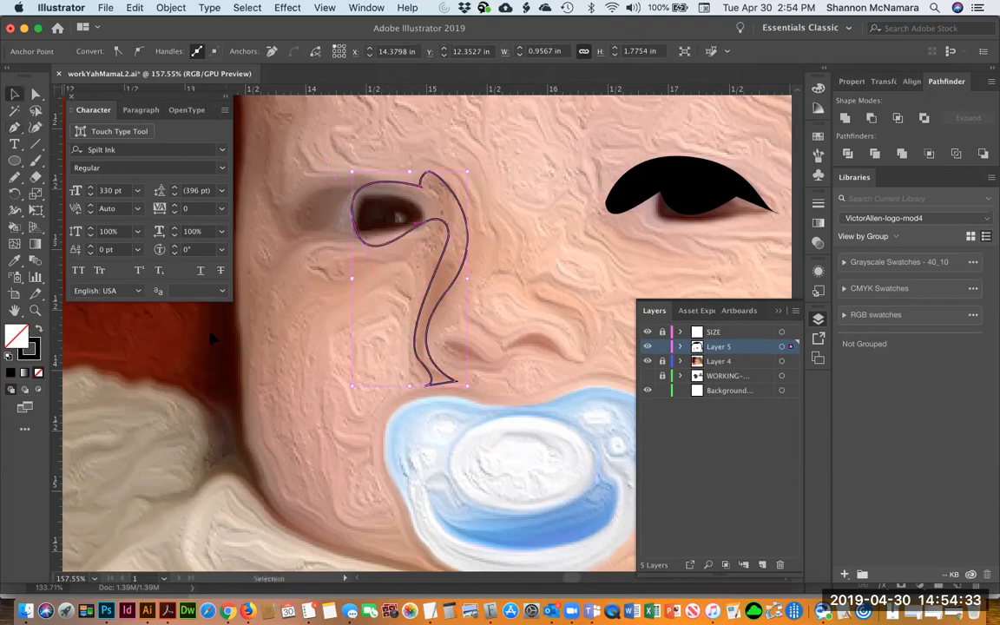
Fill the nose outline with black, then preview the traced shapes with the photo layer hidden
{"action": "left_click", "coordinate": [38, 330]}
{"action": "left_click", "coordinate": [211, 339]}
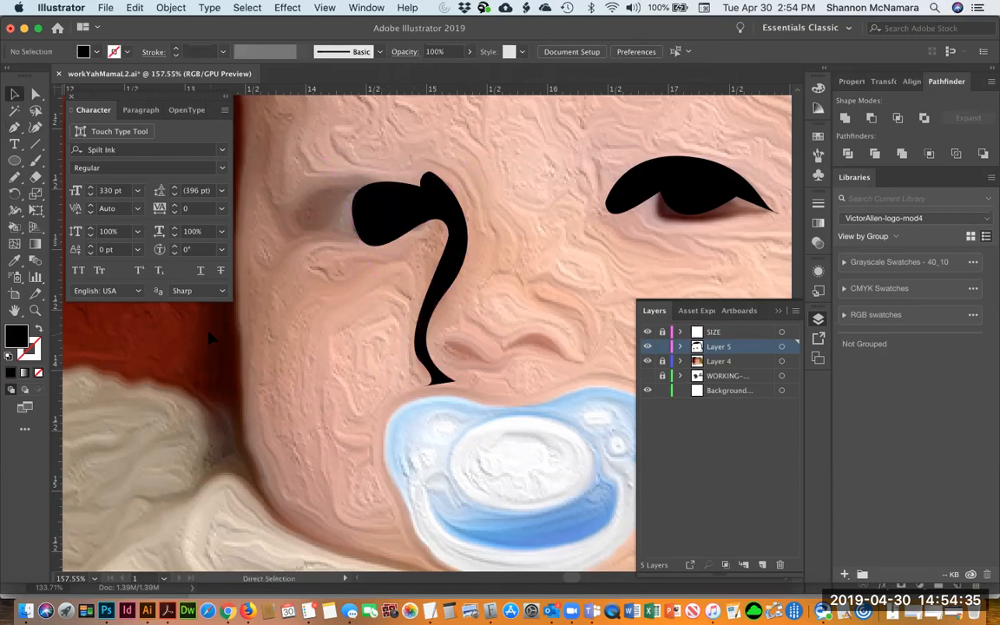
{"action": "key", "text": "super+minus"}
{"action": "key", "text": "super+minus"}
{"action": "key", "text": "super+minus"}
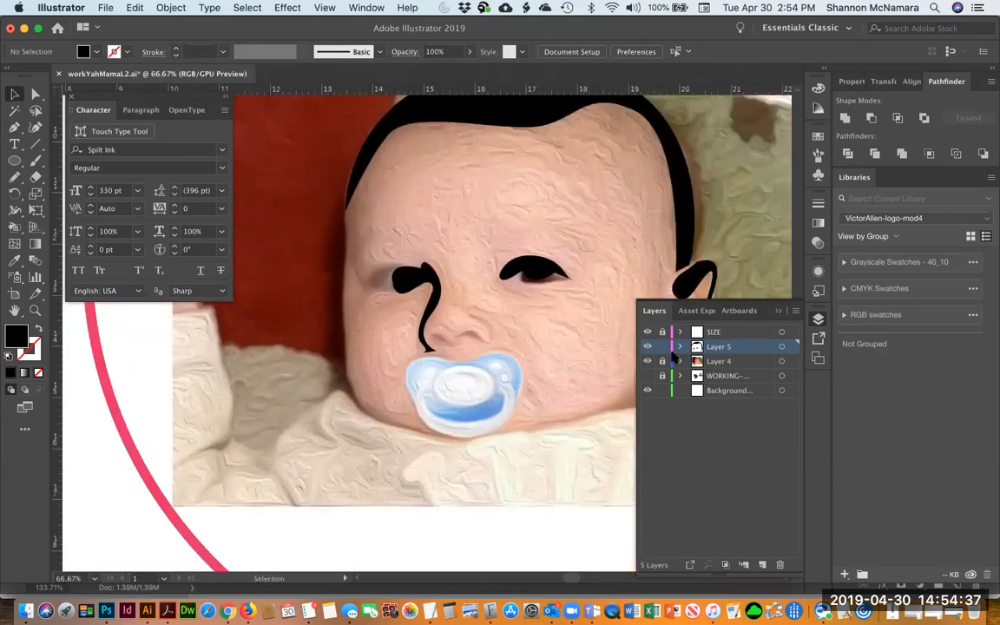
{"action": "left_click", "coordinate": [647, 361]}
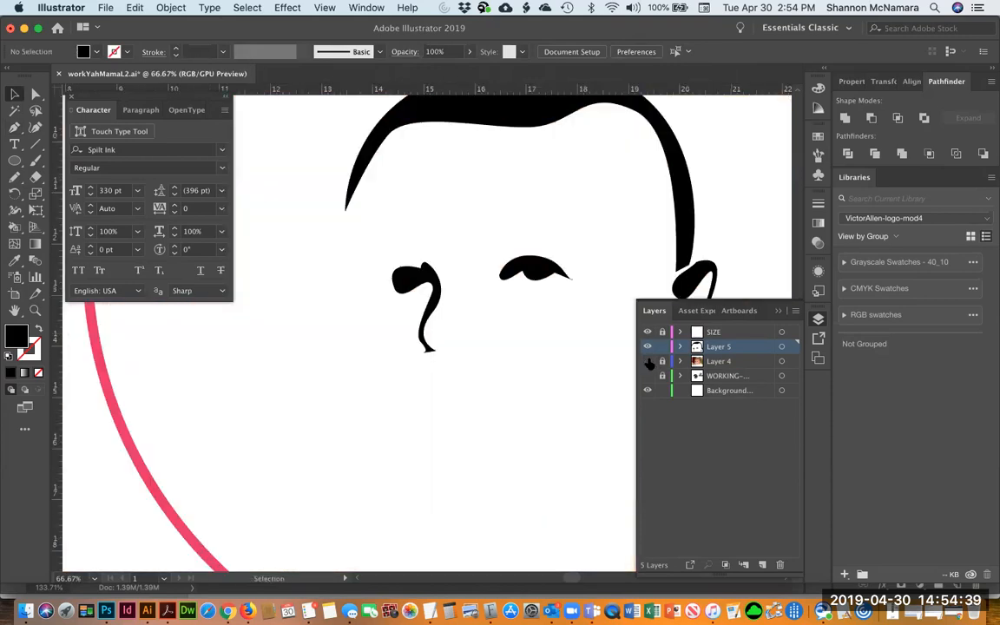
{"action": "left_click", "coordinate": [647, 362]}
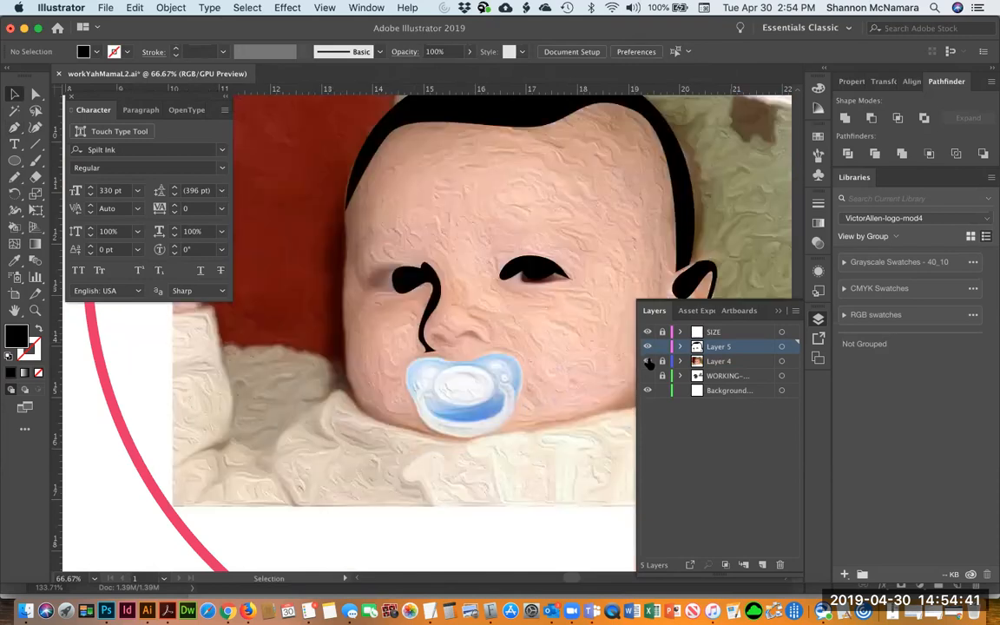
Draw a small black-filled Pen shape at the outer corner of the left eye
{"action": "key", "text": "p"}
{"action": "left_click", "coordinate": [386, 260]}
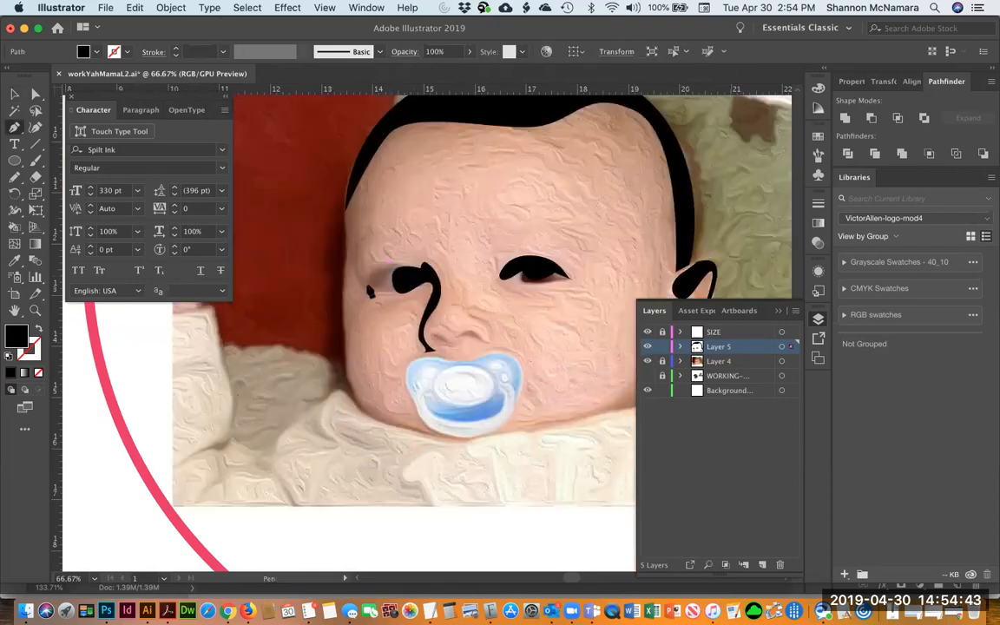
{"action": "left_click", "coordinate": [370, 292]}
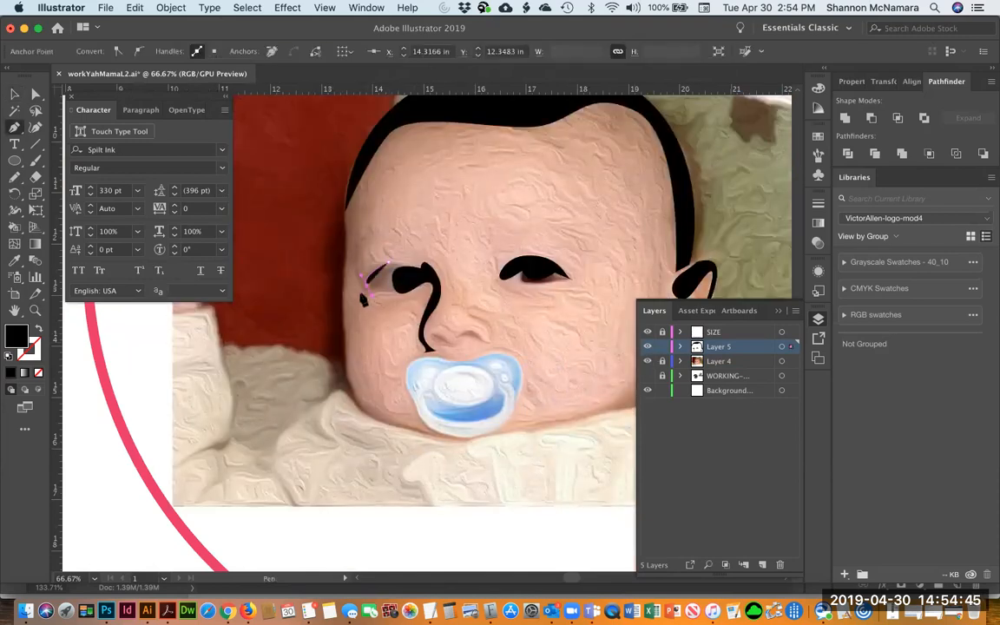
{"action": "left_click", "coordinate": [40, 329]}
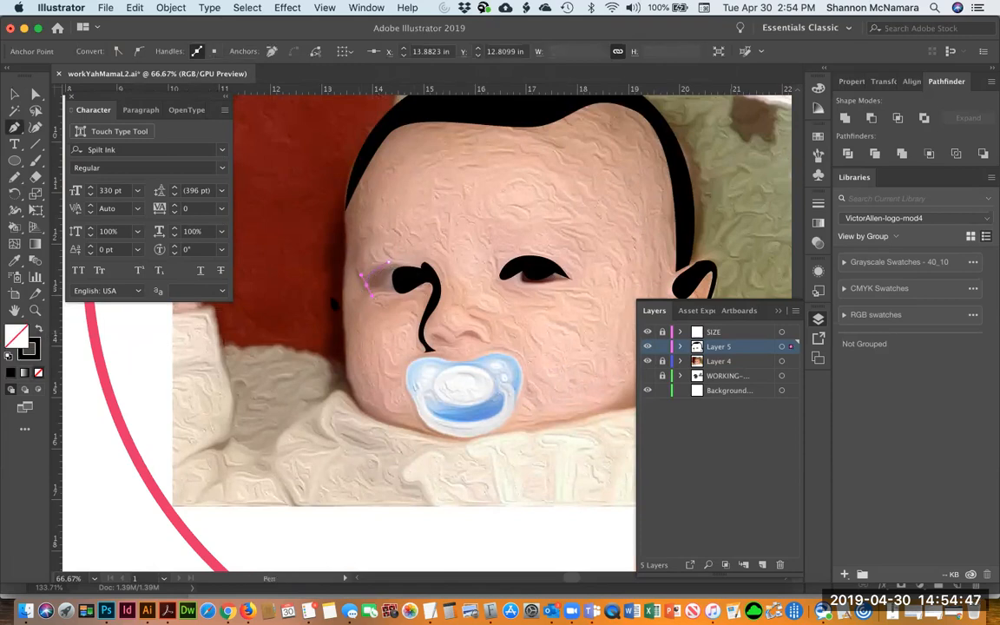
{"action": "left_click_drag", "start_coordinate": [376, 300], "coordinate": [364, 301]}
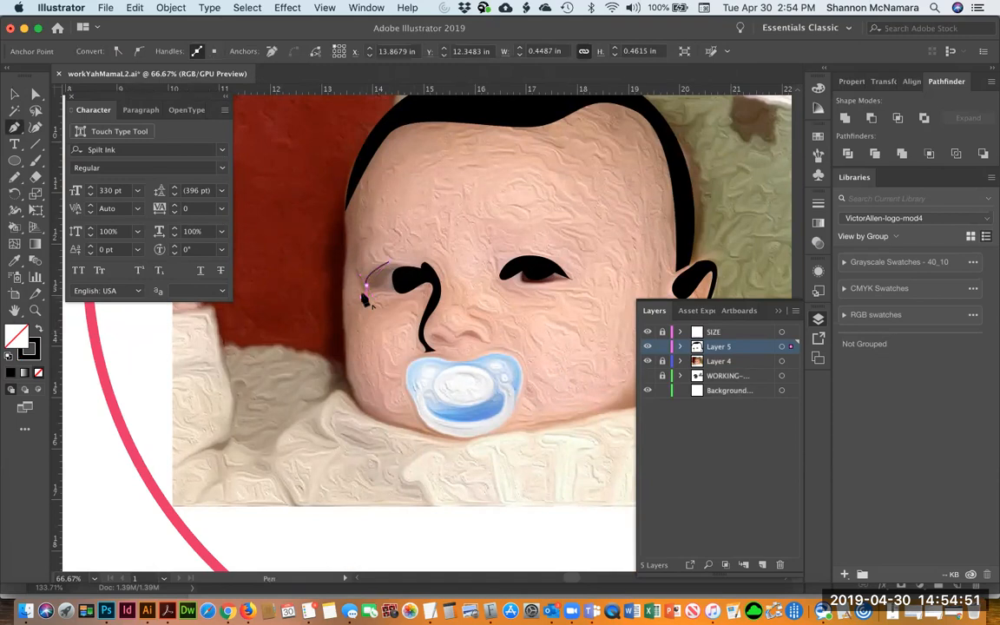
{"action": "left_click", "coordinate": [365, 297]}
{"action": "left_click_drag", "start_coordinate": [352, 272], "coordinate": [412, 251]}
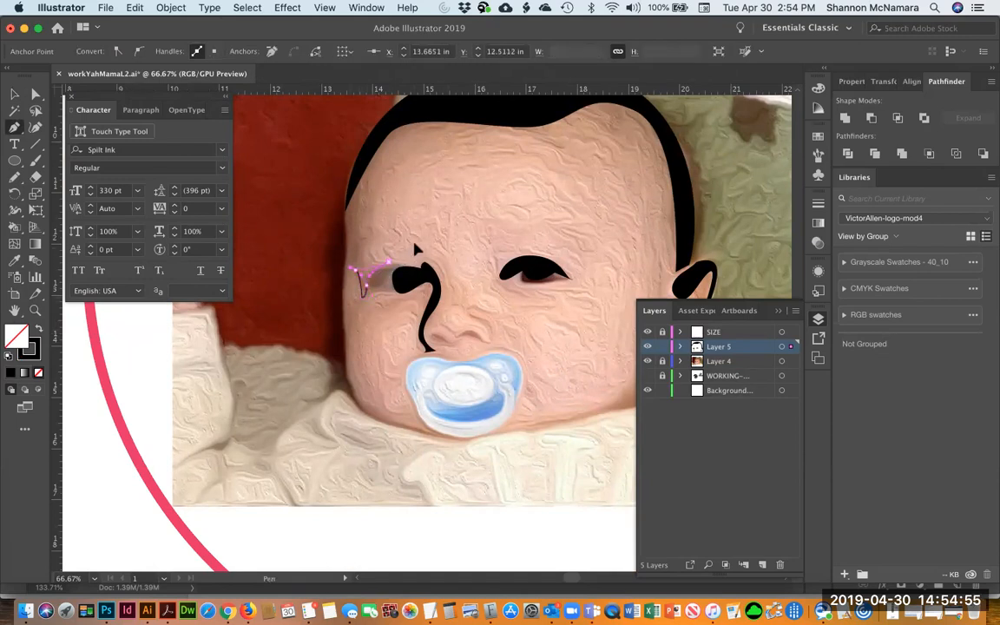
{"action": "key", "text": "v"}
{"action": "left_click", "coordinate": [38, 329]}
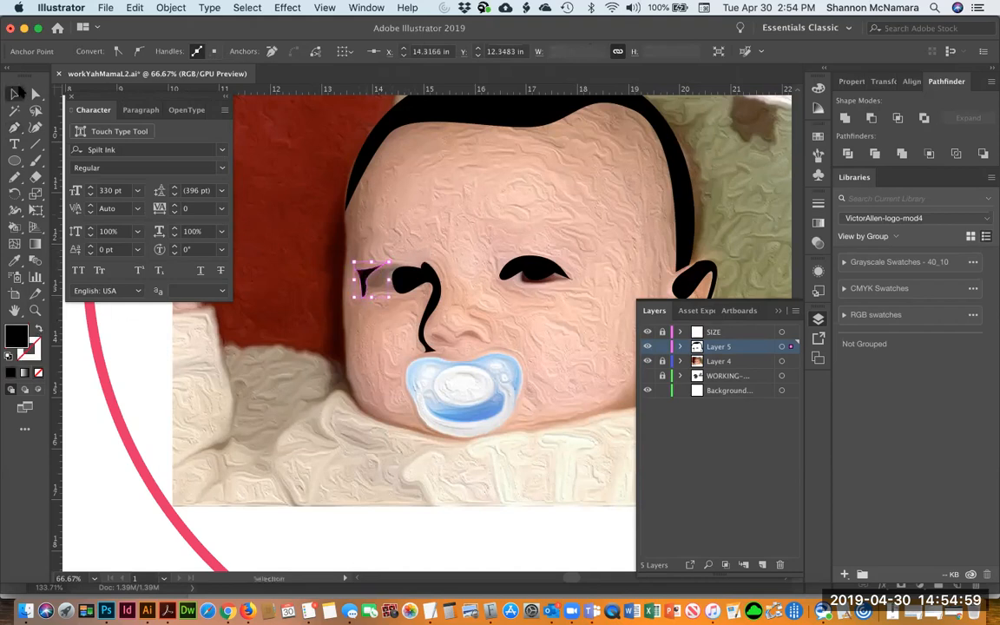
Delete the small eye-corner shape while previewing without the photo layer
{"action": "left_click", "coordinate": [647, 361]}
{"action": "left_click", "coordinate": [644, 238]}
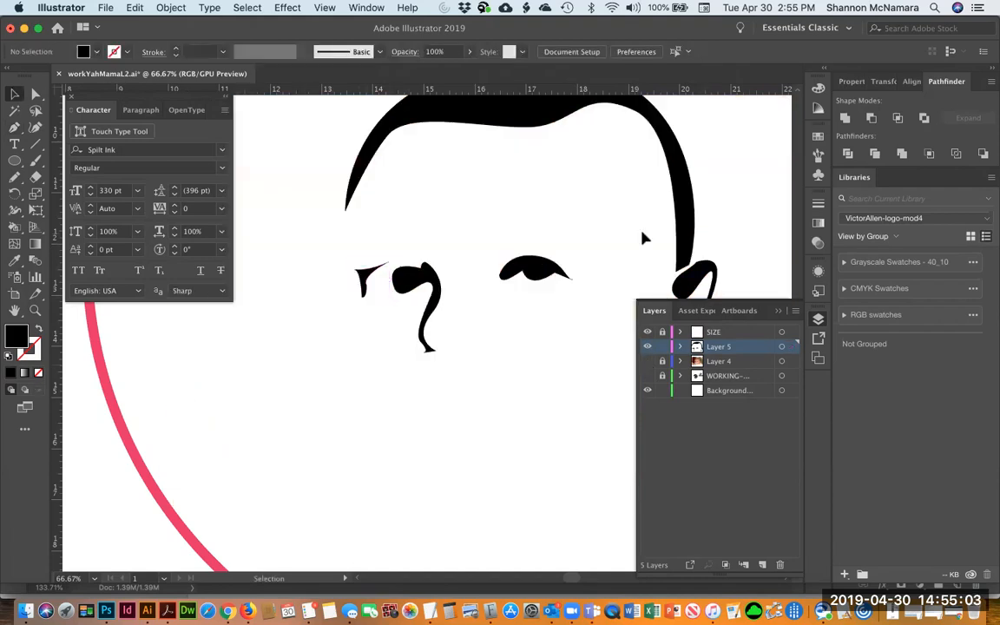
{"action": "left_click_drag", "start_coordinate": [497, 407], "coordinate": [458, 399]}
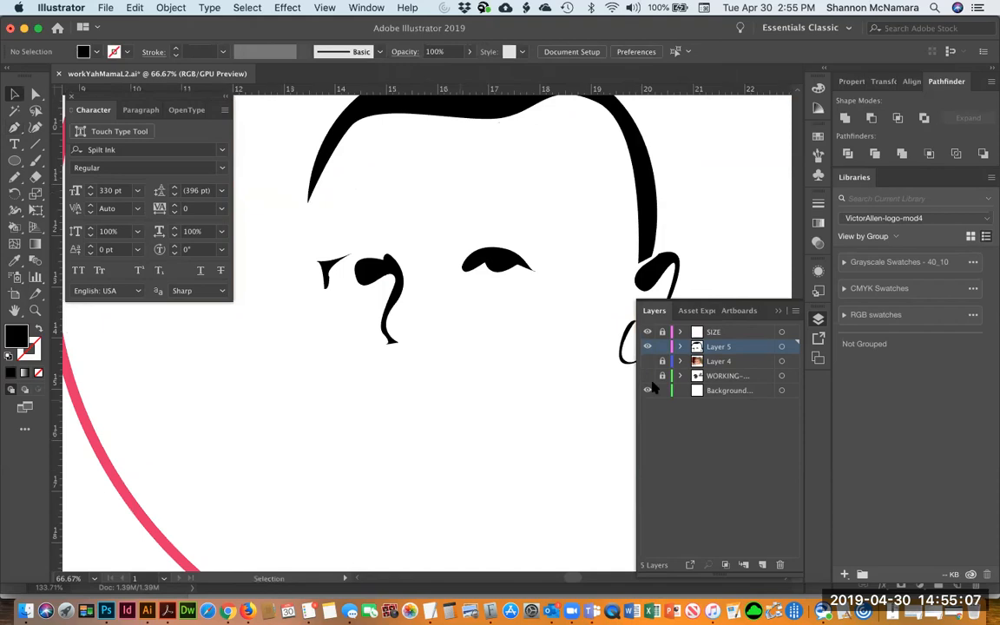
{"action": "left_click", "coordinate": [325, 270]}
{"action": "key", "text": "Delete"}
{"action": "left_click", "coordinate": [648, 361]}
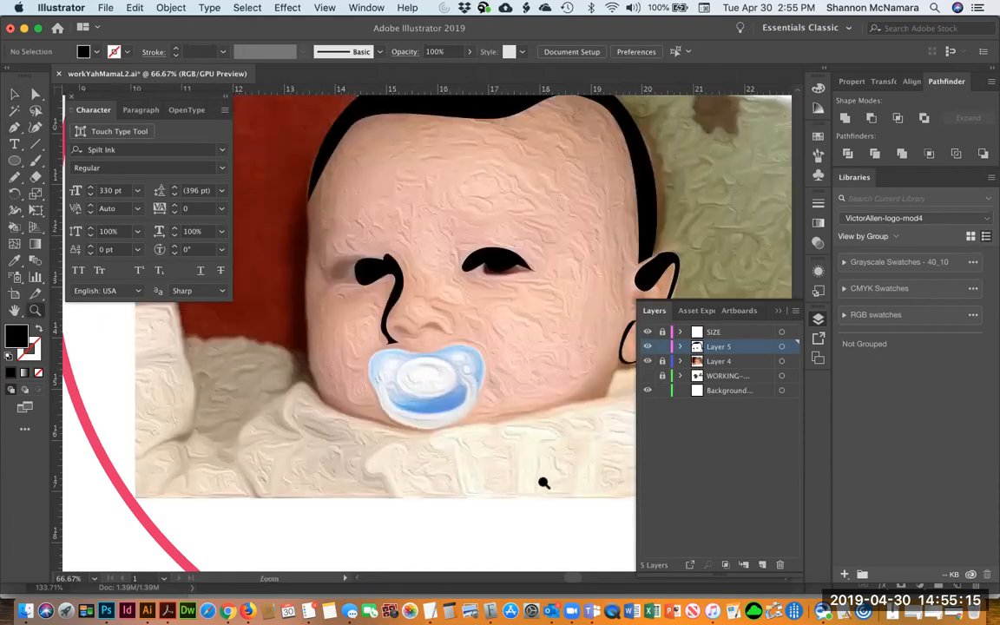
Trace the pacifier's outer edge as a closed Pen path with a black stroke and no fill
{"action": "key", "text": "z"}
{"action": "left_click_drag", "start_coordinate": [457, 379], "coordinate": [543, 483]}
{"action": "key", "text": "p"}
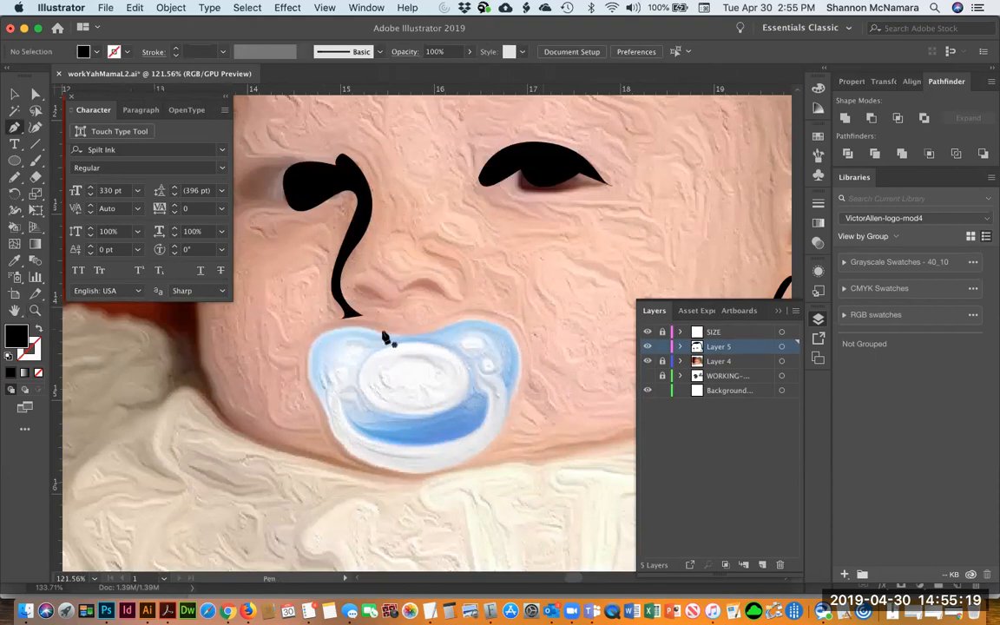
{"action": "left_click_drag", "start_coordinate": [403, 336], "coordinate": [419, 342]}
{"action": "left_click_drag", "start_coordinate": [501, 327], "coordinate": [515, 327]}
{"action": "key", "text": "shift+x"}
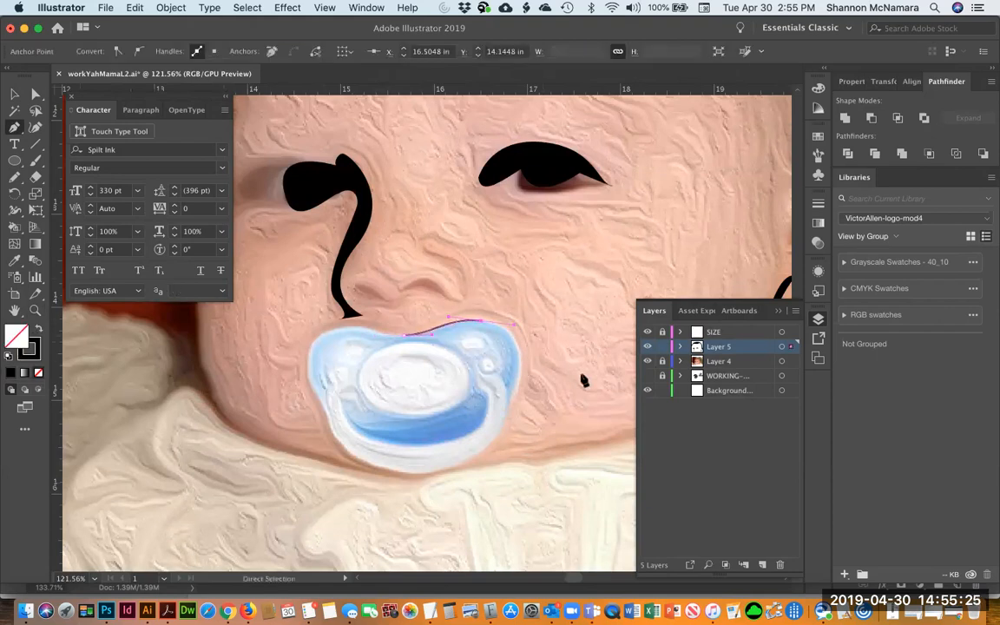
{"action": "left_click_drag", "start_coordinate": [513, 391], "coordinate": [503, 414]}
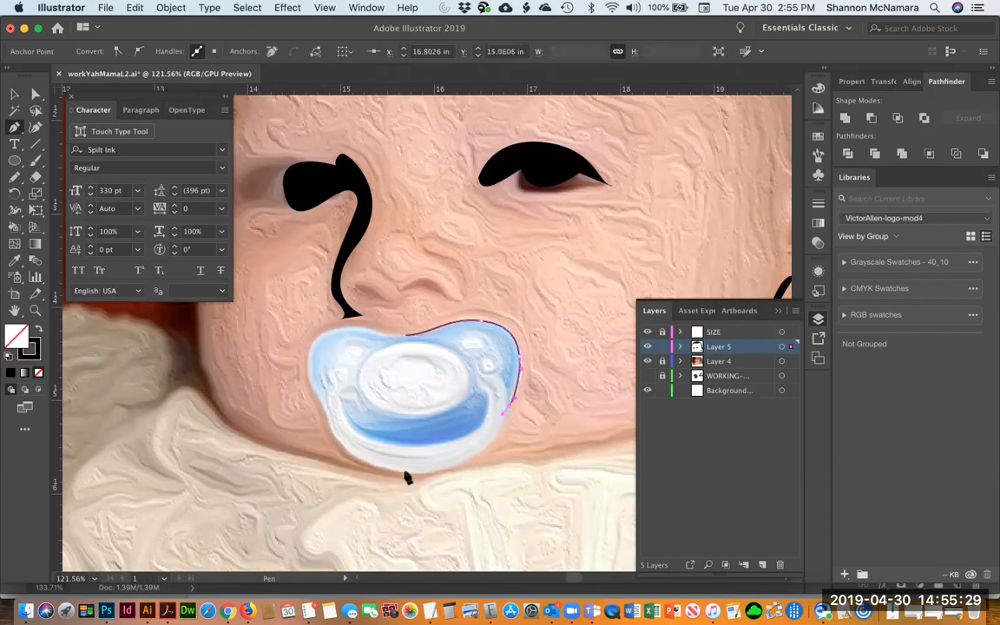
{"action": "left_click_drag", "start_coordinate": [410, 474], "coordinate": [334, 466]}
{"action": "left_click_drag", "start_coordinate": [330, 413], "coordinate": [322, 399]}
{"action": "left_click_drag", "start_coordinate": [327, 332], "coordinate": [442, 341]}
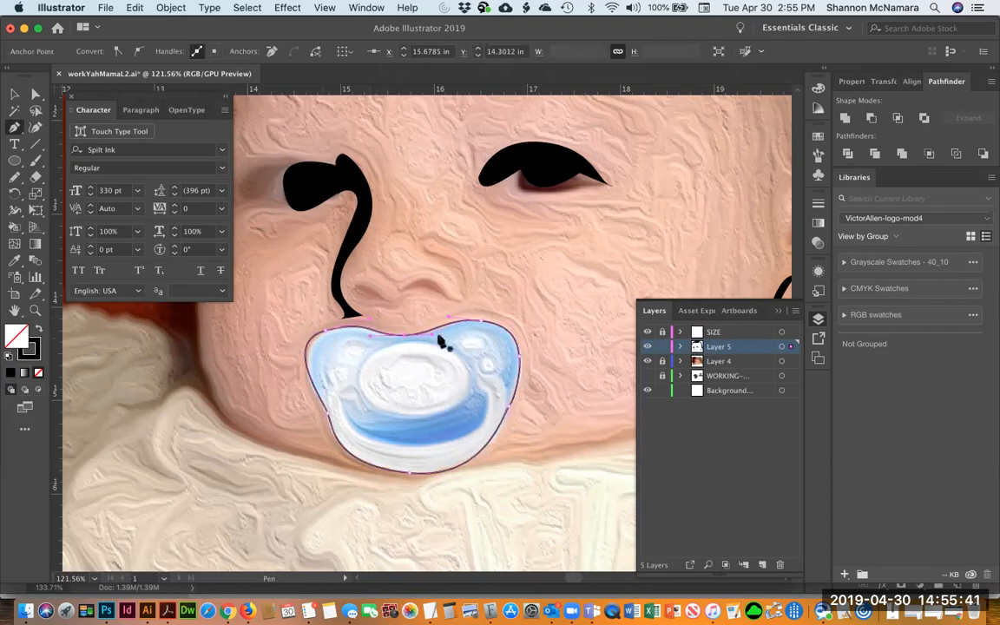
{"action": "key", "text": "v"}
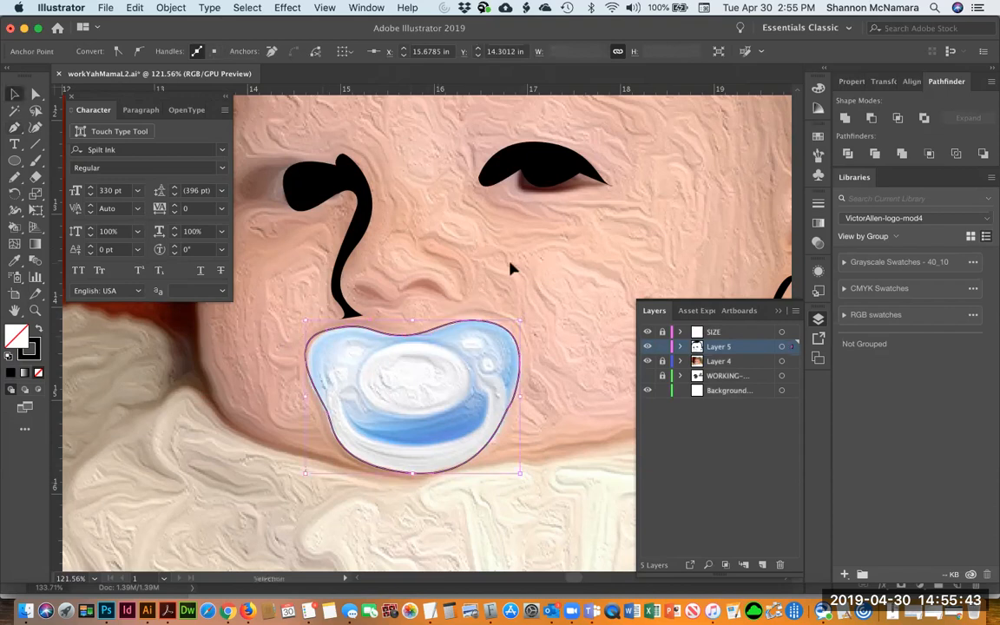
{"action": "left_click", "coordinate": [512, 269]}
Draw a closed Pen outline around the pacifier's inner shield, adjusting its bottom anchor and handles
{"action": "key", "text": "p"}
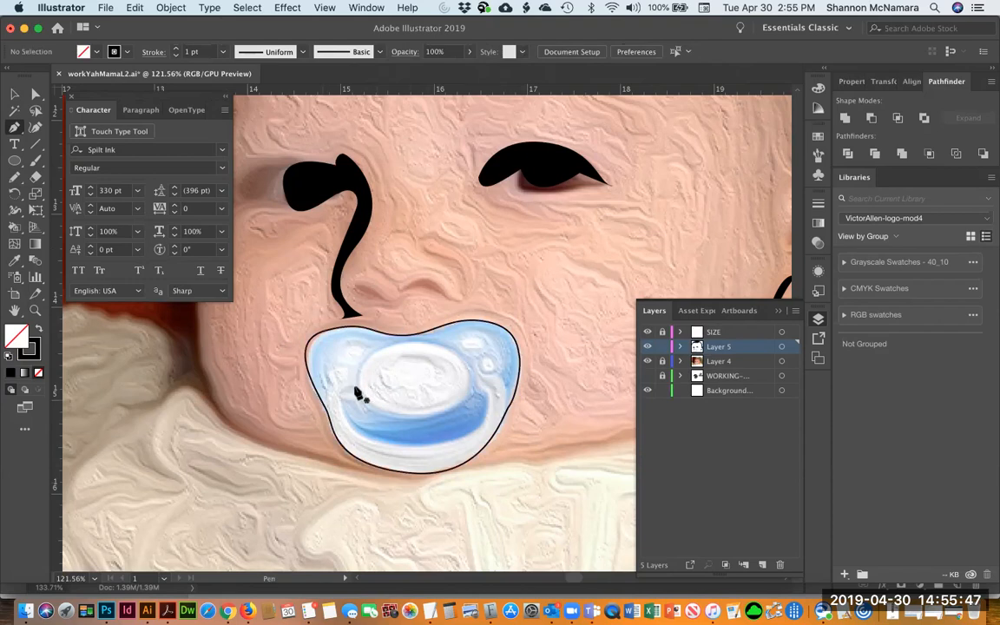
{"action": "left_click", "coordinate": [352, 388]}
{"action": "left_click_drag", "start_coordinate": [340, 396], "coordinate": [341, 401]}
{"action": "left_click_drag", "start_coordinate": [425, 444], "coordinate": [512, 440]}
{"action": "key", "text": "Delete"}
{"action": "key", "text": "Delete"}
{"action": "left_click_drag", "start_coordinate": [414, 445], "coordinate": [459, 445]}
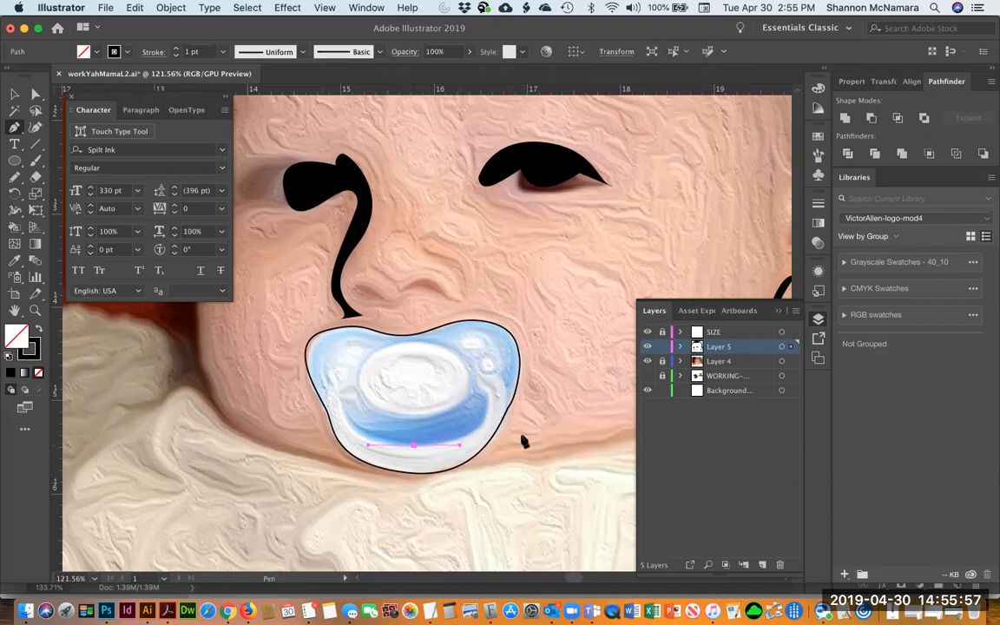
{"action": "left_click_drag", "start_coordinate": [486, 408], "coordinate": [360, 362]}
{"action": "left_click", "coordinate": [357, 386]}
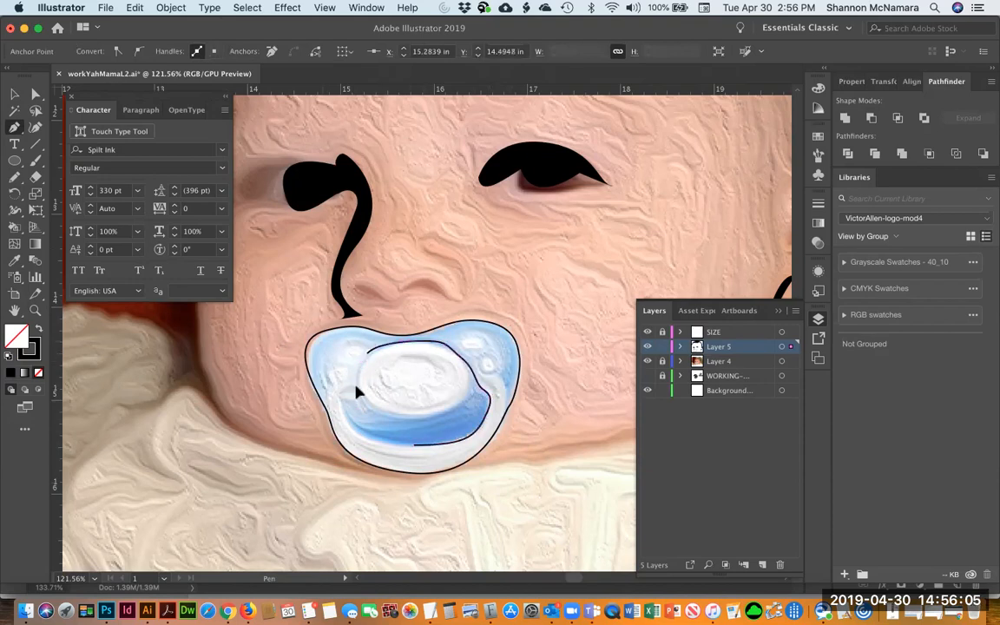
{"action": "left_click", "coordinate": [396, 344]}
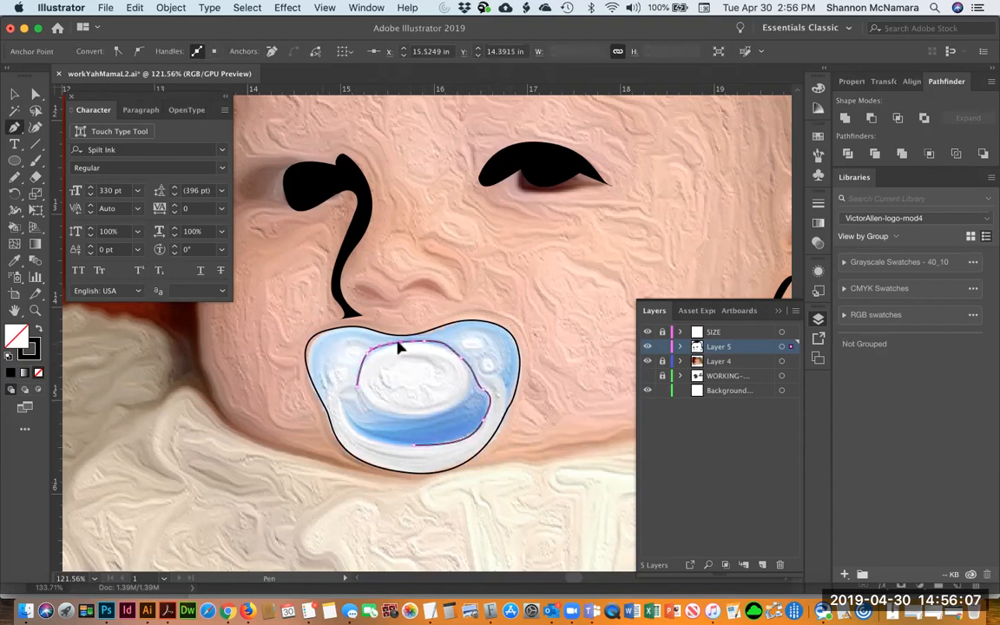
{"action": "key", "text": "super+z"}
{"action": "key", "text": "super+plus"}
{"action": "key", "text": "super+plus"}
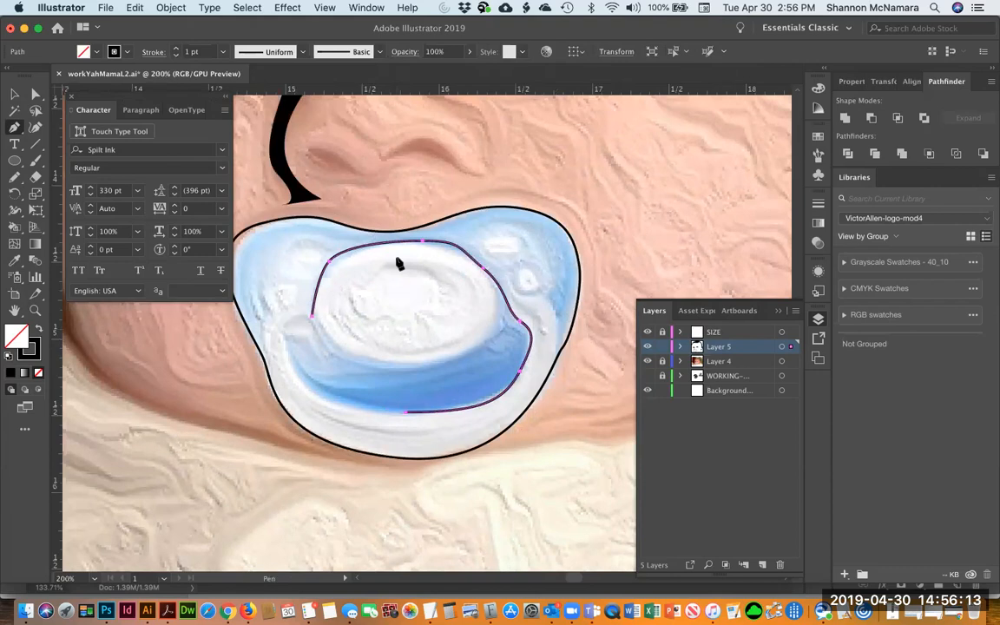
Turn off Snap to Point in the view guide settings
{"action": "left_click", "coordinate": [364, 8]}
{"action": "mouse_move", "coordinate": [335, 8]}
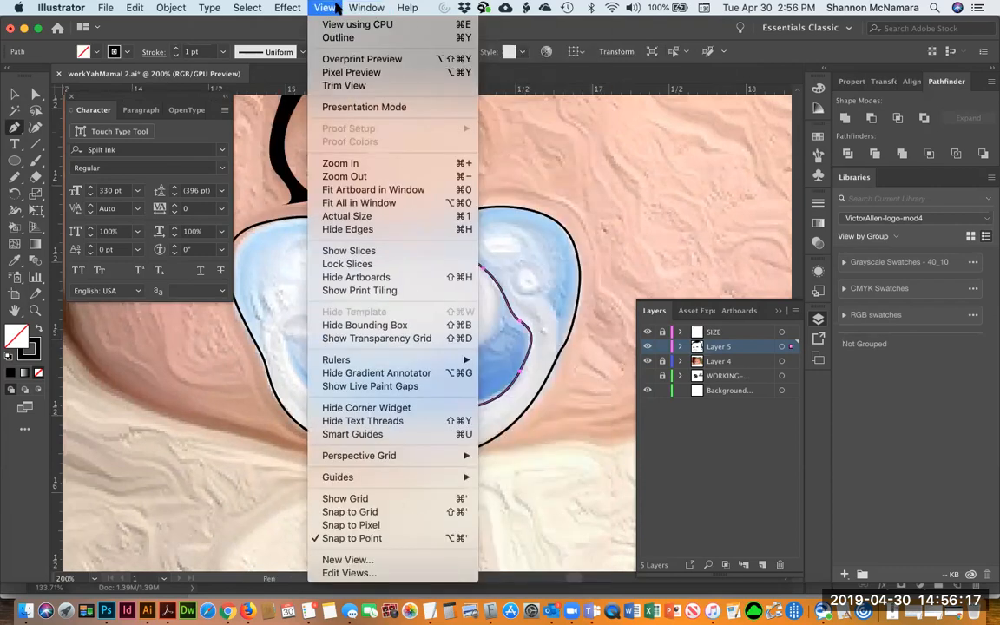
{"action": "mouse_move", "coordinate": [339, 361]}
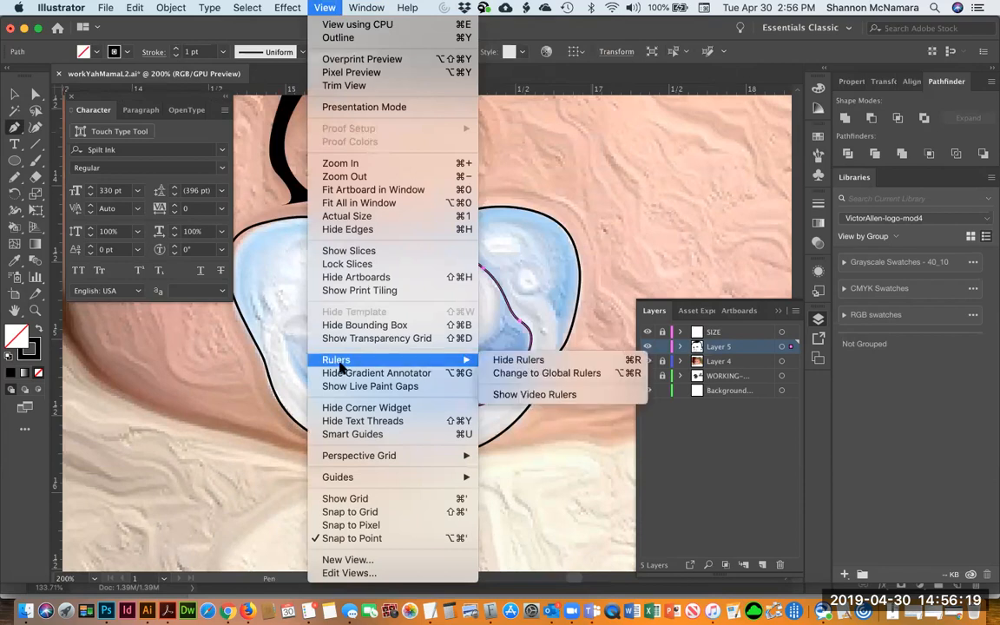
{"action": "mouse_move", "coordinate": [356, 479]}
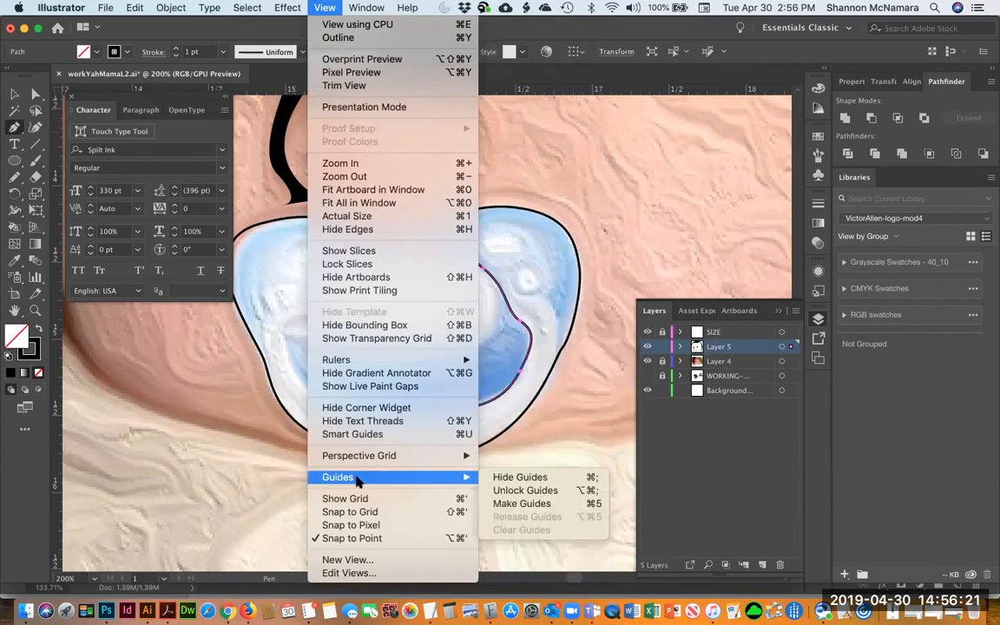
{"action": "left_click", "coordinate": [352, 539]}
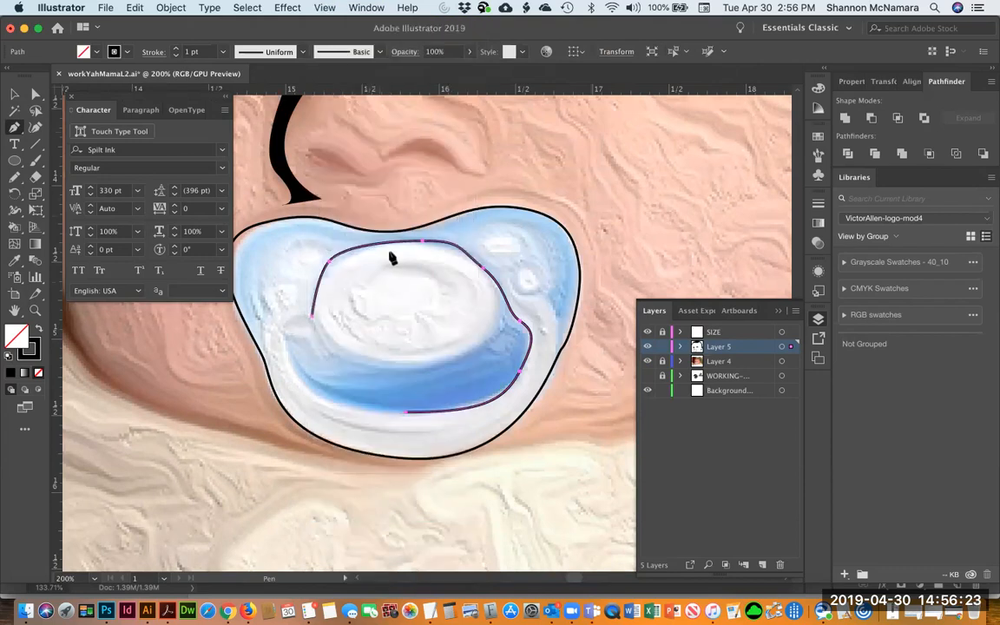
Delete the inner ring path of the pacifier
{"action": "left_click", "coordinate": [400, 246]}
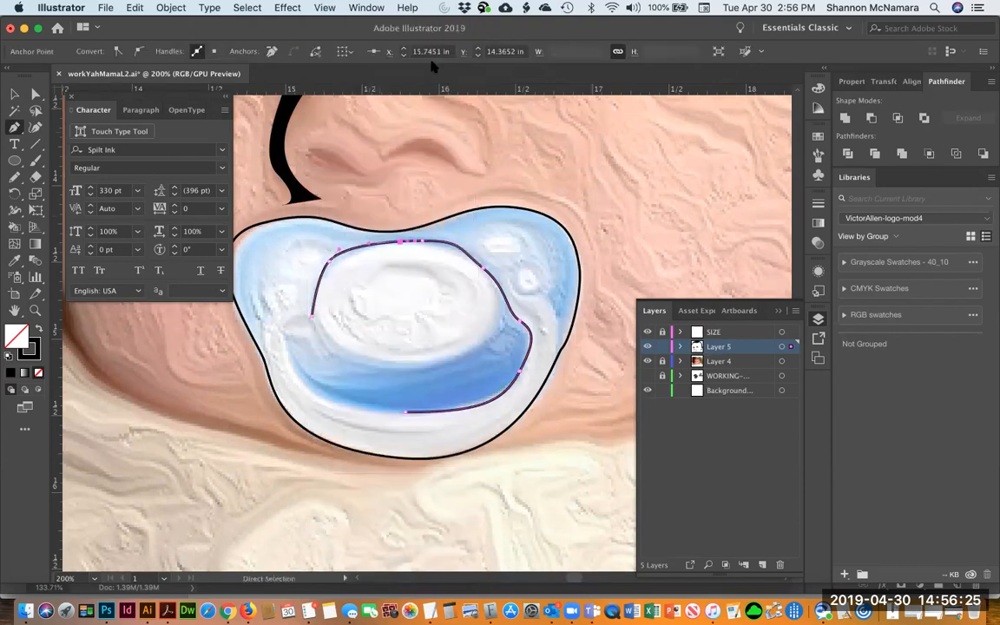
{"action": "left_click", "coordinate": [15, 94]}
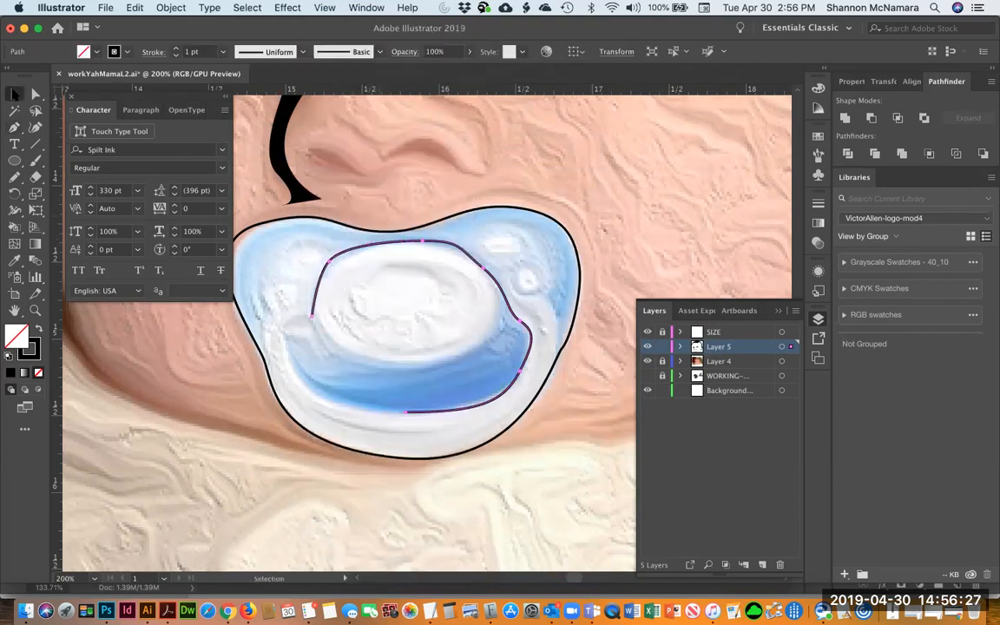
{"action": "key", "text": "Delete"}
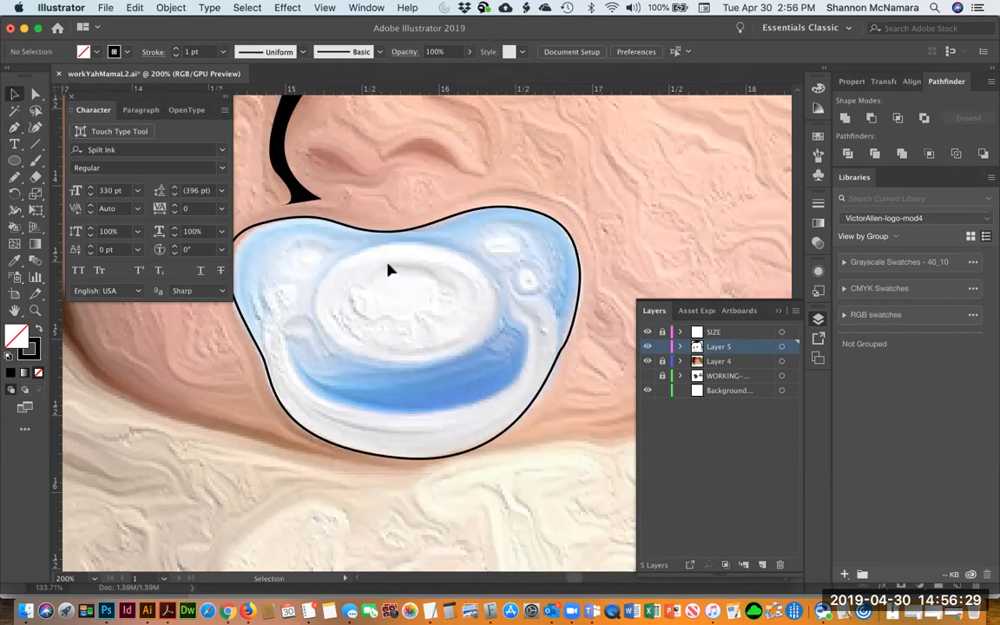
Trace a new closed path with the Pen tool around the pacifier's inner shield and ring
{"action": "key", "text": "p"}
{"action": "left_click", "coordinate": [308, 303]}
{"action": "left_click_drag", "start_coordinate": [421, 240], "coordinate": [520, 243]}
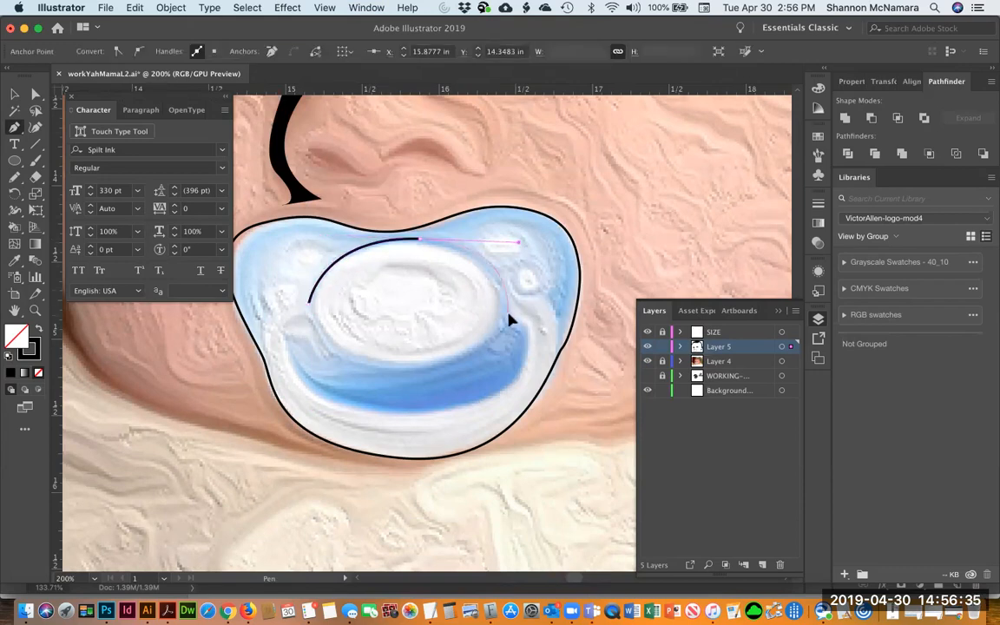
{"action": "left_click_drag", "start_coordinate": [505, 311], "coordinate": [523, 369]}
{"action": "mouse_move", "coordinate": [392, 414]}
{"action": "left_mouse_down"}
{"action": "mouse_move", "coordinate": [280, 414]}
{"action": "mouse_move", "coordinate": [278, 401]}
{"action": "left_mouse_up"}
{"action": "left_click_drag", "start_coordinate": [290, 339], "coordinate": [322, 330]}
{"action": "left_click_drag", "start_coordinate": [421, 365], "coordinate": [501, 311]}
{"action": "left_click_drag", "start_coordinate": [406, 245], "coordinate": [306, 241]}
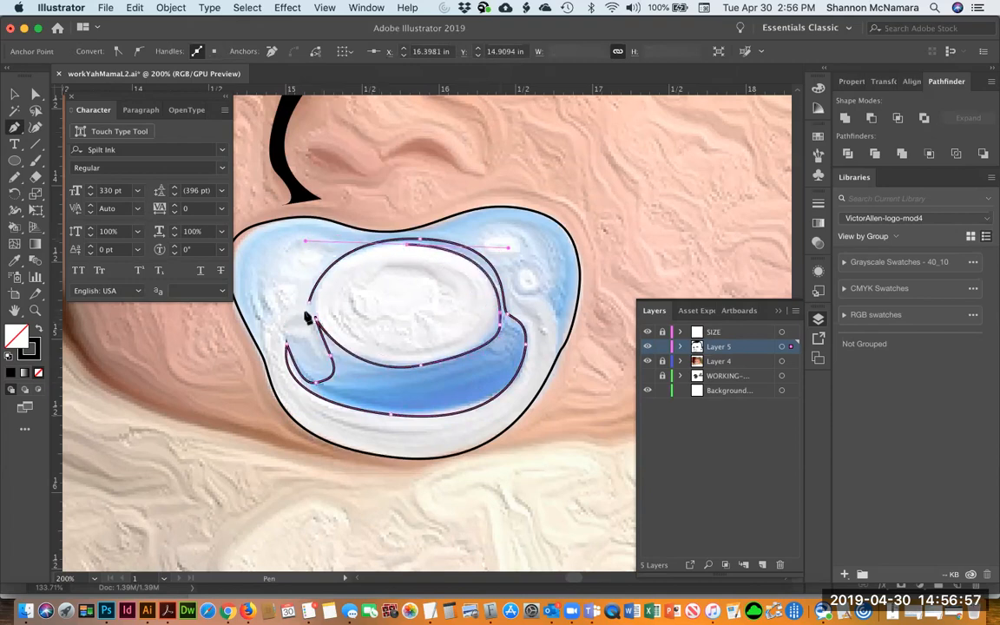
{"action": "left_click", "coordinate": [309, 303]}
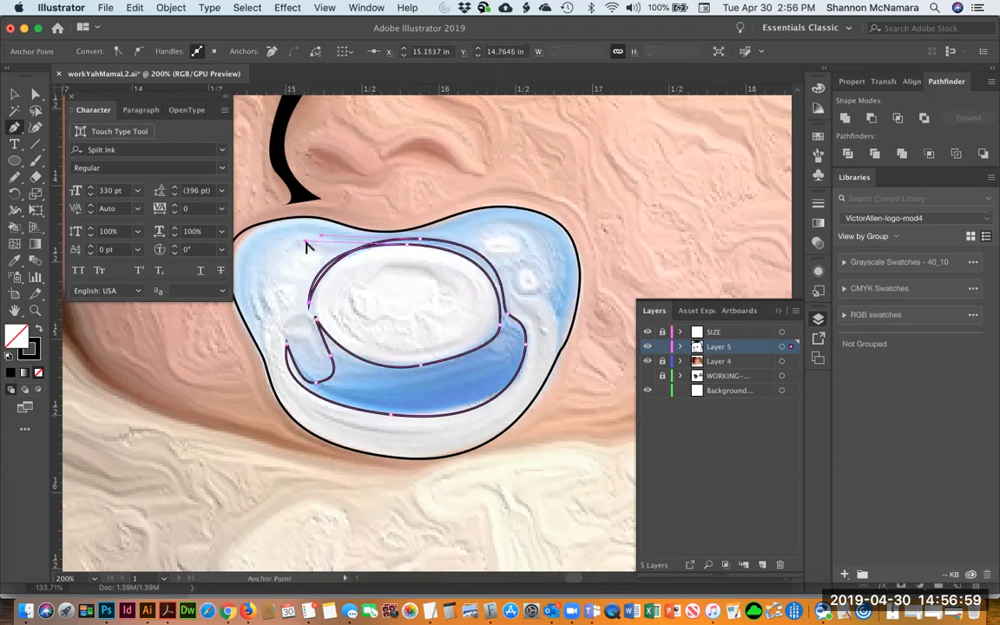
{"action": "left_click_drag", "start_coordinate": [305, 241], "coordinate": [330, 250]}
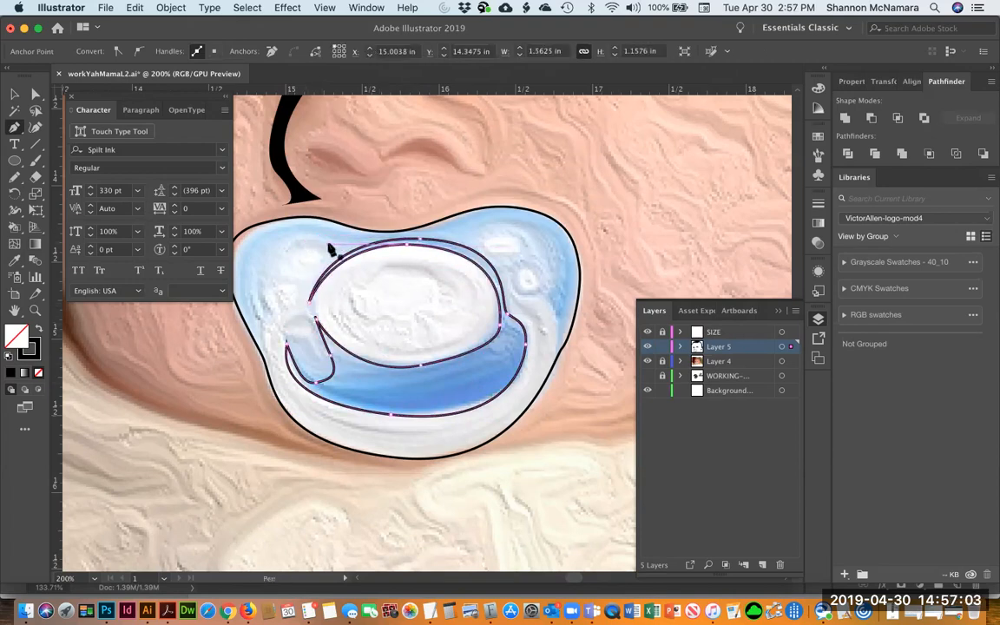
Swap the new path's stroke and fill so it becomes a solid black shape
{"action": "key", "text": "v"}
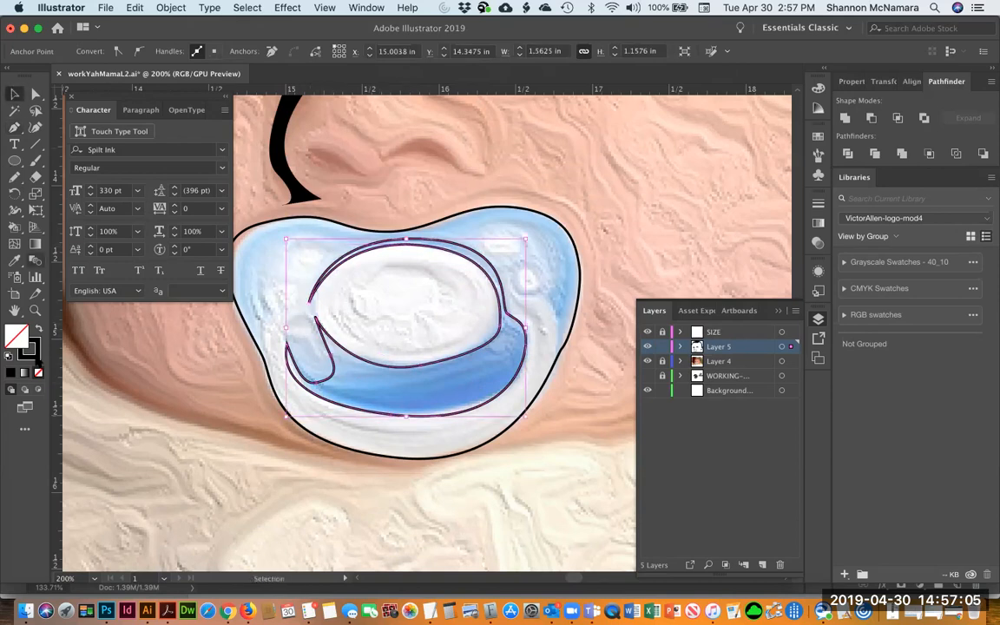
{"action": "key", "text": "shift+x"}
{"action": "left_click", "coordinate": [132, 417]}
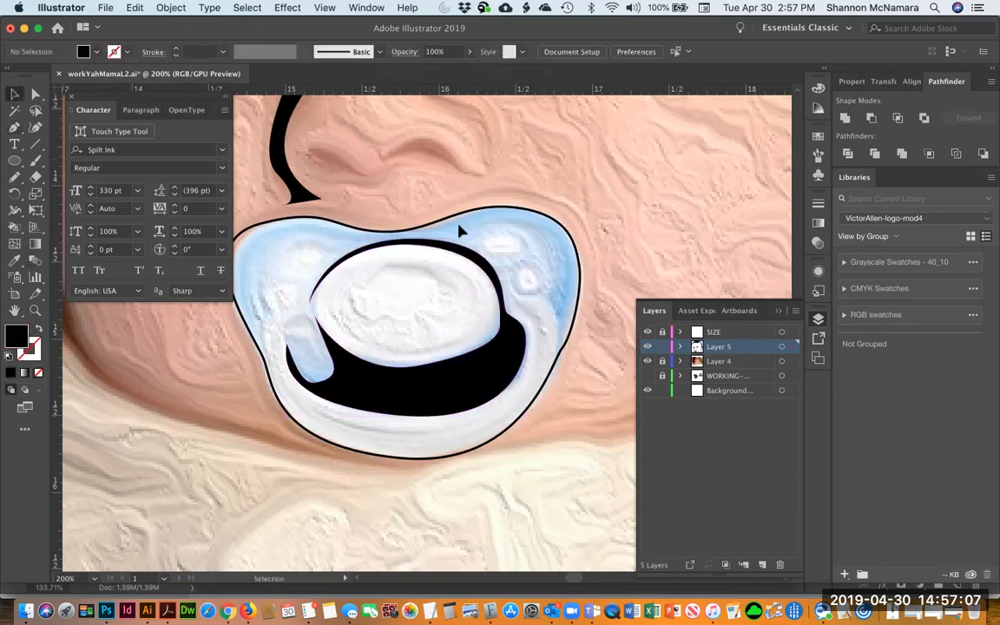
Fill the outer pacifier outline black and combine it with the inner shape into a compound path
{"action": "left_click", "coordinate": [553, 224]}
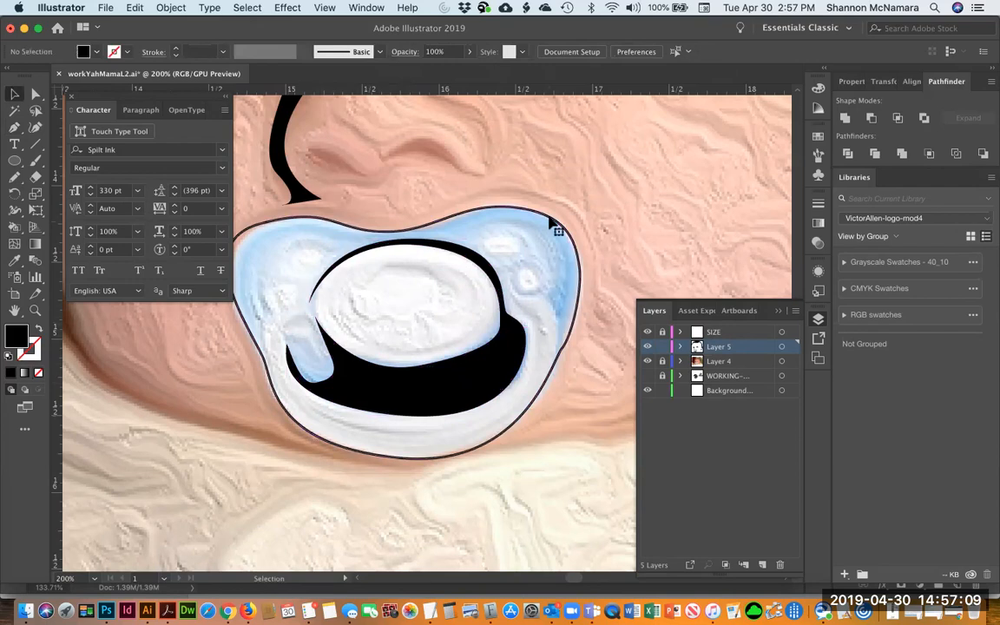
{"action": "left_click", "coordinate": [38, 327]}
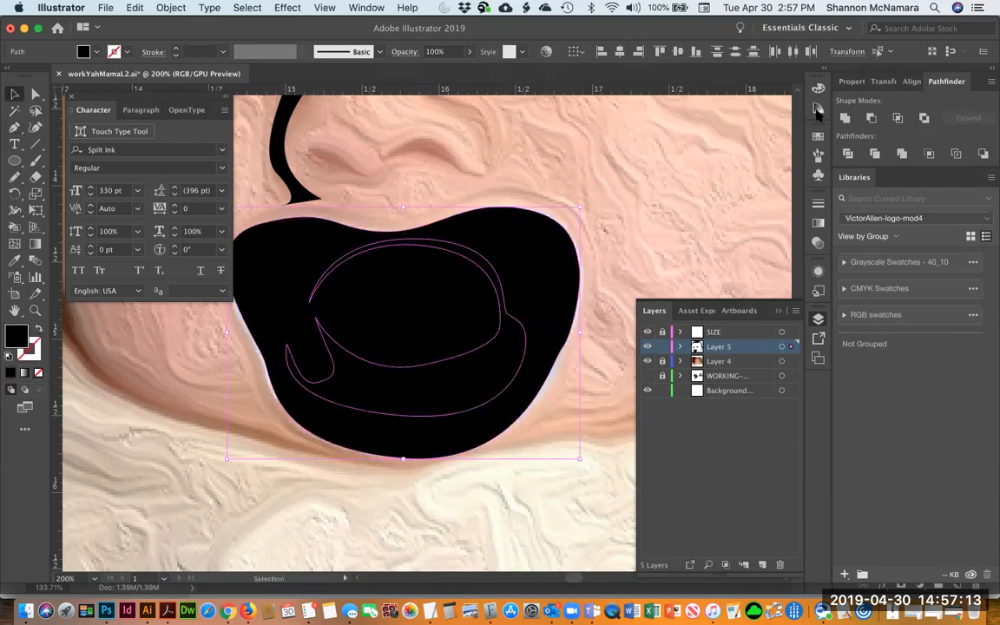
{"action": "key", "text": "super+8"}
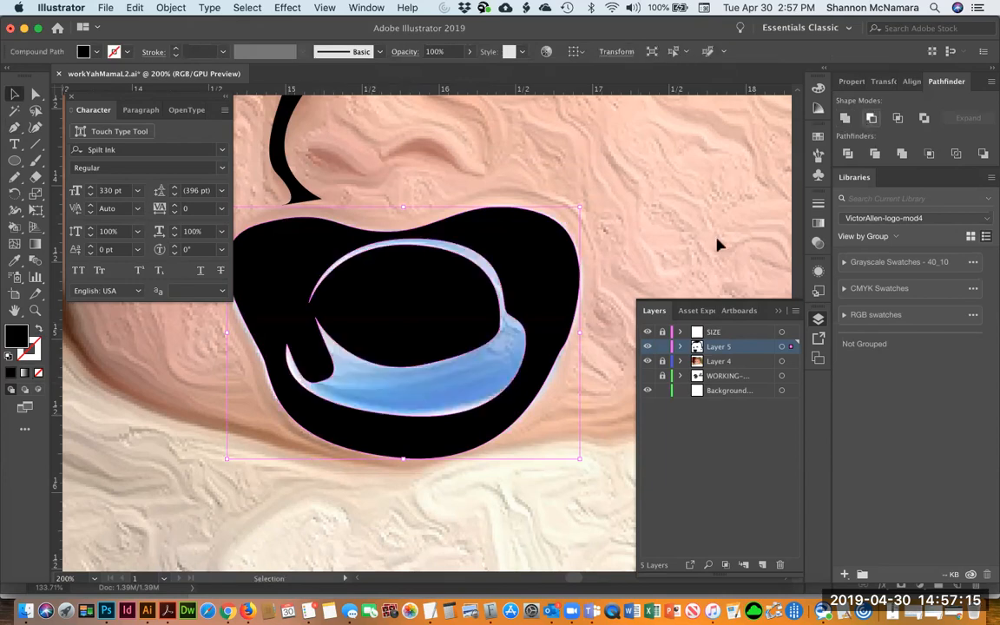
{"action": "key", "text": "super+shift+a"}
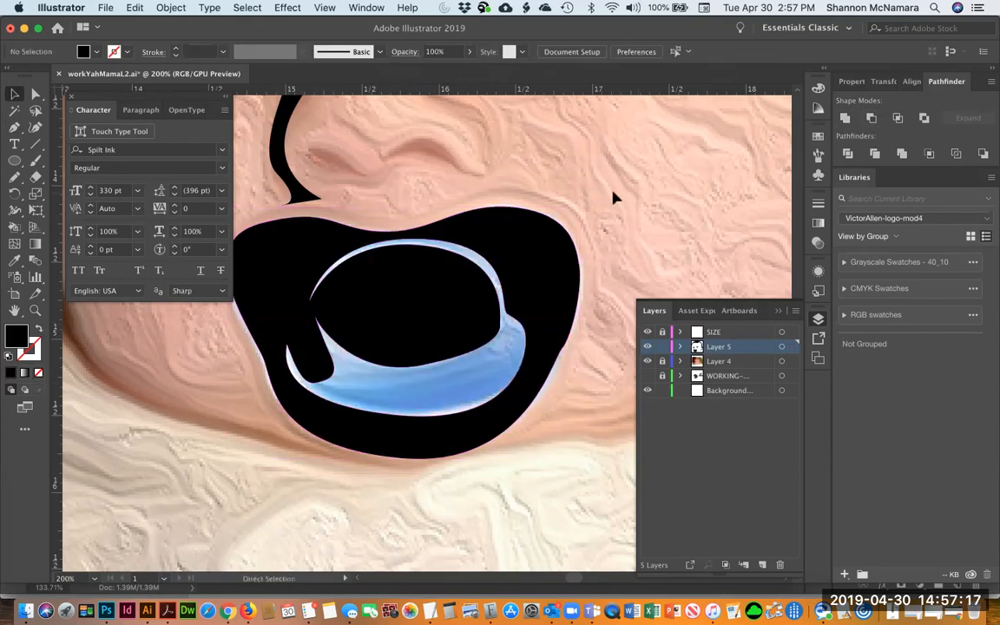
Hide the Layer 4 photo and delete the pacifier shape below the nose
{"action": "key", "text": "super+1"}
{"action": "key", "text": "super+minus"}
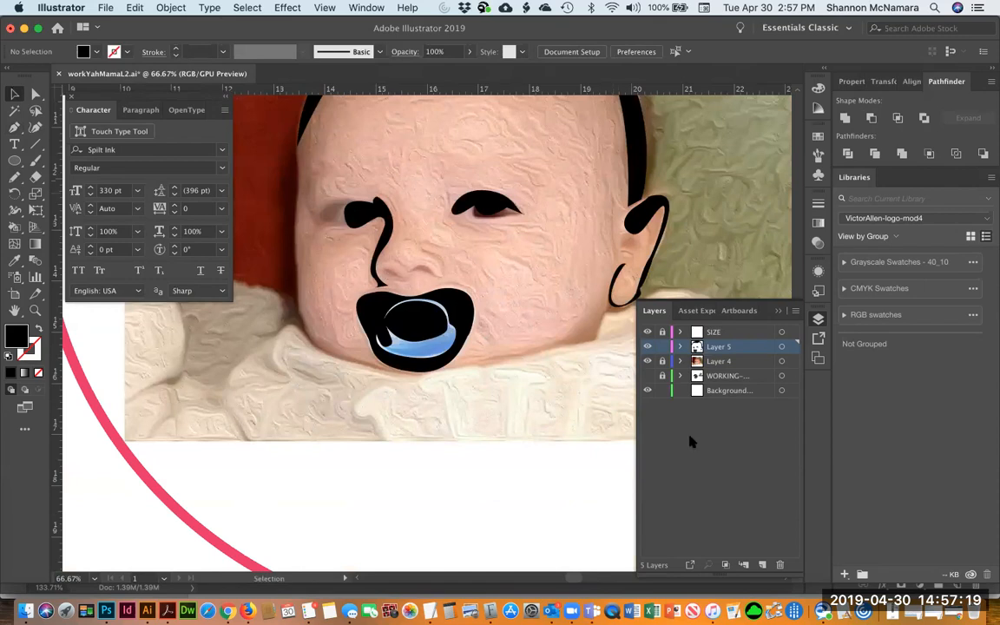
{"action": "left_click", "coordinate": [647, 362]}
{"action": "scroll", "coordinate": [521, 408], "scroll_direction": "up", "scroll_amount": 5}
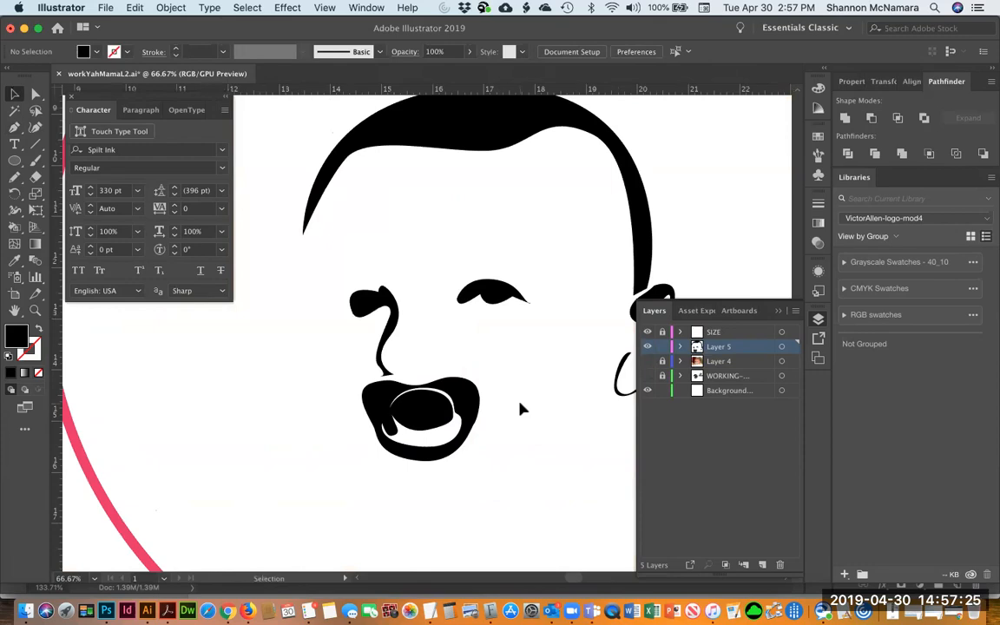
{"action": "left_click", "coordinate": [395, 408]}
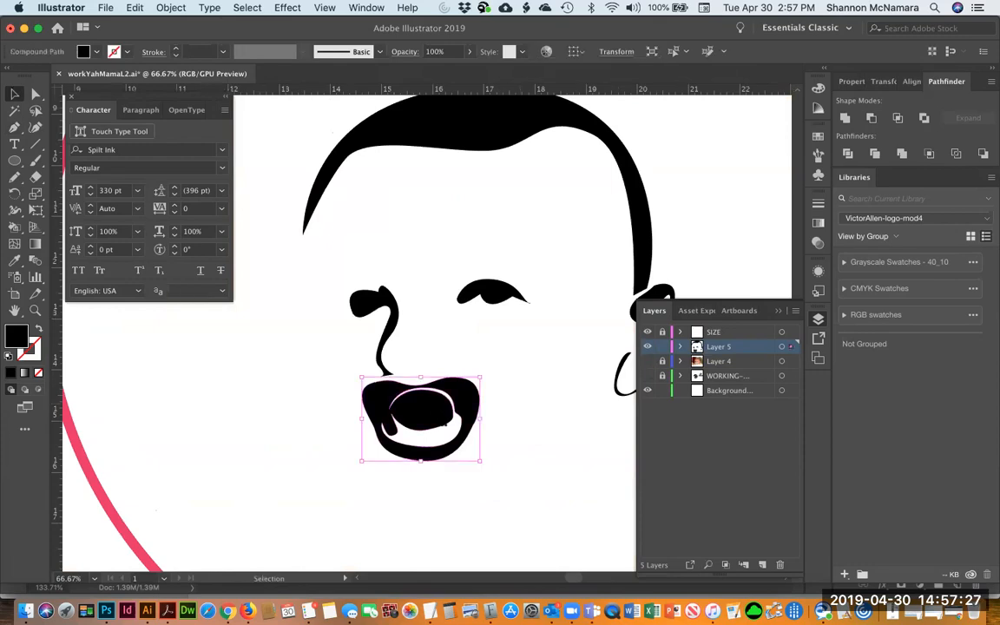
{"action": "key", "text": "Delete"}
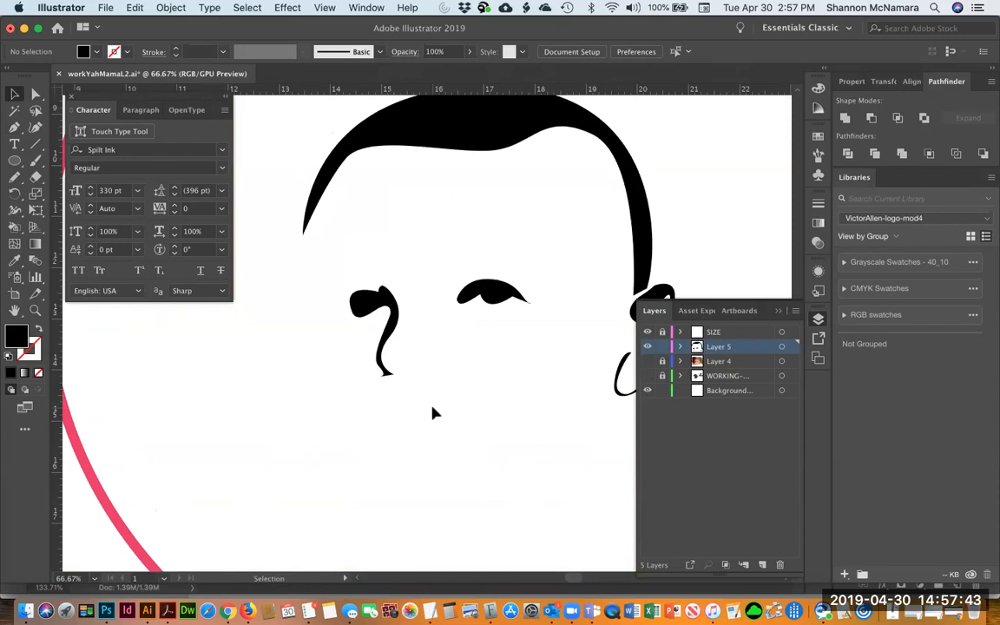
Open workYahMamaL.ai from the WorkYahMamaLogo folder
{"action": "key", "text": "super+o"}
{"action": "left_click", "coordinate": [457, 100]}
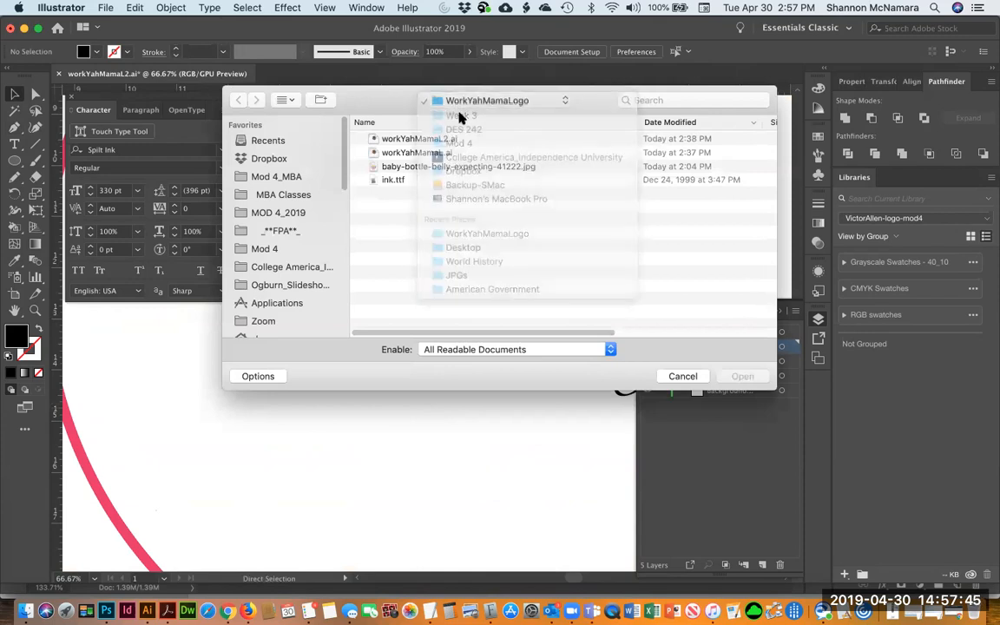
{"action": "left_click", "coordinate": [421, 154]}
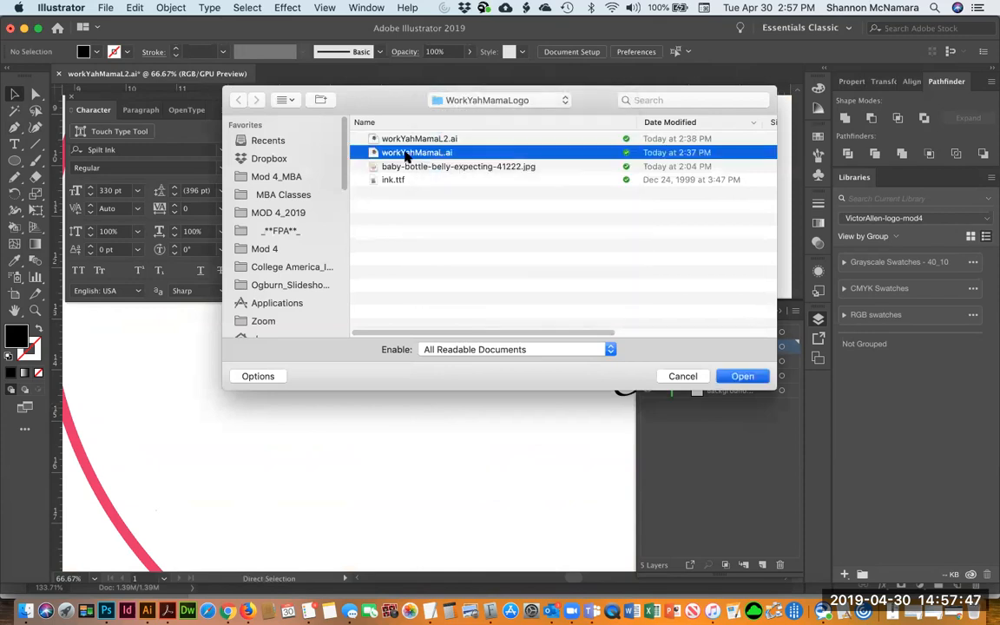
{"action": "double_click", "coordinate": [373, 152]}
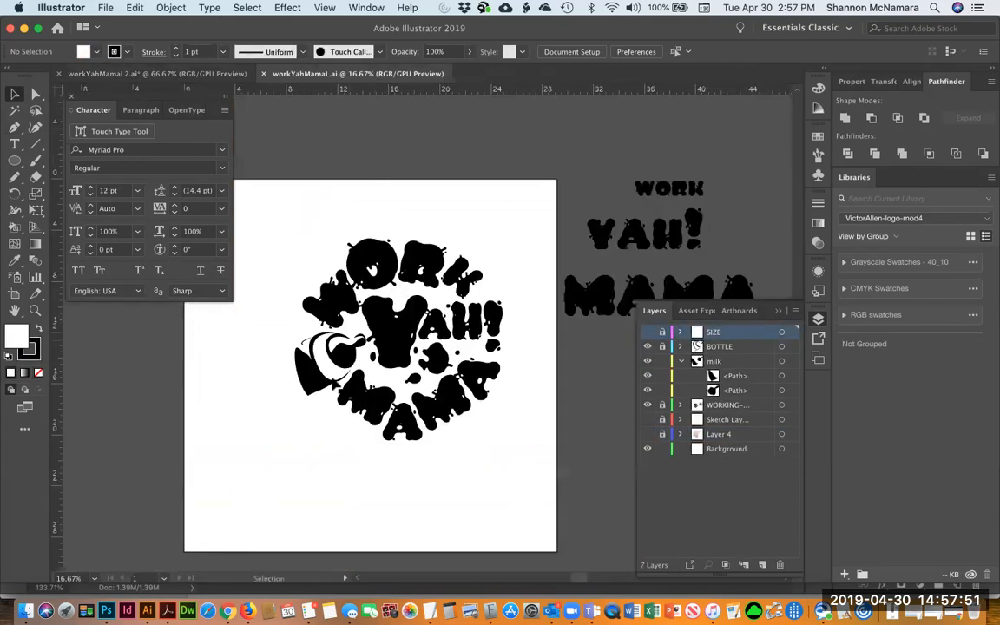
Copy the bottle artwork from the BOTTLE layer and close workYahMamaL.ai without saving
{"action": "left_click", "coordinate": [343, 358]}
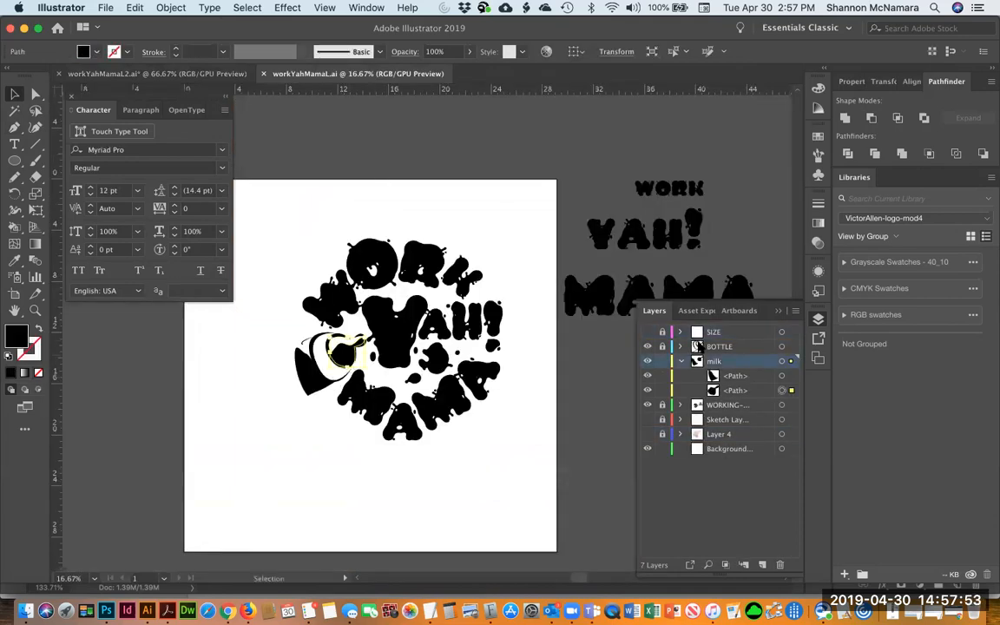
{"action": "left_click", "coordinate": [682, 360]}
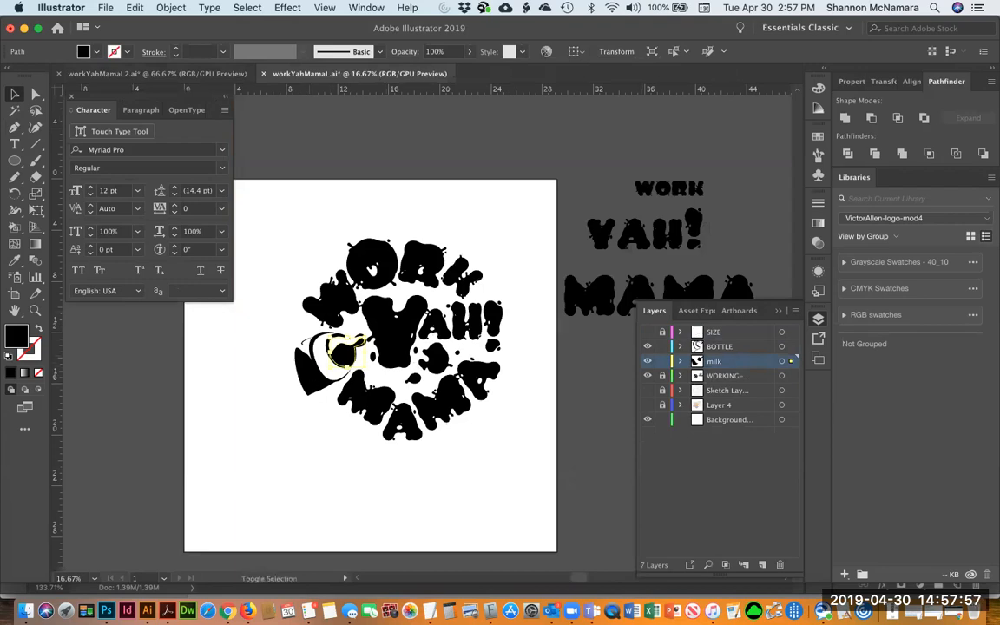
{"action": "left_click", "coordinate": [647, 346]}
{"action": "left_click", "coordinate": [276, 344]}
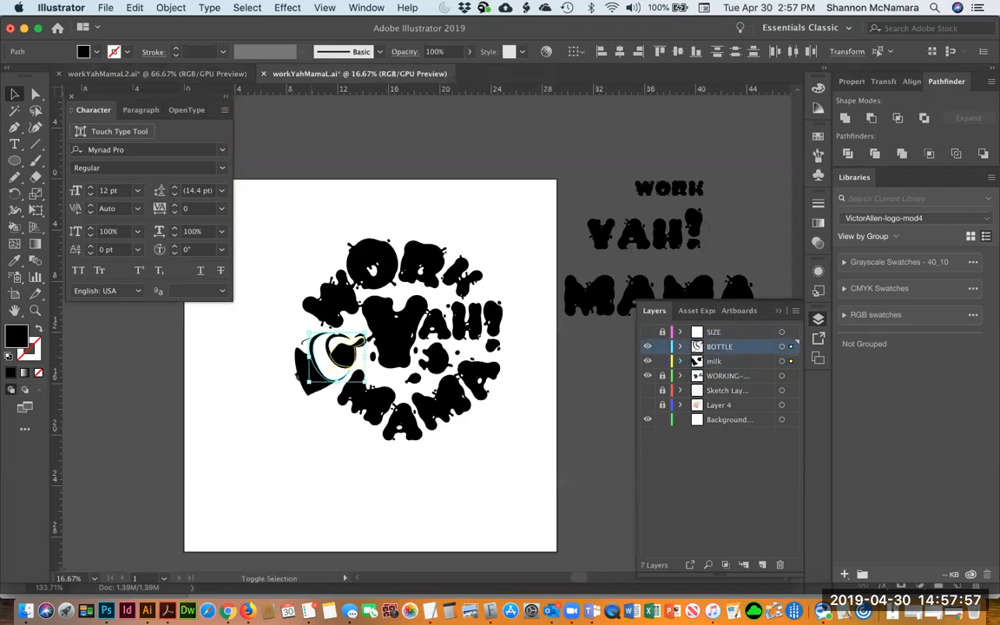
{"action": "left_click", "coordinate": [282, 340]}
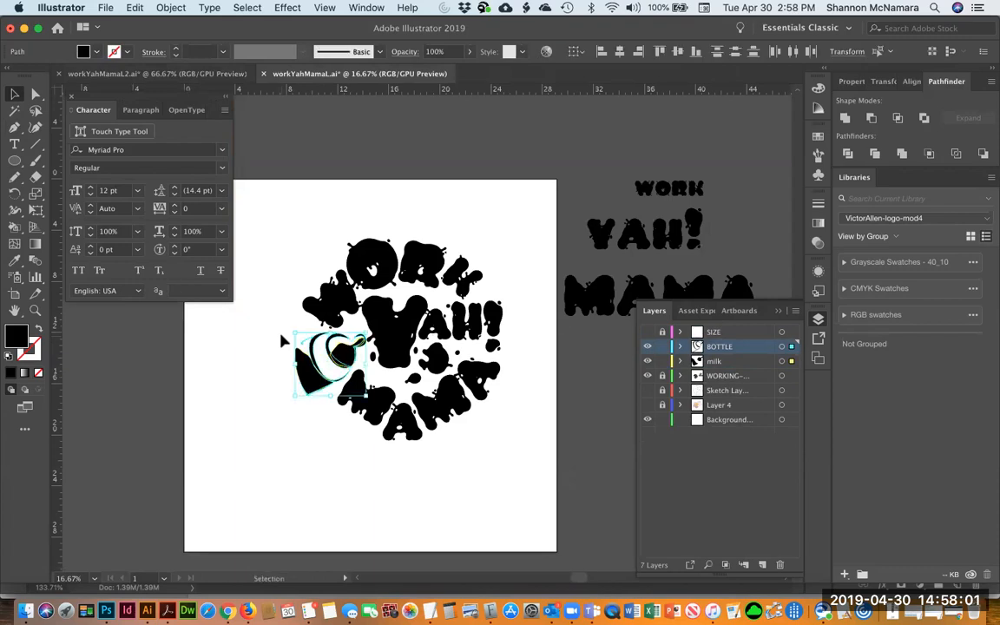
{"action": "key", "text": "super+w"}
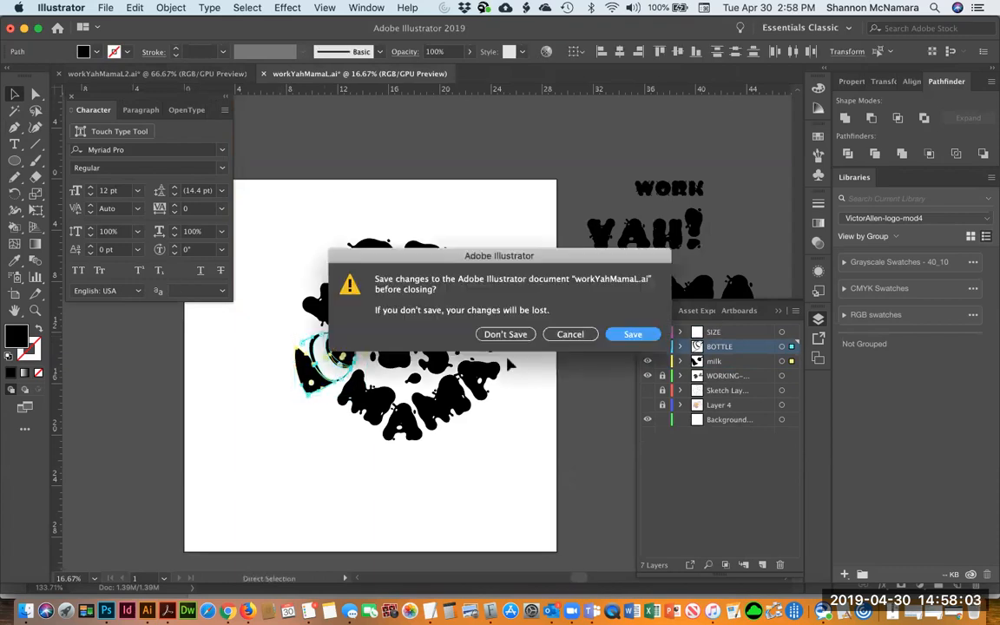
{"action": "left_click", "coordinate": [508, 334]}
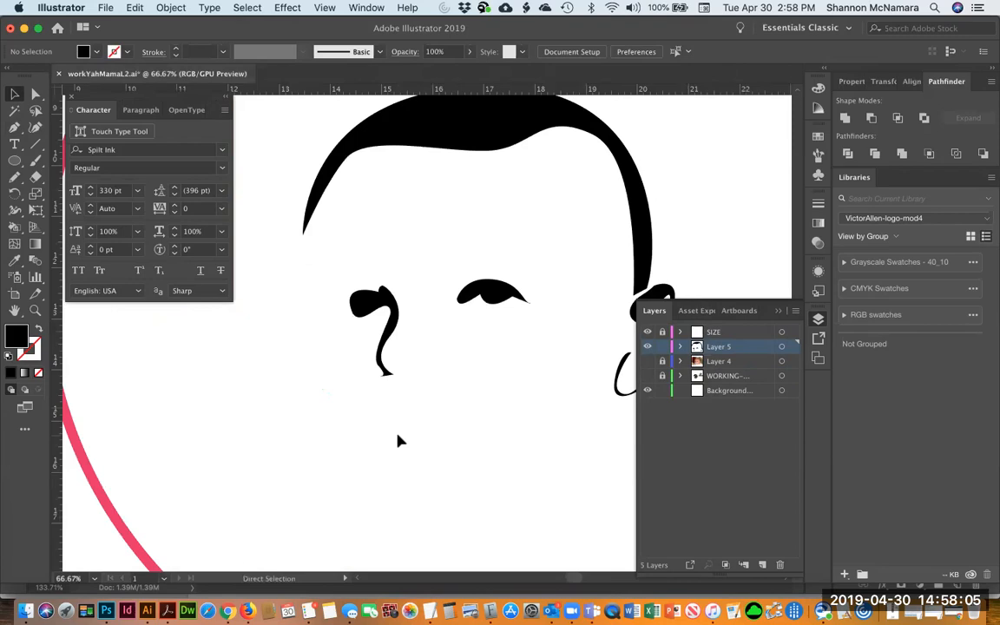
Paste the bottle into the face drawing and move it below the nose
{"action": "key", "text": "super+v"}
{"action": "left_click_drag", "start_coordinate": [614, 305], "coordinate": [547, 284]}
{"action": "key", "text": "v"}
{"action": "left_click_drag", "start_coordinate": [428, 436], "coordinate": [374, 608]}
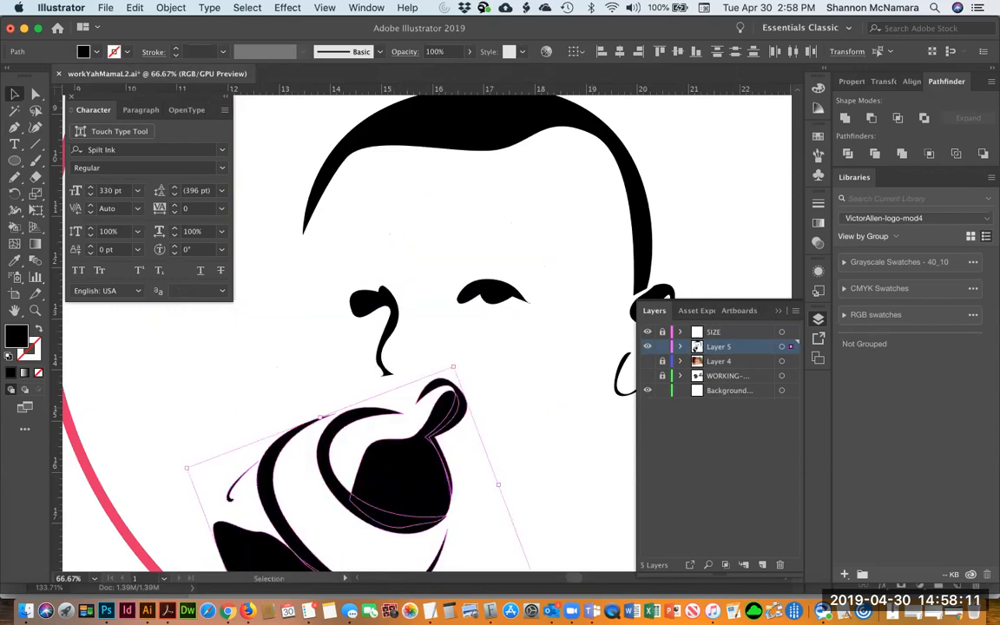
Reflect the pasted bottle across the vertical axis
{"action": "key", "text": "super+minus"}
{"action": "key", "text": "super+minus"}
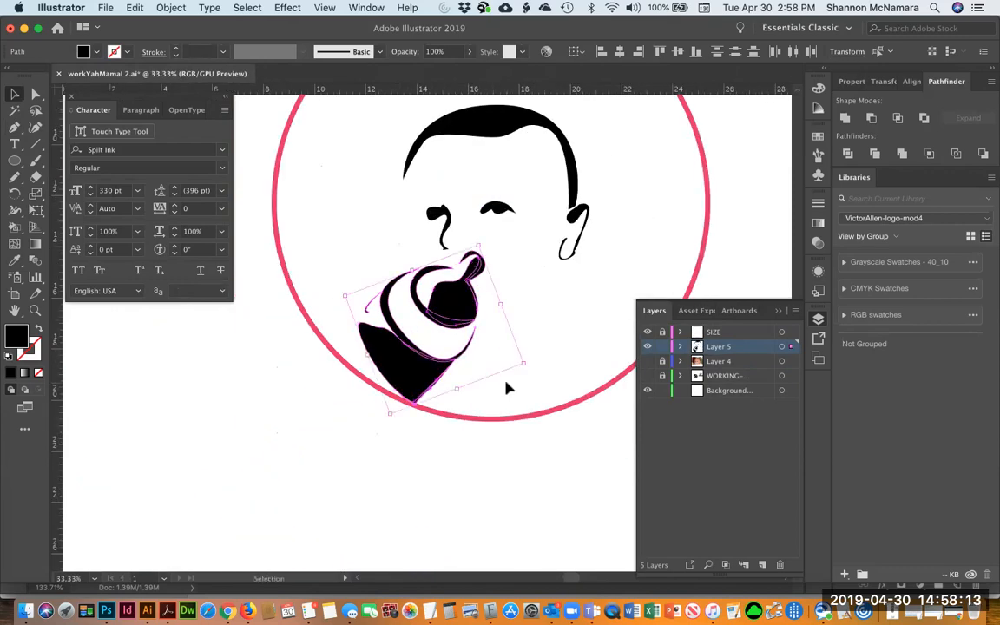
{"action": "right_click", "coordinate": [458, 302]}
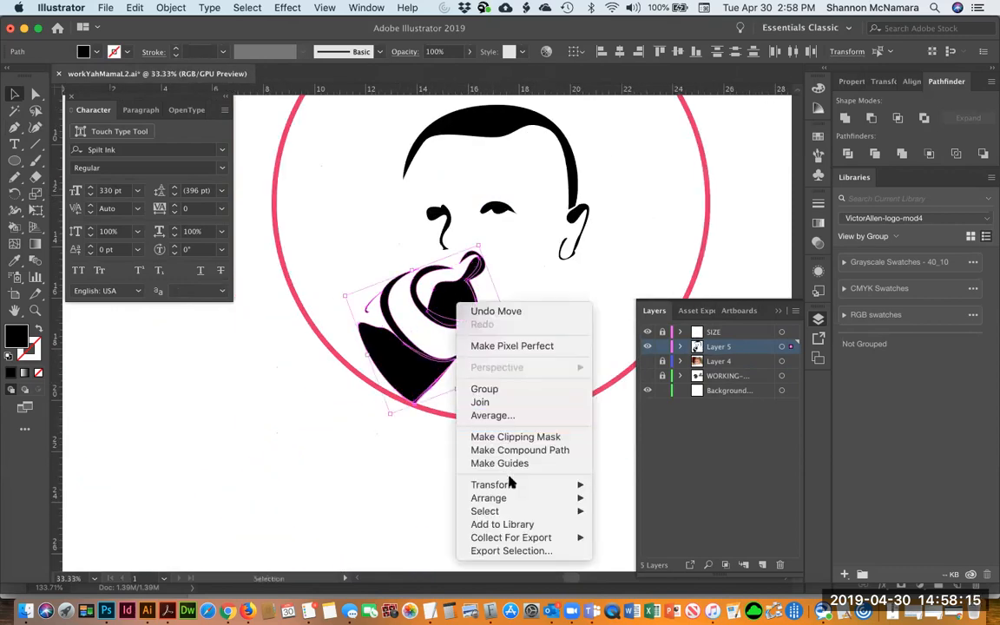
{"action": "mouse_move", "coordinate": [514, 488]}
{"action": "left_click", "coordinate": [634, 514]}
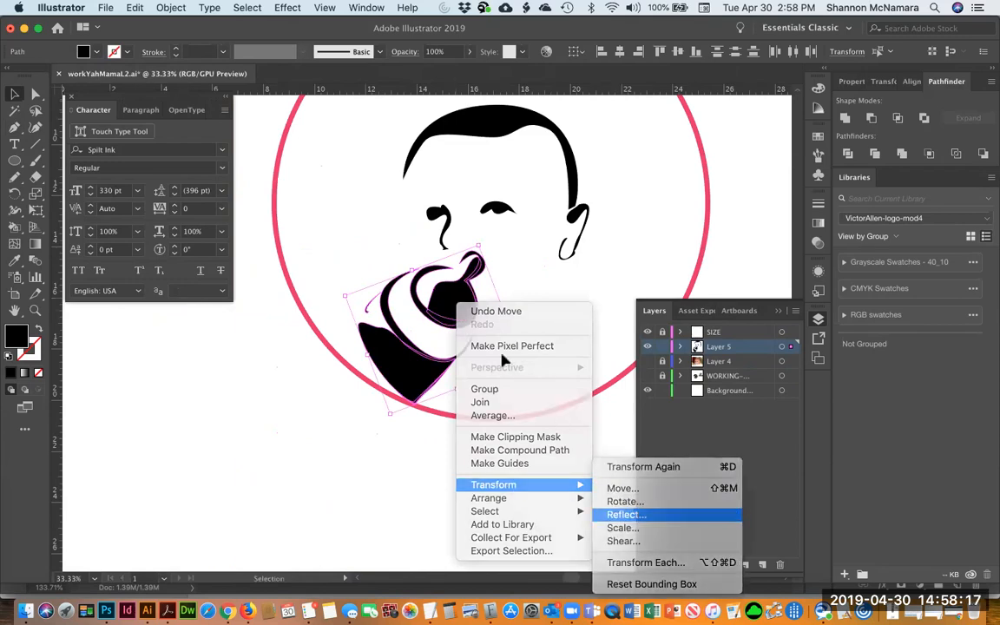
{"action": "left_click", "coordinate": [632, 201]}
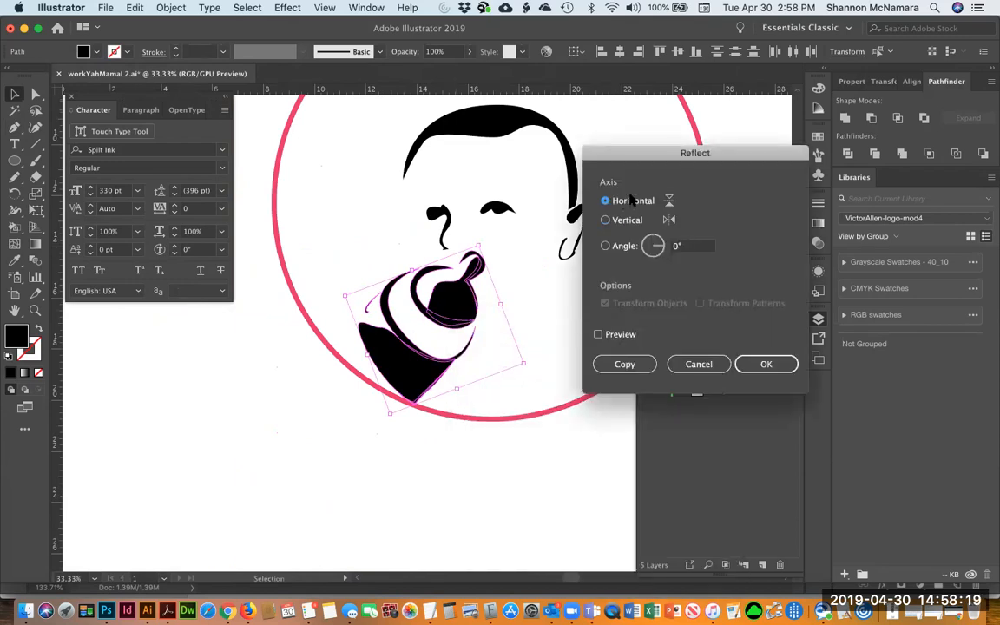
{"action": "left_click", "coordinate": [599, 334]}
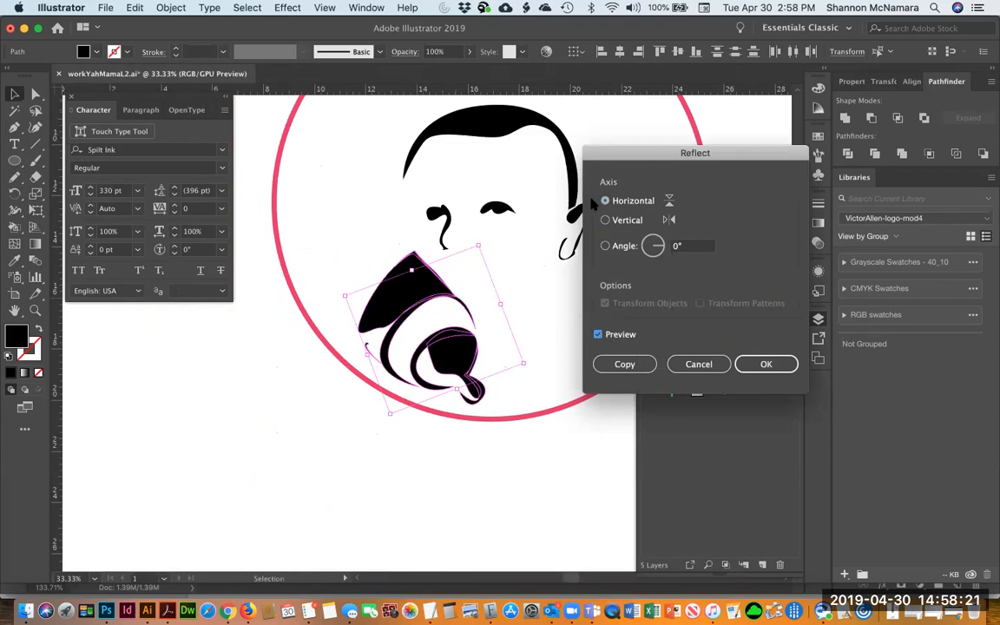
{"action": "left_click", "coordinate": [605, 220]}
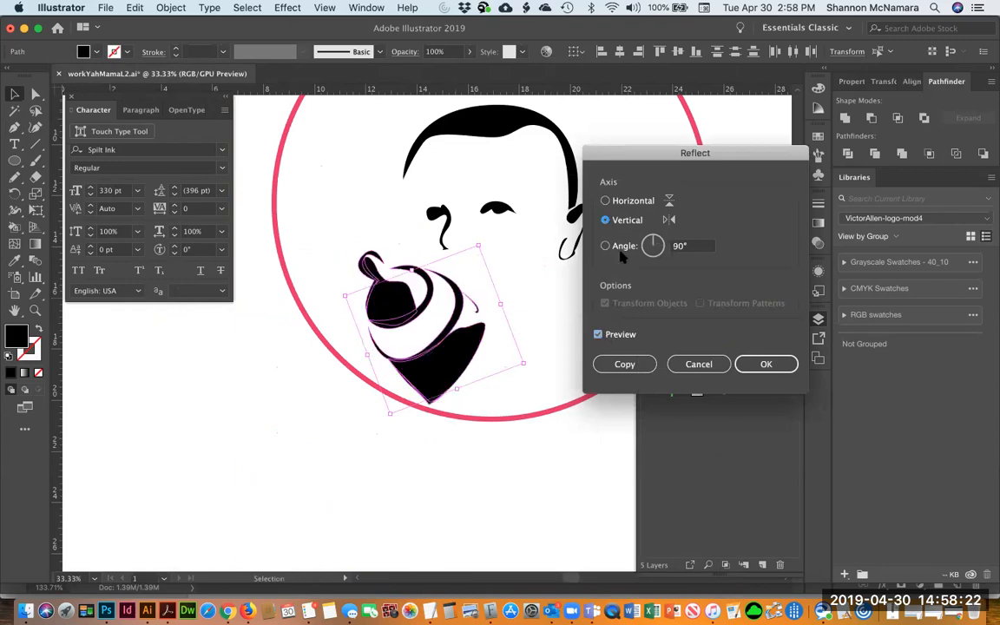
{"action": "left_click", "coordinate": [766, 364]}
Show the baby photo and use Free Transform to rotate and reposition the bottle so its nipple meets the mouth
{"action": "left_click_drag", "start_coordinate": [432, 315], "coordinate": [462, 294]}
{"action": "key", "text": "e"}
{"action": "left_click_drag", "start_coordinate": [558, 346], "coordinate": [468, 311]}
{"action": "left_click_drag", "start_coordinate": [596, 337], "coordinate": [583, 326]}
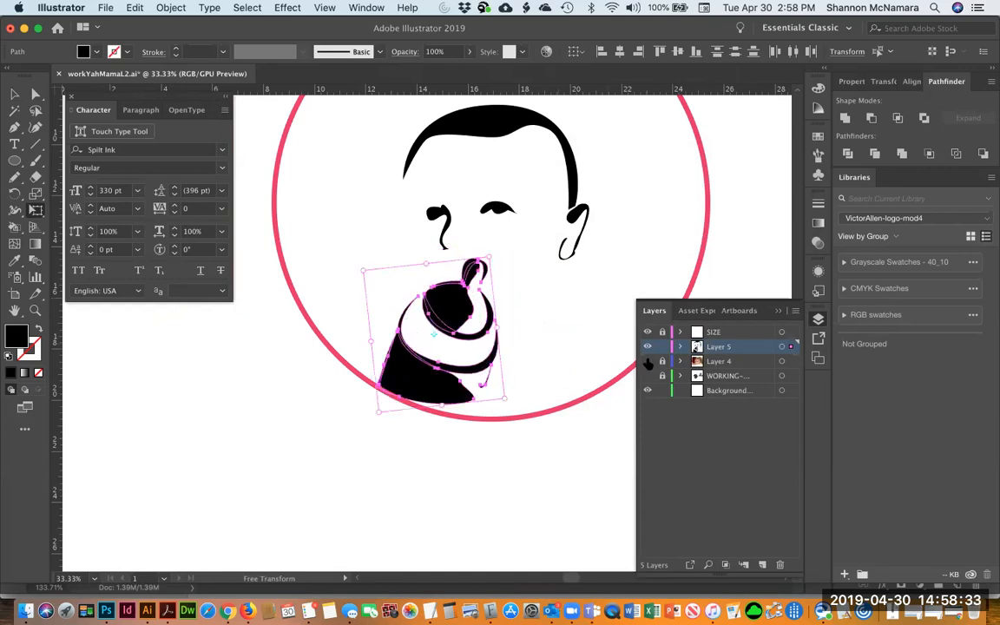
{"action": "key", "text": "super+alt+3"}
{"action": "left_click_drag", "start_coordinate": [382, 413], "coordinate": [373, 396]}
{"action": "left_click_drag", "start_coordinate": [427, 354], "coordinate": [433, 332]}
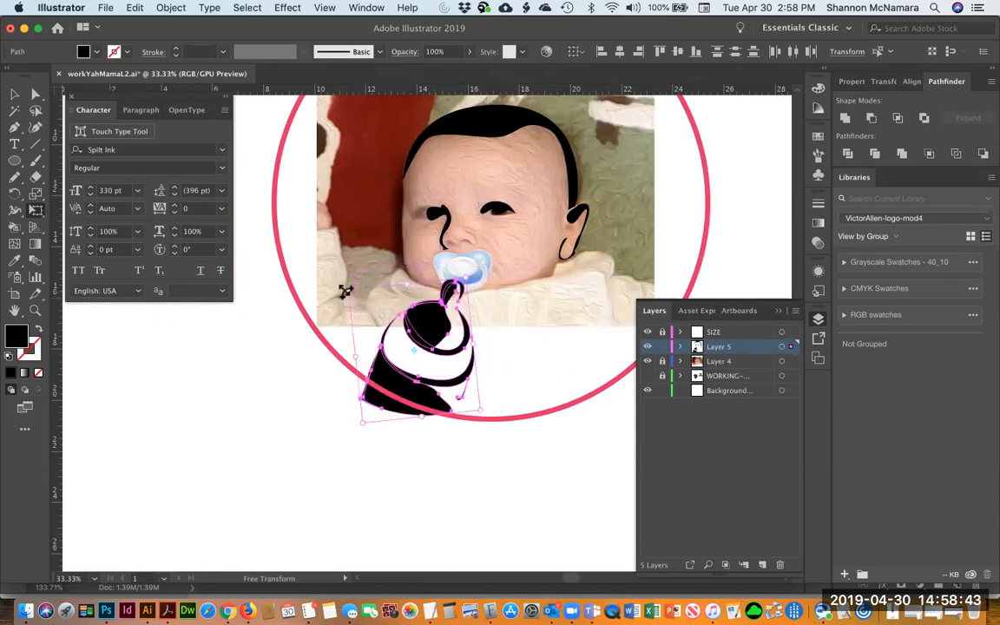
{"action": "left_click_drag", "start_coordinate": [477, 269], "coordinate": [483, 260]}
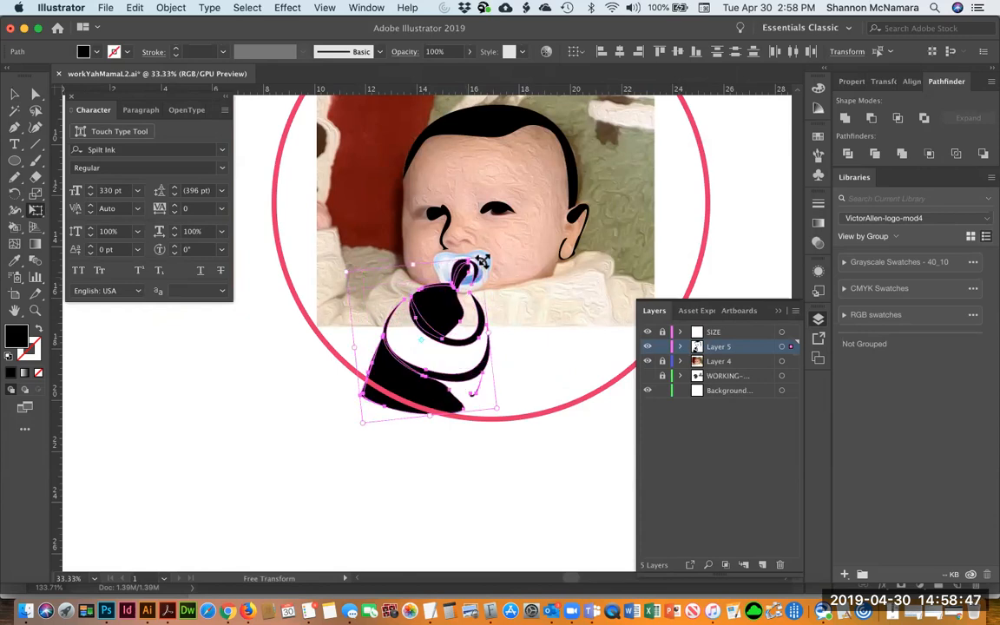
{"action": "key", "text": "v"}
{"action": "left_click", "coordinate": [571, 462]}
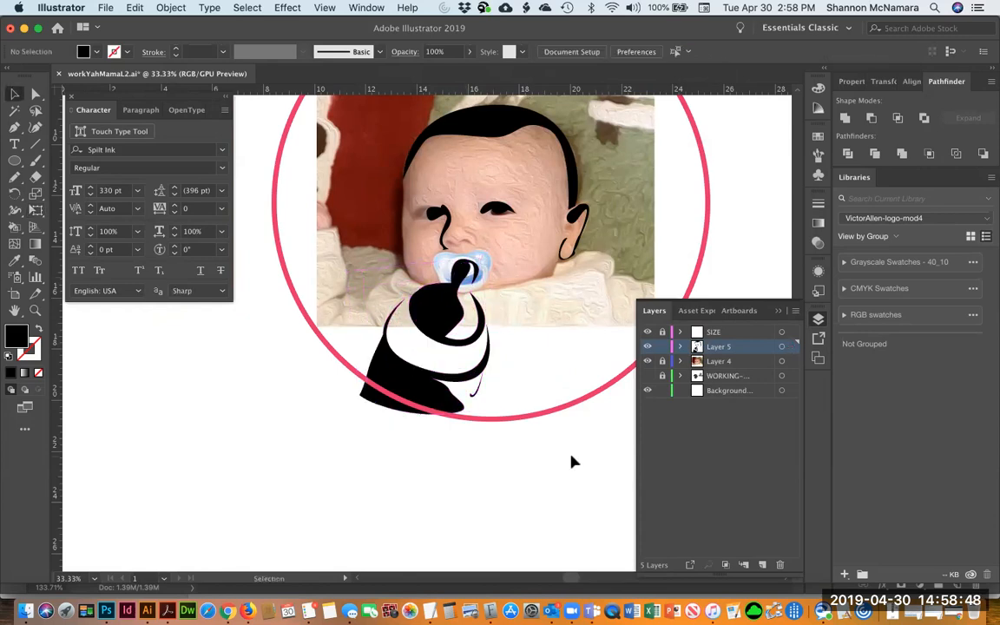
Draw a curved chin line with the Pen tool from the bottle nipple toward the ear
{"action": "left_click", "coordinate": [647, 363]}
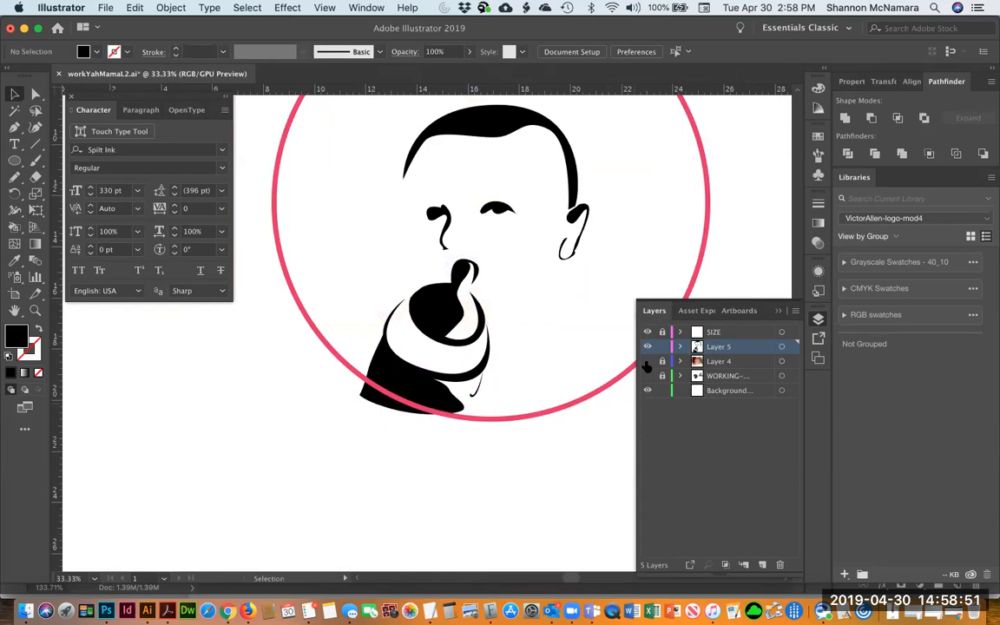
{"action": "left_click", "coordinate": [646, 363]}
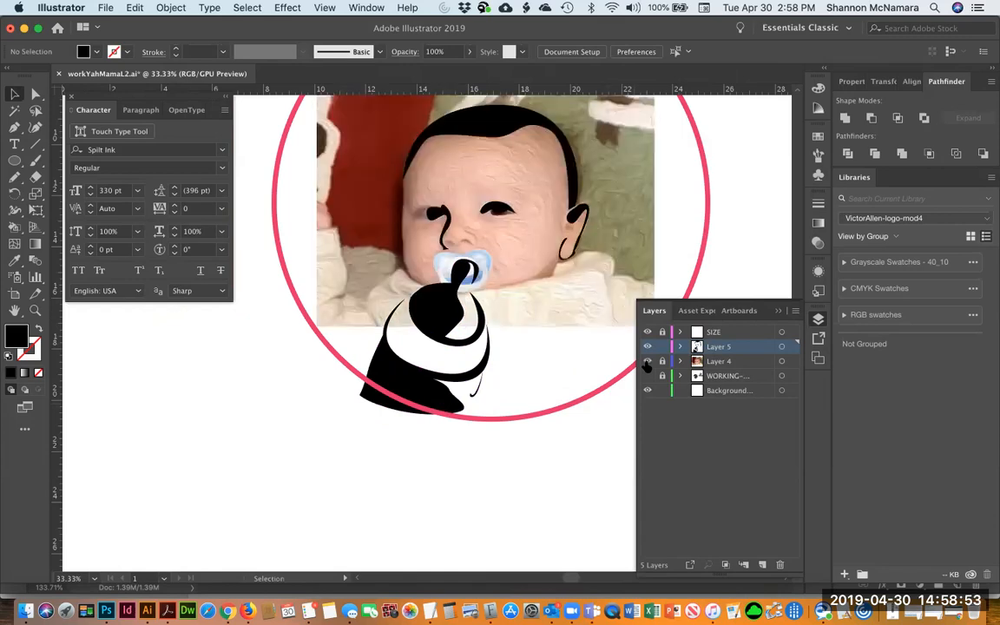
{"action": "key", "text": "p"}
{"action": "left_click", "coordinate": [553, 274]}
{"action": "mouse_move", "coordinate": [481, 295]}
{"action": "left_mouse_down"}
{"action": "mouse_move", "coordinate": [446, 282]}
{"action": "mouse_move", "coordinate": [451, 287]}
{"action": "left_mouse_up"}
{"action": "key", "text": "alt"}
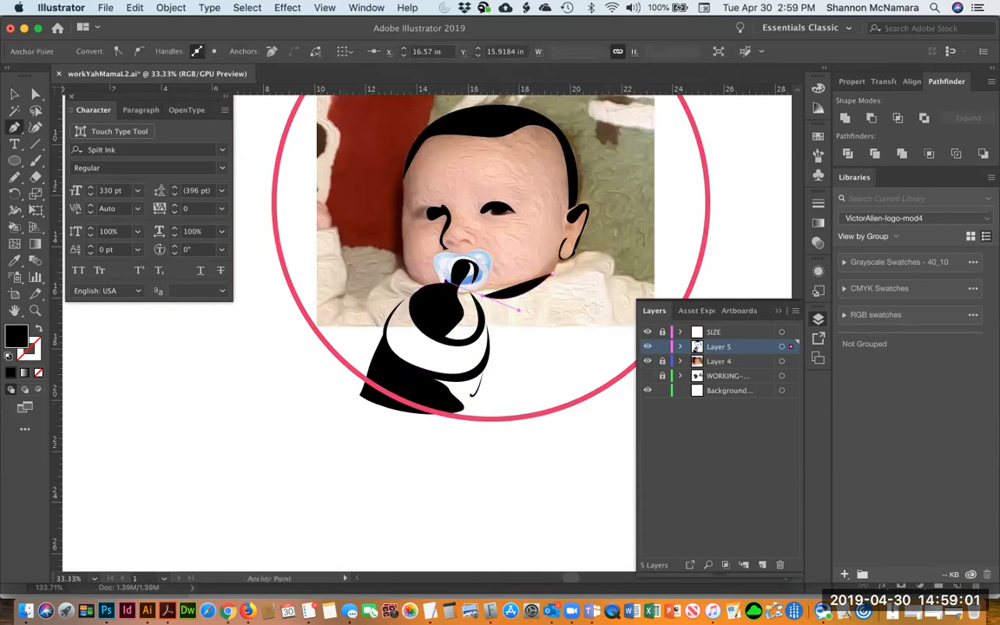
{"action": "left_click", "coordinate": [39, 330]}
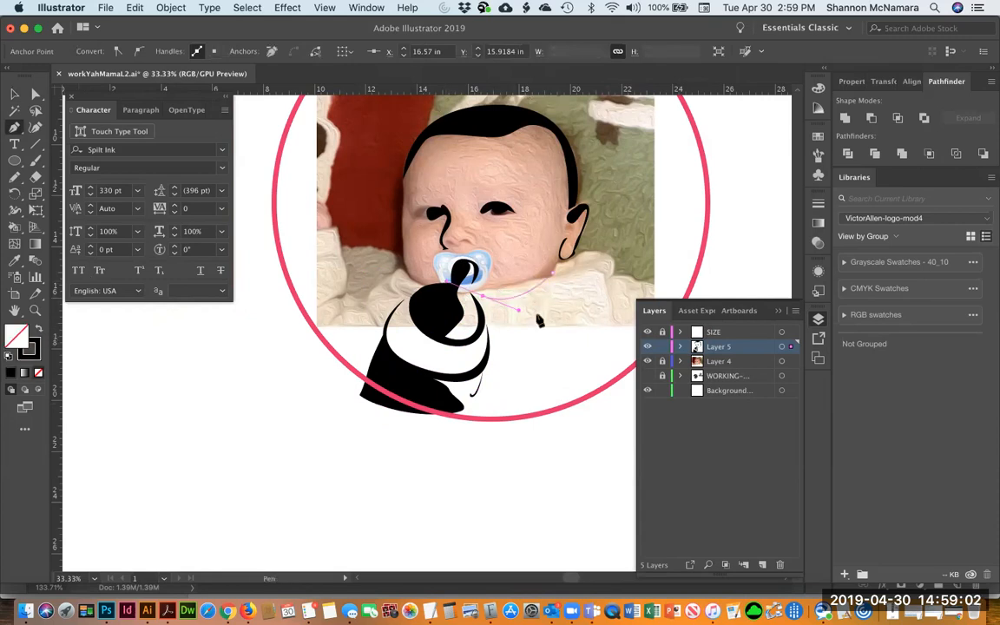
{"action": "left_click", "coordinate": [567, 261]}
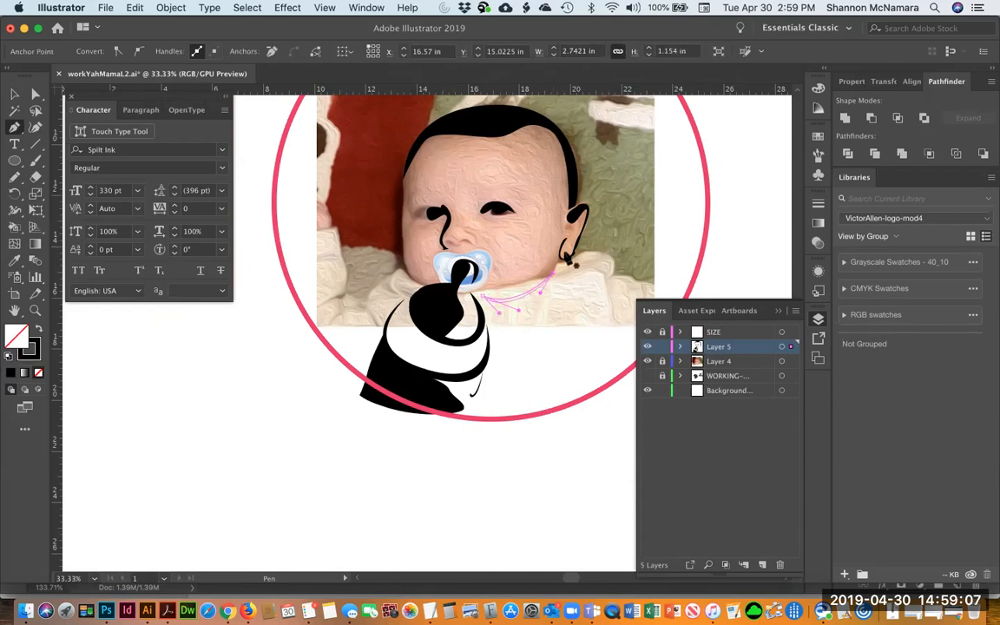
{"action": "key", "text": "v"}
{"action": "left_click", "coordinate": [39, 329]}
{"action": "left_click", "coordinate": [260, 470]}
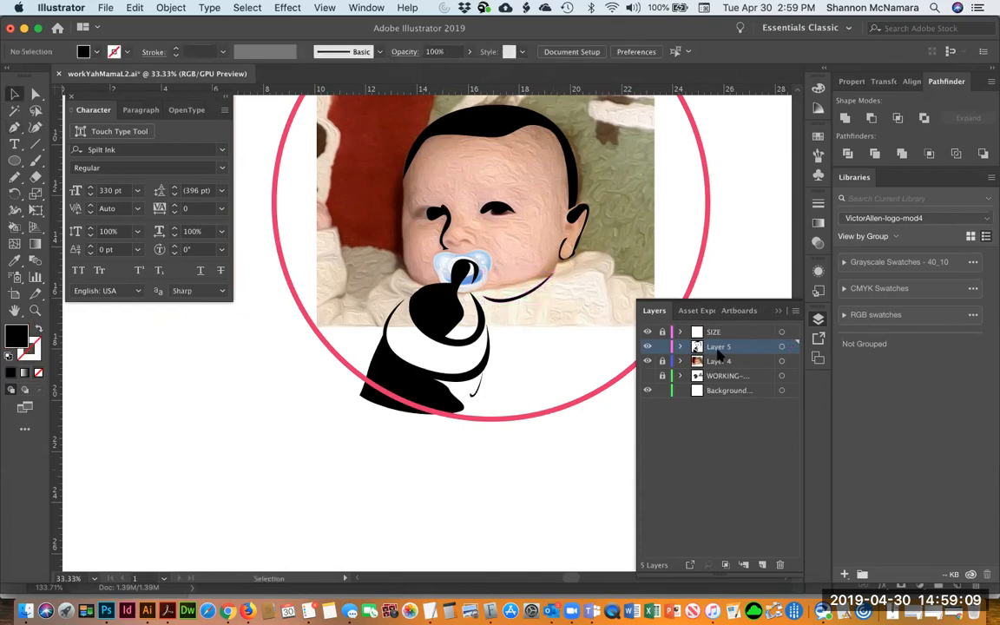
Hide the photo, group the bottle with the chin line, and nudge the group slightly up and right
{"action": "left_click", "coordinate": [647, 362]}
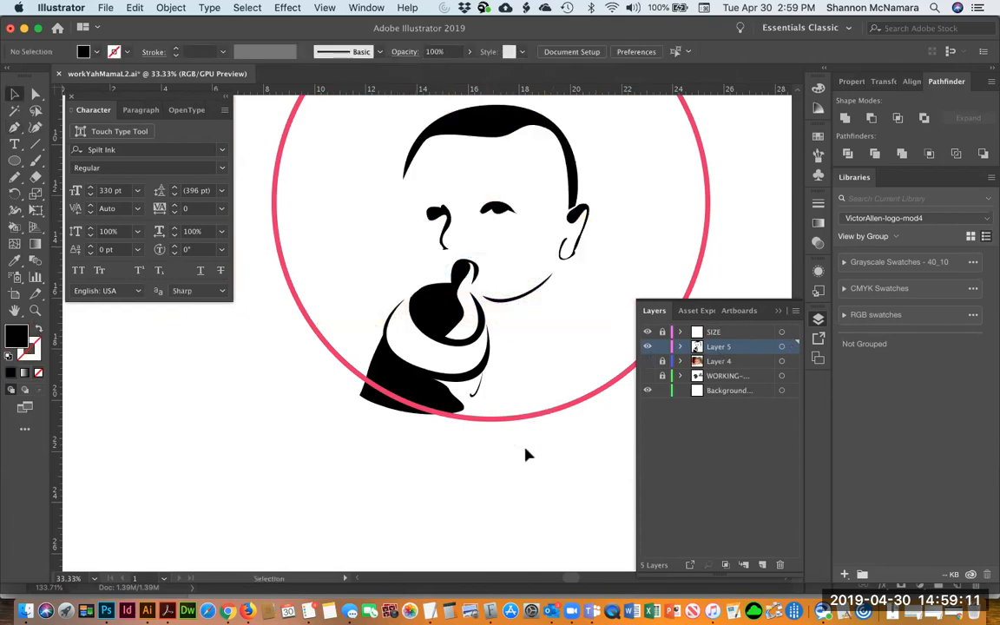
{"action": "left_click", "coordinate": [450, 329]}
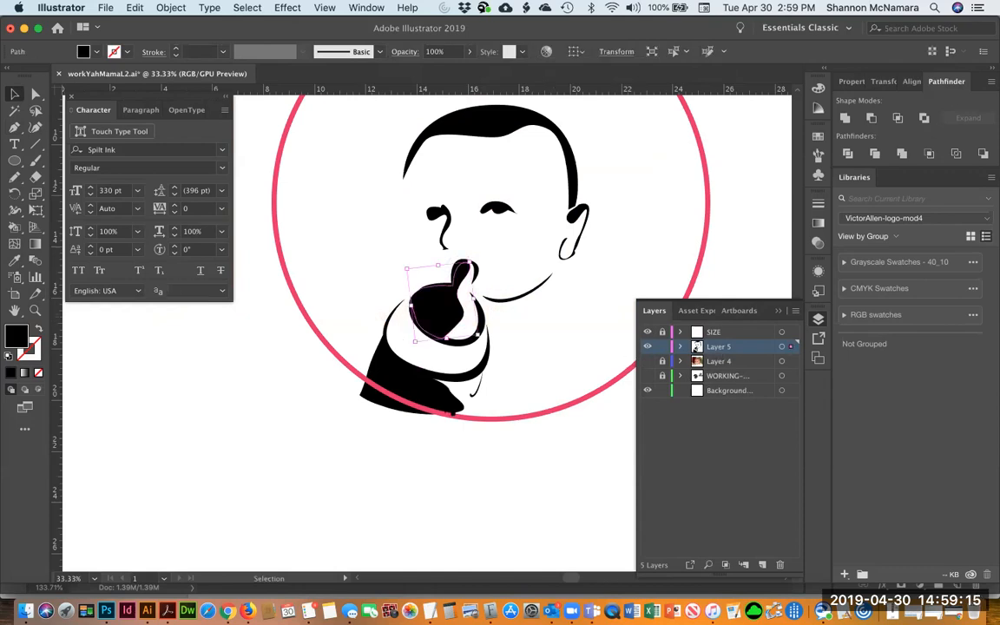
{"action": "left_click", "coordinate": [439, 374]}
{"action": "left_click", "coordinate": [465, 344]}
{"action": "key", "text": "a"}
{"action": "key", "text": "v"}
{"action": "left_click", "coordinate": [531, 290]}
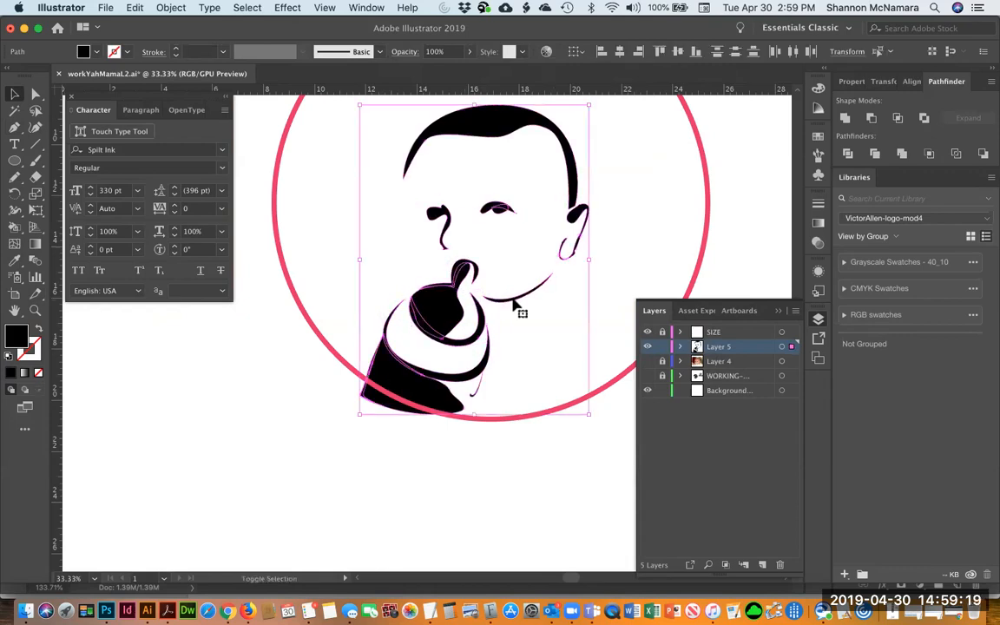
{"action": "left_click", "coordinate": [566, 260], "text": "shift"}
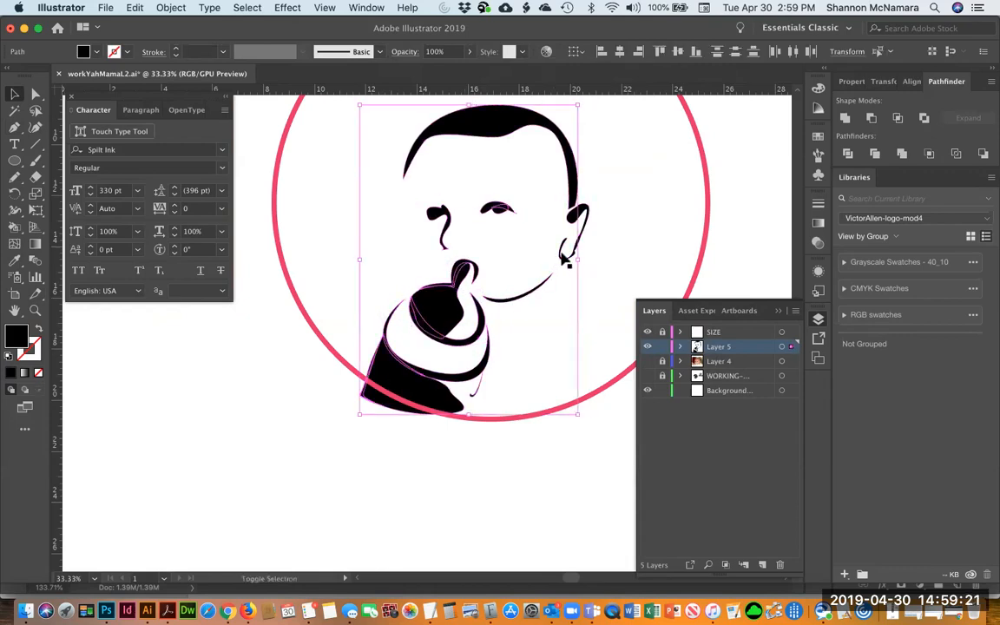
{"action": "left_click", "coordinate": [430, 130], "text": "shift"}
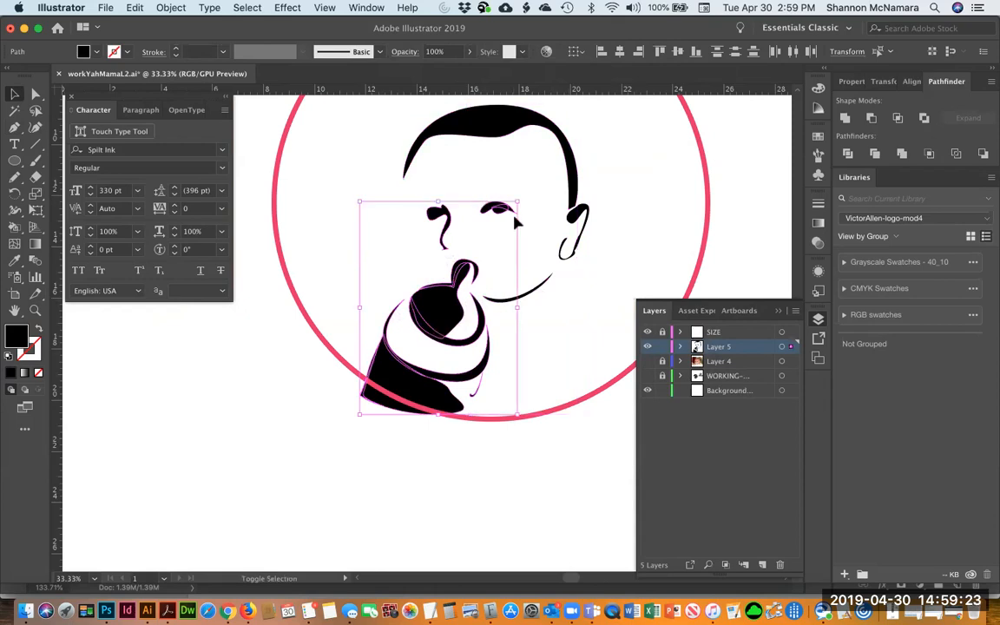
{"action": "left_click_drag", "start_coordinate": [517, 185], "coordinate": [475, 219]}
{"action": "left_click", "coordinate": [432, 215], "text": "shift"}
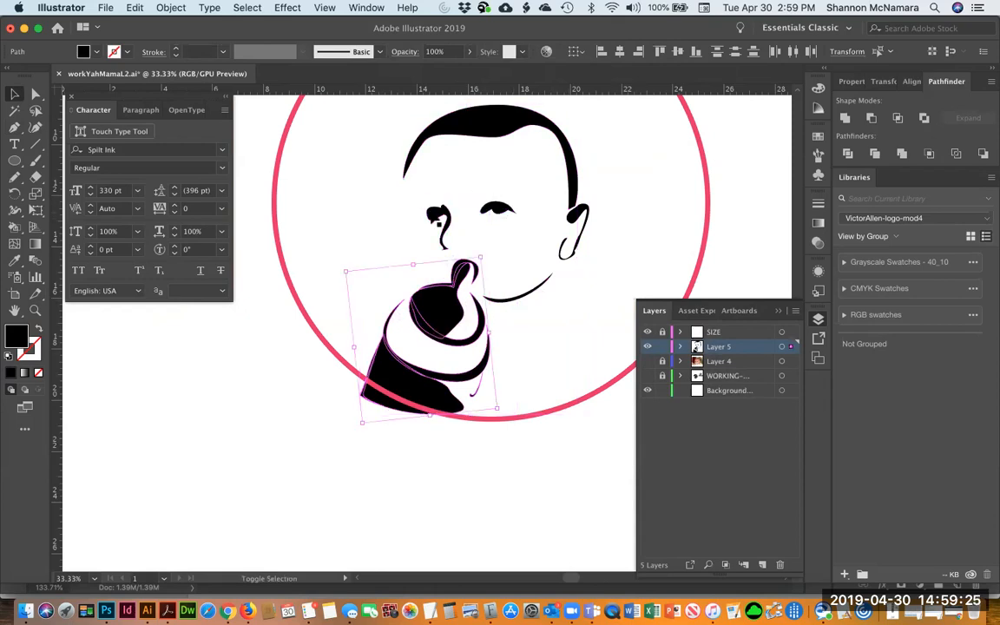
{"action": "key", "text": "super+g"}
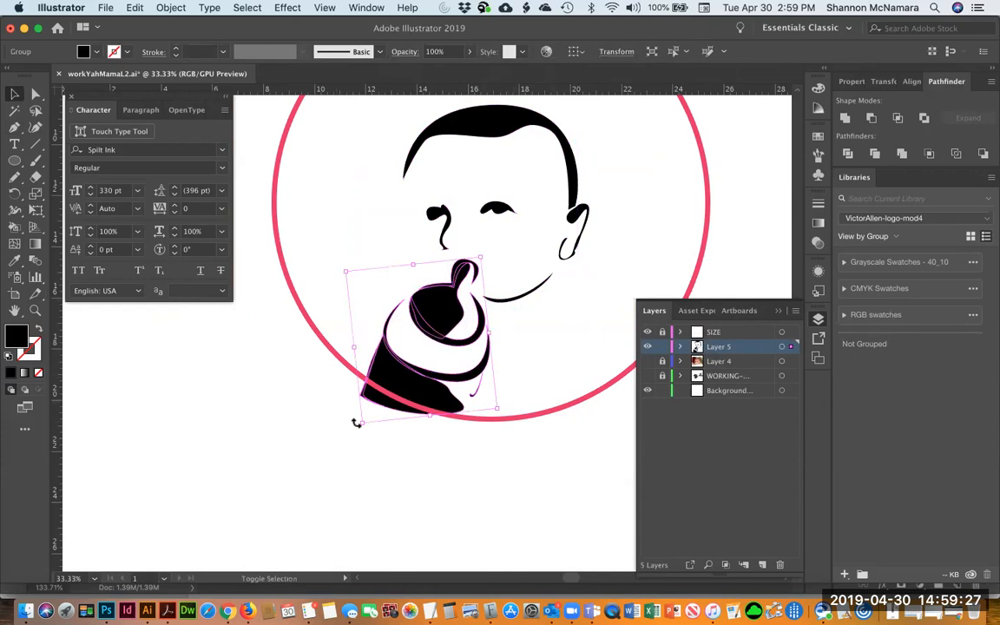
{"action": "left_click_drag", "start_coordinate": [362, 424], "coordinate": [391, 393]}
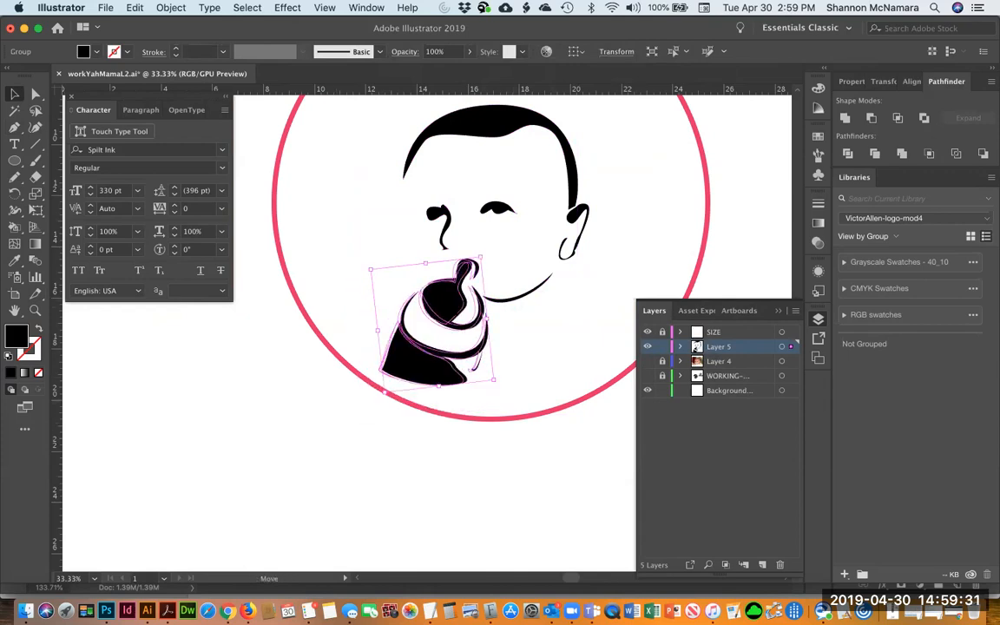
{"action": "left_click", "coordinate": [497, 470]}
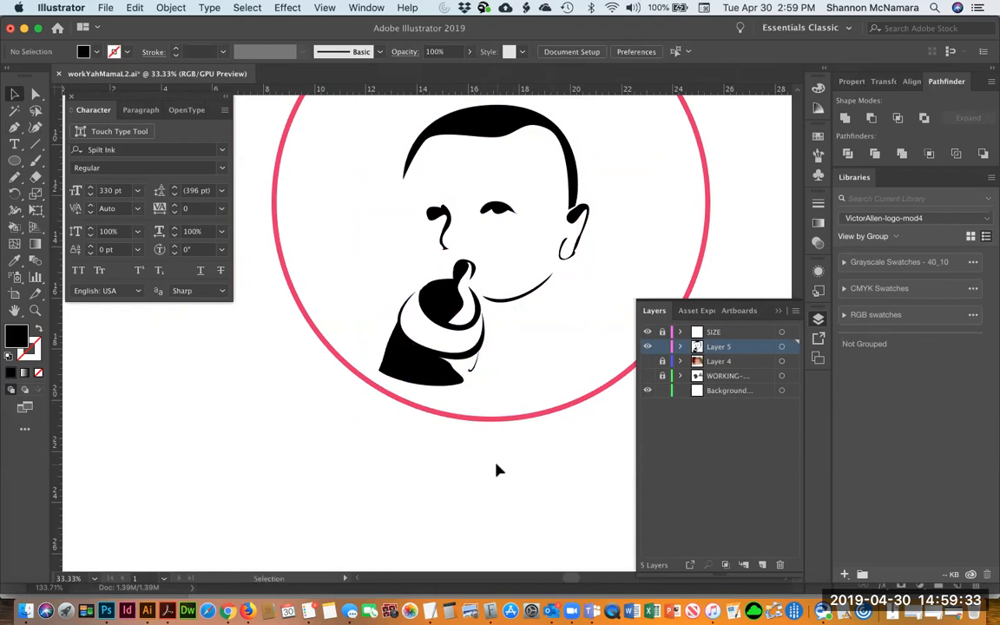
Inspect the hair outline's anchor points with Direct Selection
{"action": "key", "text": "a"}
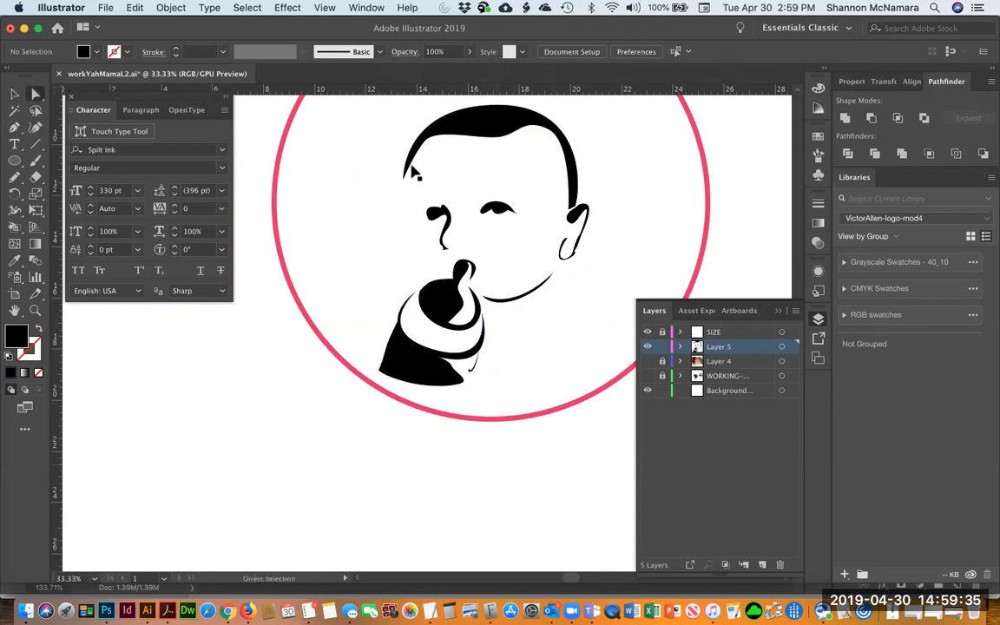
{"action": "left_click", "coordinate": [411, 176]}
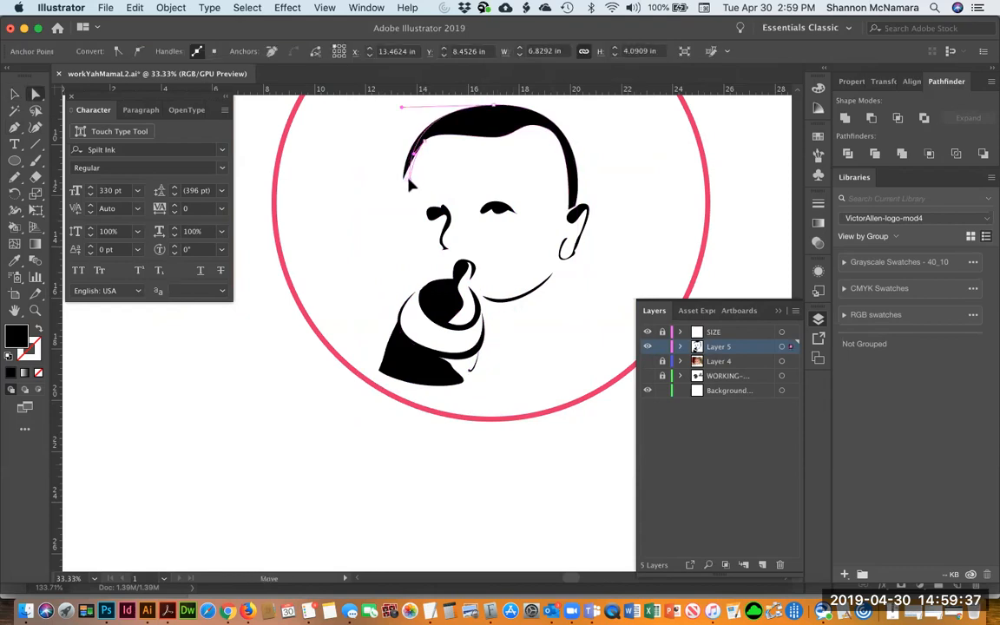
{"action": "left_click", "coordinate": [366, 208]}
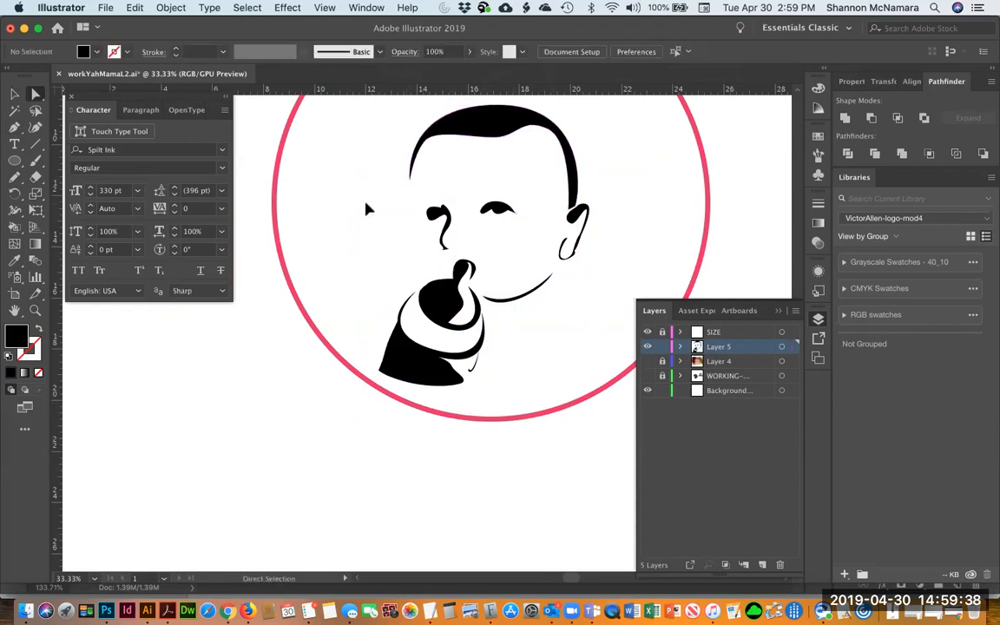
{"action": "scroll", "coordinate": [483, 156], "scroll_direction": "up", "scroll_amount": 3}
{"action": "left_click", "coordinate": [478, 166]}
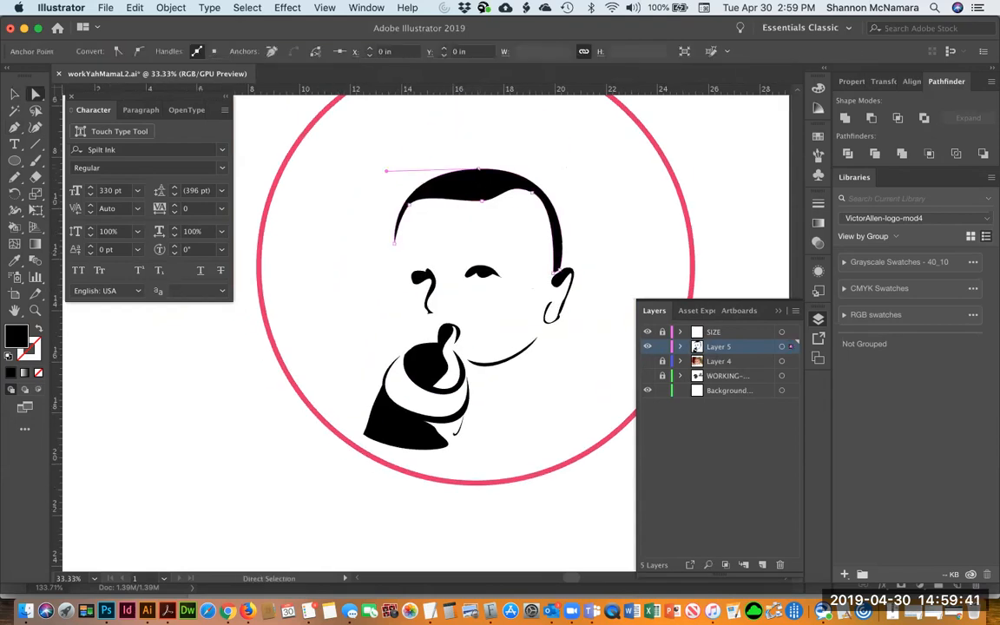
{"action": "left_click", "coordinate": [478, 151]}
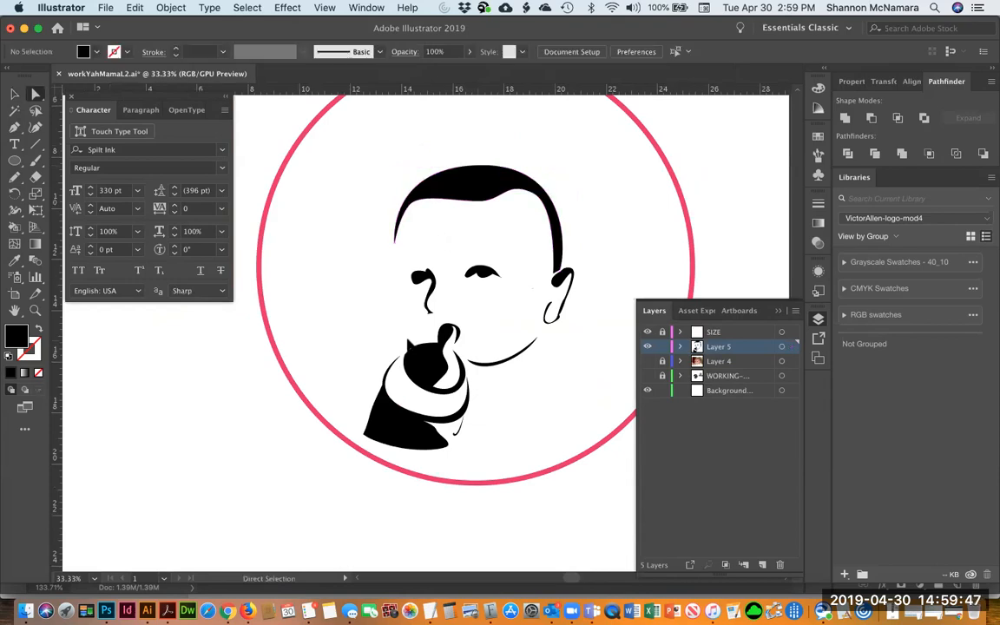
Show the baby photo, draw a trial cheek curve with the Pen tool, then delete it
{"action": "key", "text": "p"}
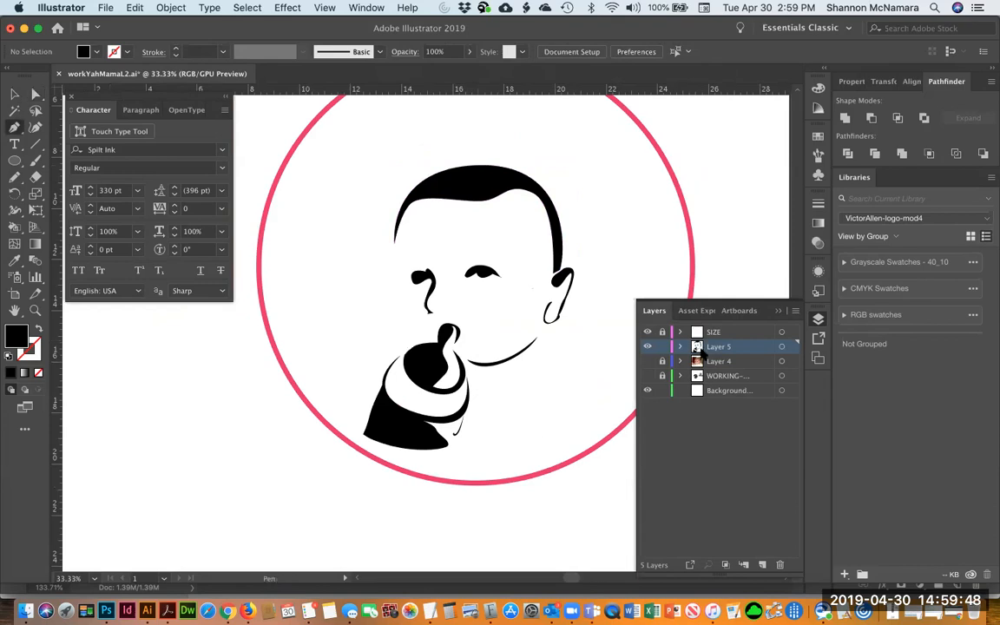
{"action": "left_click", "coordinate": [647, 361]}
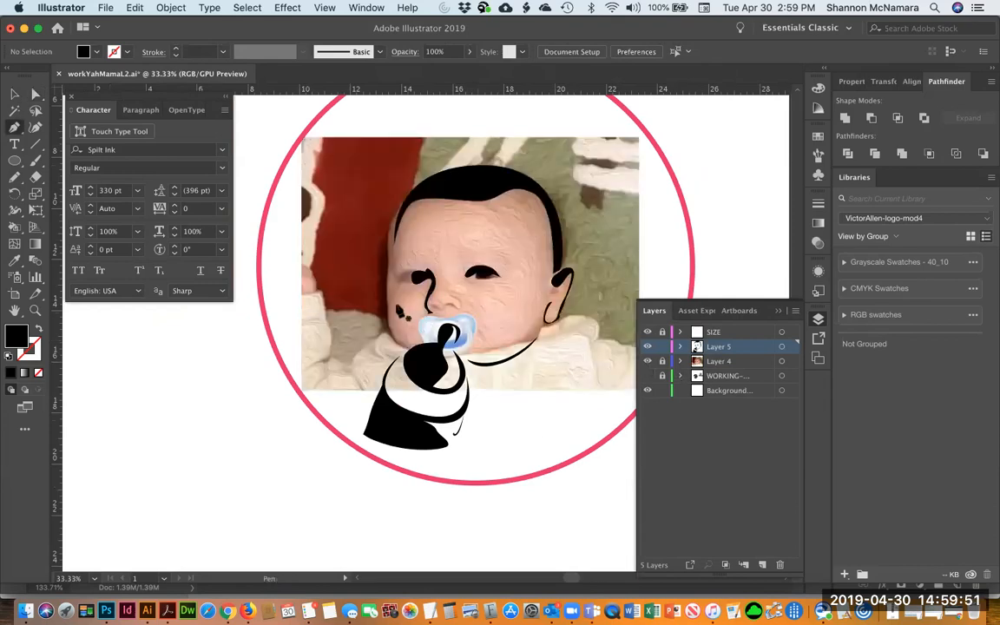
{"action": "left_click", "coordinate": [403, 287]}
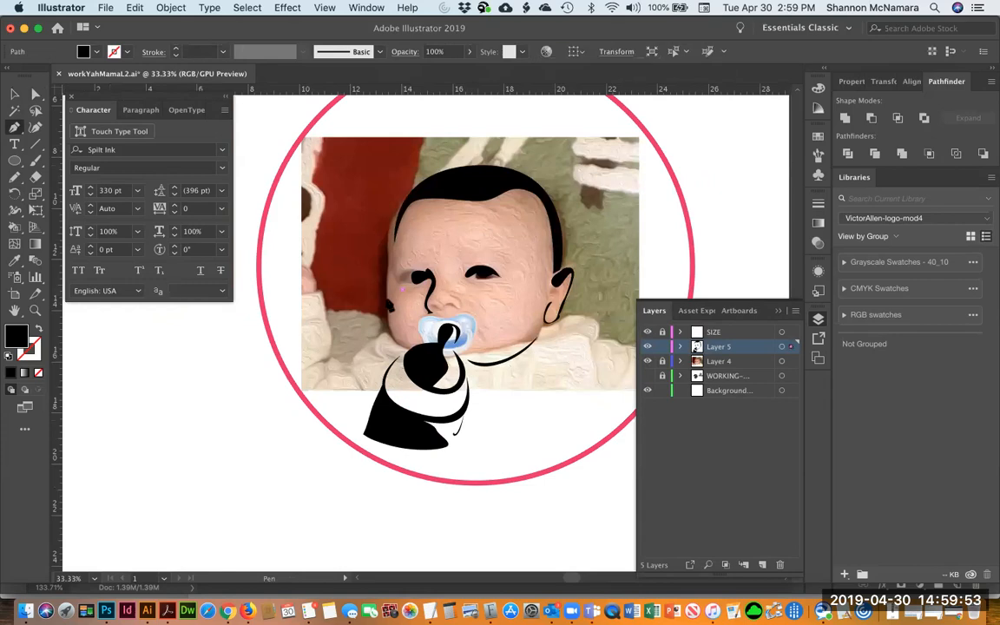
{"action": "left_click", "coordinate": [387, 301]}
{"action": "left_click", "coordinate": [397, 345]}
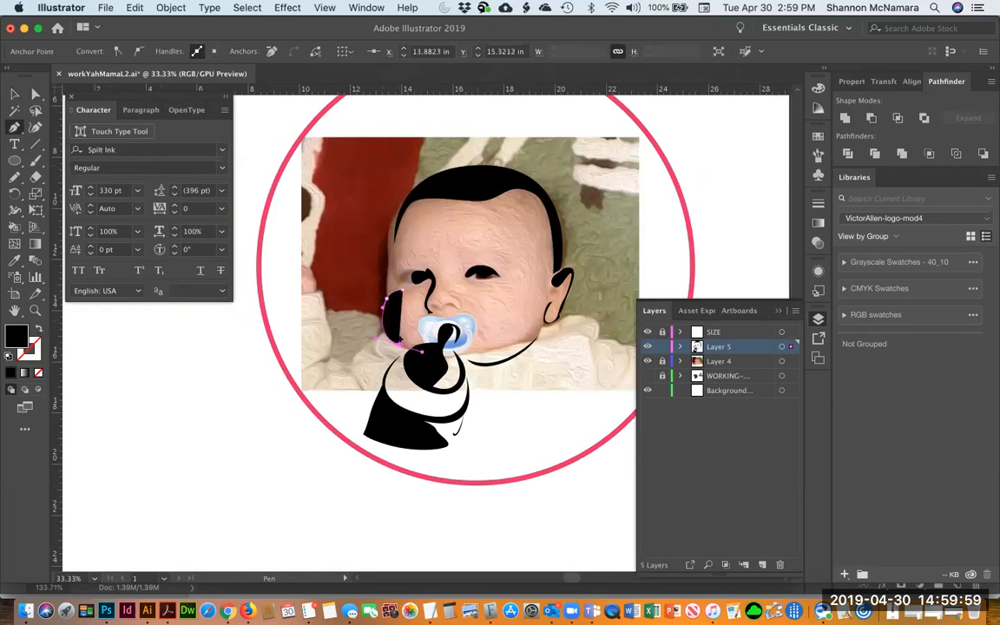
{"action": "left_click", "coordinate": [37, 328]}
{"action": "left_click_drag", "start_coordinate": [415, 288], "coordinate": [446, 264]}
{"action": "key", "text": "z"}
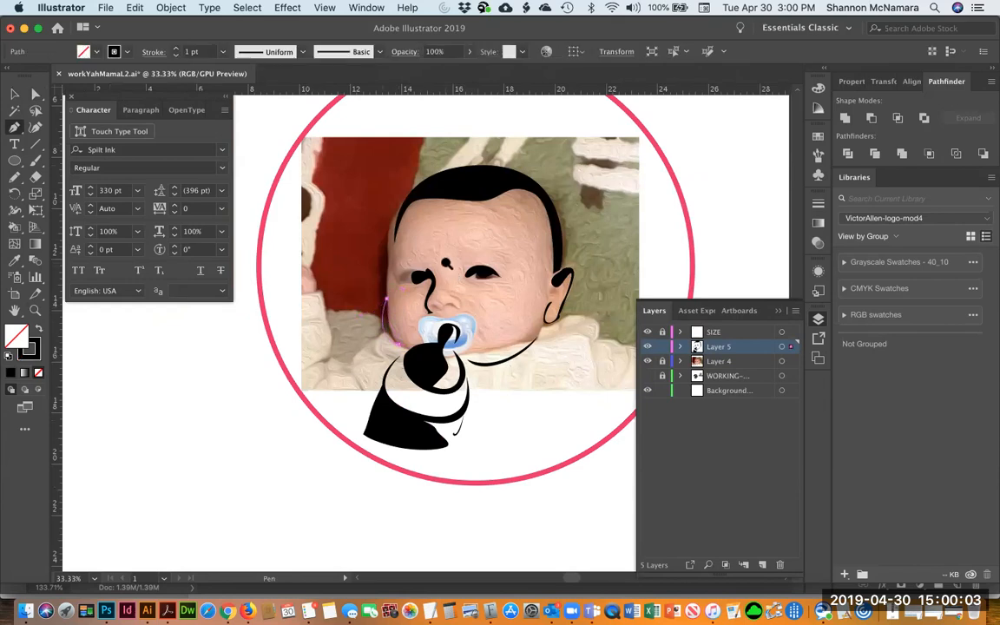
{"action": "left_click_drag", "start_coordinate": [366, 251], "coordinate": [449, 385]}
{"action": "key", "text": "Delete"}
Draw a filled crescent outline along the baby's left cheek with the Pen tool
{"action": "key", "text": "p"}
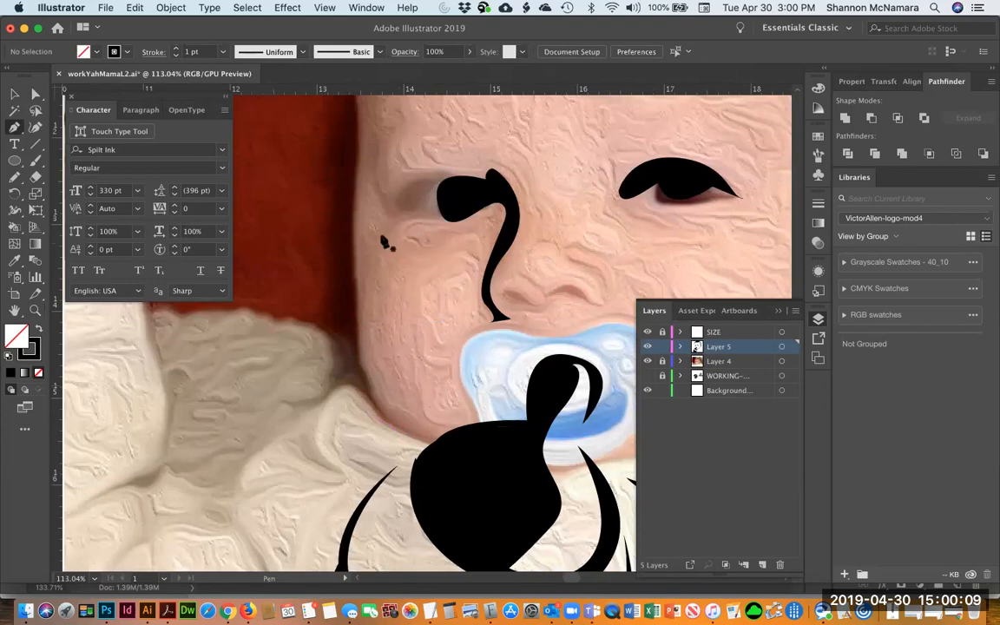
{"action": "left_click_drag", "start_coordinate": [392, 425], "coordinate": [498, 545]}
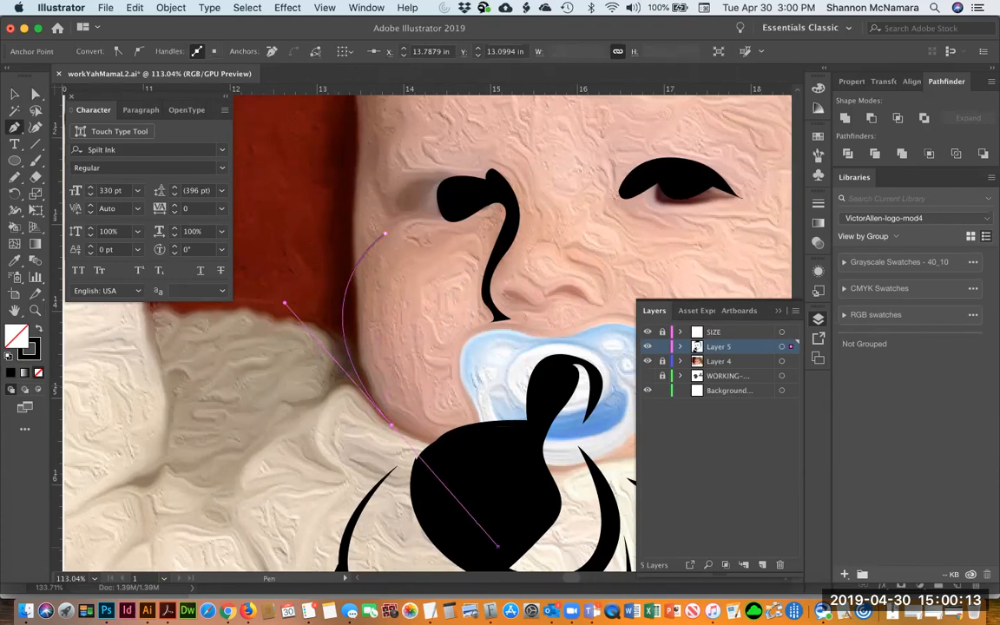
{"action": "left_click", "coordinate": [391, 425]}
{"action": "left_click", "coordinate": [346, 320]}
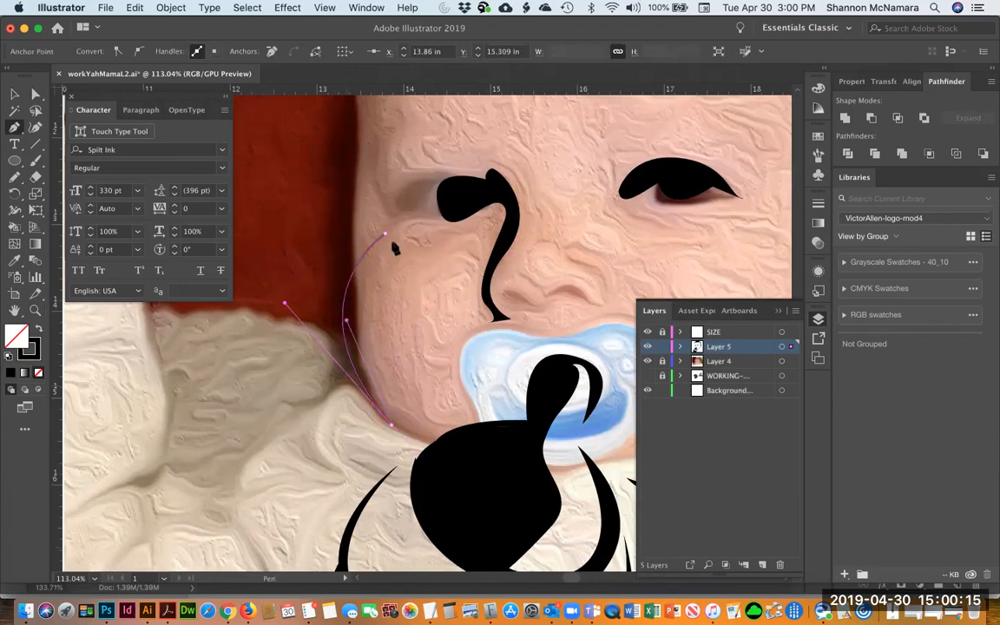
{"action": "left_click_drag", "start_coordinate": [384, 233], "coordinate": [443, 149]}
{"action": "left_click_drag", "start_coordinate": [346, 321], "coordinate": [331, 307]}
{"action": "left_click", "coordinate": [38, 328]}
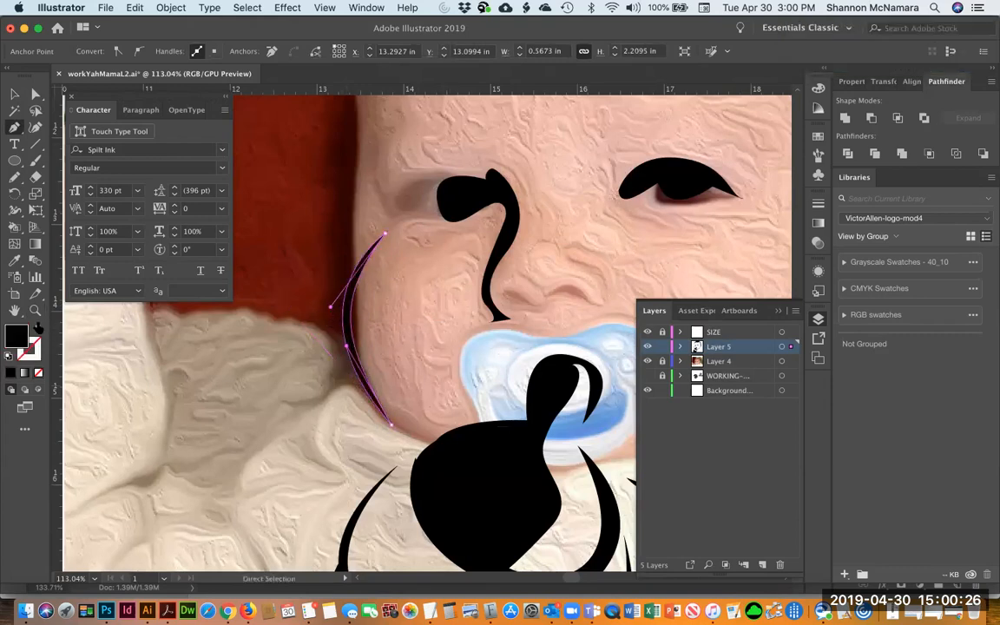
{"action": "key", "text": "v"}
{"action": "left_click", "coordinate": [114, 400]}
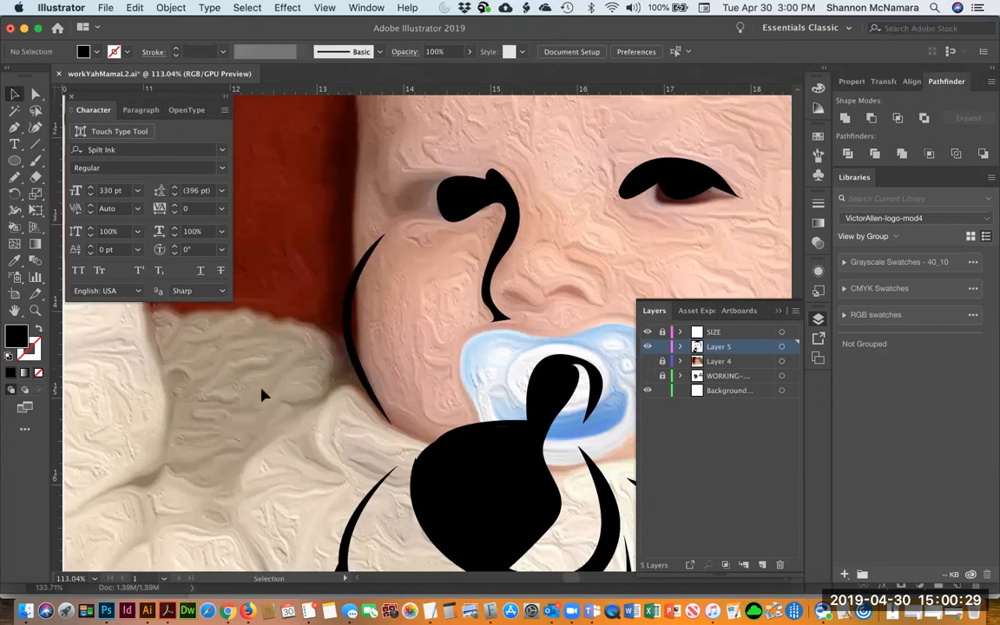
Stretch the thin strip below the bib downward with Free Transform
{"action": "key", "text": "super+minus"}
{"action": "key", "text": "super+minus"}
{"action": "key", "text": "super+minus"}
{"action": "key", "text": "super+minus"}
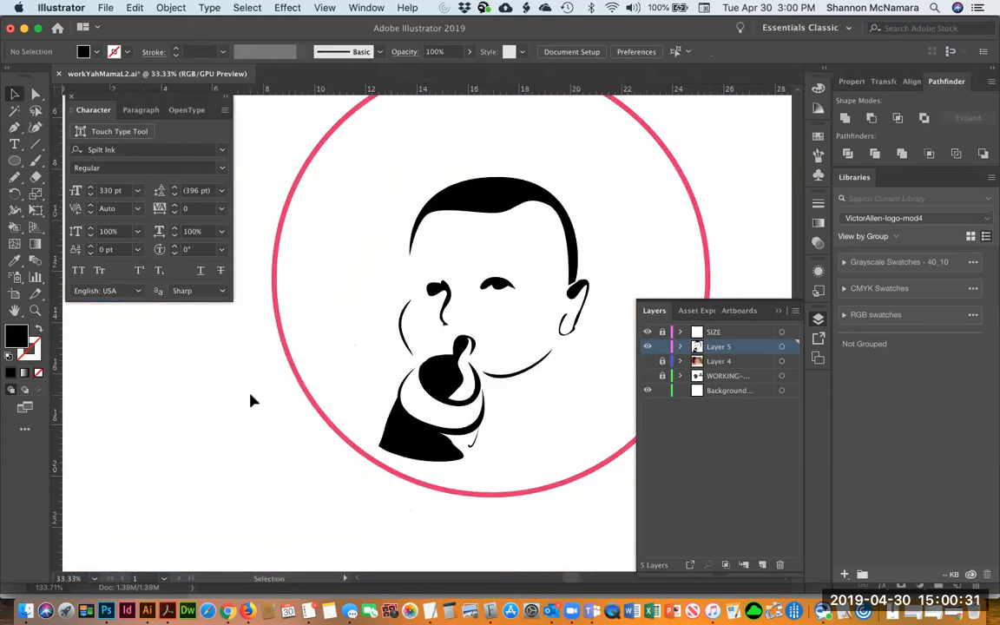
{"action": "left_click_drag", "start_coordinate": [579, 440], "coordinate": [487, 478]}
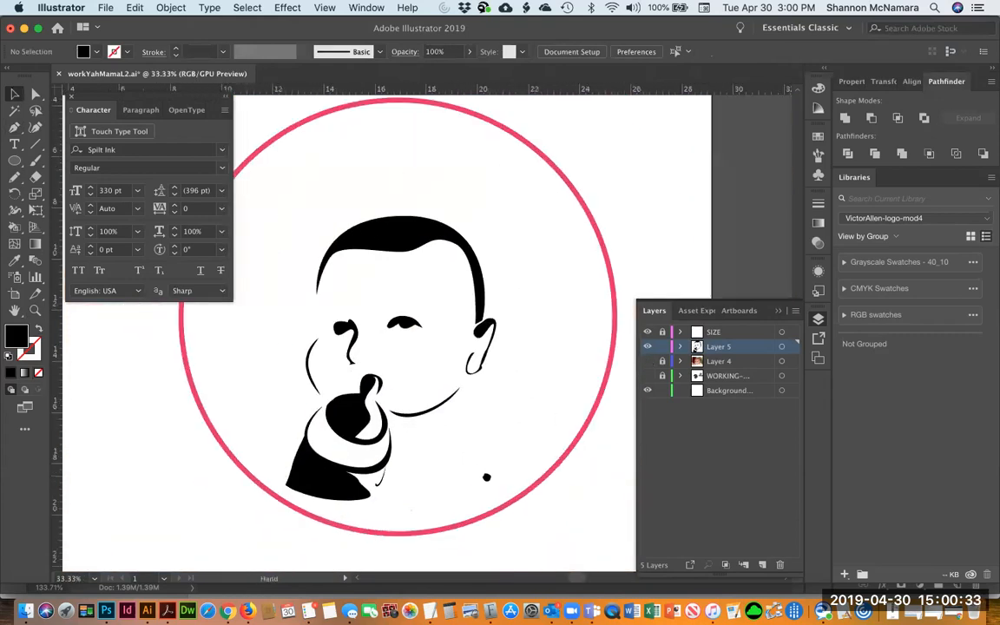
{"action": "key", "text": "a"}
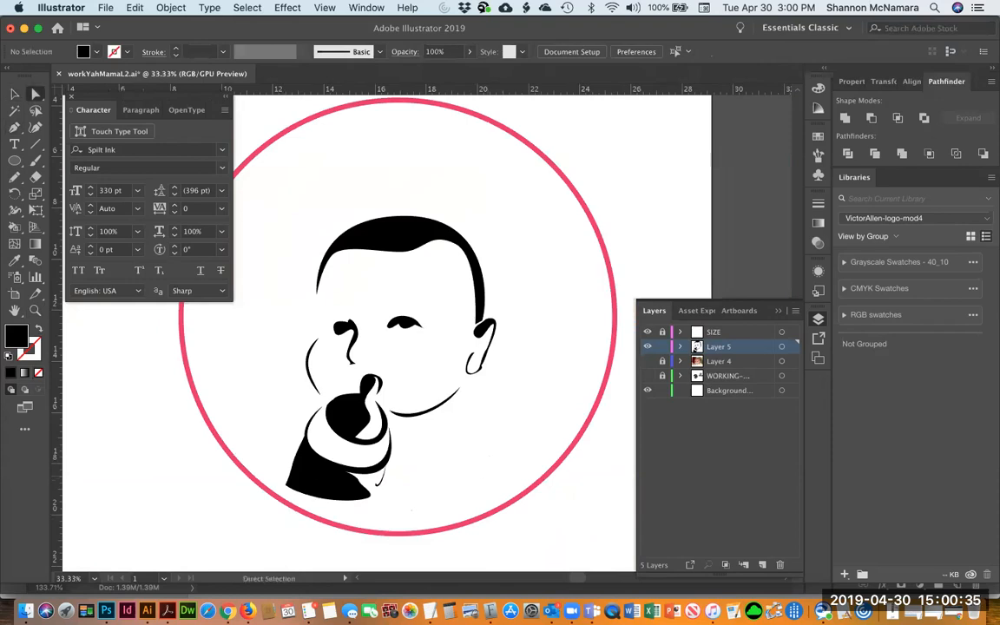
{"action": "left_click", "coordinate": [343, 487]}
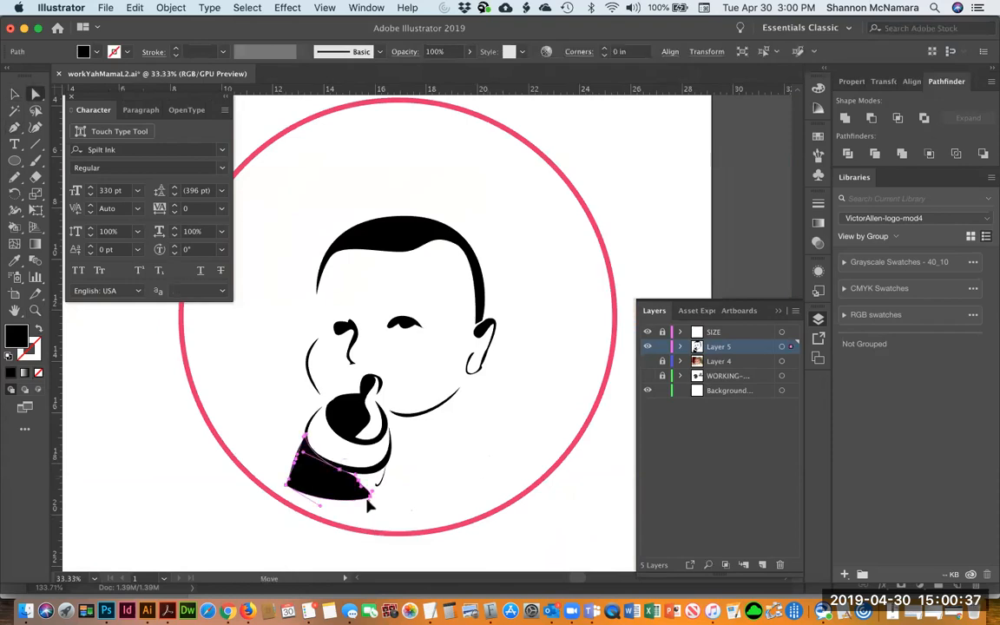
{"action": "left_click", "coordinate": [376, 488]}
{"action": "left_click", "coordinate": [378, 489]}
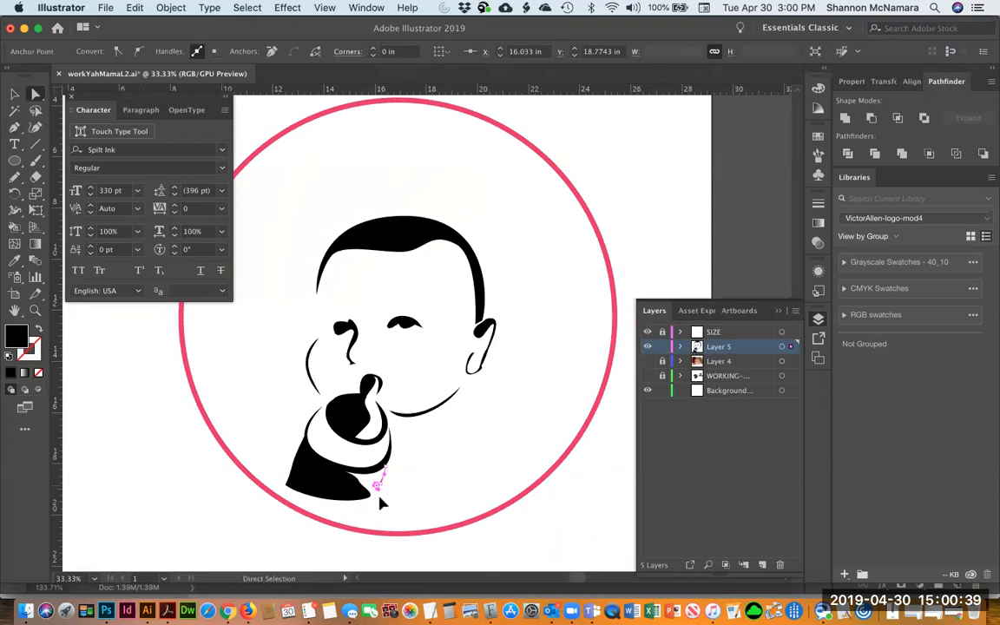
{"action": "key", "text": "e"}
{"action": "left_click_drag", "start_coordinate": [379, 486], "coordinate": [366, 526]}
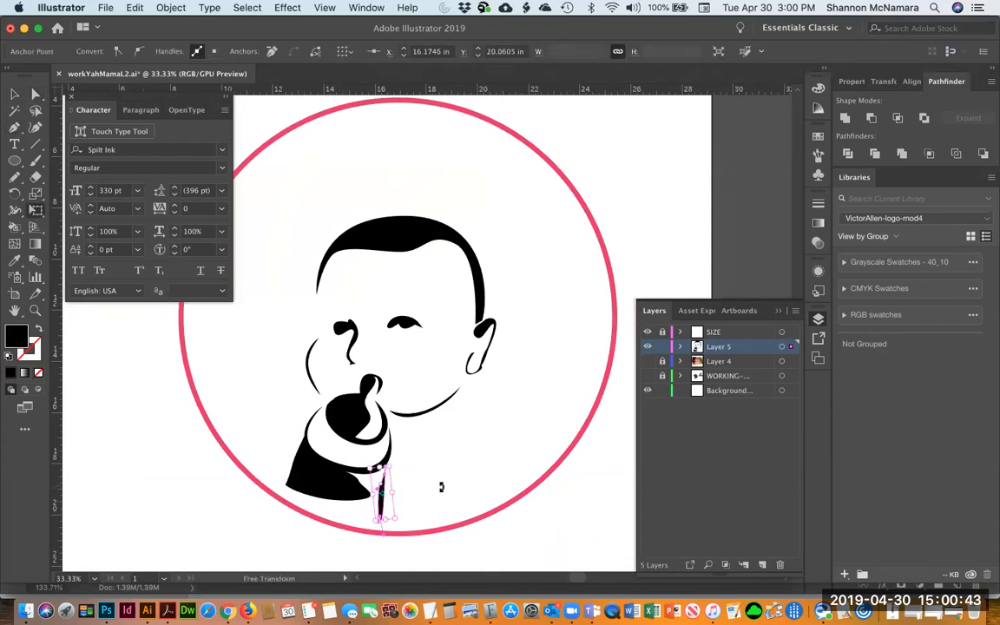
{"action": "key", "text": "v"}
{"action": "left_click", "coordinate": [445, 487]}
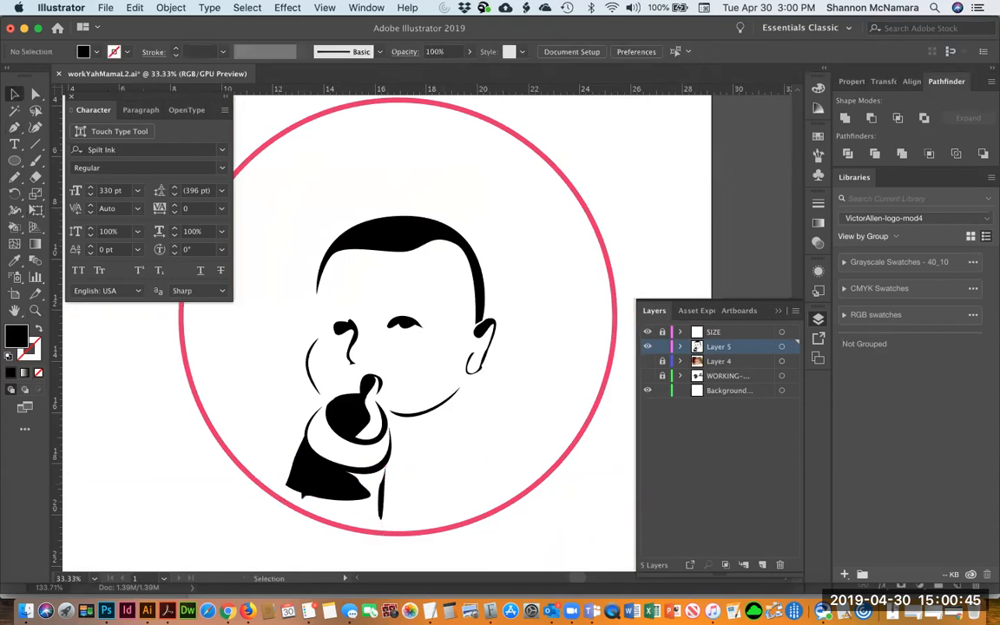
Reshape the bib's lower curve by pulling its bottom anchor handles downward with Direct Selection
{"action": "left_click", "coordinate": [311, 501]}
{"action": "left_click", "coordinate": [252, 484]}
{"action": "key", "text": "z"}
{"action": "left_click_drag", "start_coordinate": [252, 398], "coordinate": [480, 552]}
{"action": "left_click_drag", "start_coordinate": [391, 520], "coordinate": [385, 498]}
{"action": "key", "text": "a"}
{"action": "left_click", "coordinate": [257, 424]}
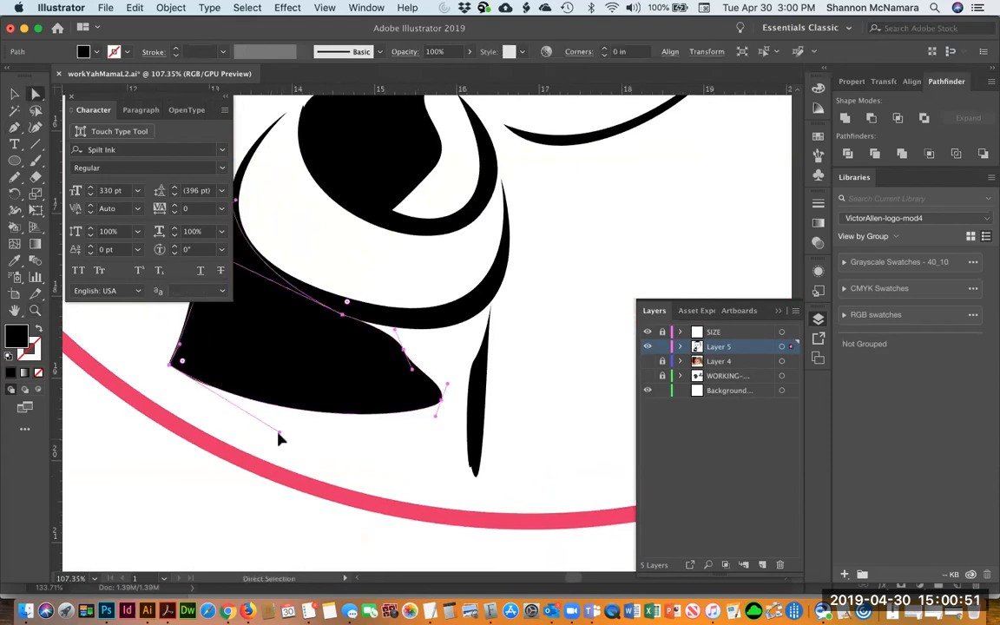
{"action": "left_click", "coordinate": [316, 440]}
{"action": "left_click", "coordinate": [293, 415]}
{"action": "left_click_drag", "start_coordinate": [294, 415], "coordinate": [239, 528]}
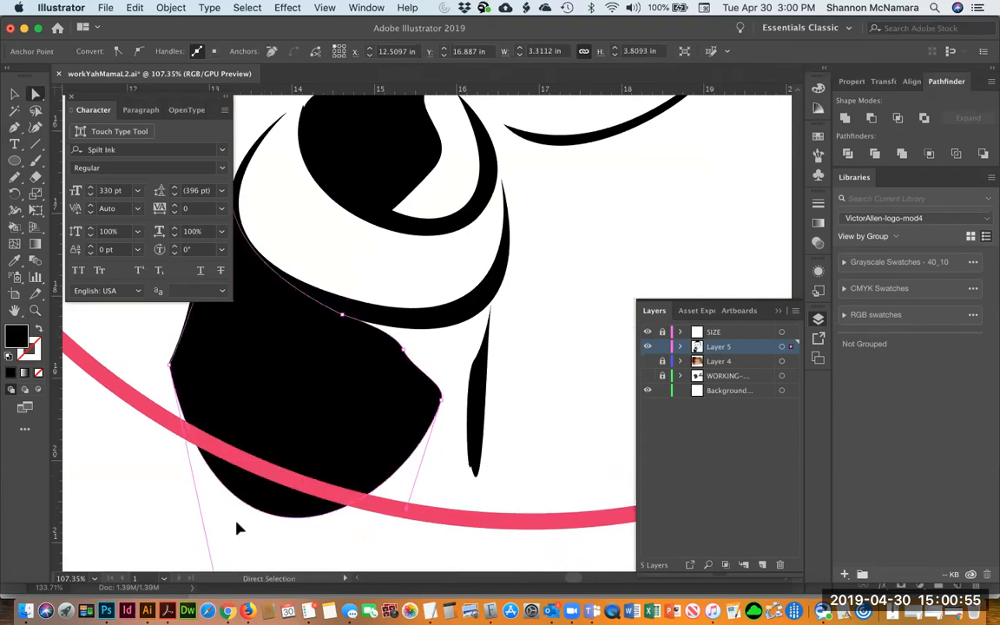
{"action": "scroll", "coordinate": [239, 528], "scroll_direction": "down", "scroll_amount": 4}
{"action": "scroll", "coordinate": [239, 528], "scroll_direction": "left", "scroll_amount": 5}
{"action": "left_click_drag", "start_coordinate": [345, 530], "coordinate": [215, 494]}
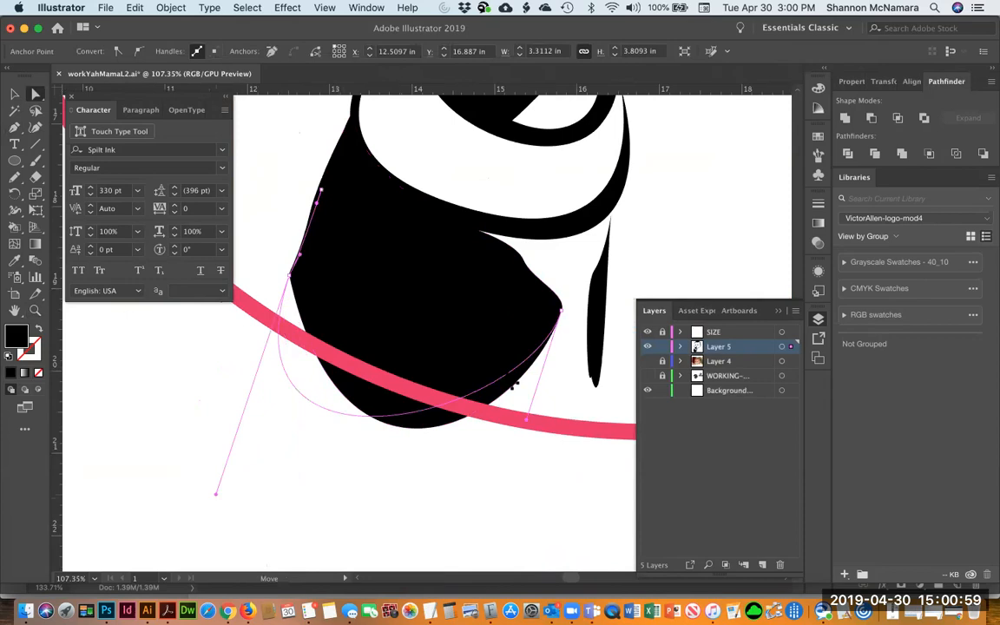
{"action": "scroll", "coordinate": [473, 430], "scroll_direction": "up", "scroll_amount": 4}
{"action": "scroll", "coordinate": [473, 431], "scroll_direction": "right", "scroll_amount": 2}
{"action": "left_click", "coordinate": [525, 363]}
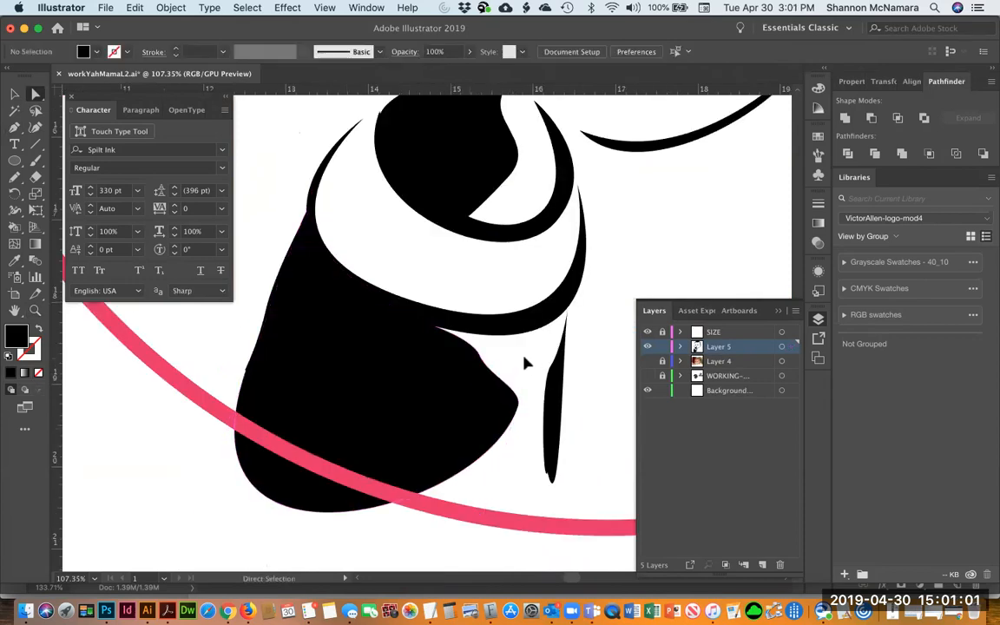
Extend the thin vertical strip's bottom anchor further down
{"action": "scroll", "coordinate": [524, 363], "scroll_direction": "up", "scroll_amount": 3}
{"action": "scroll", "coordinate": [476, 351], "scroll_direction": "down", "scroll_amount": 3}
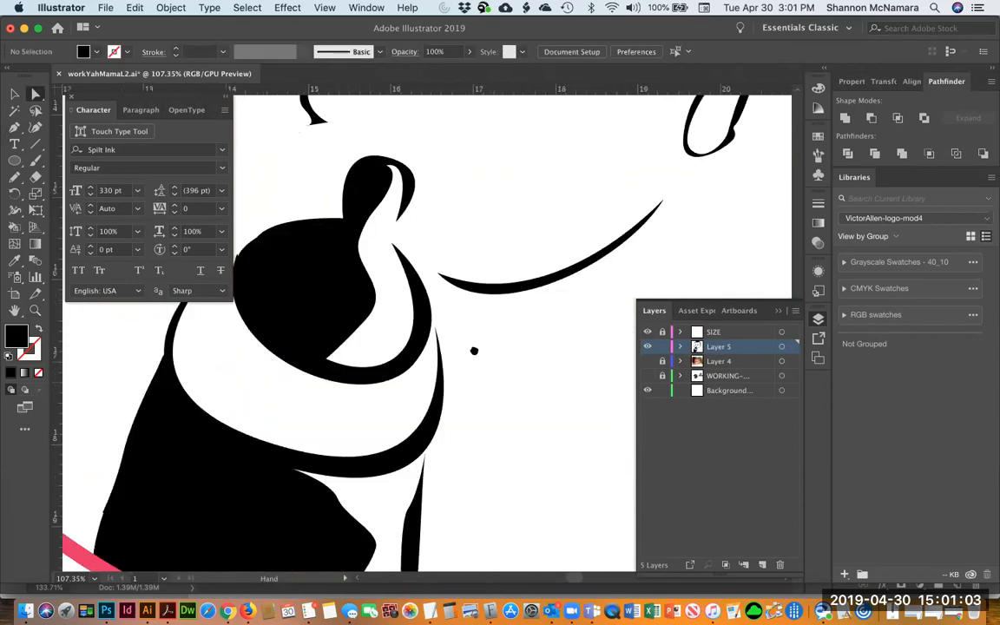
{"action": "left_click", "coordinate": [559, 417]}
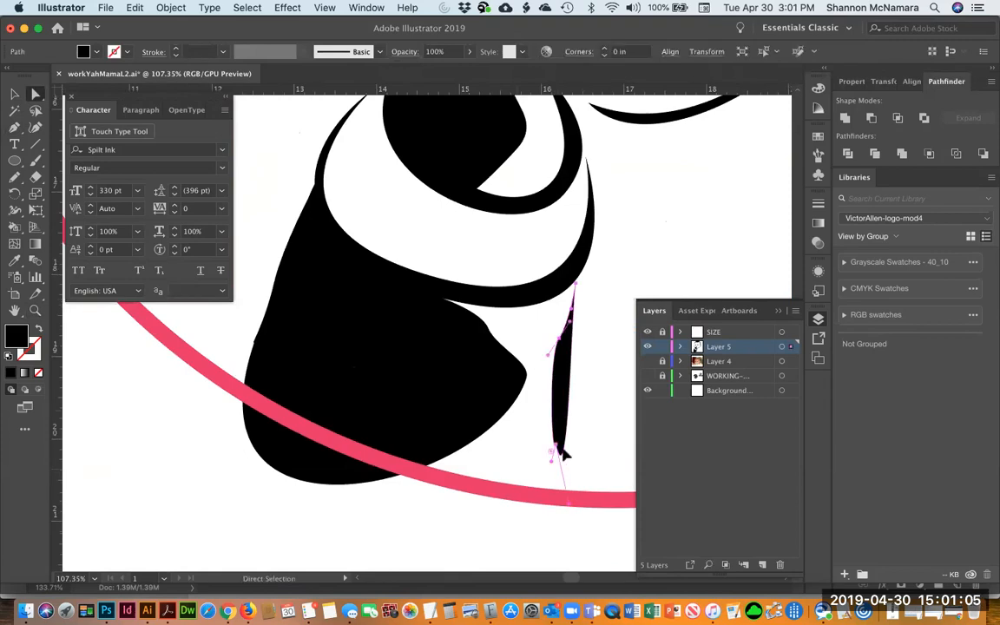
{"action": "left_click", "coordinate": [577, 463]}
{"action": "left_click_drag", "start_coordinate": [560, 455], "coordinate": [560, 491]}
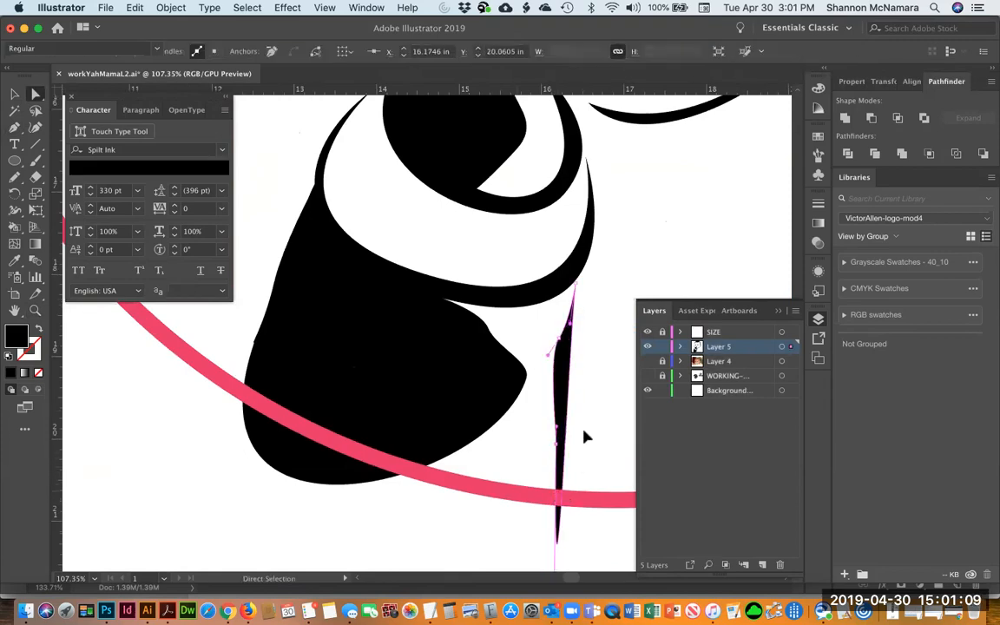
{"action": "left_click", "coordinate": [593, 407]}
{"action": "scroll", "coordinate": [532, 408], "scroll_direction": "up", "scroll_amount": 4}
{"action": "scroll", "coordinate": [531, 409], "scroll_direction": "right", "scroll_amount": 5}
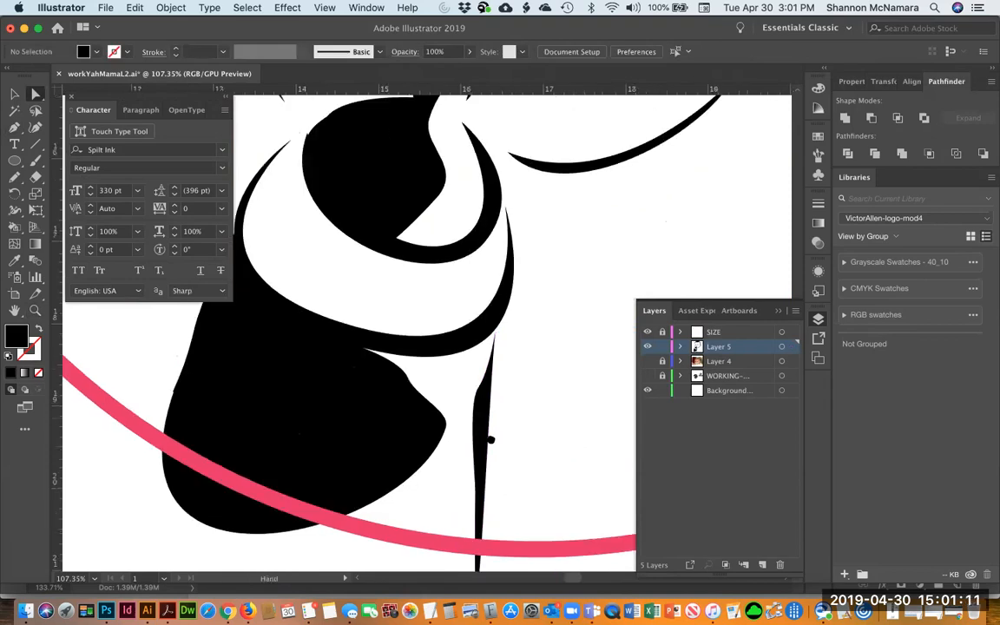
Delete the filled black bib shape below the bottle
{"action": "key", "text": "v"}
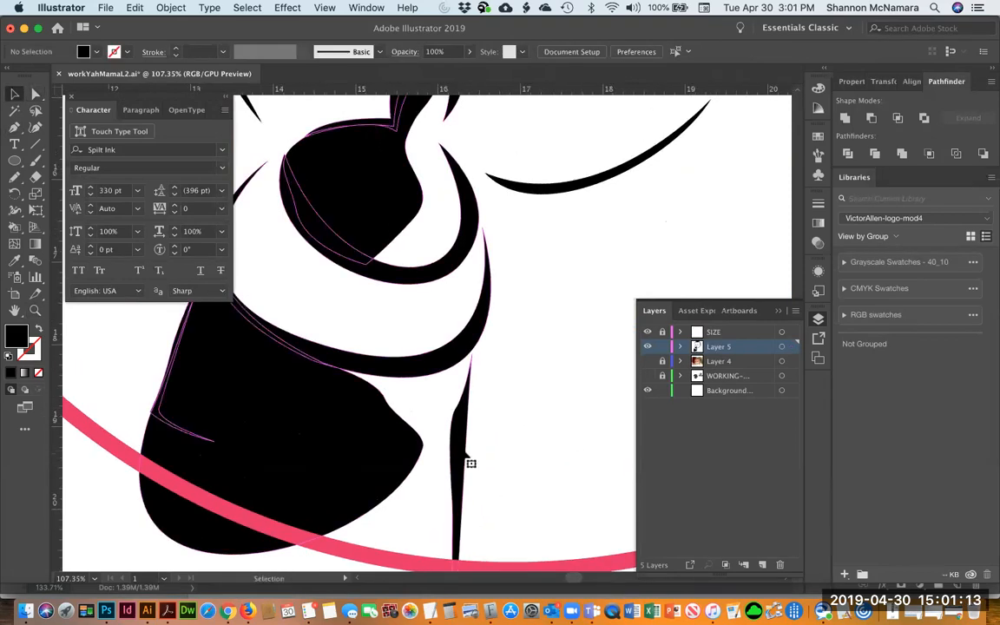
{"action": "key", "text": "a"}
{"action": "left_click_drag", "start_coordinate": [464, 423], "coordinate": [473, 426]}
{"action": "key", "text": "space"}
{"action": "left_click_drag", "start_coordinate": [532, 486], "coordinate": [658, 496]}
{"action": "left_click", "coordinate": [312, 409]}
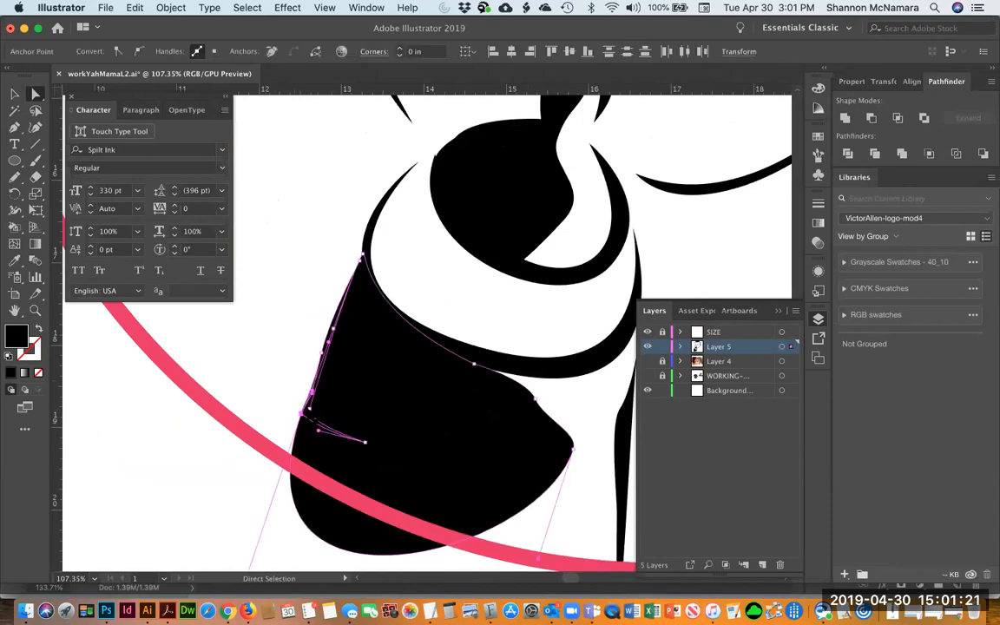
{"action": "left_click_drag", "start_coordinate": [271, 401], "coordinate": [443, 228]}
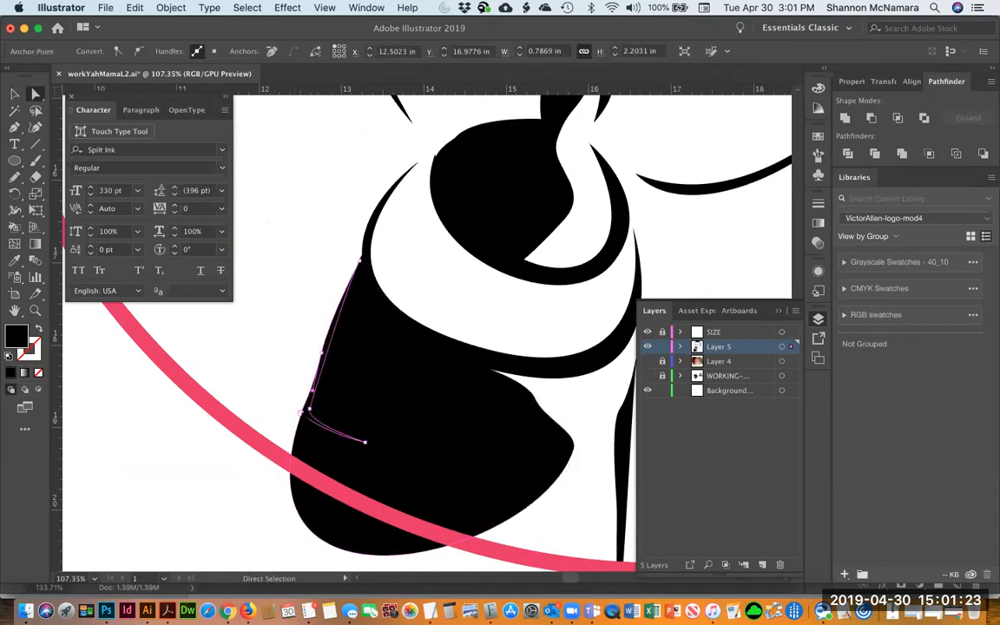
{"action": "left_click", "coordinate": [424, 429]}
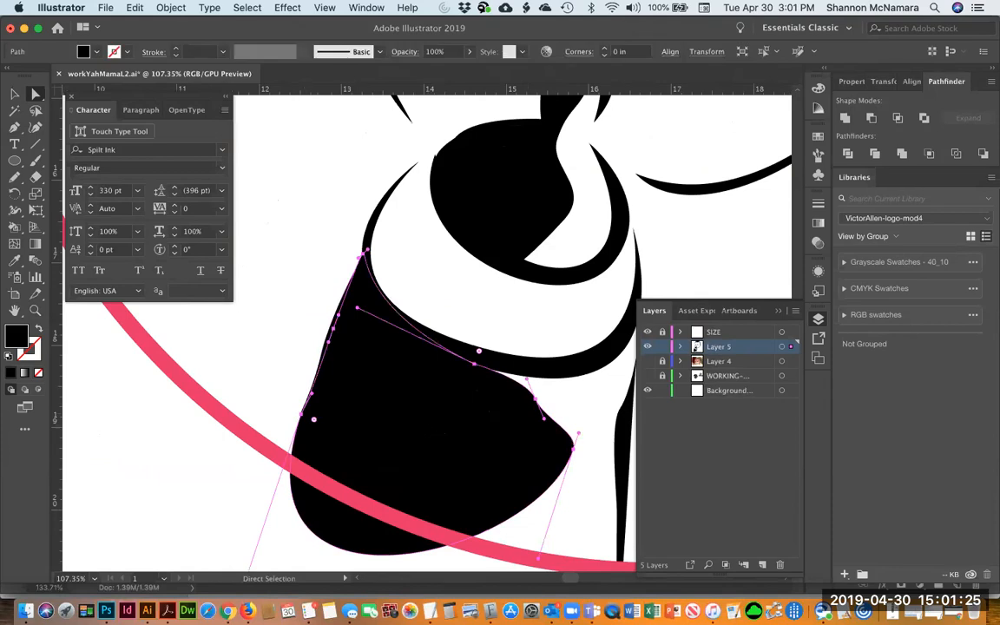
{"action": "key", "text": "Delete"}
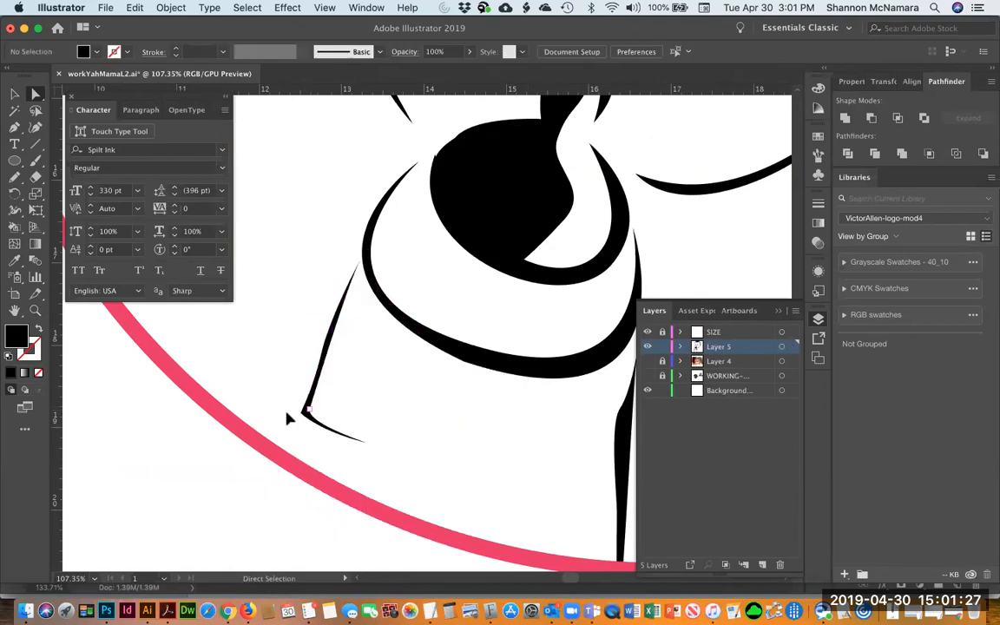
Adjust the anchors of the remaining shoulder line with Direct Selection
{"action": "key", "text": "v"}
{"action": "left_click", "coordinate": [347, 438]}
{"action": "left_click", "coordinate": [261, 379]}
{"action": "key", "text": "a"}
{"action": "left_click", "coordinate": [311, 423]}
{"action": "left_click_drag", "start_coordinate": [395, 474], "coordinate": [282, 386]}
{"action": "left_click", "coordinate": [486, 474]}
{"action": "left_click_drag", "start_coordinate": [486, 473], "coordinate": [403, 513]}
{"action": "key", "text": "super+minus"}
{"action": "key", "text": "super+minus"}
{"action": "key", "text": "super+minus"}
{"action": "key", "text": "super+minus"}
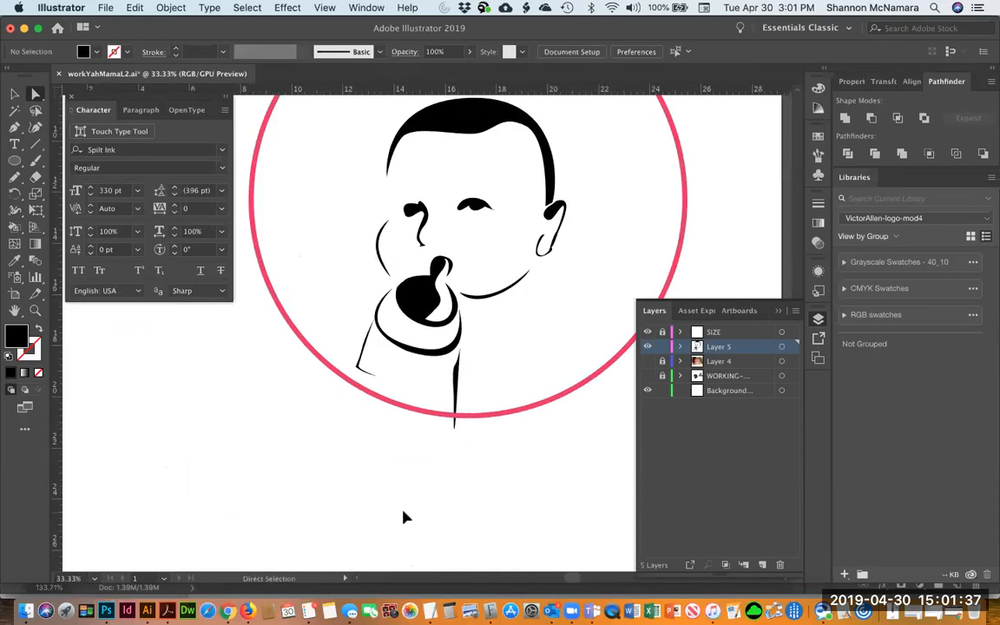
{"action": "left_click_drag", "start_coordinate": [505, 422], "coordinate": [474, 444]}
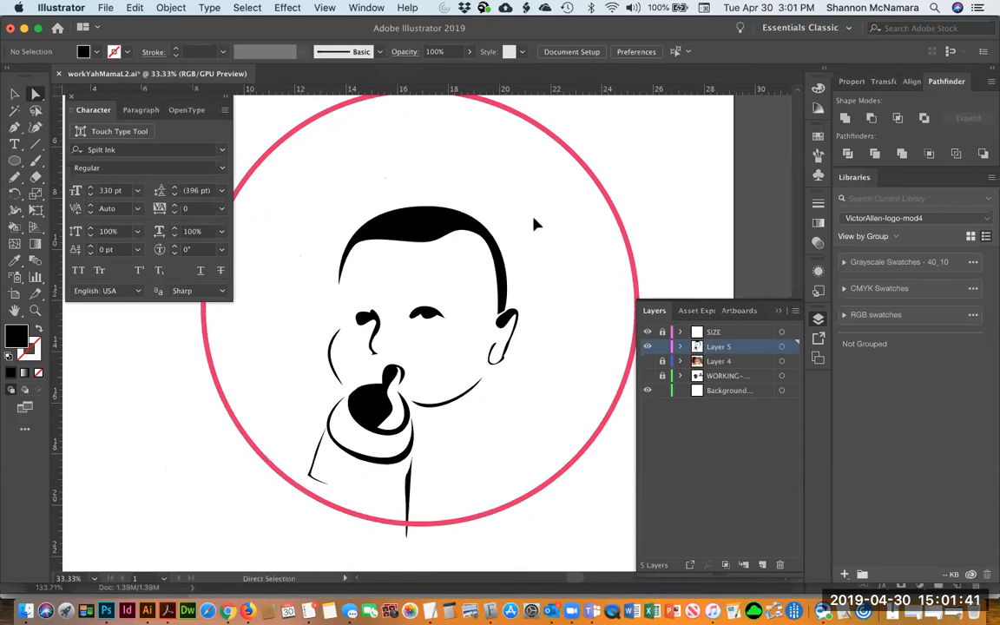
{"action": "left_click_drag", "start_coordinate": [476, 465], "coordinate": [452, 440]}
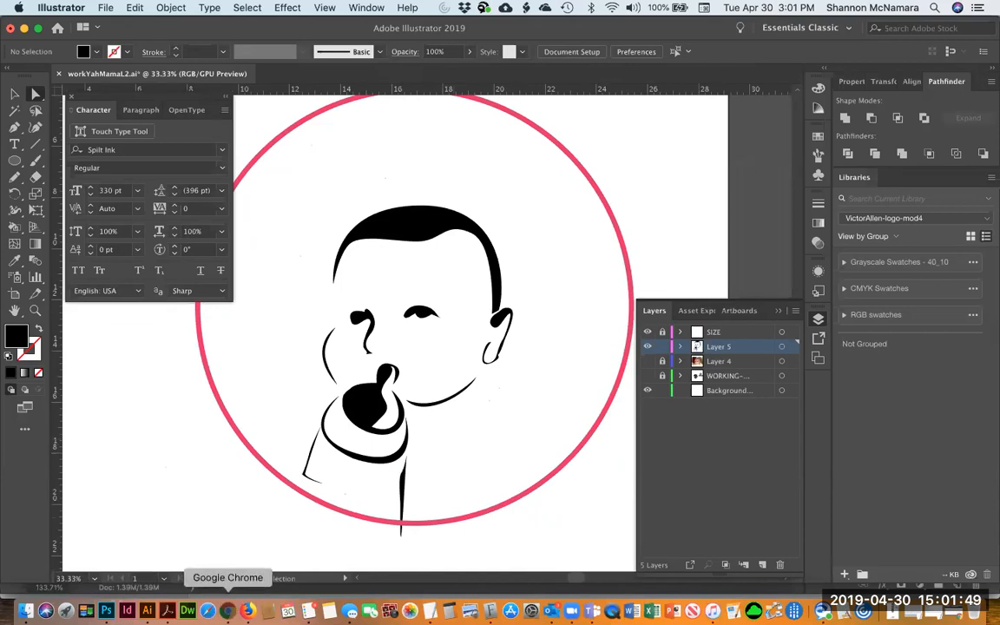
Switch to the browser and open fonts.adobe.com from the address bar
{"action": "left_click", "coordinate": [228, 610]}
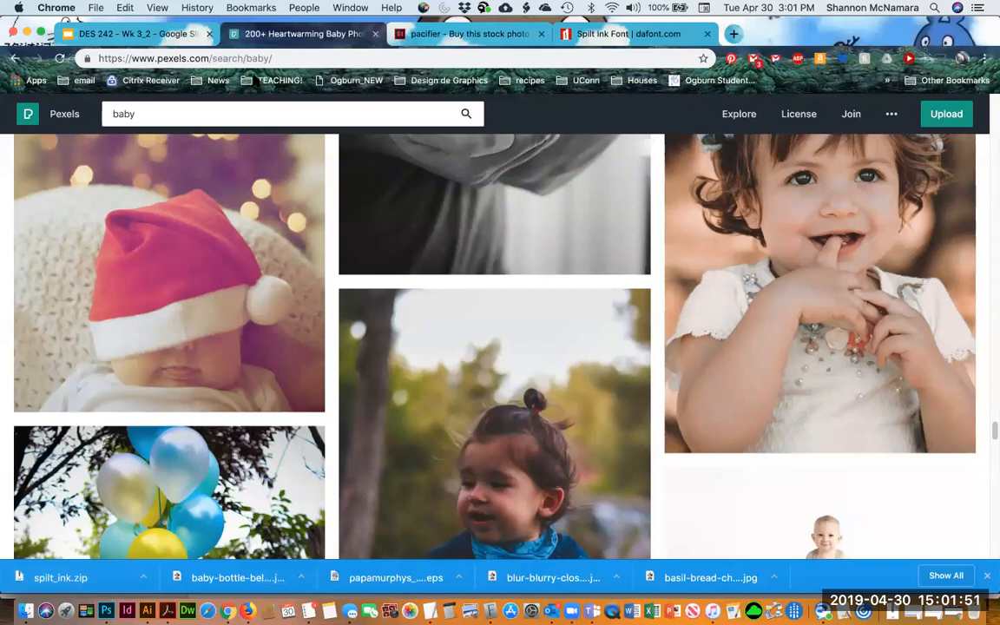
{"action": "left_click", "coordinate": [613, 35]}
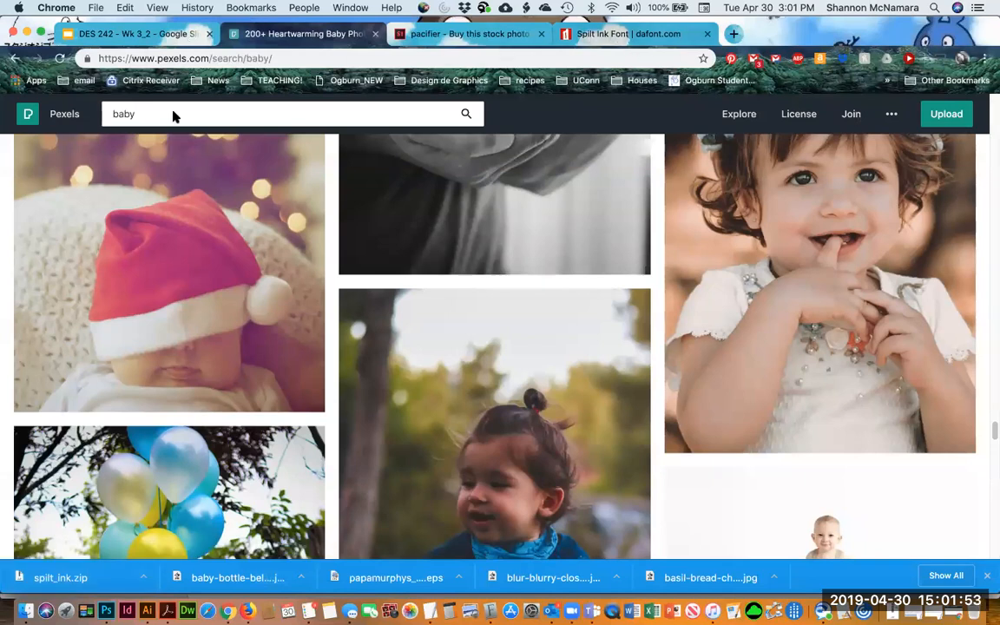
{"action": "left_click", "coordinate": [289, 58]}
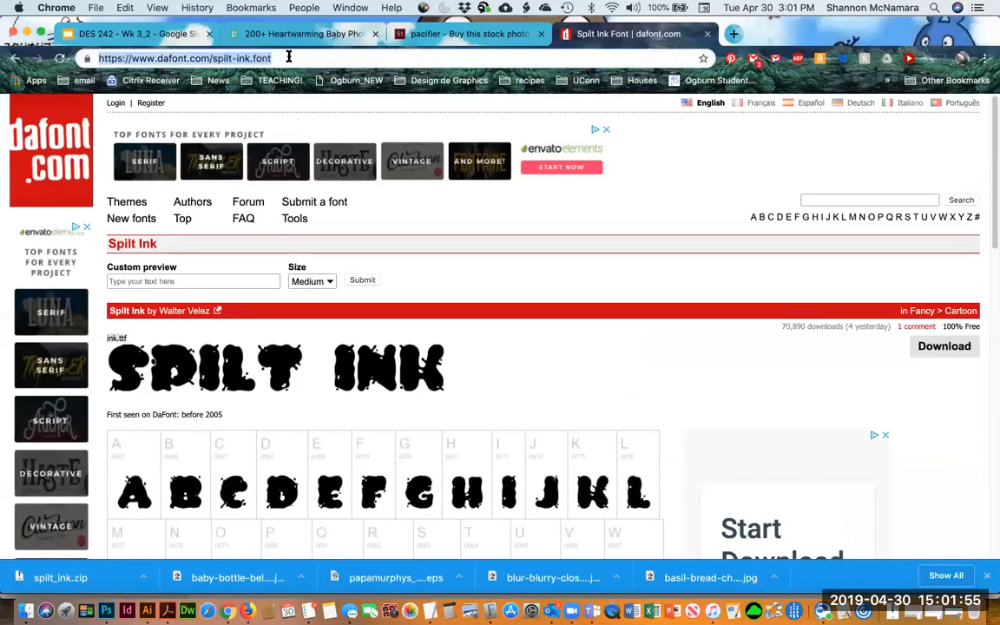
{"action": "type", "text": "fonts.adobe.com"}
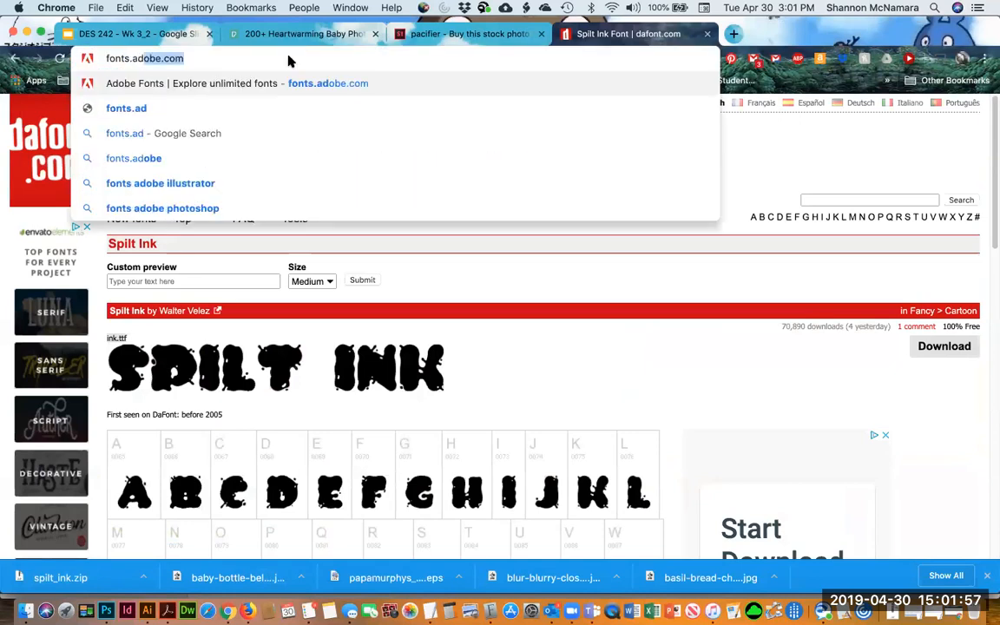
{"action": "key", "text": "Return"}
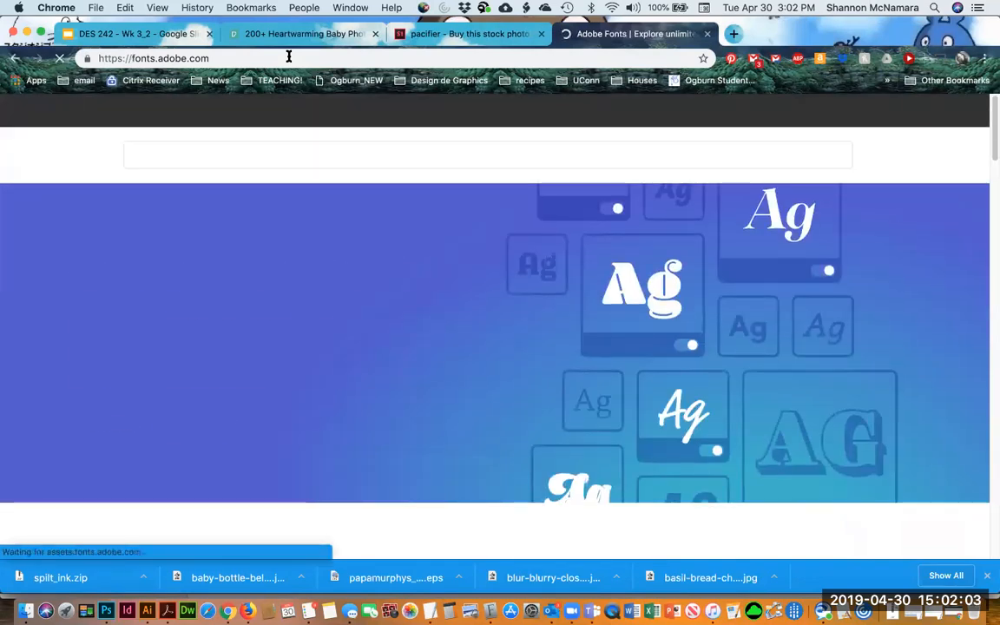
Search Adobe Fonts for "kid", then go to the Browse Fonts listing
{"action": "left_click", "coordinate": [203, 155]}
{"action": "type", "text": "kid"}
{"action": "key", "text": "Return"}
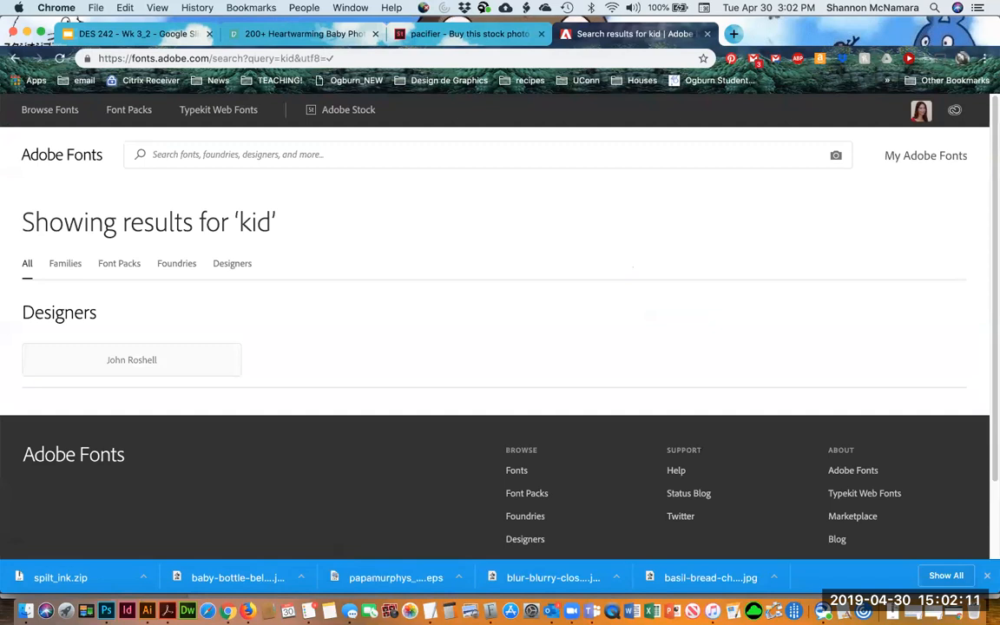
{"action": "left_click", "coordinate": [187, 149]}
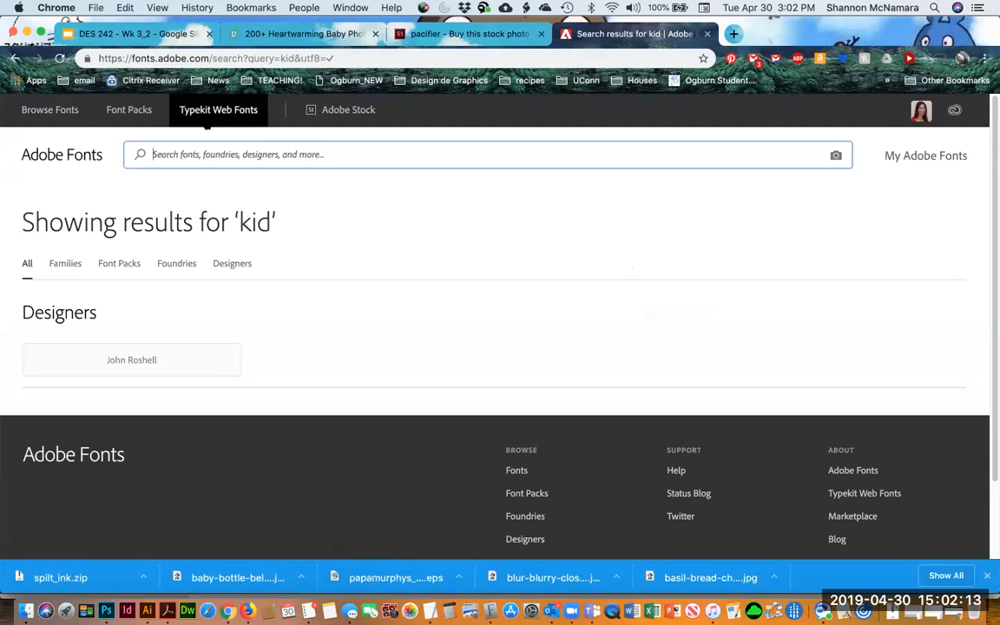
{"action": "left_click", "coordinate": [31, 111]}
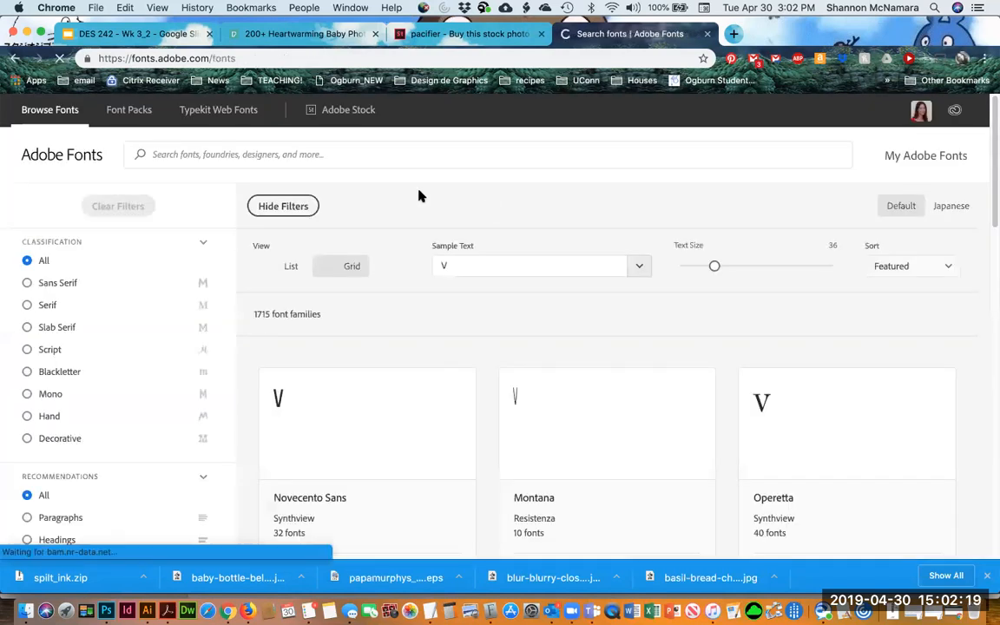
Filter the font list to Decorative classification, Headings recommendation, heaviest weight and highest contrast
{"action": "left_click", "coordinate": [55, 441]}
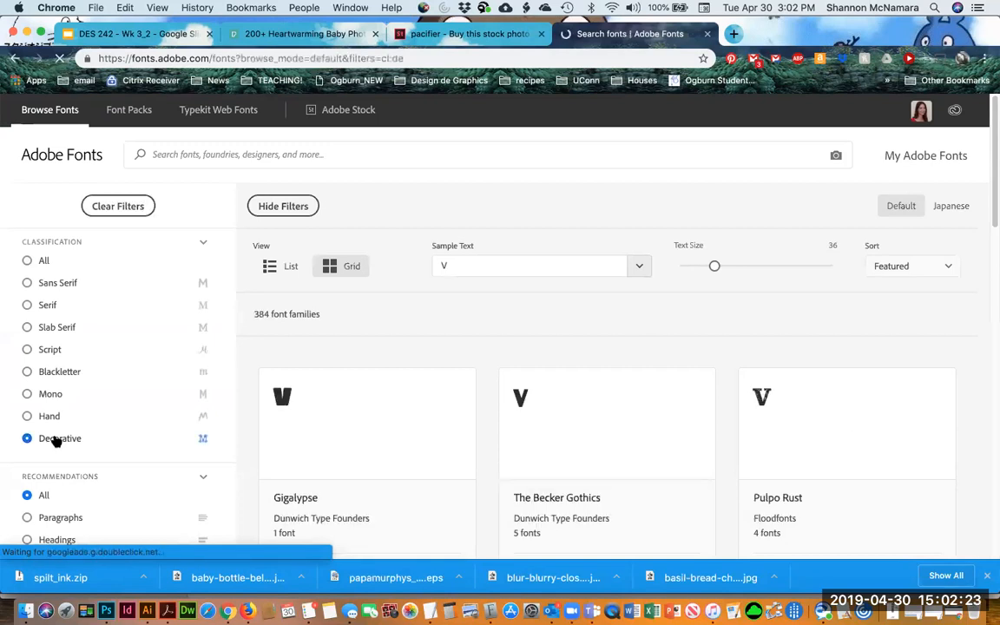
{"action": "scroll", "coordinate": [56, 440], "scroll_direction": "down", "scroll_amount": 2}
{"action": "left_click", "coordinate": [52, 458]}
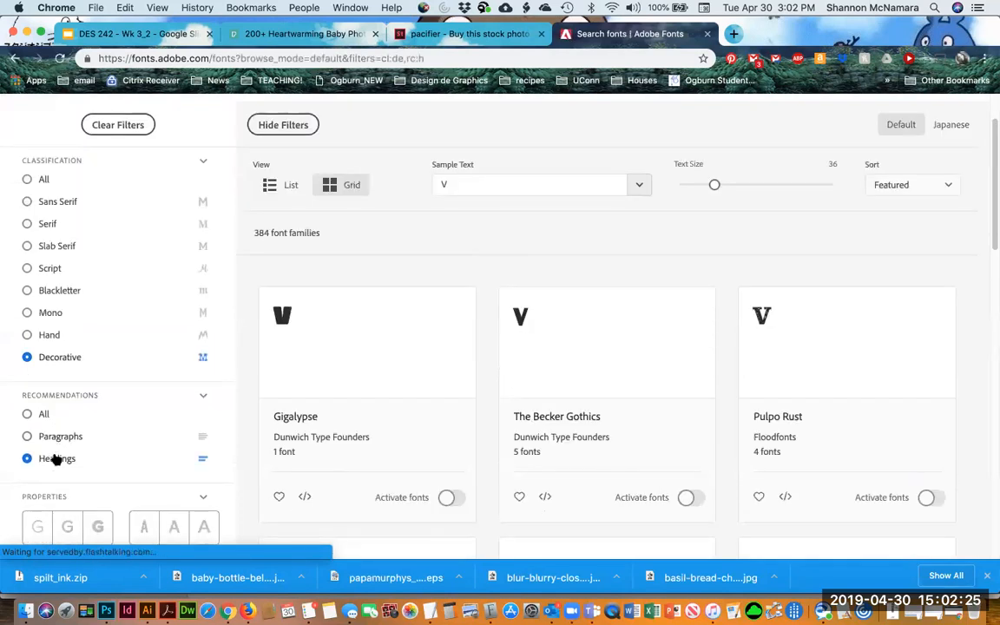
{"action": "scroll", "coordinate": [61, 447], "scroll_direction": "down", "scroll_amount": 3}
{"action": "left_click", "coordinate": [100, 418]}
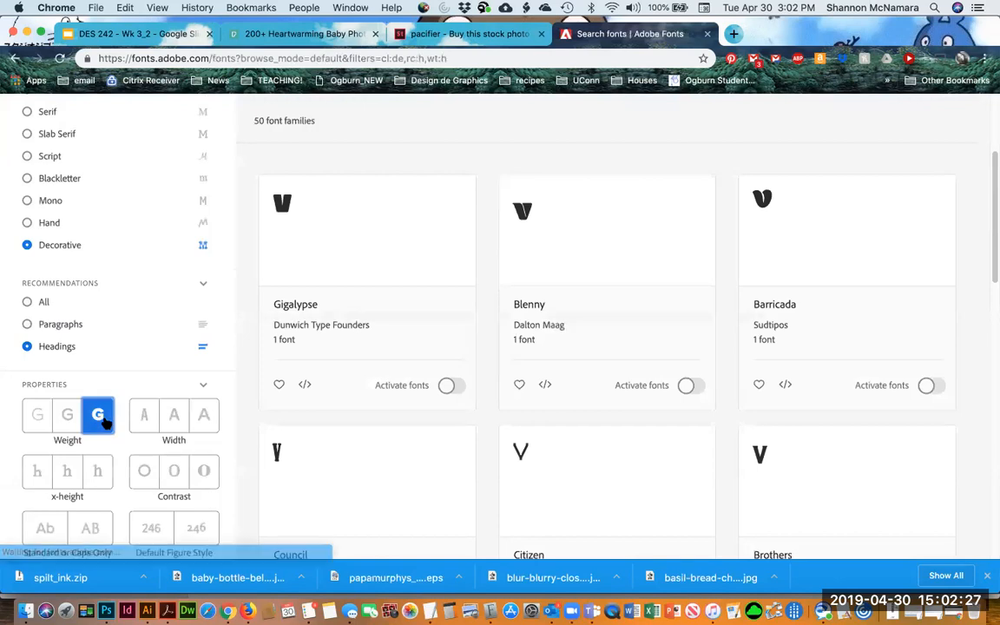
{"action": "left_click", "coordinate": [208, 485]}
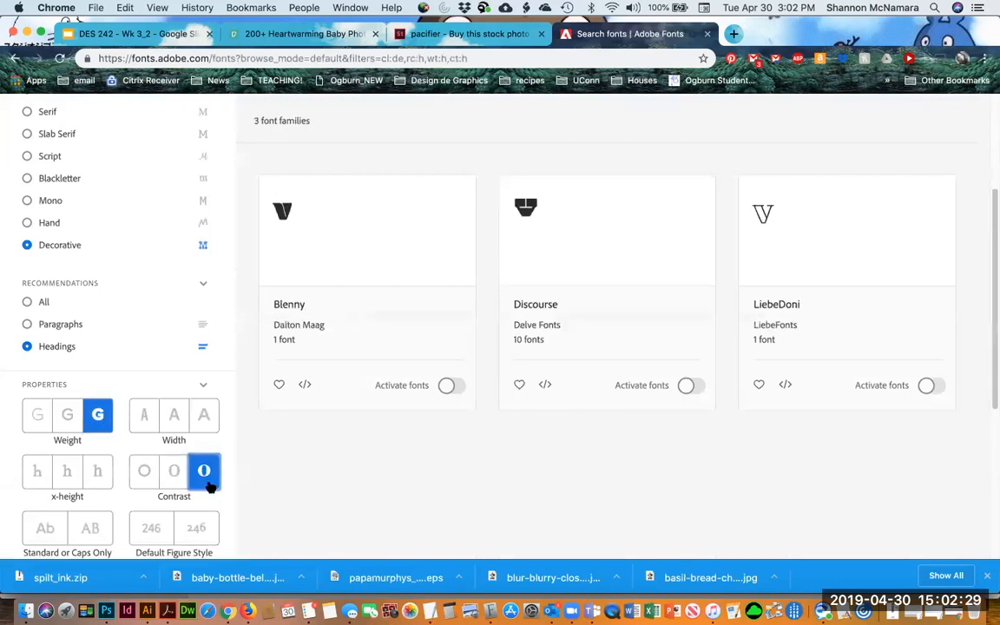
Remove the high contrast filter and open the second page of font results
{"action": "scroll", "coordinate": [500, 497], "scroll_direction": "up", "scroll_amount": 4}
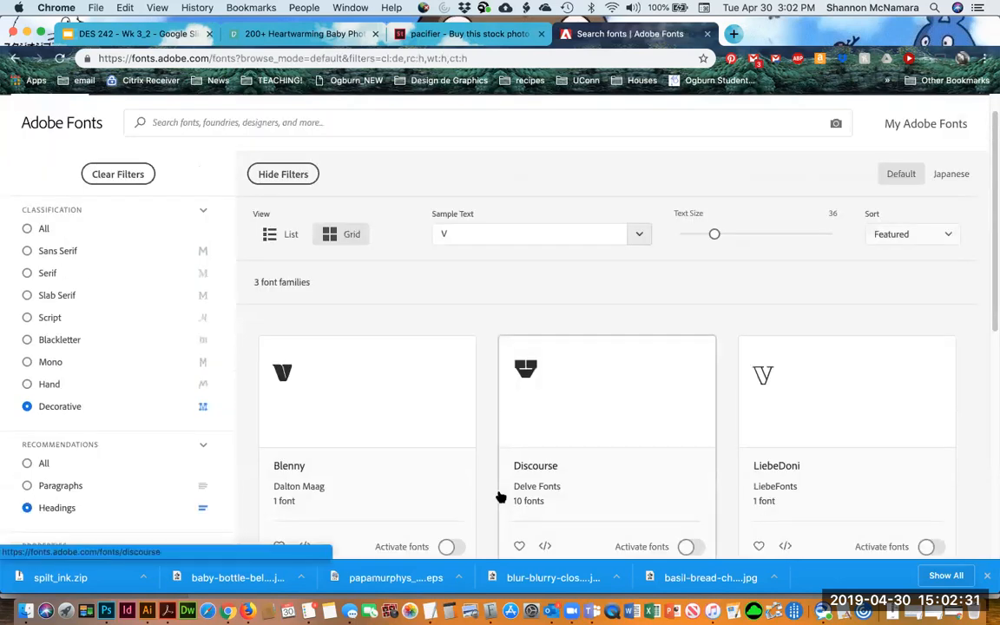
{"action": "scroll", "coordinate": [501, 497], "scroll_direction": "down", "scroll_amount": 1}
{"action": "scroll", "coordinate": [501, 498], "scroll_direction": "down", "scroll_amount": 4}
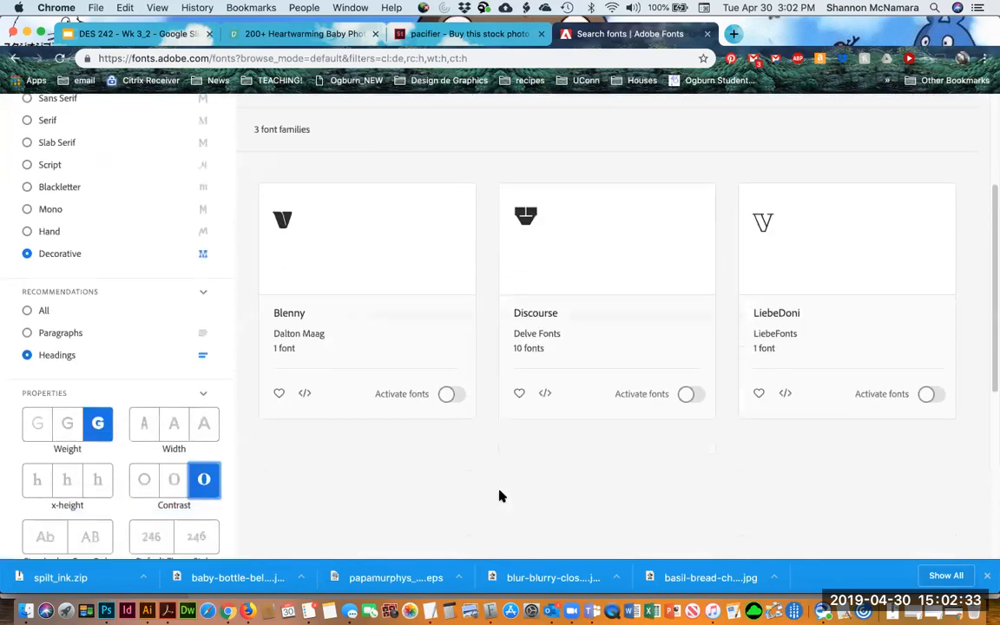
{"action": "left_click", "coordinate": [203, 459]}
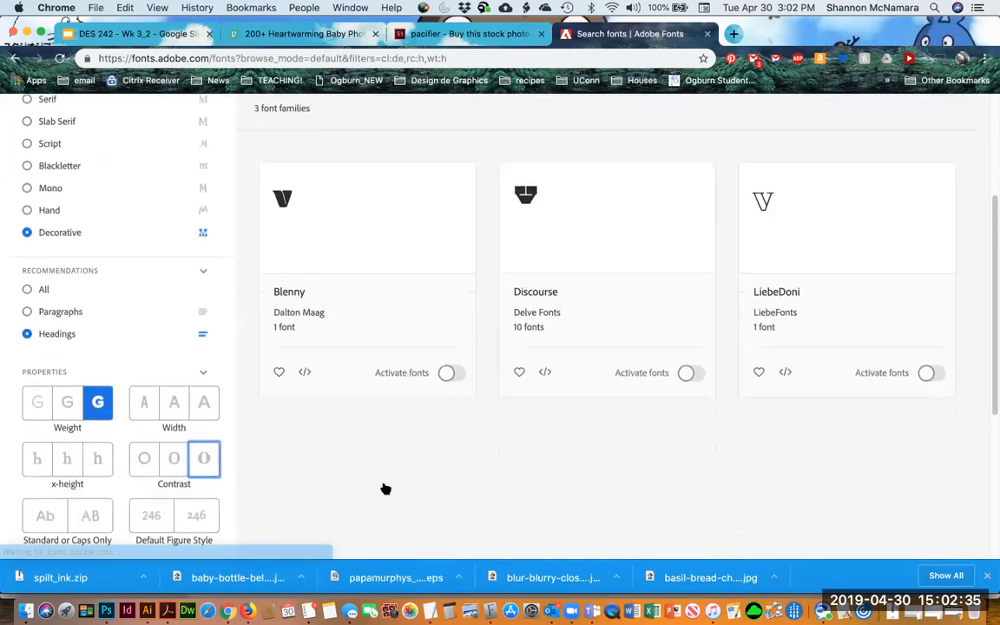
{"action": "scroll", "coordinate": [803, 441], "scroll_direction": "down", "scroll_amount": 10}
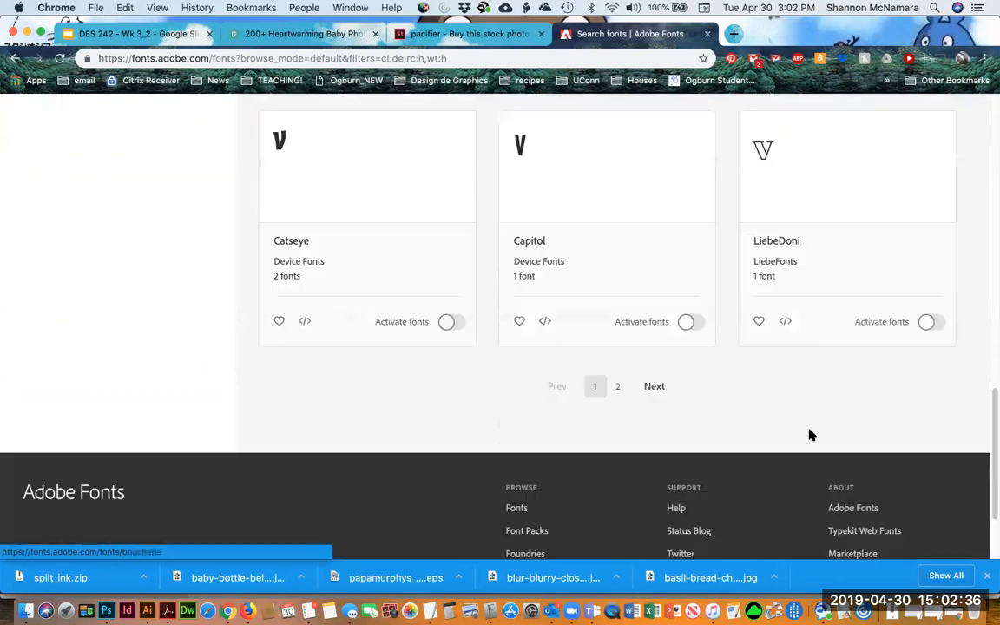
{"action": "left_click", "coordinate": [649, 386]}
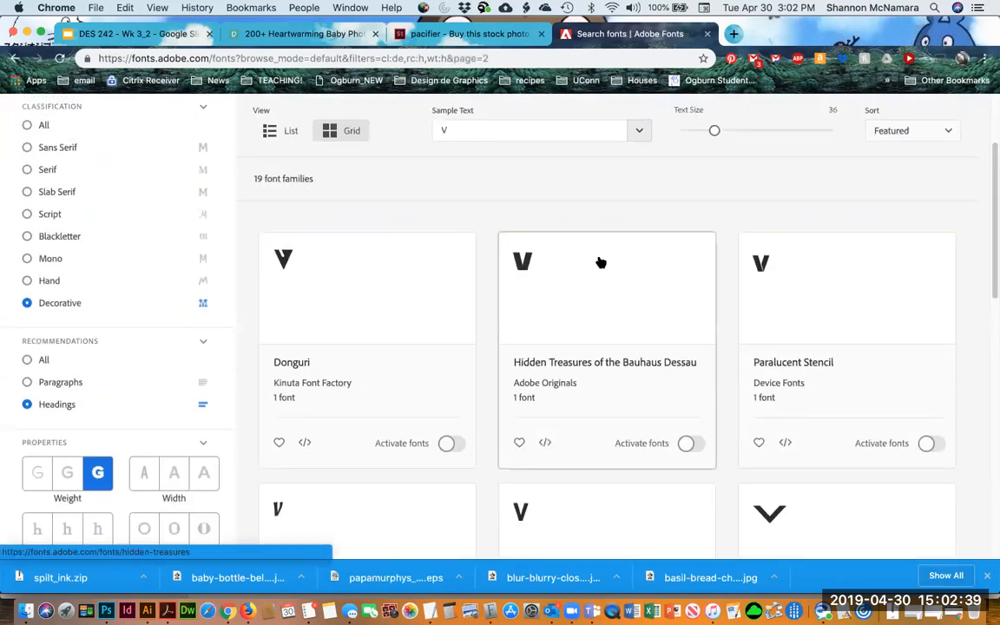
Set the font preview sample text to "Work Yah Mama"
{"action": "type", "text": "Work Yeah"}
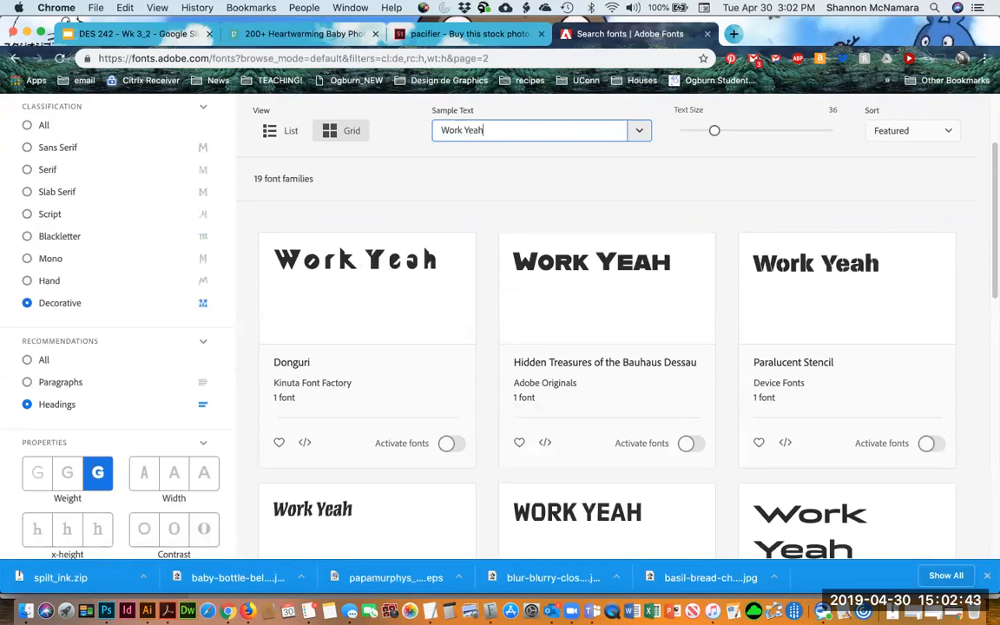
{"action": "key", "text": "BackSpace"}
{"action": "key", "text": "BackSpace"}
{"action": "key", "text": "BackSpace"}
{"action": "type", "text": "ah Mama"}
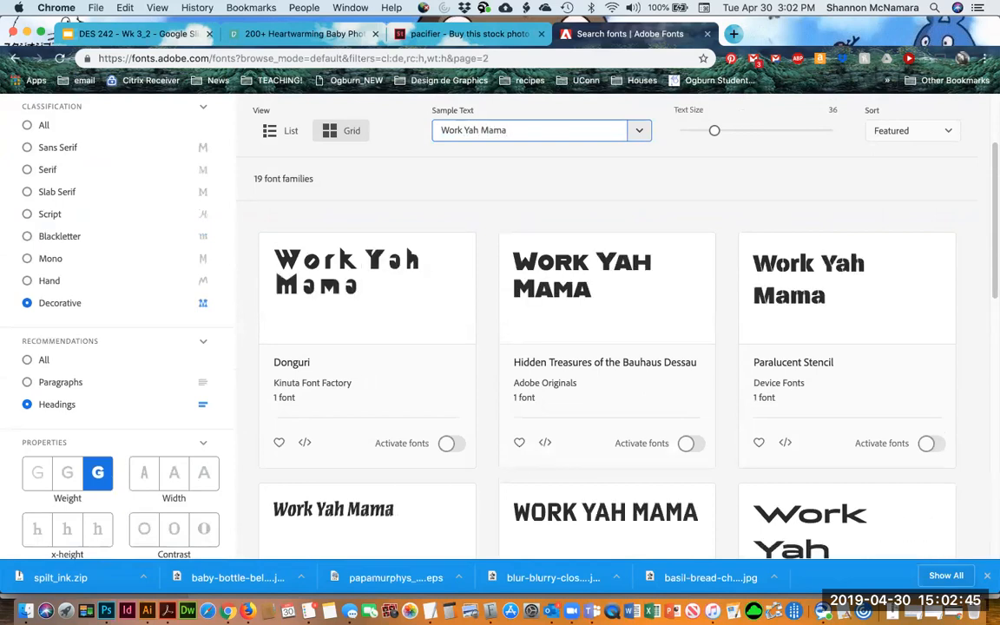
Switch the classification filter from Decorative to Hand and browse the matching fonts
{"action": "scroll", "coordinate": [491, 375], "scroll_direction": "down", "scroll_amount": 8}
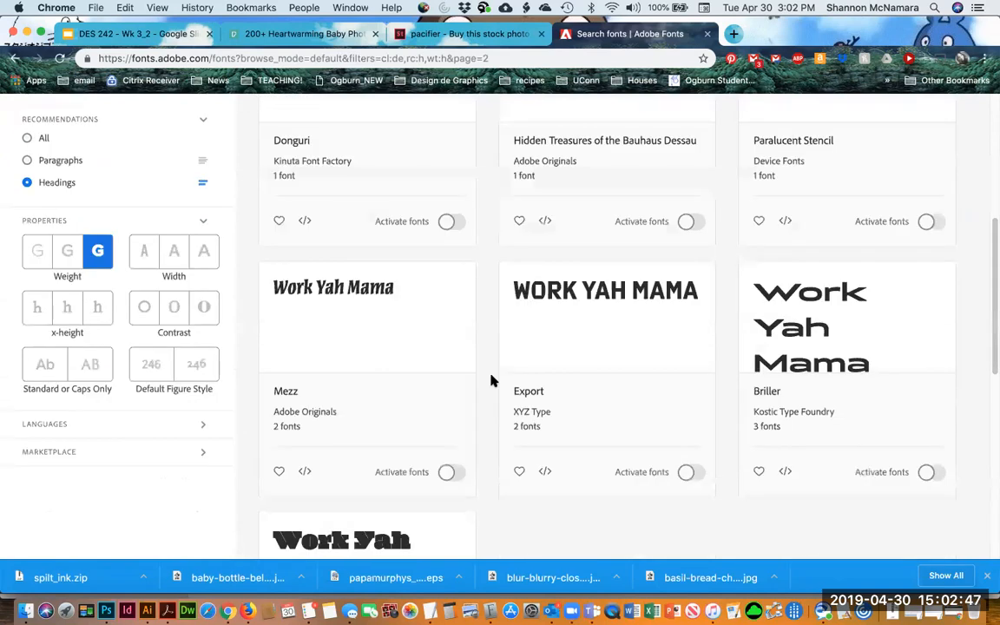
{"action": "scroll", "coordinate": [491, 380], "scroll_direction": "up", "scroll_amount": 20}
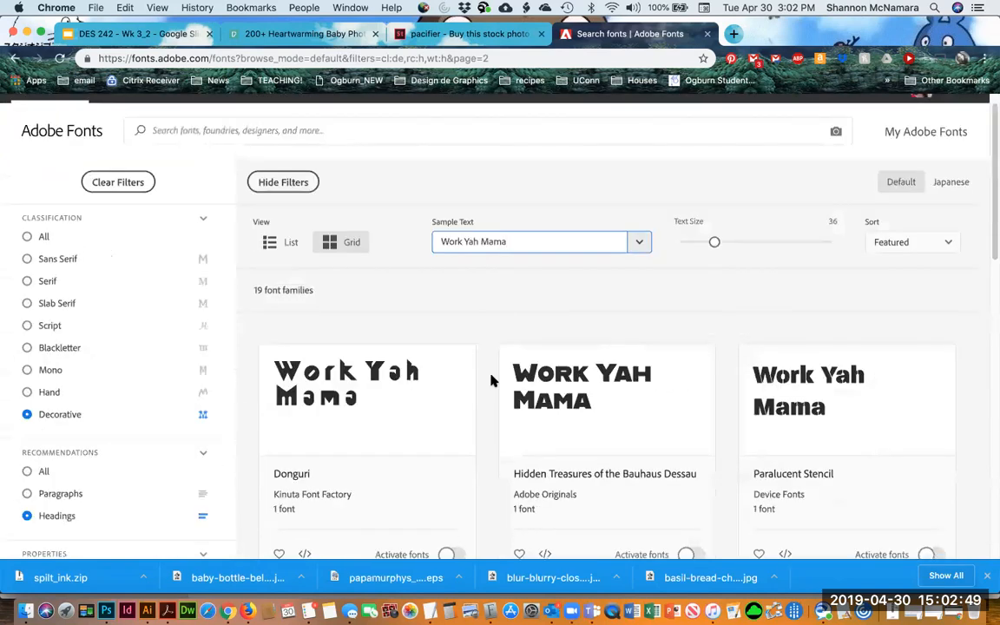
{"action": "left_click", "coordinate": [27, 393]}
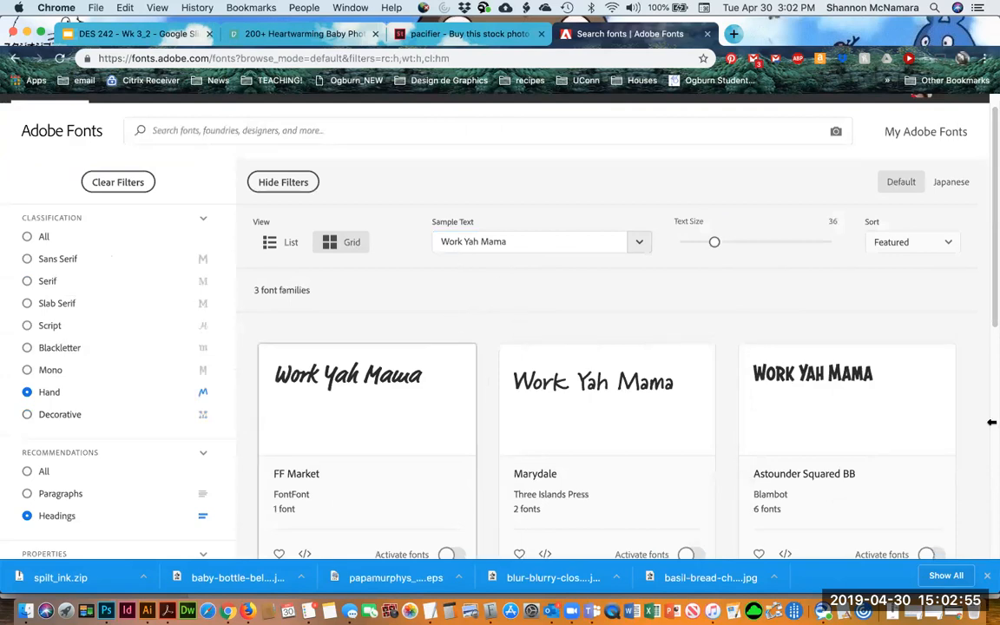
{"action": "scroll", "coordinate": [793, 315], "scroll_direction": "down", "scroll_amount": 1}
{"action": "scroll", "coordinate": [793, 315], "scroll_direction": "down", "scroll_amount": 3}
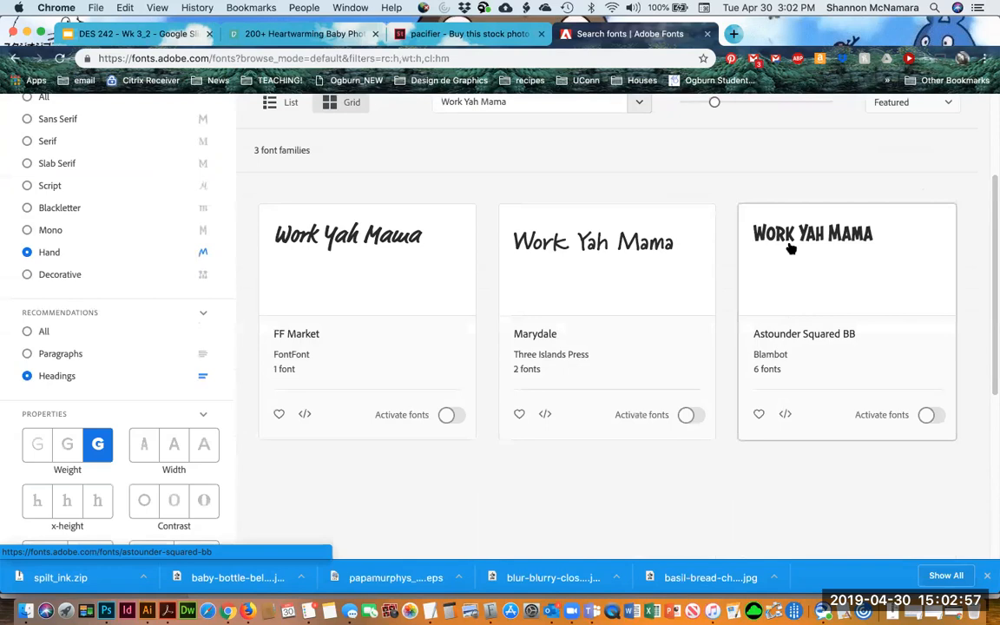
Activate the Astounder Squared BB font family and dismiss the activation notice
{"action": "left_click", "coordinate": [927, 416]}
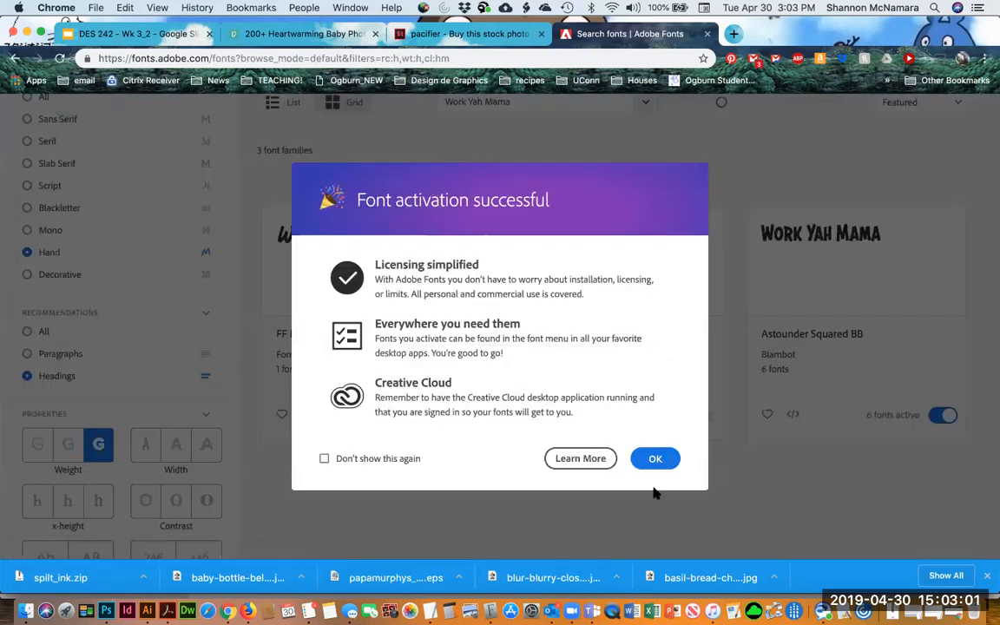
{"action": "left_click", "coordinate": [658, 464]}
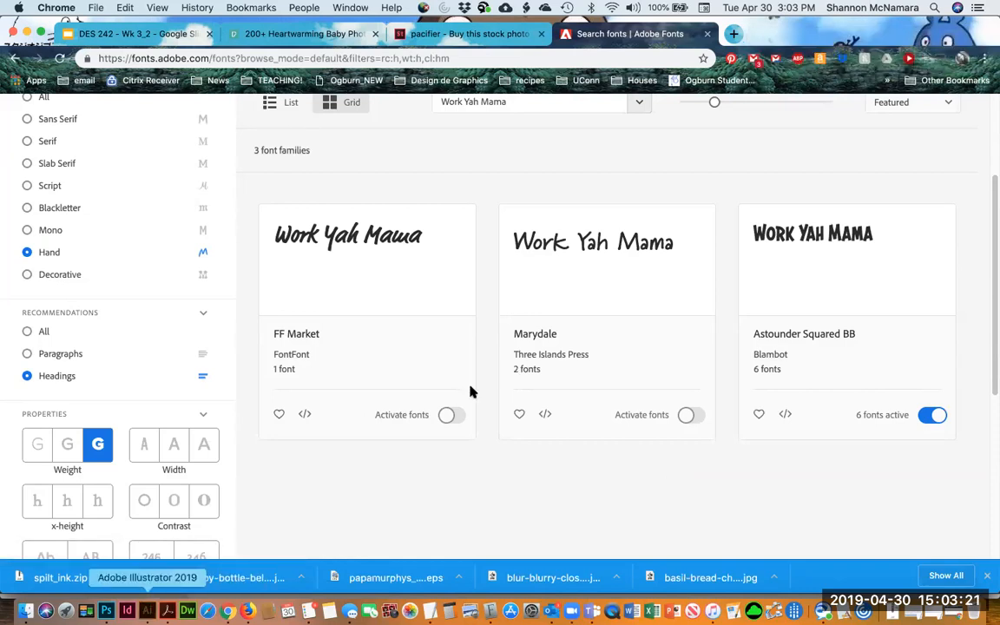
Back in the drawing, choose the Ellipse tool with stroke only and drag out vertical and horizontal guides framing the face
{"action": "left_click", "coordinate": [147, 611]}
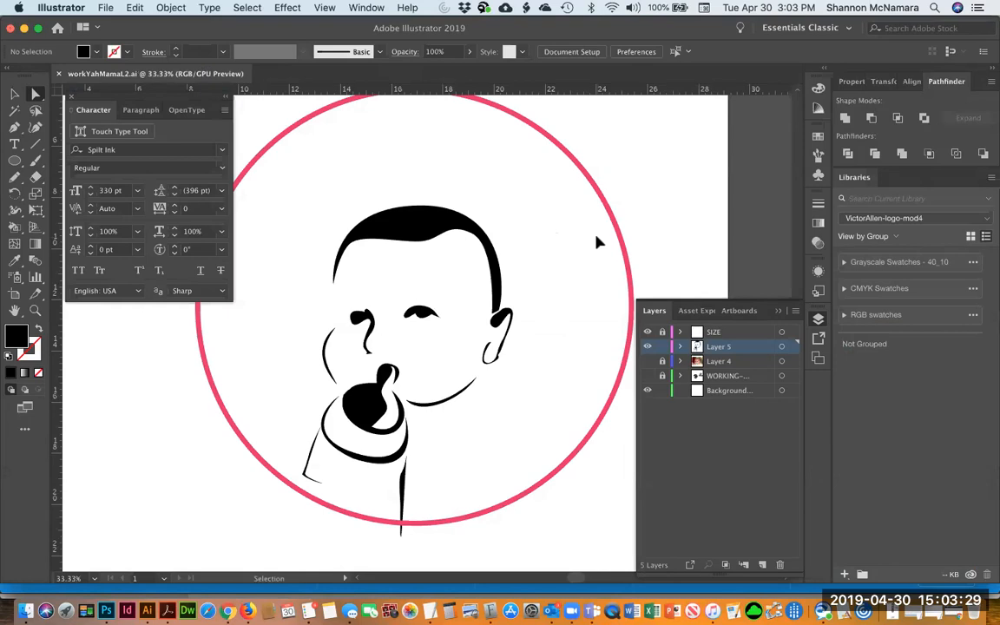
{"action": "left_click", "coordinate": [647, 333]}
{"action": "left_click", "coordinate": [647, 333]}
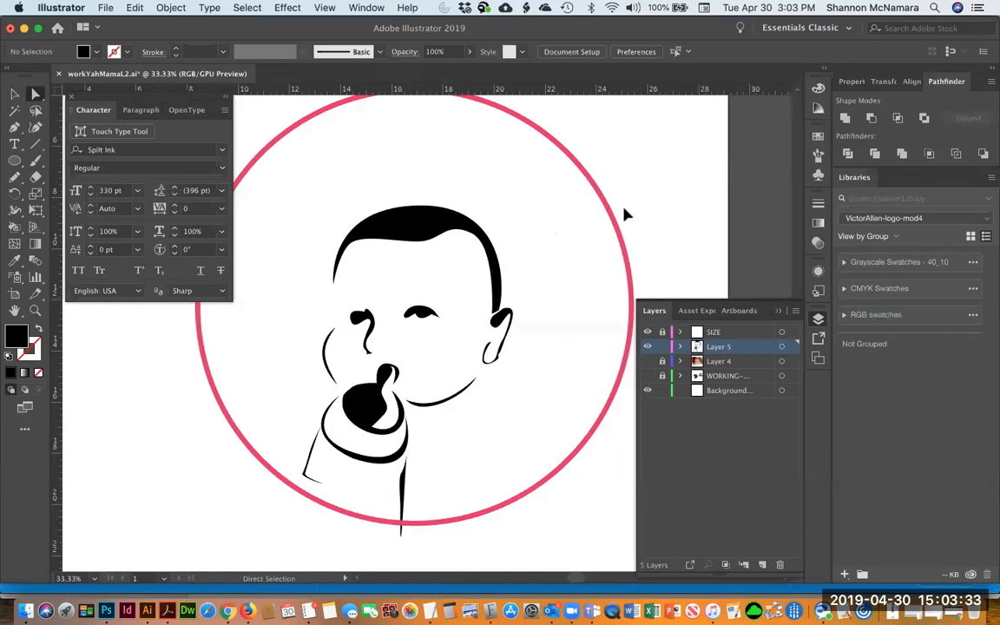
{"action": "key", "text": "super+minus"}
{"action": "key", "text": "super+minus"}
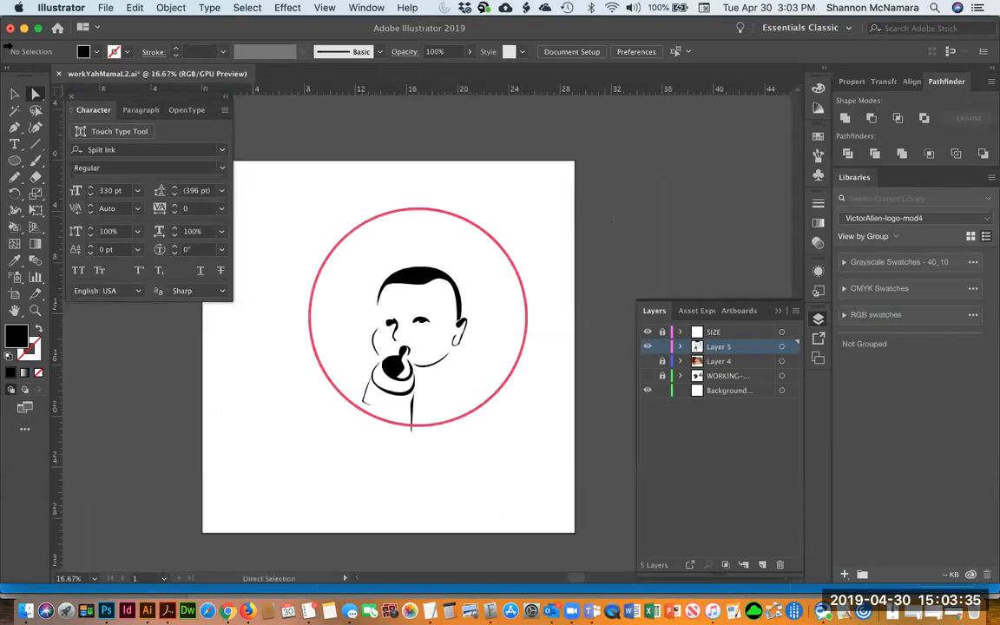
{"action": "left_click", "coordinate": [15, 161]}
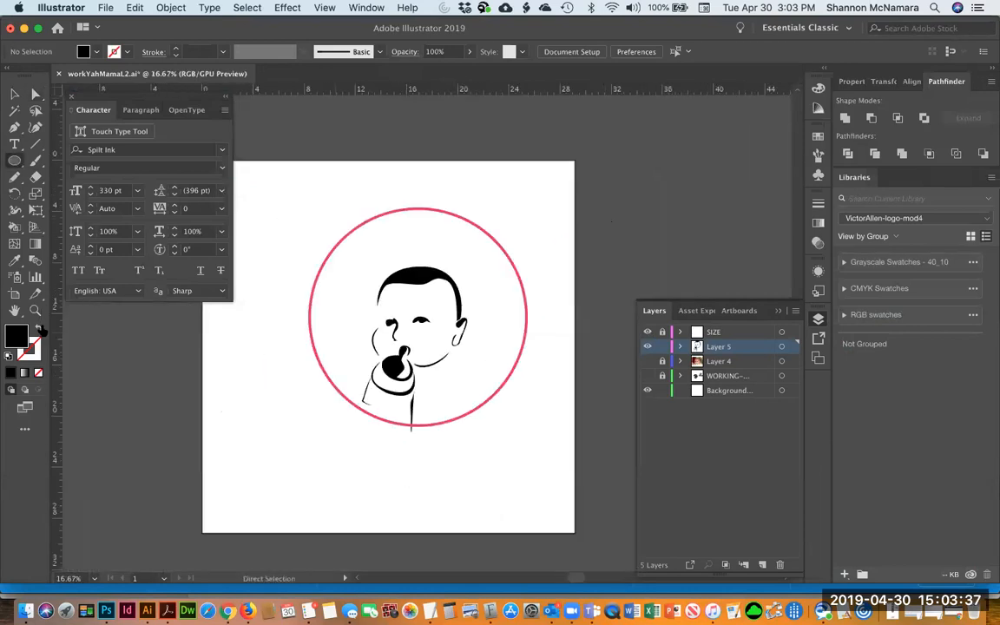
{"action": "left_click", "coordinate": [38, 329]}
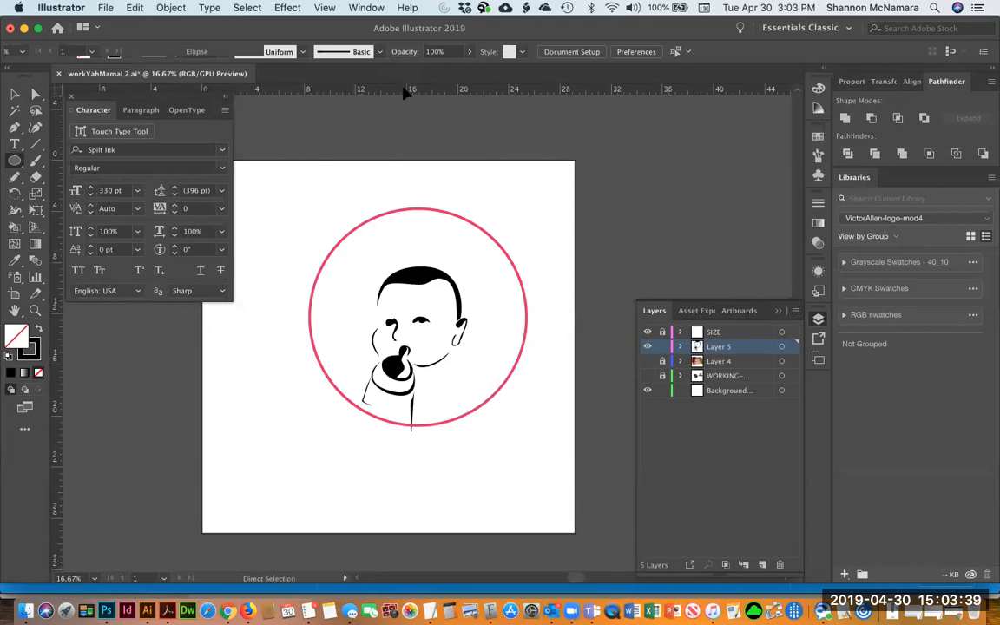
{"action": "left_click_drag", "start_coordinate": [420, 245], "coordinate": [419, 245]}
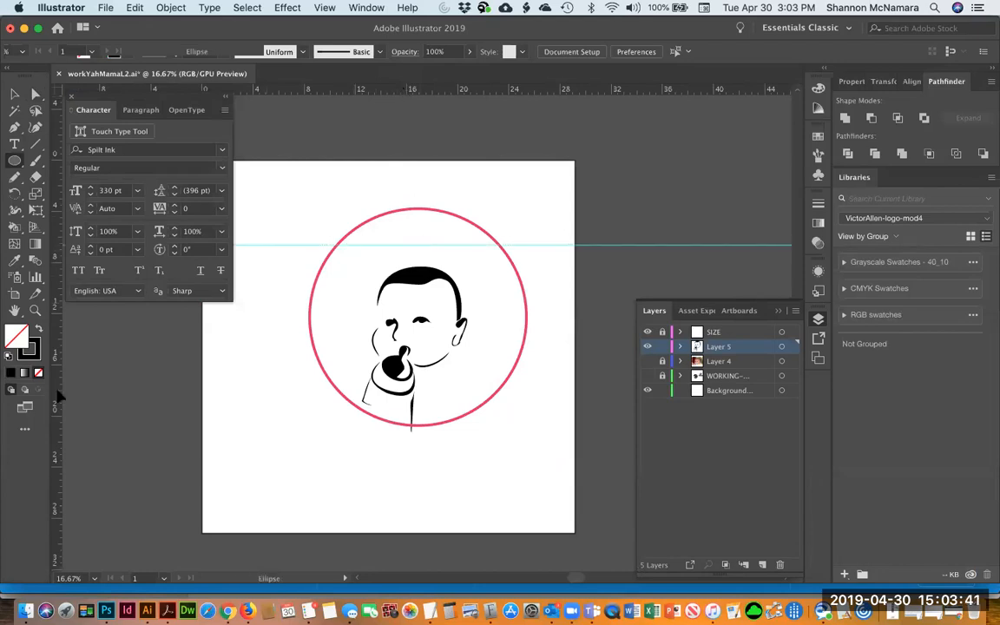
{"action": "left_click_drag", "start_coordinate": [55, 381], "coordinate": [349, 364]}
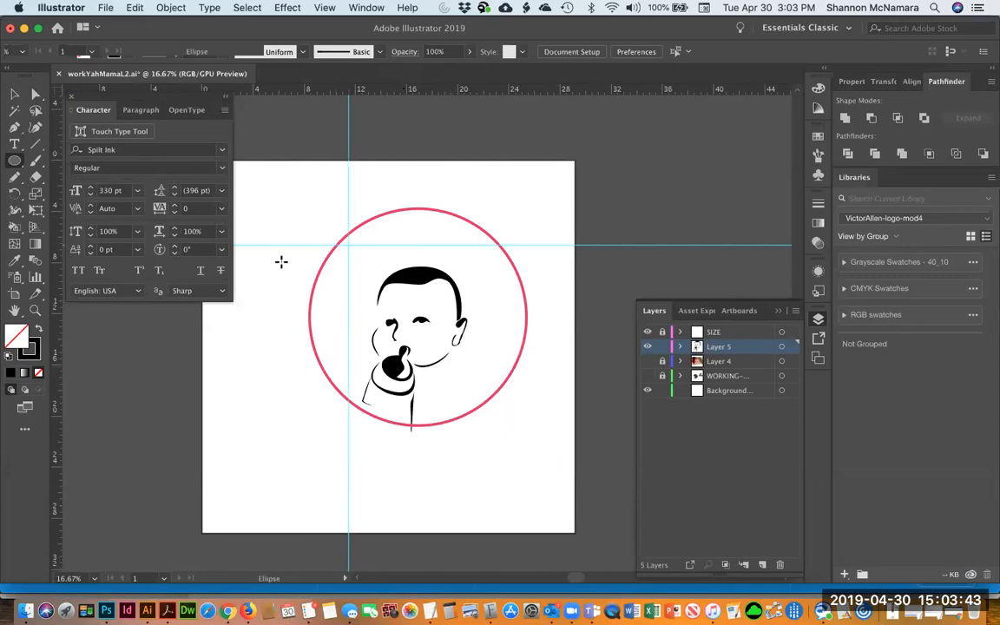
{"action": "left_click_drag", "start_coordinate": [52, 395], "coordinate": [487, 396]}
{"action": "left_click_drag", "start_coordinate": [449, 91], "coordinate": [434, 374]}
Draw a stroked circle between the guides over the face, then return to the Selection tool
{"action": "left_click_drag", "start_coordinate": [396, 294], "coordinate": [487, 392]}
{"action": "key", "text": "v"}
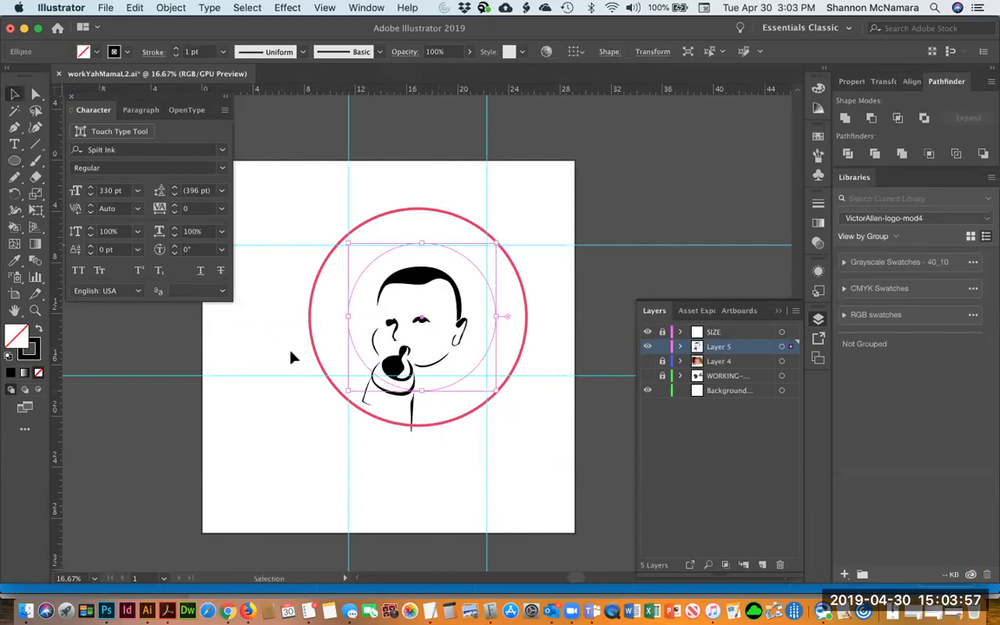
Resize the inner circle slightly and start type on its path in Astounder Squared BB Bold
{"action": "left_click_drag", "start_coordinate": [346, 392], "coordinate": [340, 400]}
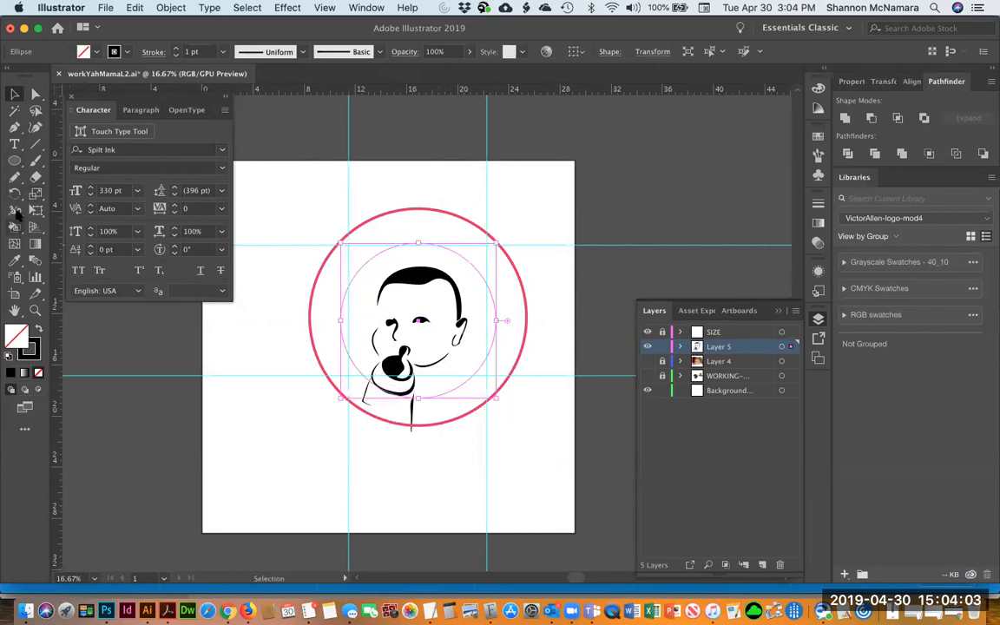
{"action": "left_click", "coordinate": [14, 144]}
{"action": "left_click_drag", "start_coordinate": [14, 144], "coordinate": [53, 177]}
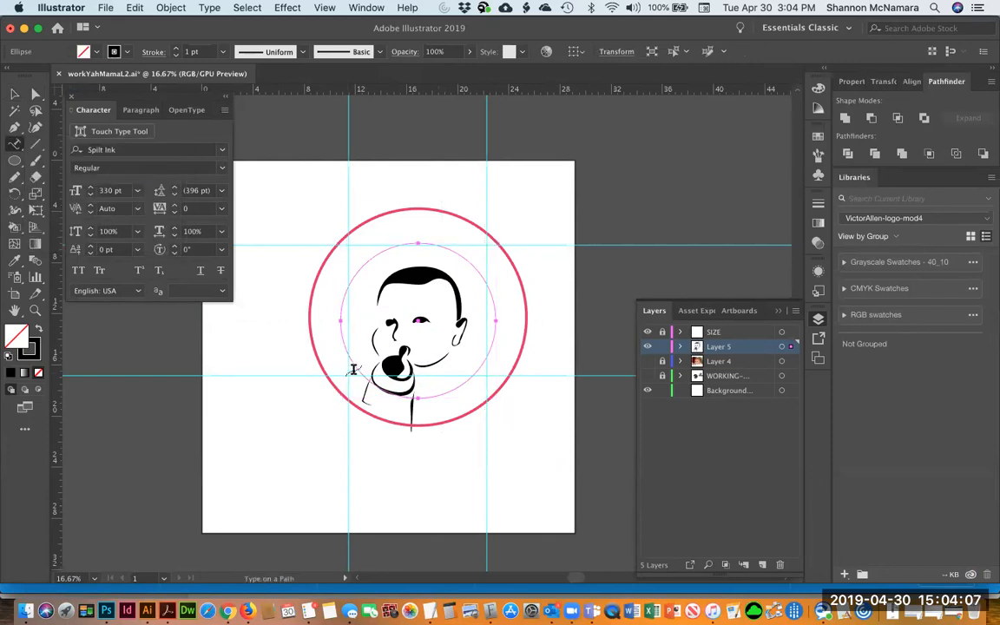
{"action": "left_click", "coordinate": [356, 366]}
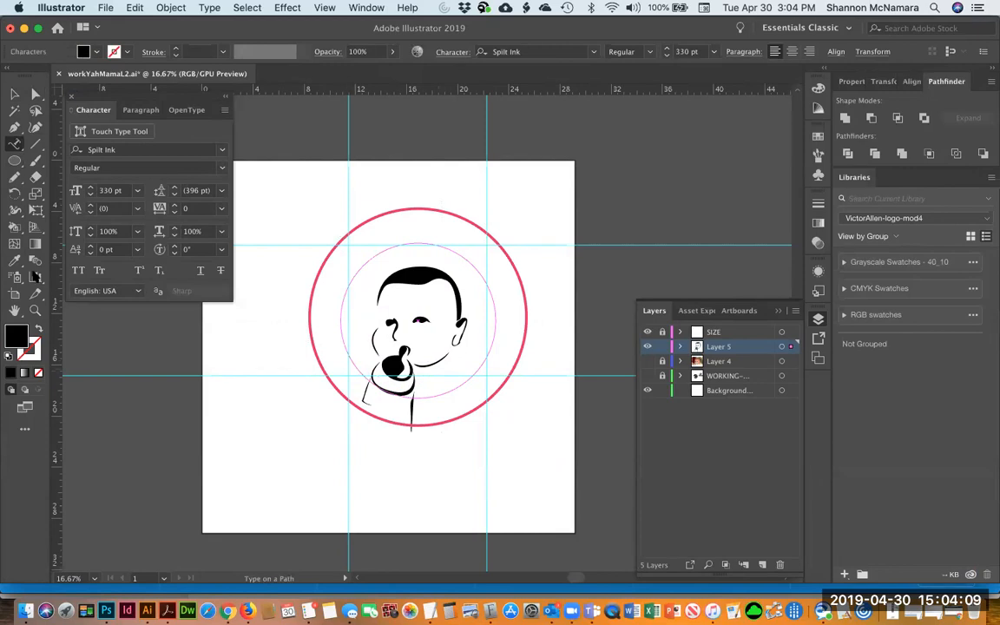
{"action": "left_click", "coordinate": [126, 150]}
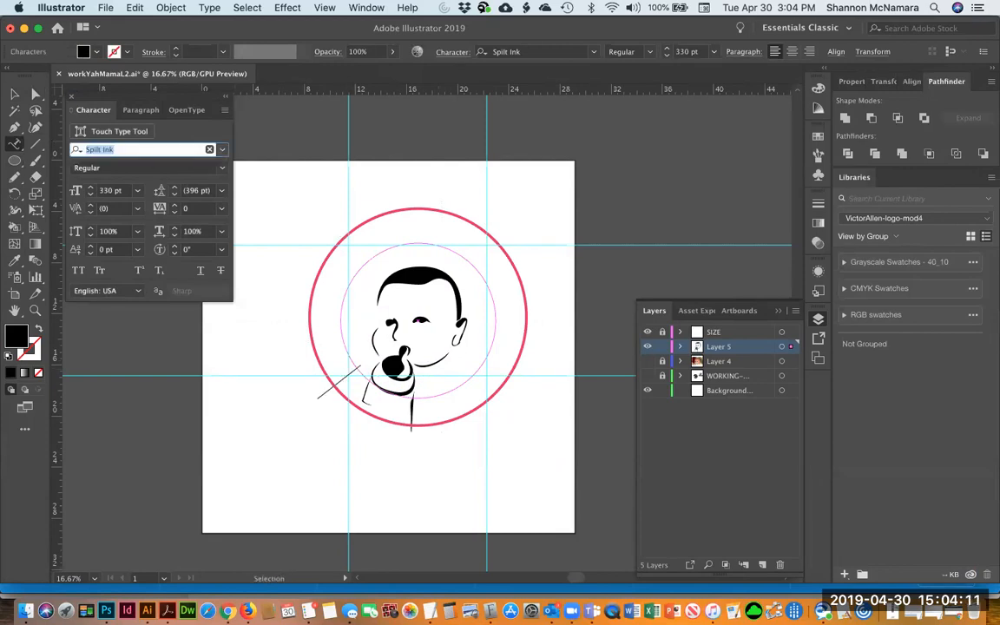
{"action": "type", "text": "asto"}
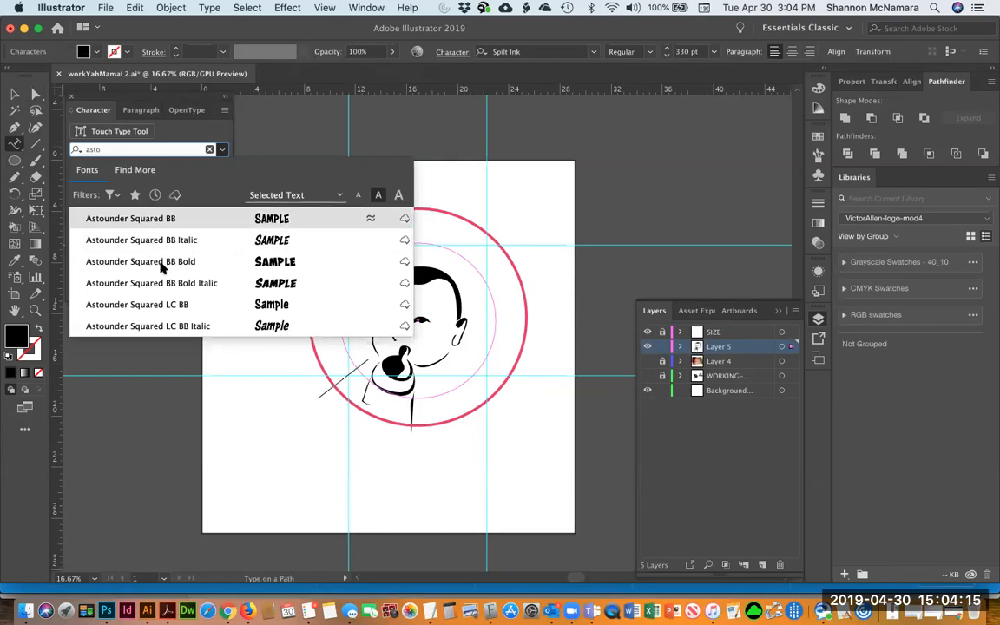
{"action": "left_click", "coordinate": [159, 263]}
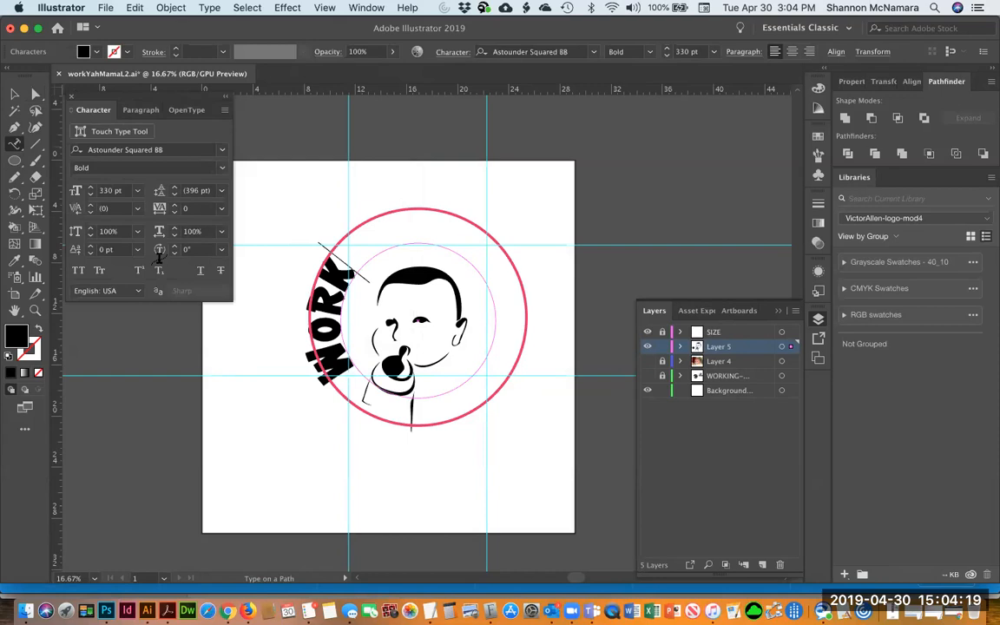
Type the lettering WORK! YAH! MAMA! along the circle path
{"action": "type", "text": "• YAH!"}
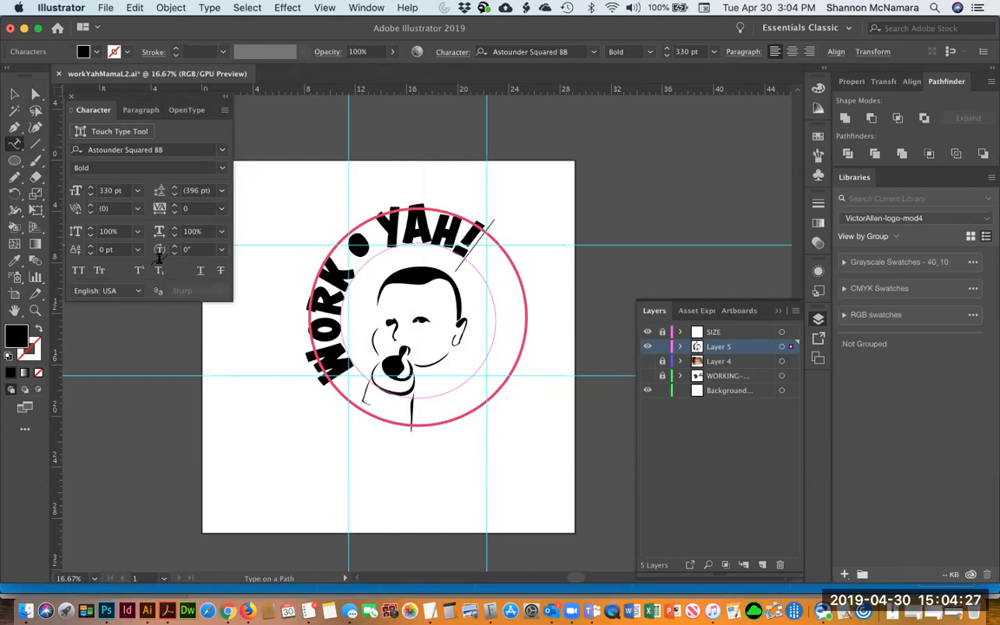
{"action": "key", "text": "Left"}
{"action": "key", "text": "Left"}
{"action": "key", "text": "Left"}
{"action": "key", "text": "Left"}
{"action": "key", "text": "shift+Left"}
{"action": "key", "text": "shift+Left"}
{"action": "key", "text": "shift+Left"}
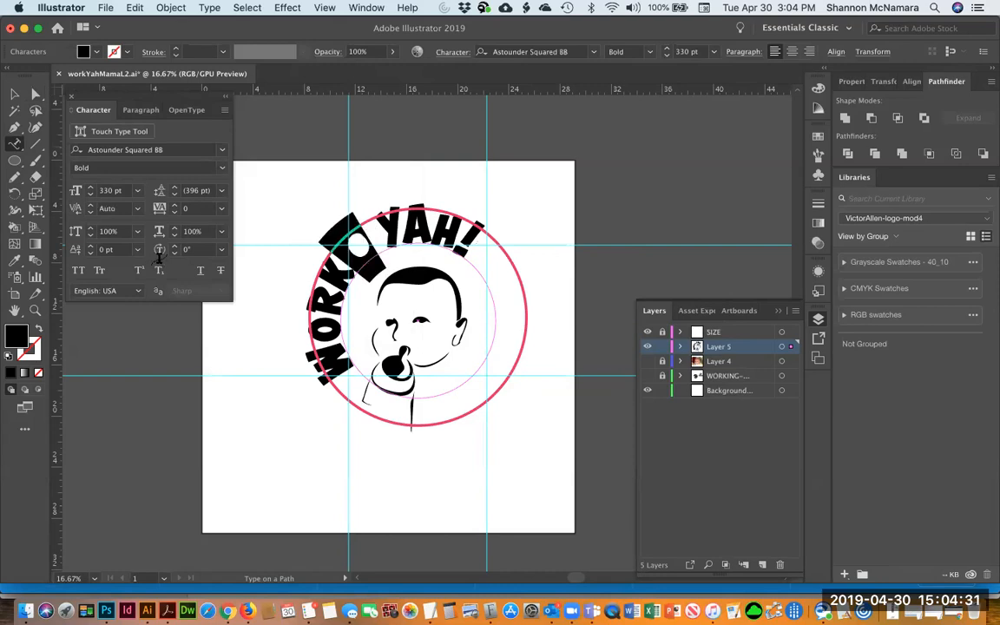
{"action": "type", "text": "! YAH!"}
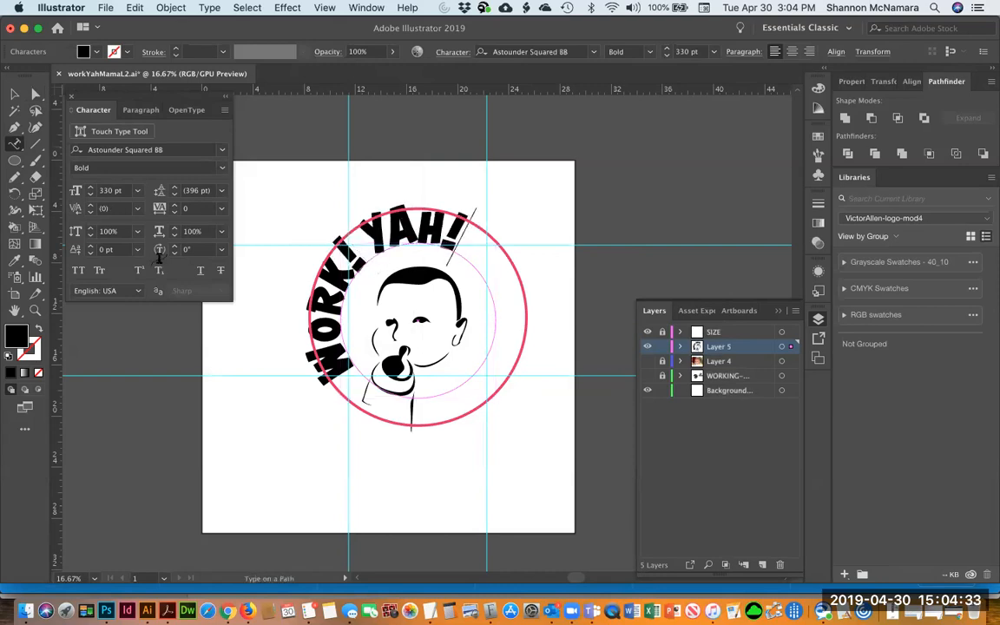
{"action": "type", "text": " MAMA!"}
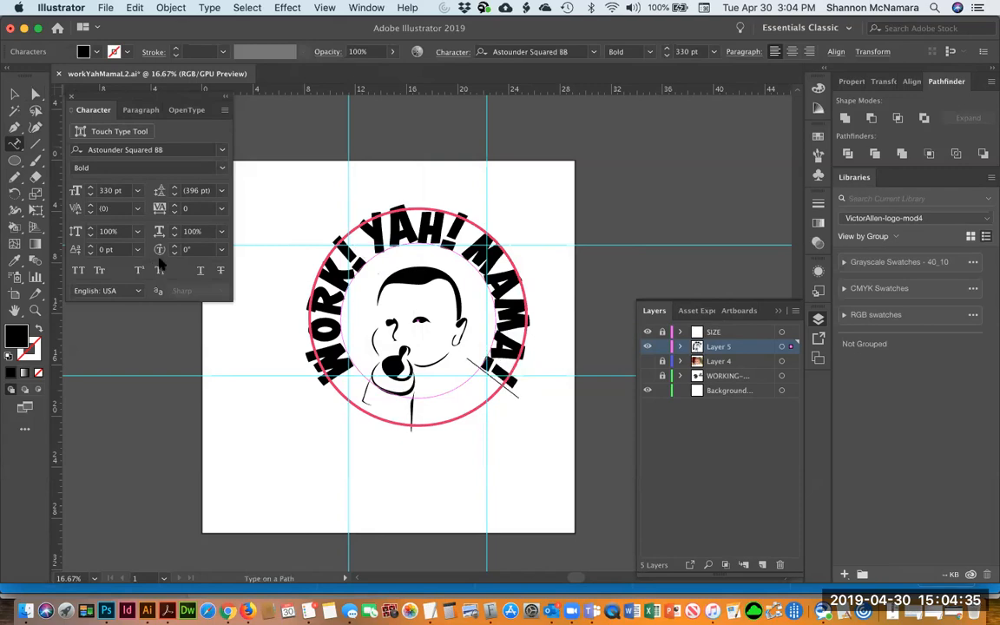
Scale the circular text path down slightly so the lettering fits inside the outer circle
{"action": "left_click", "coordinate": [14, 96]}
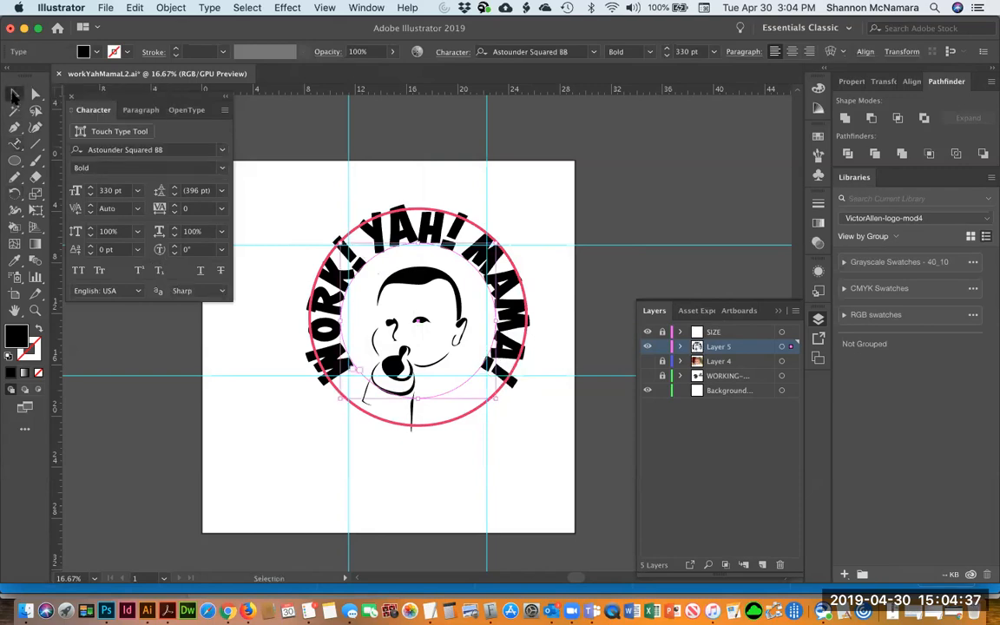
{"action": "left_click_drag", "start_coordinate": [498, 241], "coordinate": [491, 254]}
{"action": "left_click_drag", "start_coordinate": [340, 400], "coordinate": [348, 397]}
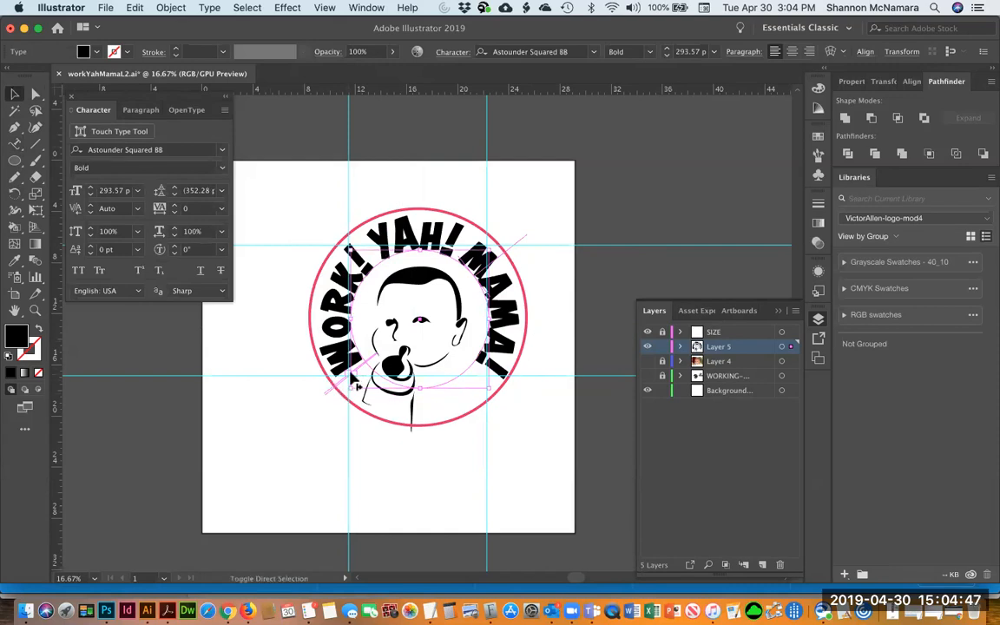
Select the word YAH! and enlarge its font size to 399.57 pt
{"action": "left_click", "coordinate": [354, 386]}
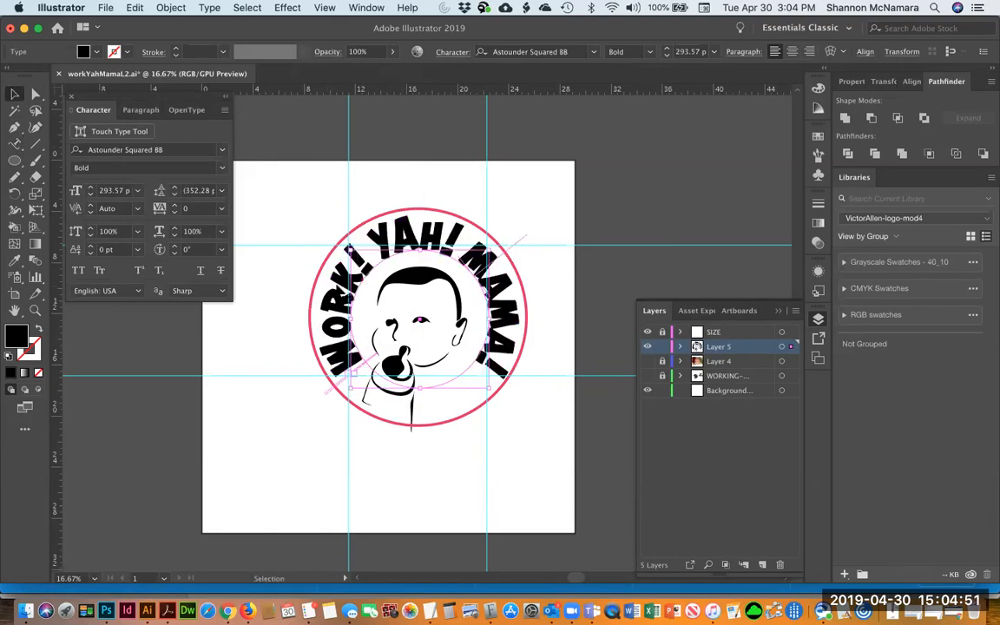
{"action": "key", "text": "t"}
{"action": "left_click_drag", "start_coordinate": [347, 254], "coordinate": [469, 224]}
{"action": "key", "text": "super+shift+period"}
{"action": "key", "text": "super+shift+period"}
{"action": "key", "text": "super+shift+period"}
{"action": "key", "text": "super+shift+period"}
{"action": "key", "text": "super+shift+period"}
{"action": "key", "text": "super+shift+period"}
{"action": "key", "text": "super+shift+period"}
{"action": "key", "text": "super+shift+period"}
{"action": "key", "text": "super+shift+period"}
{"action": "key", "text": "super+shift+period"}
{"action": "key", "text": "super+shift+period"}
{"action": "key", "text": "super+shift+period"}
{"action": "key", "text": "super+shift+period"}
{"action": "key", "text": "super+shift+period"}
{"action": "key", "text": "super+shift+period"}
{"action": "key", "text": "super+shift+period"}
{"action": "key", "text": "super+shift+period"}
{"action": "key", "text": "super+shift+period"}
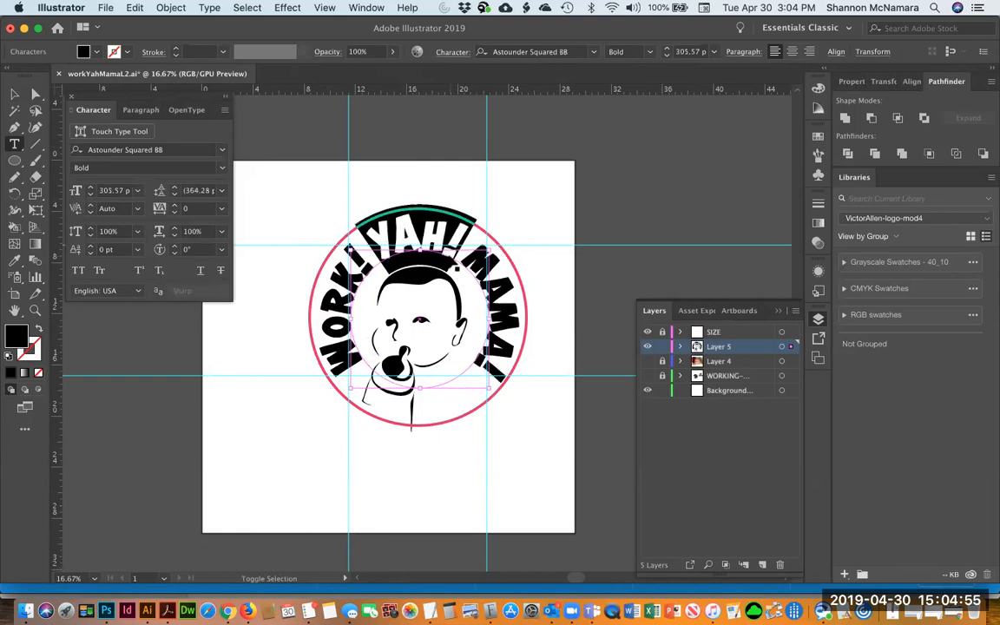
{"action": "key", "text": "super+shift+period"}
{"action": "key", "text": "super+shift+period"}
{"action": "key", "text": "super+shift+period"}
{"action": "key", "text": "super+shift+period"}
{"action": "key", "text": "super+shift+period"}
{"action": "key", "text": "super+shift+period"}
{"action": "key", "text": "super+shift+period"}
{"action": "key", "text": "super+shift+period"}
{"action": "key", "text": "super+shift+period"}
{"action": "key", "text": "super+shift+period"}
{"action": "key", "text": "super+shift+period"}
{"action": "key", "text": "super+shift+period"}
{"action": "key", "text": "super+shift+period"}
{"action": "key", "text": "super+shift+period"}
{"action": "key", "text": "super+shift+period"}
{"action": "key", "text": "super+shift+period"}
{"action": "key", "text": "super+shift+period"}
{"action": "key", "text": "super+shift+period"}
{"action": "key", "text": "super+shift+period"}
{"action": "key", "text": "super+shift+period"}
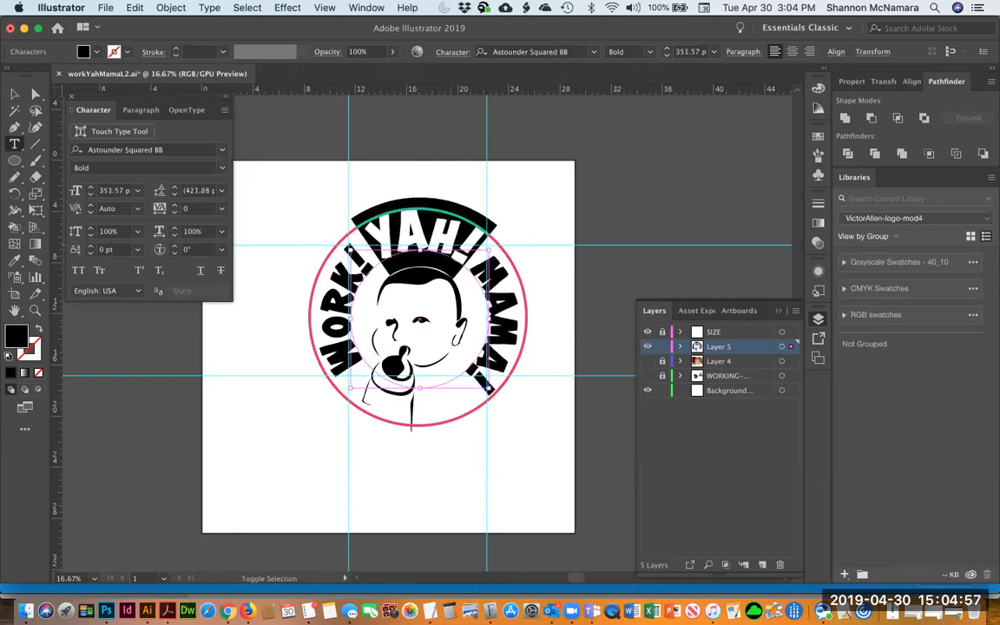
{"action": "key", "text": "super+shift+period"}
{"action": "key", "text": "super+shift+period"}
{"action": "key", "text": "super+shift+period"}
{"action": "key", "text": "super+shift+period"}
{"action": "key", "text": "super+shift+period"}
{"action": "key", "text": "super+shift+period"}
{"action": "key", "text": "super+shift+period"}
{"action": "key", "text": "super+shift+period"}
{"action": "key", "text": "super+shift+period"}
{"action": "key", "text": "super+shift+period"}
{"action": "key", "text": "super+shift+period"}
{"action": "key", "text": "super+shift+period"}
{"action": "key", "text": "super+shift+period"}
{"action": "key", "text": "super+shift+period"}
{"action": "key", "text": "super+shift+period"}
{"action": "key", "text": "super+shift+period"}
{"action": "key", "text": "super+shift+period"}
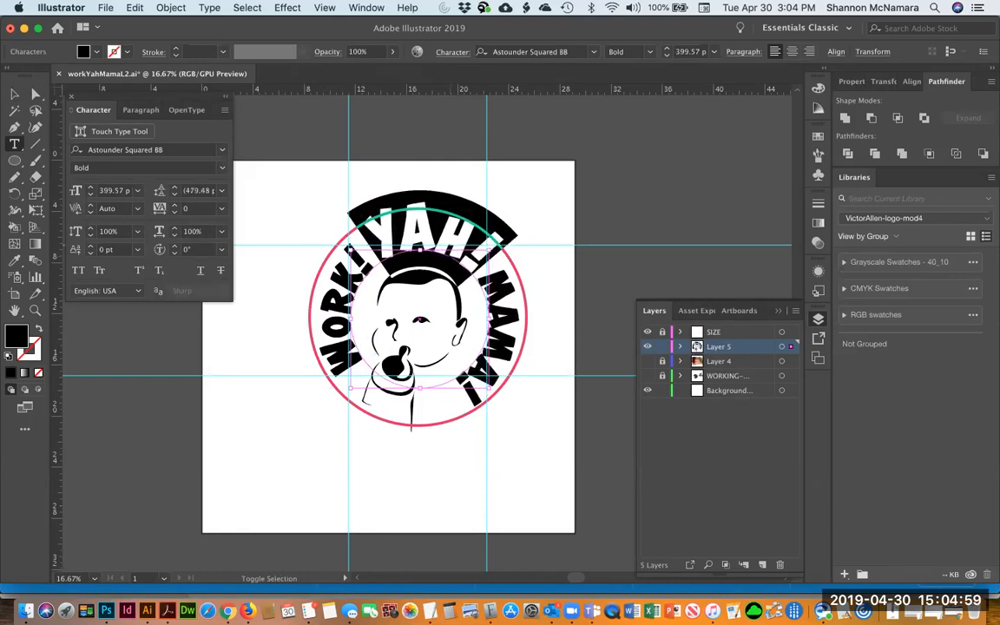
Set the tracking of all the circular text to 20
{"action": "key", "text": "super+a"}
{"action": "key", "text": "alt+Right"}
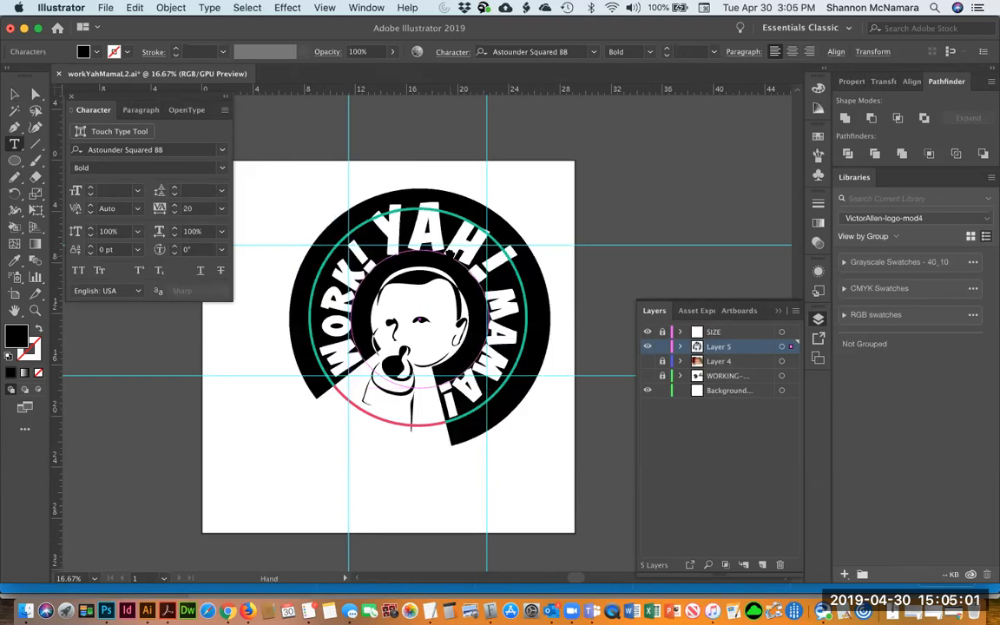
{"action": "key", "text": "alt+Right"}
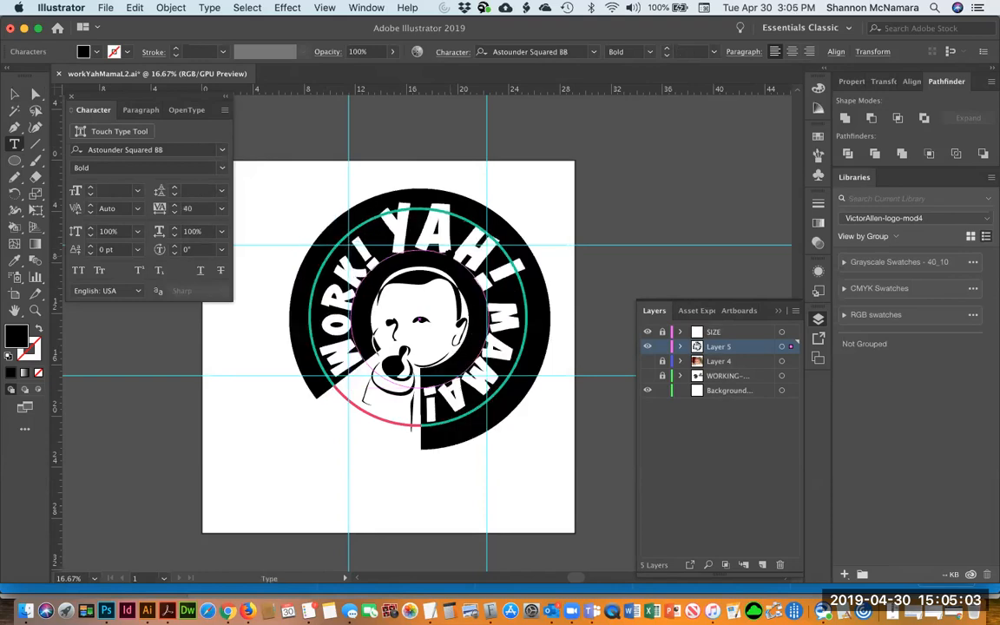
{"action": "key", "text": "alt+Left"}
{"action": "key", "text": "Left"}
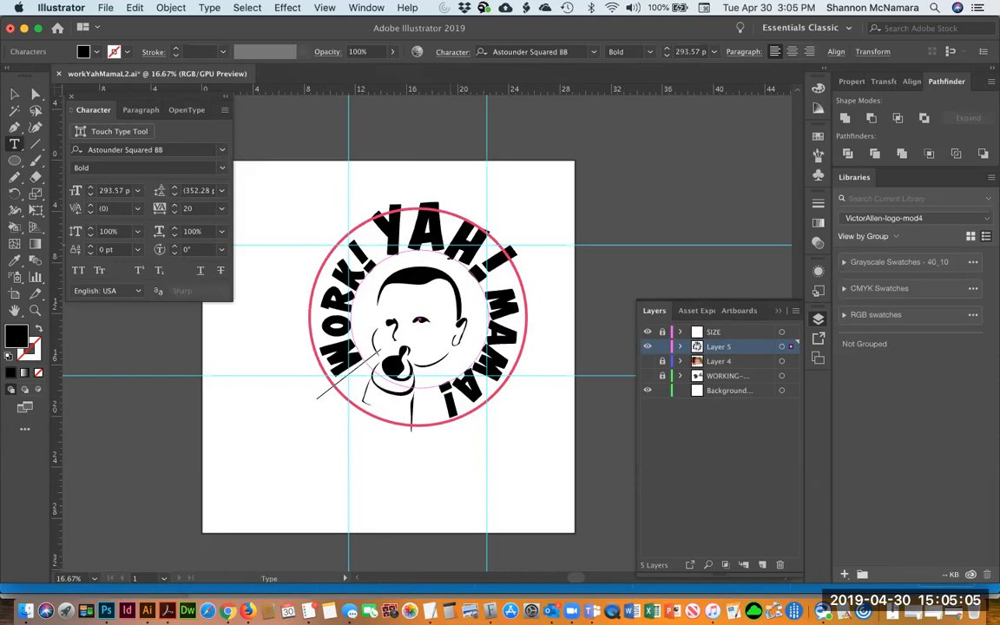
{"action": "key", "text": "Escape"}
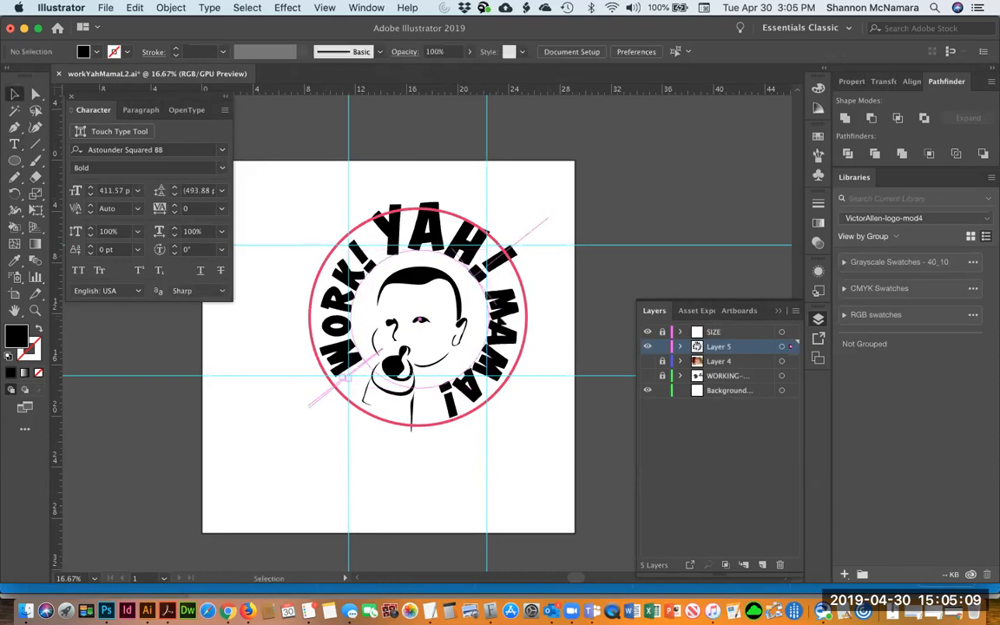
Undo and redo the last few text edits
{"action": "key", "text": "super+z"}
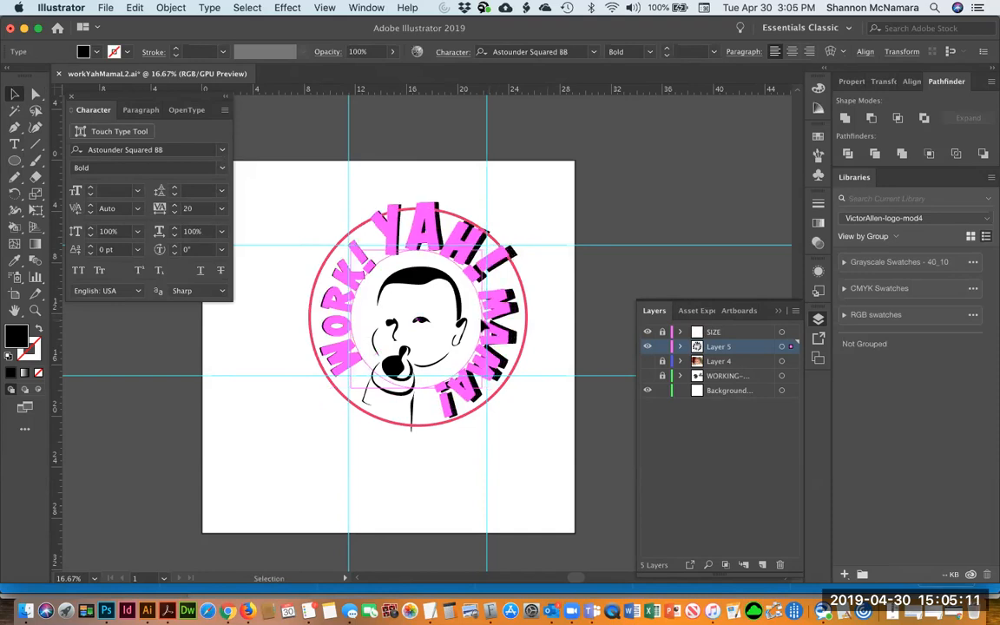
{"action": "key", "text": "super+shift+z"}
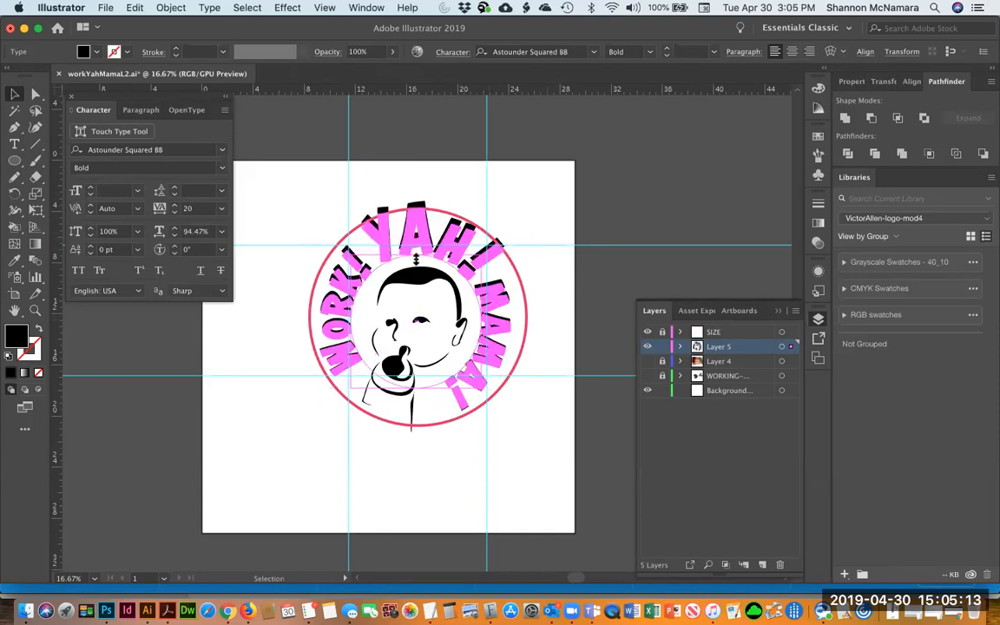
{"action": "key", "text": "super+z"}
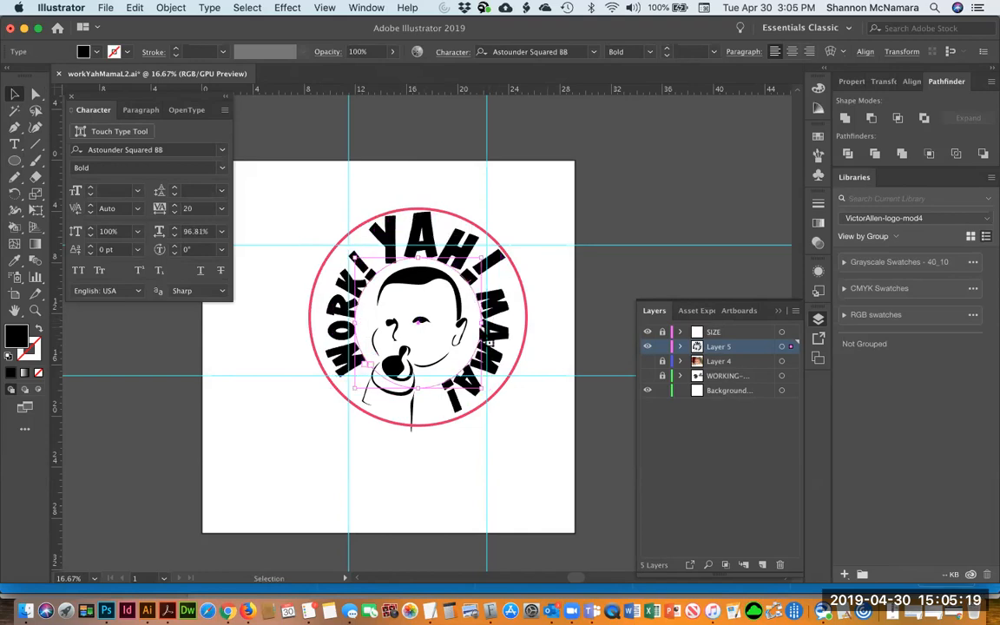
{"action": "key", "text": "super+z"}
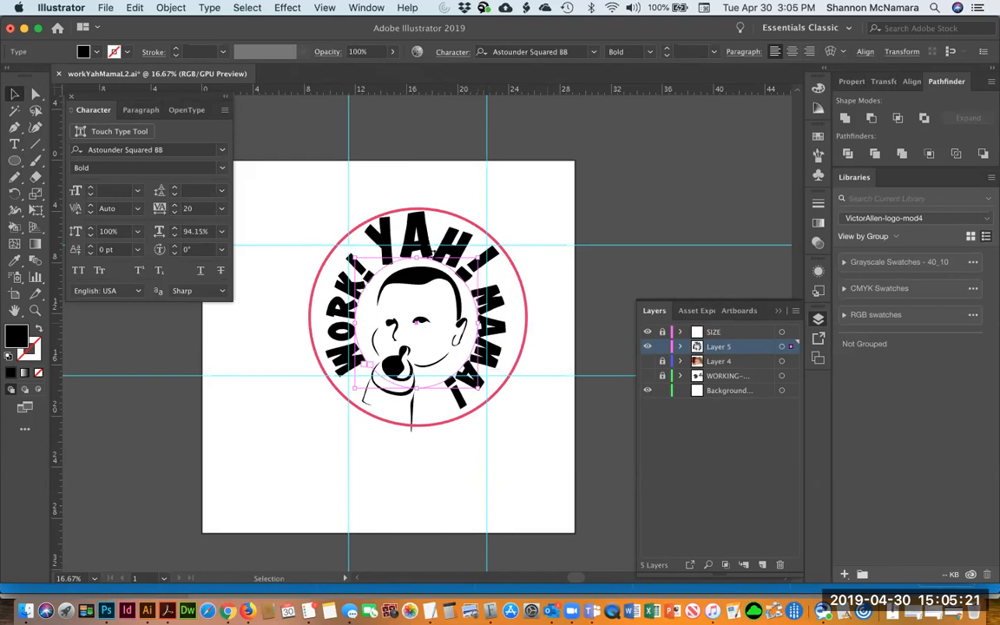
{"action": "key", "text": "super+z"}
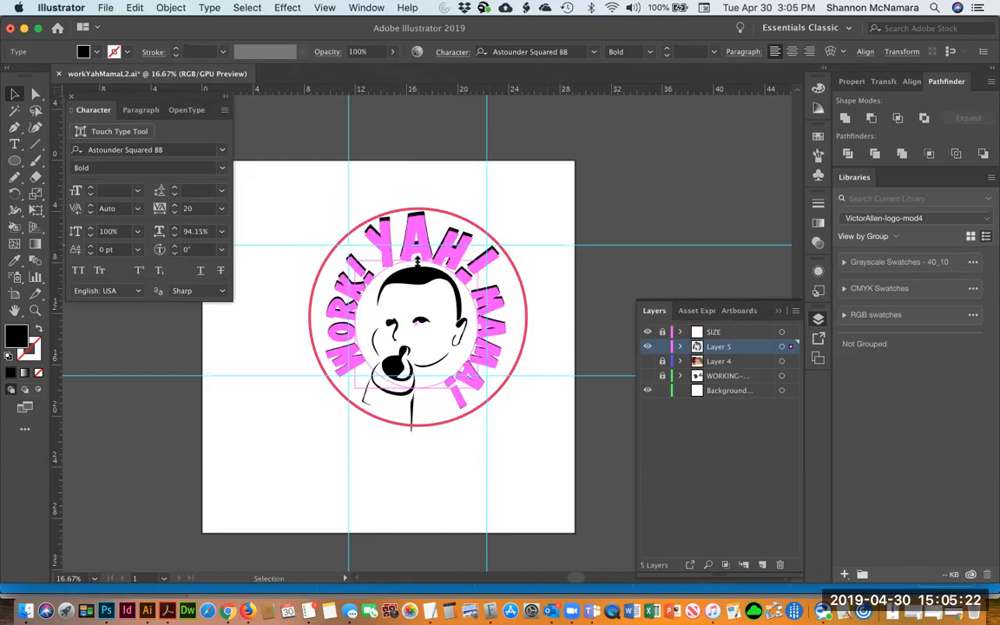
Hide the guides and the SIZE layer to preview the lettering around the face
{"action": "left_click", "coordinate": [515, 201]}
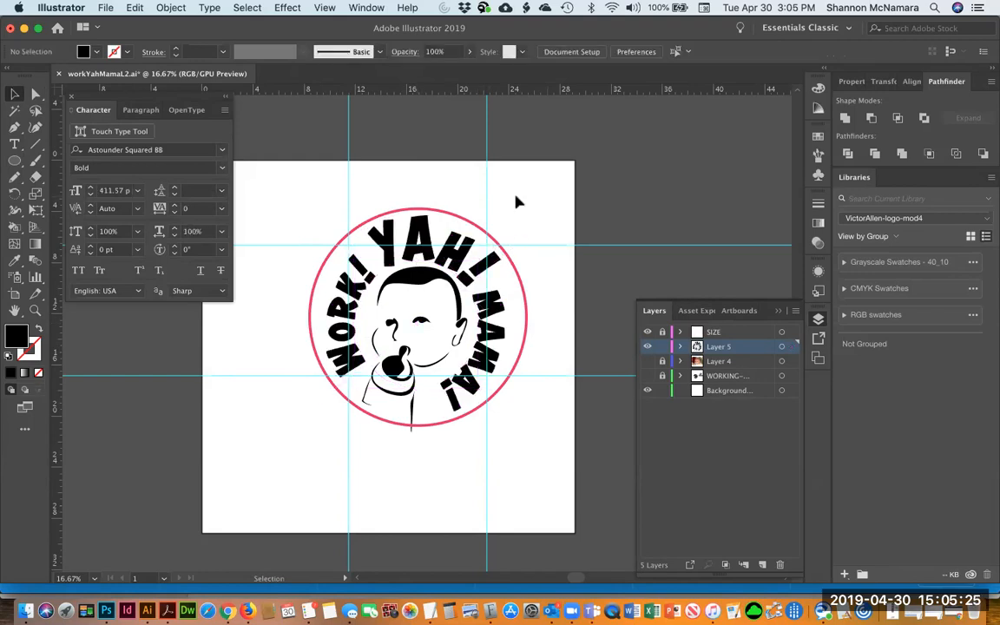
{"action": "key", "text": "super+semicolon"}
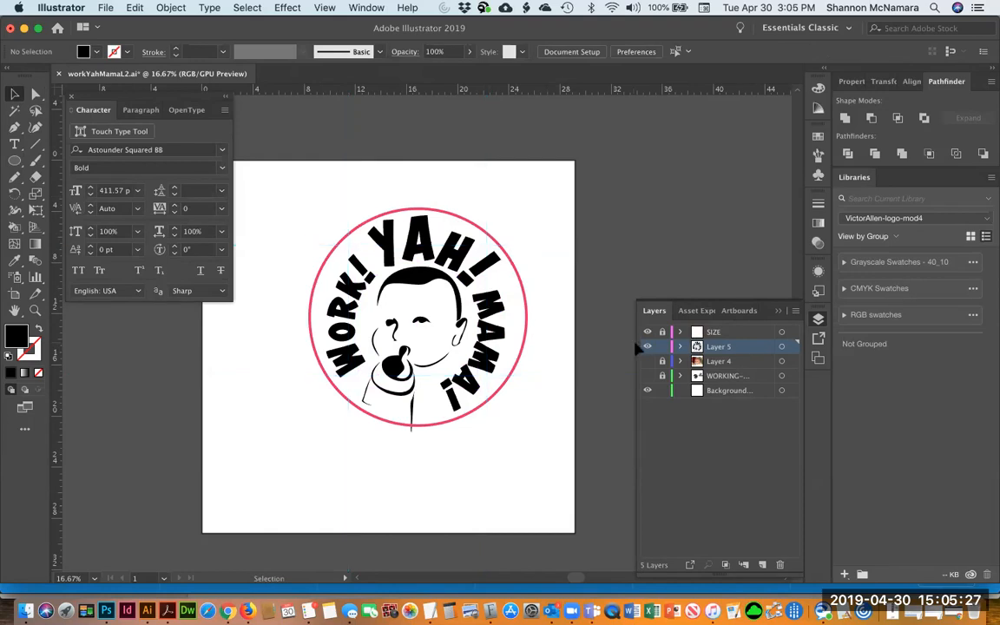
{"action": "left_click", "coordinate": [648, 332]}
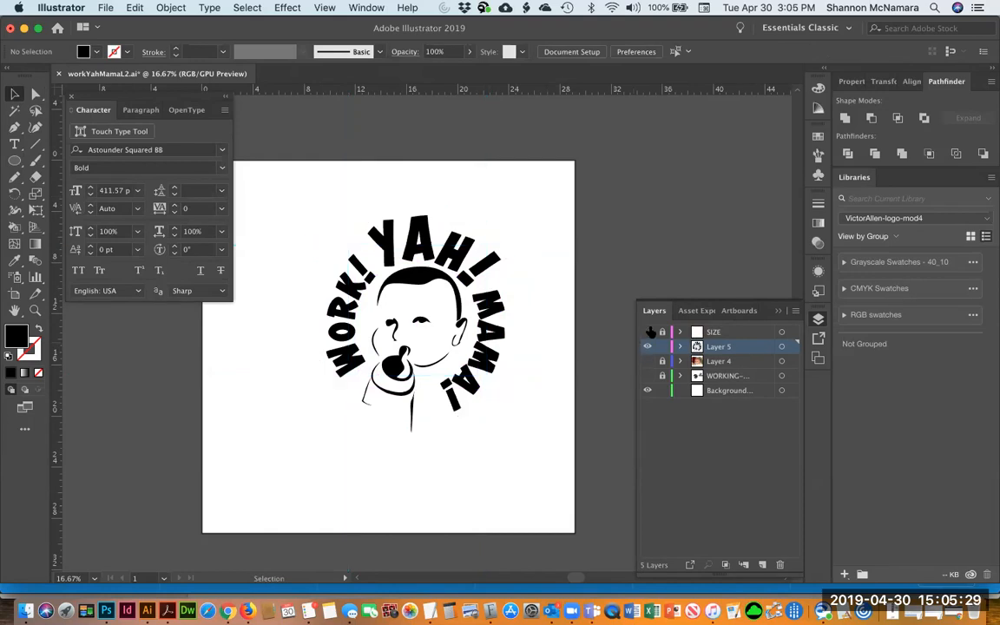
{"action": "left_click", "coordinate": [344, 250]}
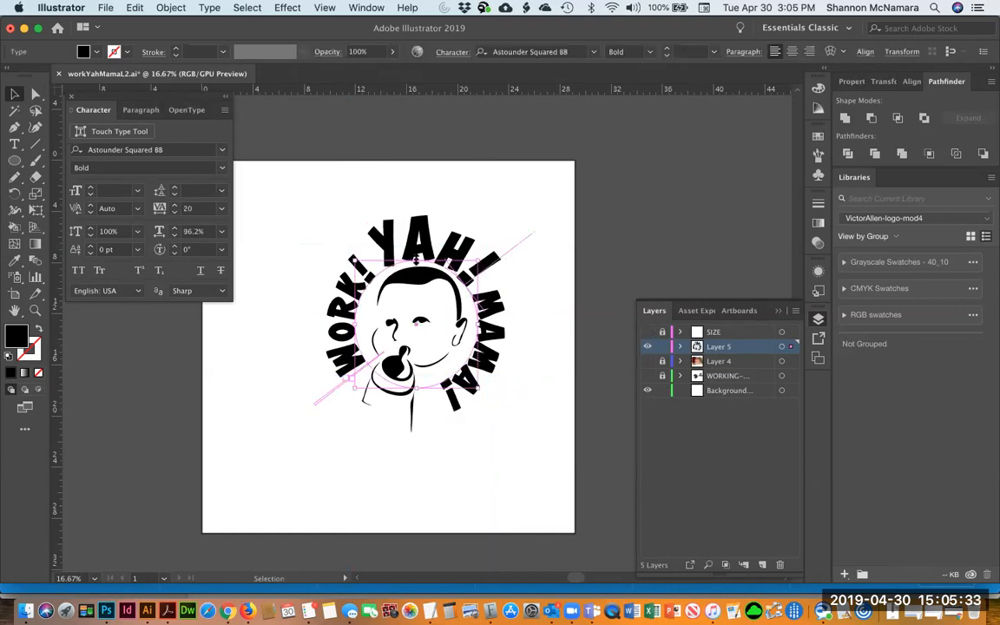
{"action": "left_click_drag", "start_coordinate": [416, 260], "coordinate": [415, 260]}
{"action": "left_click", "coordinate": [495, 179]}
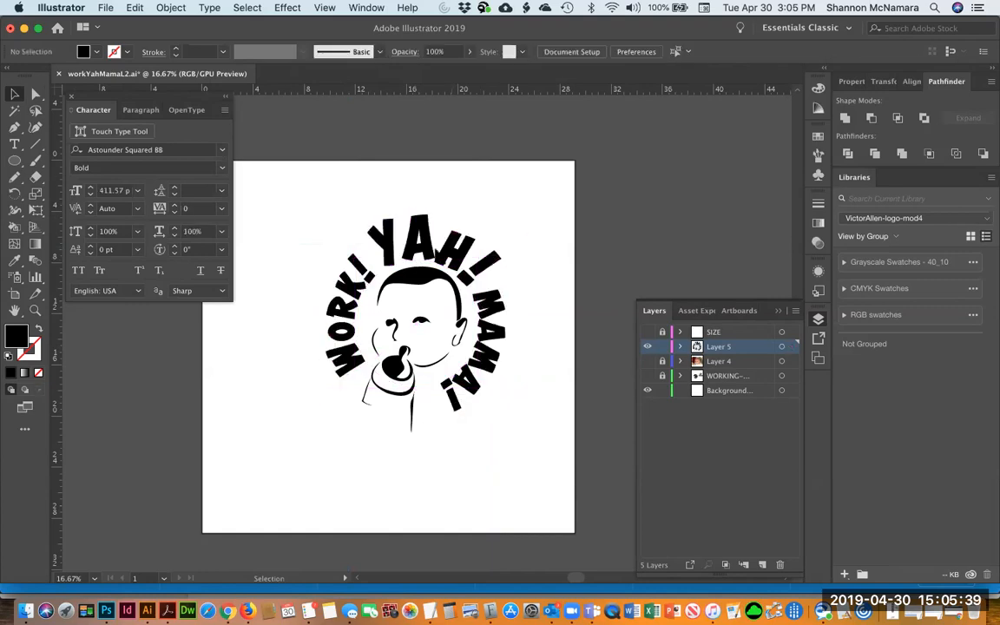
{"action": "left_click", "coordinate": [426, 261]}
{"action": "double_click", "coordinate": [427, 262]}
{"action": "key", "text": "alt+Left"}
{"action": "key", "text": "alt+Left"}
{"action": "key", "text": "alt+Left"}
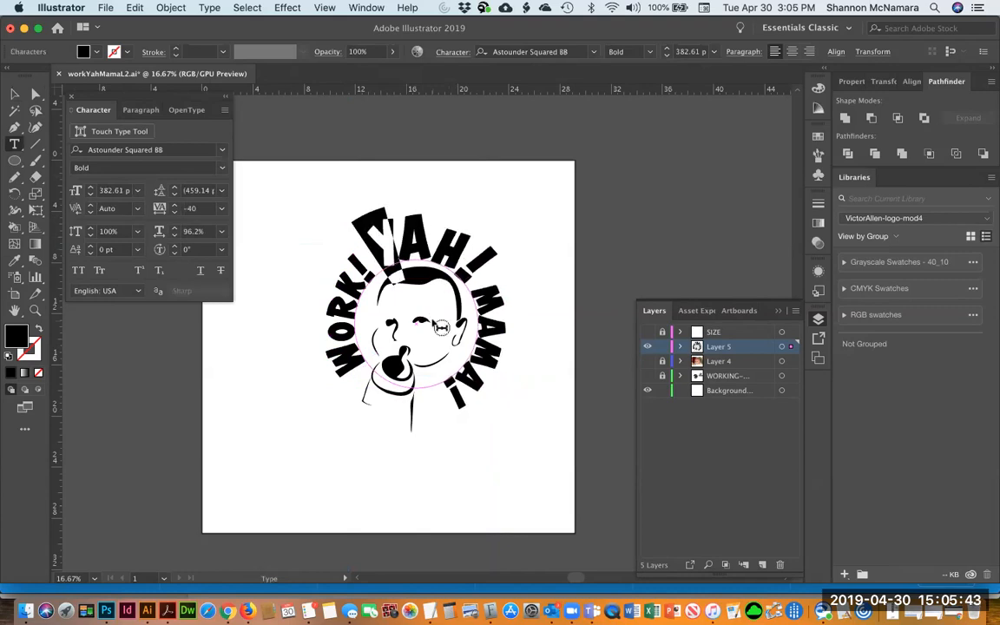
{"action": "key", "text": "alt+Right"}
{"action": "key", "text": "alt+Right"}
{"action": "key", "text": "alt+Right"}
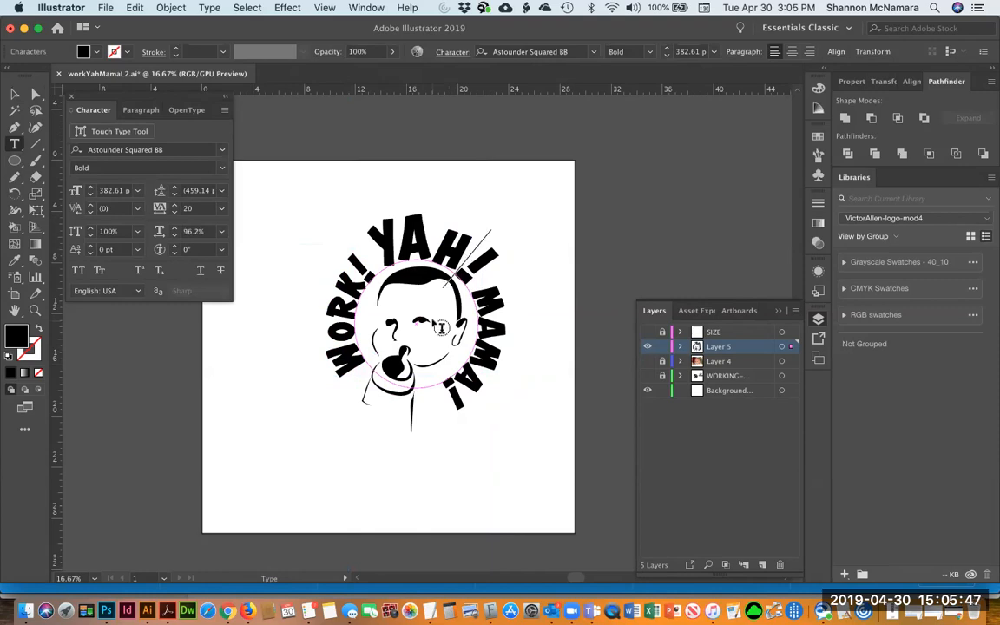
Enlarge the exclamation mark after YAH! to 440.61 pt
{"action": "key", "text": "shift+Right"}
{"action": "key", "text": "super+shift+period"}
{"action": "key", "text": "super+shift+period"}
{"action": "key", "text": "super+shift+period"}
{"action": "key", "text": "super+shift+period"}
{"action": "key", "text": "super+shift+period"}
{"action": "key", "text": "super+shift+period"}
{"action": "key", "text": "super+shift+period"}
{"action": "key", "text": "super+shift+period"}
{"action": "key", "text": "super+shift+period"}
{"action": "key", "text": "super+shift+period"}
{"action": "key", "text": "super+shift+period"}
{"action": "key", "text": "super+shift+period"}
{"action": "key", "text": "super+shift+period"}
{"action": "key", "text": "super+shift+period"}
{"action": "key", "text": "super+shift+period"}
{"action": "key", "text": "super+shift+period"}
{"action": "key", "text": "super+shift+period"}
{"action": "key", "text": "super+shift+period"}
{"action": "key", "text": "super+shift+period"}
{"action": "key", "text": "super+shift+period"}
{"action": "key", "text": "super+shift+period"}
{"action": "key", "text": "super+shift+period"}
{"action": "key", "text": "super+shift+period"}
{"action": "key", "text": "super+shift+period"}
{"action": "key", "text": "super+shift+period"}
{"action": "key", "text": "super+shift+period"}
{"action": "key", "text": "super+shift+period"}
{"action": "key", "text": "super+shift+period"}
{"action": "key", "text": "super+shift+period"}
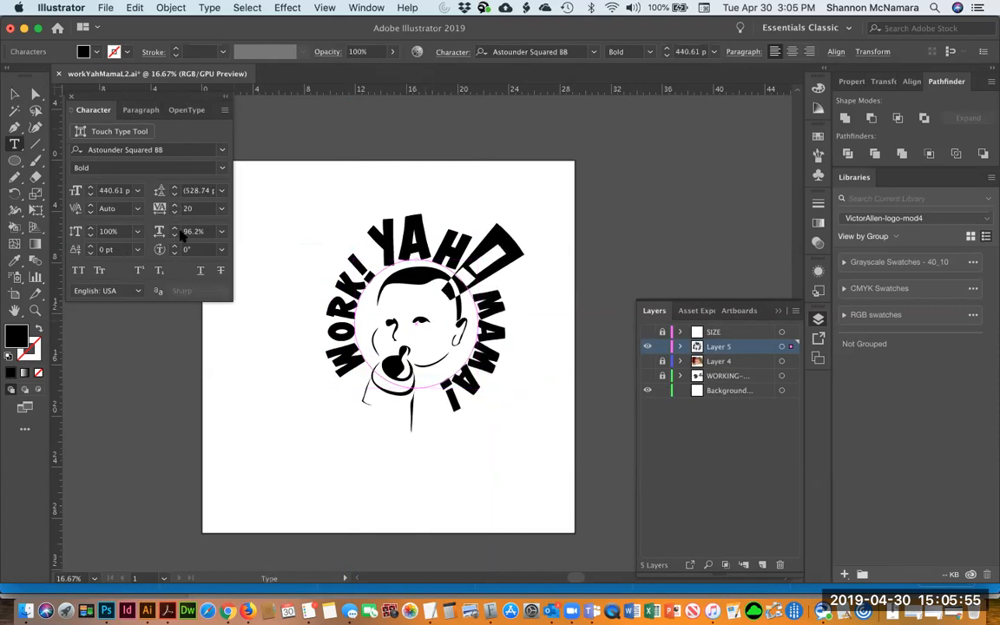
Set the vertical scale of all the circular text to 100%
{"action": "key", "text": "super+a"}
{"action": "left_click_drag", "start_coordinate": [205, 232], "coordinate": [160, 232]}
{"action": "type", "text": "100"}
{"action": "key", "text": "Return"}
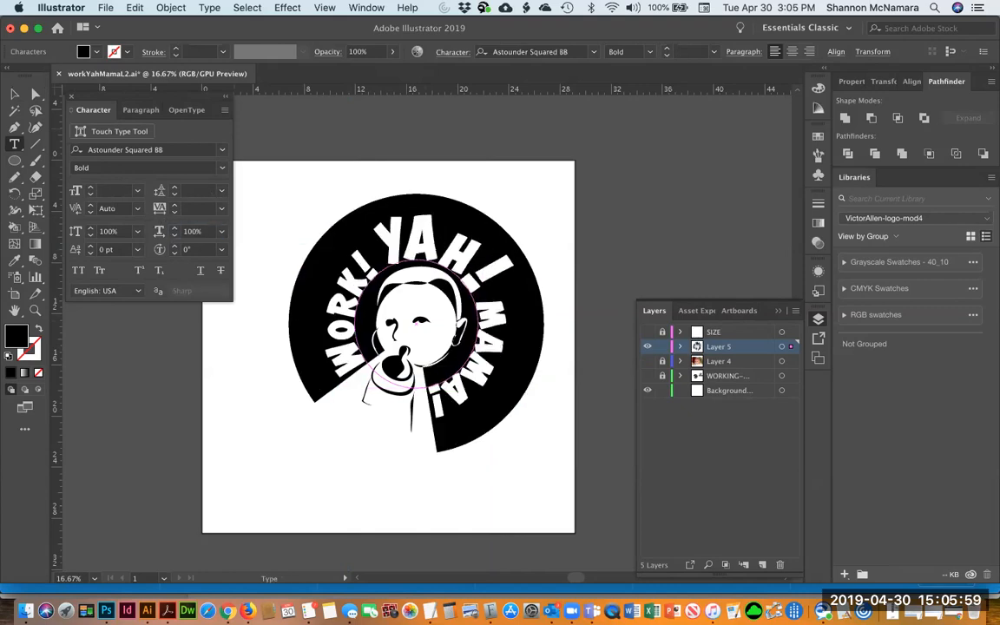
{"action": "key", "text": "Escape"}
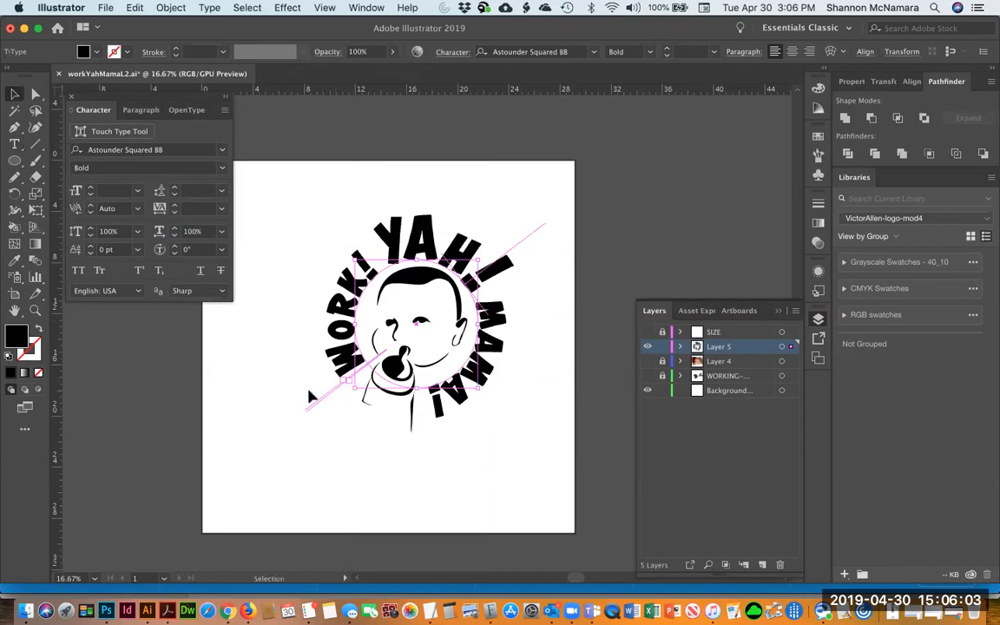
{"action": "key", "text": "super+equal"}
{"action": "key", "text": "super+equal"}
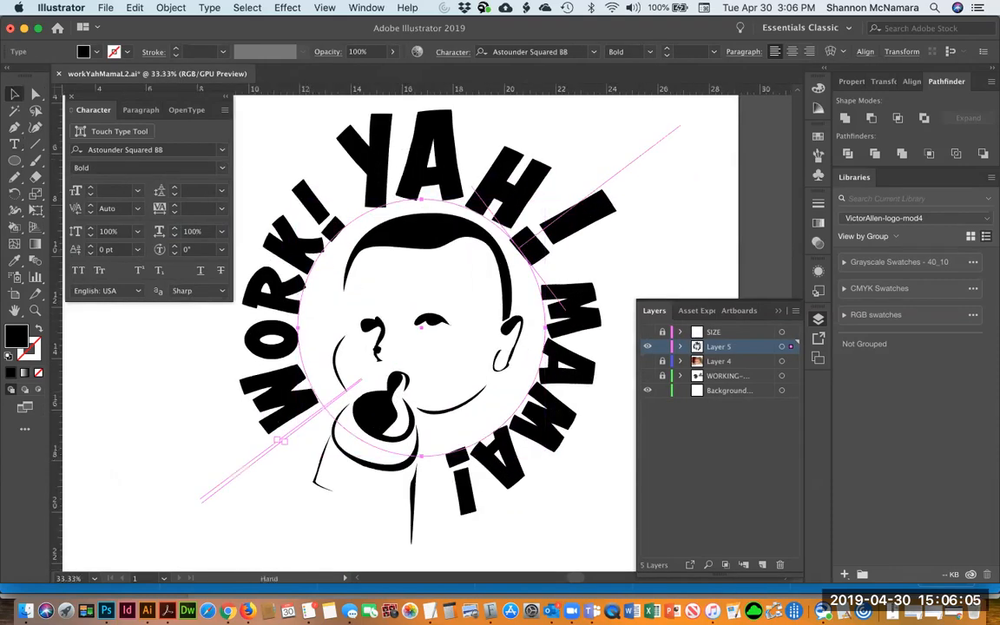
Drag the path-text bracket to shift WORK! YAH! MAMA! around the circle
{"action": "left_click_drag", "start_coordinate": [283, 443], "coordinate": [350, 401]}
{"action": "key", "text": "t"}
{"action": "key", "text": "v"}
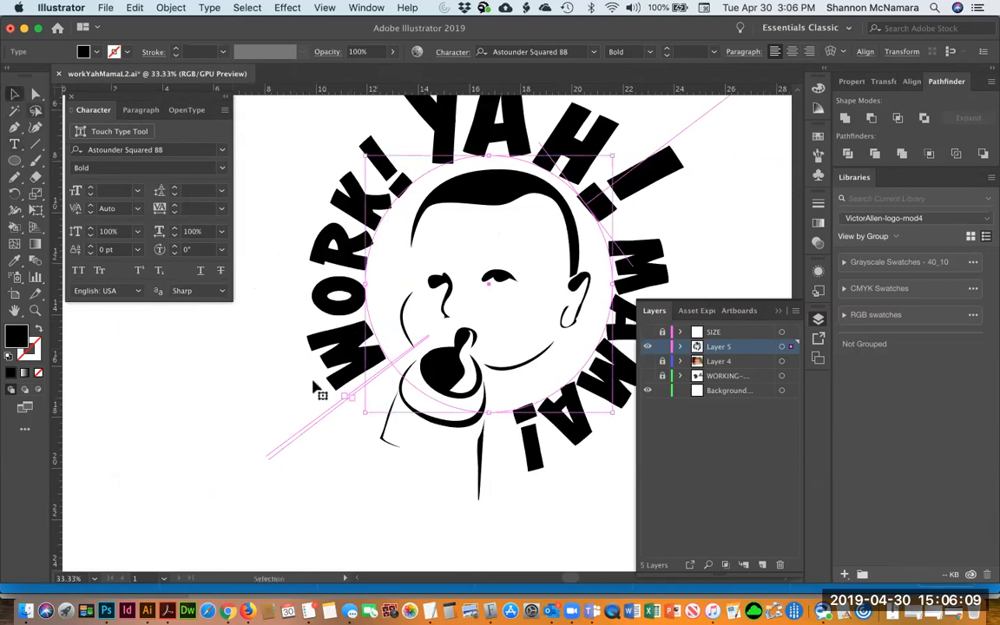
{"action": "key", "text": "t"}
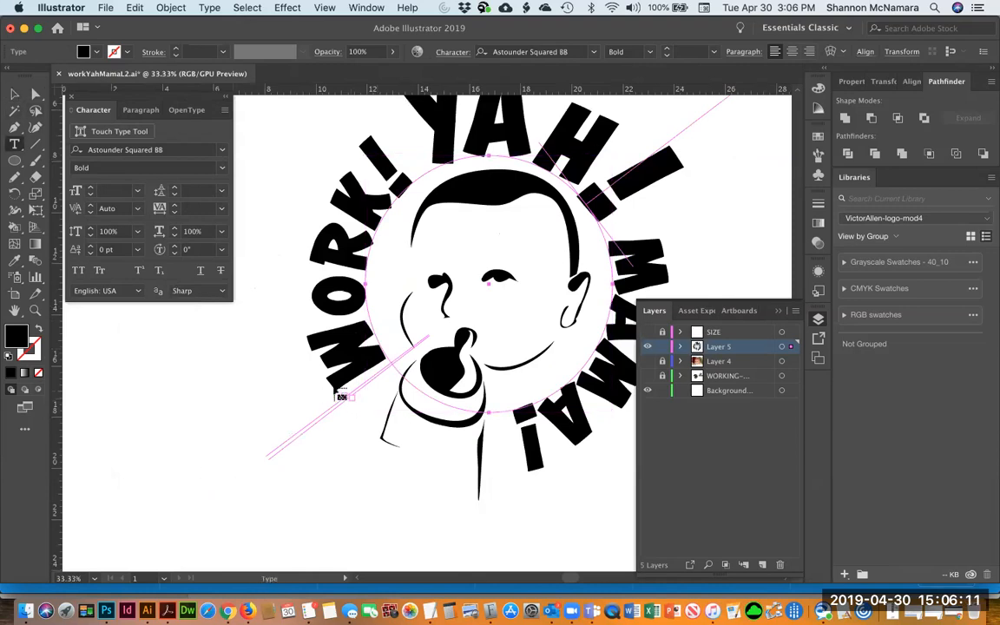
{"action": "left_click", "coordinate": [16, 93]}
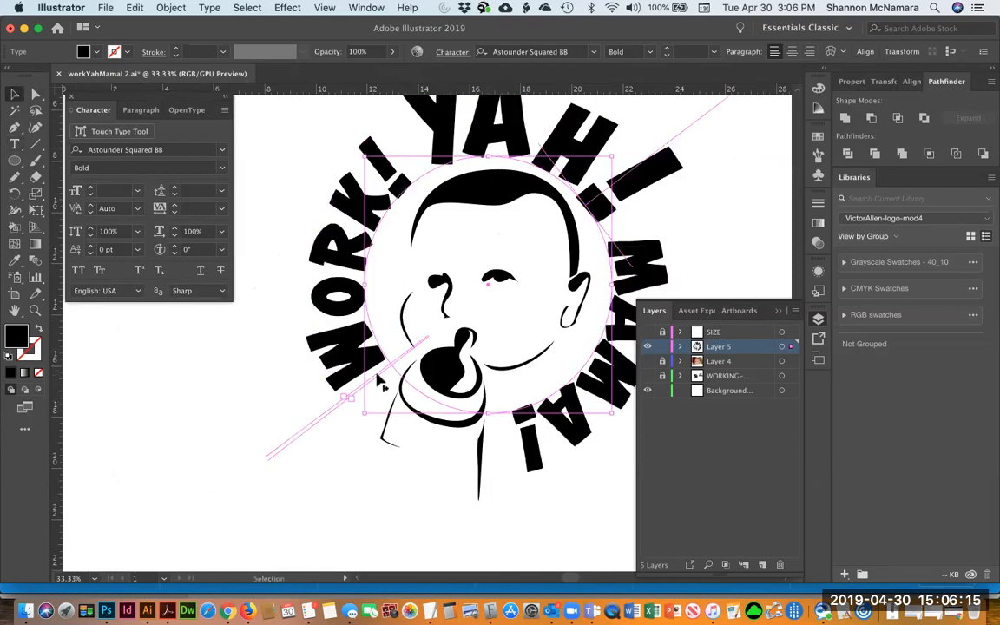
{"action": "left_click_drag", "start_coordinate": [380, 381], "coordinate": [438, 381]}
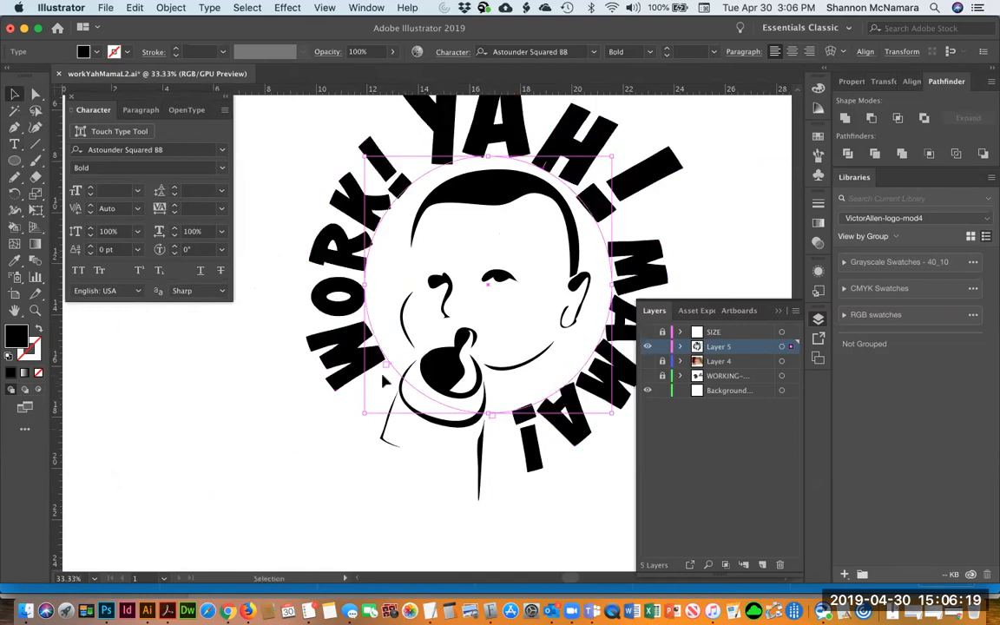
{"action": "key", "text": "t"}
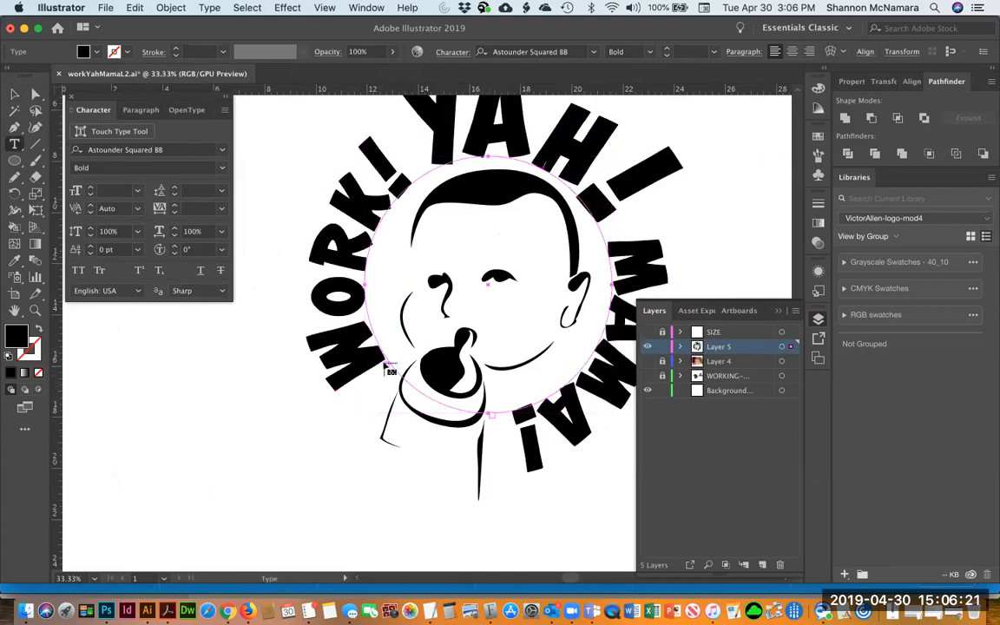
{"action": "key", "text": "v"}
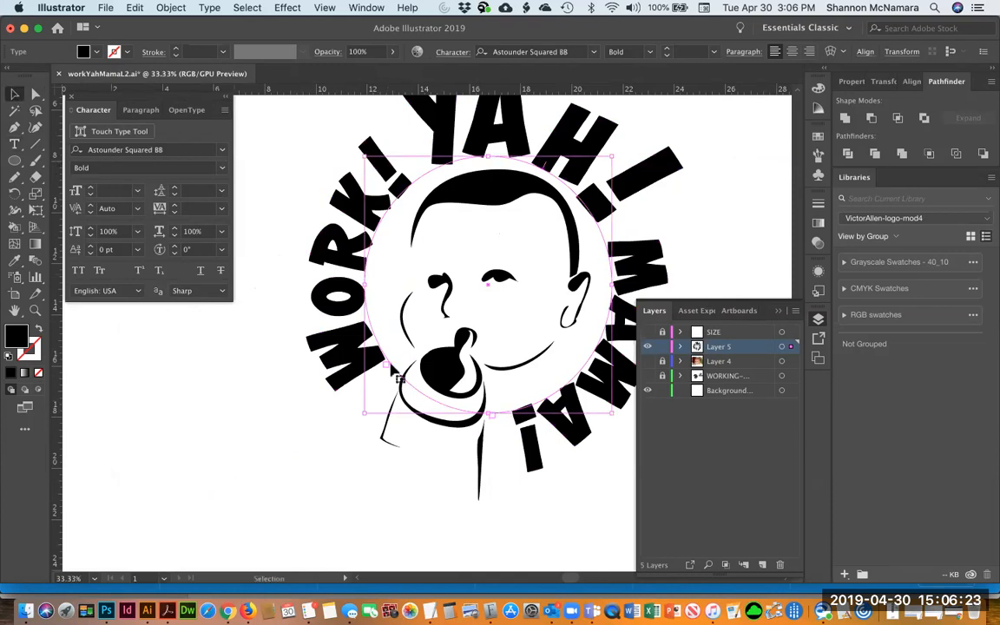
Adjust the text's start bracket again to rotate the lettering further around the face
{"action": "left_click_drag", "start_coordinate": [396, 375], "coordinate": [321, 398]}
{"action": "key", "text": "t"}
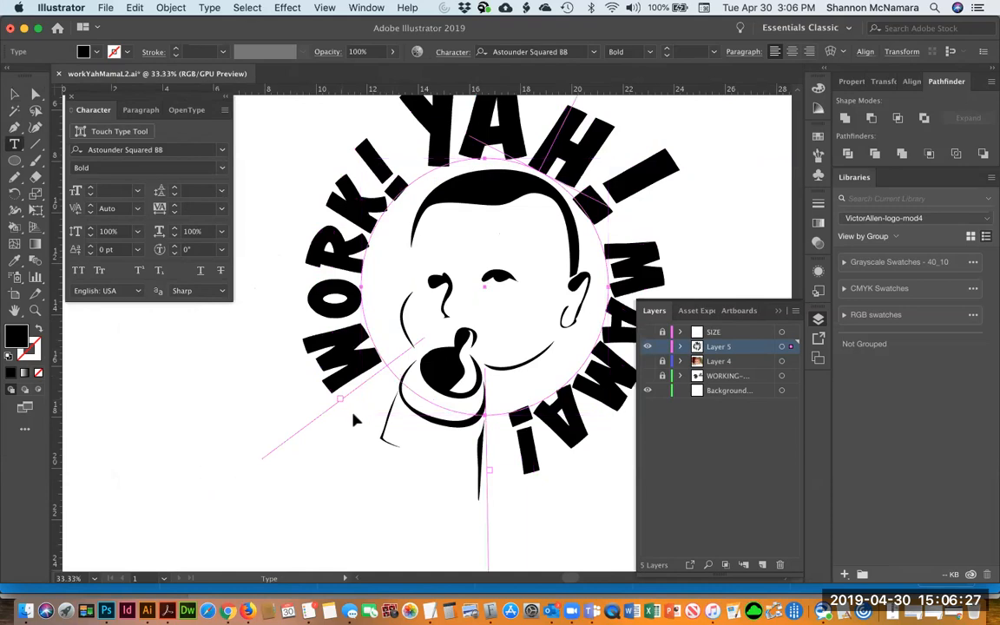
{"action": "left_click", "coordinate": [15, 91]}
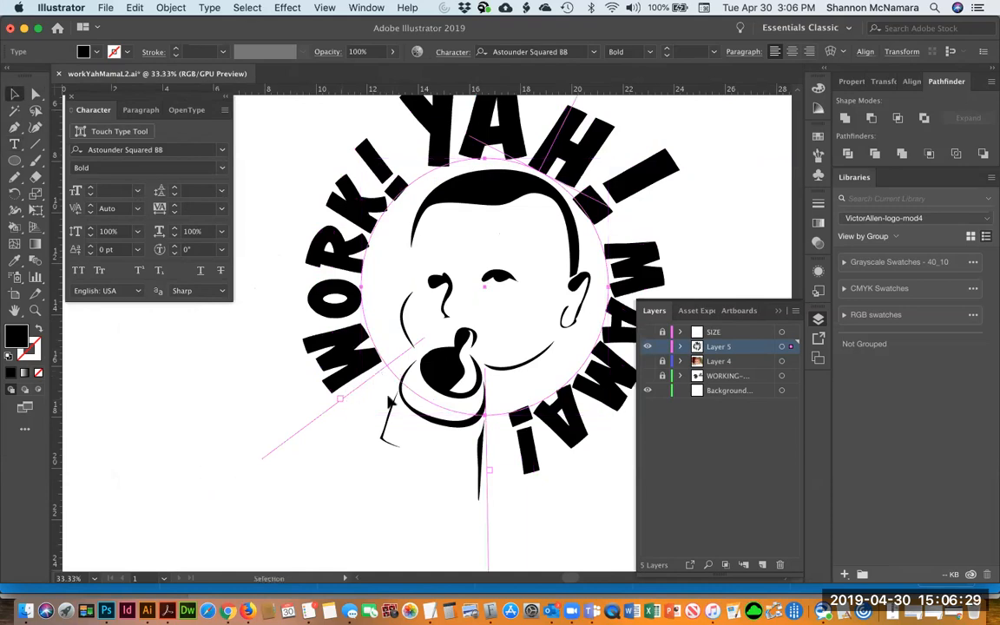
{"action": "left_click_drag", "start_coordinate": [382, 375], "coordinate": [387, 380]}
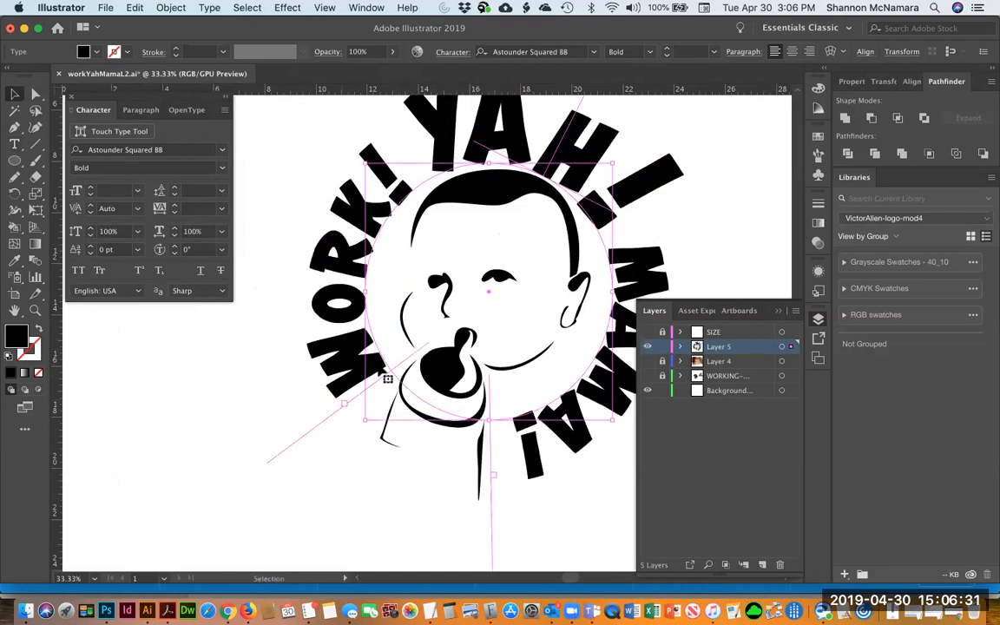
{"action": "key", "text": "t"}
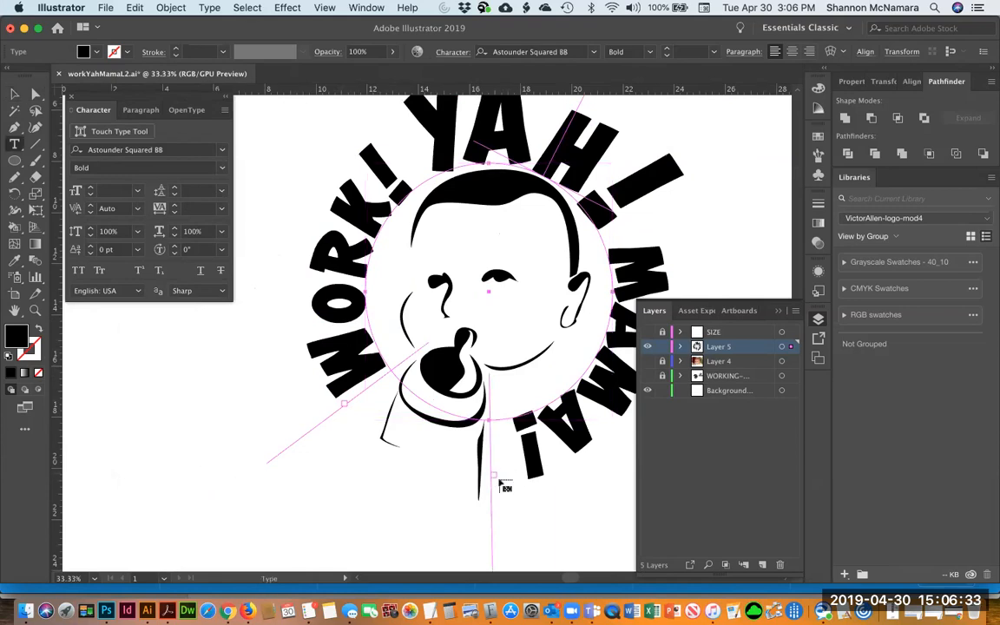
{"action": "key", "text": "super"}
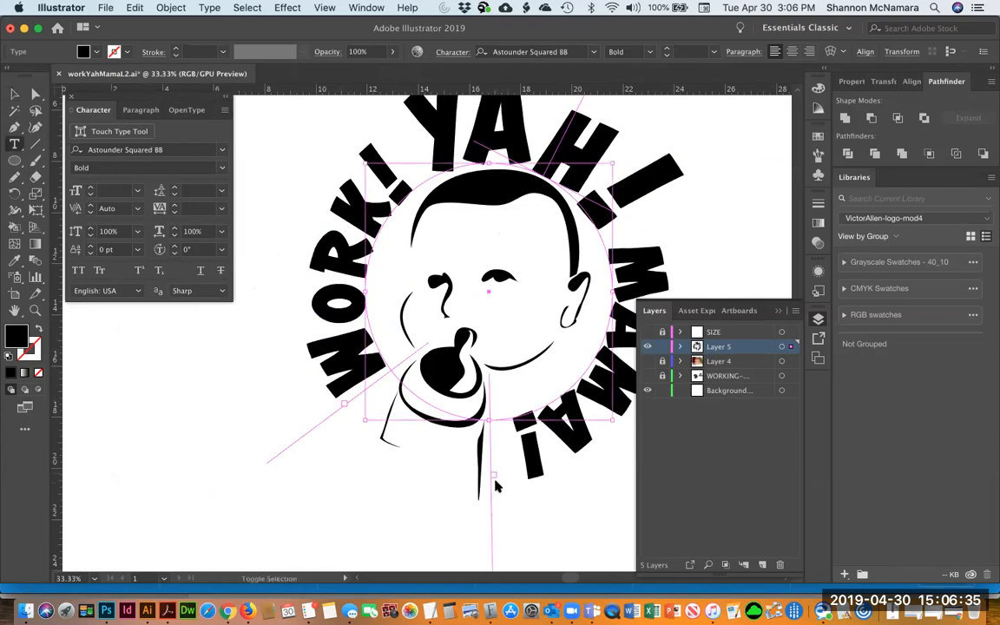
{"action": "key", "text": "shift+super+p"}
{"action": "left_click", "coordinate": [681, 374]}
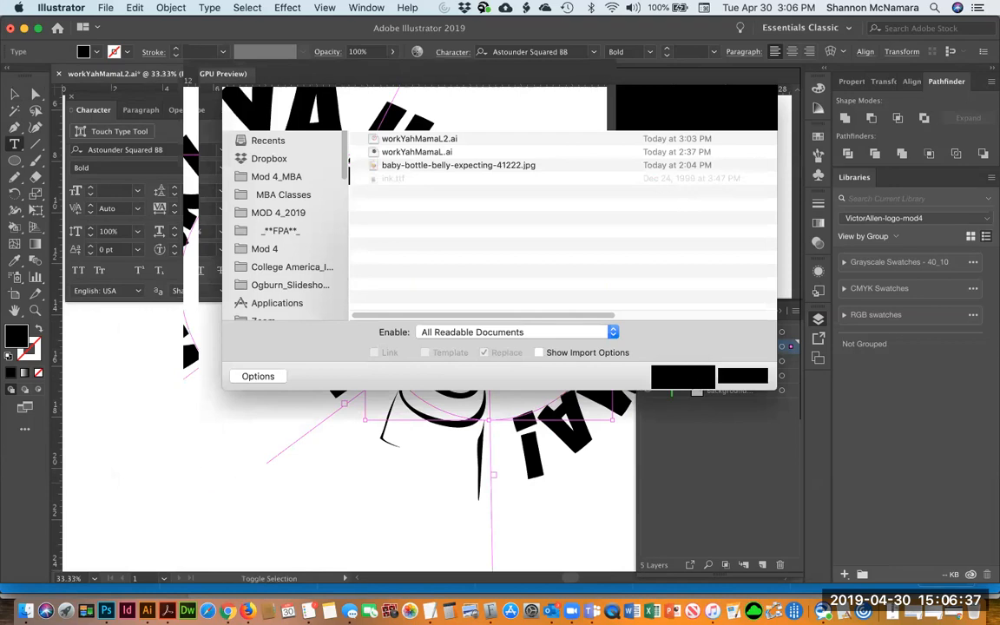
Nudge the circular text slightly with the Selection tool
{"action": "key", "text": "v"}
{"action": "scroll", "coordinate": [486, 304], "scroll_direction": "right", "scroll_amount": 3}
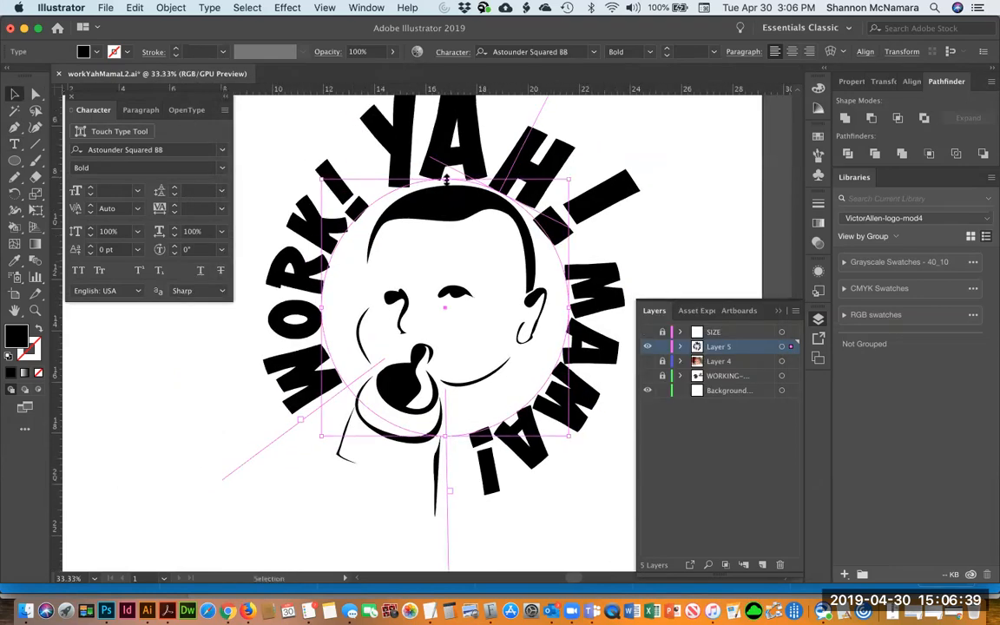
{"action": "key", "text": "a"}
{"action": "key", "text": "t"}
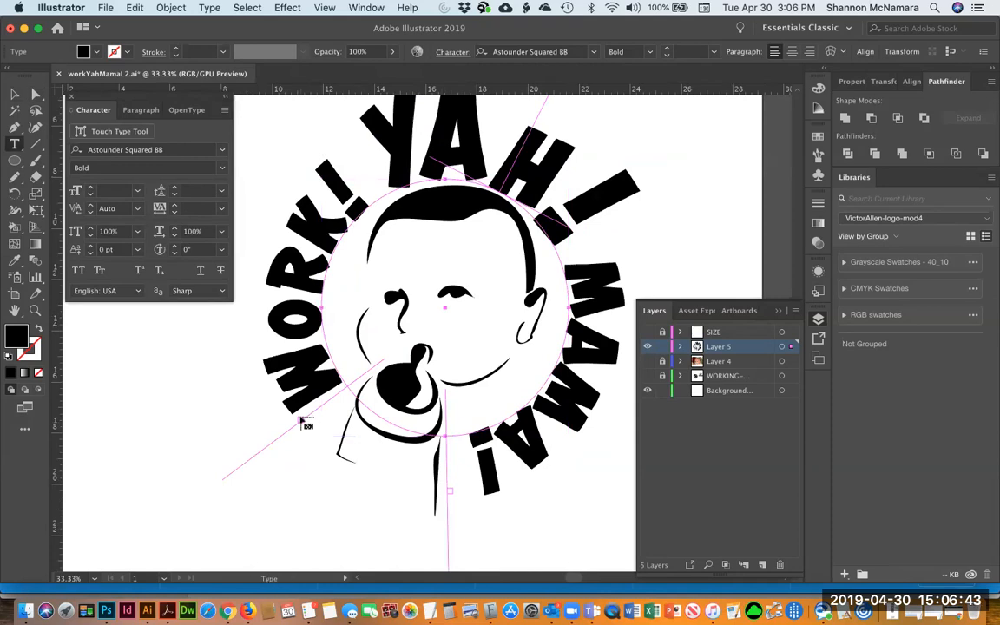
{"action": "key", "text": "v"}
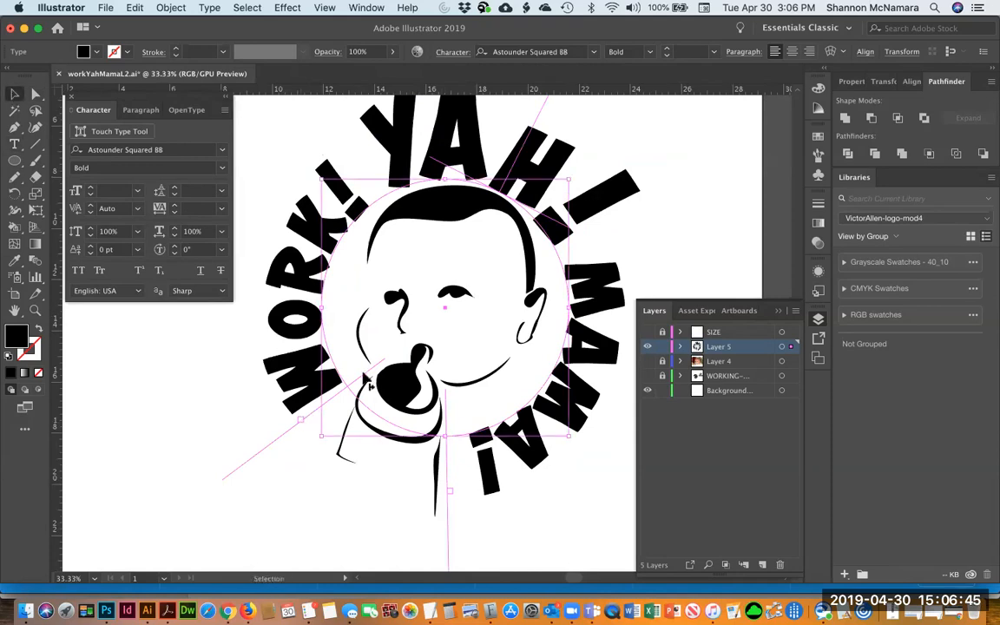
{"action": "left_click_drag", "start_coordinate": [364, 374], "coordinate": [361, 373]}
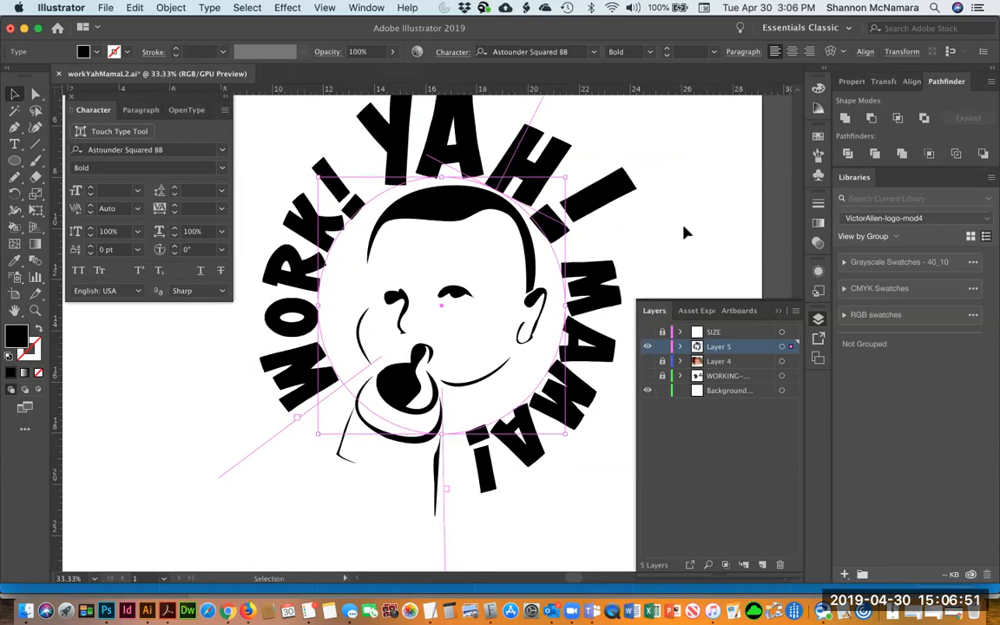
Rotate the circular text slightly with the Free Transform tool and fine-tune its position
{"action": "key", "text": "e"}
{"action": "left_click_drag", "start_coordinate": [684, 224], "coordinate": [678, 197]}
{"action": "key", "text": "v"}
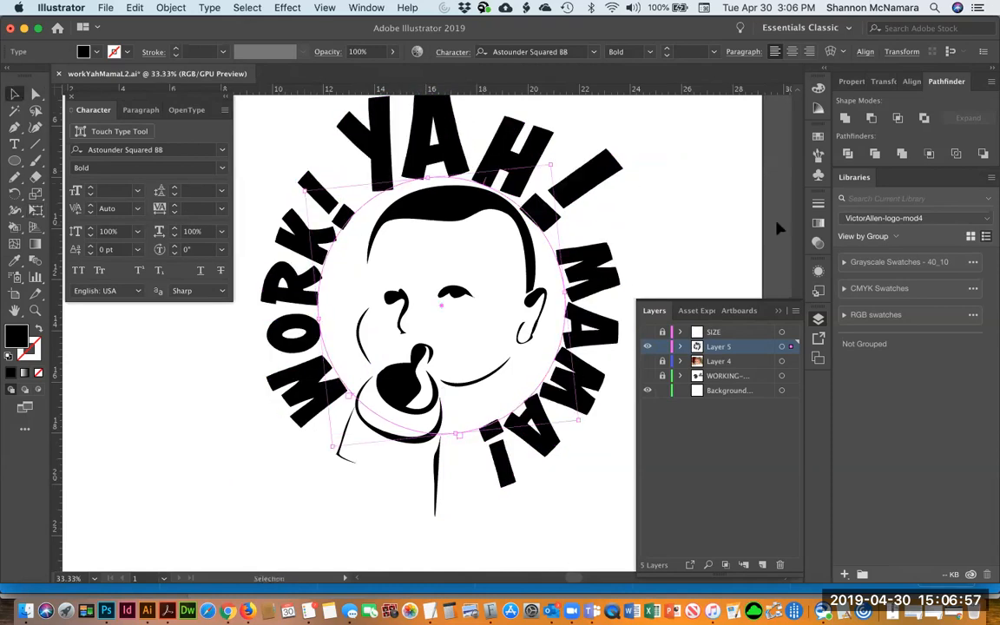
{"action": "left_click", "coordinate": [649, 184]}
{"action": "left_click_drag", "start_coordinate": [496, 177], "coordinate": [502, 177]}
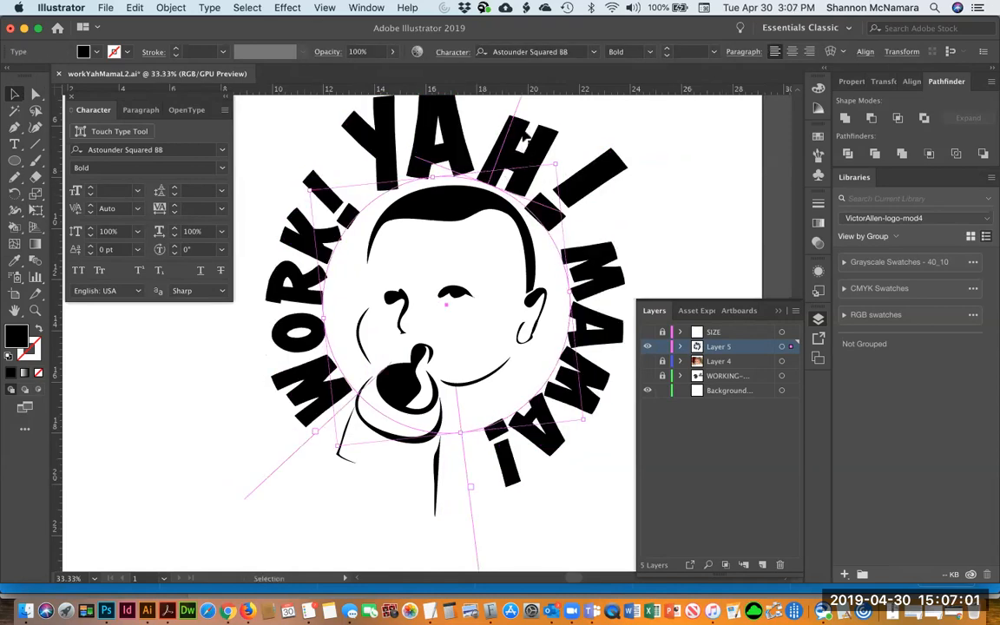
{"action": "left_click_drag", "start_coordinate": [525, 128], "coordinate": [518, 324]}
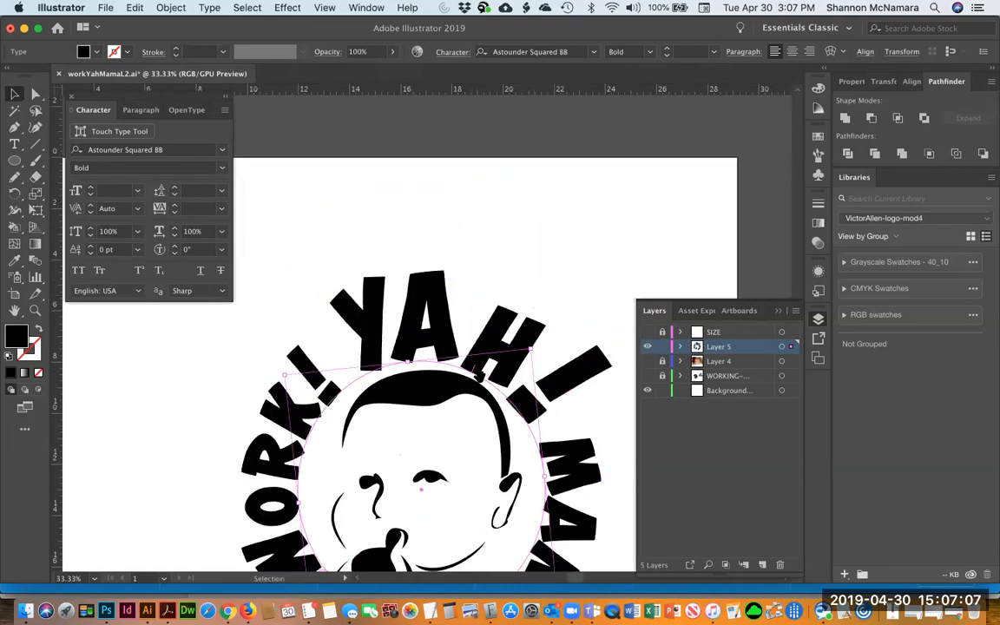
{"action": "scroll", "coordinate": [506, 301], "scroll_direction": "down", "scroll_amount": 5}
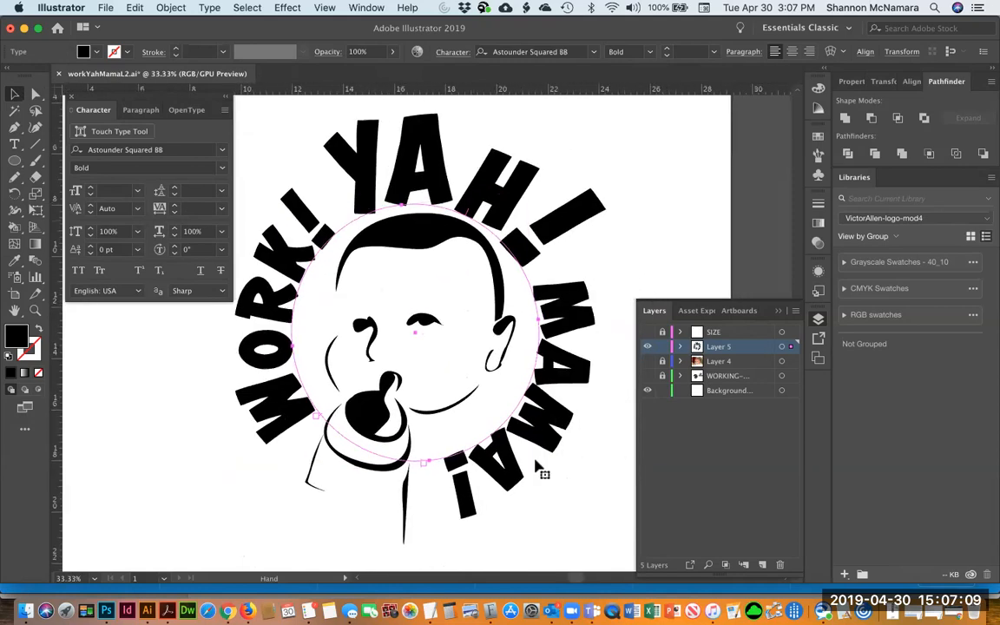
Set the tracking of the exclamation mark after YAH! to 16 and undo the stray O typed over it
{"action": "type", "text": "t"}
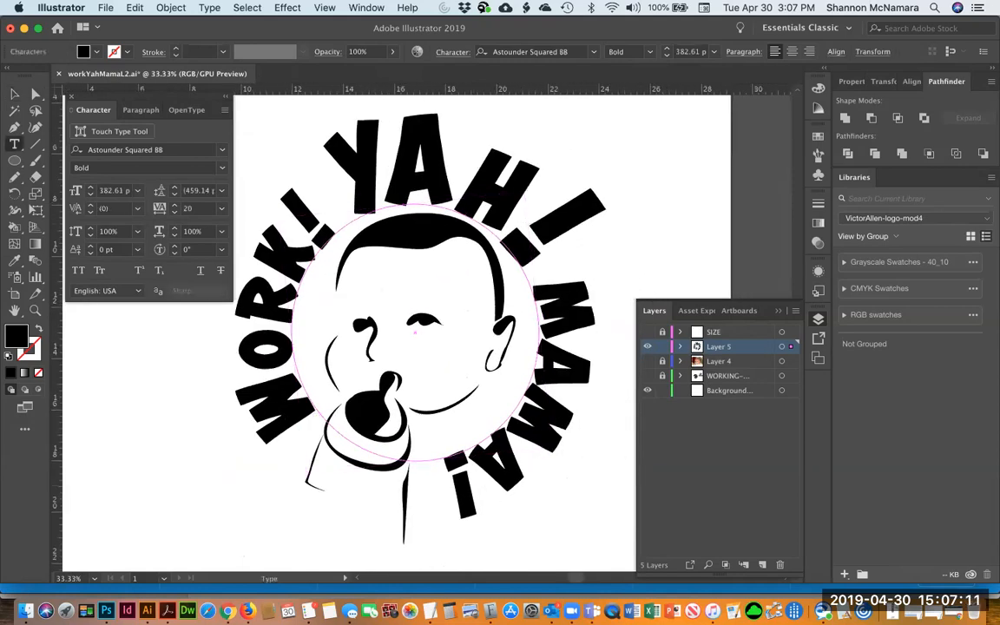
{"action": "type", "text": "O"}
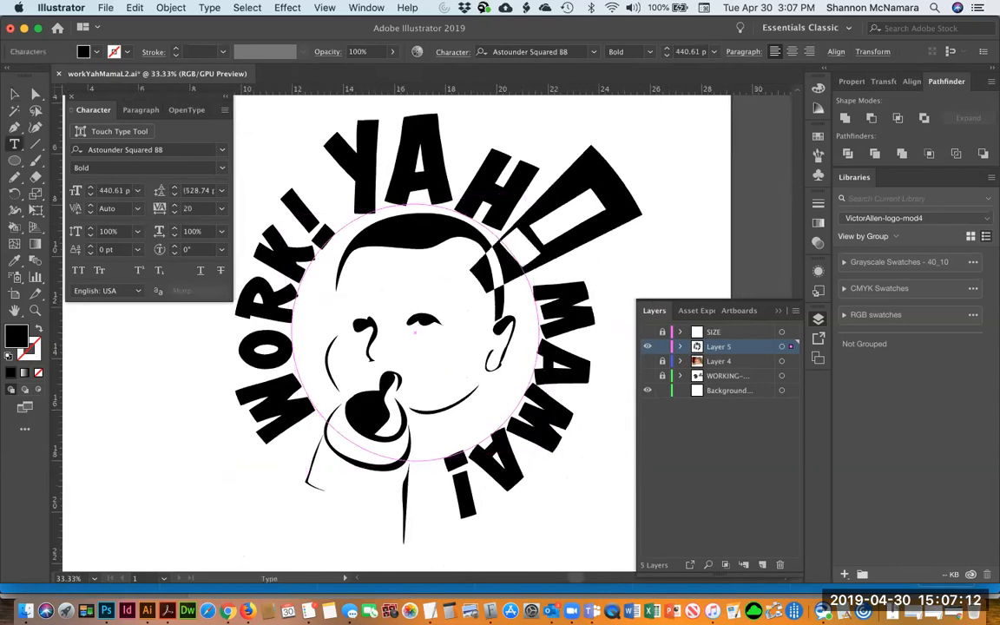
{"action": "left_click", "coordinate": [174, 212]}
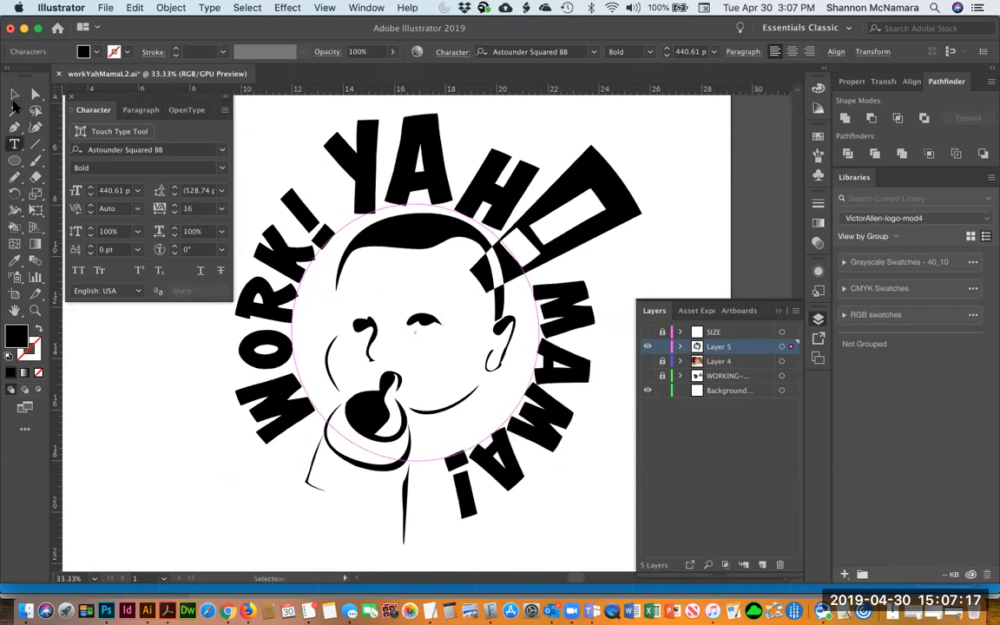
{"action": "left_click", "coordinate": [15, 94]}
{"action": "key", "text": "ctrl+z"}
Convert the lettering to outlines and place a copy of the text on the pasteboard beside the artboard
{"action": "key", "text": "shift+super+o"}
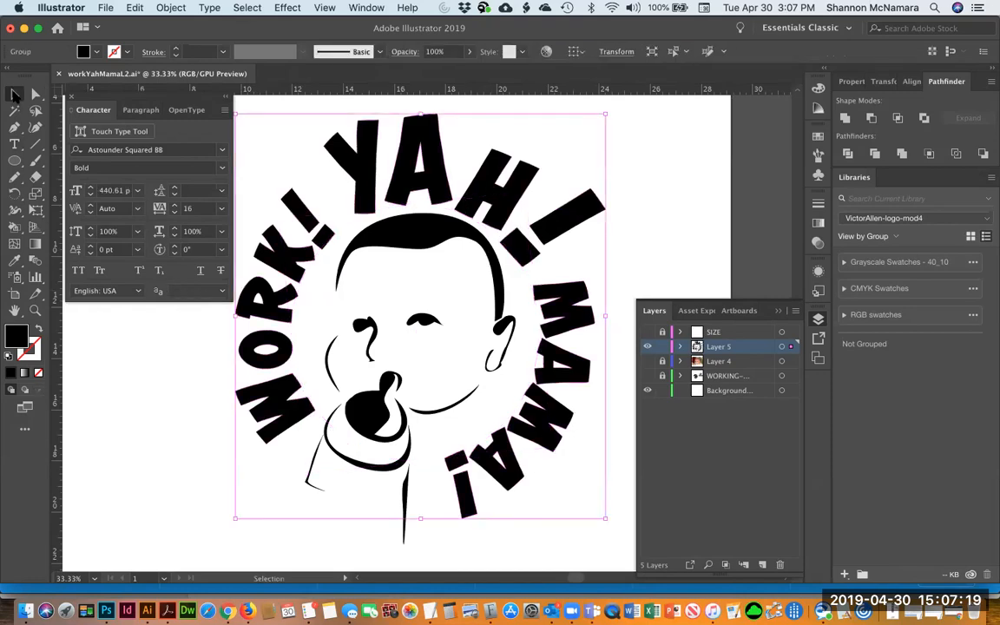
{"action": "key", "text": "super+z"}
{"action": "key", "text": "super+minus"}
{"action": "key", "text": "super+minus"}
{"action": "key", "text": "super+minus"}
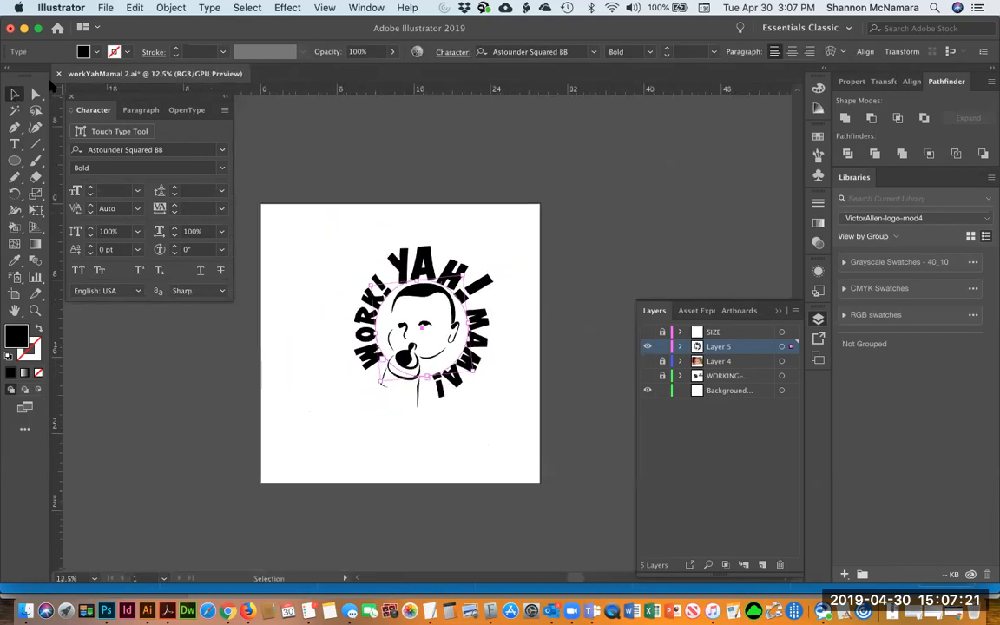
{"action": "left_click_drag", "start_coordinate": [389, 233], "coordinate": [643, 126]}
{"action": "left_click", "coordinate": [372, 237]}
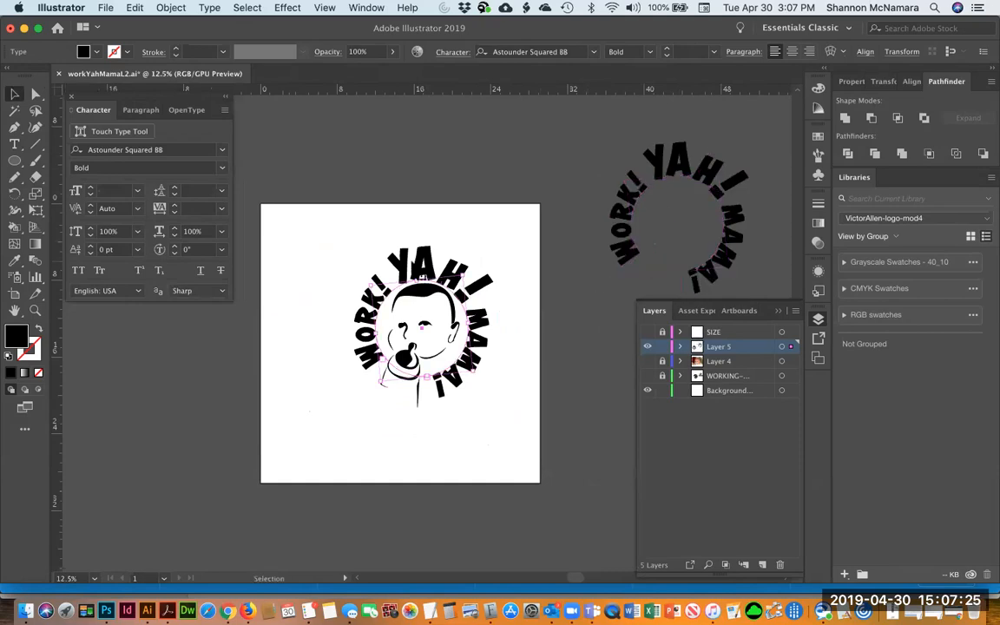
{"action": "left_click", "coordinate": [363, 185]}
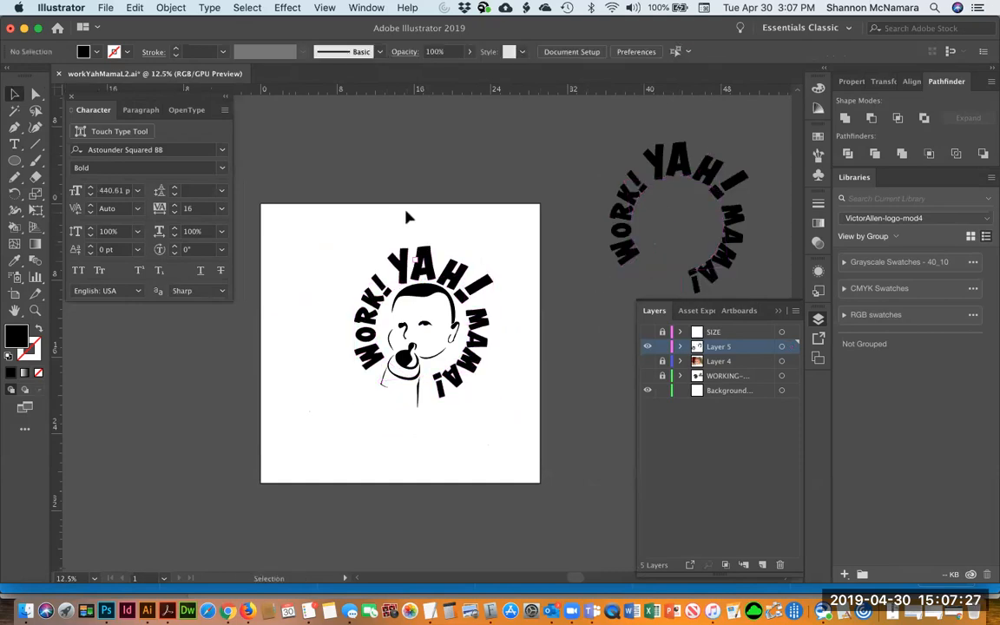
Cut the outlined lettering from the artboard
{"action": "key", "text": "z"}
{"action": "mouse_move", "coordinate": [474, 426]}
{"action": "left_mouse_down"}
{"action": "mouse_move", "coordinate": [531, 442]}
{"action": "mouse_move", "coordinate": [466, 425]}
{"action": "left_mouse_up"}
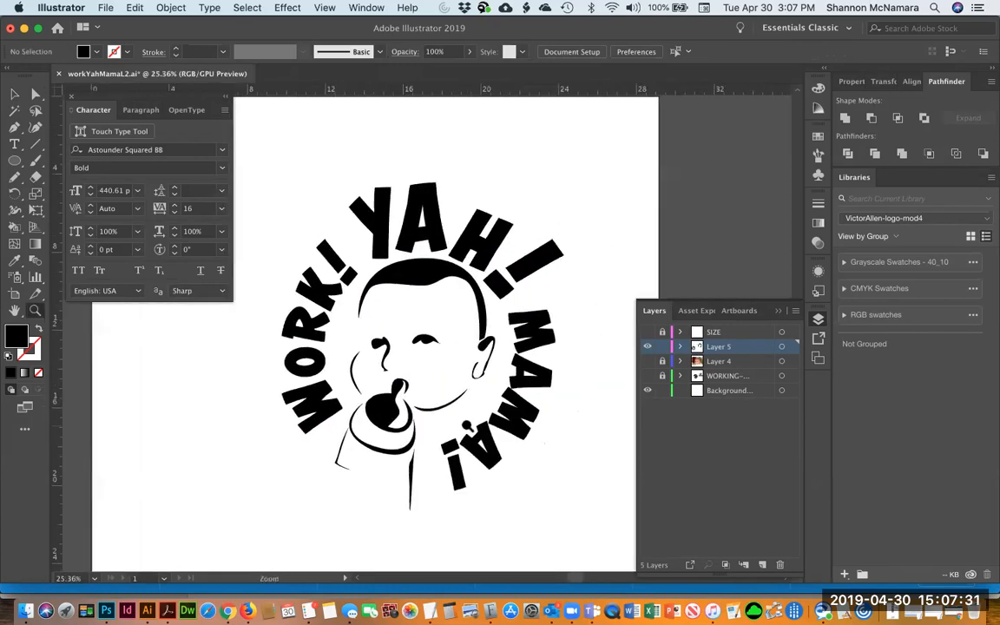
{"action": "key", "text": "v"}
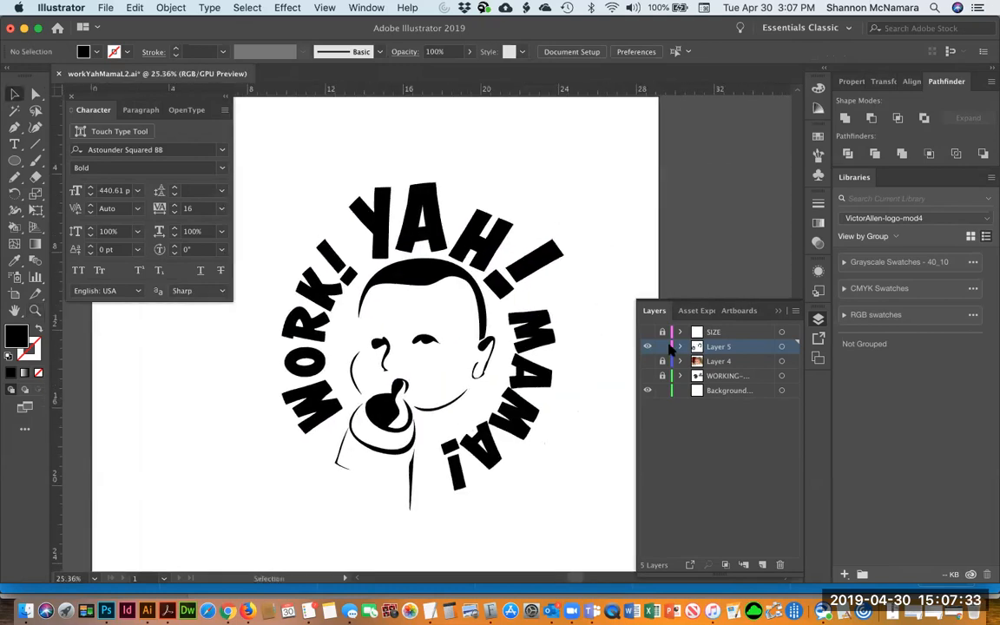
{"action": "left_click", "coordinate": [532, 349]}
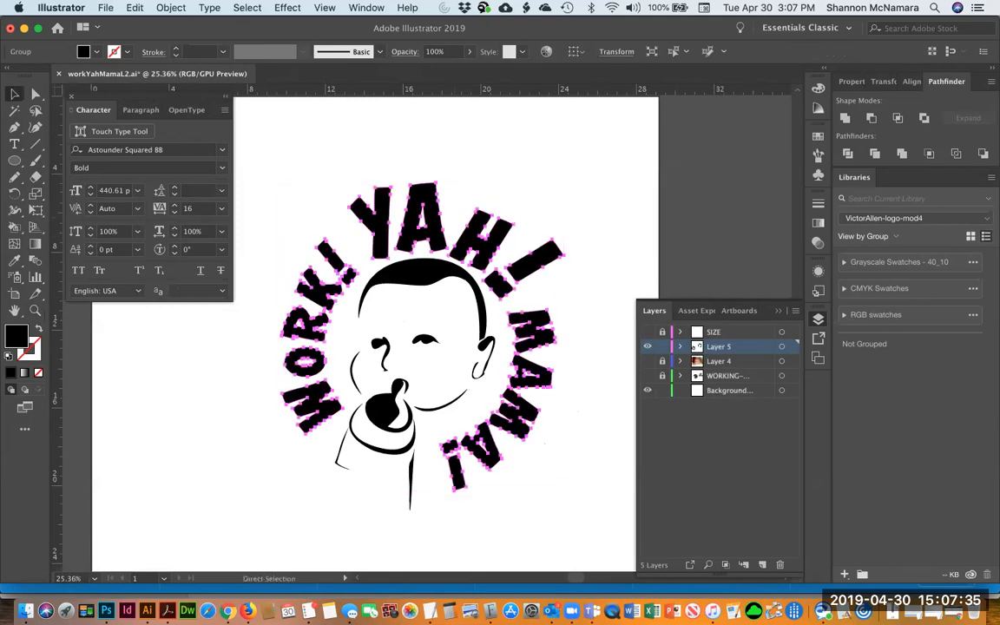
{"action": "key", "text": "super+x"}
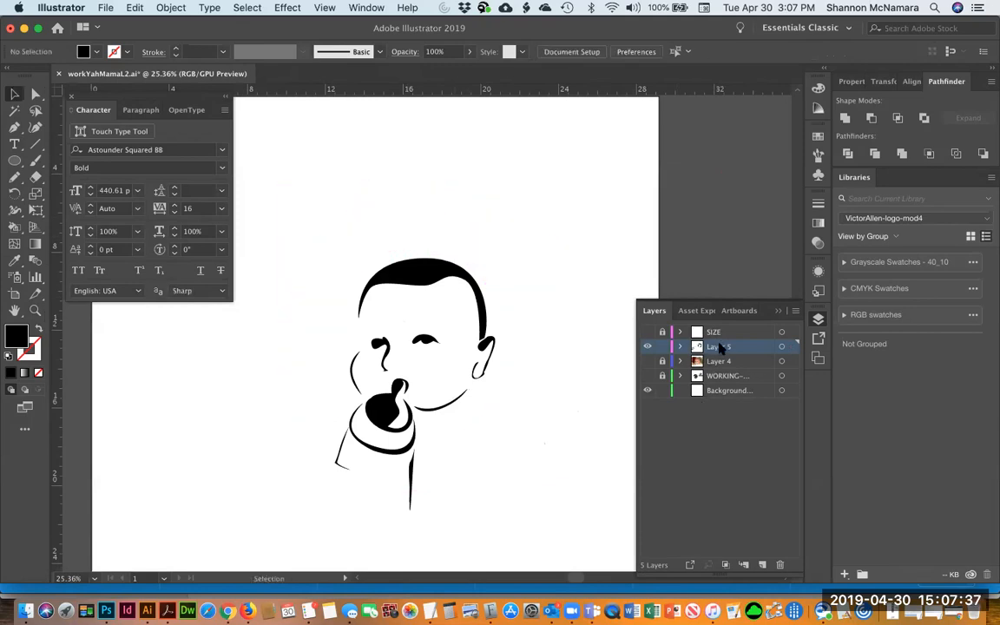
Rename Layer 5 to BABY and lock it
{"action": "double_click", "coordinate": [717, 346]}
{"action": "type", "text": "BABY"}
{"action": "key", "text": "Return"}
{"action": "left_click", "coordinate": [662, 347]}
Paste the lettering into a new layer and name that layer TYPE
{"action": "key", "text": "super+l"}
{"action": "key", "text": "super+v"}
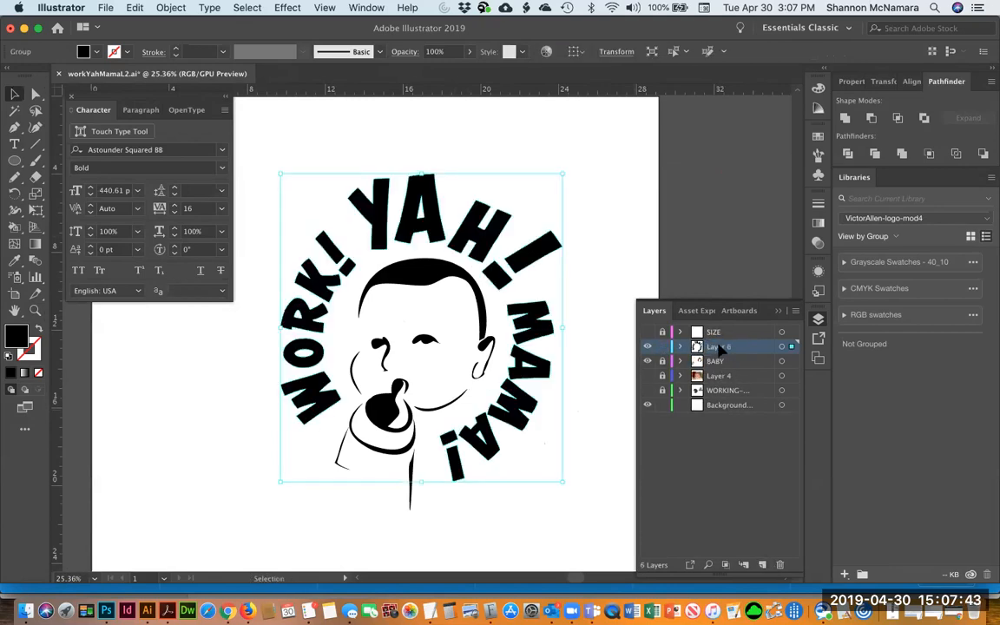
{"action": "double_click", "coordinate": [719, 347]}
{"action": "type", "text": "TYP"}
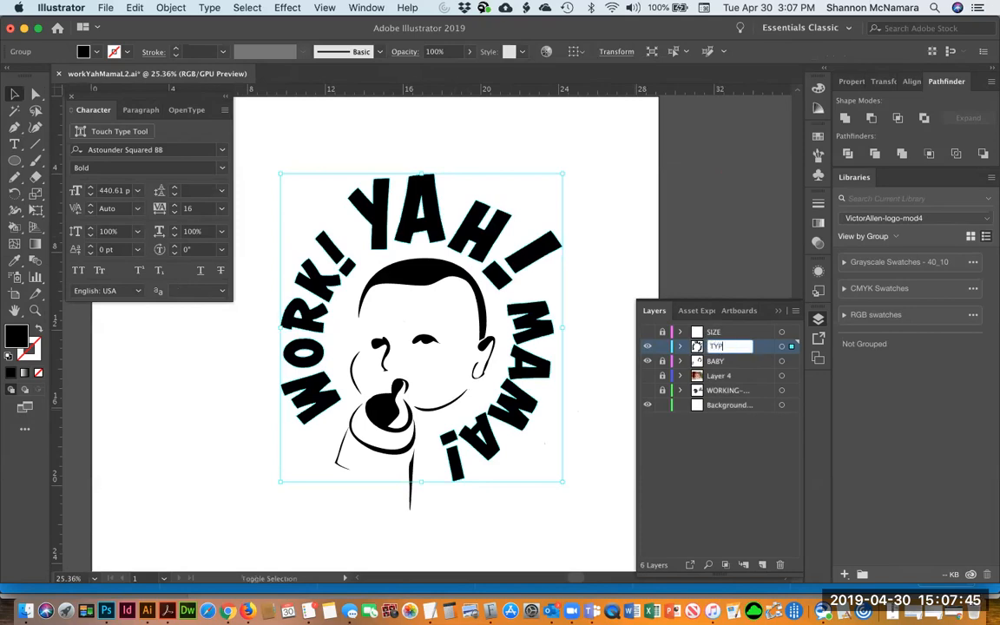
{"action": "type", "text": "E"}
{"action": "key", "text": "Return"}
{"action": "left_click", "coordinate": [480, 137]}
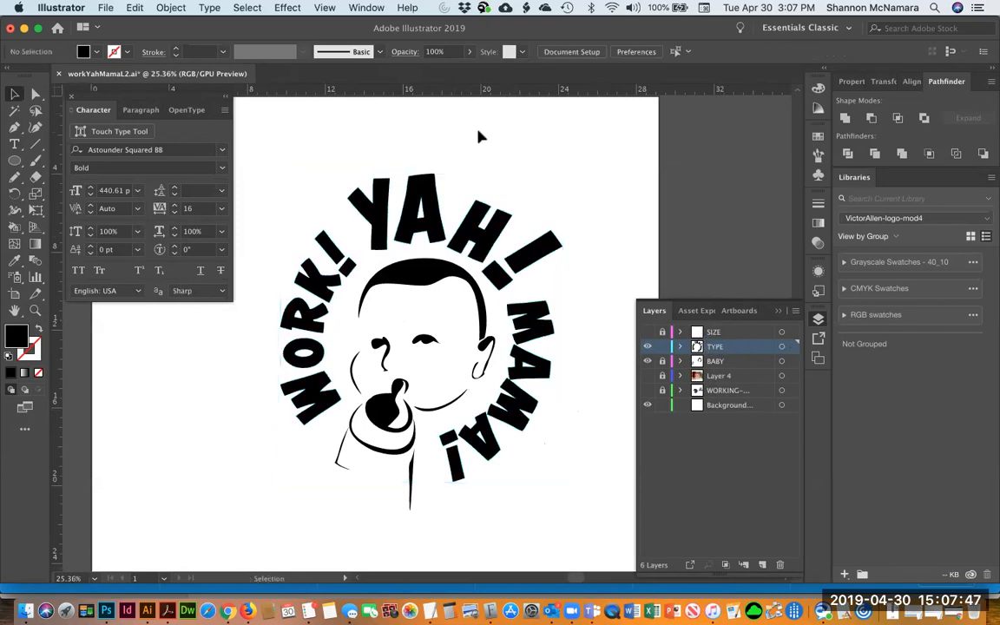
{"action": "key", "text": "z"}
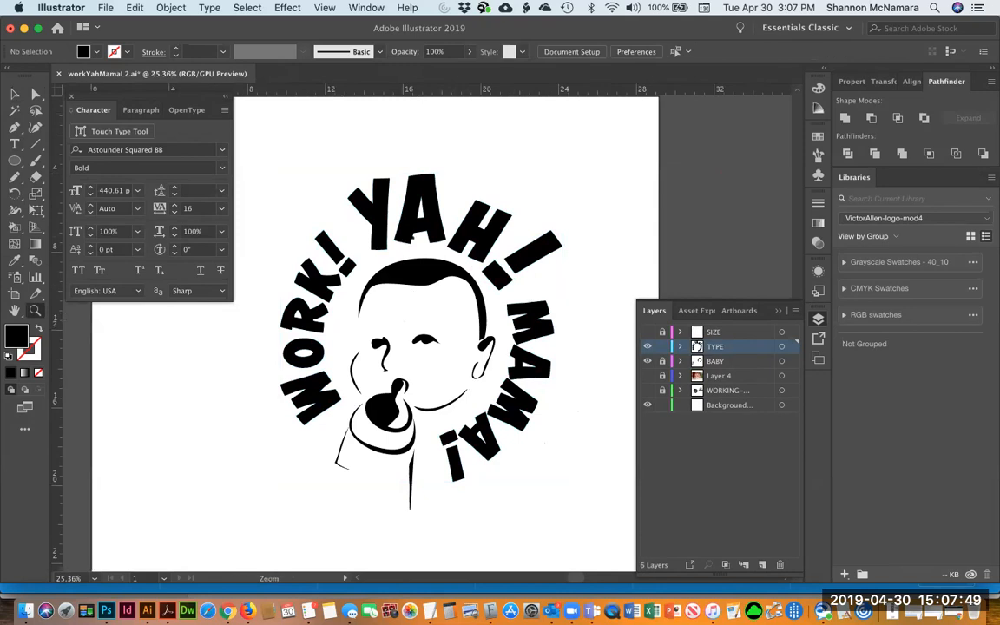
Zoom in to examine the outlined lettering around the baby face
{"action": "key", "text": "v"}
{"action": "left_click", "coordinate": [414, 244]}
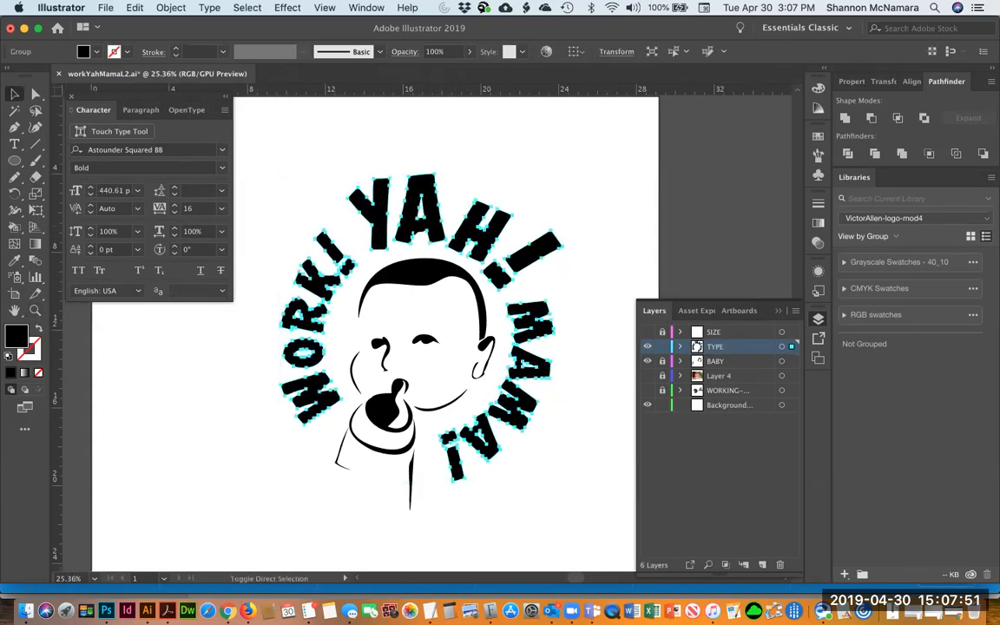
{"action": "left_click", "coordinate": [477, 119]}
{"action": "left_click_drag", "start_coordinate": [477, 119], "coordinate": [467, 106]}
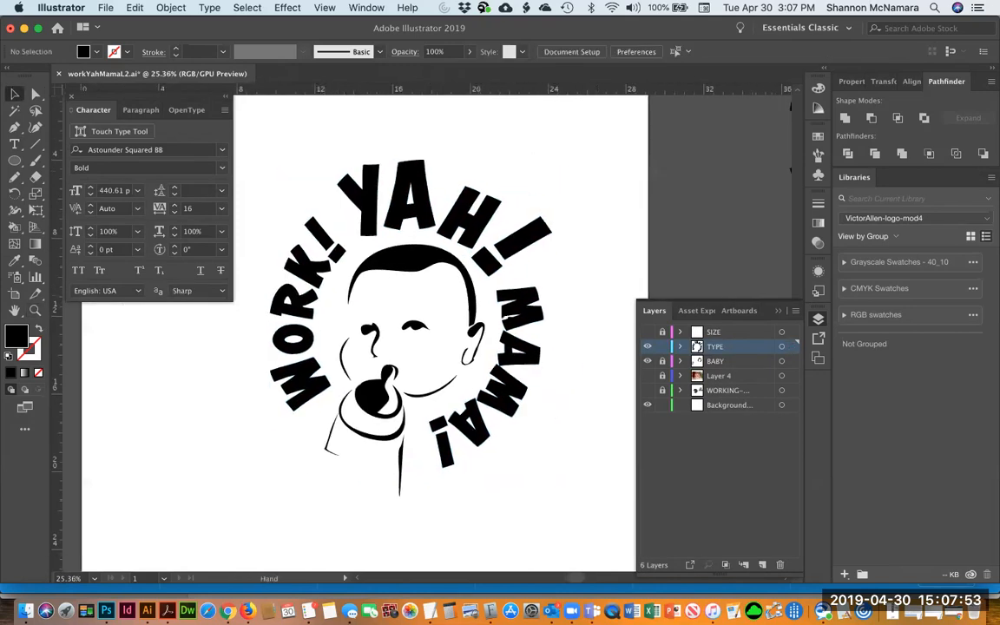
{"action": "key", "text": "z"}
{"action": "left_click", "coordinate": [573, 435]}
{"action": "left_click_drag", "start_coordinate": [227, 306], "coordinate": [415, 348]}
{"action": "key", "text": "v"}
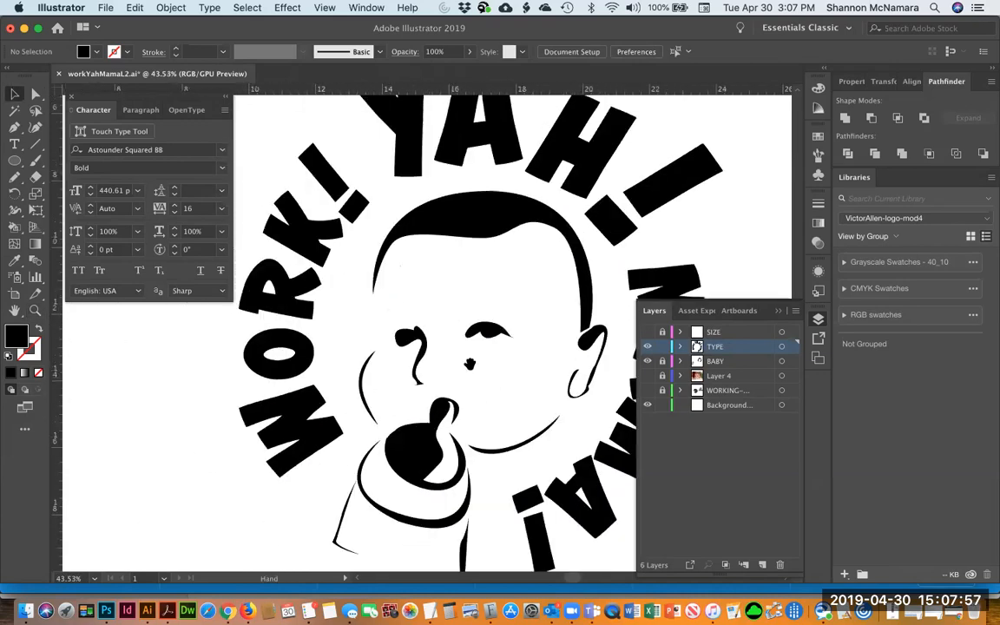
{"action": "left_click_drag", "start_coordinate": [315, 352], "coordinate": [354, 342]}
{"action": "left_click", "coordinate": [353, 342]}
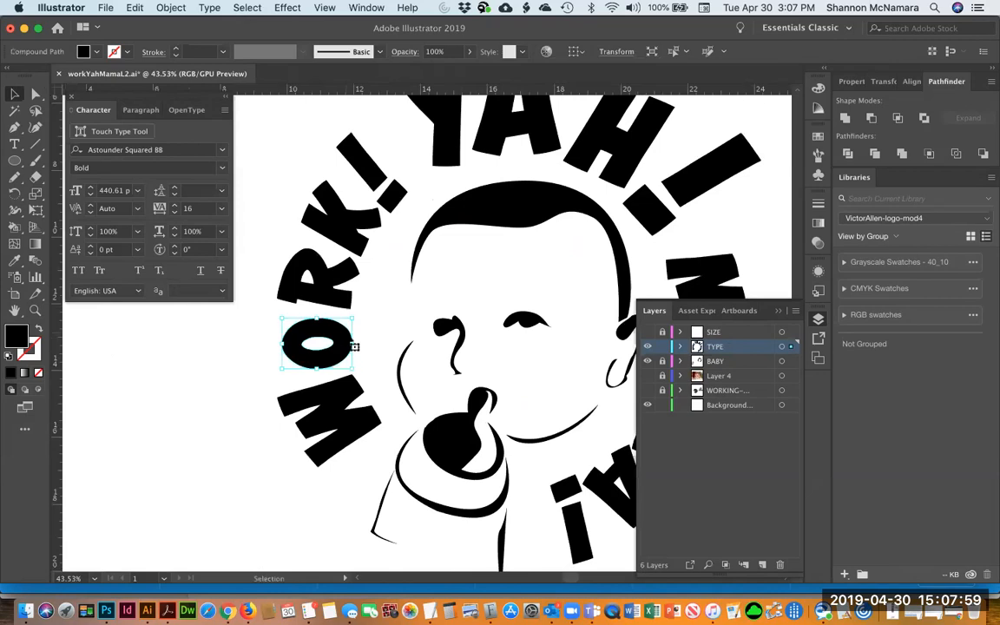
Delete the lettering copy sitting on the pasteboard beside the artboard
{"action": "key", "text": "ctrl+minus"}
{"action": "key", "text": "ctrl+minus"}
{"action": "key", "text": "ctrl+minus"}
{"action": "key", "text": "ctrl+minus"}
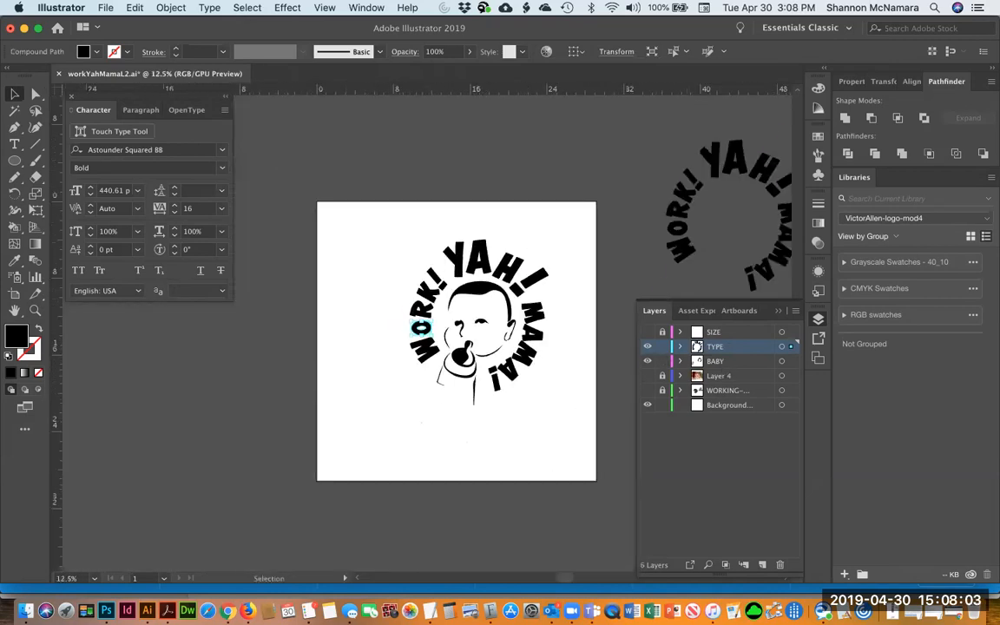
{"action": "left_click", "coordinate": [684, 227]}
{"action": "key", "text": "Delete"}
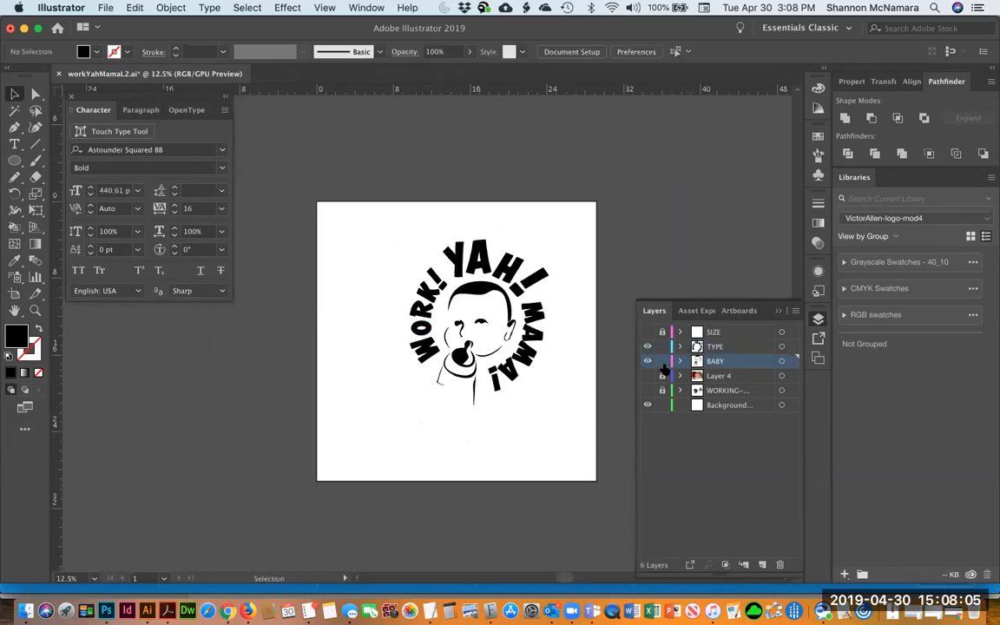
Select the live circular type and move it onto the pasteboard left of the artboard
{"action": "left_click", "coordinate": [730, 347]}
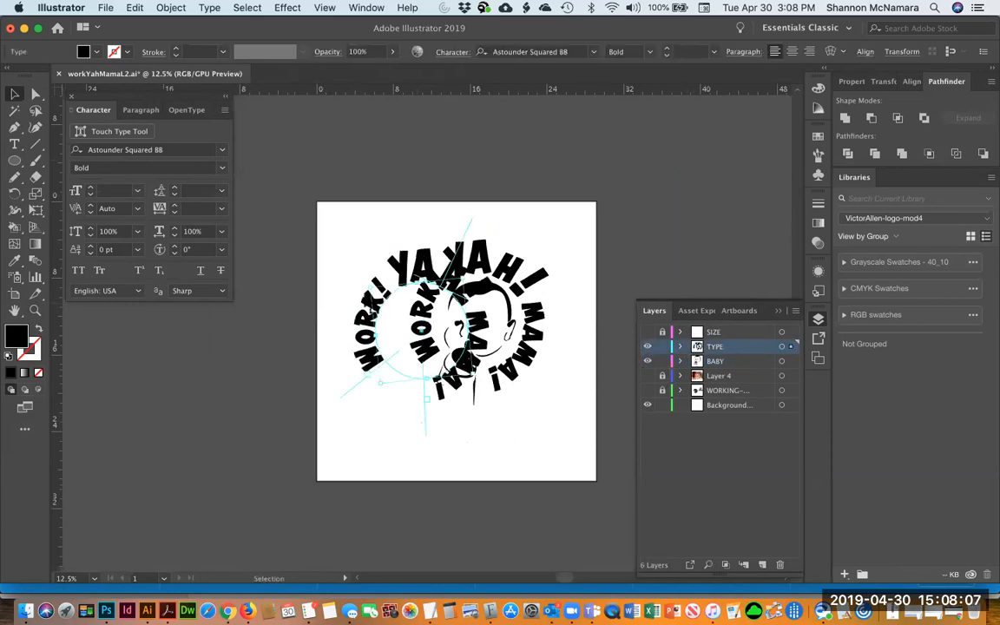
{"action": "left_click_drag", "start_coordinate": [369, 255], "coordinate": [257, 275]}
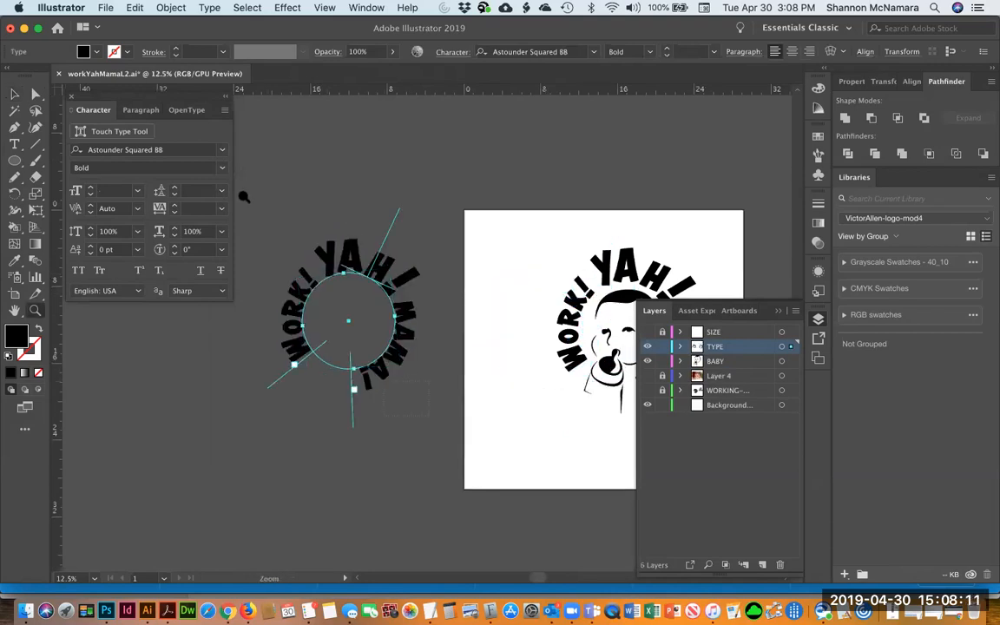
Select the WORK! characters on the circle path and set their tracking to 1
{"action": "scroll", "coordinate": [270, 328], "scroll_direction": "up", "scroll_amount": 3}
{"action": "key", "text": "t"}
{"action": "left_click_drag", "start_coordinate": [328, 348], "coordinate": [371, 225]}
{"action": "left_click", "coordinate": [175, 212]}
{"action": "left_click", "coordinate": [174, 212]}
{"action": "left_click", "coordinate": [175, 212]}
{"action": "left_click", "coordinate": [175, 205]}
{"action": "left_click", "coordinate": [174, 205]}
{"action": "left_click", "coordinate": [175, 205]}
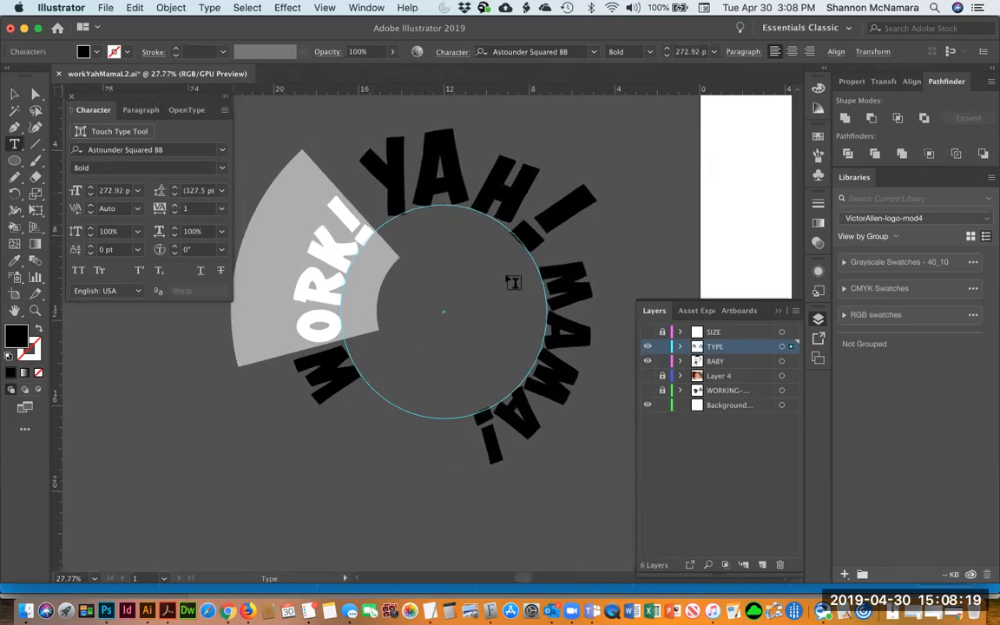
Select the MAMA! characters and increase their tracking to 71
{"action": "left_click", "coordinate": [546, 424]}
{"action": "left_click_drag", "start_coordinate": [546, 424], "coordinate": [560, 261]}
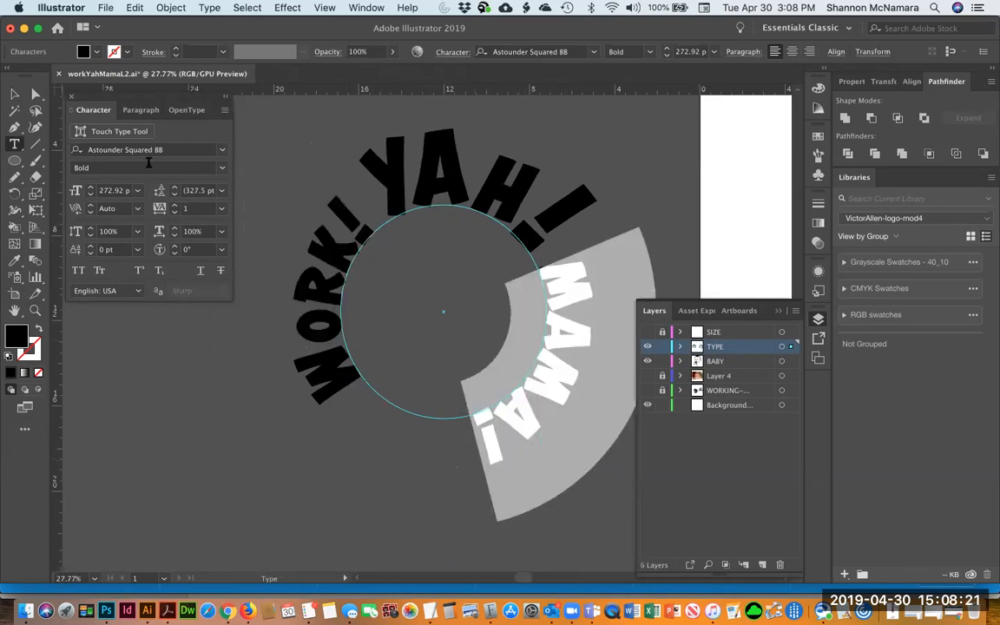
{"action": "left_click", "coordinate": [174, 205]}
{"action": "left_click", "coordinate": [175, 205]}
{"action": "left_click", "coordinate": [175, 205]}
{"action": "left_click", "coordinate": [174, 205]}
{"action": "left_click", "coordinate": [174, 205]}
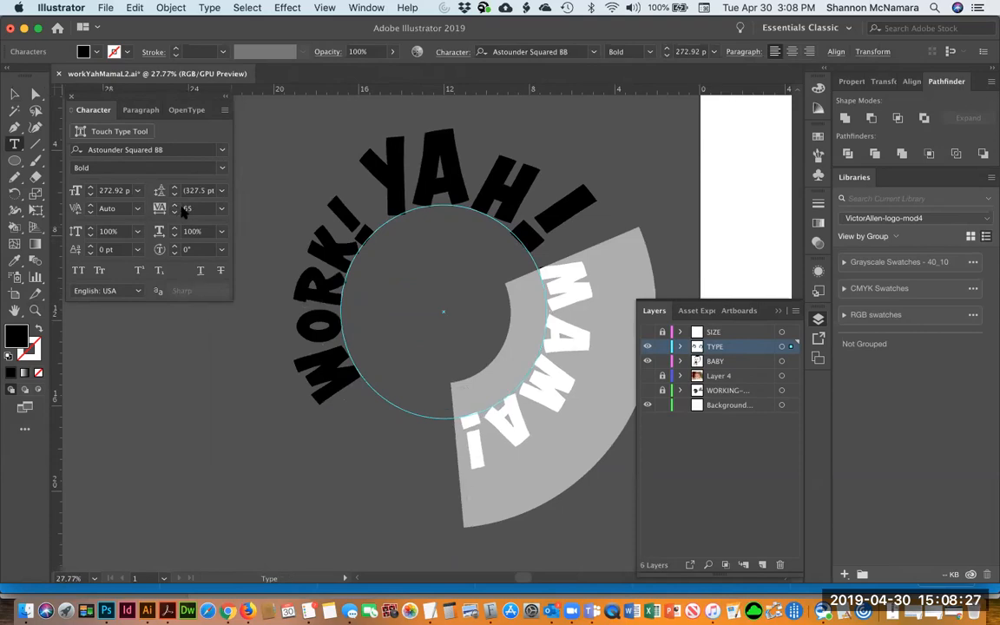
{"action": "left_click", "coordinate": [174, 205]}
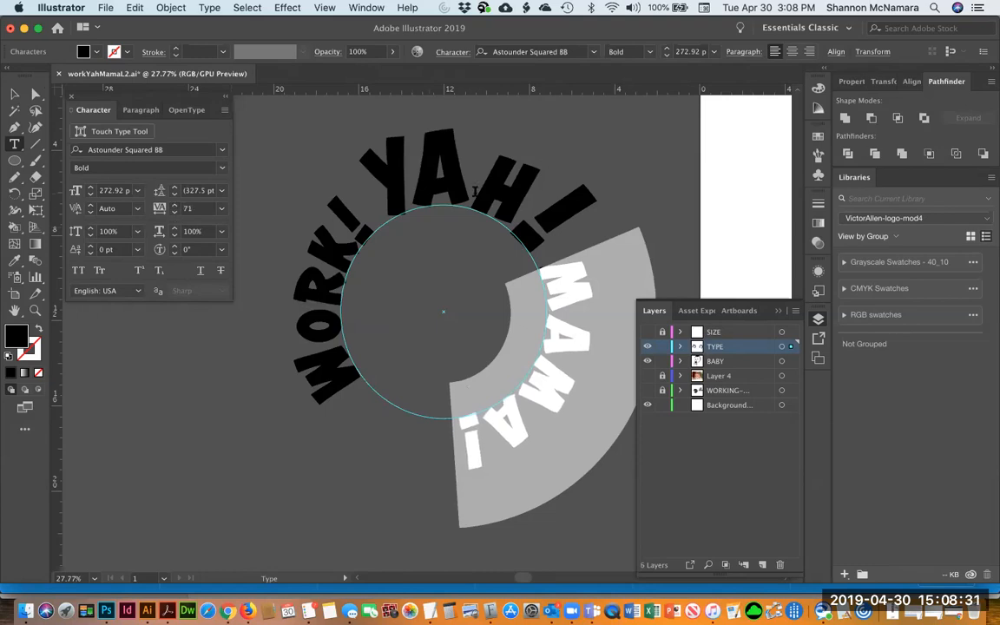
Scale the H horizontally to 116% with tracking 5, and raise the tracking of YA slightly
{"action": "left_click_drag", "start_coordinate": [533, 195], "coordinate": [480, 179]}
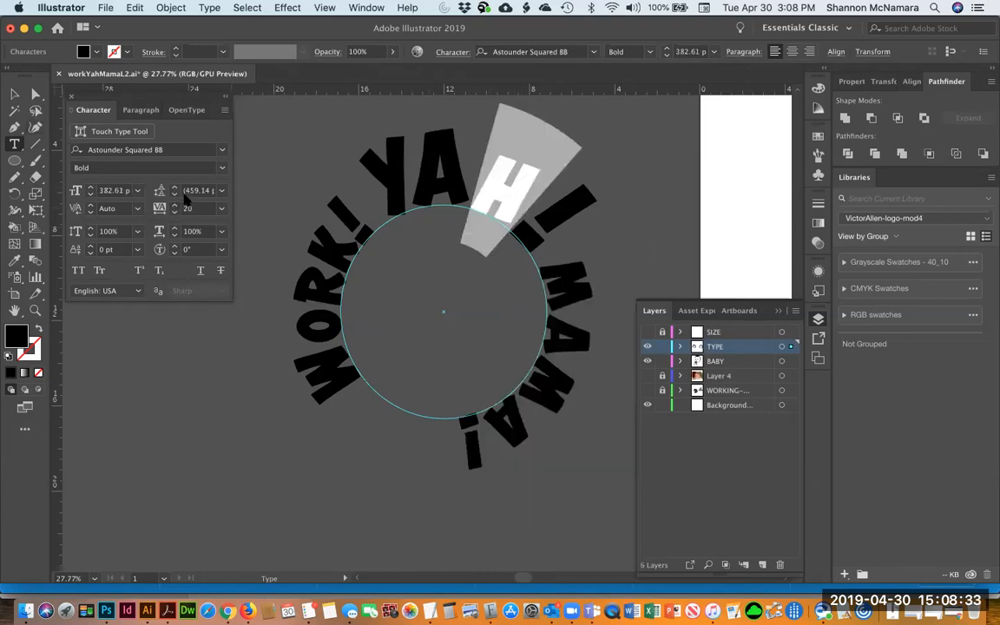
{"action": "left_click", "coordinate": [90, 228]}
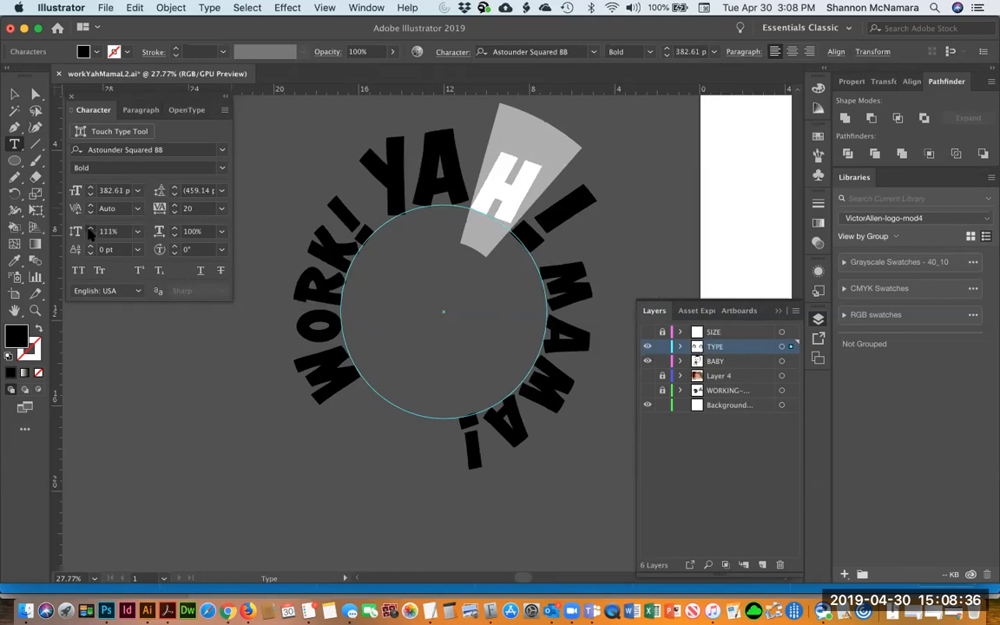
{"action": "left_click", "coordinate": [175, 213]}
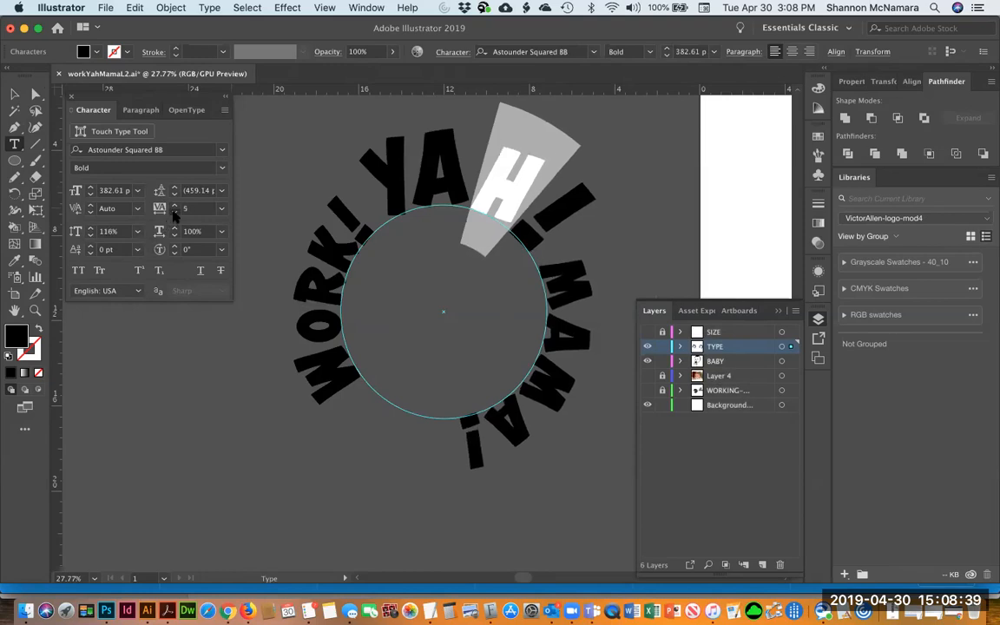
{"action": "left_click_drag", "start_coordinate": [468, 177], "coordinate": [415, 176]}
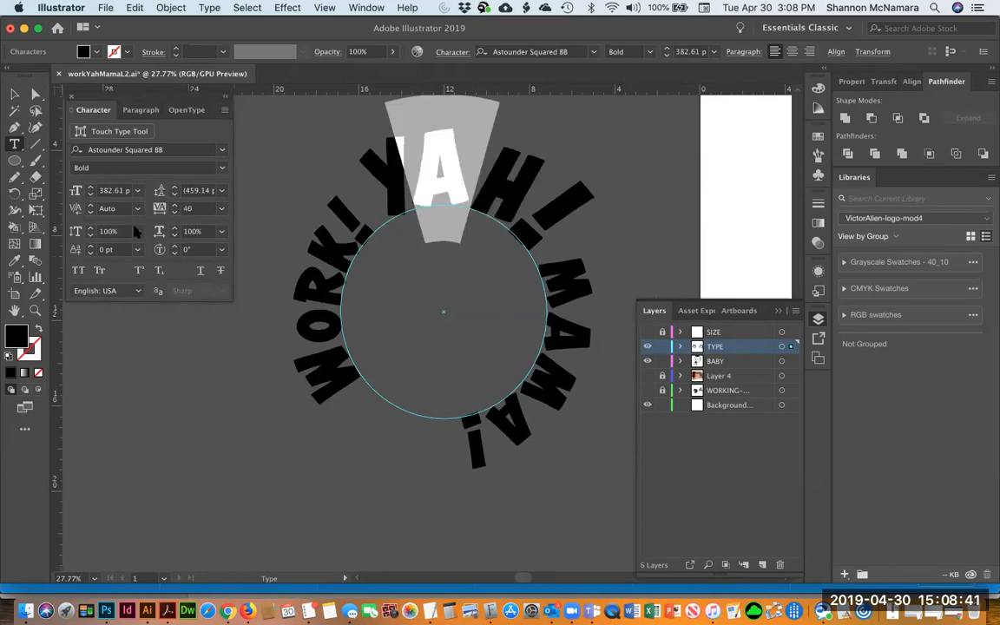
{"action": "left_click", "coordinate": [174, 205]}
Nudge the circular type object slightly down and to the right
{"action": "left_click", "coordinate": [14, 93]}
{"action": "left_click", "coordinate": [484, 130]}
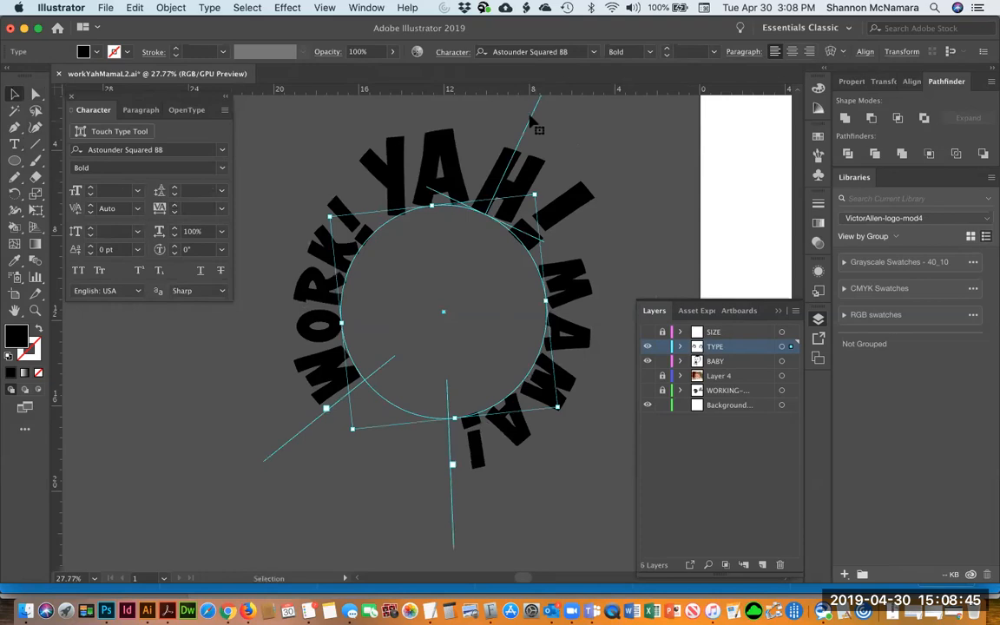
{"action": "left_click_drag", "start_coordinate": [530, 114], "coordinate": [538, 118]}
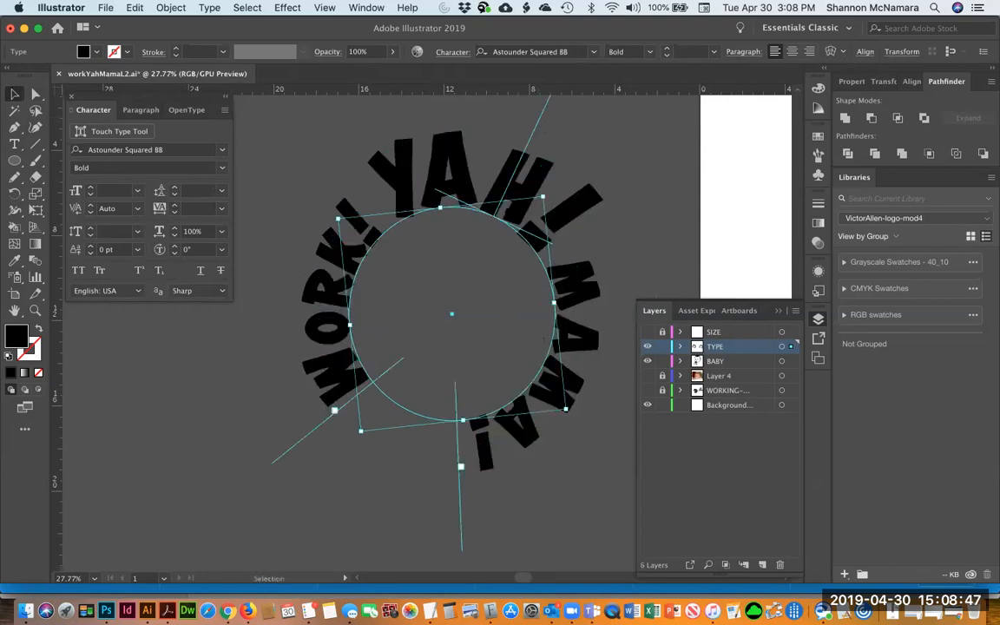
{"action": "scroll", "coordinate": [543, 141], "scroll_direction": "up", "scroll_amount": 3}
{"action": "left_click_drag", "start_coordinate": [489, 255], "coordinate": [497, 260]}
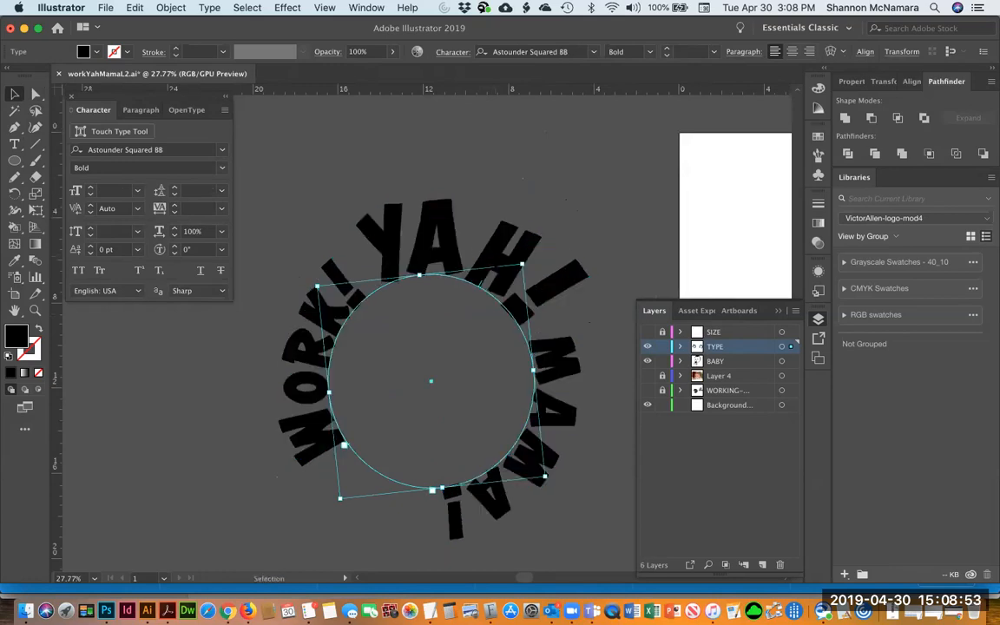
{"action": "key", "text": "t"}
{"action": "left_click_drag", "start_coordinate": [473, 263], "coordinate": [519, 279]}
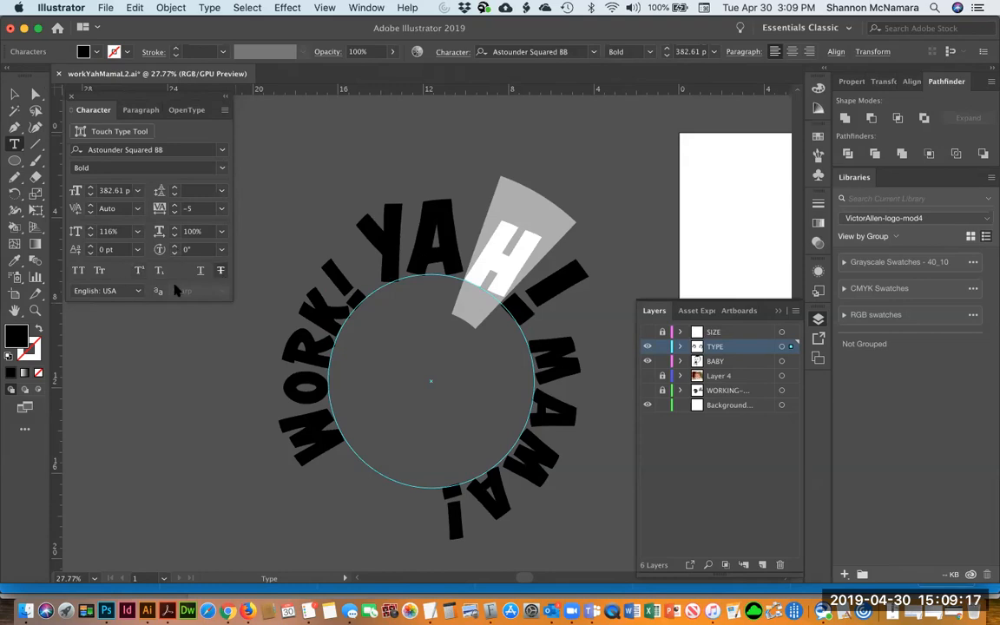
{"action": "left_click", "coordinate": [225, 111]}
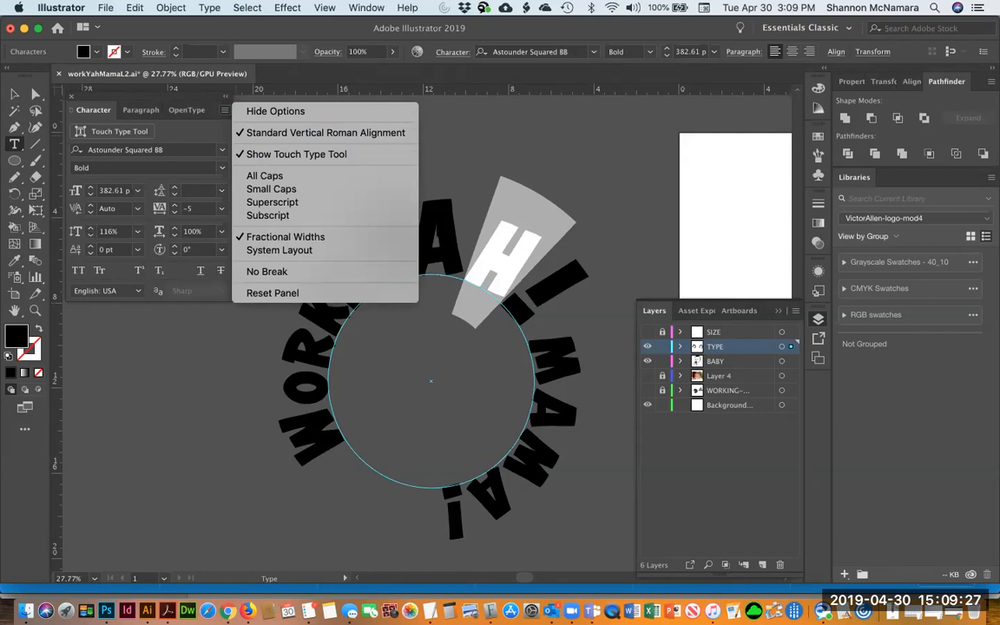
{"action": "left_click", "coordinate": [404, 97]}
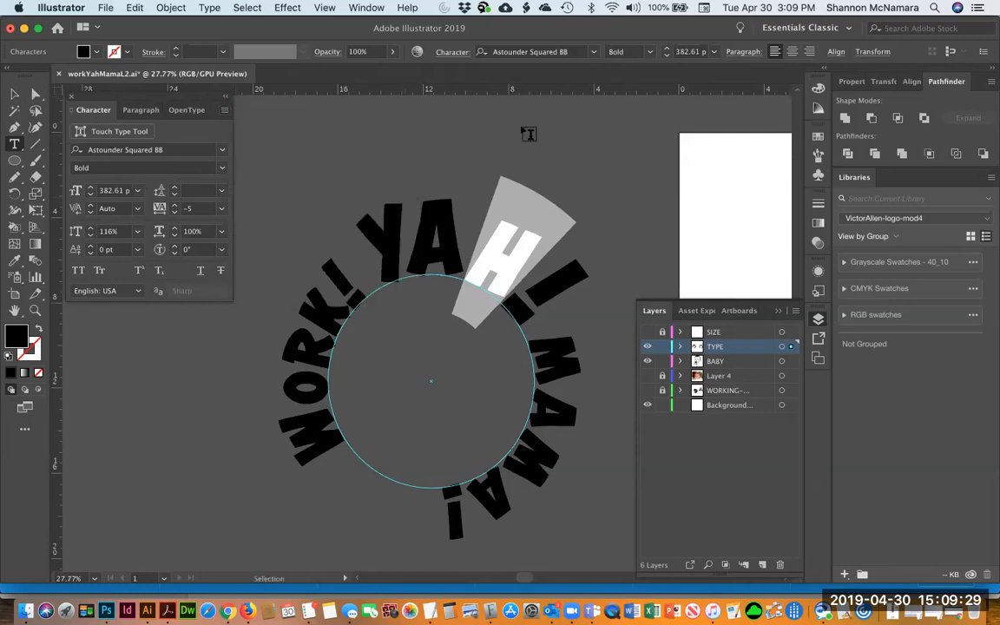
{"action": "key", "text": "Escape"}
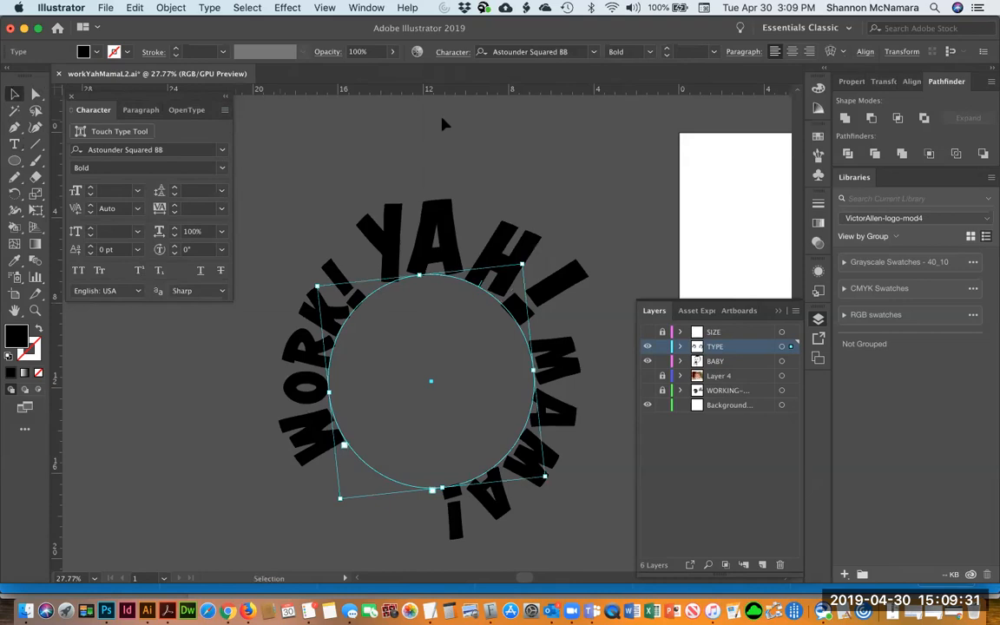
{"action": "left_click", "coordinate": [488, 159]}
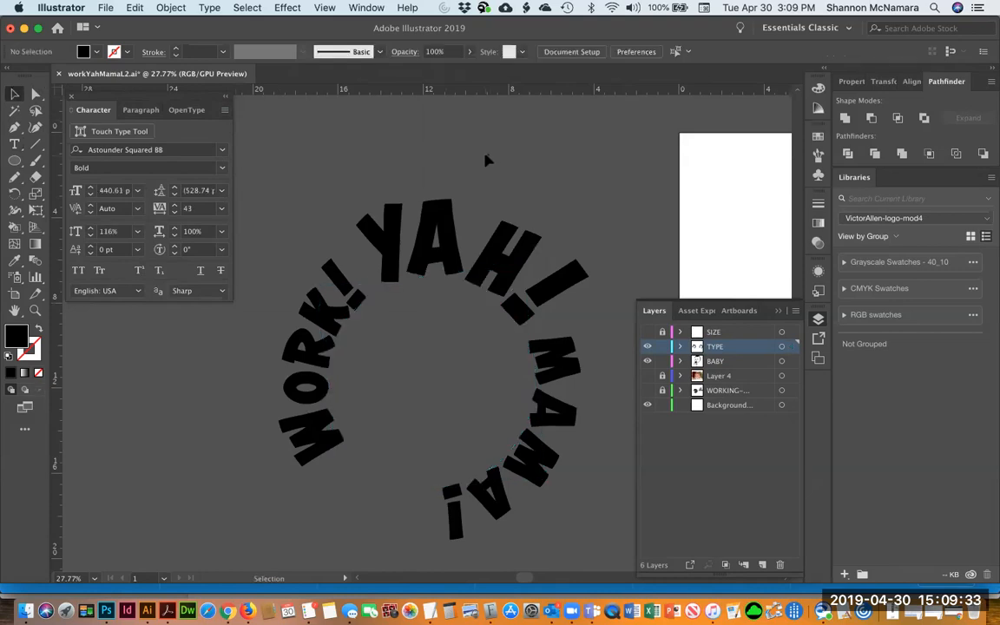
Lock the BABY layer and delete the outlined lettering from the artboard
{"action": "left_click", "coordinate": [417, 242]}
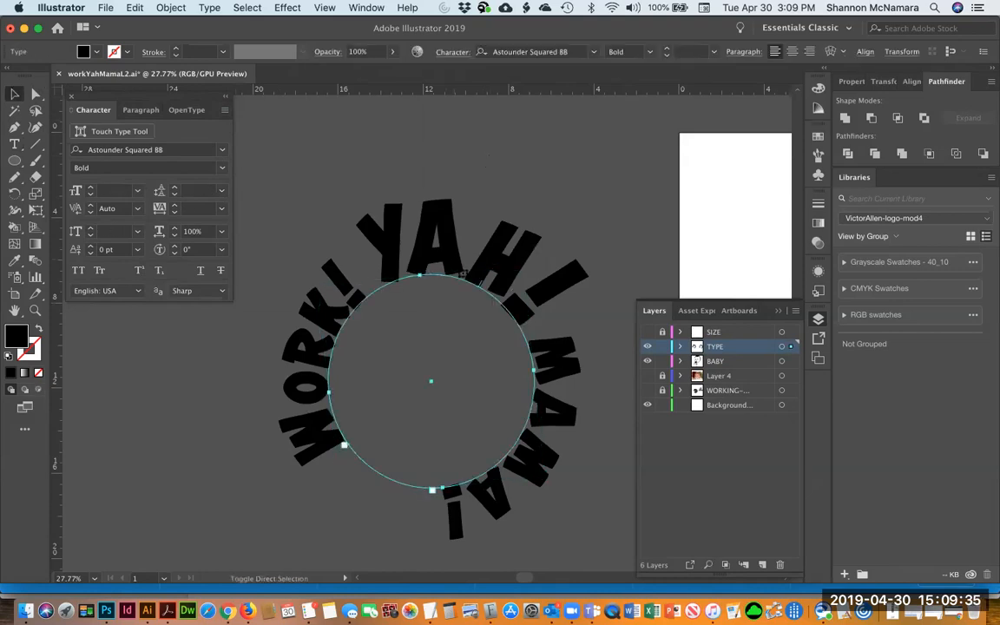
{"action": "key", "text": "super+0"}
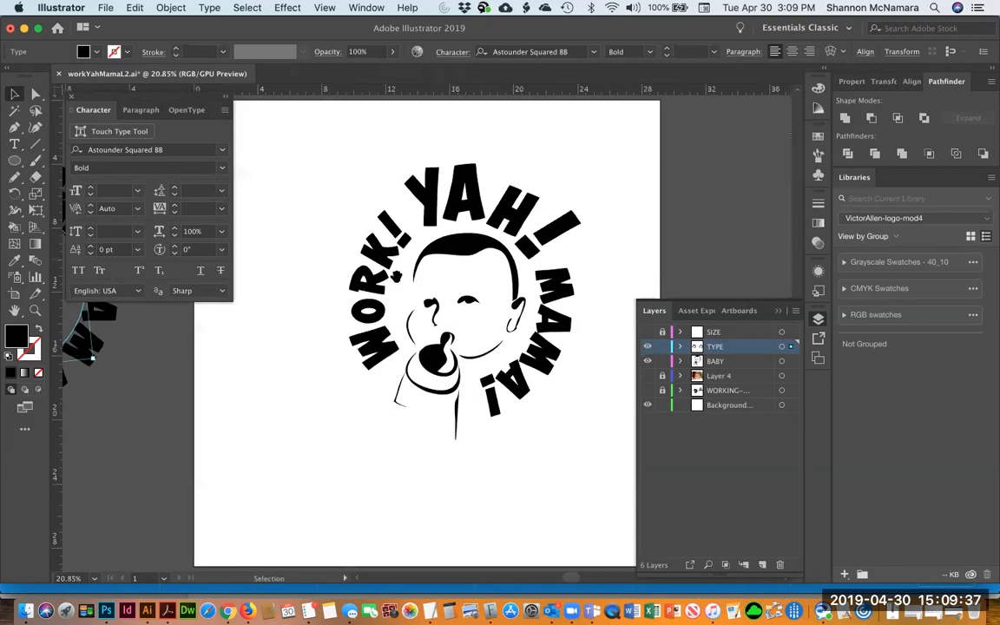
{"action": "scroll", "coordinate": [452, 257], "scroll_direction": "left", "scroll_amount": 5}
{"action": "left_click", "coordinate": [573, 212]}
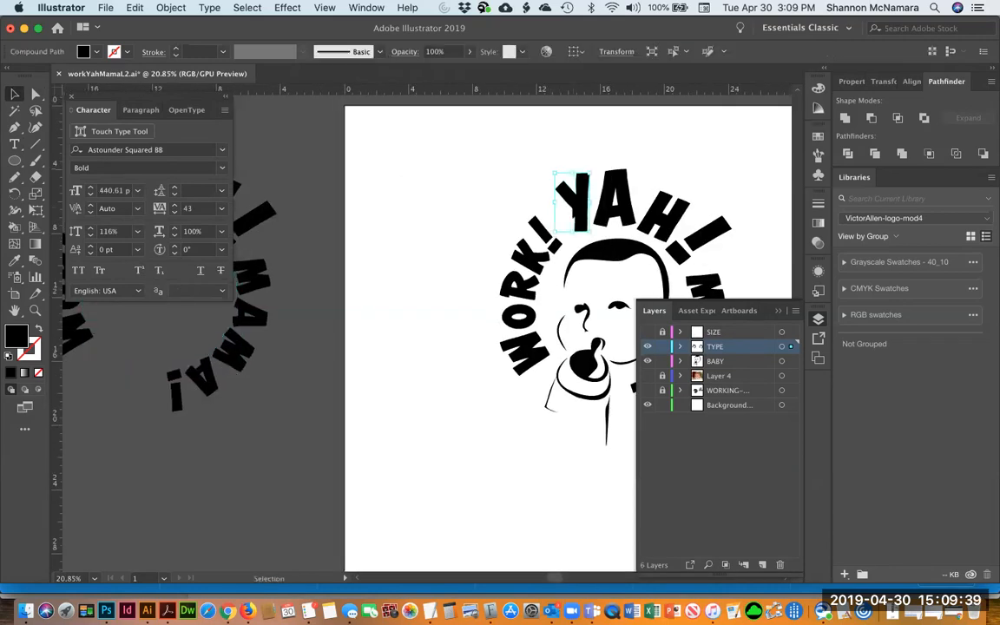
{"action": "key", "text": "super+a"}
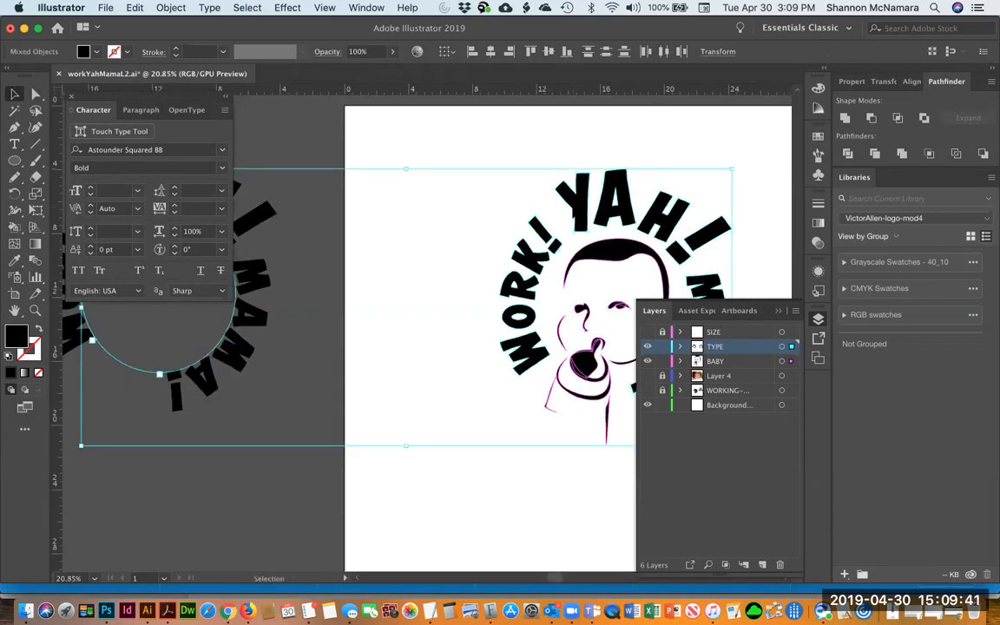
{"action": "left_click", "coordinate": [661, 361]}
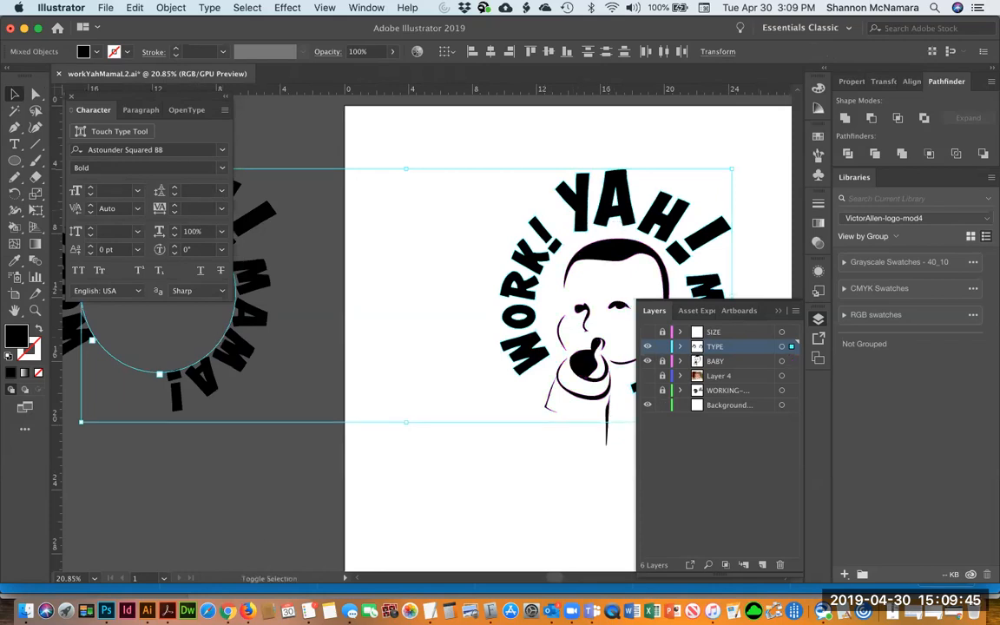
{"action": "left_click", "coordinate": [226, 337], "text": "shift"}
{"action": "key", "text": "Delete"}
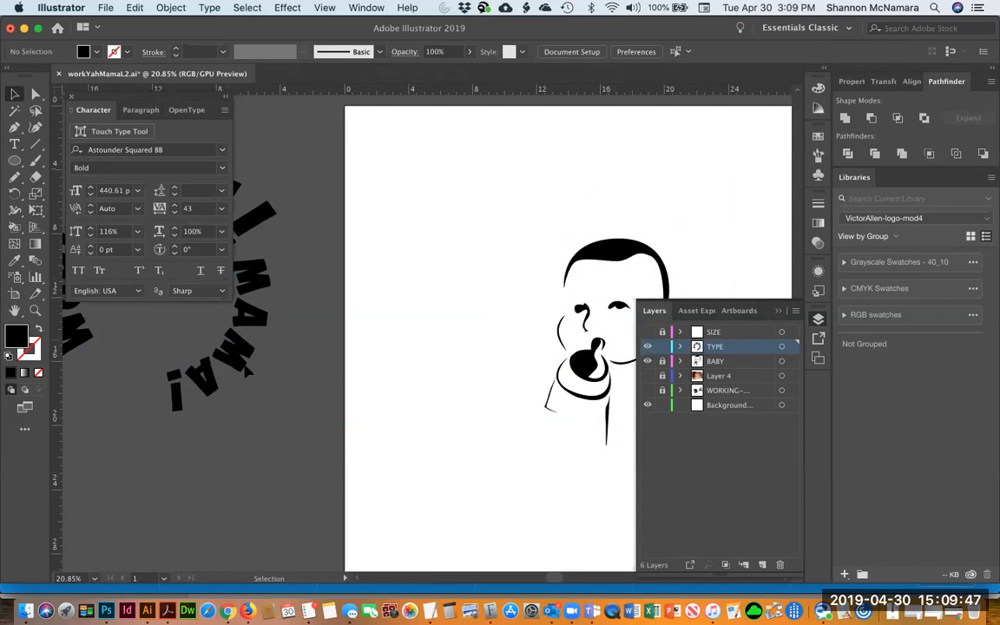
Move the live circular type onto the artboard, centred around the baby face
{"action": "left_click", "coordinate": [230, 353]}
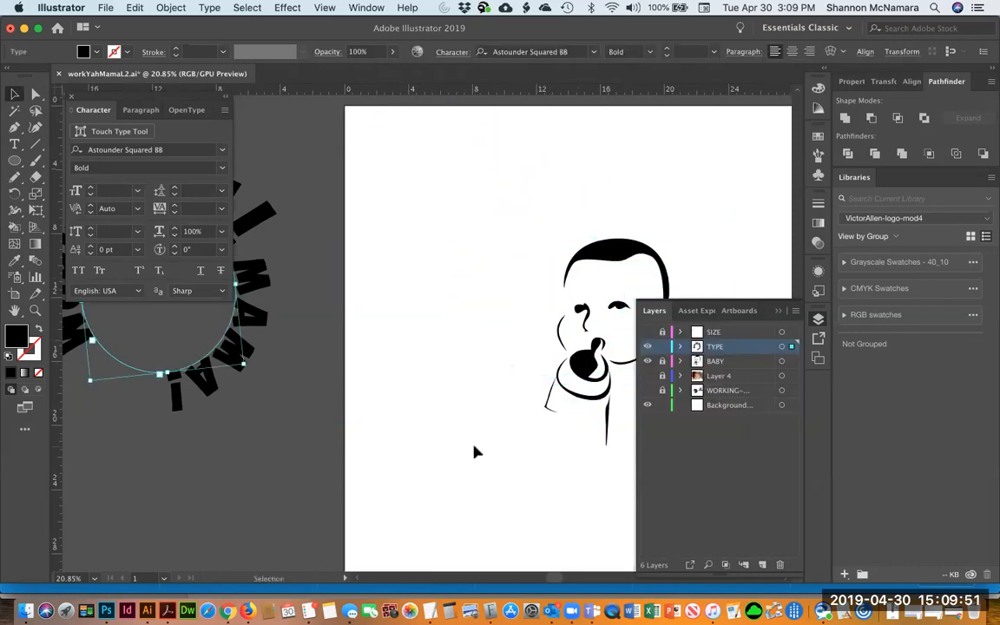
{"action": "key", "text": "super+minus"}
{"action": "left_click_drag", "start_coordinate": [413, 369], "coordinate": [89, 423]}
{"action": "left_click_drag", "start_coordinate": [130, 323], "coordinate": [500, 335]}
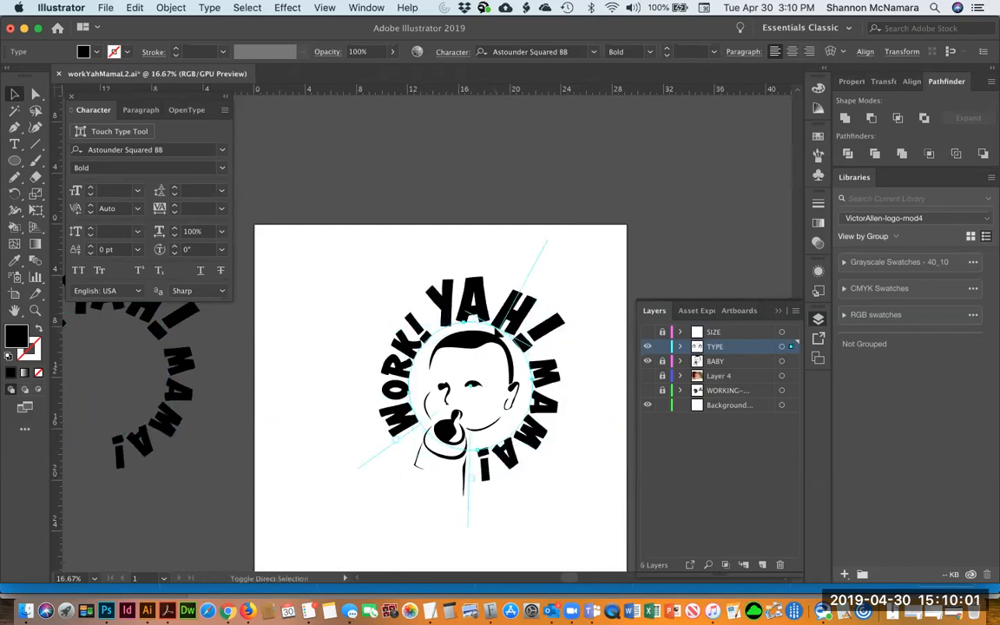
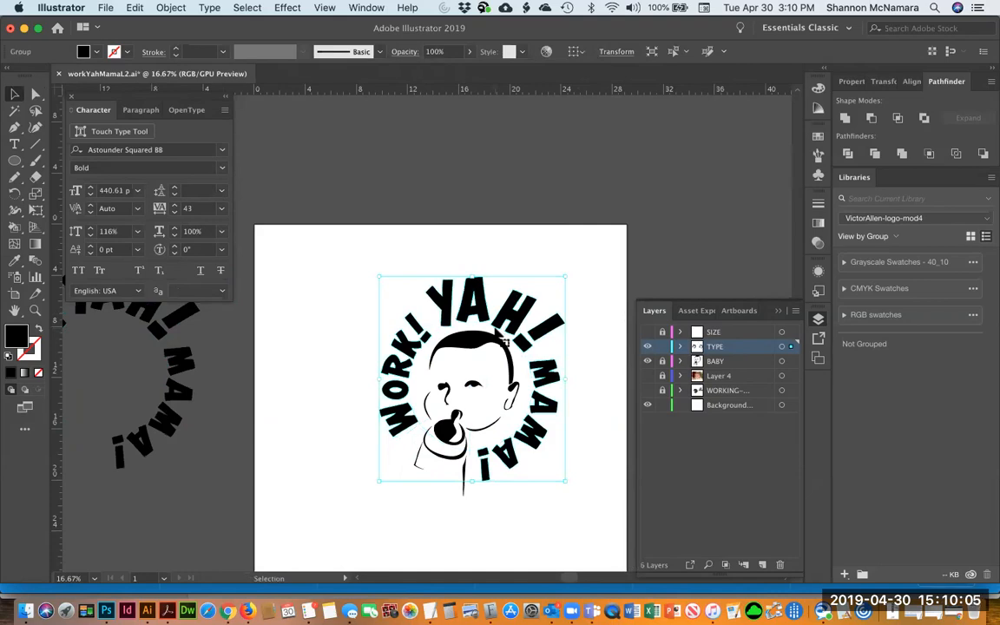
Rotate the H in YAH! slightly with Free Transform so it sits better on the circle
{"action": "left_click", "coordinate": [330, 346]}
{"action": "key", "text": "z"}
{"action": "left_click_drag", "start_coordinate": [393, 265], "coordinate": [560, 393]}
{"action": "left_click_drag", "start_coordinate": [518, 353], "coordinate": [447, 377]}
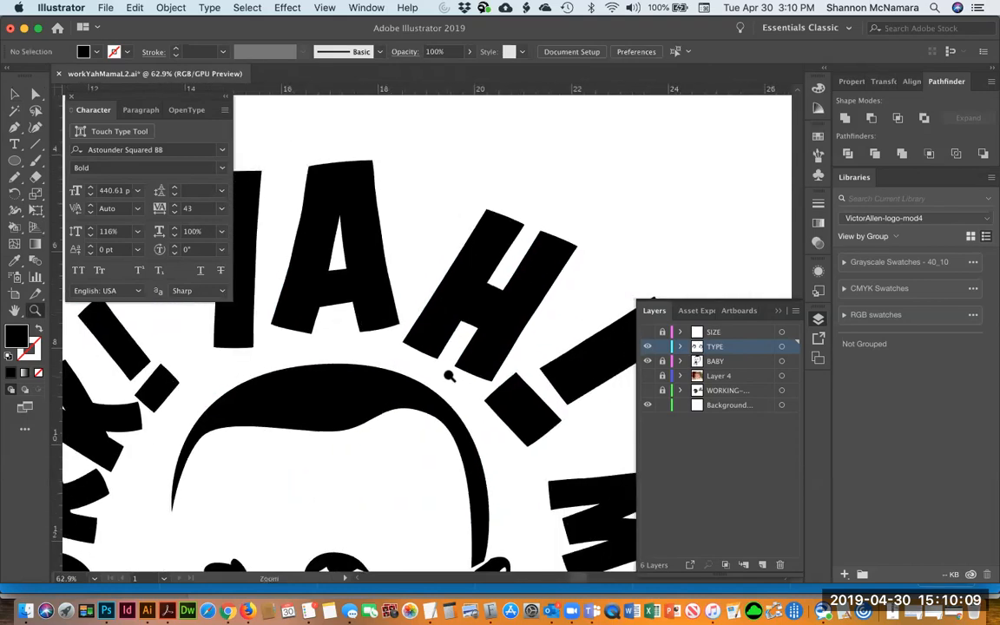
{"action": "key", "text": "v"}
{"action": "left_click", "coordinate": [469, 358]}
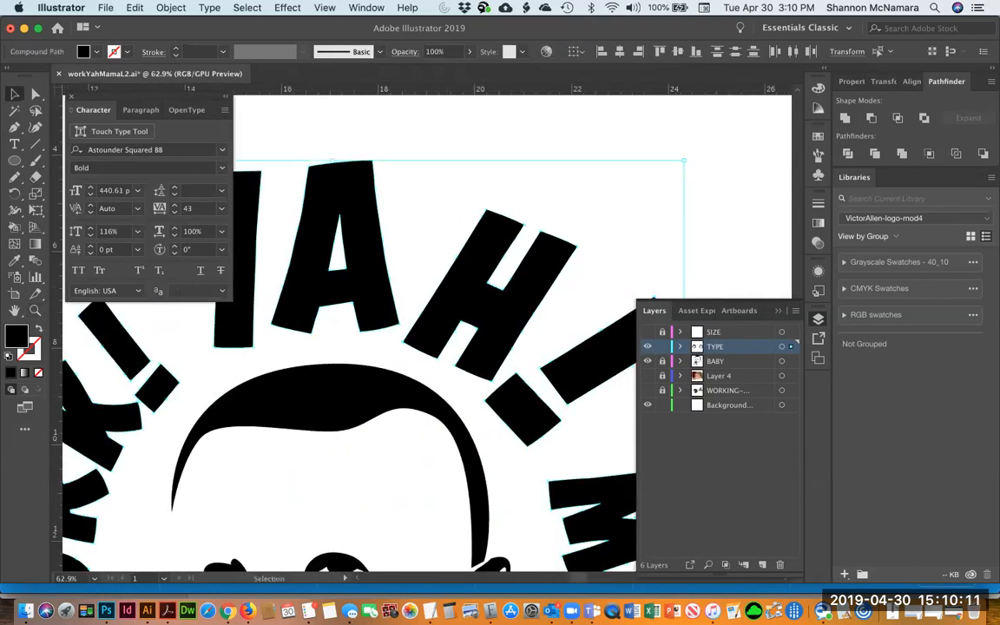
{"action": "left_click", "coordinate": [544, 147]}
{"action": "left_click", "coordinate": [498, 267]}
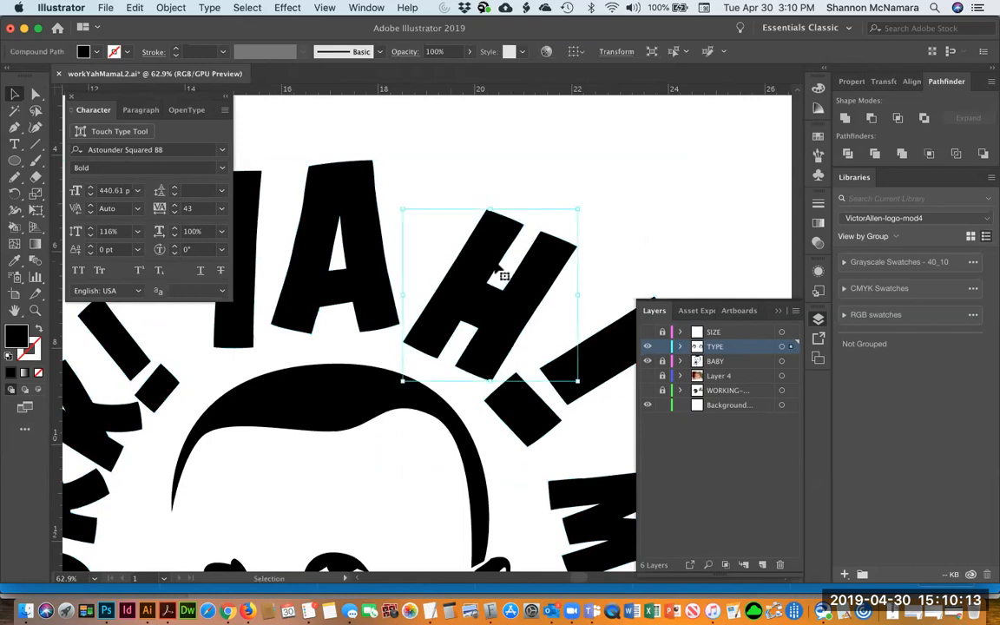
{"action": "key", "text": "e"}
{"action": "left_click_drag", "start_coordinate": [614, 228], "coordinate": [612, 215]}
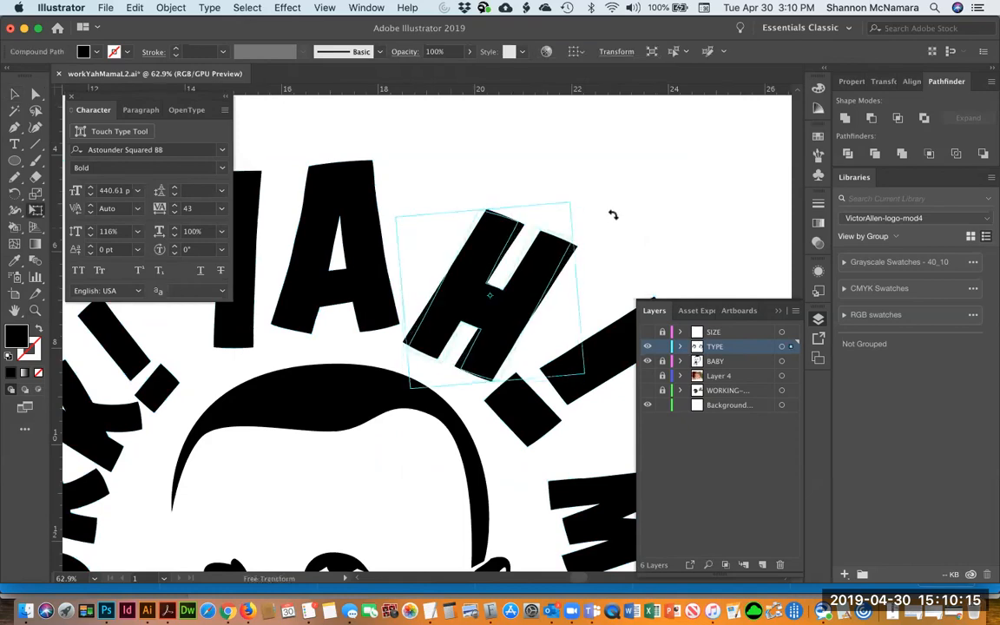
{"action": "left_click_drag", "start_coordinate": [537, 287], "coordinate": [533, 285]}
{"action": "key", "text": "c"}
{"action": "key", "text": "v"}
{"action": "left_click", "coordinate": [601, 210]}
{"action": "left_click_drag", "start_coordinate": [601, 210], "coordinate": [677, 218]}
{"action": "left_click", "coordinate": [457, 246]}
{"action": "key", "text": "e"}
{"action": "left_click_drag", "start_coordinate": [494, 245], "coordinate": [486, 248]}
{"action": "key", "text": "v"}
{"action": "left_click", "coordinate": [516, 160]}
{"action": "key", "text": "super+0"}
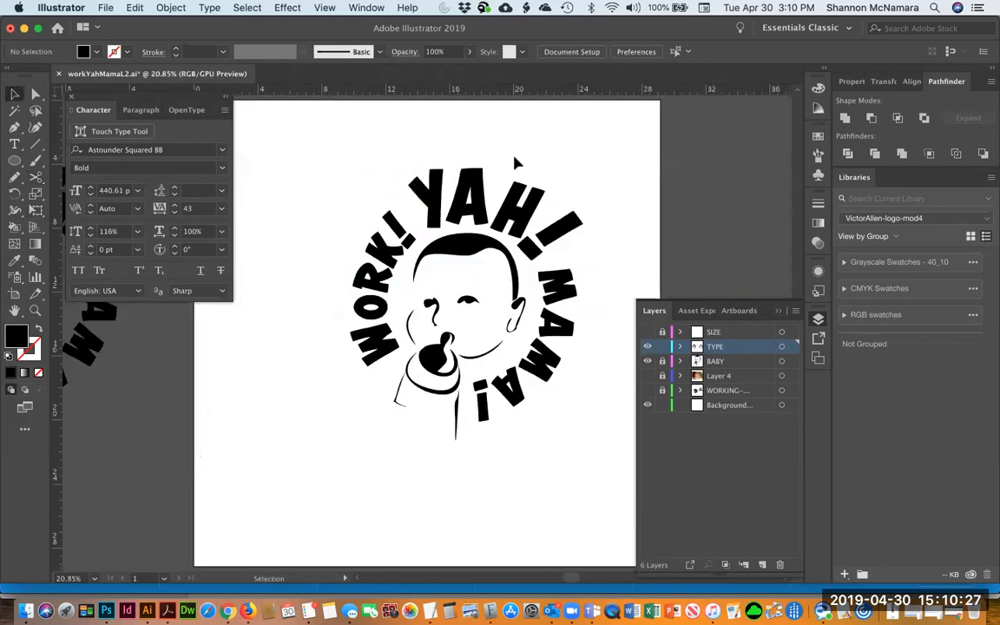
Scale the WORK! letters uniformly to 95%
{"action": "left_click", "coordinate": [395, 227]}
{"action": "left_click", "coordinate": [388, 262], "text": "shift"}
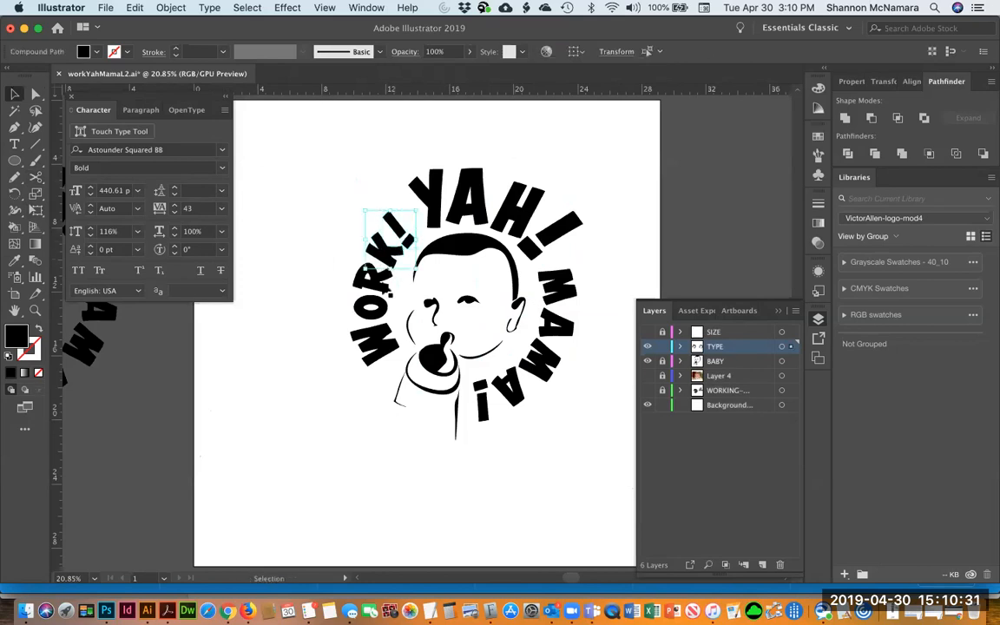
{"action": "left_click", "coordinate": [377, 284], "text": "shift"}
{"action": "left_click", "coordinate": [382, 312], "text": "shift"}
{"action": "left_click", "coordinate": [387, 348], "text": "shift"}
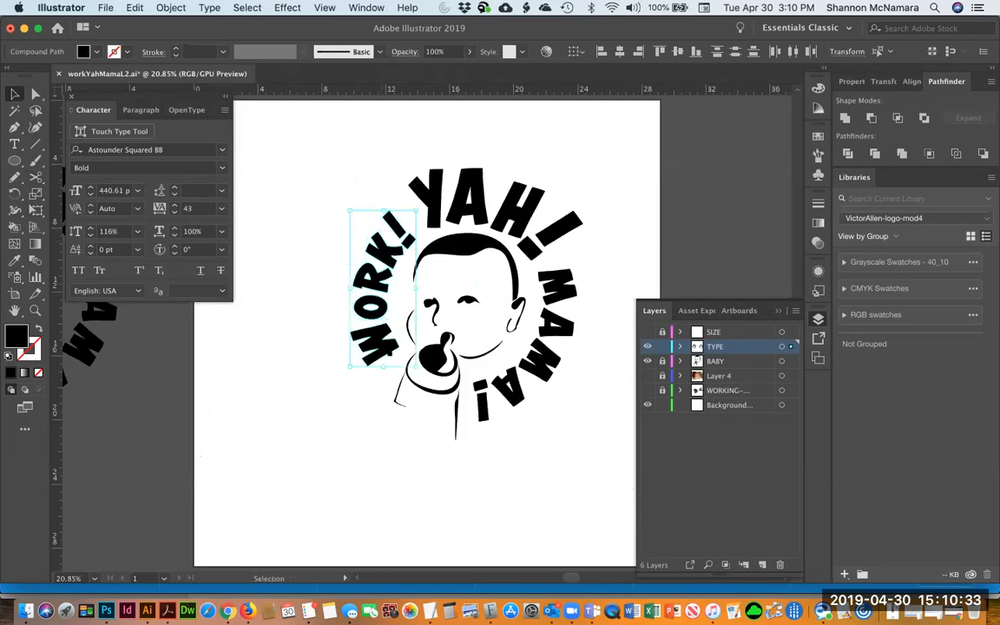
{"action": "key", "text": "s"}
{"action": "key", "text": "Return"}
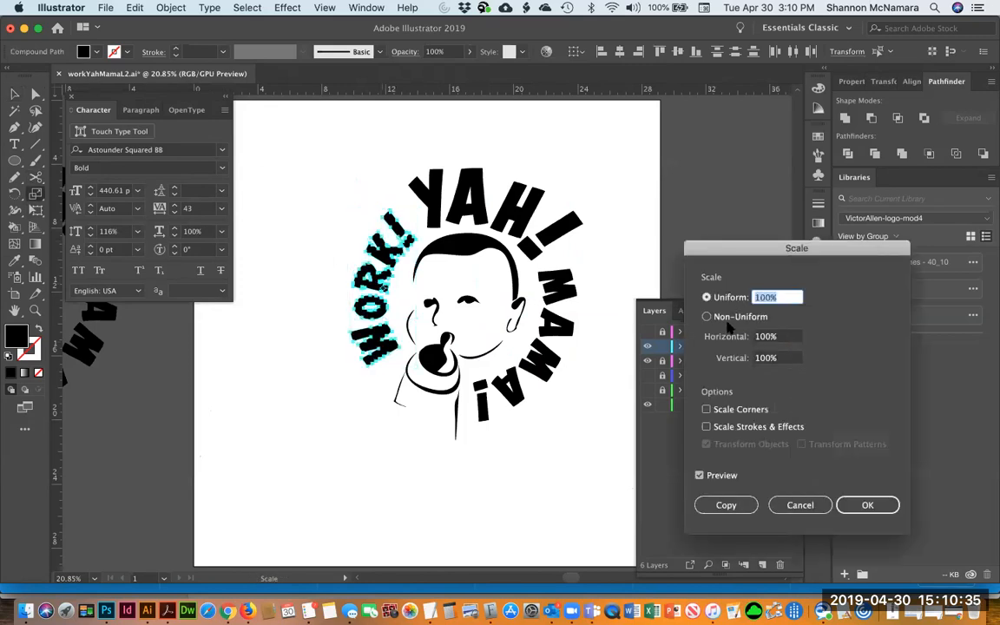
{"action": "type", "text": "95"}
{"action": "key", "text": "Return"}
{"action": "key", "text": "v"}
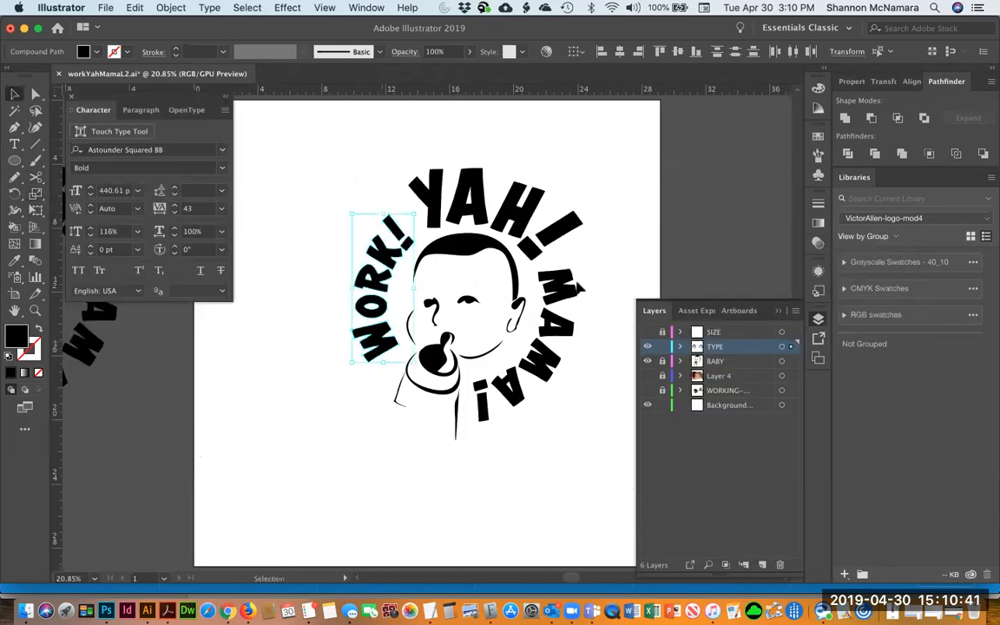
Reselect the WORK! letters and scale them uniformly down once more
{"action": "left_click", "coordinate": [561, 288]}
{"action": "left_click", "coordinate": [558, 326], "text": "shift"}
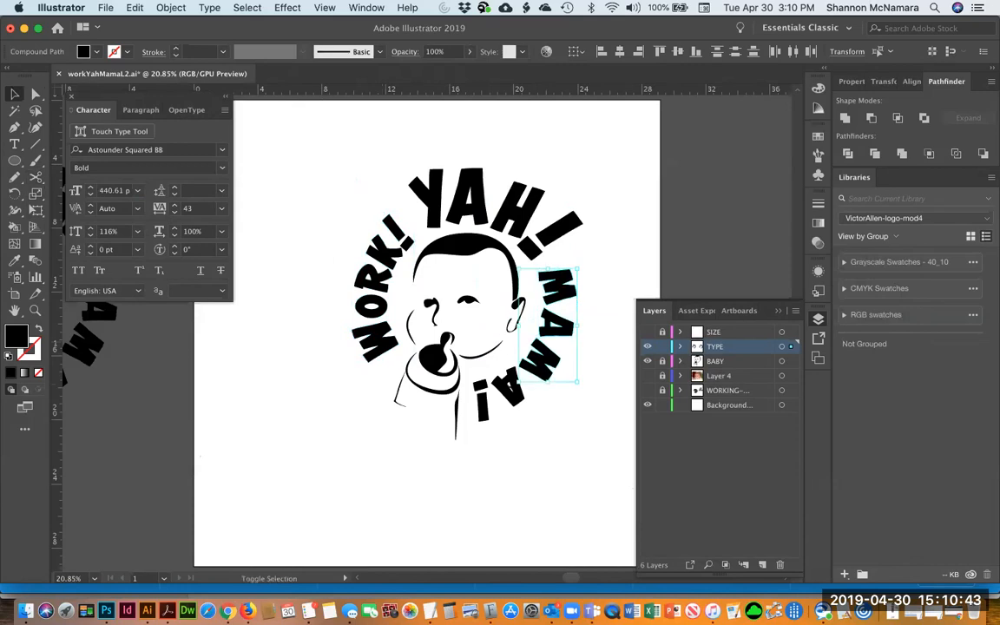
{"action": "left_click", "coordinate": [532, 439]}
{"action": "left_click", "coordinate": [393, 230], "text": "shift"}
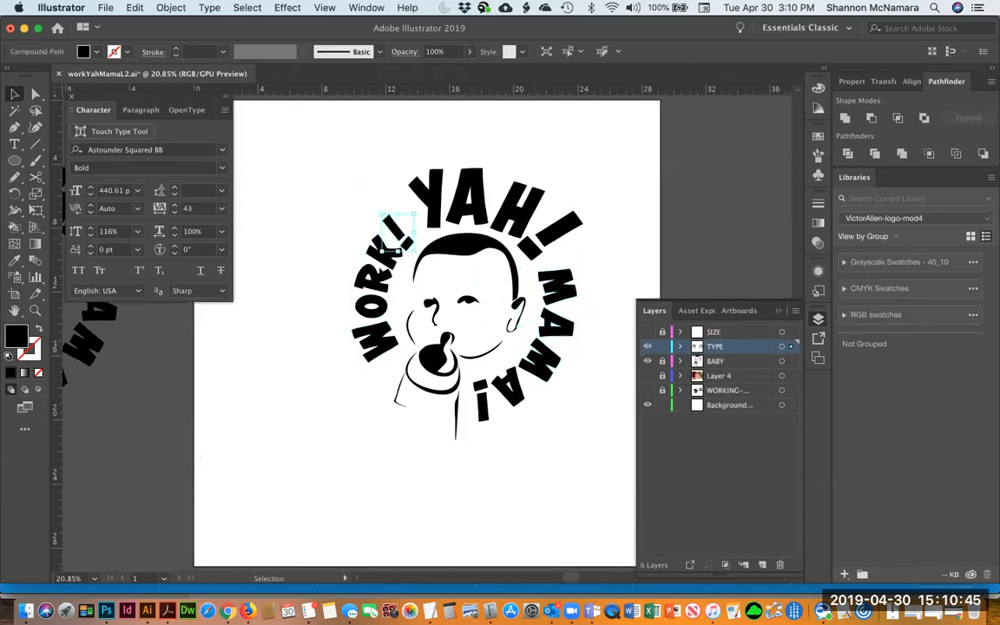
{"action": "left_click", "coordinate": [383, 287], "text": "shift"}
{"action": "left_click", "coordinate": [380, 309], "text": "shift"}
{"action": "left_click", "coordinate": [385, 339], "text": "shift"}
{"action": "key", "text": "s"}
{"action": "key", "text": "Return"}
{"action": "type", "text": "v"}
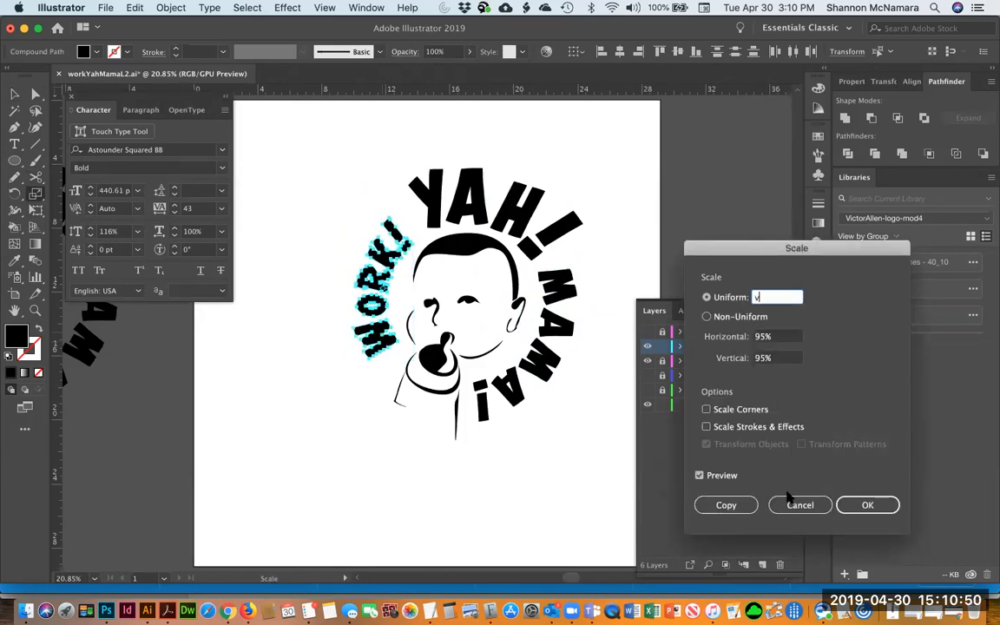
{"action": "left_click", "coordinate": [858, 509]}
{"action": "key", "text": "v"}
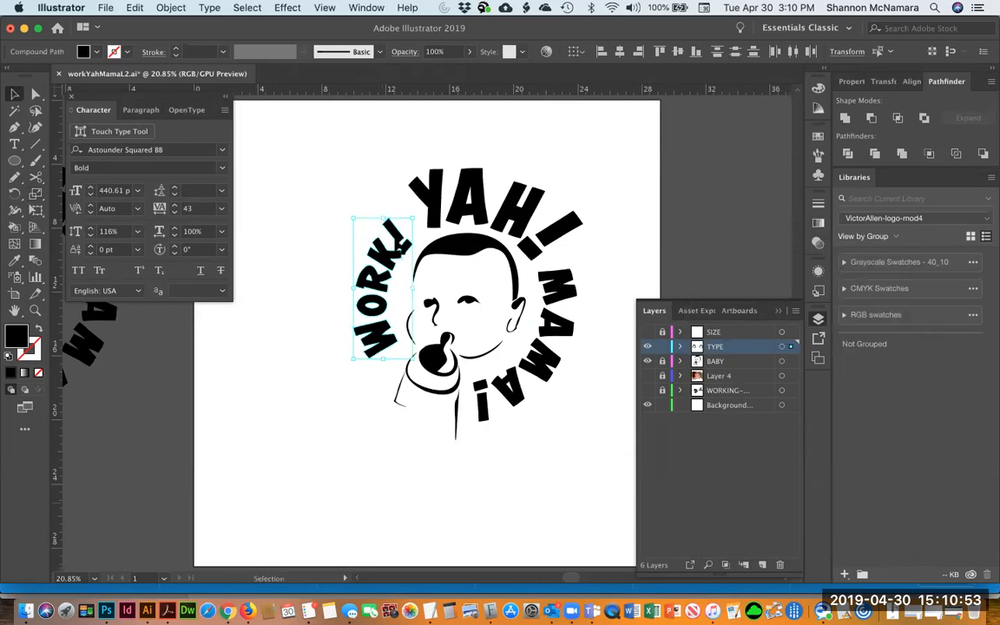
Nudge the WORK! letters slightly up and to the right
{"action": "key", "text": "super+shift+a"}
{"action": "left_click_drag", "start_coordinate": [333, 203], "coordinate": [401, 360]}
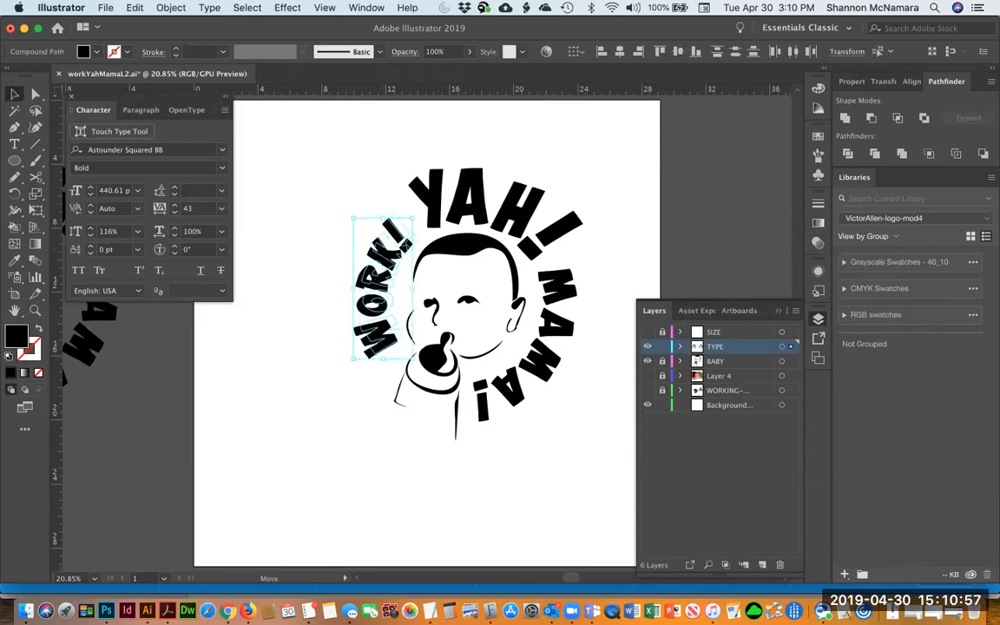
{"action": "left_click_drag", "start_coordinate": [401, 250], "coordinate": [407, 244]}
{"action": "left_click", "coordinate": [539, 479]}
Scale the MAMA! letters non-uniformly to 103% horizontal and 112% vertical
{"action": "left_click", "coordinate": [566, 299]}
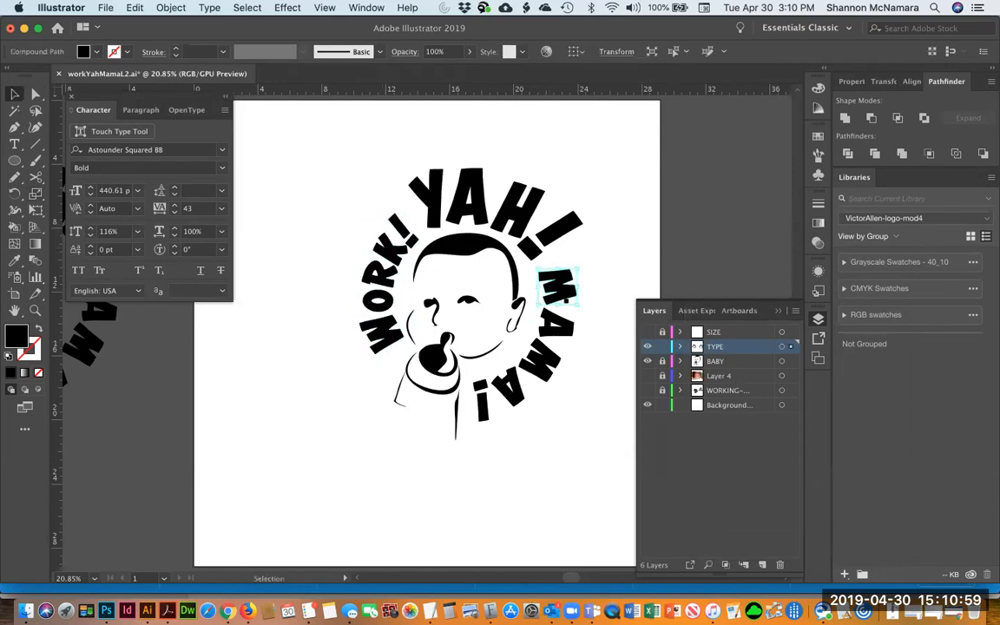
{"action": "left_click", "coordinate": [514, 323], "text": "shift"}
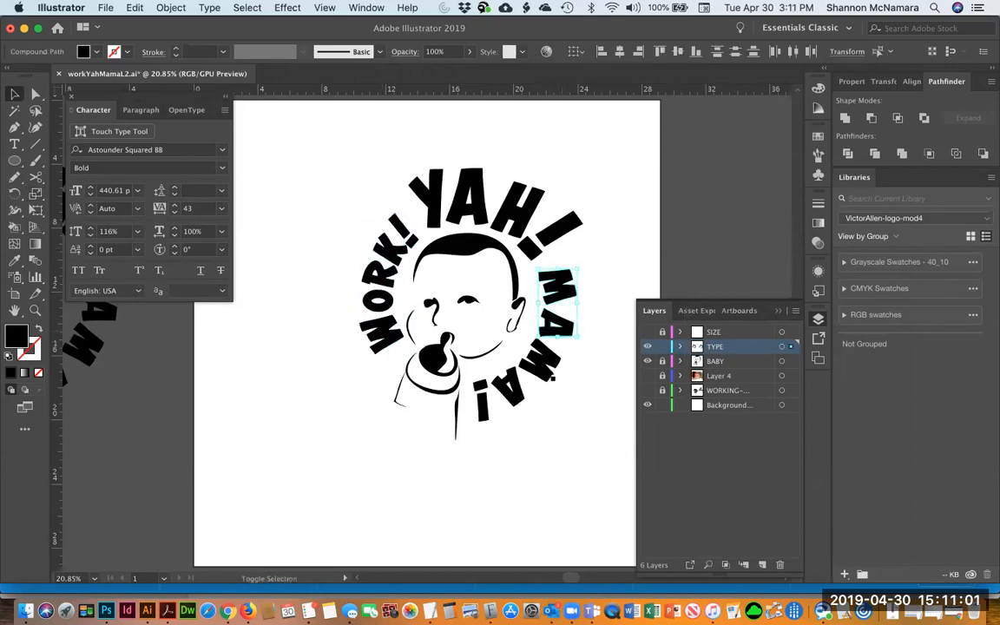
{"action": "left_click", "coordinate": [479, 389], "text": "shift"}
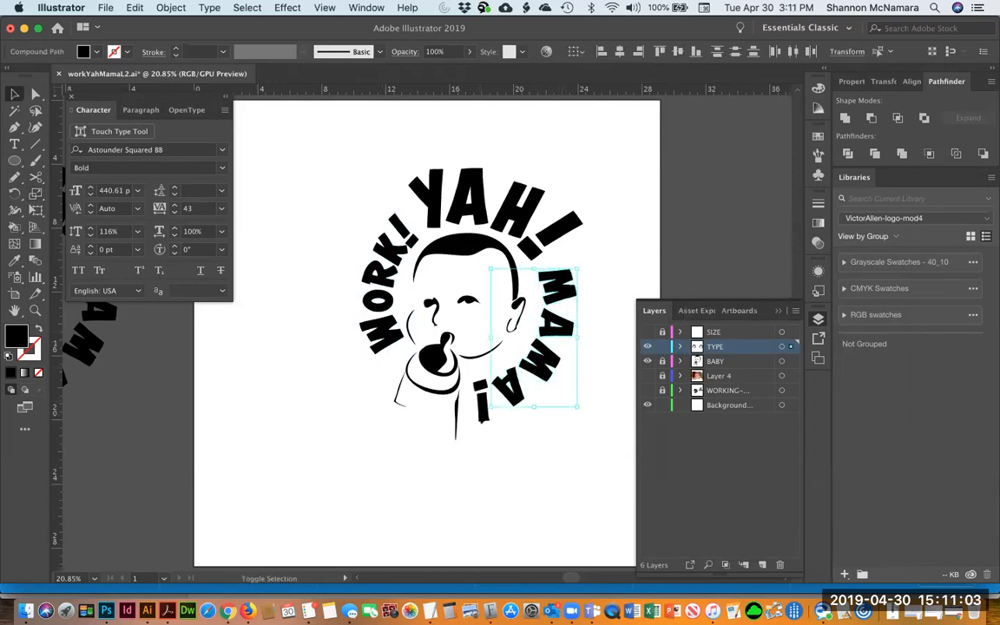
{"action": "key", "text": "s"}
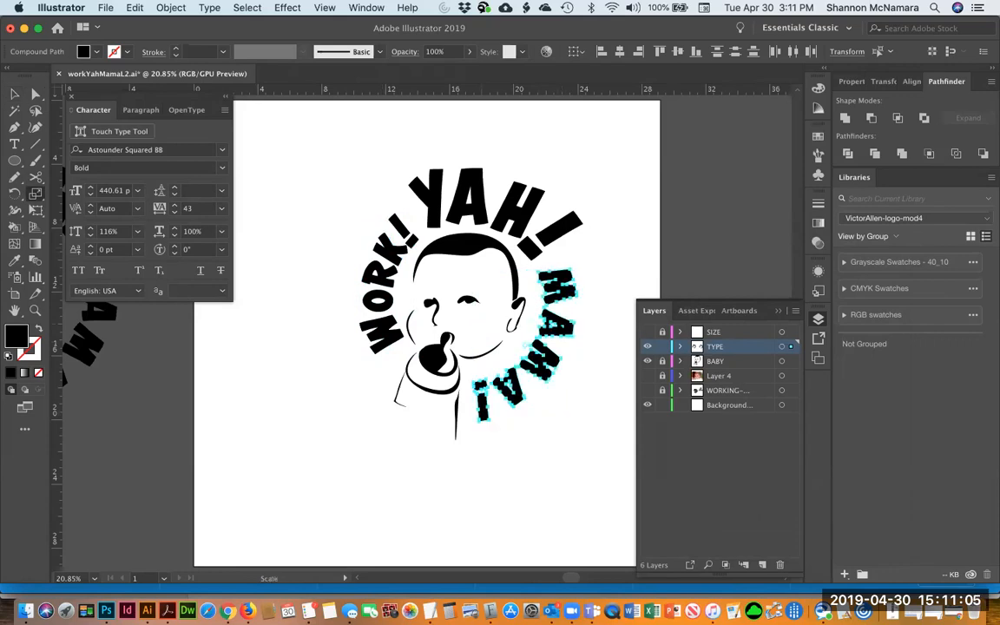
{"action": "key", "text": "Return"}
{"action": "left_click", "coordinate": [708, 317]}
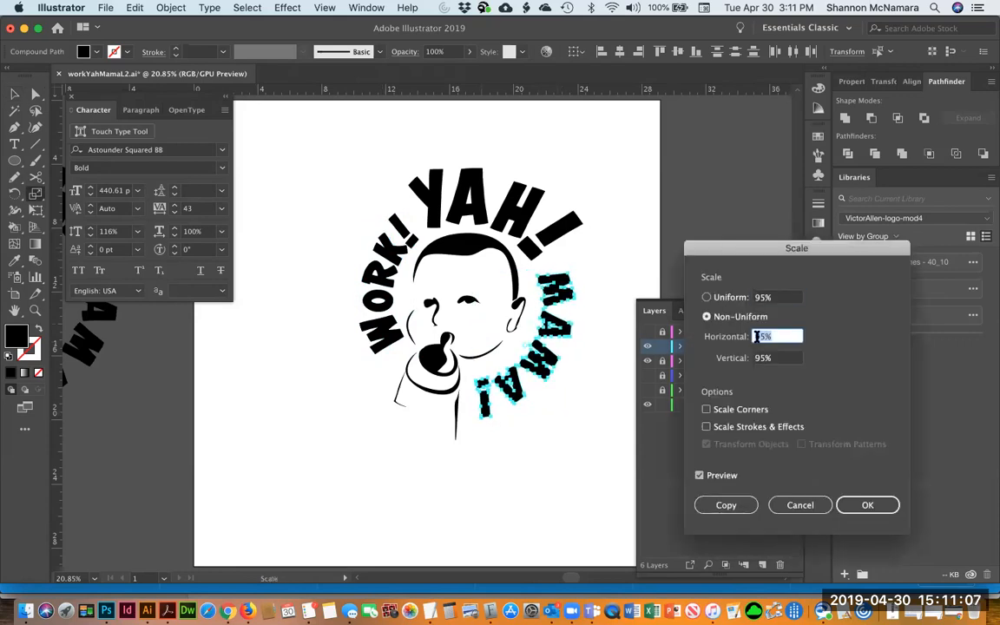
{"action": "key", "text": "Up"}
{"action": "key", "text": "Up"}
{"action": "key", "text": "Up"}
{"action": "key", "text": "Up"}
{"action": "key", "text": "Up"}
{"action": "key", "text": "Up"}
{"action": "key", "text": "Up"}
{"action": "key", "text": "Up"}
{"action": "key", "text": "Up"}
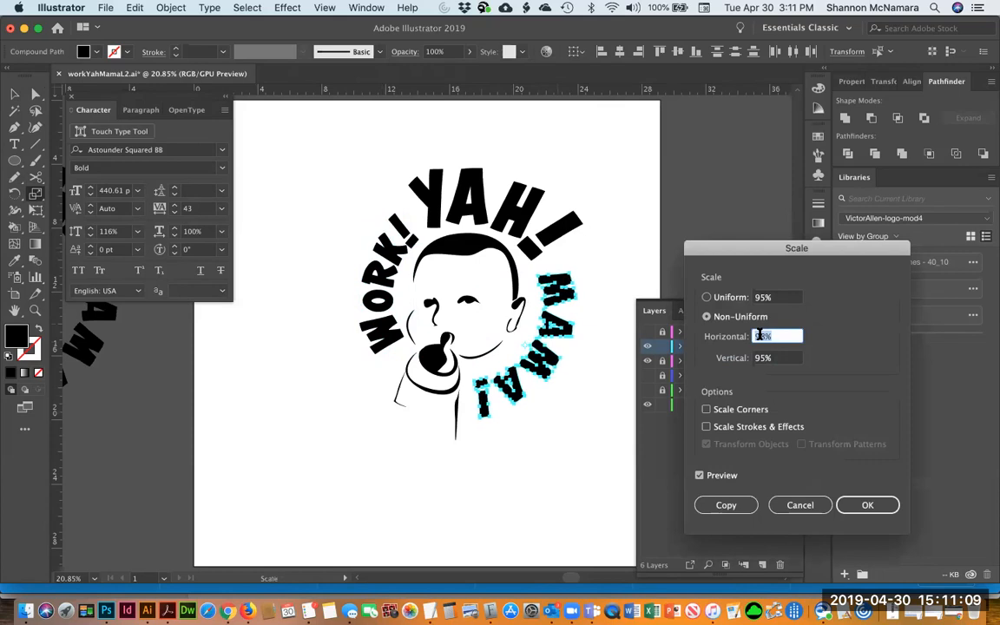
{"action": "key", "text": "Up"}
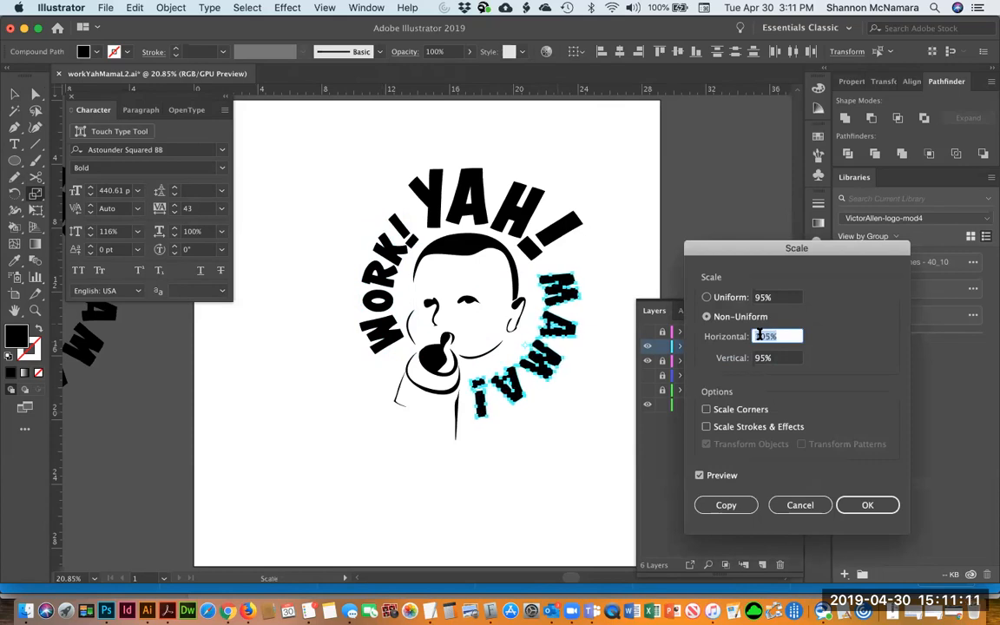
{"action": "key", "text": "Tab"}
{"action": "key", "text": "Up"}
{"action": "key", "text": "Up"}
{"action": "key", "text": "Up"}
{"action": "key", "text": "Up"}
{"action": "key", "text": "Up"}
{"action": "key", "text": "Up"}
{"action": "key", "text": "Up"}
{"action": "key", "text": "Up"}
{"action": "key", "text": "Up"}
{"action": "key", "text": "Up"}
{"action": "key", "text": "Up"}
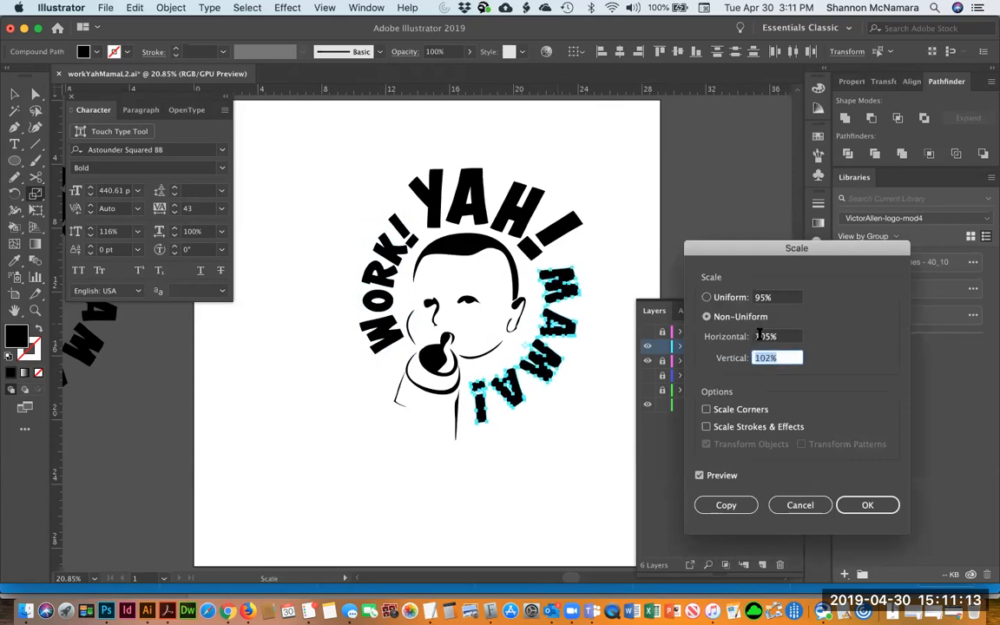
{"action": "key", "text": "Up"}
{"action": "key", "text": "Up"}
{"action": "key", "text": "Up"}
{"action": "key", "text": "Up"}
{"action": "key", "text": "Up"}
{"action": "key", "text": "Up"}
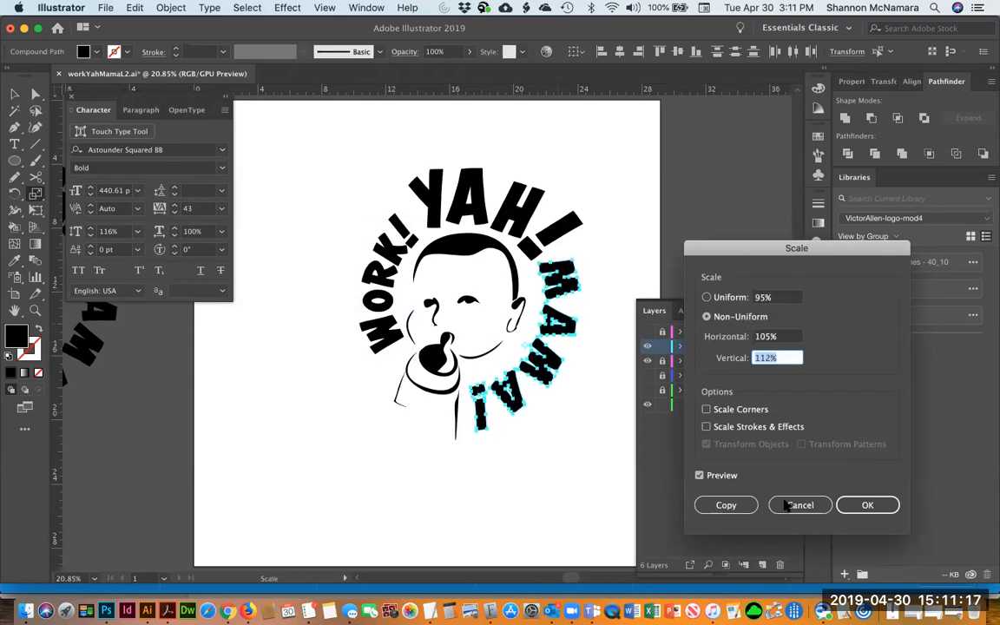
{"action": "left_click_drag", "start_coordinate": [793, 336], "coordinate": [752, 339]}
{"action": "key", "text": "Down"}
{"action": "key", "text": "Down"}
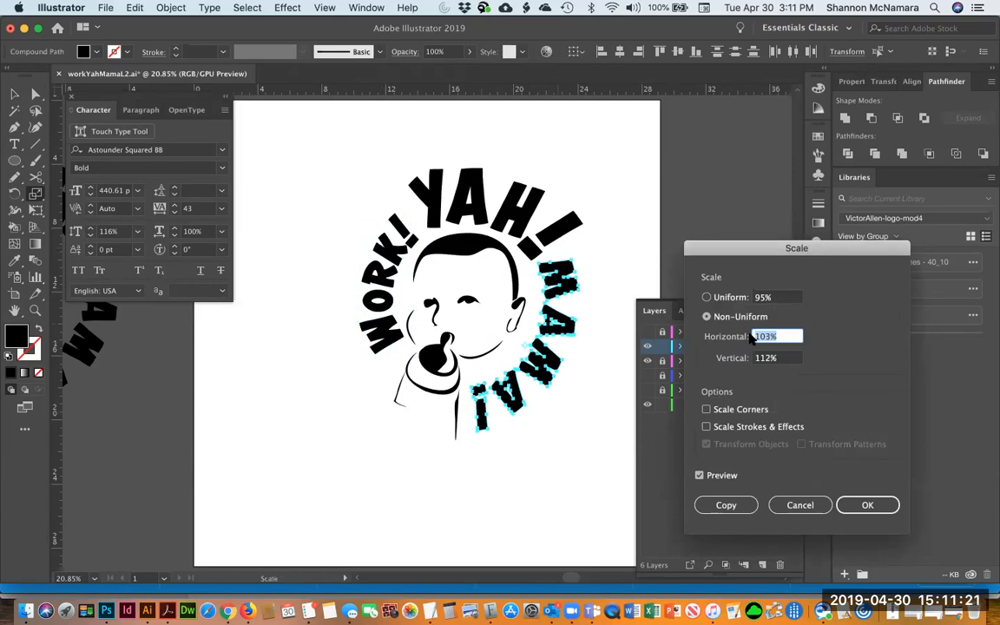
{"action": "left_click", "coordinate": [859, 506]}
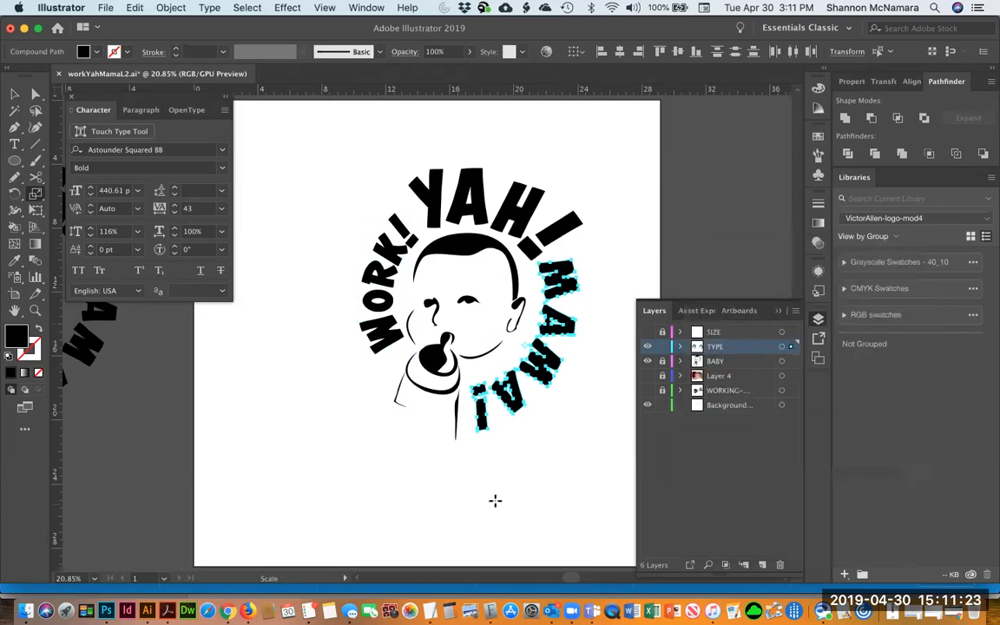
{"action": "left_click", "coordinate": [584, 486]}
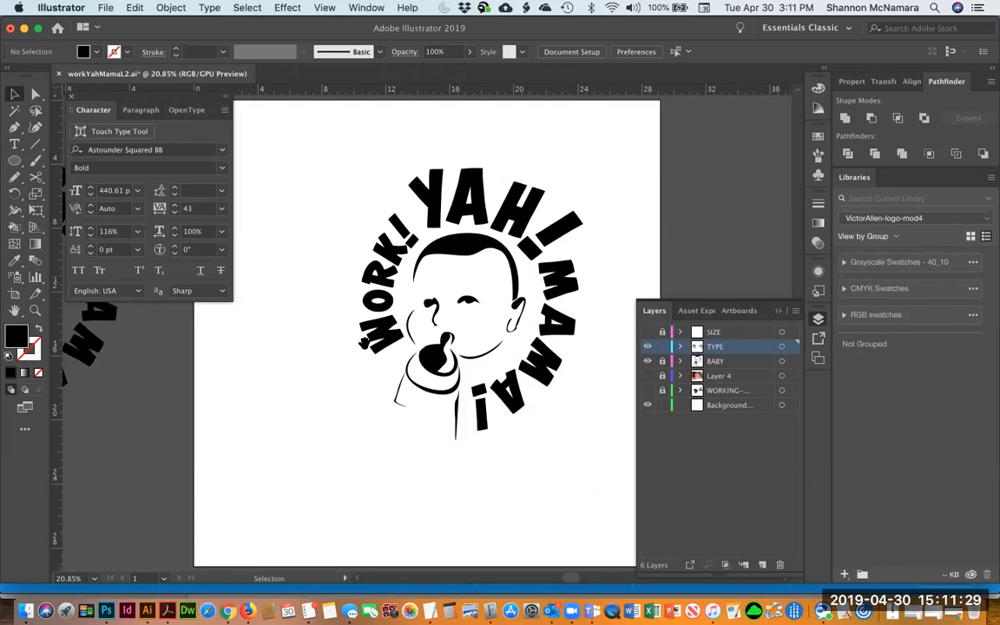
Move the spare circular type object on the pasteboard closer to the artboard
{"action": "scroll", "coordinate": [329, 308], "scroll_direction": "left", "scroll_amount": 5}
{"action": "left_click", "coordinate": [264, 287]}
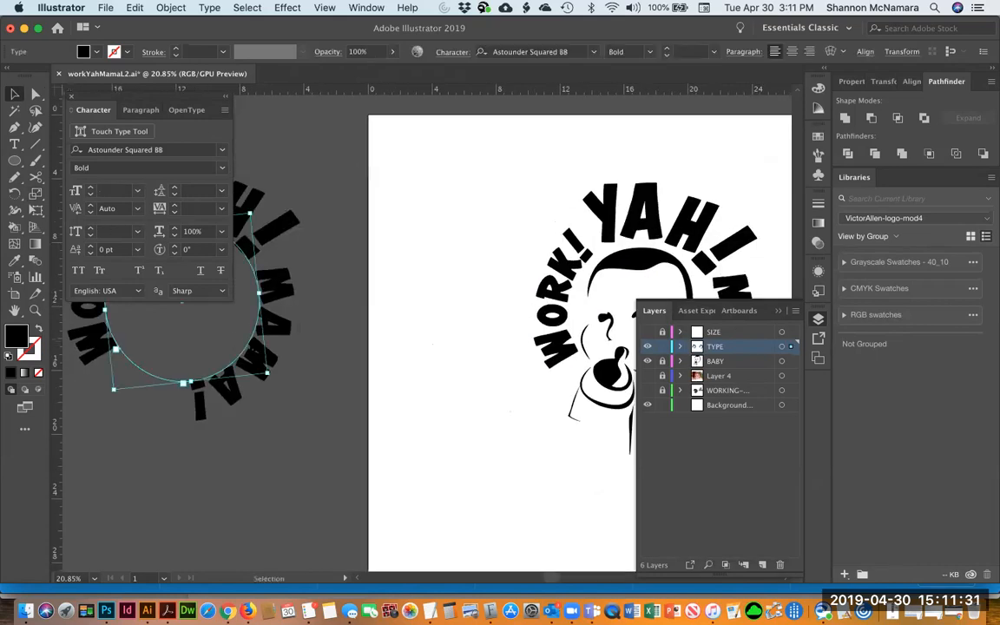
{"action": "left_click_drag", "start_coordinate": [265, 352], "coordinate": [433, 412]}
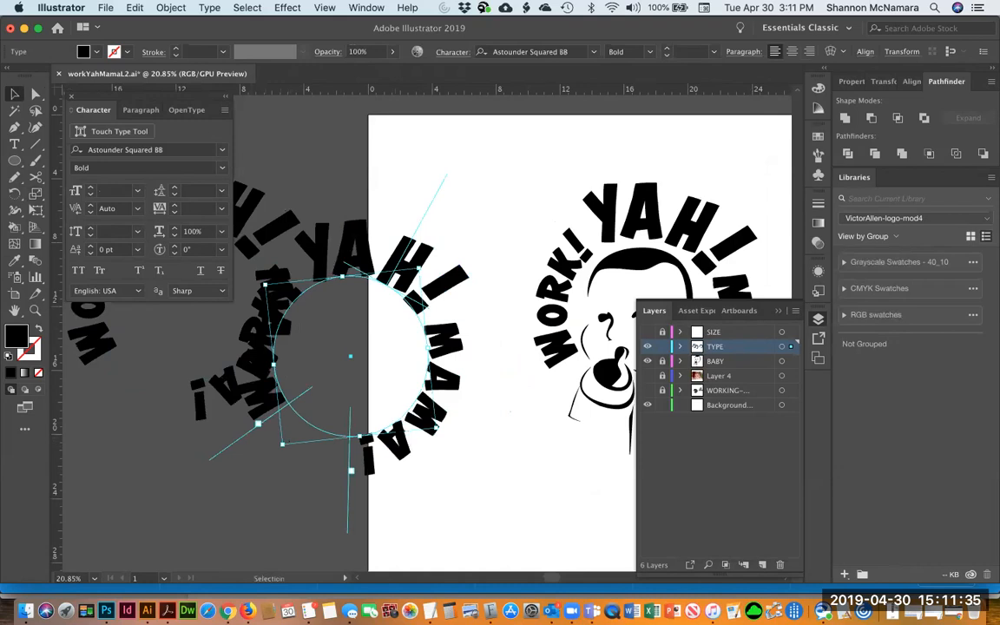
{"action": "left_click", "coordinate": [437, 230]}
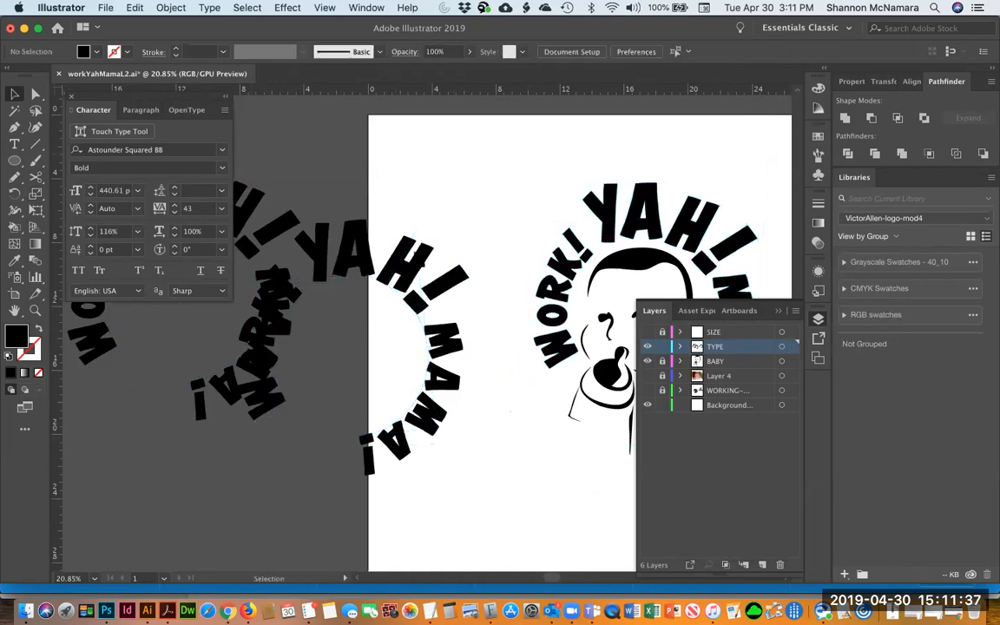
Select the first characters of the spare circular type and tighten their tracking
{"action": "triple_click", "coordinate": [378, 275]}
{"action": "key", "text": "Left"}
{"action": "key", "text": "shift+Right"}
{"action": "key", "text": "shift+Right"}
{"action": "key", "text": "shift+Right"}
{"action": "key", "text": "shift+Right"}
{"action": "key", "text": "shift+Right"}
{"action": "key", "text": "shift+Right"}
{"action": "key", "text": "shift+Right"}
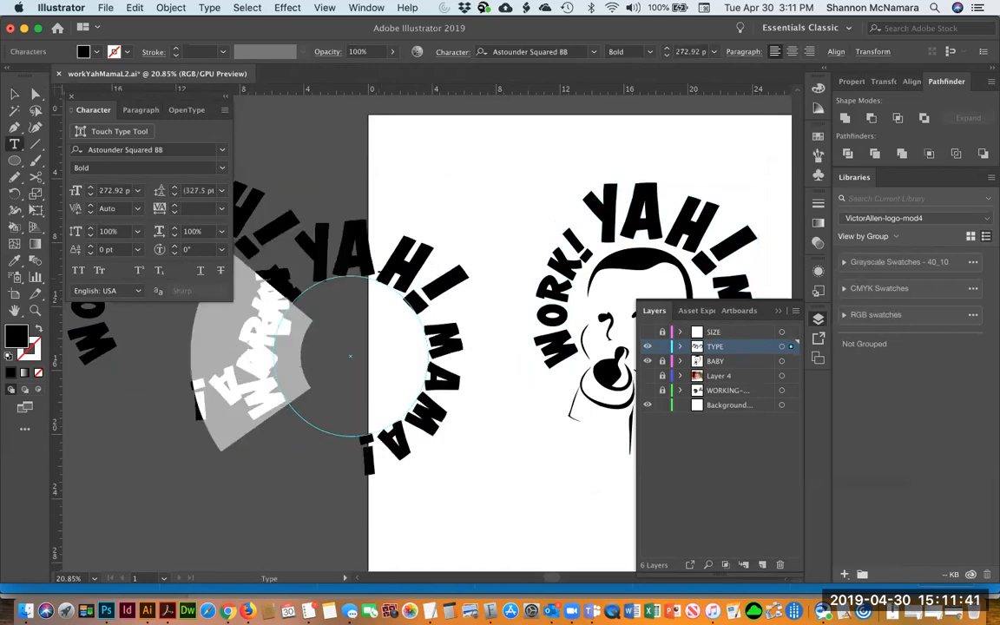
{"action": "key", "text": "alt+Left"}
{"action": "key", "text": "alt+Left"}
{"action": "key", "text": "alt+Left"}
{"action": "key", "text": "alt+Left"}
{"action": "key", "text": "alt+Left"}
{"action": "key", "text": "alt+Left"}
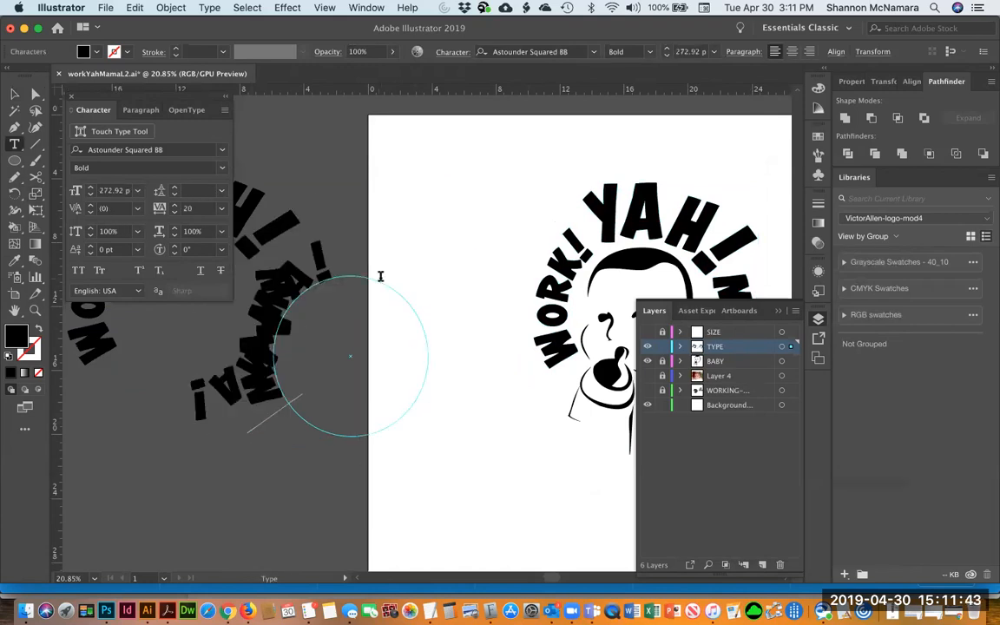
Try to reposition the spare type along its circular path, undoing the last drag
{"action": "left_click", "coordinate": [15, 93]}
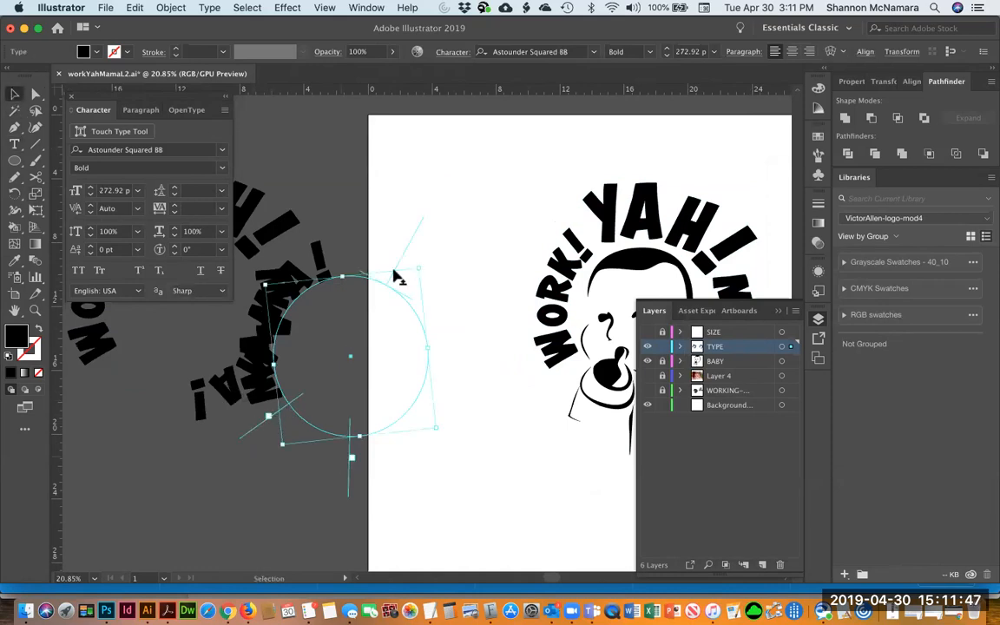
{"action": "left_click_drag", "start_coordinate": [419, 230], "coordinate": [380, 357]}
{"action": "left_click_drag", "start_coordinate": [421, 268], "coordinate": [467, 263]}
{"action": "key", "text": "super+z"}
{"action": "left_click", "coordinate": [501, 358]}
{"action": "key", "text": "space"}
{"action": "left_click_drag", "start_coordinate": [501, 357], "coordinate": [311, 336]}
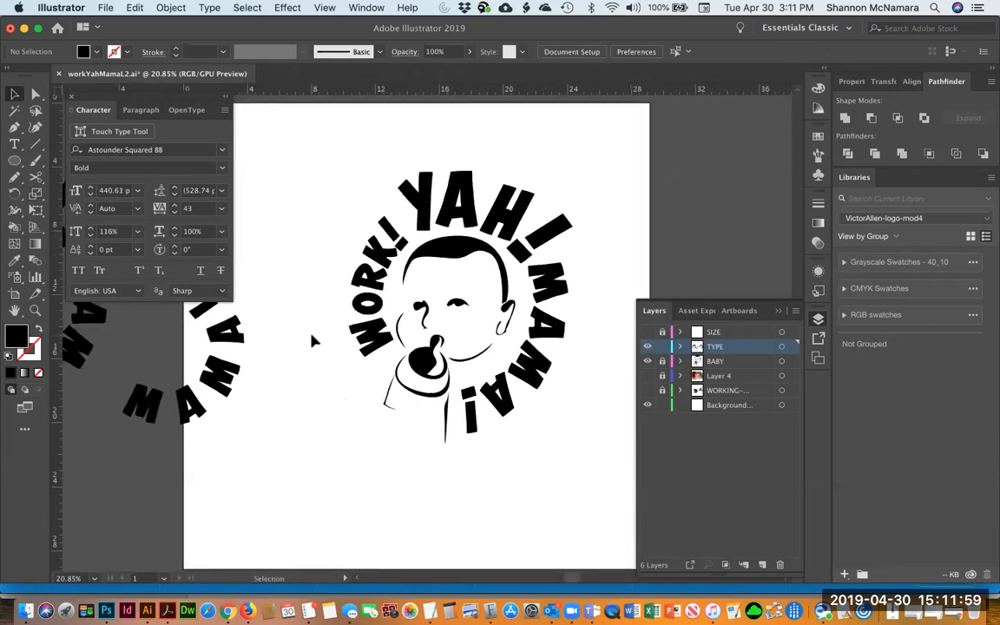
Draw a black rounded rectangle covering the whole logo
{"action": "key", "text": "m"}
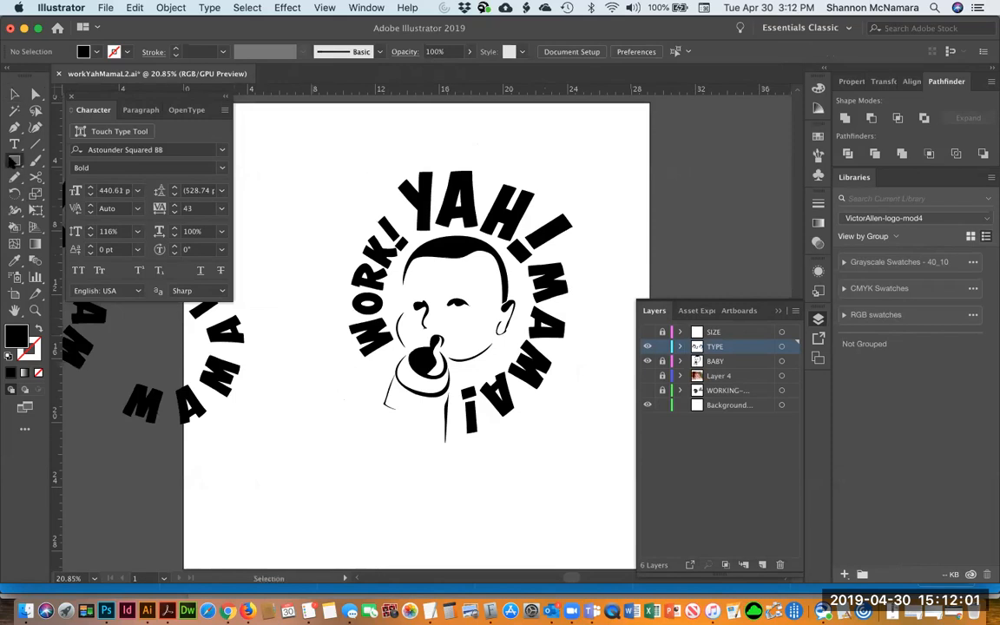
{"action": "left_click", "coordinate": [14, 160]}
{"action": "left_click", "coordinate": [87, 177]}
{"action": "left_click_drag", "start_coordinate": [322, 172], "coordinate": [577, 448]}
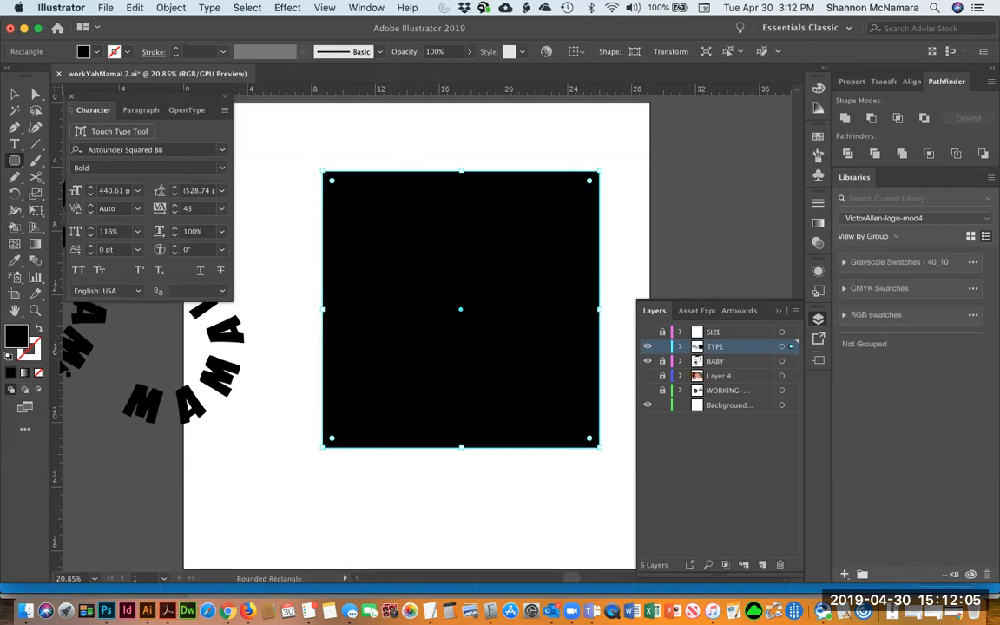
Undo the black rounded rectangle and draw an unfilled, black-stroked circle around the logo's lettering
{"action": "key", "text": "super+z"}
{"action": "key", "text": "v"}
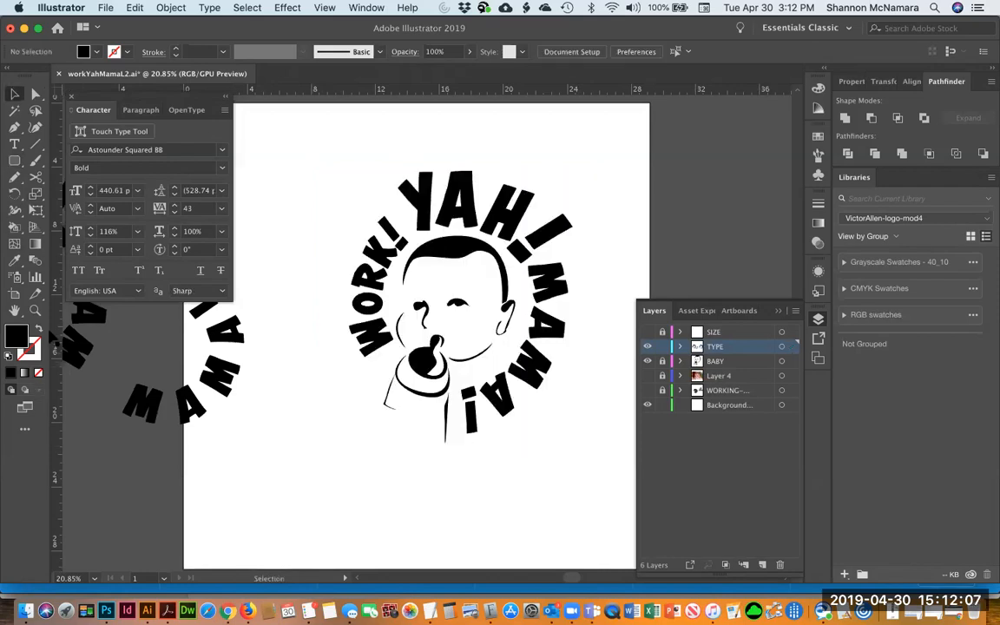
{"action": "left_click", "coordinate": [39, 328]}
{"action": "left_click", "coordinate": [19, 161]}
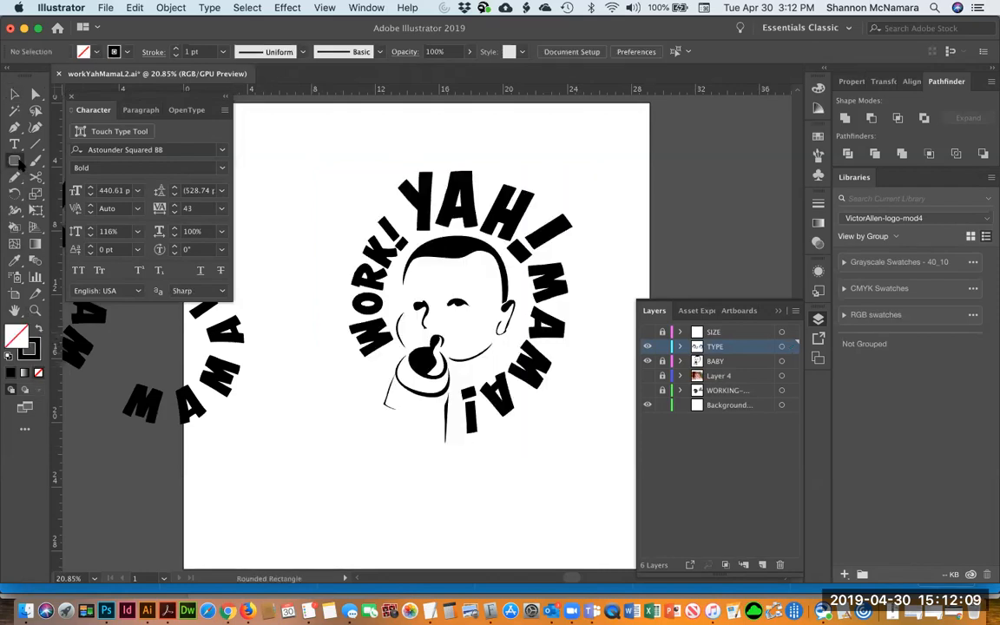
{"action": "left_click_drag", "start_coordinate": [18, 163], "coordinate": [47, 197]}
{"action": "left_click_drag", "start_coordinate": [317, 167], "coordinate": [554, 437]}
{"action": "key", "text": "v"}
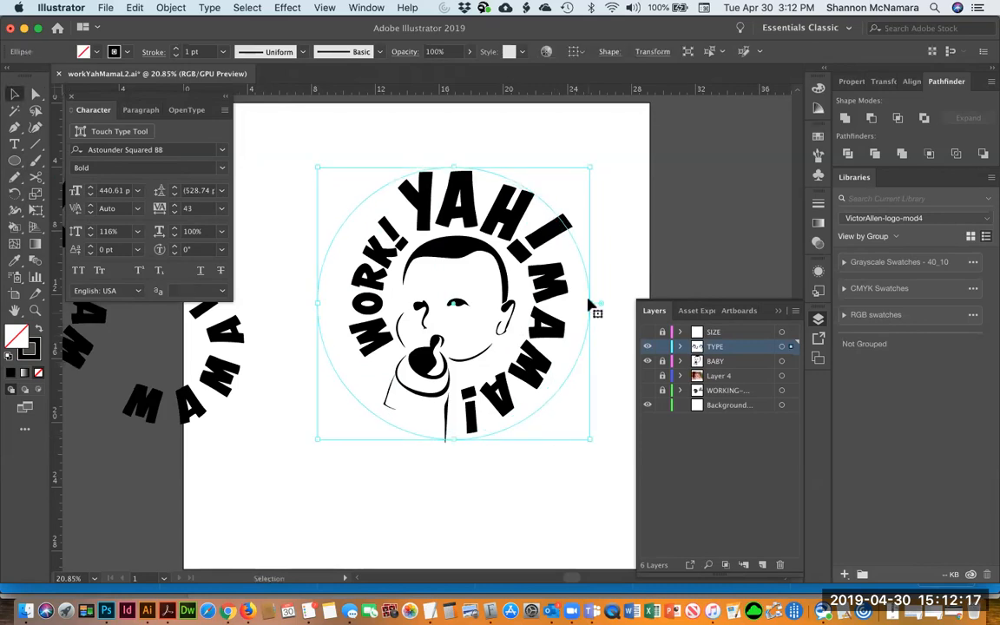
{"action": "mouse_move", "coordinate": [590, 306]}
{"action": "left_mouse_down"}
{"action": "mouse_move", "coordinate": [578, 324]}
{"action": "mouse_move", "coordinate": [576, 309]}
{"action": "left_mouse_up"}
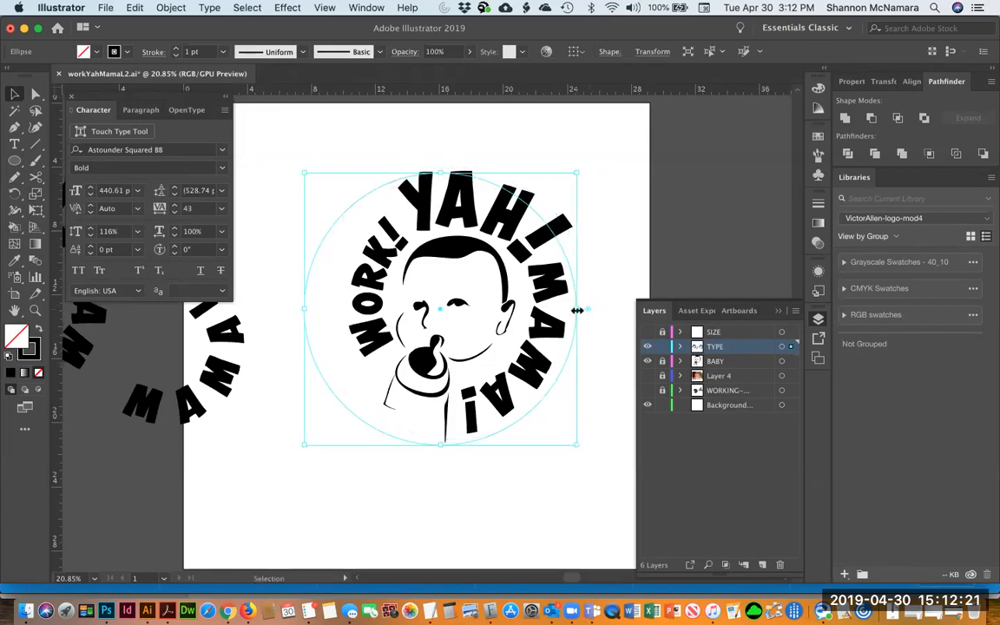
{"action": "mouse_move", "coordinate": [441, 443]}
{"action": "left_mouse_down"}
{"action": "mouse_move", "coordinate": [443, 415]}
{"action": "mouse_move", "coordinate": [445, 434]}
{"action": "left_mouse_up"}
Delete all the text from the spare circular type object on the pasteboard and deselect
{"action": "left_click", "coordinate": [129, 422]}
{"action": "double_click", "coordinate": [189, 418]}
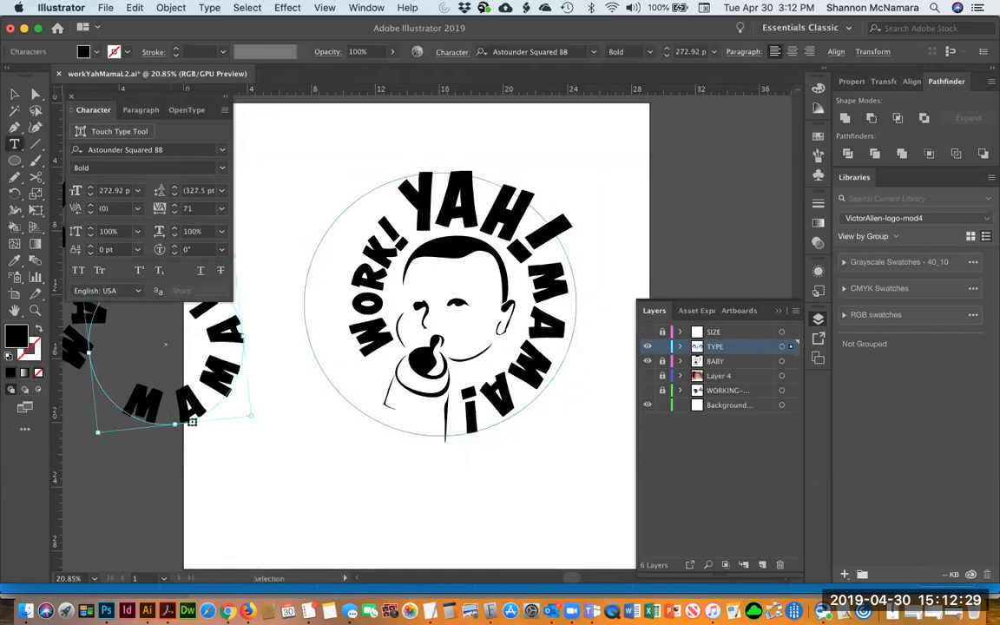
{"action": "key", "text": "super+a"}
{"action": "key", "text": "super+c"}
{"action": "key", "text": "BackSpace"}
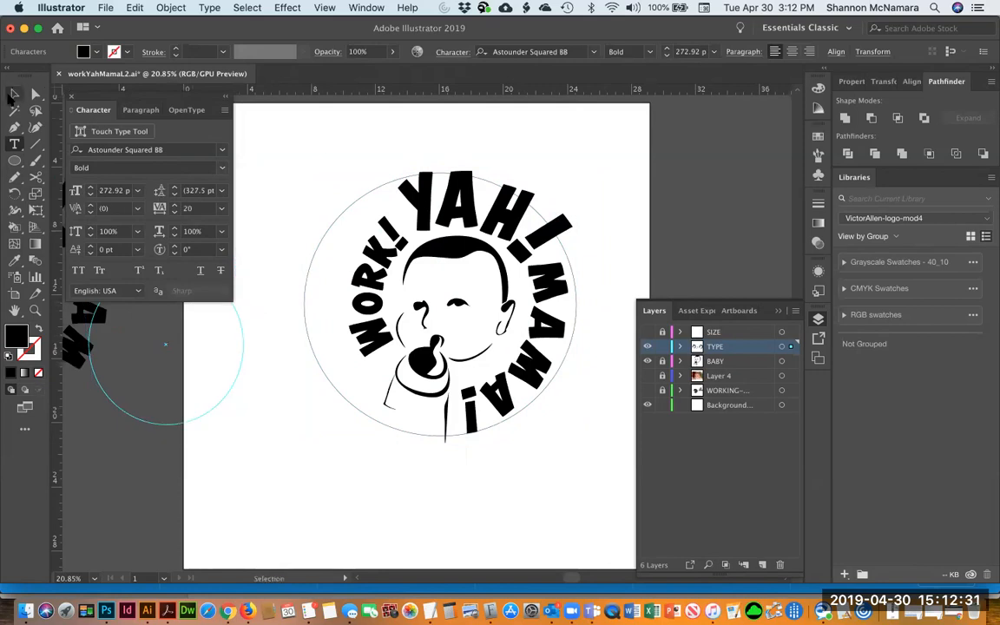
{"action": "left_click", "coordinate": [14, 93]}
{"action": "key", "text": "super+shift+a"}
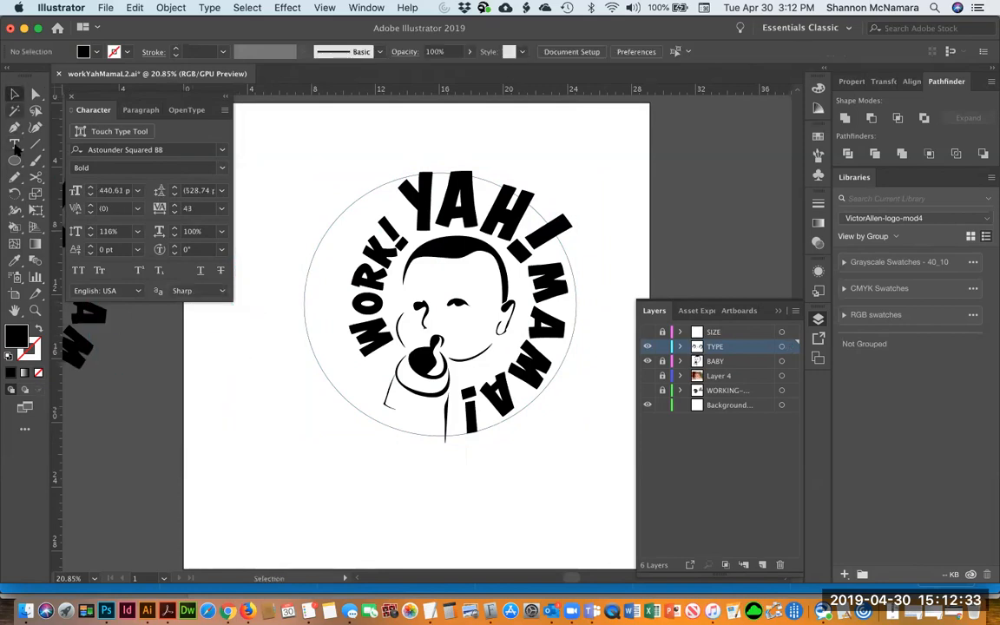
Paste the MAMA! text onto the new circle using the Type on a Path tool
{"action": "left_click", "coordinate": [14, 144]}
{"action": "left_click_drag", "start_coordinate": [14, 148], "coordinate": [56, 181]}
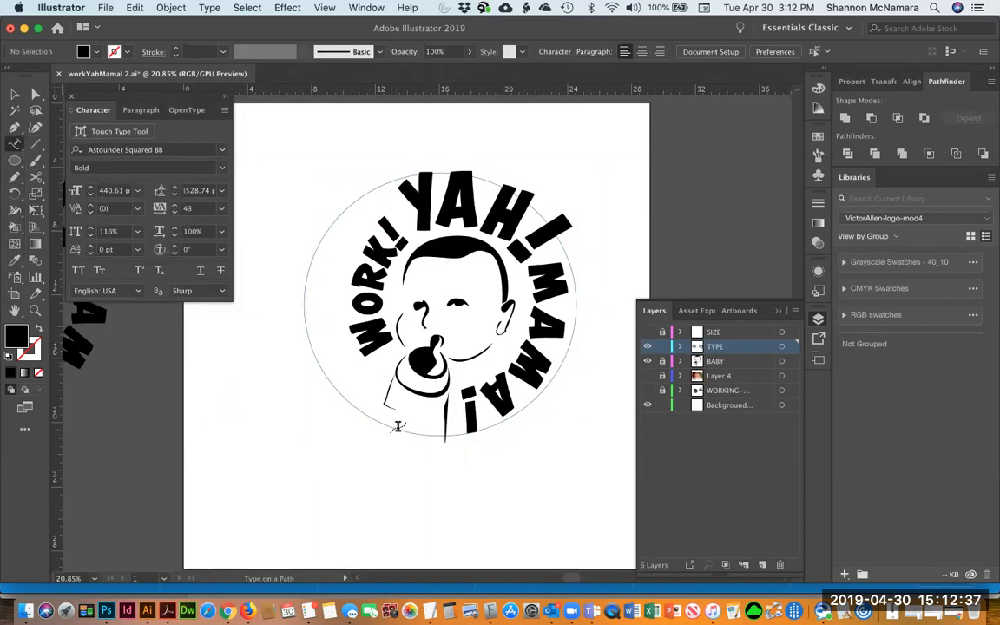
{"action": "left_click", "coordinate": [398, 427]}
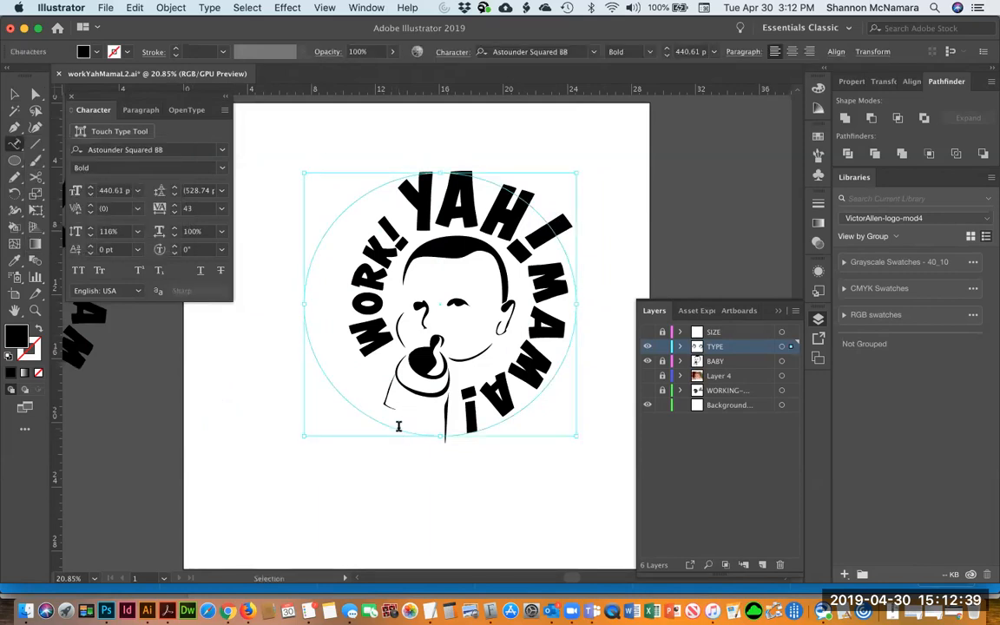
{"action": "key", "text": "super+v"}
{"action": "key", "text": "Escape"}
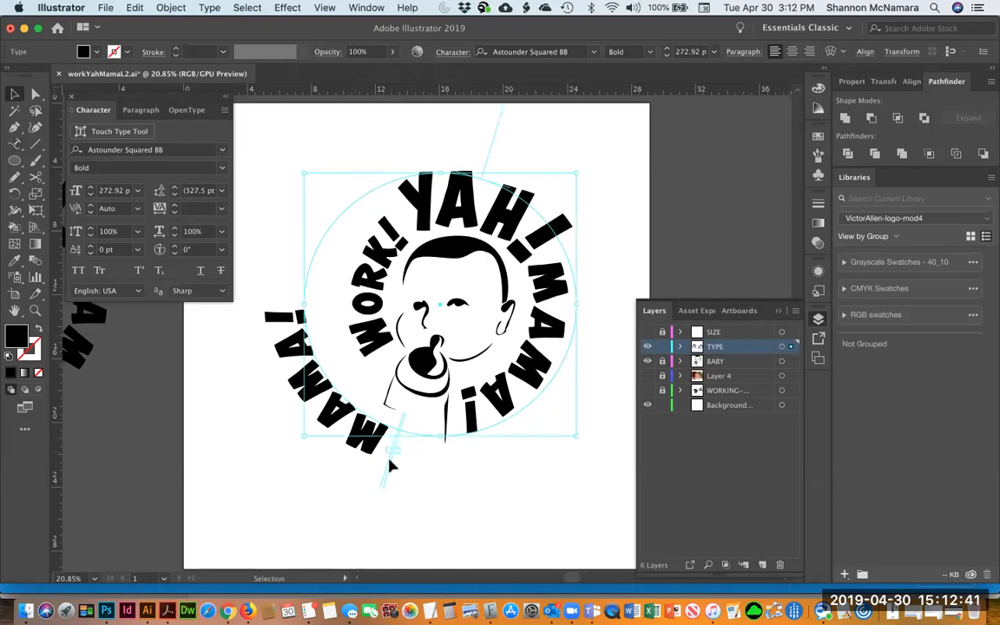
Reposition the new MAMA! path type along its circle and center-align it
{"action": "left_click_drag", "start_coordinate": [523, 171], "coordinate": [526, 207]}
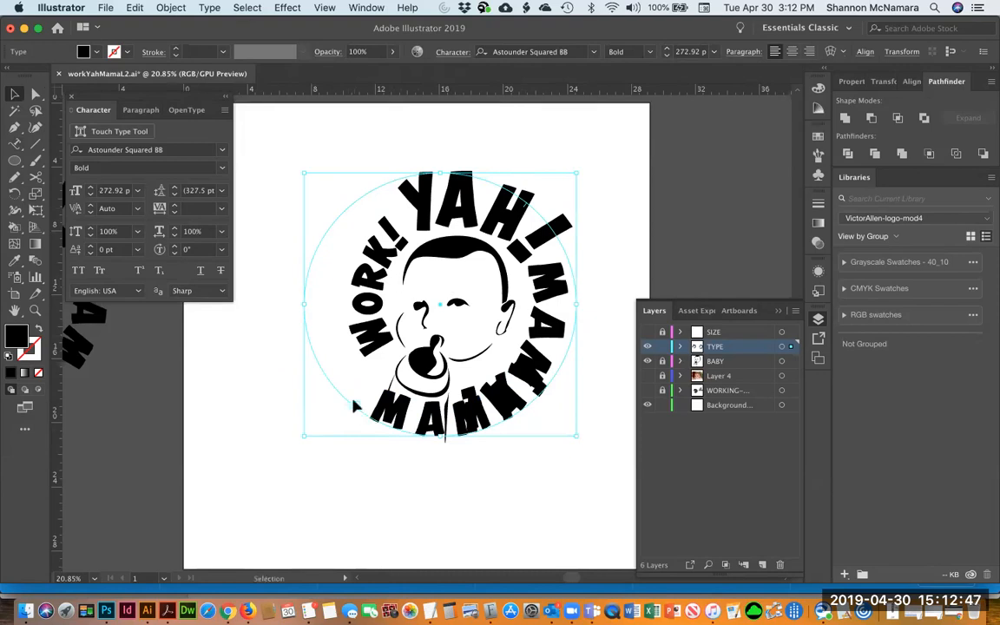
{"action": "left_click_drag", "start_coordinate": [438, 421], "coordinate": [471, 513]}
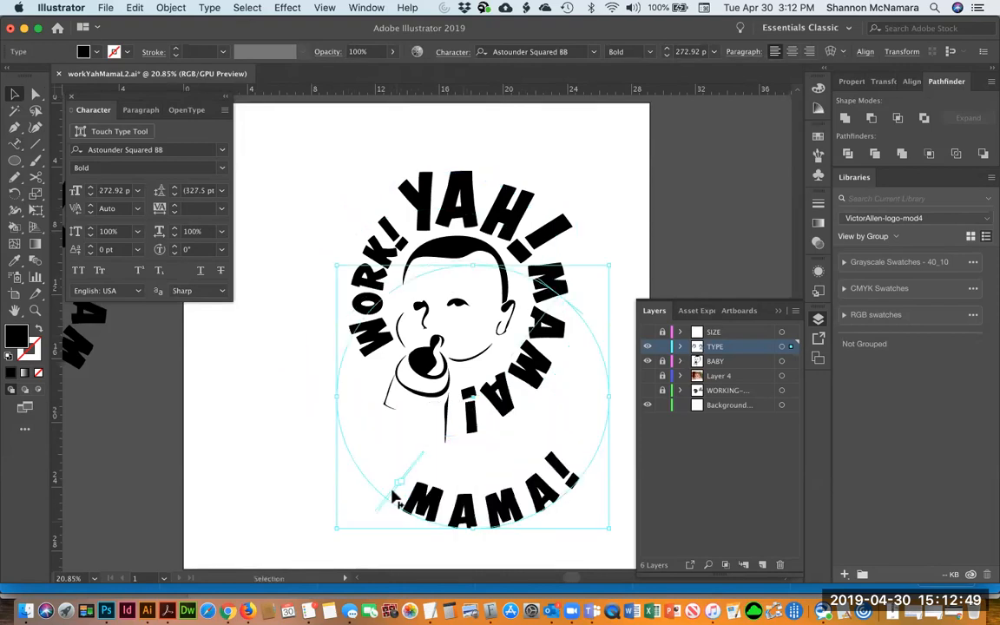
{"action": "mouse_move", "coordinate": [386, 496]}
{"action": "left_mouse_down"}
{"action": "mouse_move", "coordinate": [380, 486]}
{"action": "mouse_move", "coordinate": [392, 500]}
{"action": "left_mouse_up"}
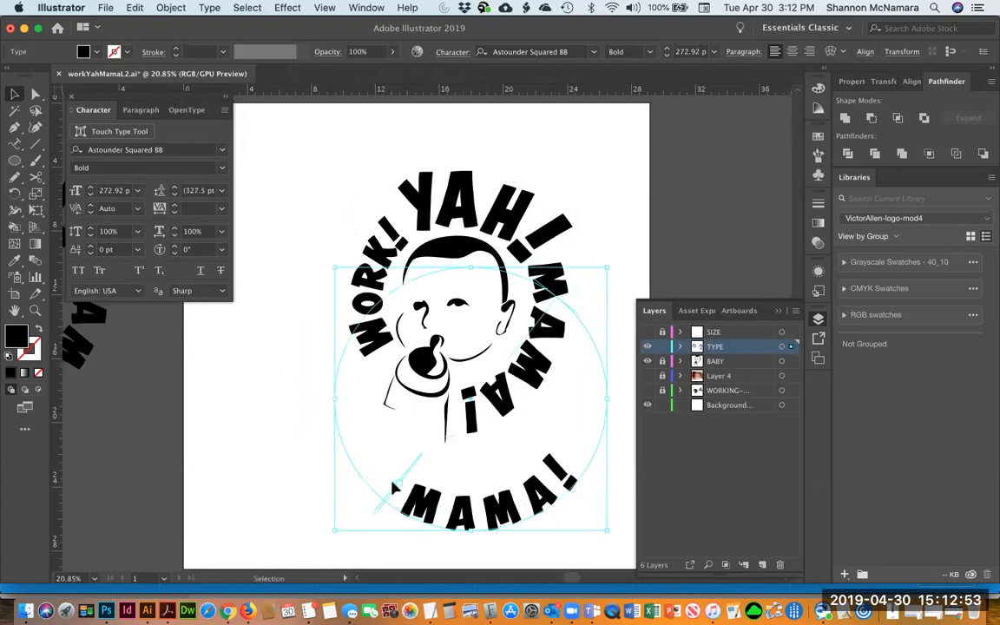
{"action": "key", "text": "t"}
{"action": "key", "text": "v"}
{"action": "left_click_drag", "start_coordinate": [415, 465], "coordinate": [382, 445]}
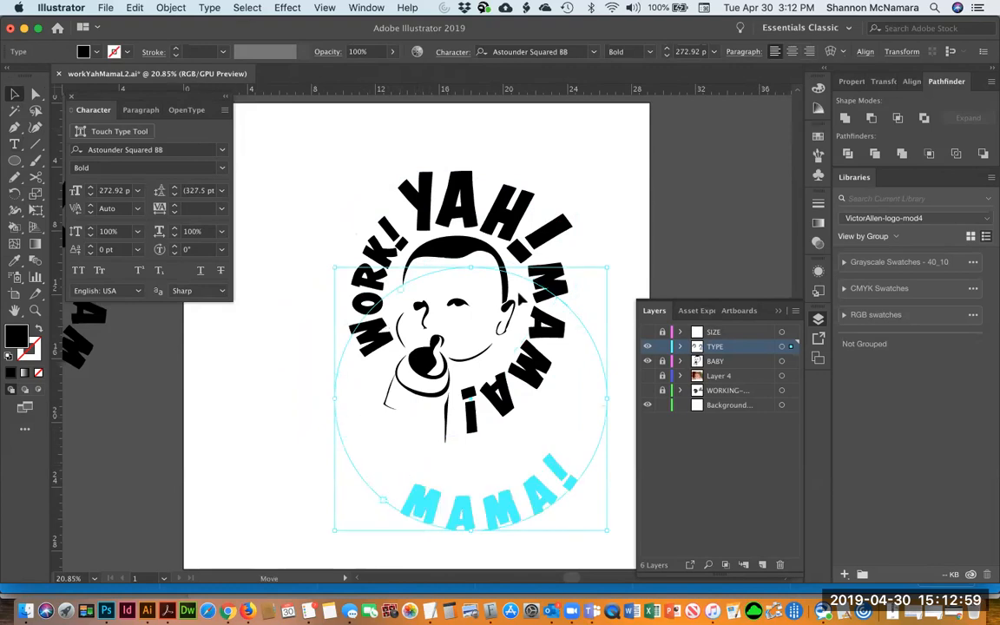
{"action": "left_click_drag", "start_coordinate": [593, 396], "coordinate": [591, 395]}
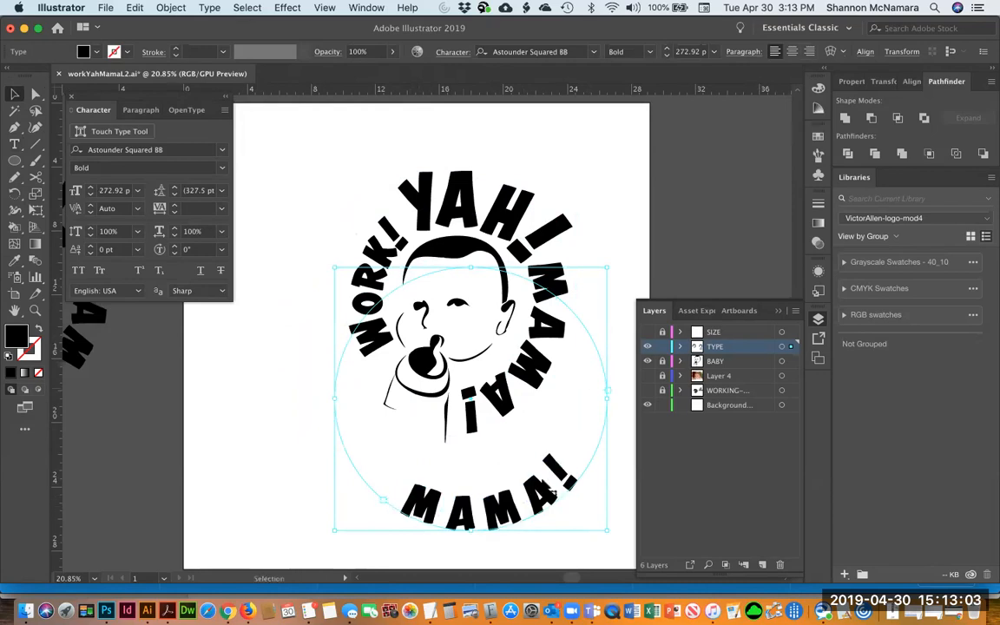
{"action": "key", "text": "super+shift+c"}
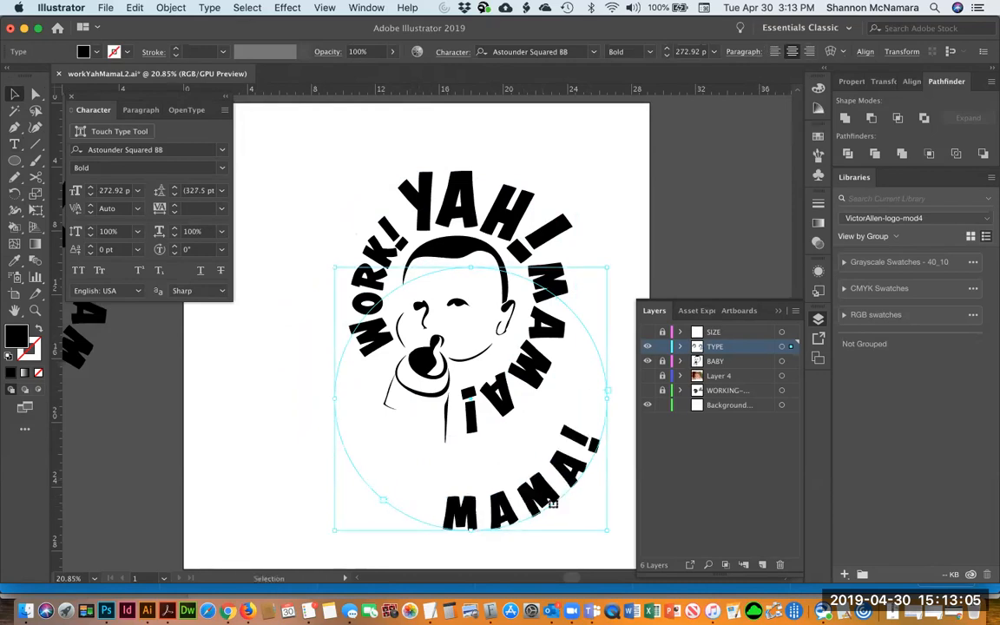
{"action": "left_click_drag", "start_coordinate": [559, 479], "coordinate": [570, 366]}
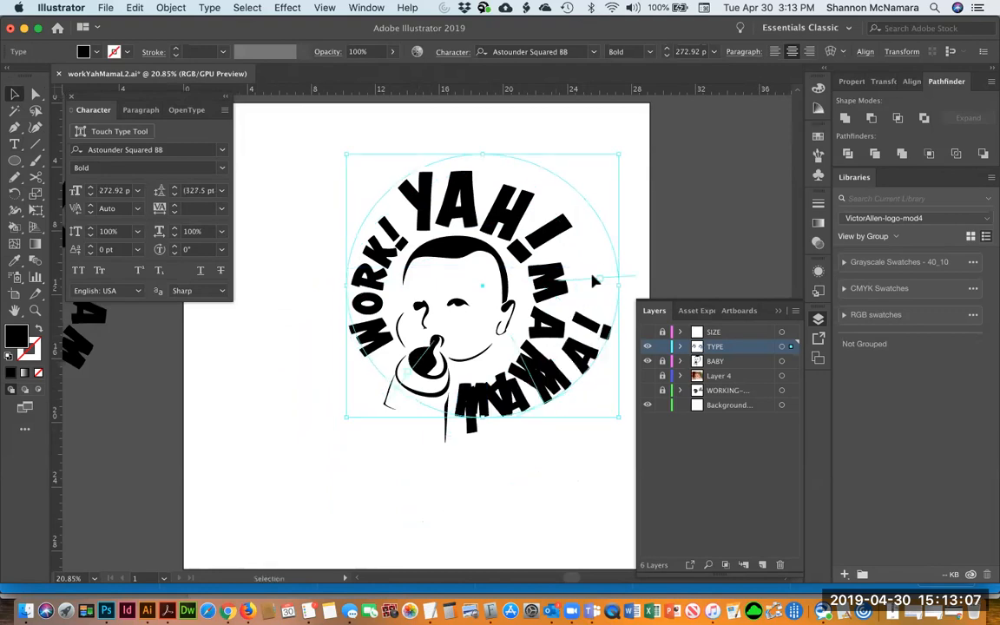
{"action": "key", "text": "t"}
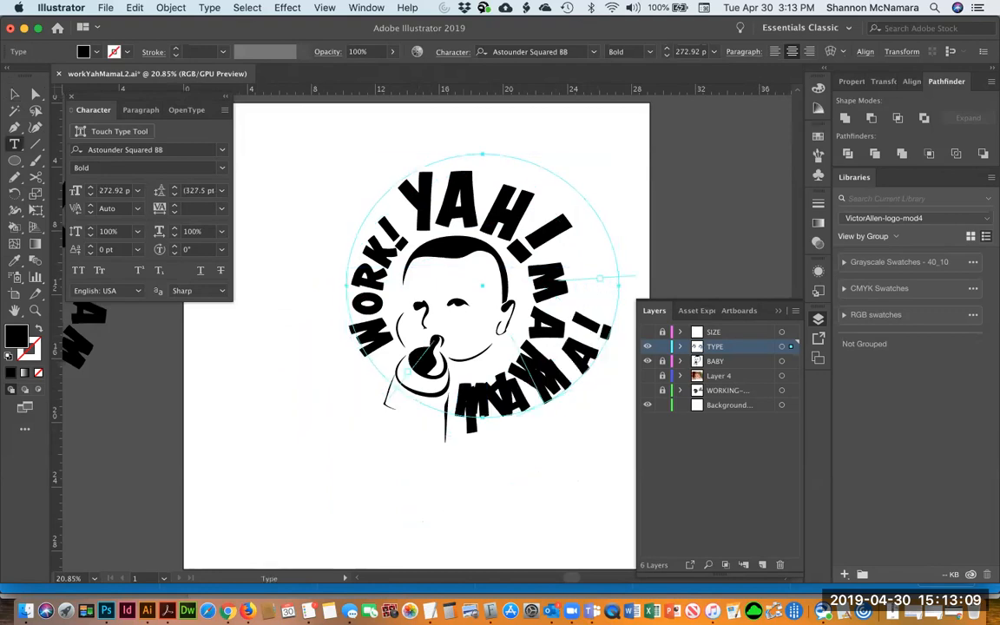
{"action": "left_click", "coordinate": [14, 93]}
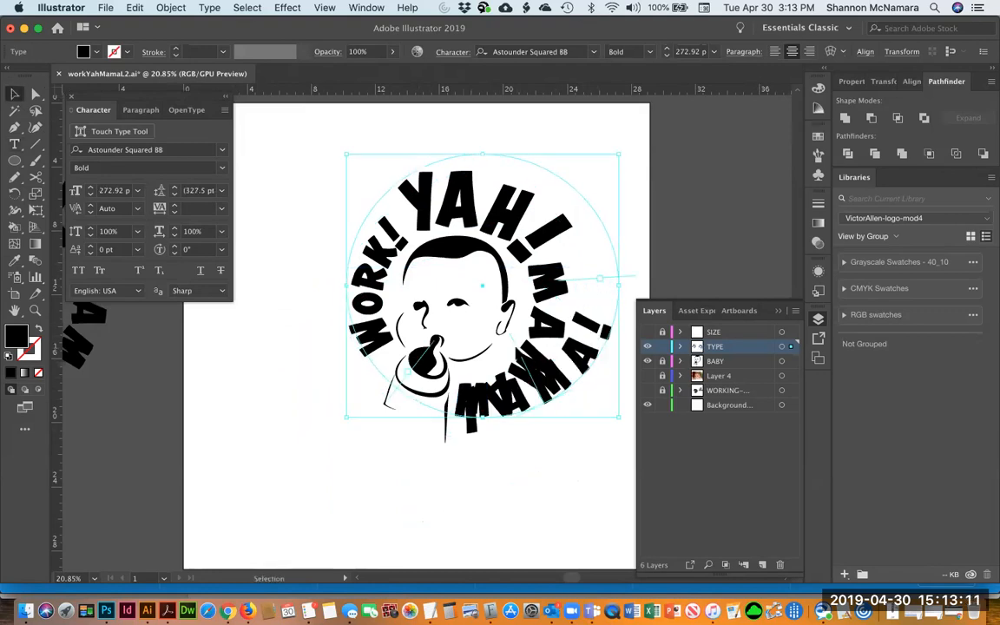
{"action": "left_click_drag", "start_coordinate": [469, 318], "coordinate": [476, 307]}
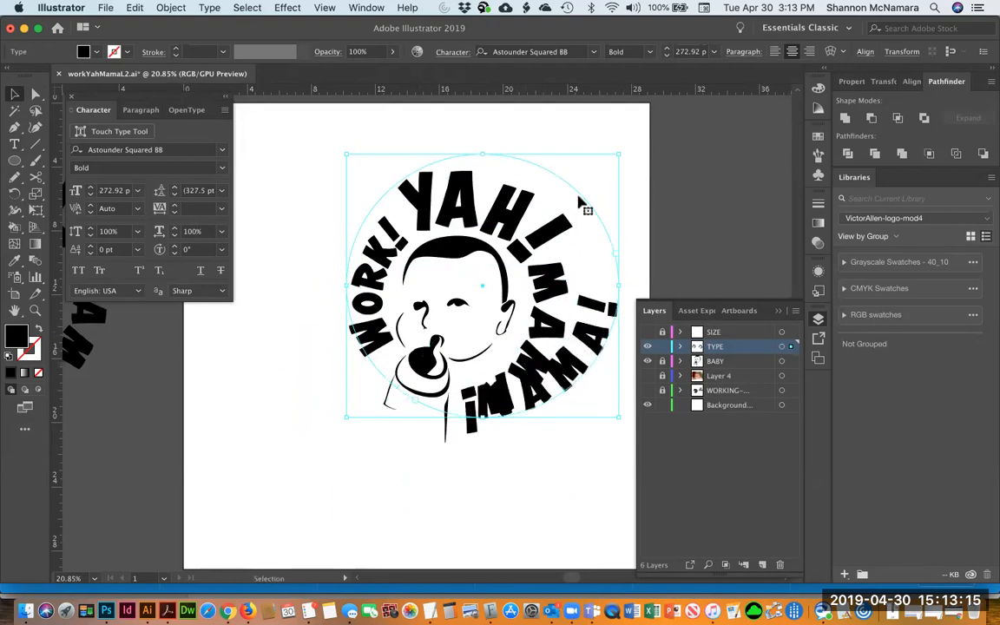
Move the live MAMA! type aside and delete all the old outlined MAMA! letters from the logo
{"action": "left_click", "coordinate": [562, 292]}
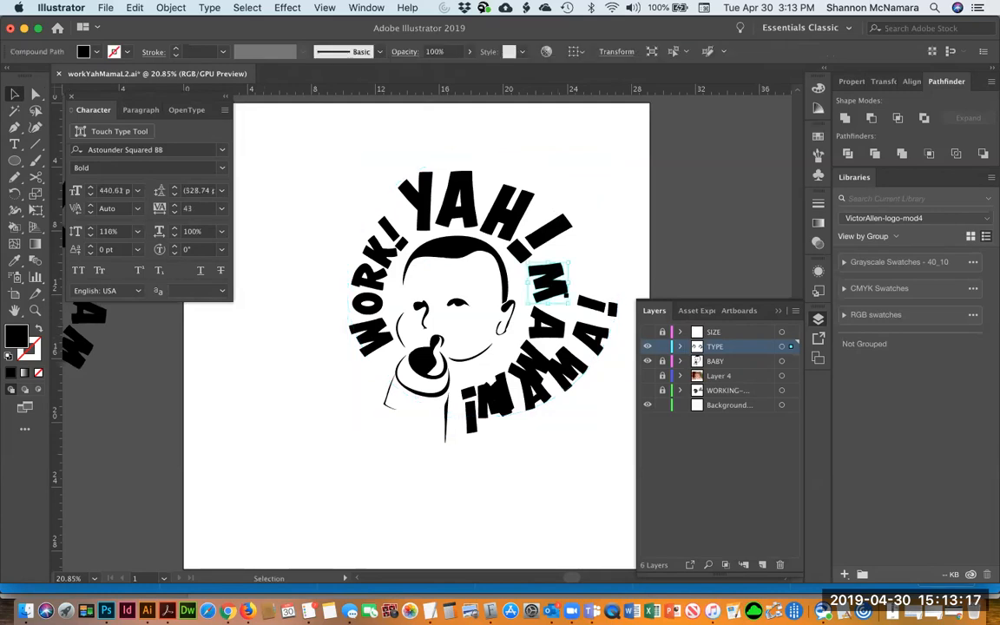
{"action": "left_click", "coordinate": [548, 325], "text": "shift"}
{"action": "left_click", "coordinate": [540, 363], "text": "shift"}
{"action": "left_click", "coordinate": [639, 236]}
{"action": "left_click_drag", "start_coordinate": [594, 380], "coordinate": [597, 512]}
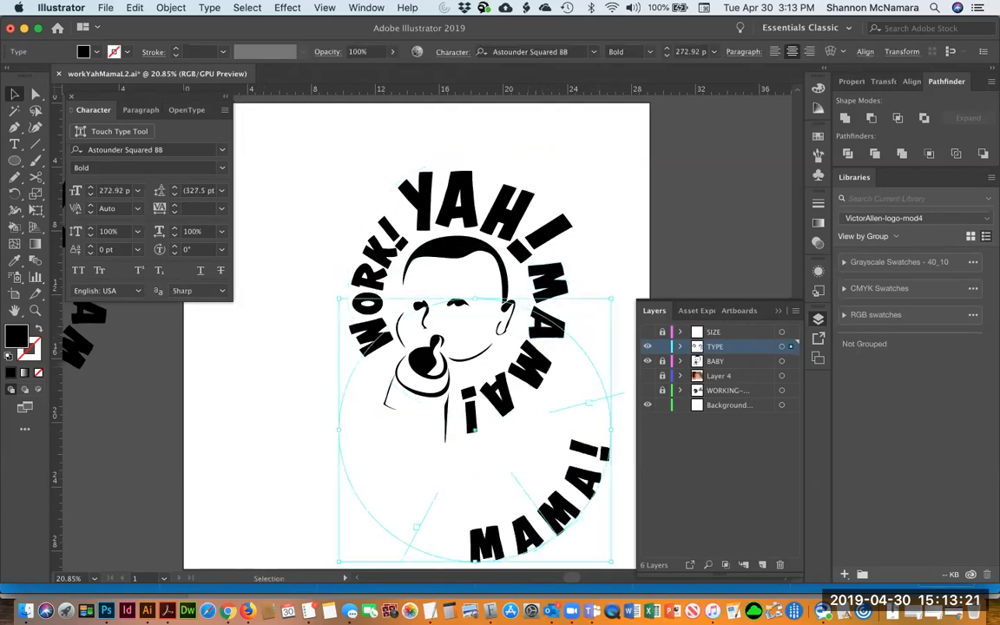
{"action": "left_click", "coordinate": [529, 365]}
{"action": "left_click", "coordinate": [479, 419], "text": "shift"}
{"action": "left_click", "coordinate": [473, 423], "text": "shift"}
{"action": "left_click", "coordinate": [558, 318], "text": "shift"}
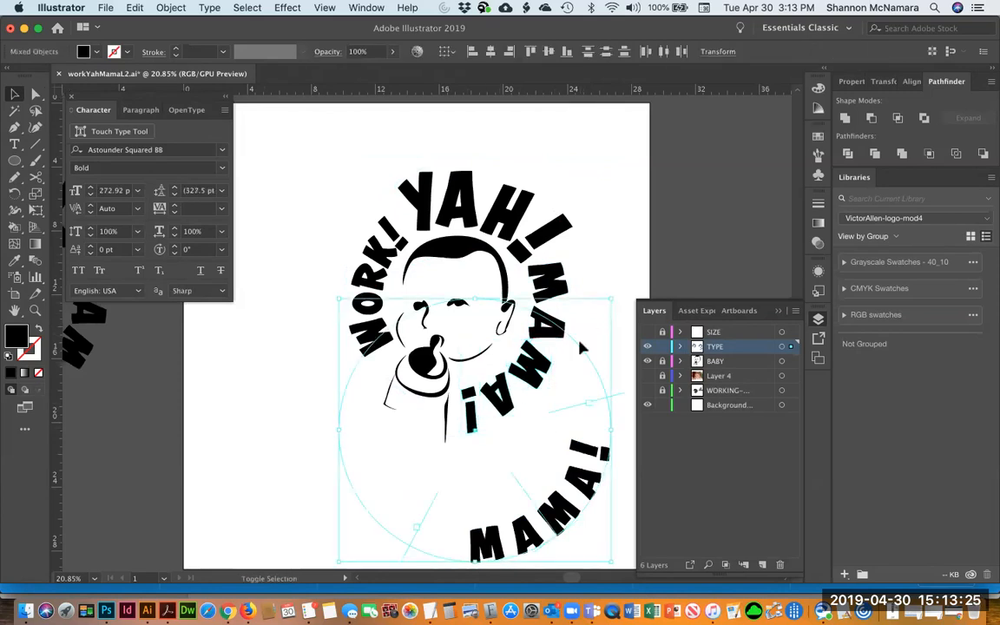
{"action": "left_click", "coordinate": [580, 346], "text": "shift"}
{"action": "key", "text": "Delete"}
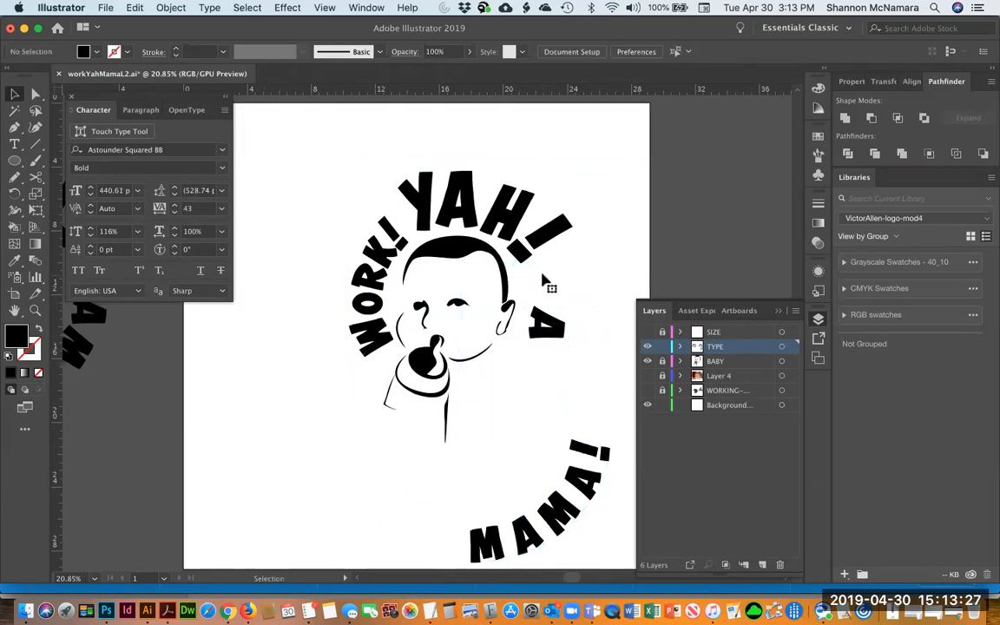
{"action": "left_click", "coordinate": [547, 324]}
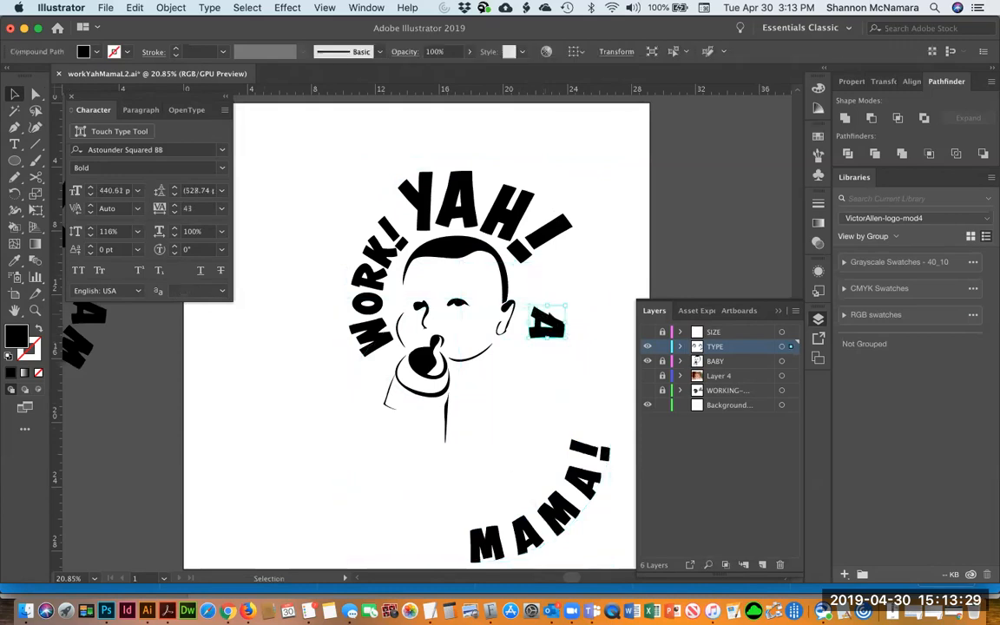
{"action": "key", "text": "Delete"}
Move the live MAMA! type back around the face and enlarge it to 304.92 pt
{"action": "left_click_drag", "start_coordinate": [584, 495], "coordinate": [518, 331]}
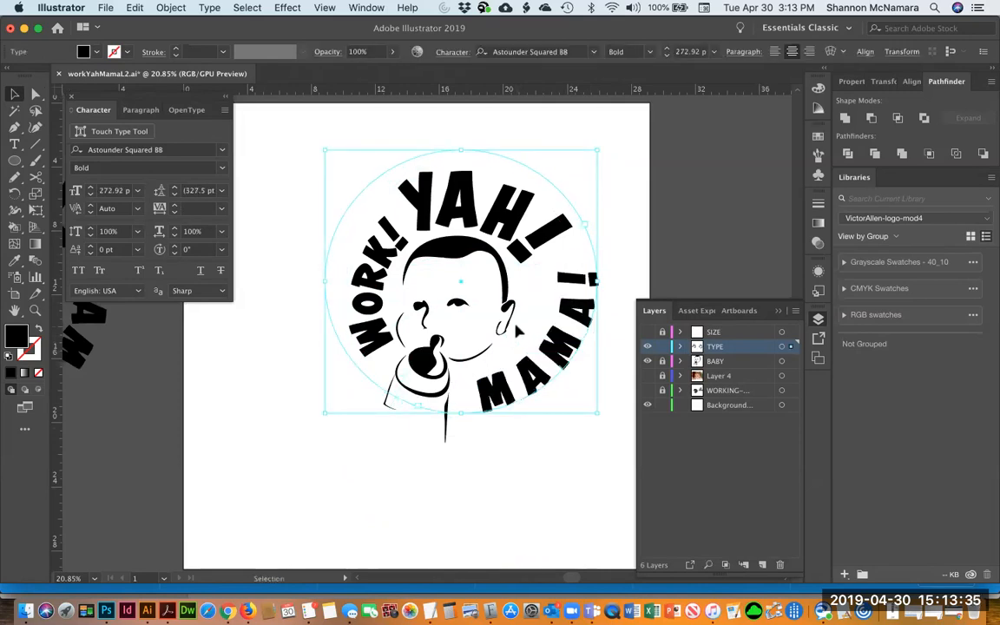
{"action": "key", "text": "super+shift+period"}
{"action": "key", "text": "super+shift+period"}
{"action": "key", "text": "super+shift+period"}
{"action": "key", "text": "super+shift+period"}
{"action": "key", "text": "super+shift+period"}
{"action": "key", "text": "super+shift+period"}
{"action": "key", "text": "super+shift+period"}
{"action": "key", "text": "super+shift+period"}
{"action": "key", "text": "super+shift+period"}
{"action": "key", "text": "super+shift+period"}
{"action": "key", "text": "super+shift+period"}
{"action": "key", "text": "super+shift+period"}
{"action": "key", "text": "super+shift+period"}
{"action": "key", "text": "super+shift+period"}
{"action": "key", "text": "super+shift+period"}
{"action": "key", "text": "super+shift+period"}
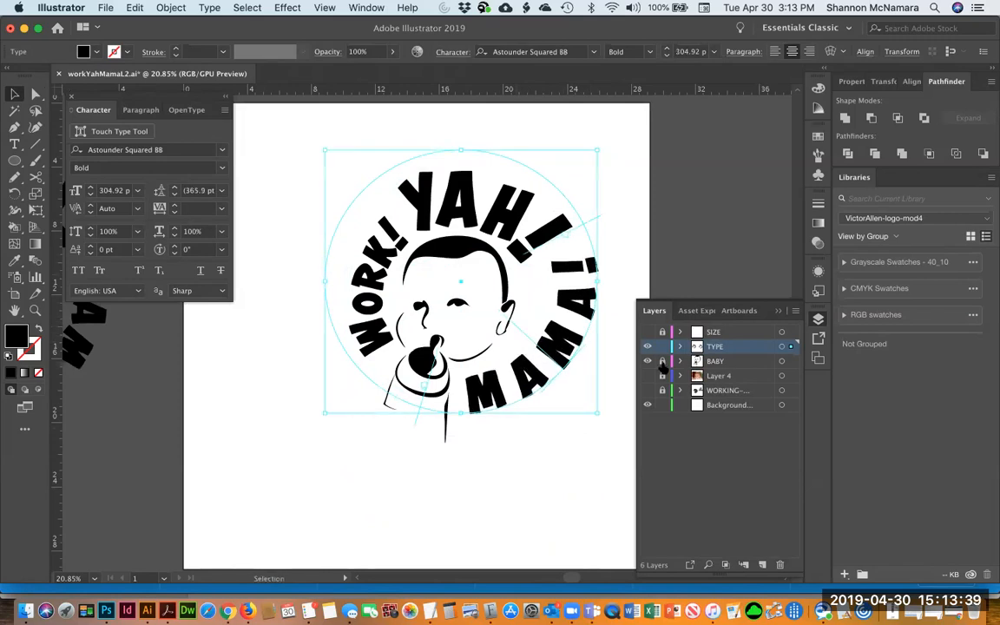
Delete the exclamation mark after MAMA and enlarge all its letters to 336.92 pt
{"action": "double_click", "coordinate": [574, 278]}
{"action": "key", "text": "shift+Right"}
{"action": "key", "text": "BackSpace"}
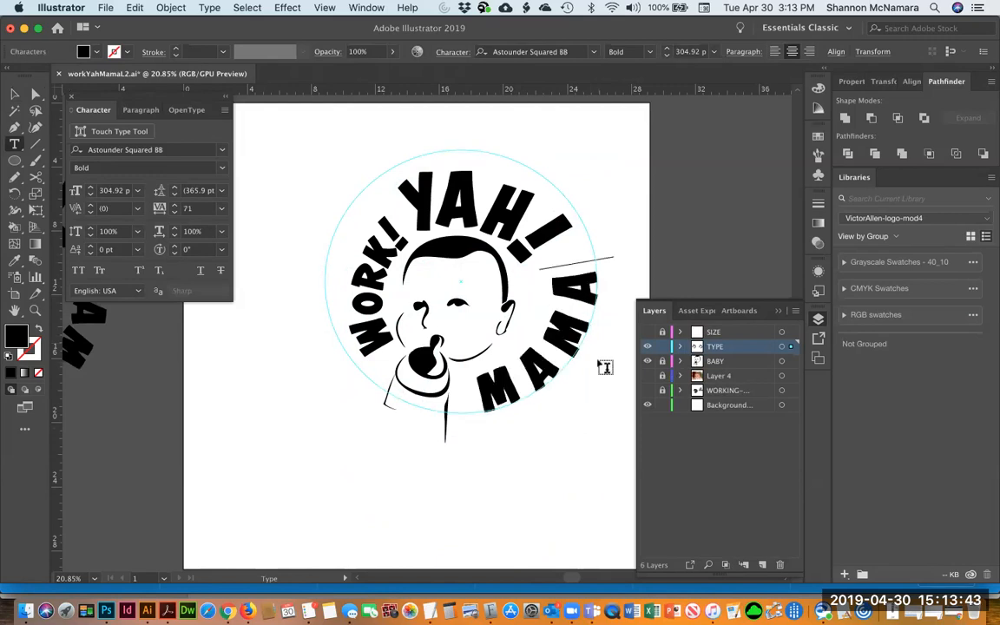
{"action": "key", "text": "super+a"}
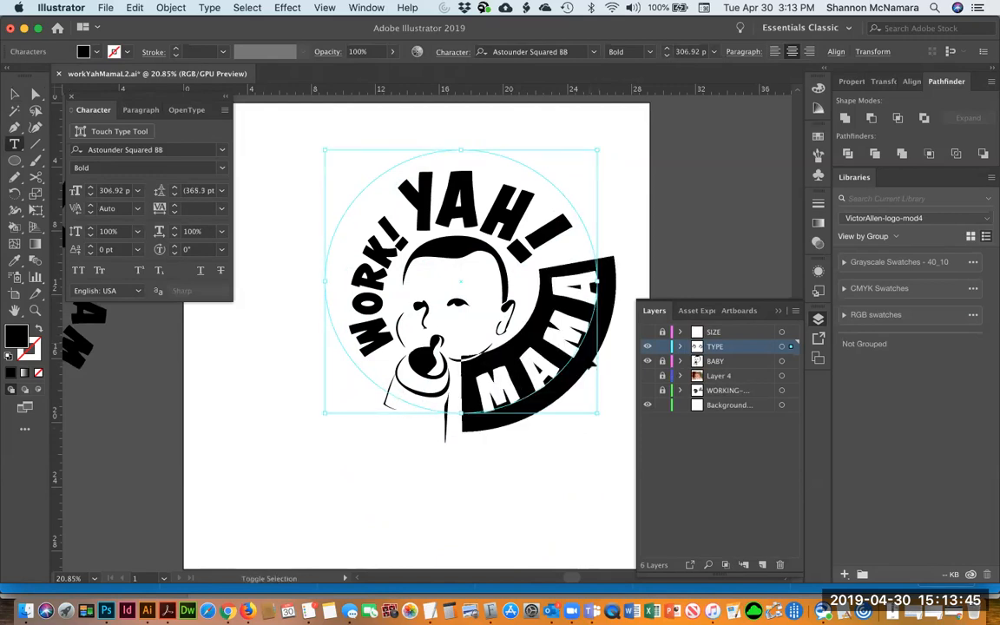
{"action": "key", "text": "super+shift+period"}
{"action": "key", "text": "super+shift+period"}
{"action": "key", "text": "super+shift+period"}
{"action": "key", "text": "super+shift+period"}
{"action": "key", "text": "super+shift+period"}
{"action": "key", "text": "super+shift+period"}
{"action": "key", "text": "super+shift+period"}
{"action": "key", "text": "super+shift+period"}
{"action": "key", "text": "super+shift+period"}
{"action": "key", "text": "super+shift+period"}
{"action": "key", "text": "super+shift+period"}
{"action": "key", "text": "super+shift+period"}
{"action": "key", "text": "super+shift+period"}
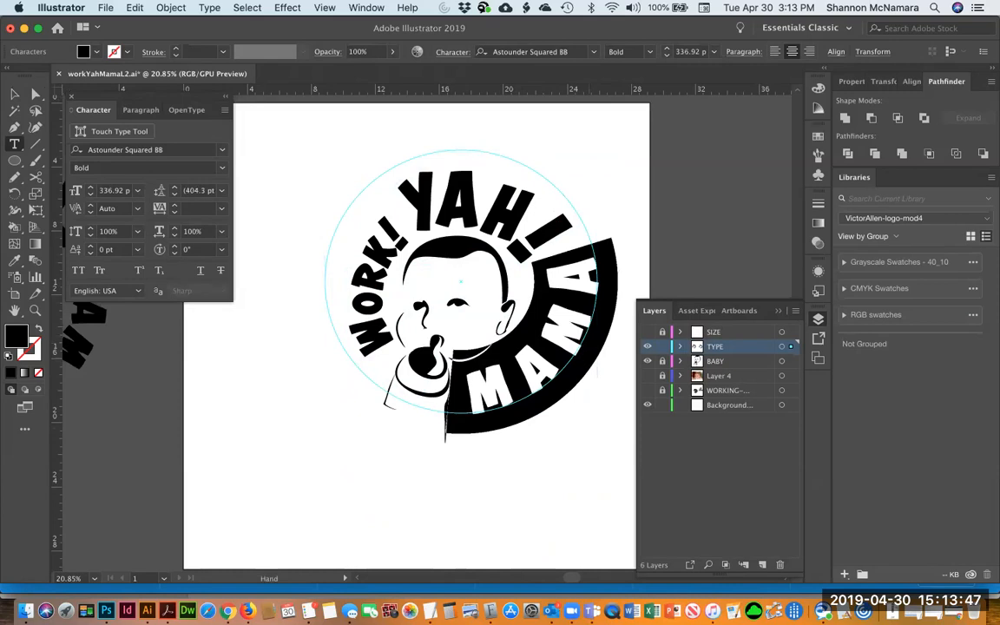
Reduce the tracking of the MAMA text to 40
{"action": "left_click", "coordinate": [174, 211]}
{"action": "left_click", "coordinate": [173, 211]}
{"action": "left_click", "coordinate": [174, 212]}
{"action": "left_click", "coordinate": [173, 212]}
{"action": "left_click", "coordinate": [174, 212]}
{"action": "left_click", "coordinate": [174, 212]}
{"action": "left_click", "coordinate": [174, 212]}
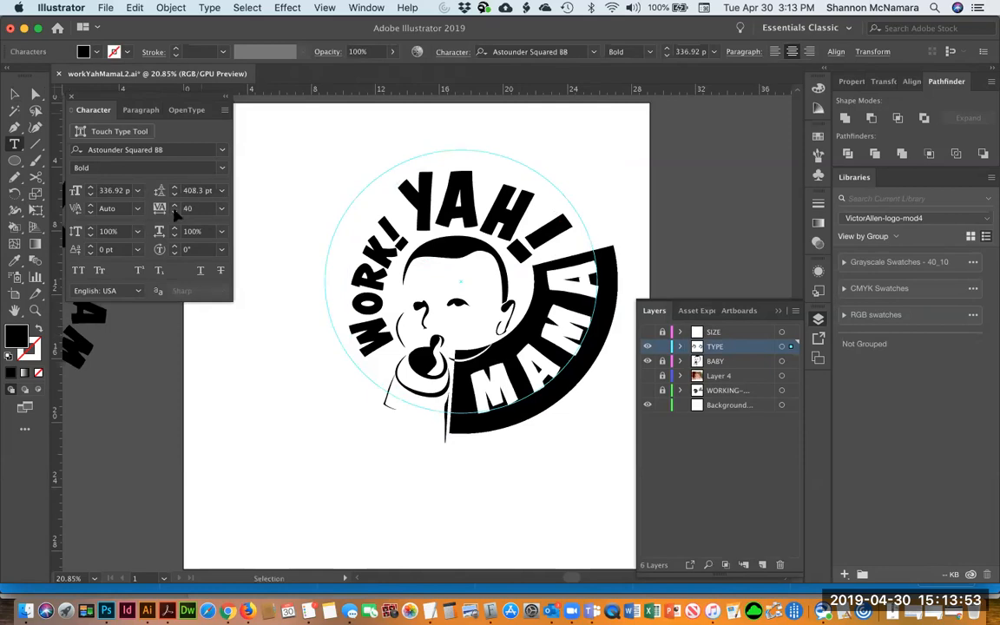
Left-align the MAMA path type and shift it along the circle
{"action": "key", "text": "super+shift+l"}
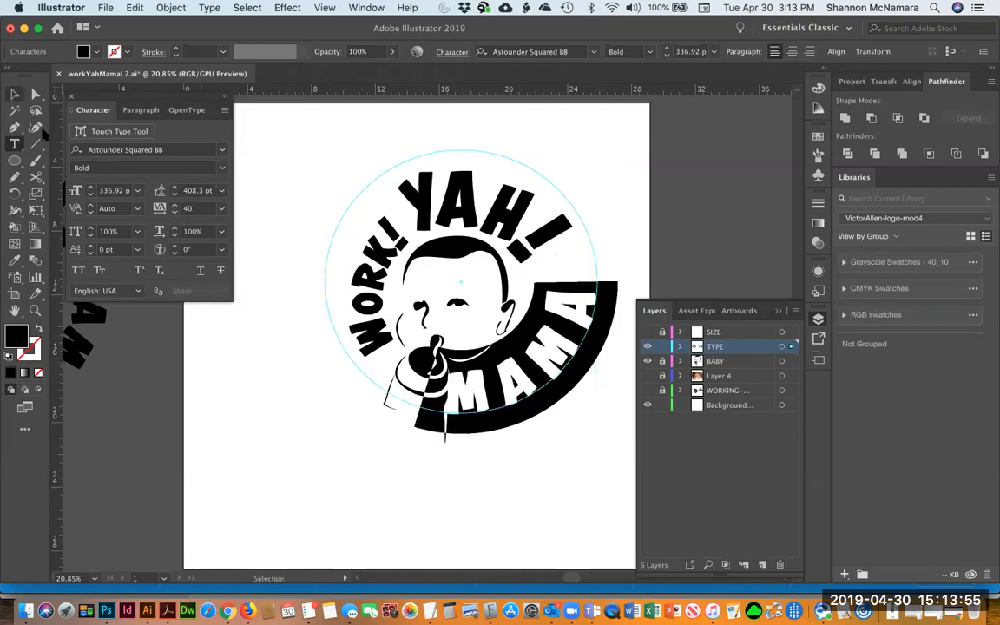
{"action": "key", "text": "Escape"}
{"action": "left_click_drag", "start_coordinate": [440, 349], "coordinate": [453, 351]}
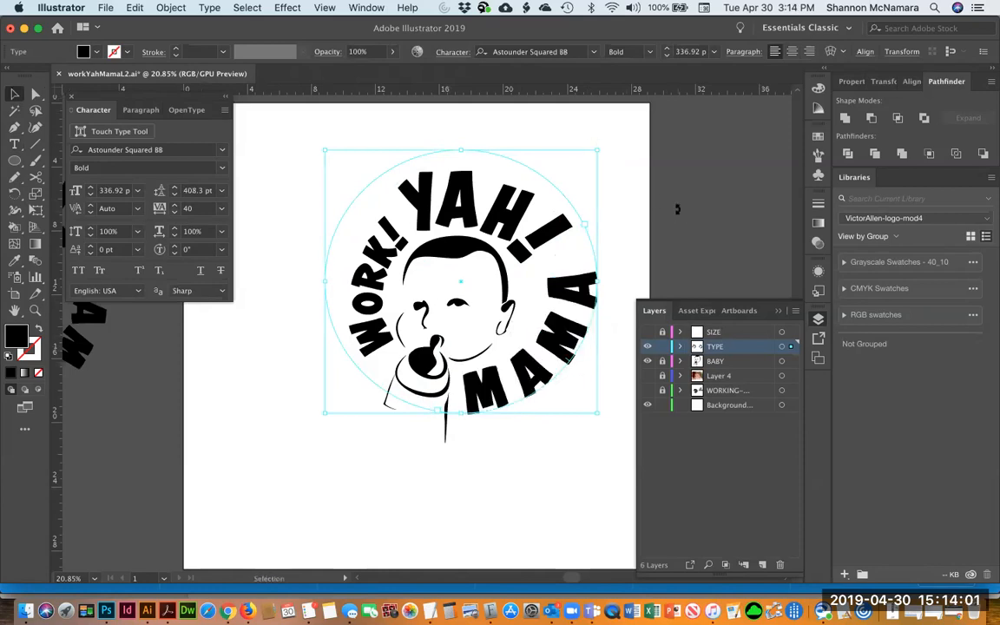
Rotate the MAMA type circle slightly counterclockwise with Free Transform
{"action": "key", "text": "e"}
{"action": "left_click_drag", "start_coordinate": [665, 197], "coordinate": [652, 184]}
{"action": "key", "text": "v"}
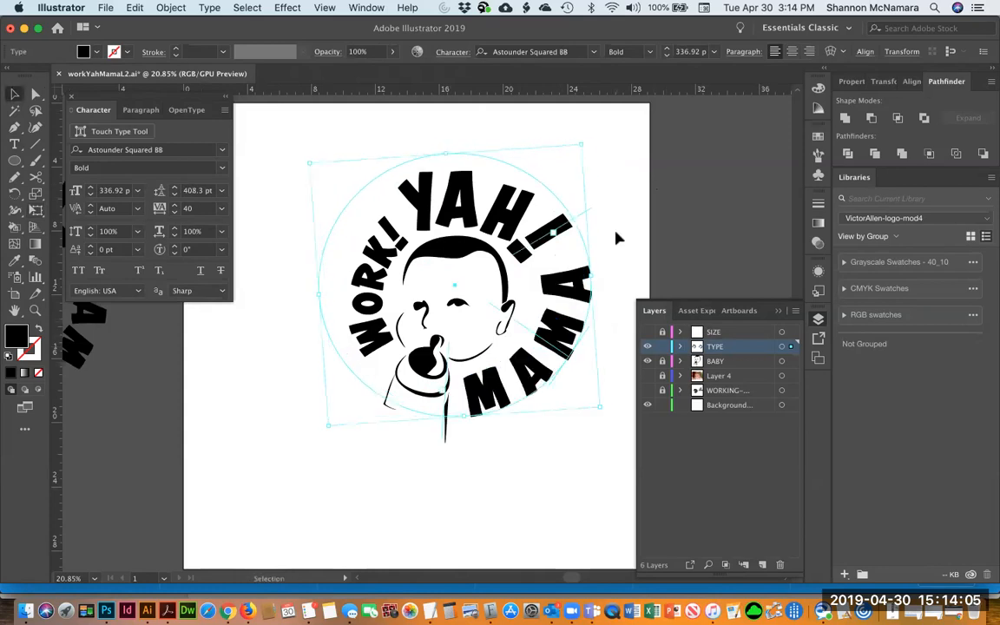
{"action": "left_click_drag", "start_coordinate": [585, 138], "coordinate": [584, 134]}
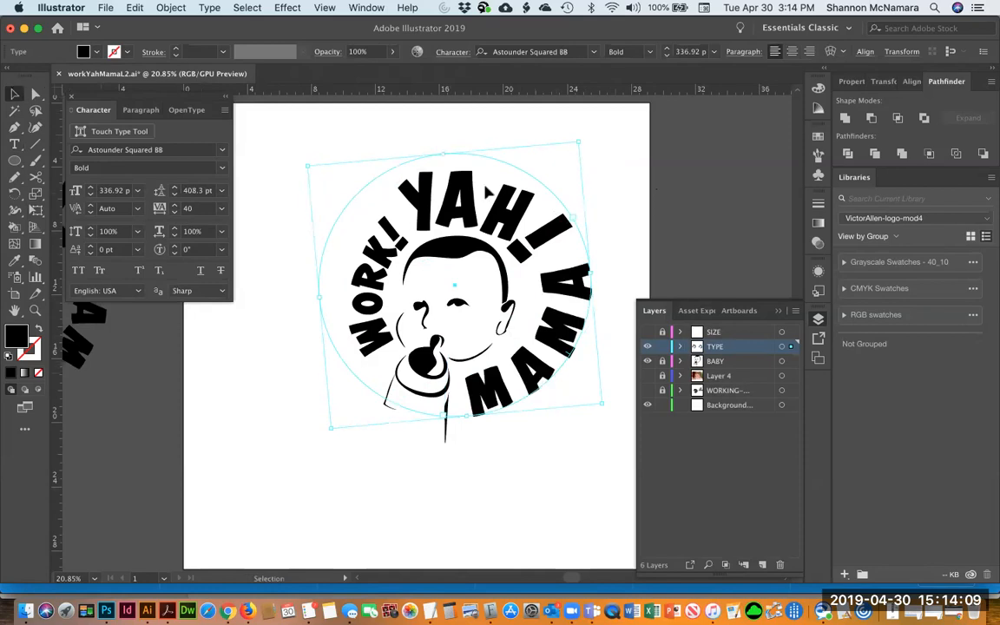
Delete the exclamation mark after WORK
{"action": "left_click", "coordinate": [637, 223]}
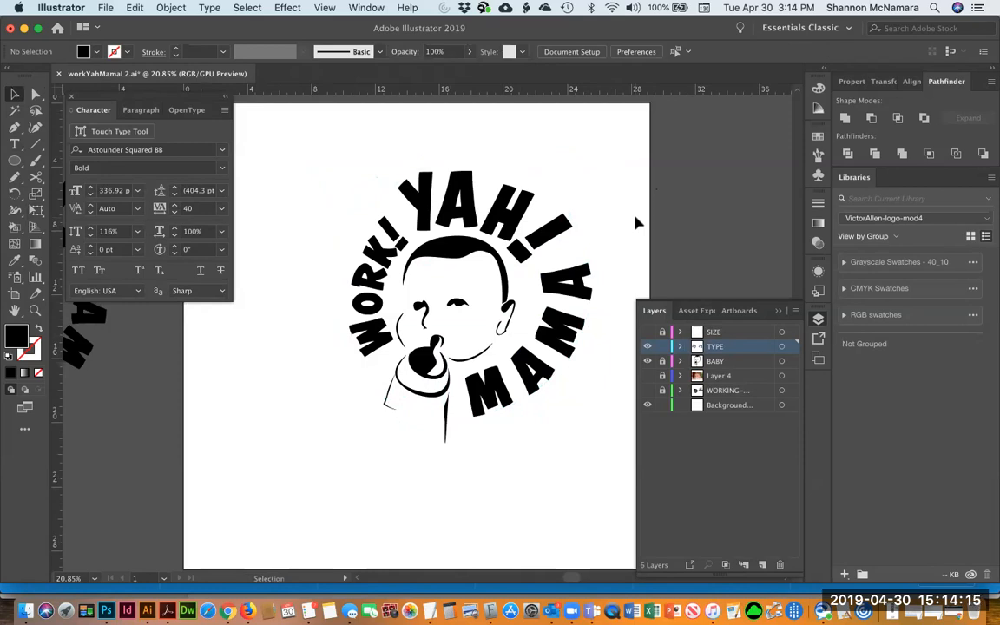
{"action": "left_click", "coordinate": [553, 298]}
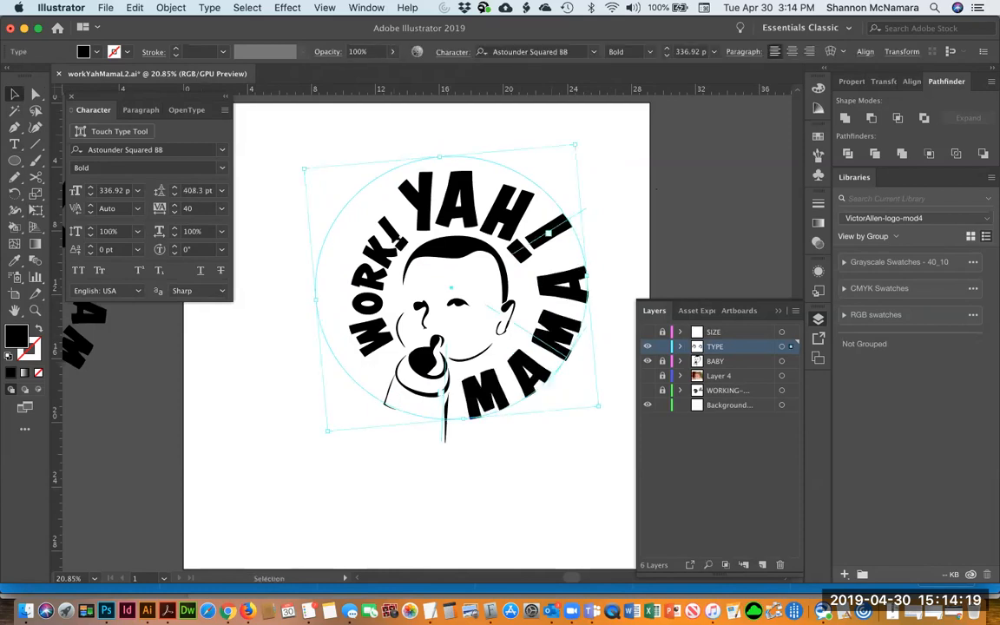
{"action": "left_click", "coordinate": [390, 236]}
{"action": "key", "text": "Delete"}
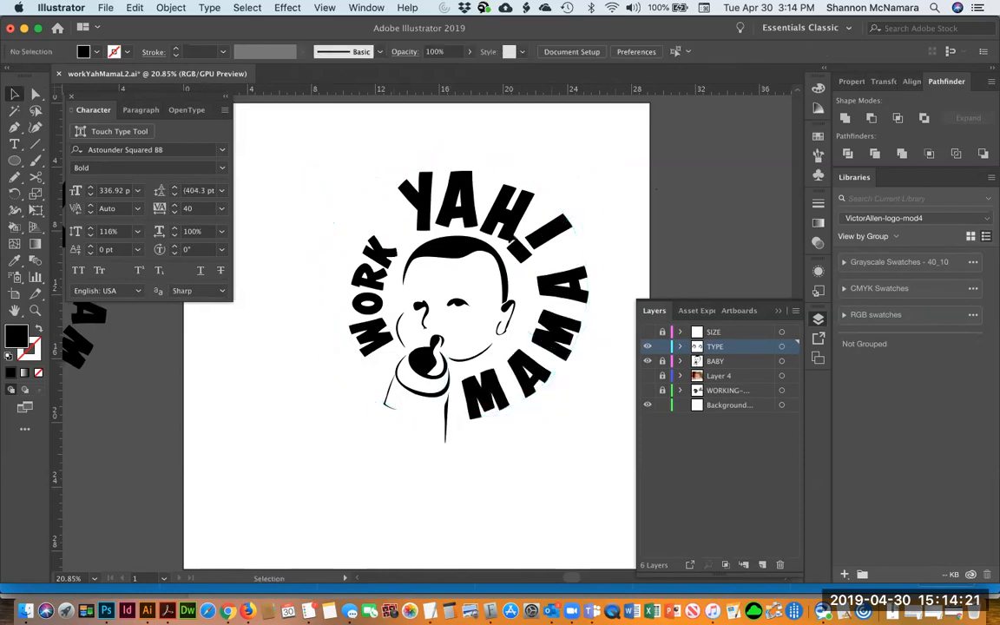
Duplicate the exclamation mark after YAH and reflect the copy vertically
{"action": "left_click", "coordinate": [554, 251]}
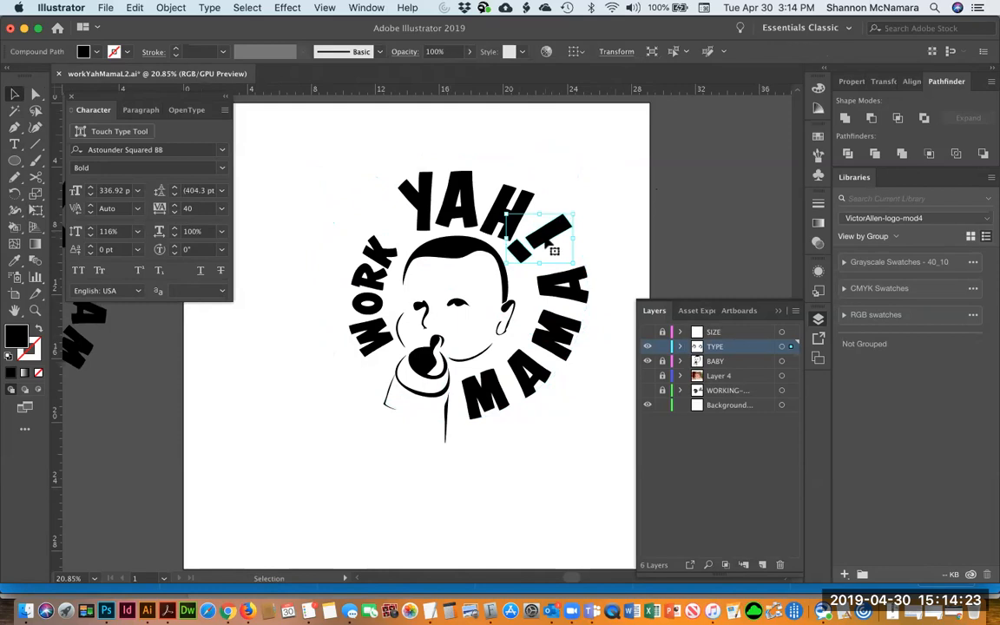
{"action": "left_click_drag", "start_coordinate": [554, 251], "coordinate": [450, 335]}
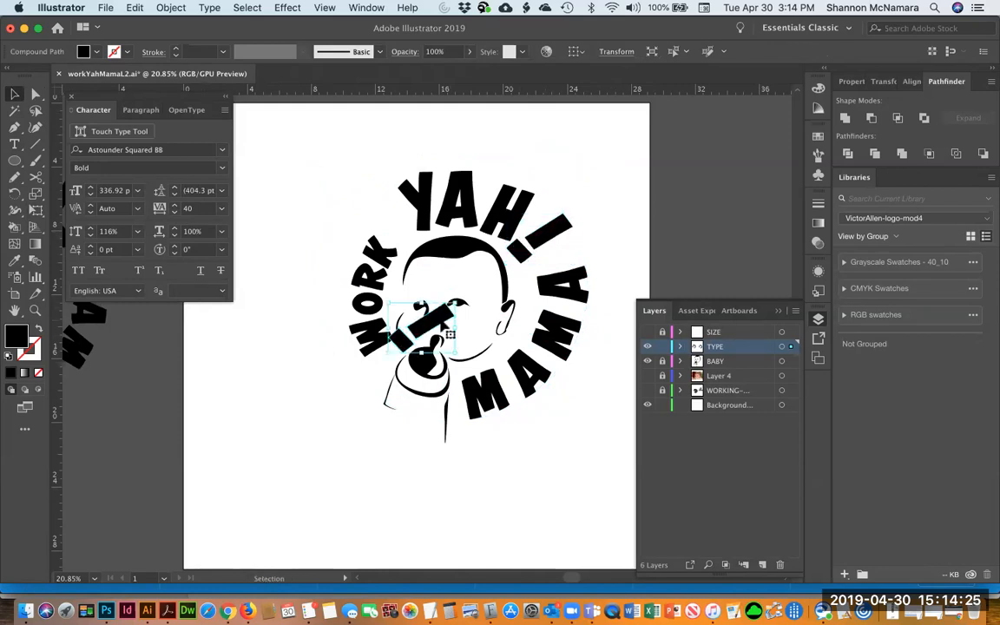
{"action": "right_click", "coordinate": [445, 325]}
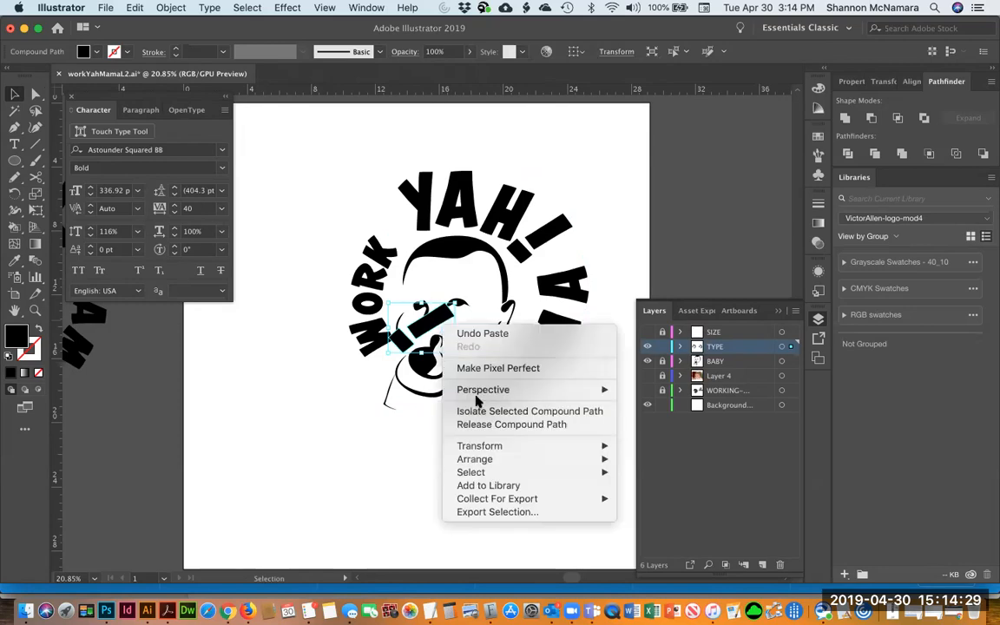
{"action": "mouse_move", "coordinate": [494, 448]}
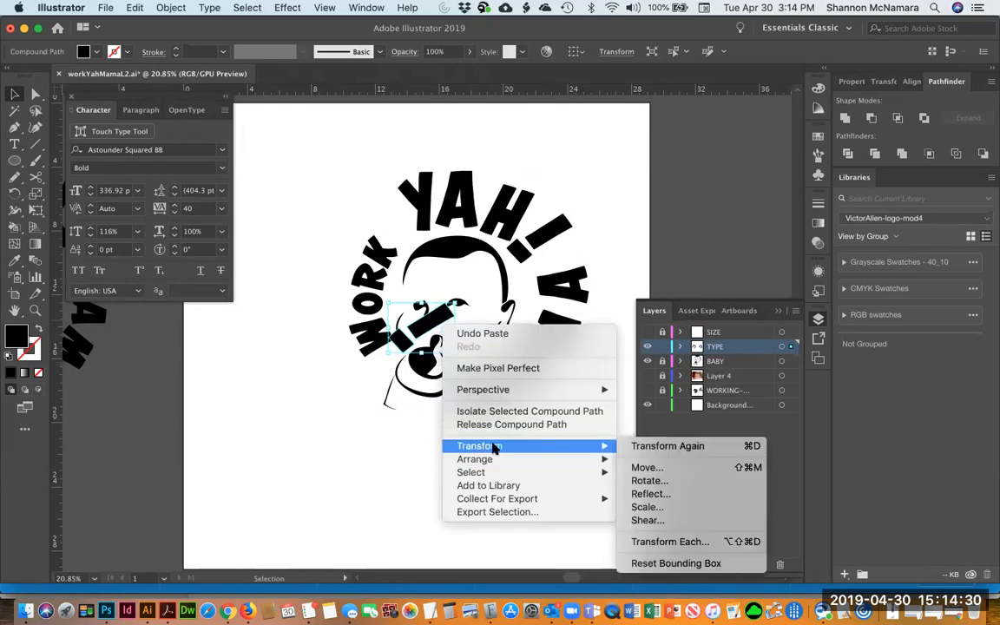
{"action": "left_click", "coordinate": [653, 493]}
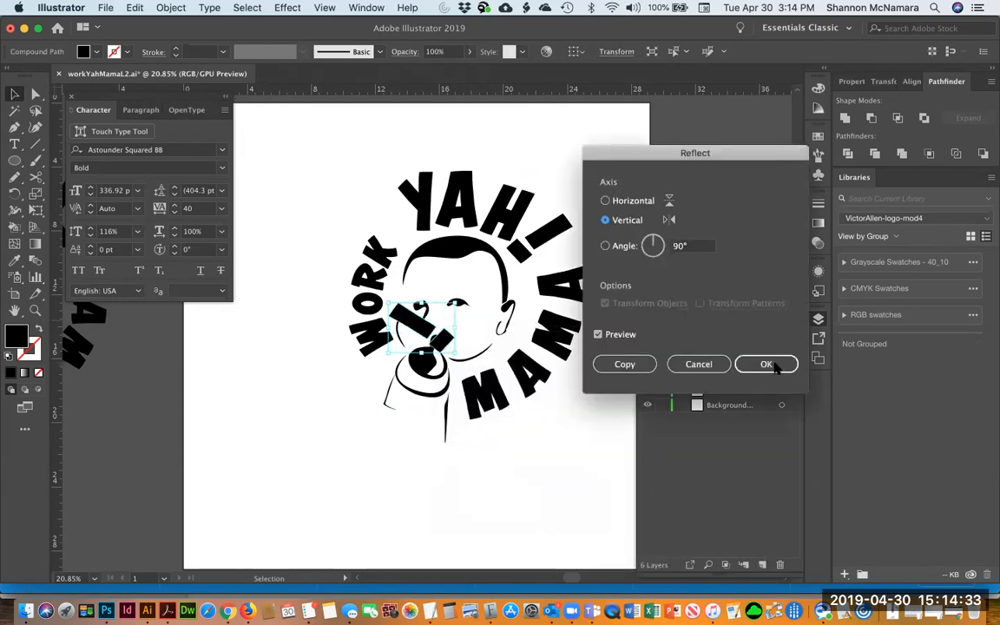
{"action": "left_click", "coordinate": [767, 365]}
Move the copied exclamation mark beside WORK and rotate it with Free Transform
{"action": "left_click_drag", "start_coordinate": [415, 328], "coordinate": [385, 225]}
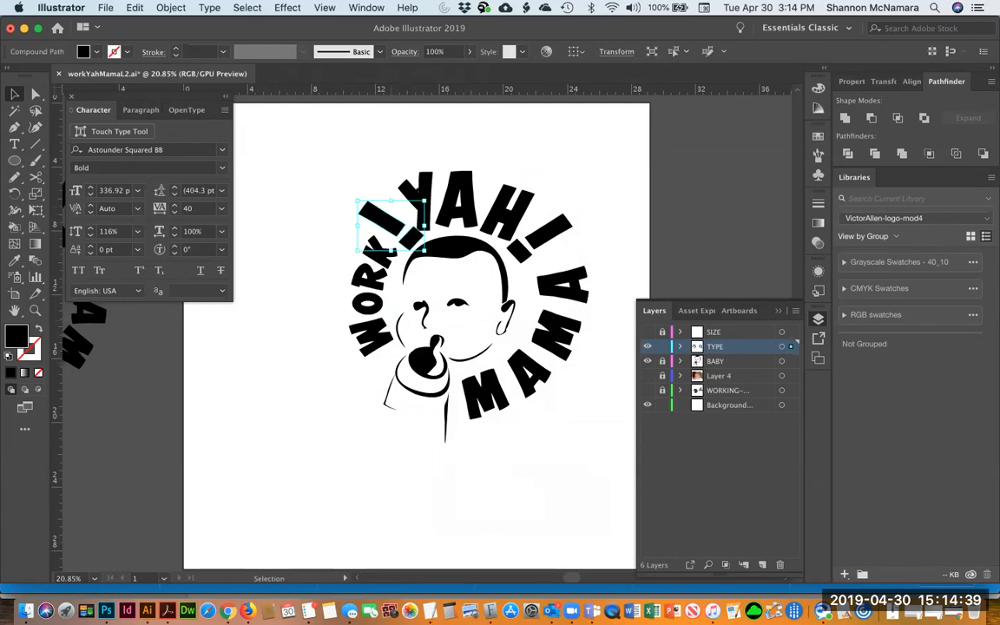
{"action": "left_click_drag", "start_coordinate": [368, 227], "coordinate": [351, 207]}
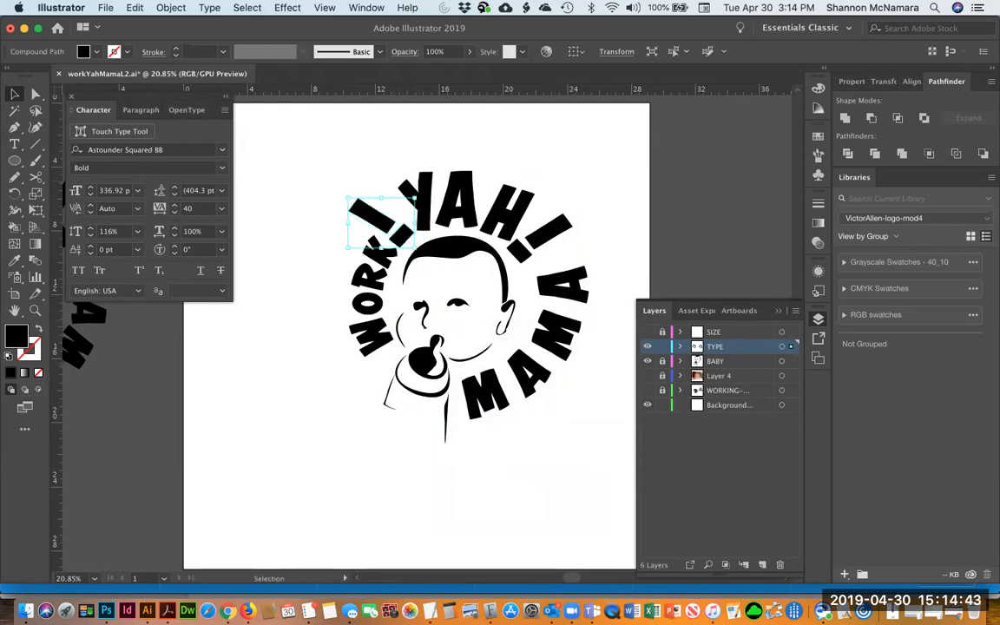
{"action": "key", "text": "e"}
{"action": "left_click_drag", "start_coordinate": [393, 167], "coordinate": [399, 160]}
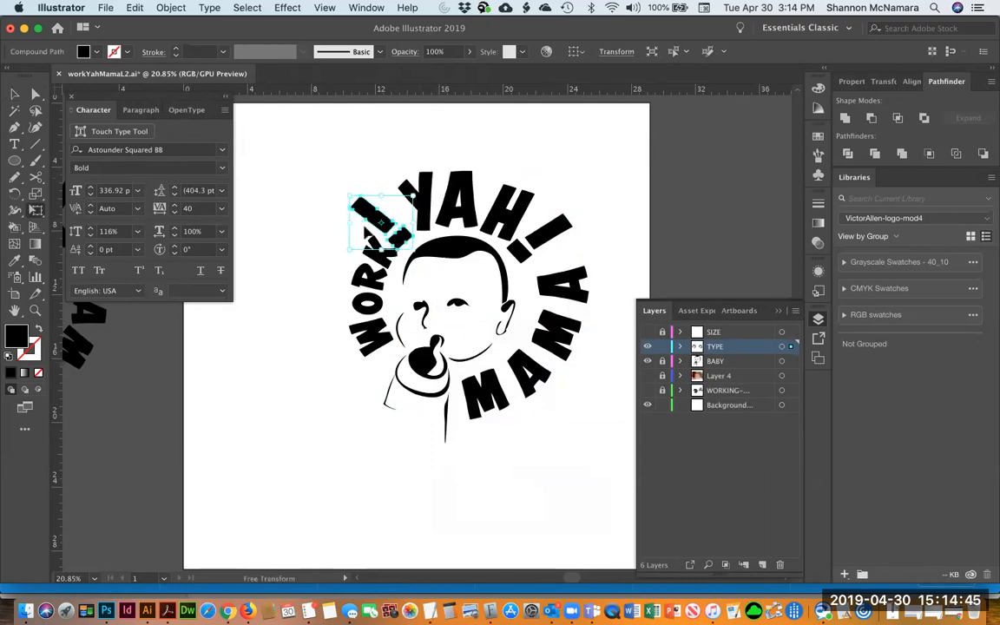
{"action": "key", "text": "v"}
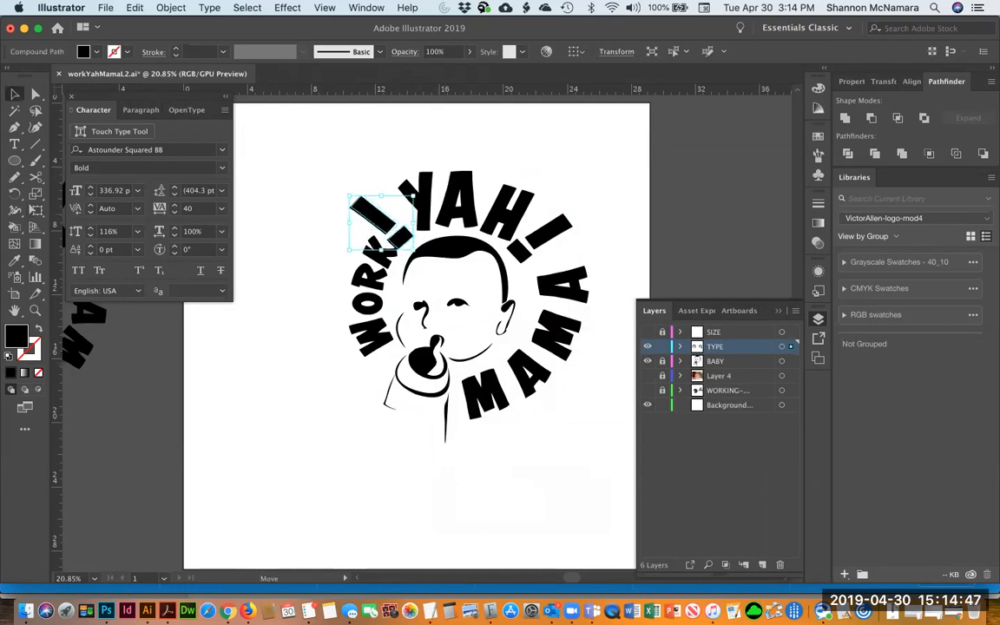
Select the WORK letters and nudge them slightly down
{"action": "left_click", "coordinate": [387, 263]}
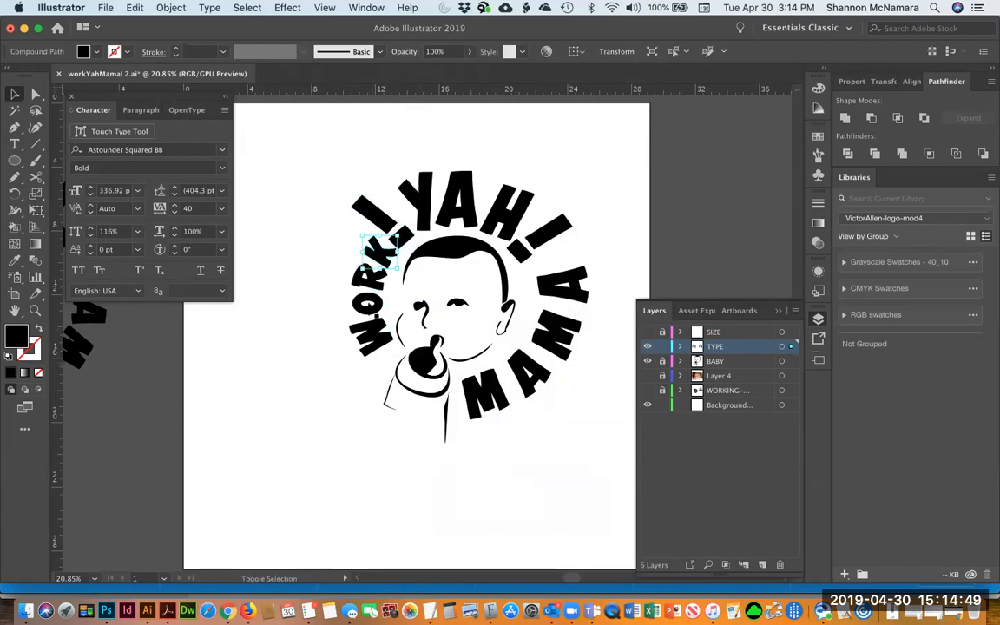
{"action": "left_click", "coordinate": [372, 280], "text": "shift"}
{"action": "left_click", "coordinate": [368, 310], "text": "shift"}
{"action": "left_click", "coordinate": [371, 352], "text": "shift"}
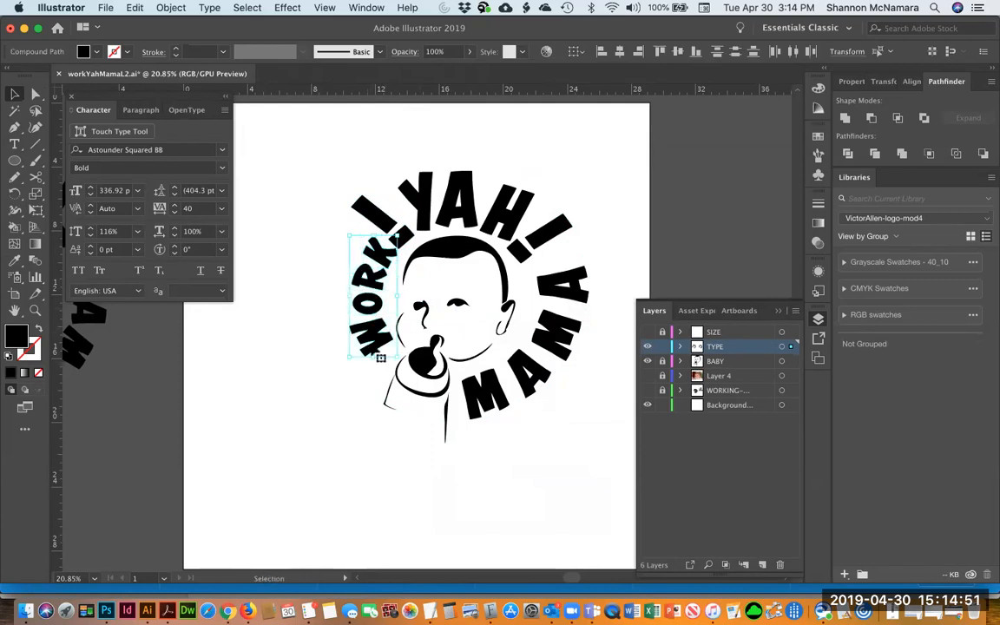
{"action": "left_click_drag", "start_coordinate": [370, 356], "coordinate": [375, 368]}
{"action": "left_click", "coordinate": [374, 173]}
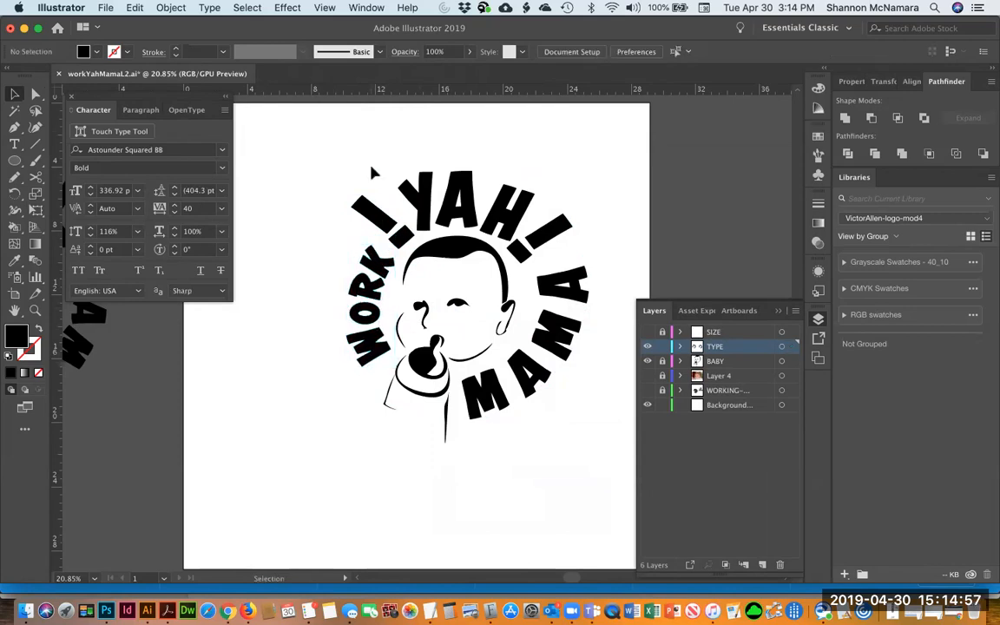
Delete the copied exclamation mark beside WORK
{"action": "left_click", "coordinate": [390, 233]}
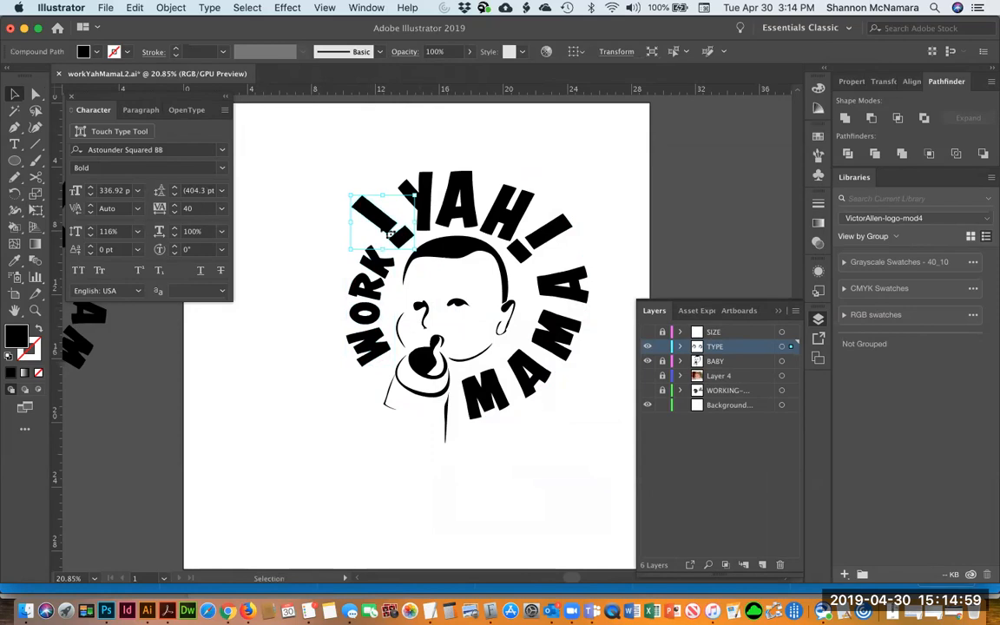
{"action": "key", "text": "Delete"}
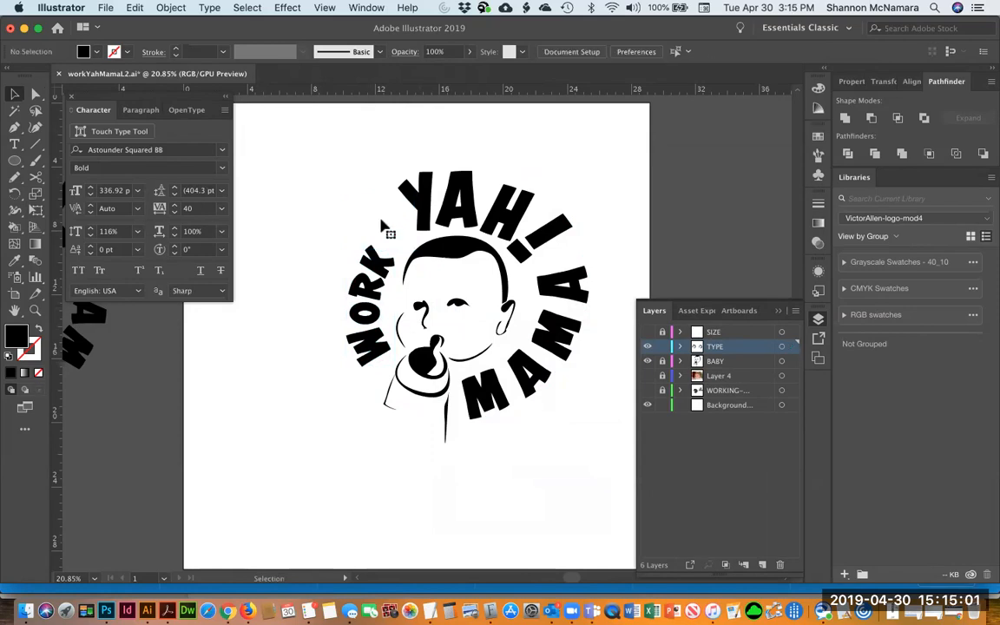
Select the WORK letters and nudge them slightly up
{"action": "left_click", "coordinate": [378, 263]}
{"action": "left_click", "coordinate": [366, 288], "text": "shift"}
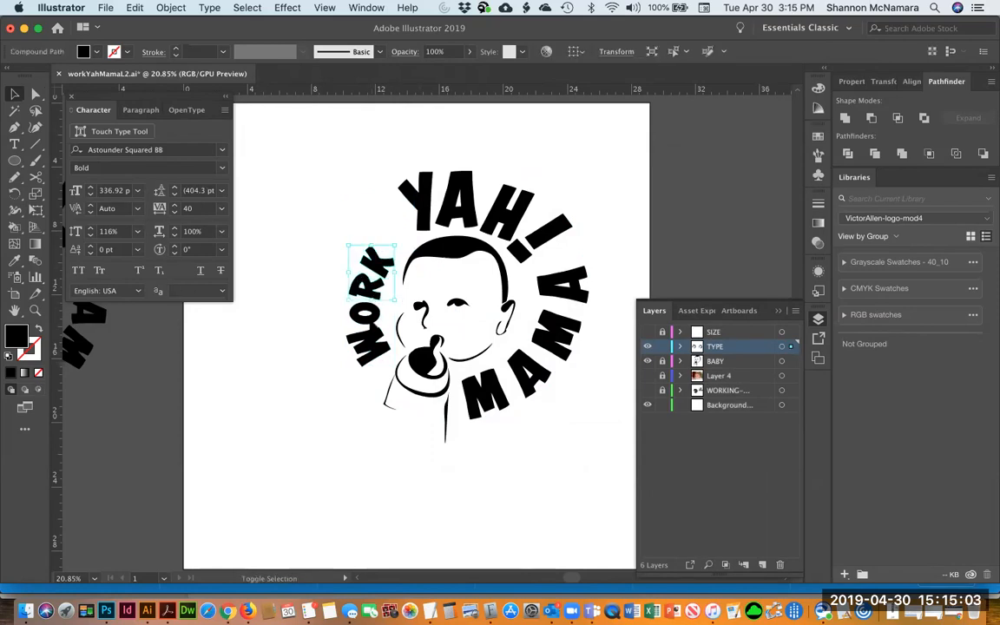
{"action": "left_click", "coordinate": [364, 313], "text": "shift"}
{"action": "left_click", "coordinate": [372, 349], "text": "shift"}
{"action": "left_click_drag", "start_coordinate": [380, 293], "coordinate": [382, 280]}
Try deleting the exclamation mark after YAH, then undo the deletion
{"action": "left_click", "coordinate": [366, 195]}
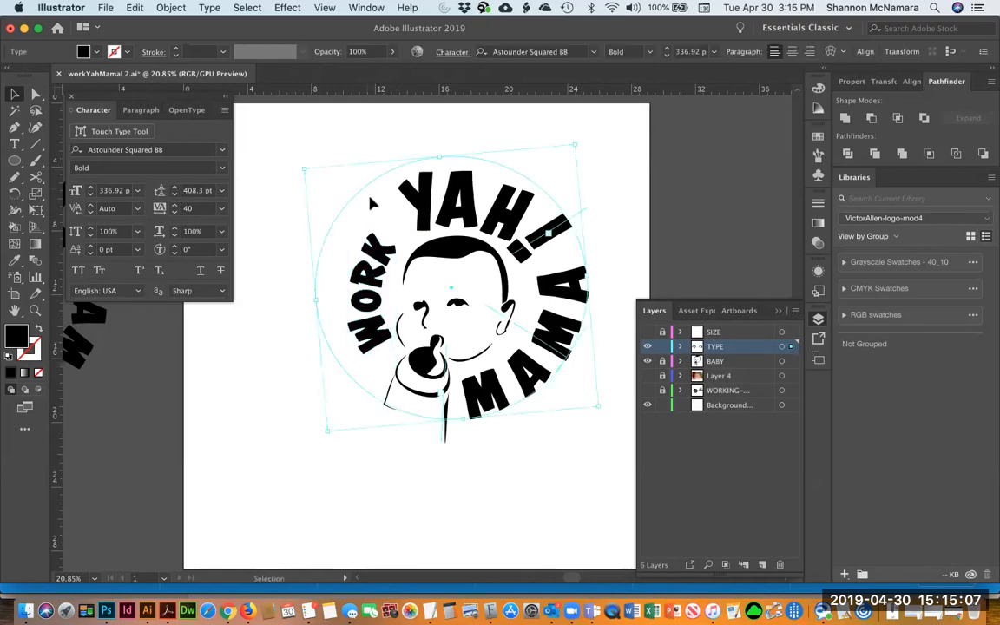
{"action": "left_click_drag", "start_coordinate": [571, 355], "coordinate": [793, 232]}
{"action": "left_click_drag", "start_coordinate": [666, 180], "coordinate": [289, 242]}
{"action": "left_click_drag", "start_coordinate": [343, 296], "coordinate": [596, 280]}
{"action": "left_click_drag", "start_coordinate": [179, 427], "coordinate": [492, 420]}
{"action": "left_click", "coordinate": [494, 415]}
{"action": "left_click", "coordinate": [529, 303]}
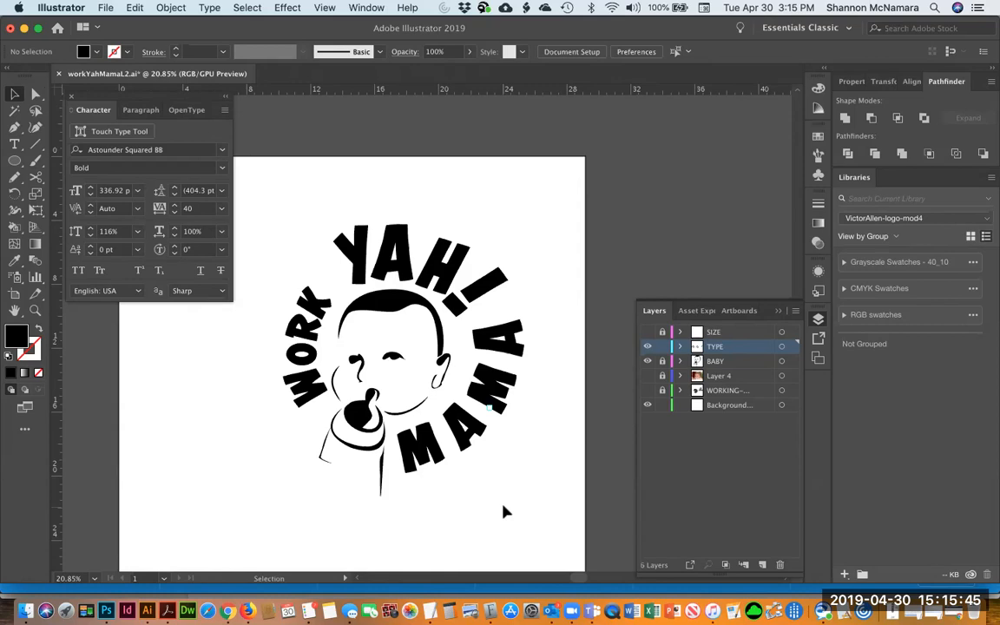
{"action": "key", "text": "a"}
{"action": "key", "text": "v"}
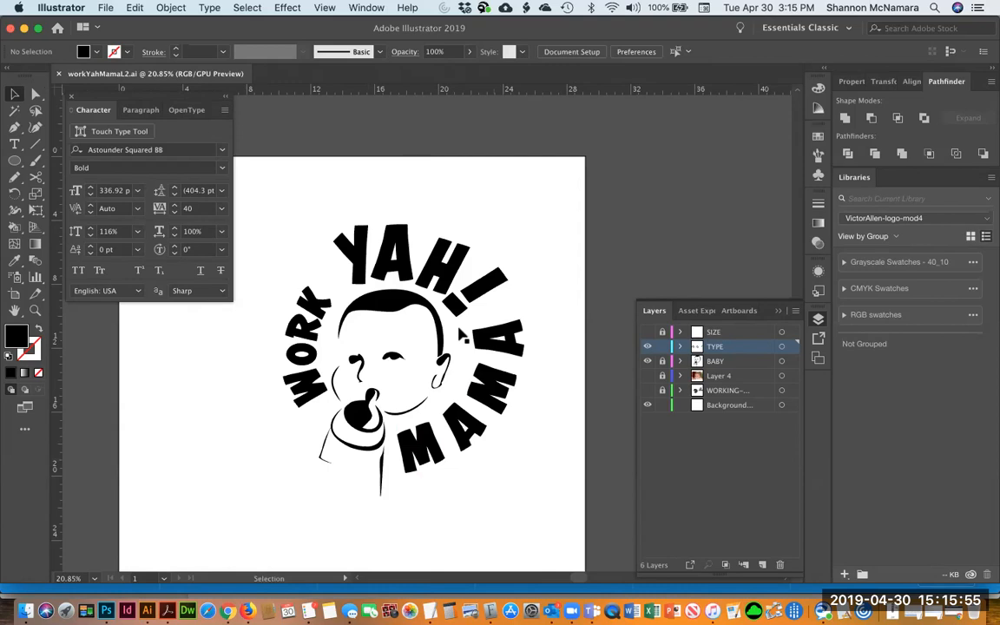
{"action": "left_click", "coordinate": [463, 316]}
{"action": "key", "text": "Delete"}
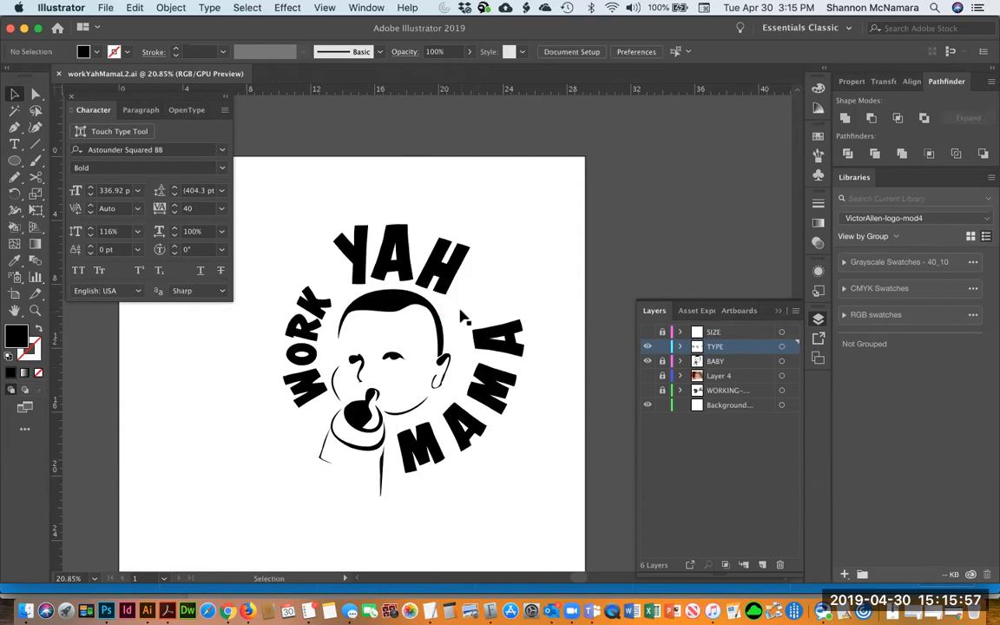
{"action": "key", "text": "cmd+z"}
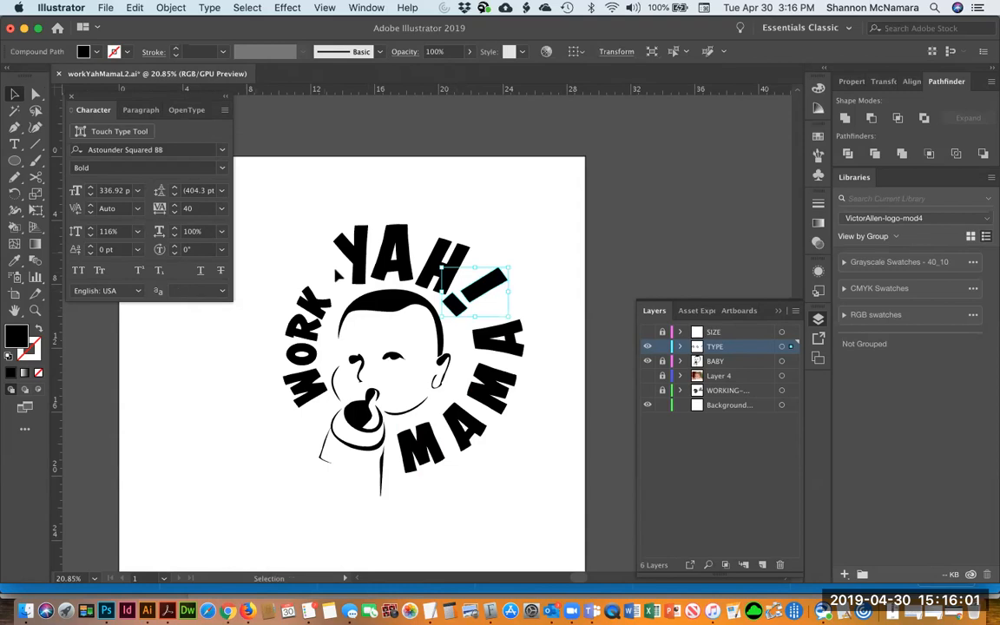
Select all four WORK letters and move them up closer to YAH
{"action": "left_click", "coordinate": [536, 240]}
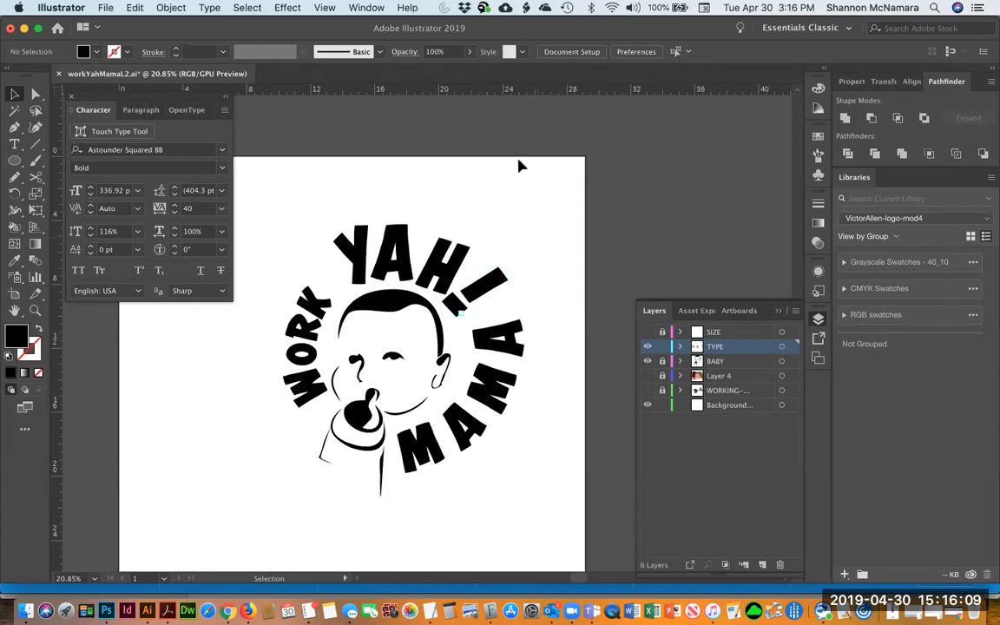
{"action": "left_click", "coordinate": [309, 300]}
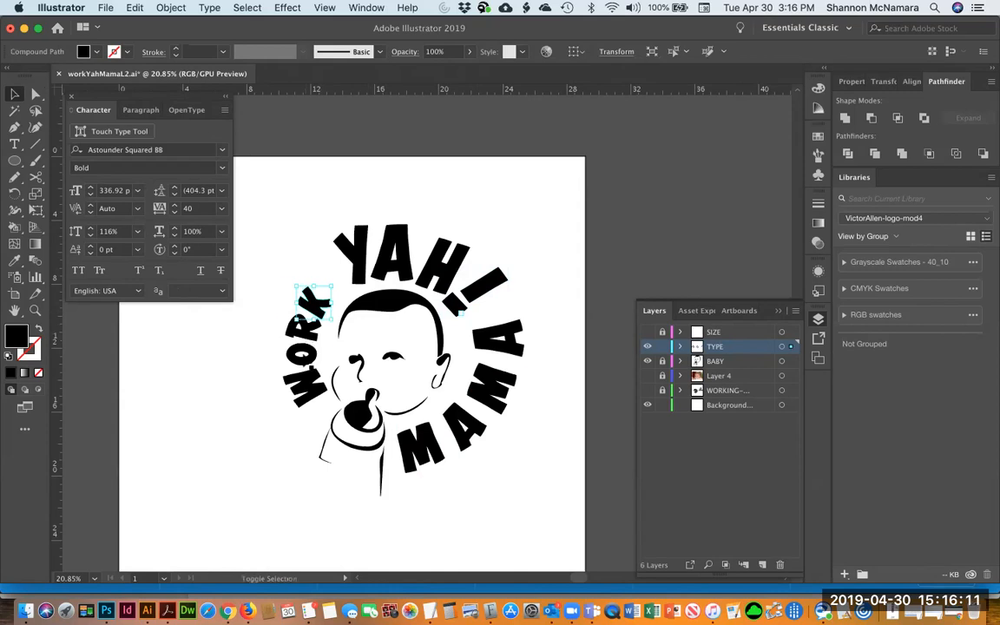
{"action": "left_click", "coordinate": [306, 331], "text": "shift"}
{"action": "left_click", "coordinate": [304, 354], "text": "shift"}
{"action": "left_click", "coordinate": [304, 391], "text": "shift"}
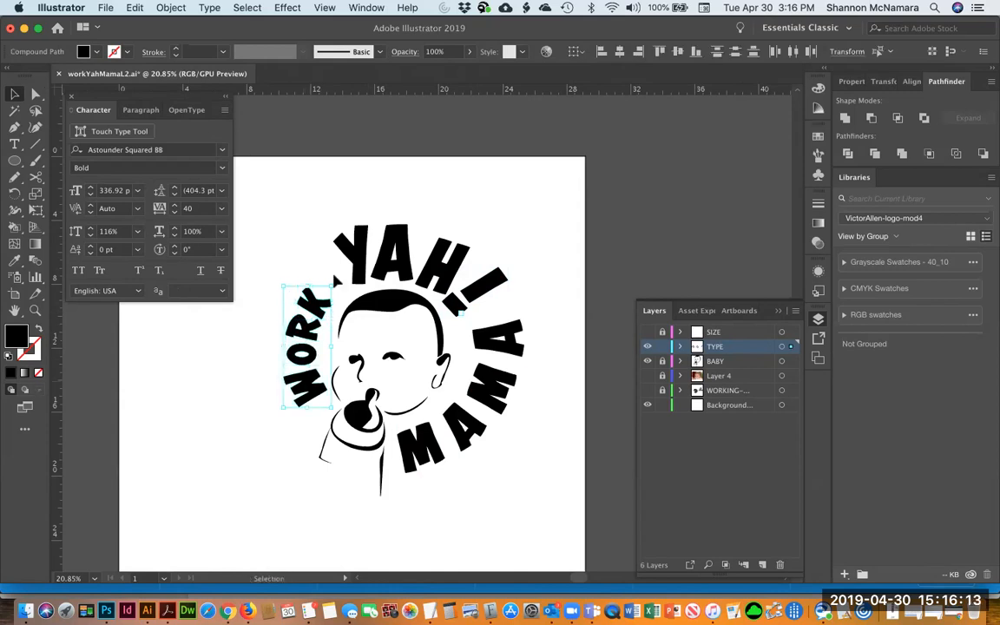
{"action": "mouse_move", "coordinate": [331, 286]}
{"action": "left_mouse_down"}
{"action": "mouse_move", "coordinate": [352, 273]}
{"action": "mouse_move", "coordinate": [339, 267]}
{"action": "left_mouse_up"}
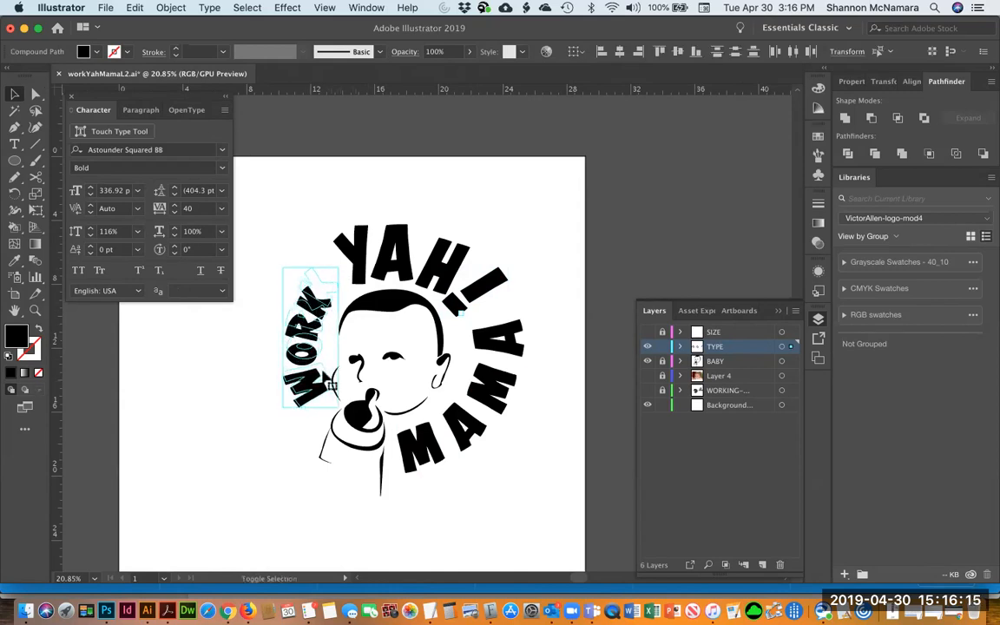
{"action": "left_click", "coordinate": [221, 371]}
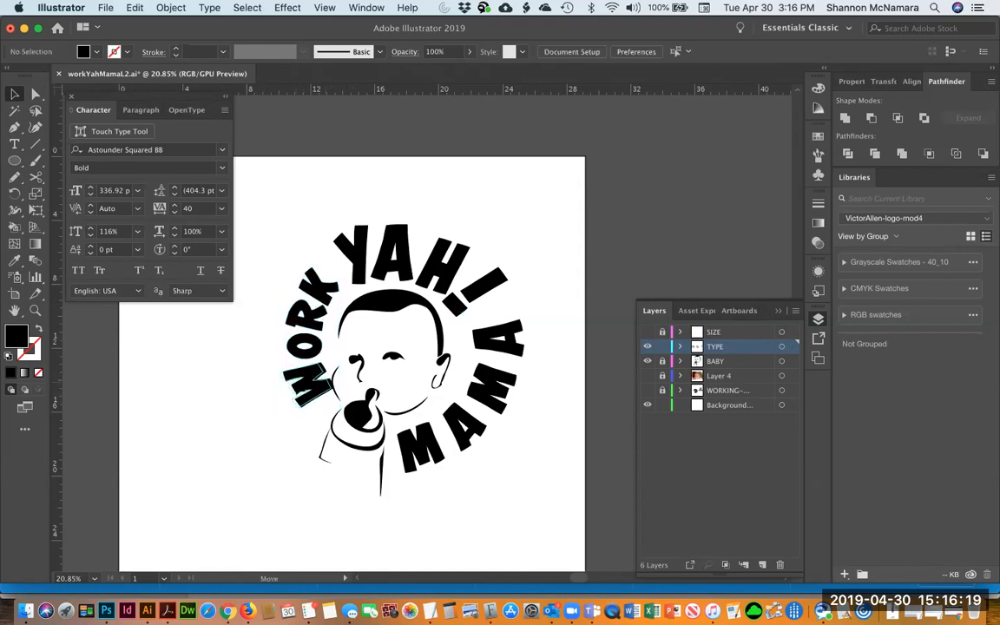
Try repositioning individual WORK letters, then undo those moves
{"action": "left_click", "coordinate": [295, 380]}
{"action": "left_click_drag", "start_coordinate": [309, 348], "coordinate": [329, 283]}
{"action": "left_click", "coordinate": [324, 288]}
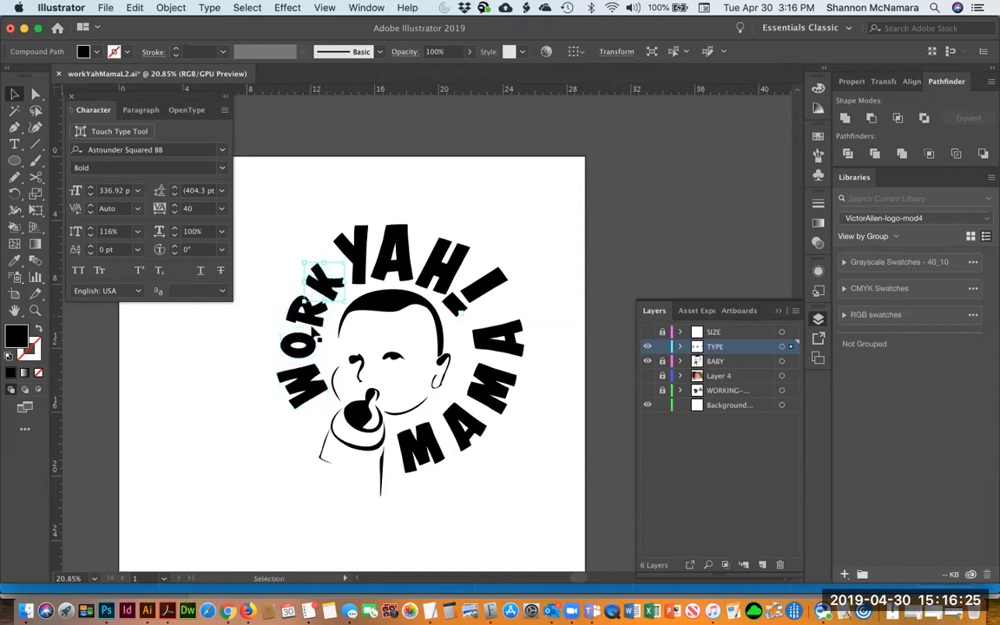
{"action": "left_click", "coordinate": [306, 344]}
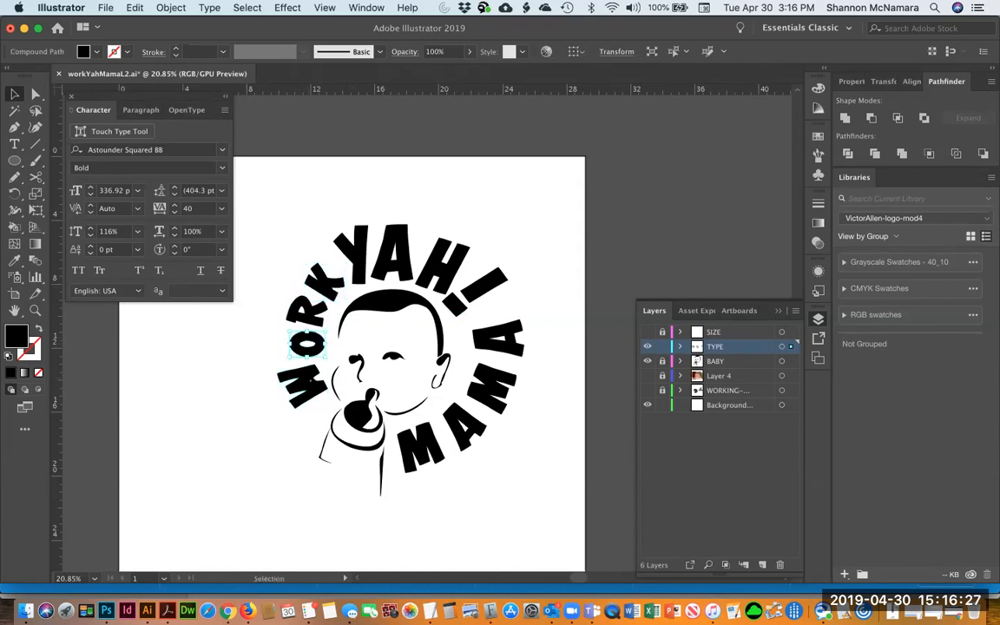
{"action": "left_click_drag", "start_coordinate": [295, 382], "coordinate": [299, 382]}
{"action": "left_click", "coordinate": [315, 338]}
{"action": "key", "text": "super+z"}
{"action": "key", "text": "super+z"}
{"action": "key", "text": "super+z"}
{"action": "key", "text": "super+z"}
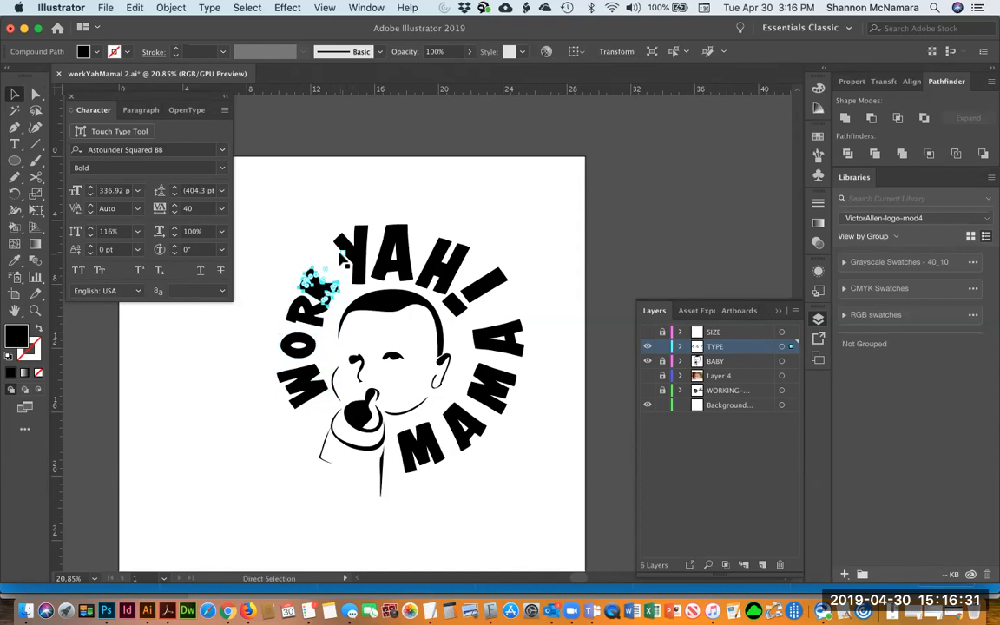
{"action": "key", "text": "super+z"}
{"action": "key", "text": "super+z"}
{"action": "key", "text": "super+z"}
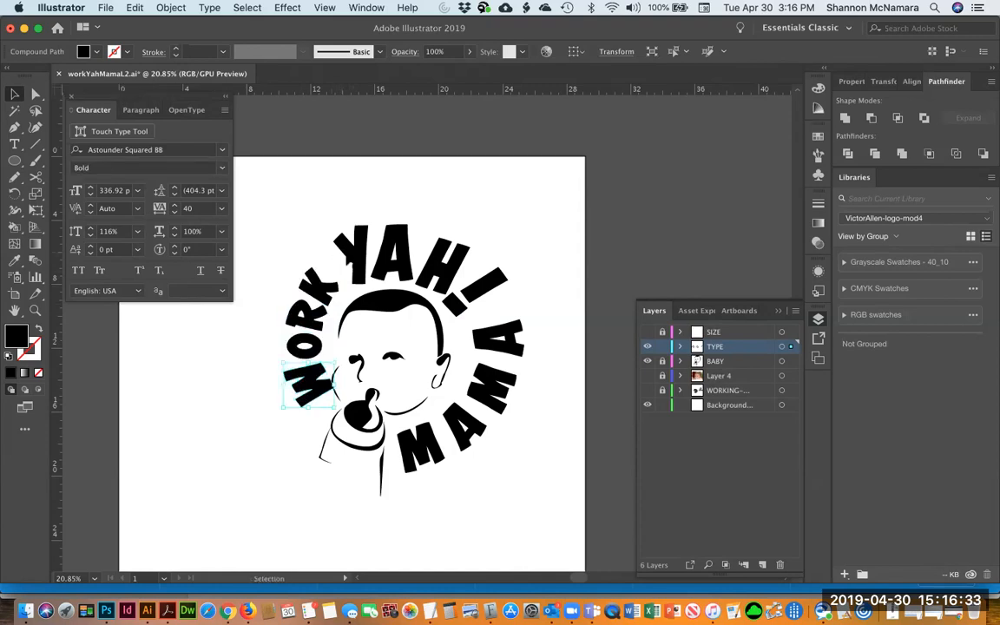
Rotate the WORK letters slightly with Free Transform so they follow the circle toward YAH
{"action": "left_click", "coordinate": [294, 306], "text": "shift"}
{"action": "left_click", "coordinate": [314, 281], "text": "shift"}
{"action": "key", "text": "e"}
{"action": "left_click_drag", "start_coordinate": [393, 276], "coordinate": [317, 288]}
{"action": "key", "text": "v"}
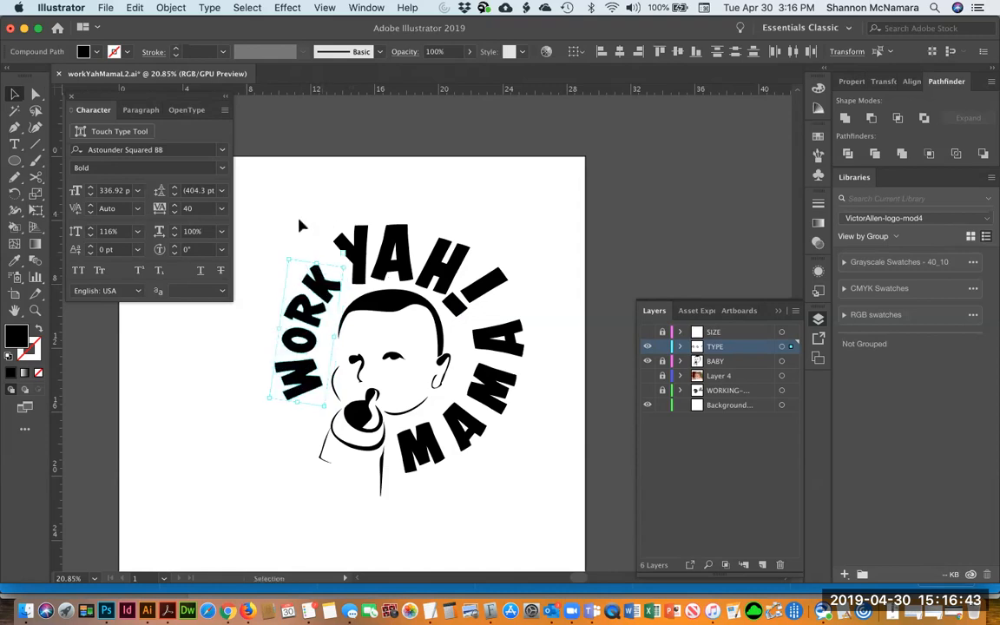
{"action": "left_click", "coordinate": [301, 225]}
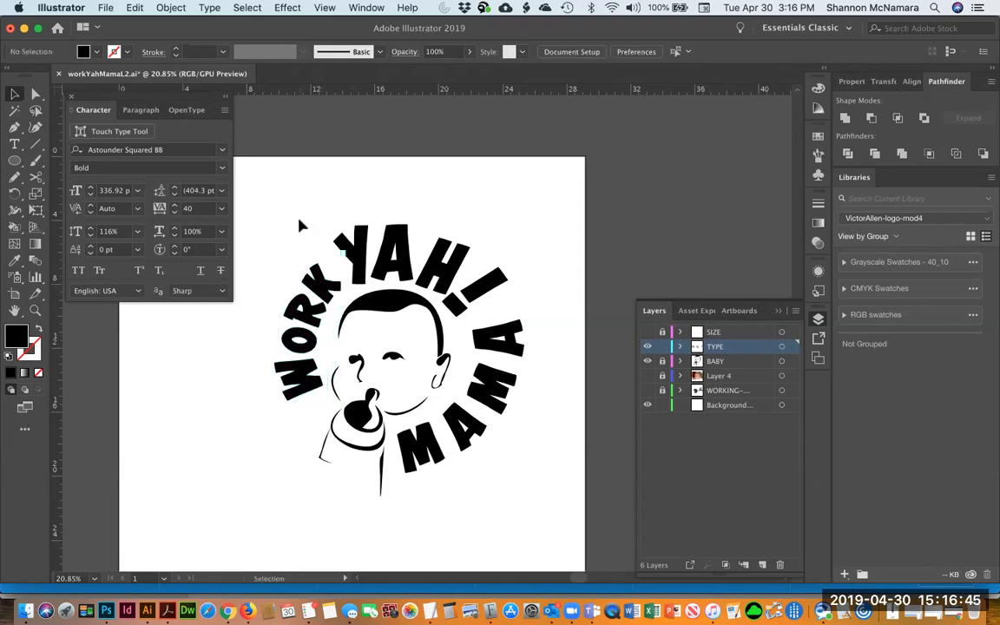
{"action": "left_click", "coordinate": [291, 335]}
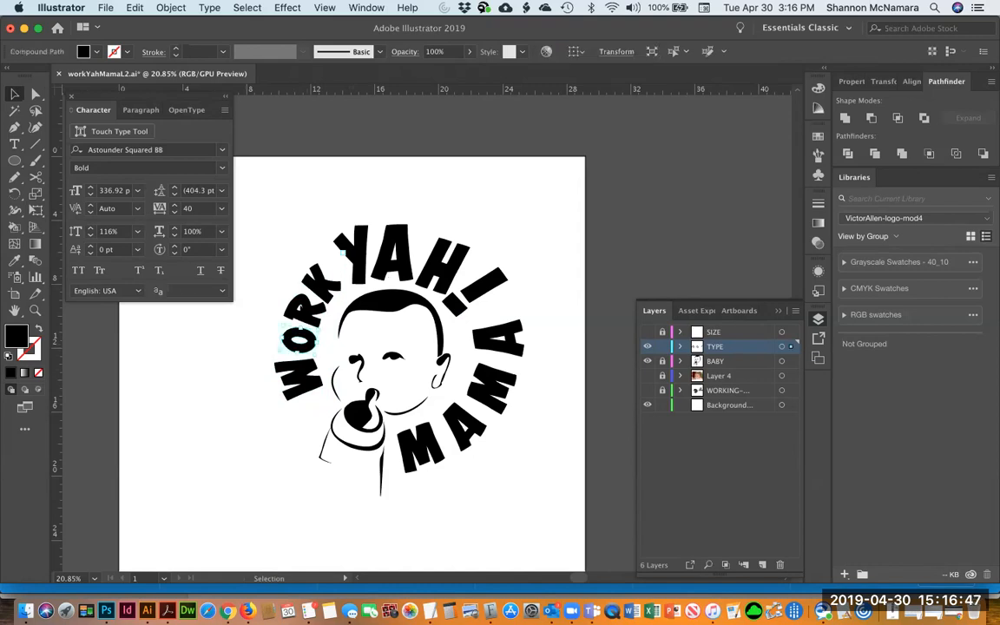
Select the four WORK letters and nudge them slightly left along the circle
{"action": "left_click", "coordinate": [306, 310], "text": "shift"}
{"action": "left_click", "coordinate": [322, 285], "text": "shift"}
{"action": "left_click", "coordinate": [299, 379], "text": "shift"}
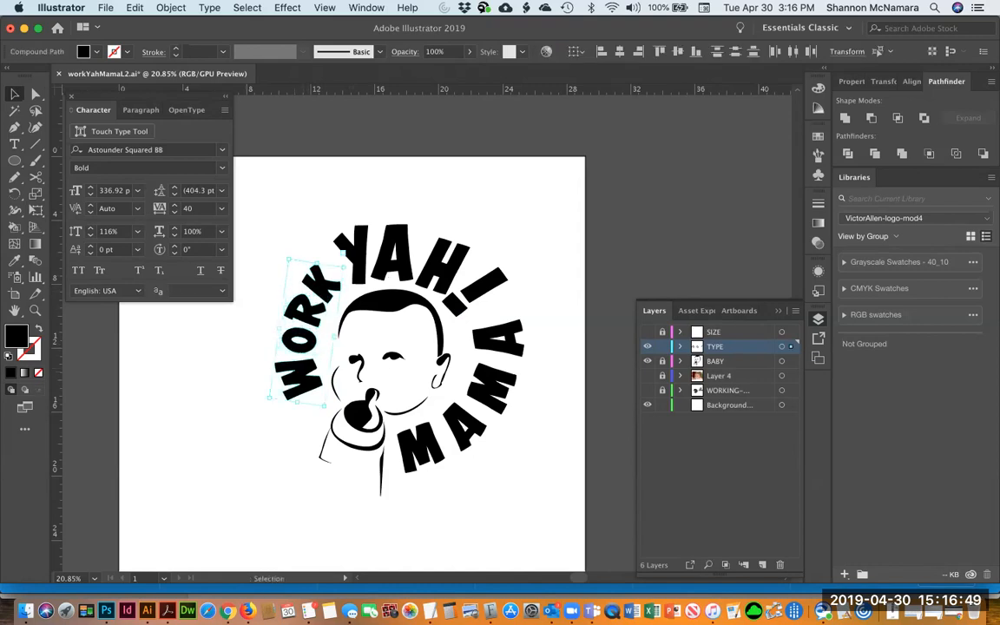
{"action": "key", "text": "e"}
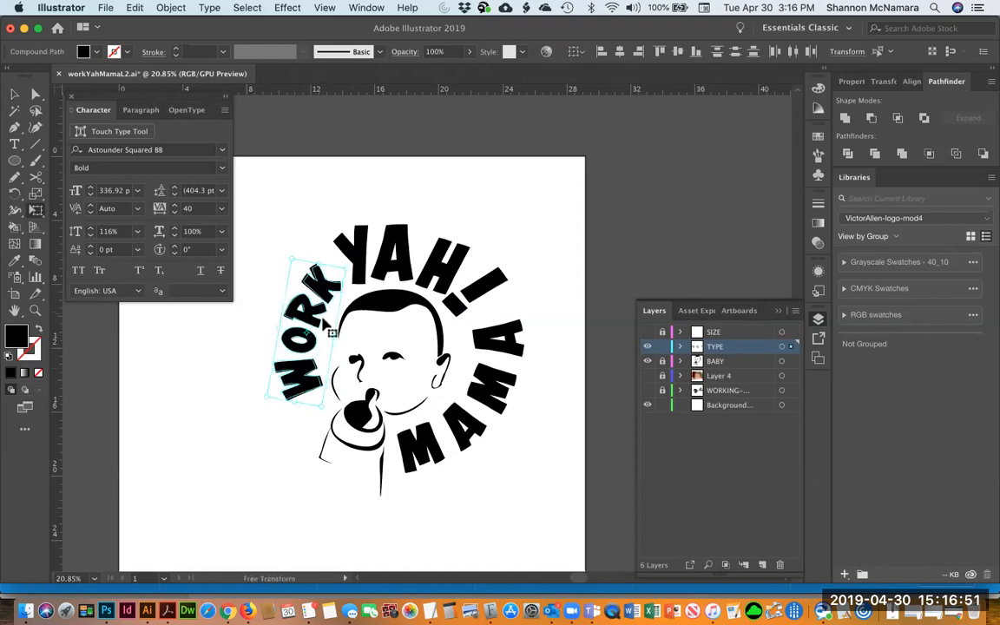
{"action": "key", "text": "v"}
{"action": "left_click", "coordinate": [301, 240]}
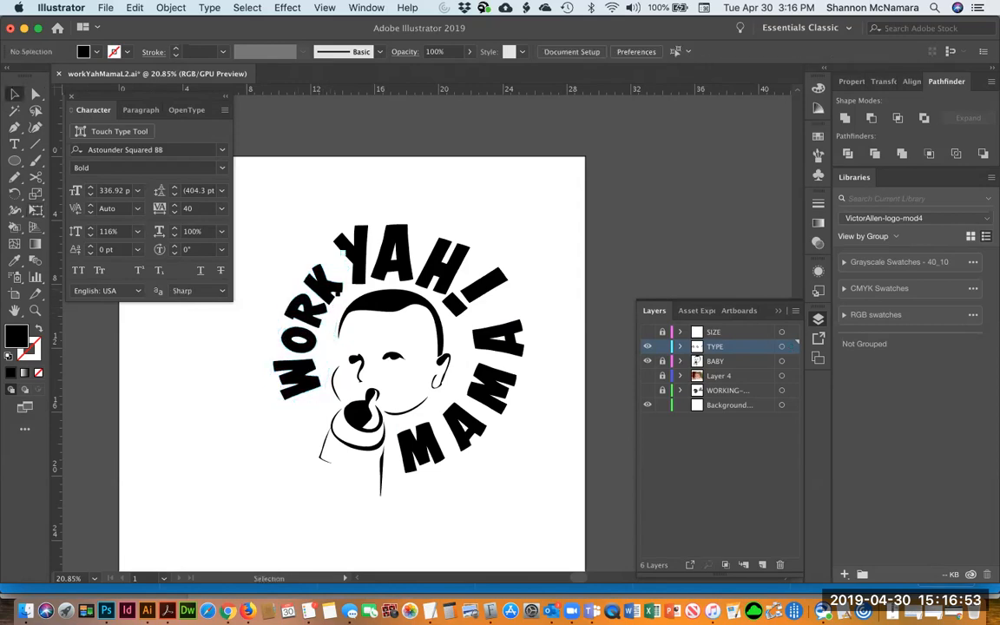
{"action": "left_click", "coordinate": [322, 285]}
{"action": "left_click", "coordinate": [305, 310], "text": "shift"}
{"action": "left_click", "coordinate": [300, 332], "text": "shift"}
{"action": "left_click", "coordinate": [298, 379], "text": "shift"}
{"action": "left_click_drag", "start_coordinate": [299, 379], "coordinate": [294, 378]}
{"action": "left_click", "coordinate": [319, 230]}
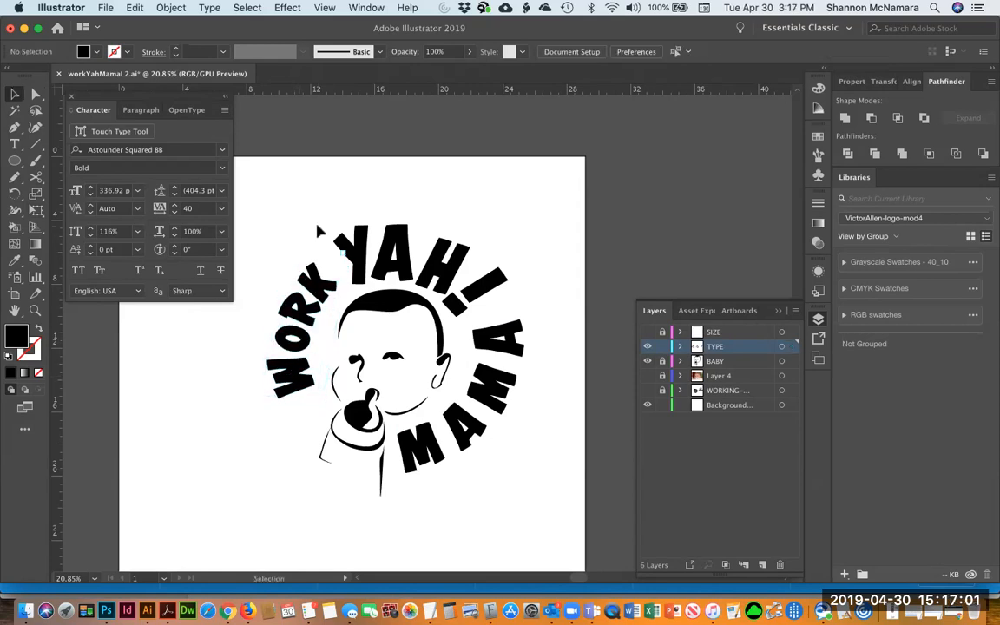
Stretch the exclamation mark after YAH outward along the circle with Free Transform
{"action": "left_click_drag", "start_coordinate": [485, 287], "coordinate": [486, 307]}
{"action": "key", "text": "e"}
{"action": "left_click_drag", "start_coordinate": [540, 284], "coordinate": [544, 270]}
{"action": "left_click_drag", "start_coordinate": [488, 301], "coordinate": [518, 228]}
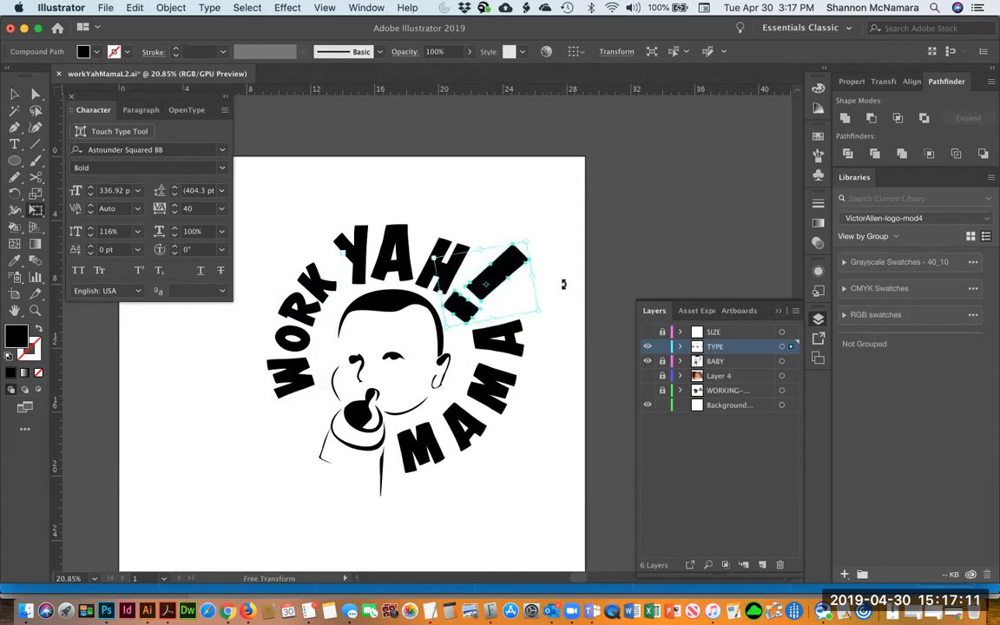
{"action": "key", "text": "v"}
{"action": "left_click", "coordinate": [480, 354]}
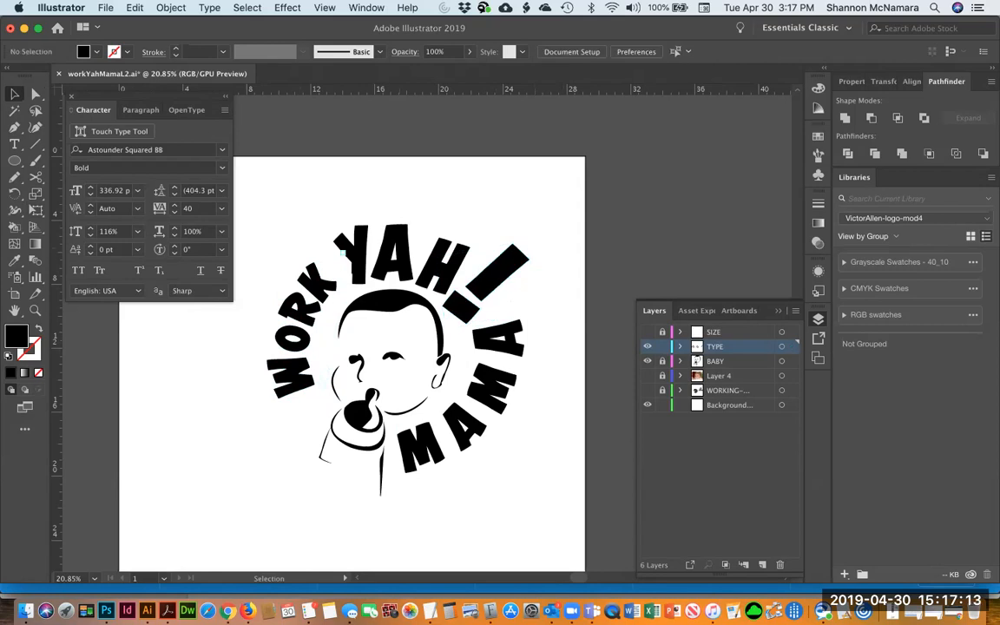
Reposition the individual MAMA letters so they sit closer together and follow the circle
{"action": "left_click", "coordinate": [335, 253]}
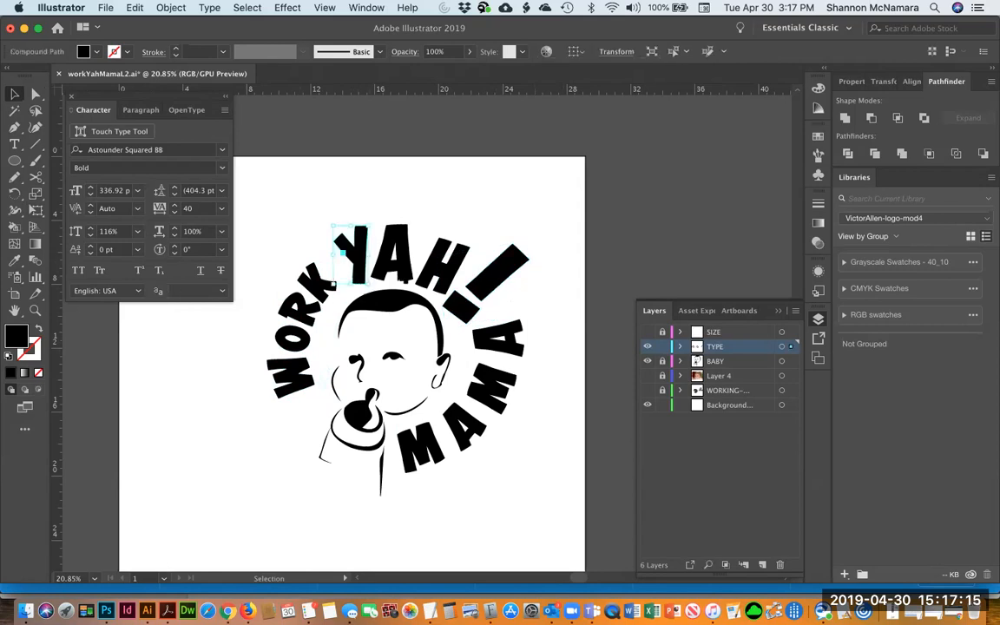
{"action": "left_click", "coordinate": [408, 262]}
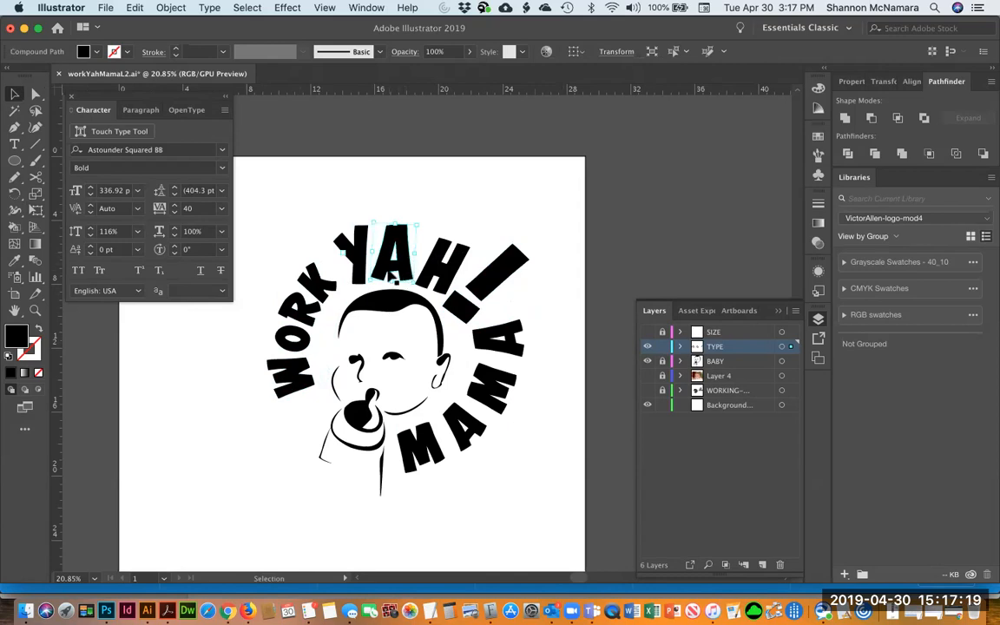
{"action": "left_click", "coordinate": [426, 443]}
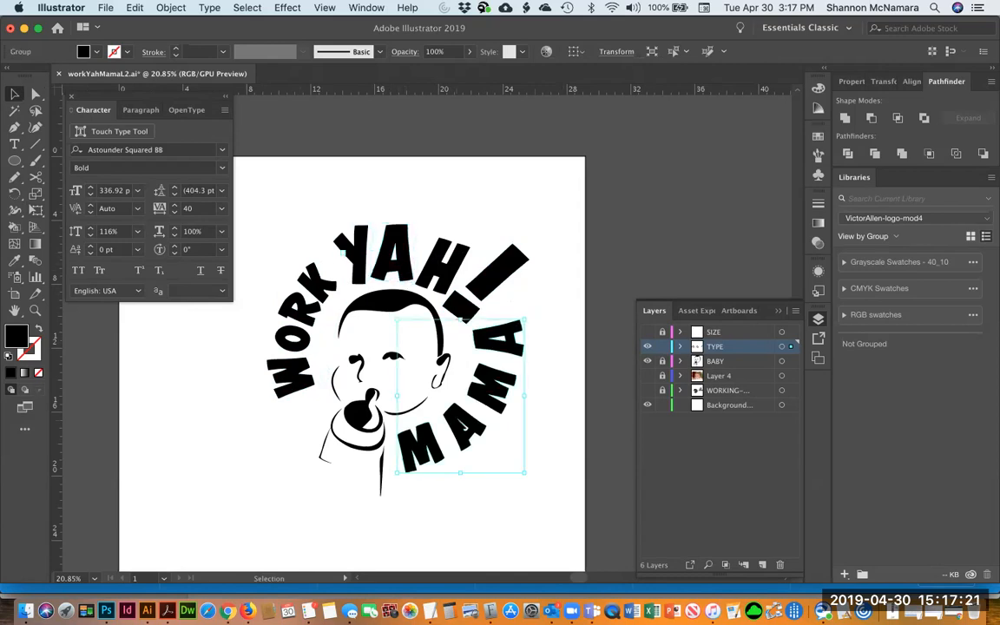
{"action": "left_click", "coordinate": [528, 440]}
{"action": "left_click", "coordinate": [465, 443]}
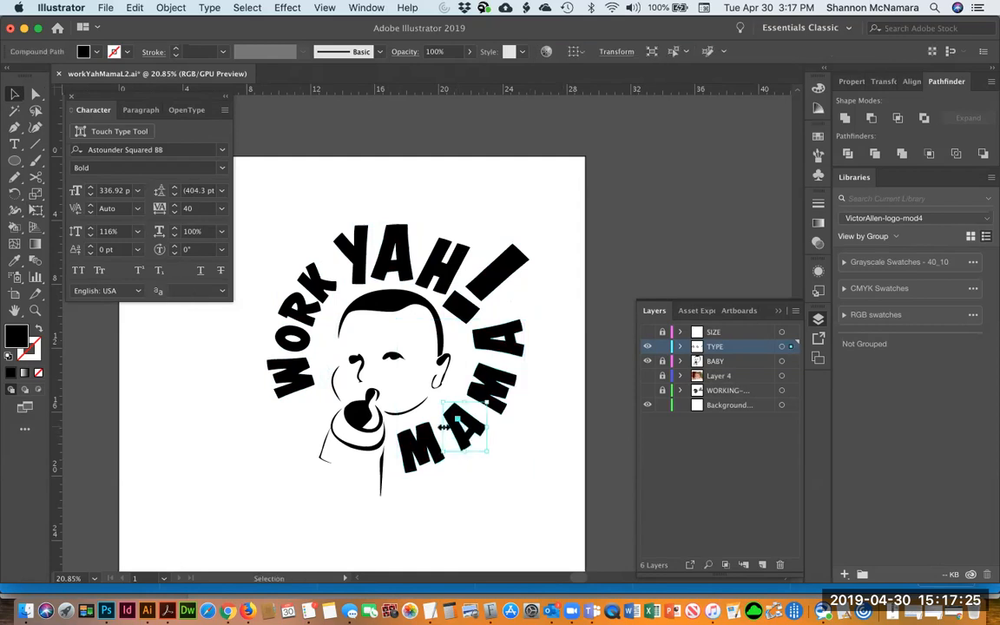
{"action": "left_click_drag", "start_coordinate": [439, 431], "coordinate": [471, 396]}
{"action": "left_click", "coordinate": [504, 383]}
{"action": "left_click", "coordinate": [507, 349]}
{"action": "left_click_drag", "start_coordinate": [473, 358], "coordinate": [466, 363]}
{"action": "left_click", "coordinate": [474, 447]}
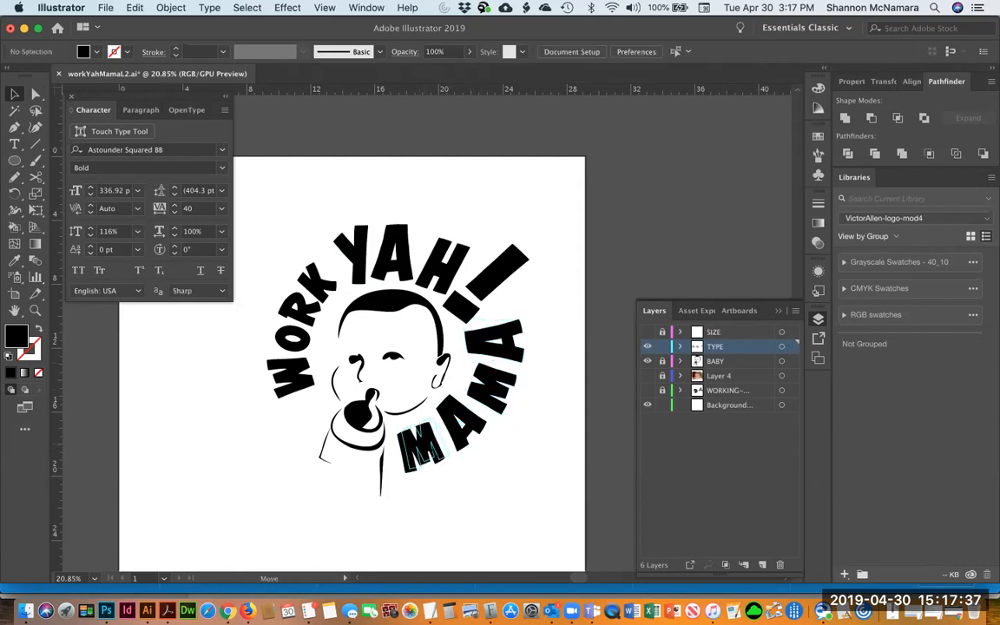
{"action": "left_click", "coordinate": [413, 438]}
{"action": "left_click_drag", "start_coordinate": [485, 404], "coordinate": [480, 402]}
{"action": "left_click", "coordinate": [479, 357]}
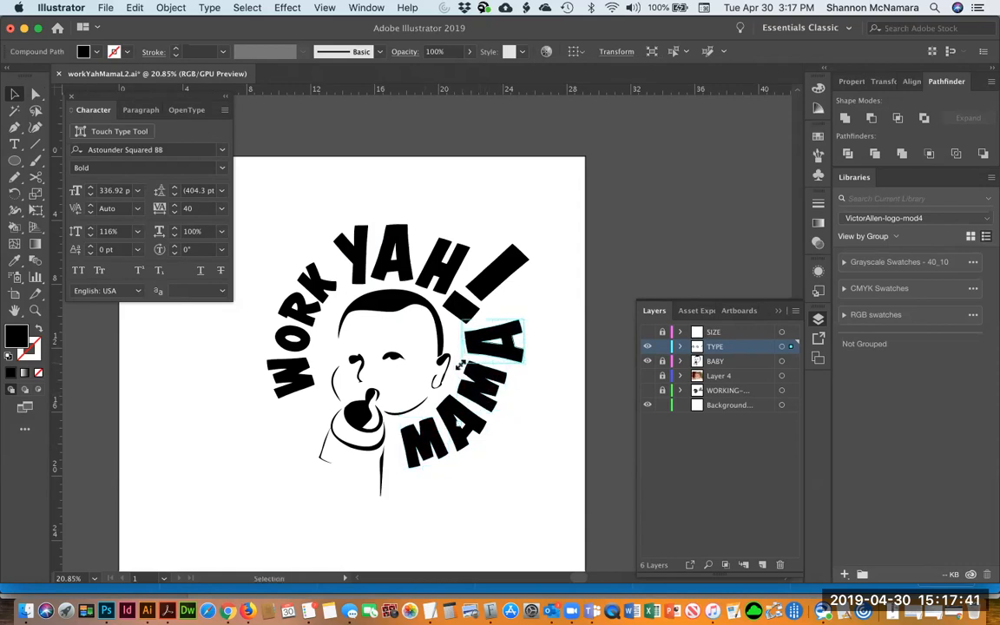
{"action": "left_click", "coordinate": [516, 438]}
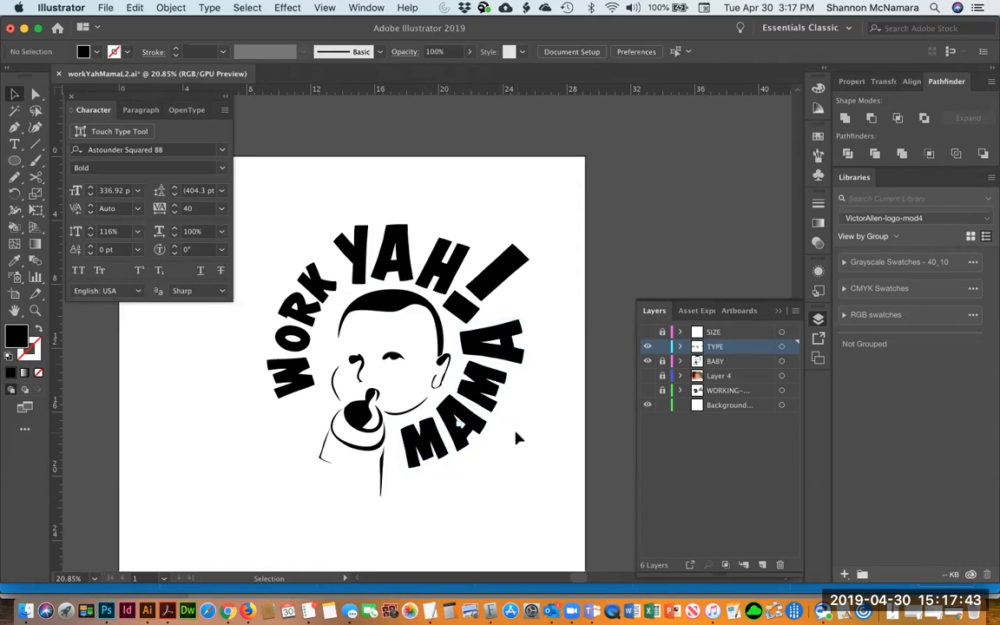
Try reshaping the exclamation mark's top anchor points with Free Transform
{"action": "left_click", "coordinate": [514, 337]}
{"action": "left_click", "coordinate": [540, 395]}
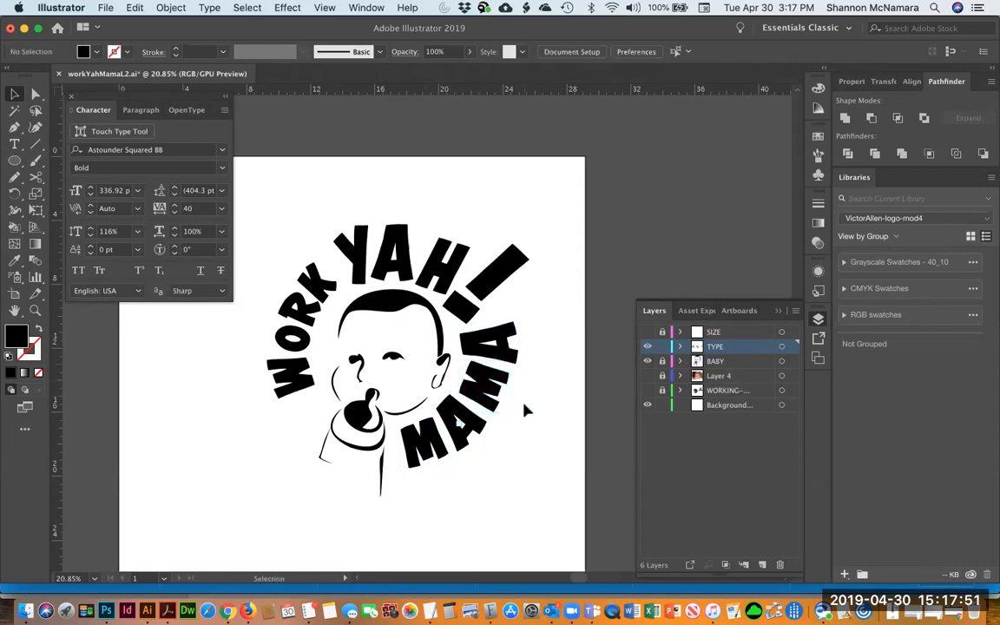
{"action": "left_click", "coordinate": [512, 274]}
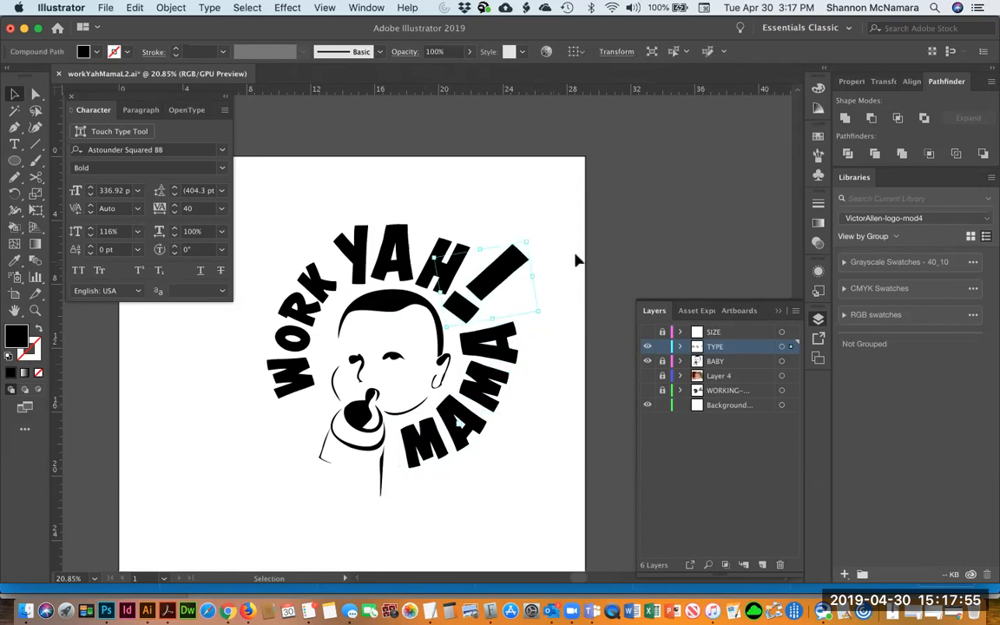
{"action": "left_click", "coordinate": [476, 227]}
{"action": "key", "text": "a"}
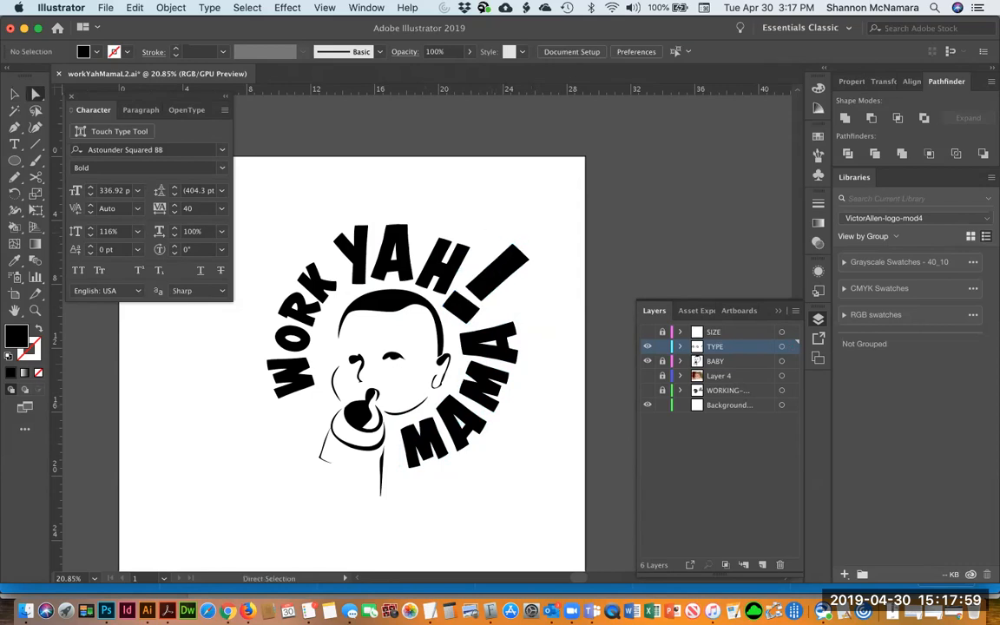
{"action": "left_click_drag", "start_coordinate": [492, 236], "coordinate": [547, 261]}
{"action": "key", "text": "e"}
{"action": "mouse_move", "coordinate": [519, 252]}
{"action": "left_mouse_down"}
{"action": "mouse_move", "coordinate": [507, 241]}
{"action": "mouse_move", "coordinate": [513, 252]}
{"action": "left_mouse_up"}
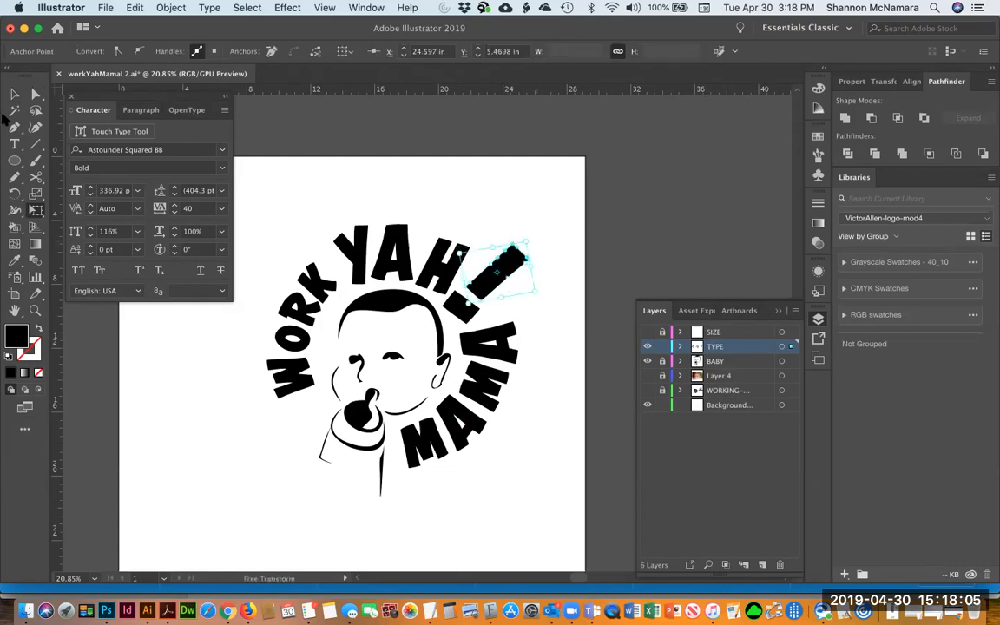
Delete the stretched exclamation mark and type a new ! character in its place
{"action": "left_click", "coordinate": [15, 96]}
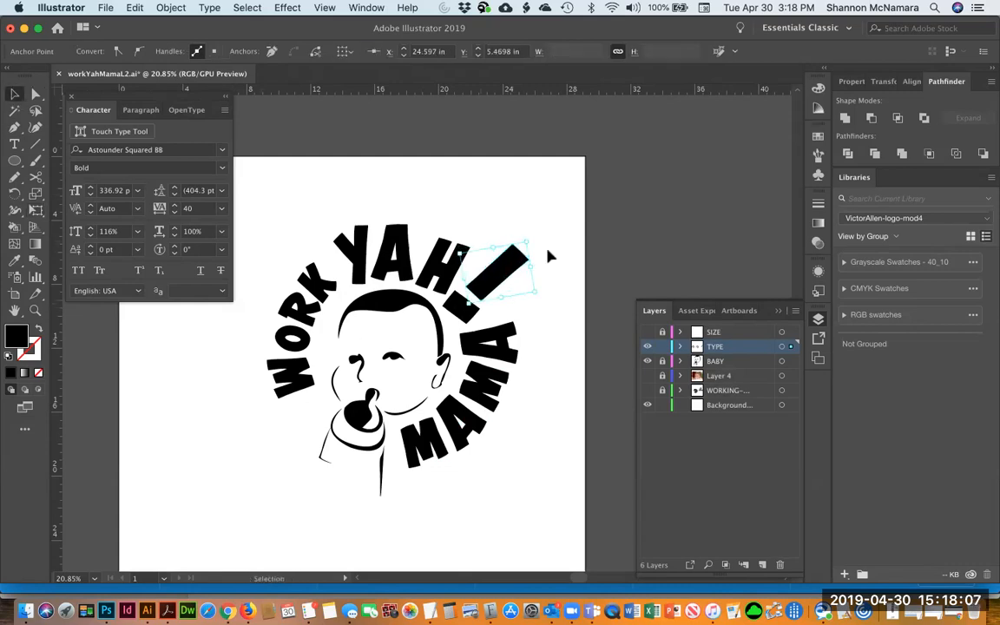
{"action": "left_click", "coordinate": [506, 276]}
{"action": "key", "text": "Delete"}
{"action": "key", "text": "t"}
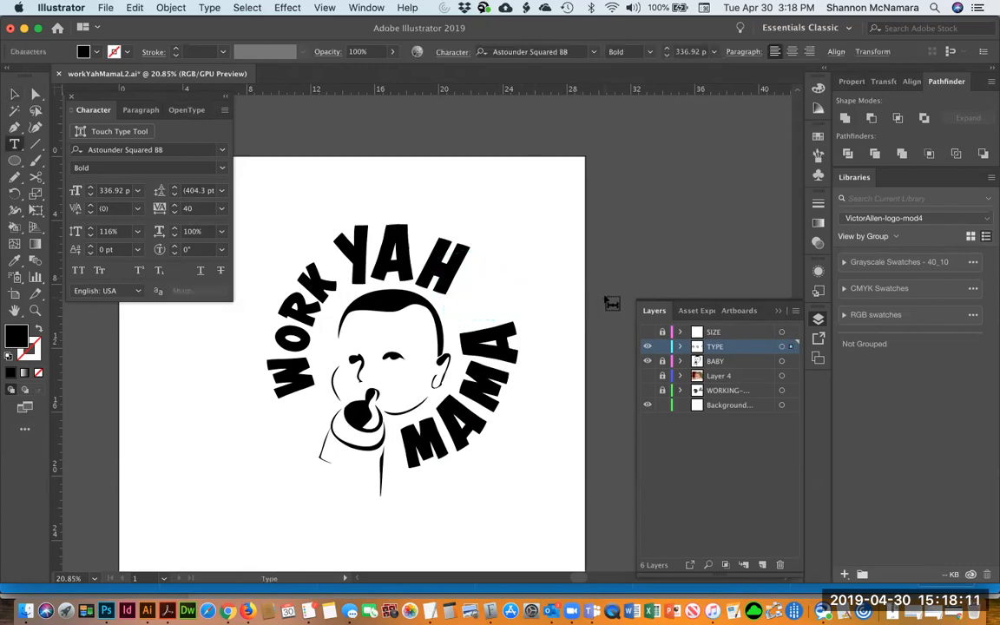
{"action": "type", "text": "!"}
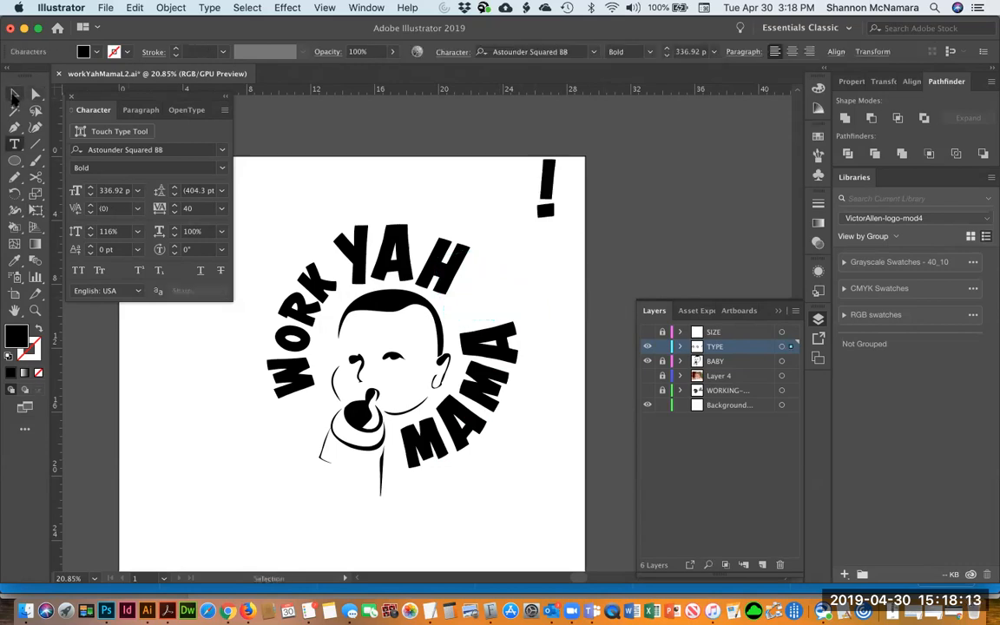
Outline the new exclamation mark and place it after YAH, rotated and stretched along the circle
{"action": "left_click", "coordinate": [14, 94]}
{"action": "key", "text": "shift+super+o"}
{"action": "left_click_drag", "start_coordinate": [557, 197], "coordinate": [480, 276]}
{"action": "key", "text": "e"}
{"action": "mouse_move", "coordinate": [547, 250]}
{"action": "left_mouse_down"}
{"action": "mouse_move", "coordinate": [502, 272]}
{"action": "mouse_move", "coordinate": [545, 257]}
{"action": "left_mouse_up"}
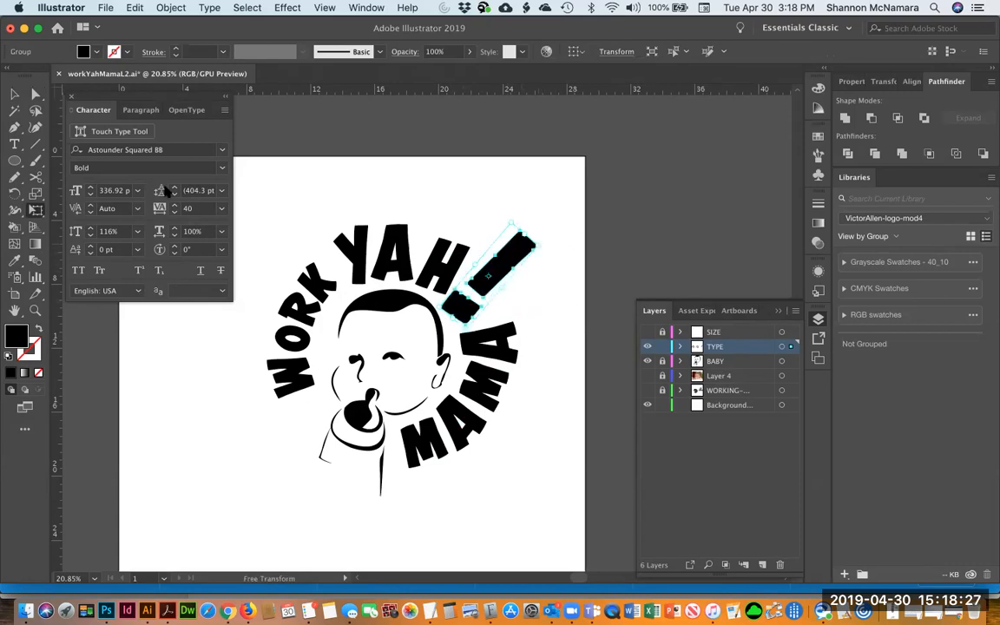
{"action": "key", "text": "v"}
{"action": "left_click", "coordinate": [470, 201]}
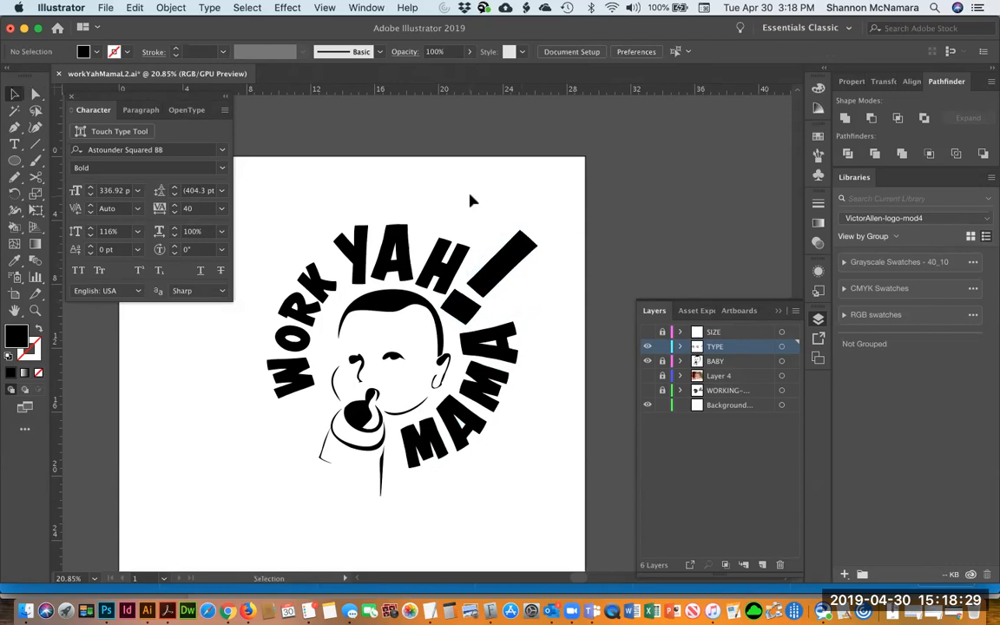
Trace the exclamation mark's dot as a new four-sided shape with the Pen tool
{"action": "key", "text": "a"}
{"action": "left_click", "coordinate": [478, 317]}
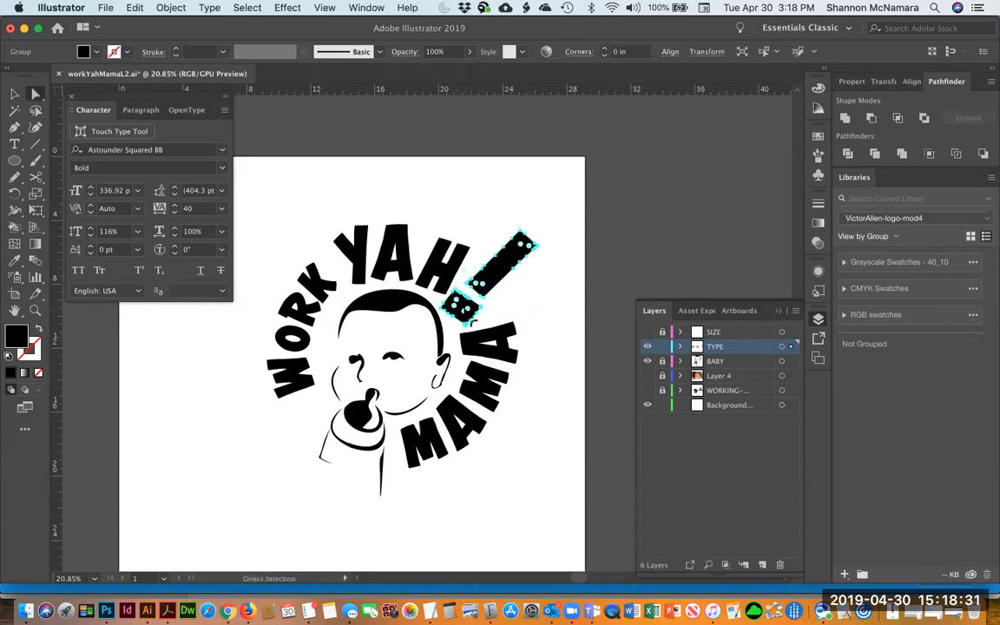
{"action": "left_click", "coordinate": [546, 320]}
{"action": "key", "text": "z"}
{"action": "left_click", "coordinate": [475, 245]}
{"action": "left_click_drag", "start_coordinate": [479, 392], "coordinate": [492, 393]}
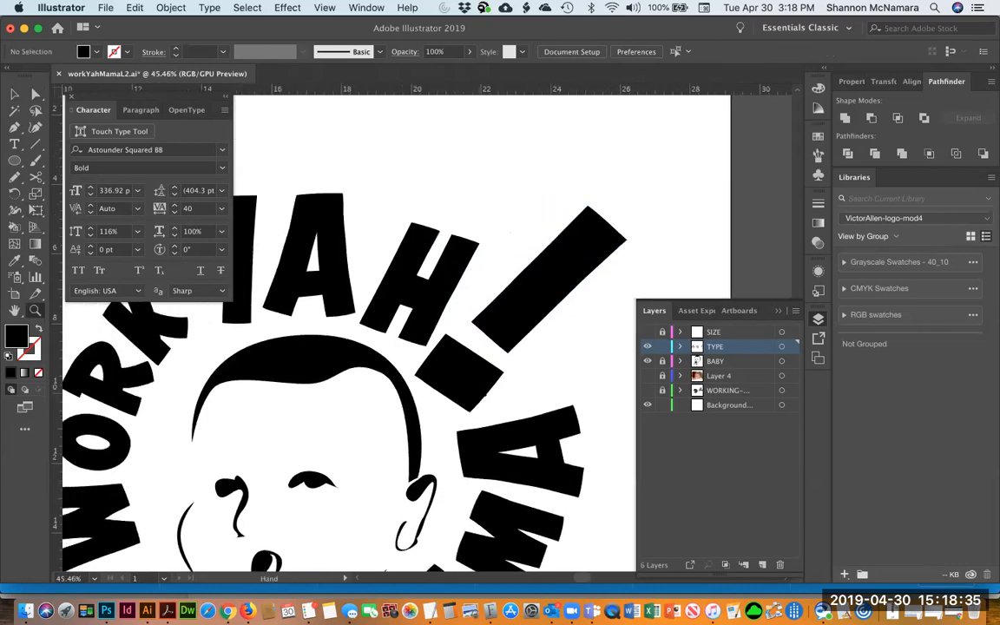
{"action": "key", "text": "p"}
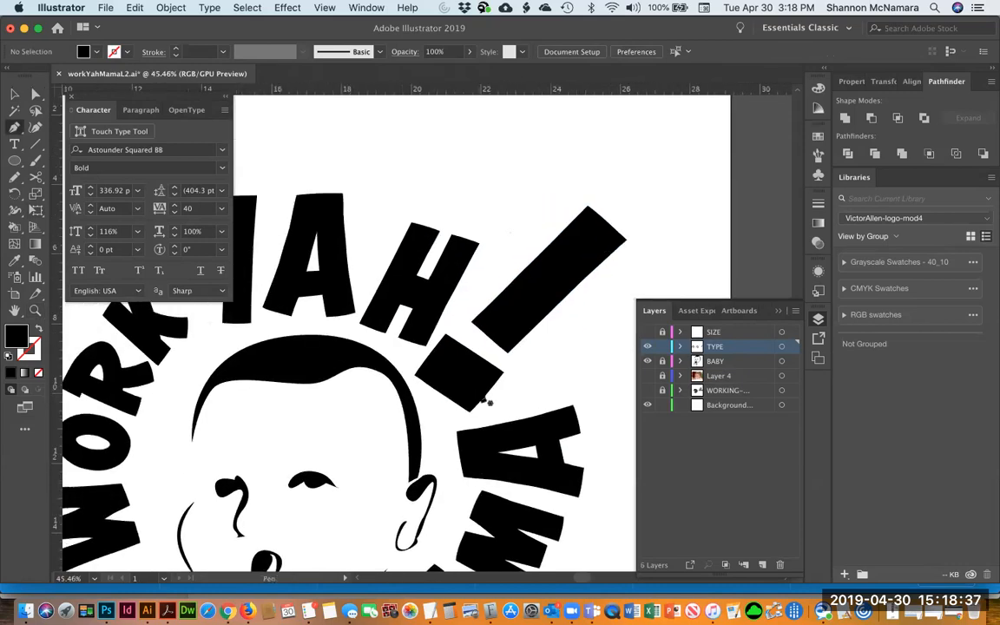
{"action": "left_click", "coordinate": [420, 376], "text": "ctrl"}
{"action": "left_click", "coordinate": [504, 373]}
{"action": "left_click", "coordinate": [447, 333]}
{"action": "left_click", "coordinate": [416, 375]}
{"action": "key", "text": "v"}
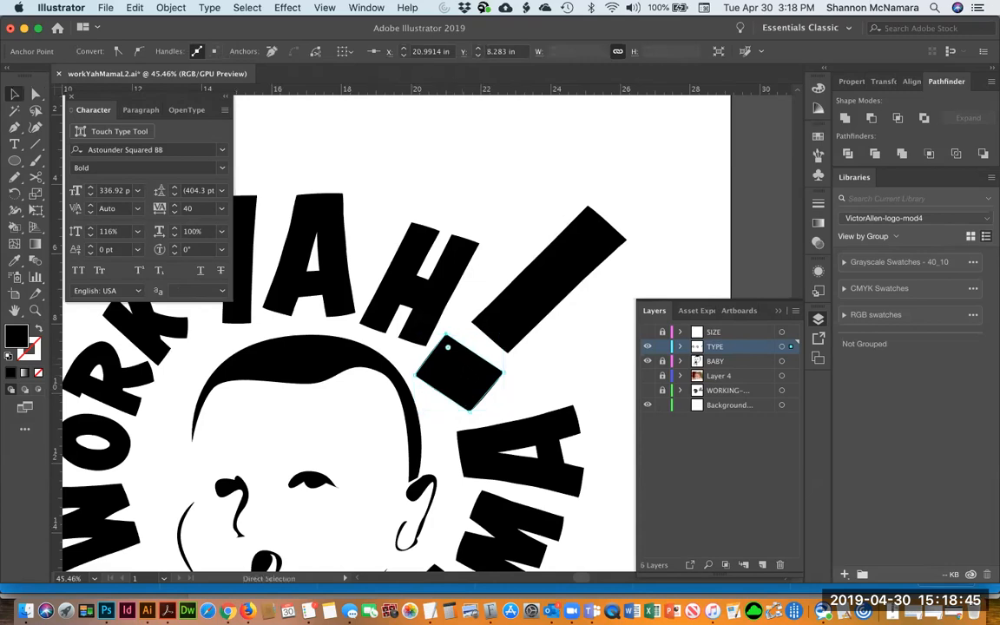
Trace the exclamation mark's bar as a new closed shape with the Pen tool
{"action": "left_click", "coordinate": [472, 323]}
{"action": "key", "text": "p"}
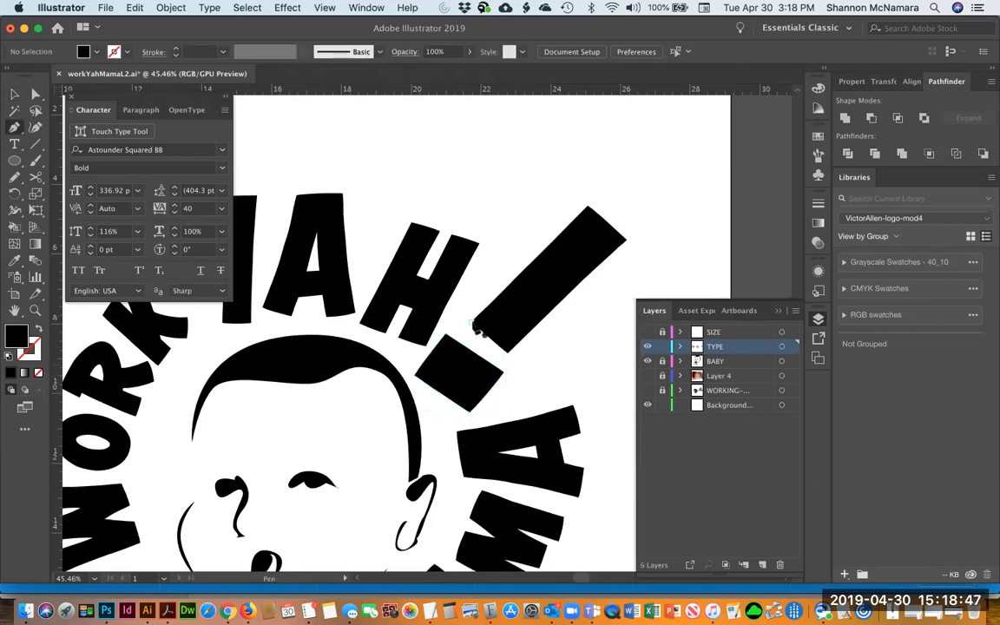
{"action": "left_click", "coordinate": [472, 323]}
{"action": "left_click", "coordinate": [587, 206]}
{"action": "left_click", "coordinate": [627, 240]}
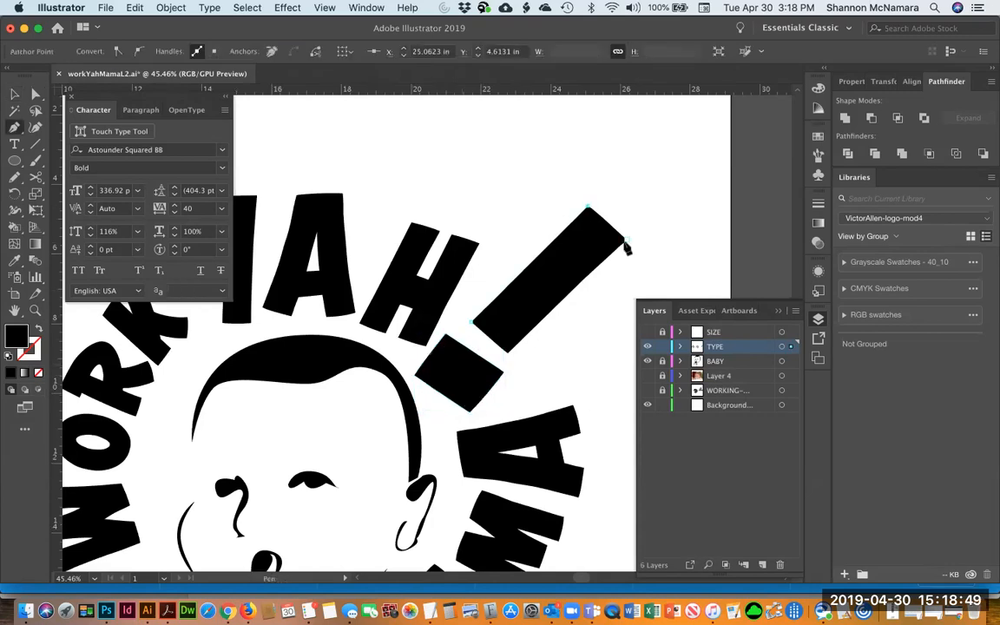
{"action": "left_click", "coordinate": [506, 353]}
{"action": "left_click", "coordinate": [472, 322]}
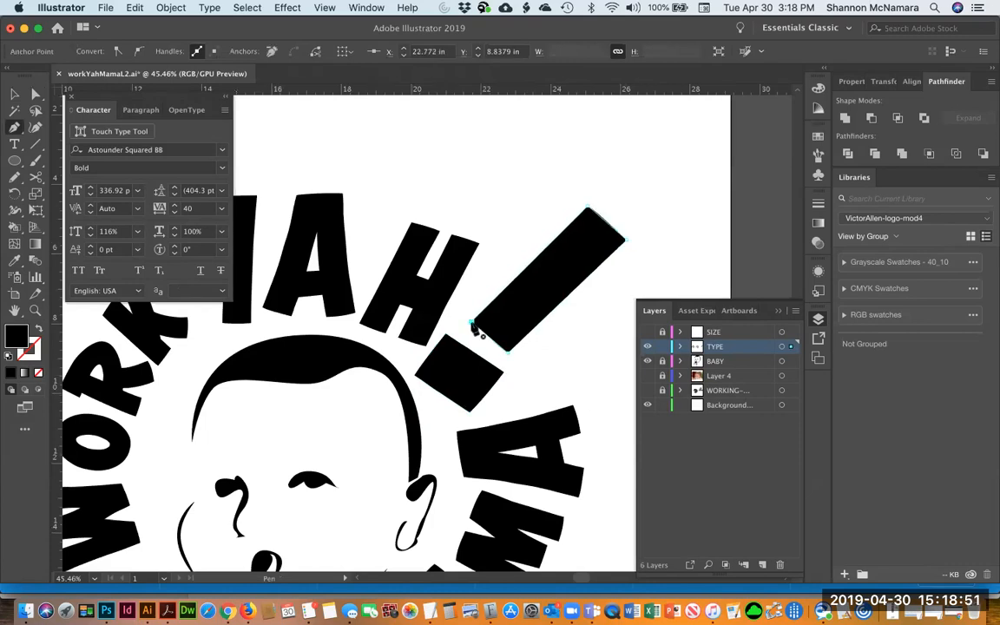
Delete the original exclamation mark beneath the traced shapes and unlock all objects
{"action": "key", "text": "v"}
{"action": "left_click_drag", "start_coordinate": [531, 300], "coordinate": [470, 276]}
{"action": "key", "text": "super+z"}
{"action": "left_click", "coordinate": [598, 382]}
{"action": "left_click", "coordinate": [551, 310]}
{"action": "key", "text": "Delete"}
{"action": "key", "text": "alt+super+2"}
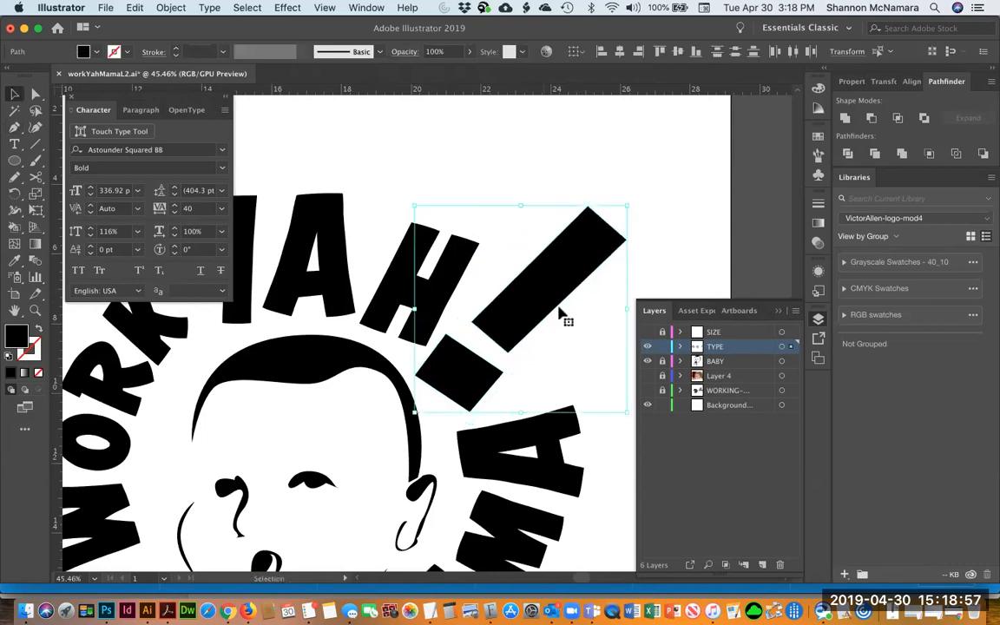
Adjust a corner point of the traced exclamation dot slightly with Direct Selection
{"action": "left_click", "coordinate": [545, 157]}
{"action": "left_click", "coordinate": [446, 366]}
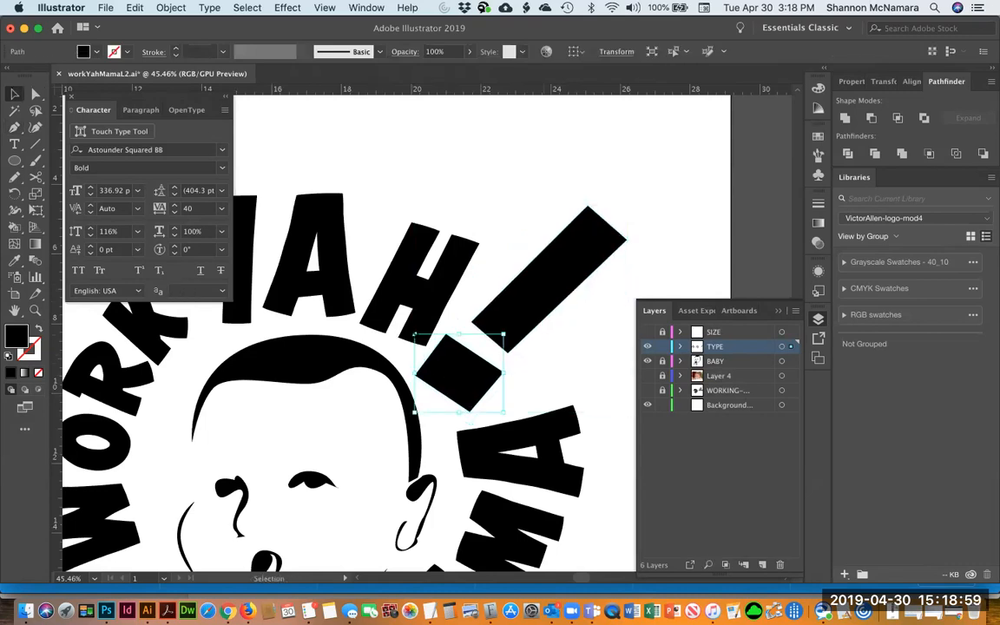
{"action": "key", "text": "a"}
{"action": "left_click", "coordinate": [592, 403]}
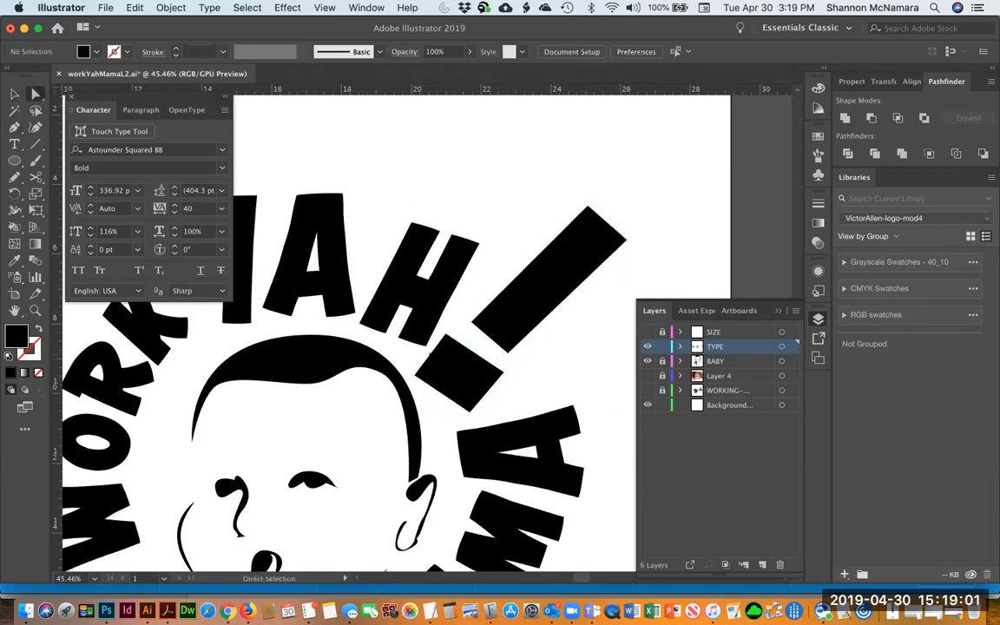
{"action": "left_click", "coordinate": [428, 355]}
{"action": "left_click_drag", "start_coordinate": [486, 393], "coordinate": [484, 391]}
{"action": "left_click", "coordinate": [580, 369]}
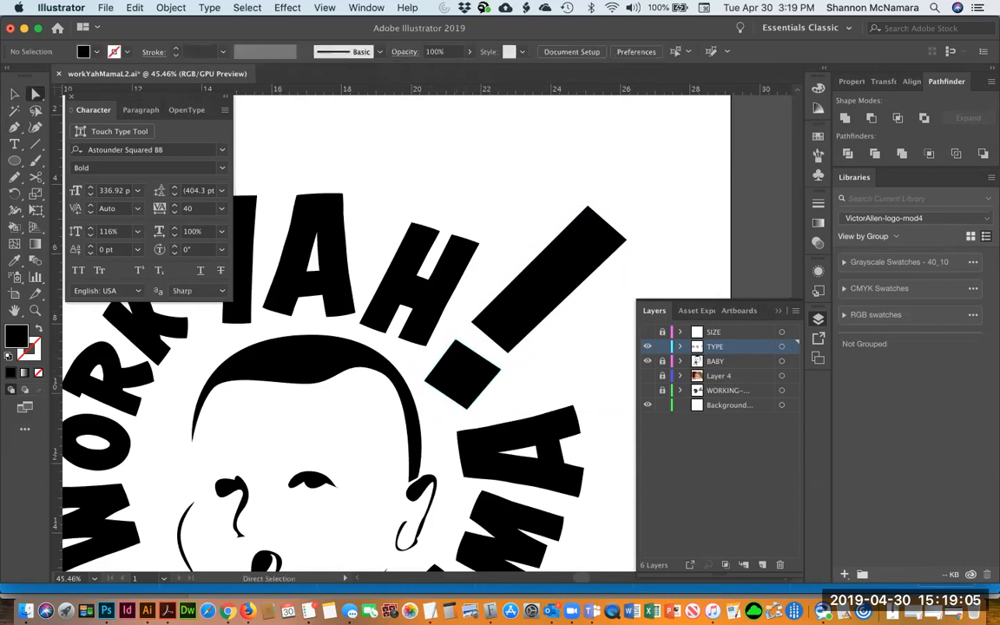
Drag the bar's top corner point outward to lengthen the exclamation bar
{"action": "left_click", "coordinate": [471, 325]}
{"action": "left_click_drag", "start_coordinate": [470, 326], "coordinate": [469, 326]}
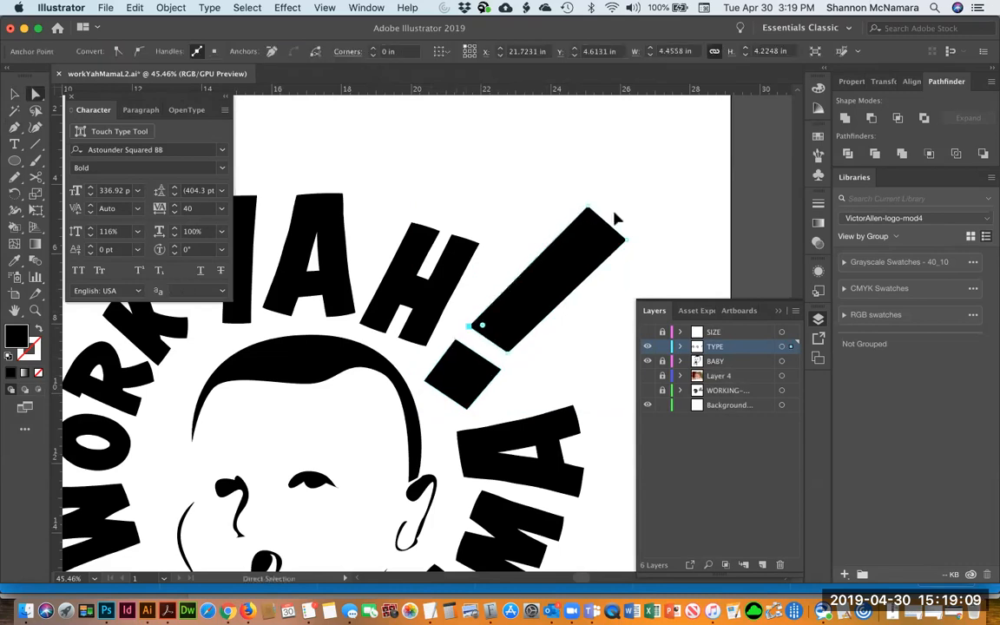
{"action": "left_click_drag", "start_coordinate": [640, 226], "coordinate": [655, 210]}
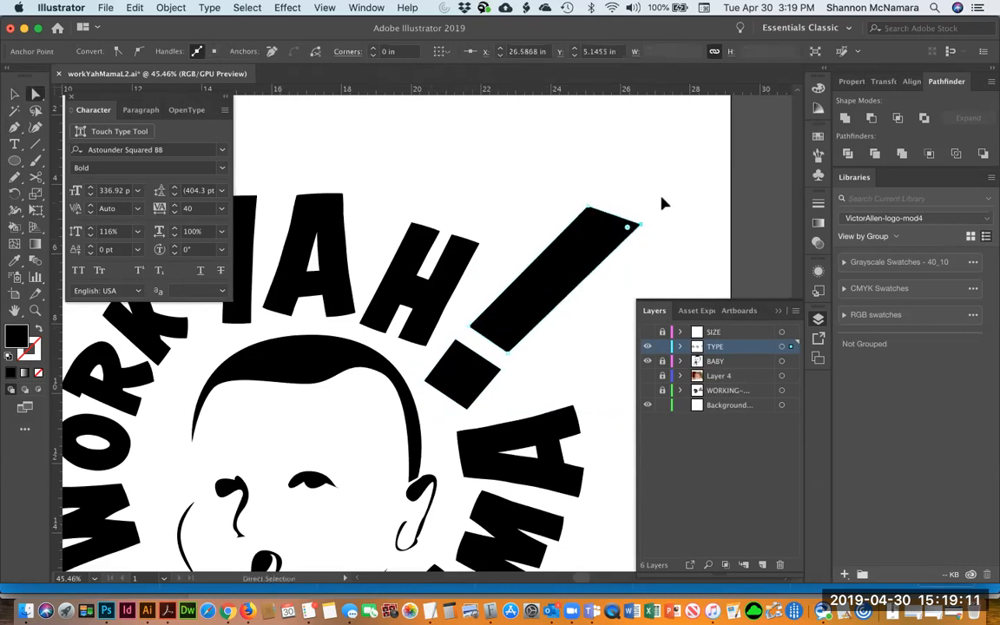
Move the exclamation bar's top corner point leftward to narrow the top of the bar
{"action": "left_click", "coordinate": [662, 199]}
{"action": "key", "text": "super+minus"}
{"action": "key", "text": "super+minus"}
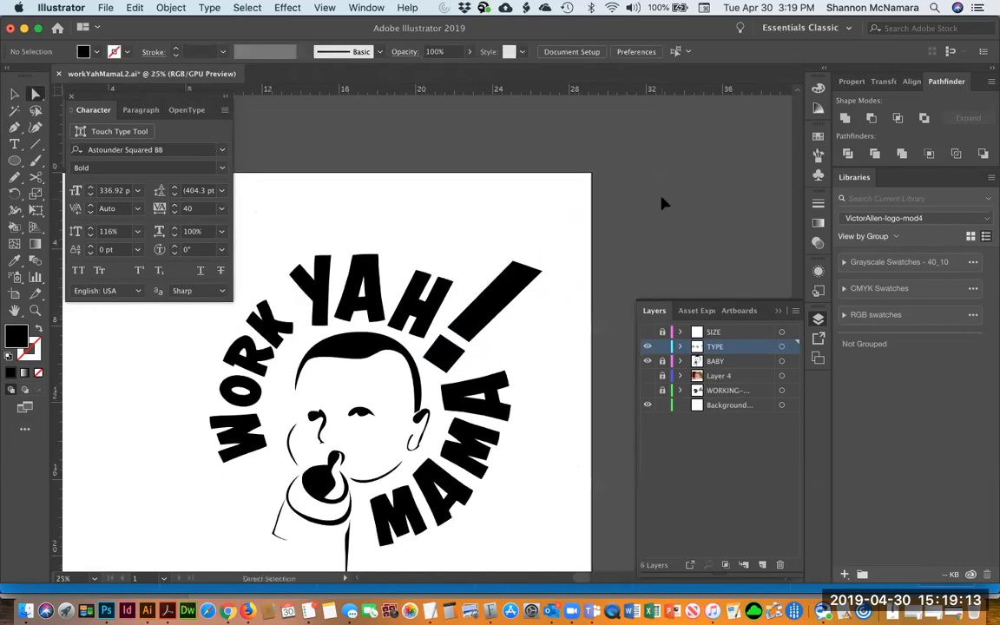
{"action": "left_click", "coordinate": [512, 260]}
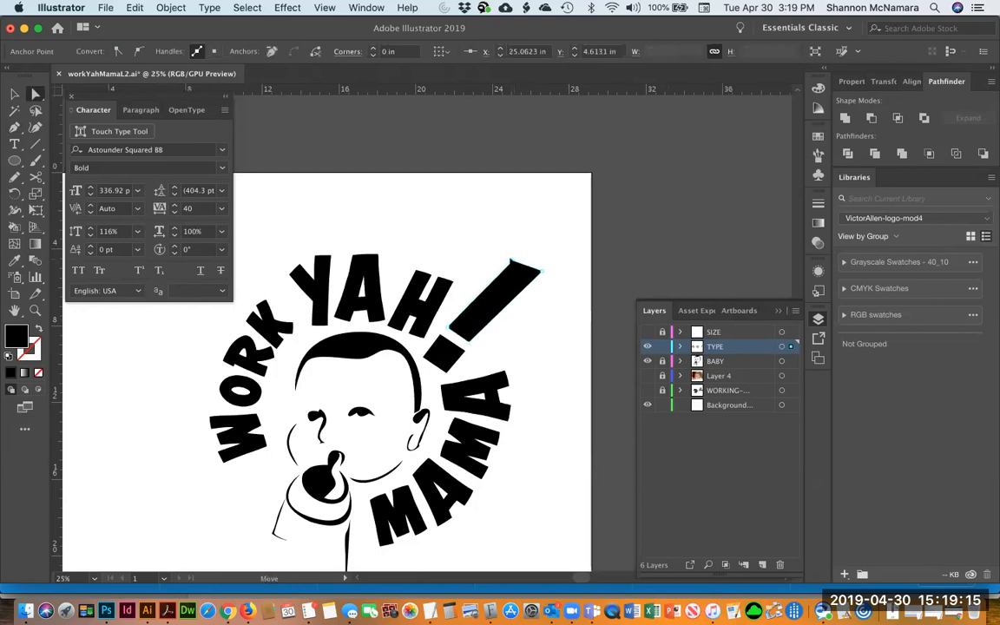
{"action": "left_click_drag", "start_coordinate": [510, 260], "coordinate": [484, 261]}
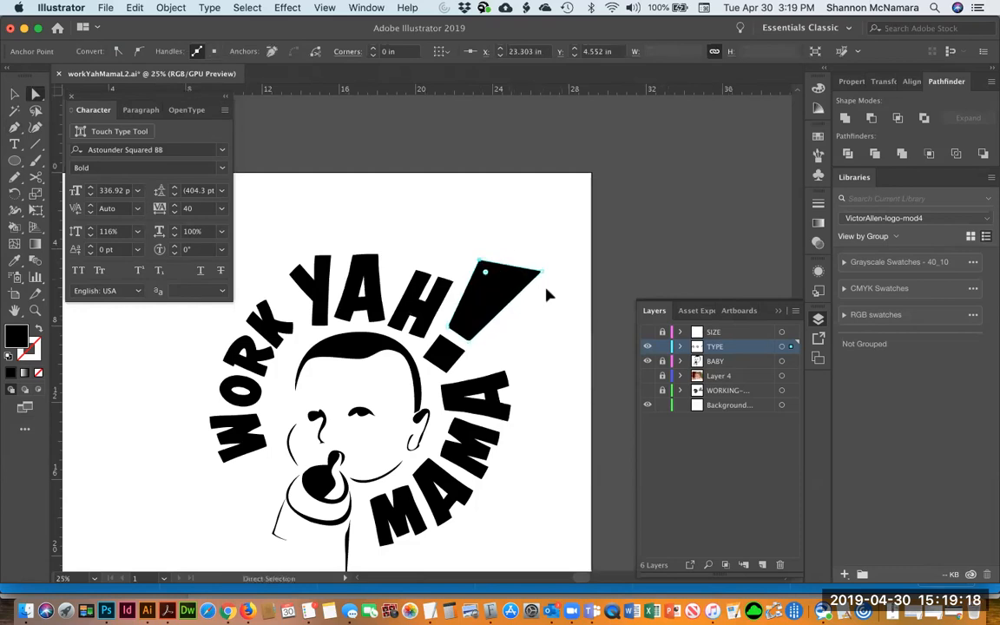
{"action": "left_click", "coordinate": [536, 356]}
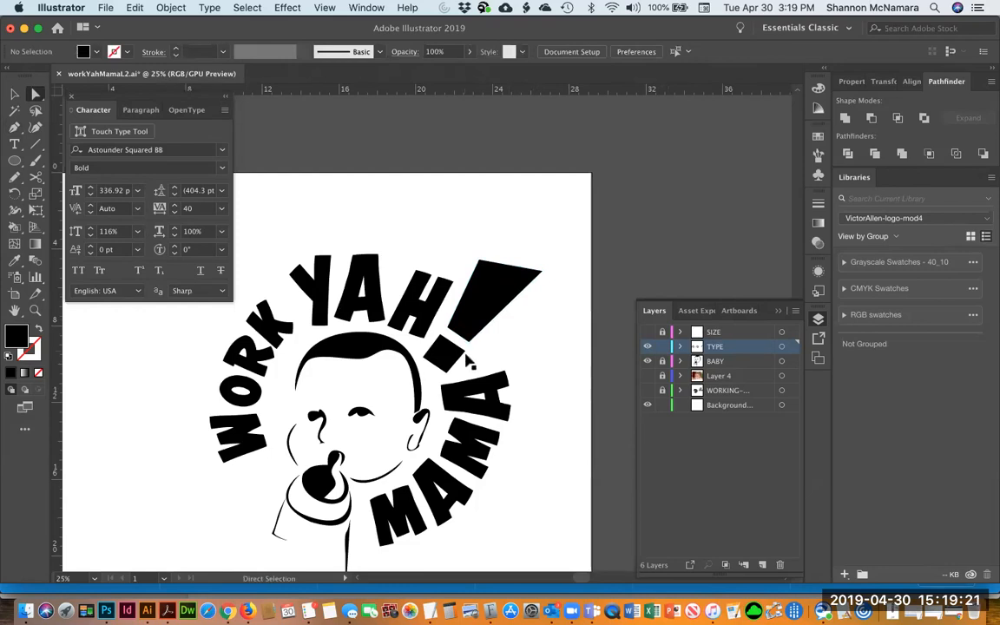
Drag the bar's lower corner point slightly downward and reselect the bar's anchor points
{"action": "left_click", "coordinate": [465, 354]}
{"action": "left_click_drag", "start_coordinate": [465, 355], "coordinate": [466, 363]}
{"action": "left_click", "coordinate": [508, 341]}
{"action": "left_click", "coordinate": [469, 363]}
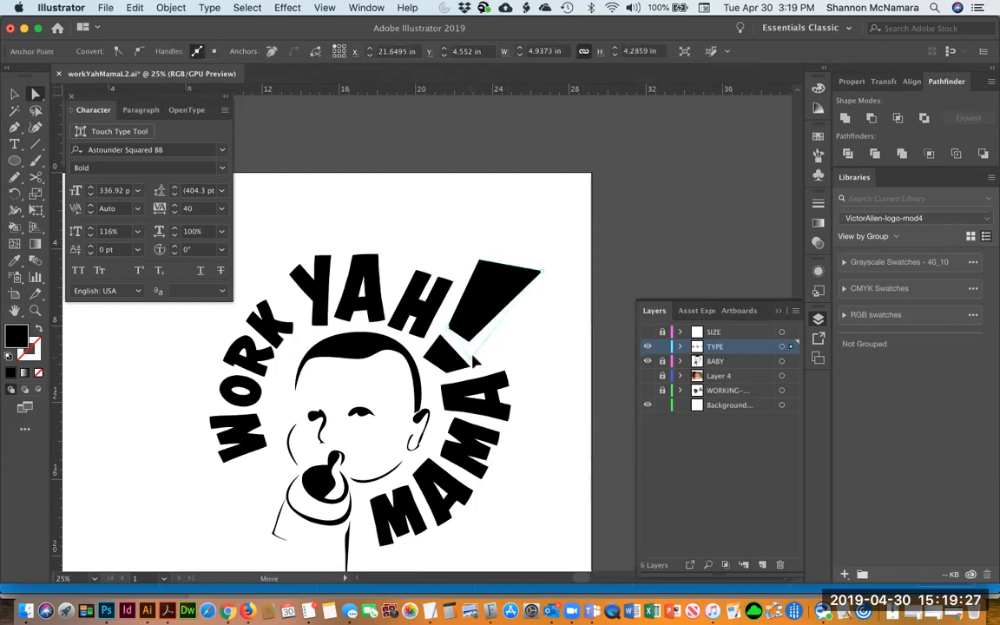
{"action": "left_click", "coordinate": [525, 351]}
{"action": "left_click", "coordinate": [529, 290]}
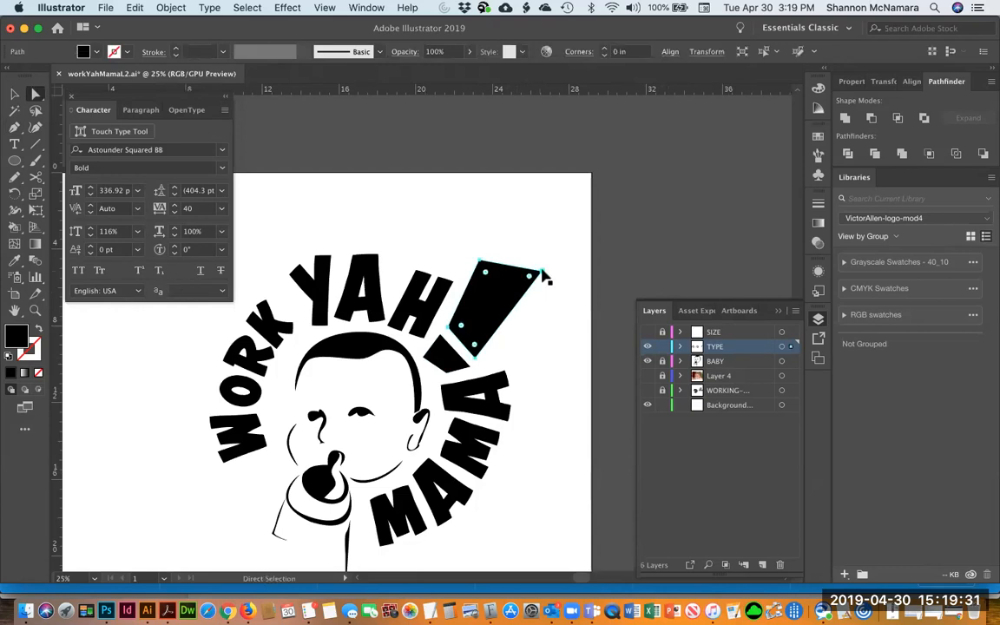
Try to add an anchor point to the bar's upper edge with the Pen tool
{"action": "key", "text": "p"}
{"action": "left_click", "coordinate": [543, 275]}
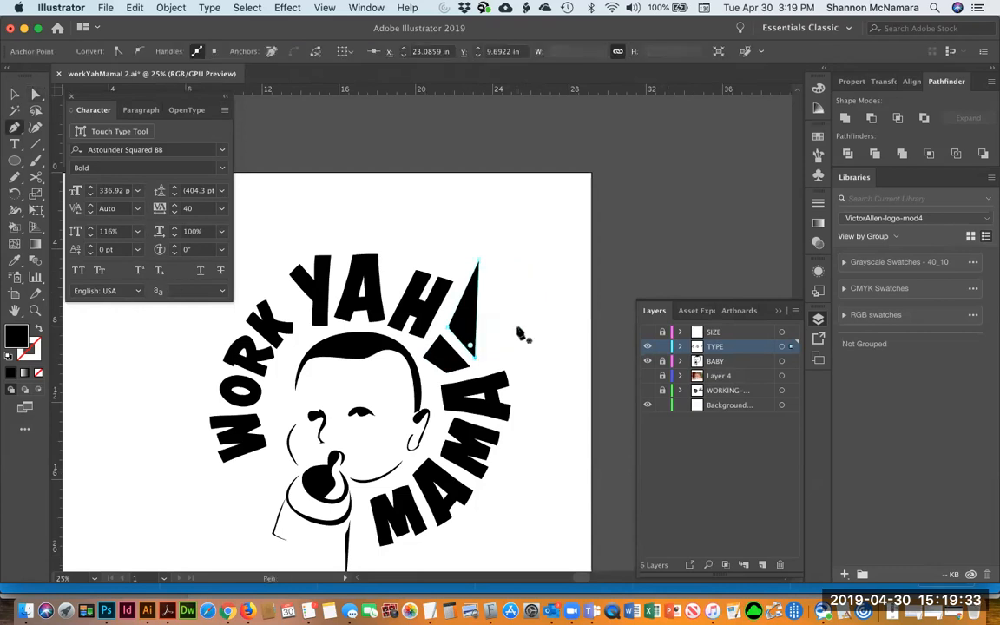
{"action": "key", "text": "super+z"}
{"action": "key", "text": "v"}
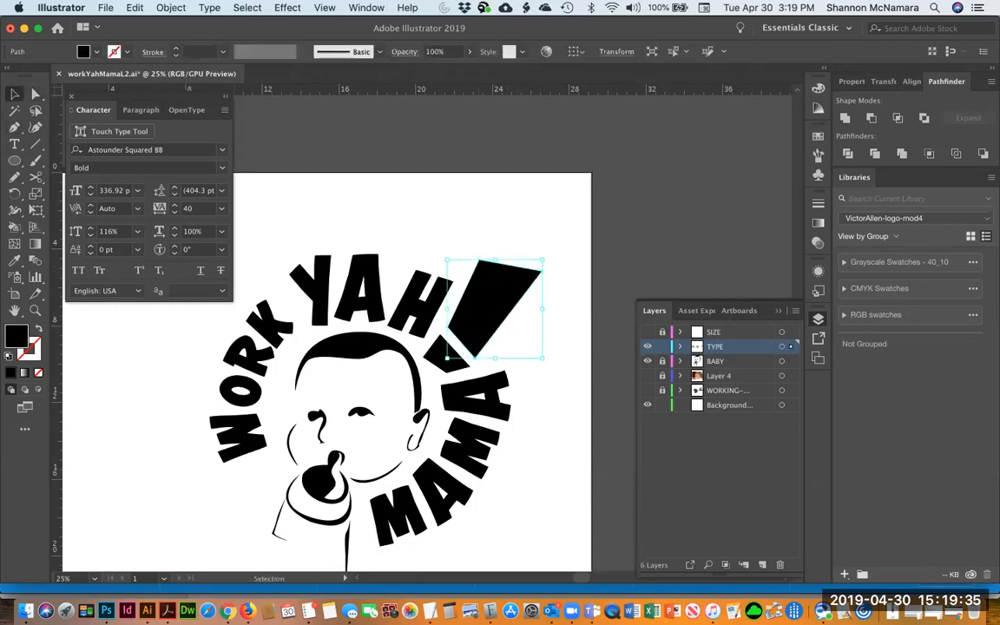
{"action": "left_click", "coordinate": [563, 219]}
Draw a new five-sided exclamation bar shape over the old bar with the Pen tool
{"action": "key", "text": "p"}
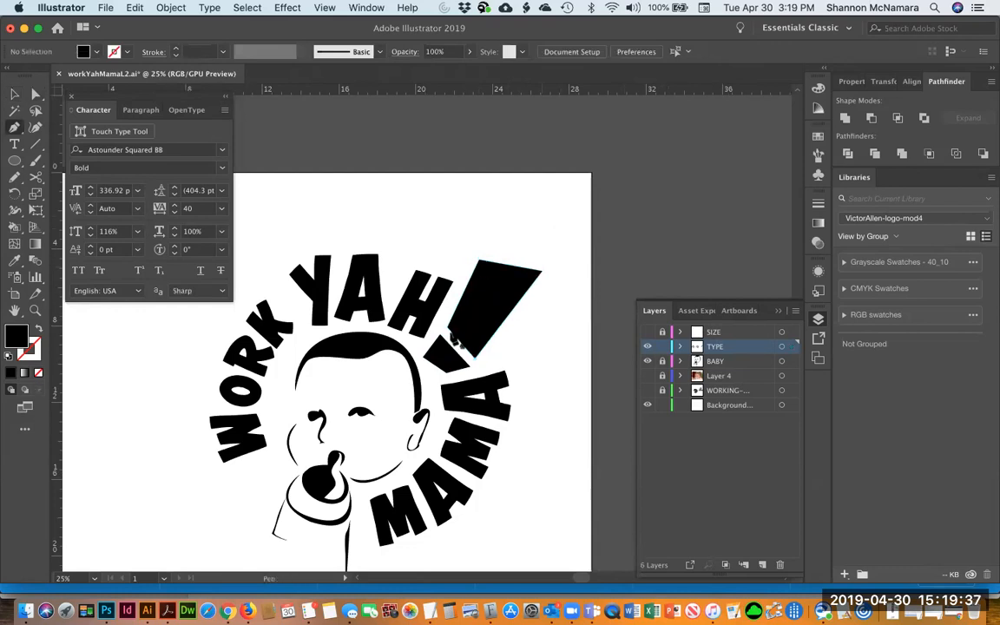
{"action": "left_click", "coordinate": [448, 326]}
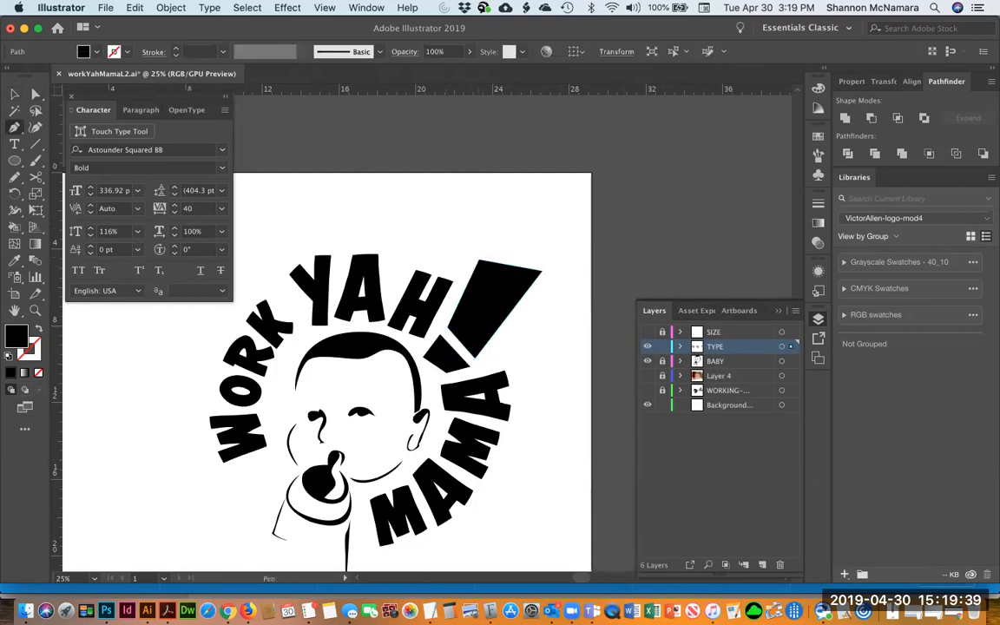
{"action": "left_click", "coordinate": [481, 260]}
{"action": "left_click", "coordinate": [541, 271]}
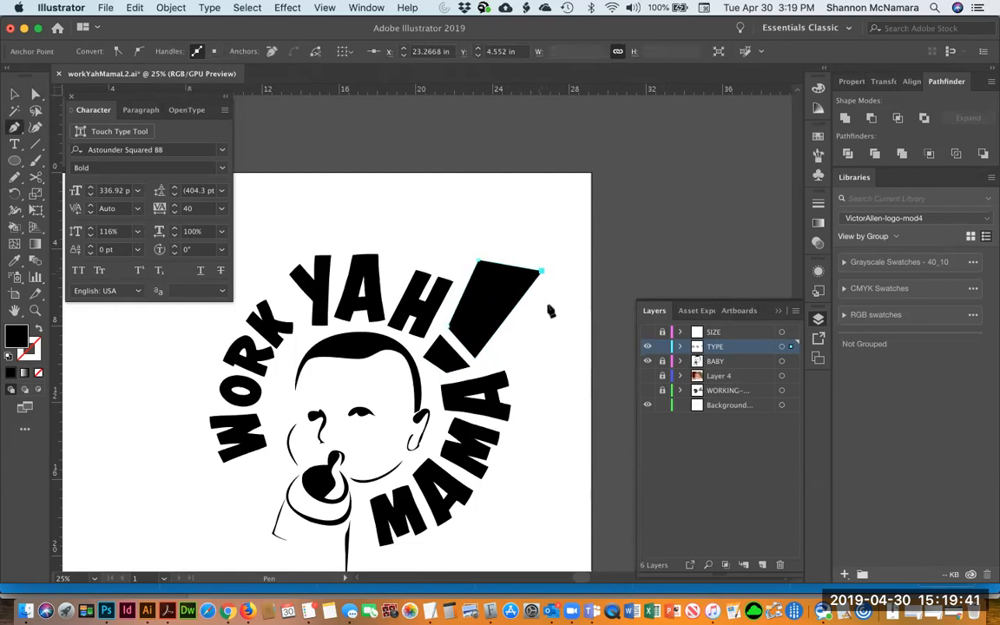
{"action": "left_click", "coordinate": [550, 309]}
{"action": "left_click", "coordinate": [474, 357]}
{"action": "left_click", "coordinate": [448, 327]}
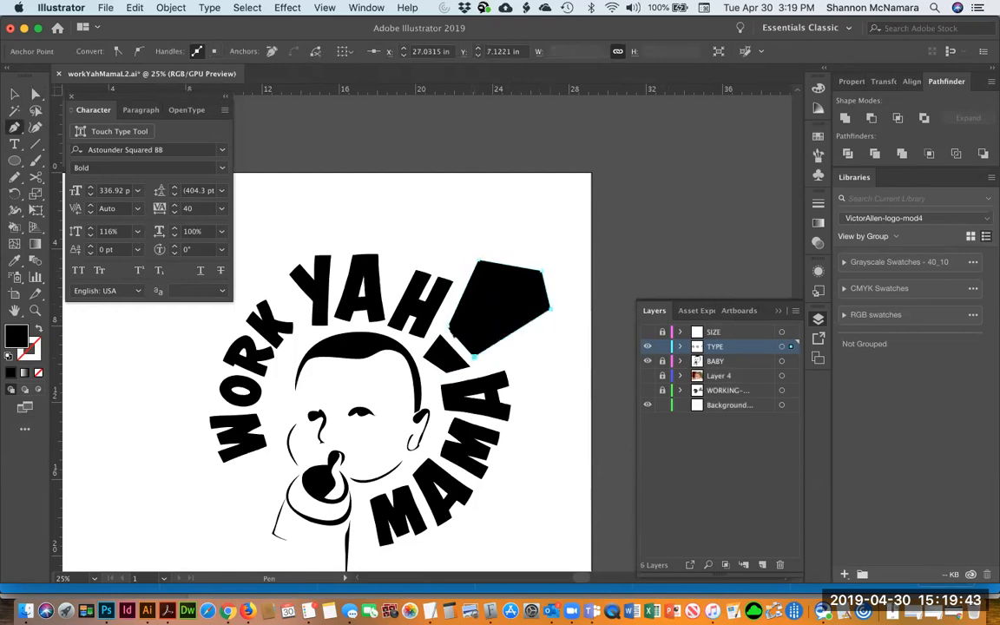
{"action": "key", "text": "v"}
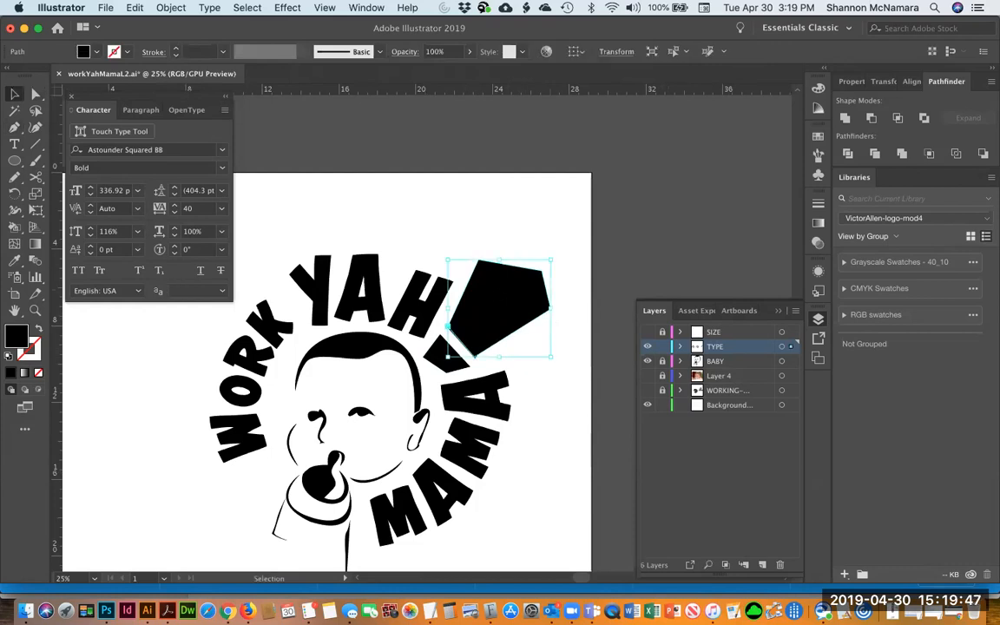
Select and delete the old exclamation bar lying beneath the new shape
{"action": "key", "text": "super+shift+a"}
{"action": "key", "text": "super+z"}
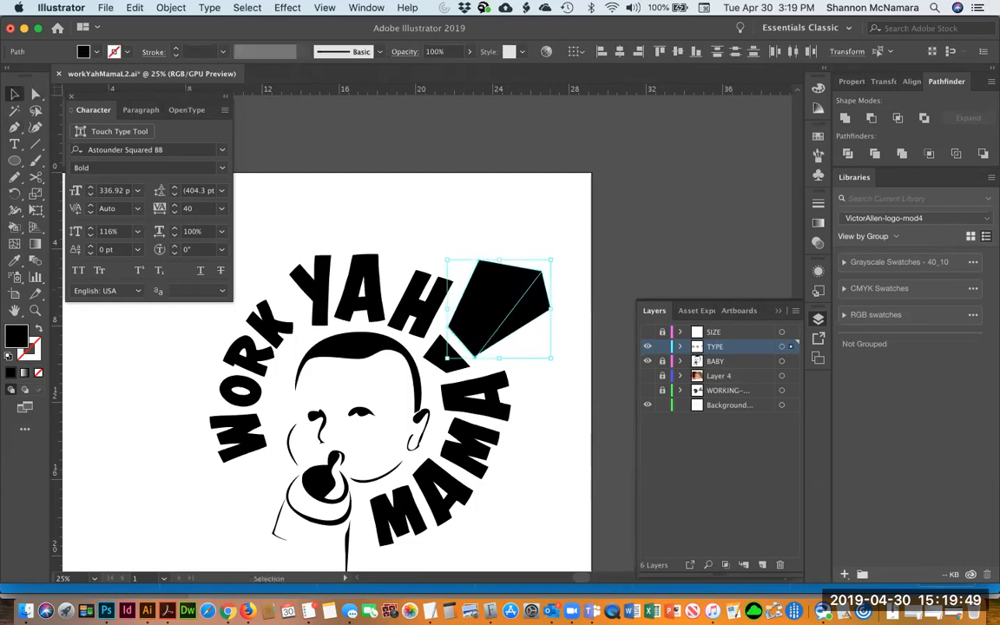
{"action": "left_click", "coordinate": [569, 286]}
{"action": "left_click", "coordinate": [499, 304]}
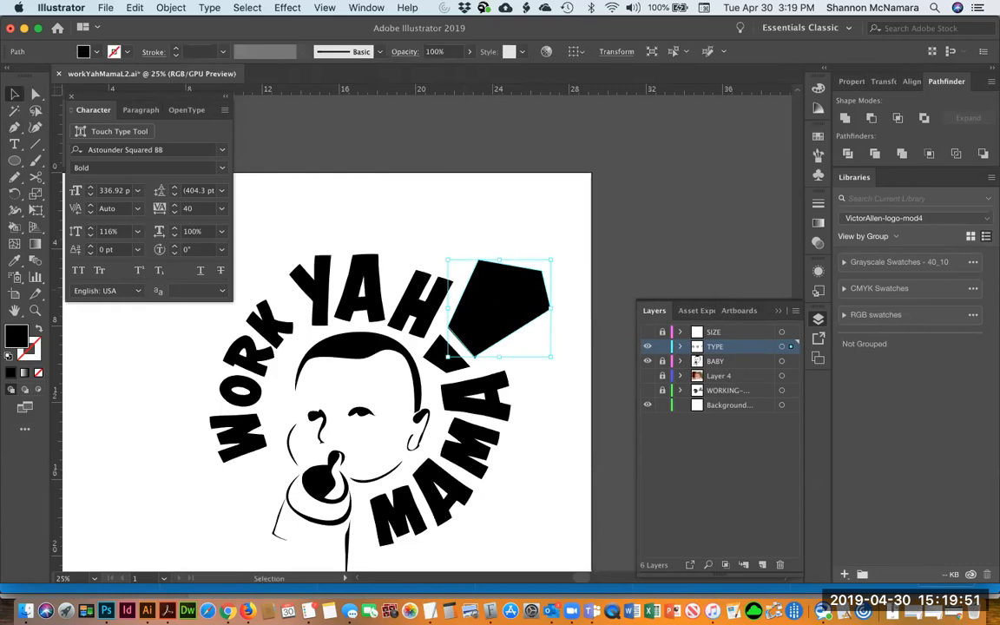
{"action": "key", "text": "super+shift+a"}
{"action": "left_click", "coordinate": [489, 309]}
{"action": "key", "text": "Delete"}
{"action": "left_click", "coordinate": [482, 341]}
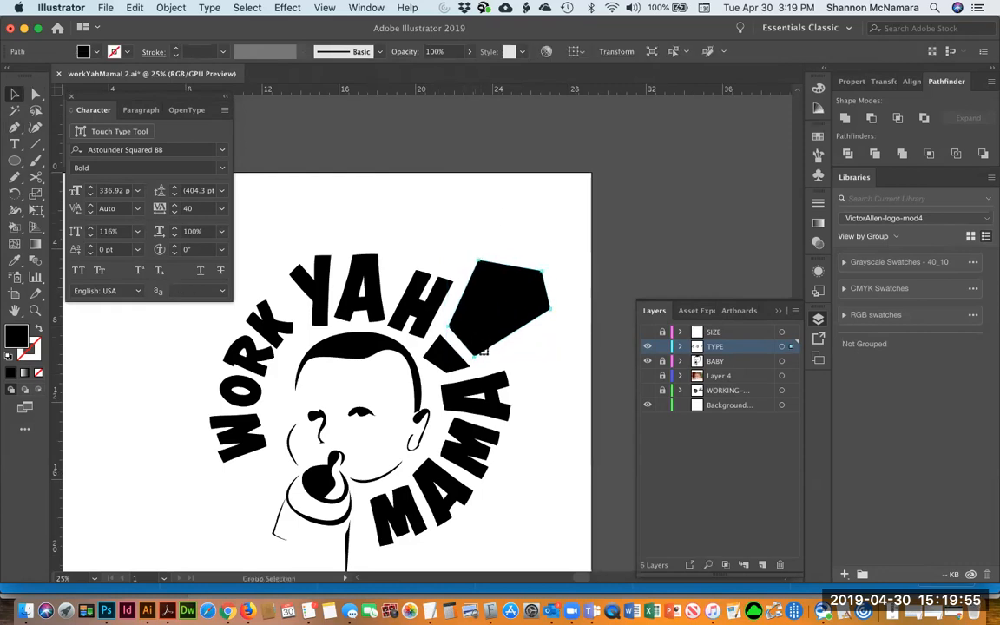
{"action": "left_click", "coordinate": [597, 351]}
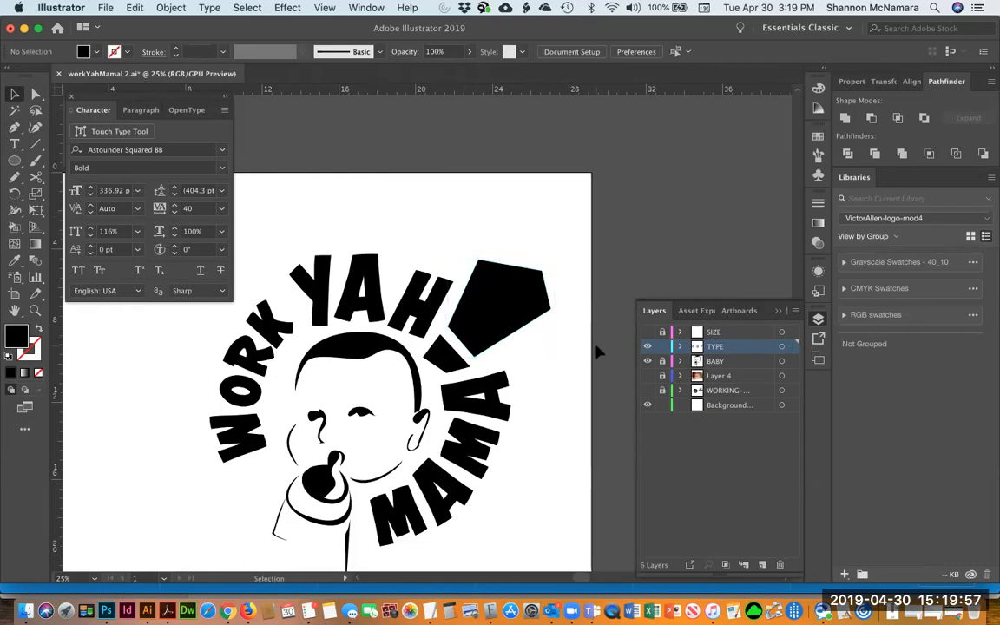
Scale the new exclamation bar down slightly after checking it against the SIZE layer's circle
{"action": "left_click", "coordinate": [647, 332]}
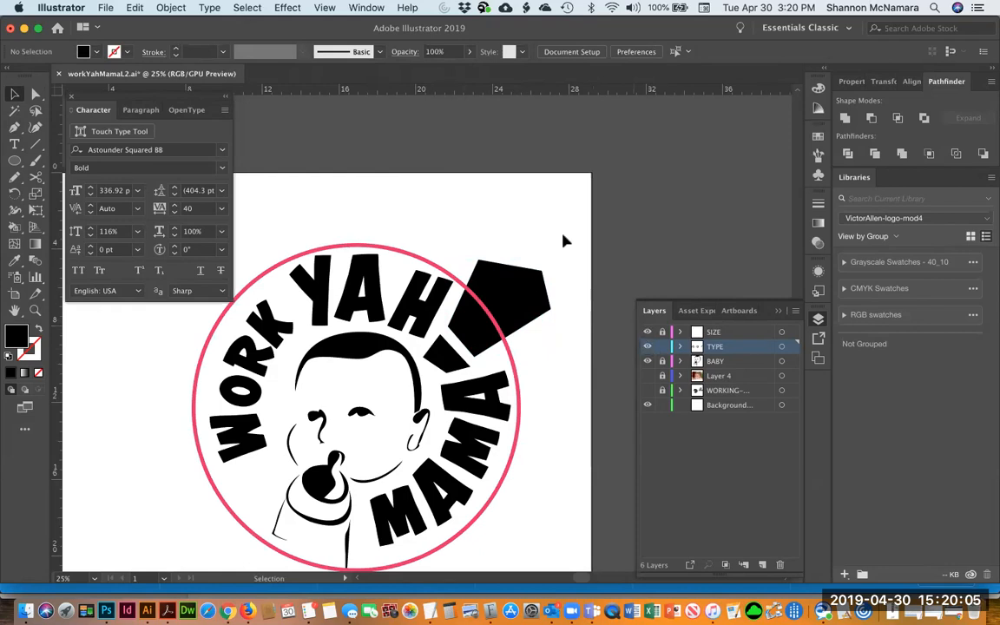
{"action": "left_click", "coordinate": [647, 332]}
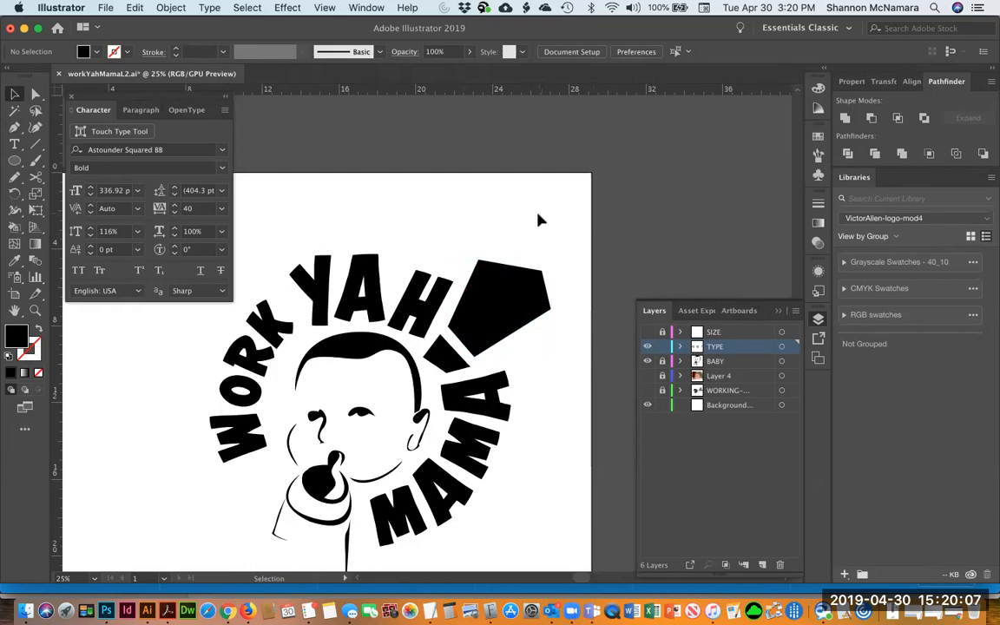
{"action": "left_click", "coordinate": [502, 306]}
{"action": "left_click_drag", "start_coordinate": [550, 258], "coordinate": [542, 232]}
{"action": "left_click", "coordinate": [543, 232]}
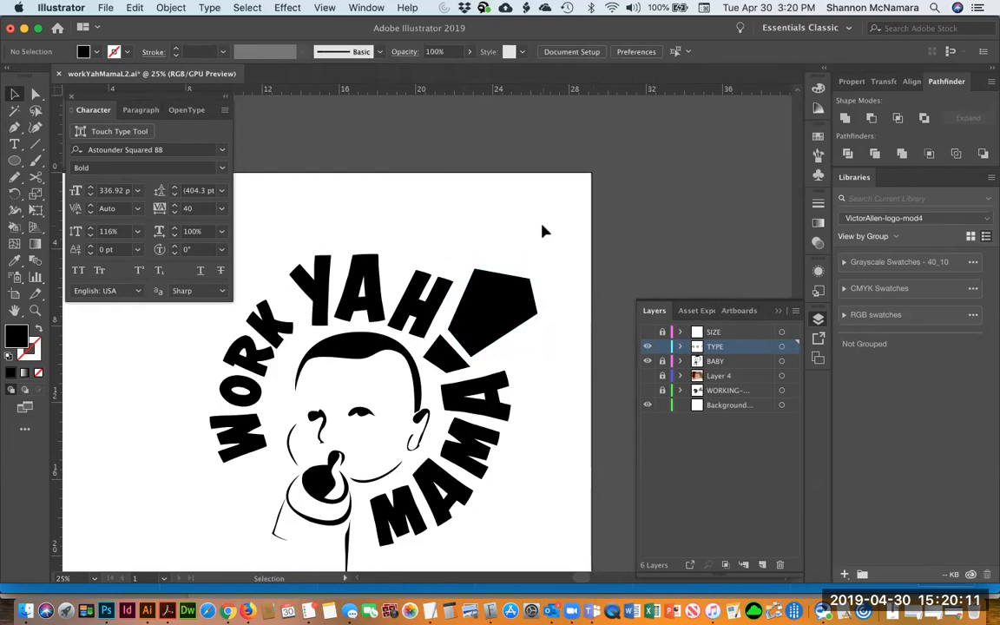
Duplicate the circular WORK YAH! MAMA! type from the pasteboard into a new copy above it
{"action": "key", "text": "super+minus"}
{"action": "key", "text": "super+minus"}
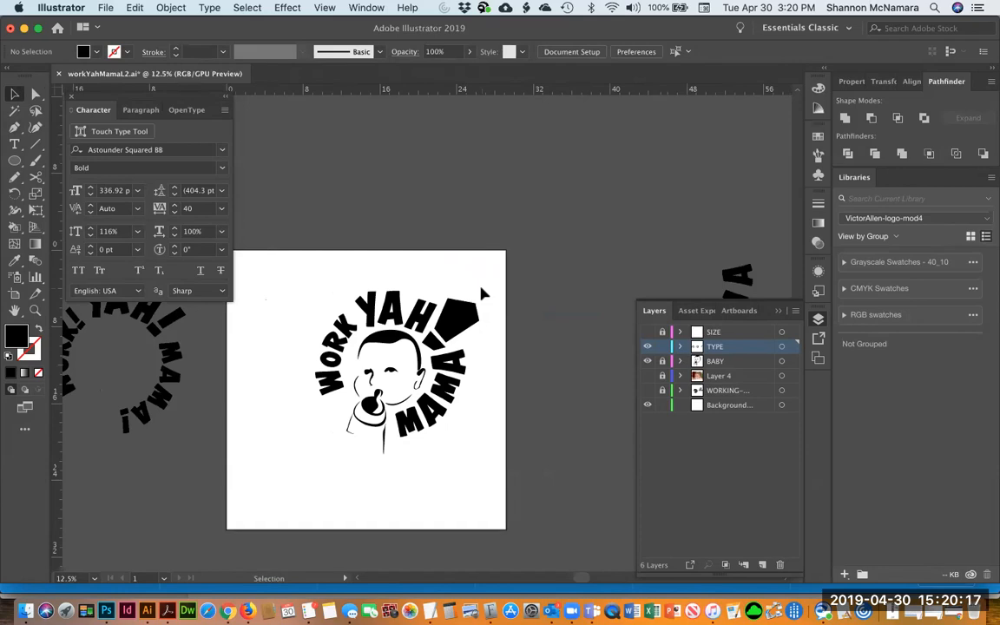
{"action": "left_click_drag", "start_coordinate": [369, 387], "coordinate": [483, 397]}
{"action": "left_click", "coordinate": [196, 335]}
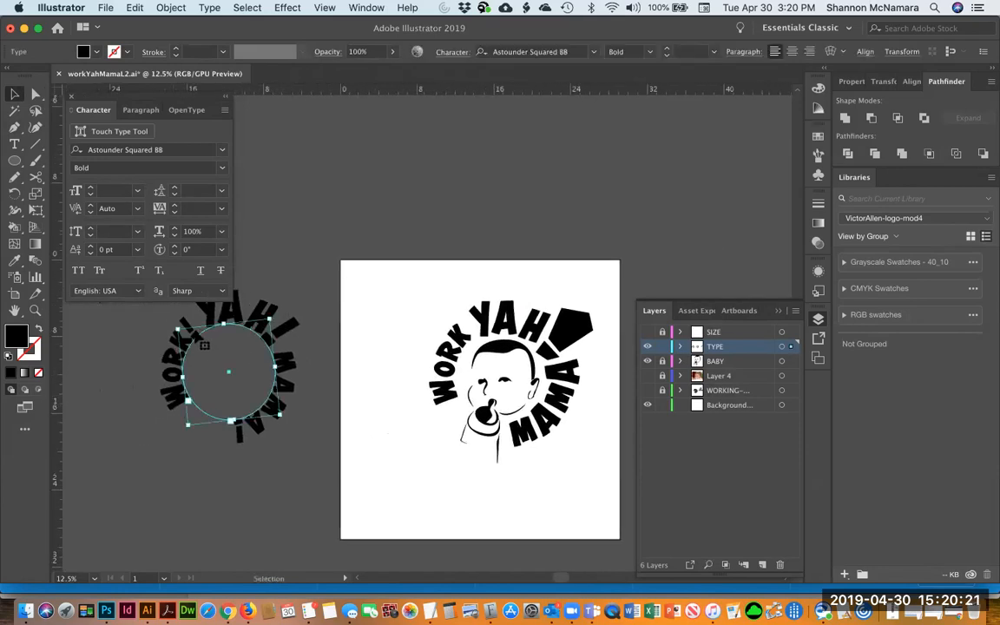
{"action": "key", "text": "t"}
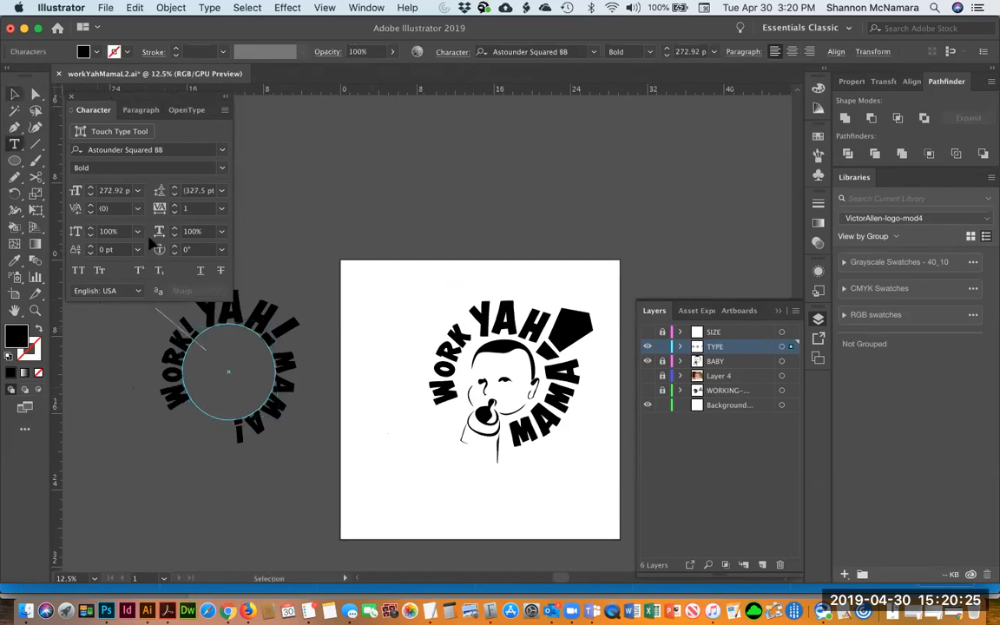
{"action": "left_click", "coordinate": [14, 93]}
{"action": "left_click_drag", "start_coordinate": [221, 302], "coordinate": [427, 173]}
Delete the exclamation mark after WORK in the copy and enlarge WORK to 326.92 pt
{"action": "key", "text": "t"}
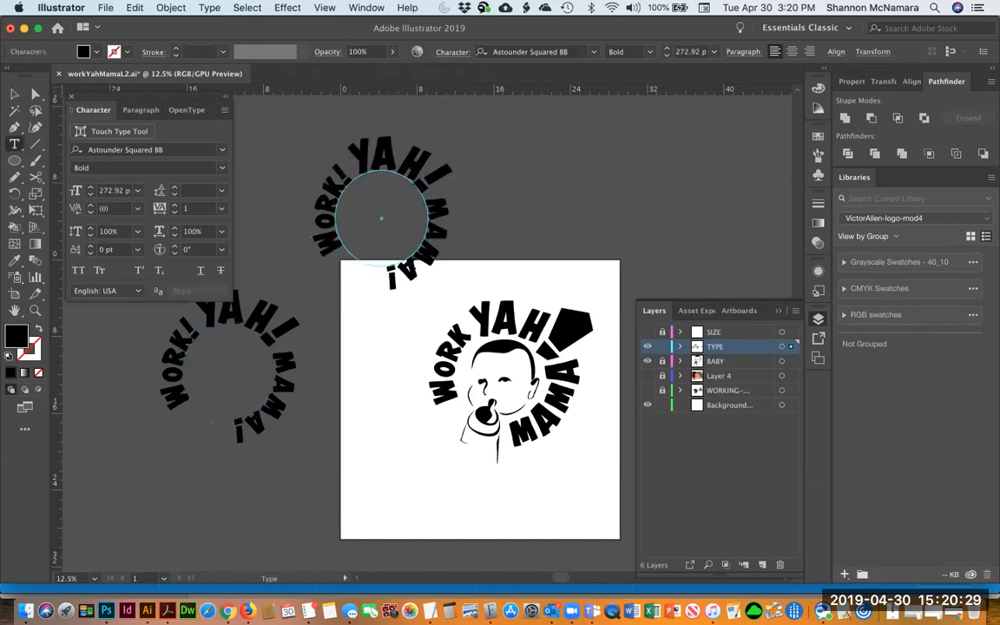
{"action": "left_click_drag", "start_coordinate": [333, 178], "coordinate": [346, 168]}
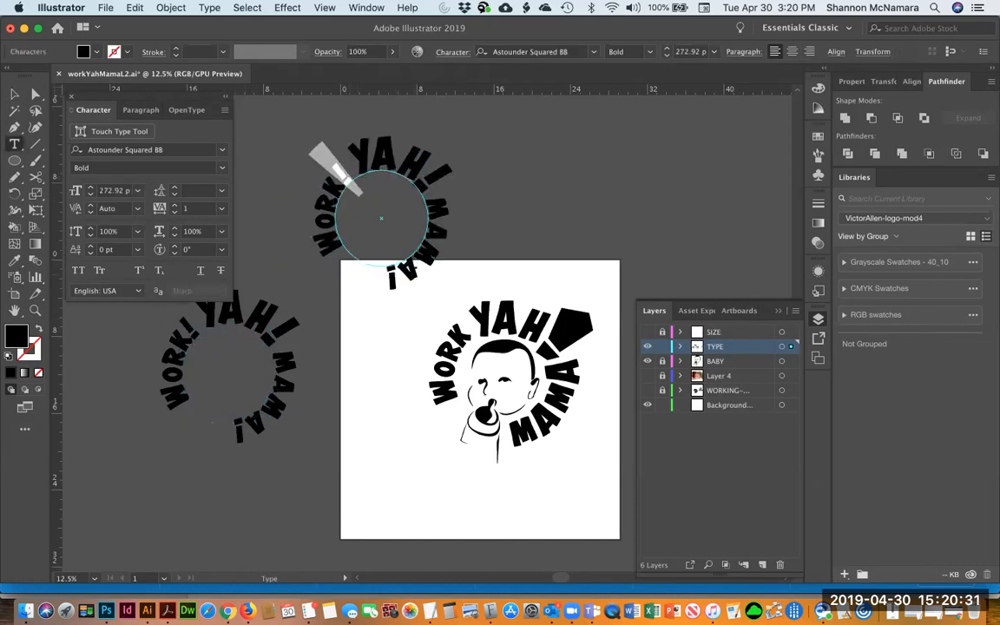
{"action": "key", "text": "BackSpace"}
{"action": "key", "text": "super+shift+Left"}
{"action": "key", "text": "super+shift+period"}
{"action": "key", "text": "super+shift+period"}
{"action": "key", "text": "super+shift+period"}
{"action": "key", "text": "super+shift+period"}
{"action": "key", "text": "super+shift+period"}
{"action": "key", "text": "super+shift+period"}
{"action": "key", "text": "super+shift+period"}
{"action": "key", "text": "super+shift+period"}
{"action": "key", "text": "super+shift+period"}
{"action": "key", "text": "super+shift+period"}
{"action": "key", "text": "super+shift+period"}
{"action": "key", "text": "super+shift+period"}
{"action": "key", "text": "super+shift+period"}
{"action": "key", "text": "super+shift+period"}
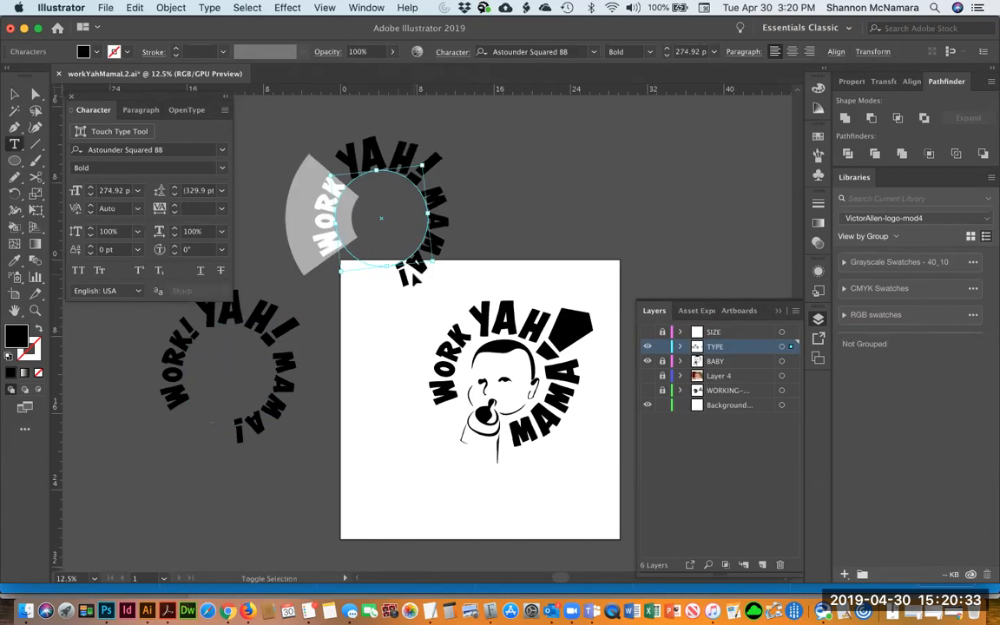
{"action": "key", "text": "super+shift+period"}
{"action": "key", "text": "super+shift+period"}
{"action": "key", "text": "super+shift+period"}
{"action": "key", "text": "super+shift+period"}
{"action": "key", "text": "super+shift+period"}
{"action": "key", "text": "super+shift+period"}
{"action": "key", "text": "super+shift+period"}
{"action": "key", "text": "super+shift+period"}
{"action": "key", "text": "super+shift+period"}
{"action": "key", "text": "super+shift+period"}
{"action": "key", "text": "super+shift+period"}
{"action": "key", "text": "super+shift+period"}
{"action": "key", "text": "super+shift+period"}
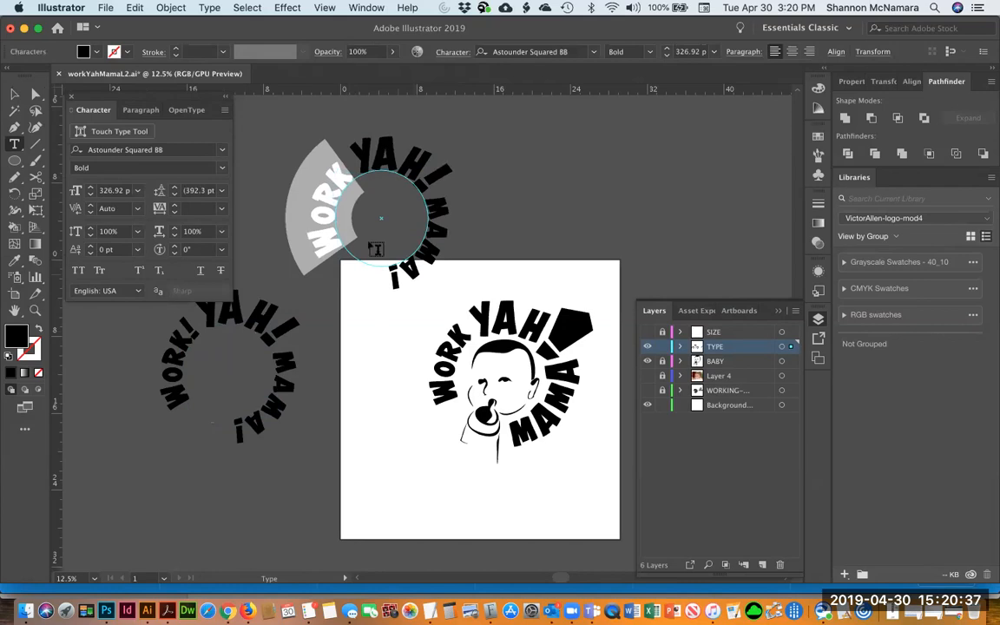
{"action": "key", "text": "Escape"}
{"action": "left_click_drag", "start_coordinate": [326, 184], "coordinate": [446, 346]}
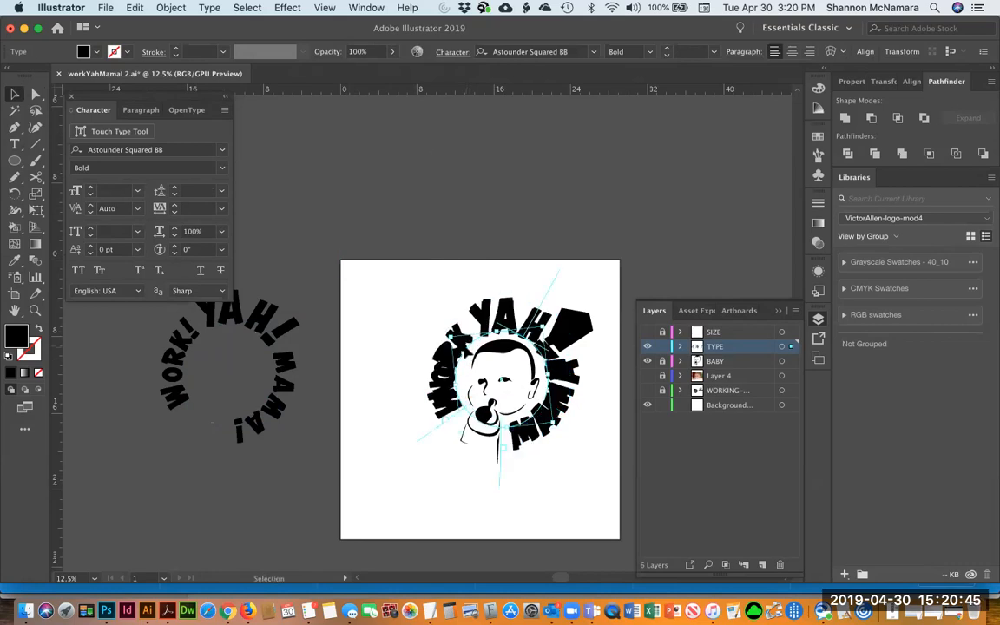
{"action": "left_click_drag", "start_coordinate": [438, 278], "coordinate": [315, 165]}
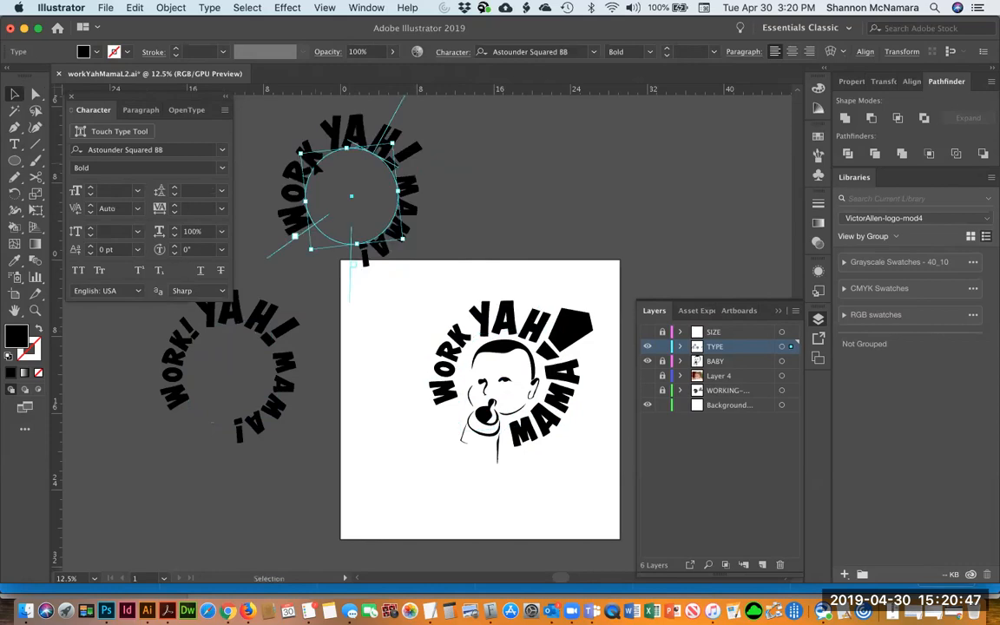
{"action": "left_click", "coordinate": [321, 170]}
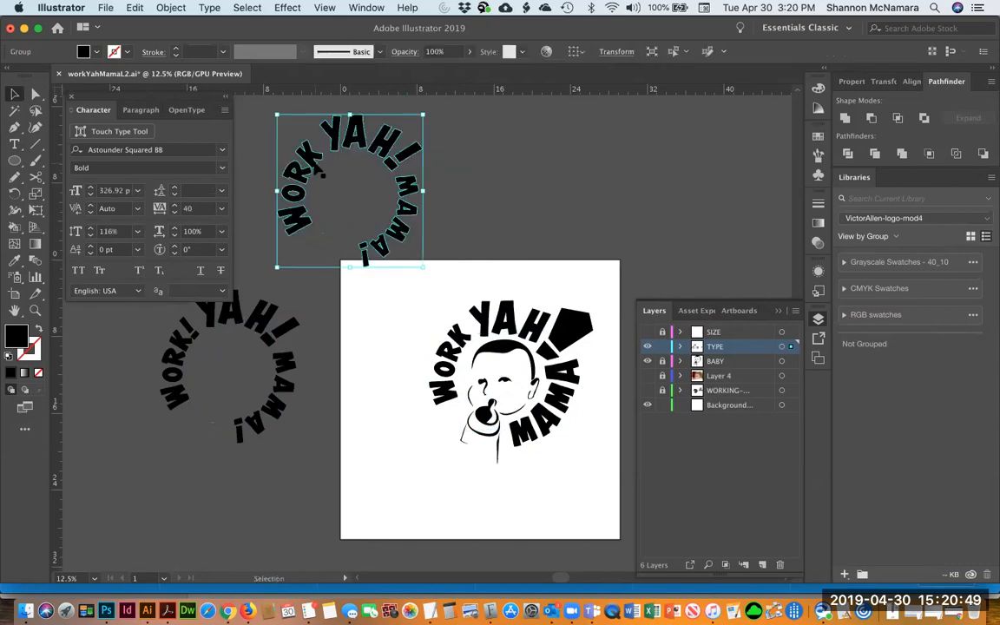
Ungroup the type copy and delete everything except the word WORK
{"action": "left_click", "coordinate": [514, 185]}
{"action": "left_click", "coordinate": [351, 146]}
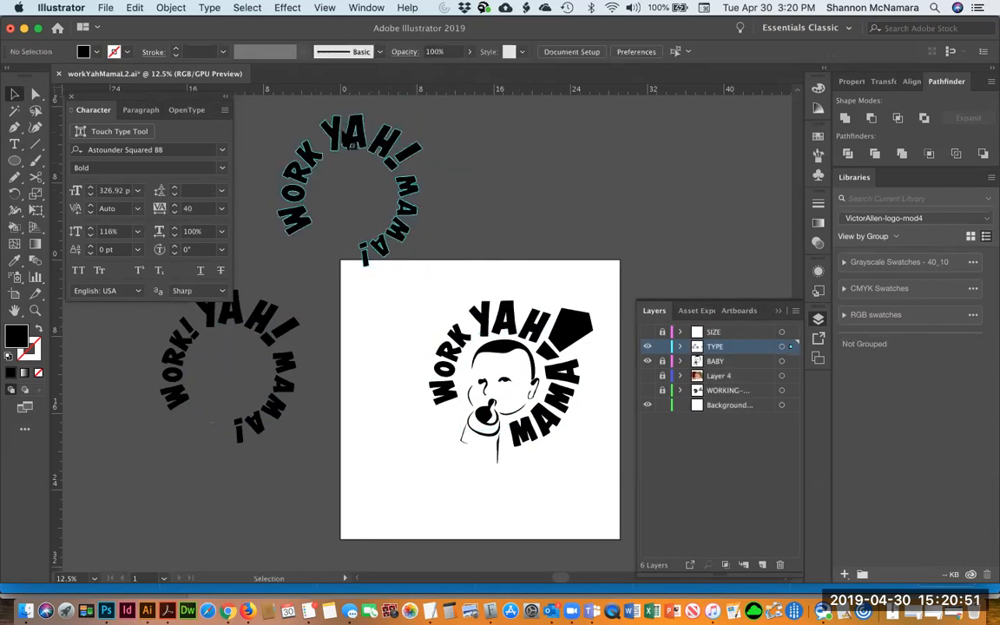
{"action": "key", "text": "super+shift+g"}
{"action": "left_click", "coordinate": [541, 153]}
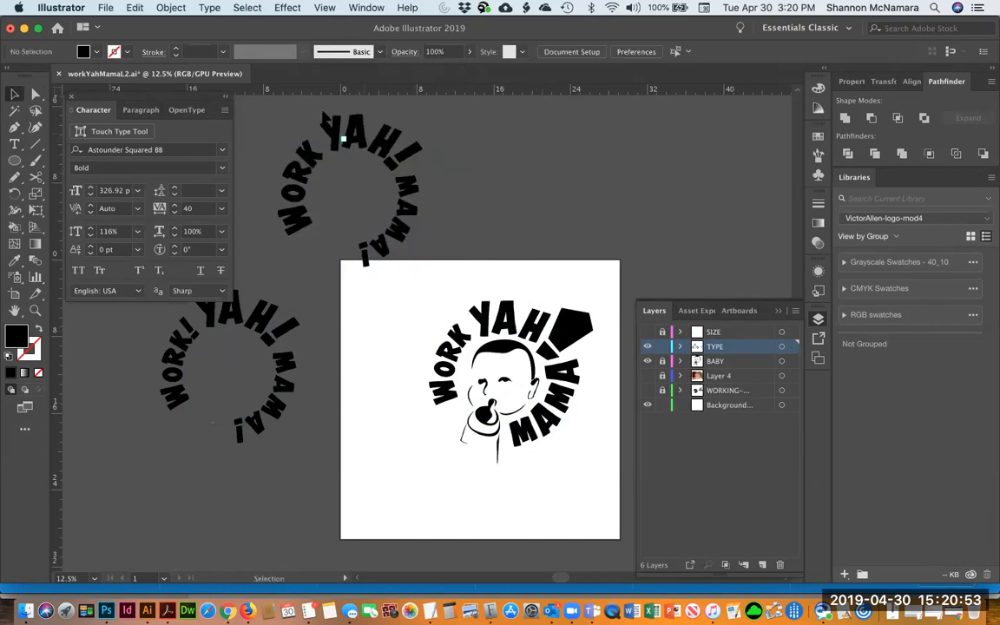
{"action": "left_click", "coordinate": [323, 127]}
{"action": "key", "text": "Delete"}
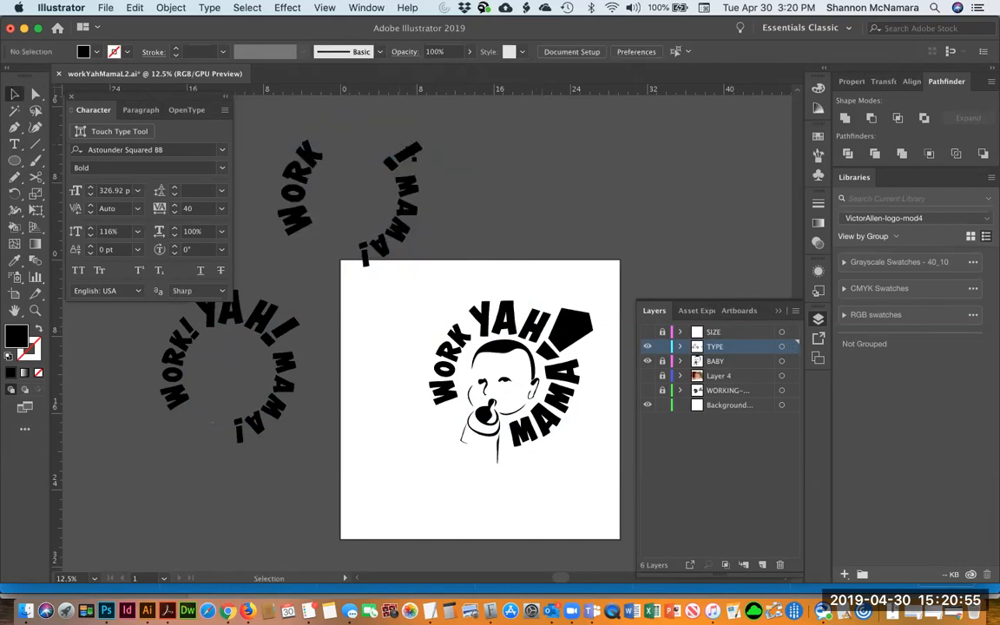
{"action": "left_click", "coordinate": [369, 235]}
{"action": "key", "text": "Delete"}
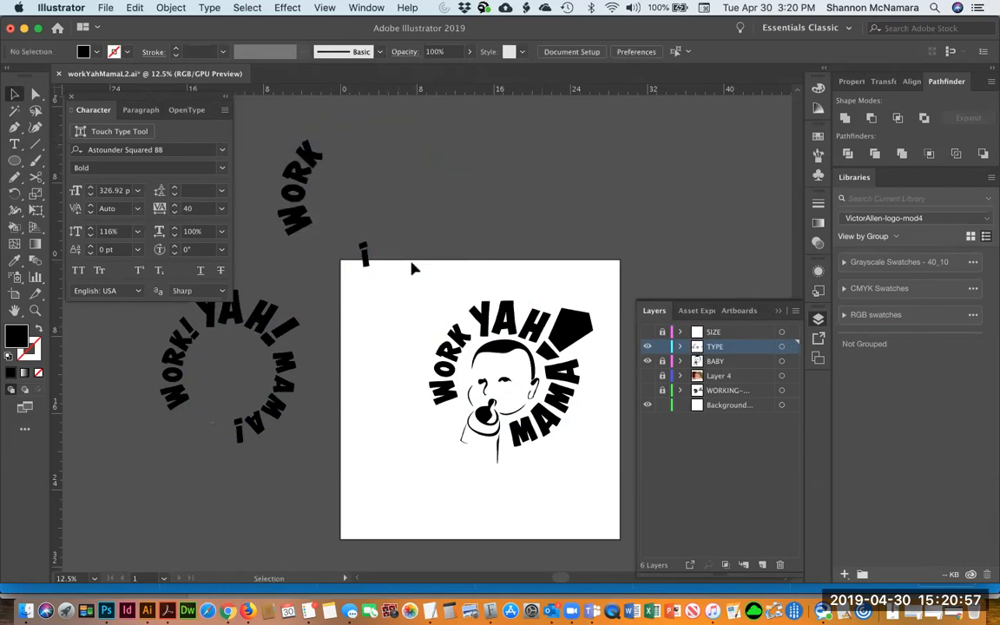
Move the enlarged WORK from the pasteboard onto the logo, over the original WORK on the baby face's left
{"action": "left_click", "coordinate": [295, 172]}
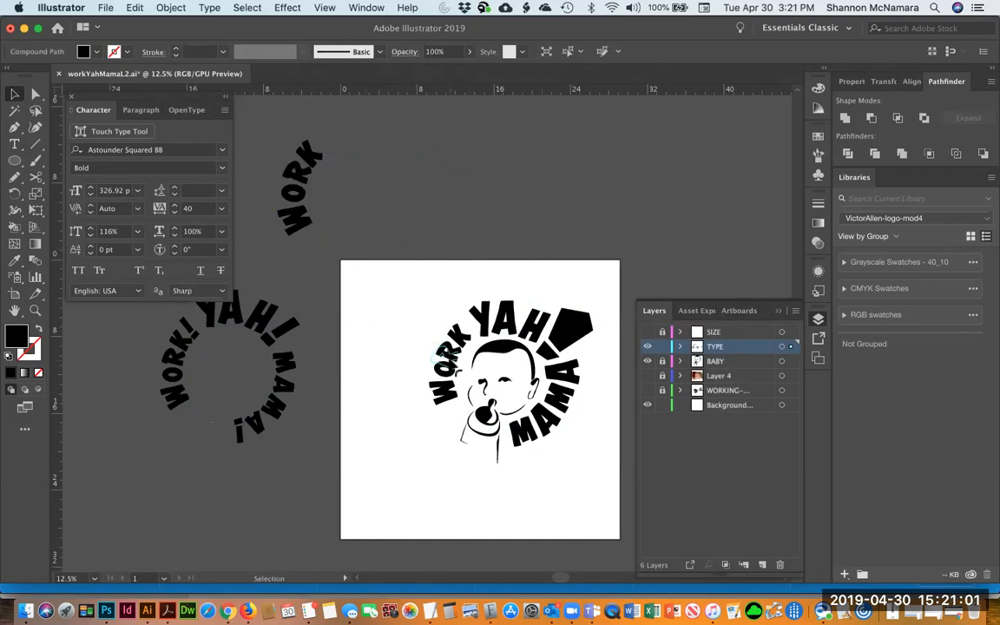
{"action": "key", "text": "a"}
{"action": "left_click_drag", "start_coordinate": [275, 137], "coordinate": [329, 251]}
{"action": "key", "text": "v"}
{"action": "left_click_drag", "start_coordinate": [300, 187], "coordinate": [346, 243]}
{"action": "left_click", "coordinate": [448, 388]}
{"action": "left_click", "coordinate": [450, 359], "text": "shift"}
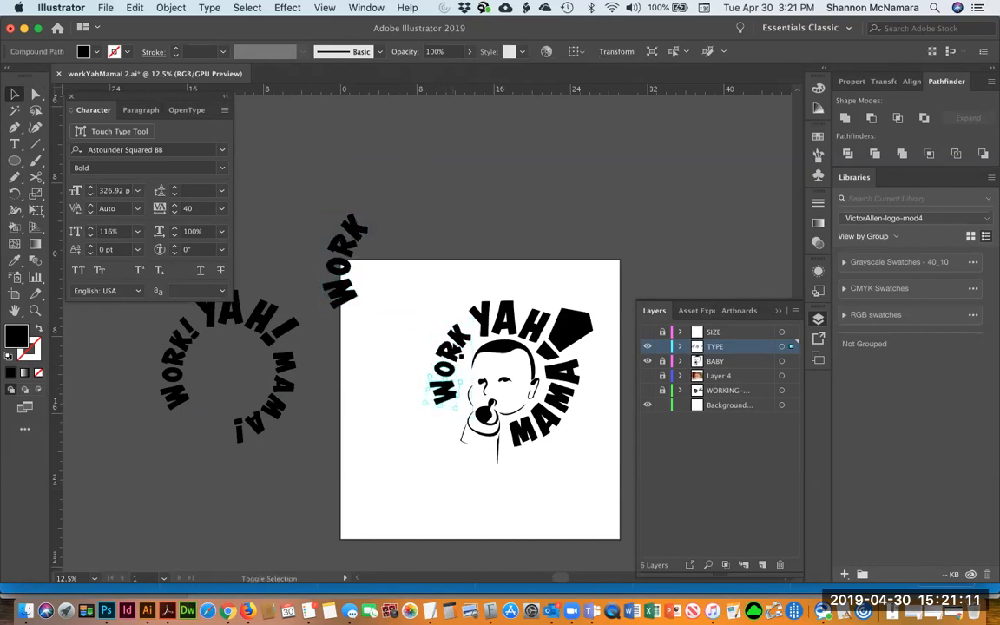
{"action": "left_click", "coordinate": [454, 349], "text": "shift"}
{"action": "left_click_drag", "start_coordinate": [458, 340], "coordinate": [446, 362]}
{"action": "left_click", "coordinate": [383, 249]}
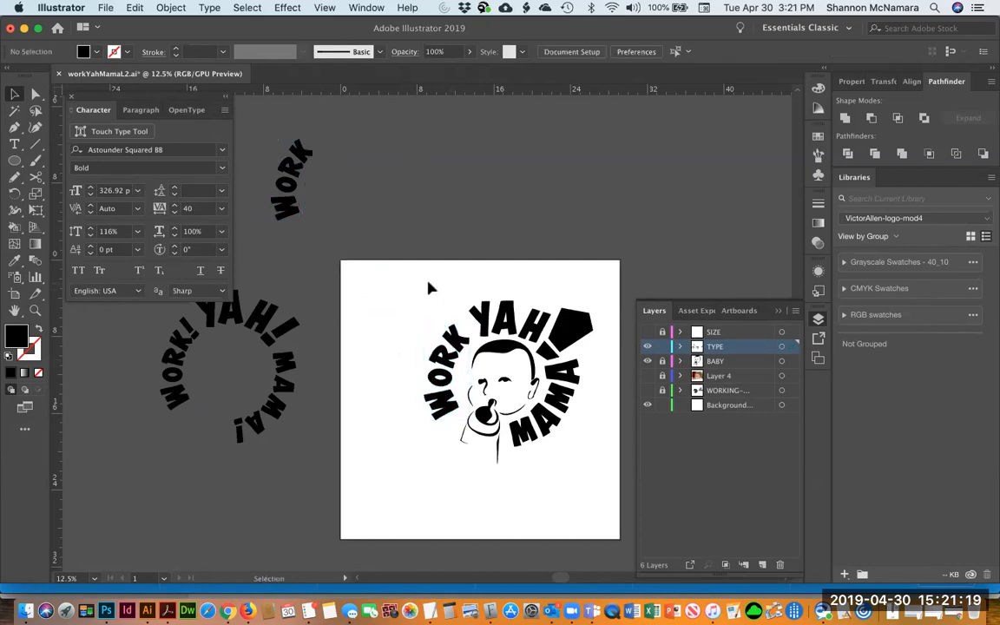
Select the enlarged WORK group and nudge it slightly to align it with the circular type
{"action": "left_click_drag", "start_coordinate": [426, 292], "coordinate": [382, 379]}
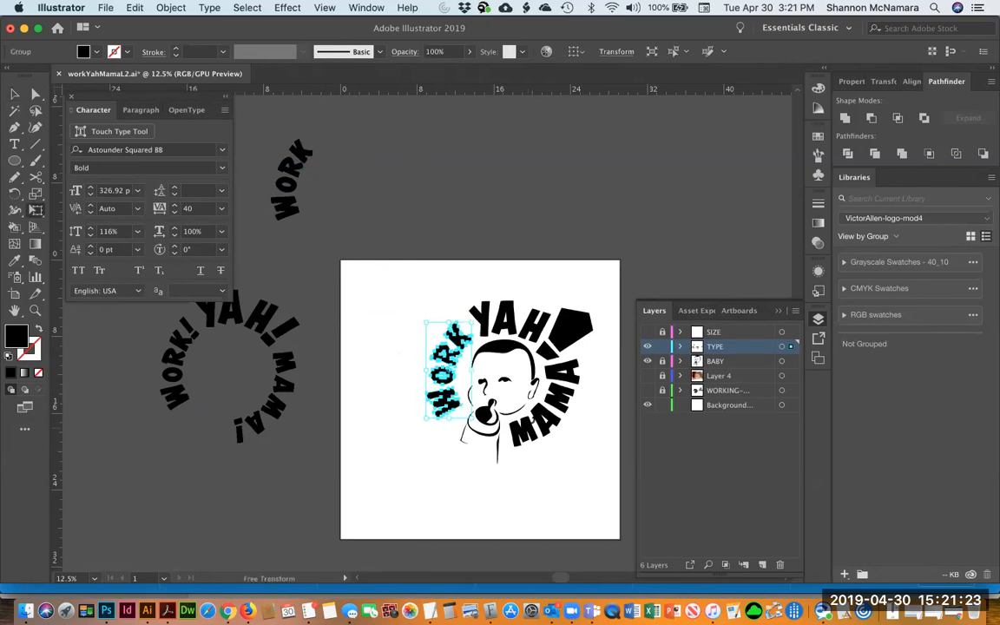
{"action": "left_click", "coordinate": [559, 516]}
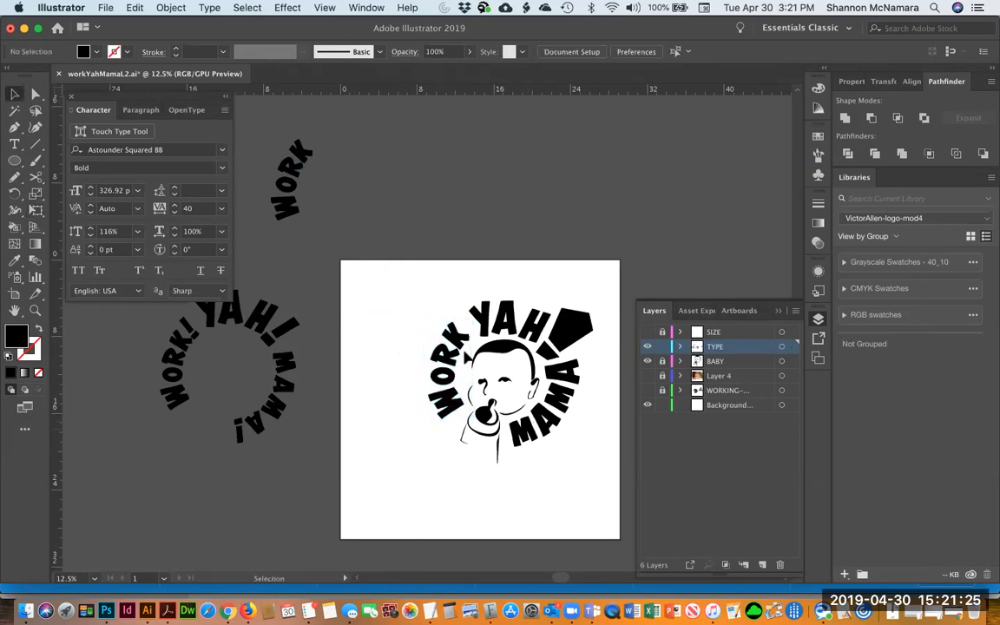
{"action": "left_click_drag", "start_coordinate": [464, 343], "coordinate": [466, 348]}
{"action": "left_click_drag", "start_coordinate": [466, 348], "coordinate": [467, 349]}
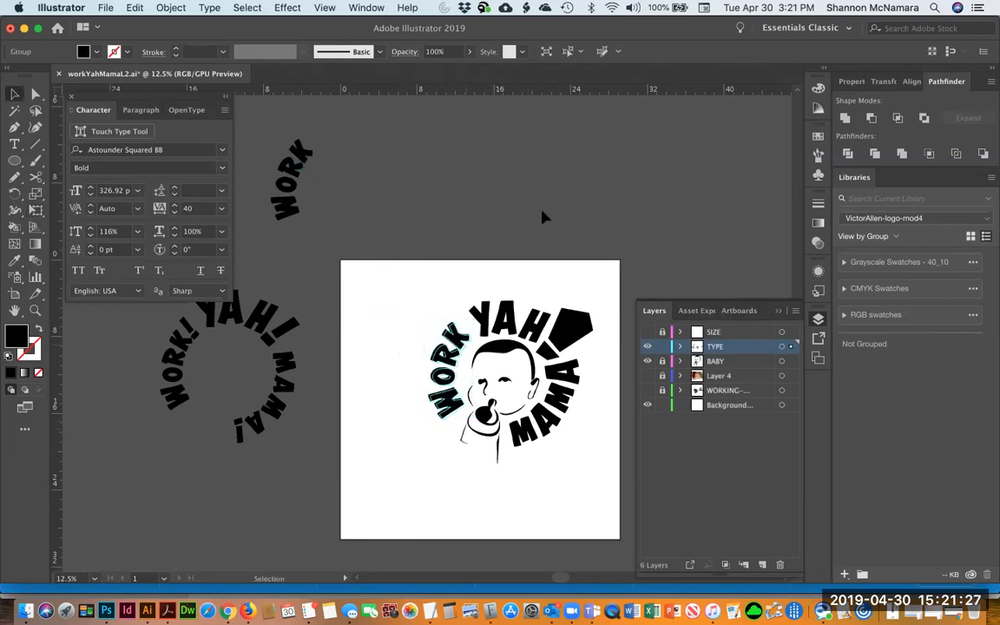
{"action": "left_click", "coordinate": [535, 246]}
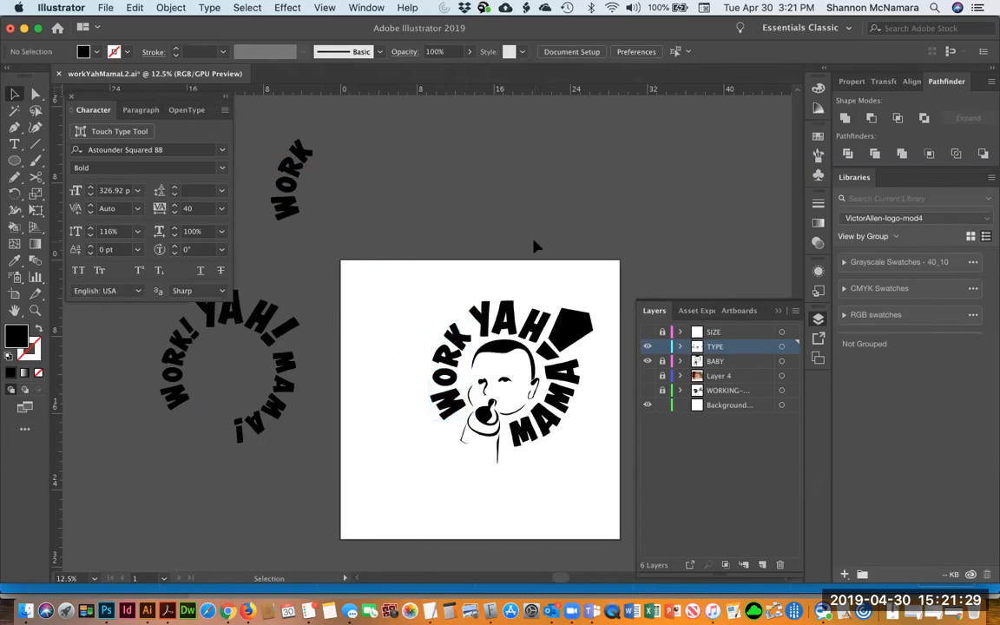
Zoom in on the logo to inspect how the enlarged WORK fits around the baby face
{"action": "key", "text": "z"}
{"action": "left_click_drag", "start_coordinate": [396, 261], "coordinate": [607, 480]}
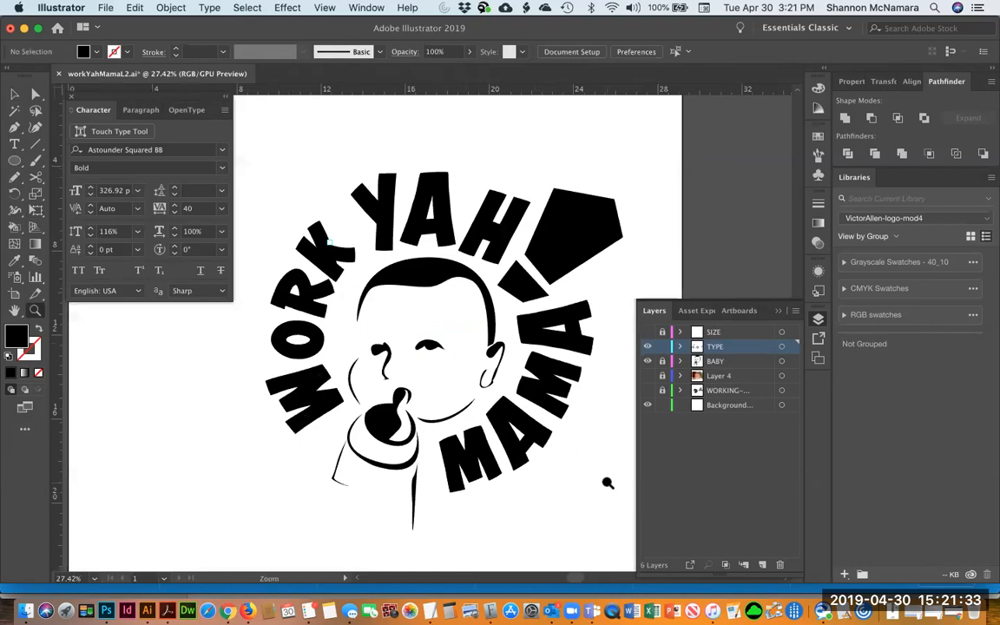
{"action": "key", "text": "v"}
{"action": "key", "text": "z"}
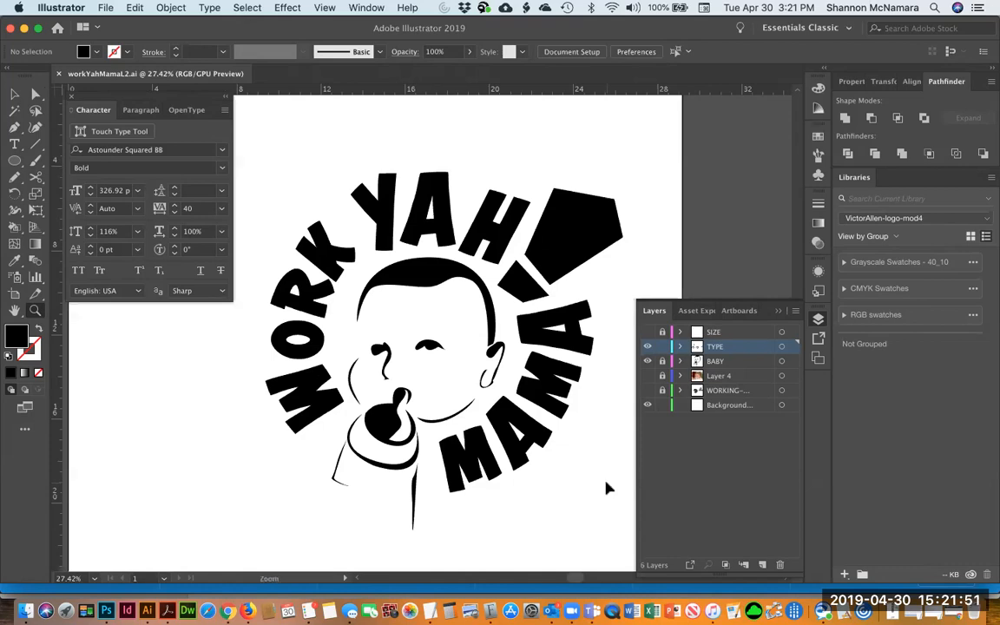
{"action": "left_click", "coordinate": [608, 483], "text": "alt"}
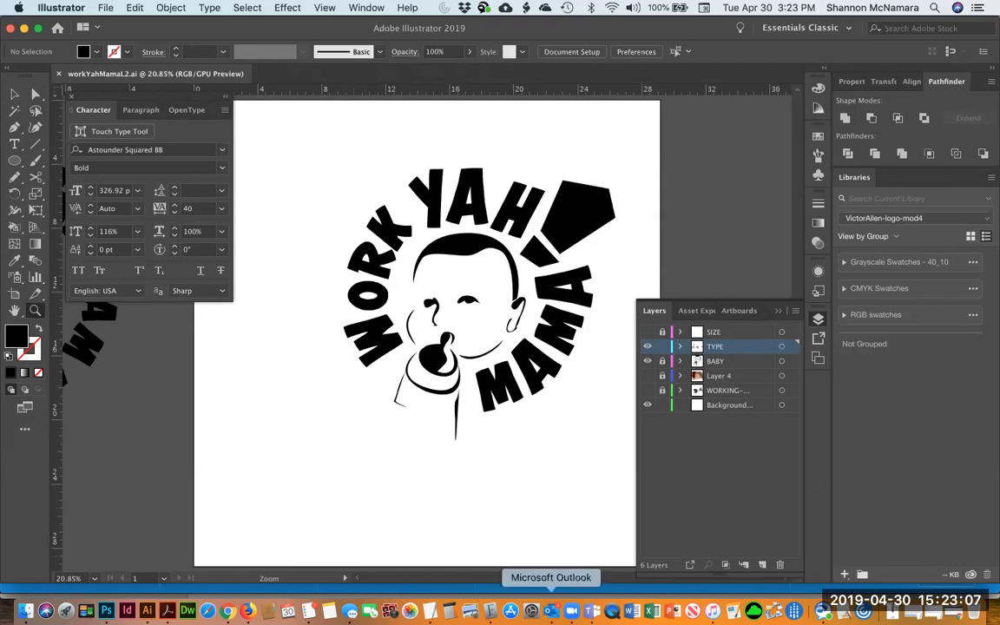
{"action": "left_click", "coordinate": [572, 611]}
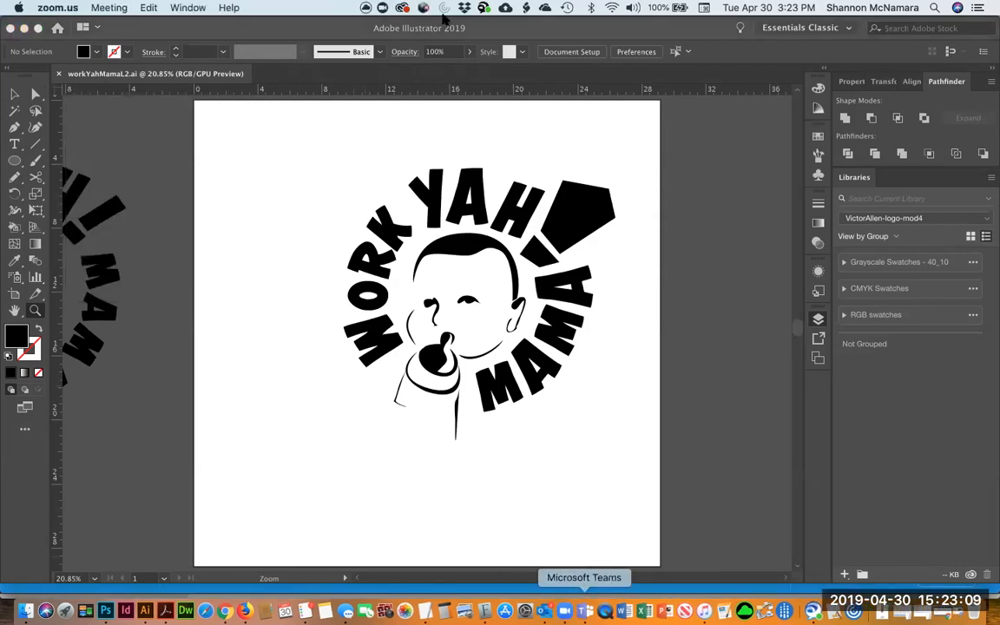